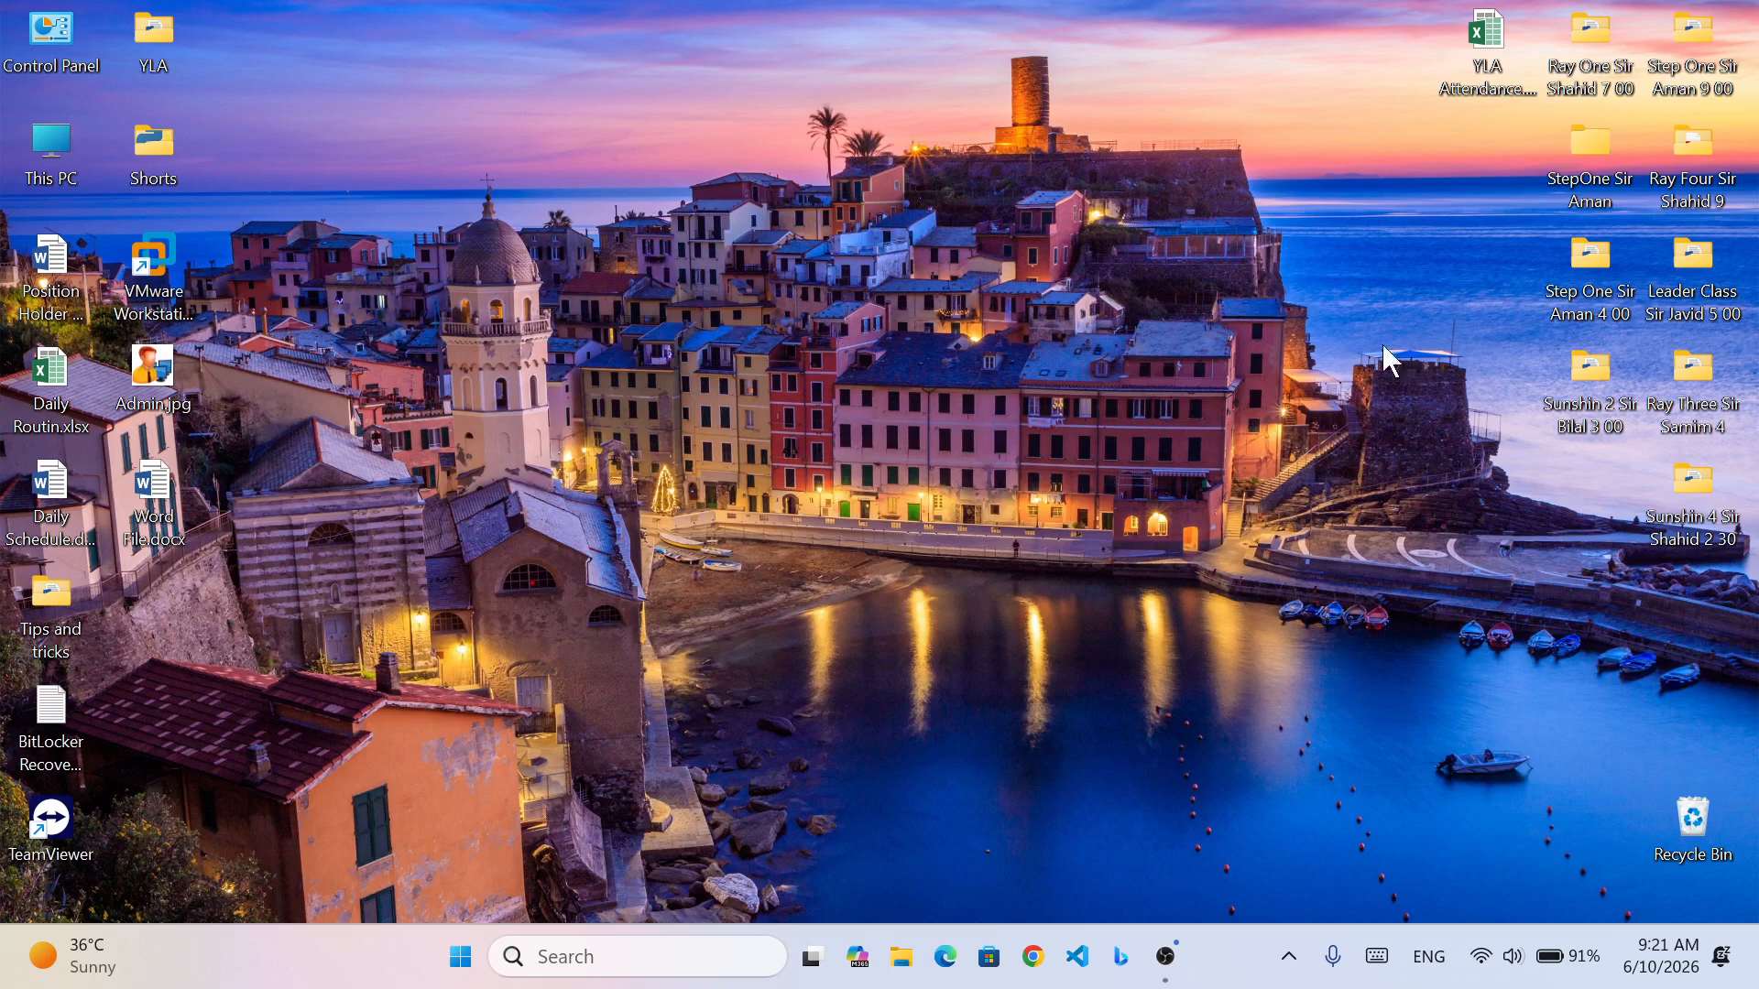
- Launch Word 2016, dismiss the activation wizard and create a blank document
key("super")
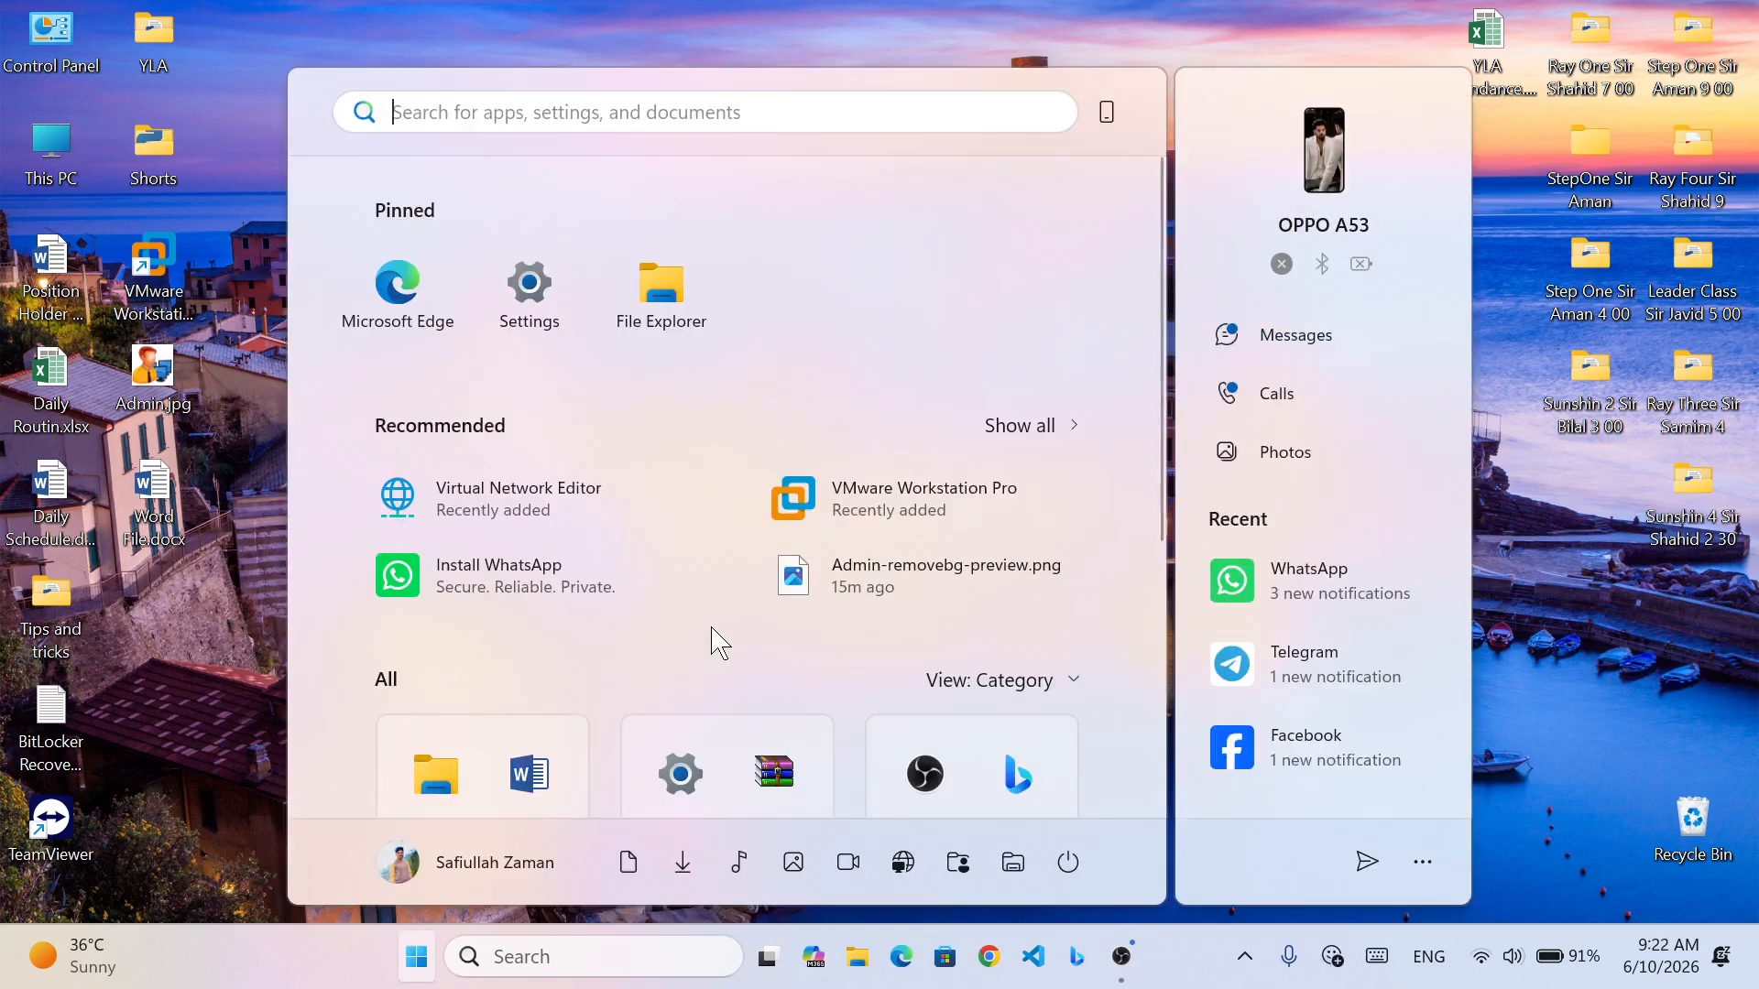
type("word")
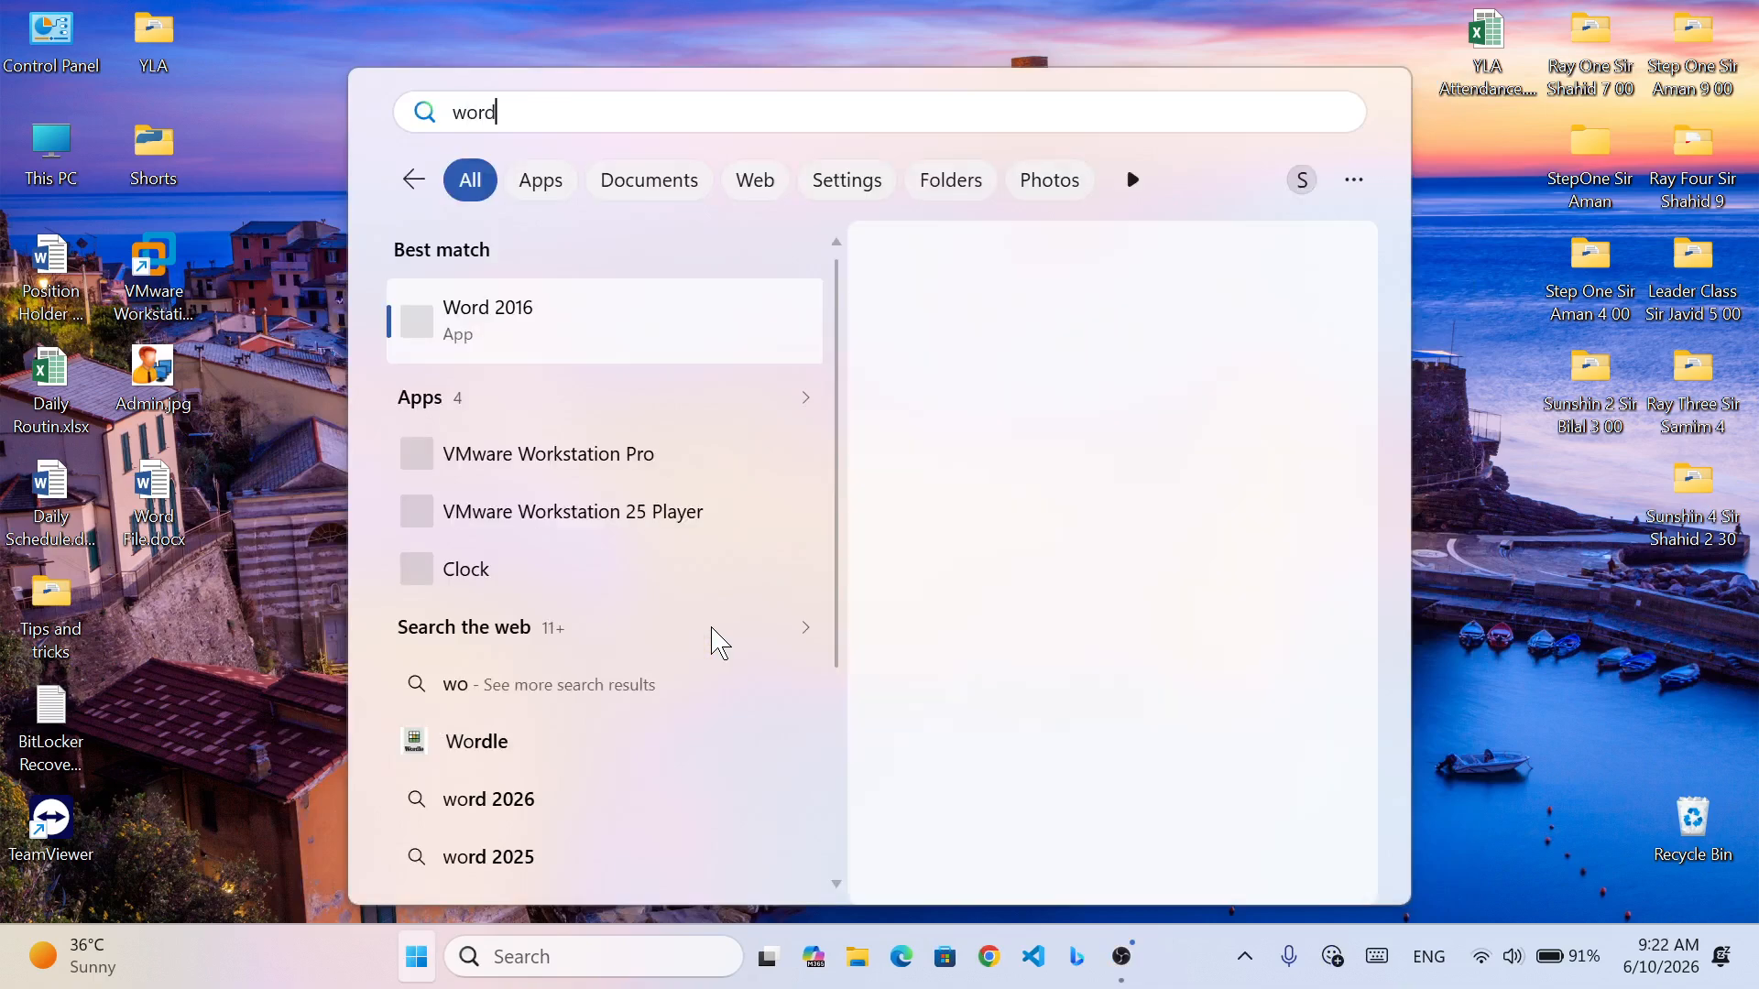
key("Return")
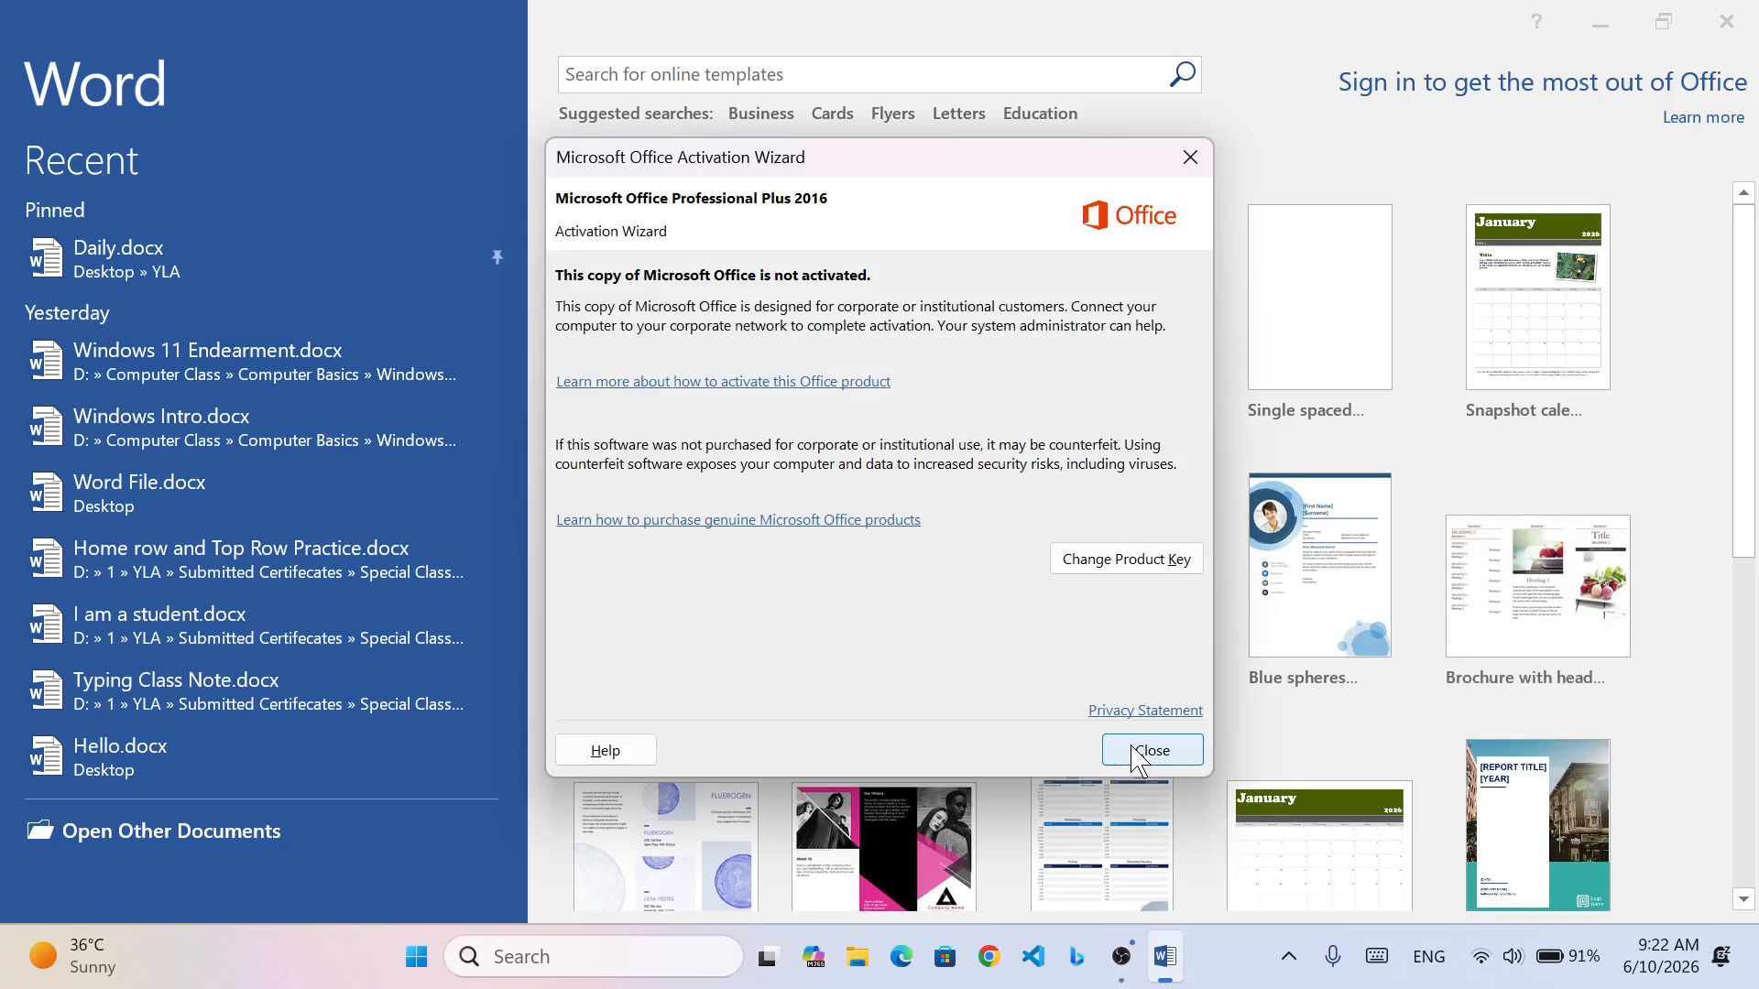
left_click(1143, 744)
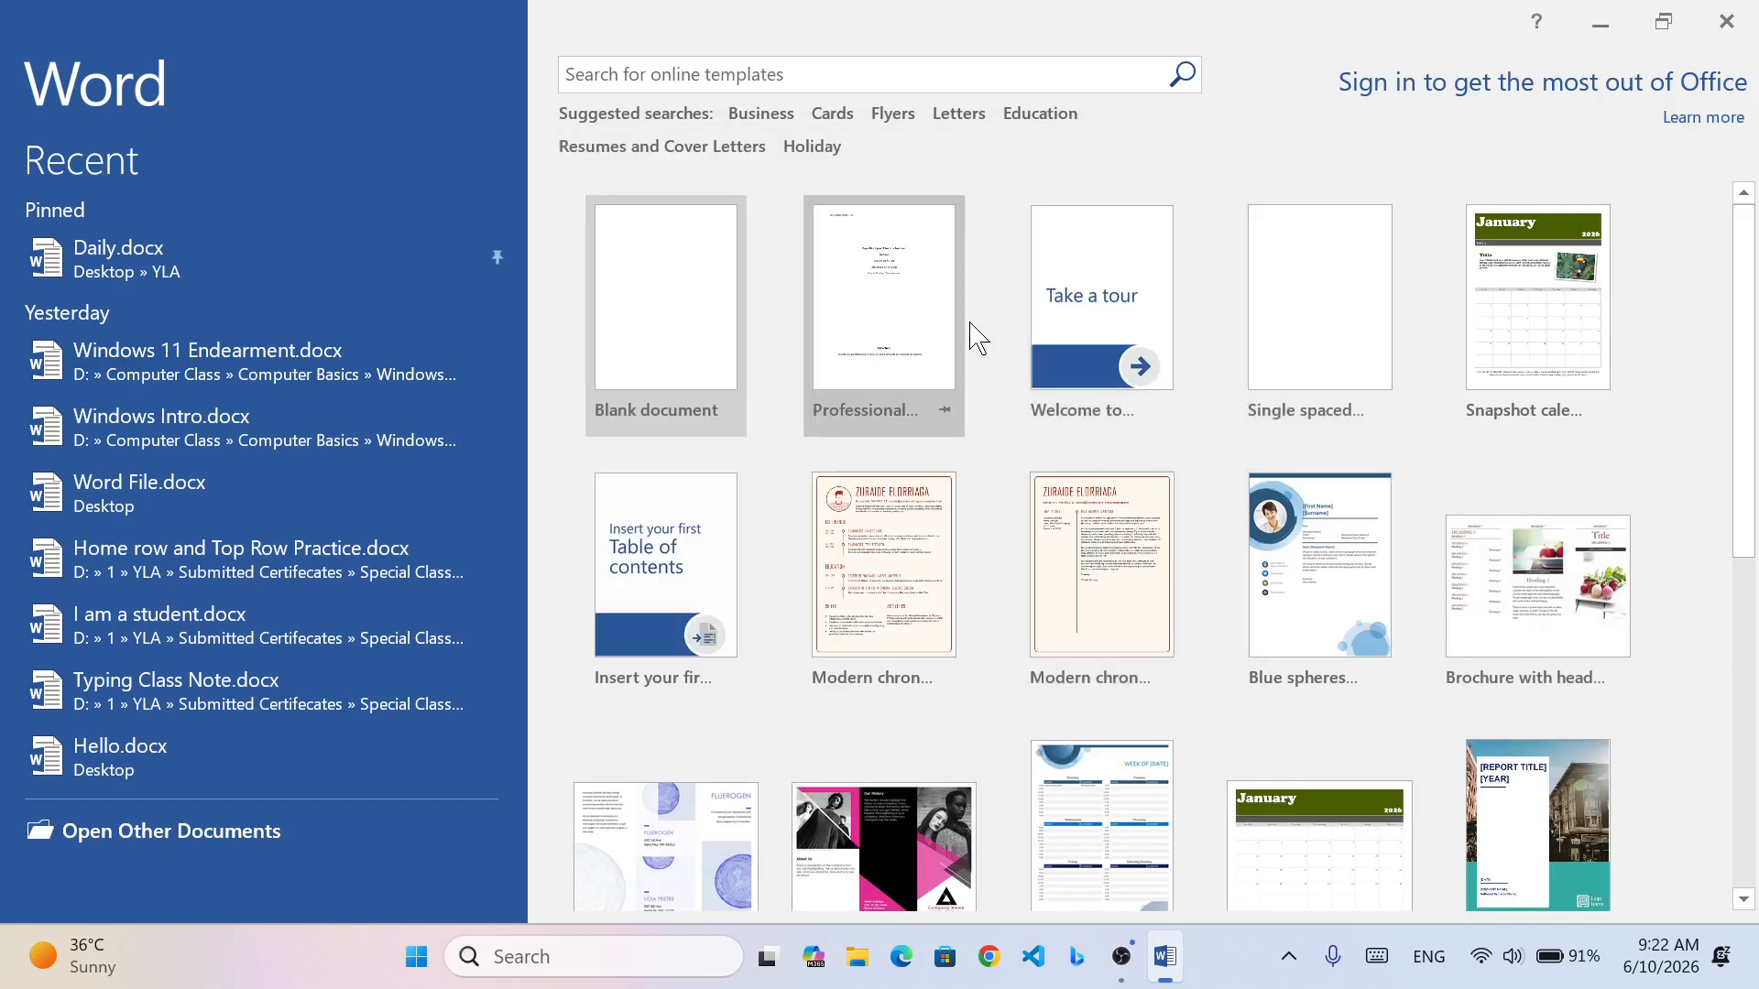
scroll(1035, 601, "down", 5)
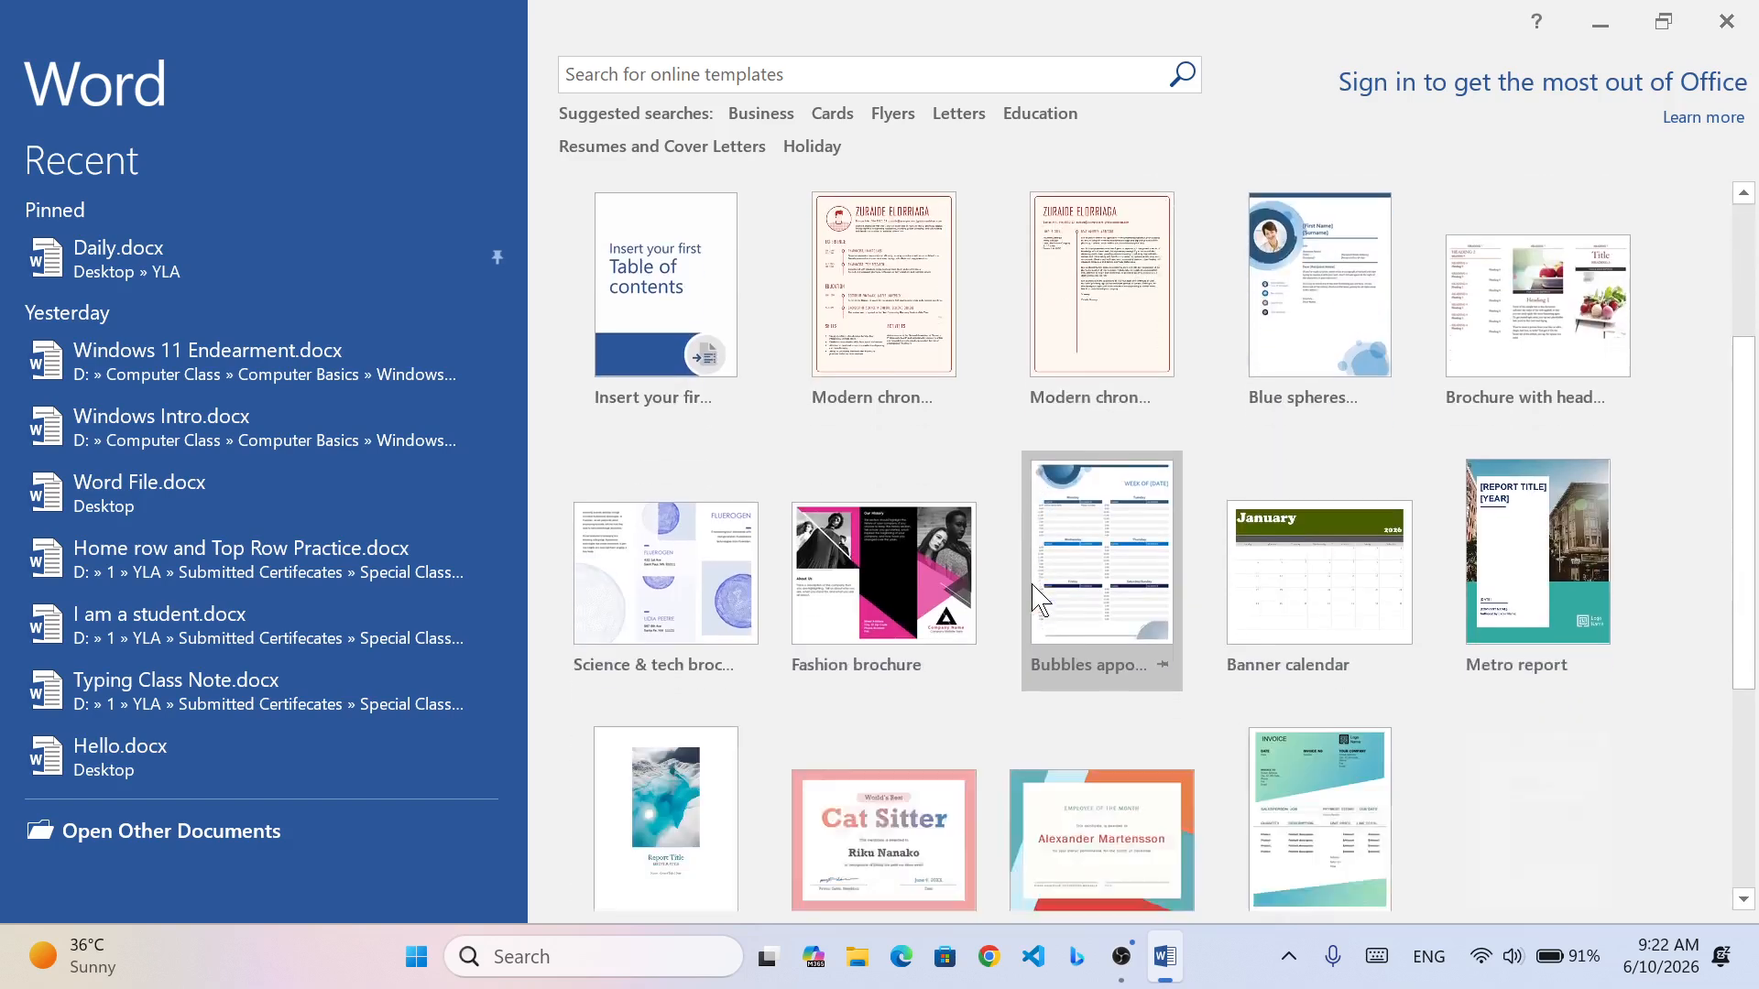
scroll(953, 588, "up", 5)
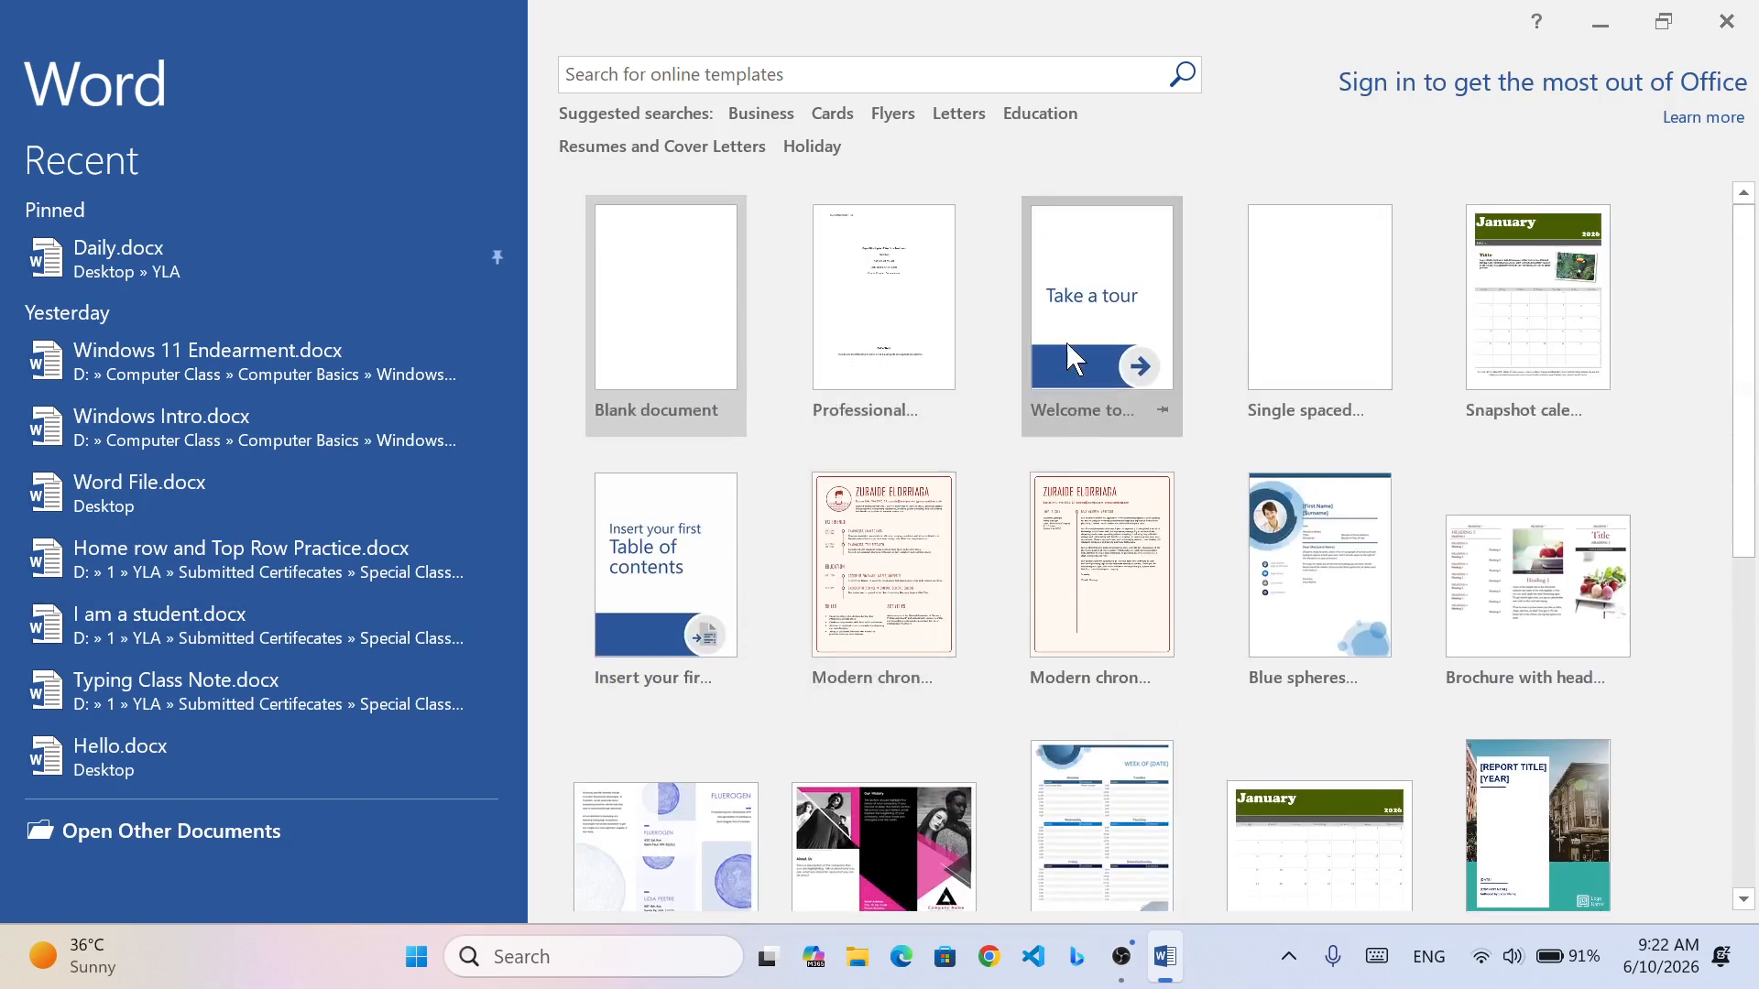
left_click(679, 333)
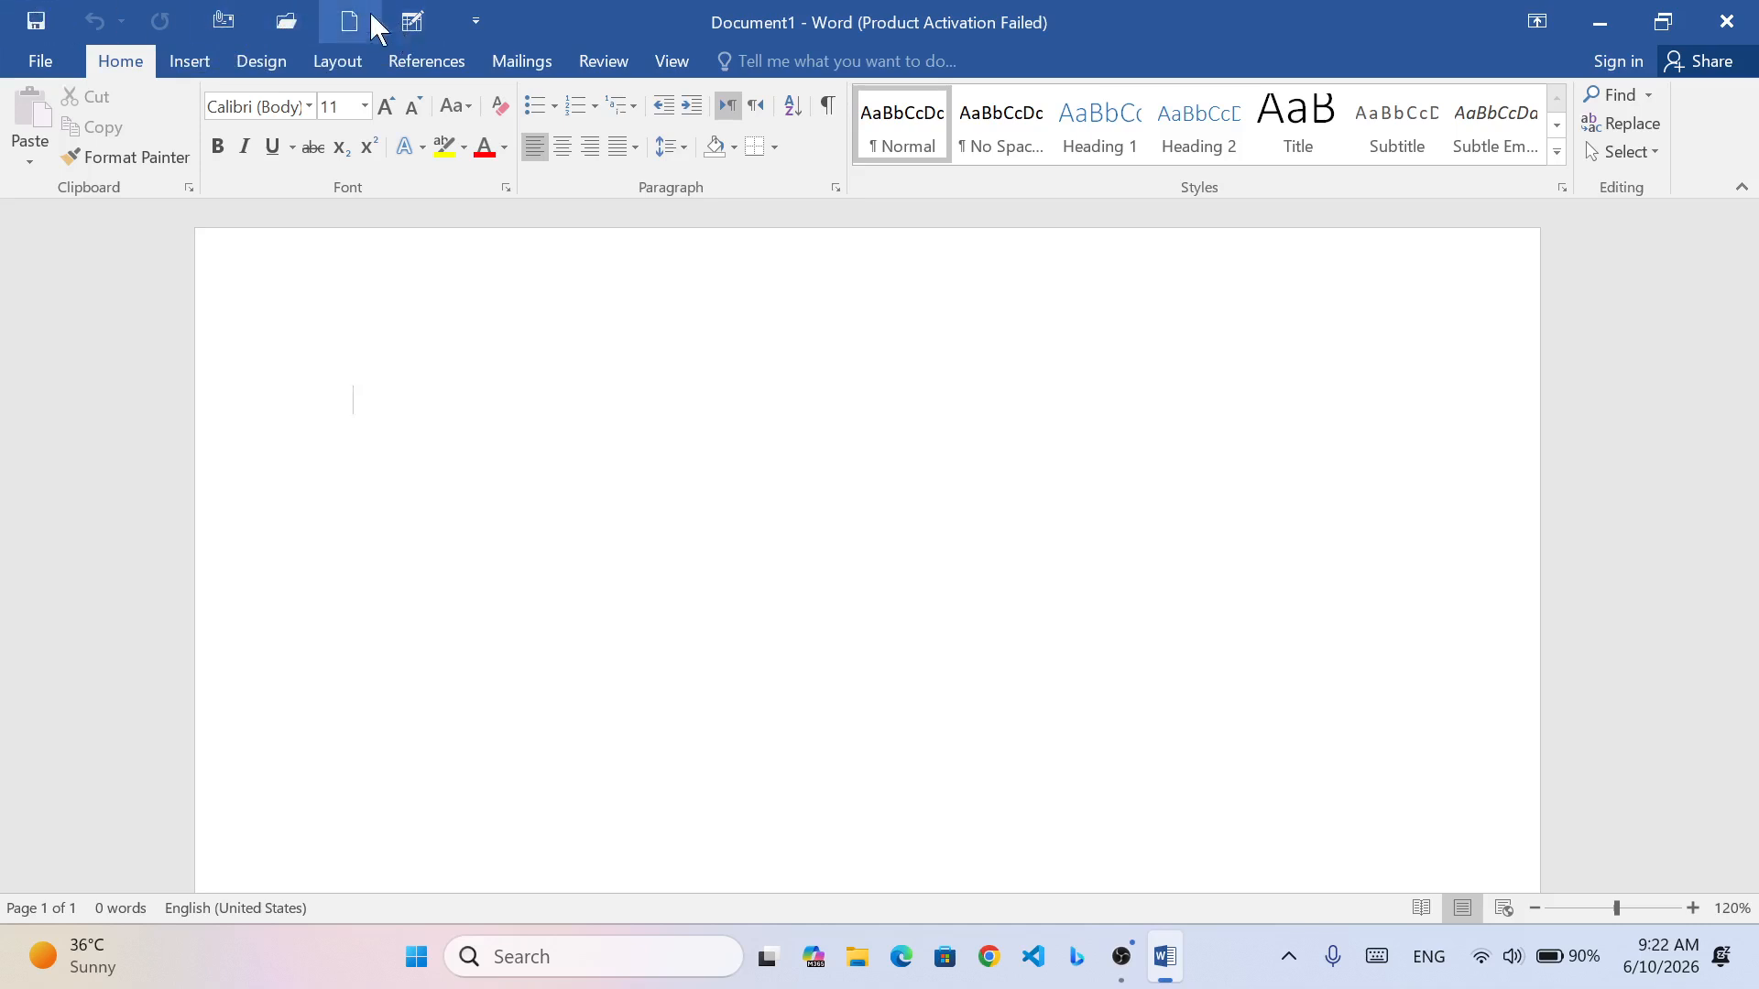
- Add the Find command from the popular commands to the Quick Access Toolbar for all documents
left_click(473, 22)
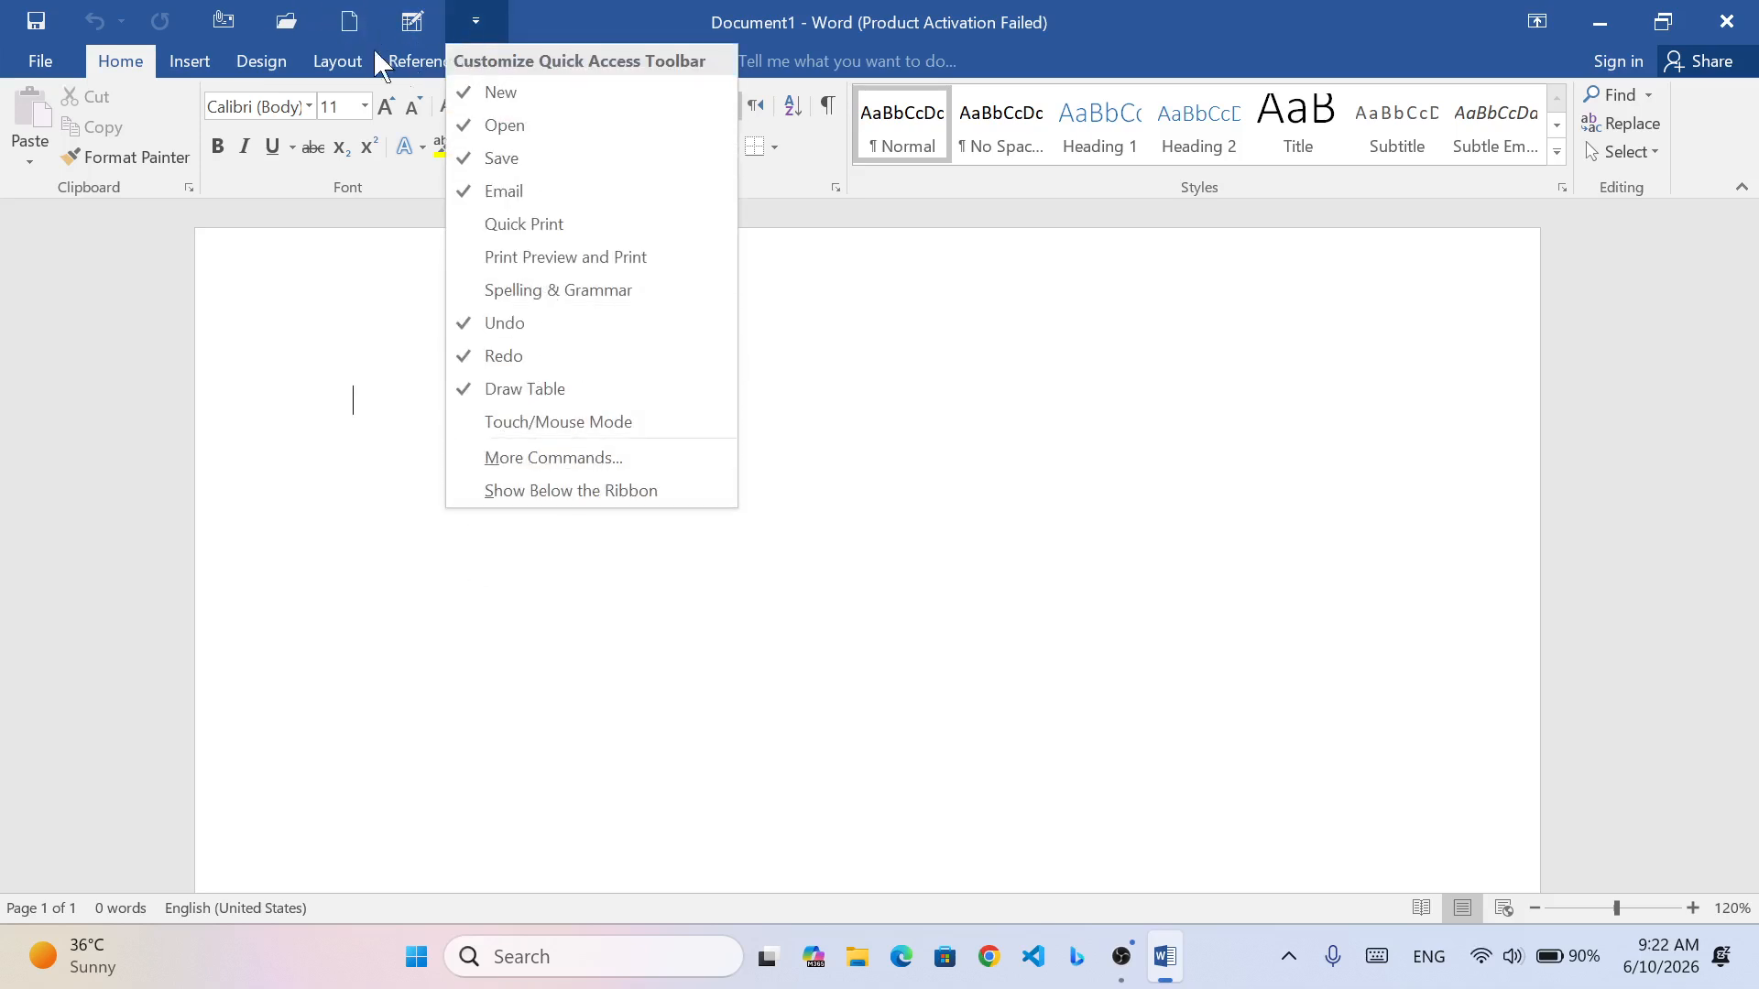
left_click(1323, 335)
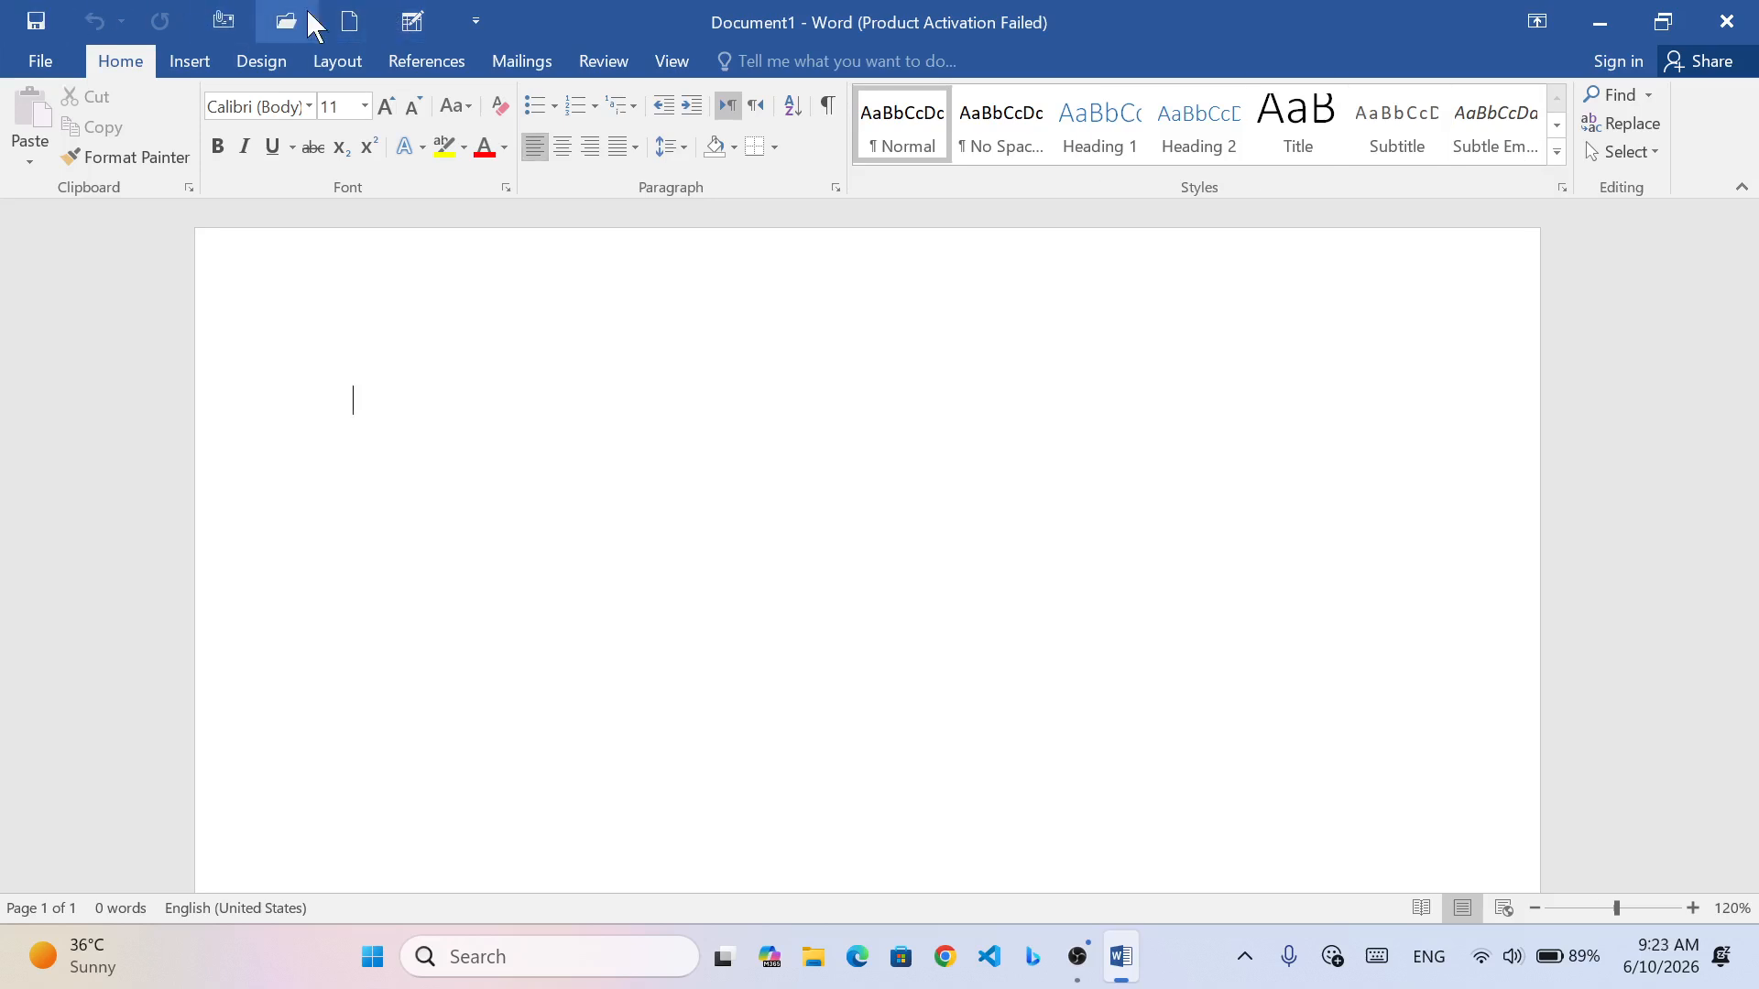
left_click(476, 21)
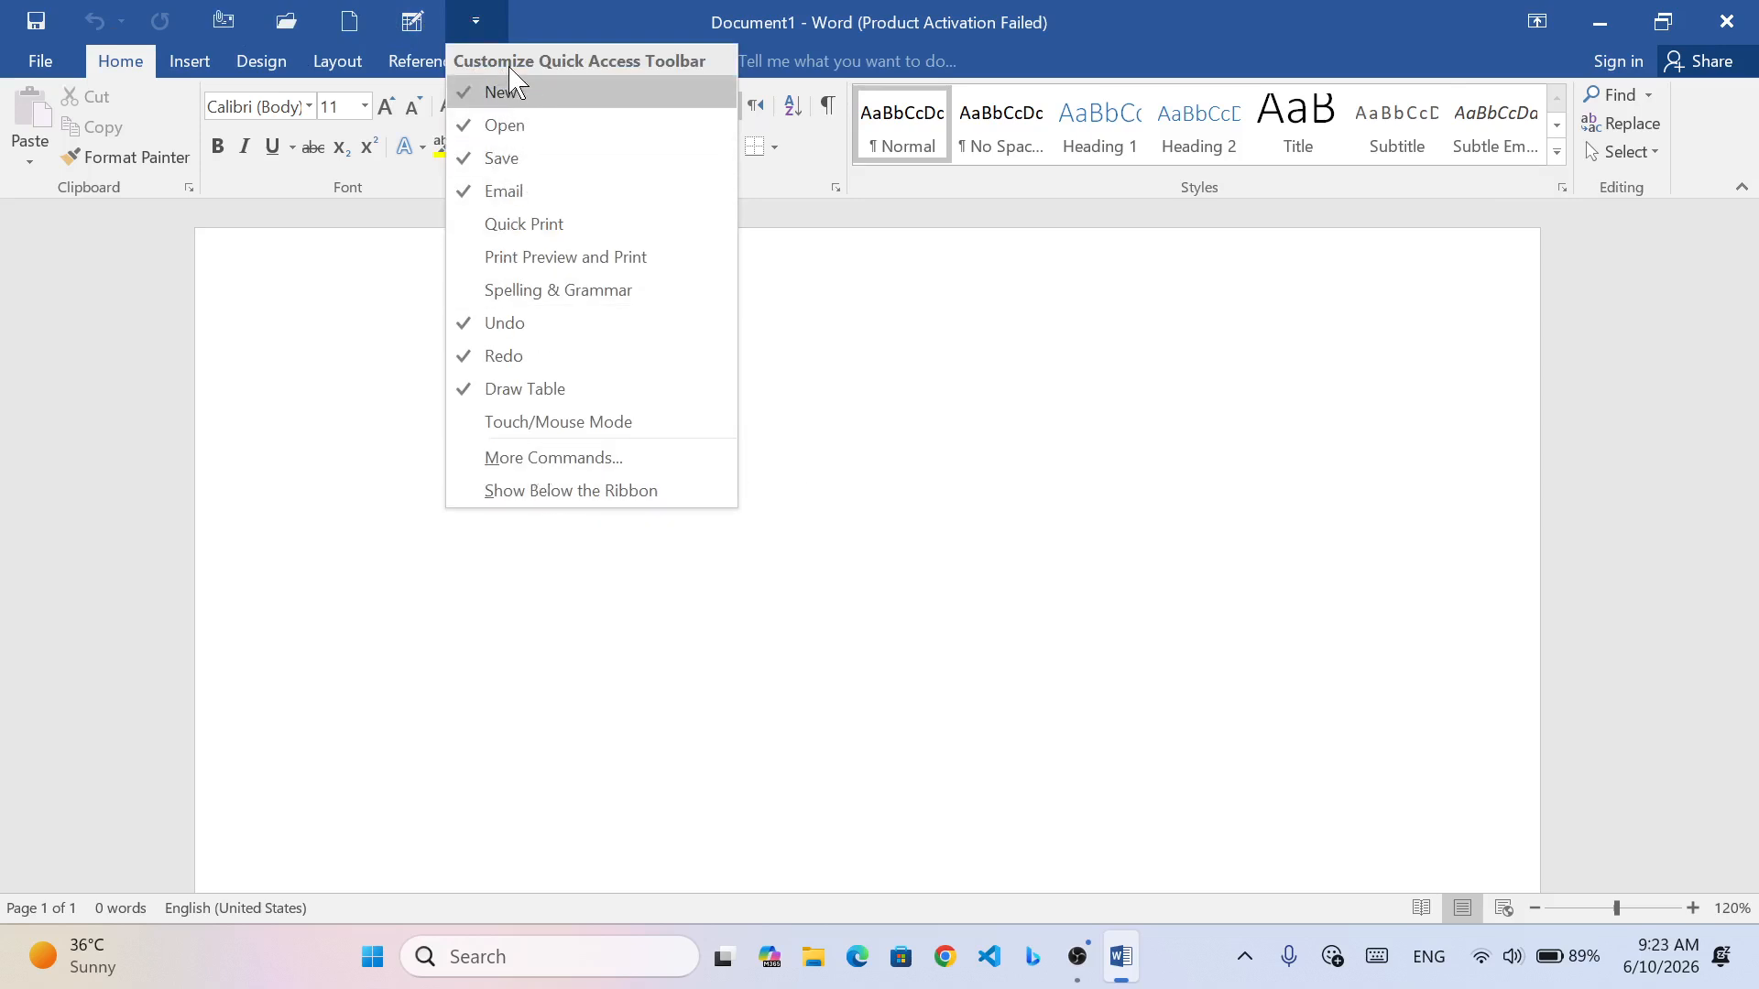
left_click(529, 458)
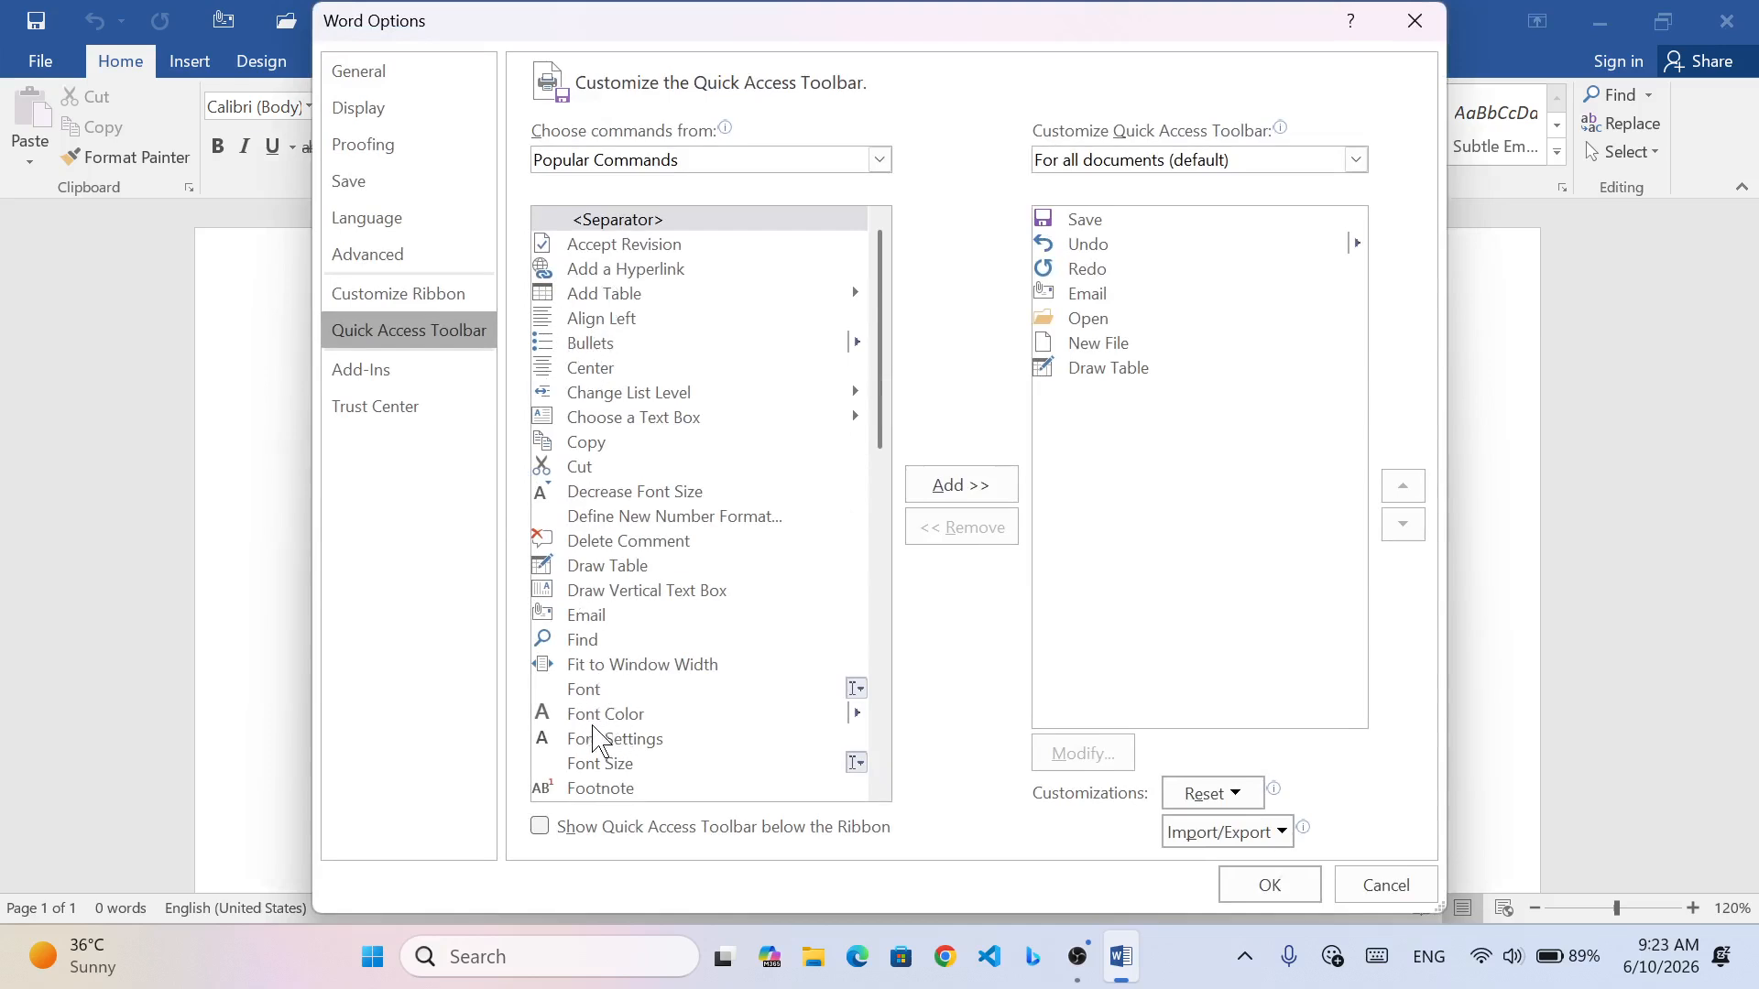
scroll(628, 667, "down", 1)
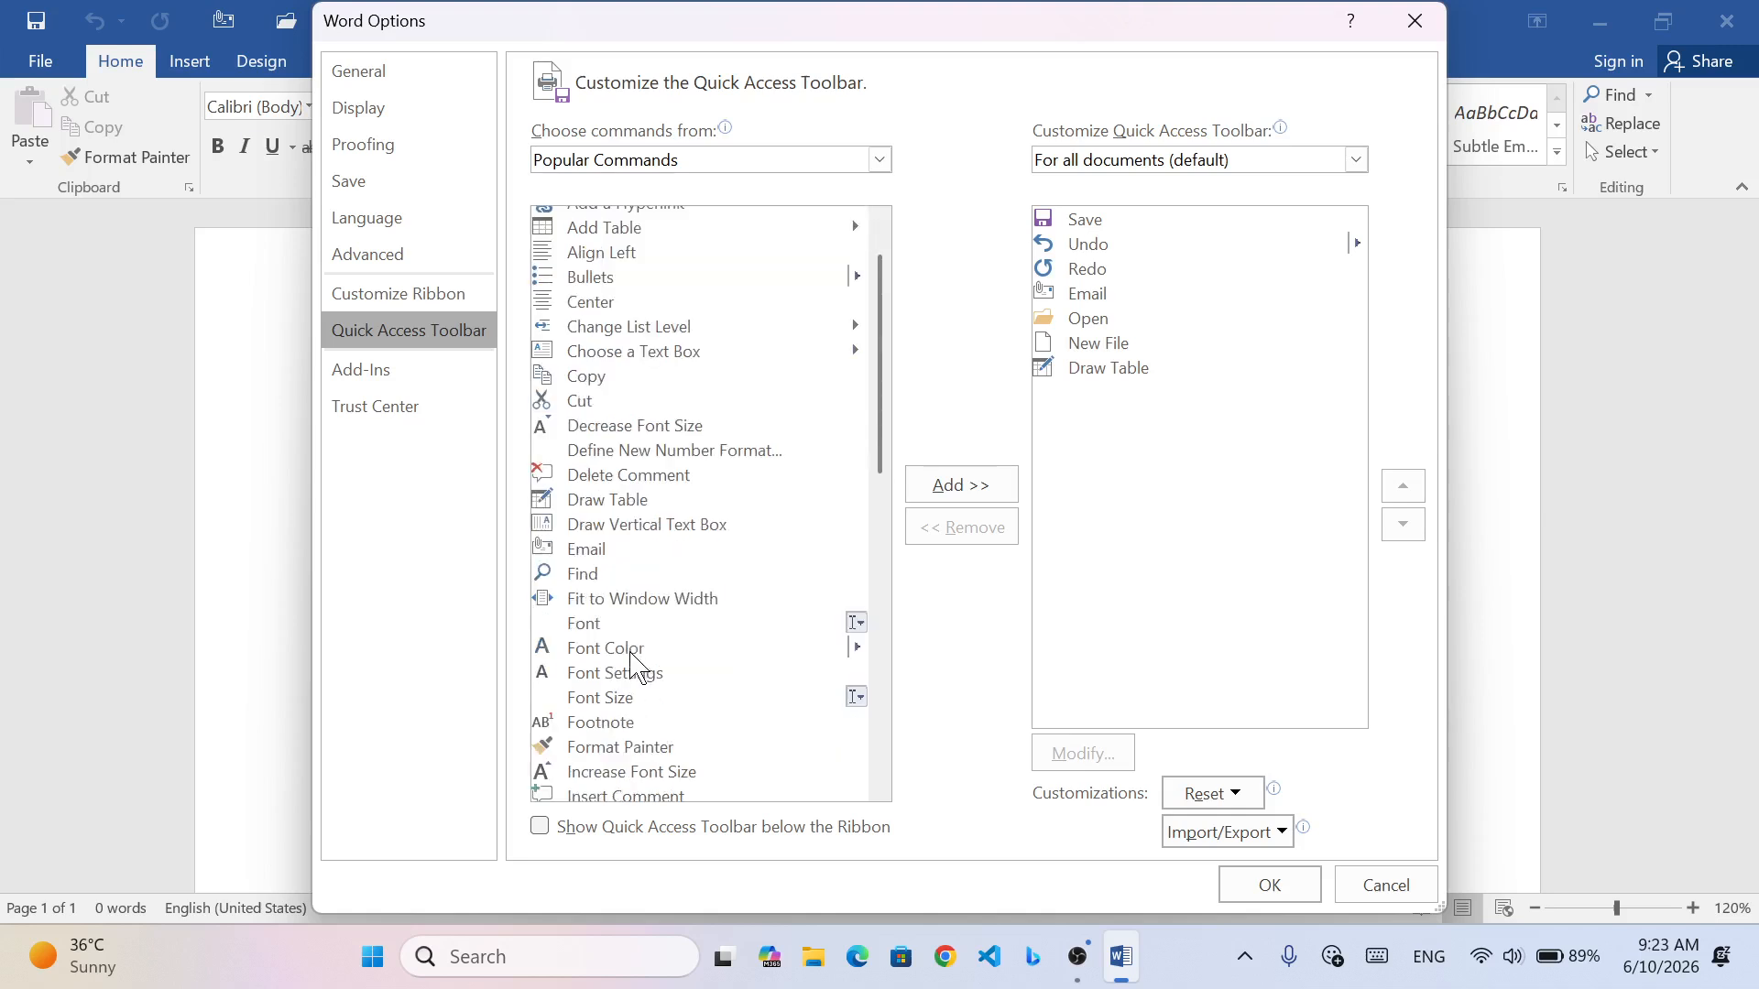
left_click(594, 573)
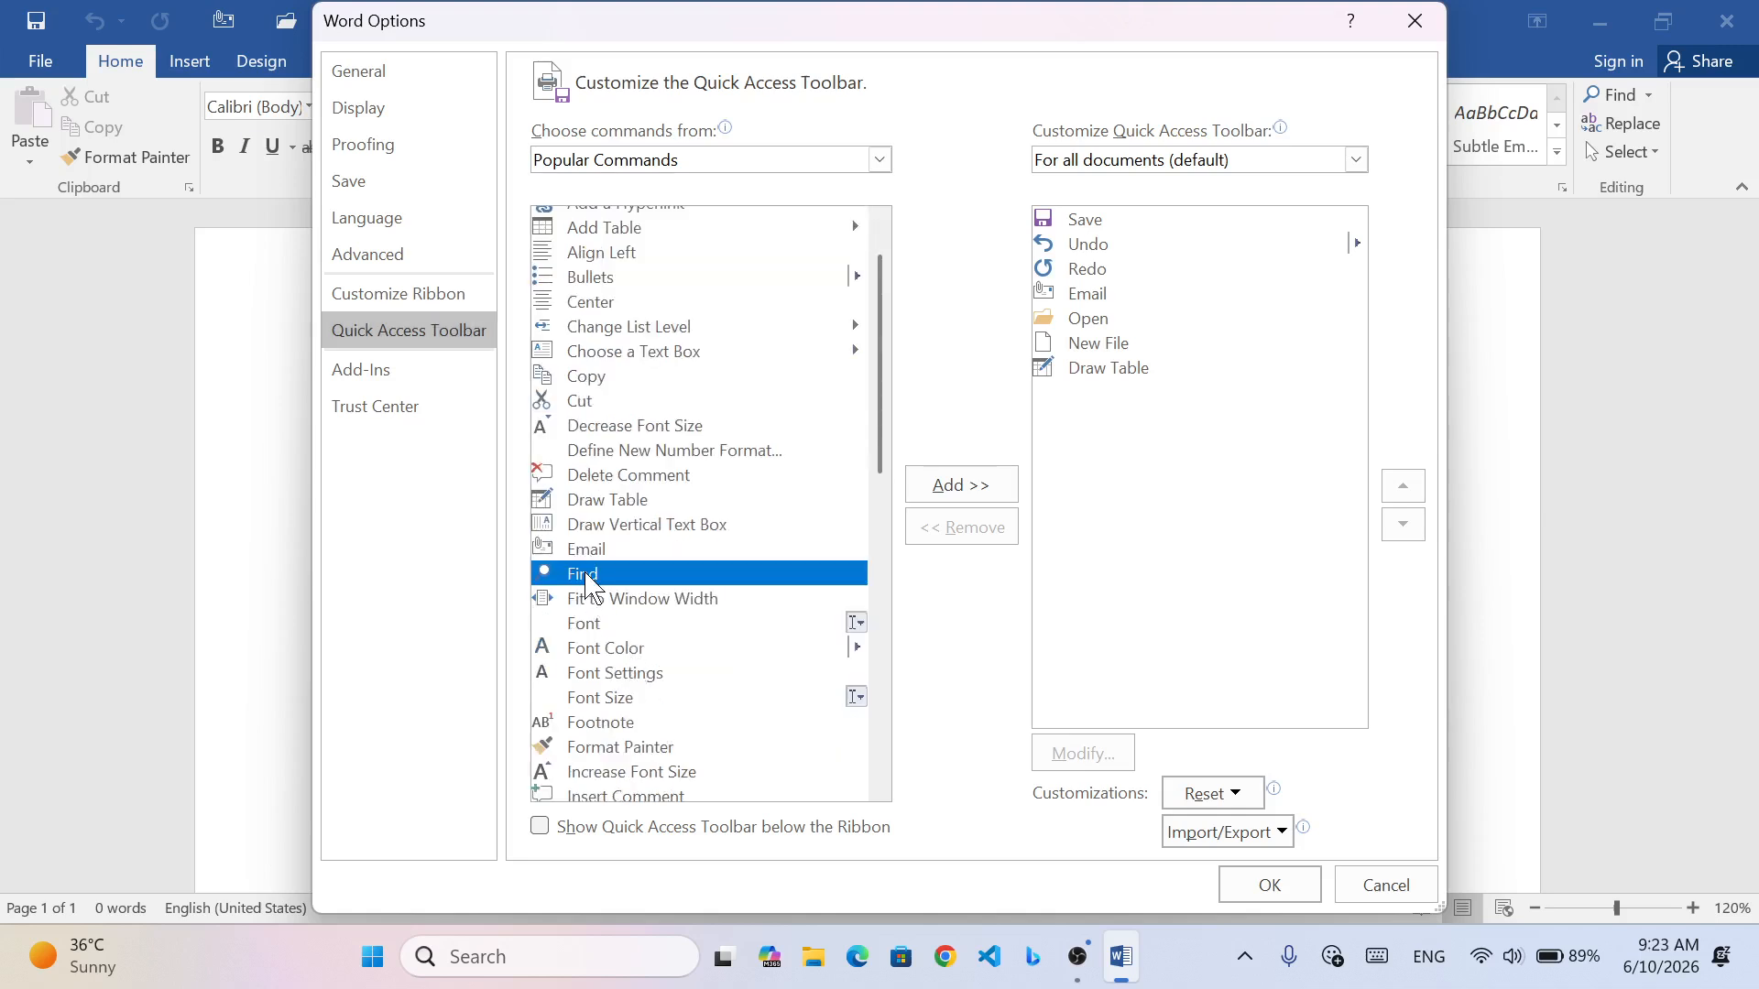
left_click(955, 486)
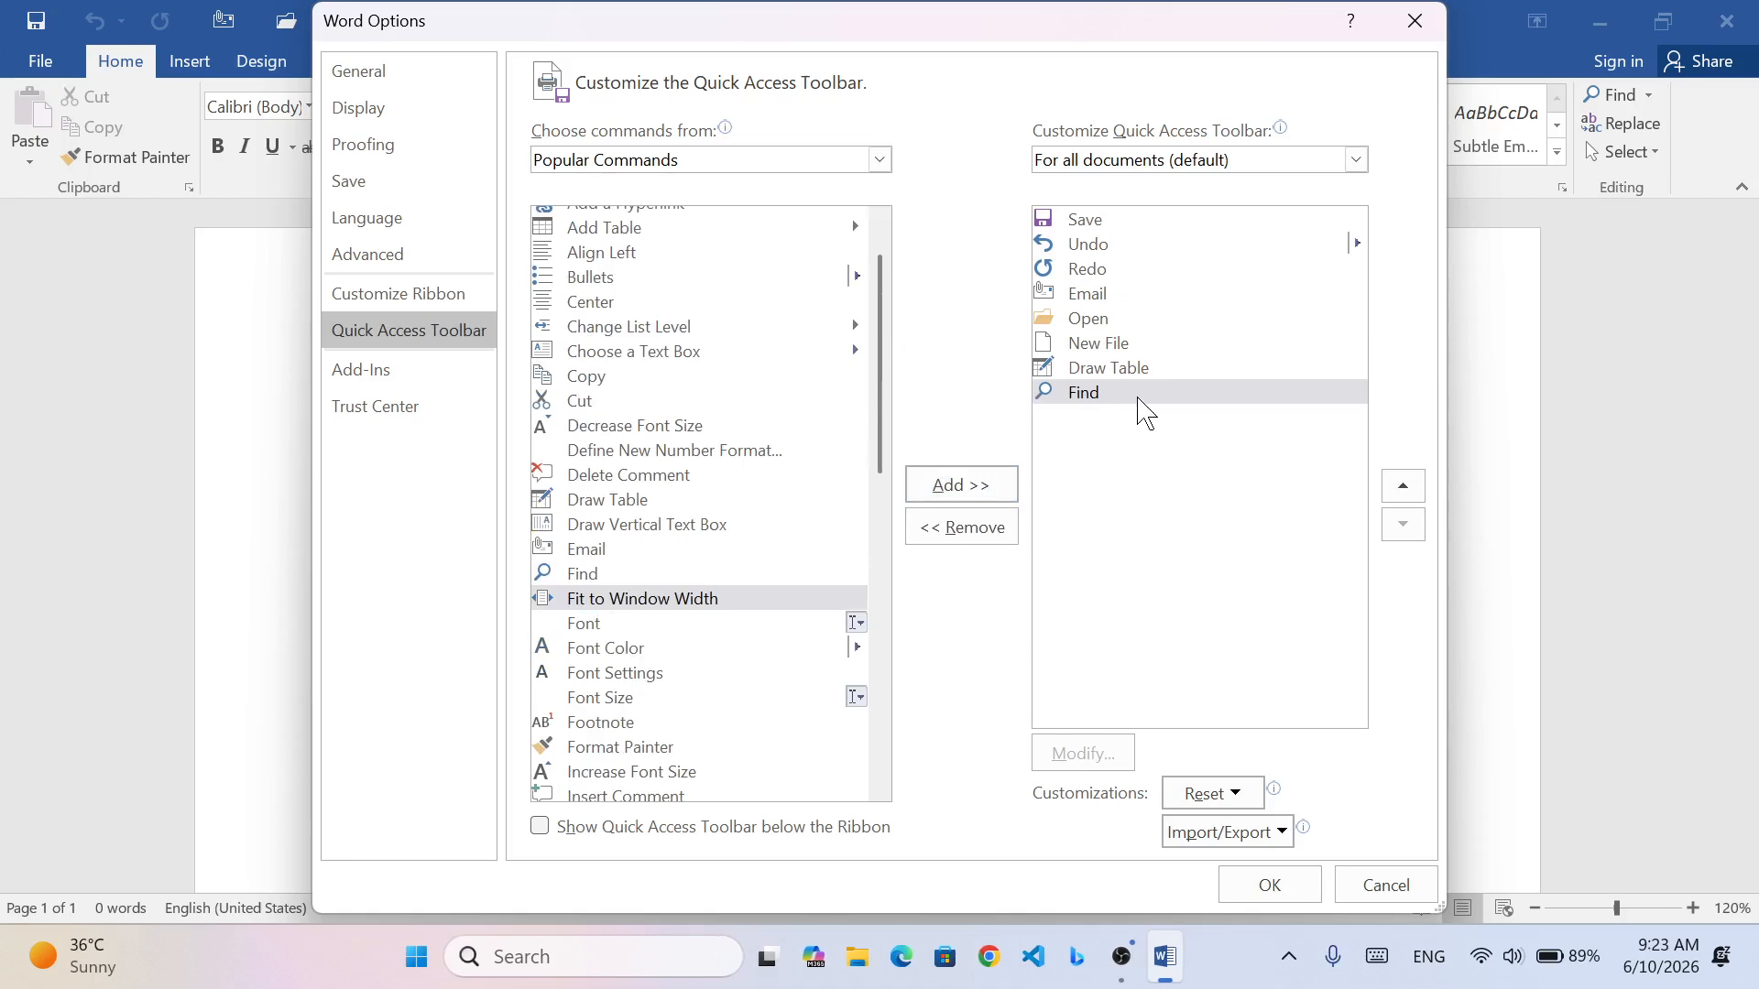
left_click(1264, 884)
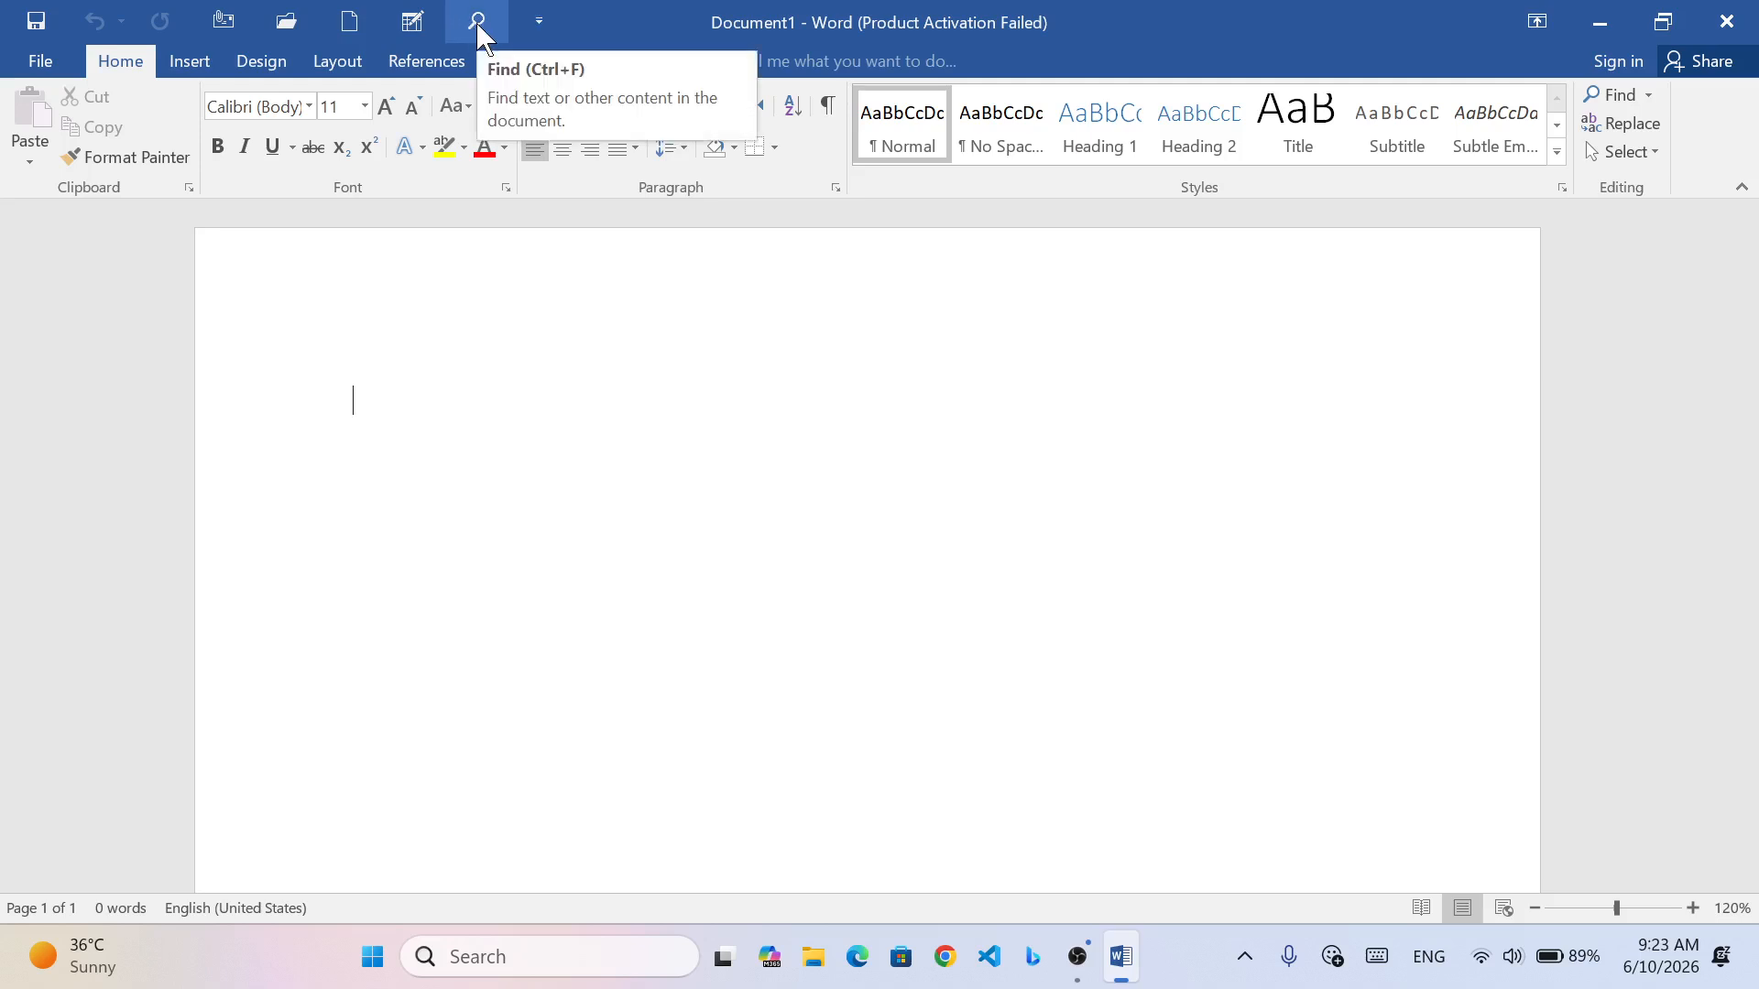
- Try out the Find command from the Quick Access Toolbar and close the Navigation pane
left_click(538, 22)
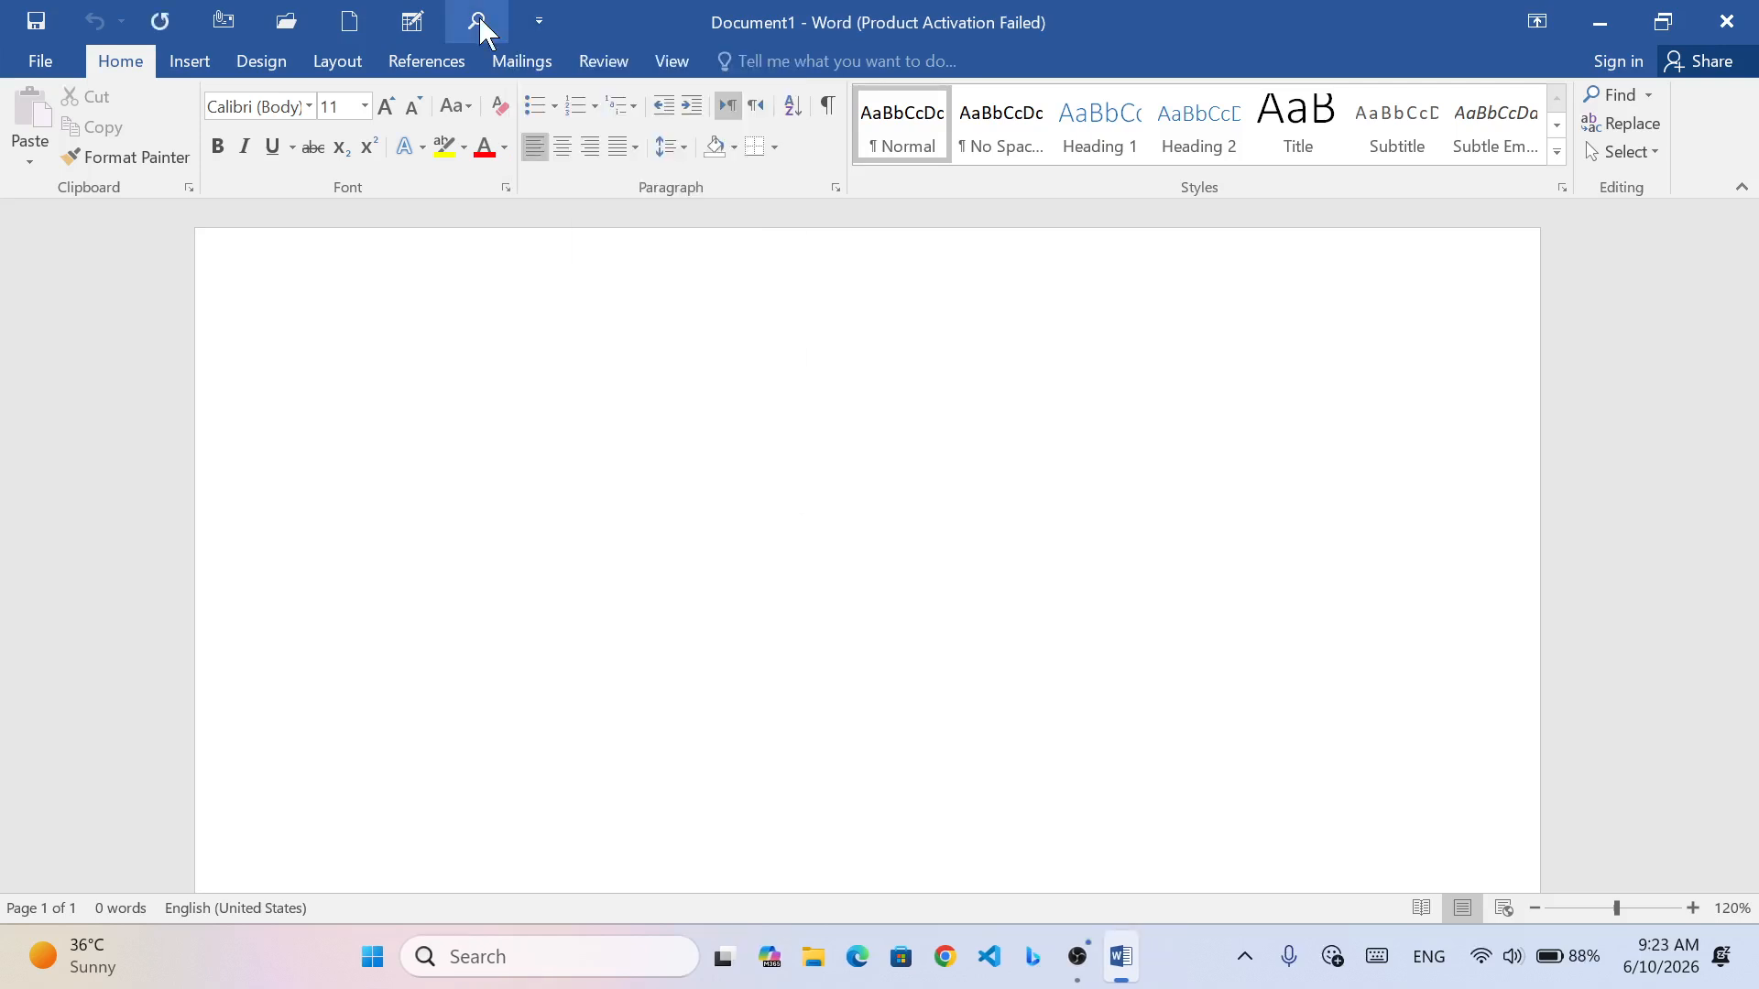
left_click(479, 22)
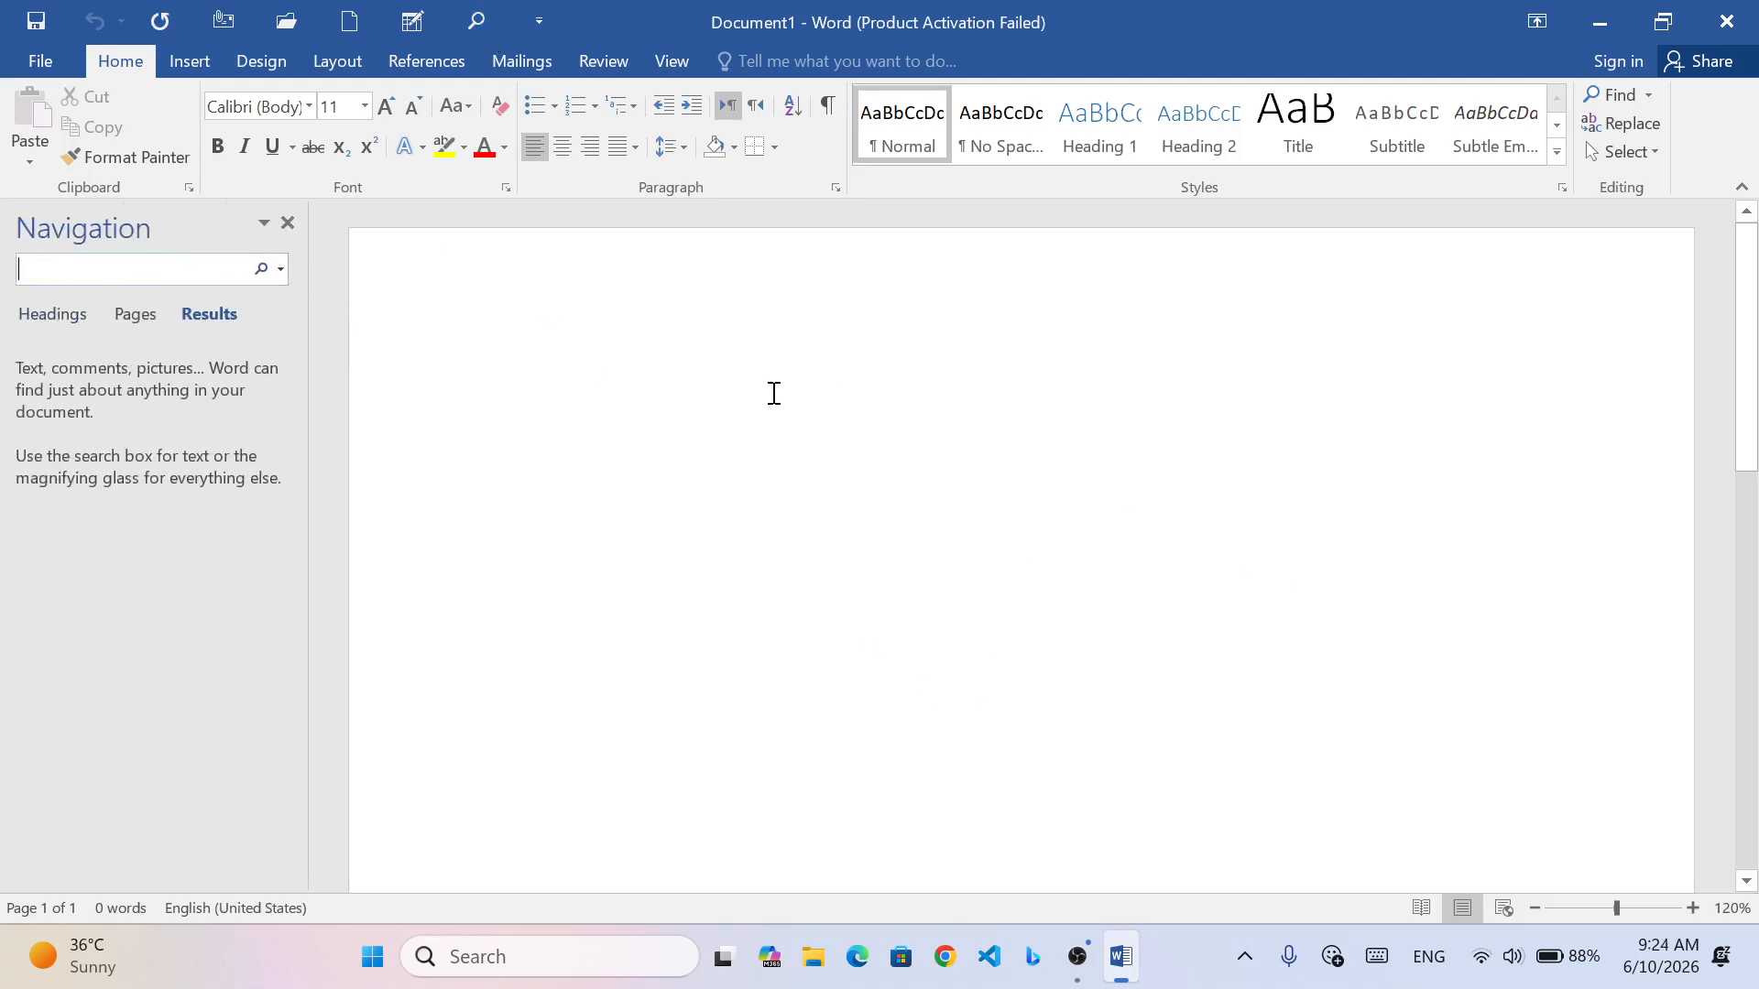
left_click(288, 223)
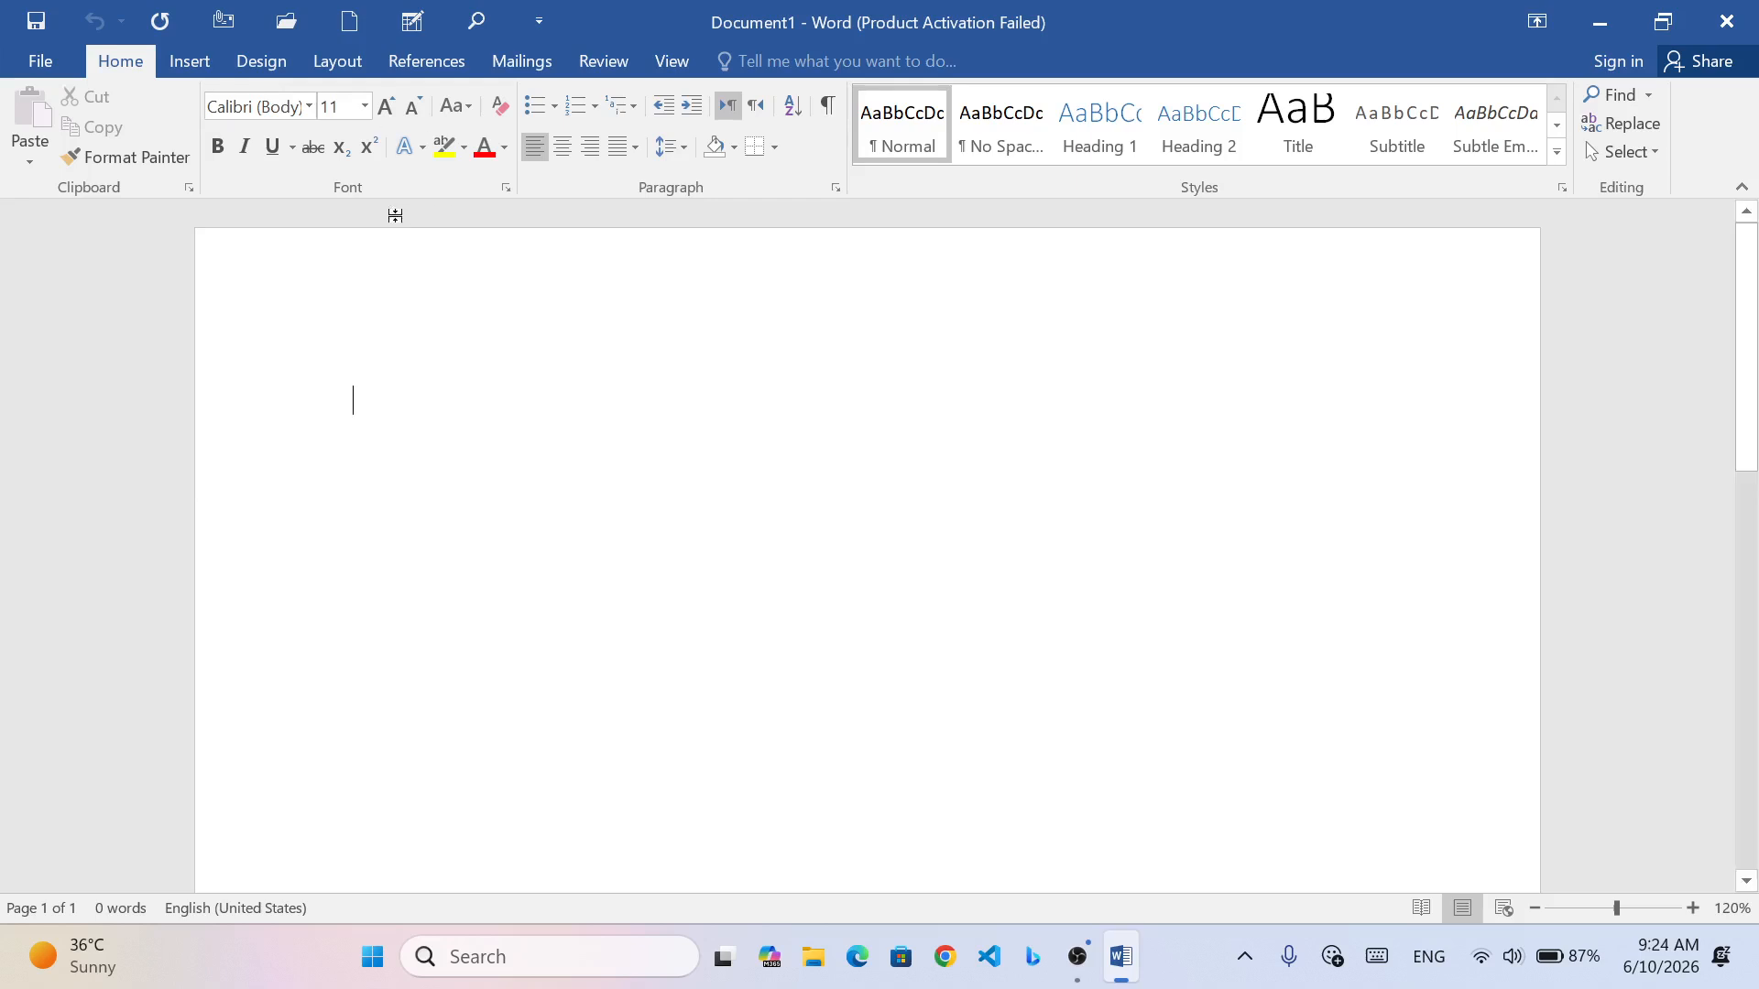
- Set the font size to 20 and generate sample paragraphs in the document with =rand()
type("-")
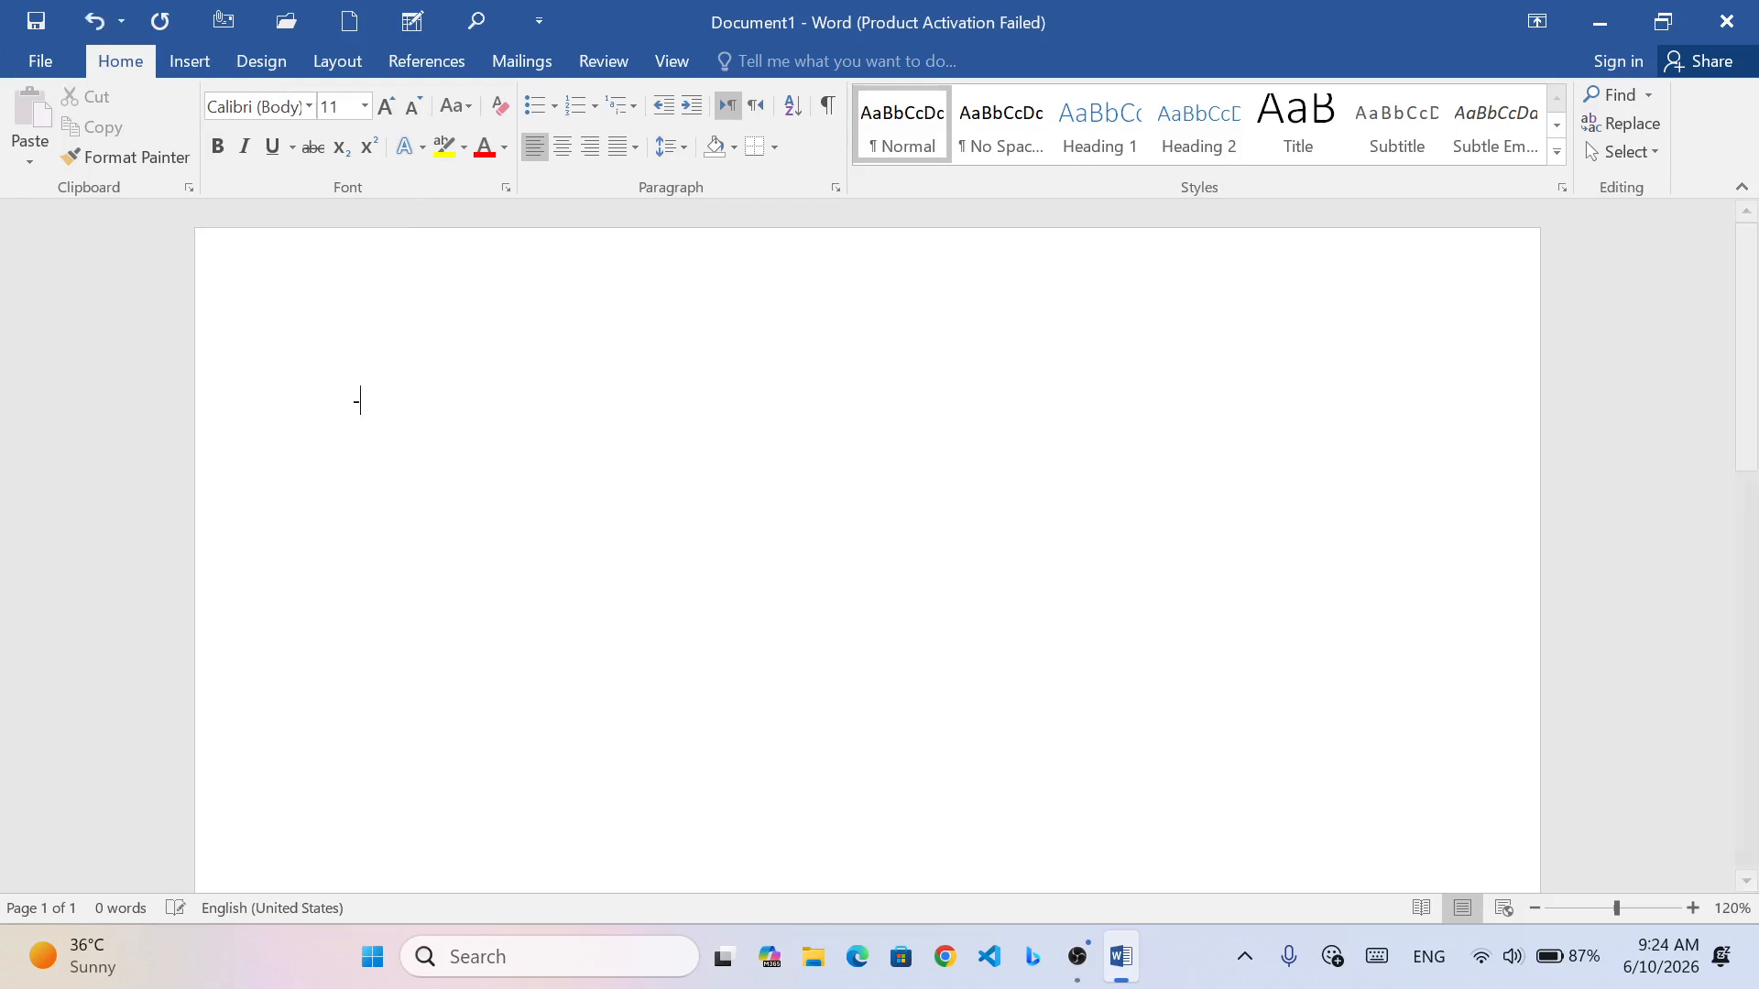
key("BackSpace")
type("-")
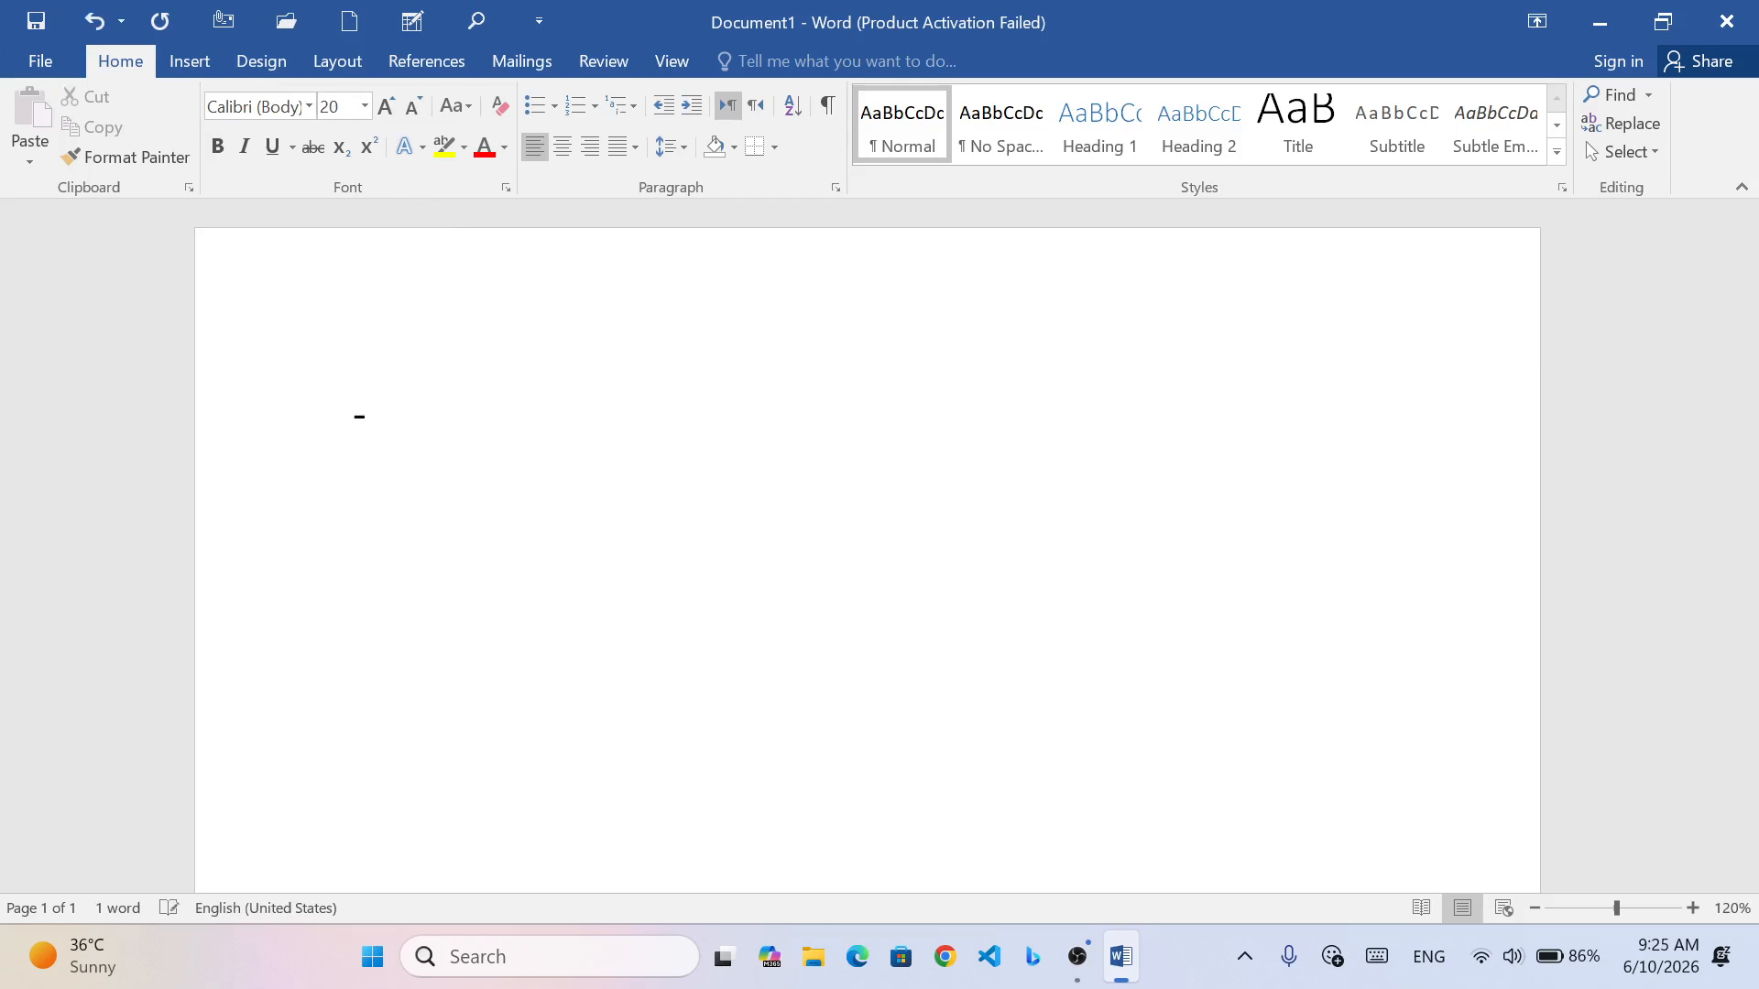
type("rand(")
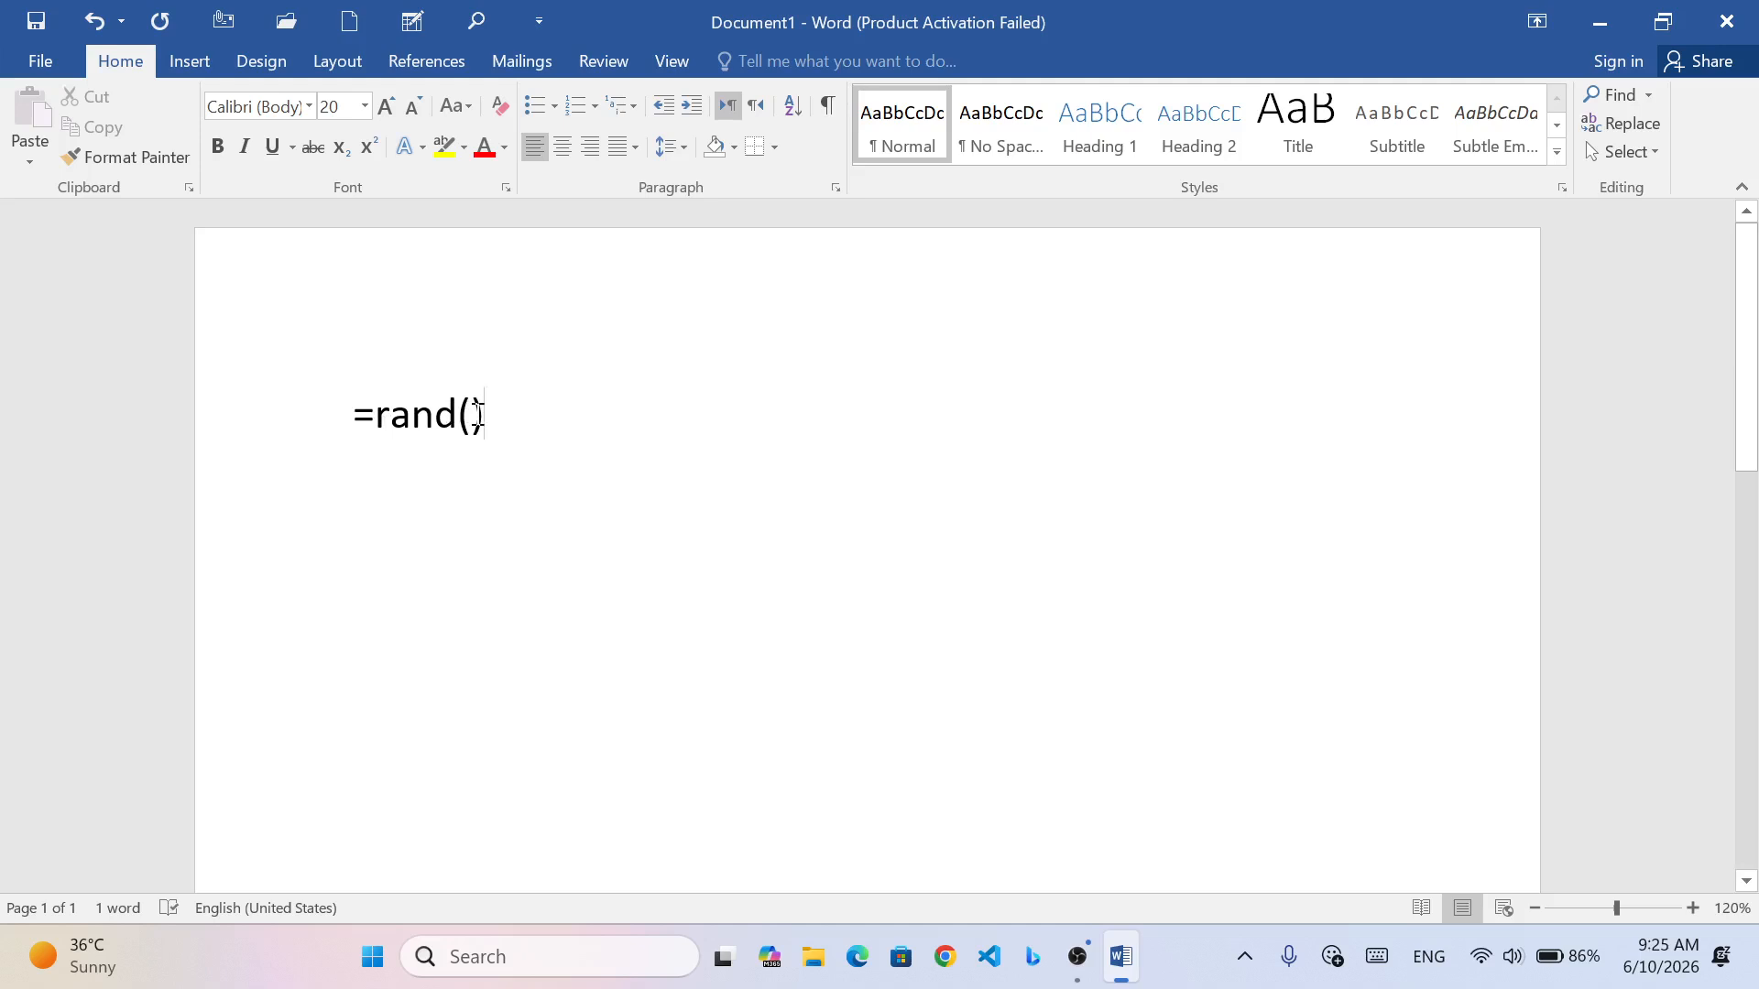
key("Return")
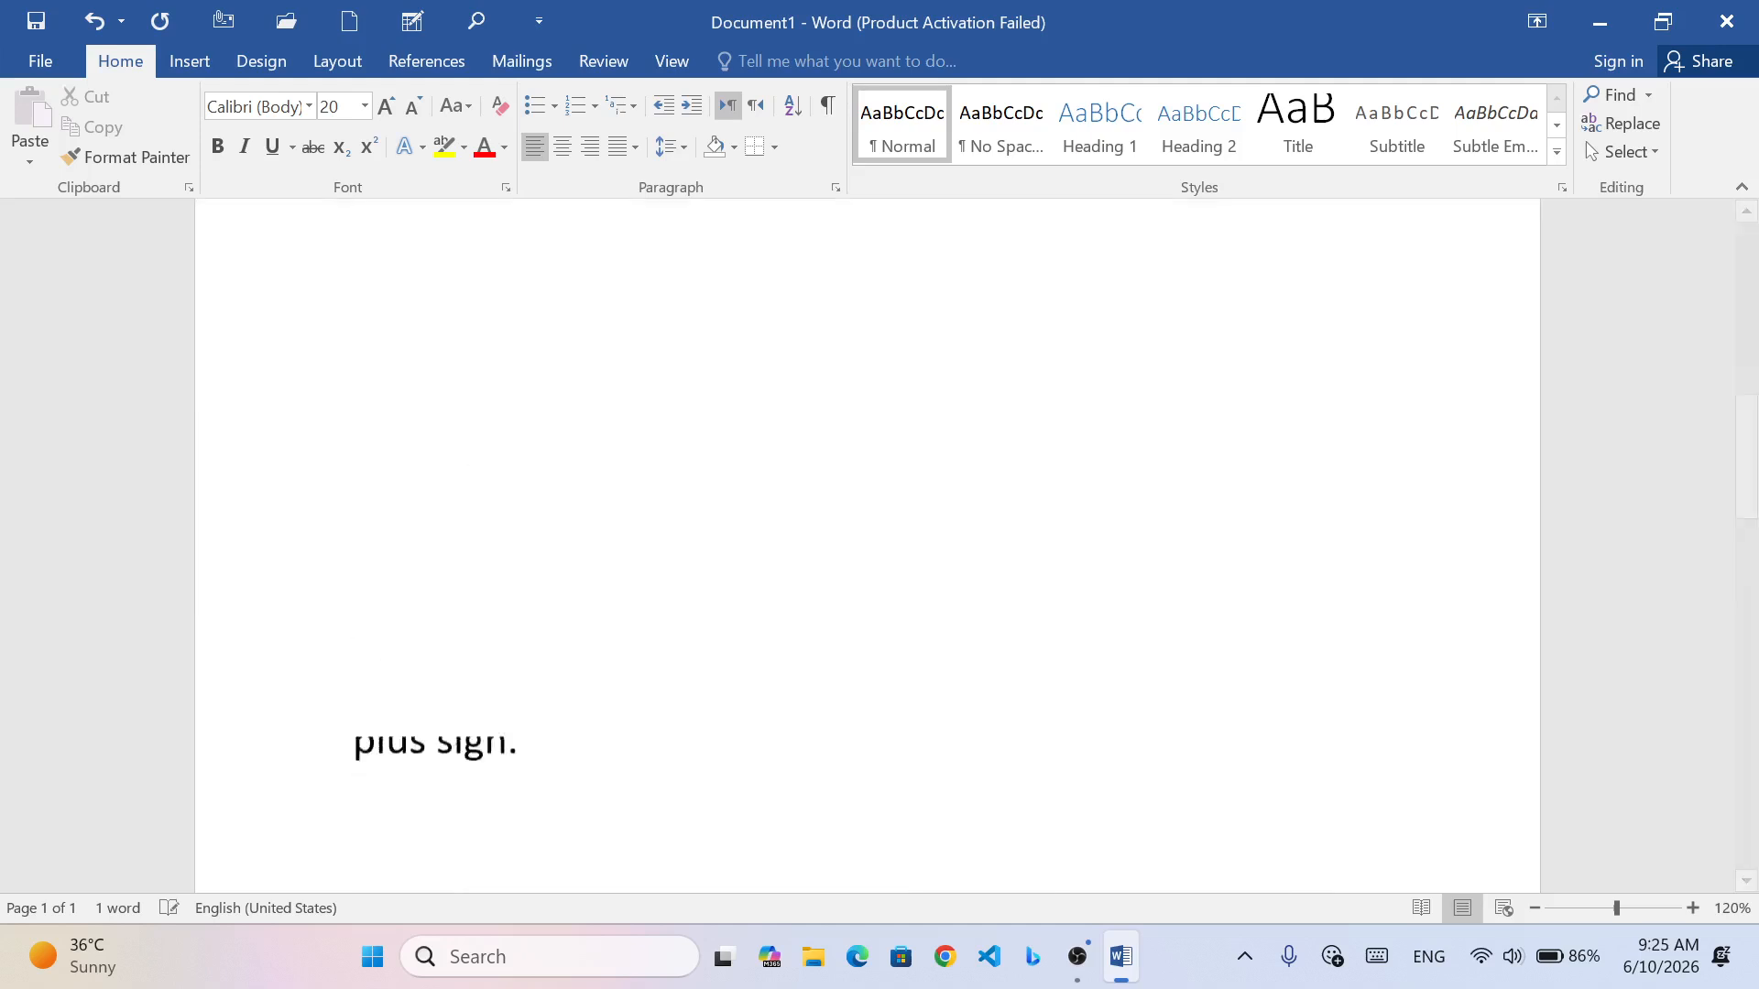
scroll(644, 496, "up", 15)
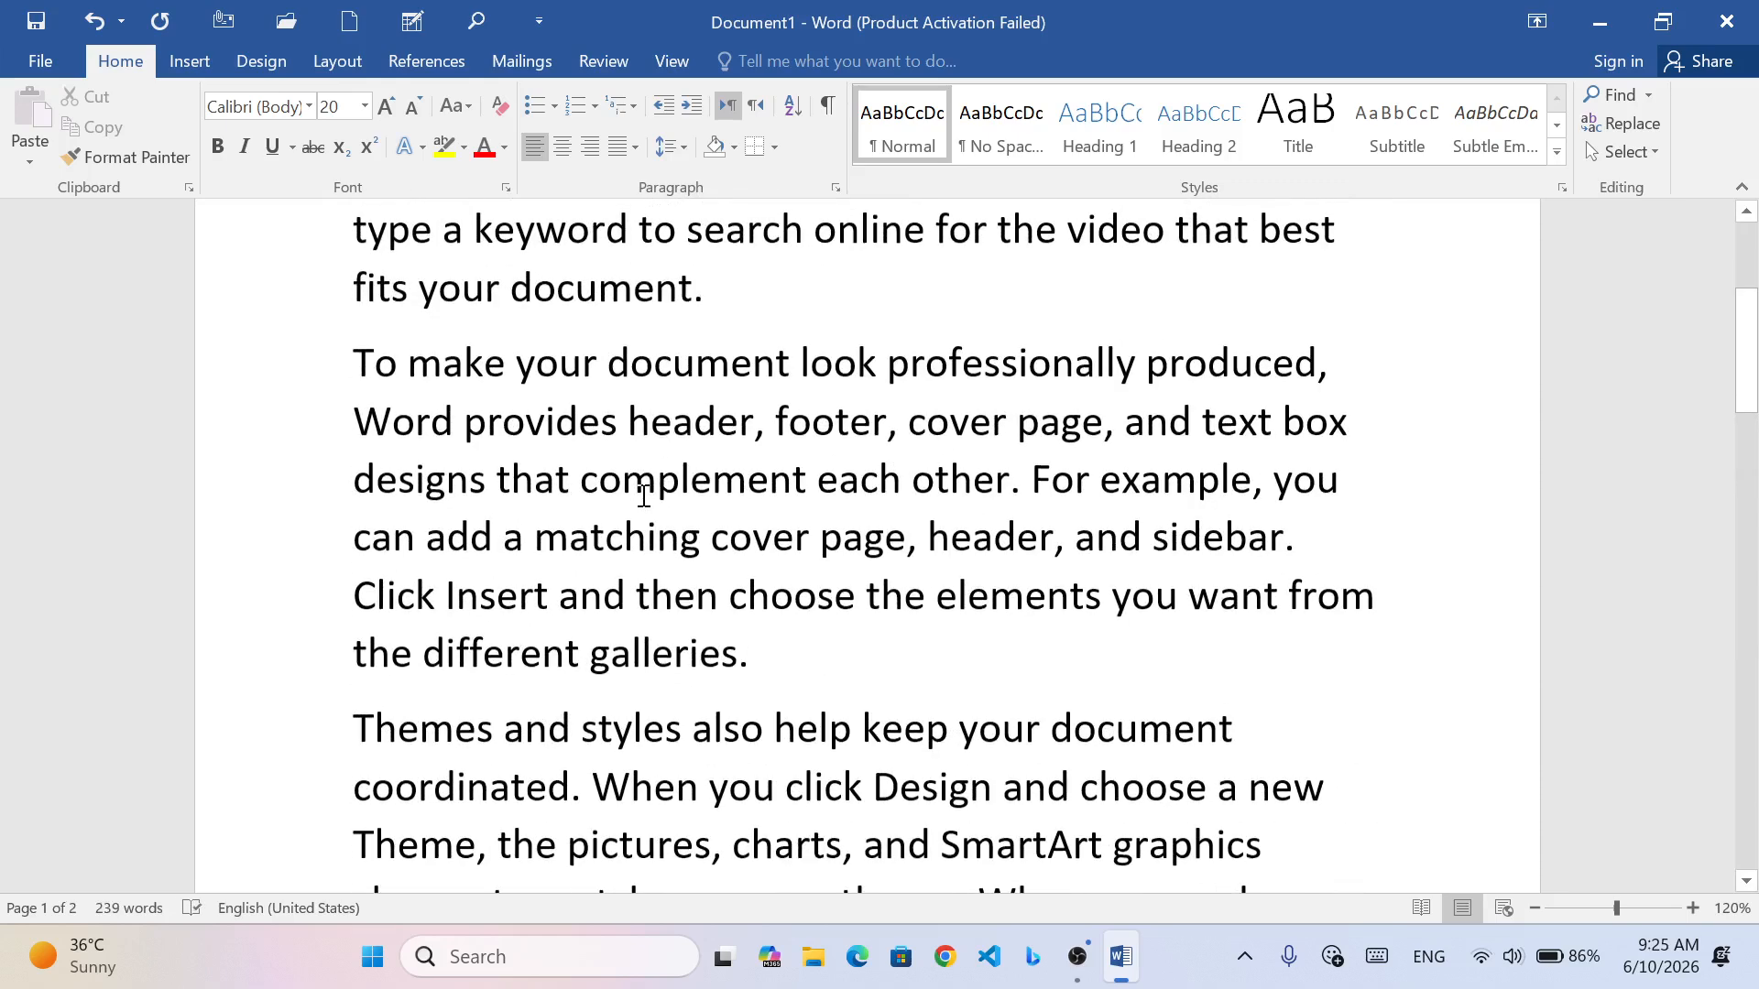
scroll(644, 496, "up", 3)
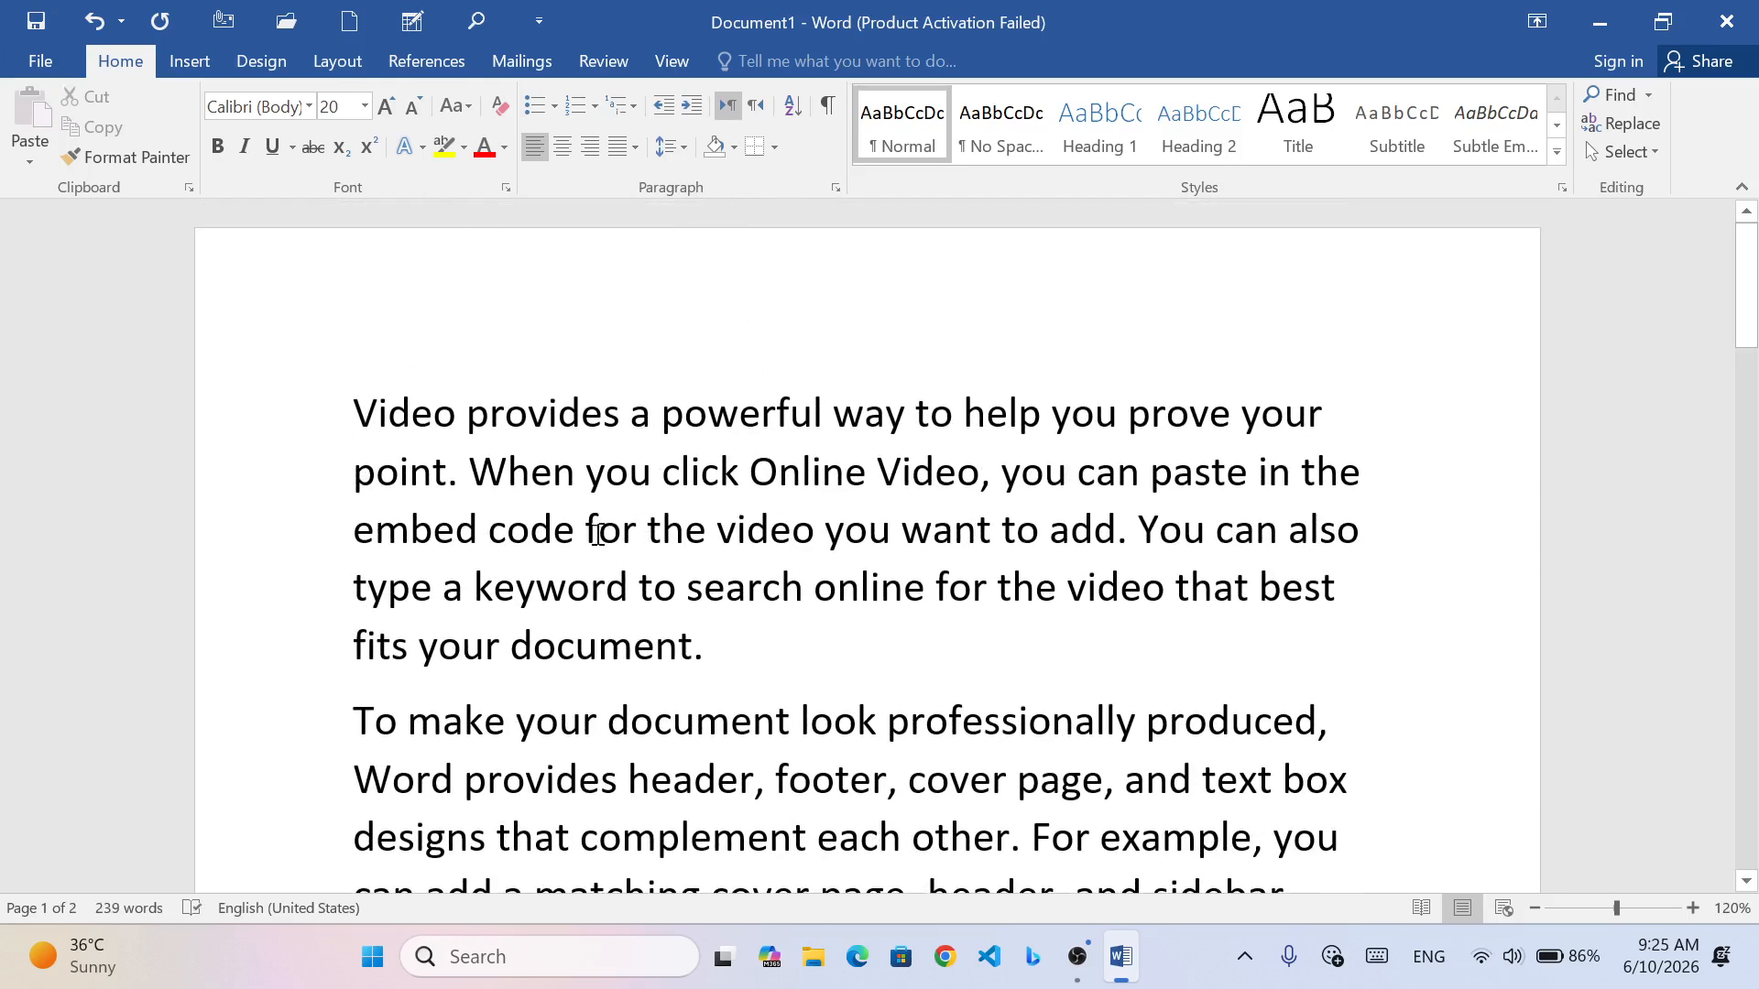
scroll(419, 501, "down", 3)
scroll(499, 496, "up", 3)
left_click(499, 495)
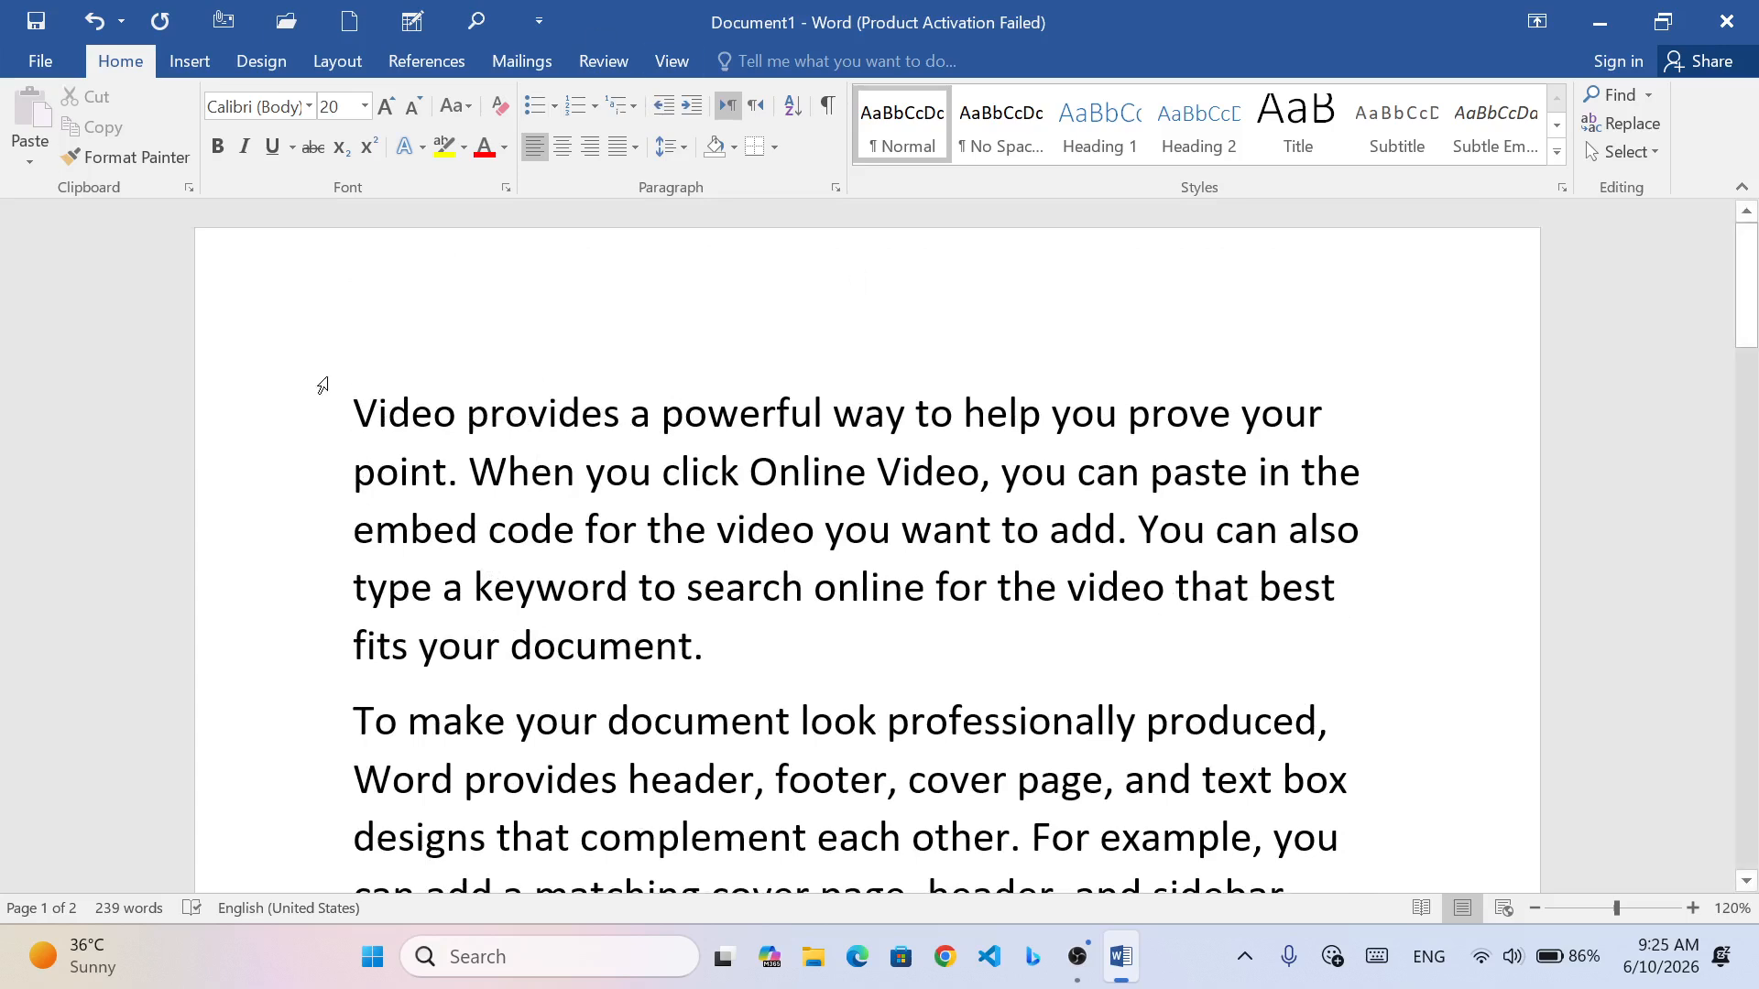
- Try the Bauhaus 93 font on the first paragraph, and set that paragraph's font to Algerian
left_click(309, 107)
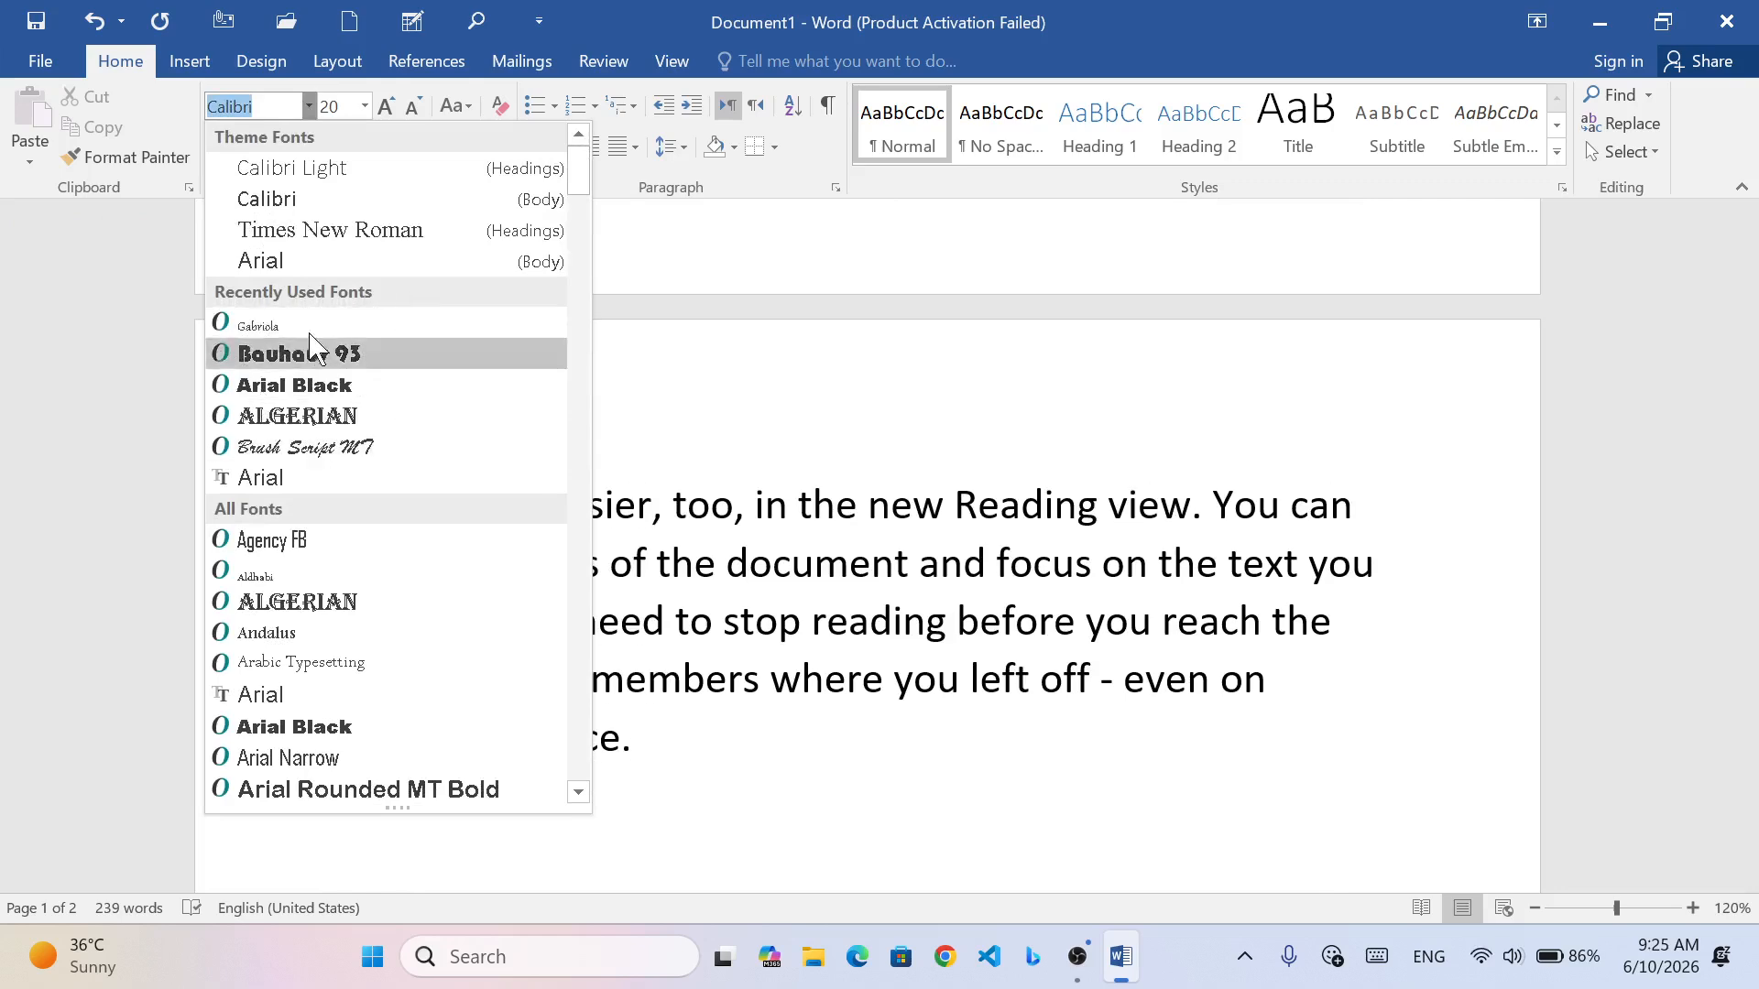
left_click(637, 374)
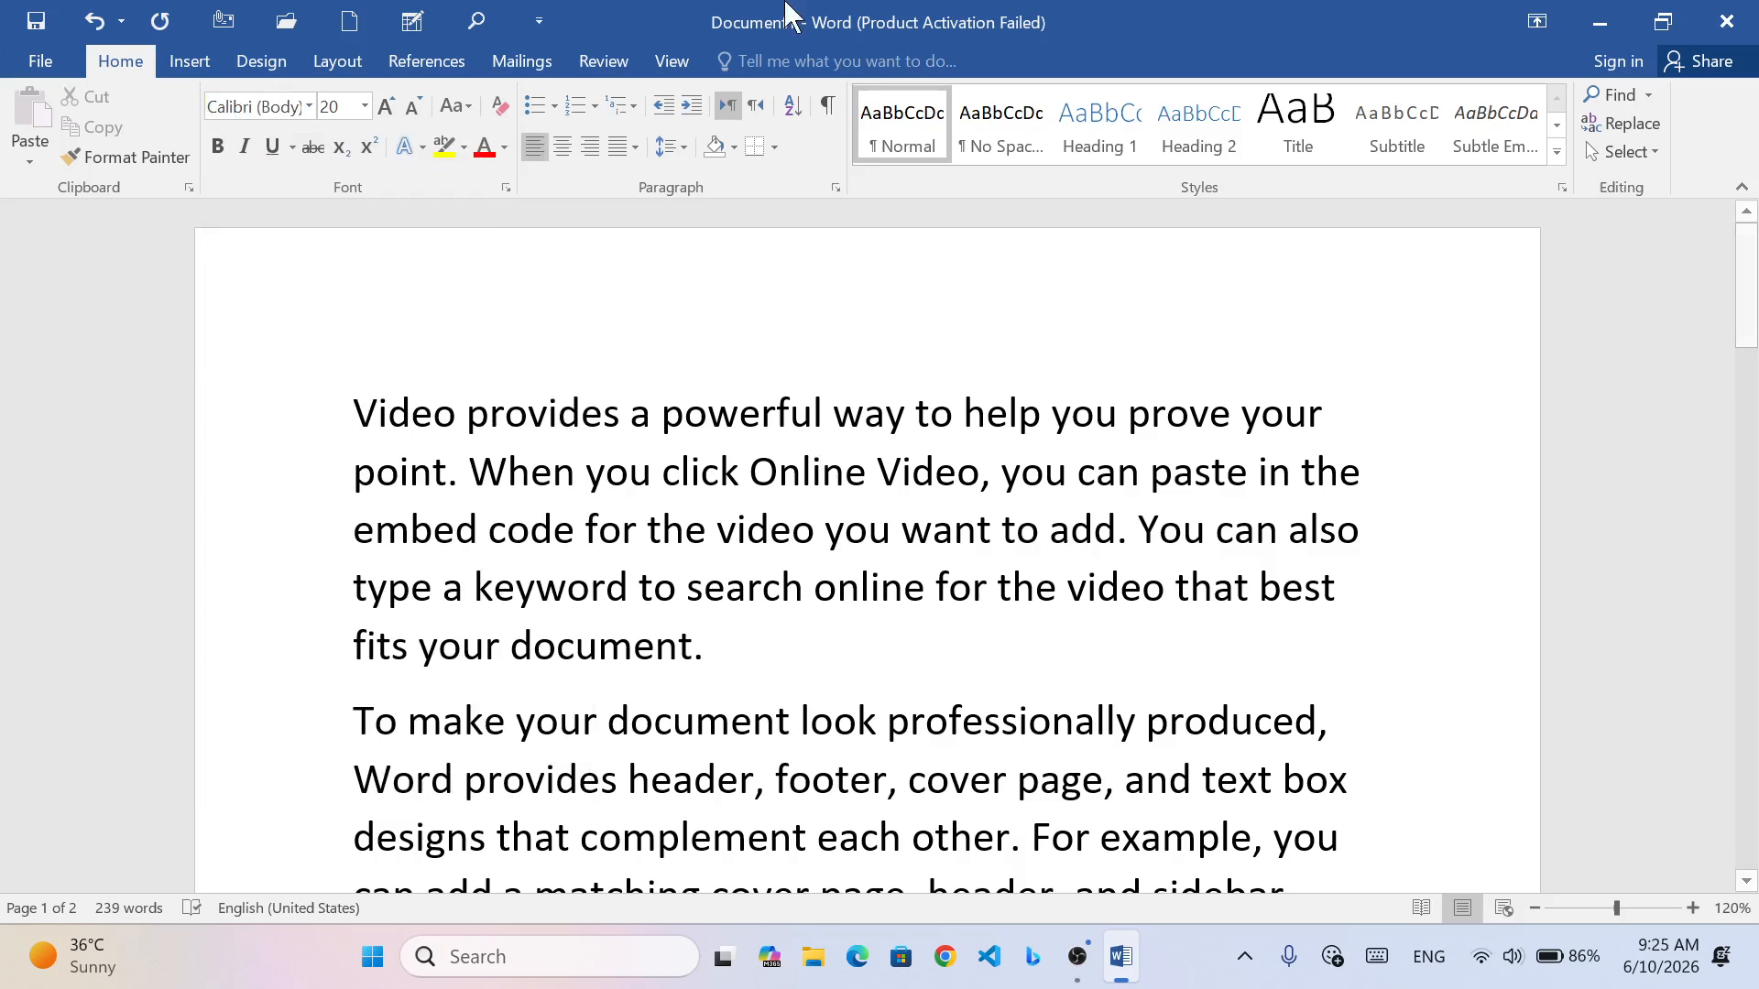
left_click_drag(365, 405, 891, 652)
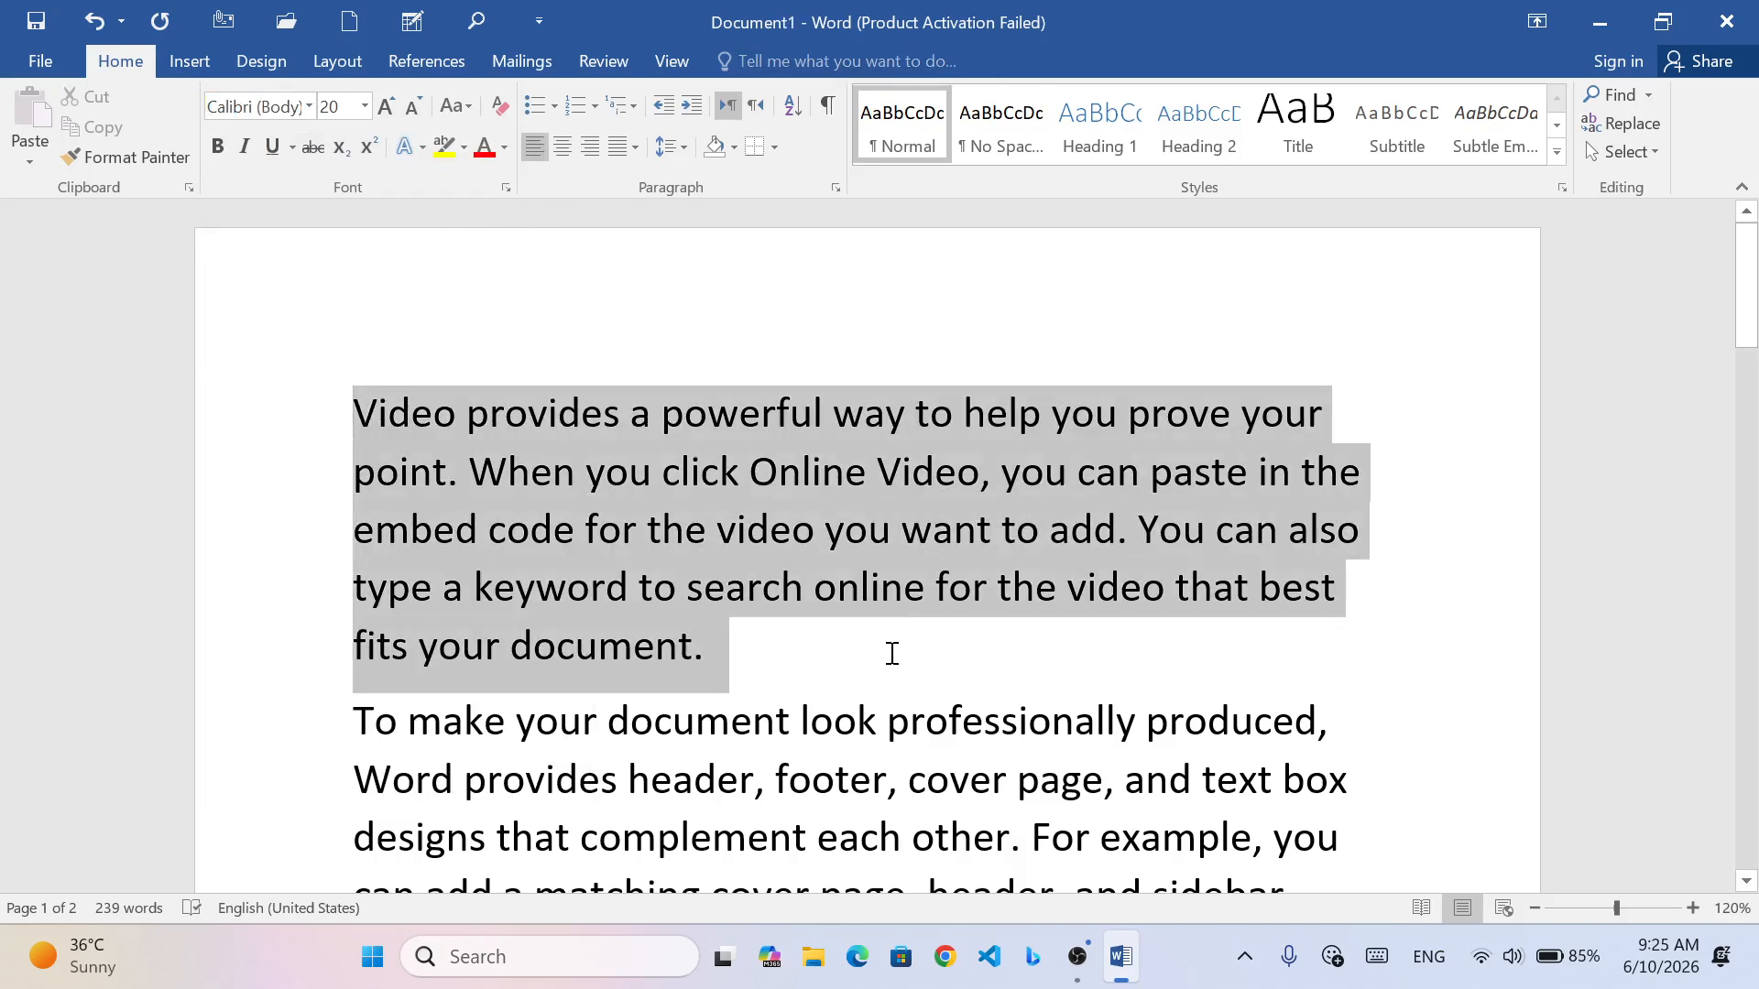
left_click(310, 107)
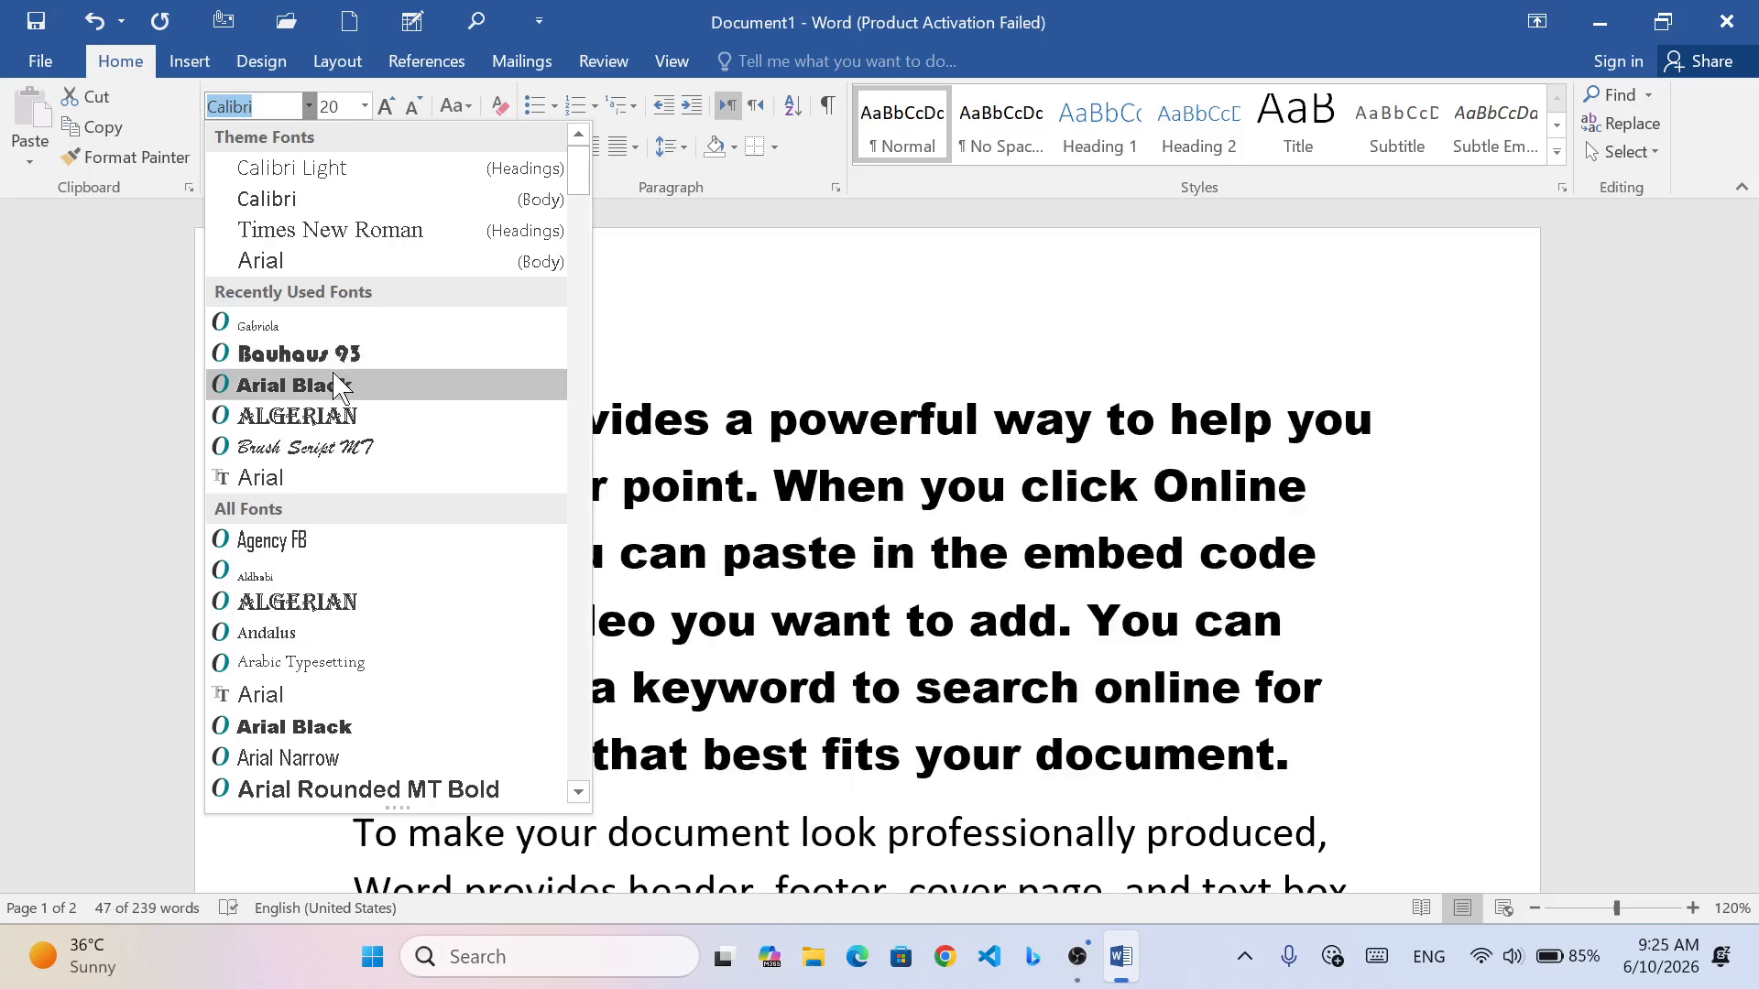
left_click(312, 354)
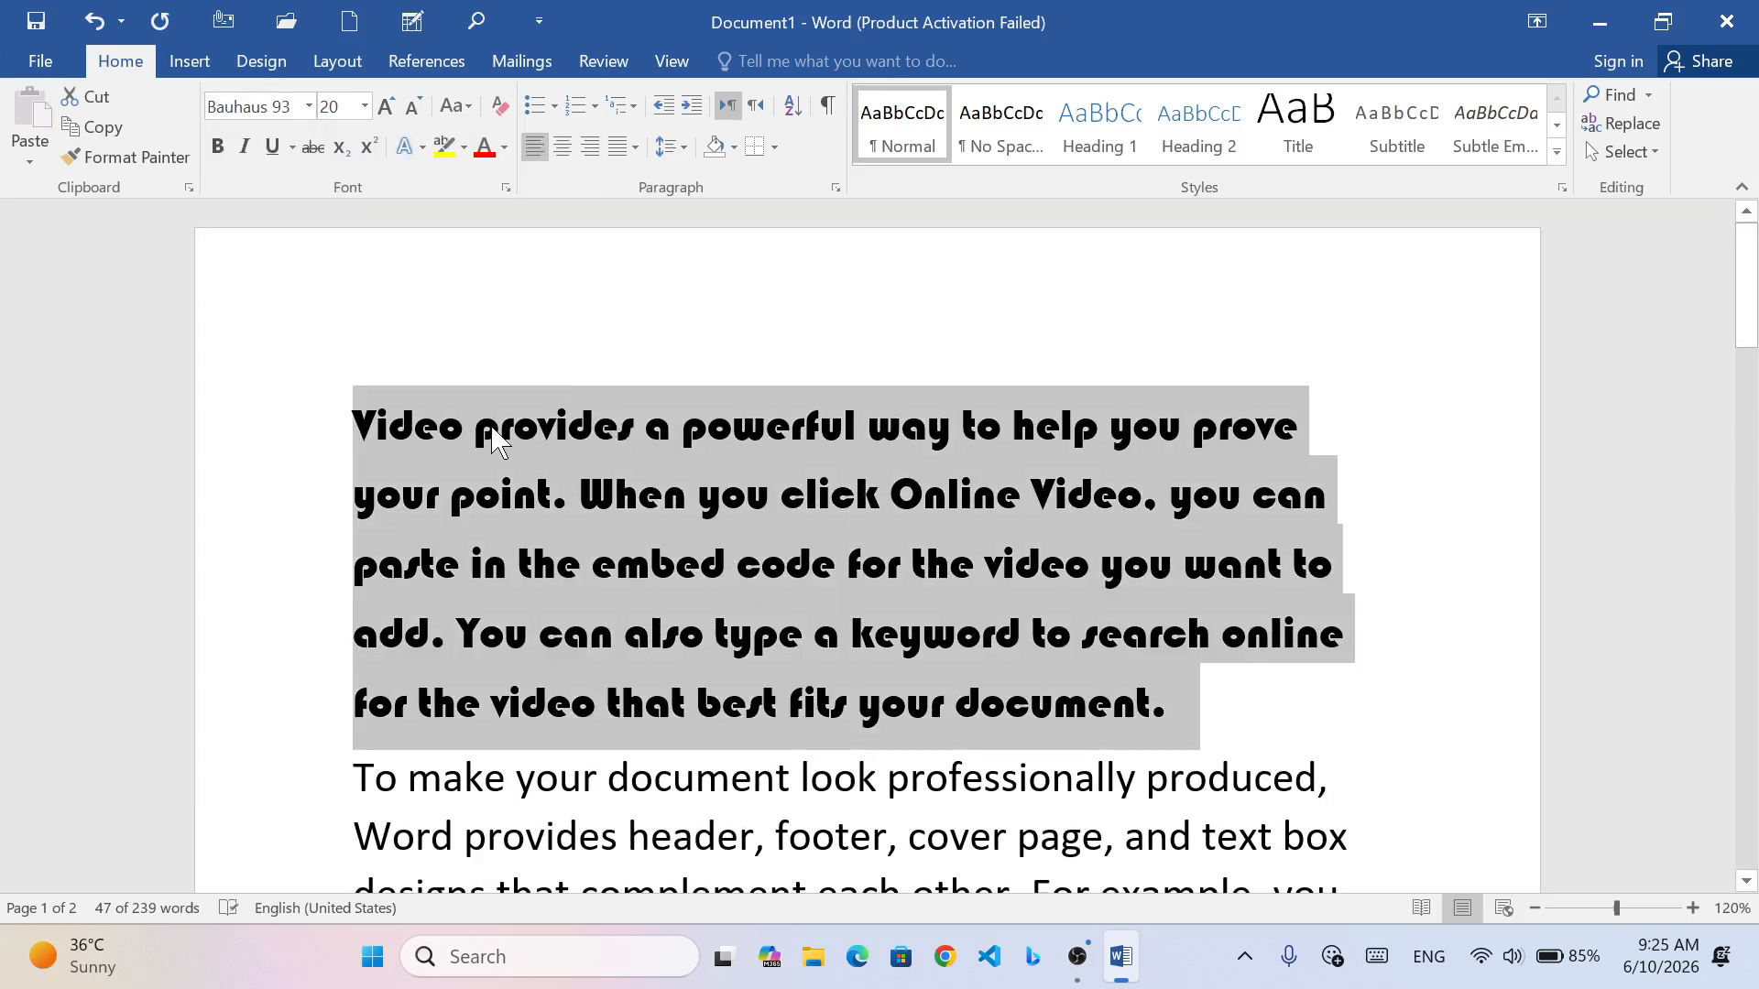
left_click(309, 106)
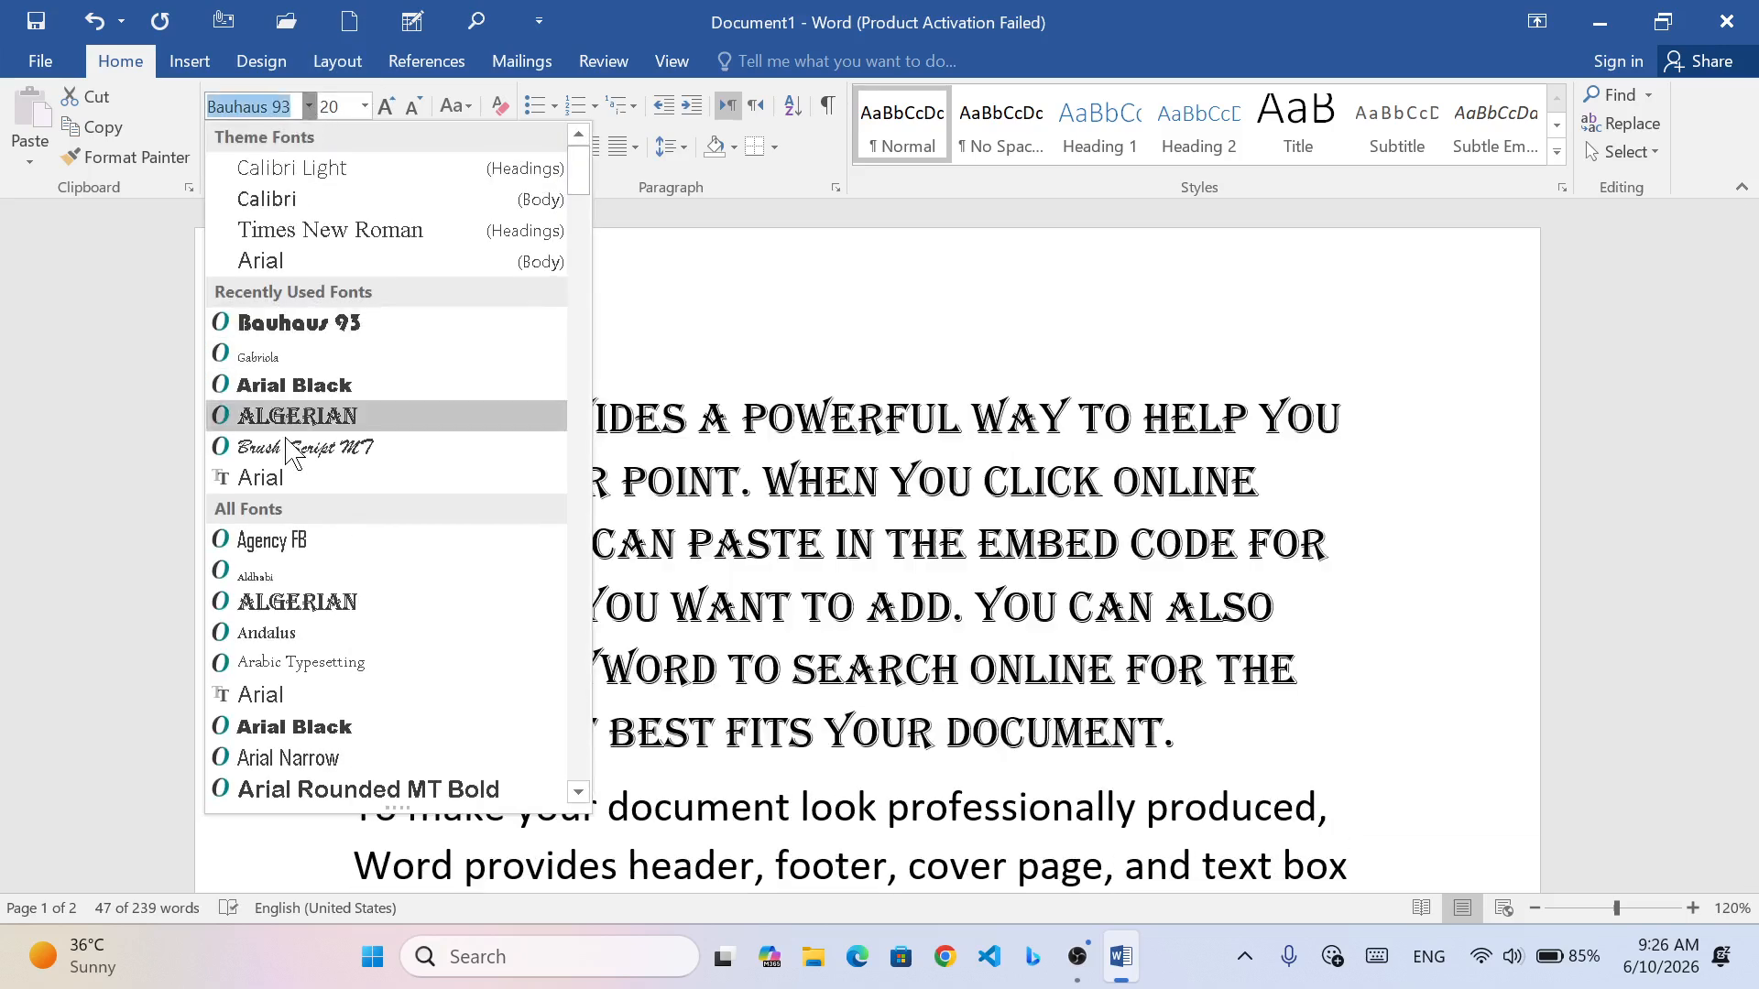
left_click(285, 423)
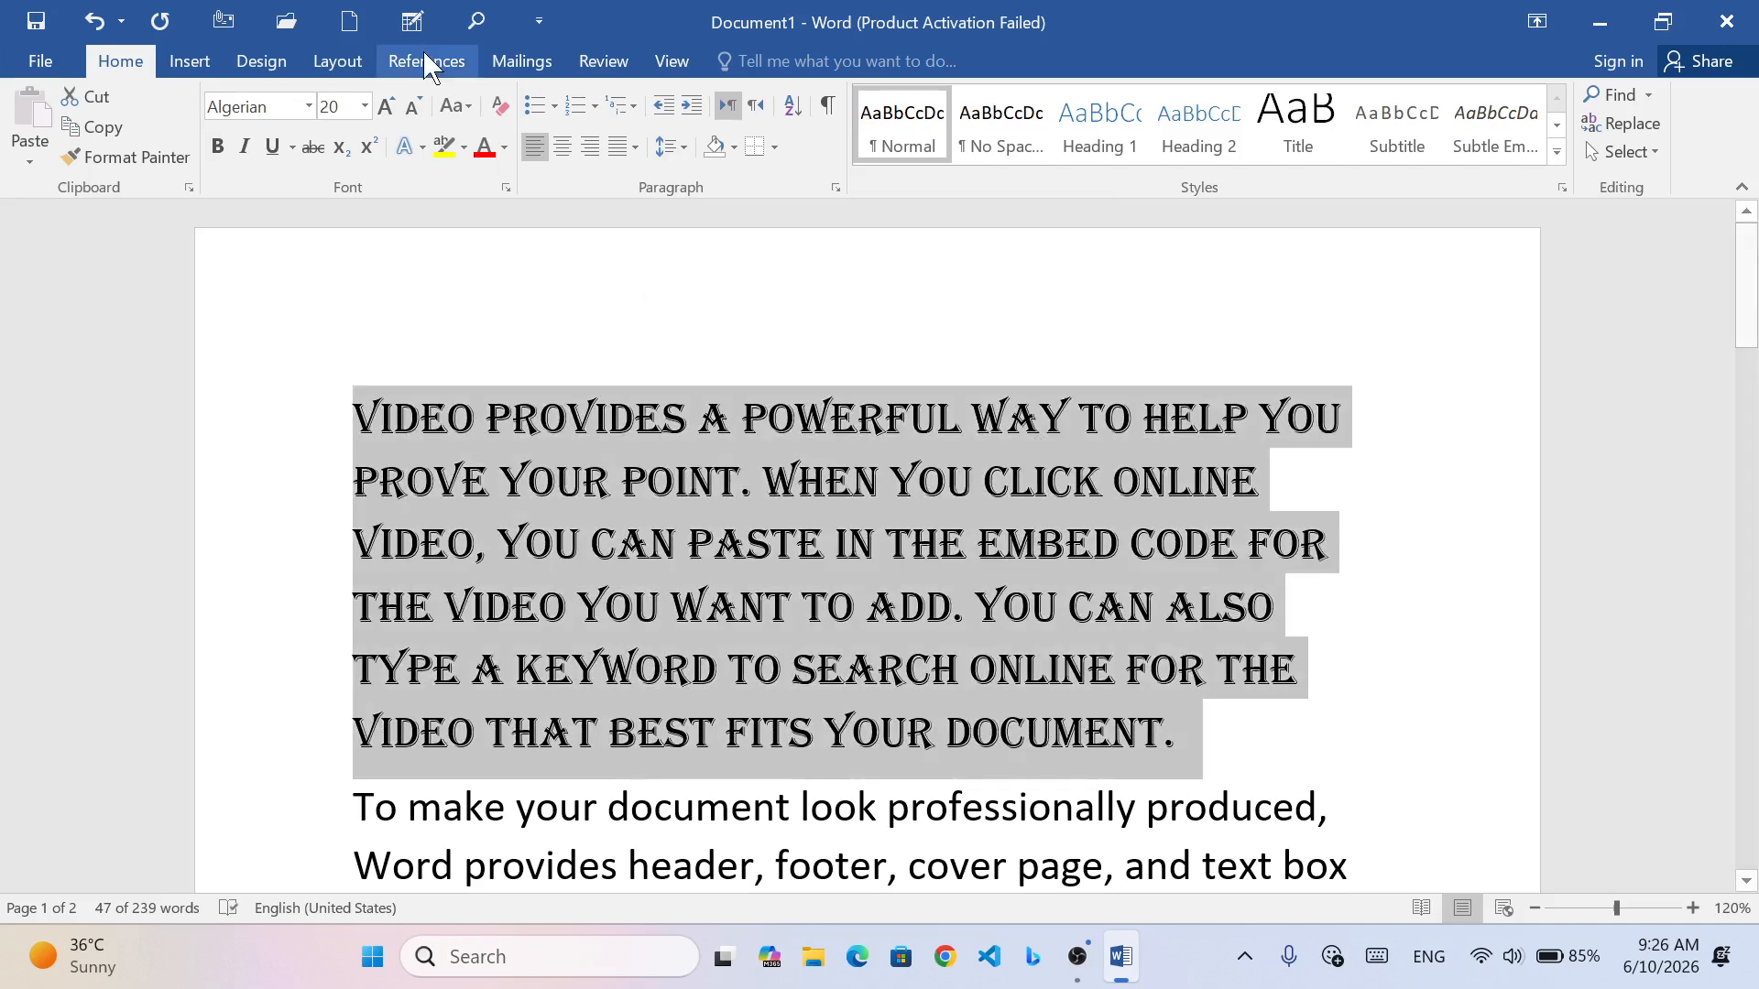
left_click(308, 106)
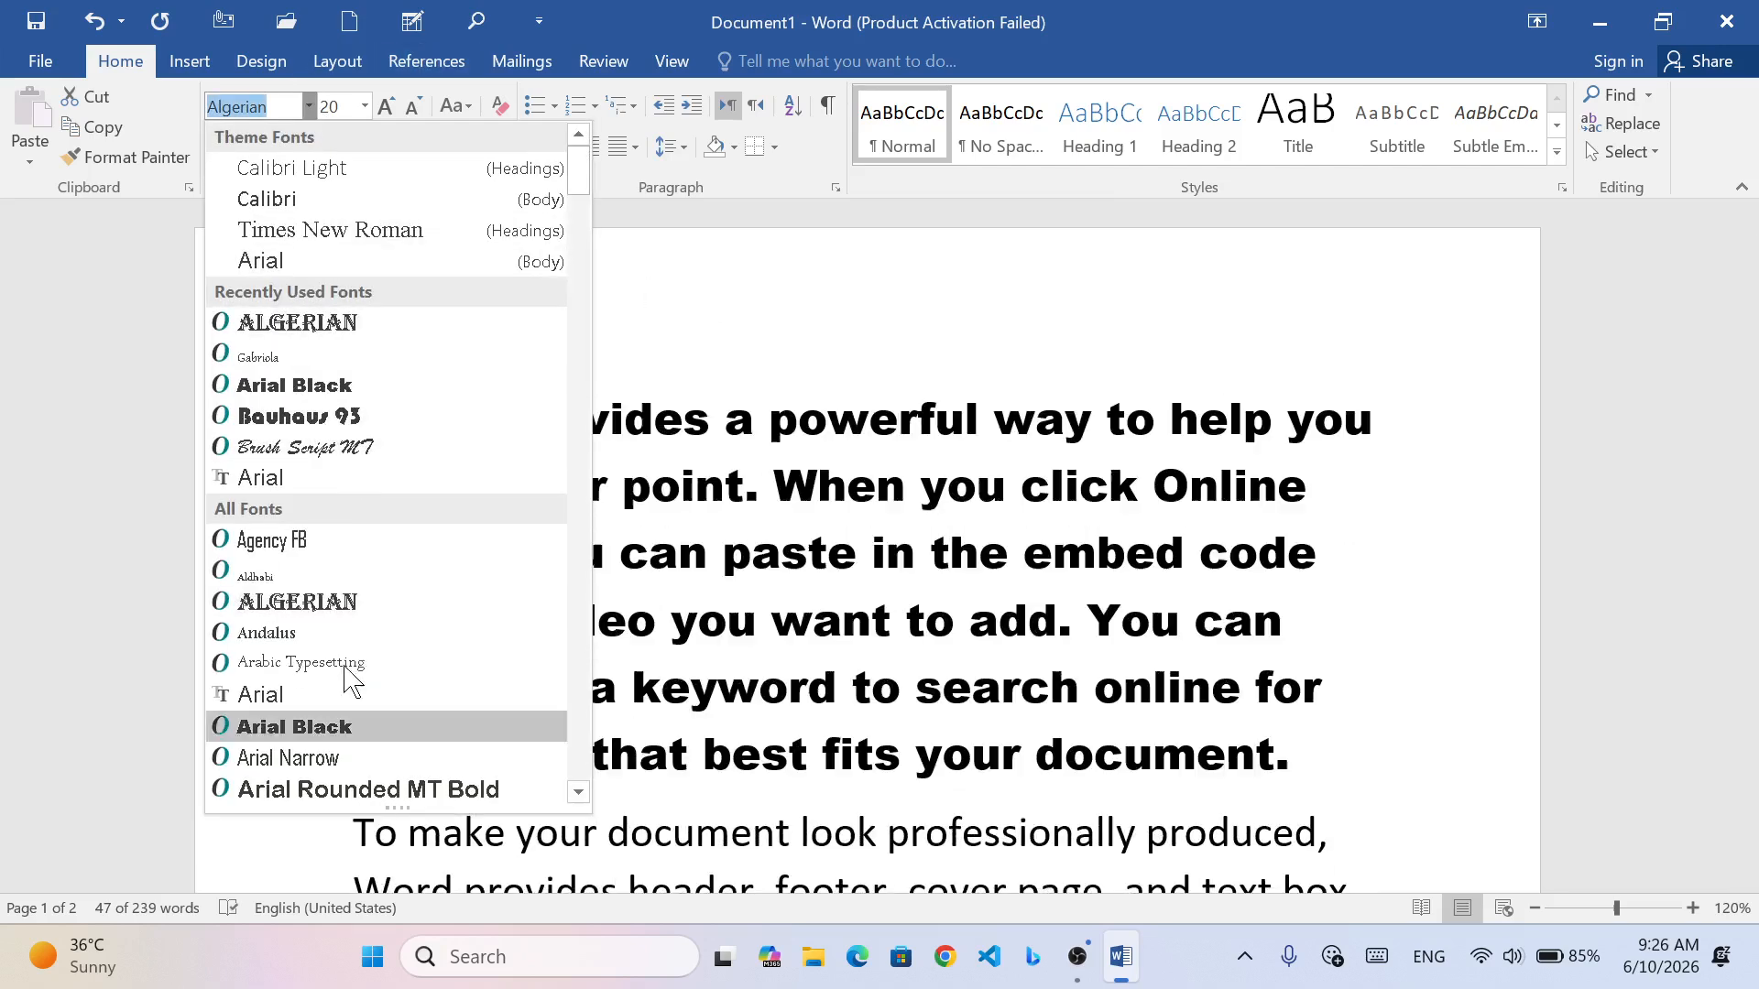
key("Escape")
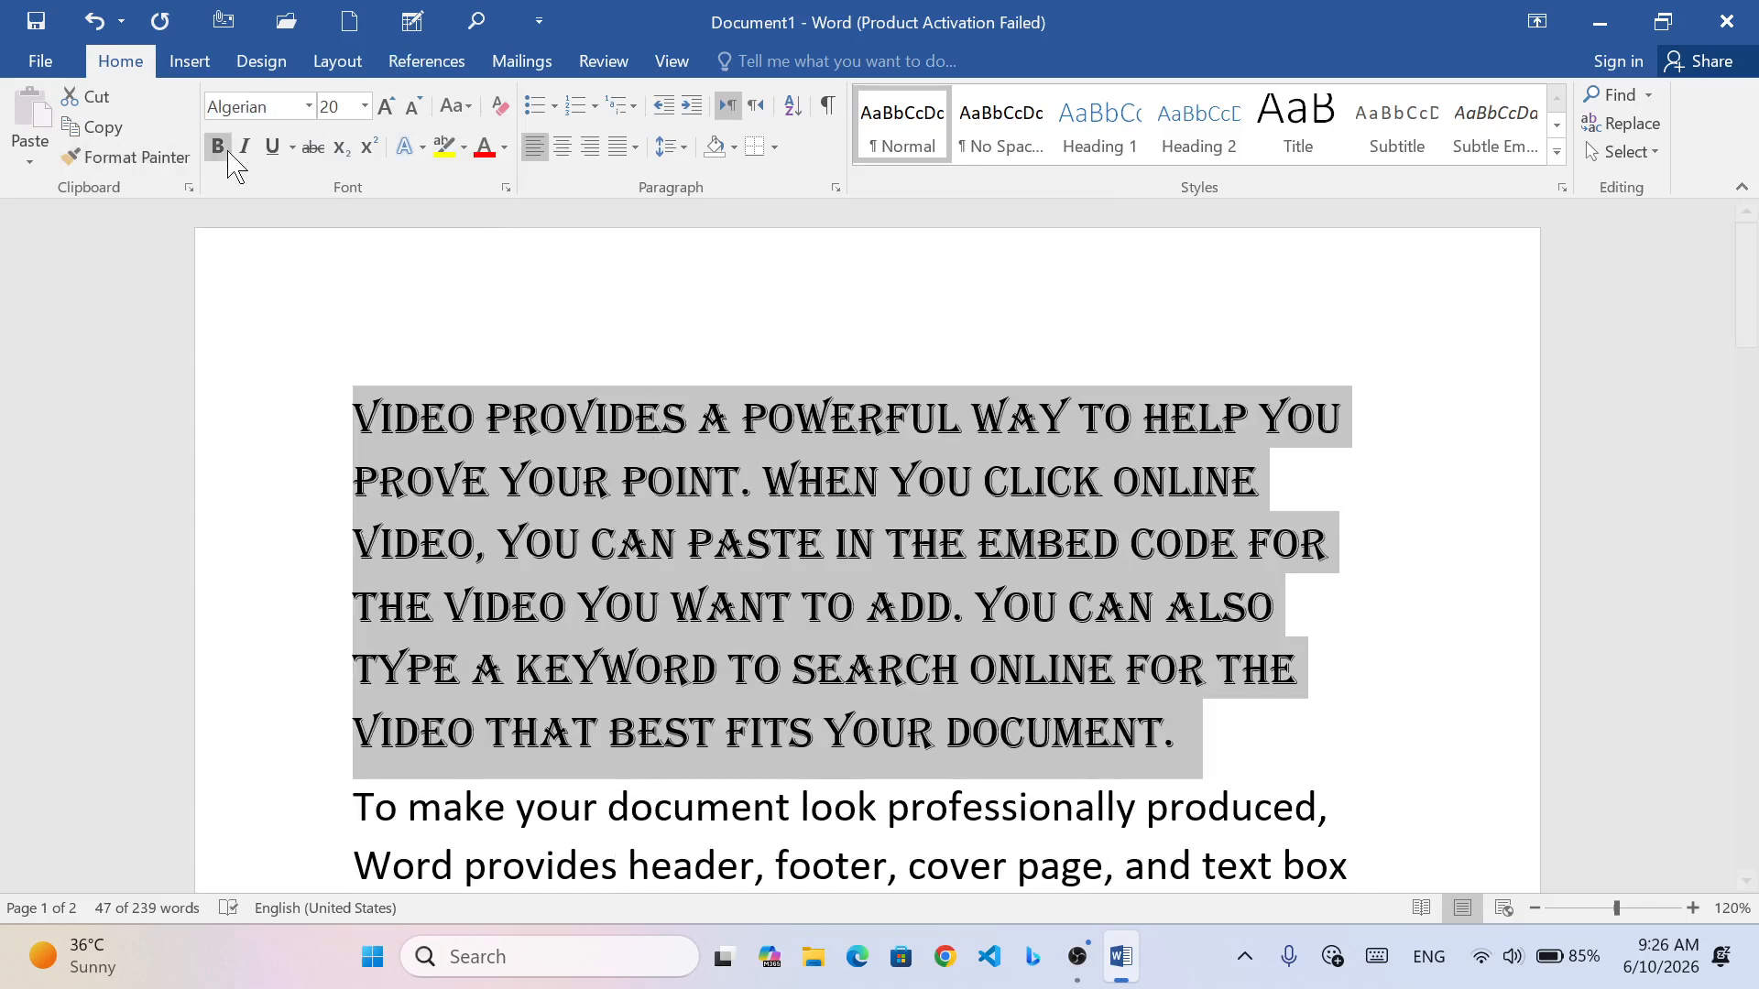
left_click(648, 562)
scroll(936, 606, "down", 3)
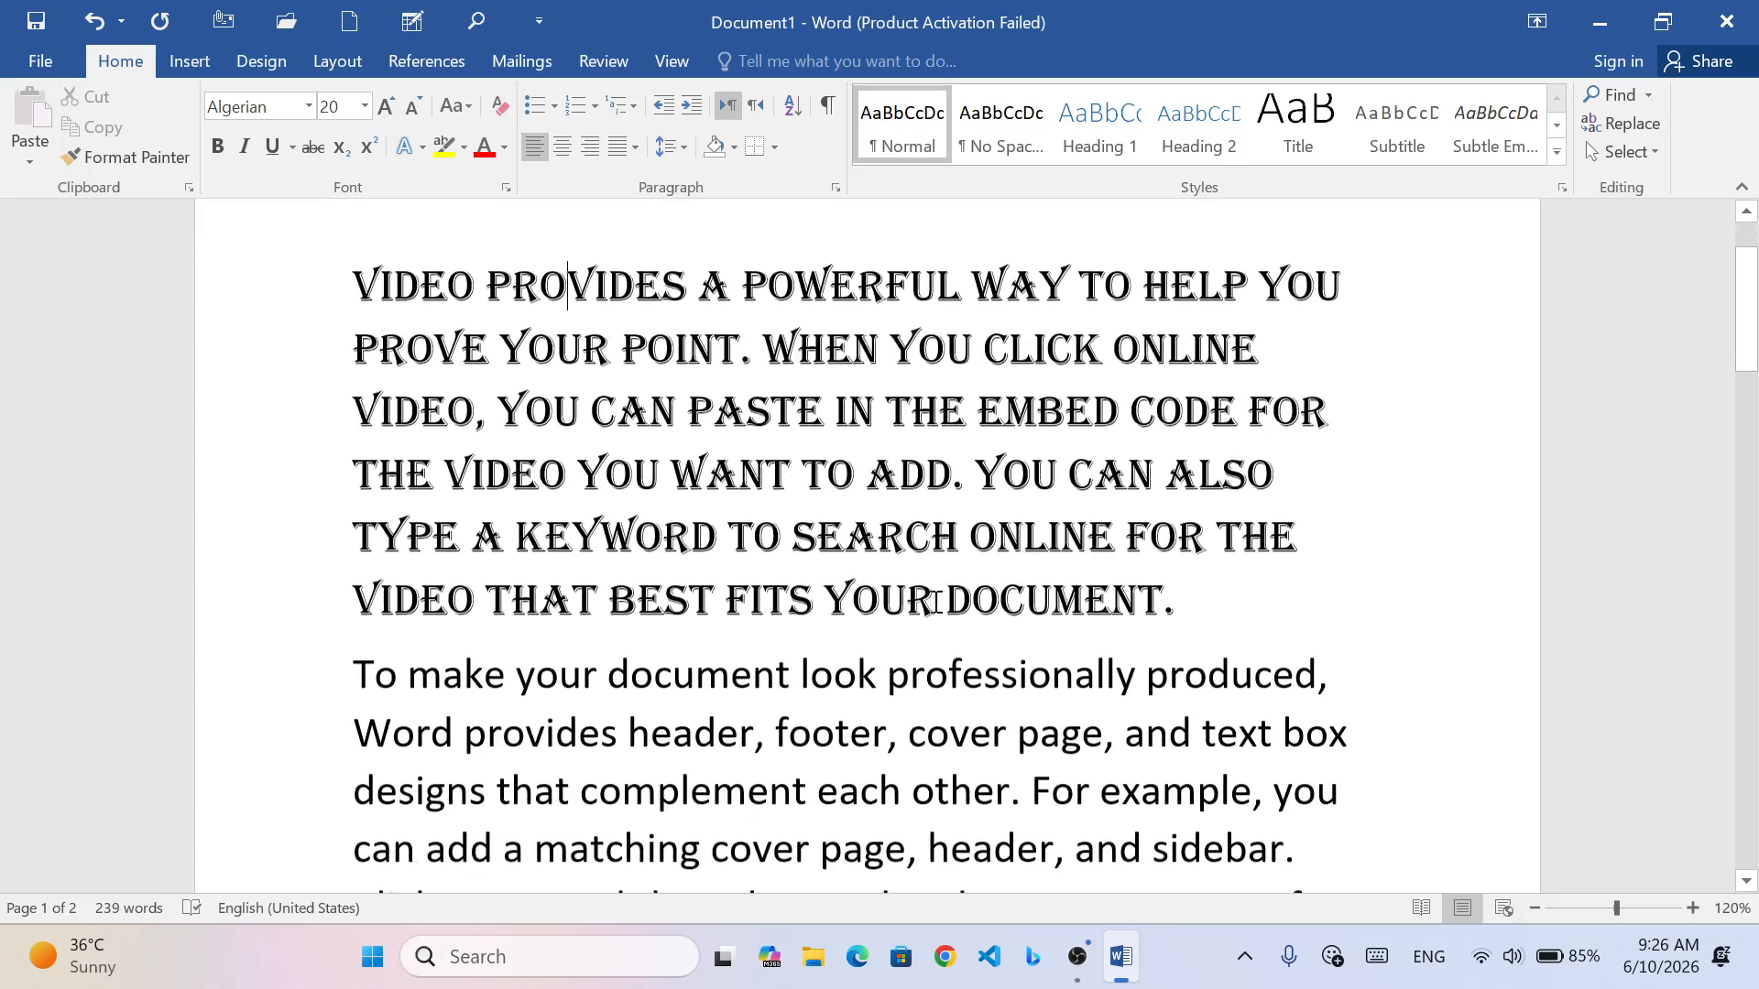
- Set the font of the word "look" in the second paragraph to Times New Roman
left_click_drag(888, 657, 776, 619)
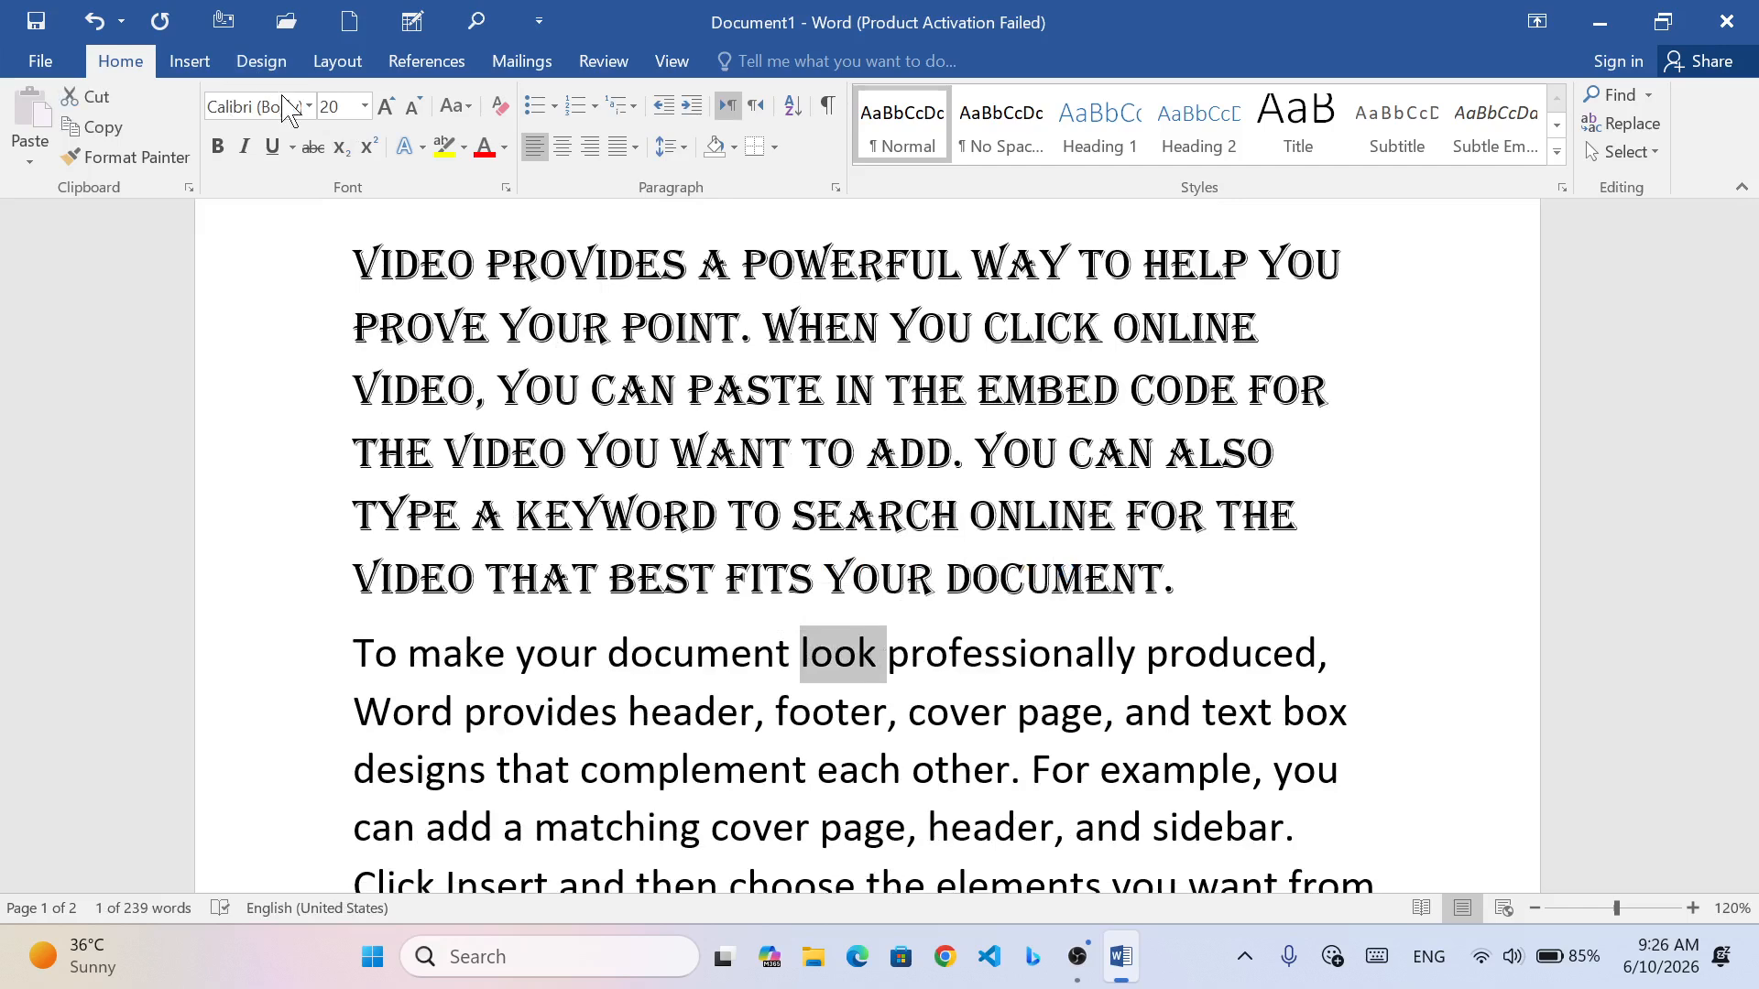
left_click(309, 106)
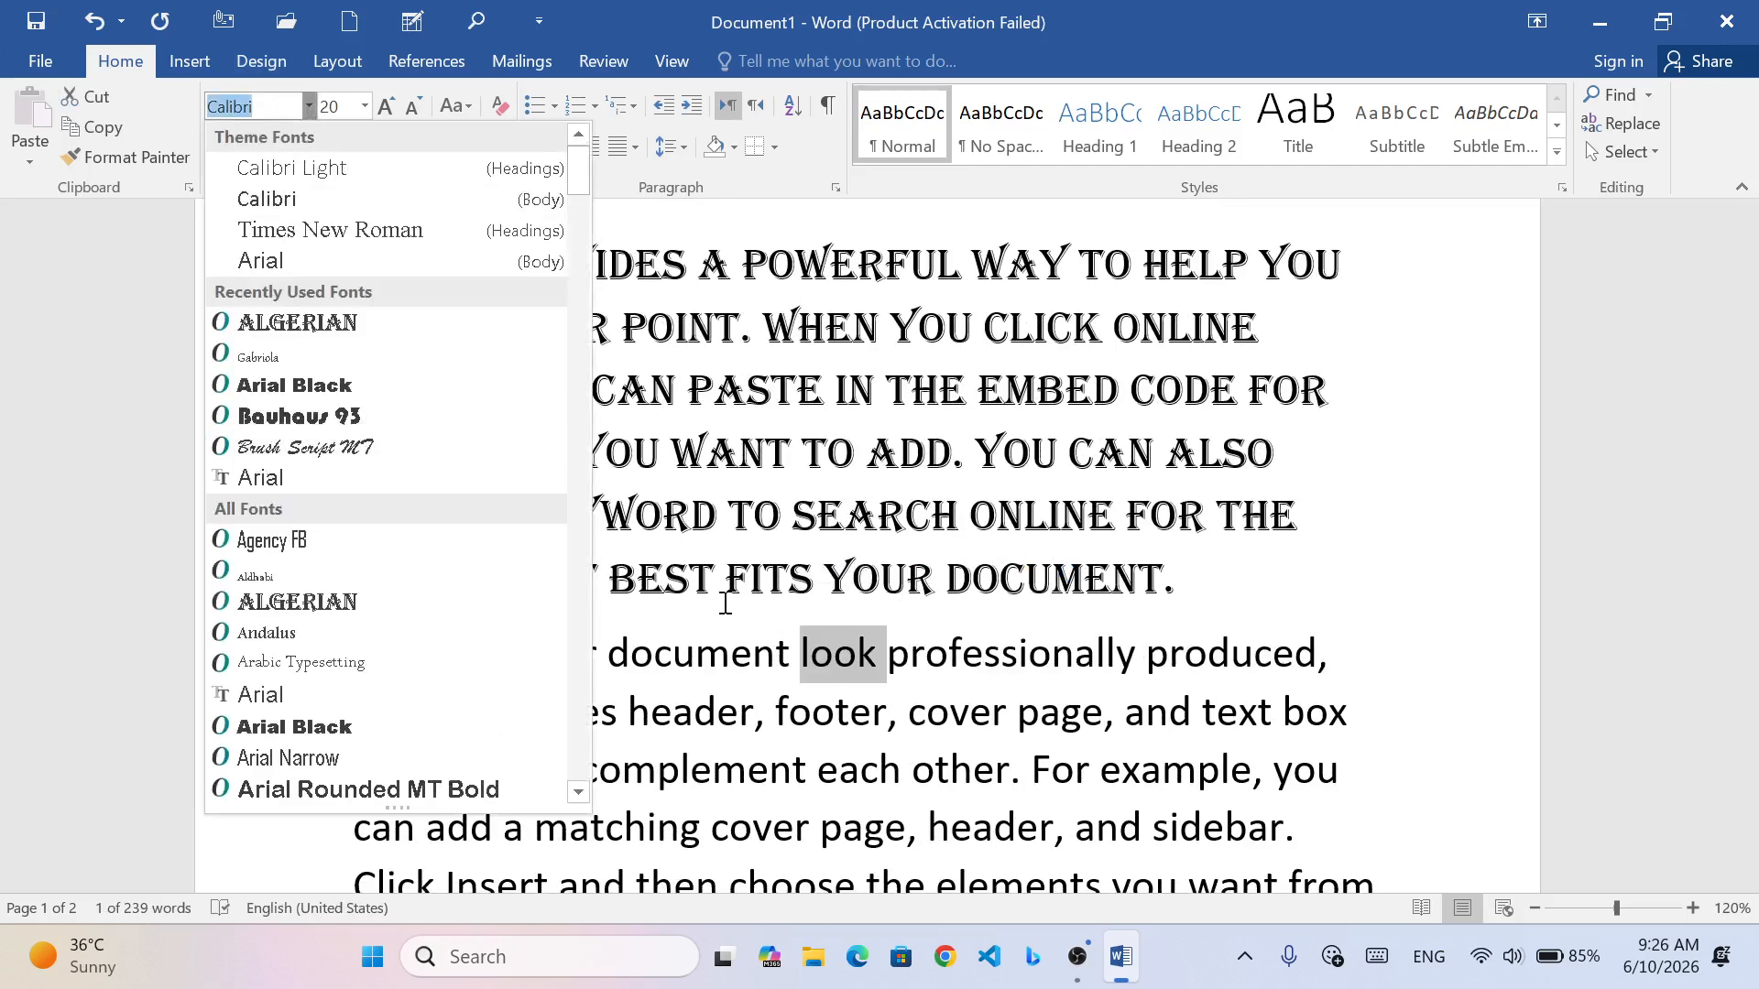
left_click(312, 230)
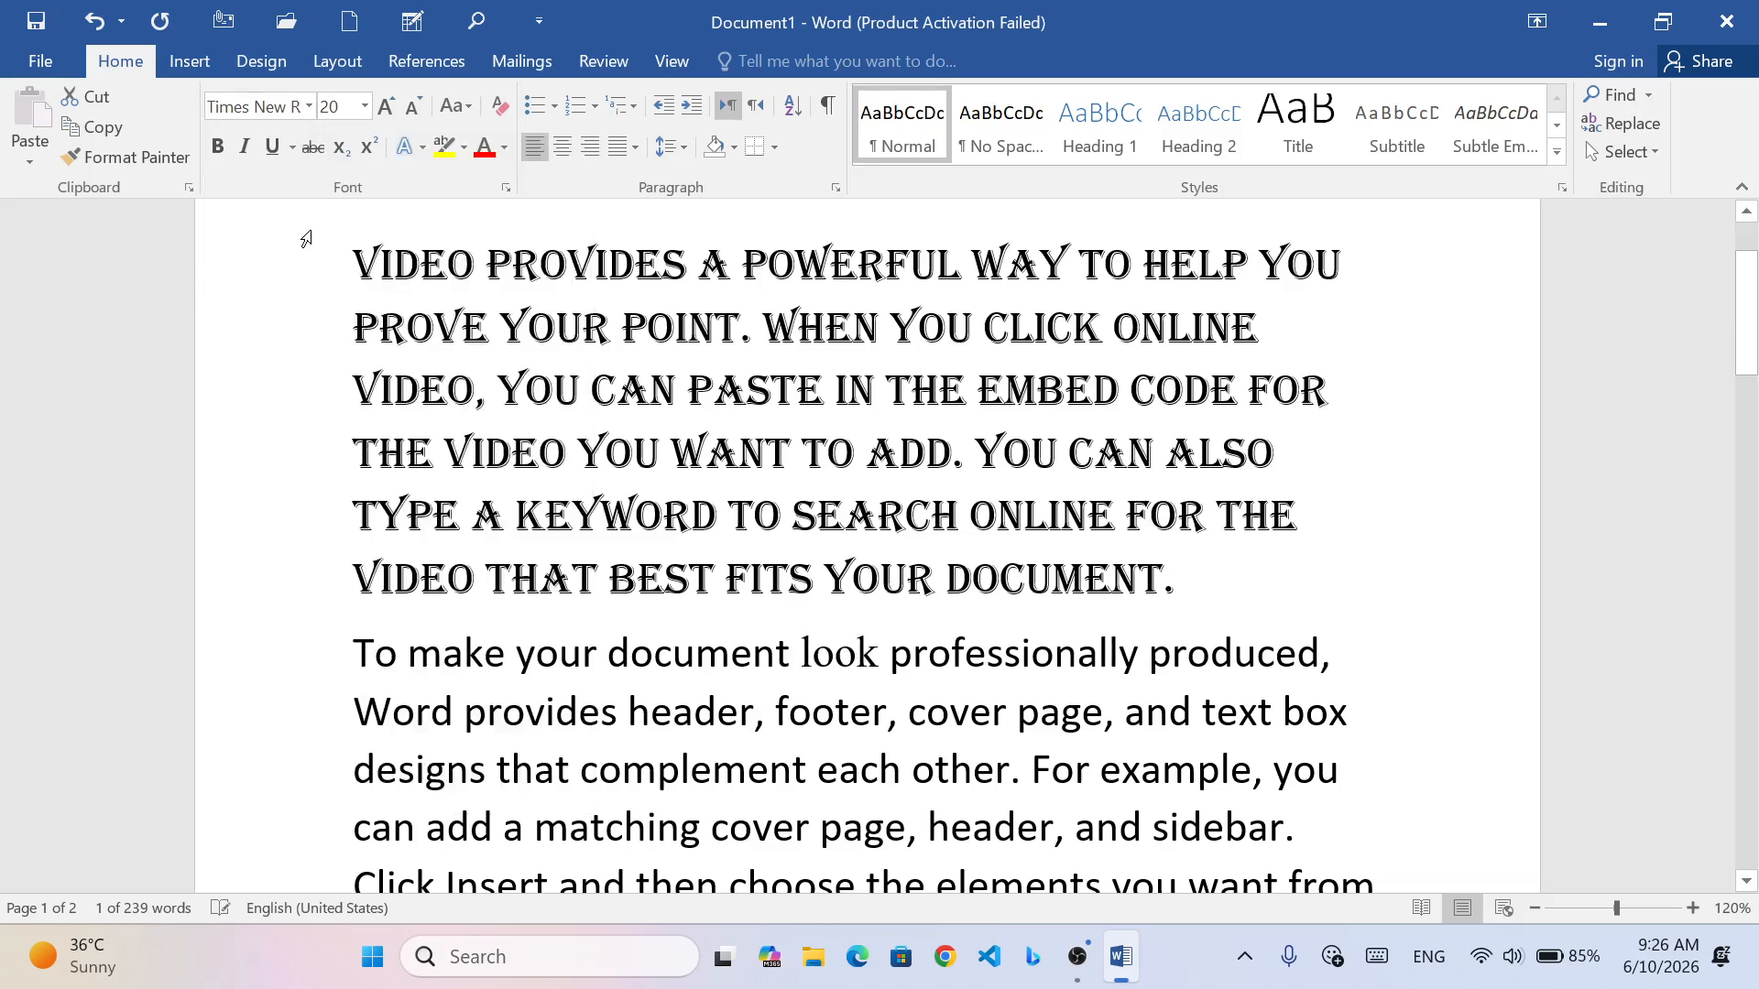
left_click(1121, 772)
- Set the font of the word "look" in the second paragraph to Arial Black
left_click_drag(879, 661, 790, 661)
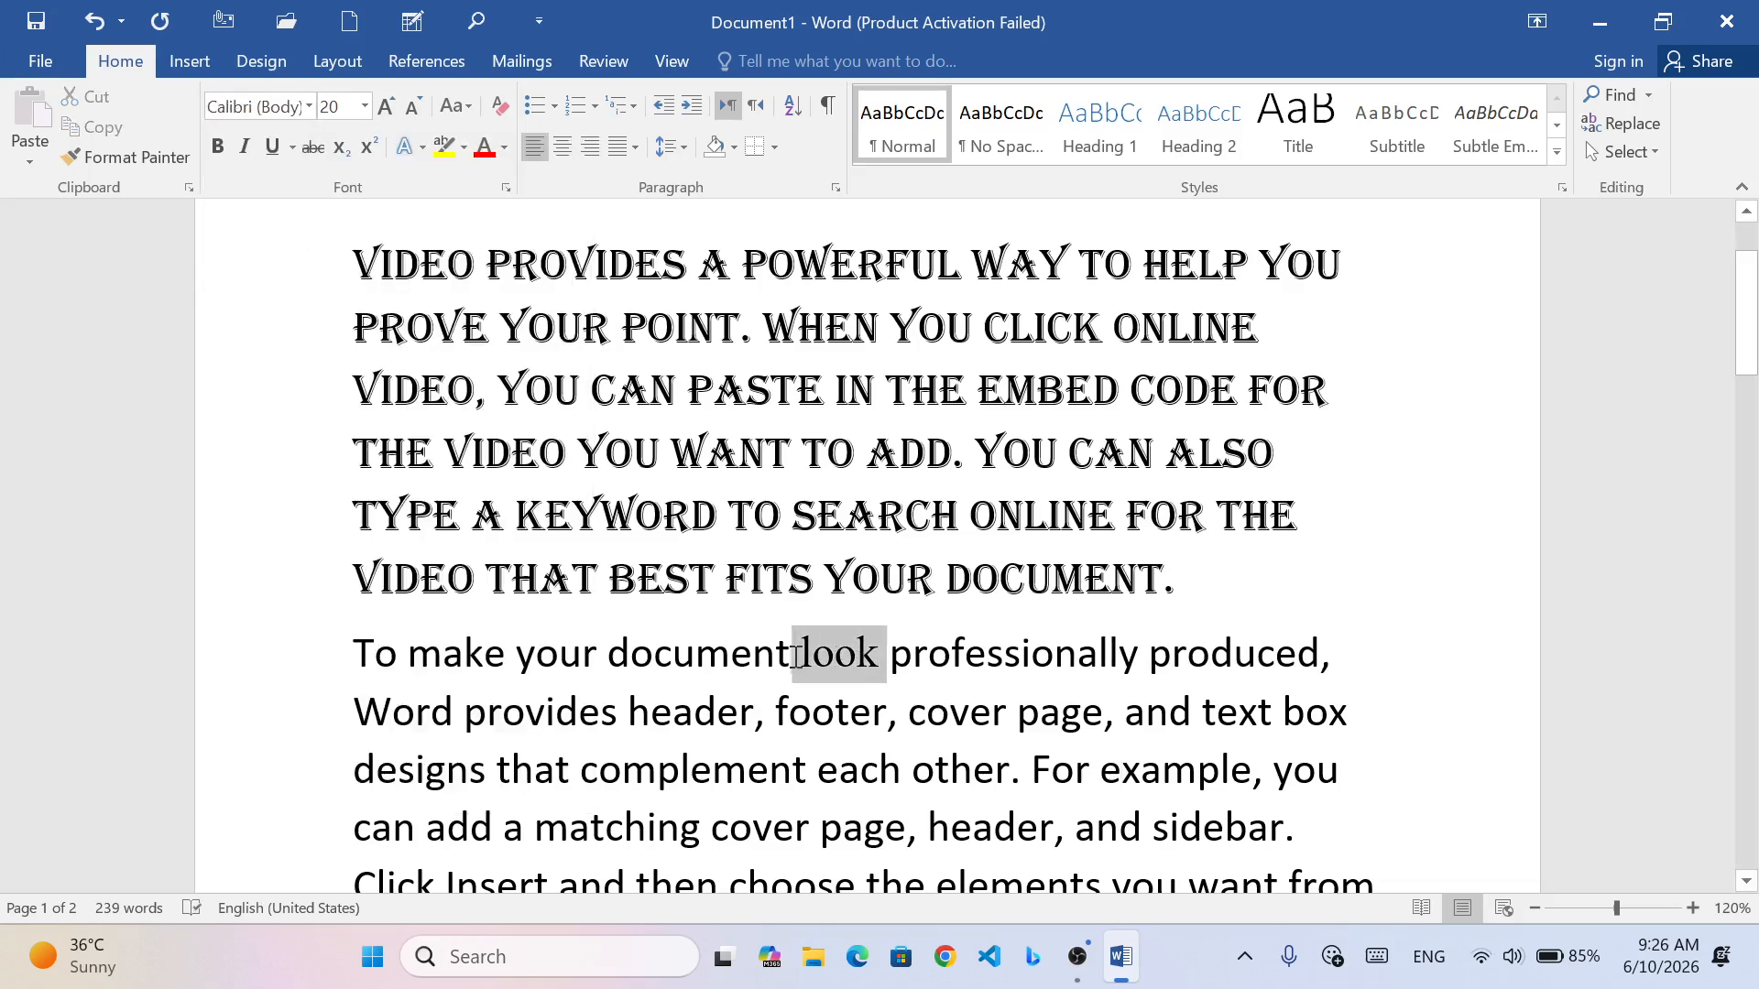
left_click(308, 106)
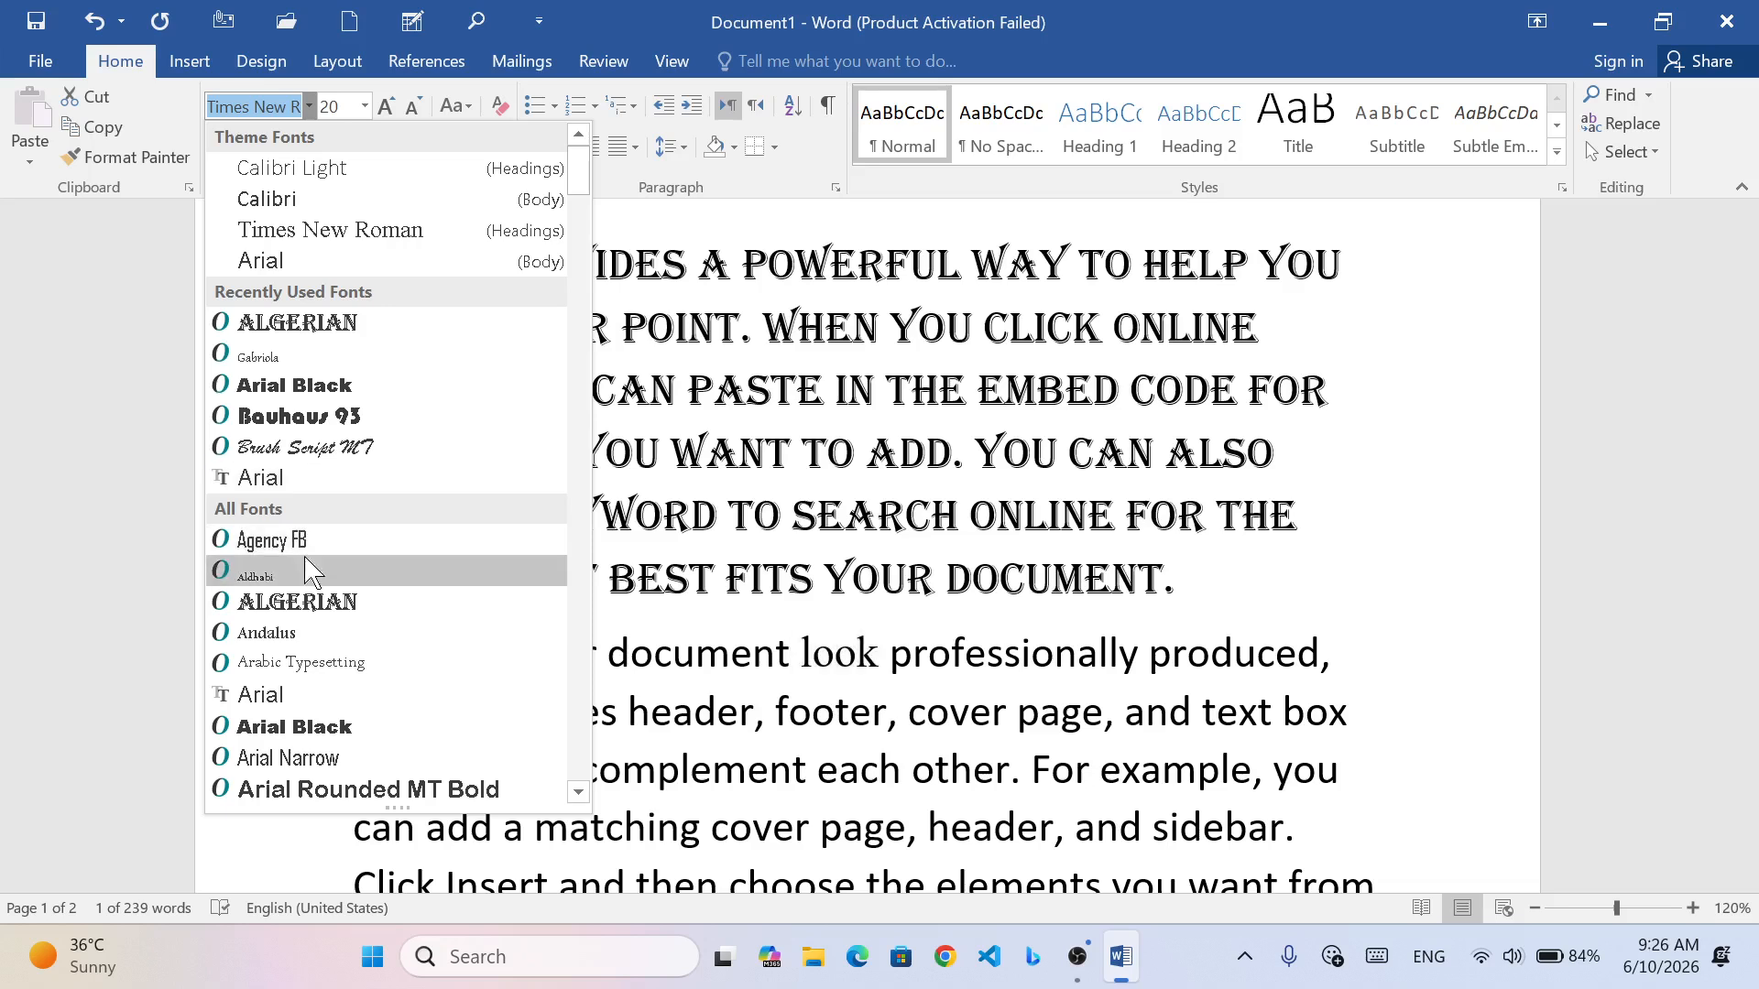
key("Escape")
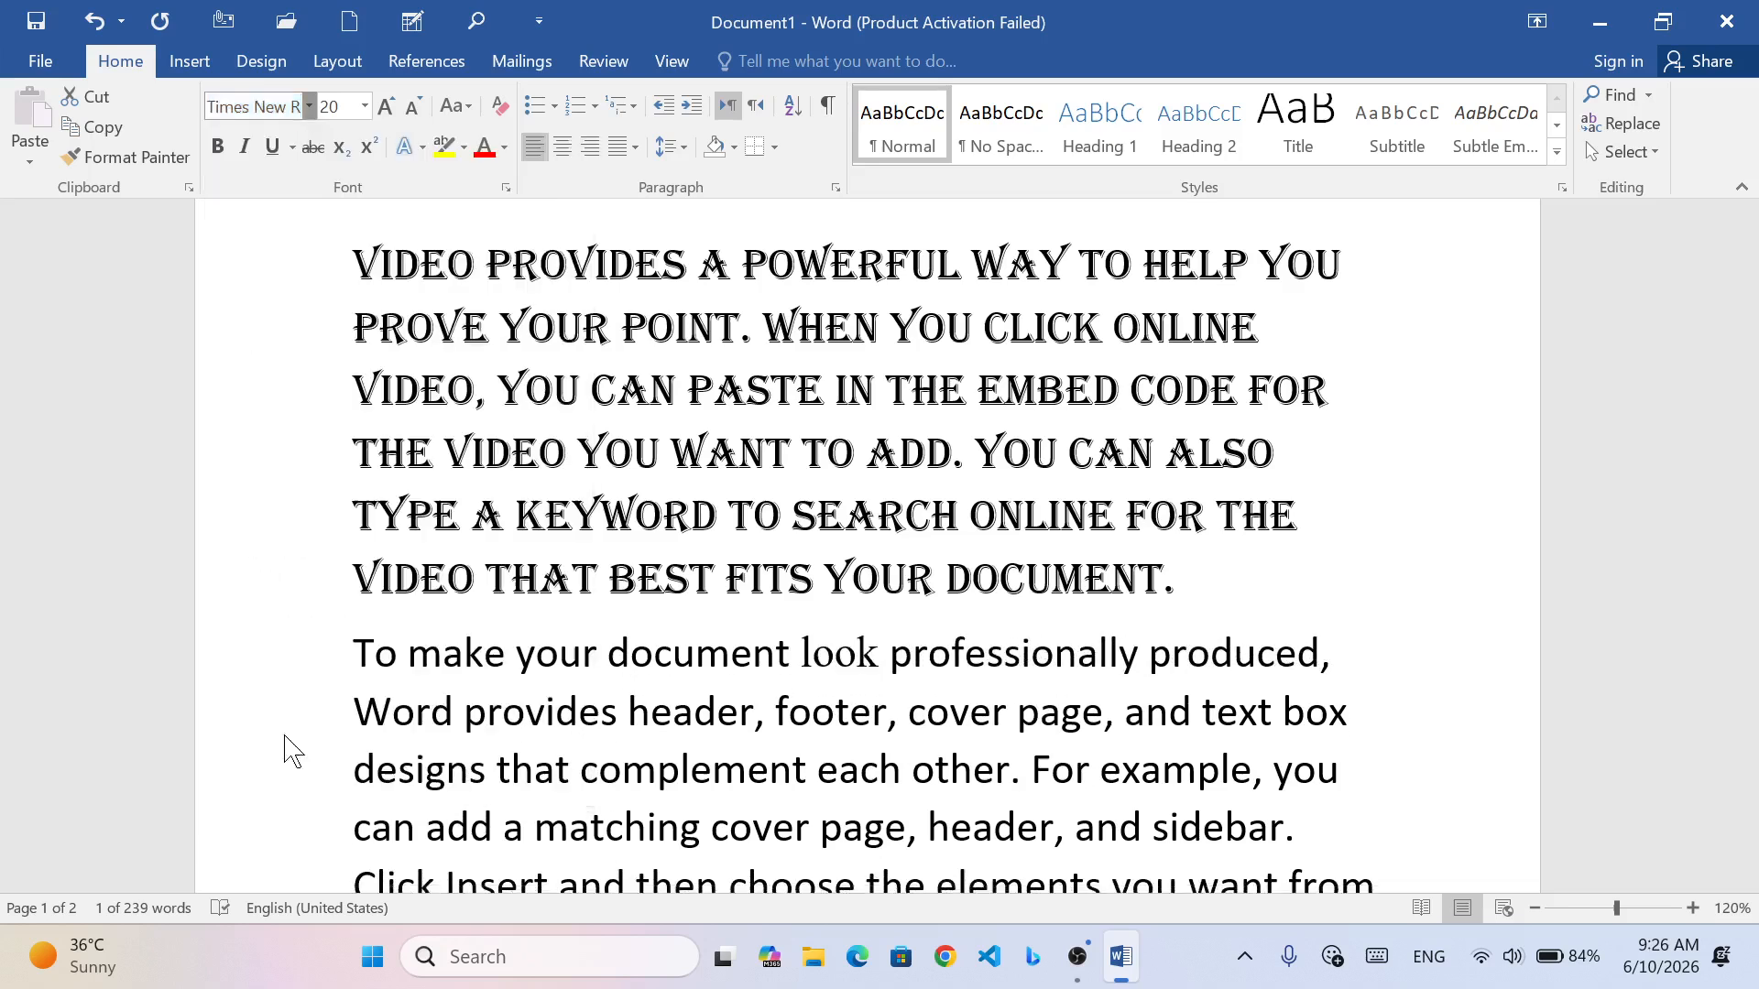
left_click(855, 602)
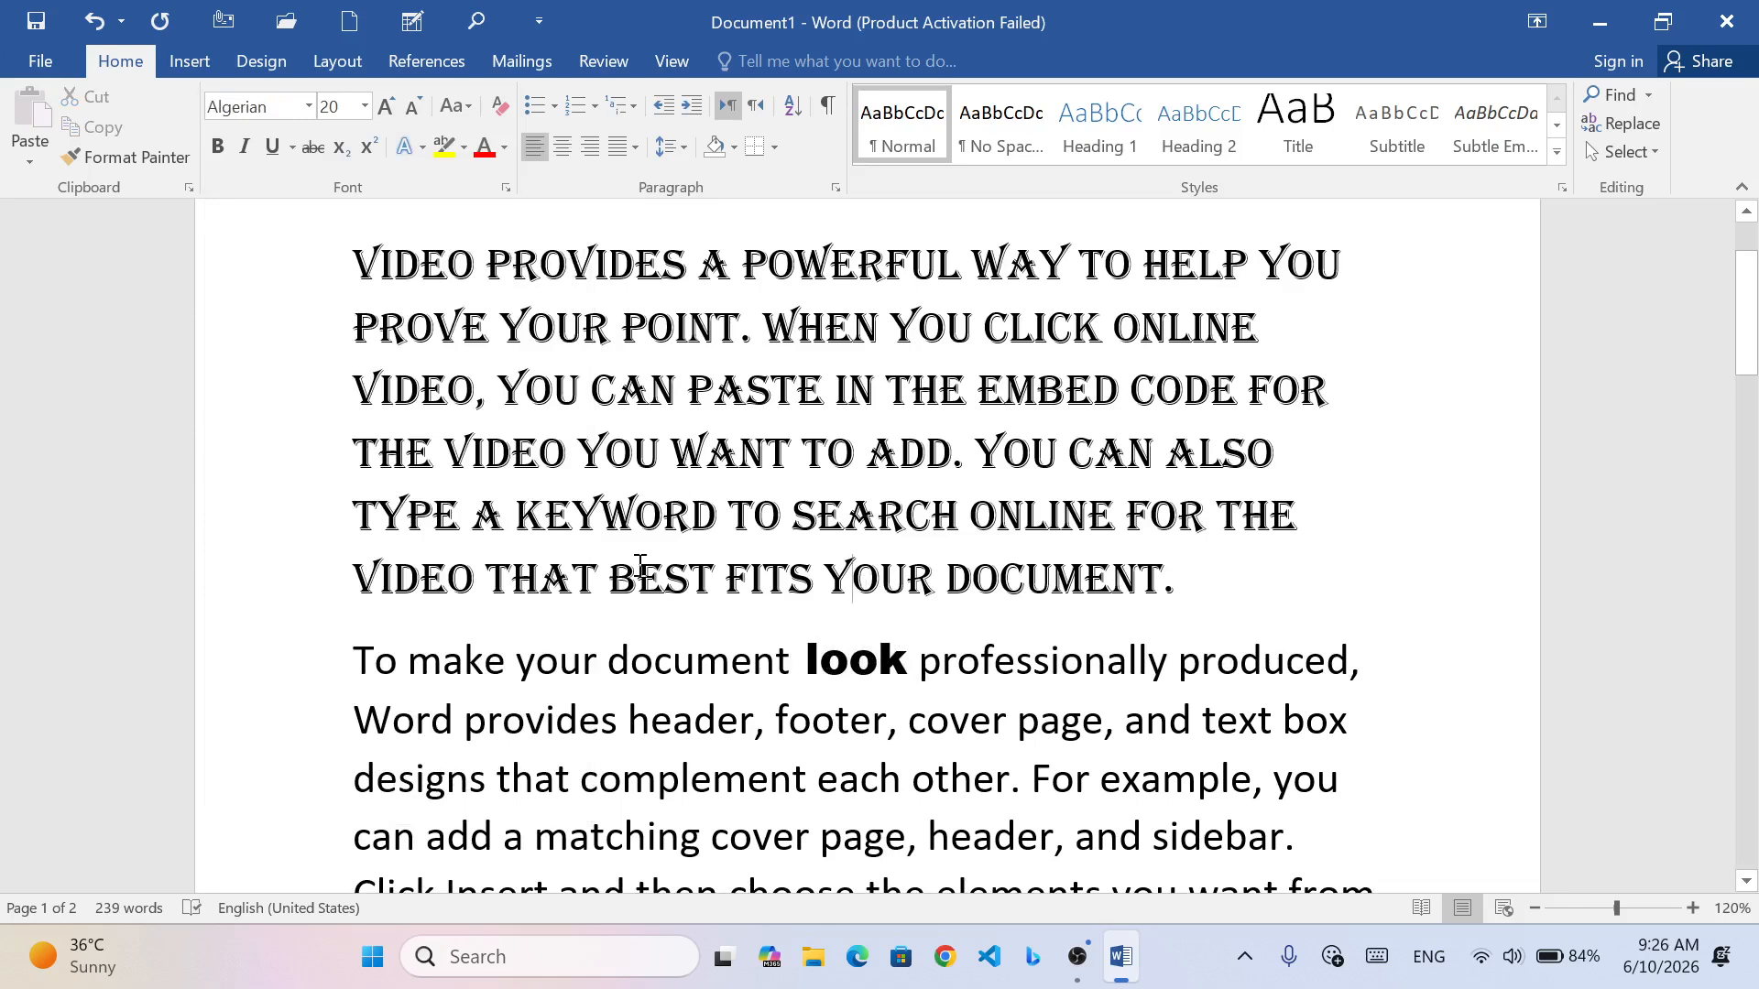
- Browse the available fonts for the word "your" in the first paragraph's last line, and leave the list without choosing one
left_click(309, 106)
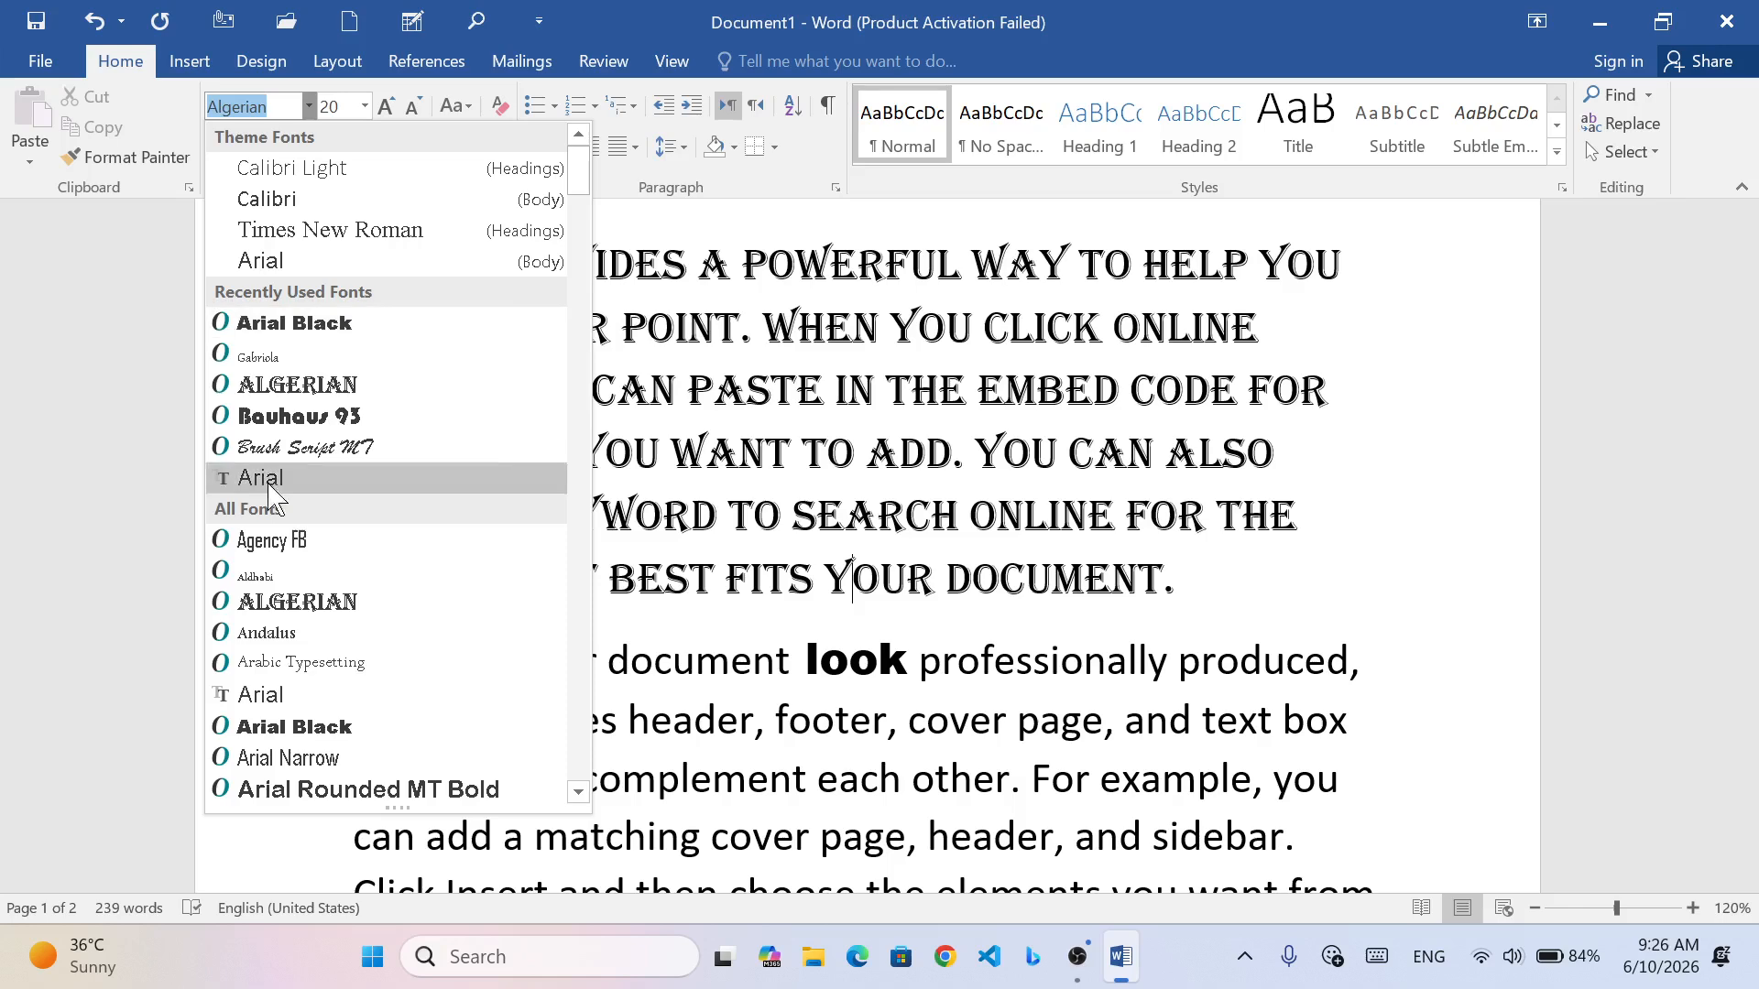
scroll(303, 522, "down", 15)
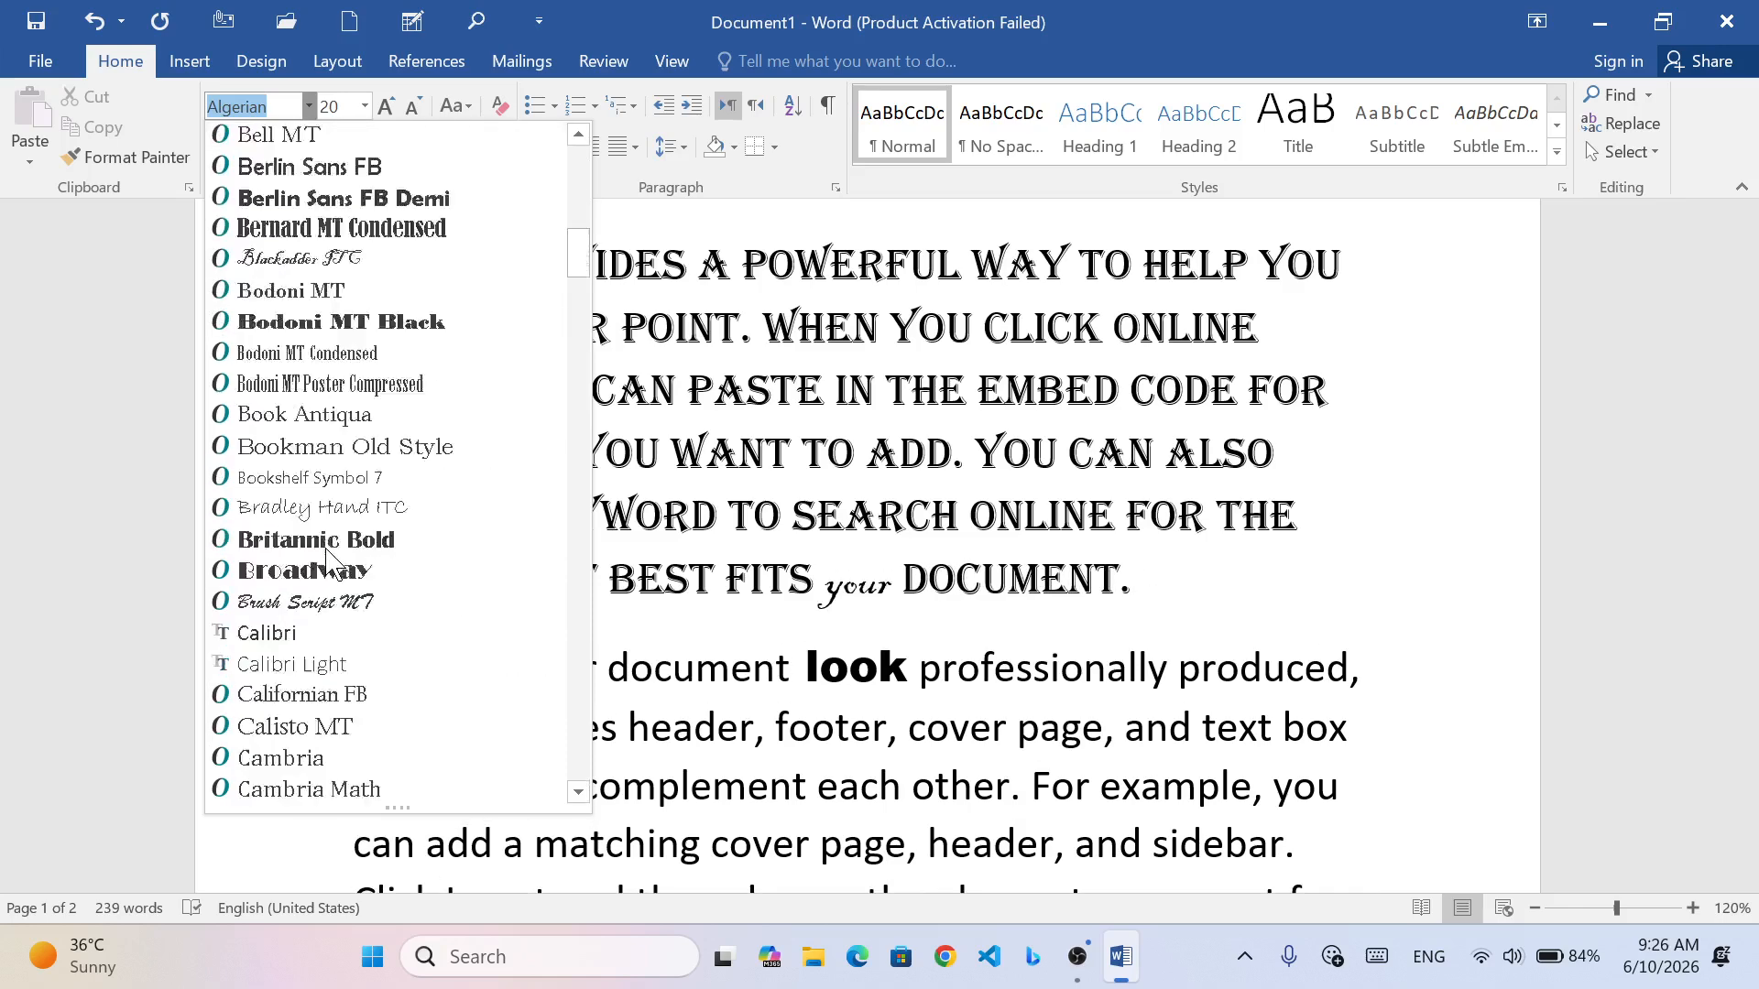
scroll(328, 557, "down", 20)
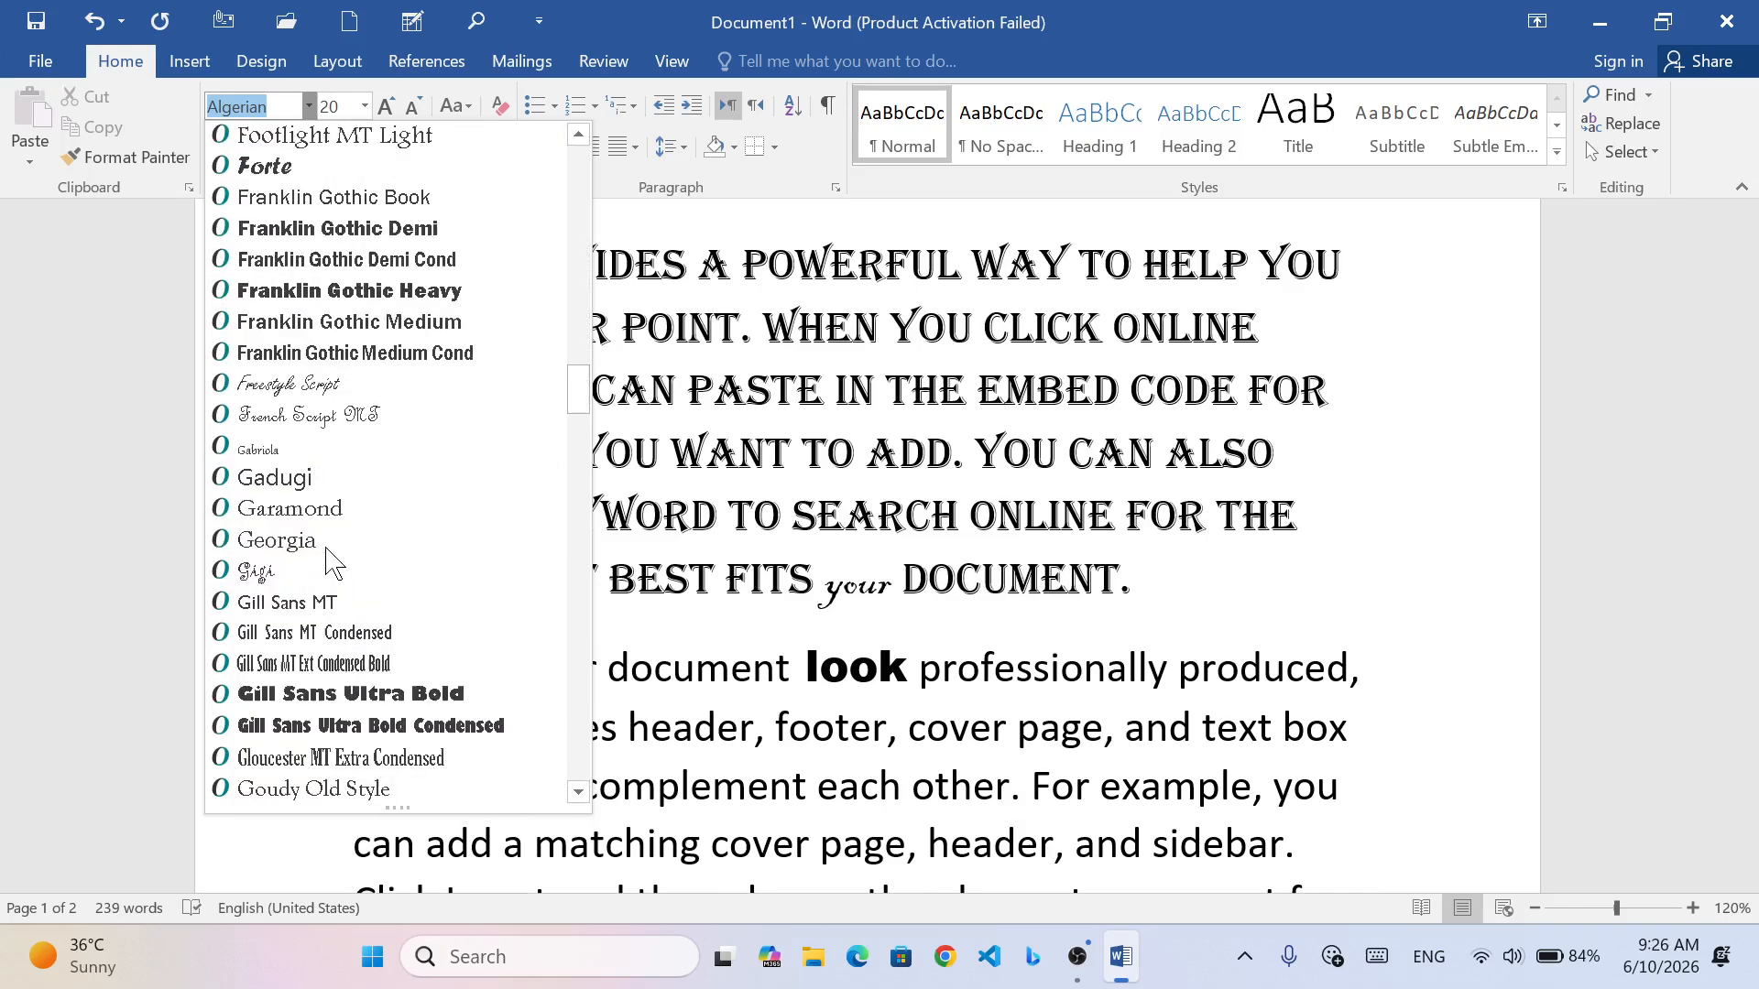
left_click(918, 547)
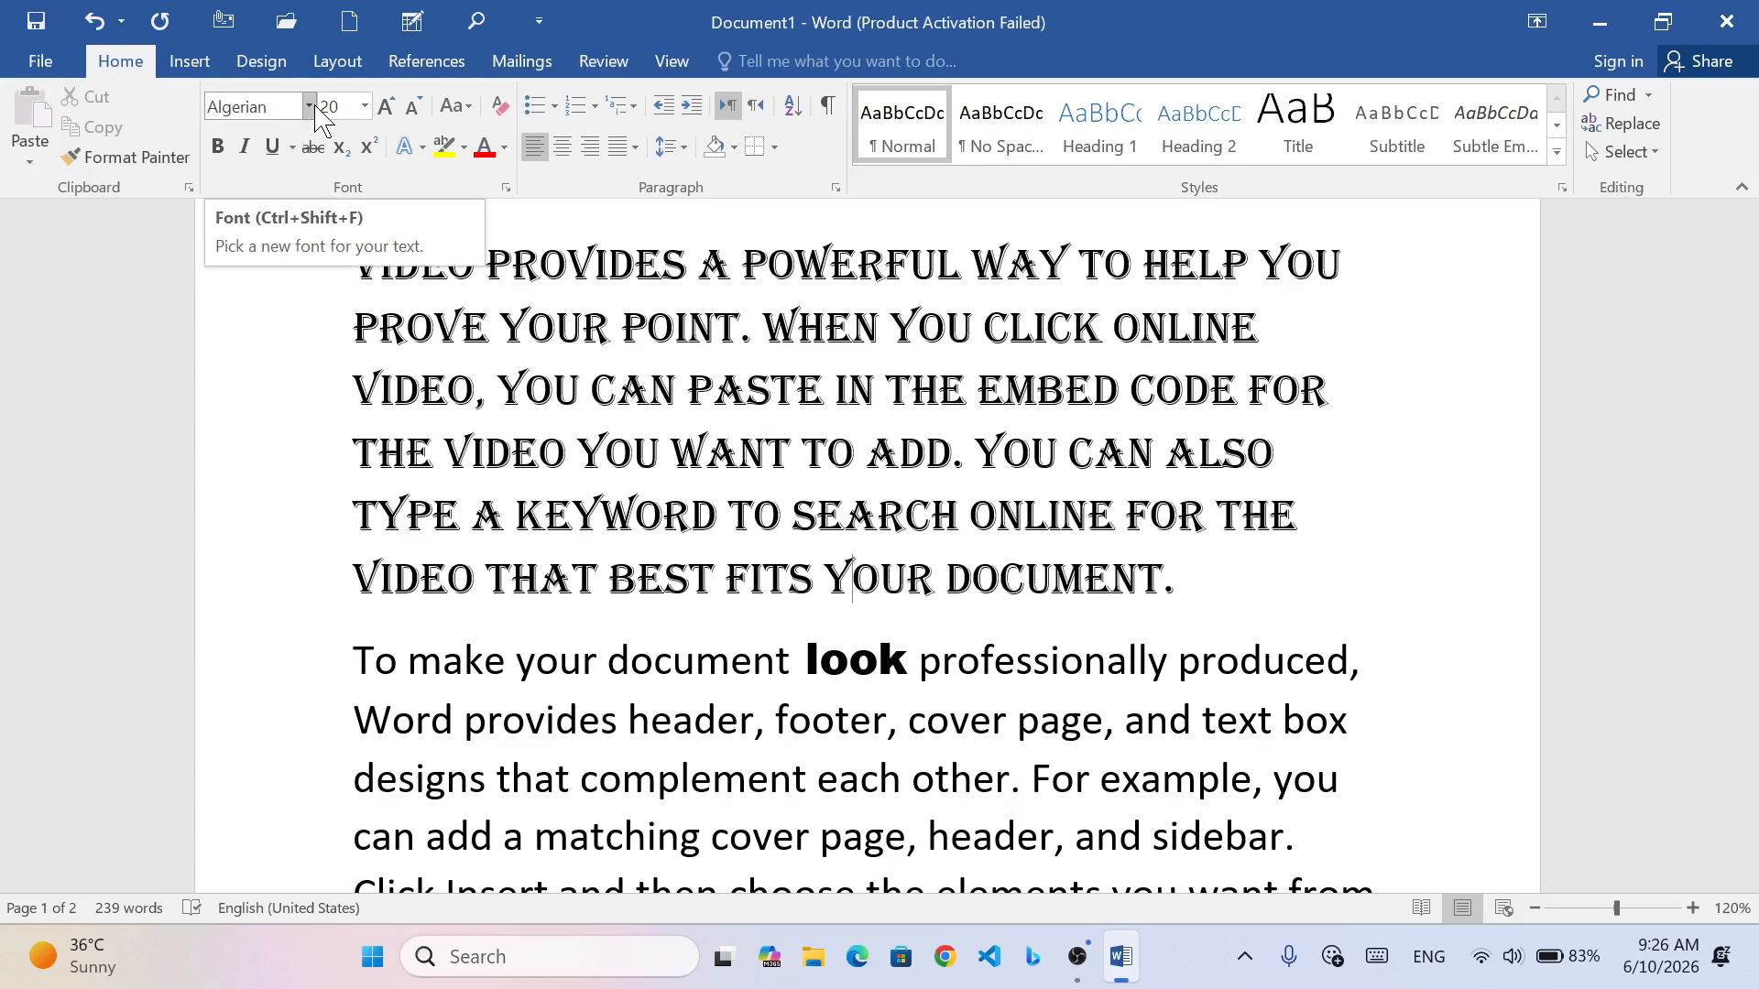
- Preview other font sizes, such as 26, on the word "look" without applying one, and select and deselect that word
left_click(855, 659)
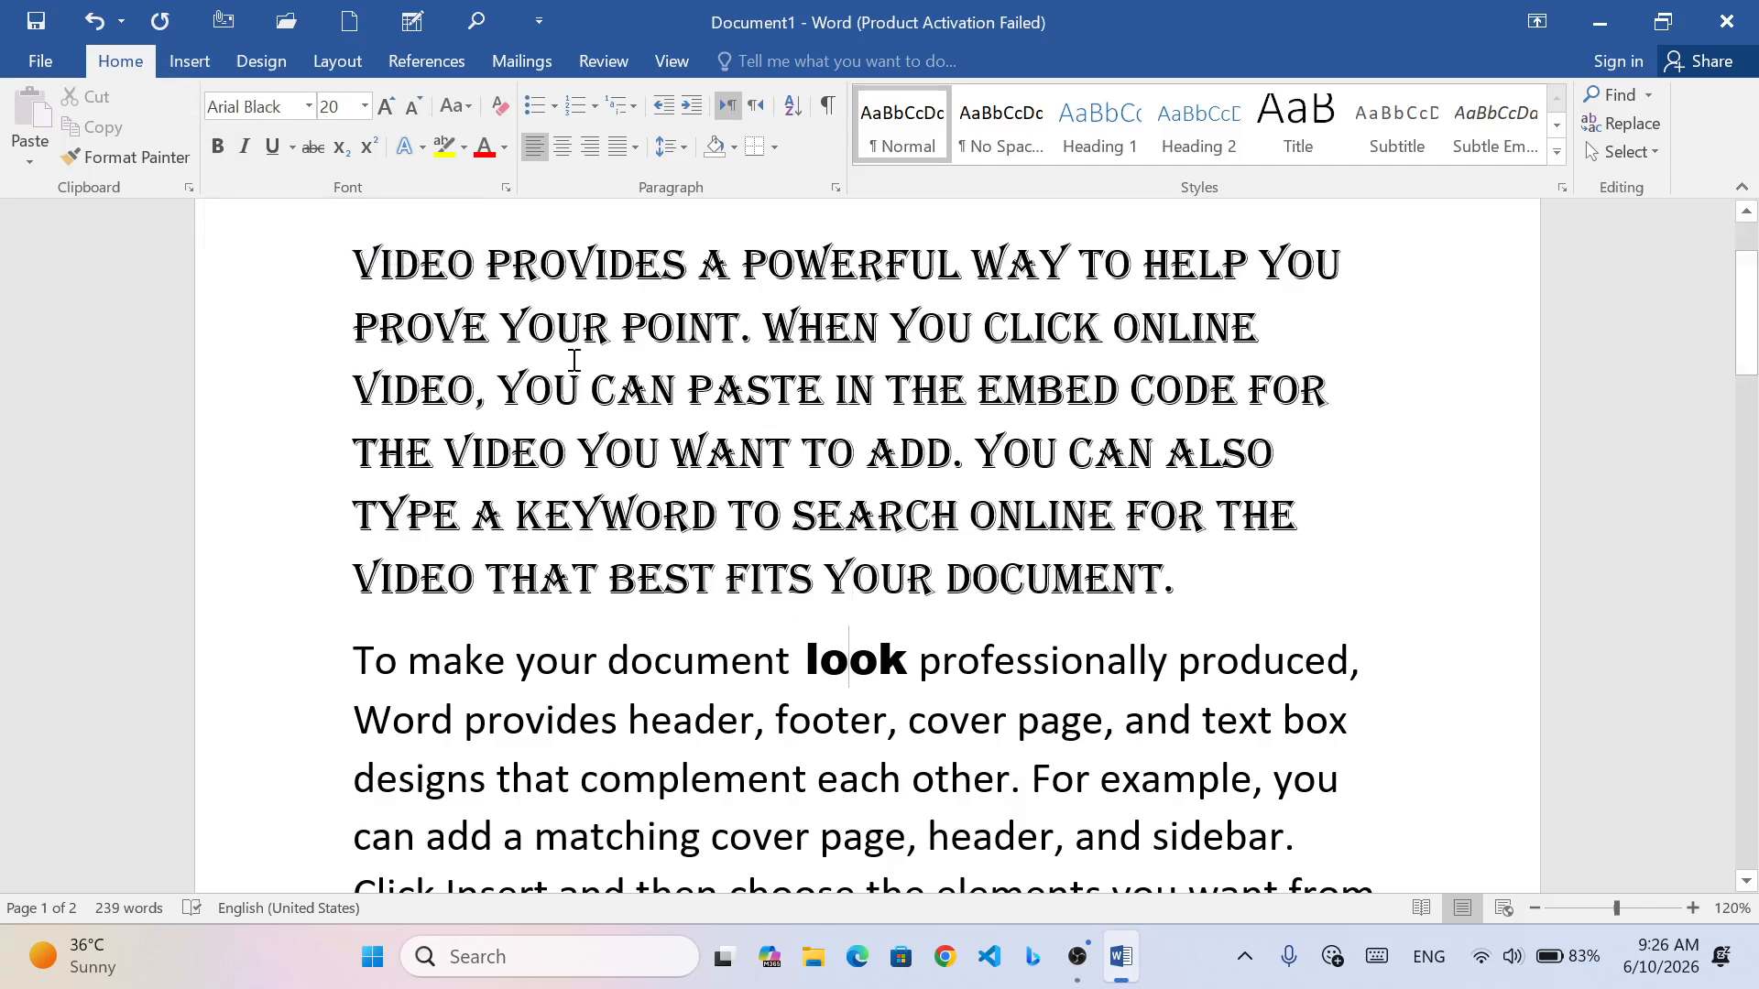
scroll(561, 344, "up", 1)
scroll(561, 344, "up", 2)
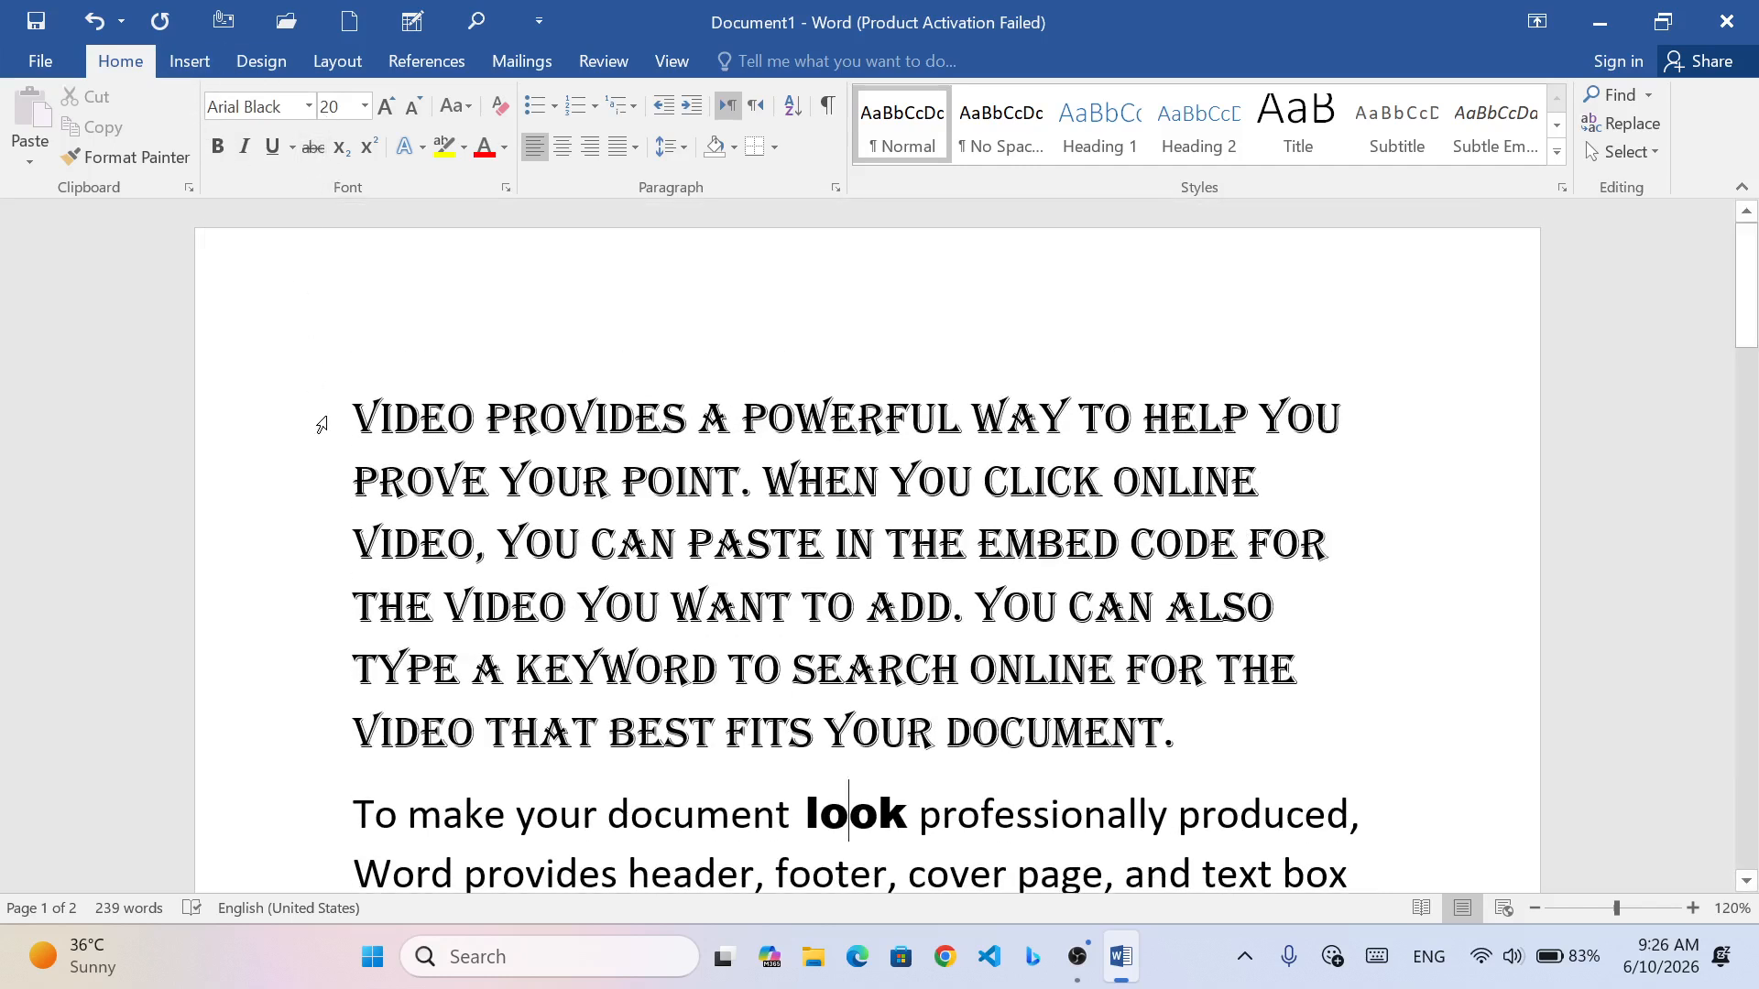
left_click(365, 106)
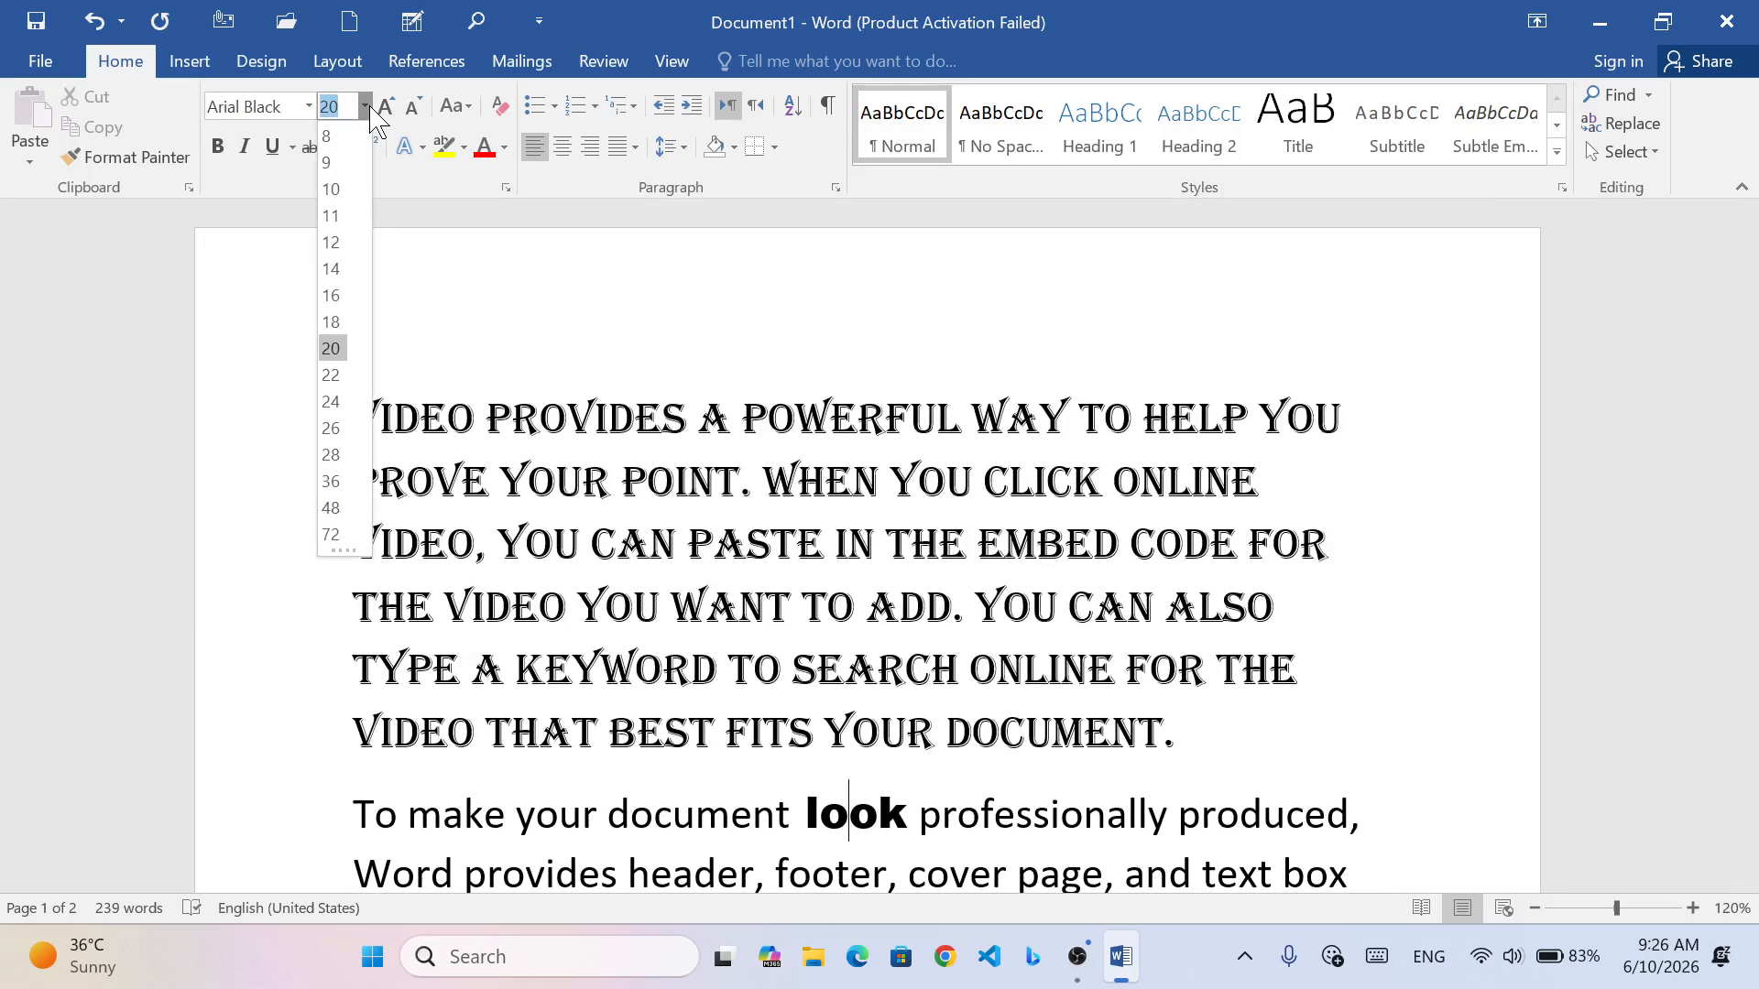
left_click(365, 107)
left_click(365, 107)
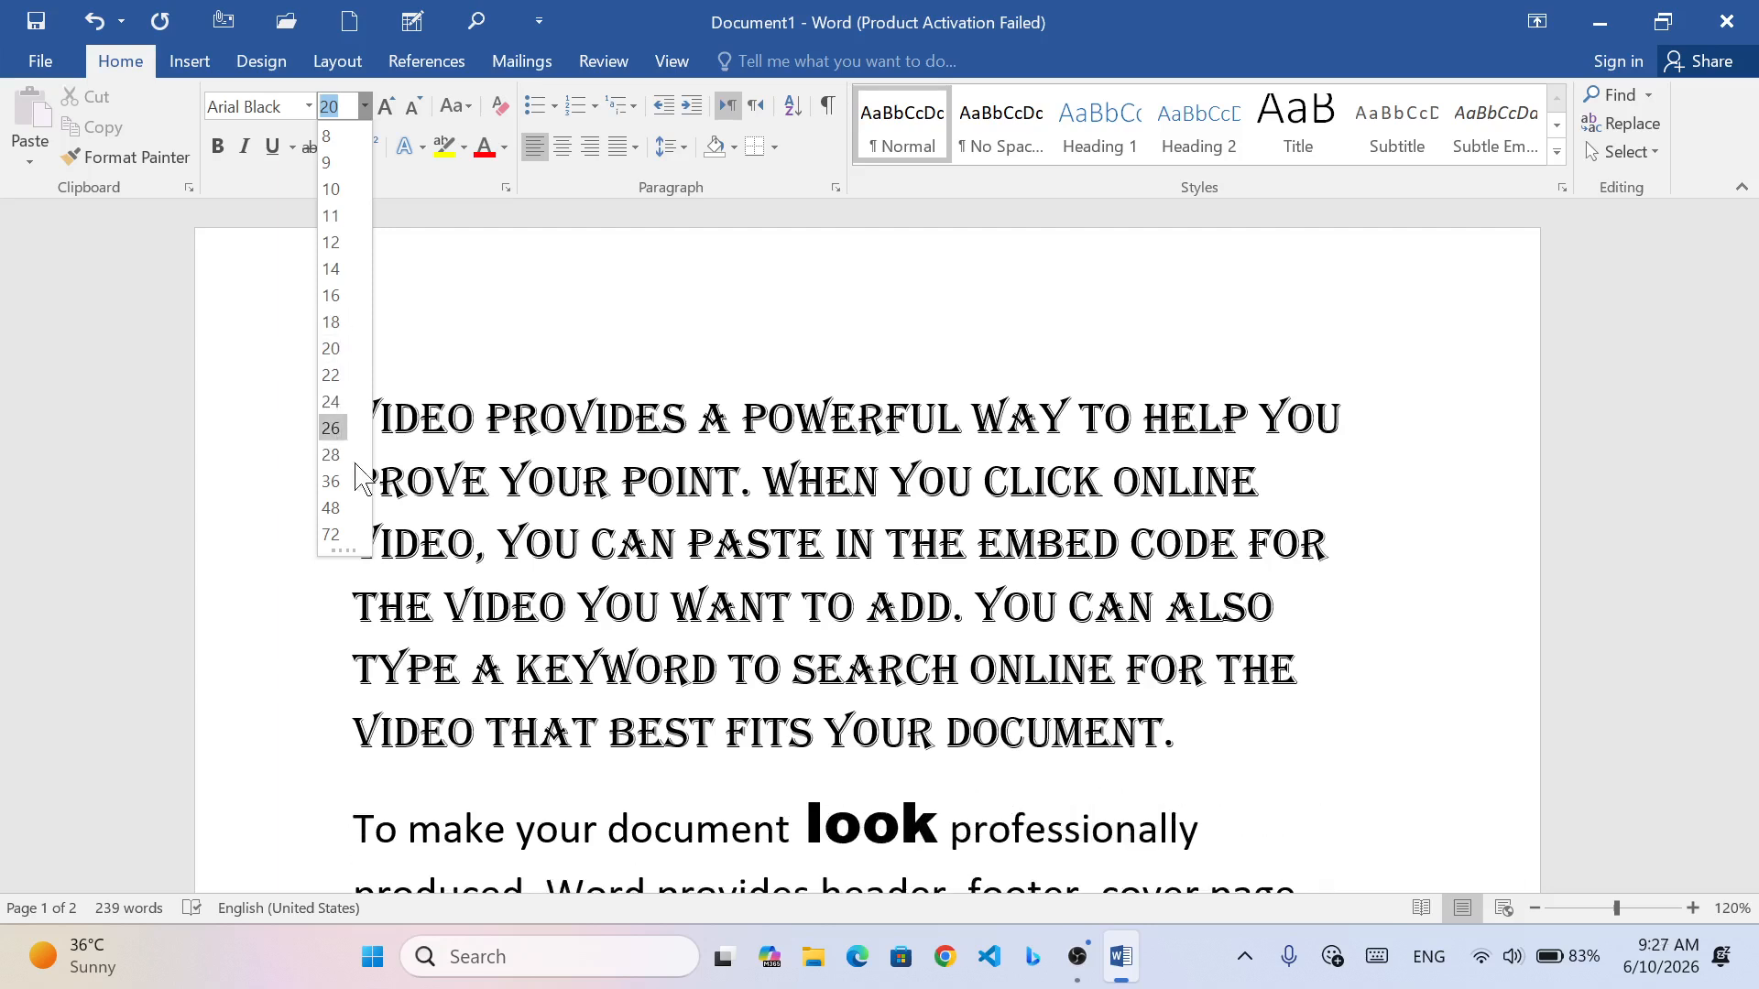
left_click(892, 816)
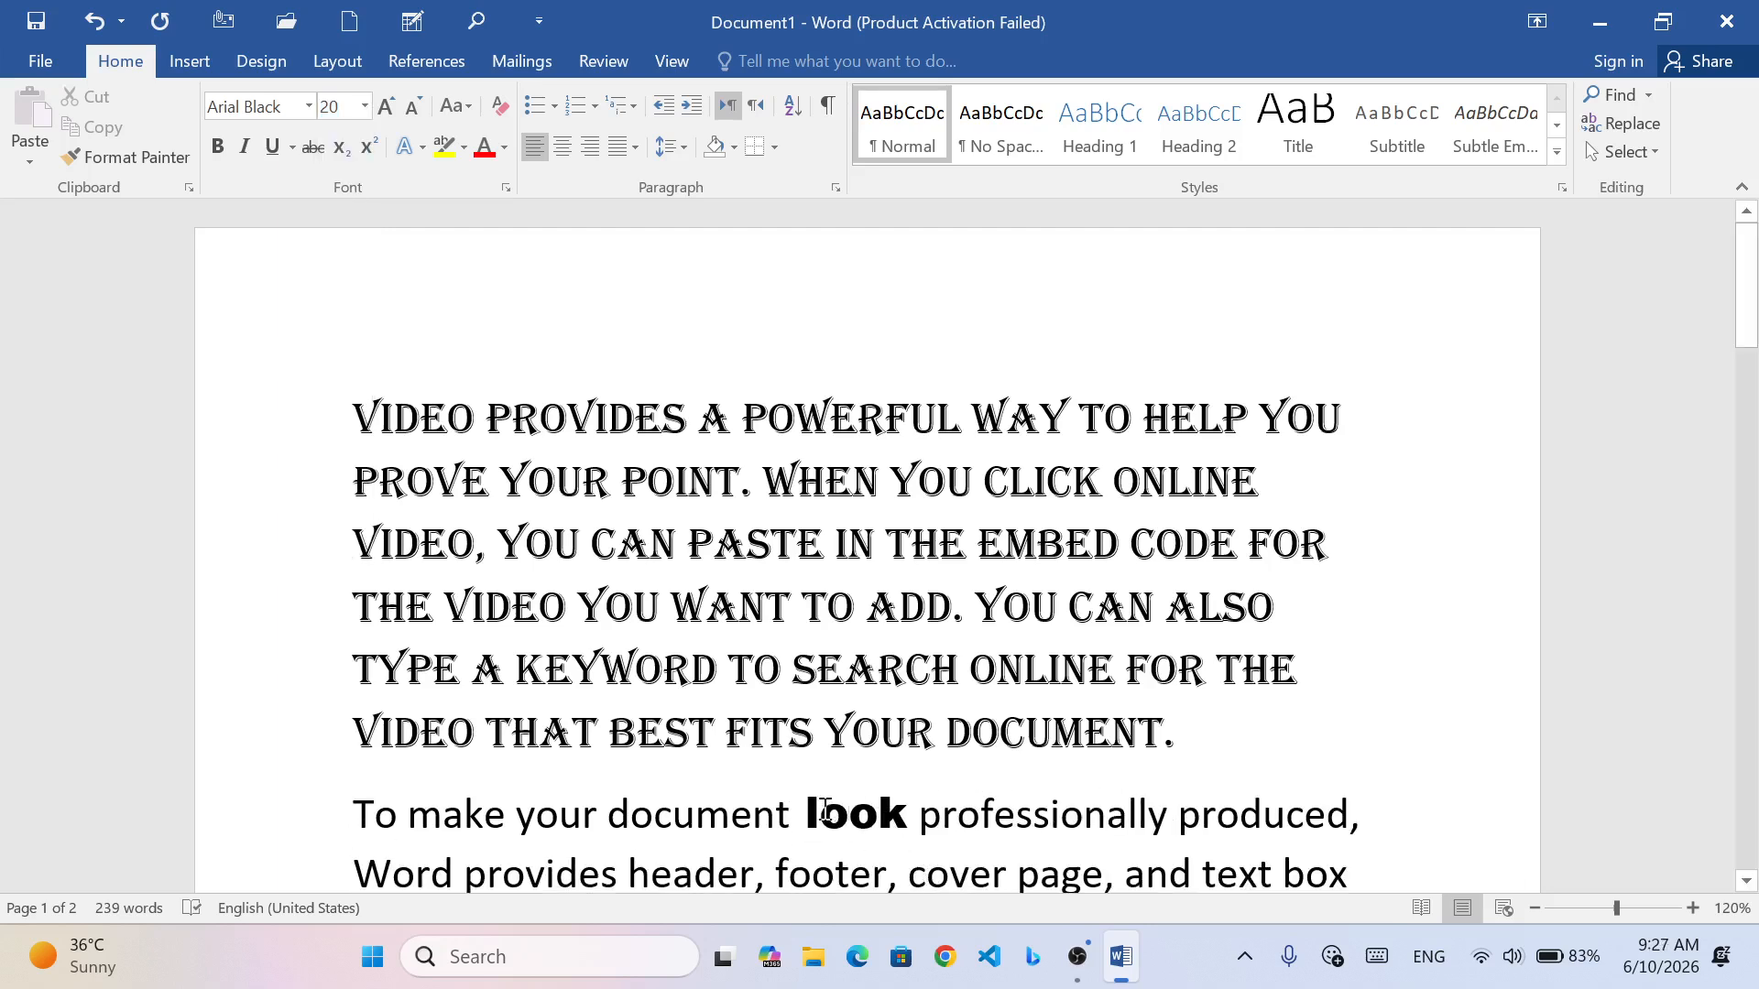
left_click_drag(806, 816, 922, 818)
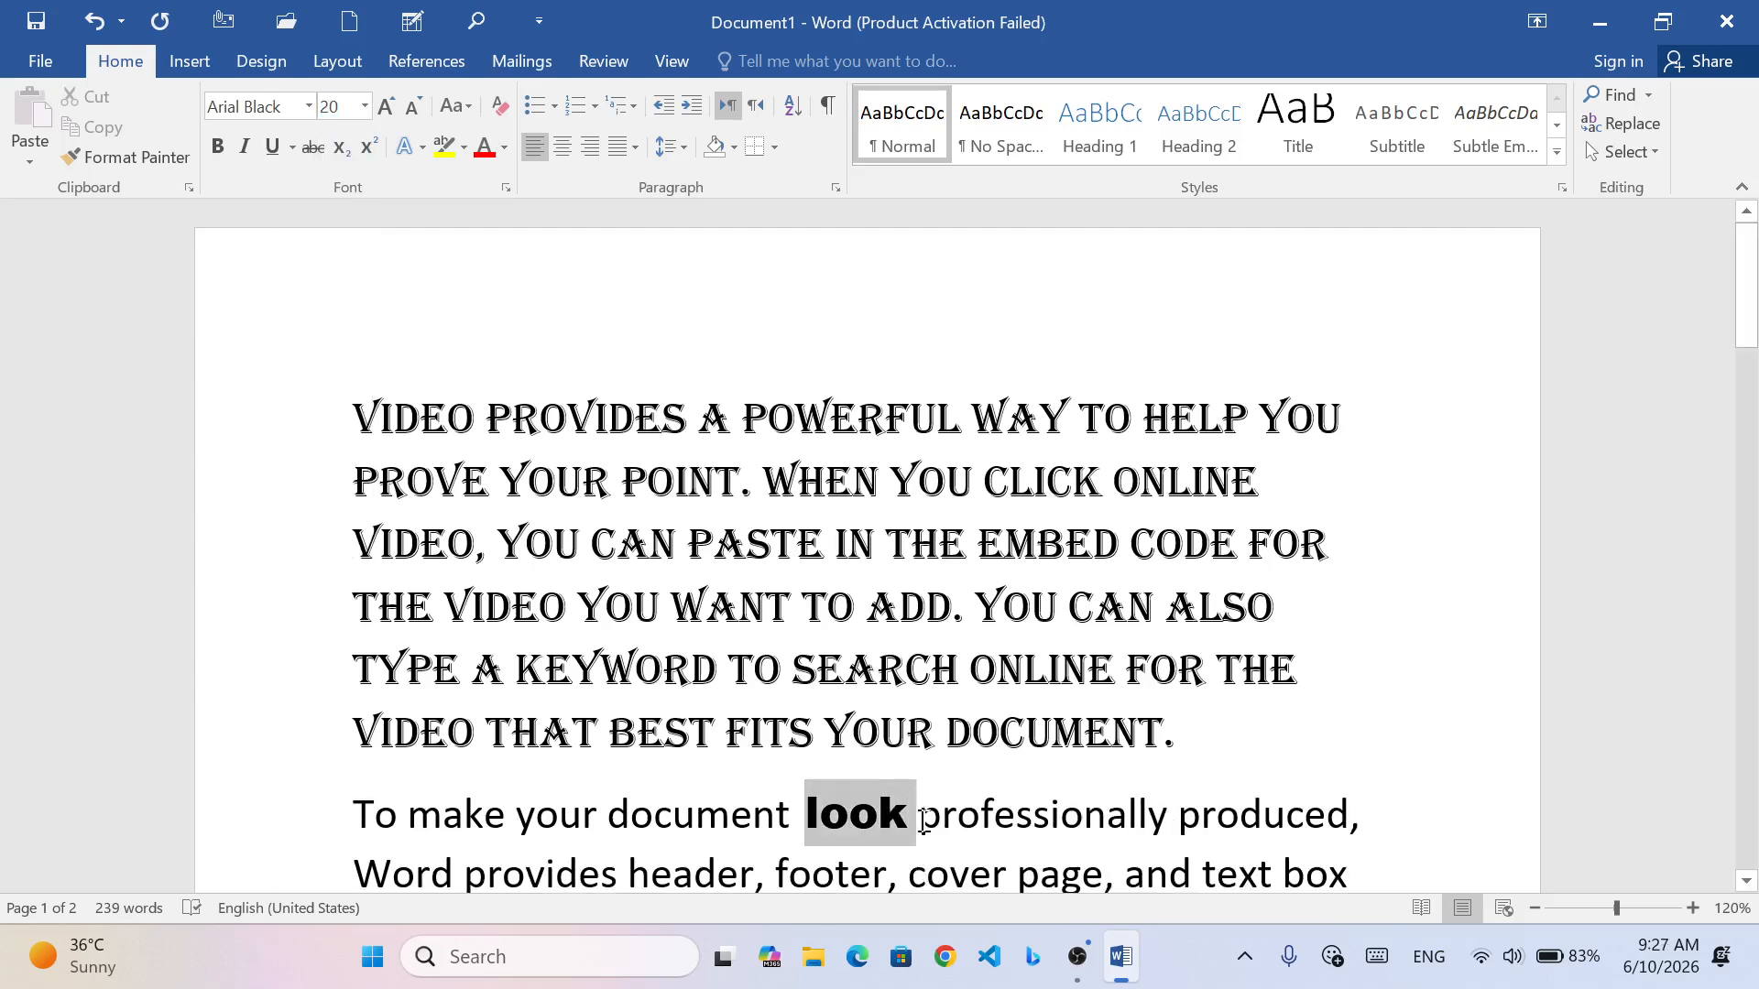
left_click(609, 422)
- Preview font size 14 on the second line of the first paragraph, keep it at size 20 and deselect it
left_click_drag(354, 479, 1369, 495)
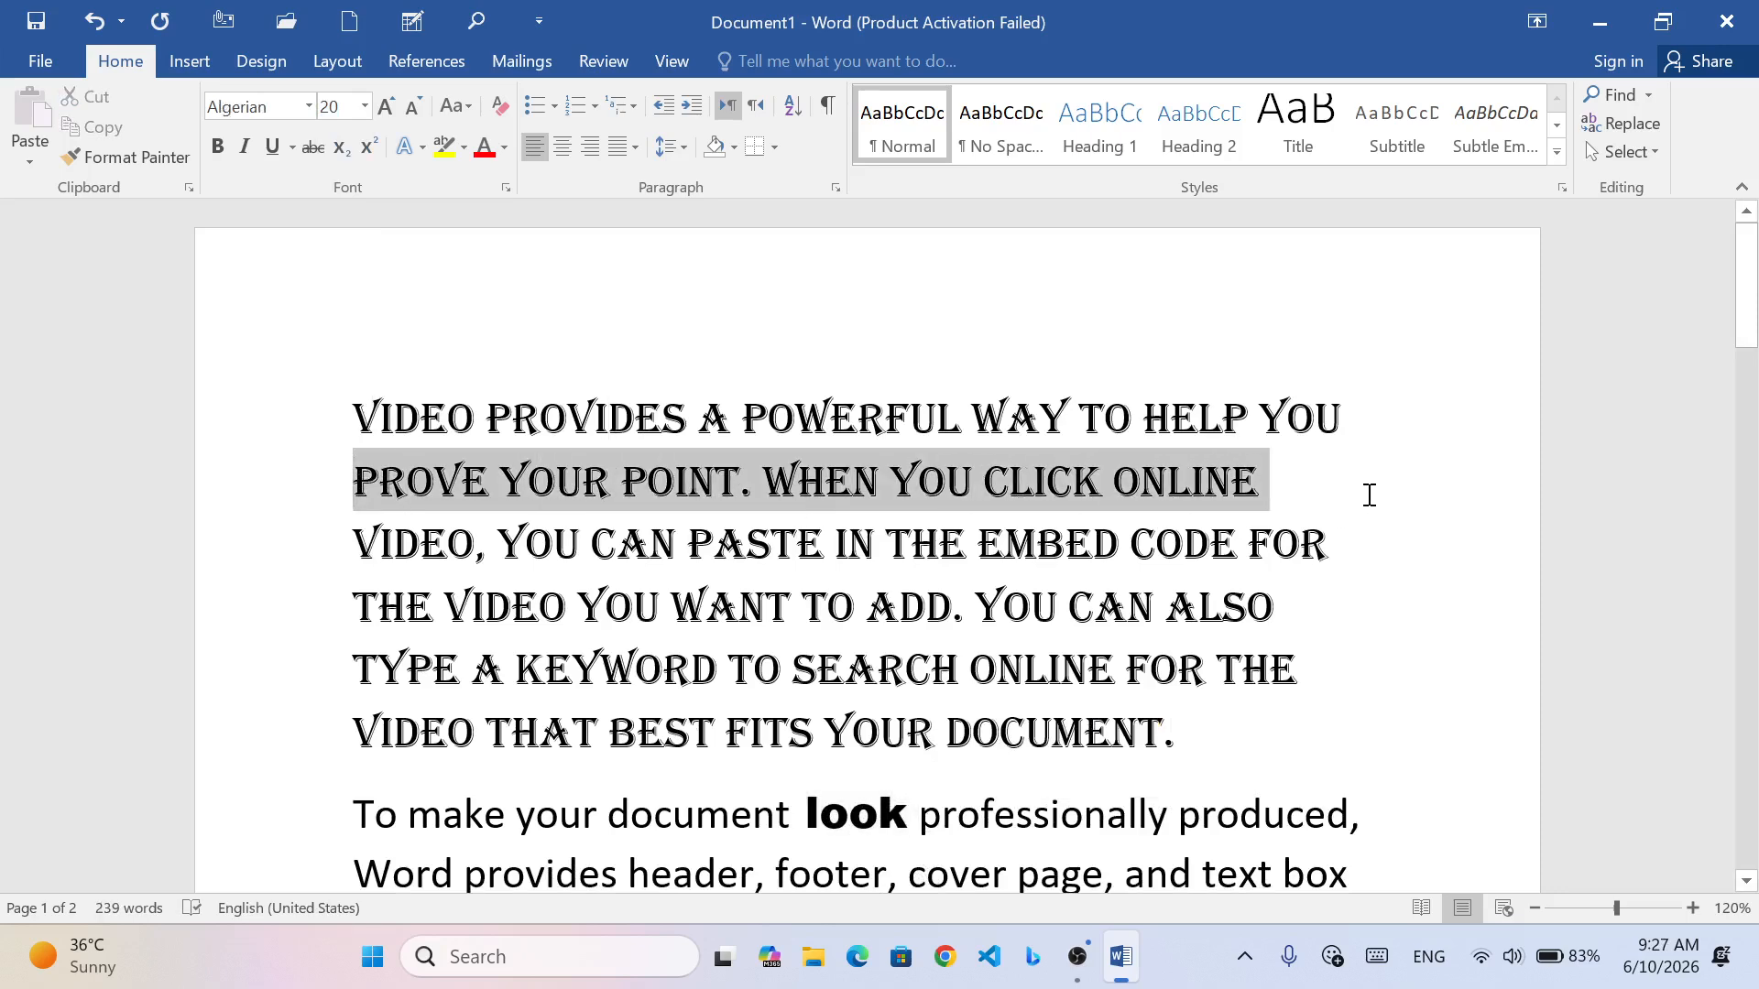
left_click(364, 107)
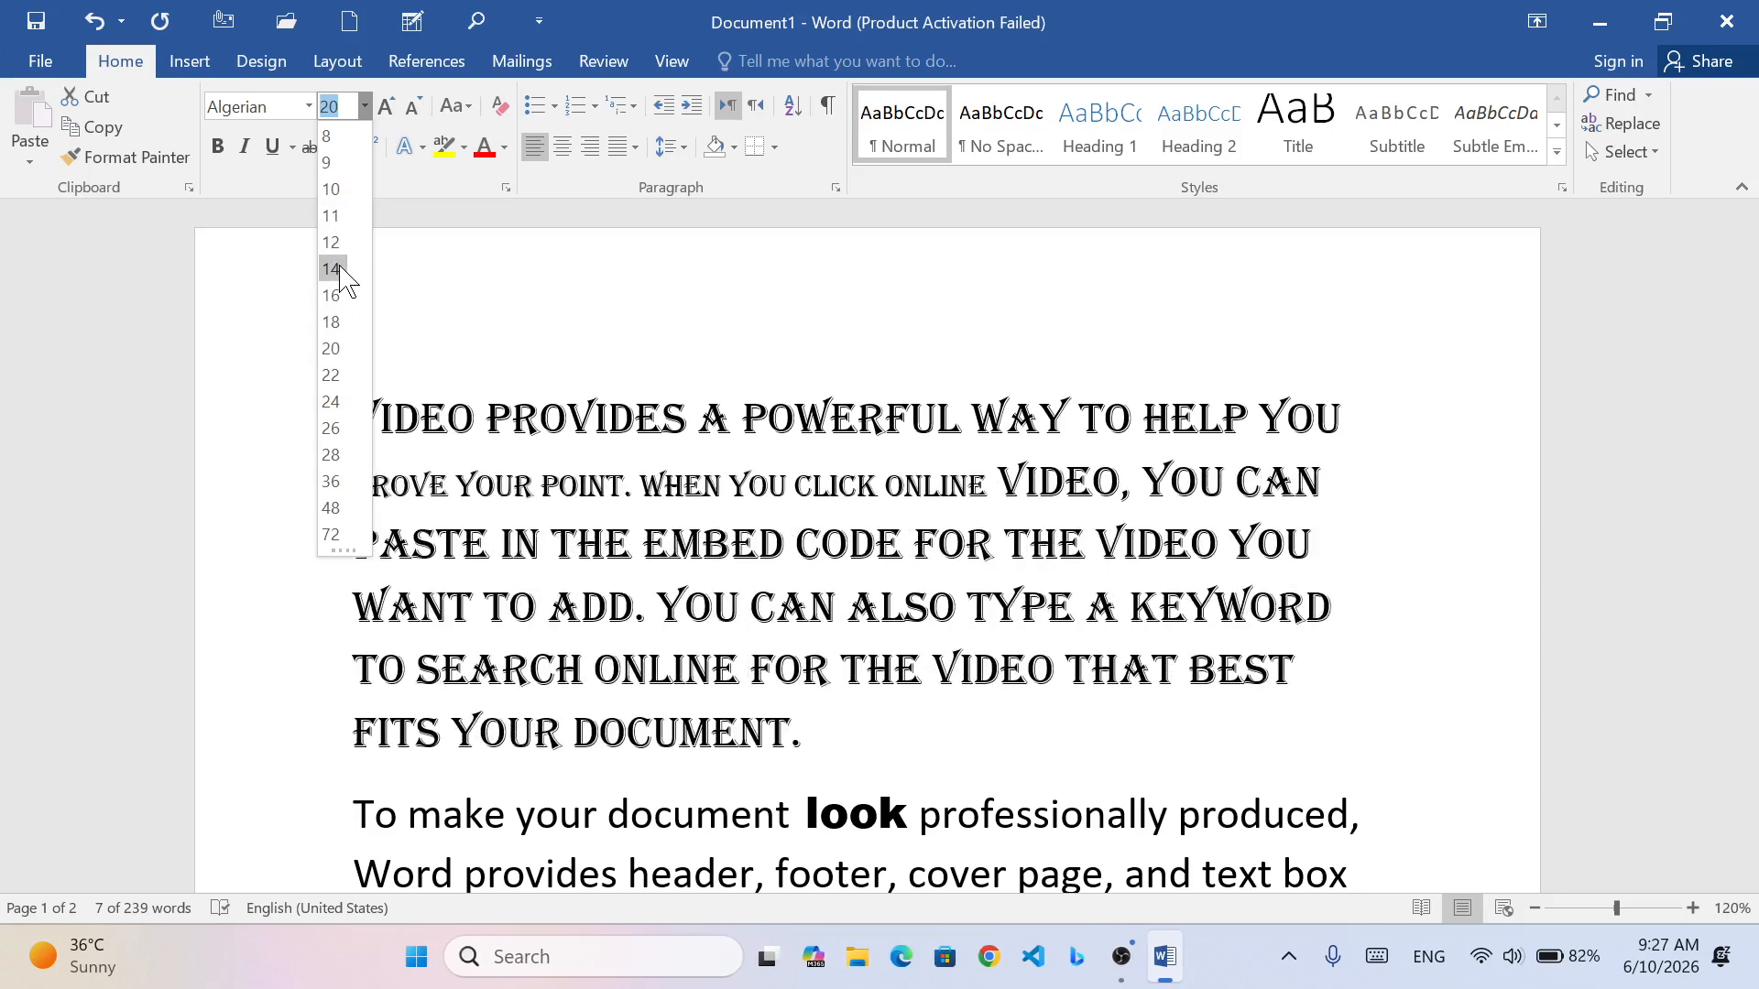
left_click(342, 354)
left_click(830, 512)
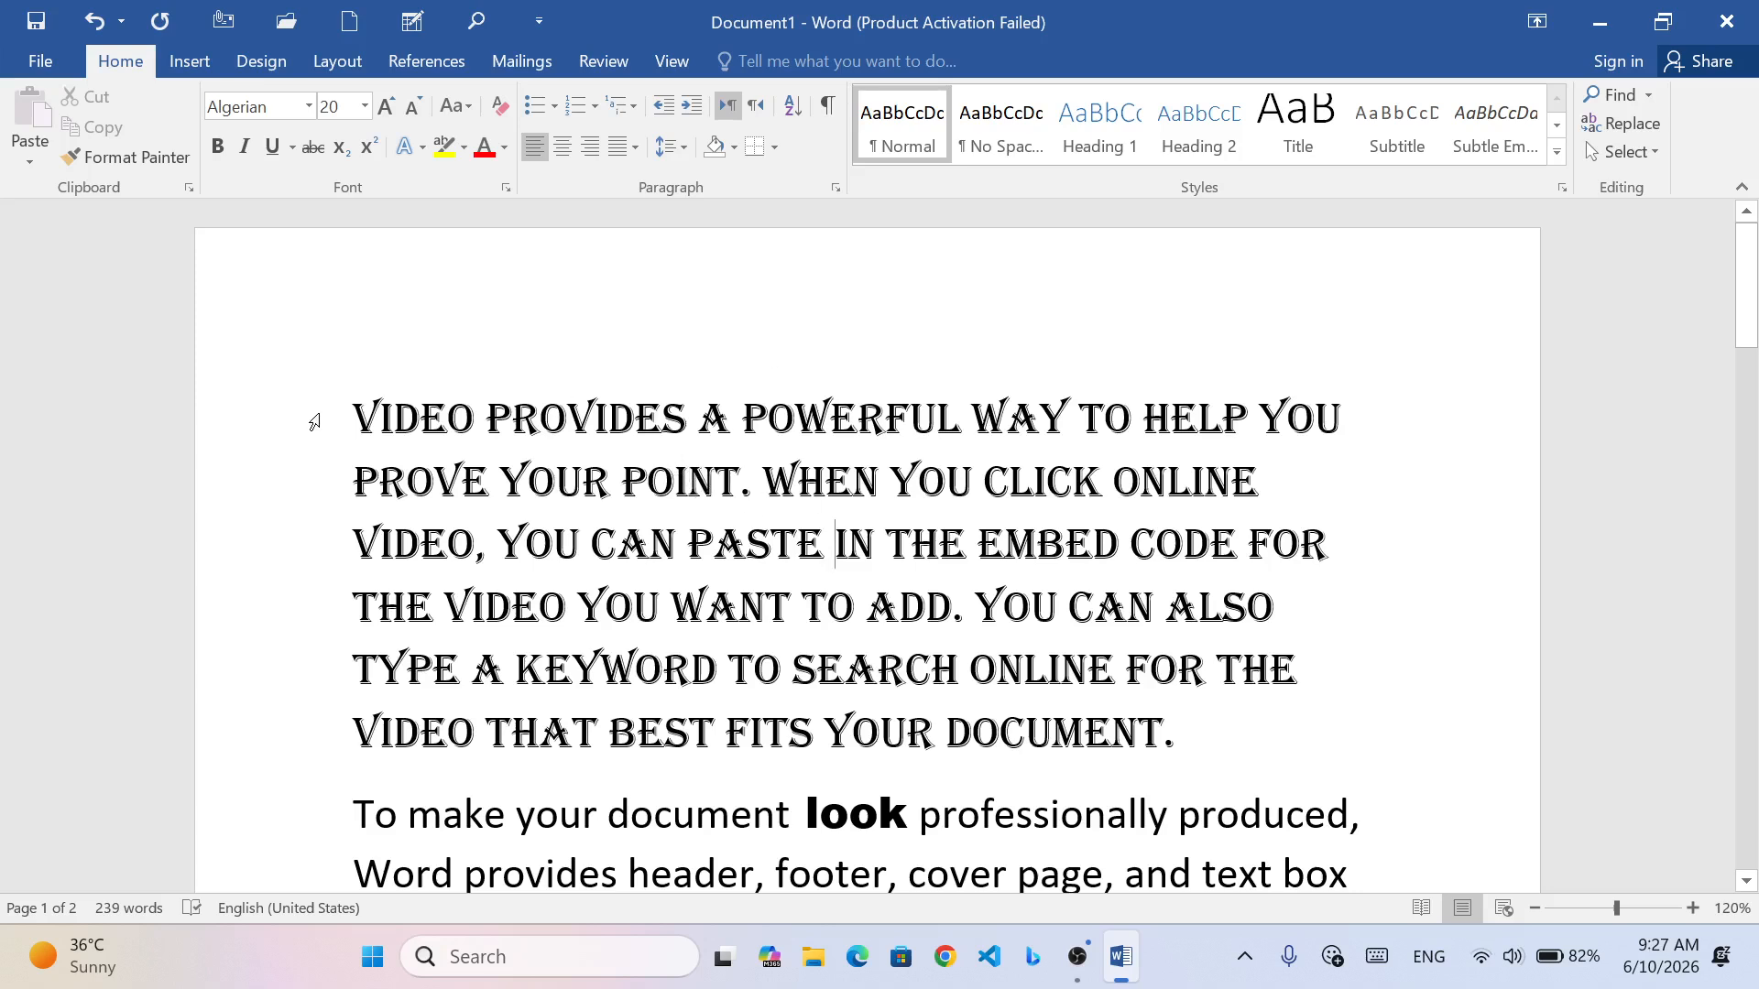
- Practise selecting the first line of the document and the single word "powerful", and clear the selection
left_click_drag(357, 411, 1441, 271)
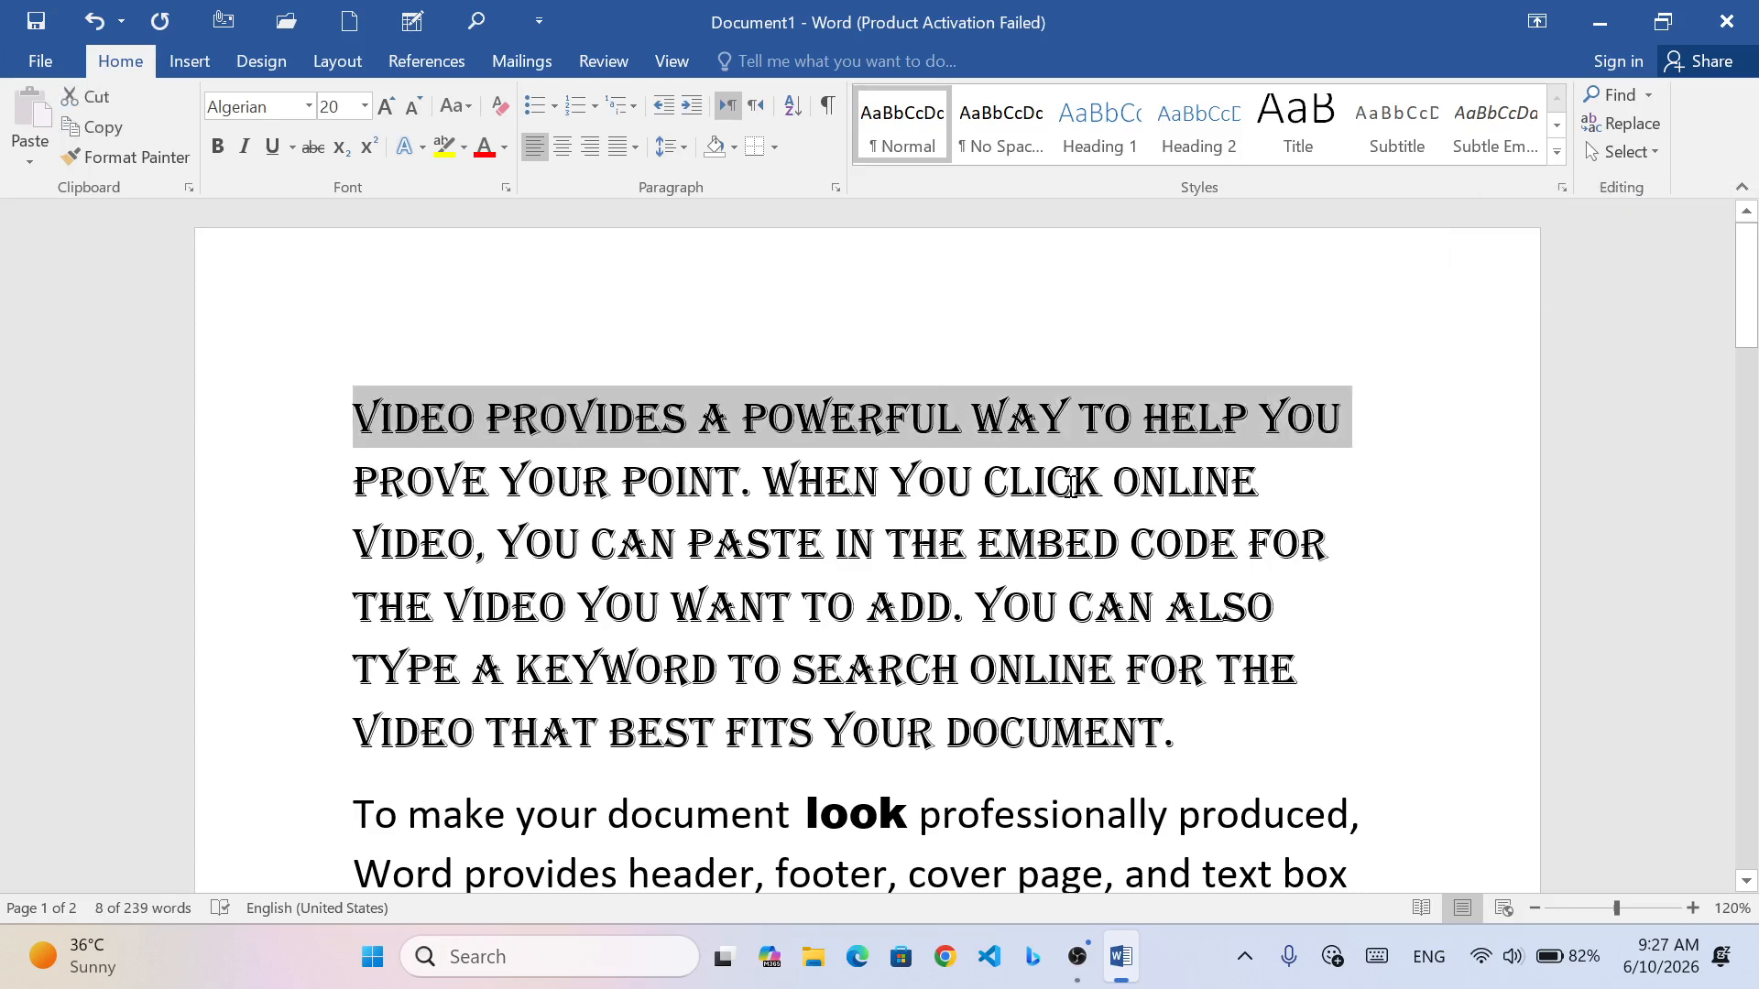
left_click(803, 446)
double_click(822, 414)
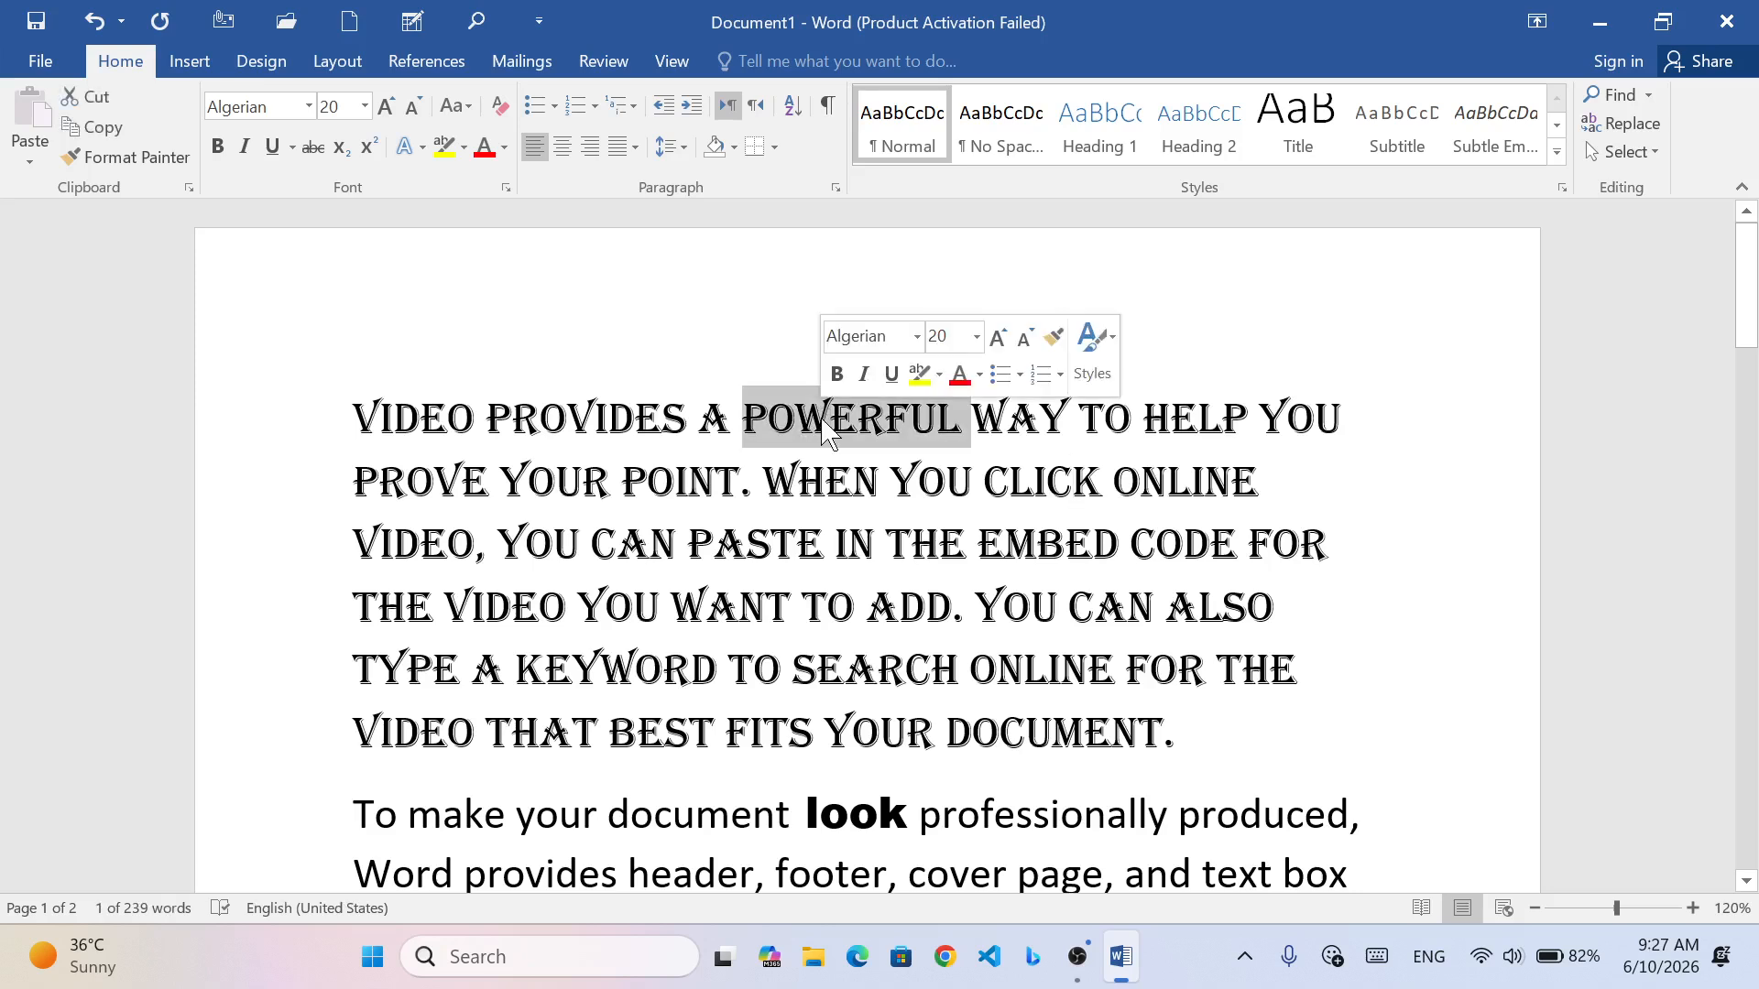
left_click(823, 541)
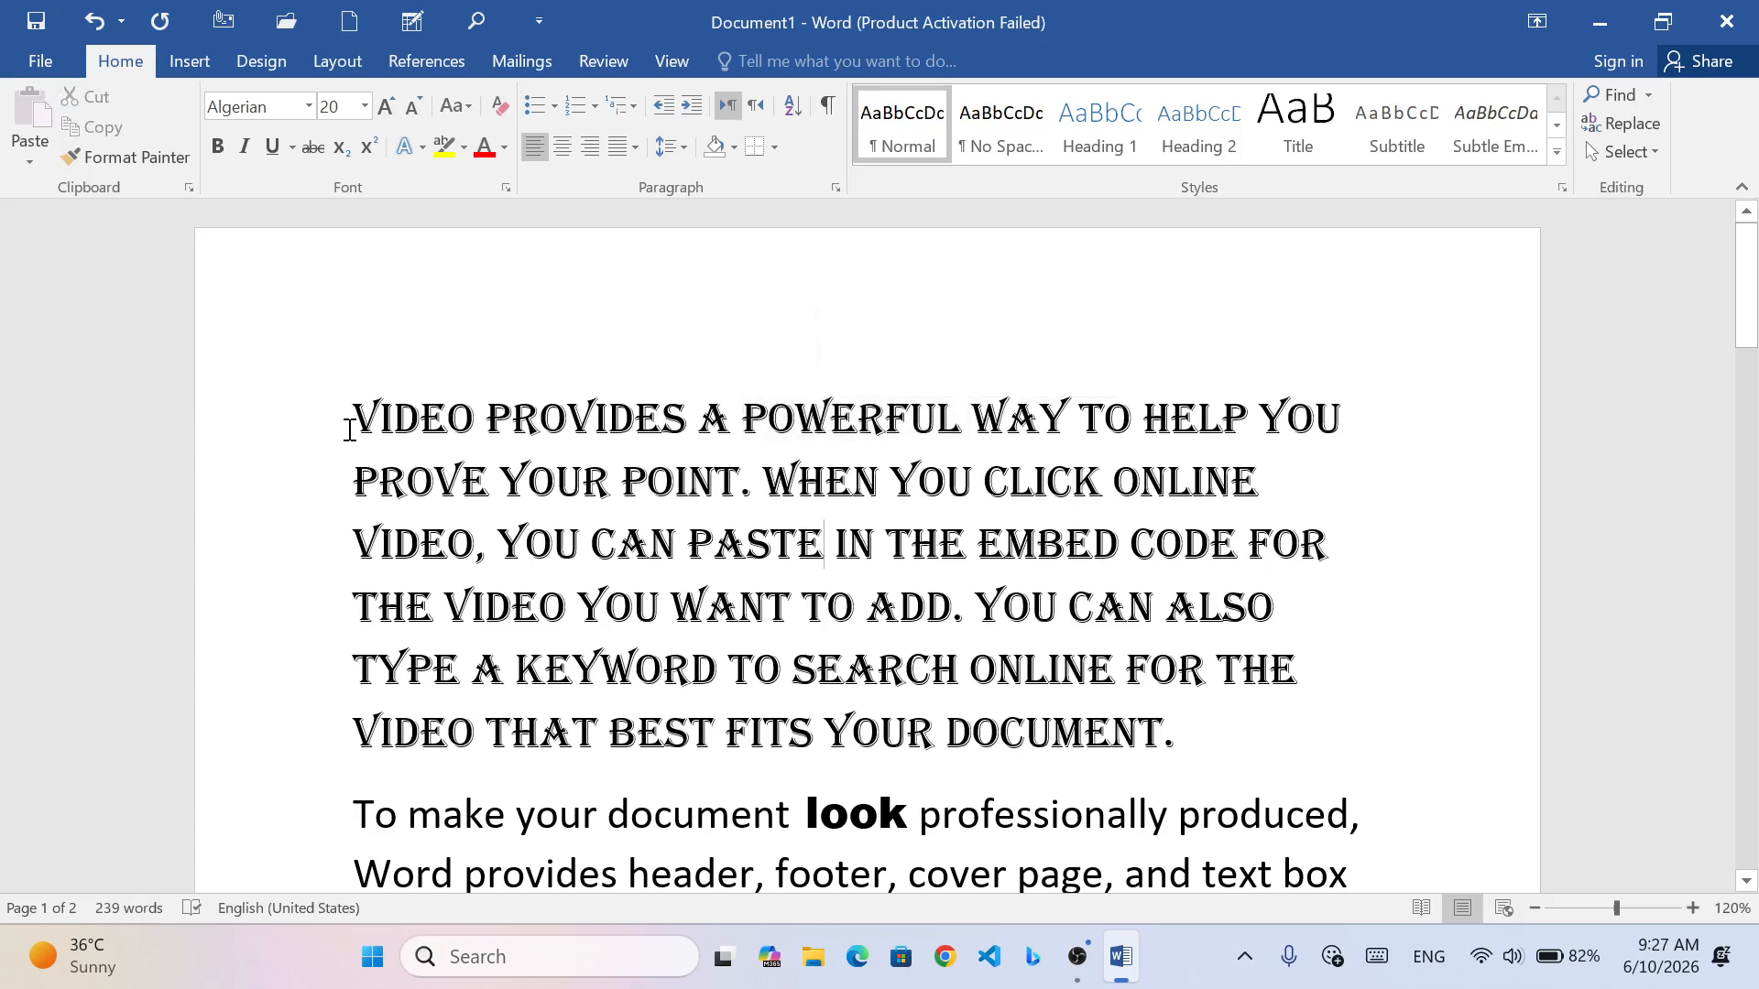
- Practise selecting whole paragraphs, starting with the entire first paragraph and continuing with the entire second paragraph
double_click(278, 418)
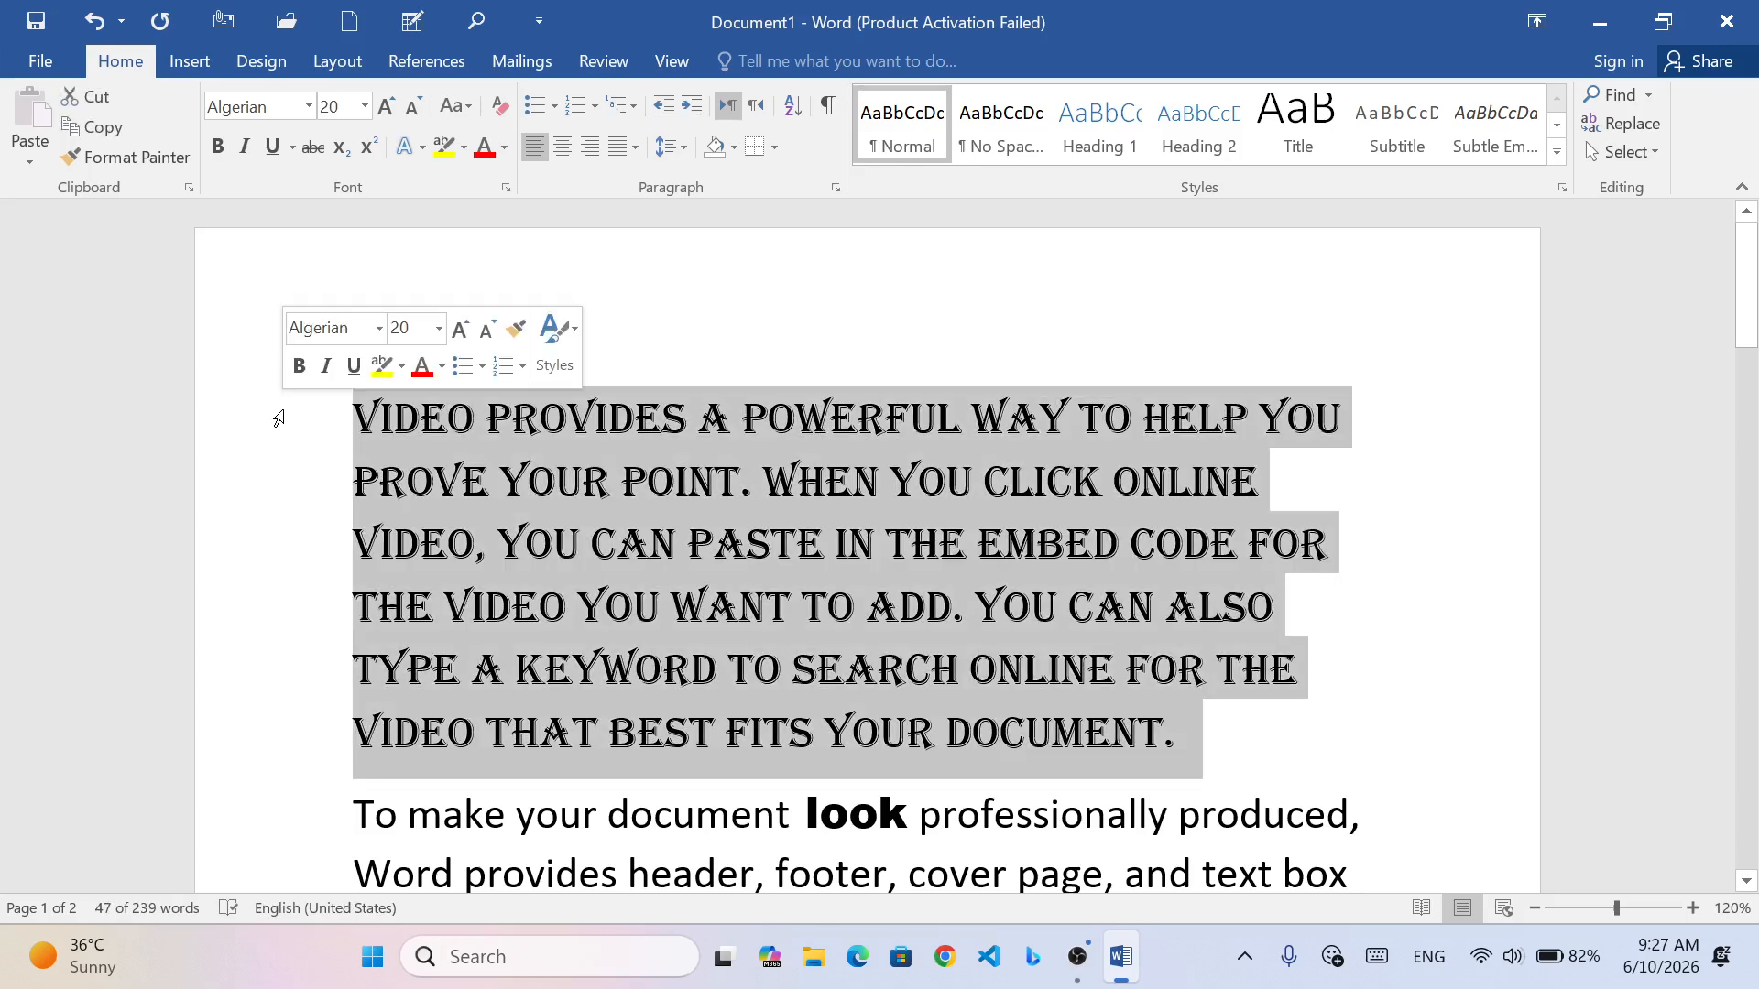
scroll(278, 419, "down", 4)
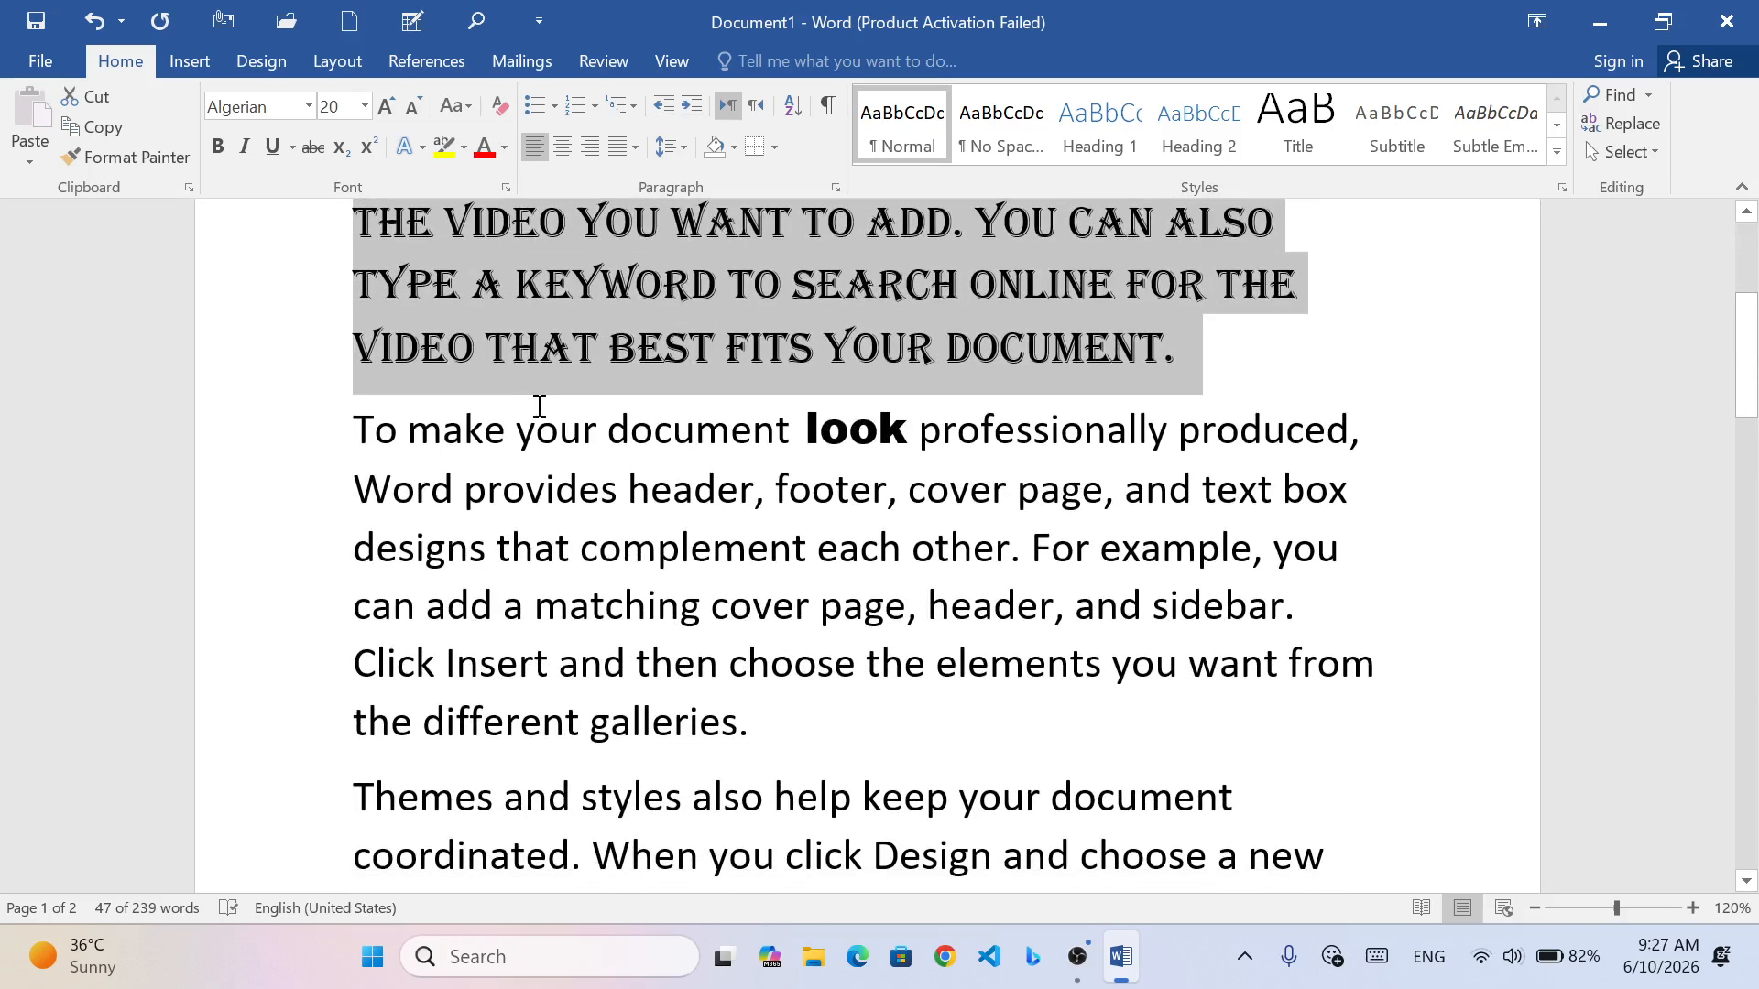
double_click(308, 440)
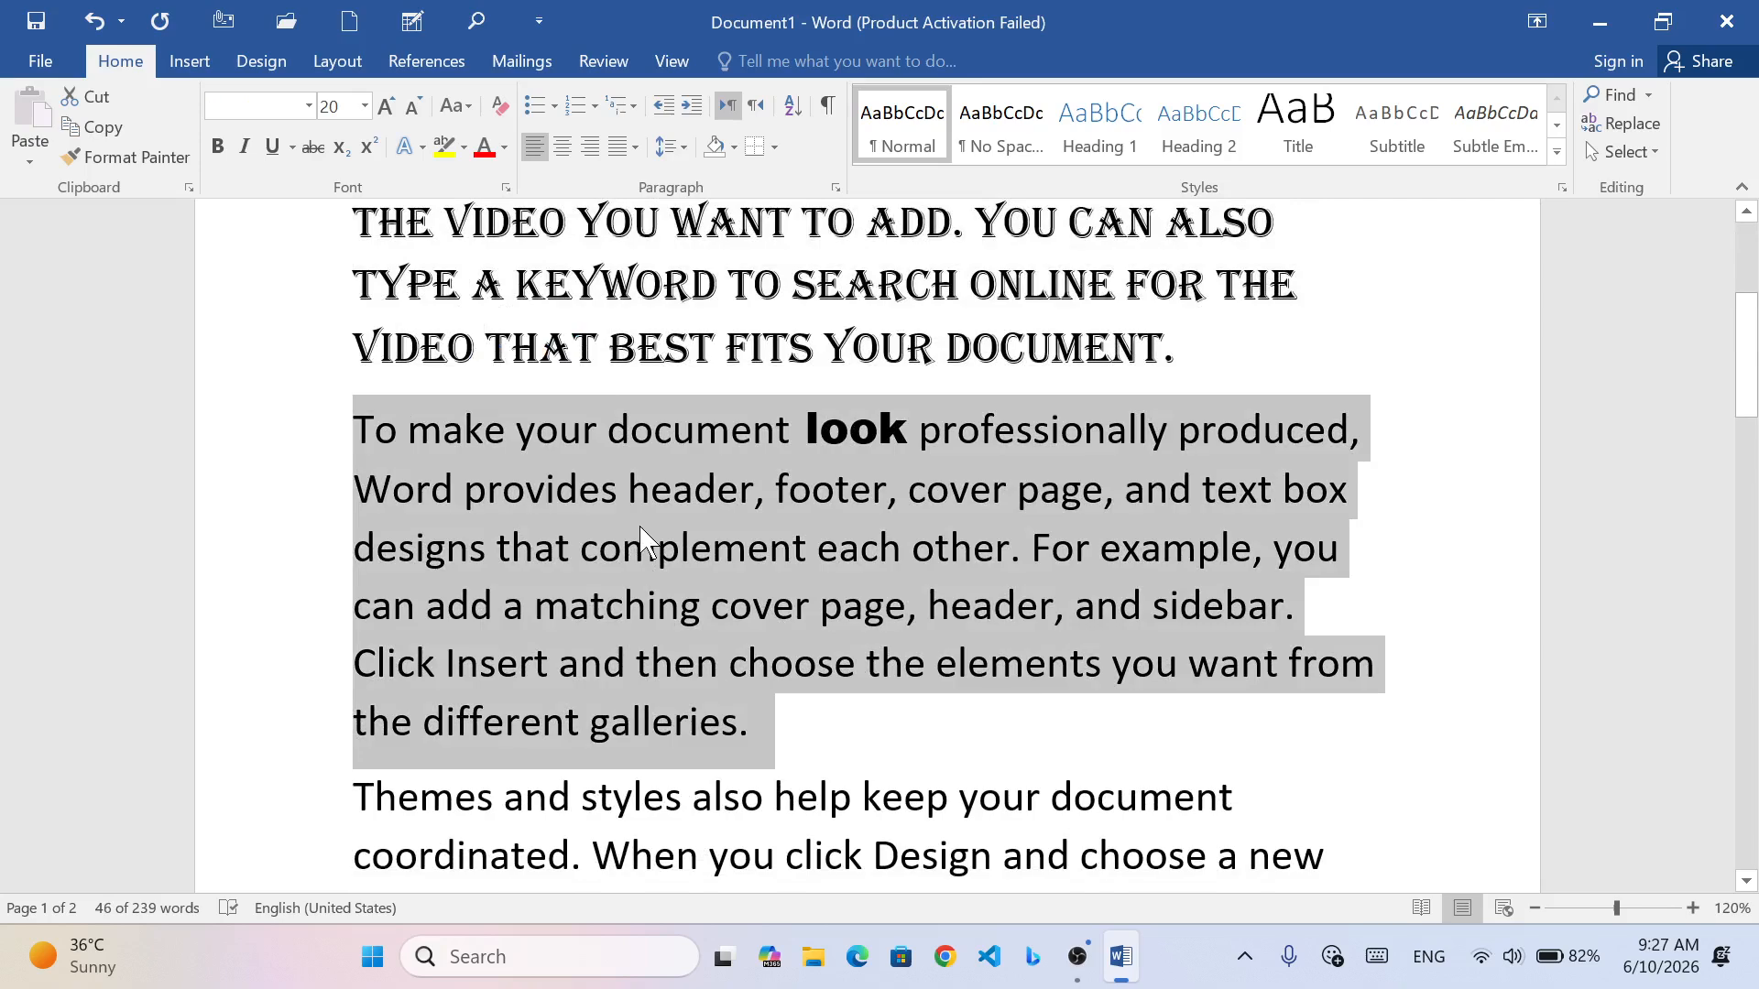
scroll(825, 513, "up", 1)
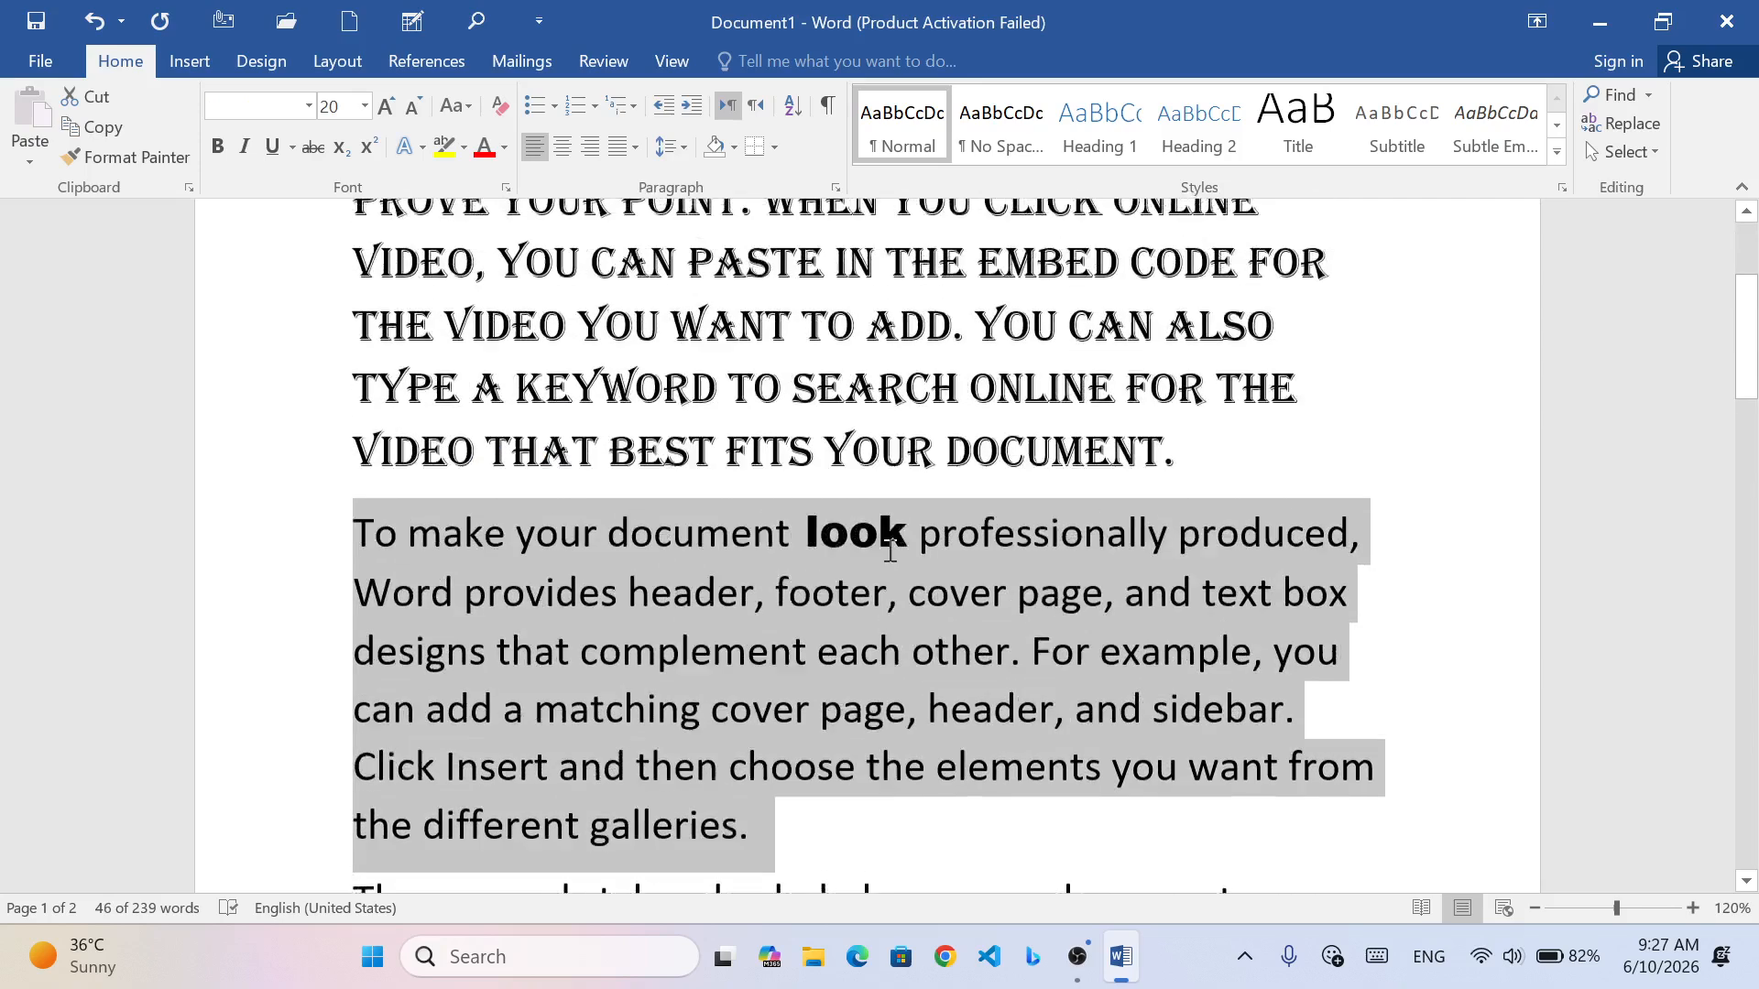
scroll(890, 548, "down", 3)
scroll(889, 548, "down", 2)
scroll(889, 549, "up", 6)
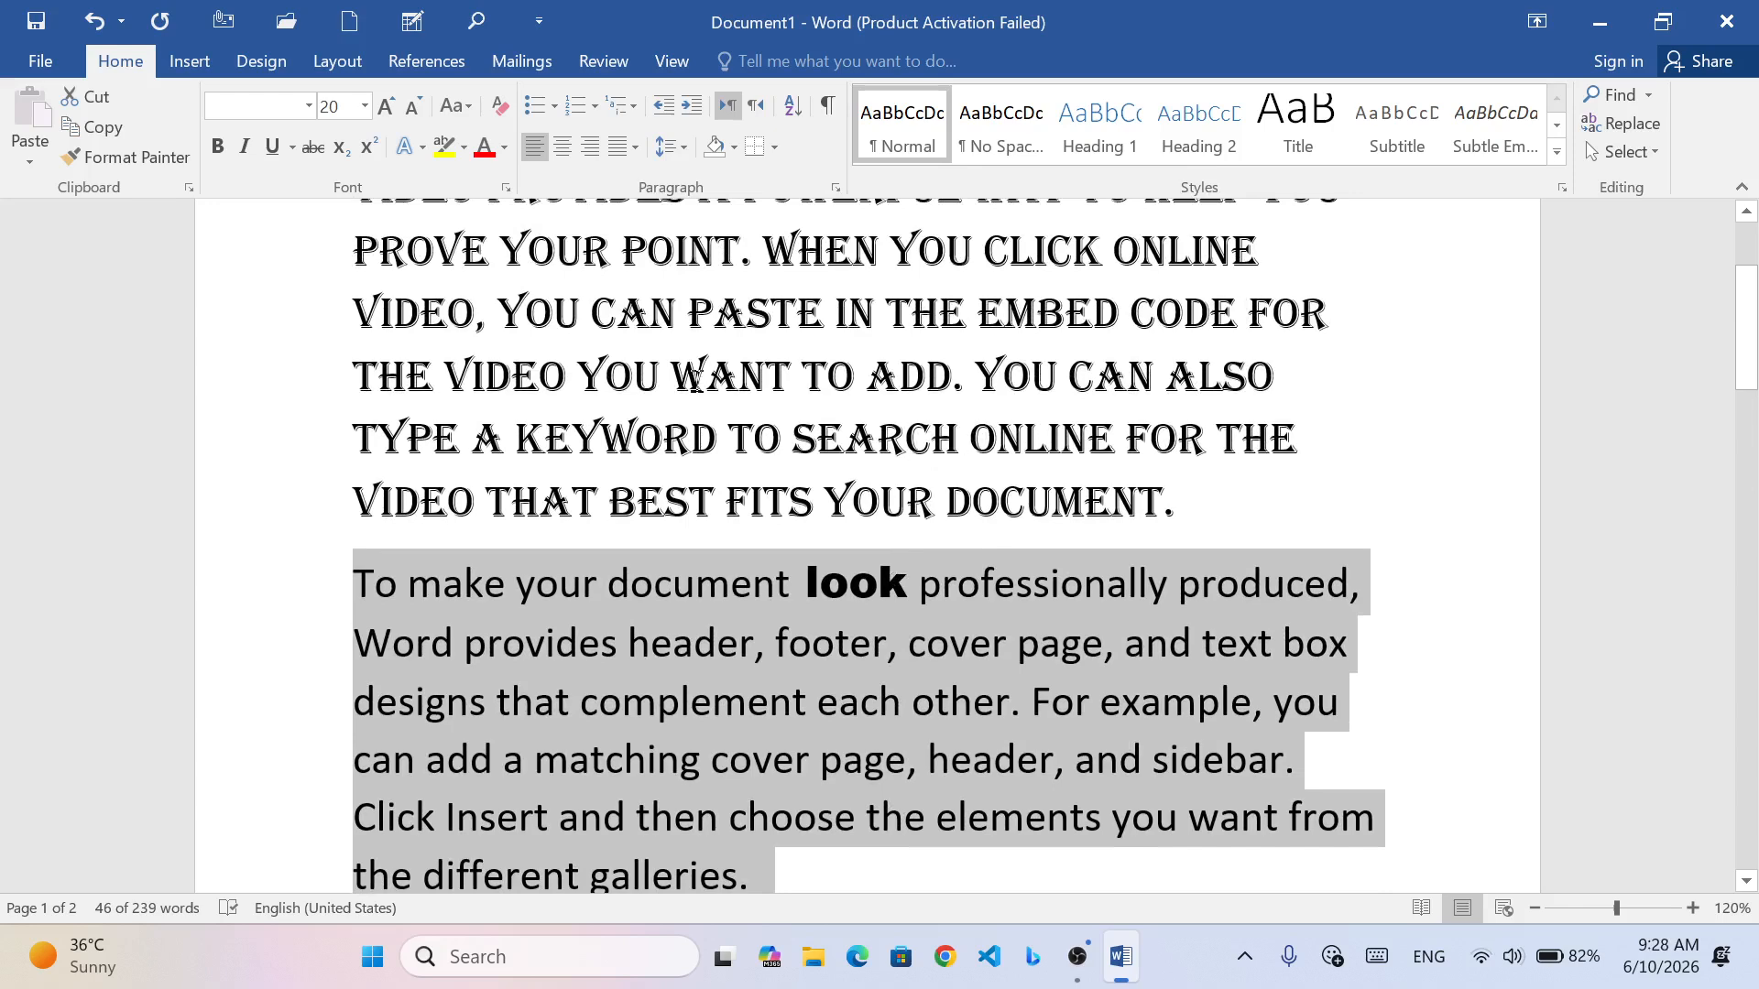
- Select all the text in the document, check the selection through to the second page, and deselect it
left_click(695, 383)
key("ctrl+a")
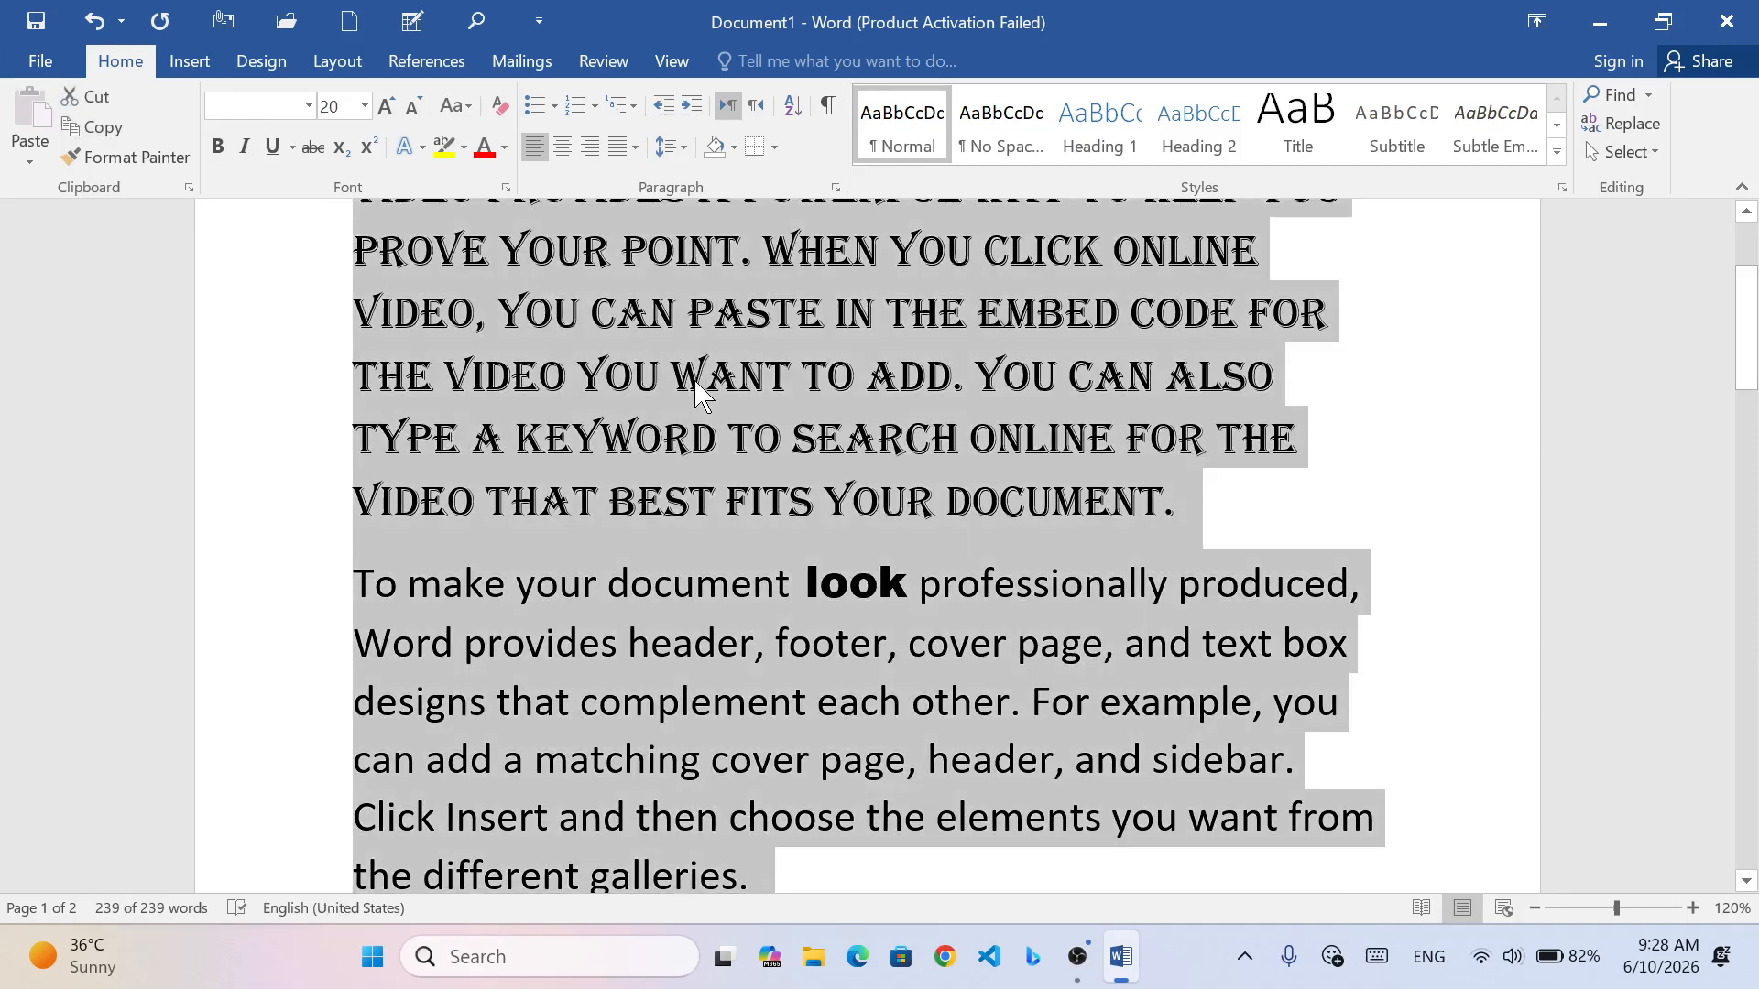
scroll(920, 502, "down", 6)
scroll(921, 502, "down", 6)
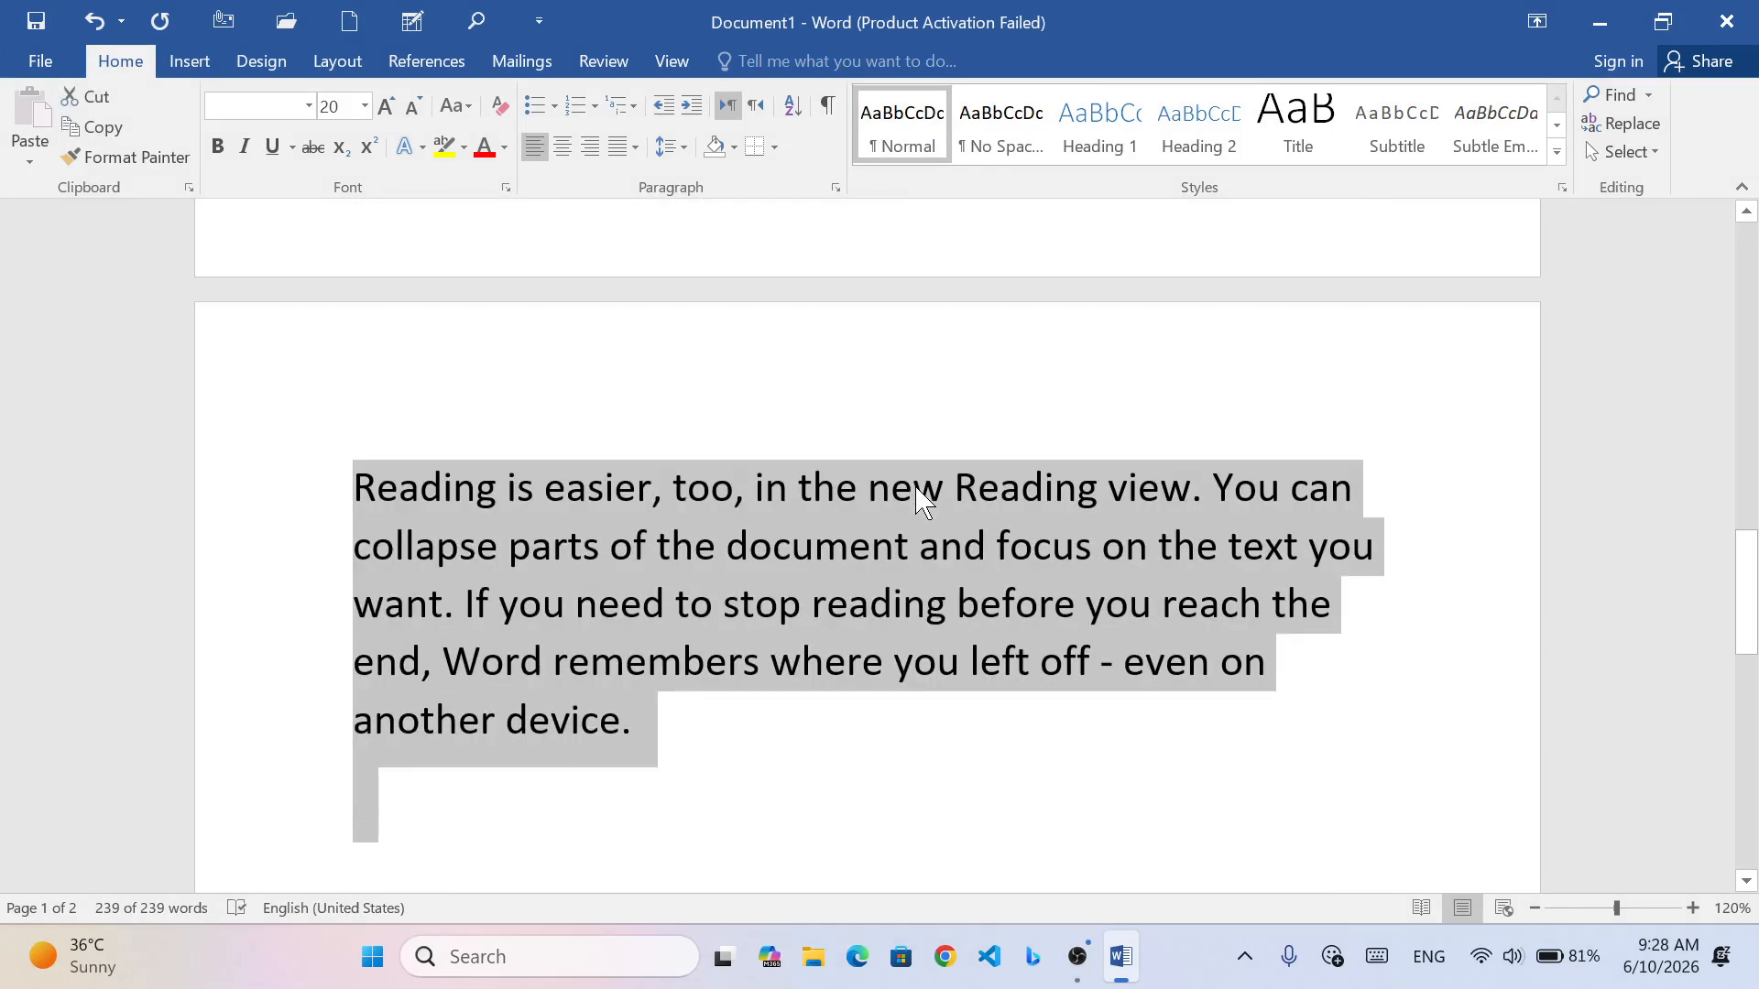
scroll(916, 495, "up", 12)
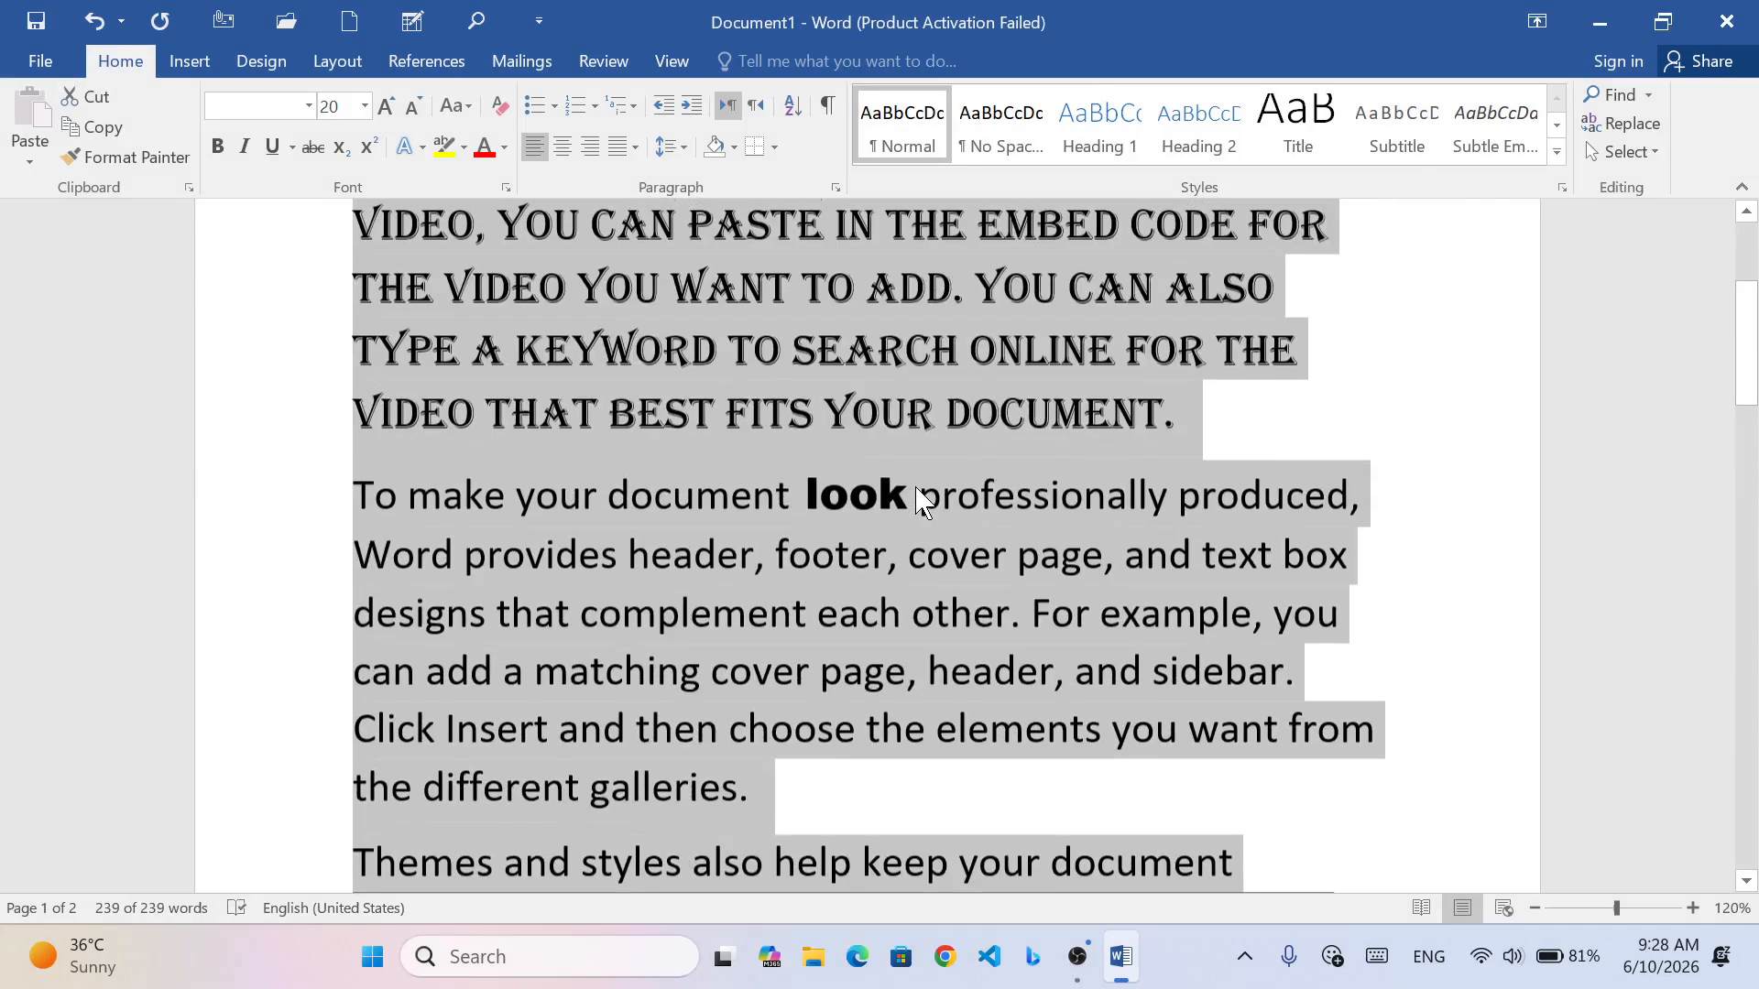
left_click(540, 423)
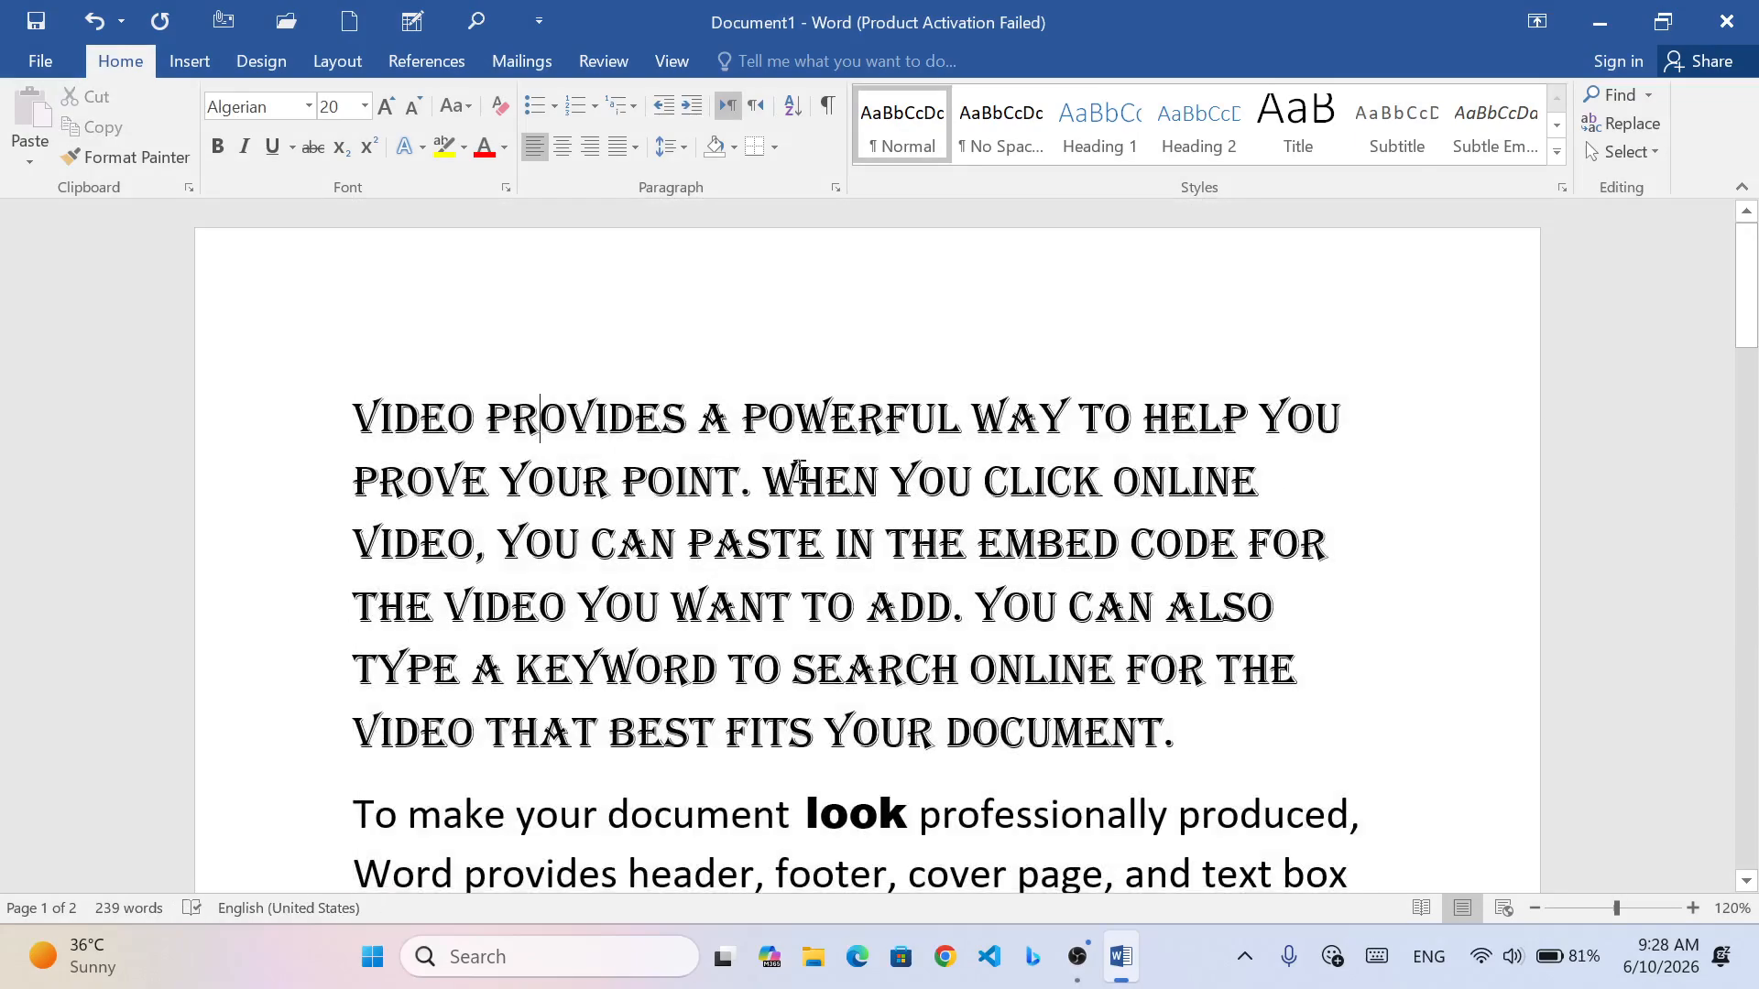
- Select the single word "make" in the second paragraph and clear the selection
scroll(876, 479, "down", 3)
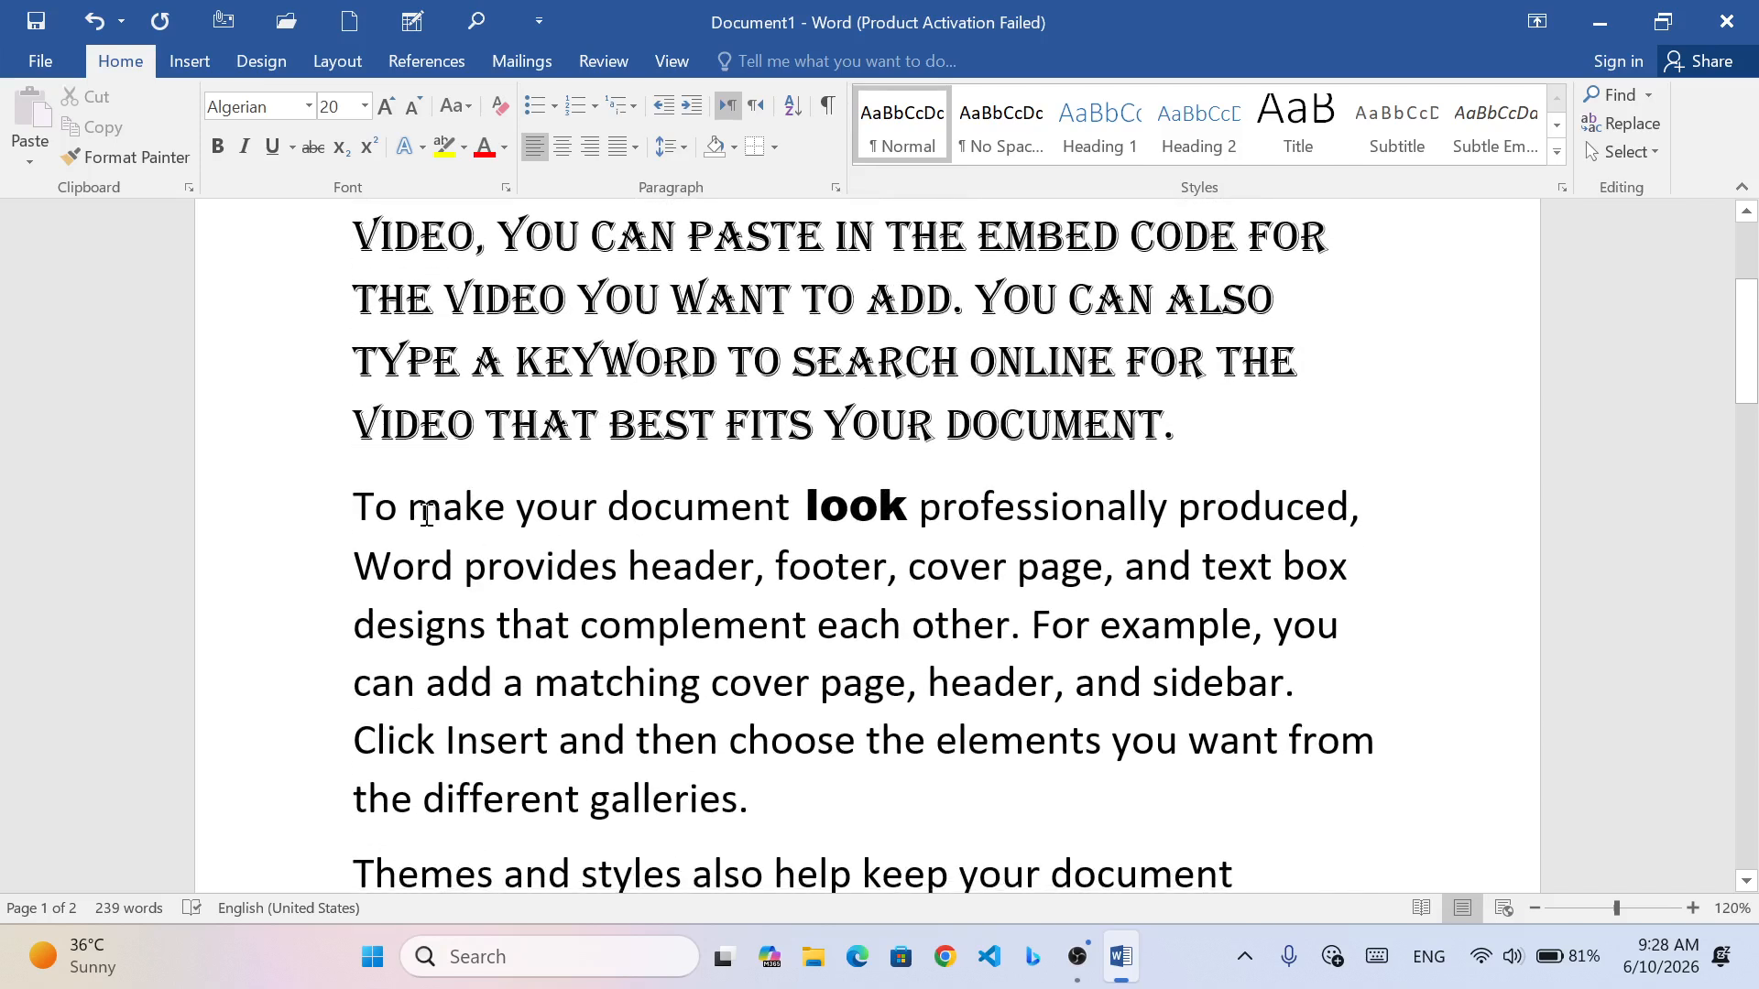
double_click(441, 509)
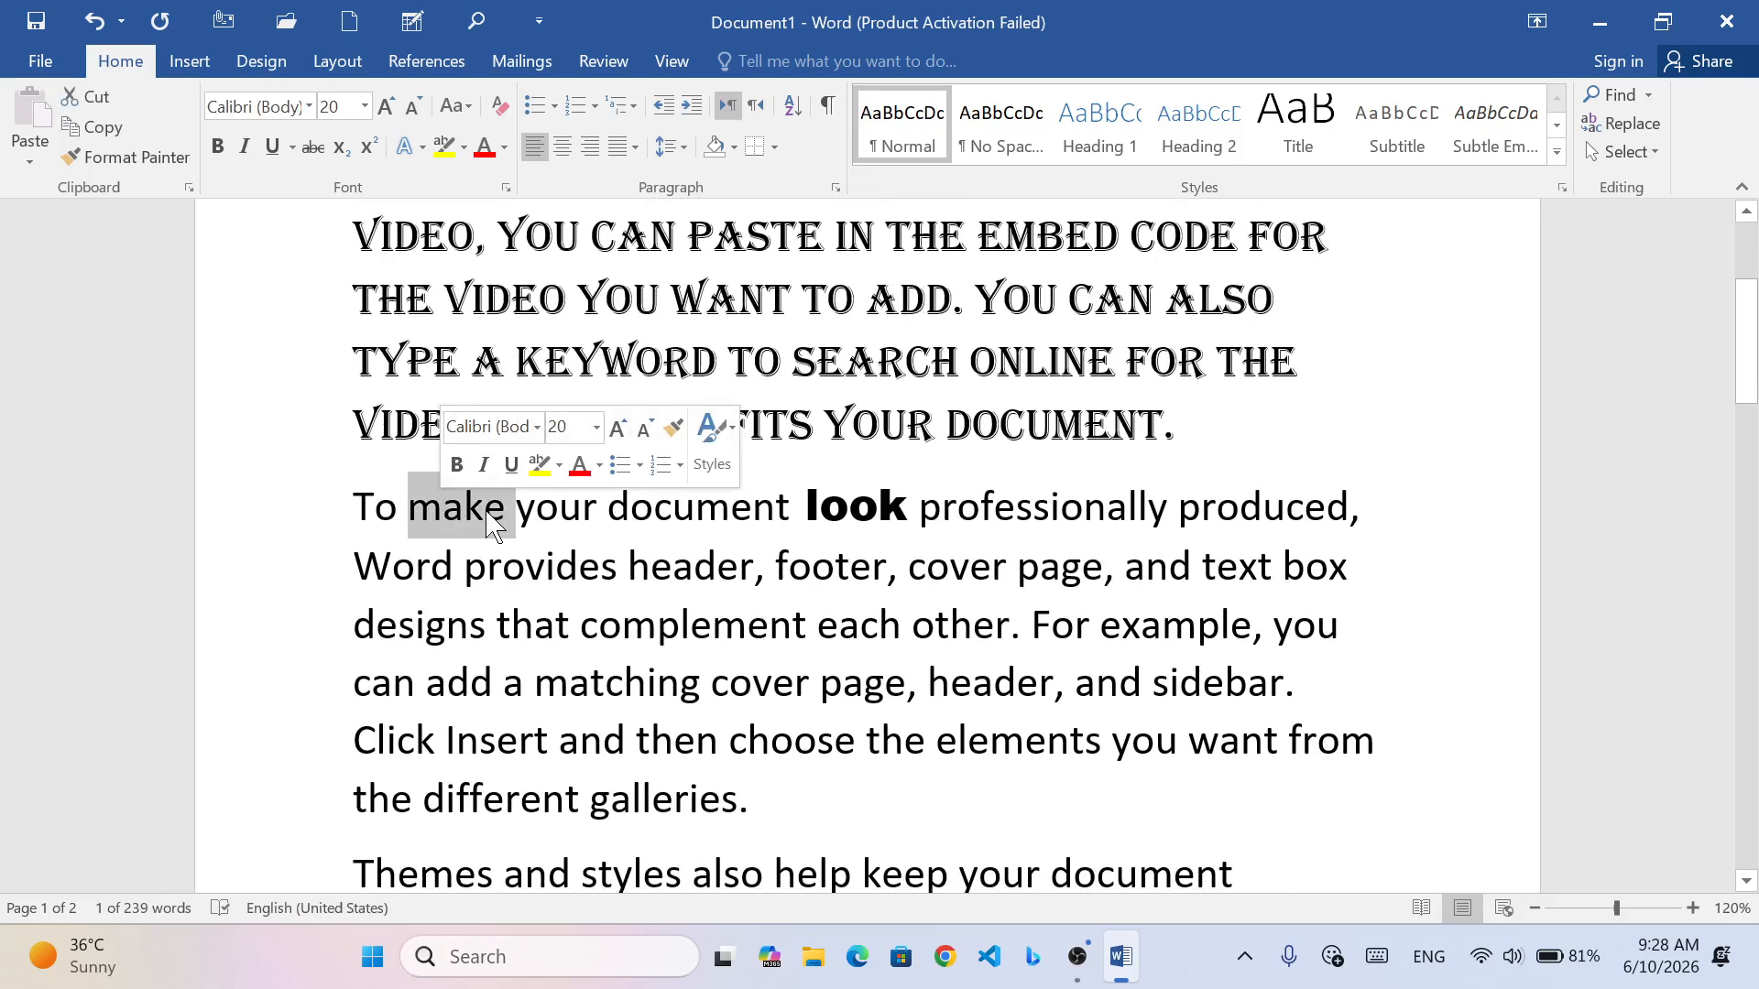
left_click(730, 684)
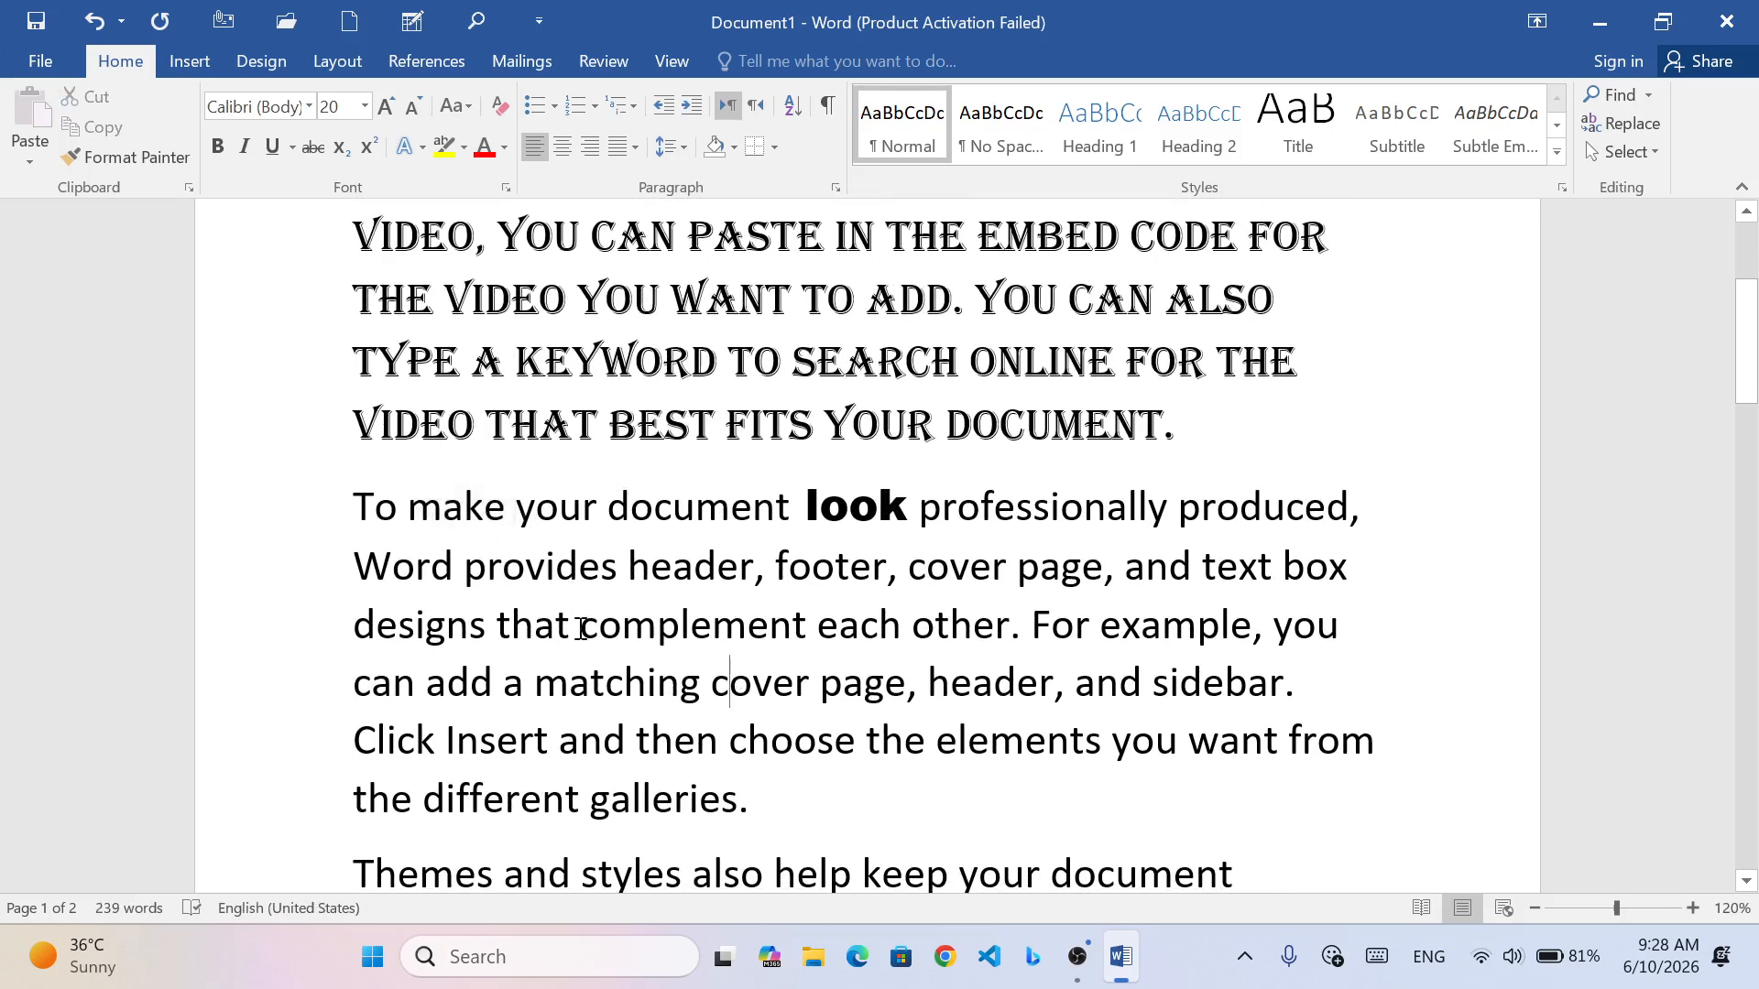
- Practise selecting the line starting with "designs that complement" in the second paragraph, then clear the selection
left_click_drag(354, 628, 1353, 634)
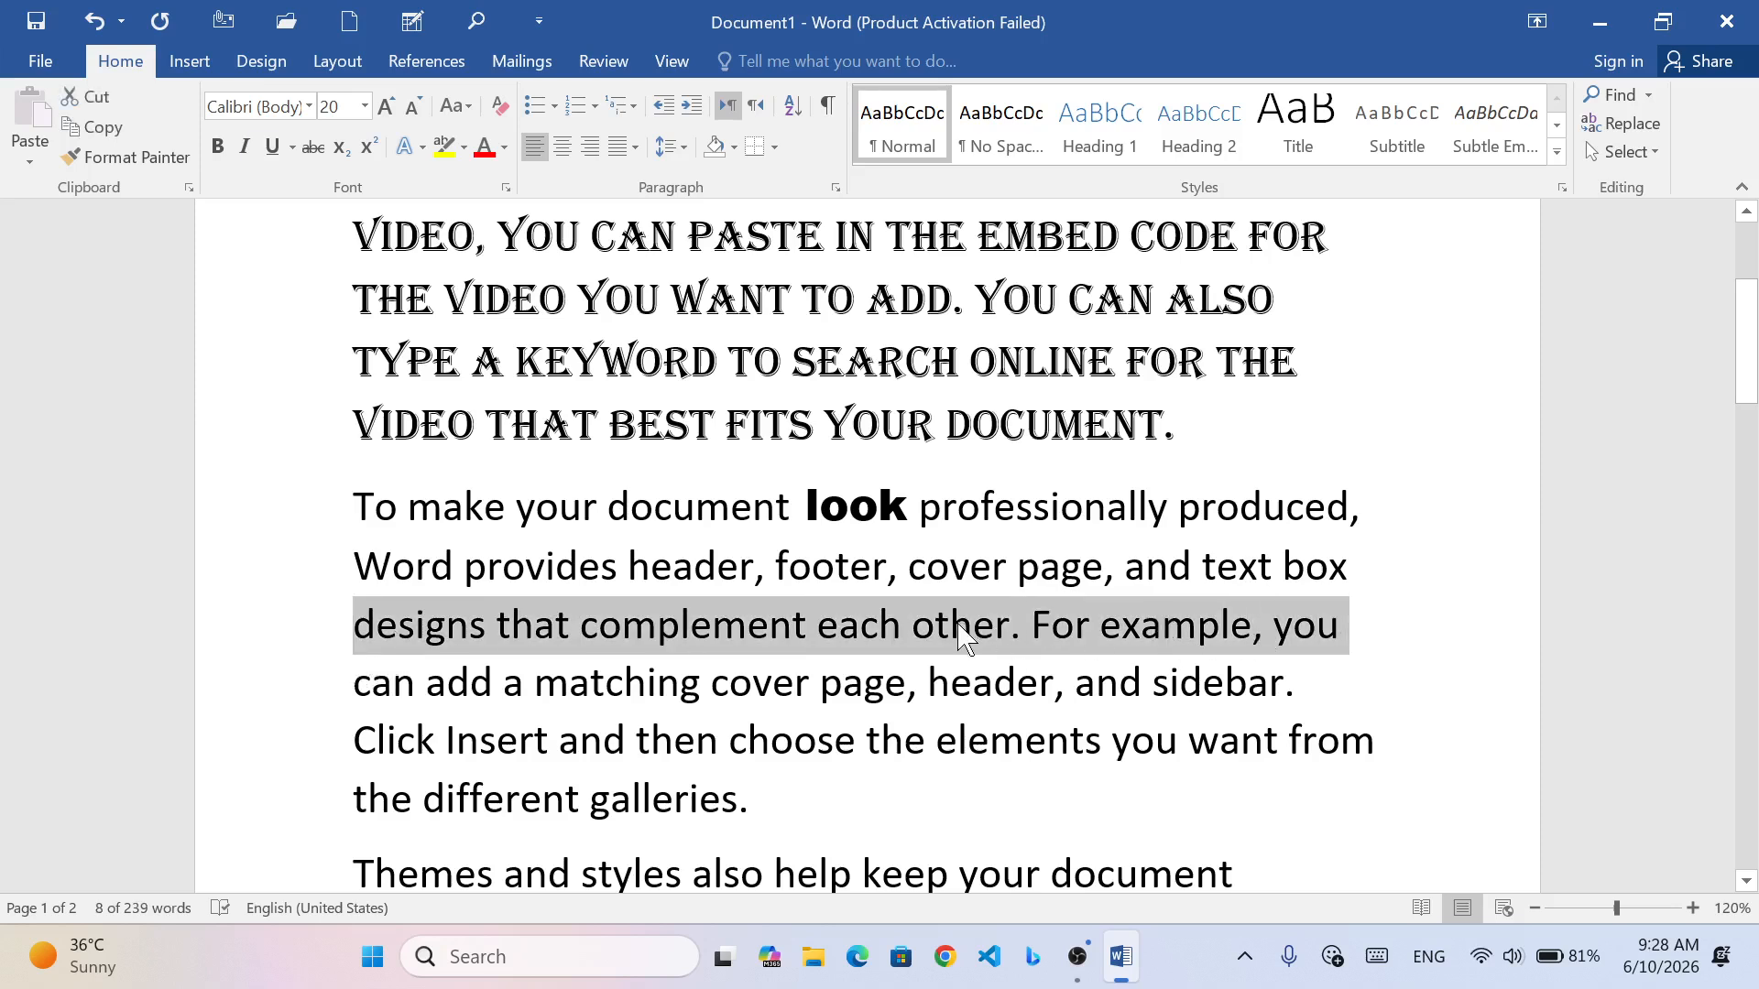
left_click(514, 412)
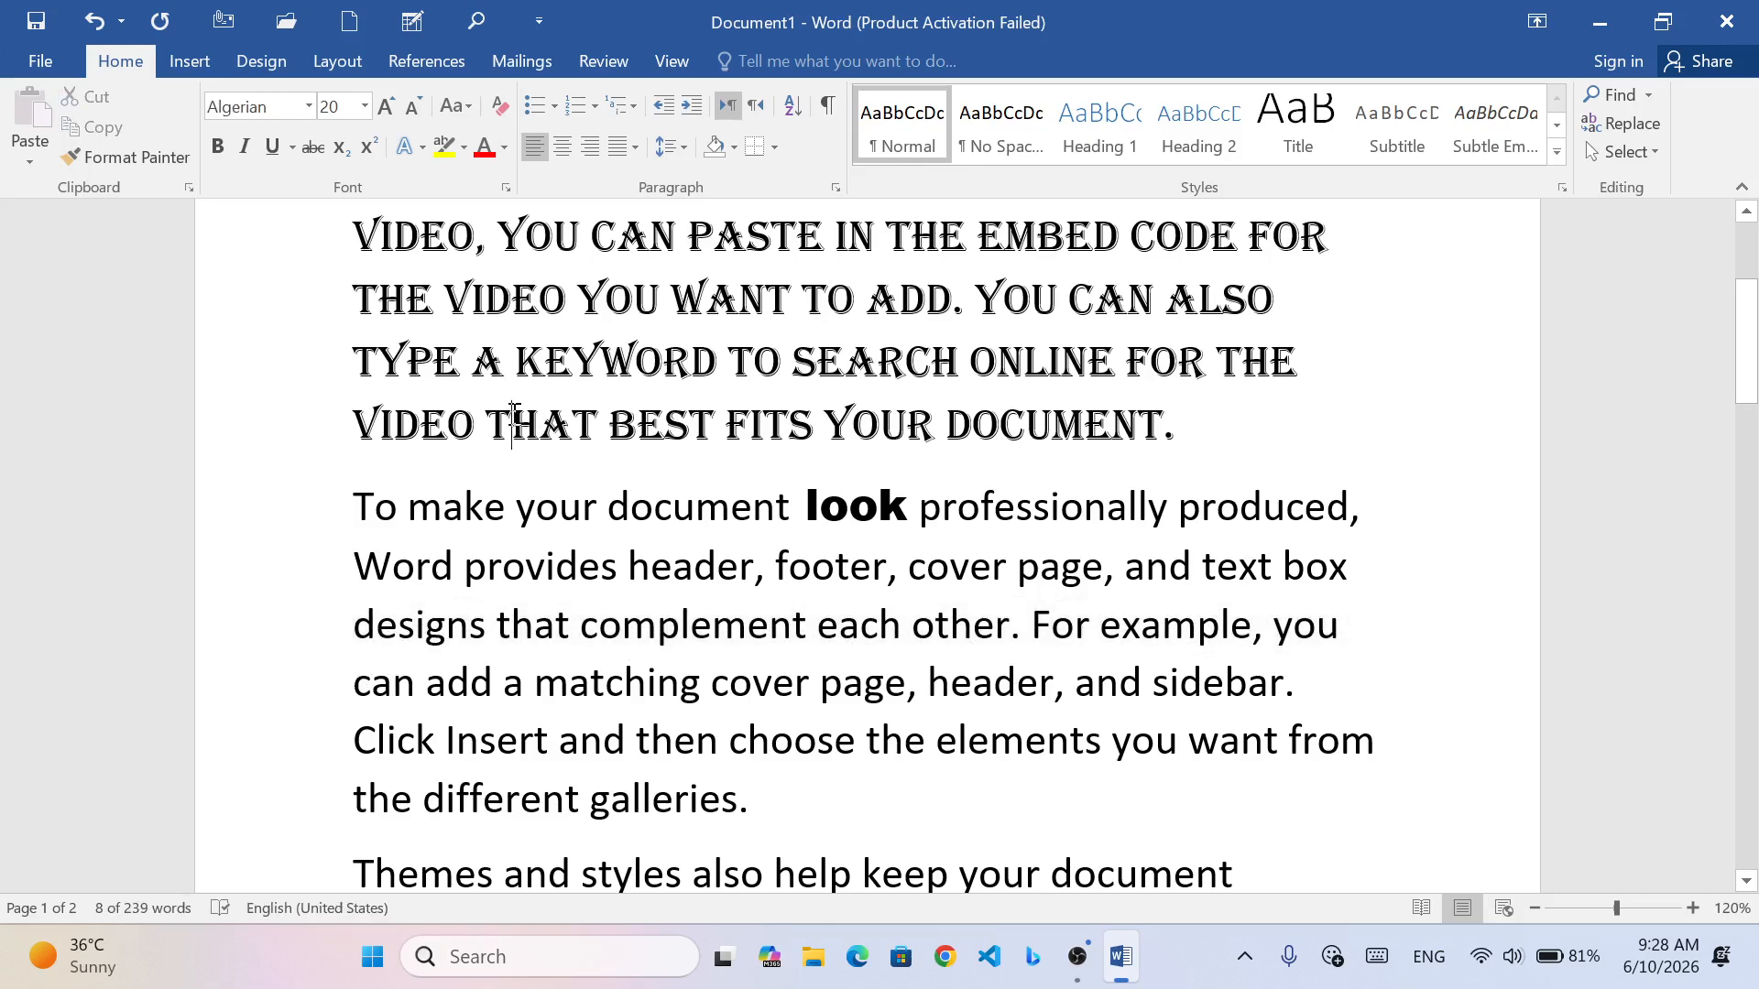
left_click(335, 110)
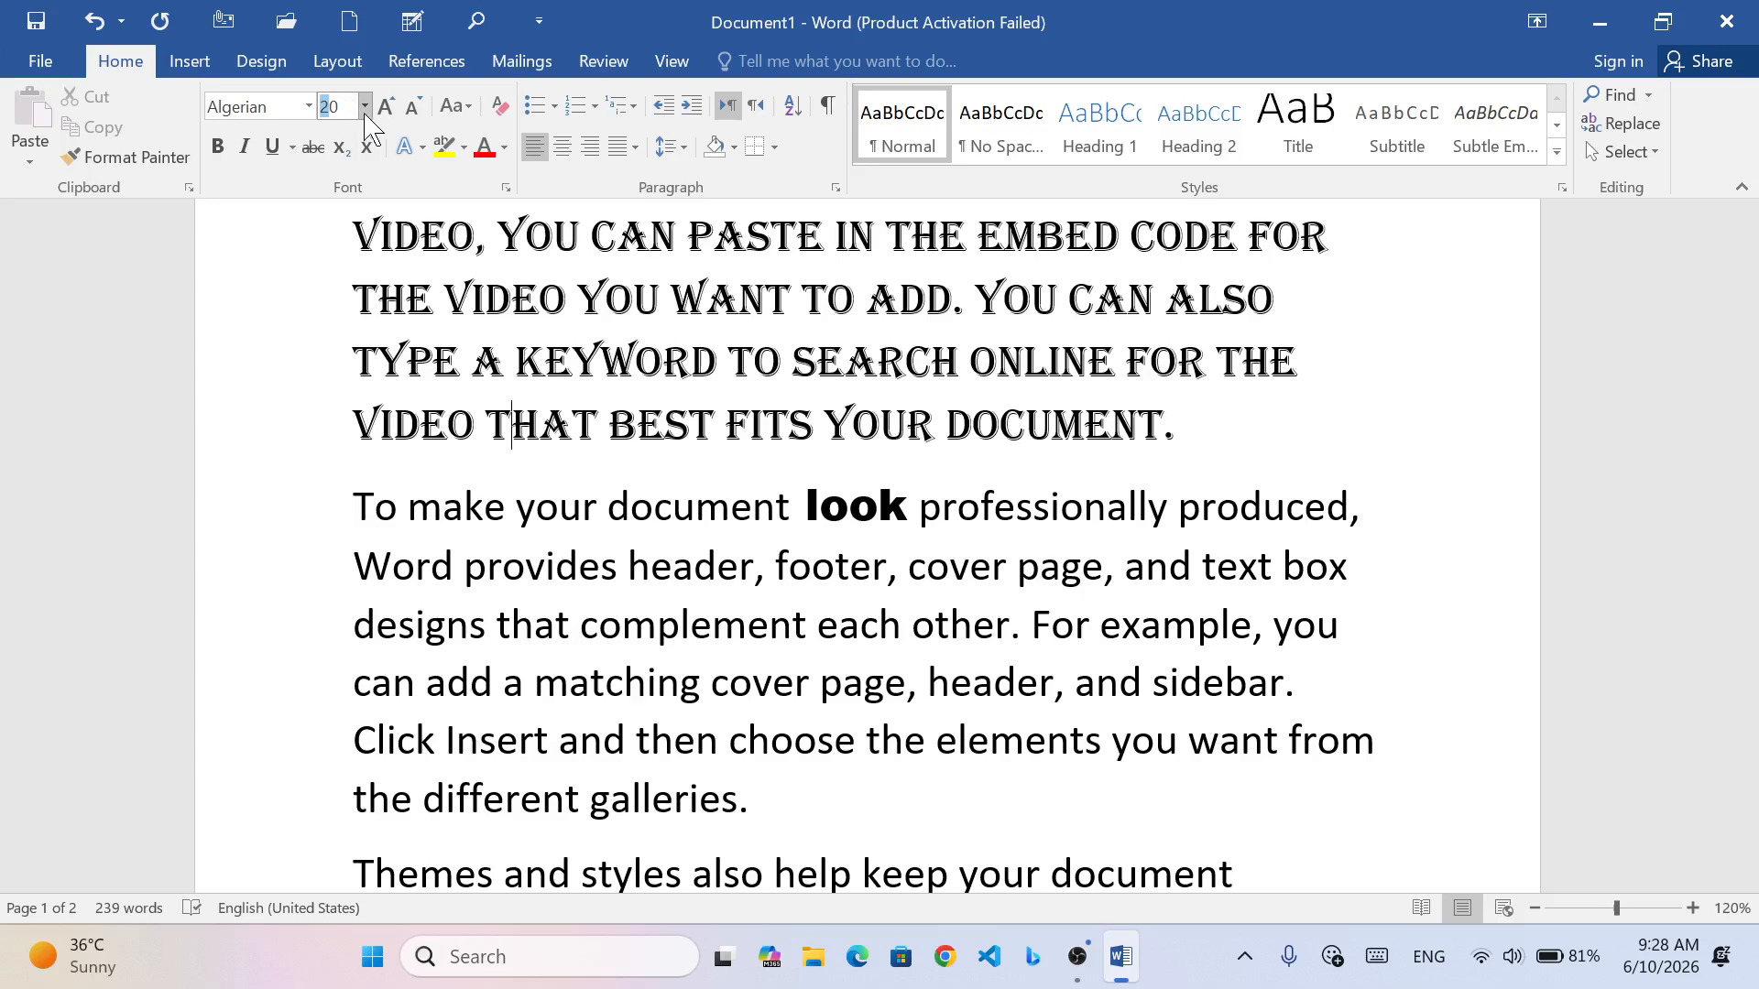
left_click(610, 502)
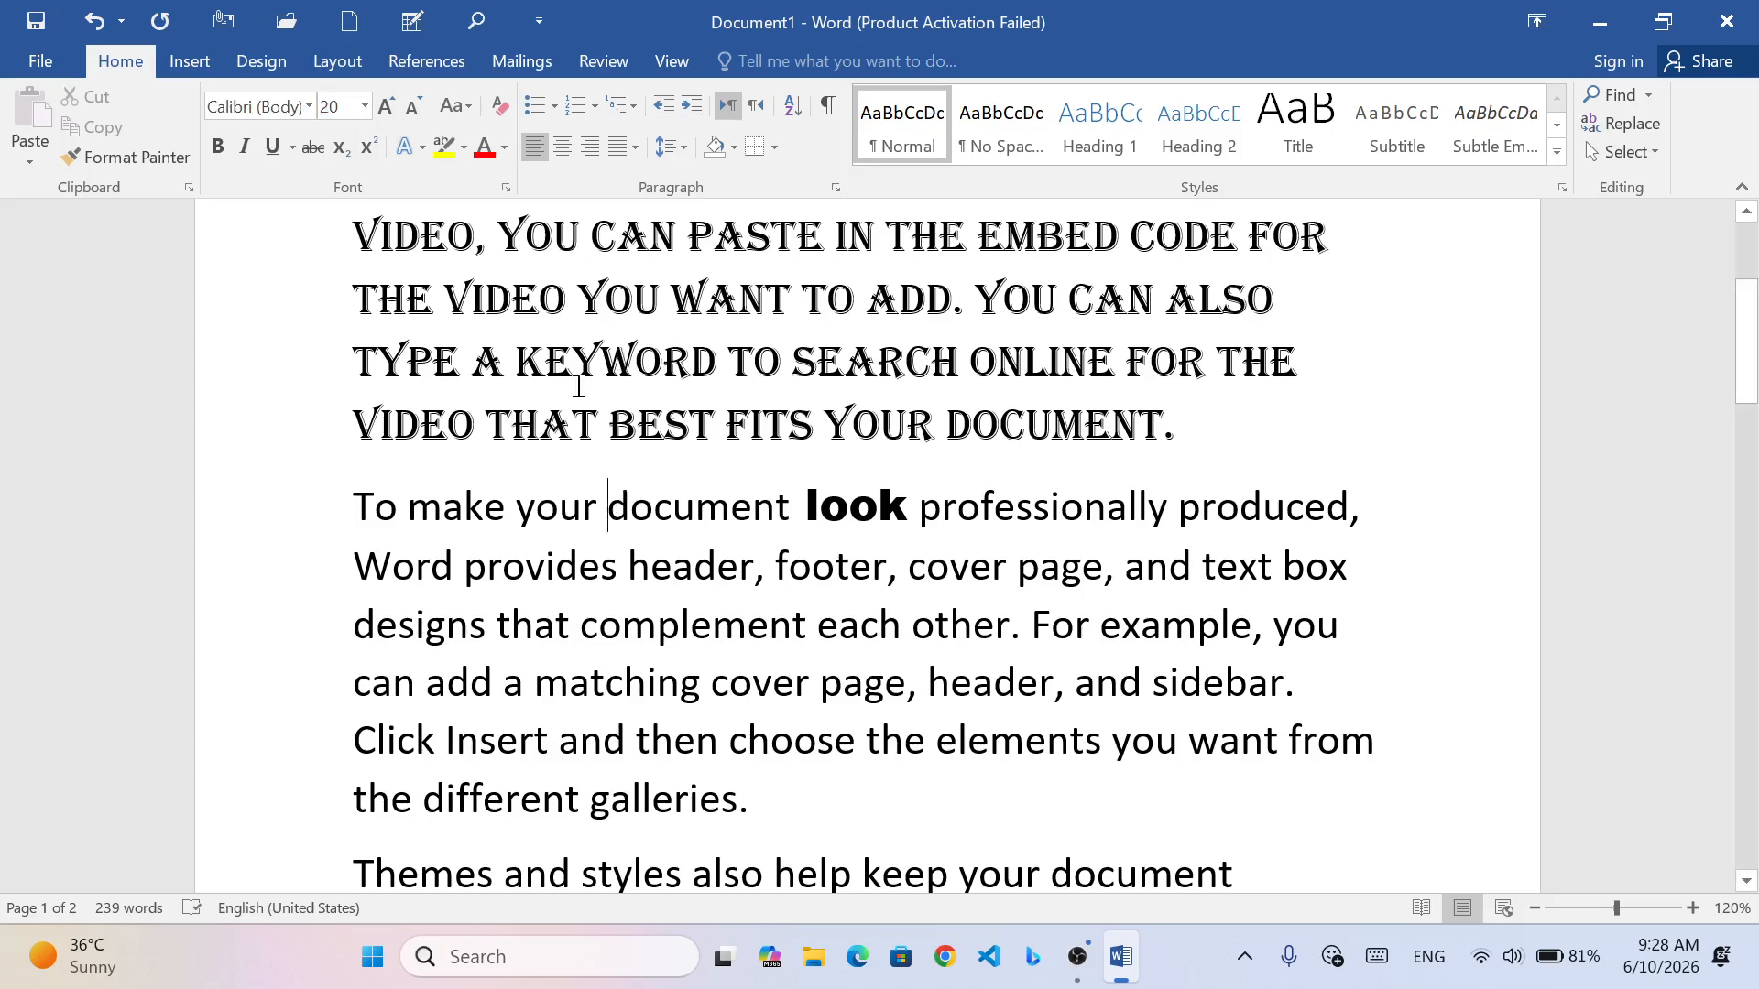
- Select the first two lines of the first paragraph and enlarge their font size in increments up to 72
scroll(684, 481, "up", 3)
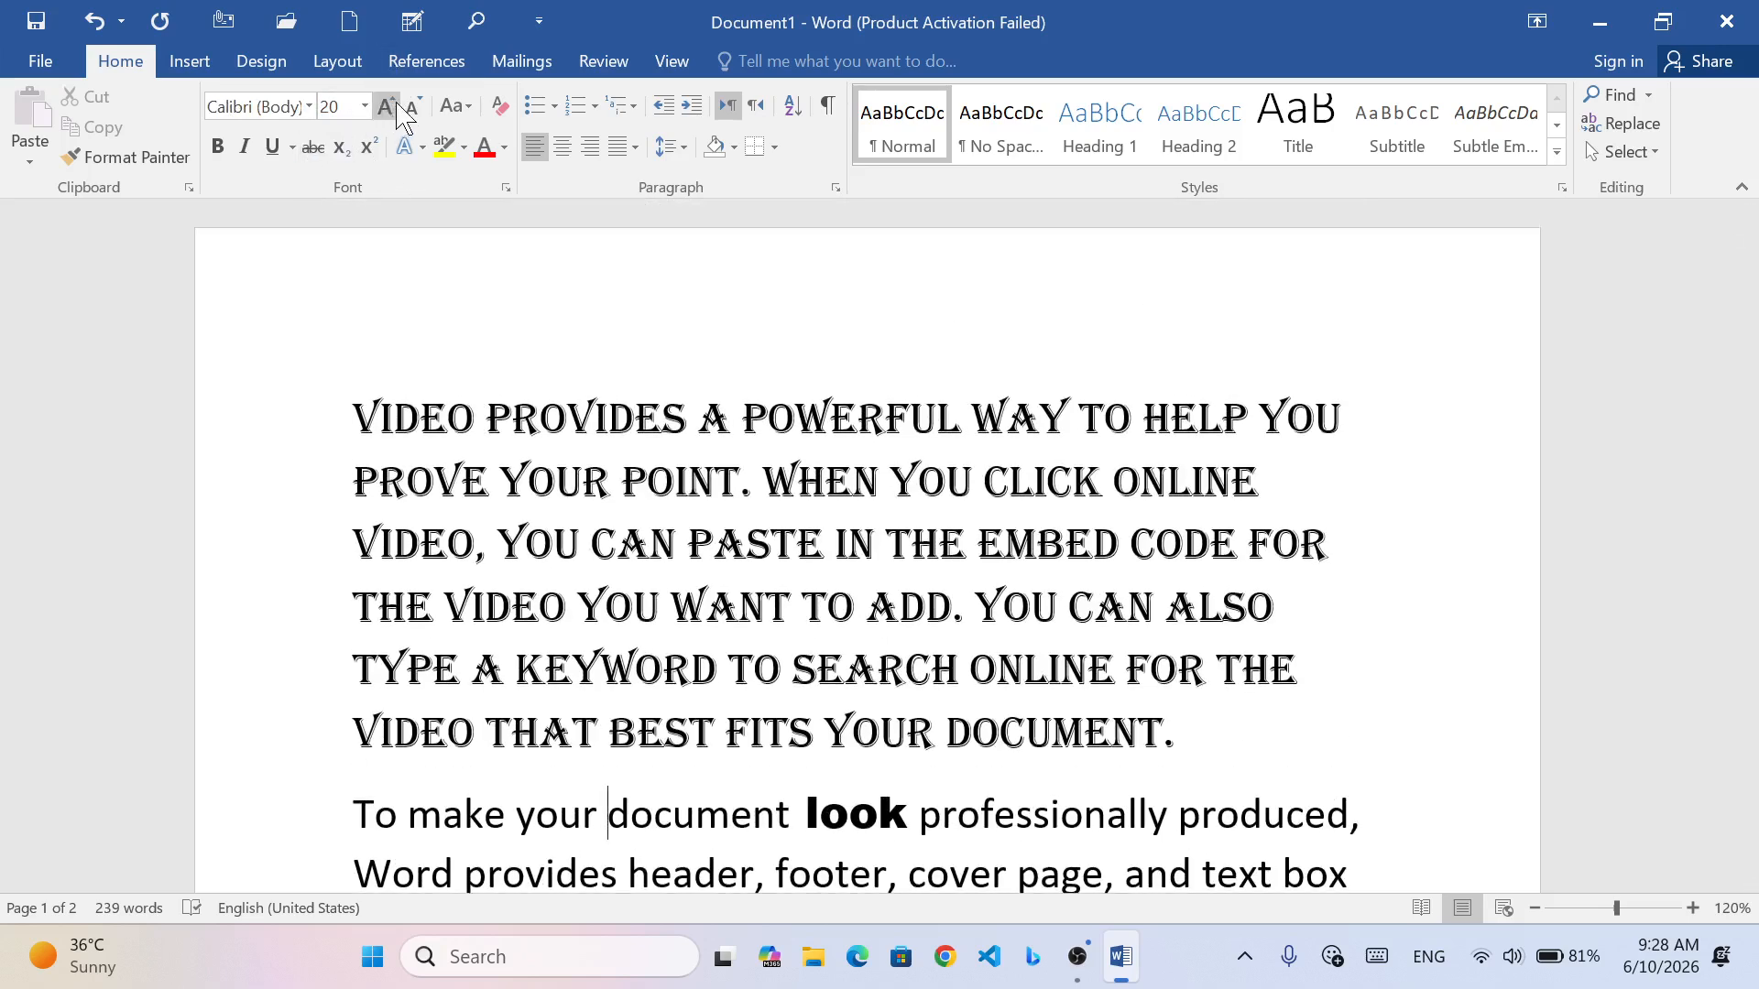
left_click_drag(357, 440, 1448, 509)
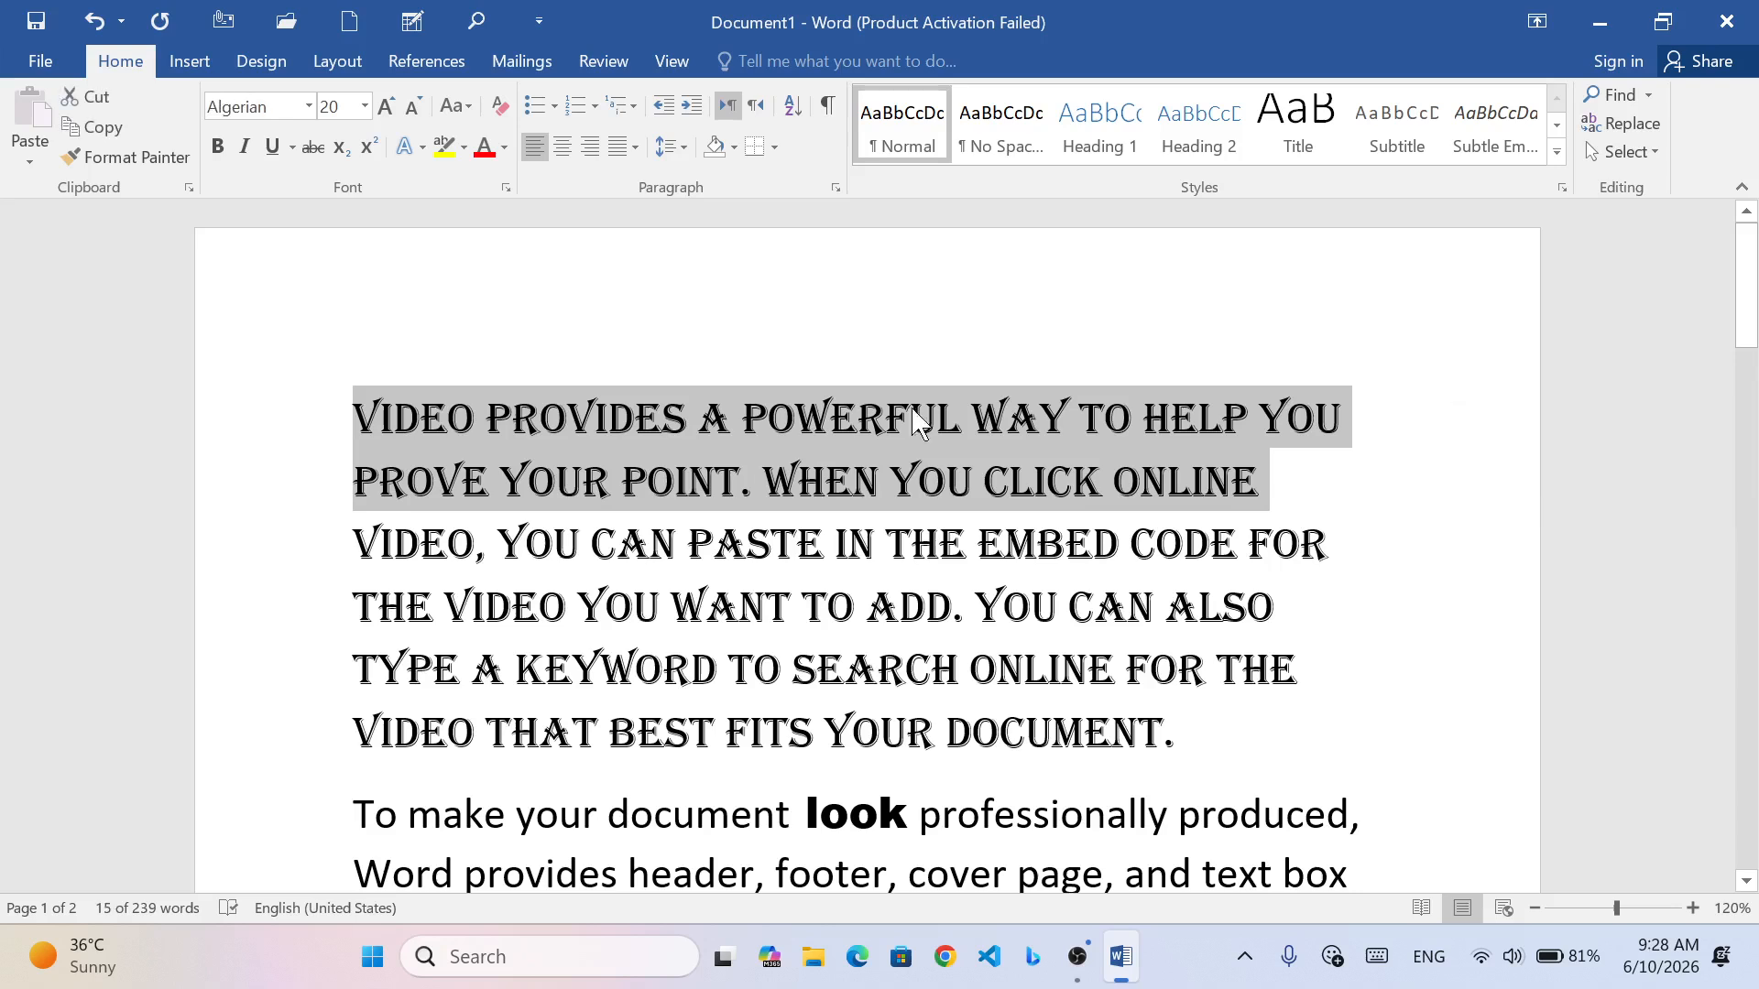
left_click(389, 111)
left_click(388, 112)
left_click(388, 112)
left_click(388, 112)
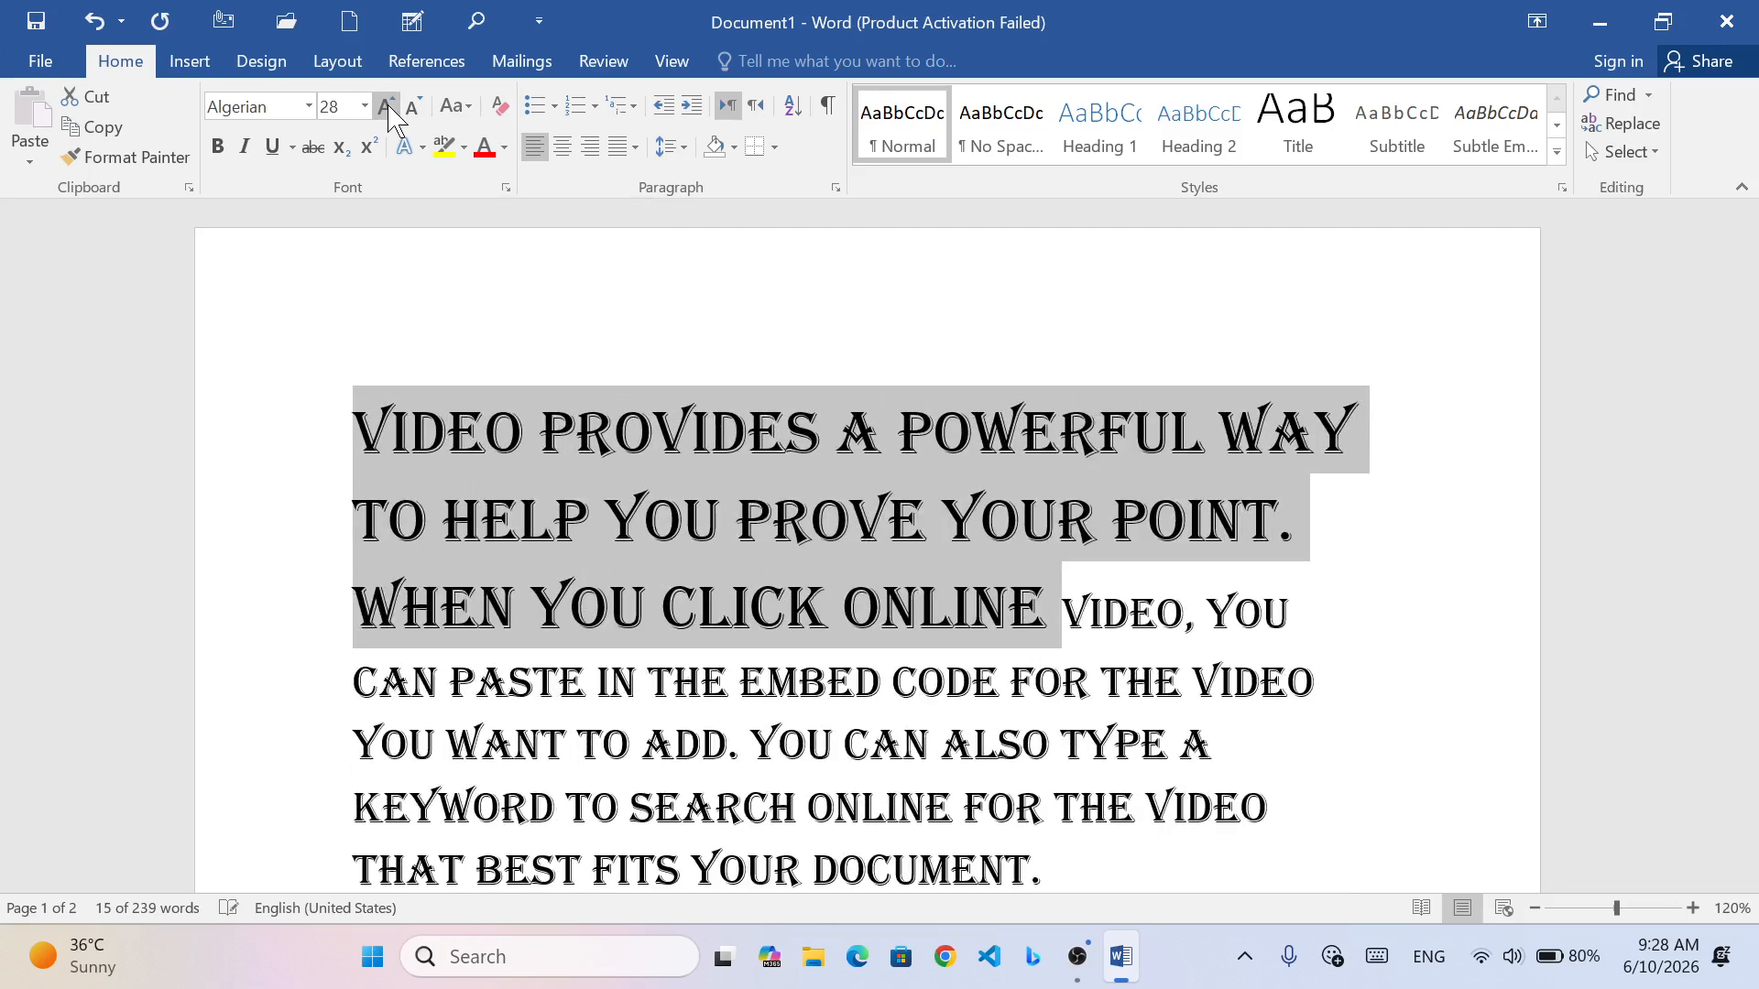
left_click(388, 111)
scroll(731, 613, "down", 1)
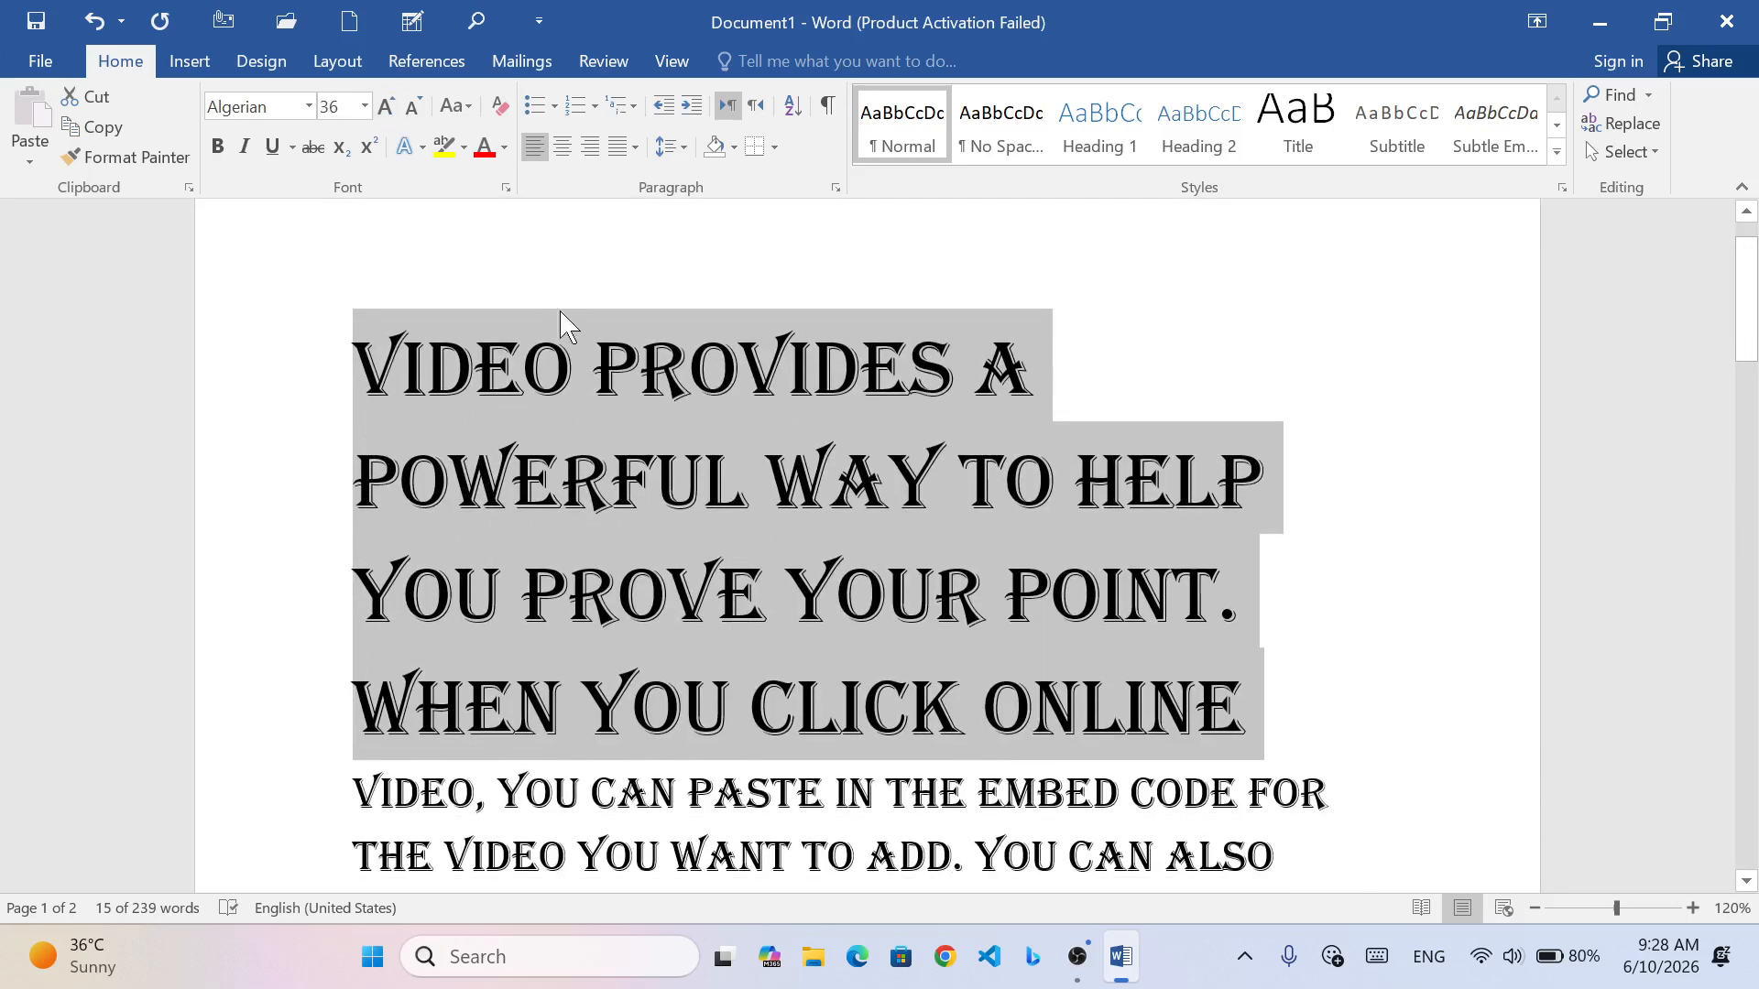
left_click(387, 107)
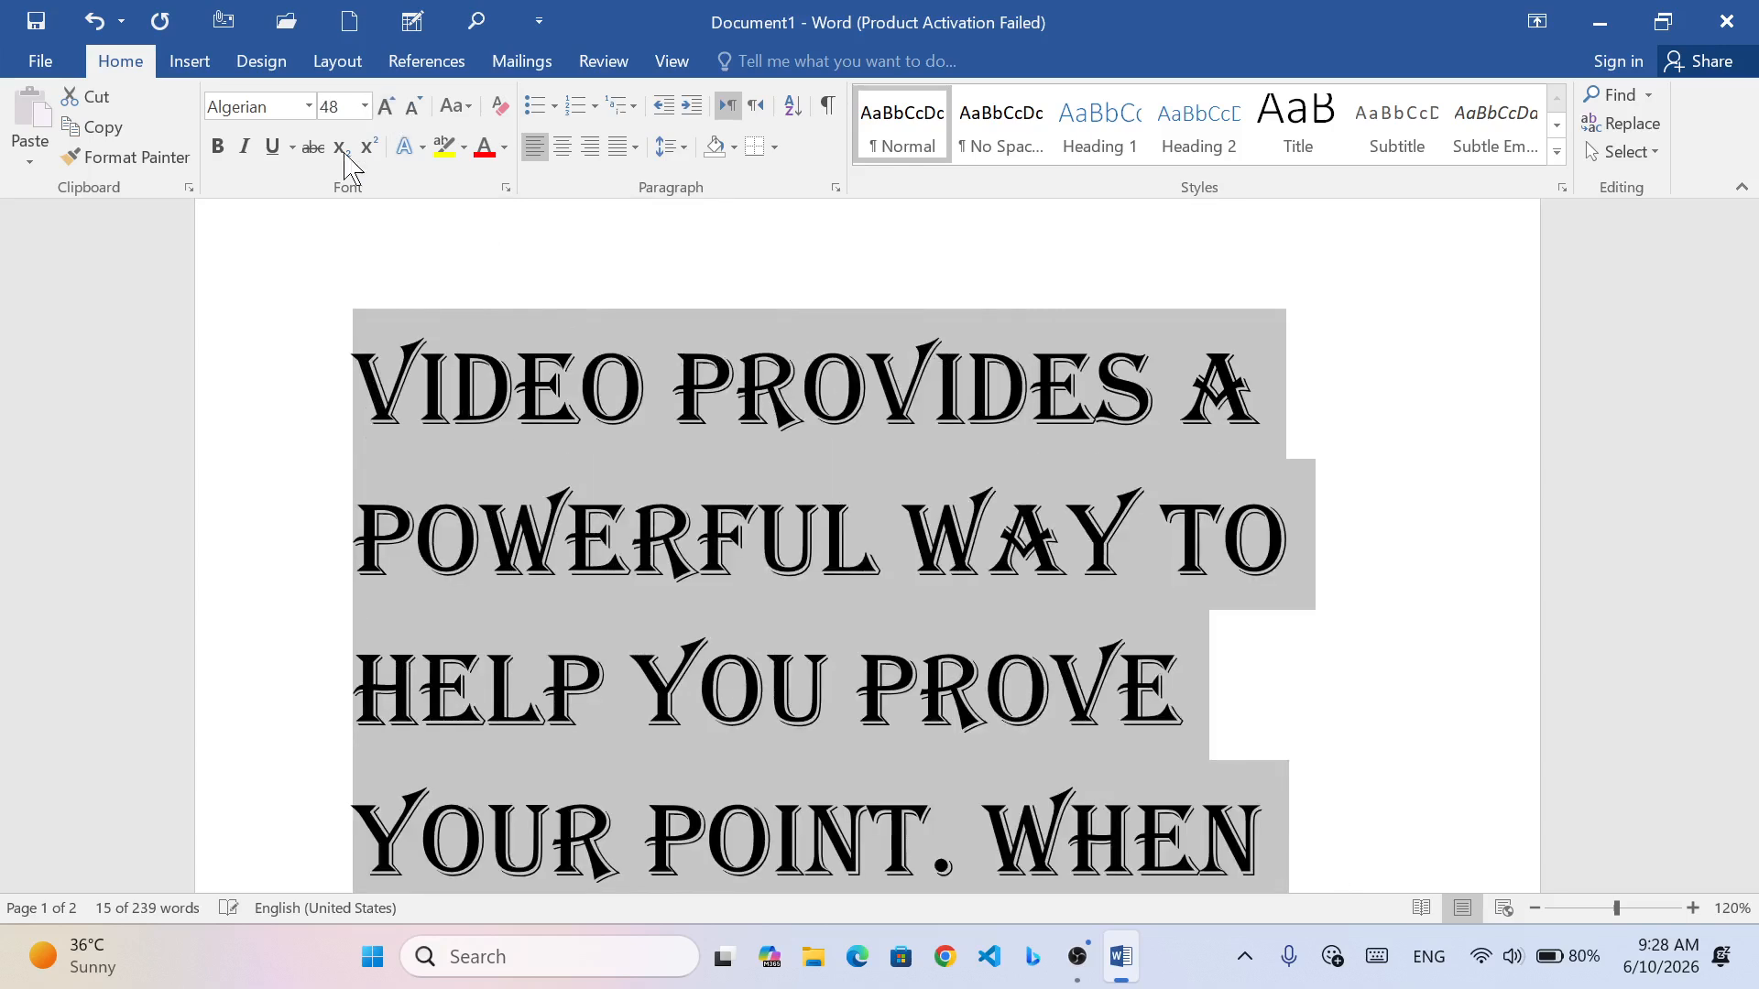
left_click(388, 107)
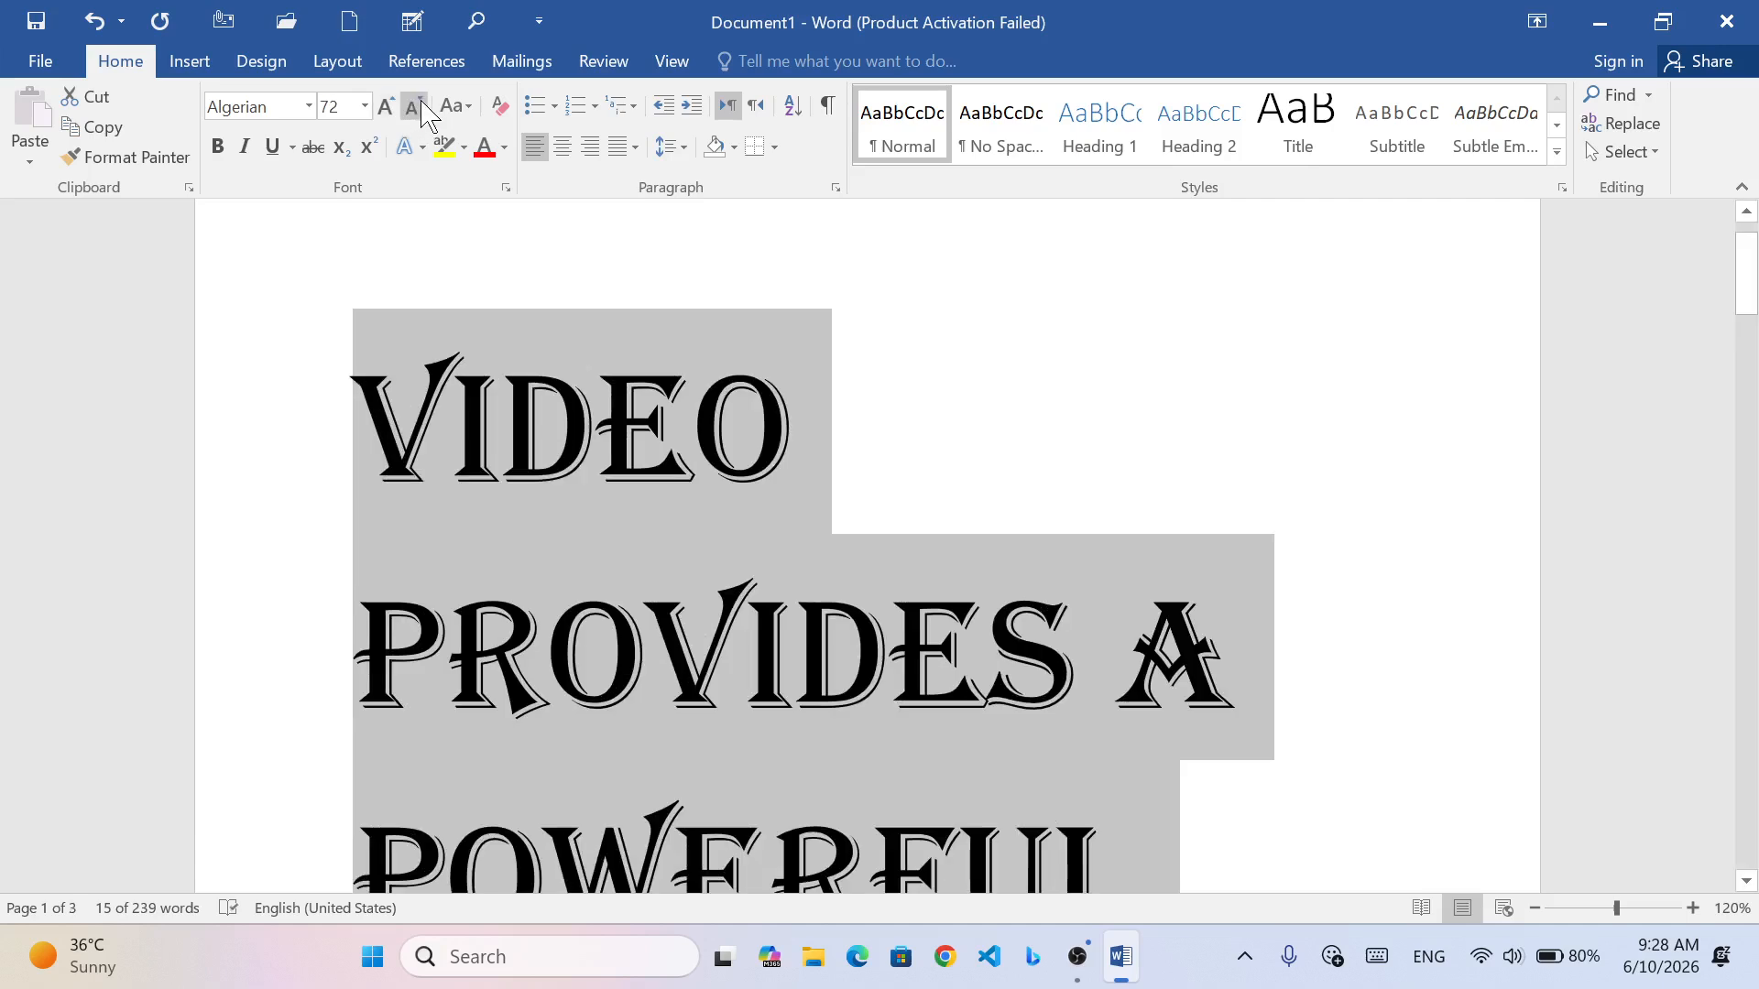
- Shrink the selected opening text of the first paragraph in increments down to font size 10 and deselect it
left_click(424, 101)
left_click(424, 101)
left_click(424, 101)
left_click(424, 101)
left_click(424, 100)
left_click(424, 100)
left_click(424, 101)
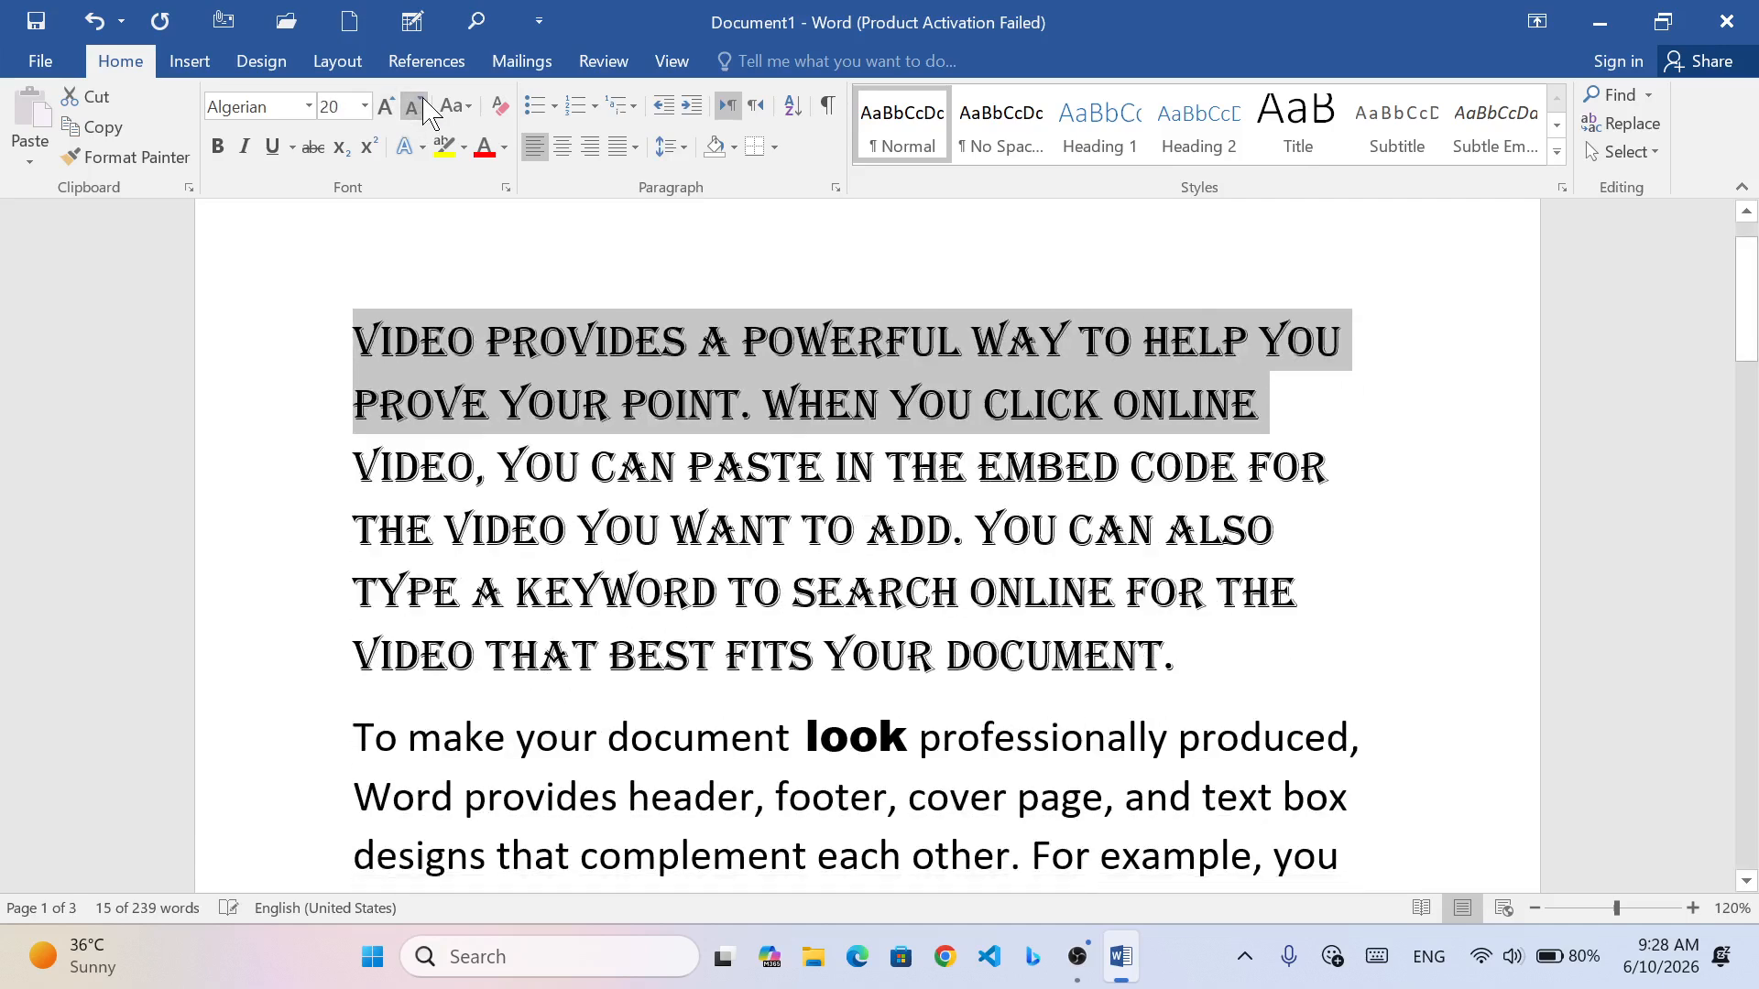
left_click(425, 100)
left_click(424, 103)
left_click(424, 102)
left_click(424, 103)
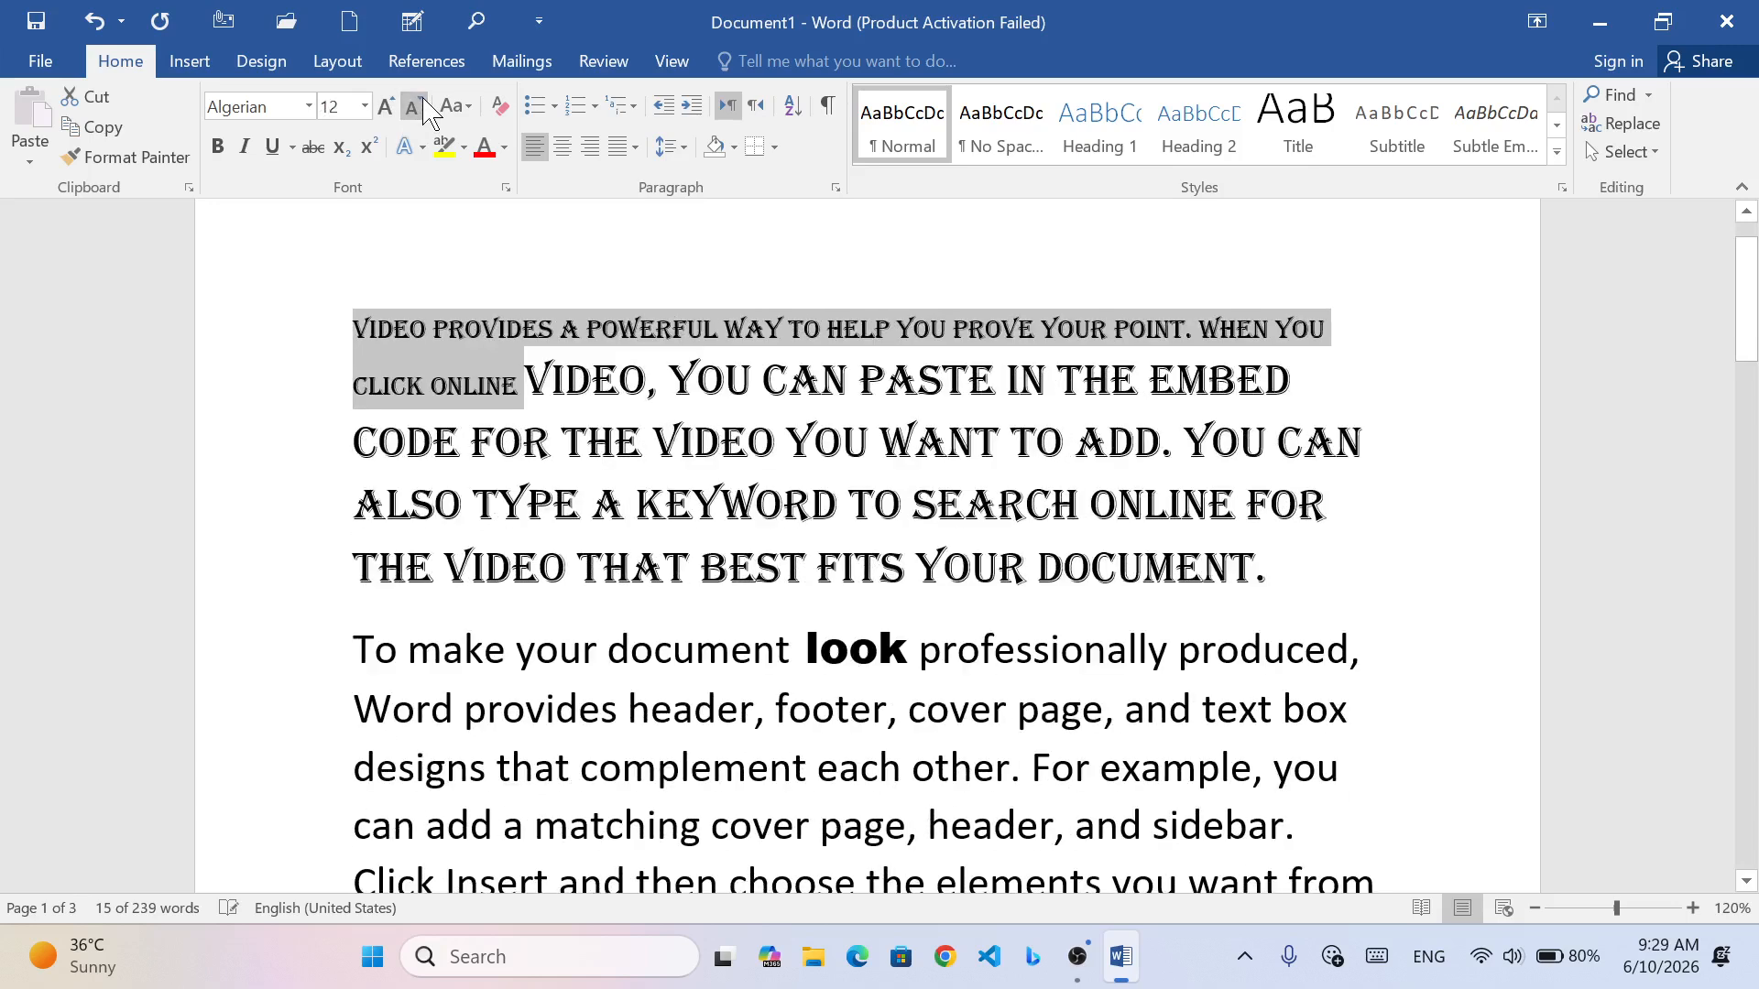
left_click(424, 102)
left_click(424, 108)
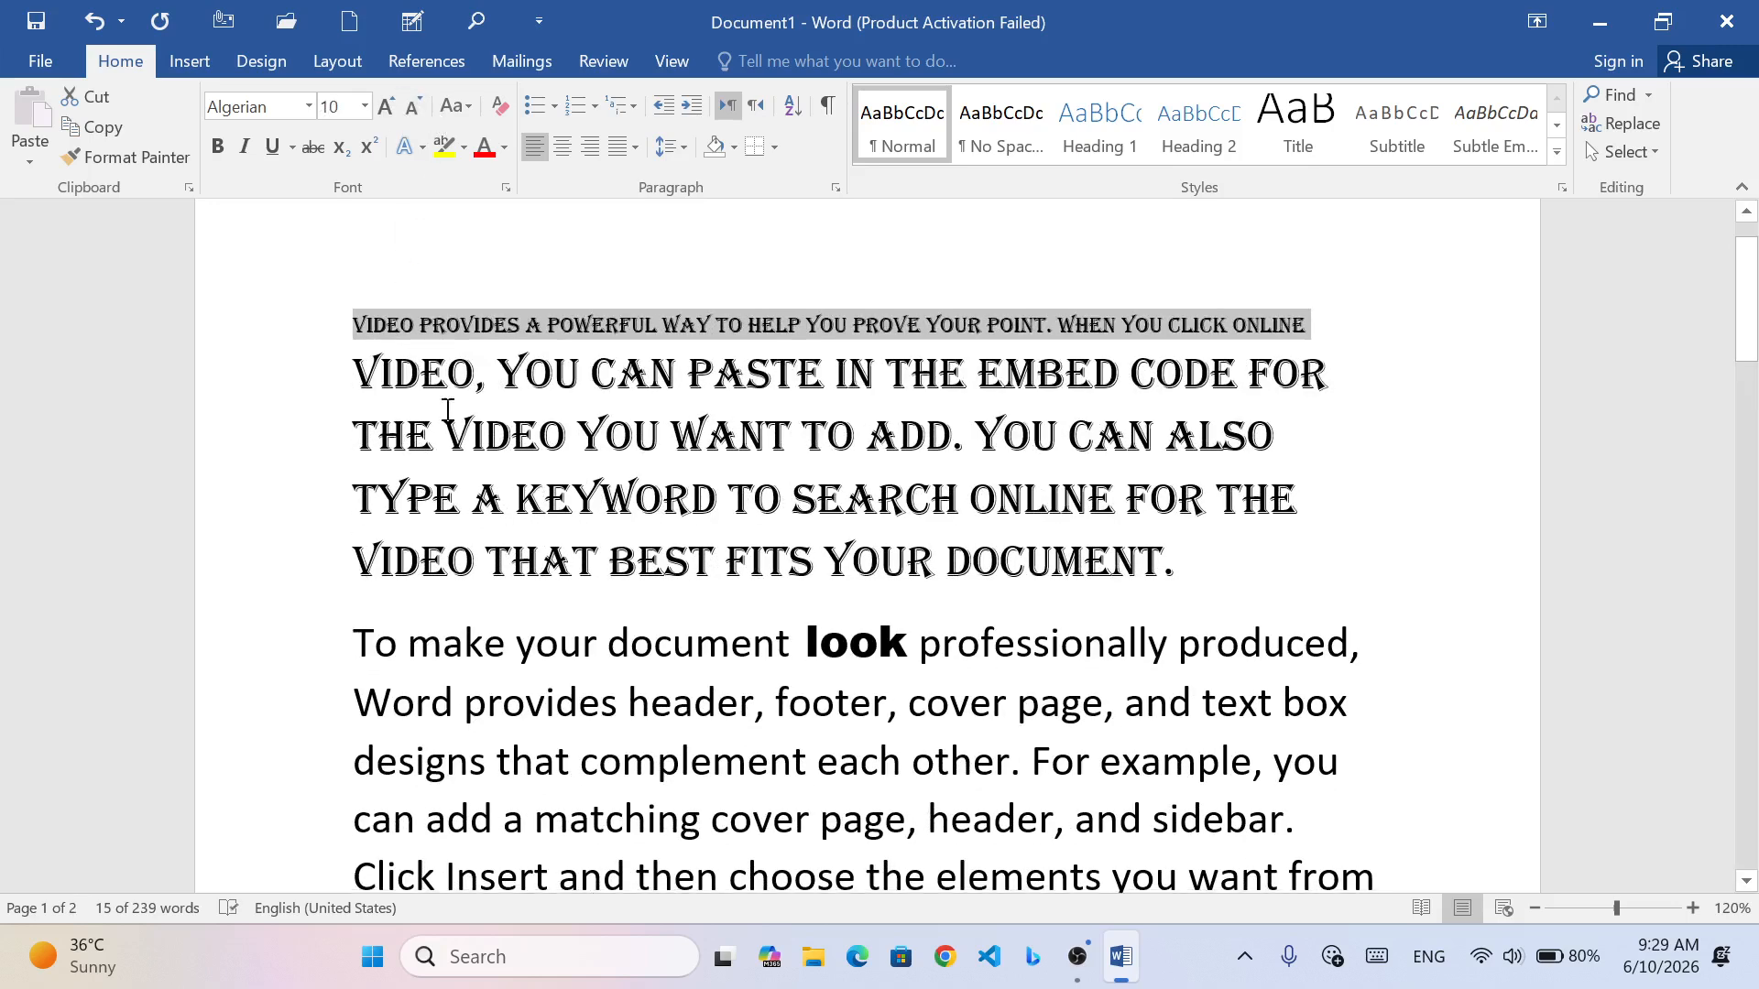
left_click(691, 478)
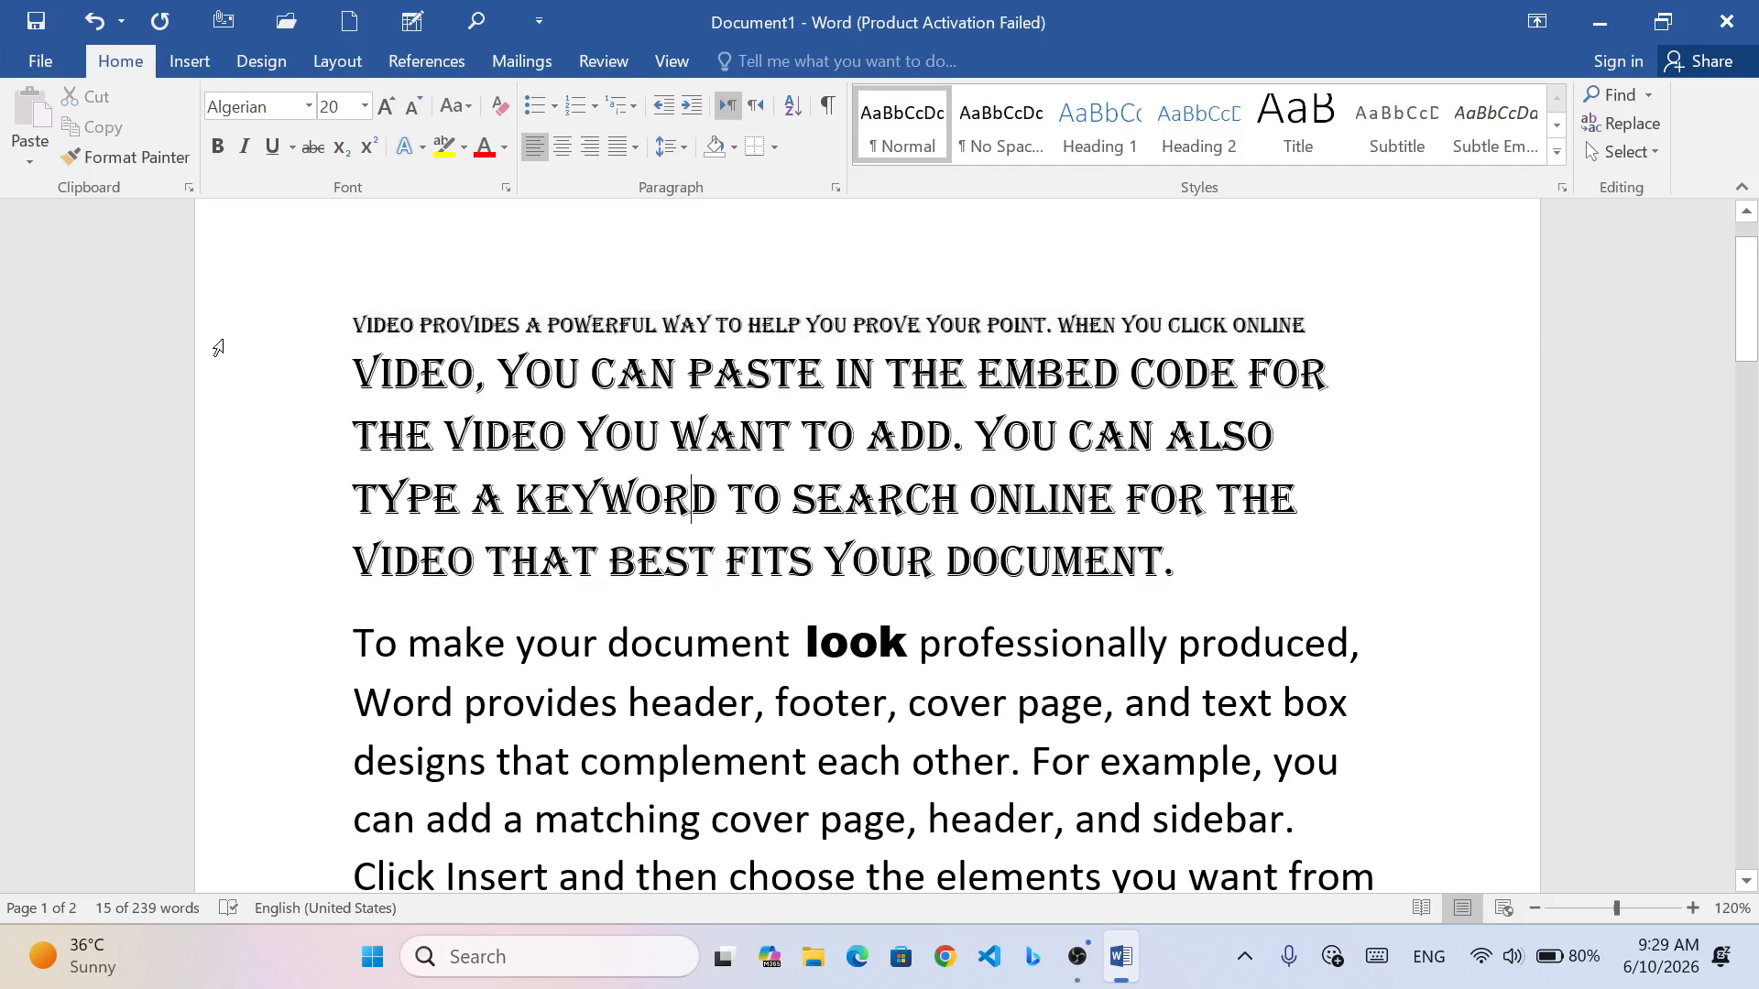
- Select the remaining lines of the first paragraph, shrink them in increments to font size 12, and clear the selection
left_click_drag(276, 357, 1197, 558)
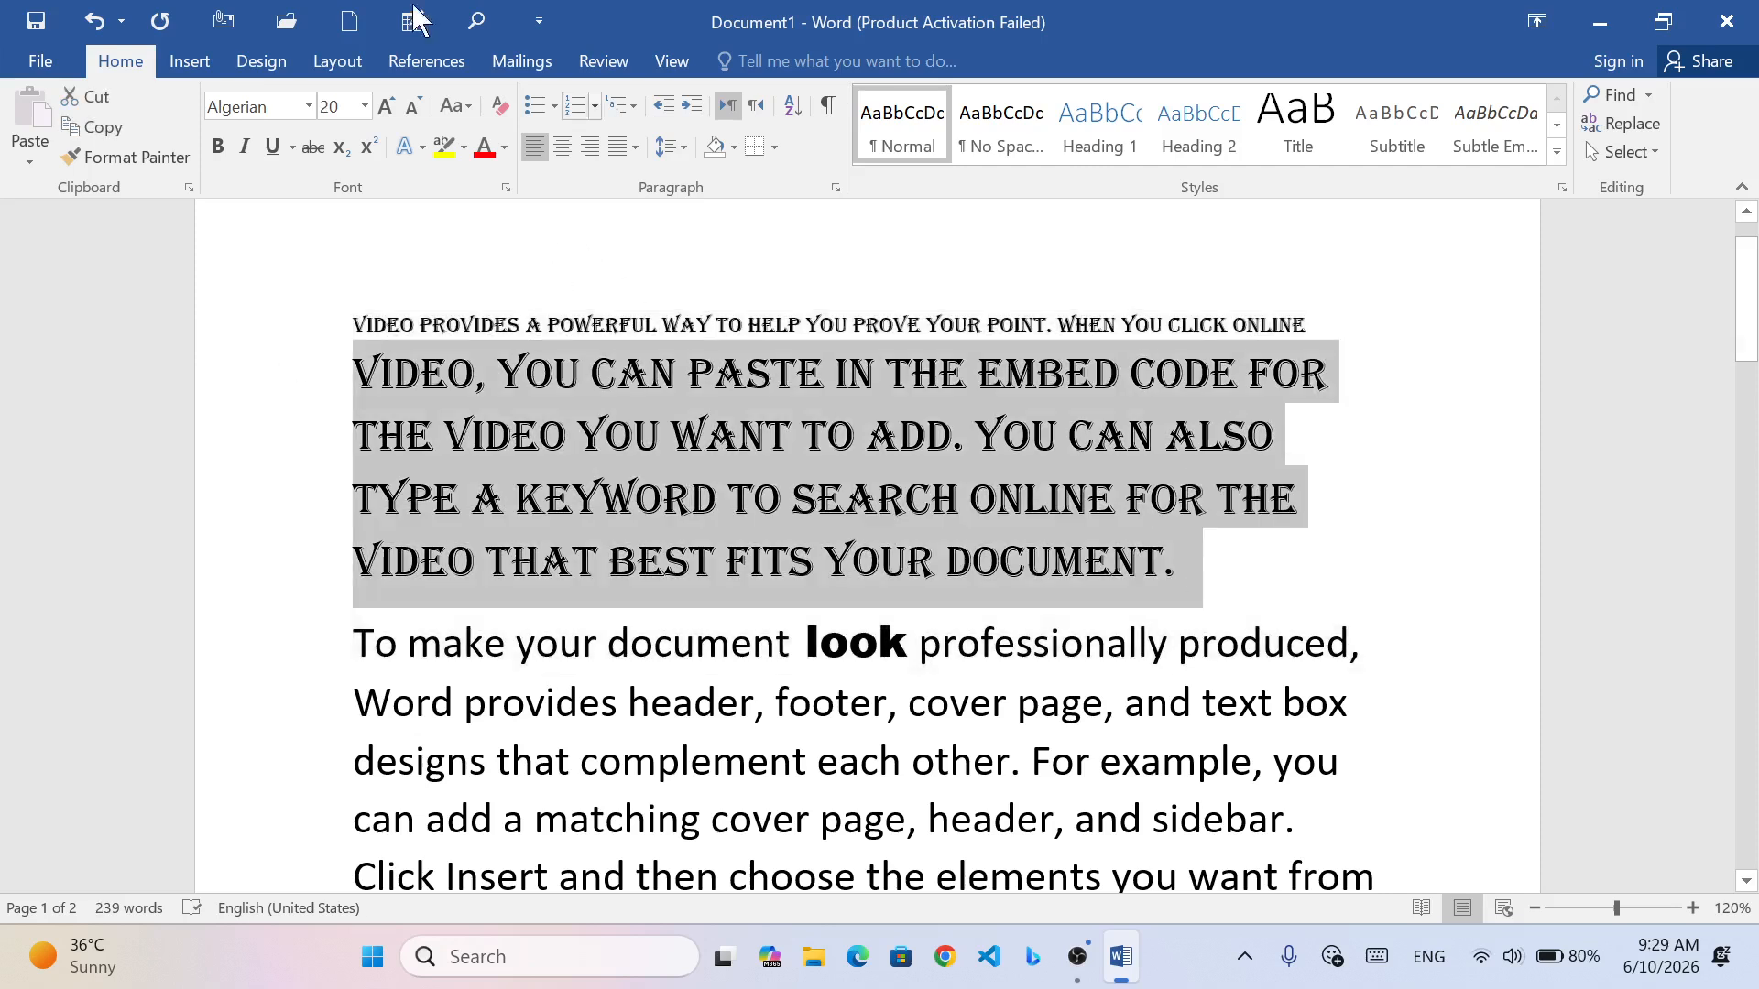
left_click(416, 108)
left_click(417, 108)
left_click(417, 108)
left_click(417, 108)
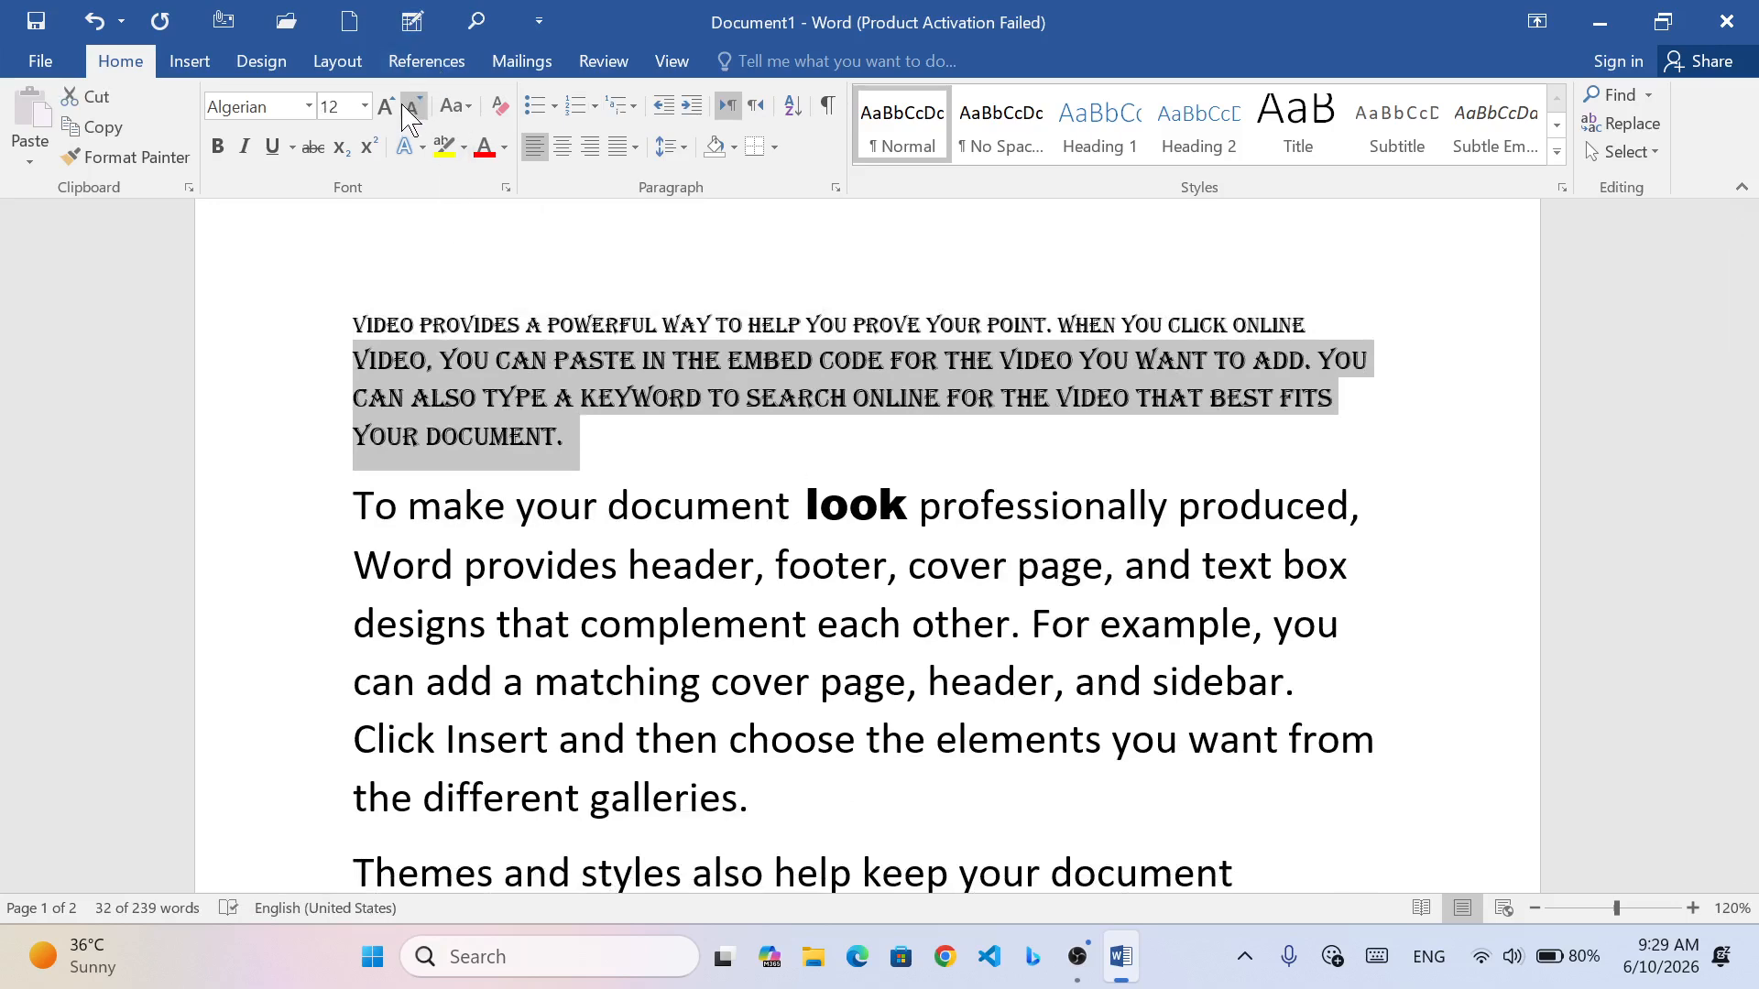
left_click(668, 424)
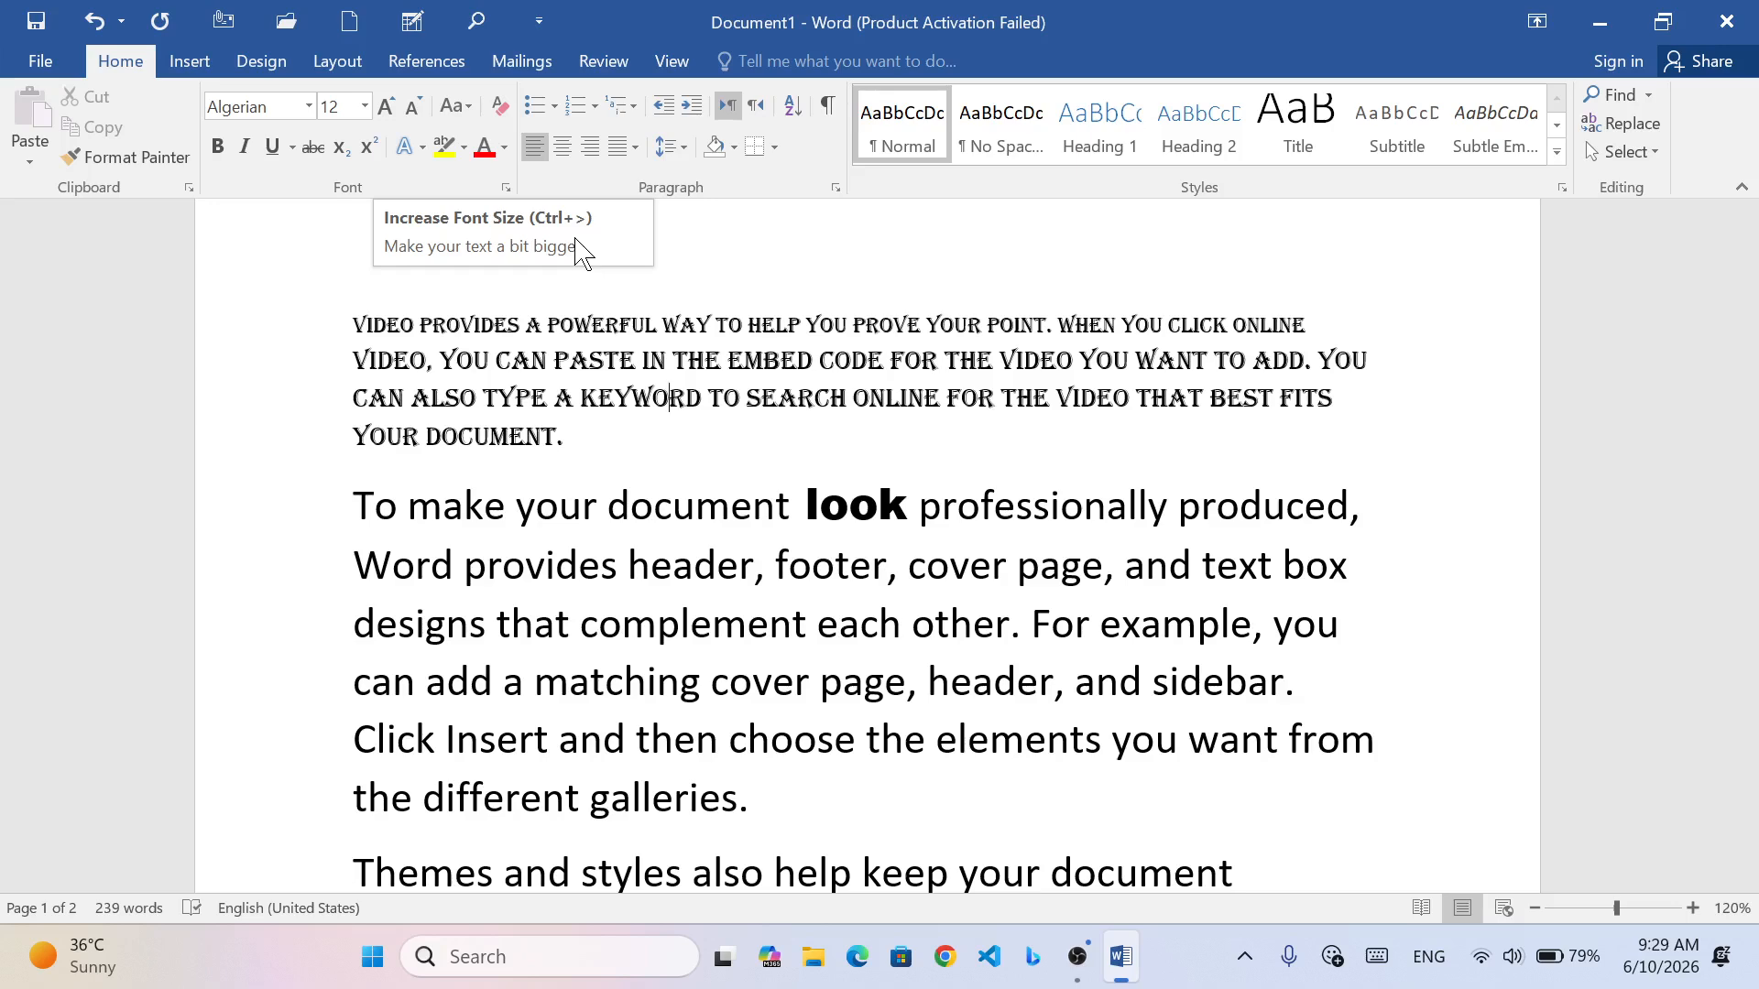
- Minimize the document window, search Windows for "osk" to open the On-Screen Keyboard, and move the keyboard higher on the desktop
left_click(1618, 26)
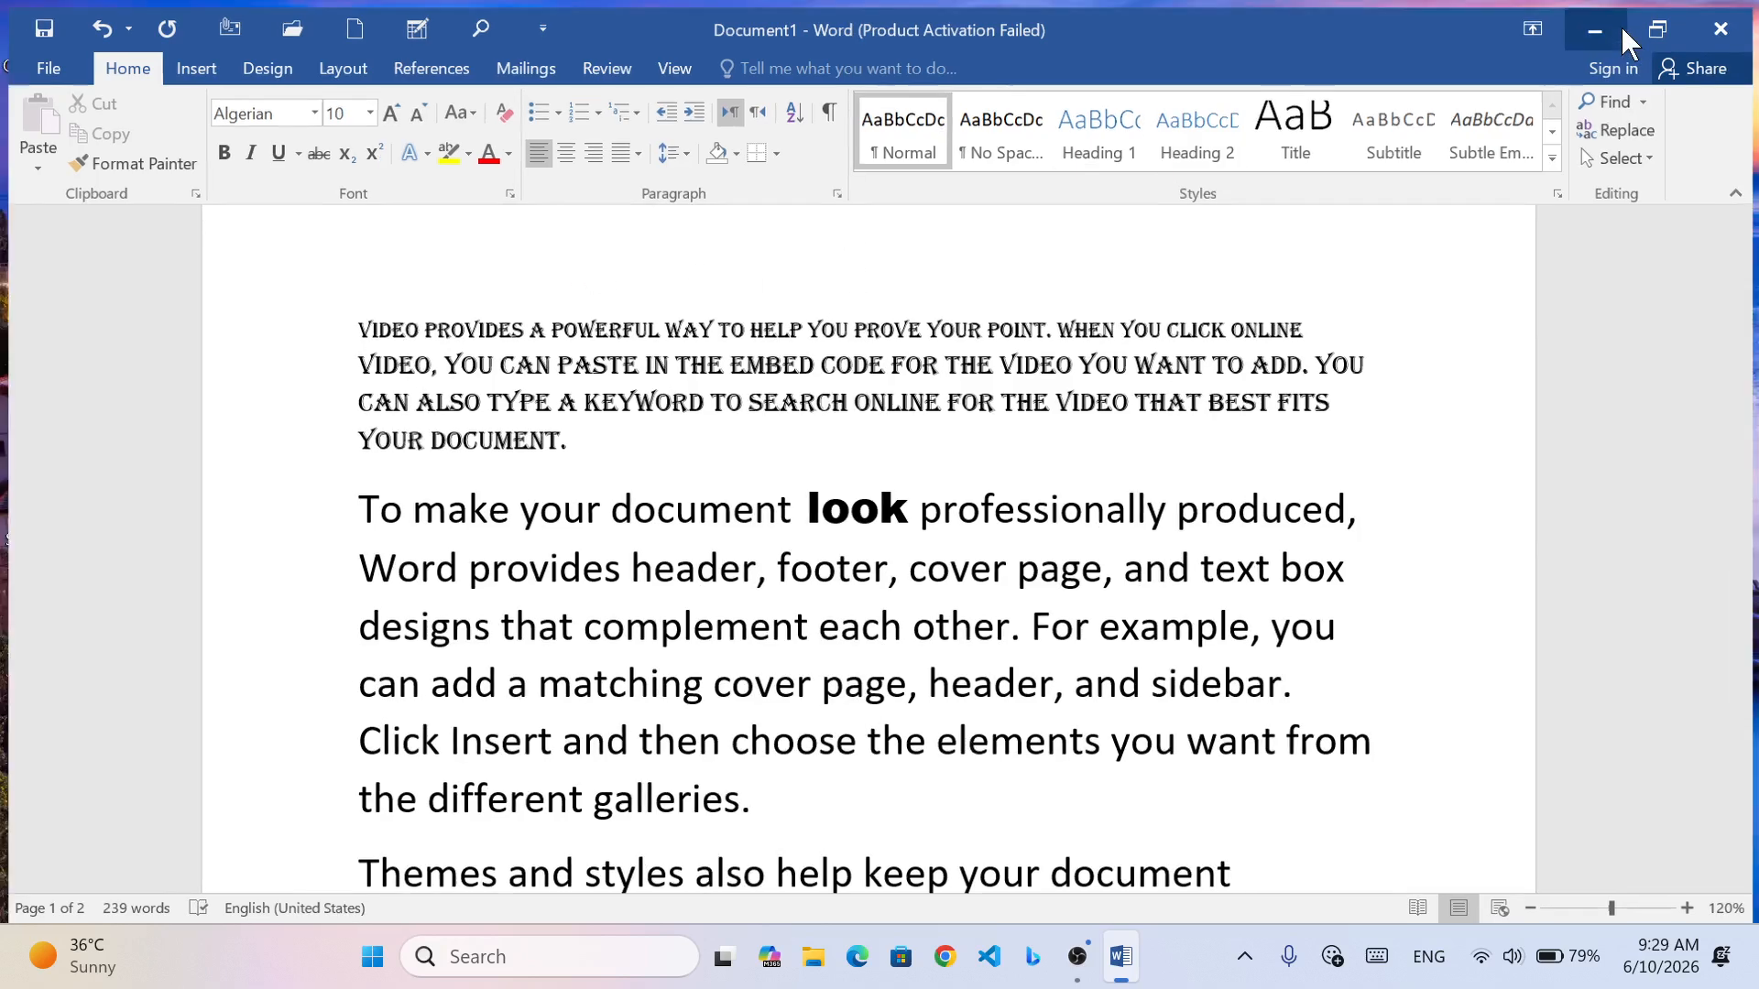
key("super")
type("osk")
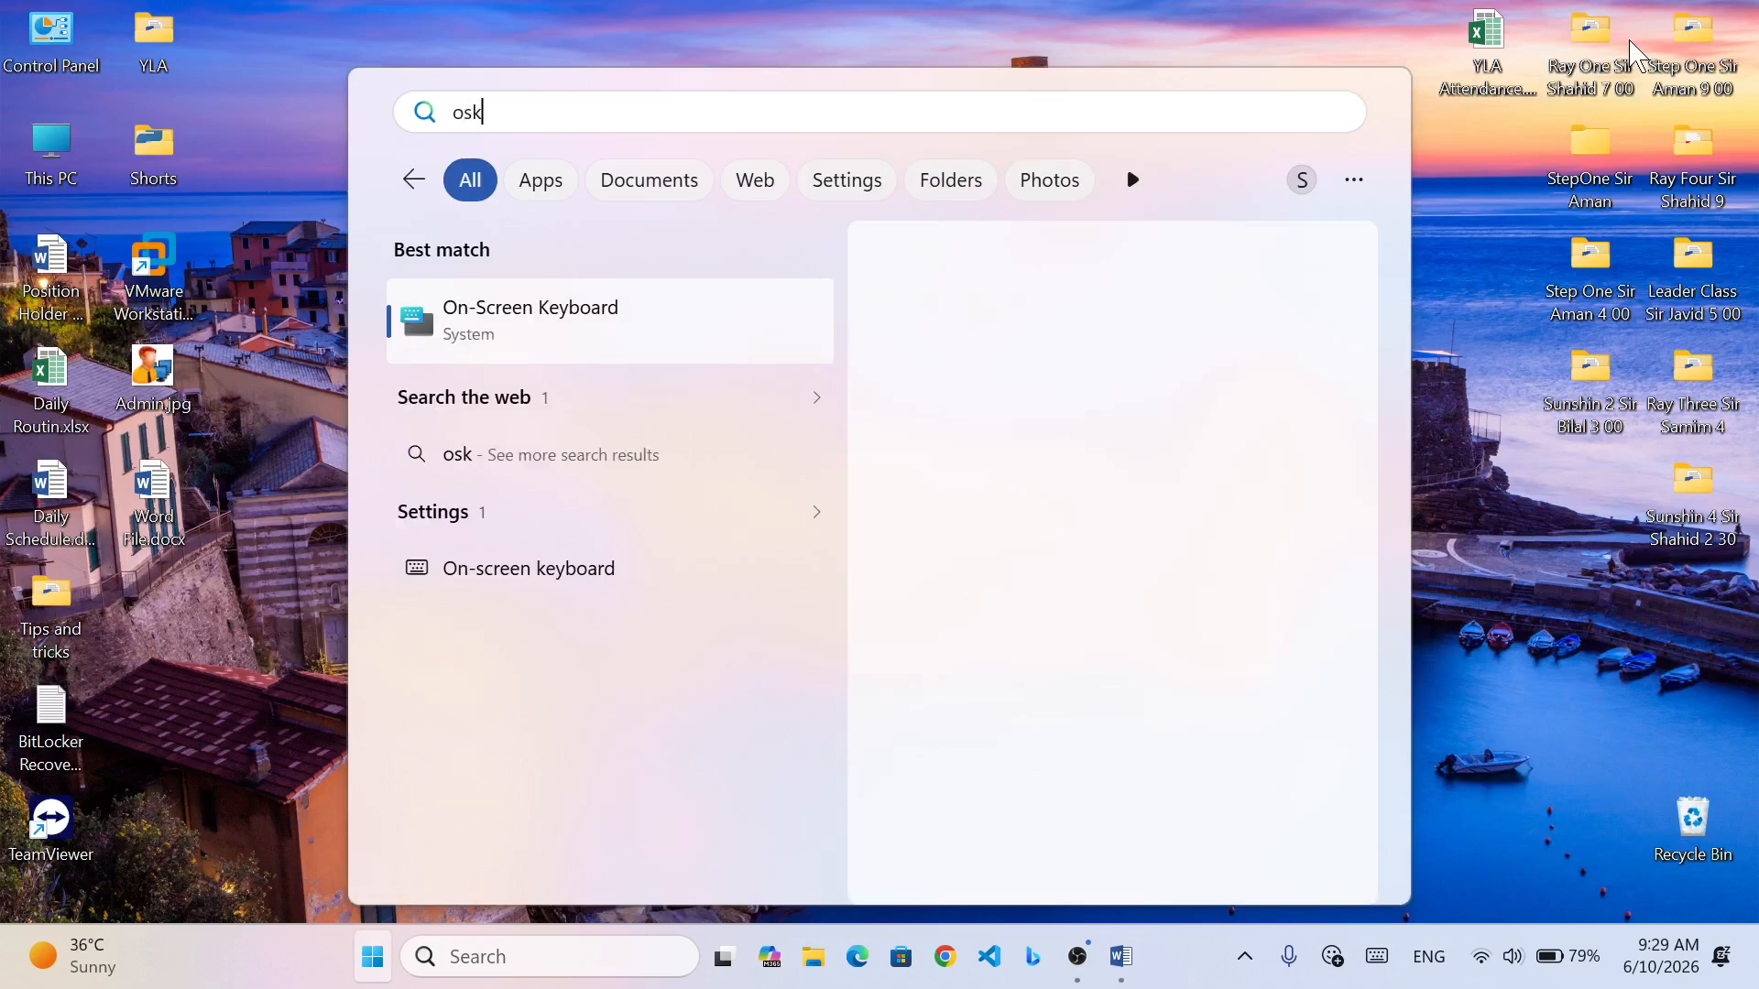
key("Return")
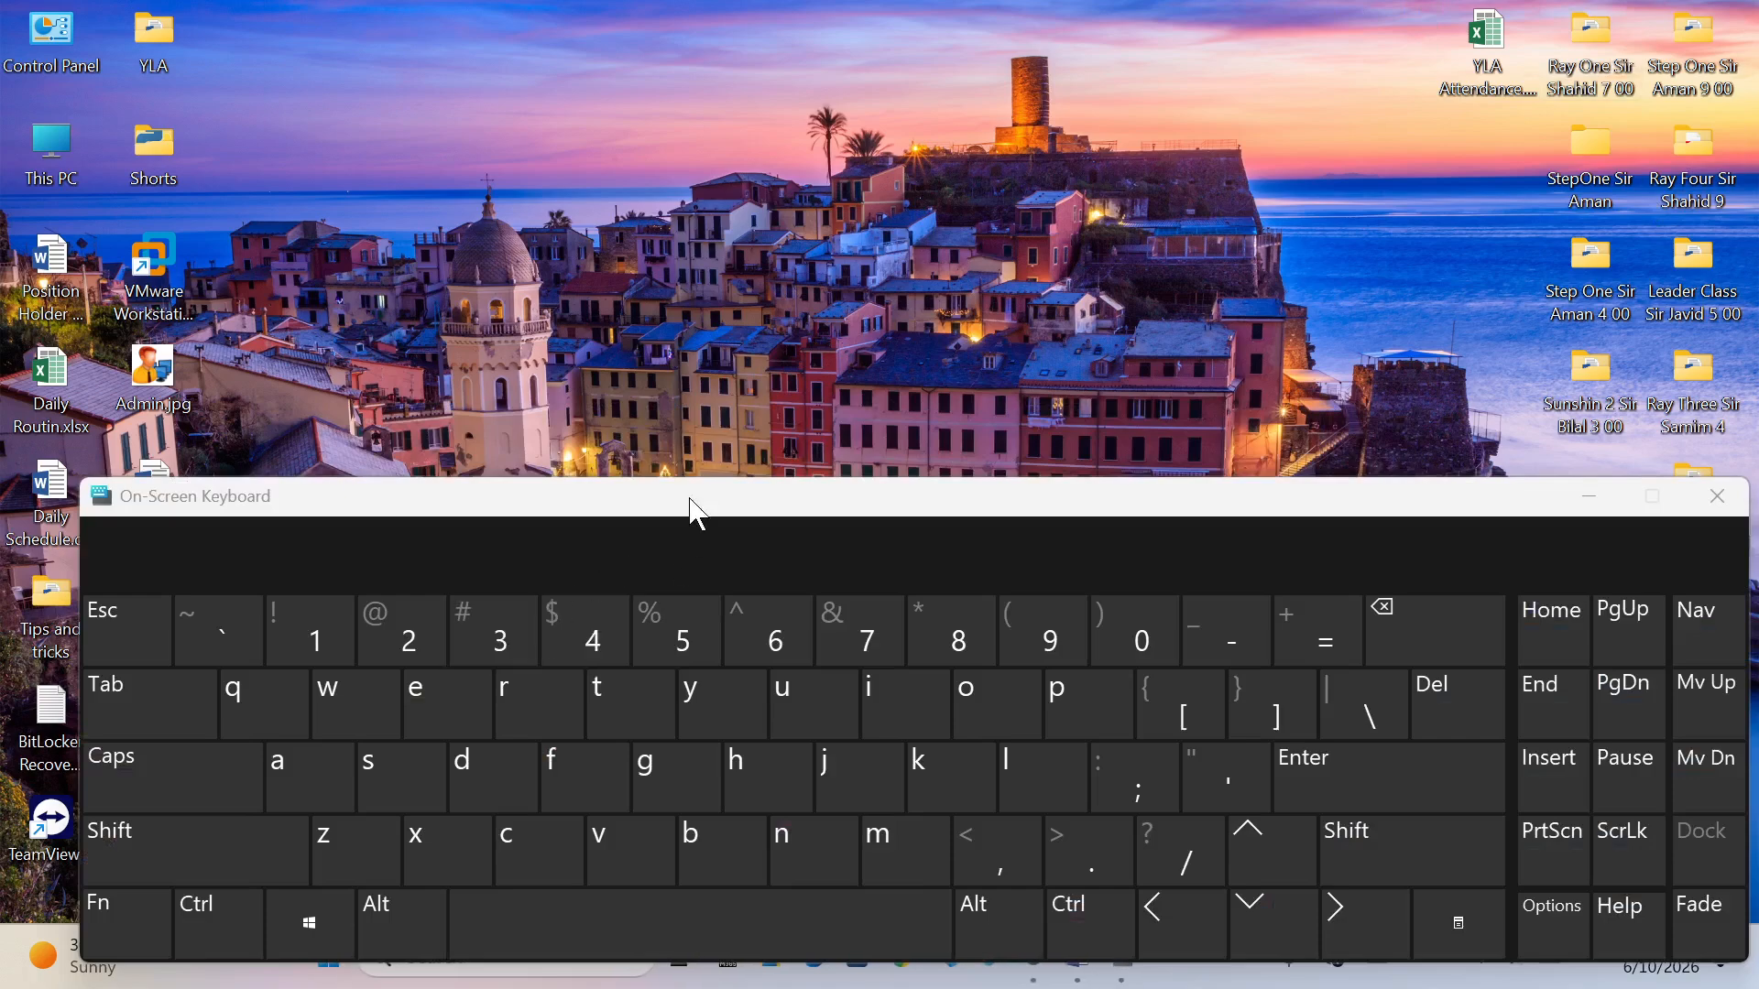
left_click_drag(696, 513, 692, 355)
- Demonstrate the Ctrl and Shift part of the font size shortcut on the On-Screen Keyboard, then minimize the keyboard
left_click(237, 772)
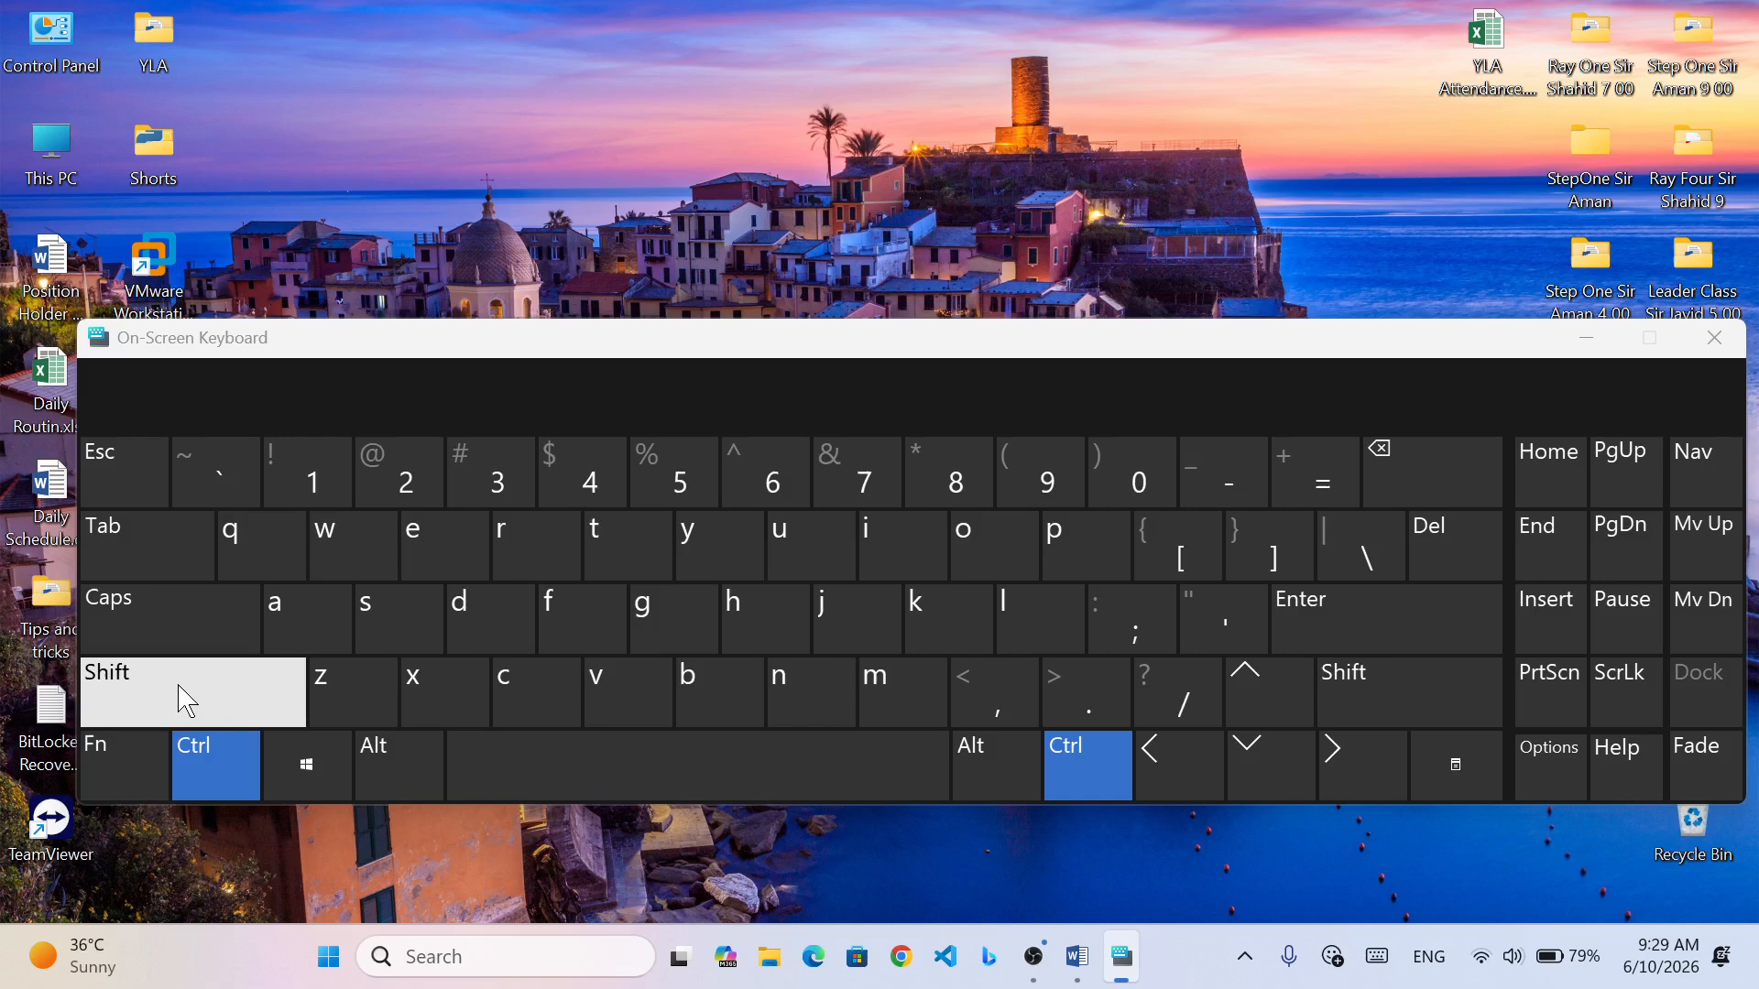
left_click(177, 699)
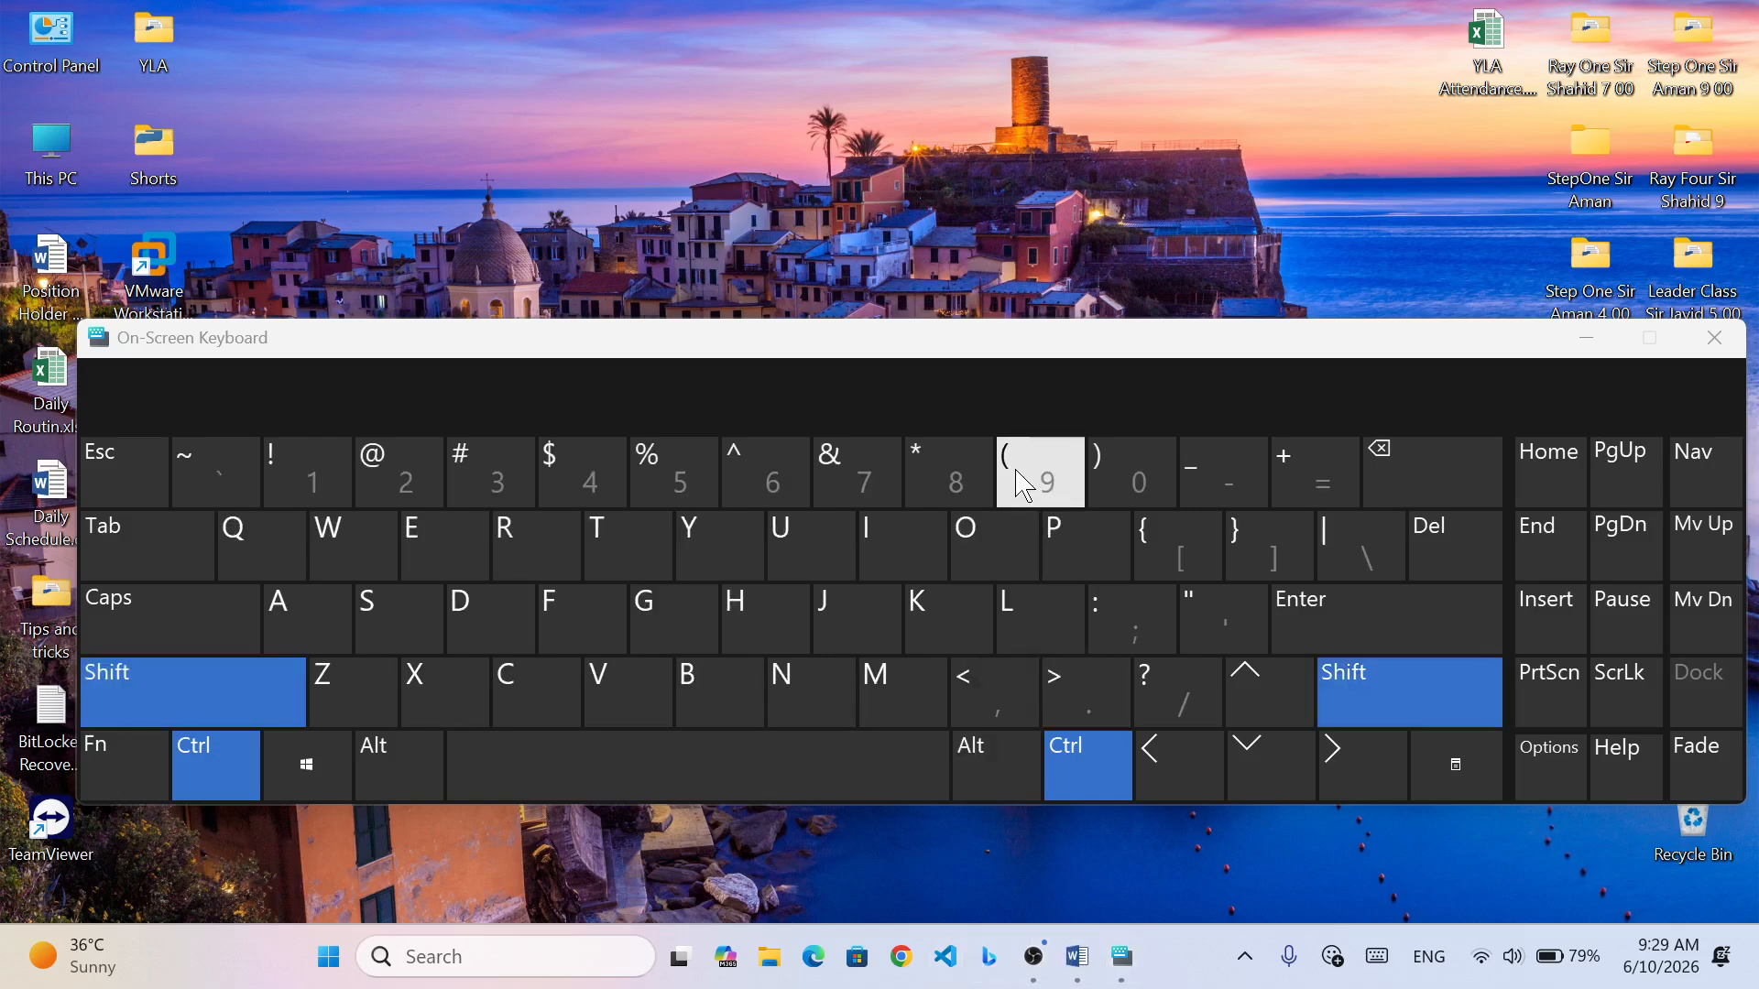
left_click(1076, 960)
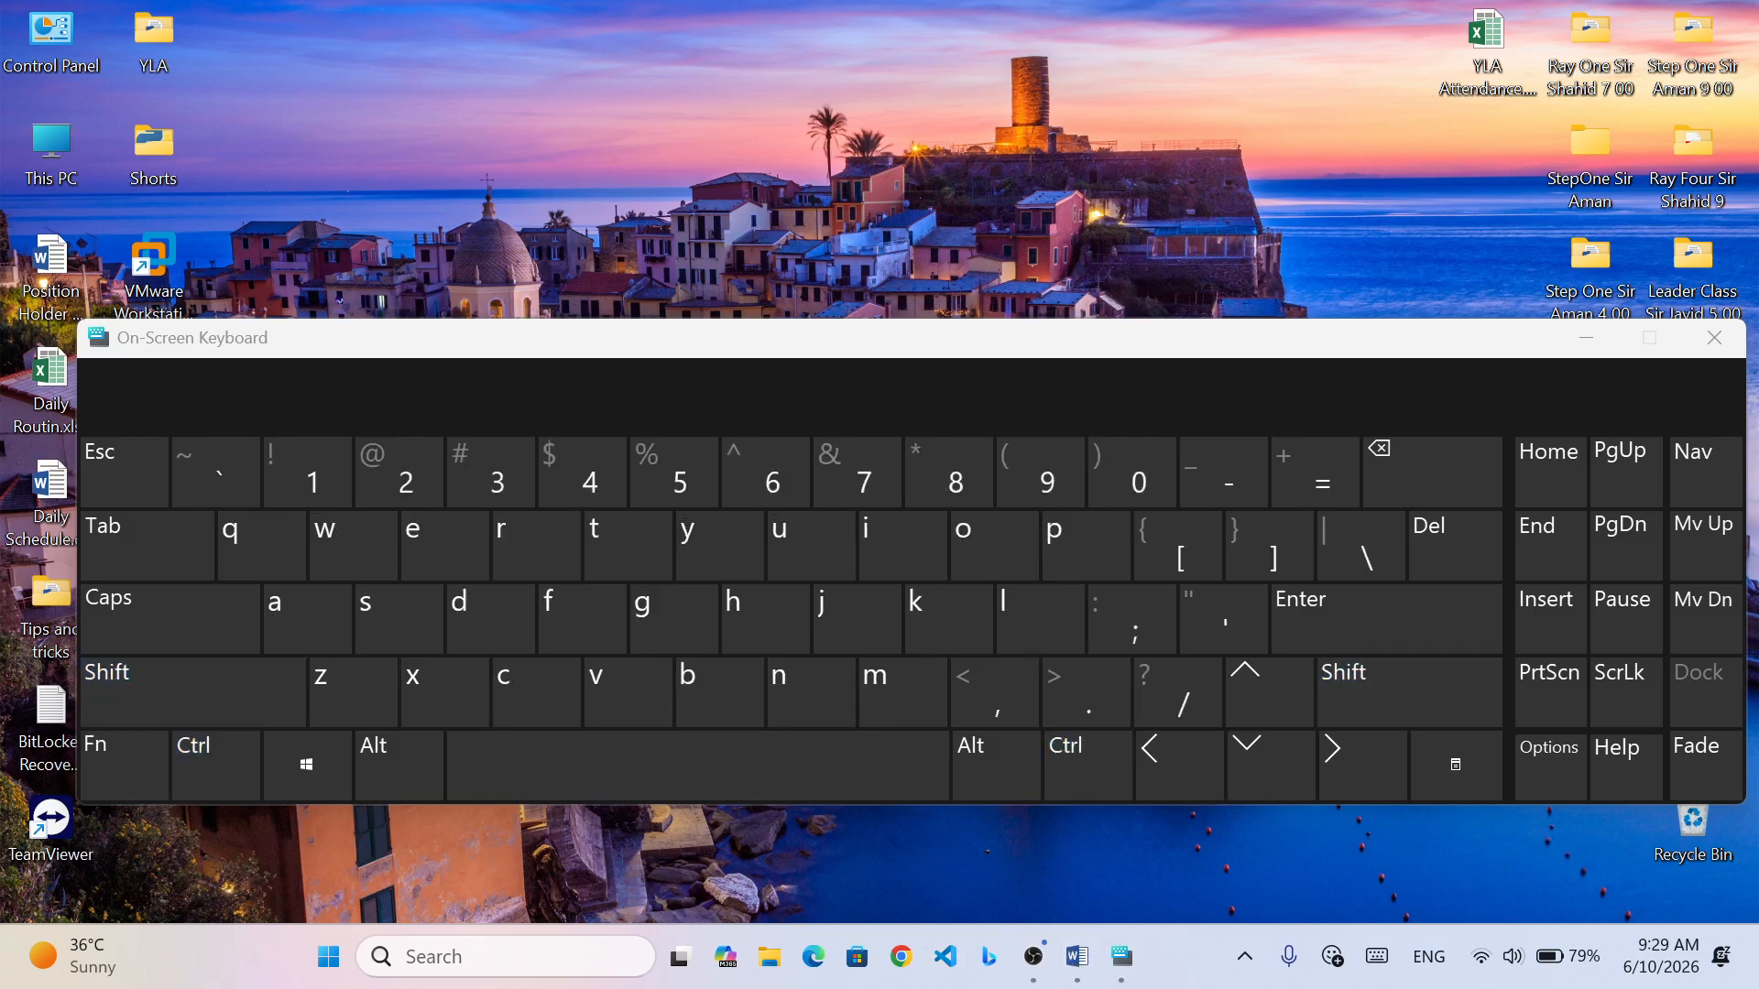
left_click(1612, 339)
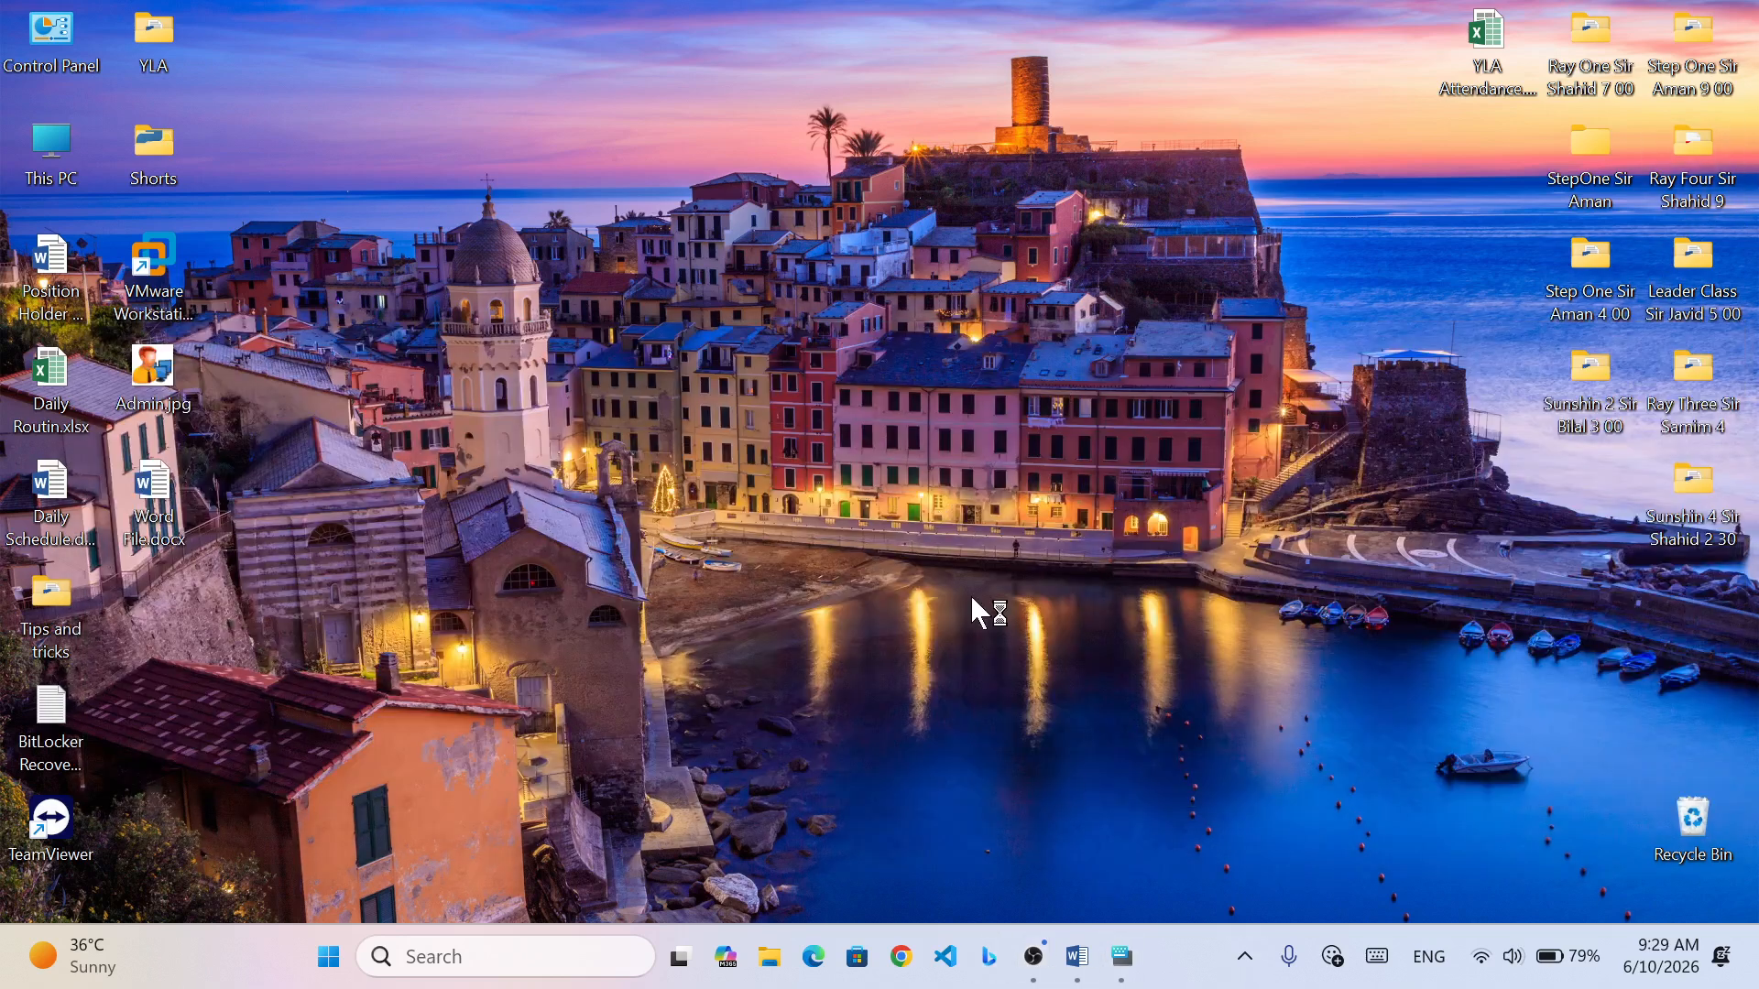
- Return to Word, select the first paragraph up to "search online", and bring back the On-Screen Keyboard, placing it below that text
left_click(1074, 959)
left_click(888, 571)
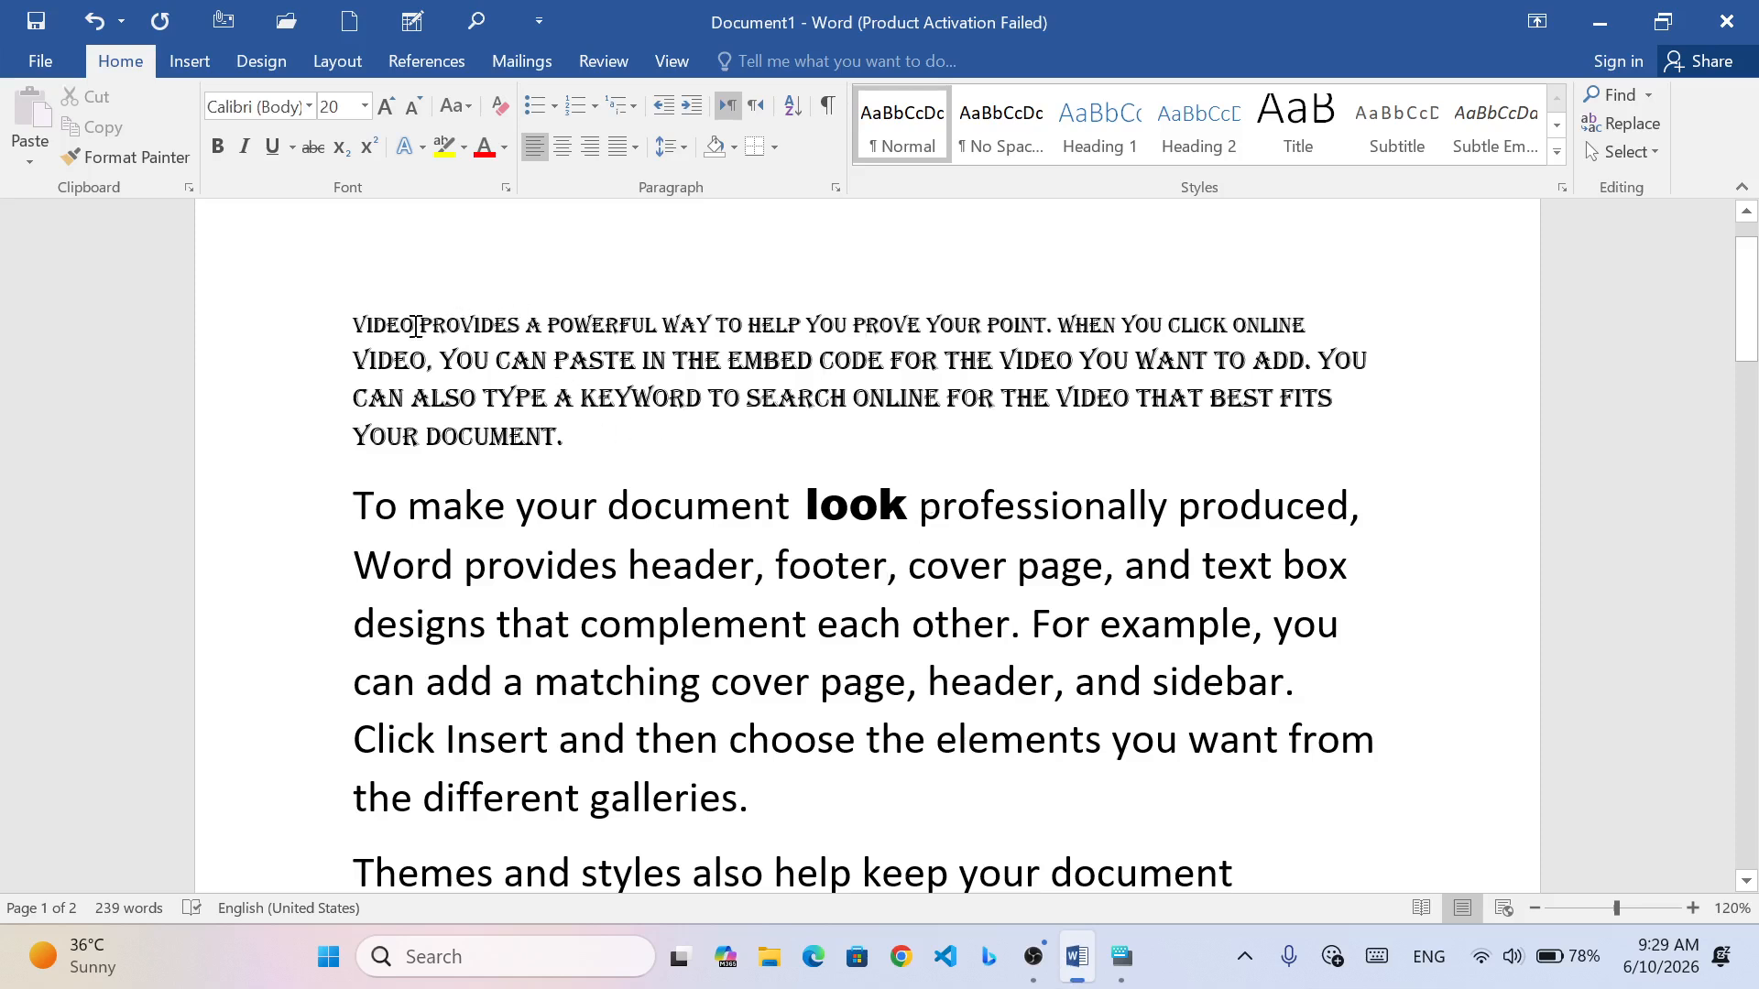
left_click_drag(349, 328, 954, 400)
key("ctrl+super+o")
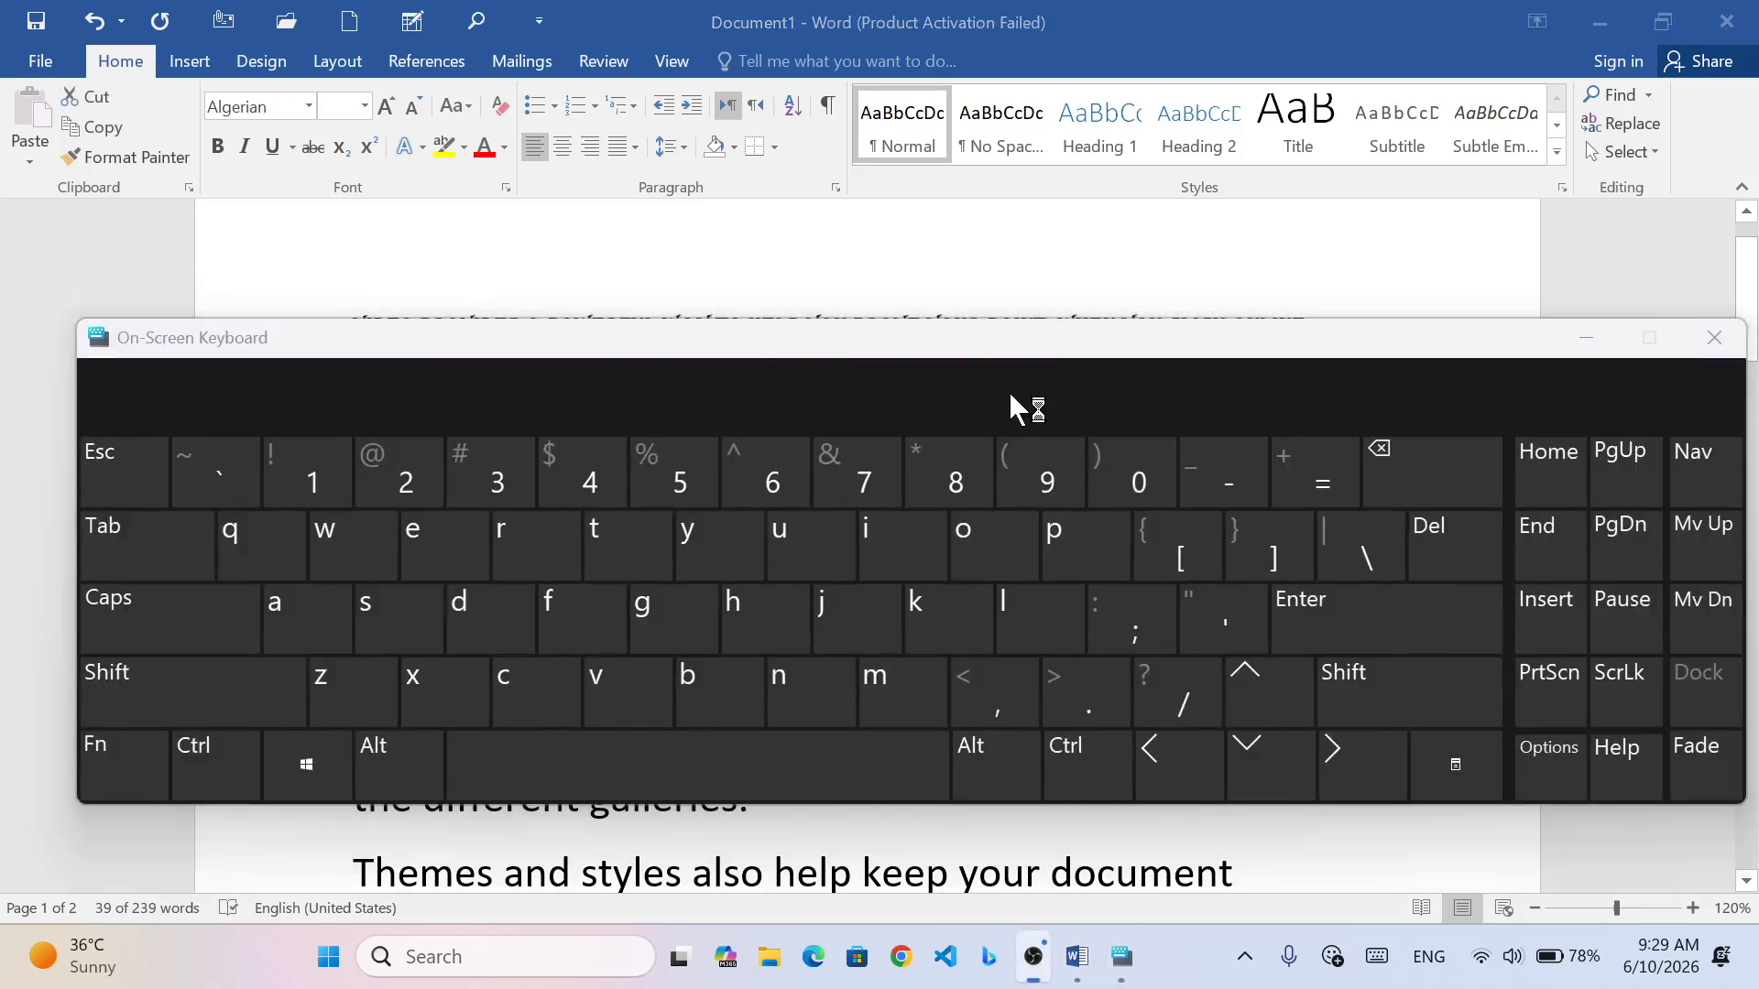
left_click_drag(1048, 361, 1029, 519)
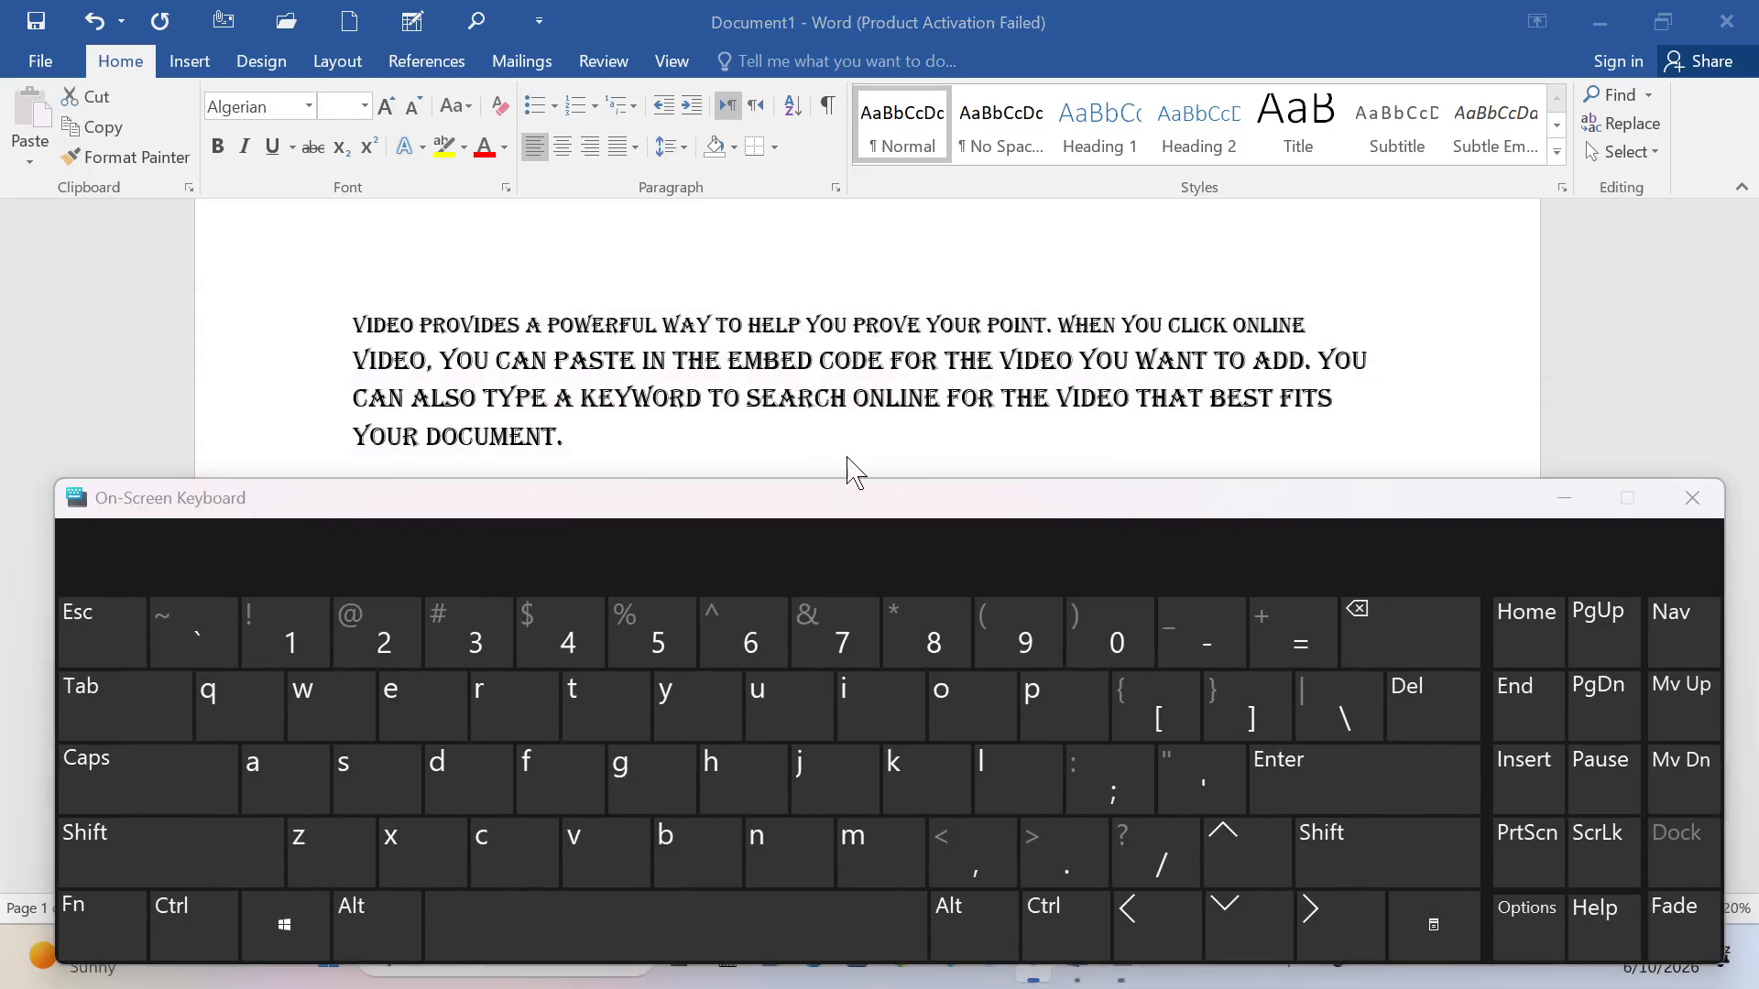
- Try to enlarge the selected text of the first paragraph with the Increase Font Size shortcut on the On-Screen Keyboard
left_click(343, 323)
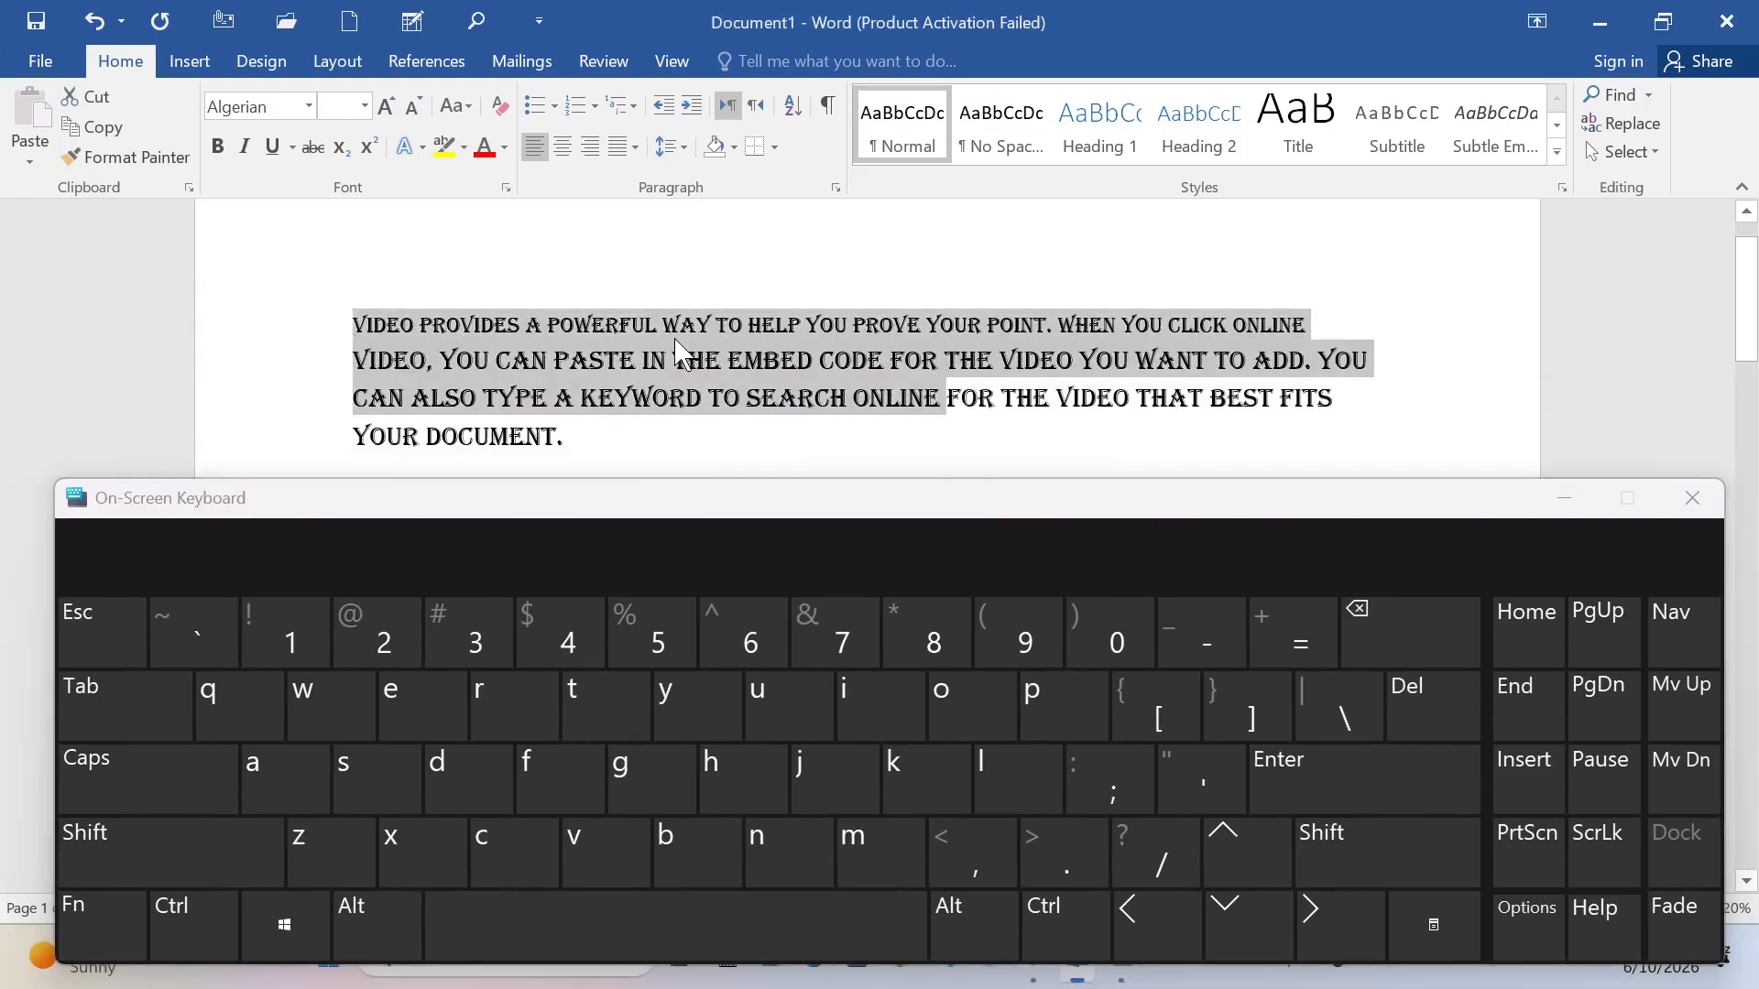
left_click(188, 925)
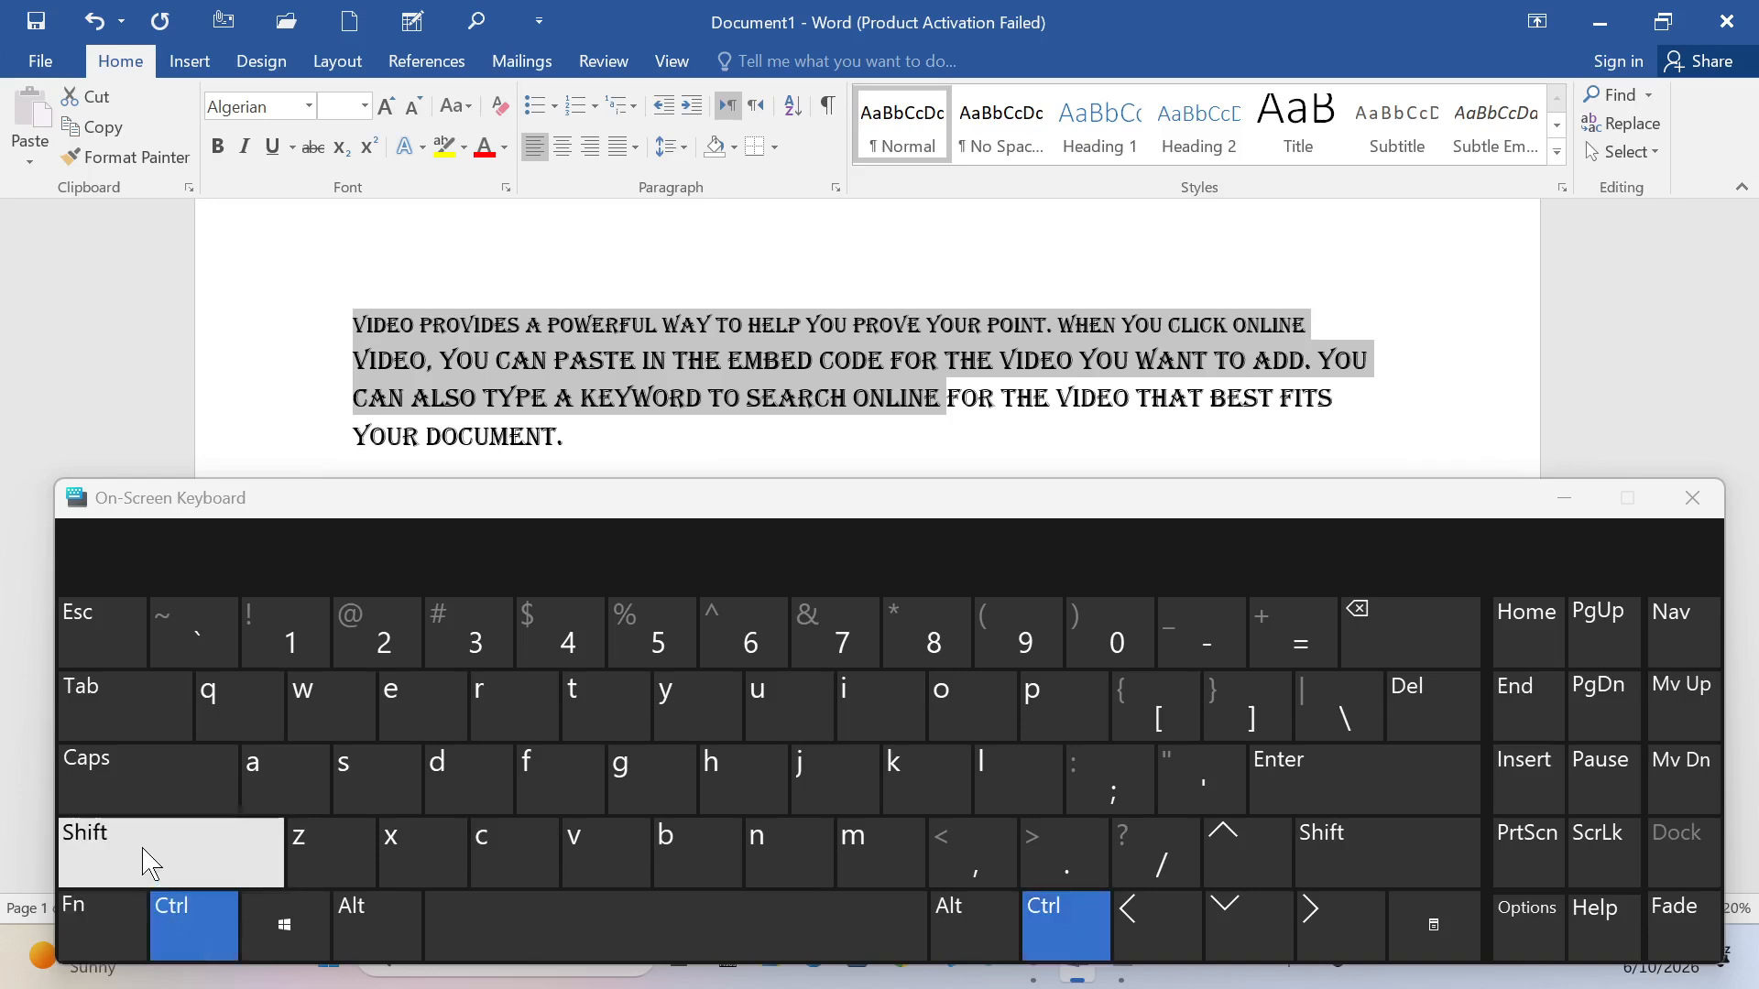
left_click(147, 852)
left_click(1062, 851)
double_click(1064, 874)
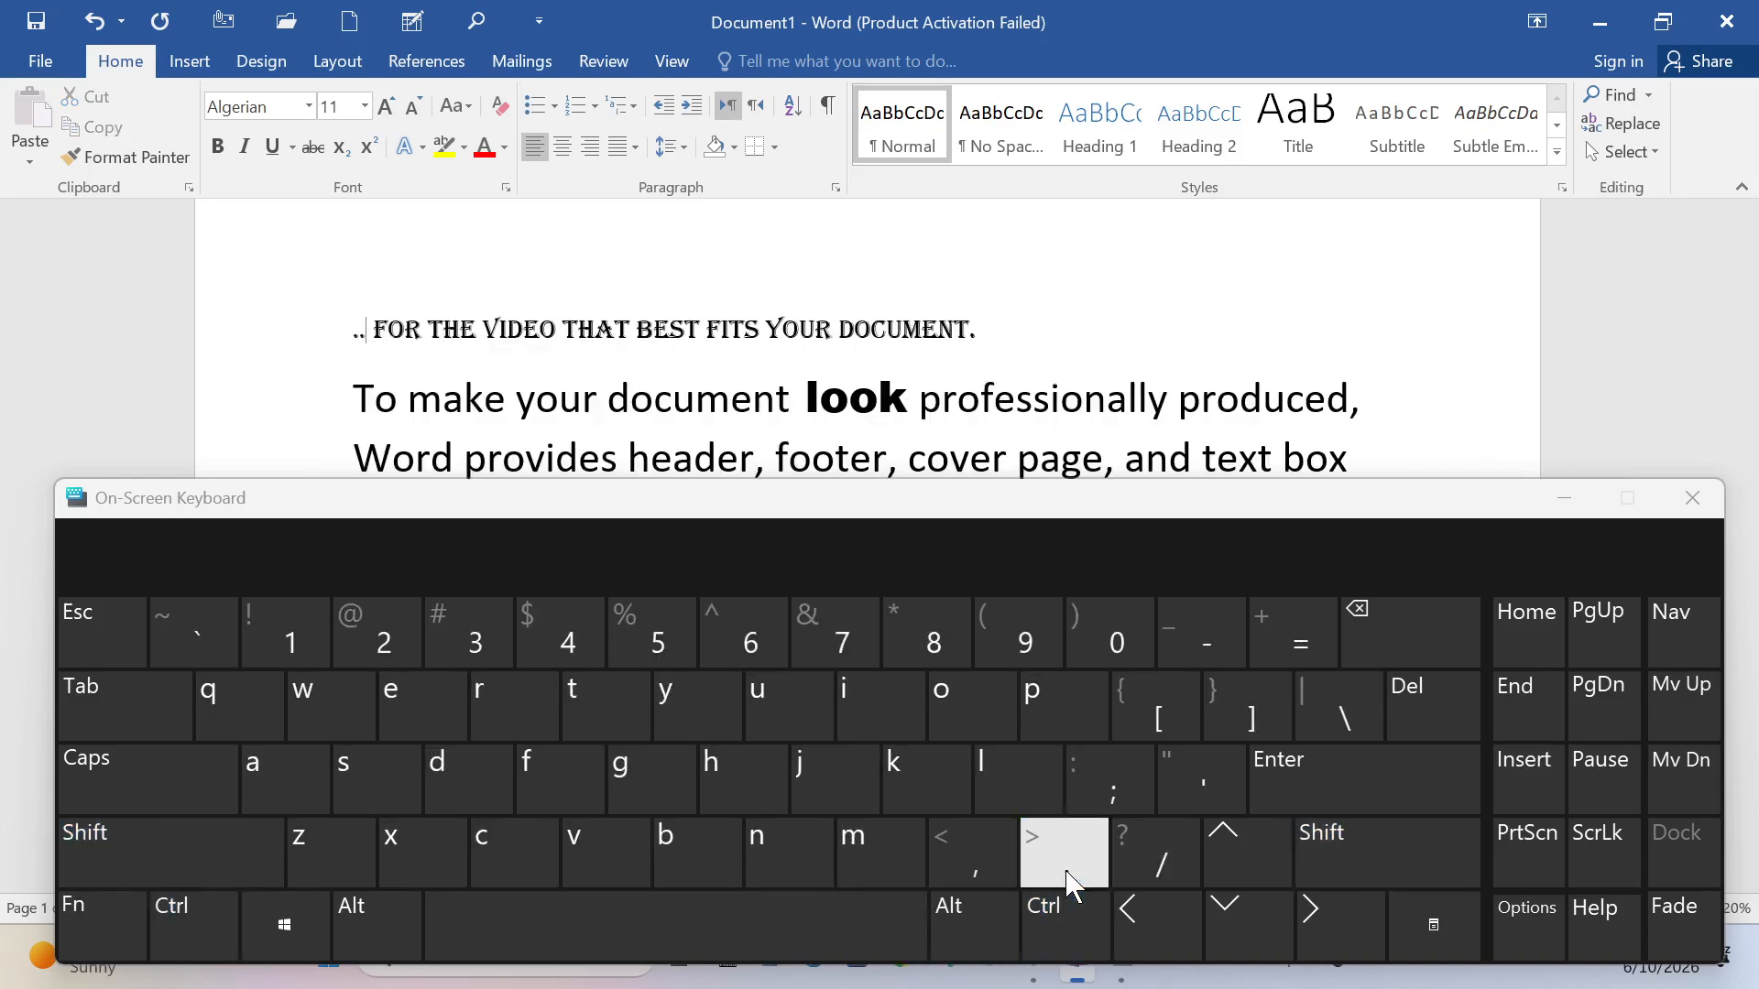
double_click(1064, 870)
double_click(1064, 870)
double_click(1064, 870)
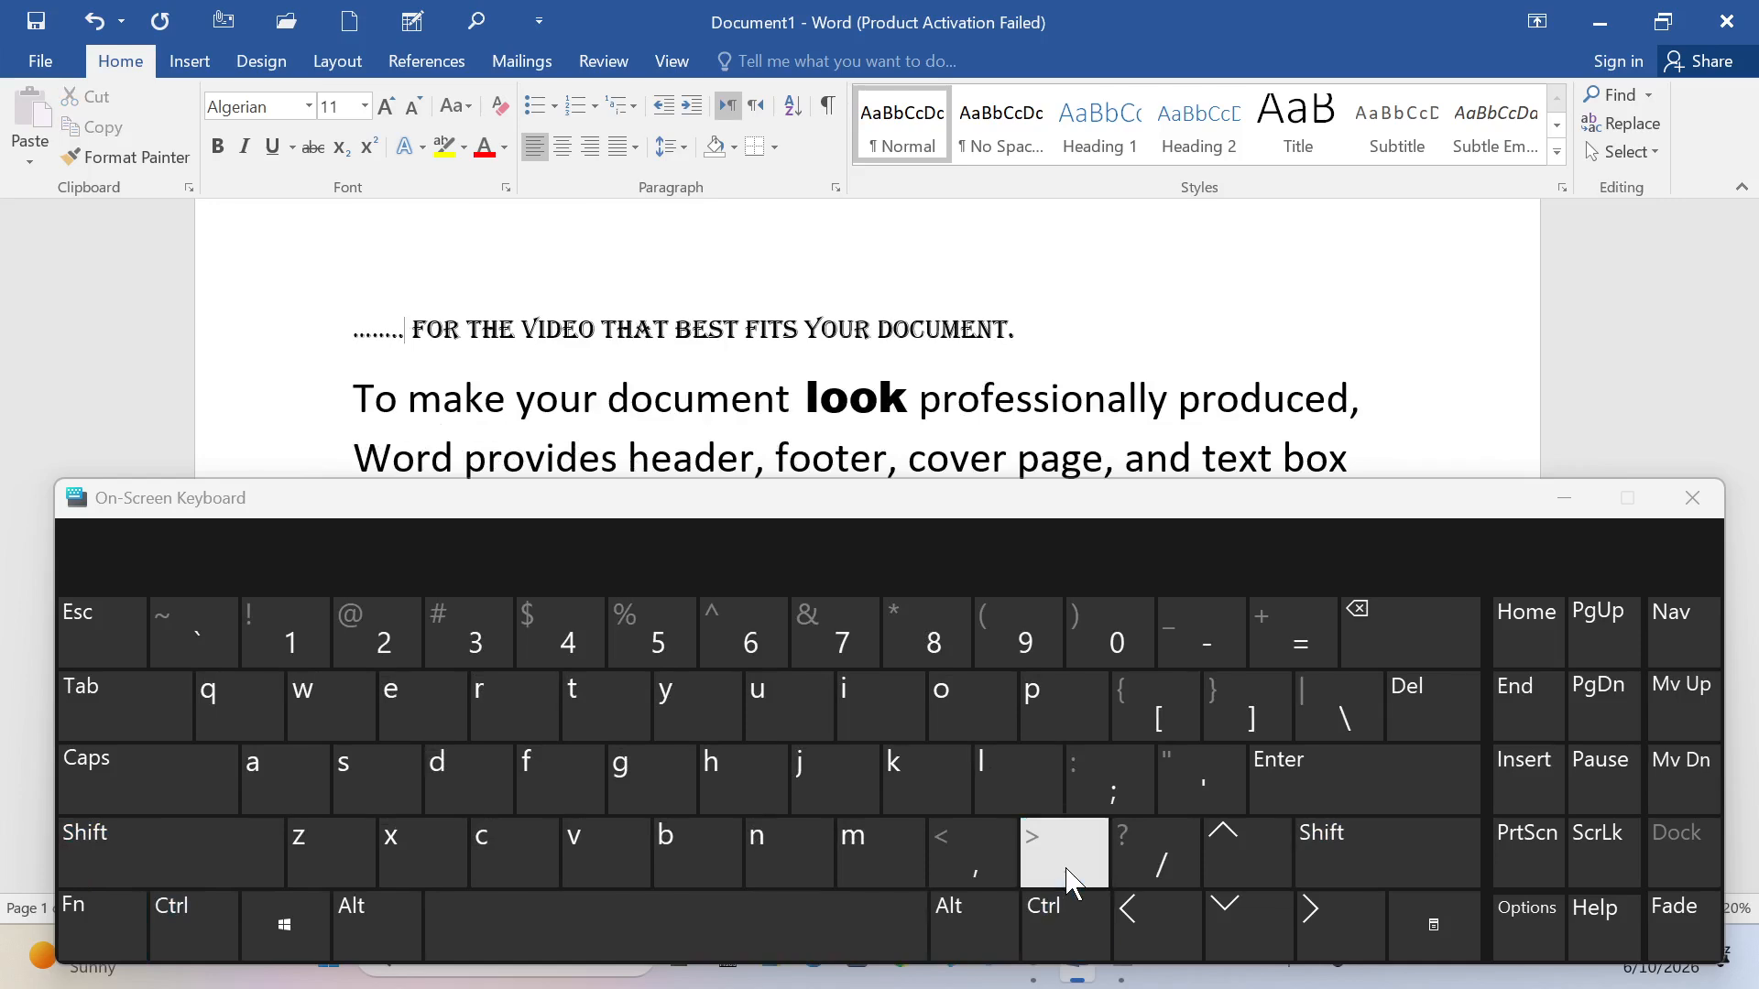
- Set the font size at the insertion point to 12 with the On-Screen Keyboard's font size shortcut, and reposition the keyboard below the first paragraph
left_click(196, 923)
left_click(204, 869)
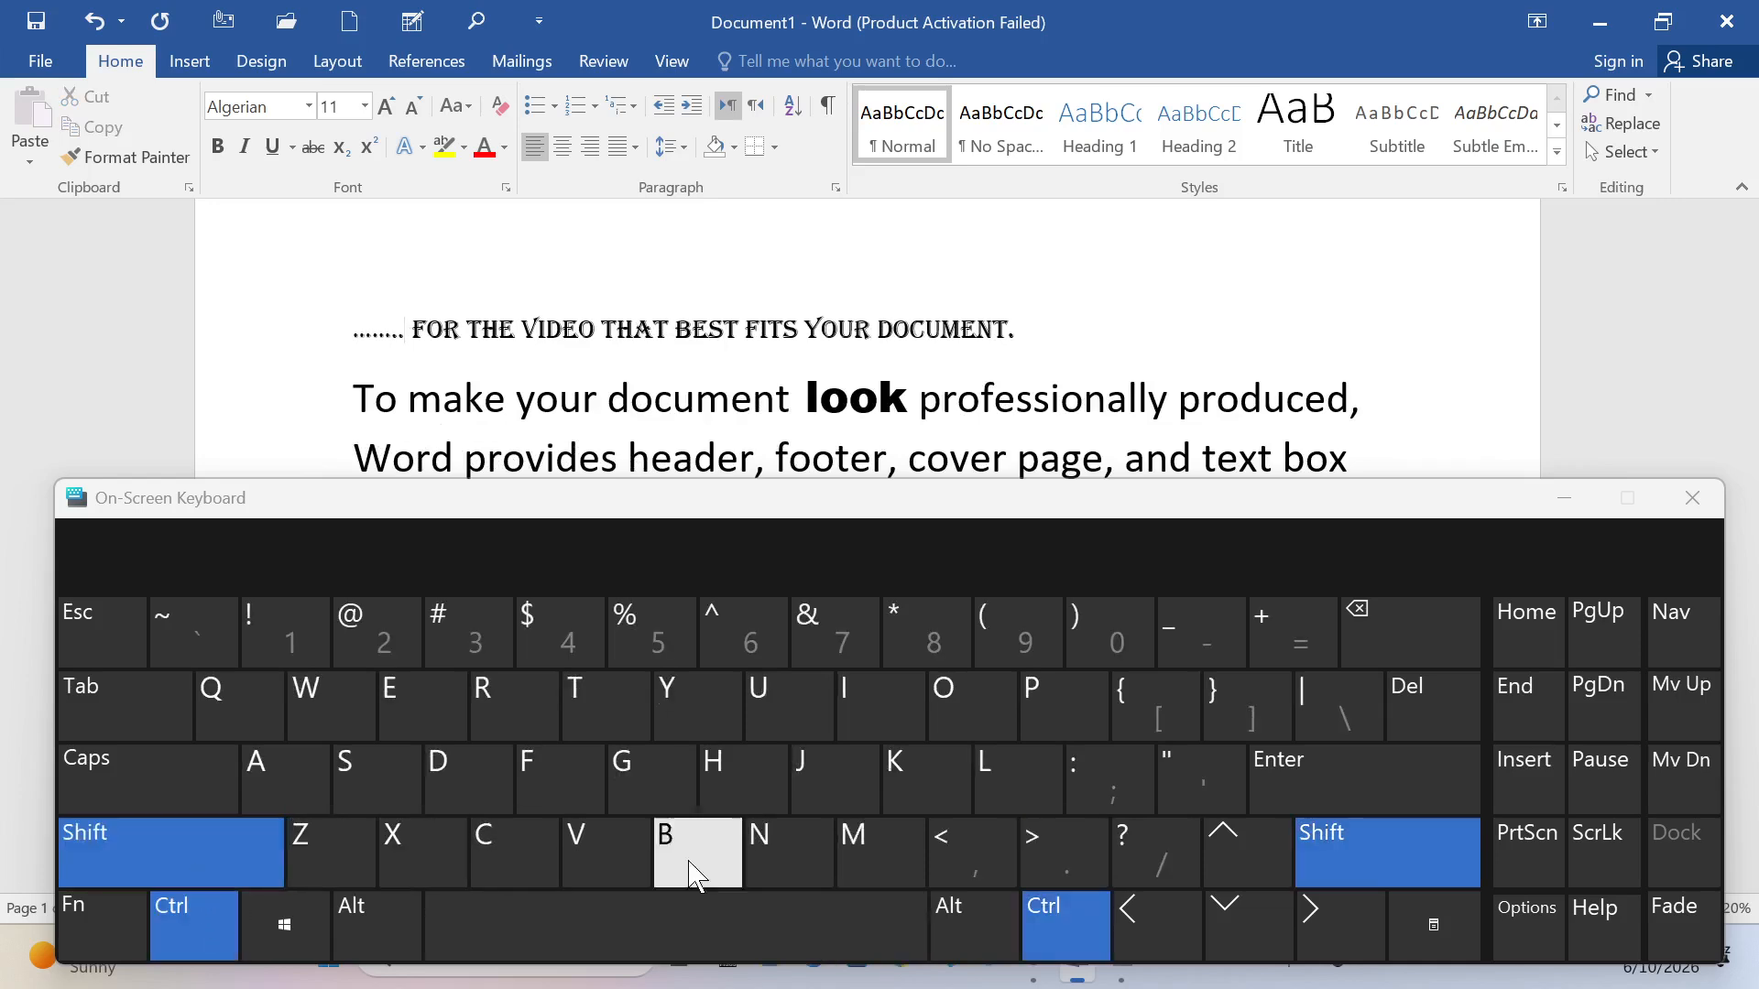
left_click(998, 869)
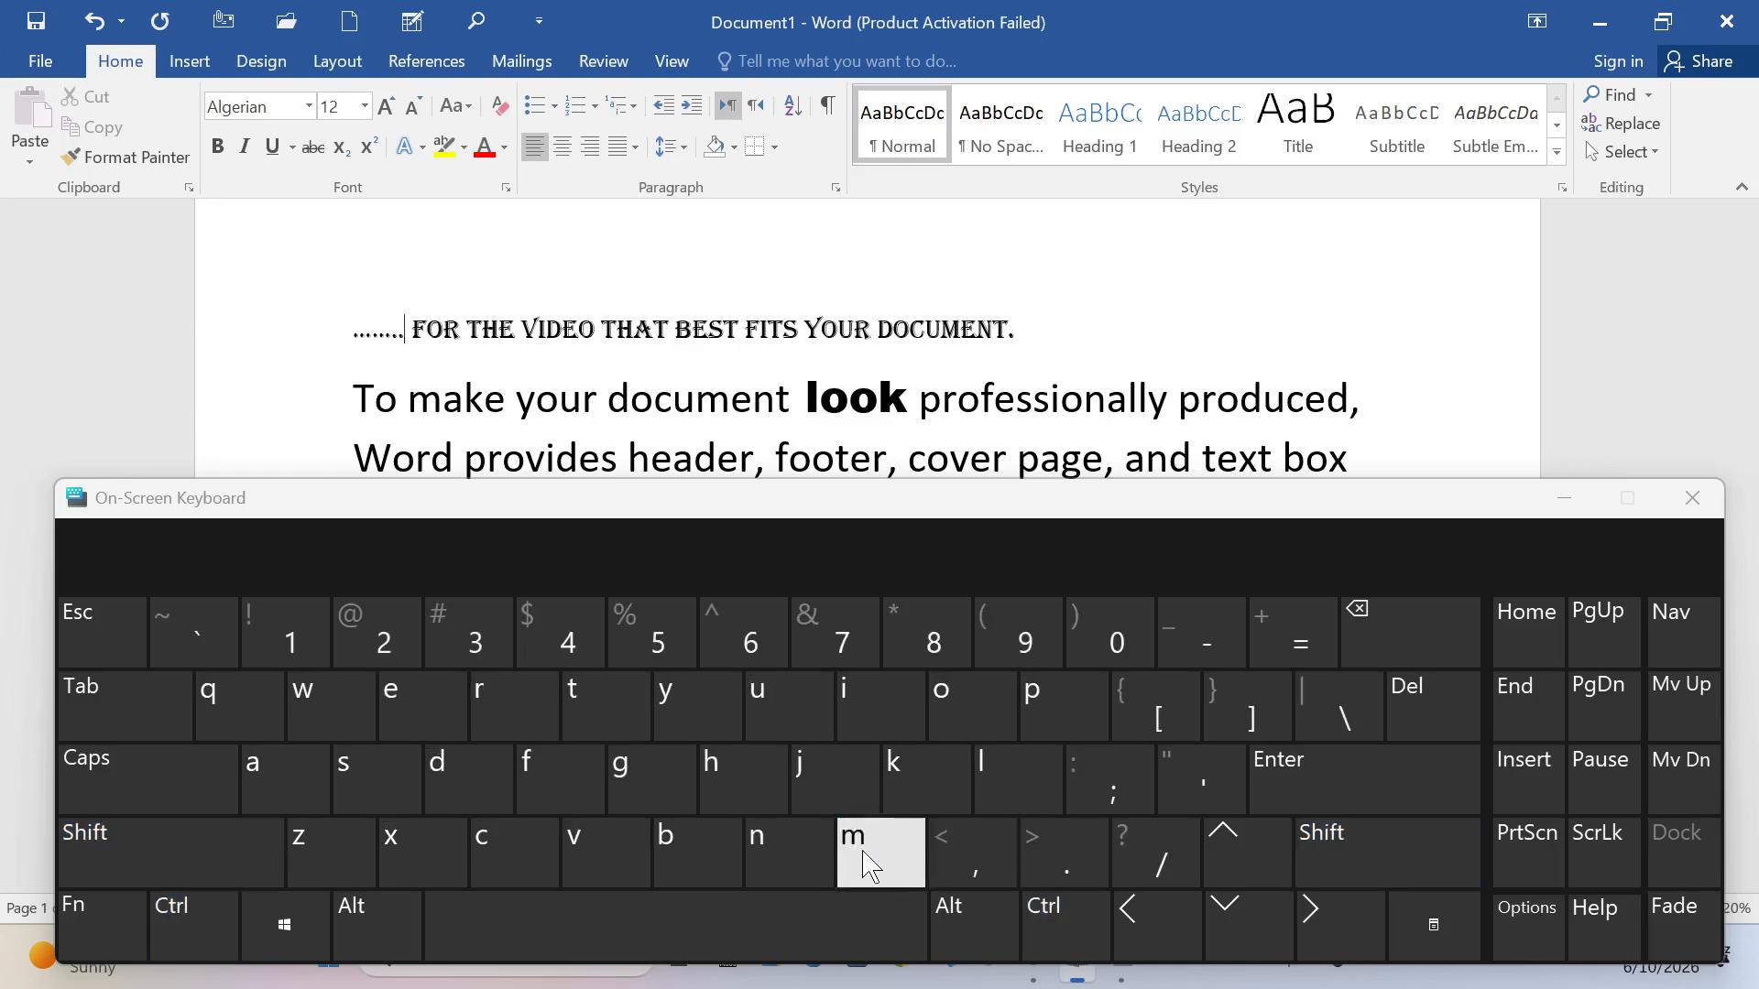
left_click_drag(1175, 511, 1173, 446)
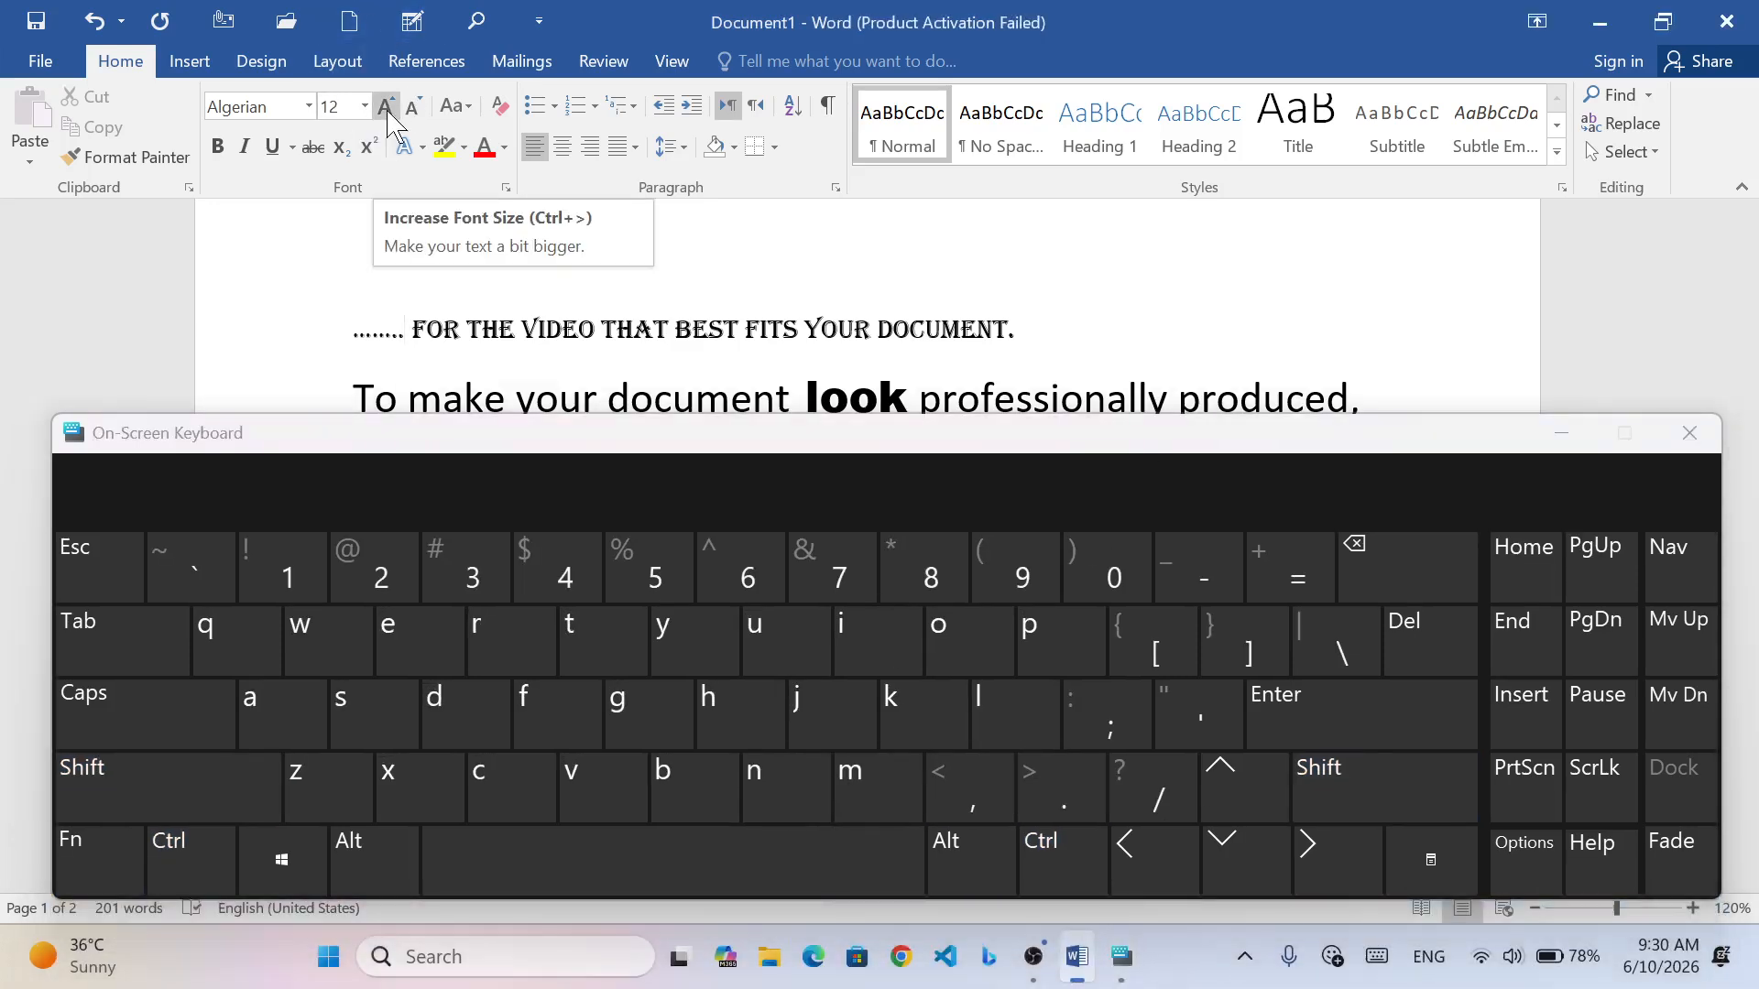
left_click_drag(593, 439, 592, 338)
left_click_drag(569, 397, 601, 558)
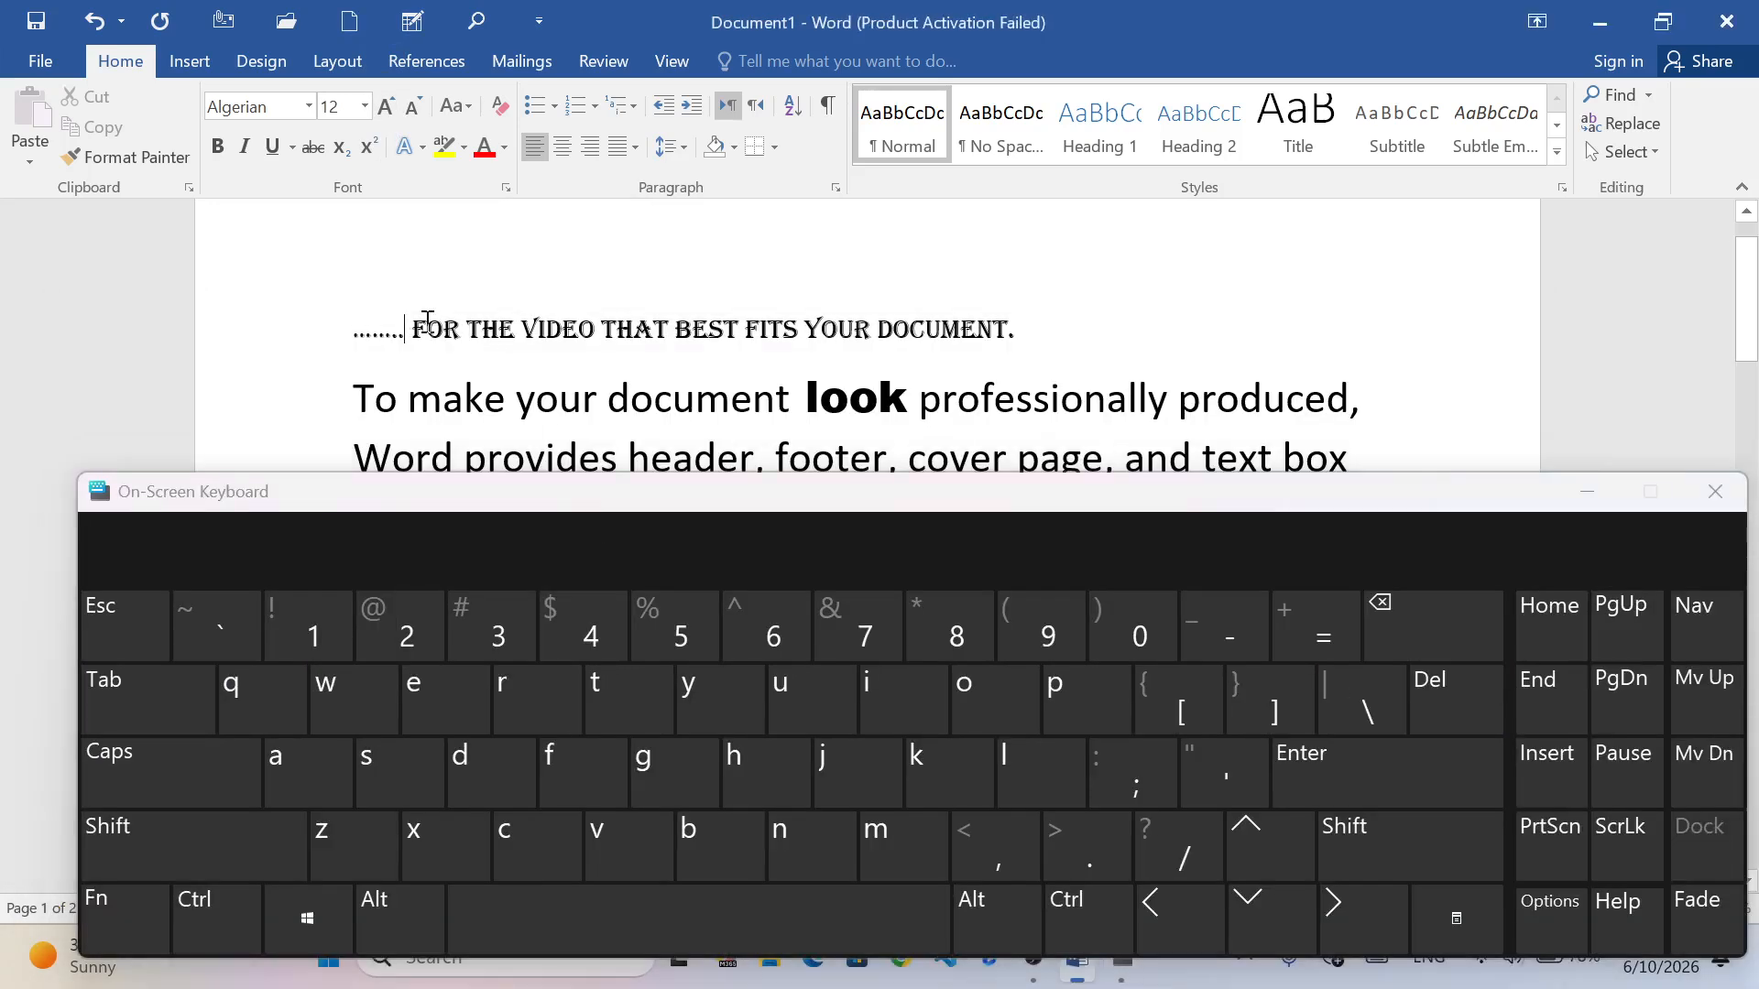
- Try to enlarge "for the video that best fits your document" with the On-Screen Keyboard's font size shortcut, and minimize the keyboard
left_click_drag(427, 323, 1007, 328)
left_click(204, 923)
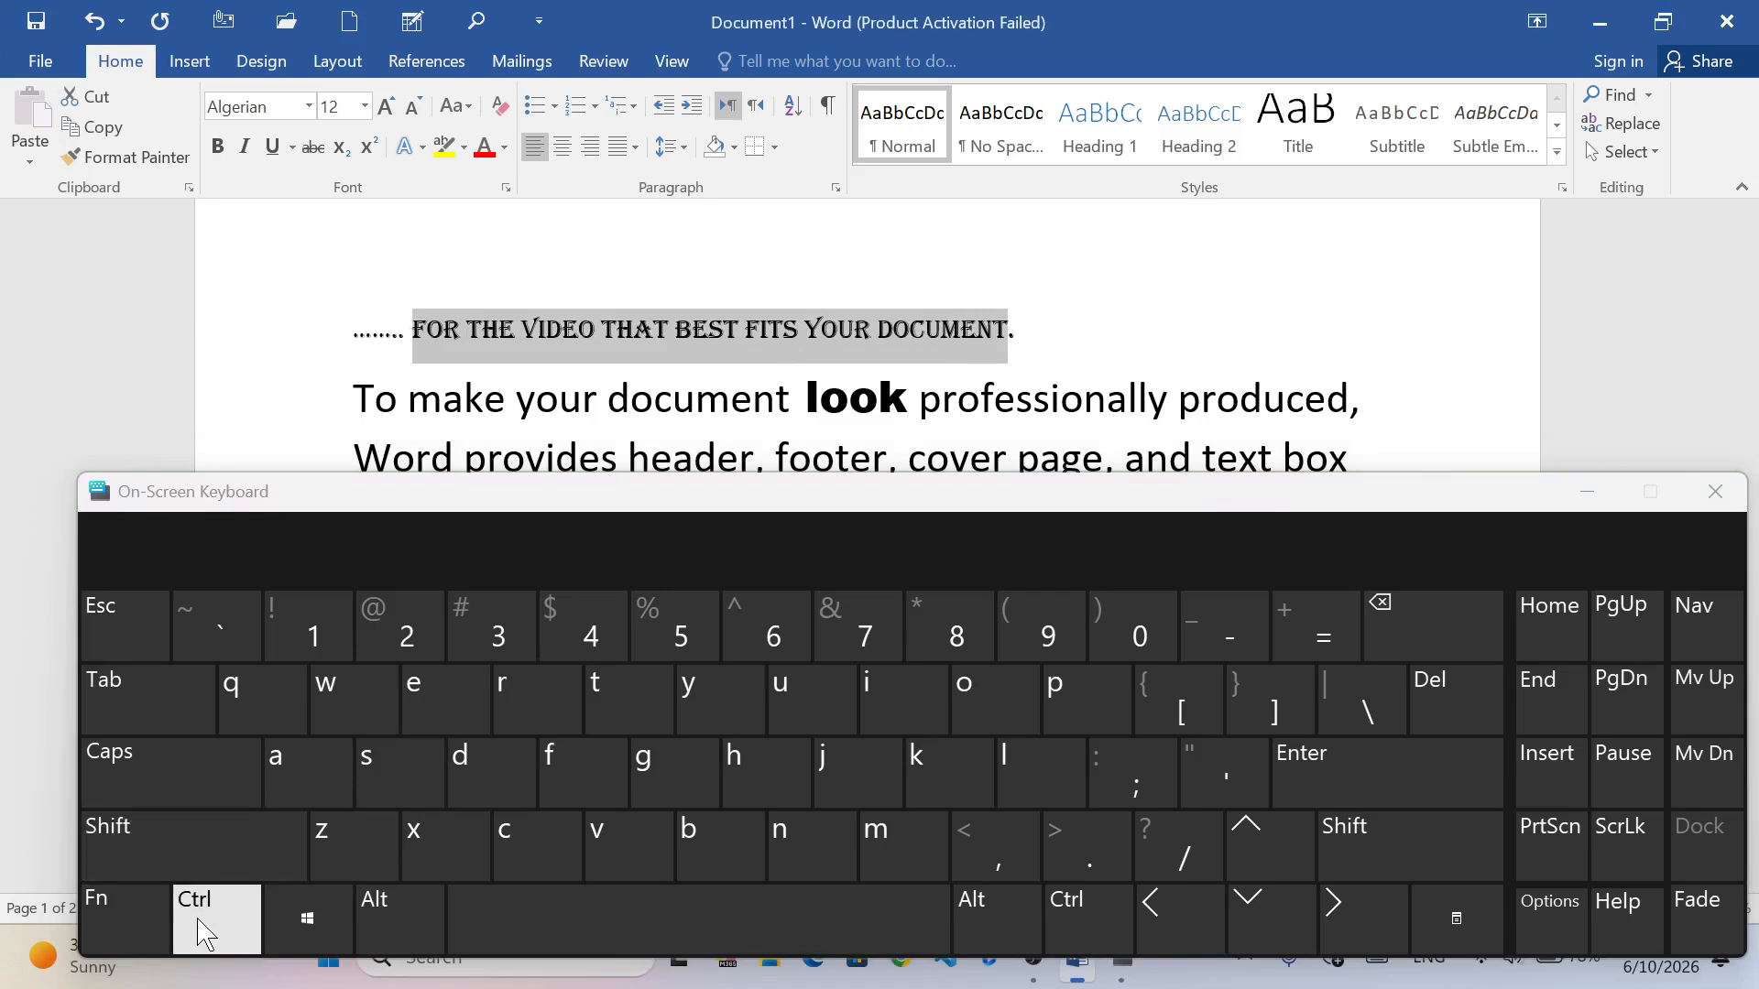
left_click(1069, 863)
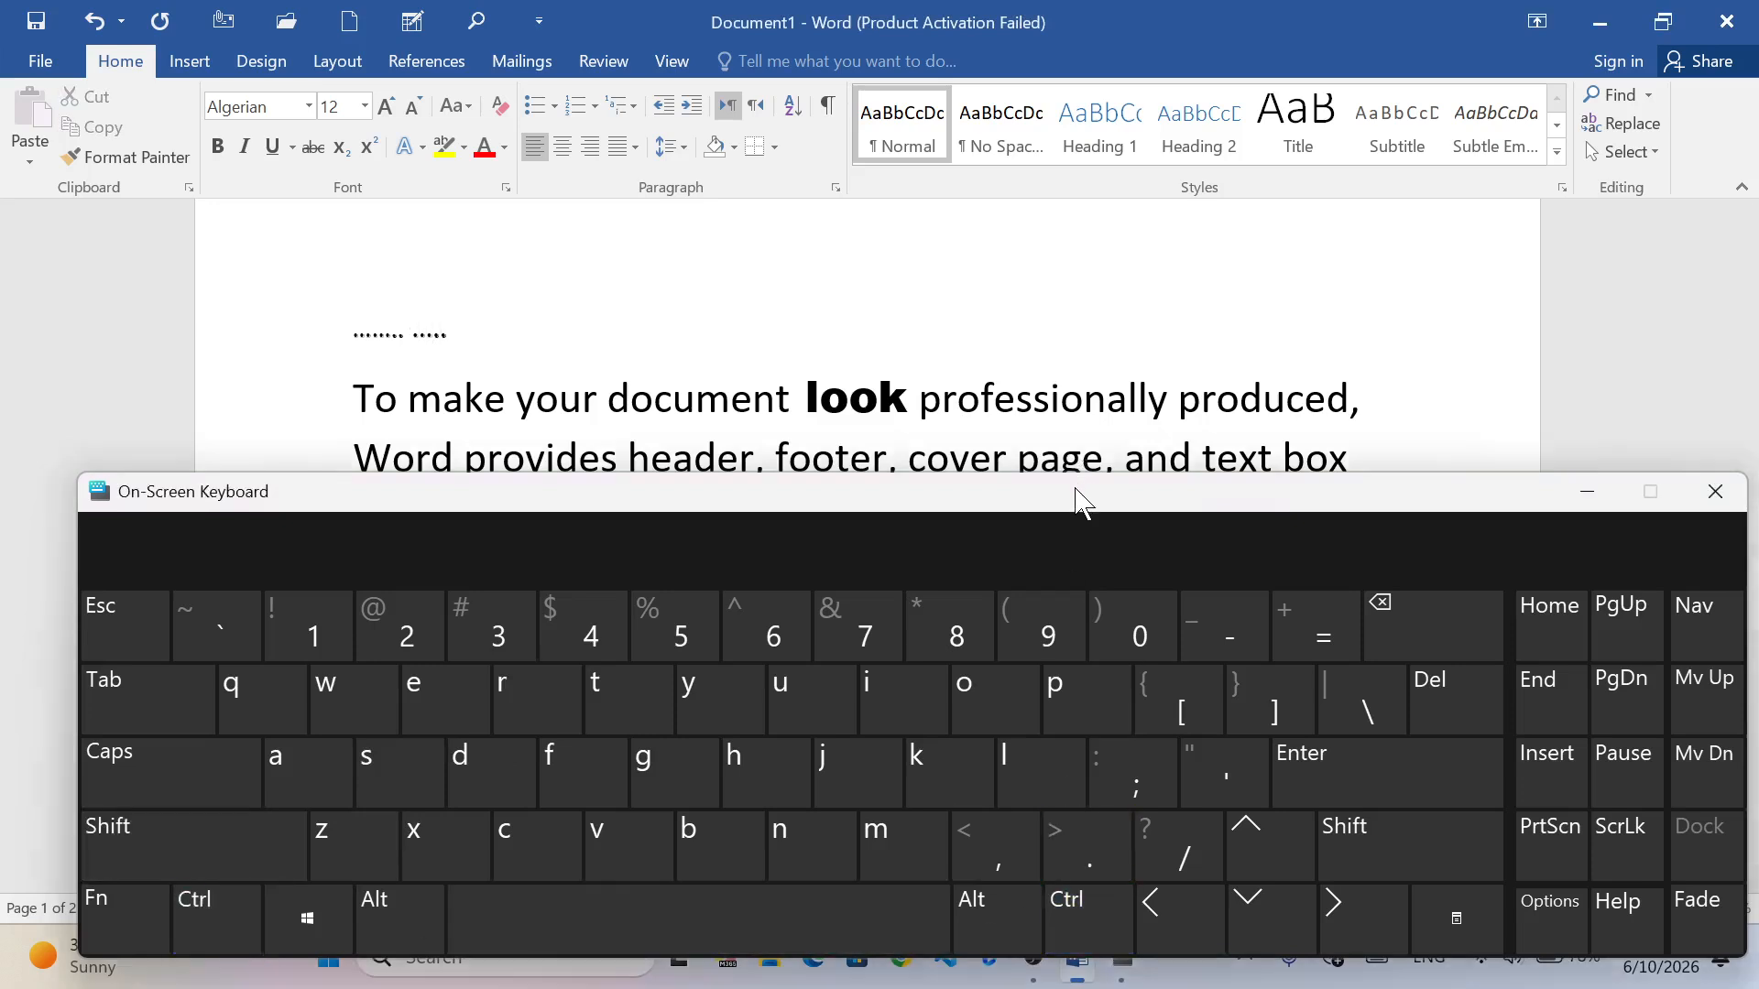
left_click_drag(1075, 492, 866, 366)
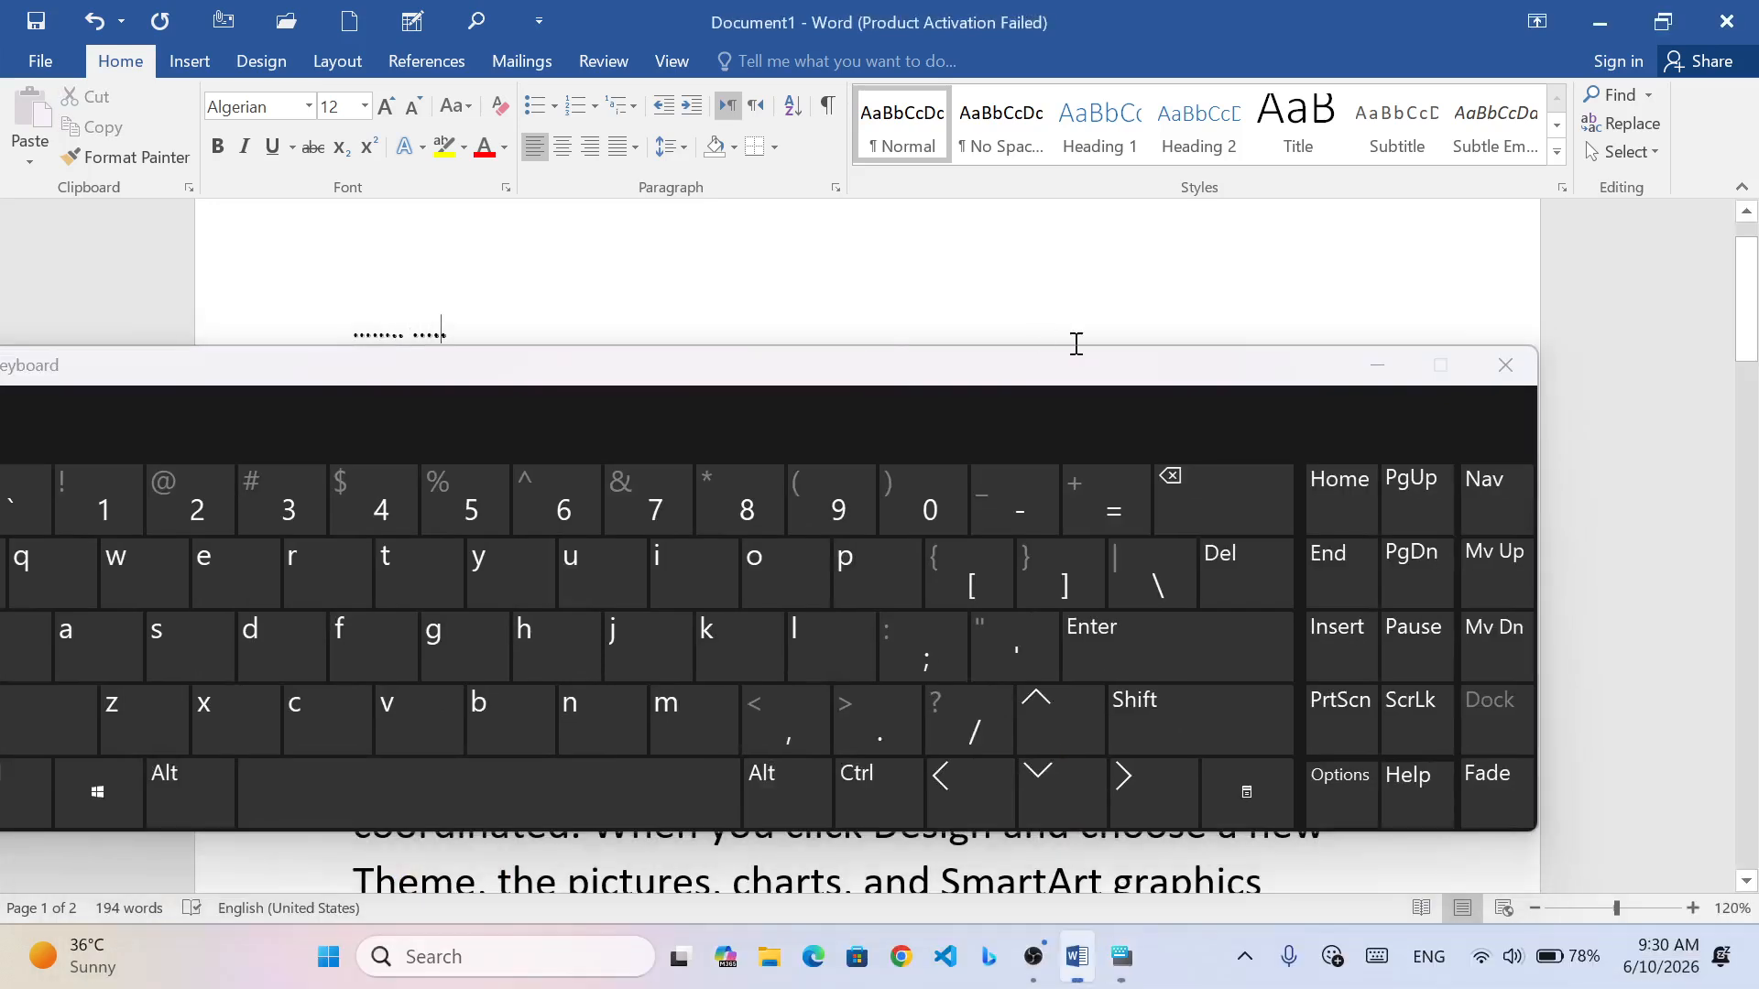
left_click(1374, 366)
- Enlarge "make your document look professionally" to font size 48 with the Increase Font Size shortcut
left_click_drag(506, 416, 1155, 408)
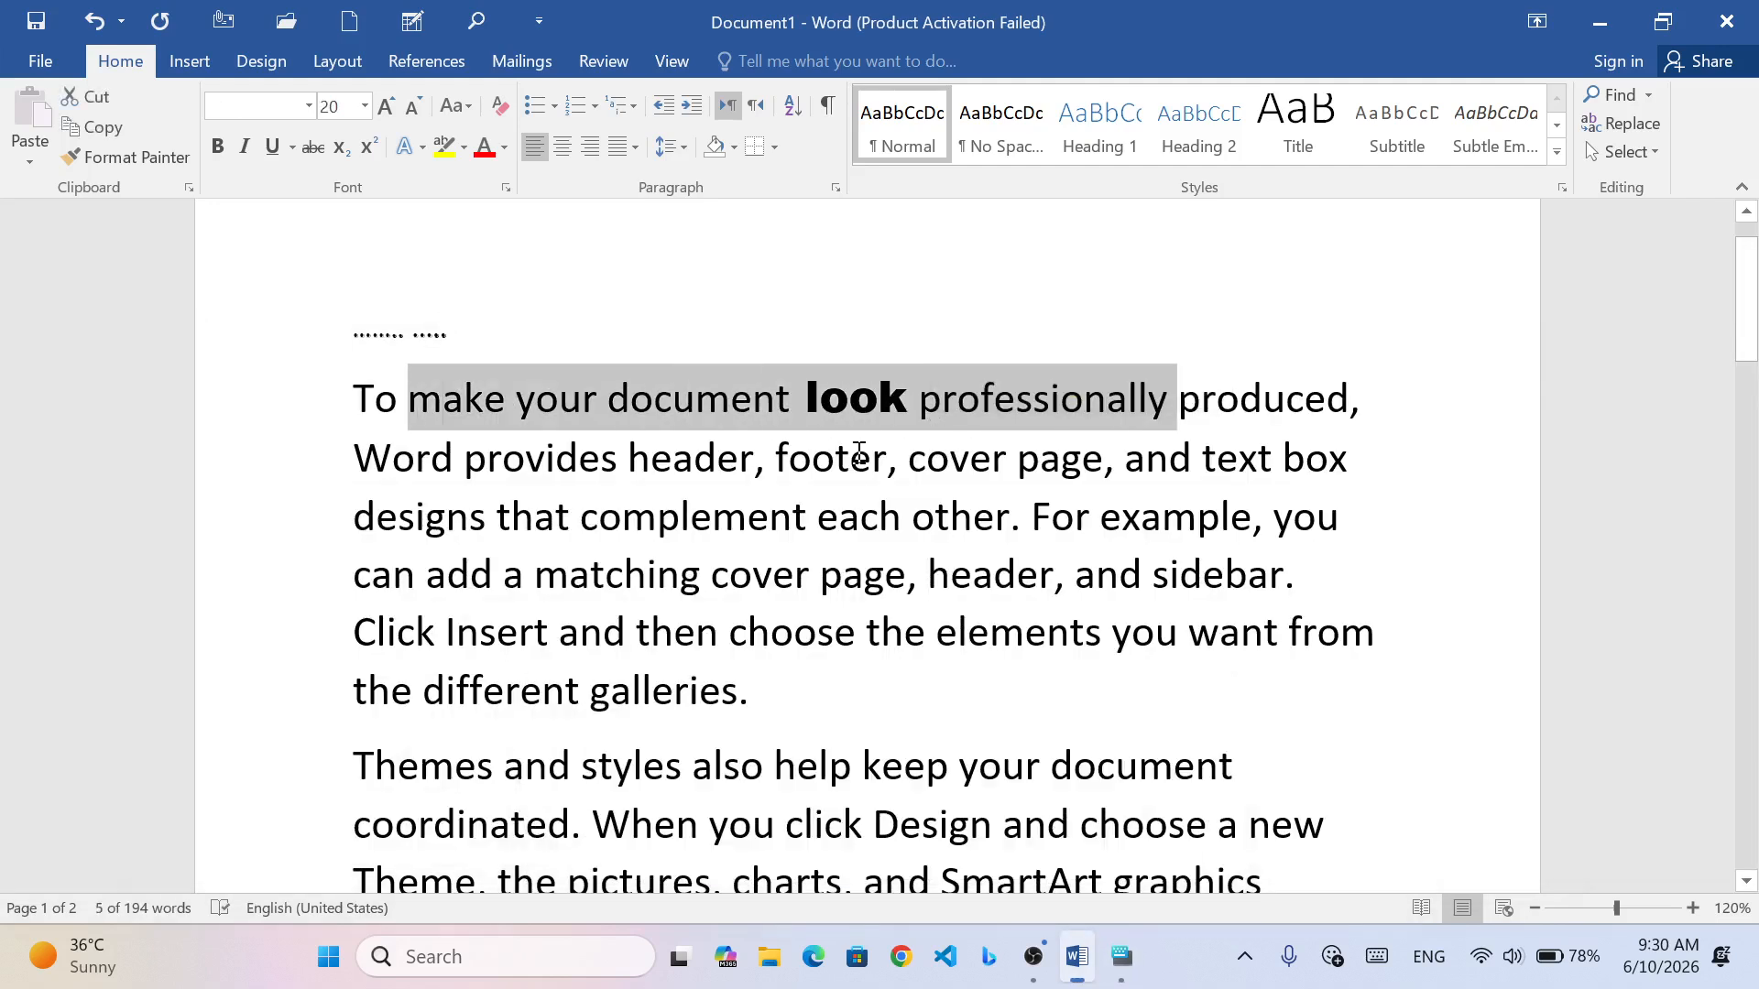
key("ctrl+shift+period")
key("ctrl+shift+period")
key("ctrl+shift+period")
key("ctrl+shift+period")
key("ctrl+shift+period")
key("ctrl+shift+period")
key("ctrl+shift+period")
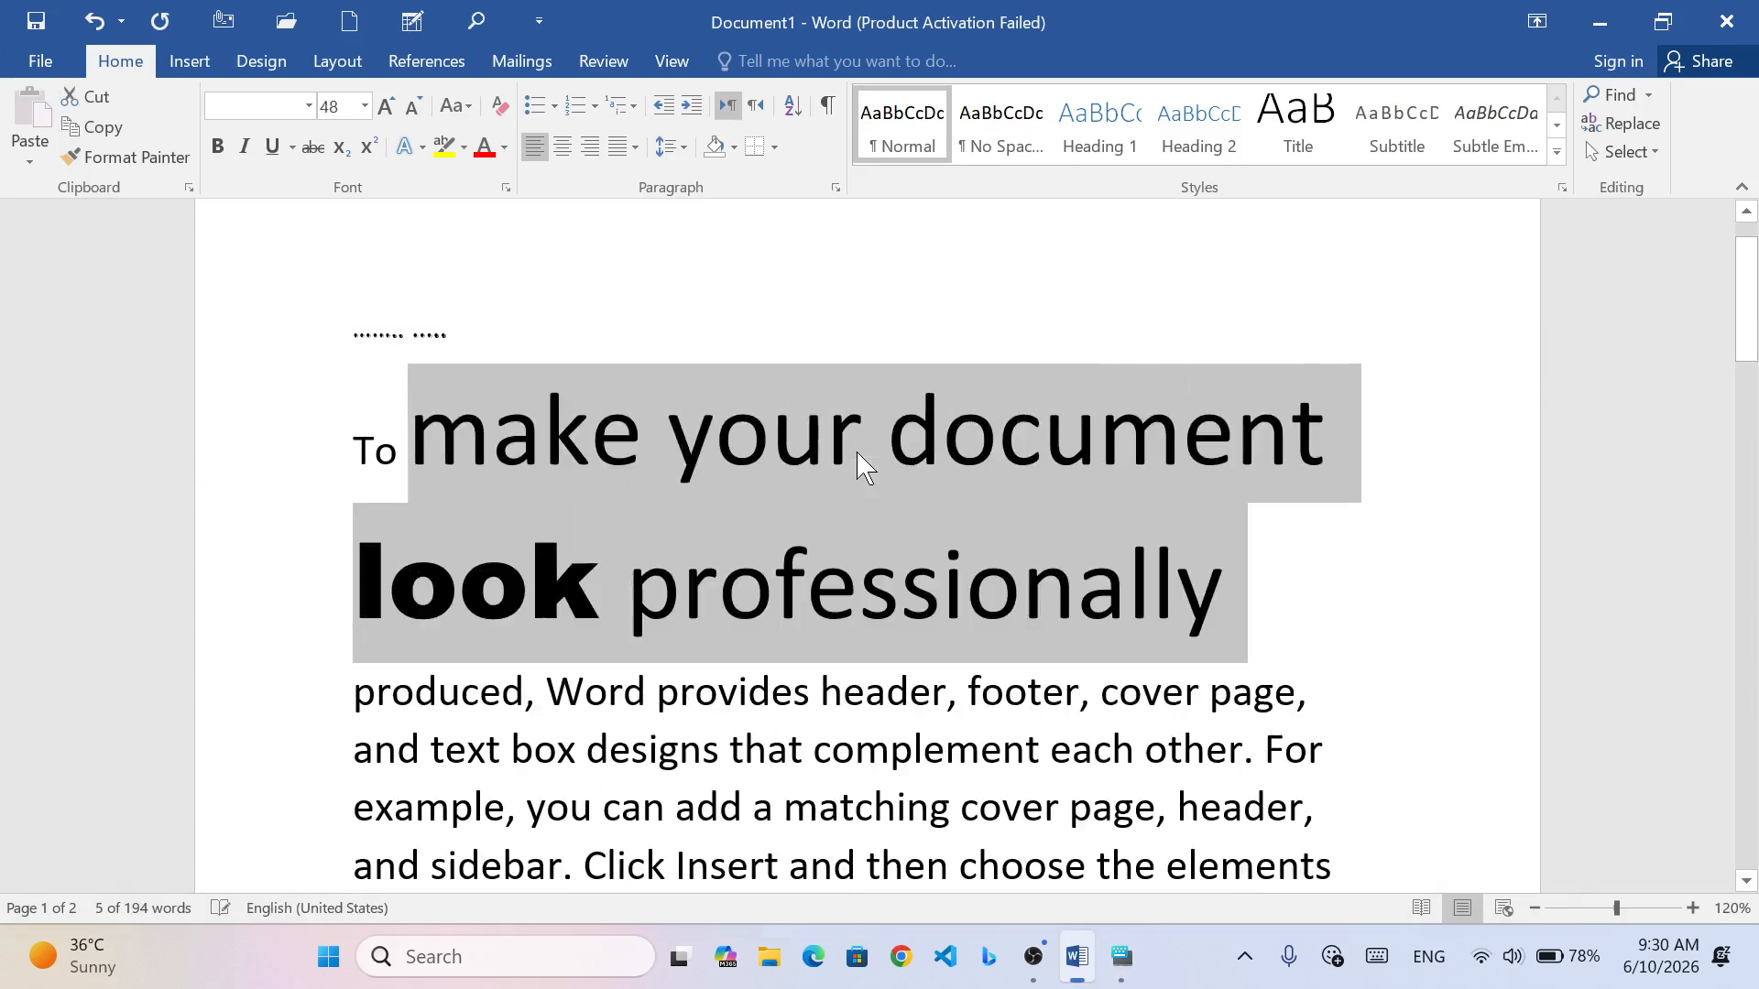
- Enlarge the selected words beyond size 48 and shrink them back to 48 with the font size shortcuts
key("ctrl+shift+period")
key("ctrl+shift+period")
key("ctrl+shift+period")
key("ctrl+shift+comma")
key("ctrl+shift+comma")
key("ctrl+shift+comma")
key("ctrl+shift+comma")
key("ctrl+shift+comma")
- Demonstrate the Ctrl and Shift part of the font size shortcut on the On-Screen Keyboard again, minimize it, and deselect the enlarged words
left_click(1121, 957)
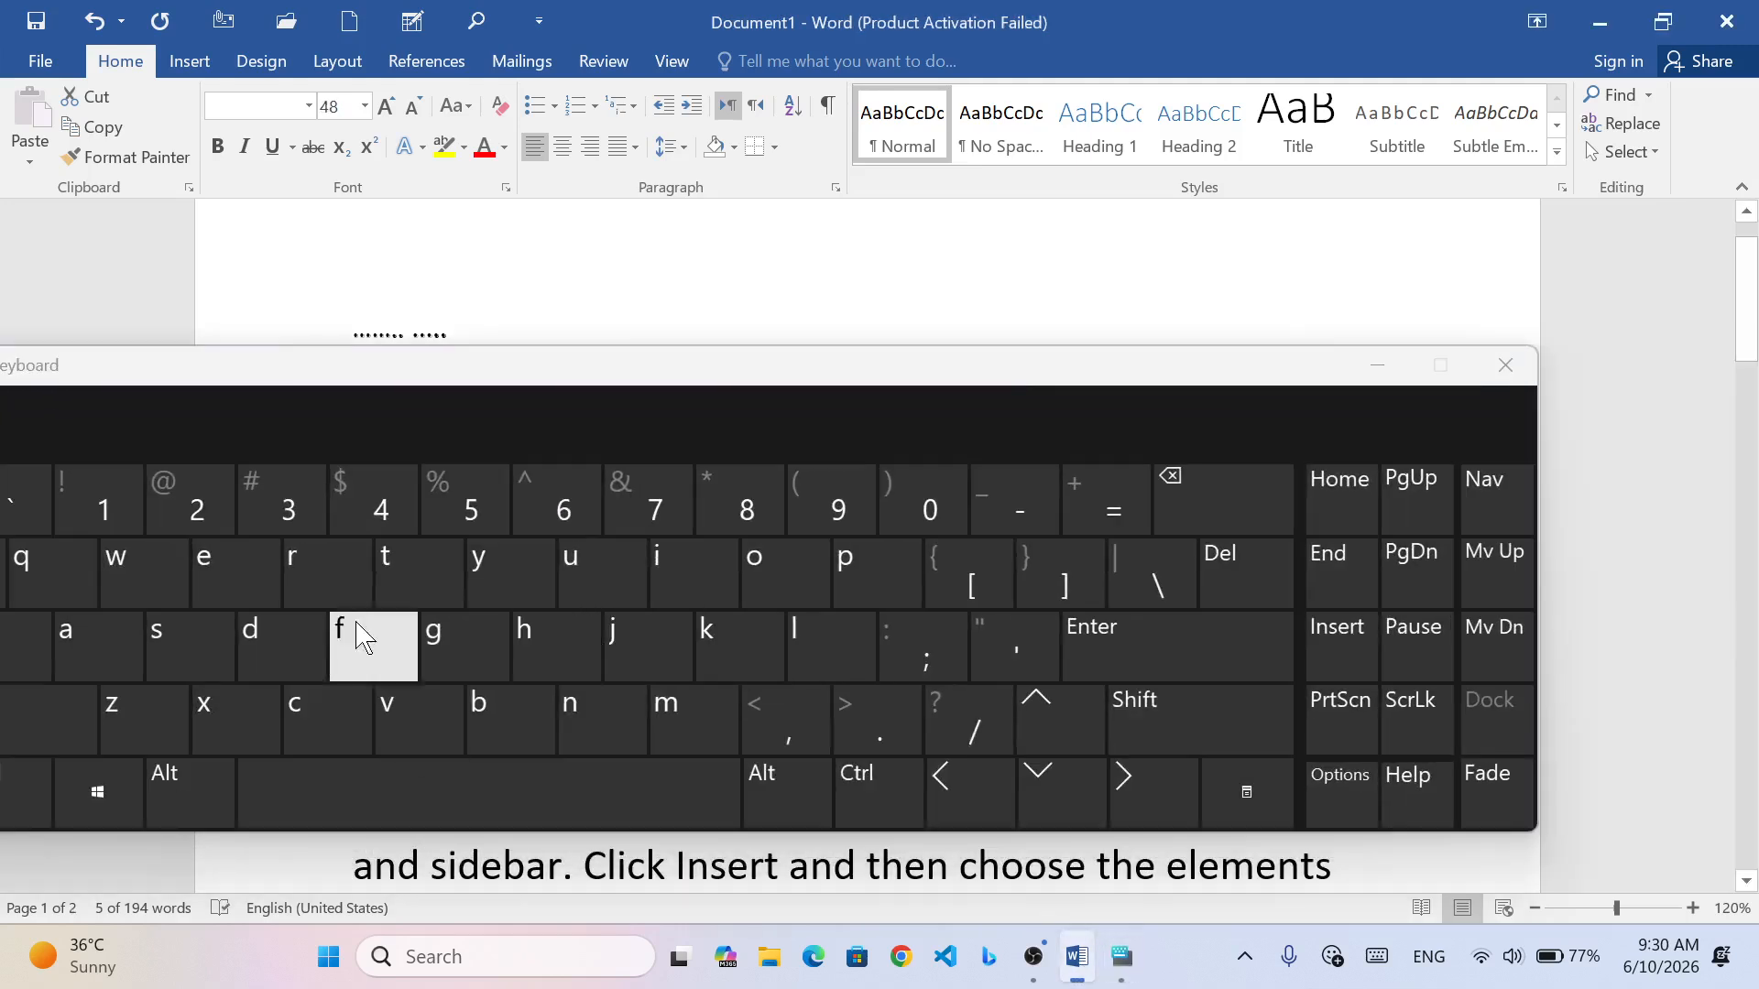
left_click_drag(443, 375, 669, 327)
left_click(245, 742)
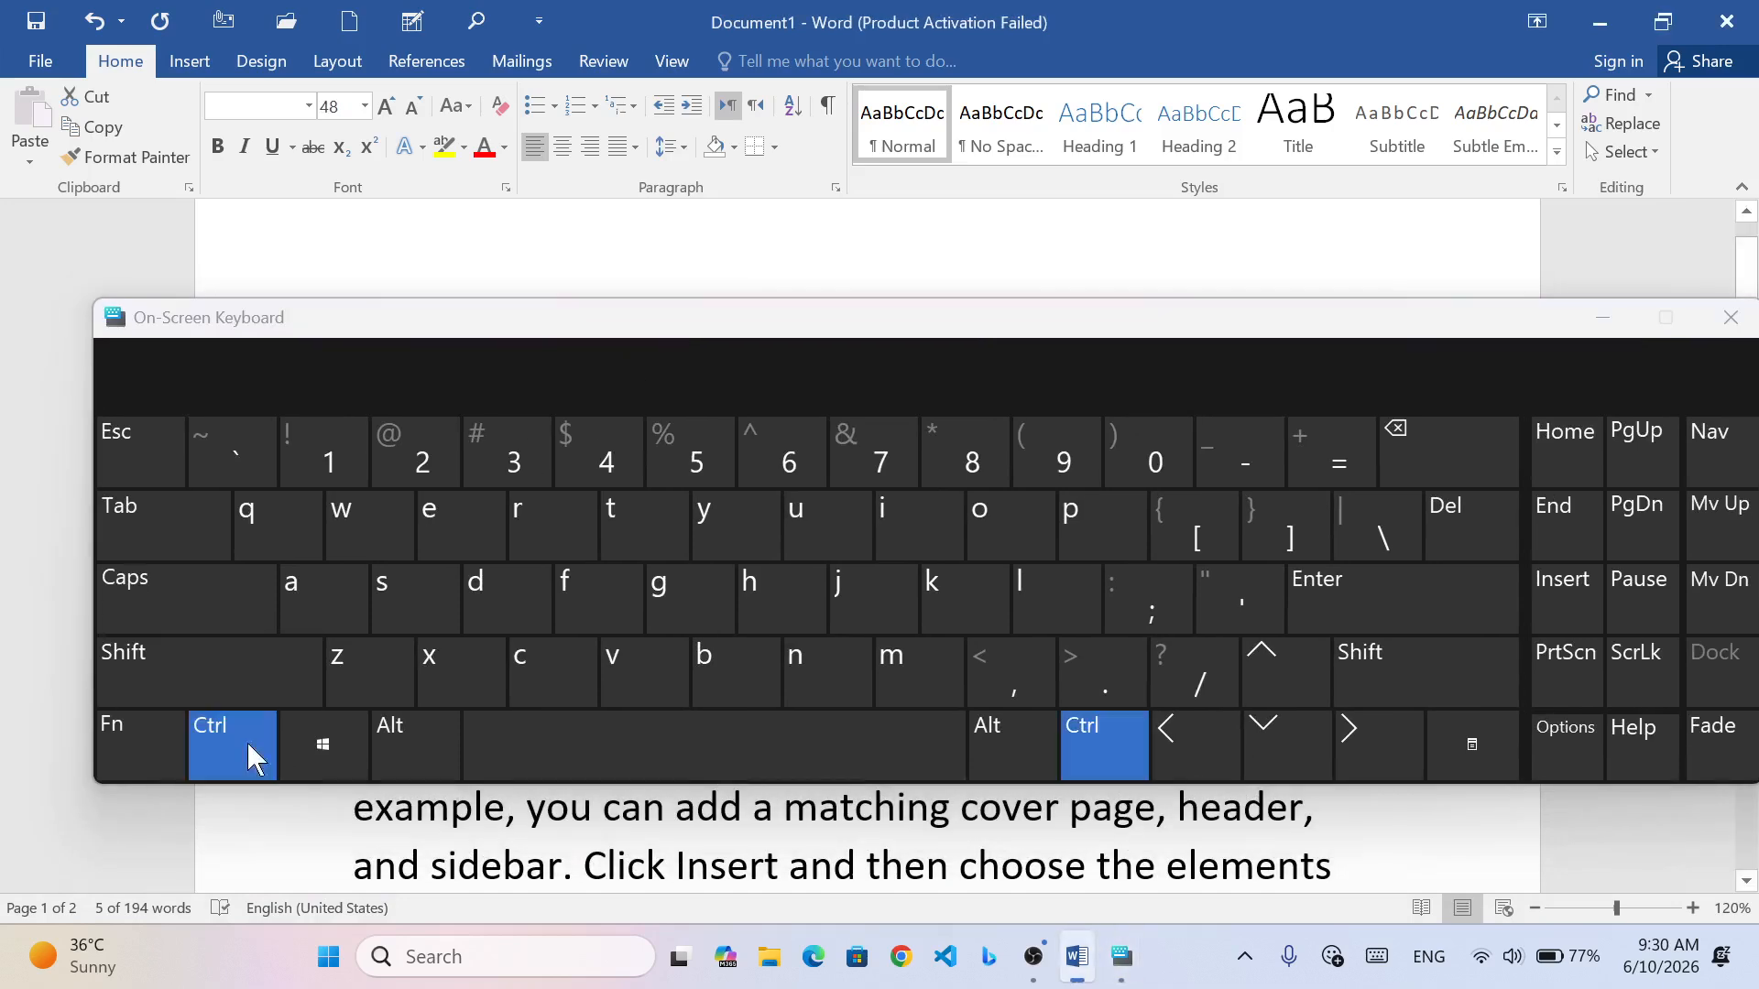
left_click(265, 675)
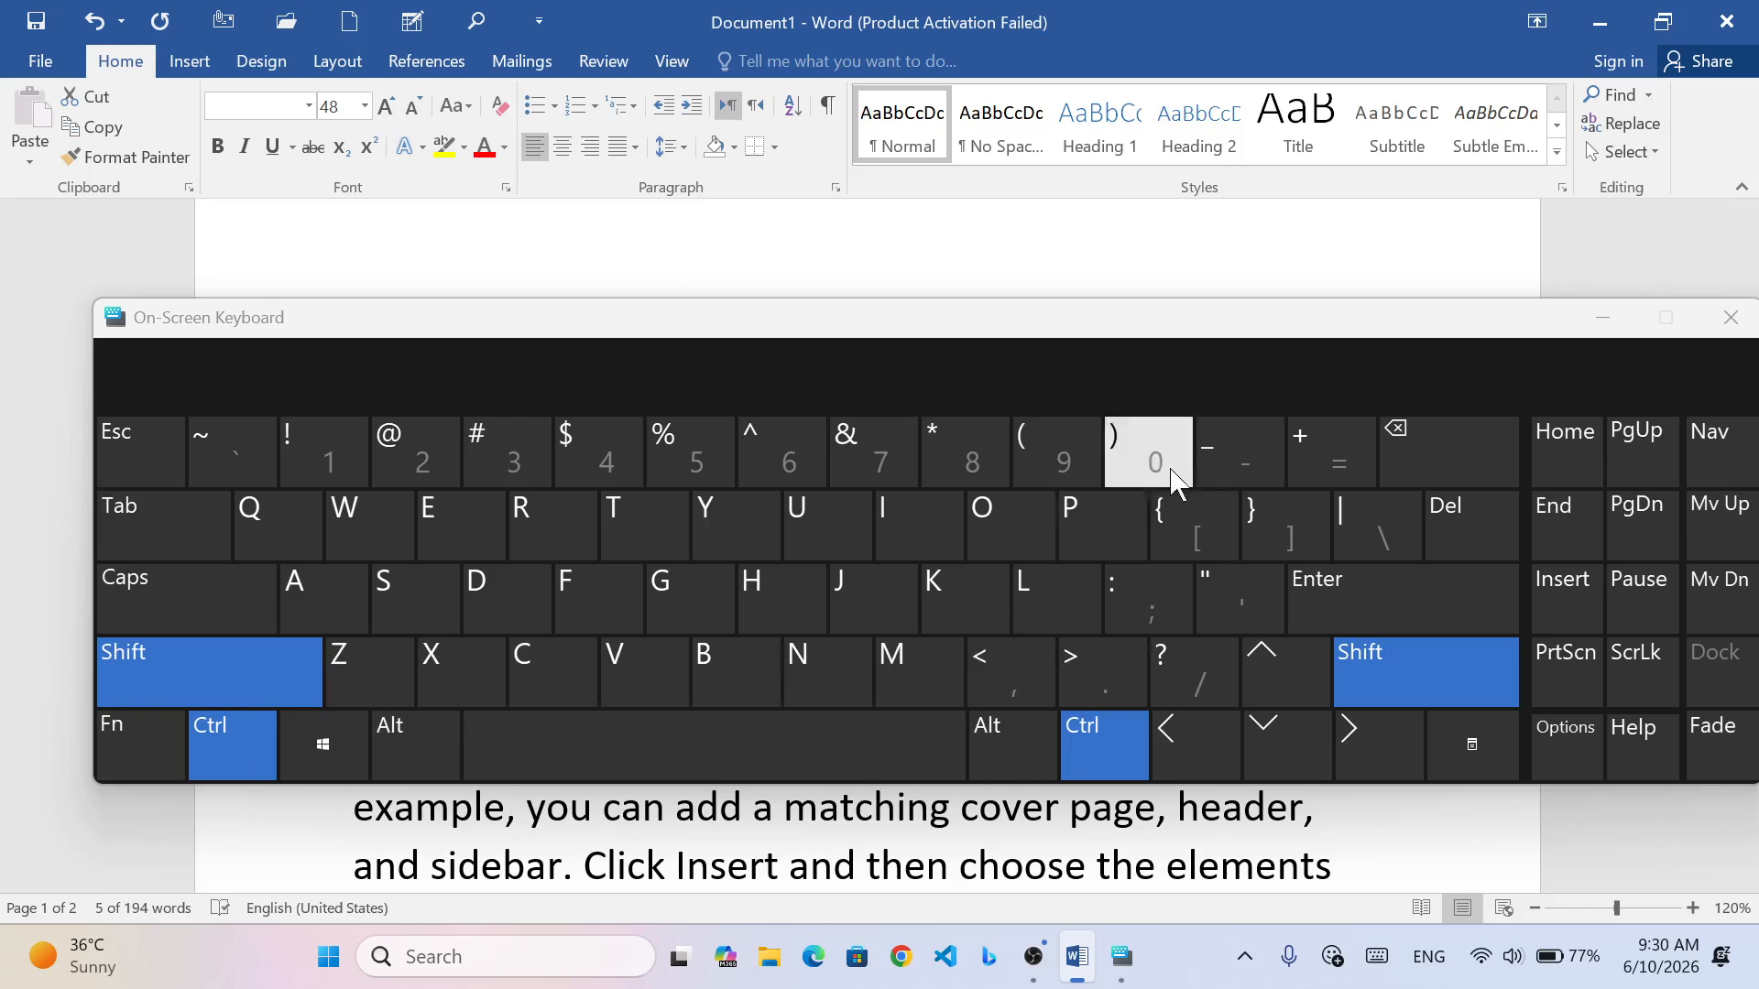
left_click_drag(1127, 330, 936, 344)
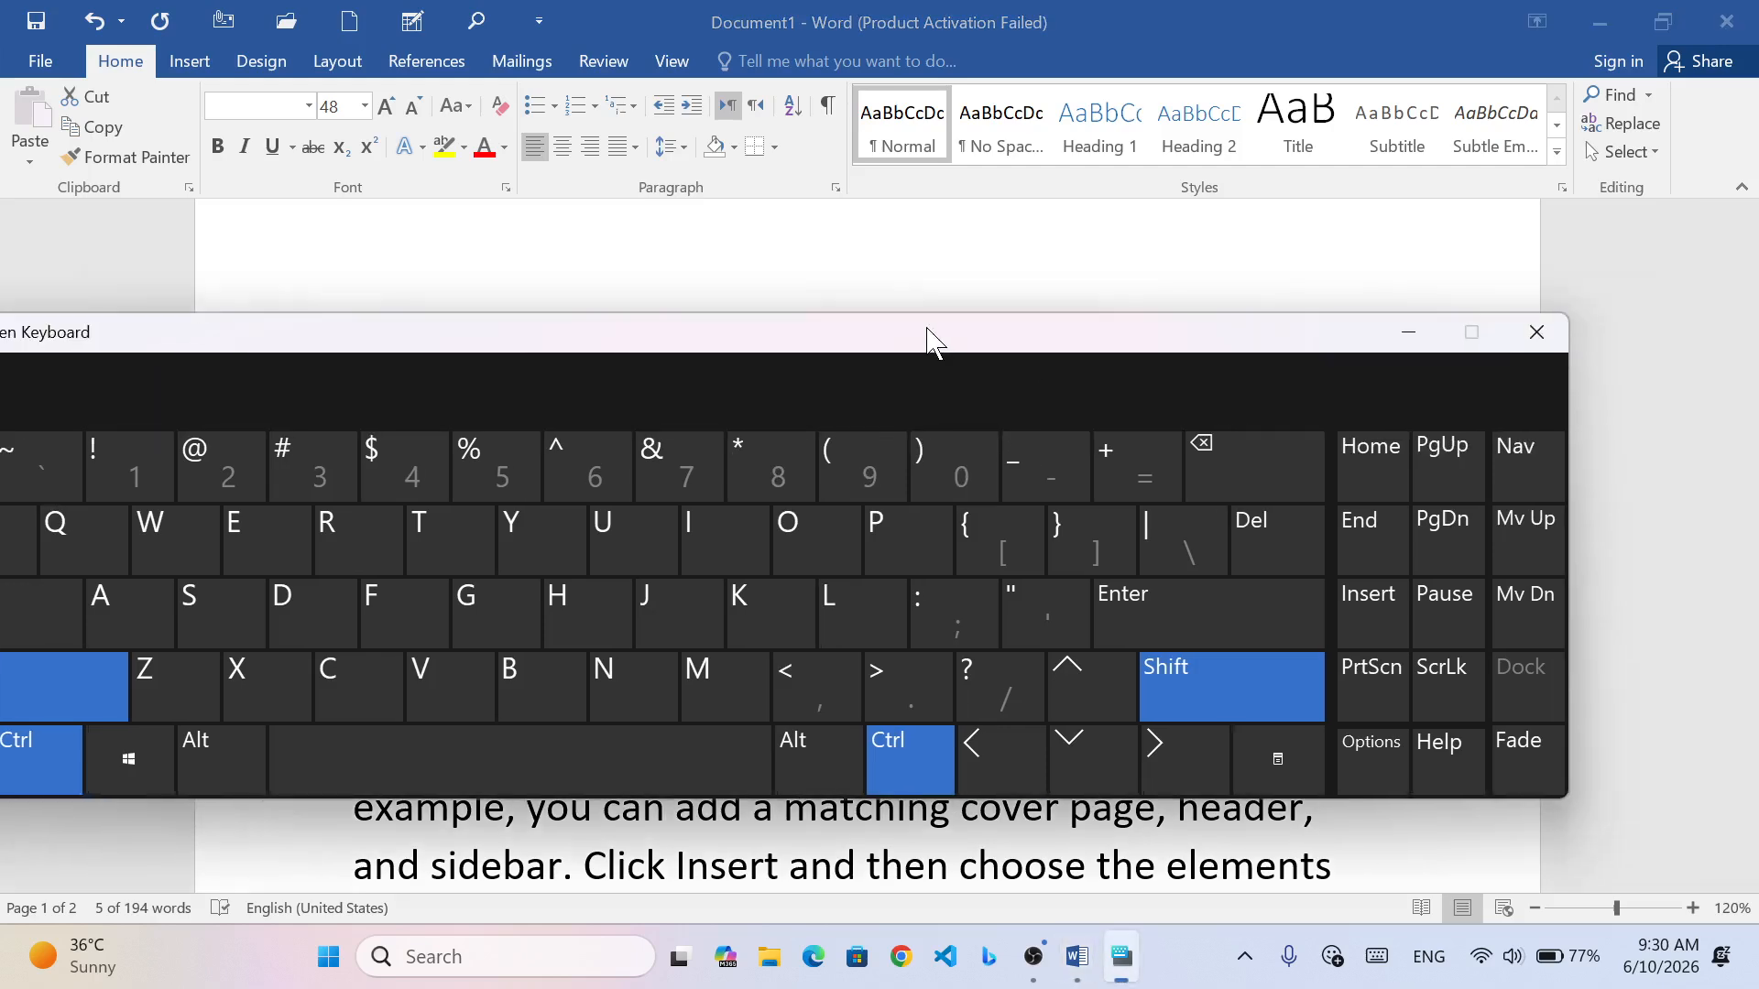
left_click(1407, 333)
left_click(757, 693)
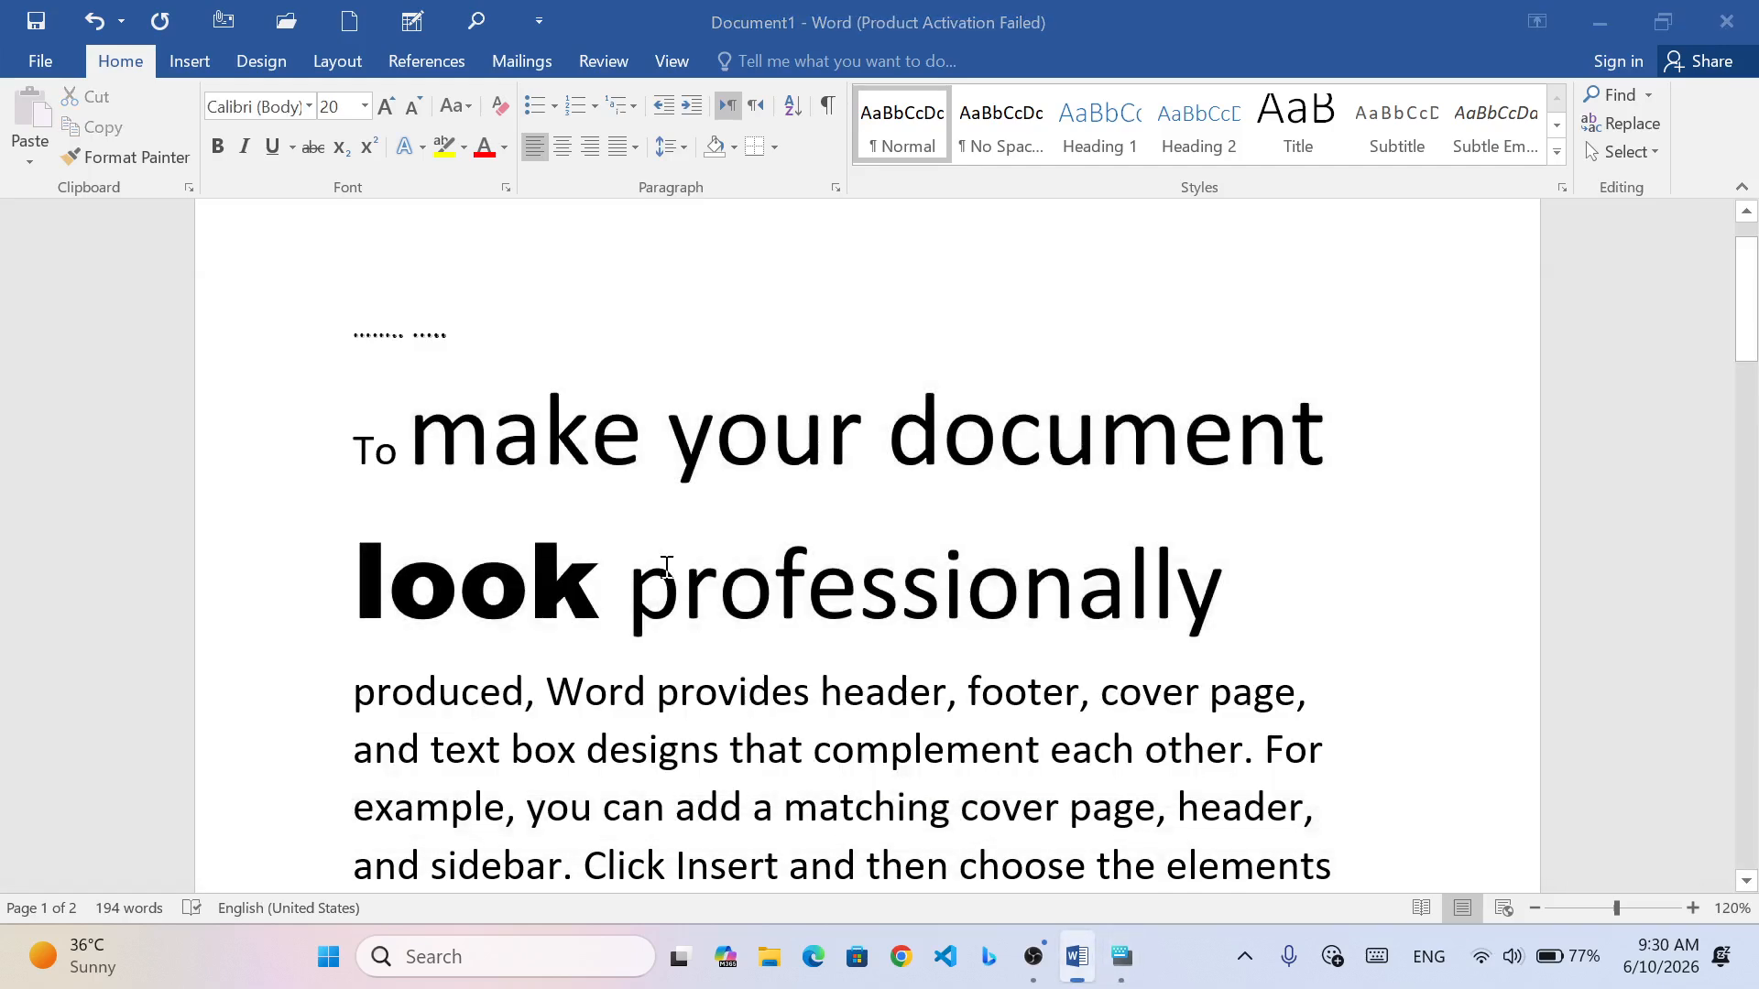
- Make the word "Insert" in the sentence "Click Insert and then choose the elements" bold
scroll(728, 602, "down", 8)
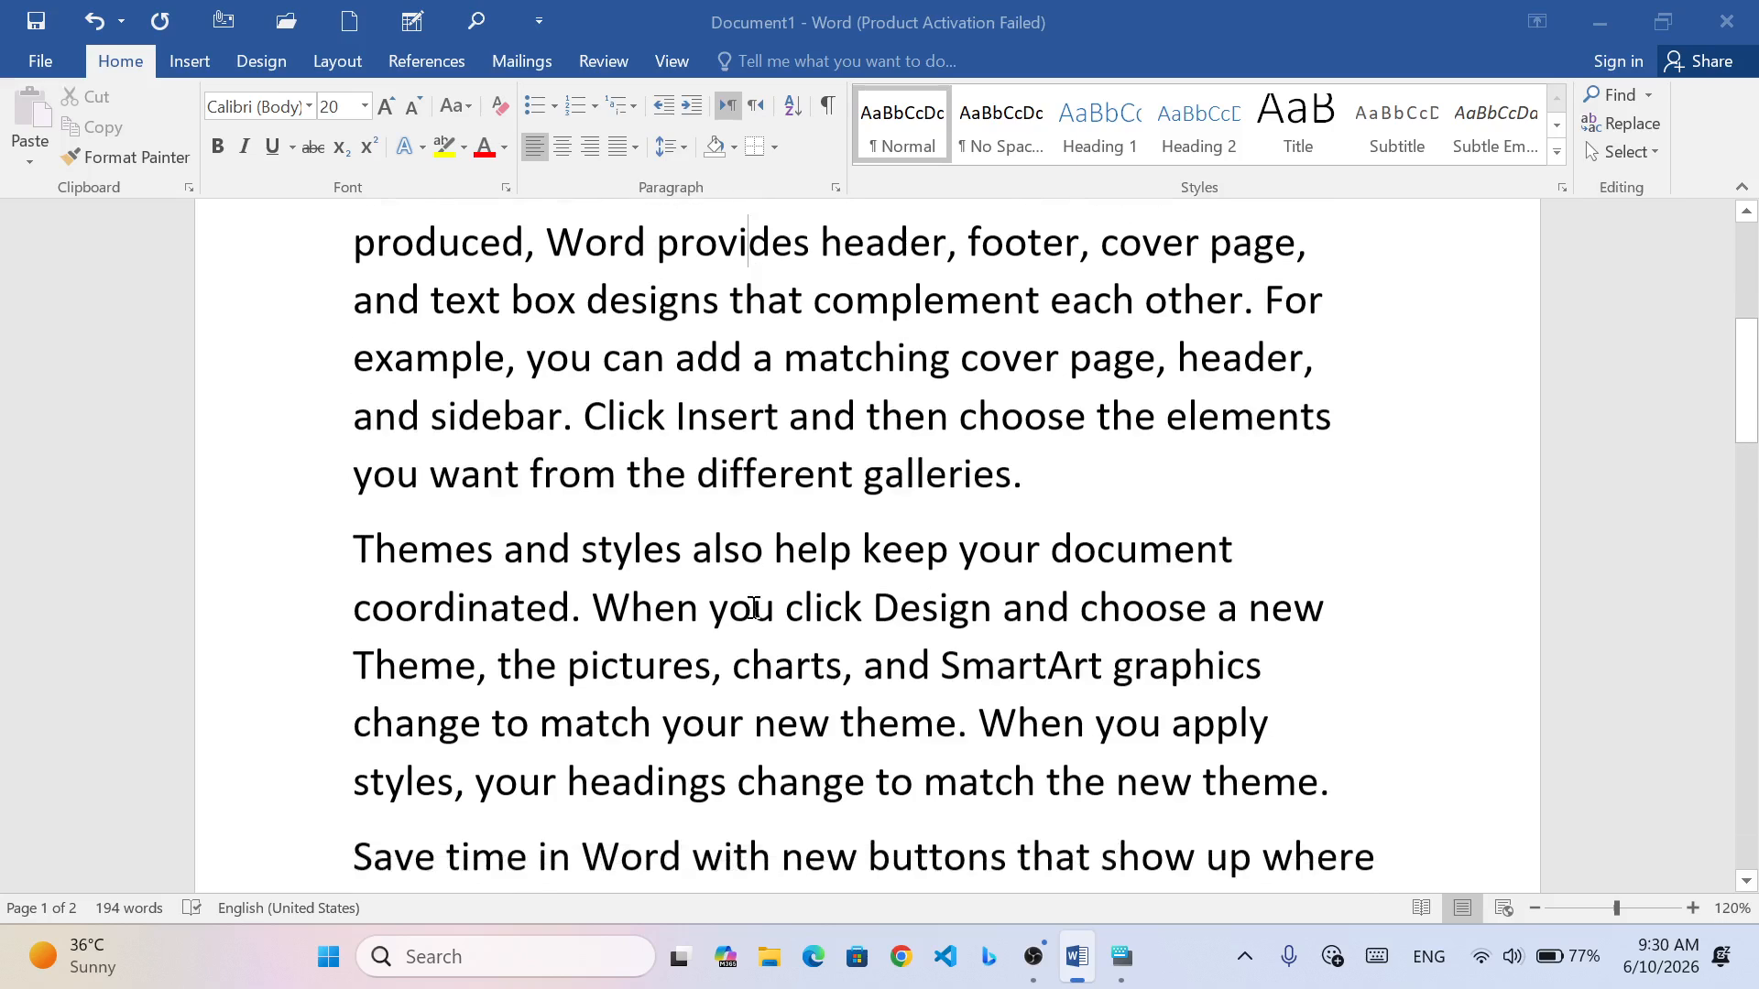
scroll(710, 503, "up", 2)
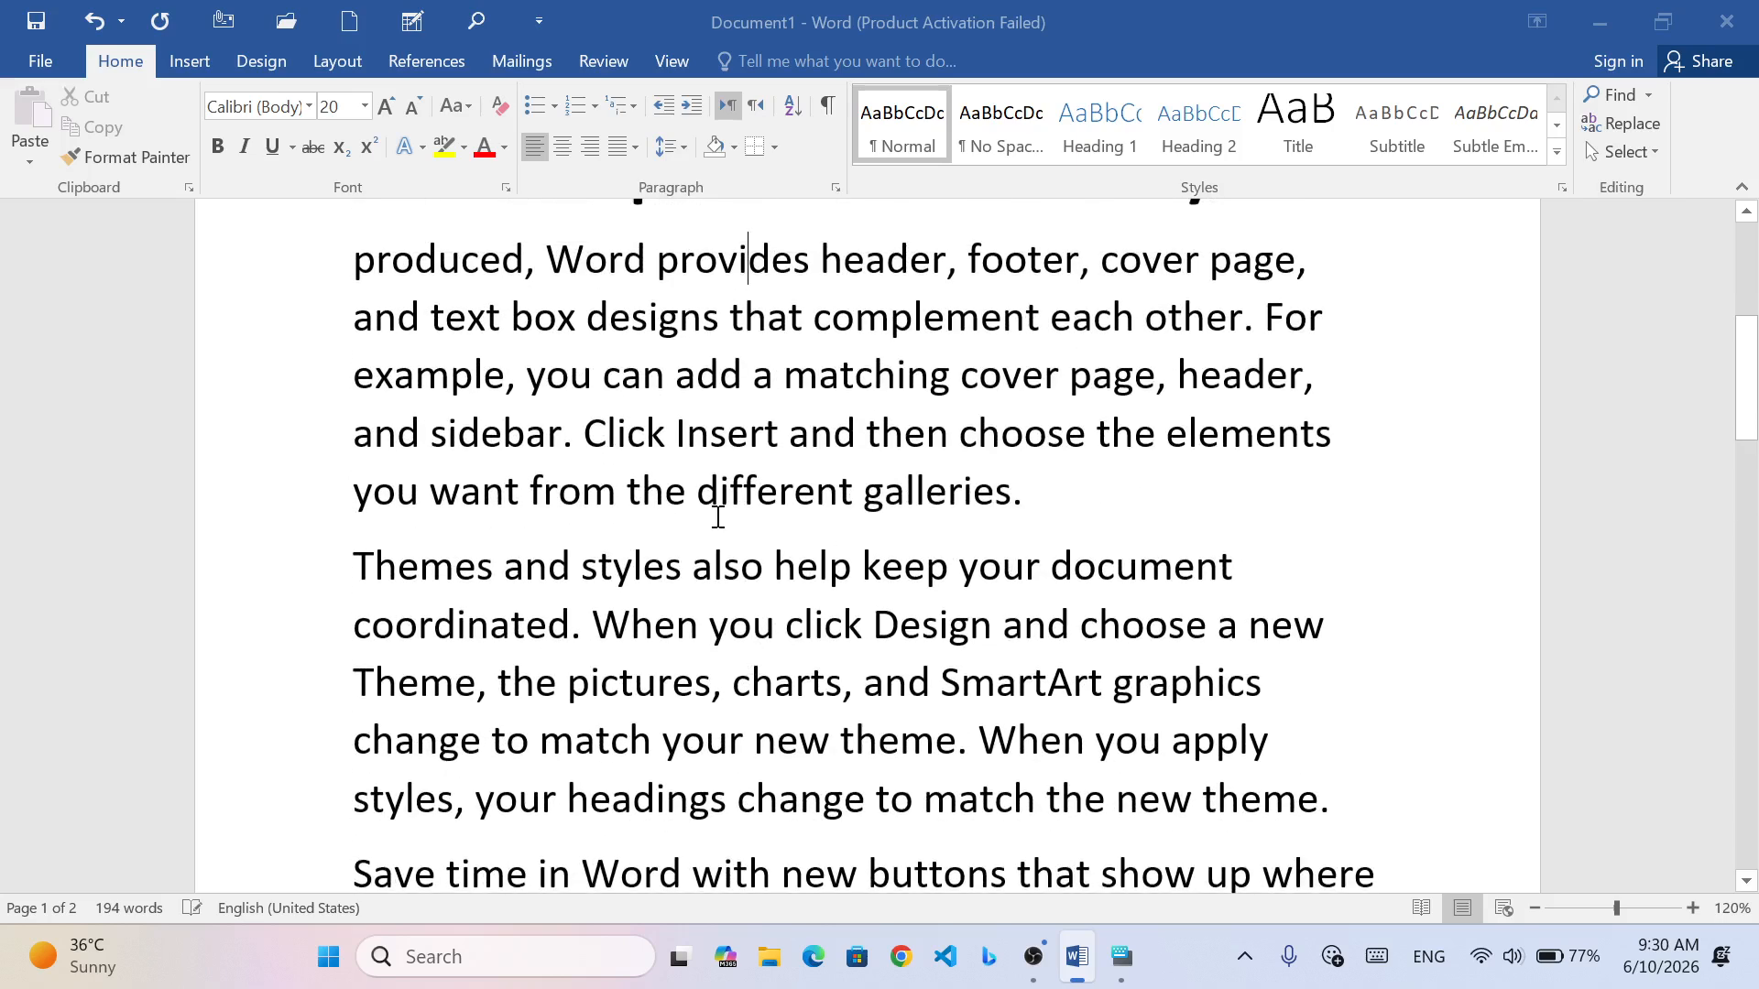
scroll(714, 519, "down", 2)
scroll(713, 529, "up", 3)
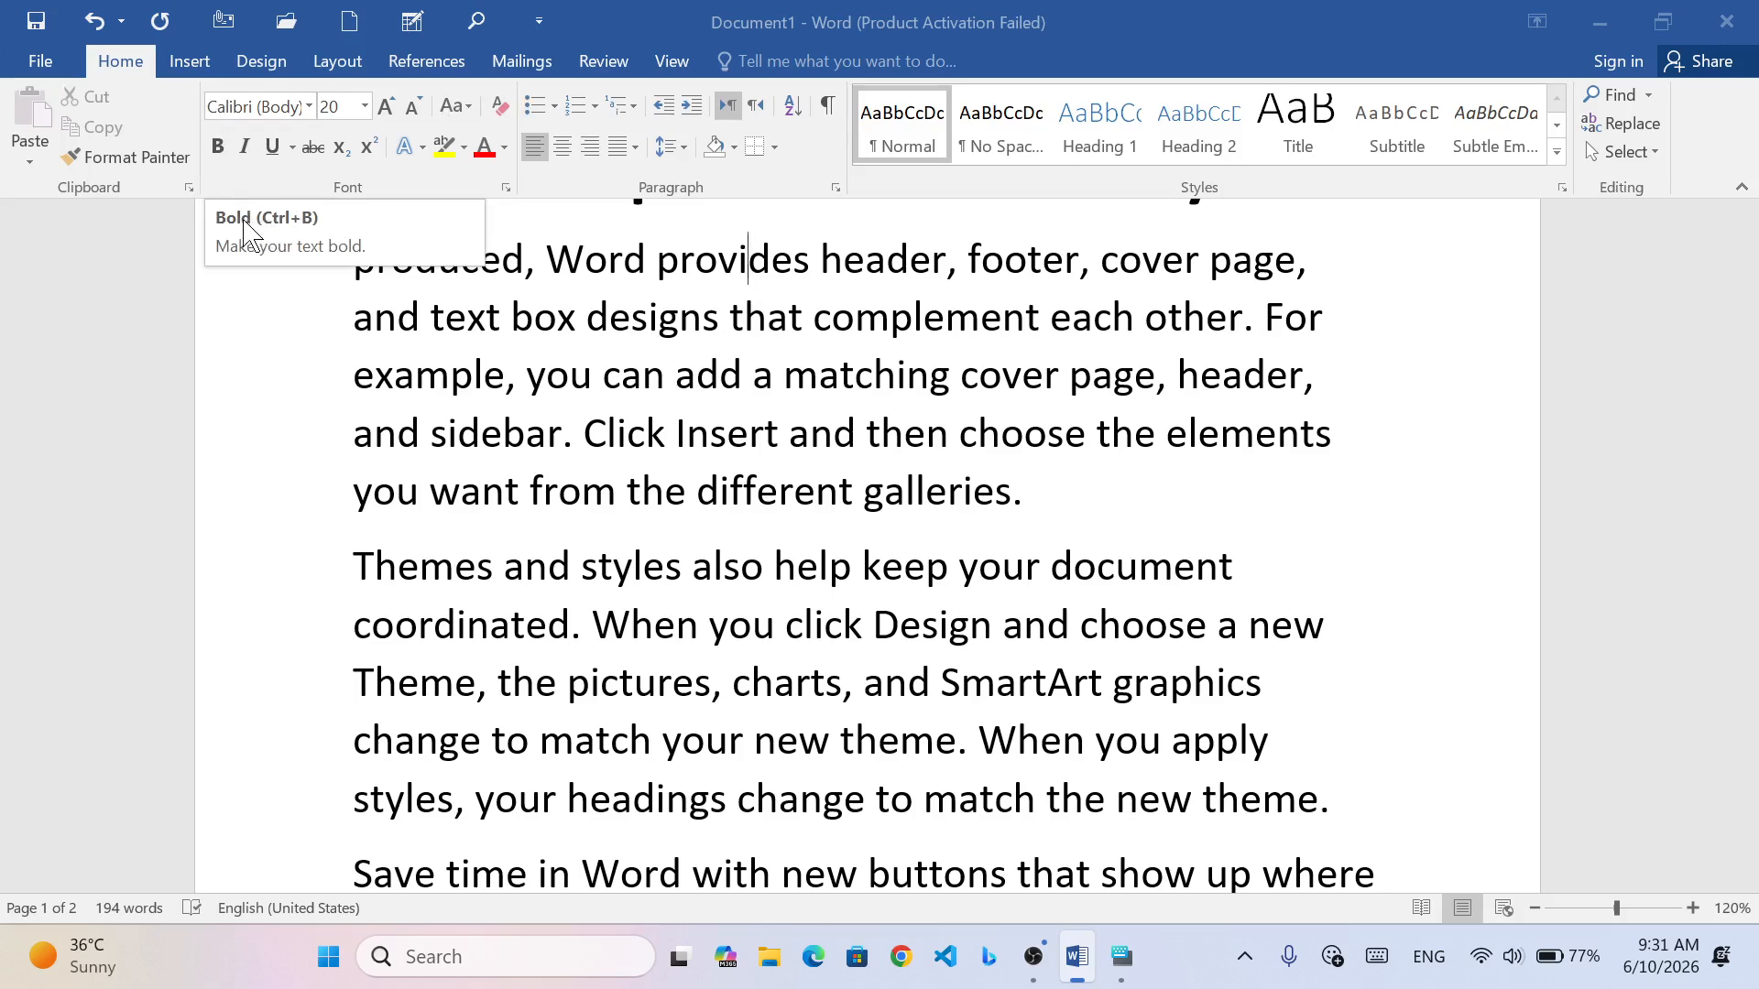
left_click(744, 375)
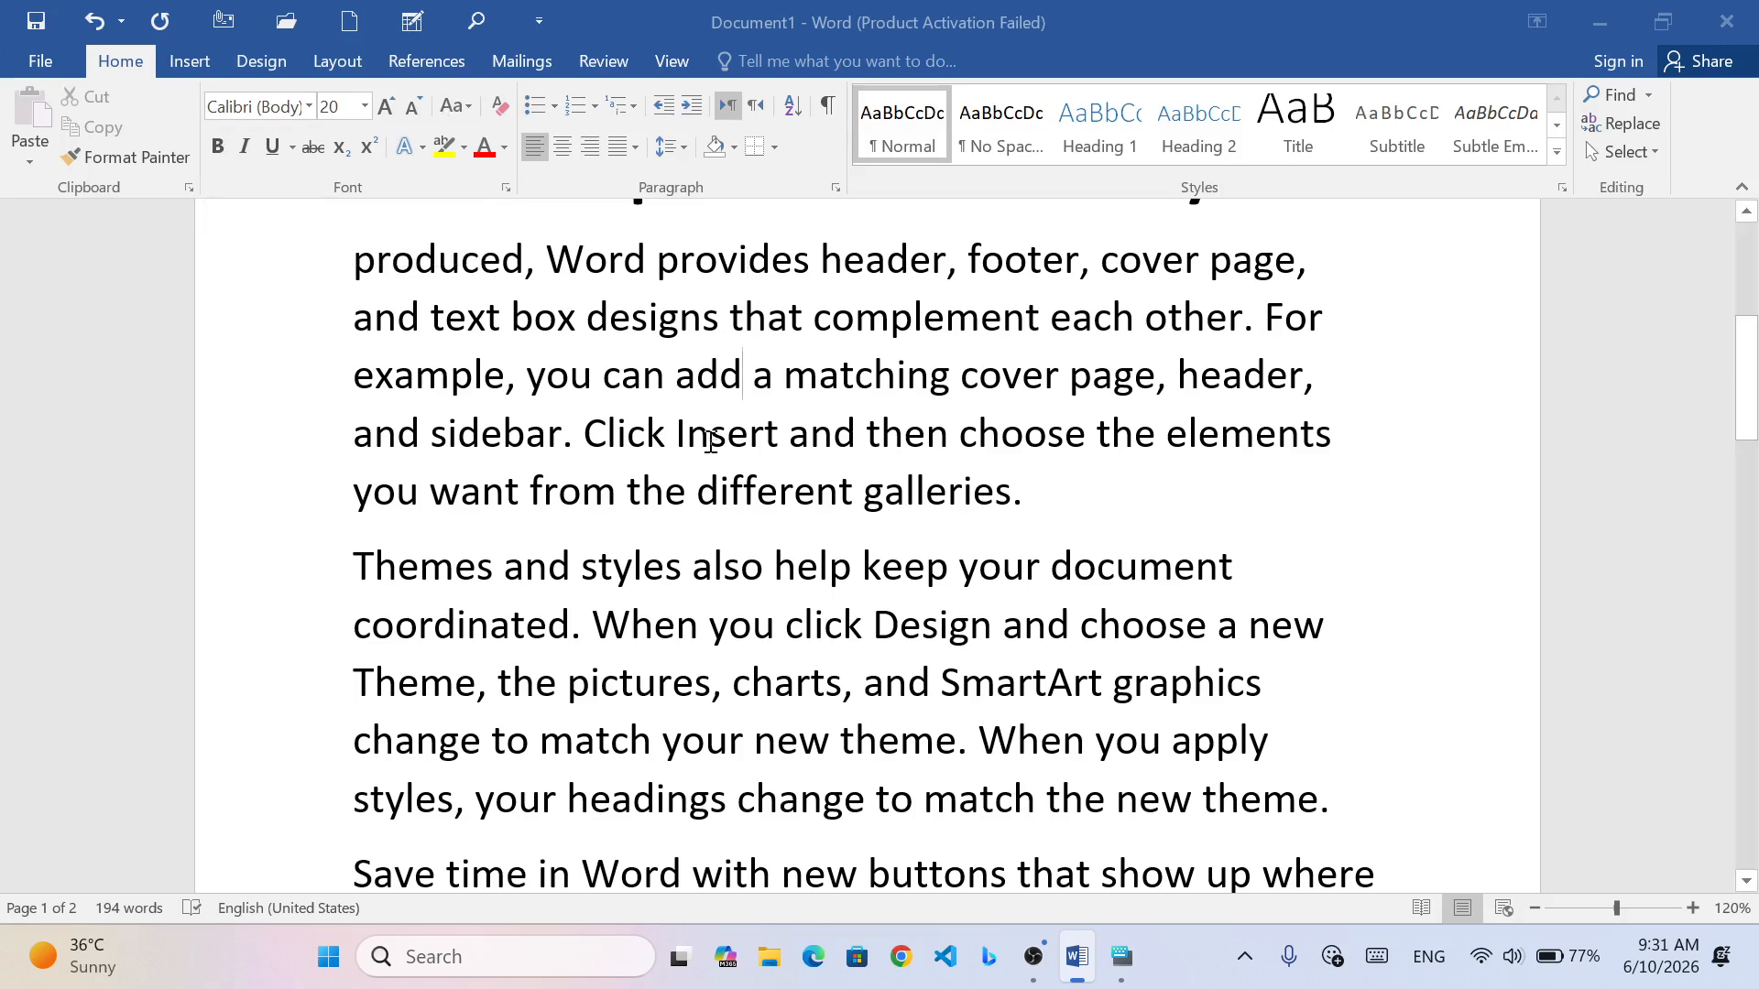
double_click(711, 441)
left_click(217, 147)
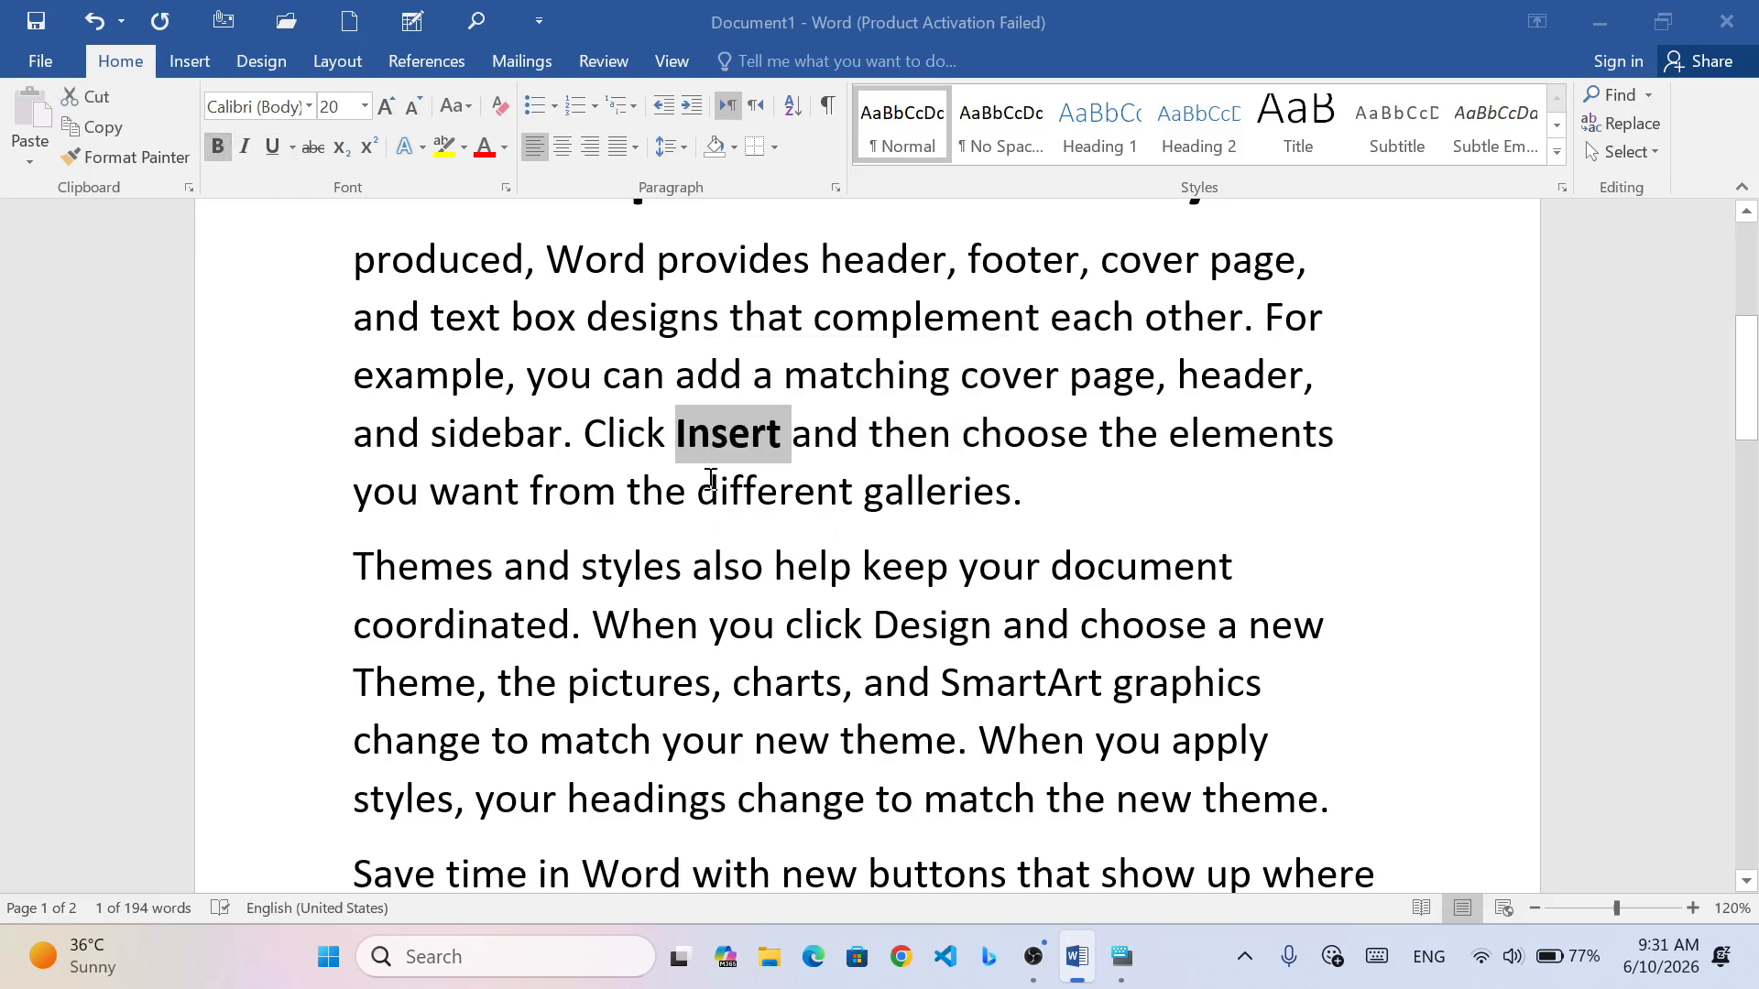
left_click(752, 444)
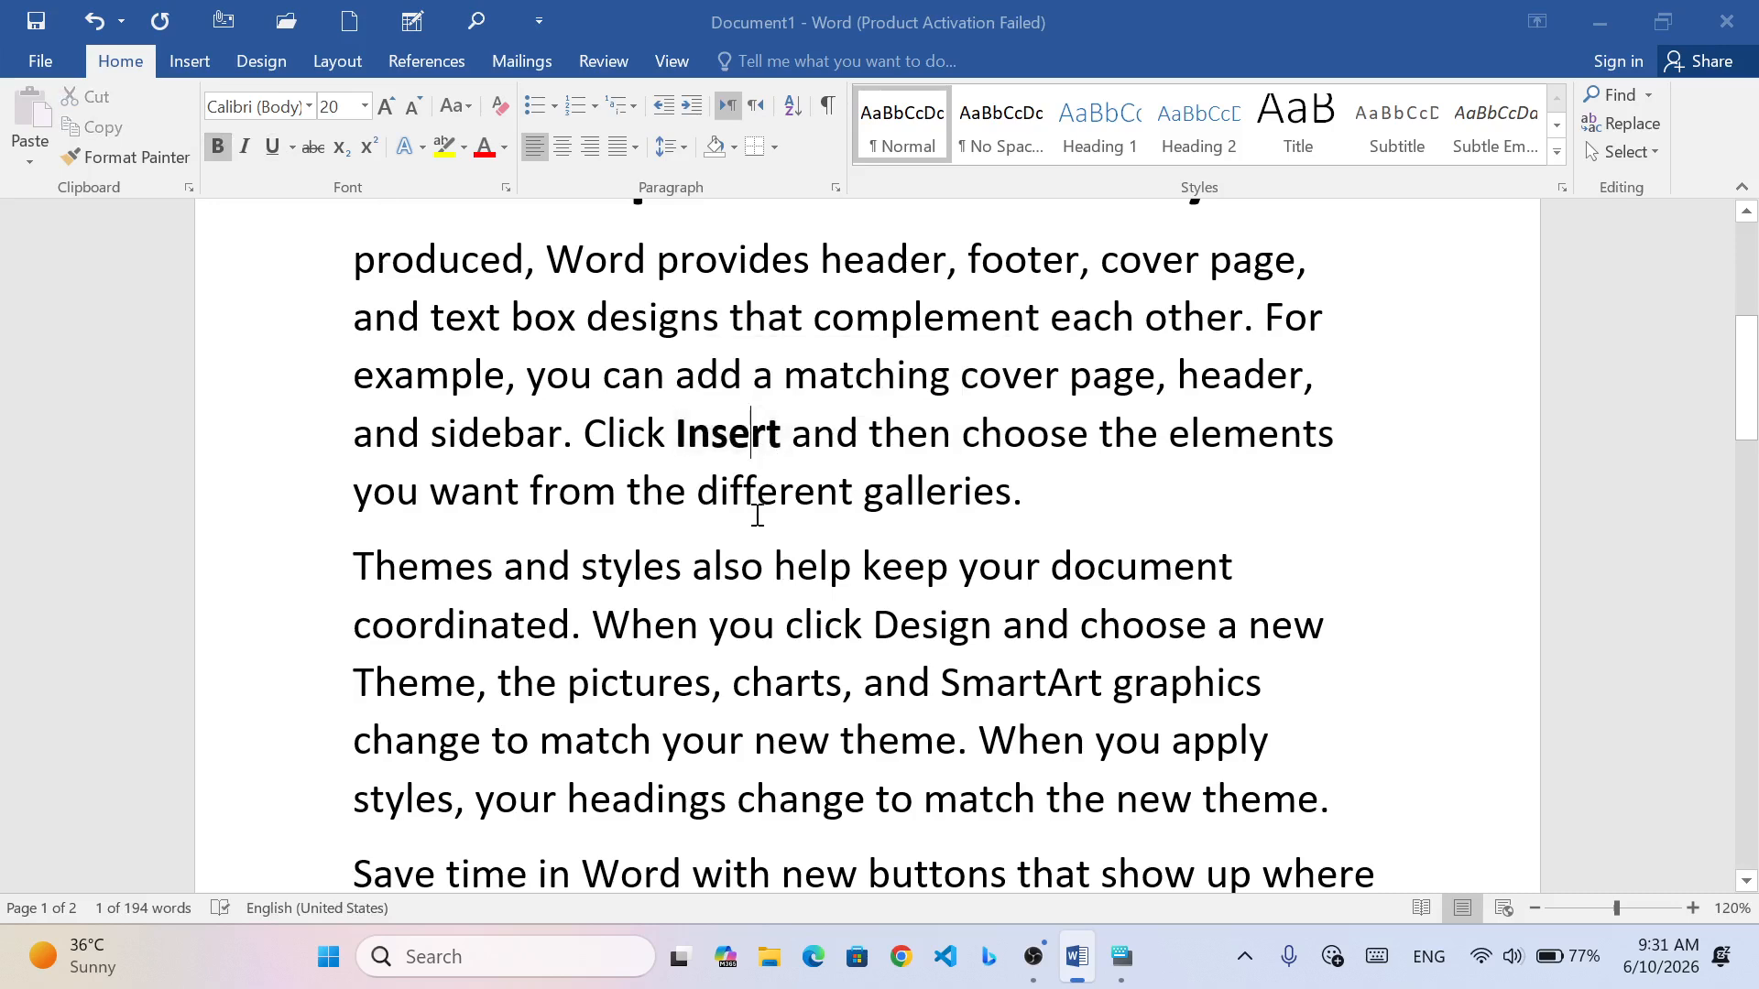
- Remove the bold from the word "Insert" and apply it again with the keyboard shortcut
double_click(703, 448)
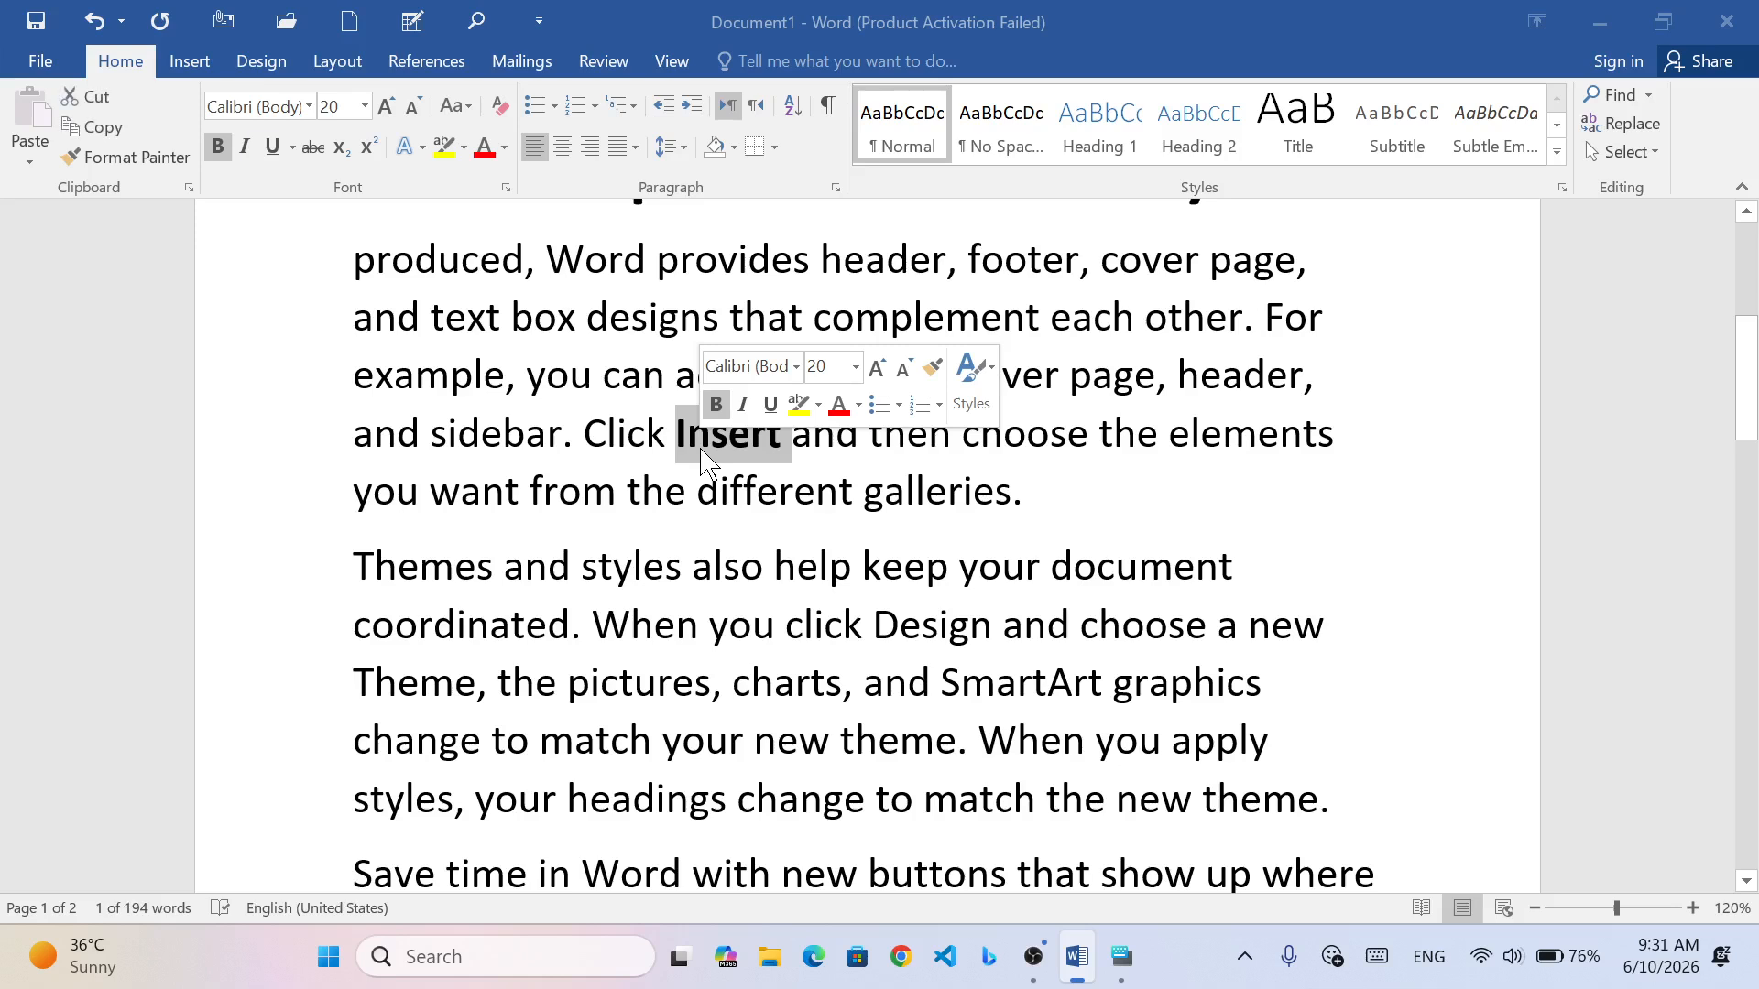
key("ctrl+b")
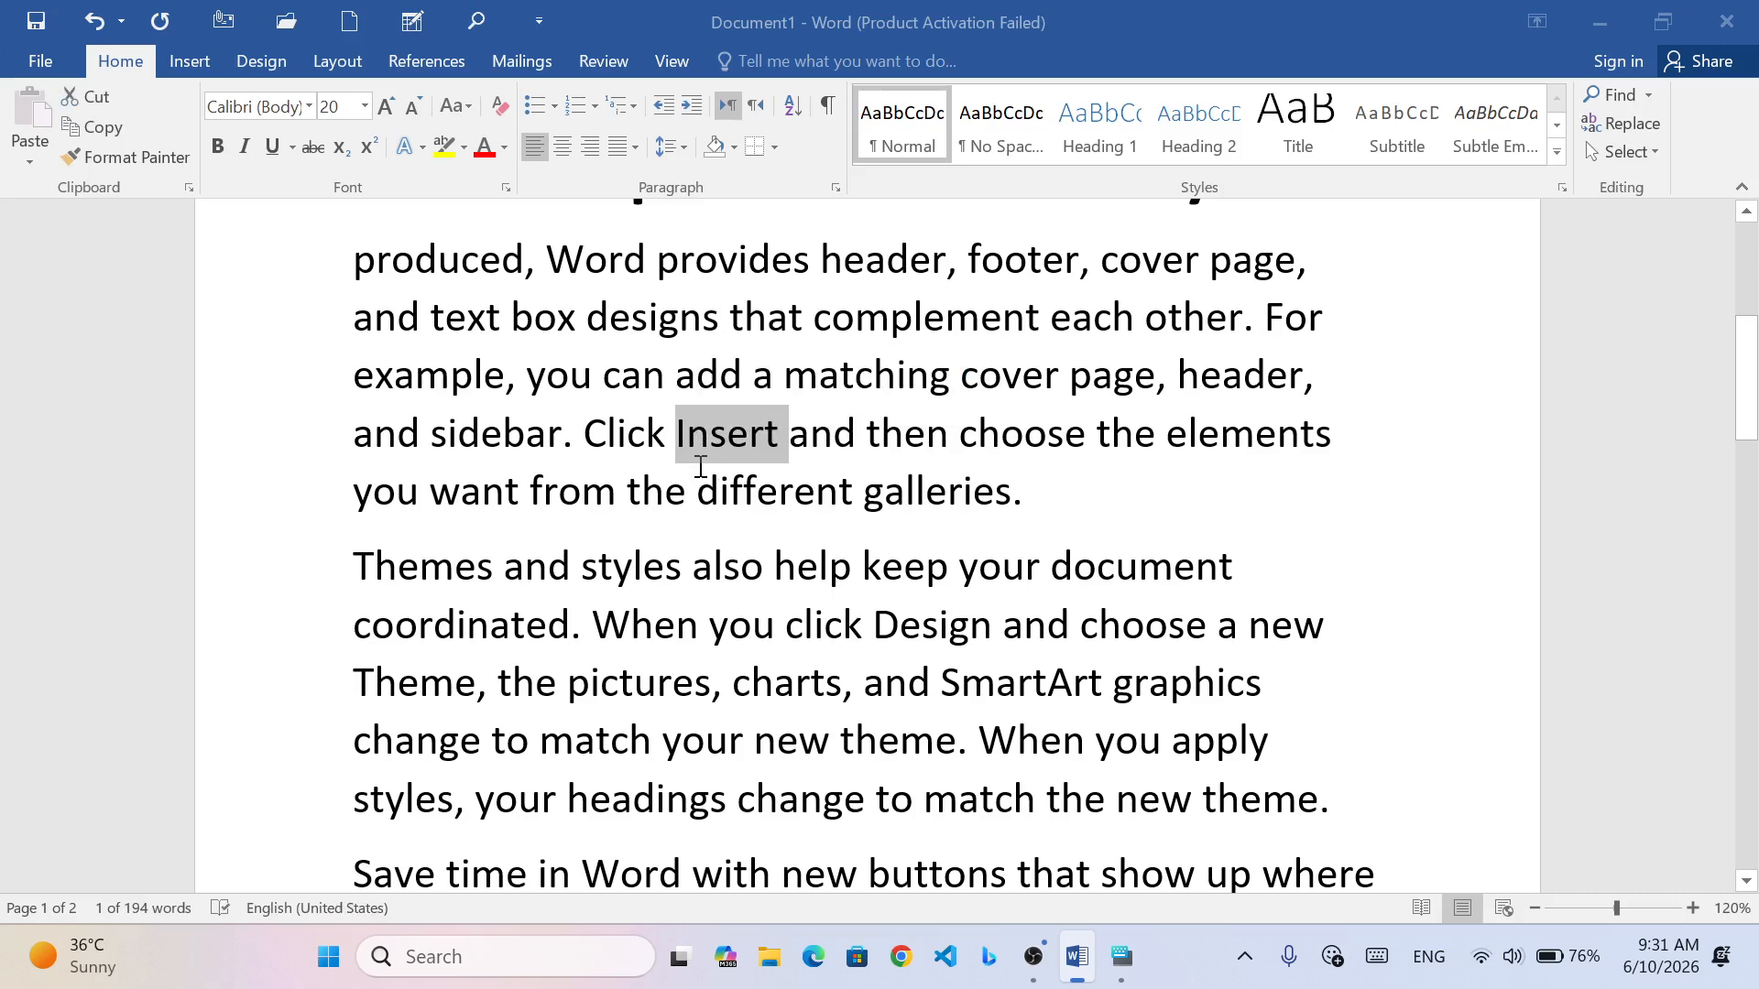
key("ctrl+b")
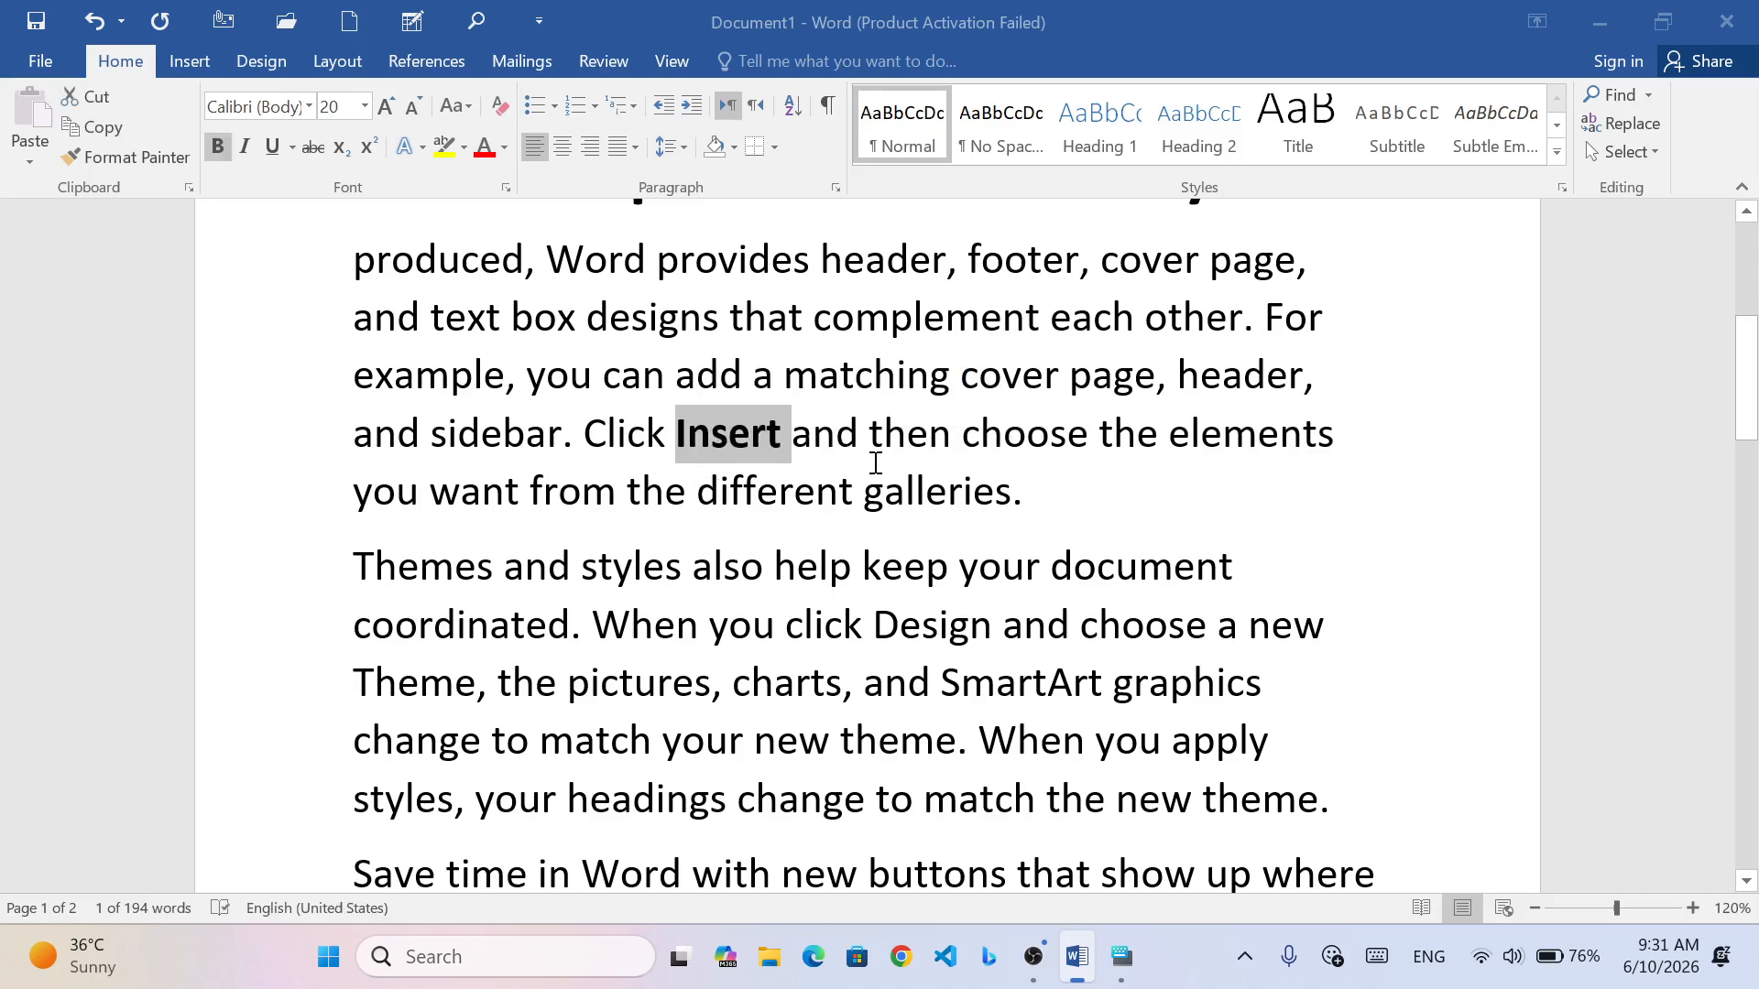
- Bold the text from "and text box designs" through "Design and choose", and also "Word provides header, footer, cover page"
left_click_drag(343, 330, 1213, 628)
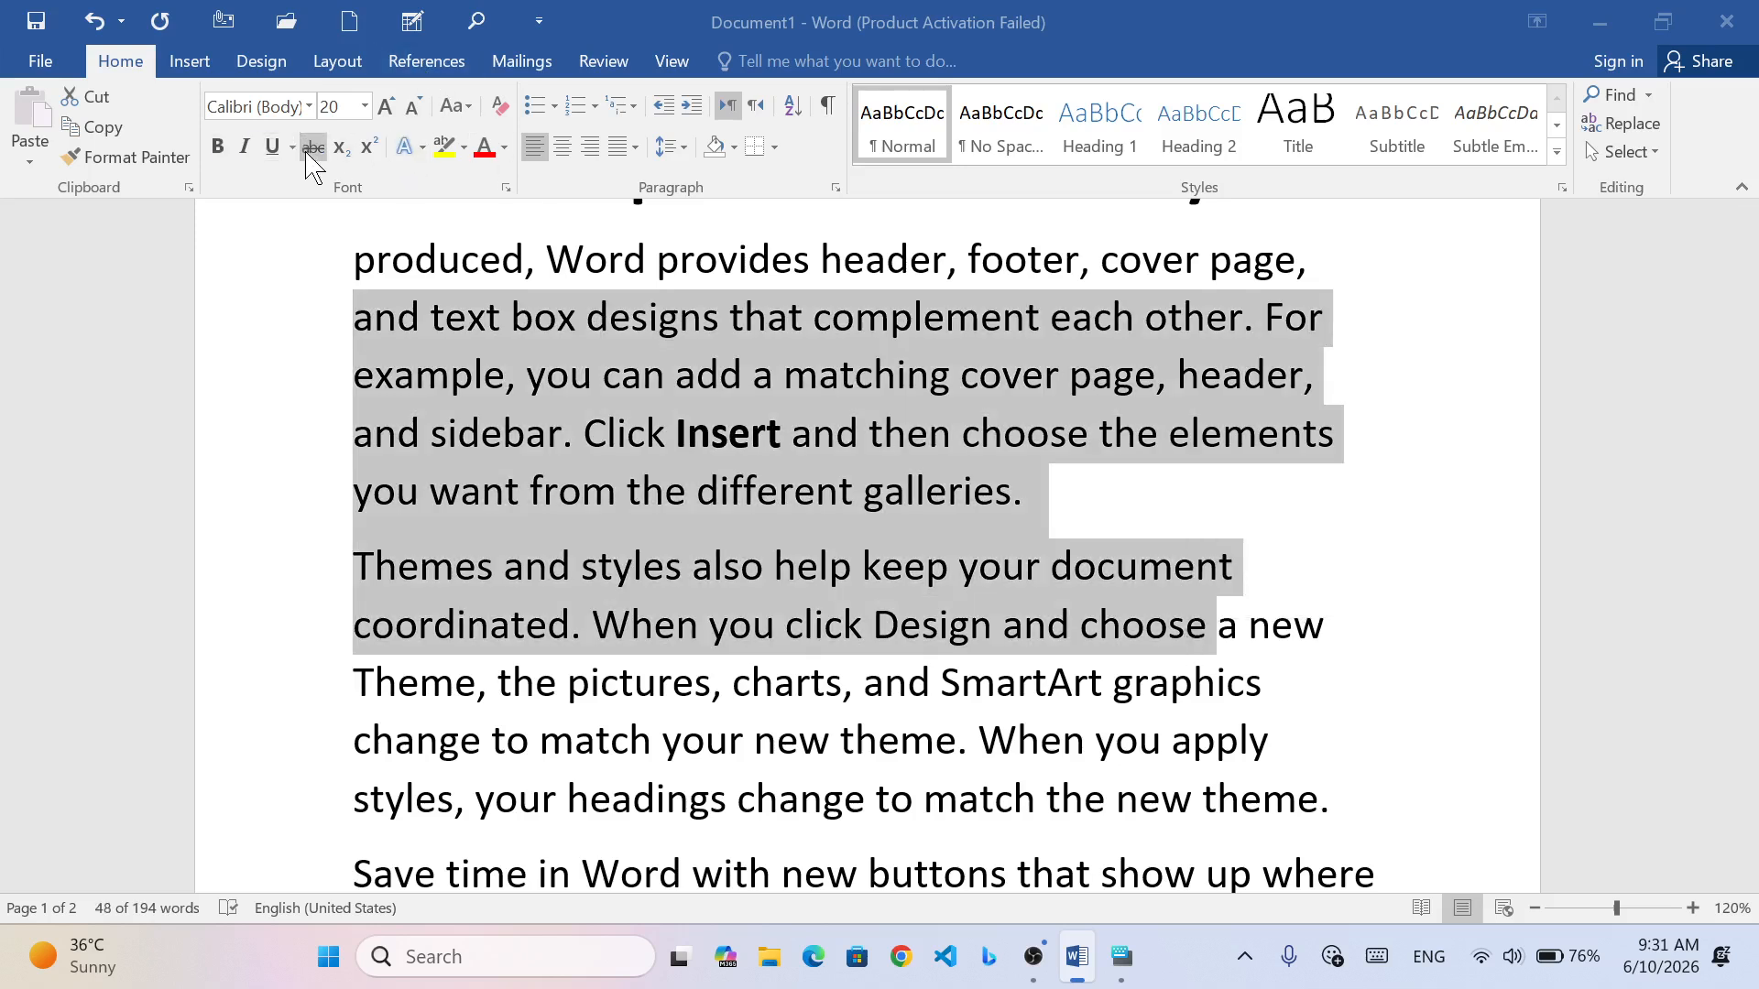
key("ctrl+b")
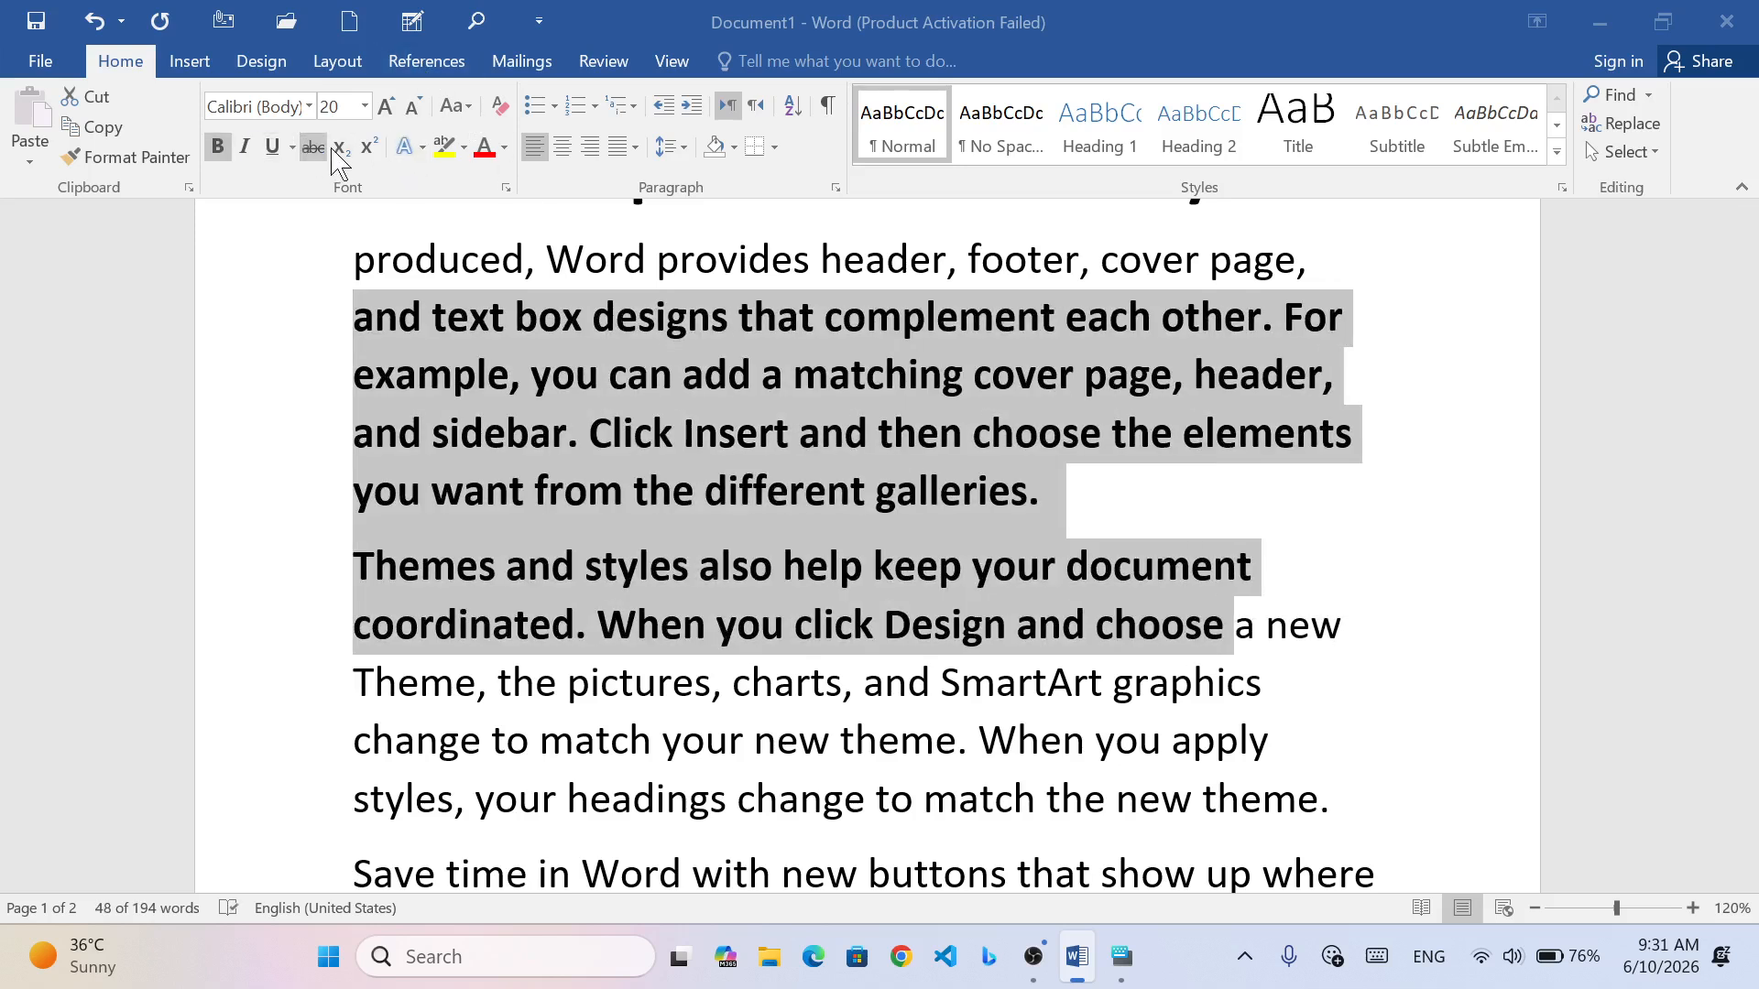
left_click_drag(583, 259, 1247, 275)
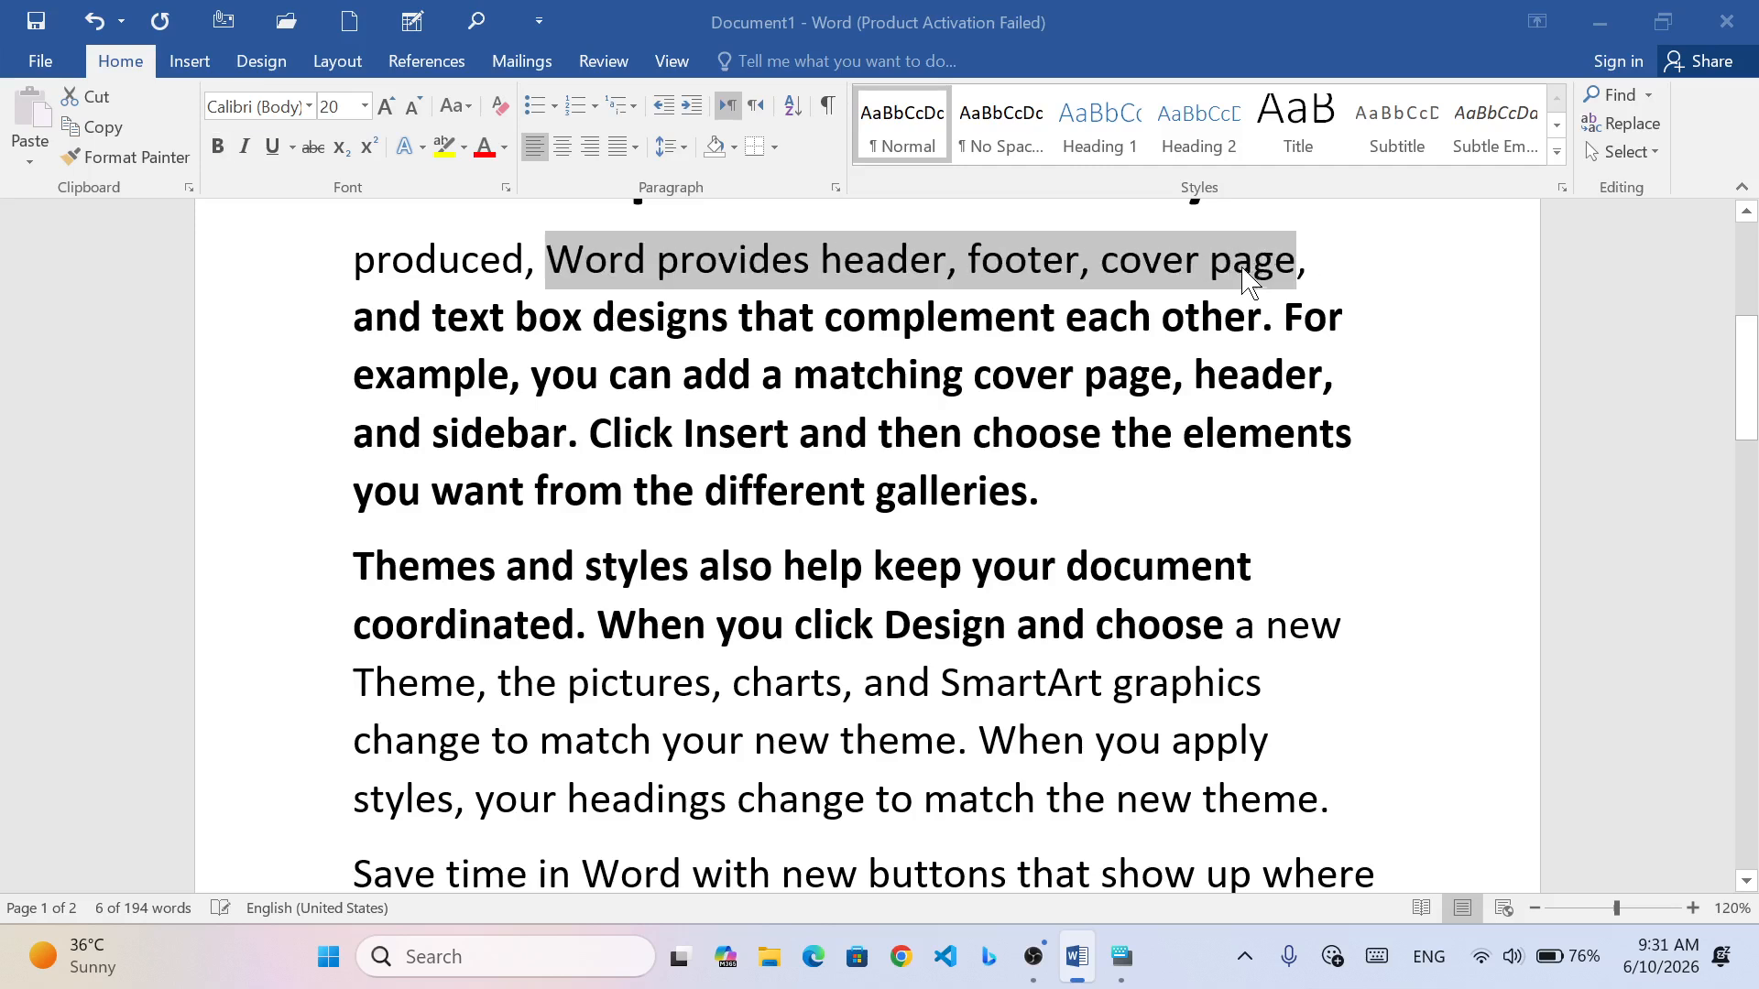
key("ctrl+b")
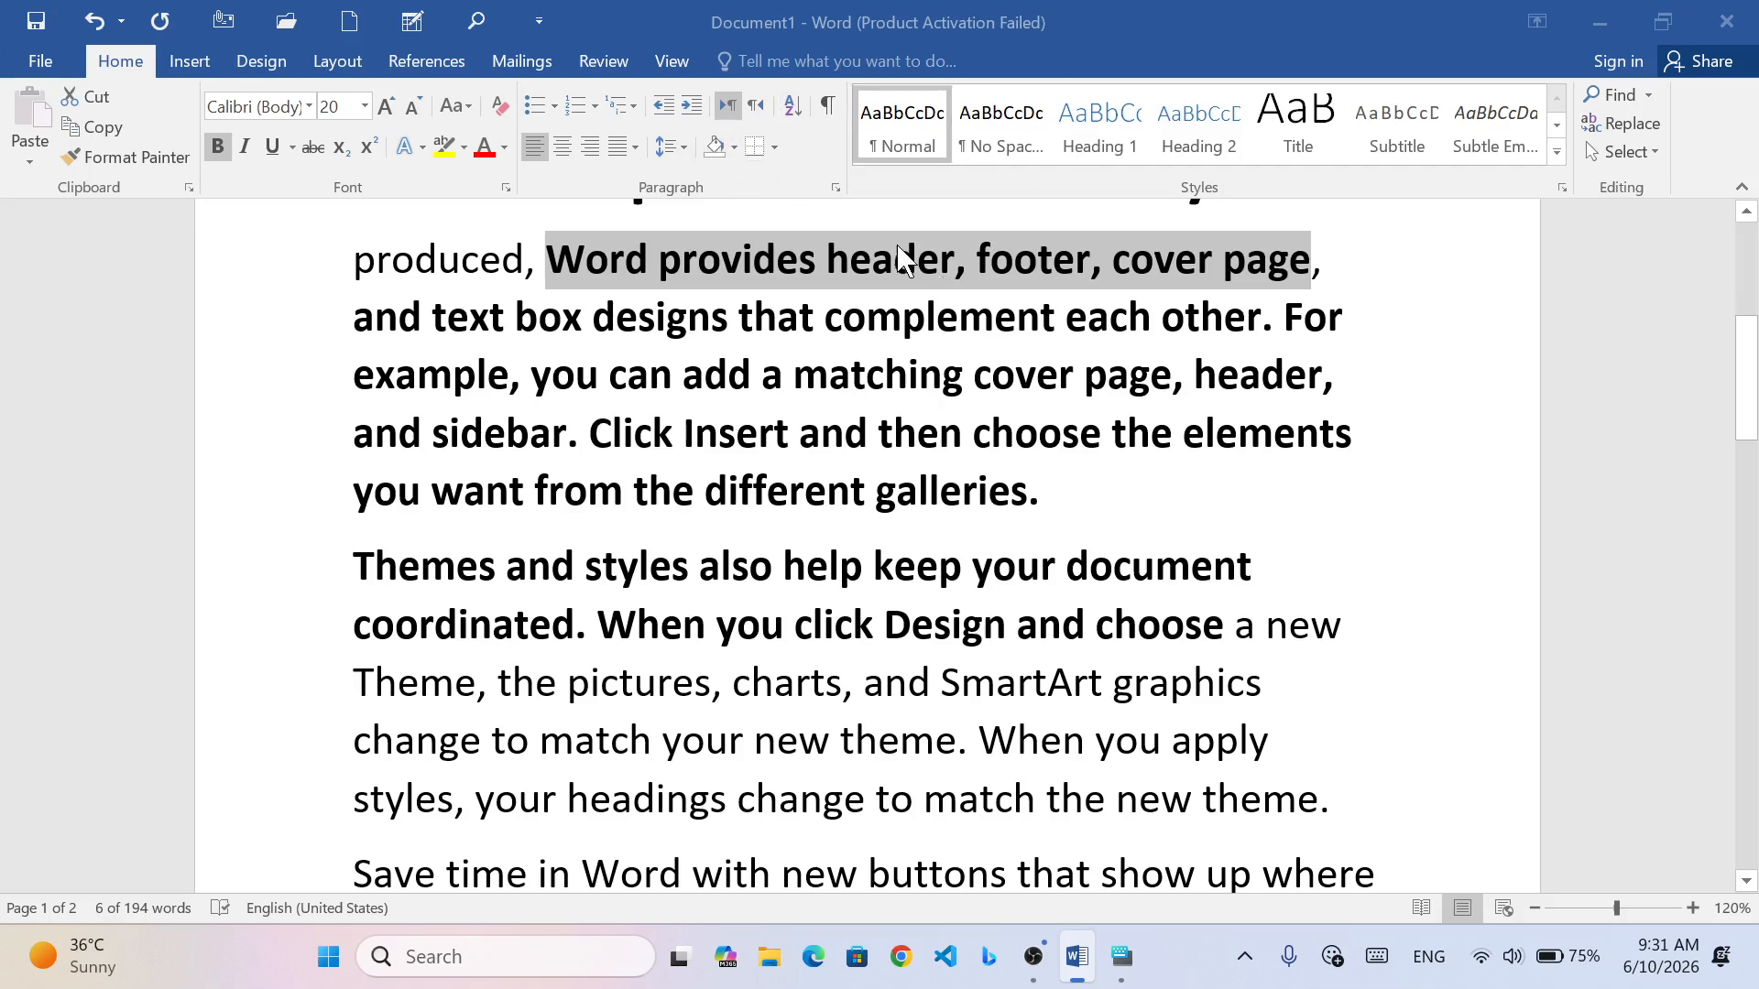
- Italicize the line "Theme, the pictures, charts, and SmartArt graphics", toggling the italics off and on to demonstrate
scroll(870, 385, "down", 1)
left_click_drag(349, 527, 1271, 529)
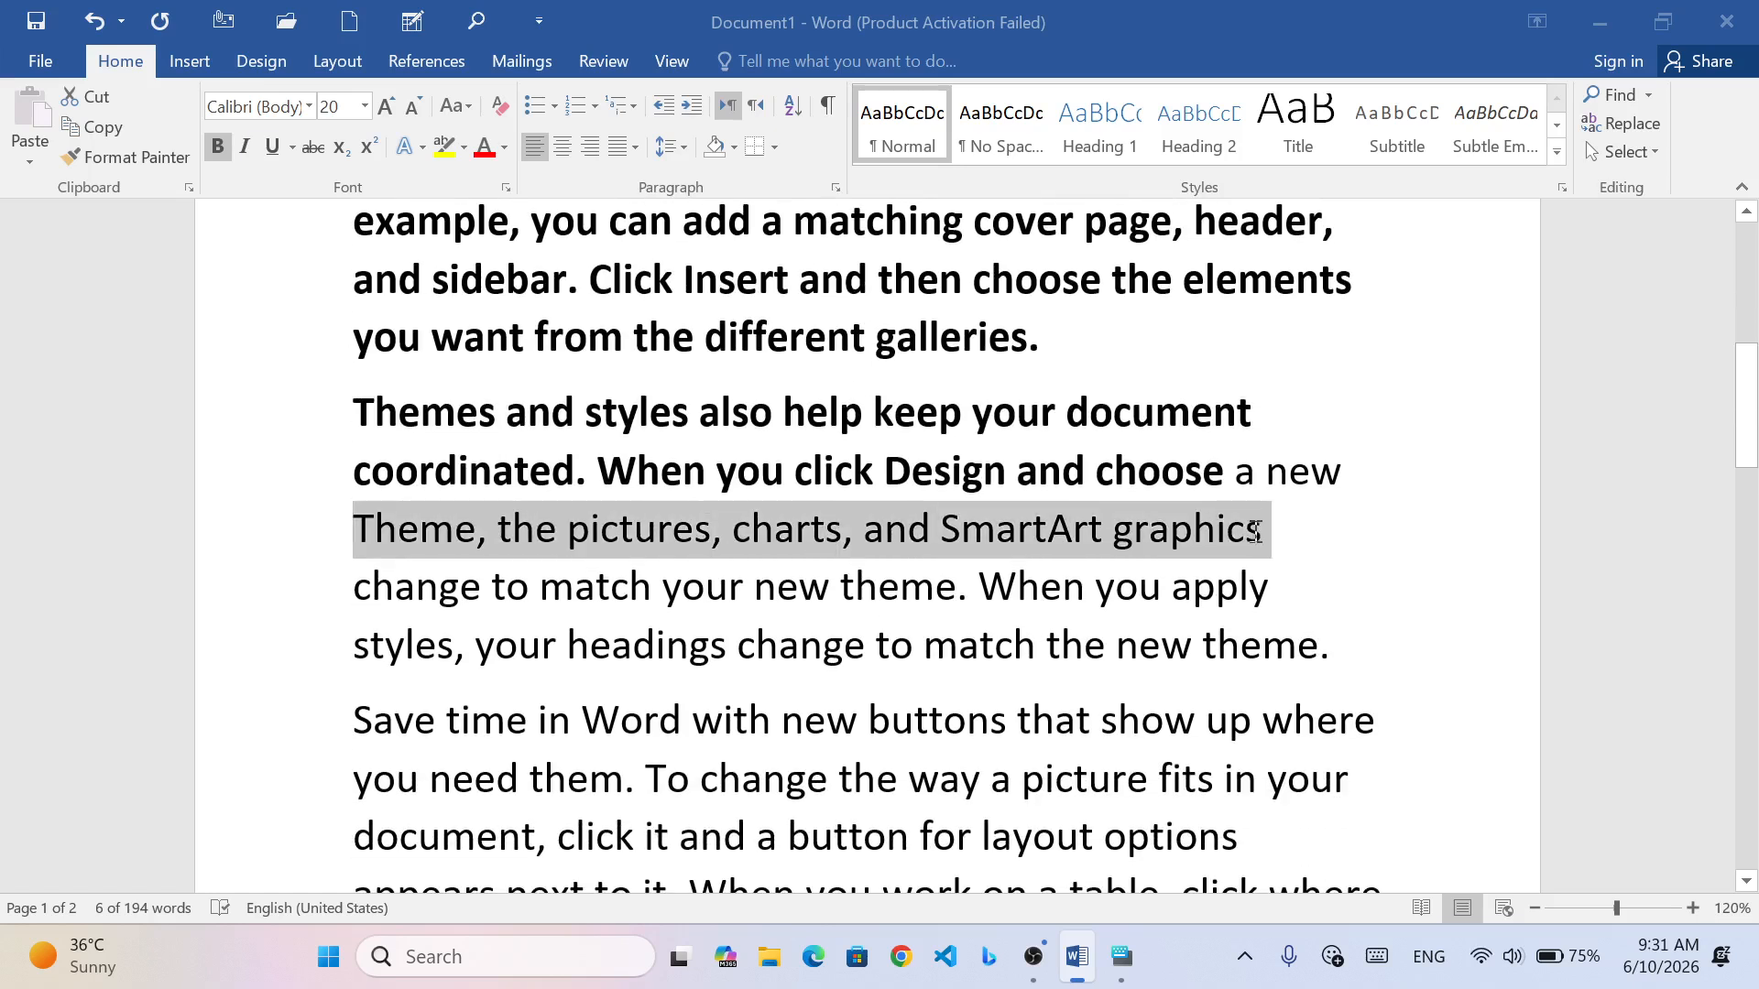
left_click(246, 147)
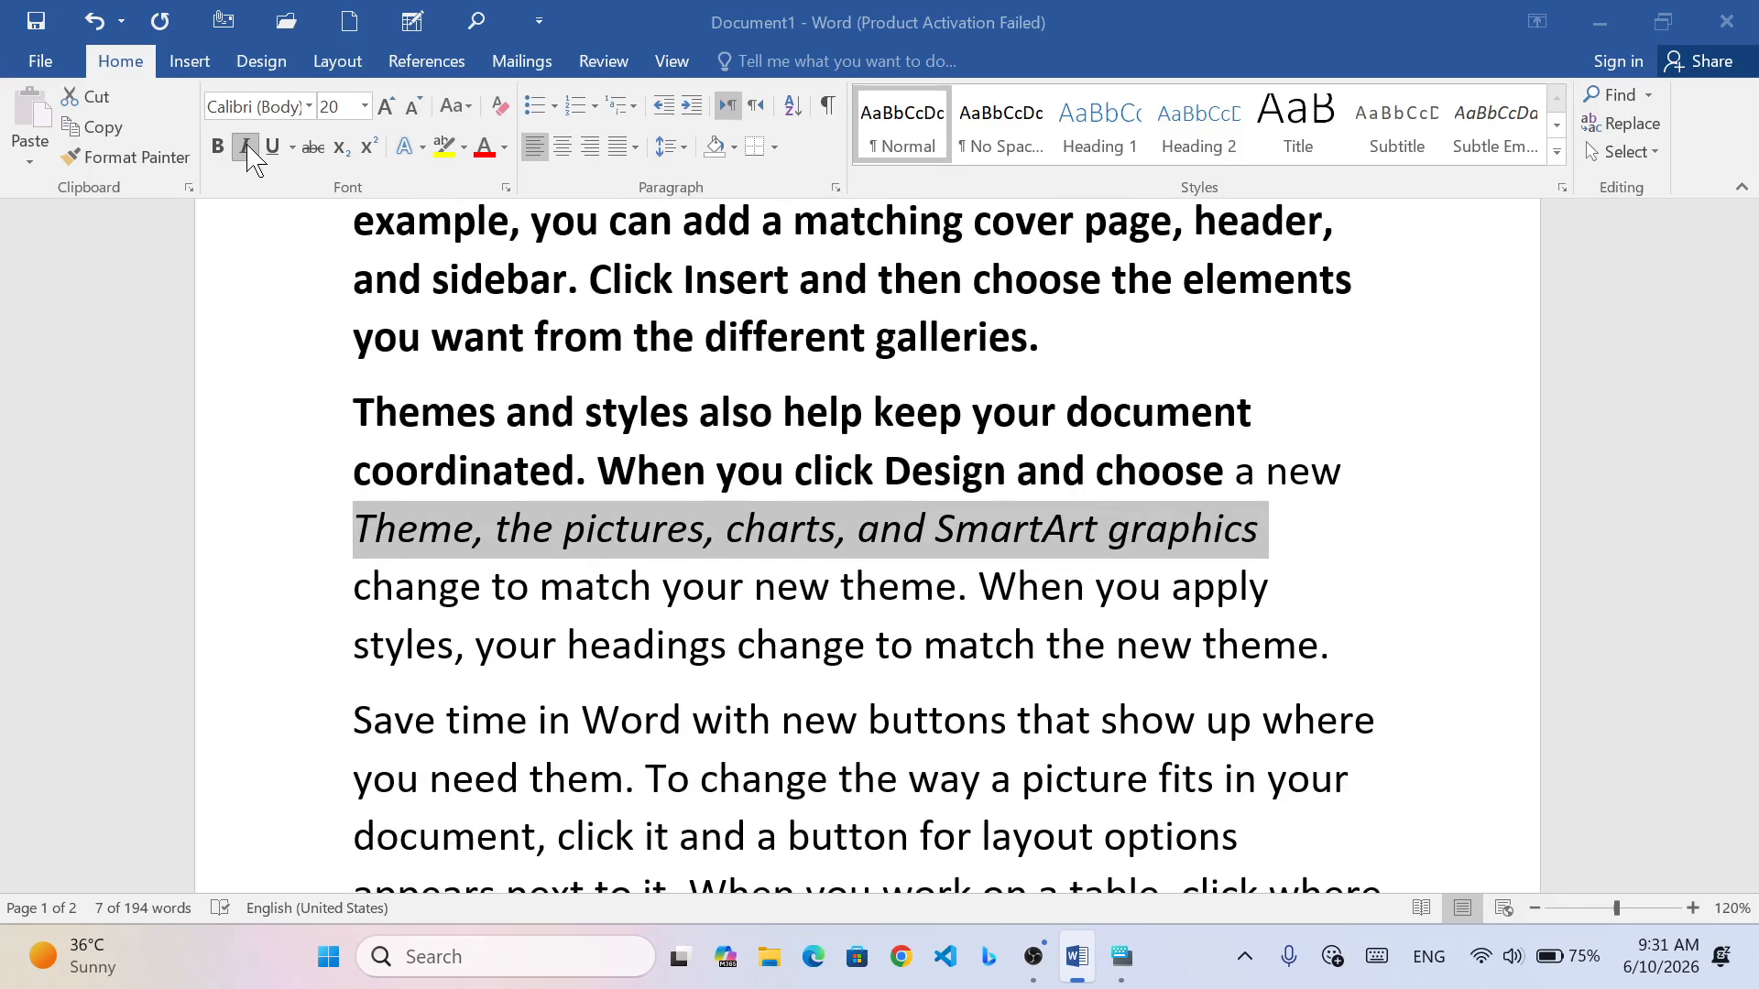
left_click(246, 148)
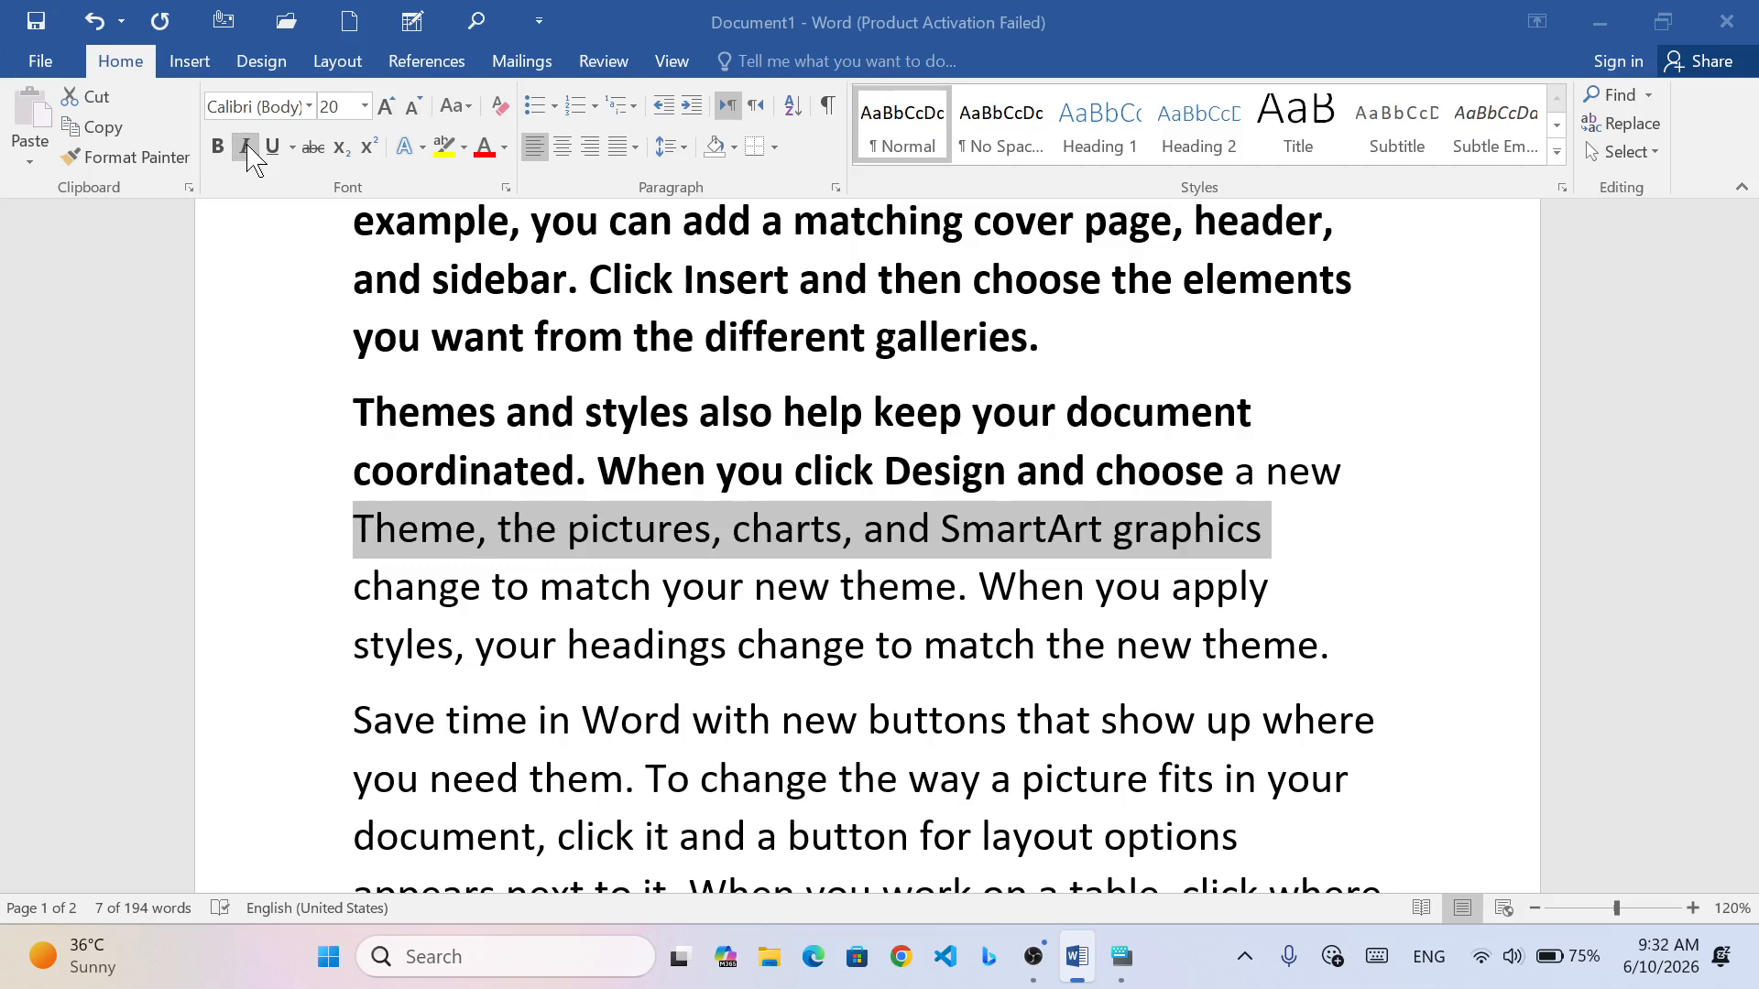
left_click(240, 147)
left_click(236, 146)
left_click(242, 148)
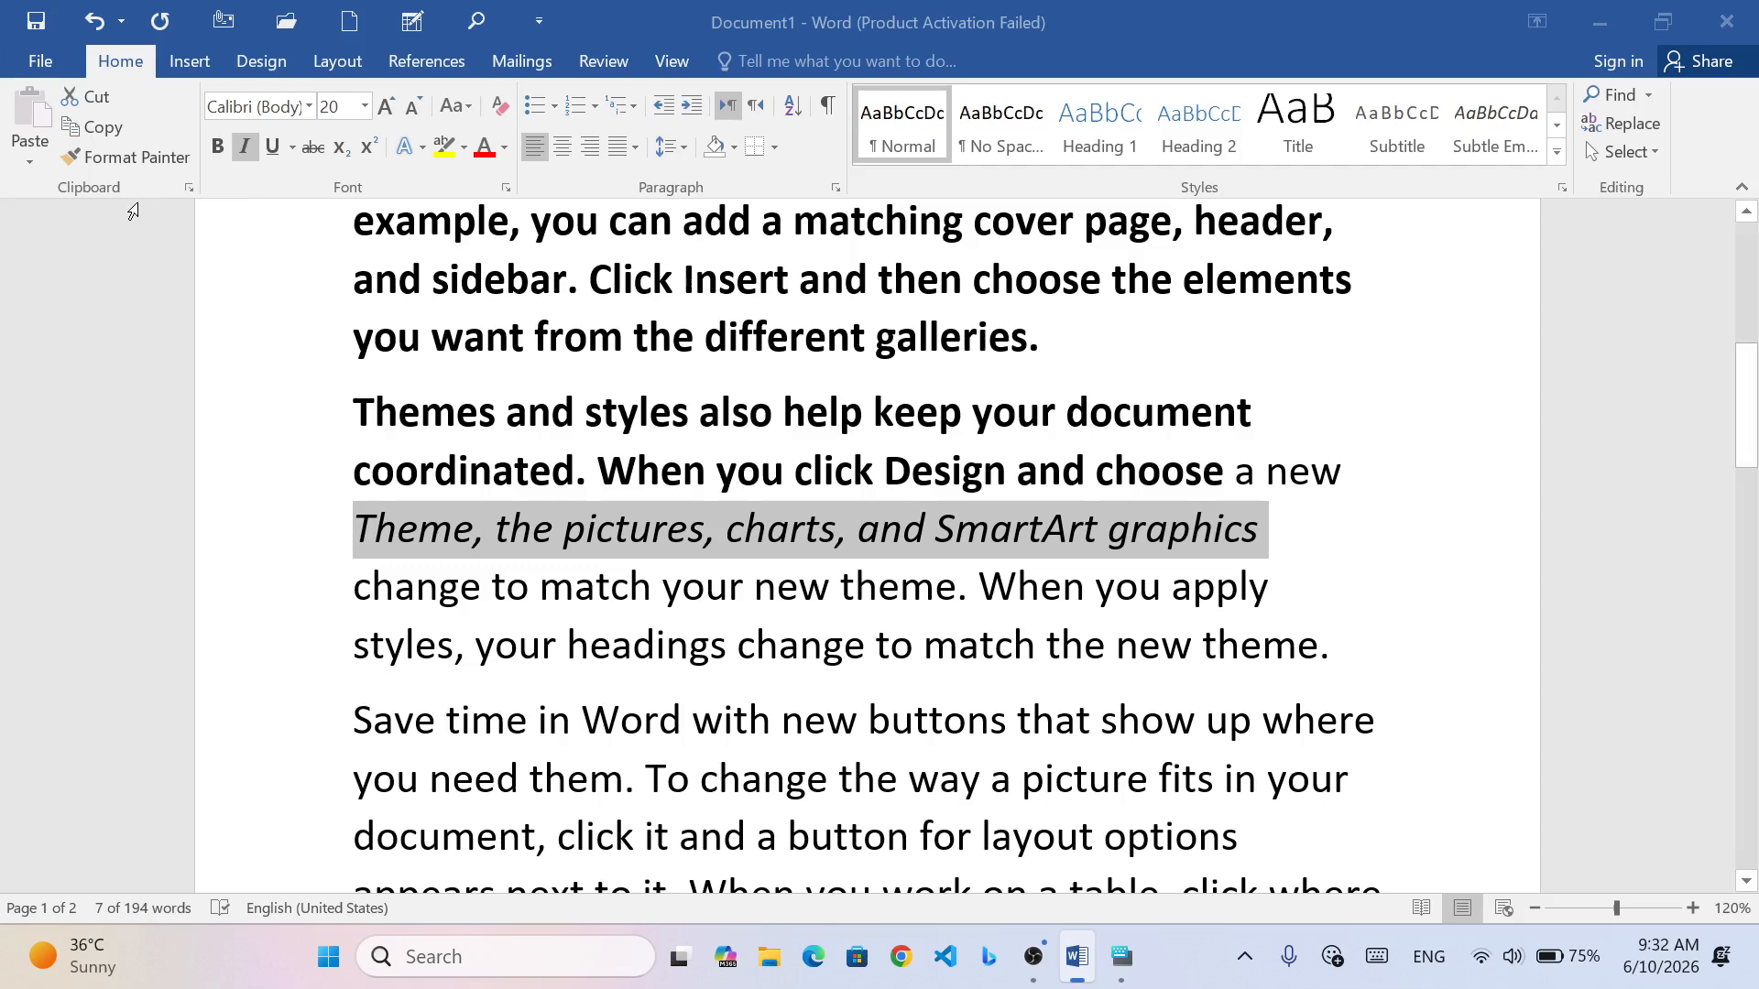
- Underline the line "styles, your headings change to match the new theme."
scroll(761, 544, "down", 2)
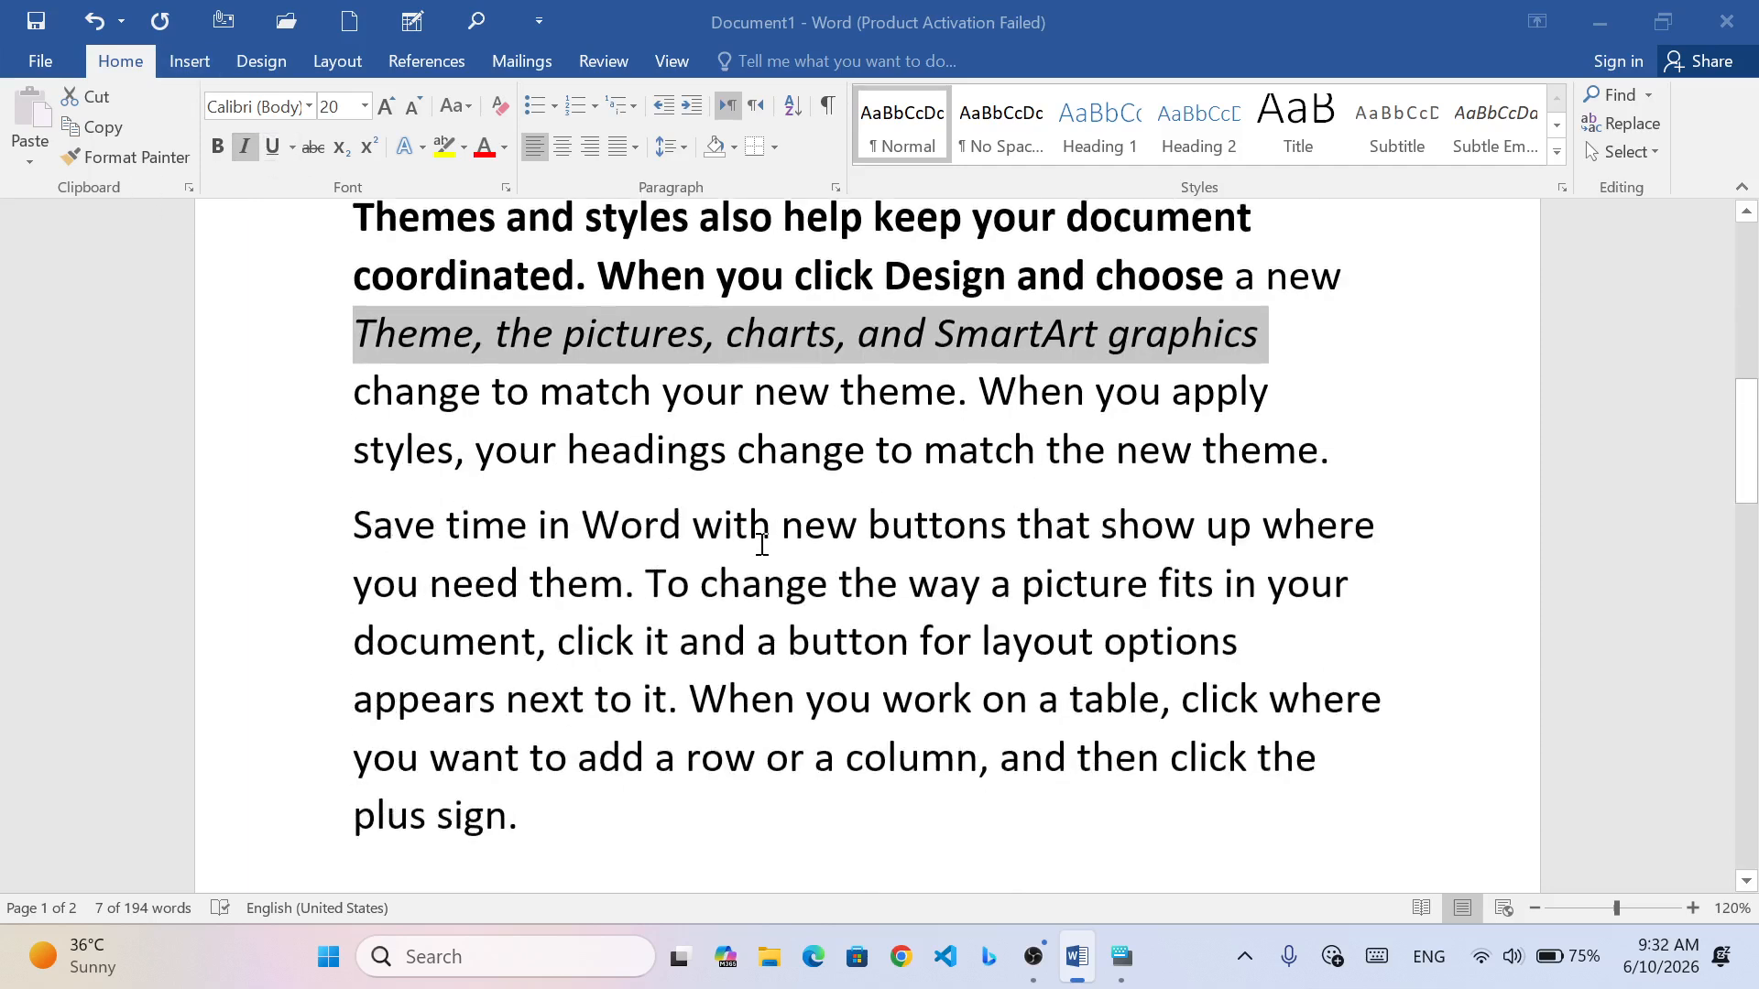
scroll(761, 544, "down", 1)
left_click(309, 422)
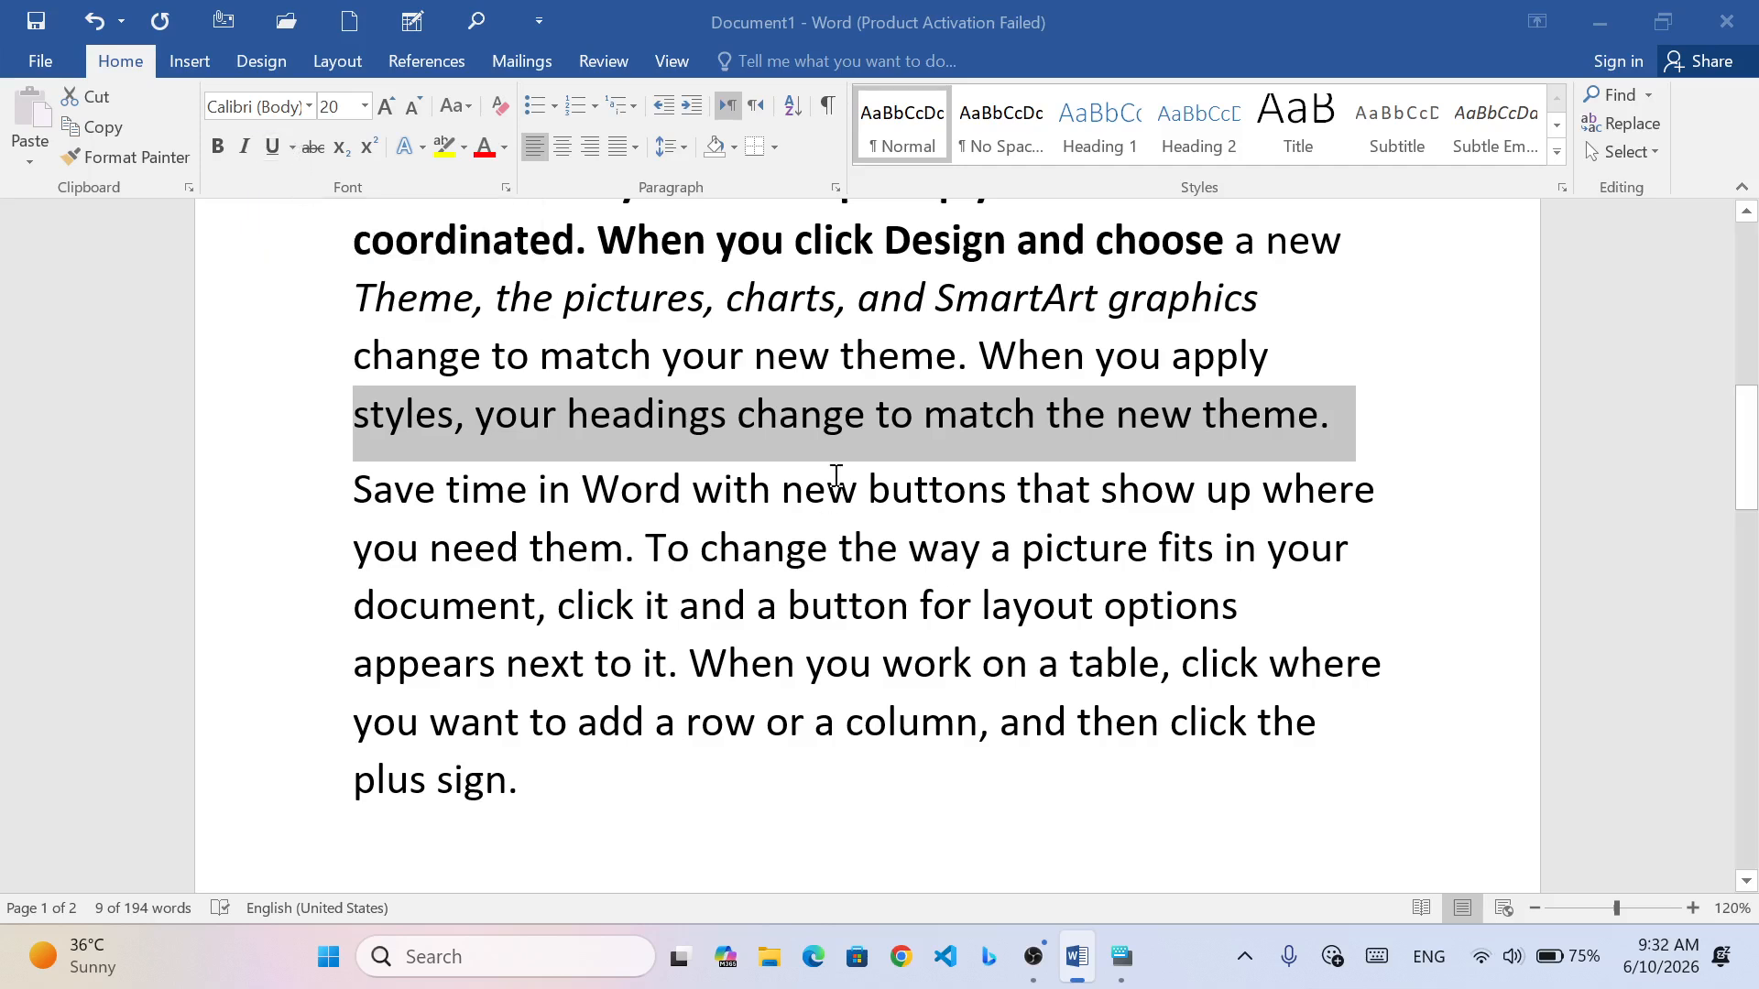
key("ctrl+u")
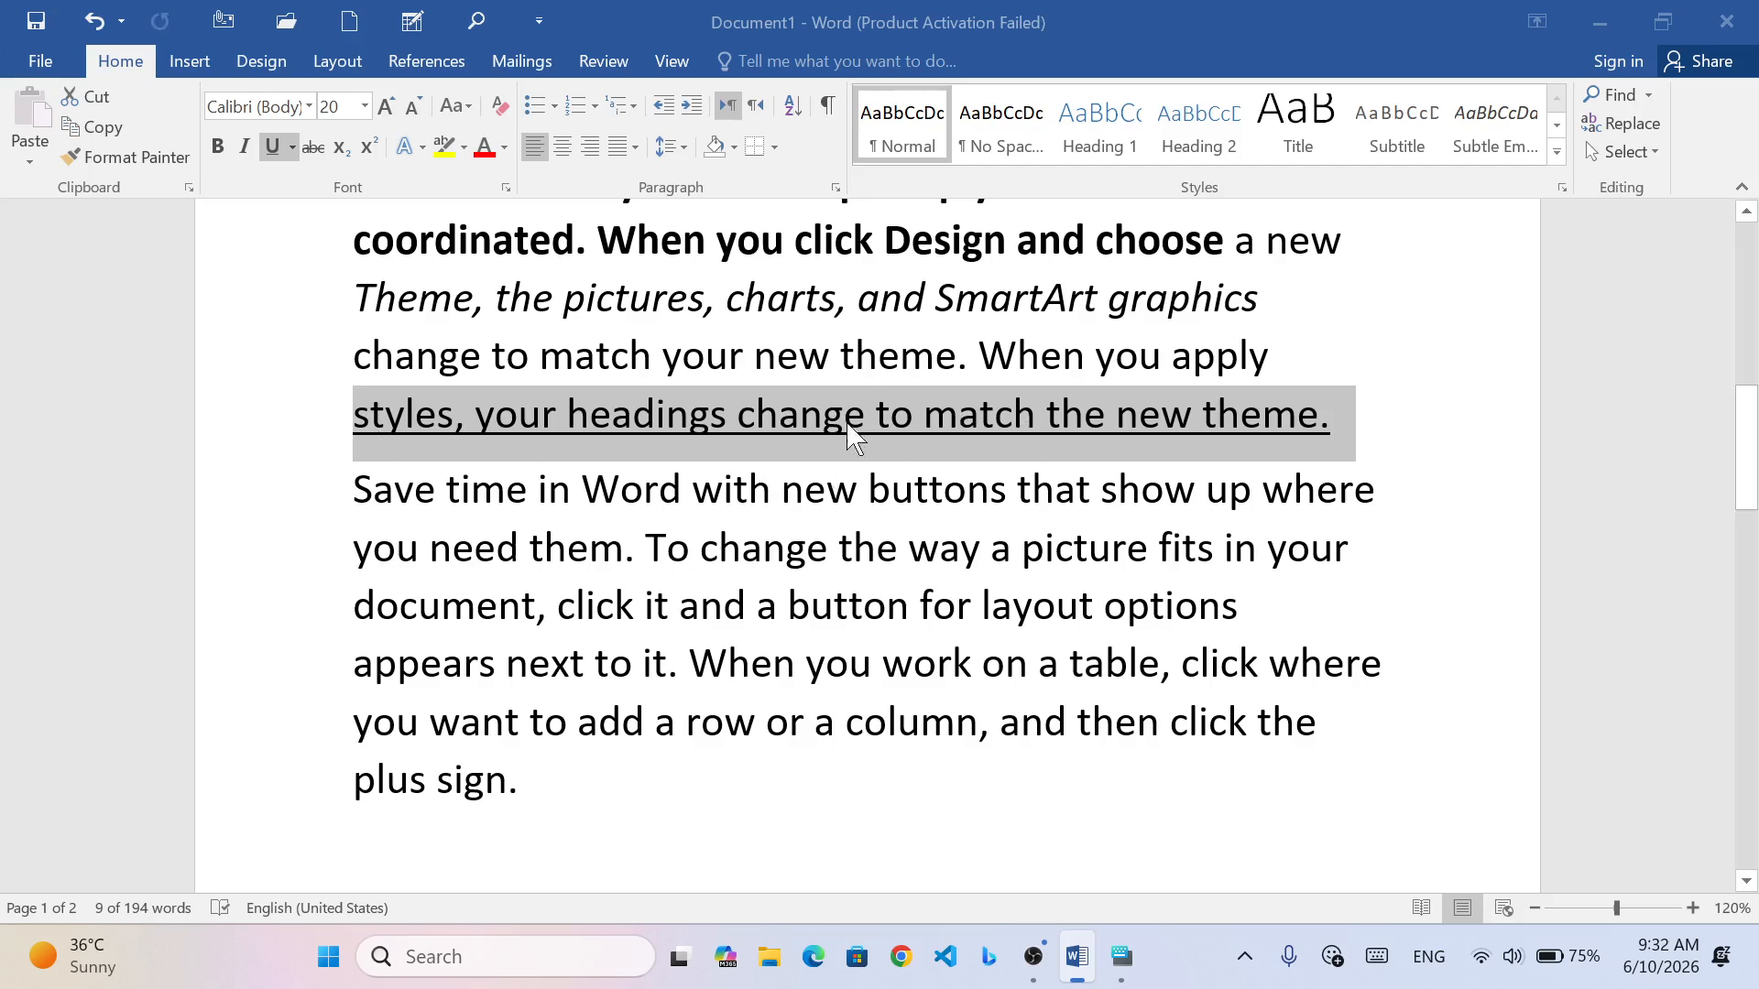
- Reselect the underlined line "styles, your headings change to match the new theme." and change its underline to the wavy style
scroll(832, 427, "down", 1)
scroll(829, 403, "up", 1)
left_click(689, 417)
left_click_drag(345, 444, 1329, 430)
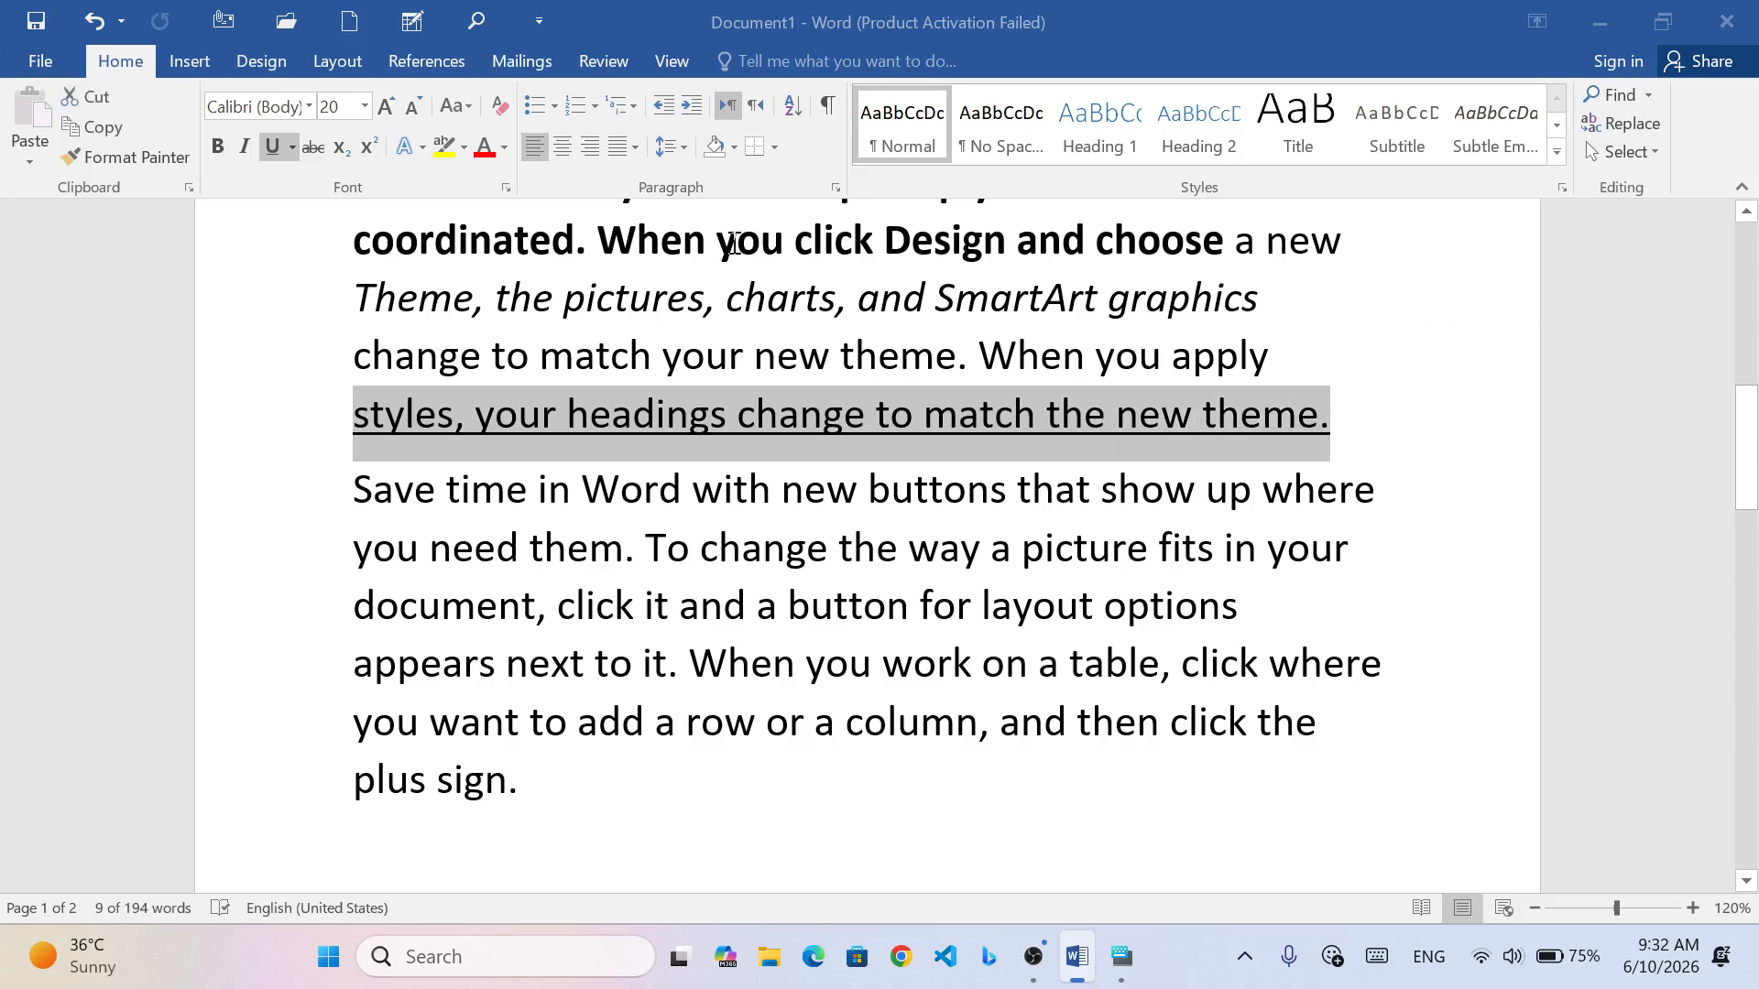
left_click(291, 149)
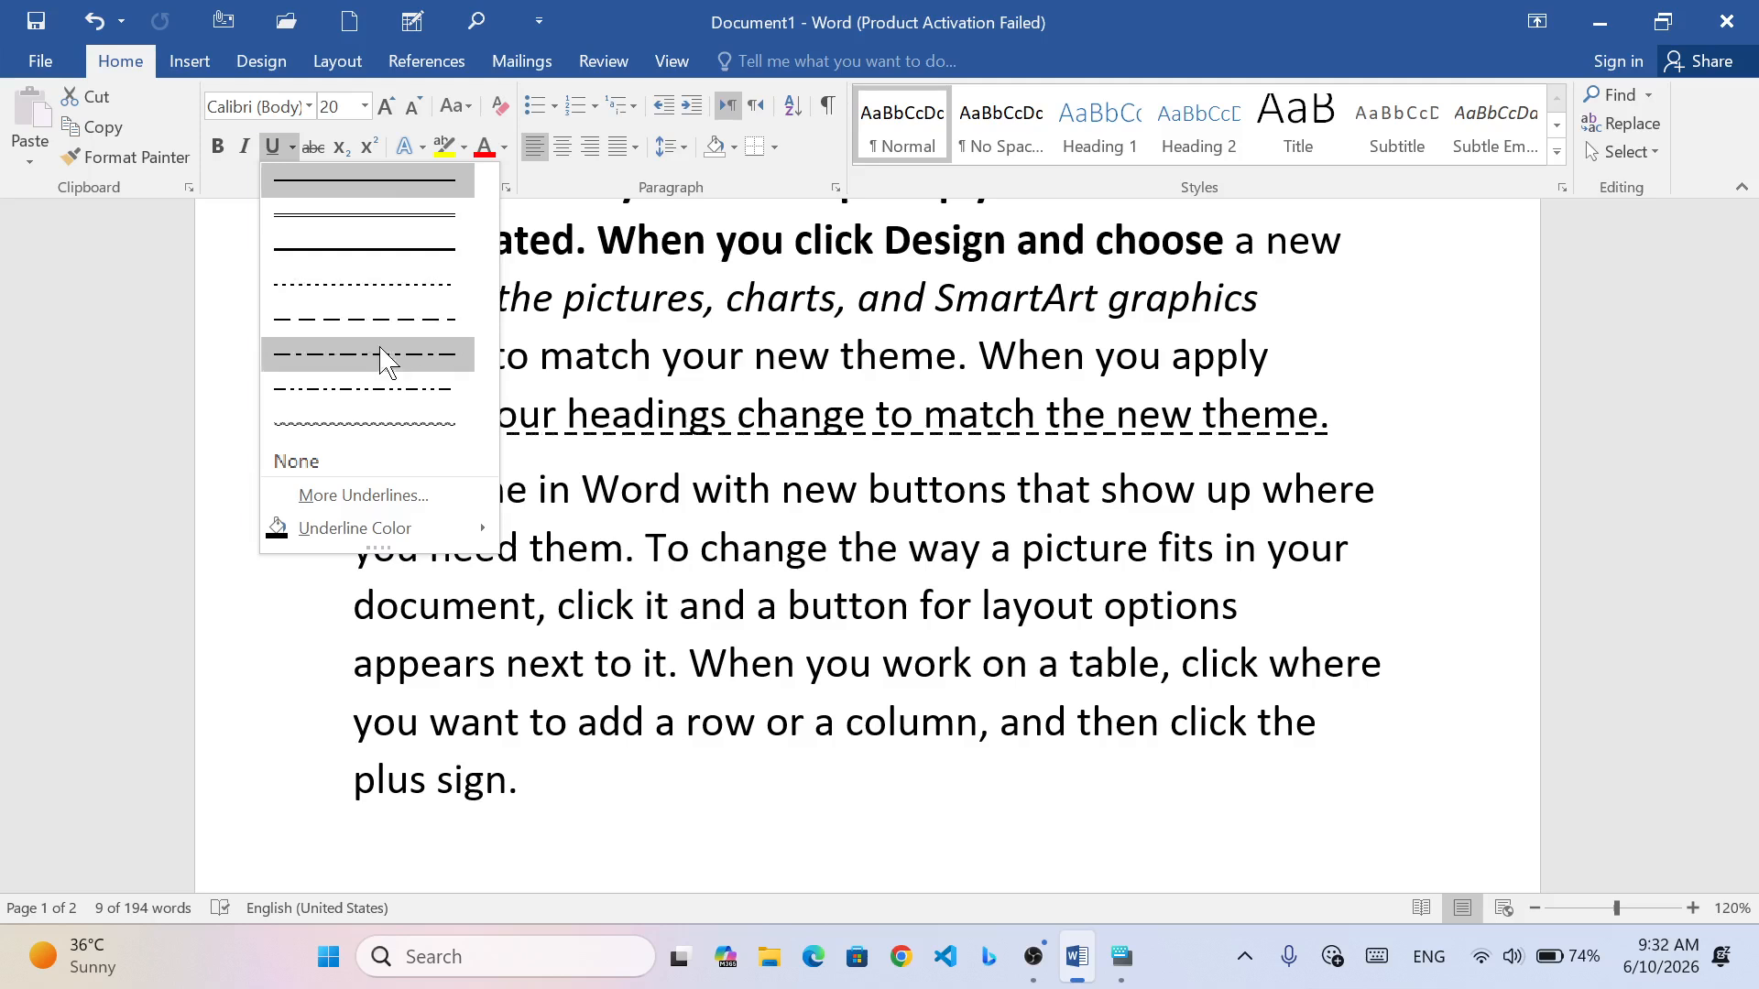
left_click(374, 425)
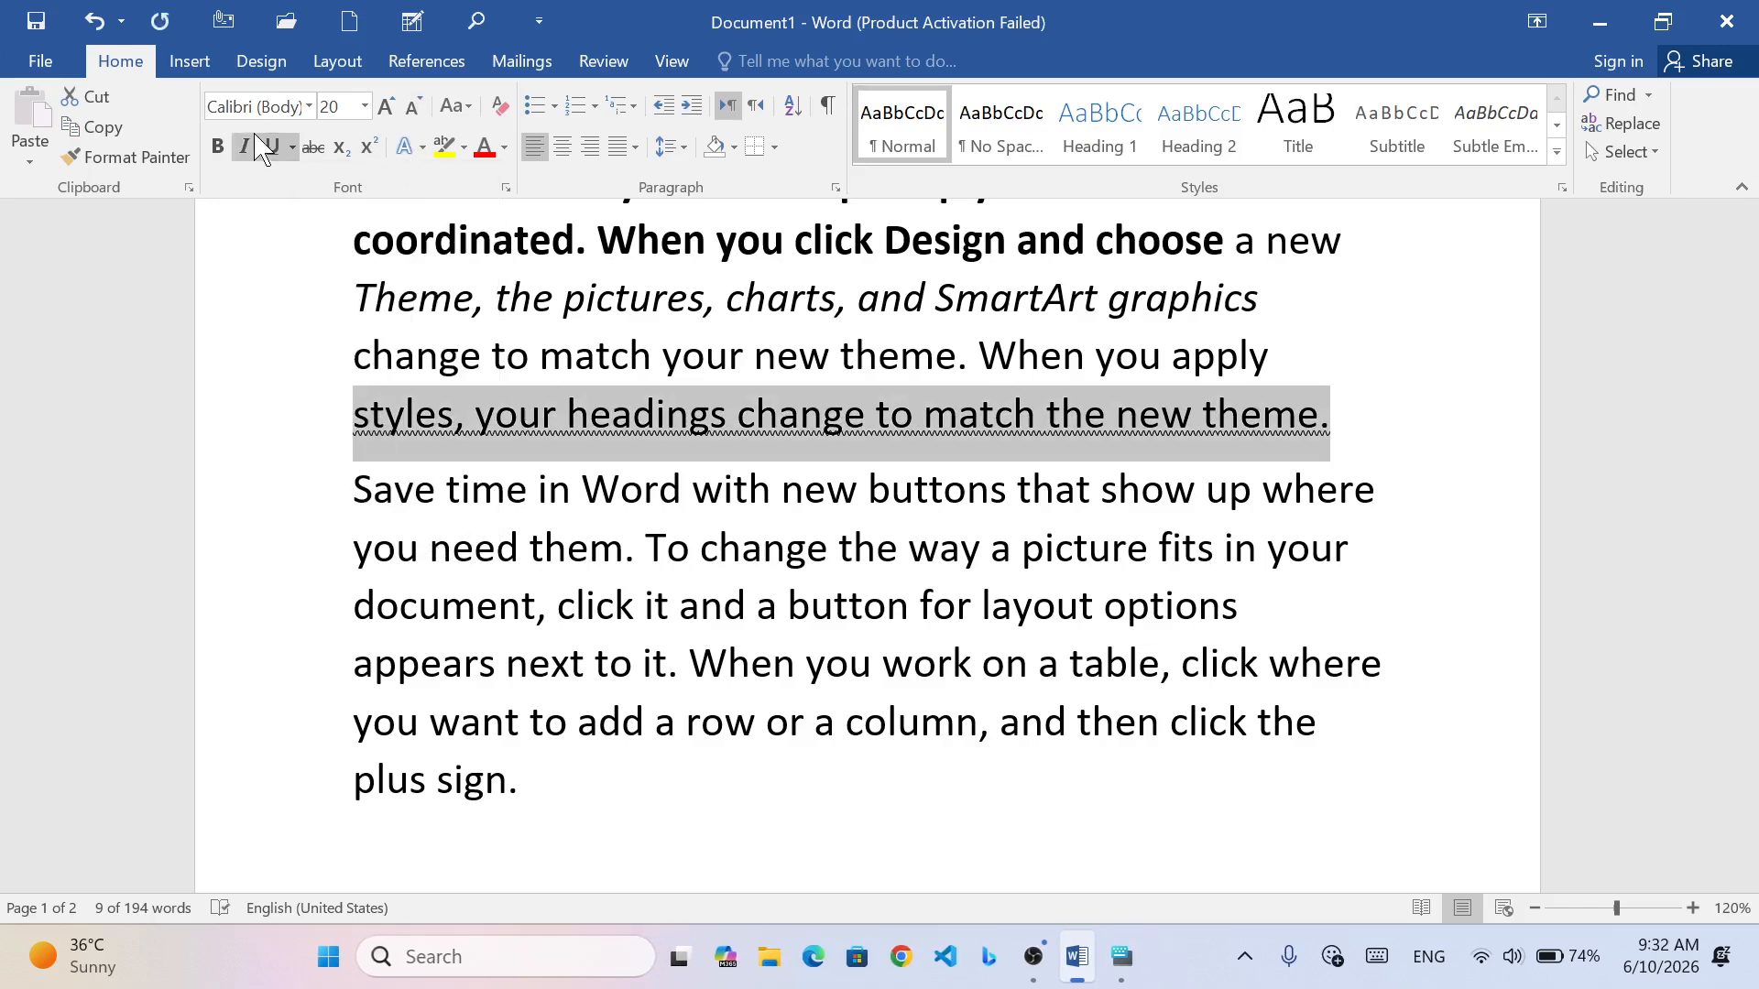
- Set the underline color of the selected line "styles, your headings change to match the new theme." to red
left_click(292, 149)
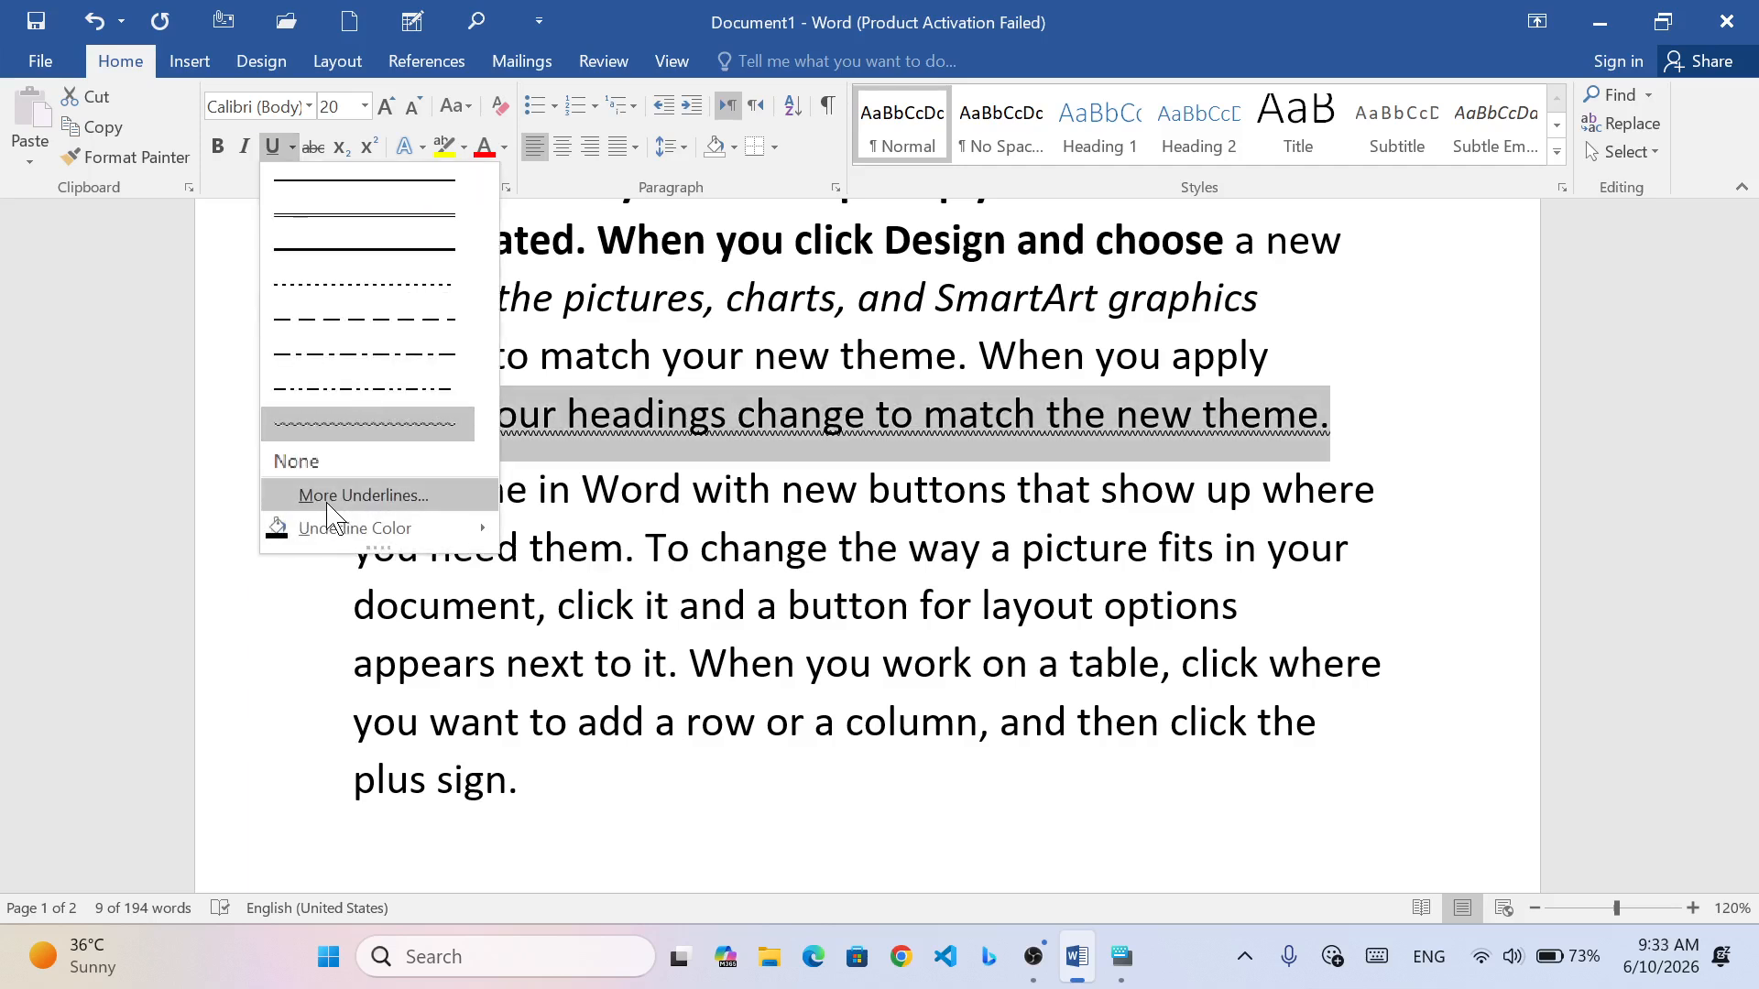
mouse_move(334, 531)
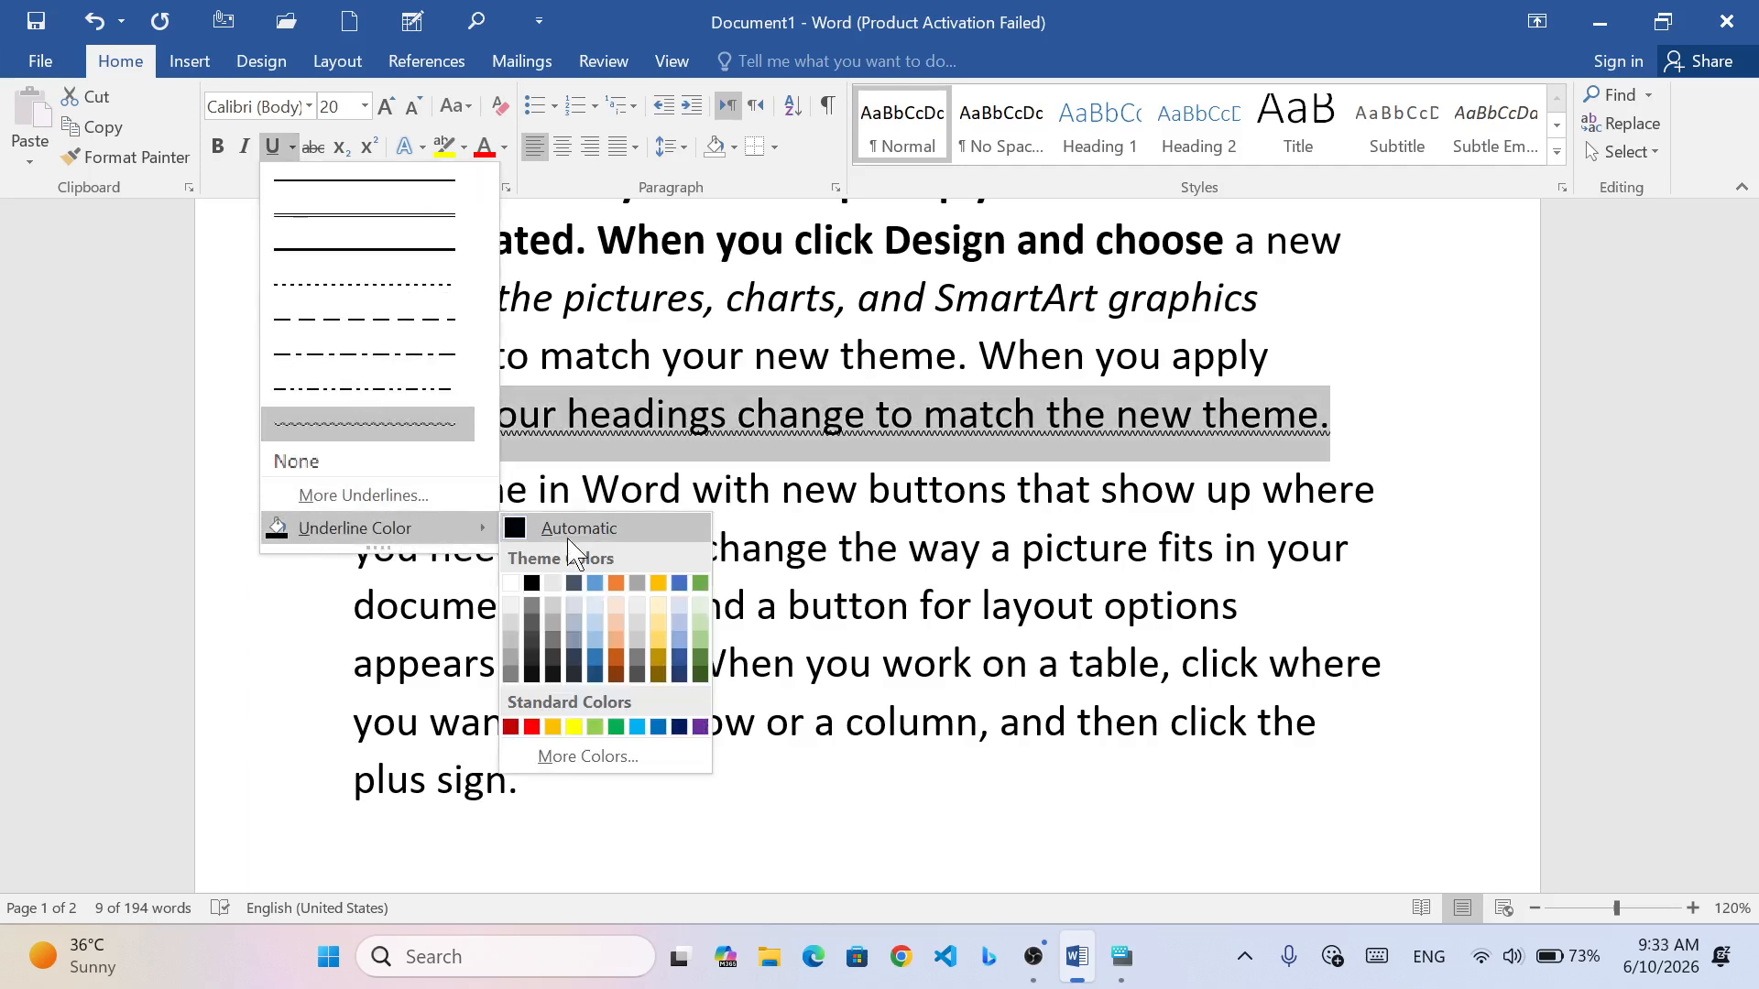
left_click(533, 729)
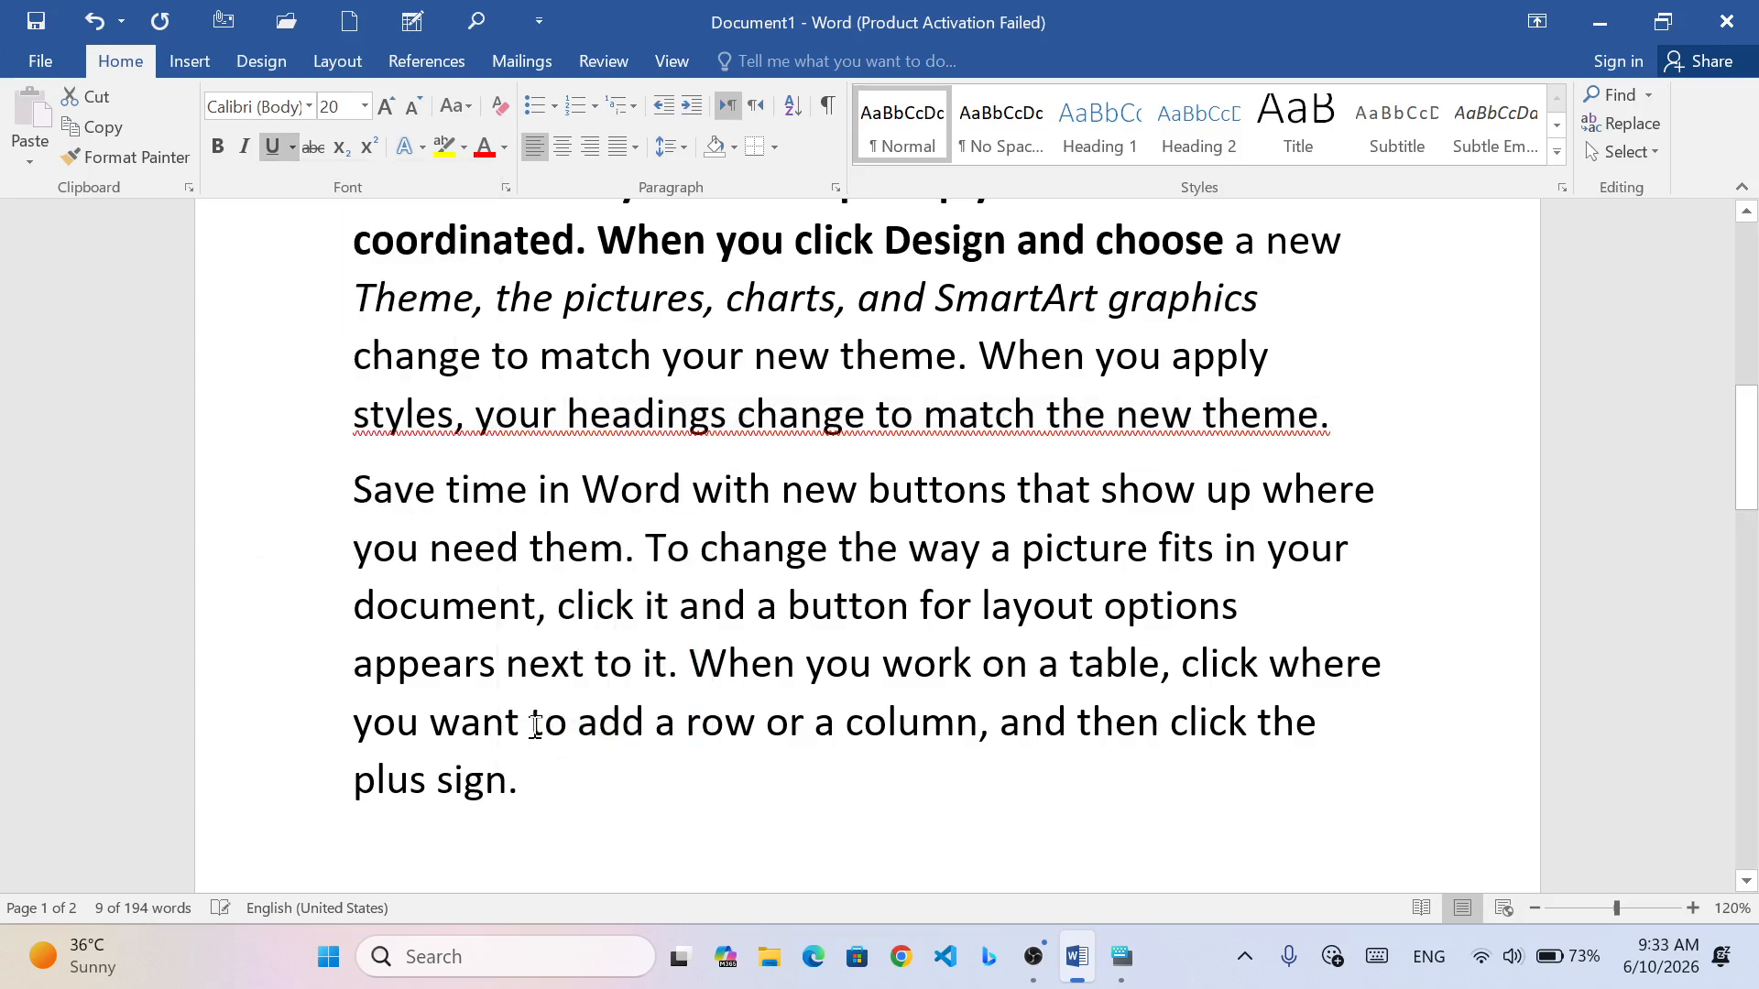
- Change the wavy underline's color on the selected line to the standard blue, and deselect the text
left_click(292, 148)
mouse_move(330, 529)
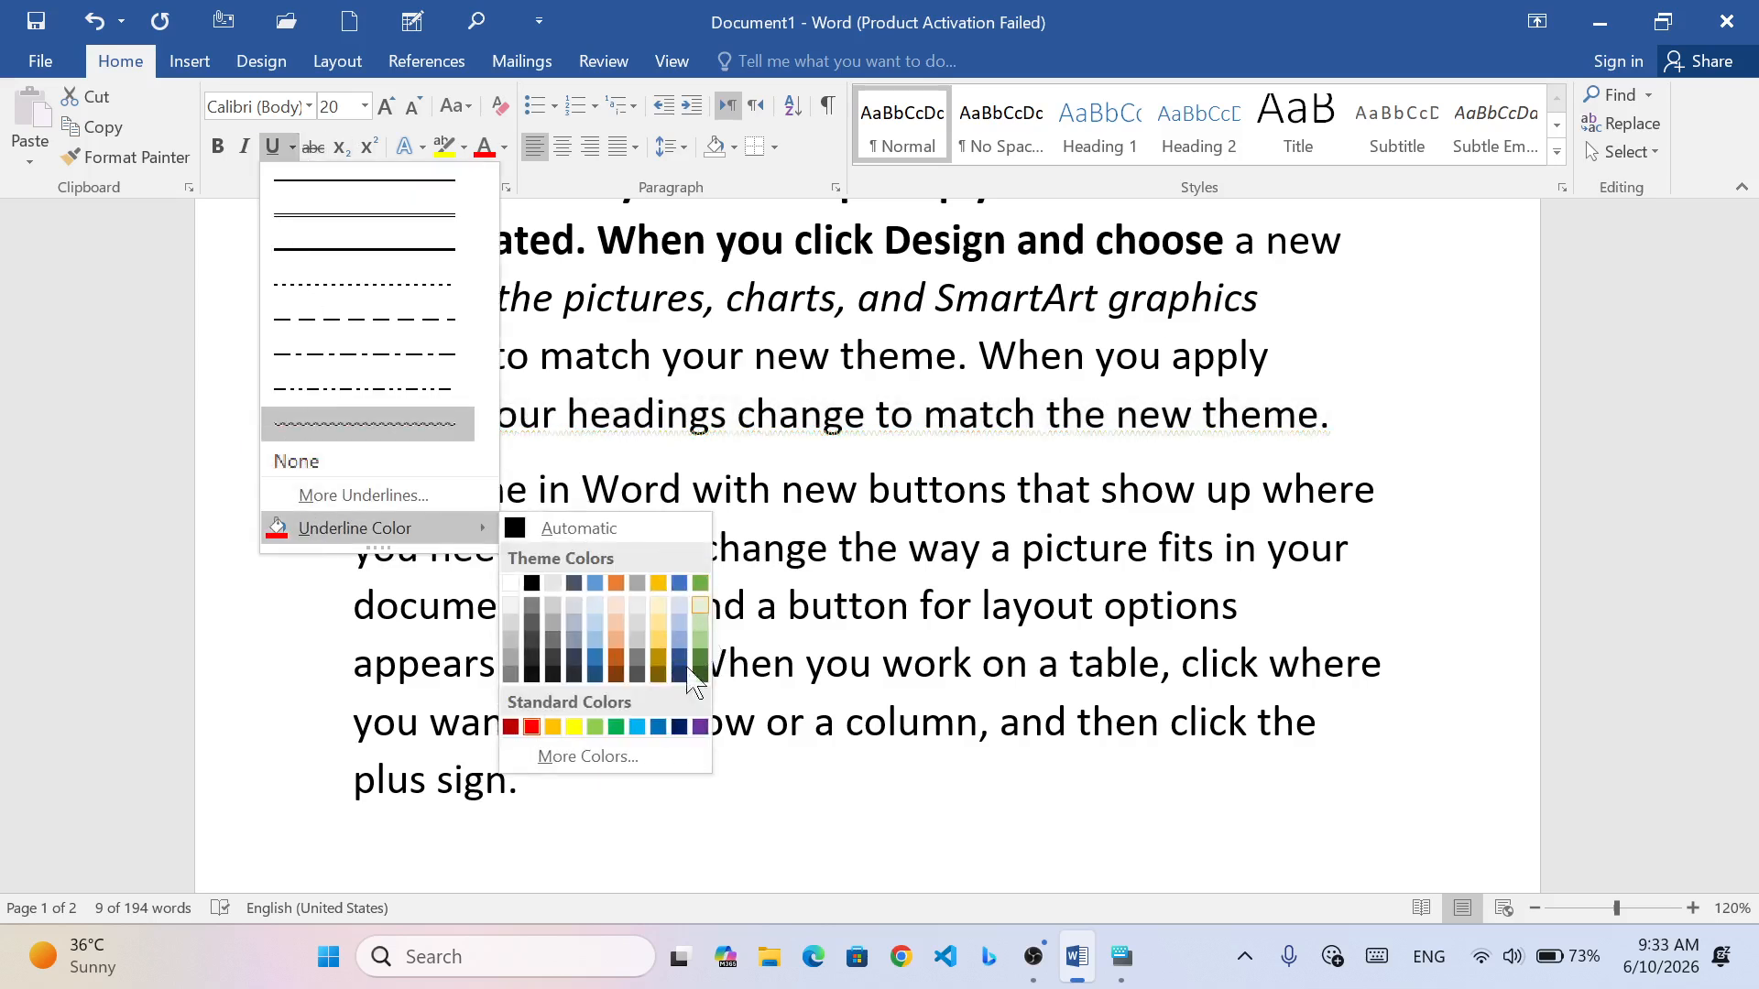
left_click(656, 725)
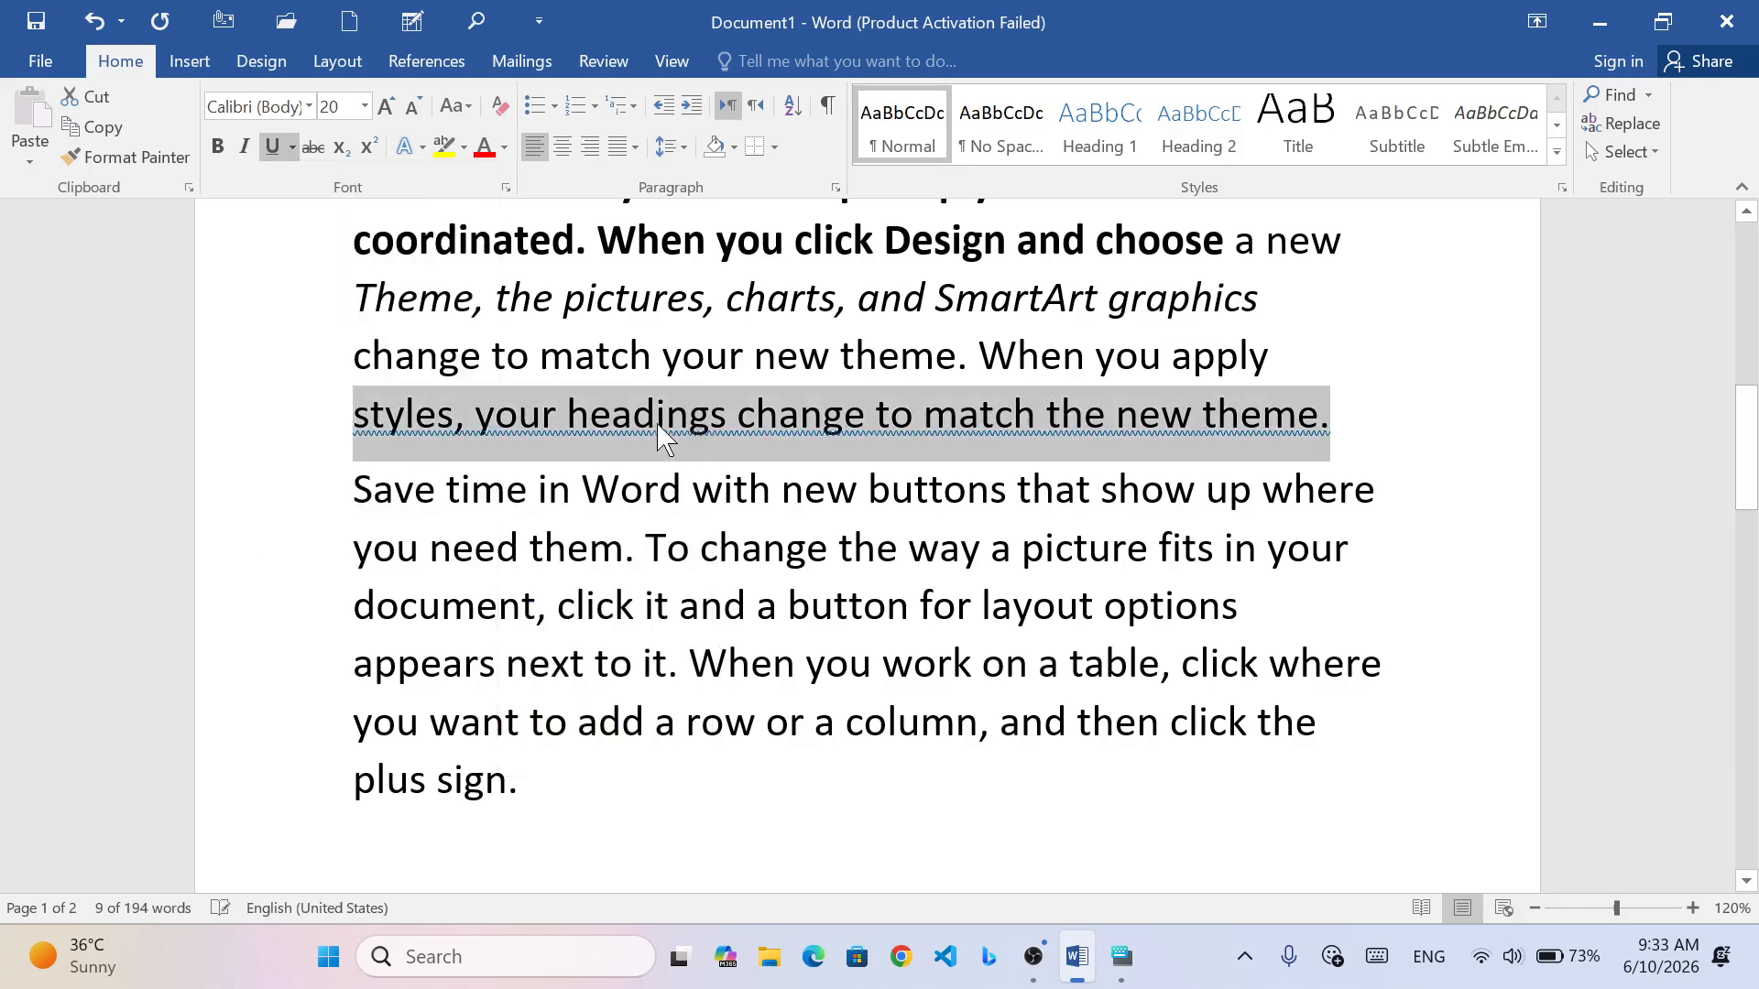
left_click(682, 482)
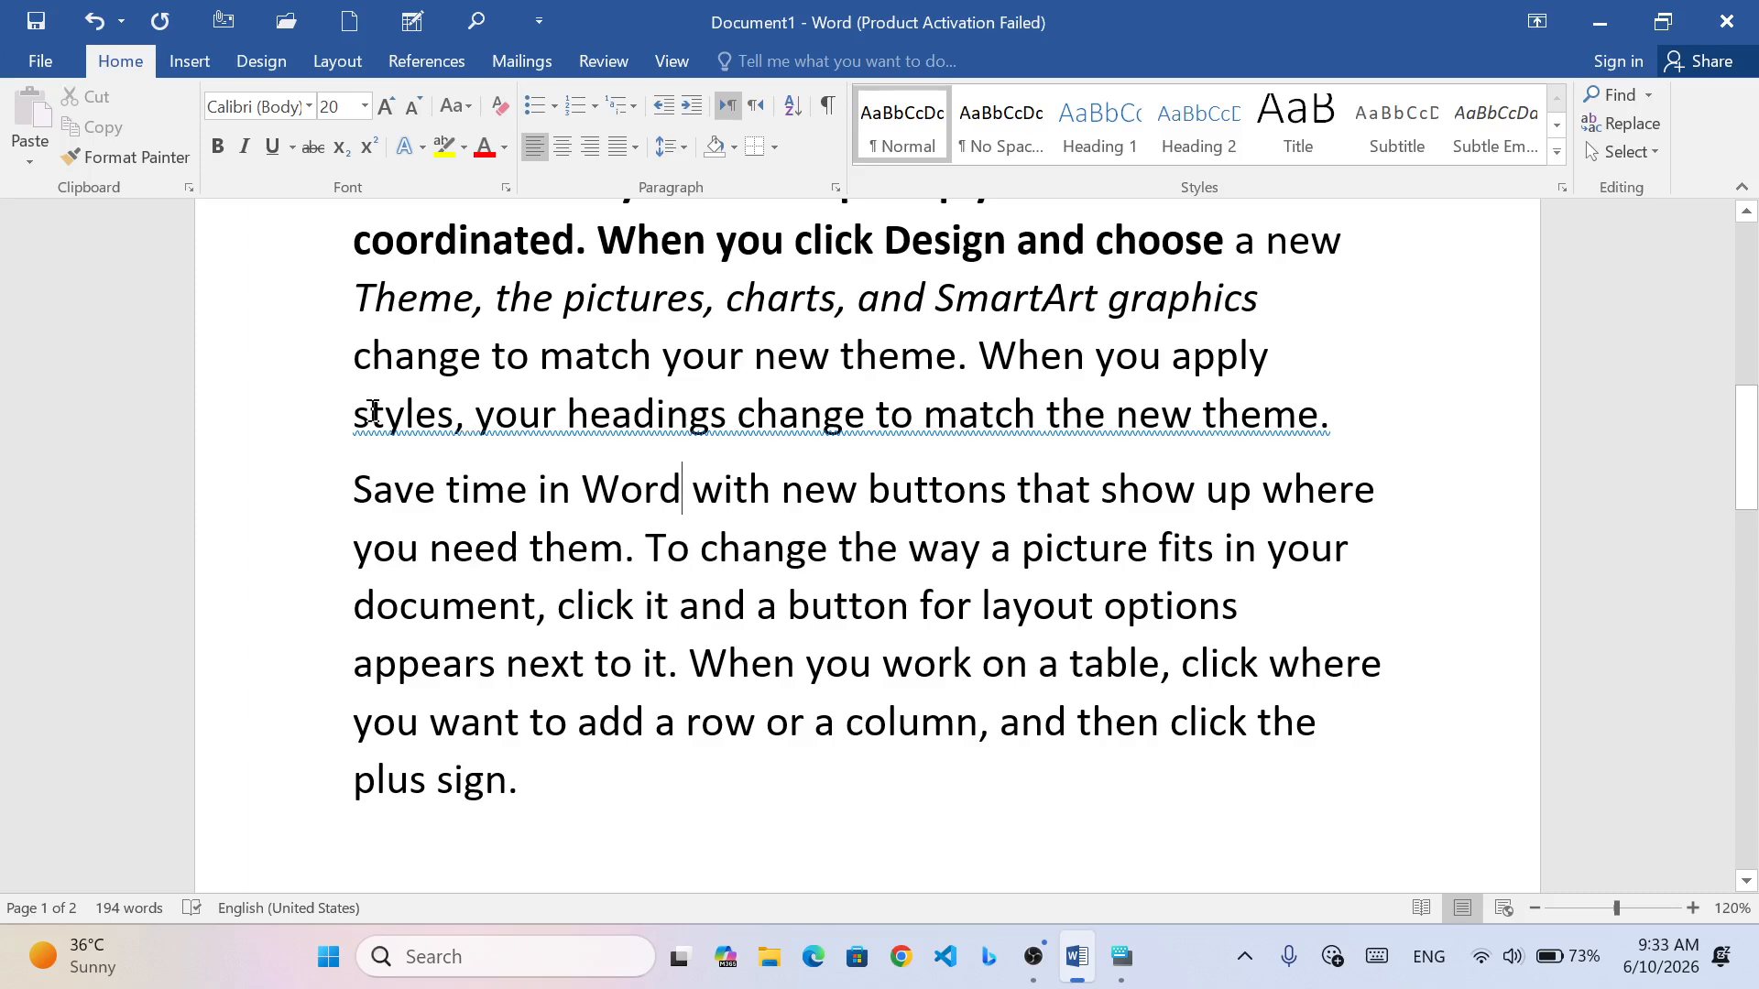
- Change the underline style of "styles, your headings change to match the new theme." to the dot-dot-dash line
left_click_drag(353, 420, 1363, 432)
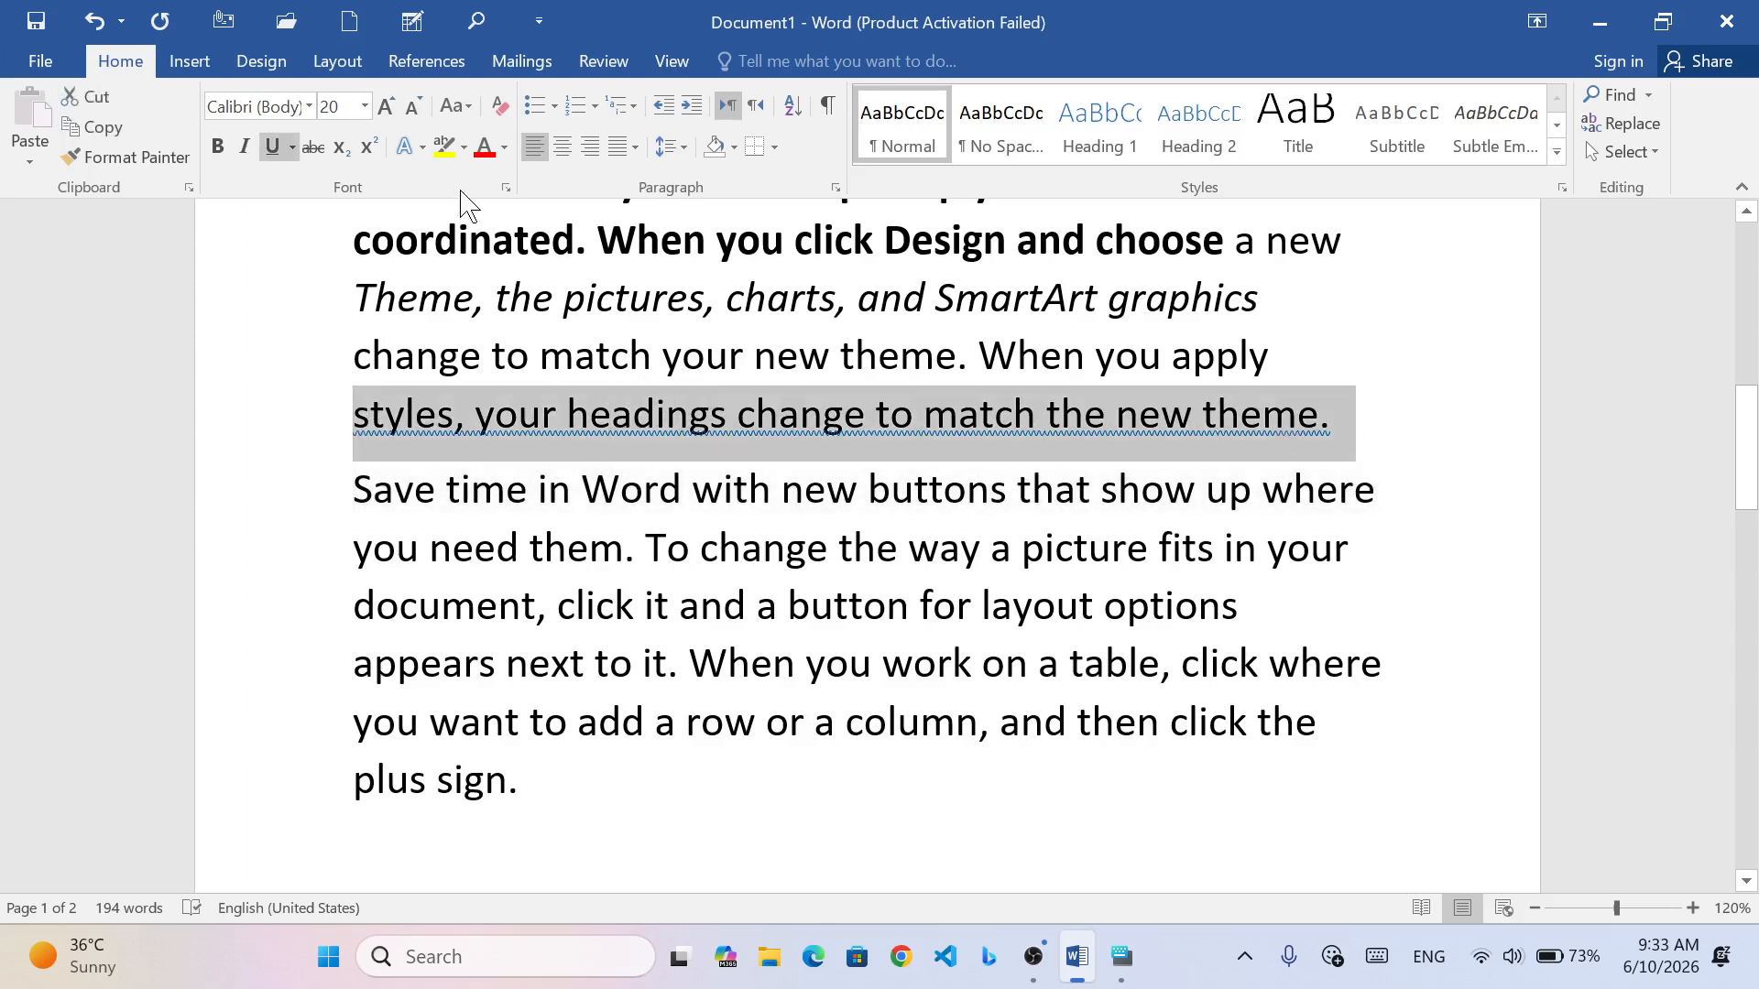
left_click(291, 147)
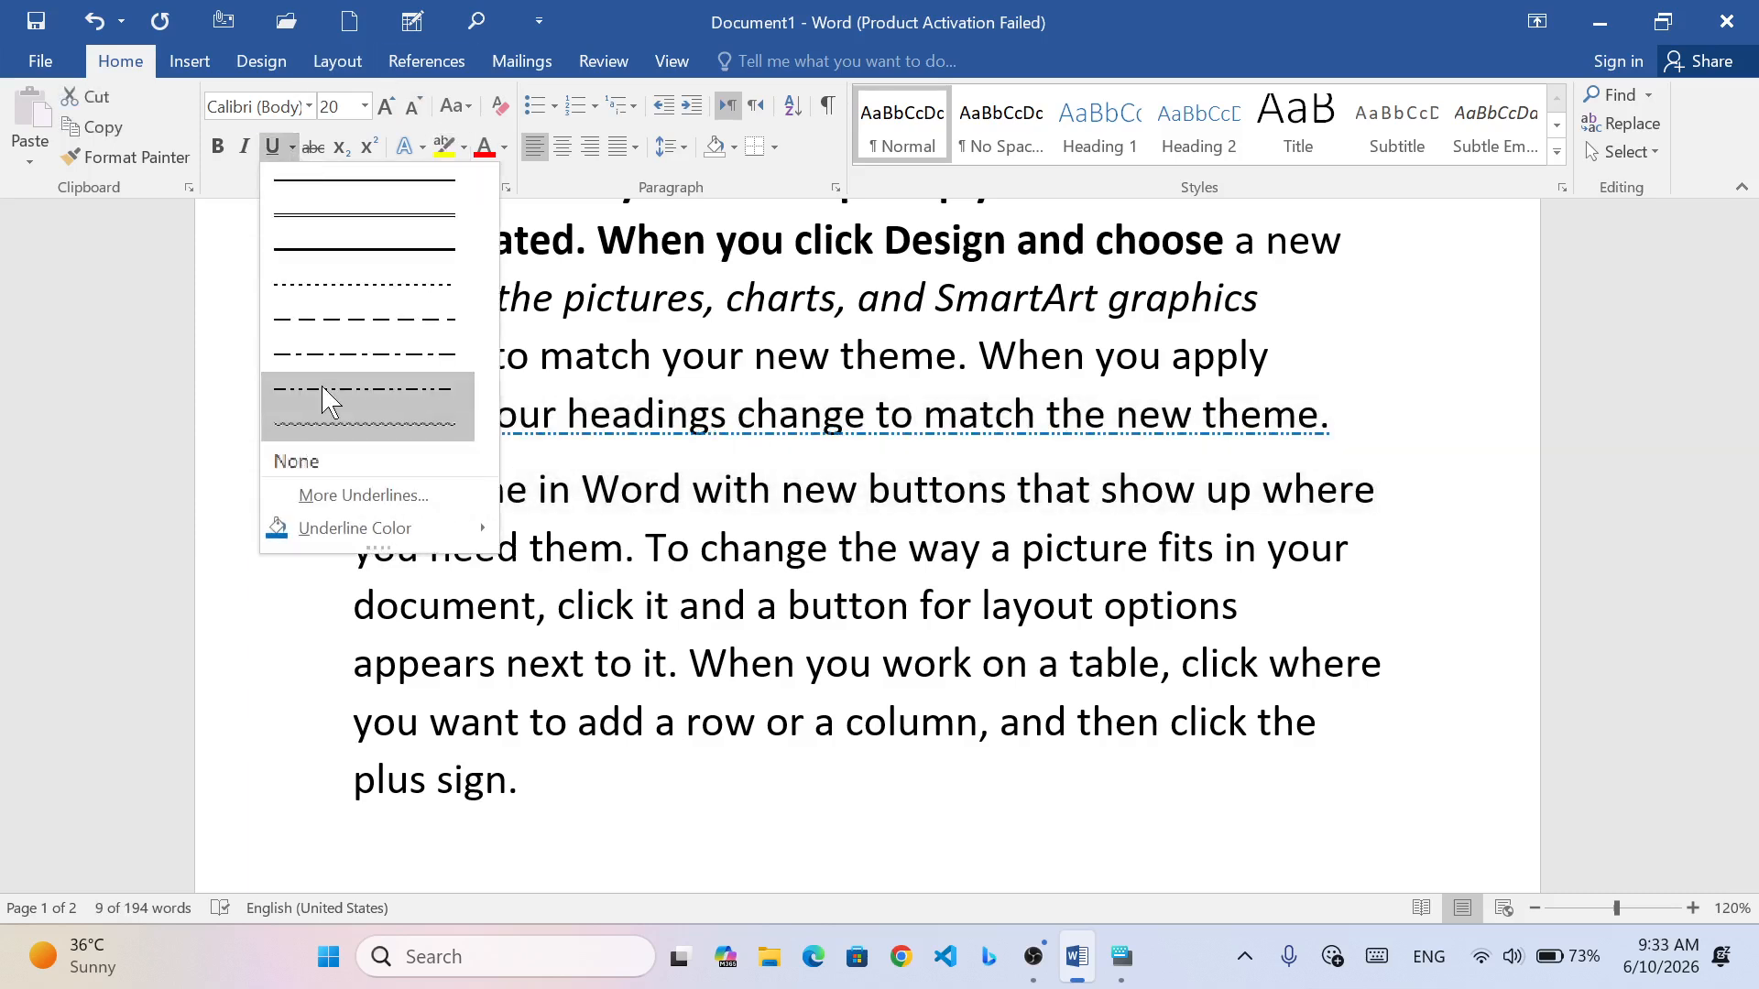
left_click(328, 401)
left_click(644, 614)
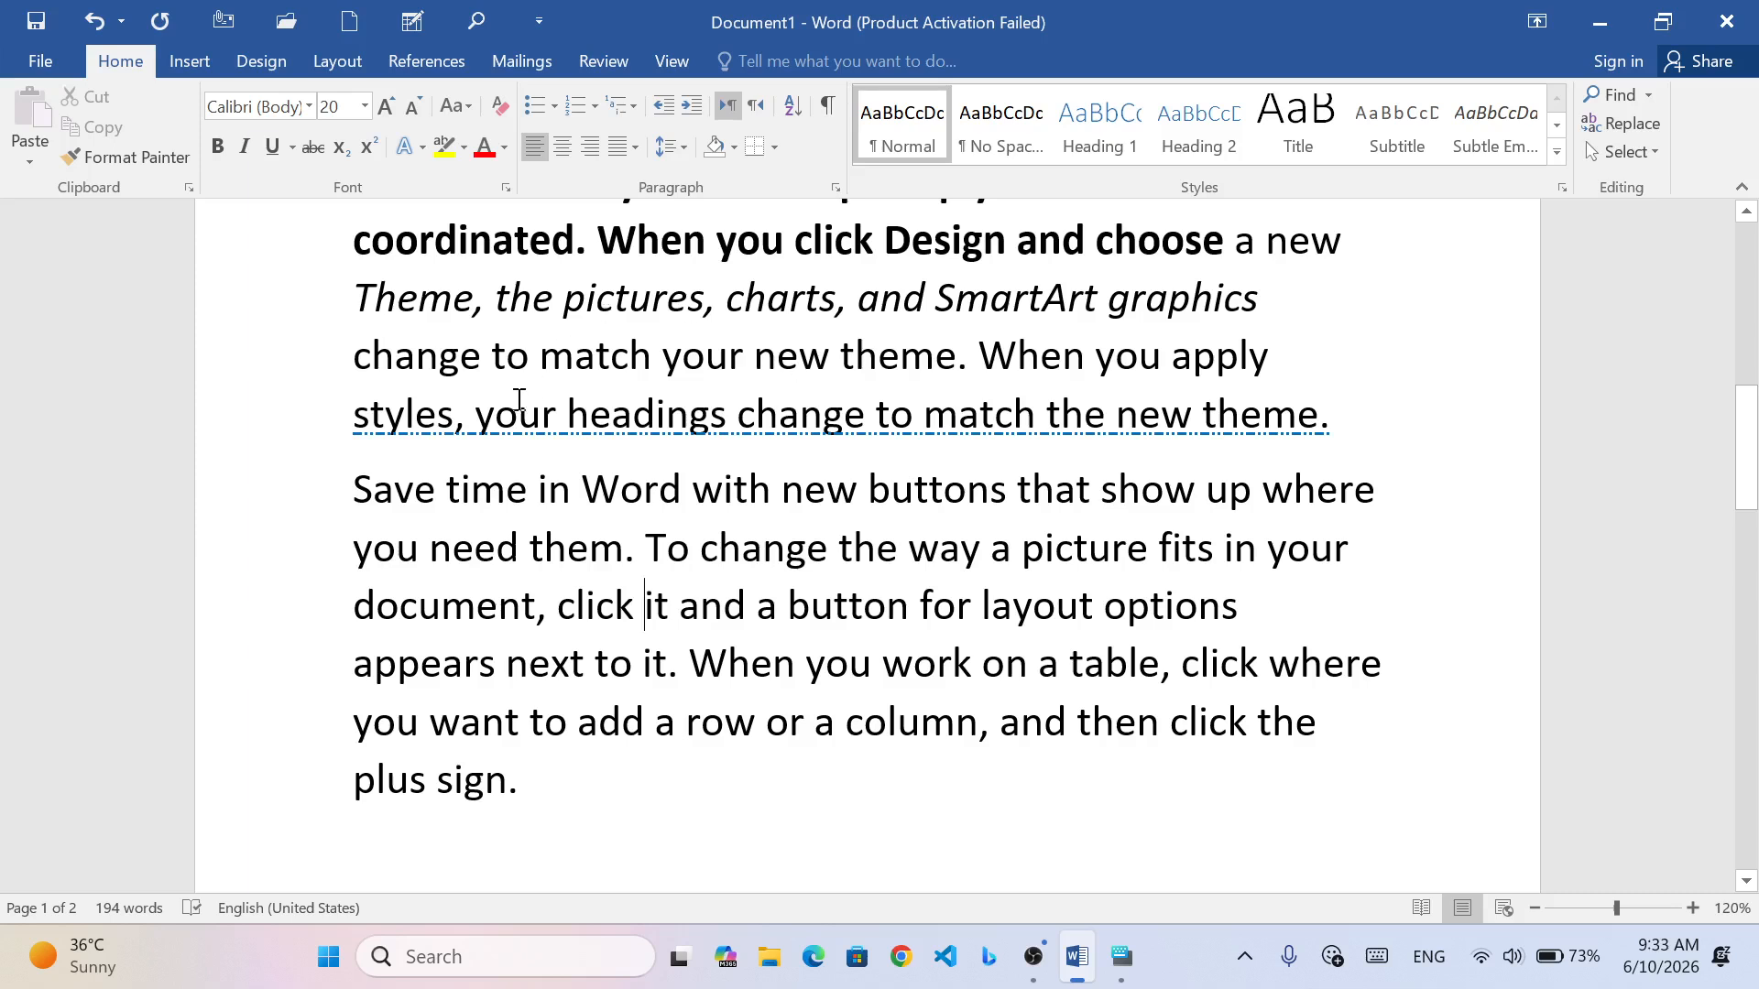
- View the additional underline options in the Font dialog and close it without changing anything
left_click(293, 147)
mouse_move(306, 504)
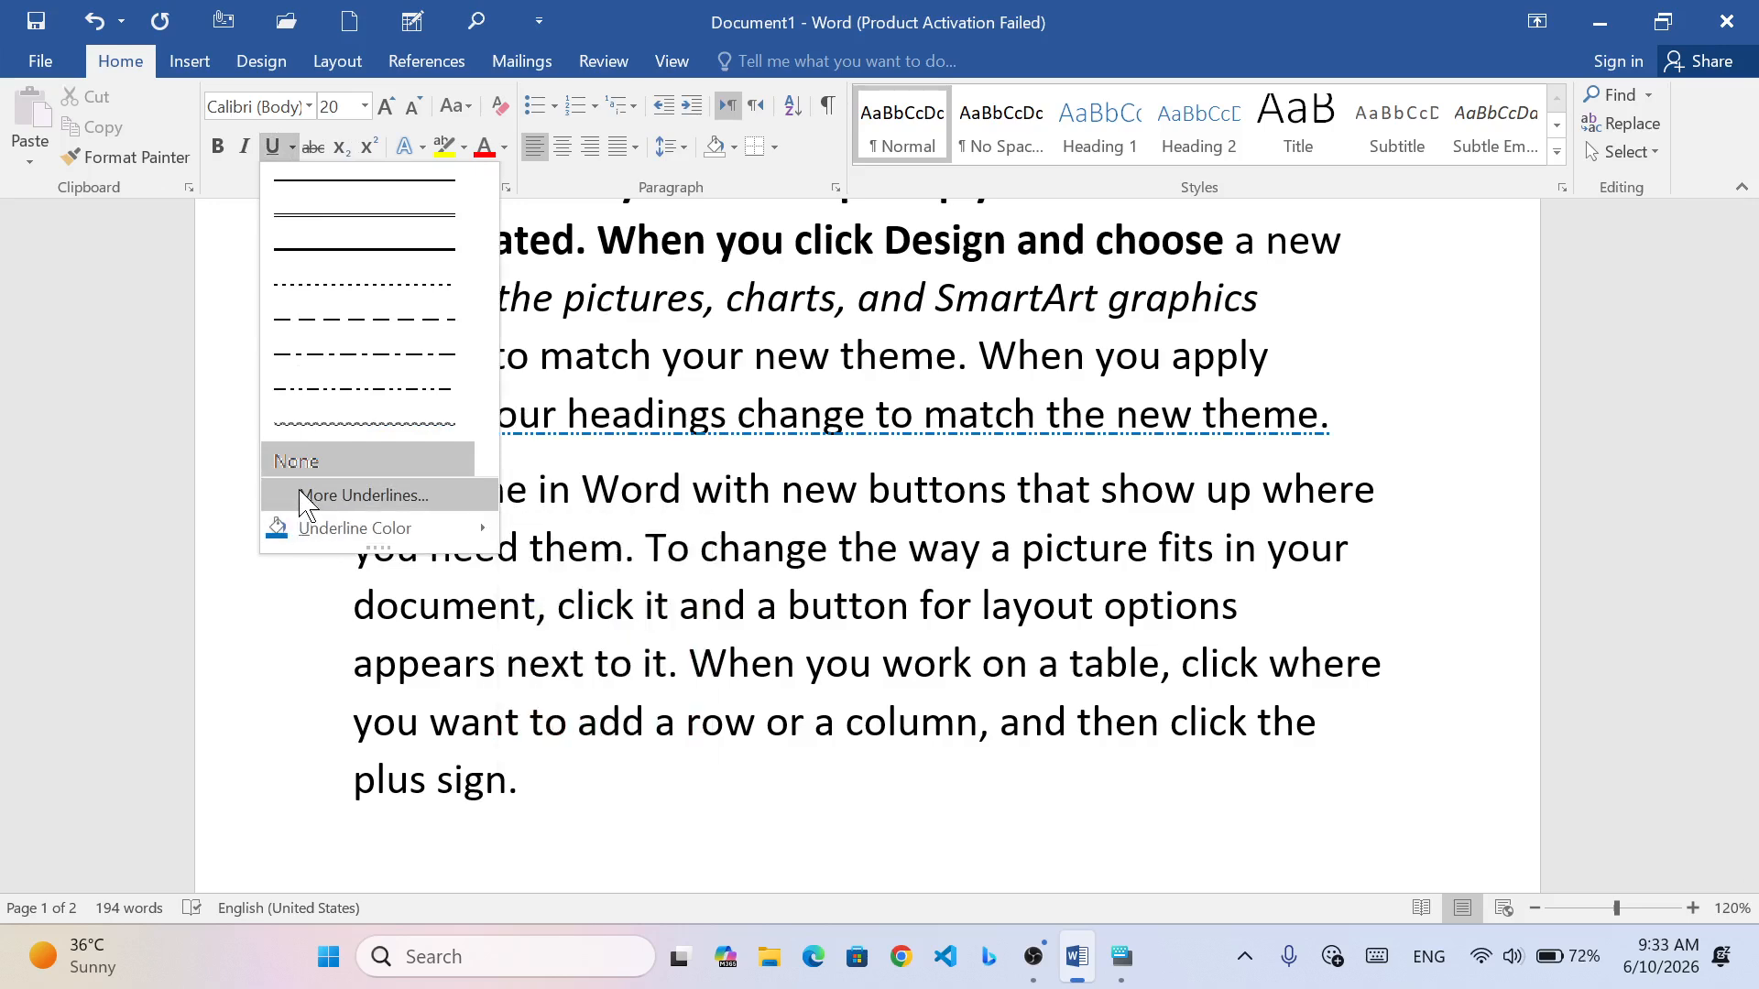
left_click(306, 495)
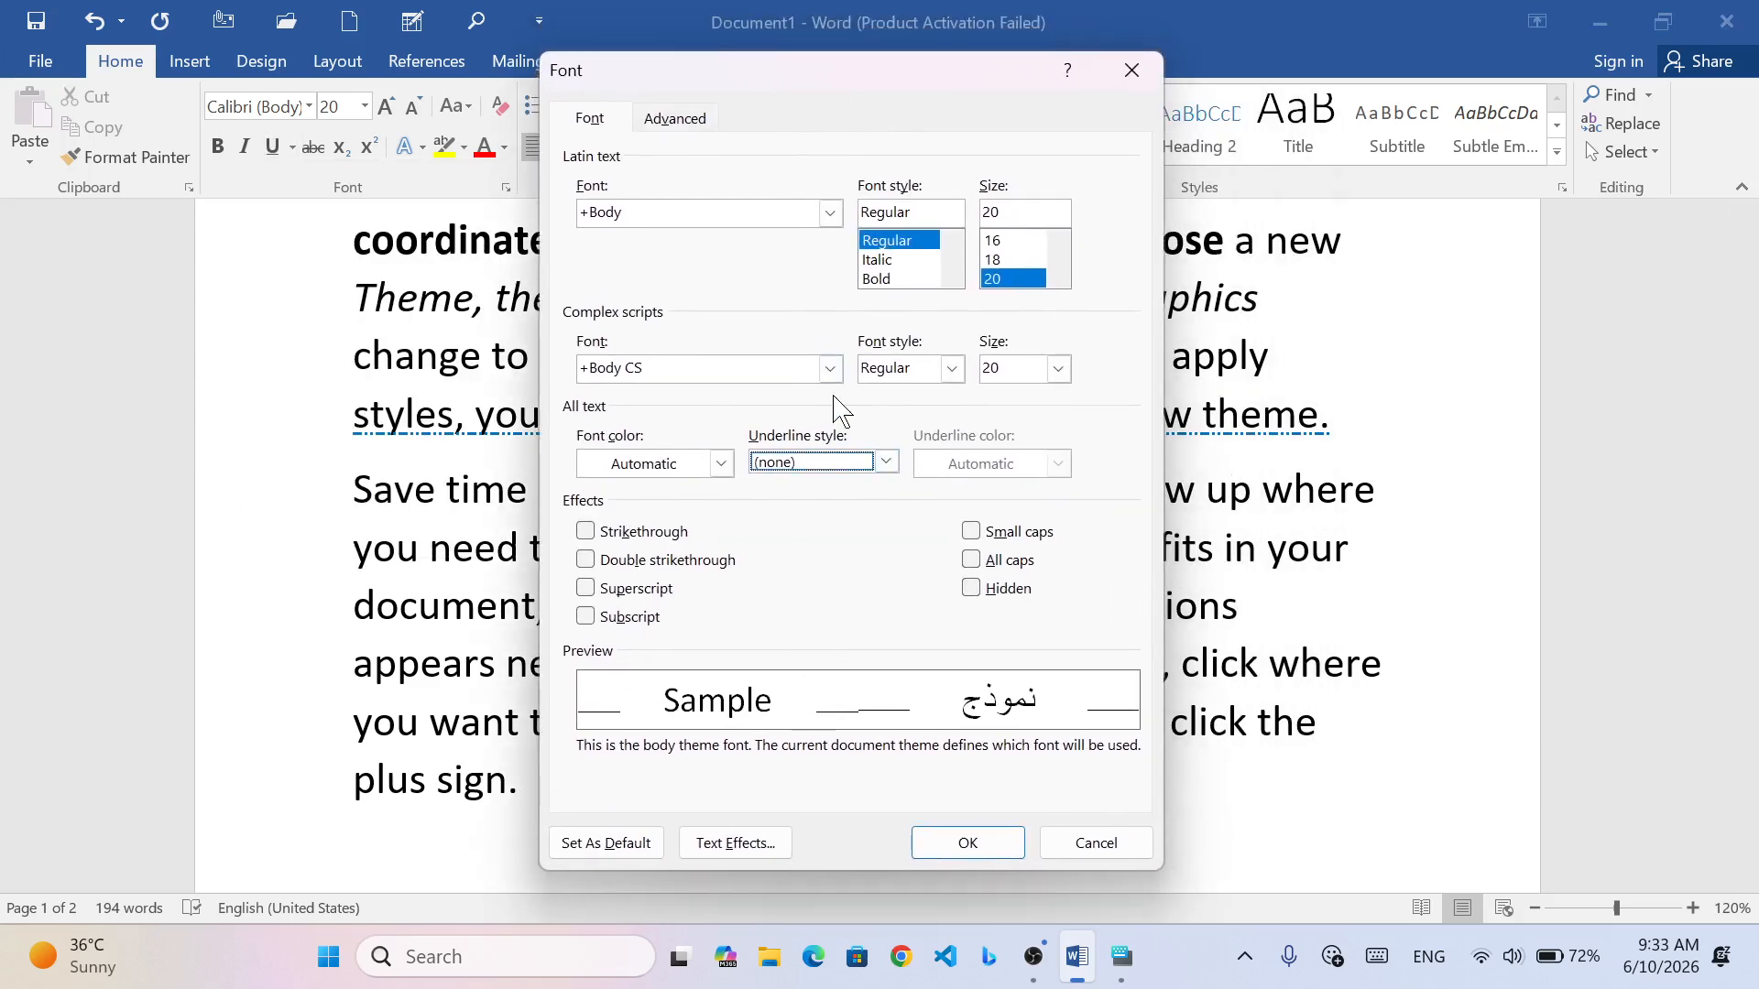
left_click(1132, 73)
left_click(694, 490)
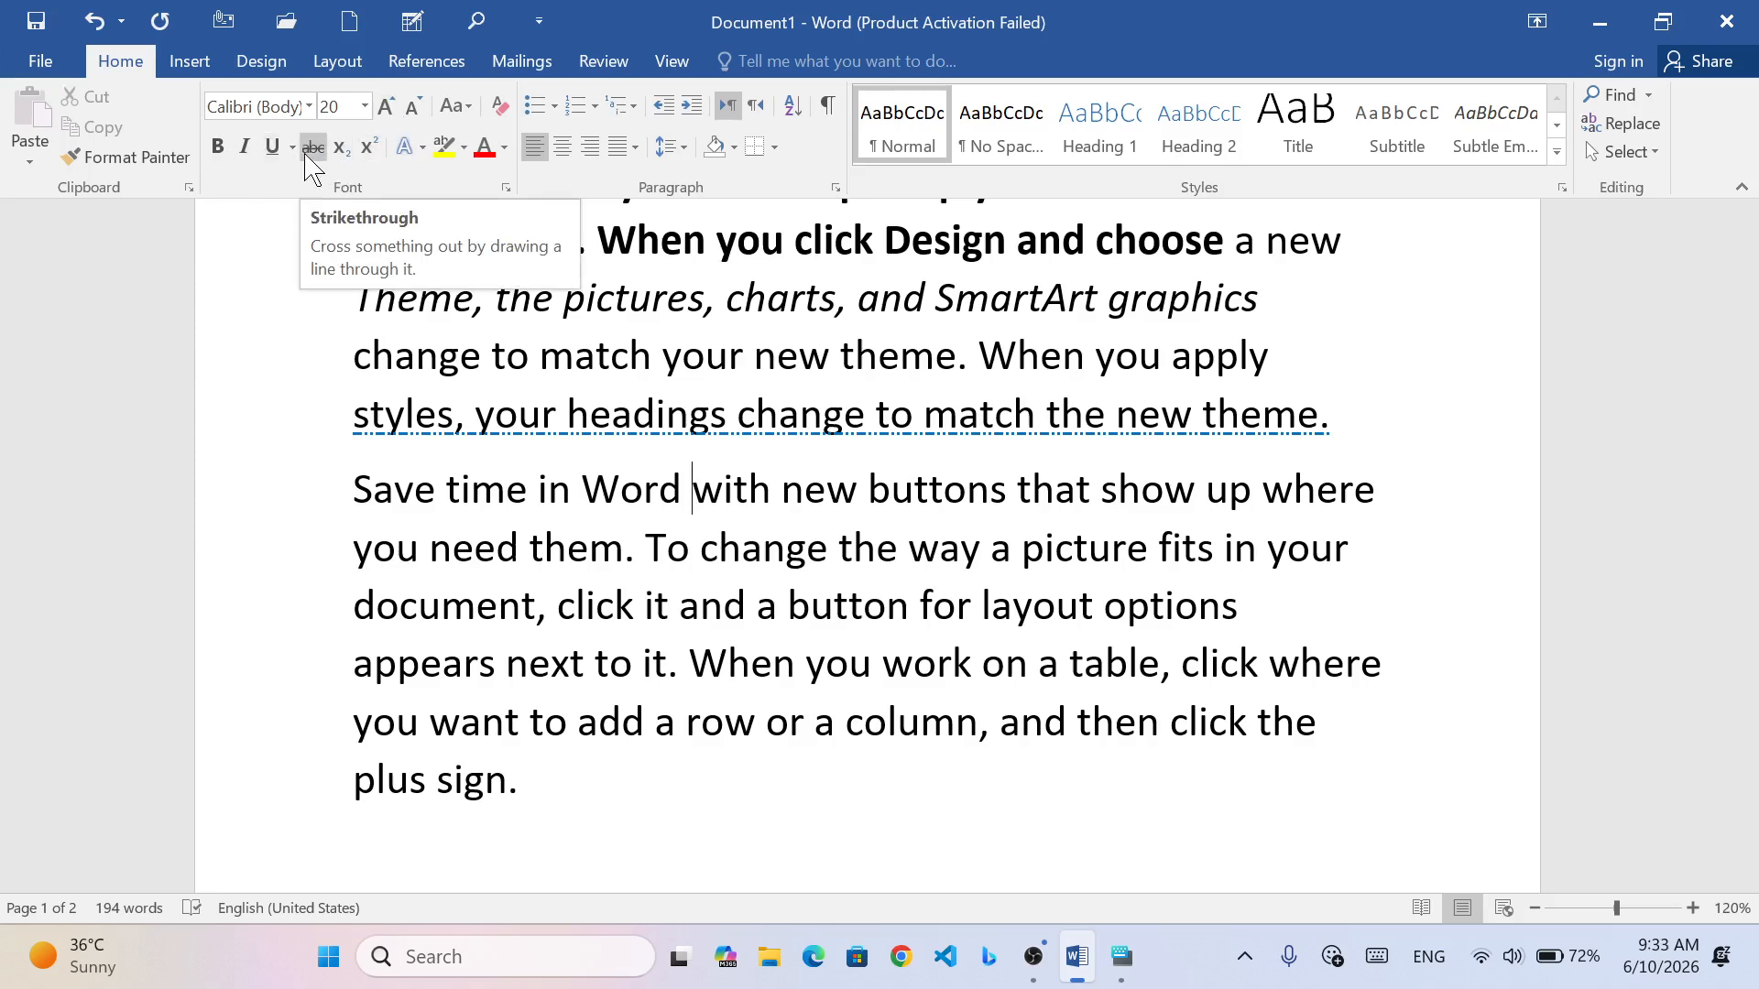
left_click(612, 499)
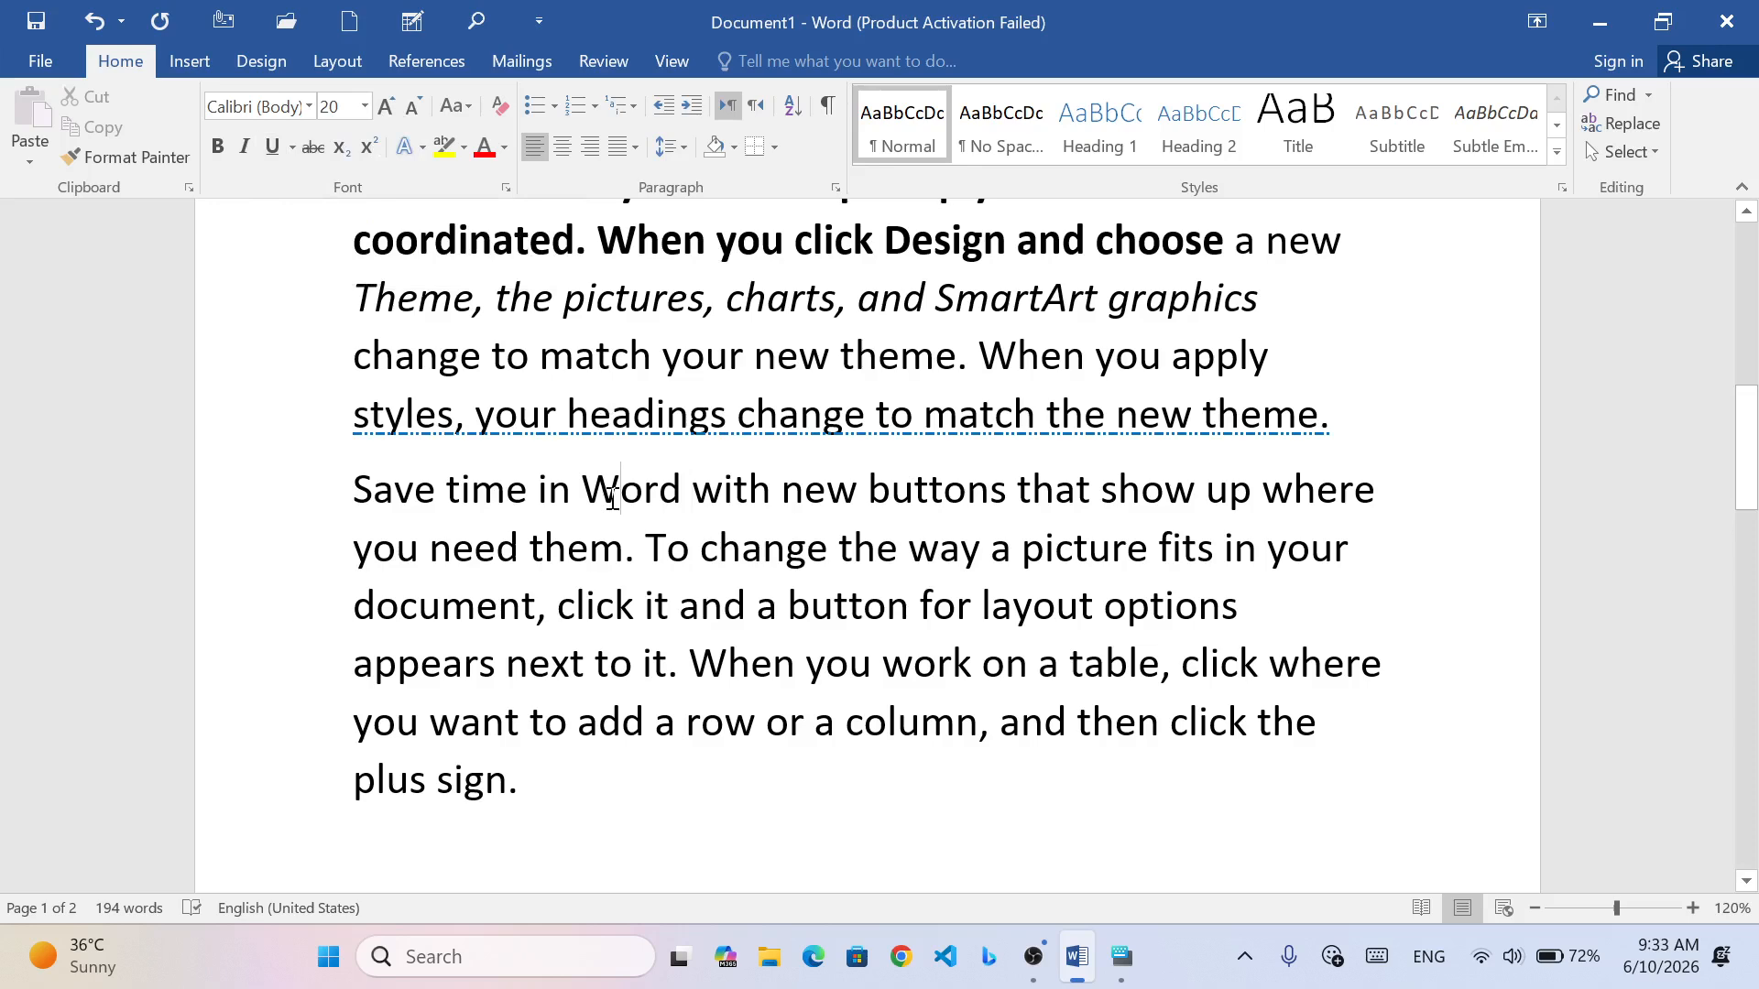
- After a blank paragraph below "another device.", add the lines "I am a boy." and "I am aboy." as separate paragraphs
scroll(689, 716, "down", 3)
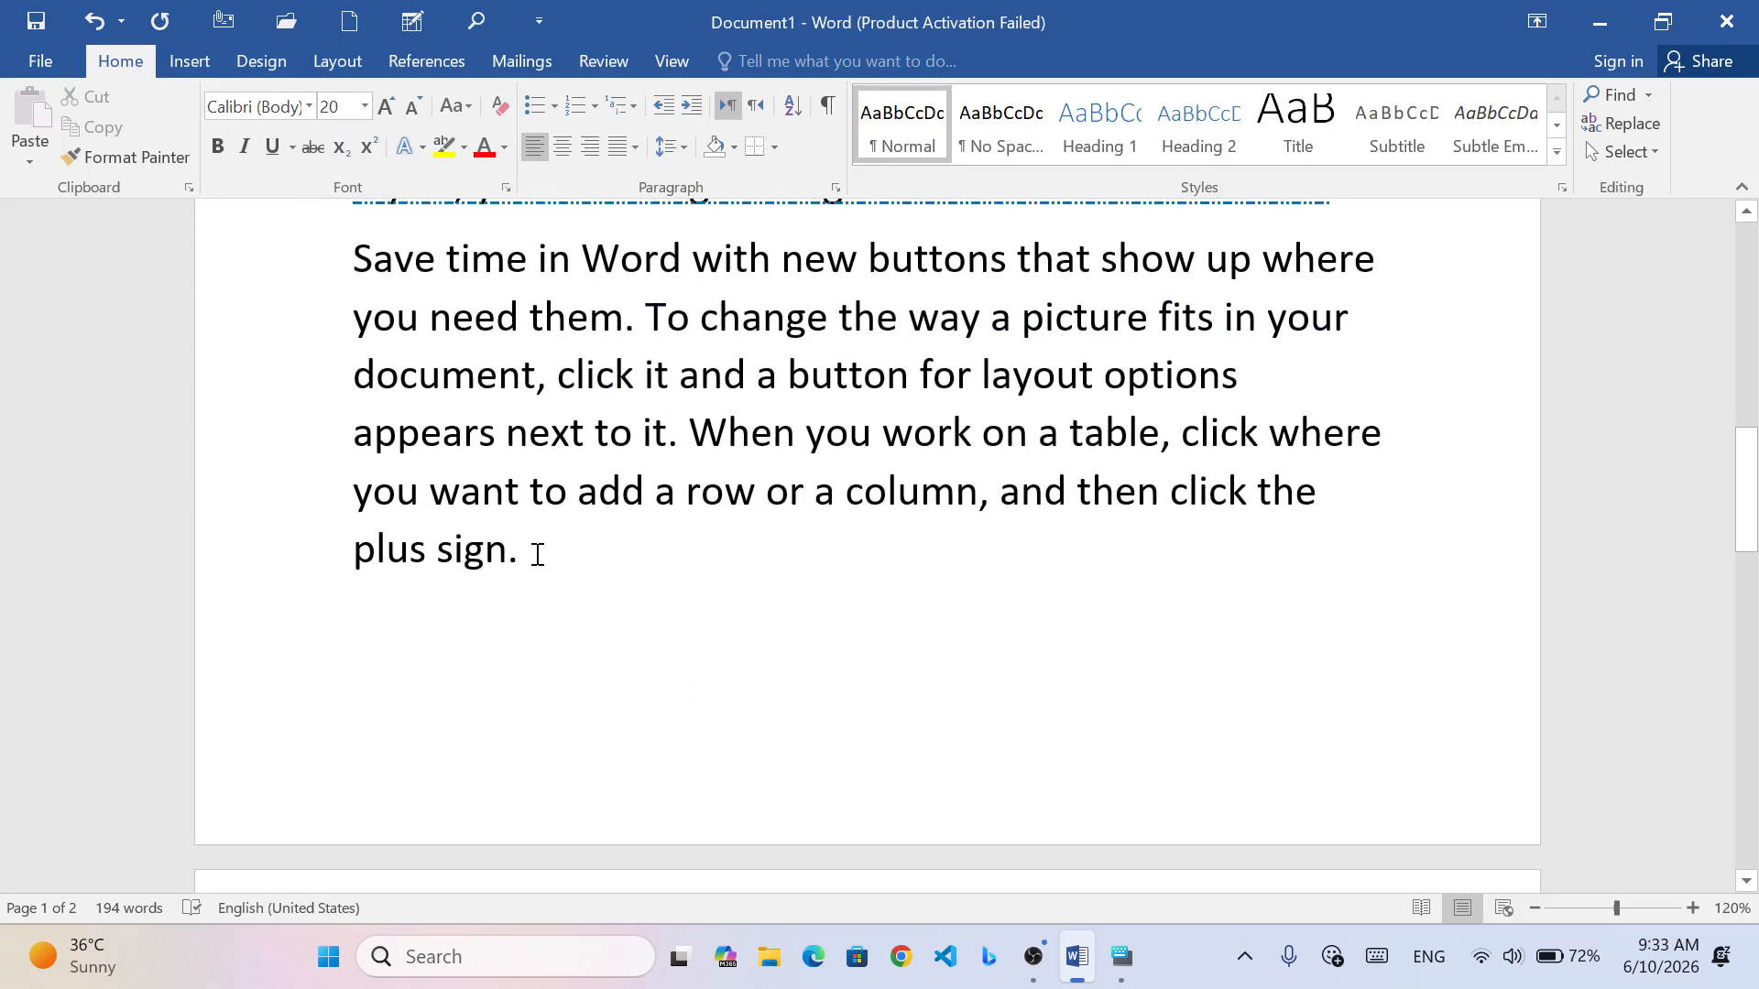
scroll(537, 577, "down", 7)
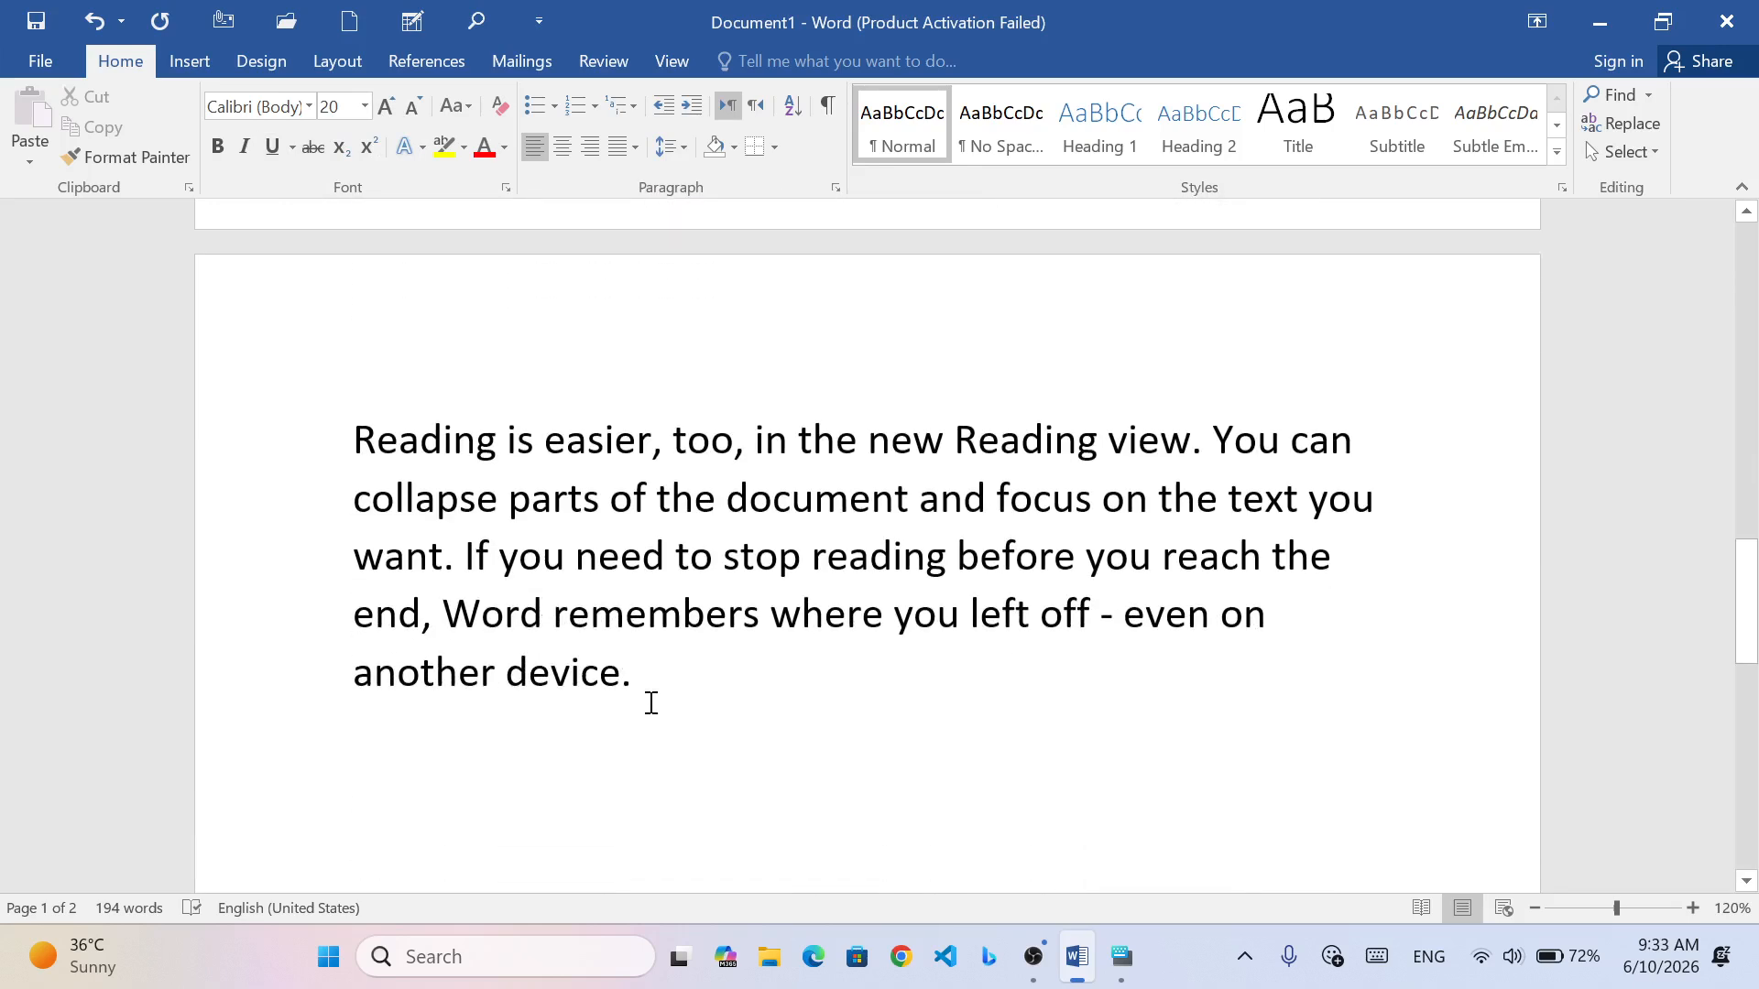
key("Return")
key("Return")
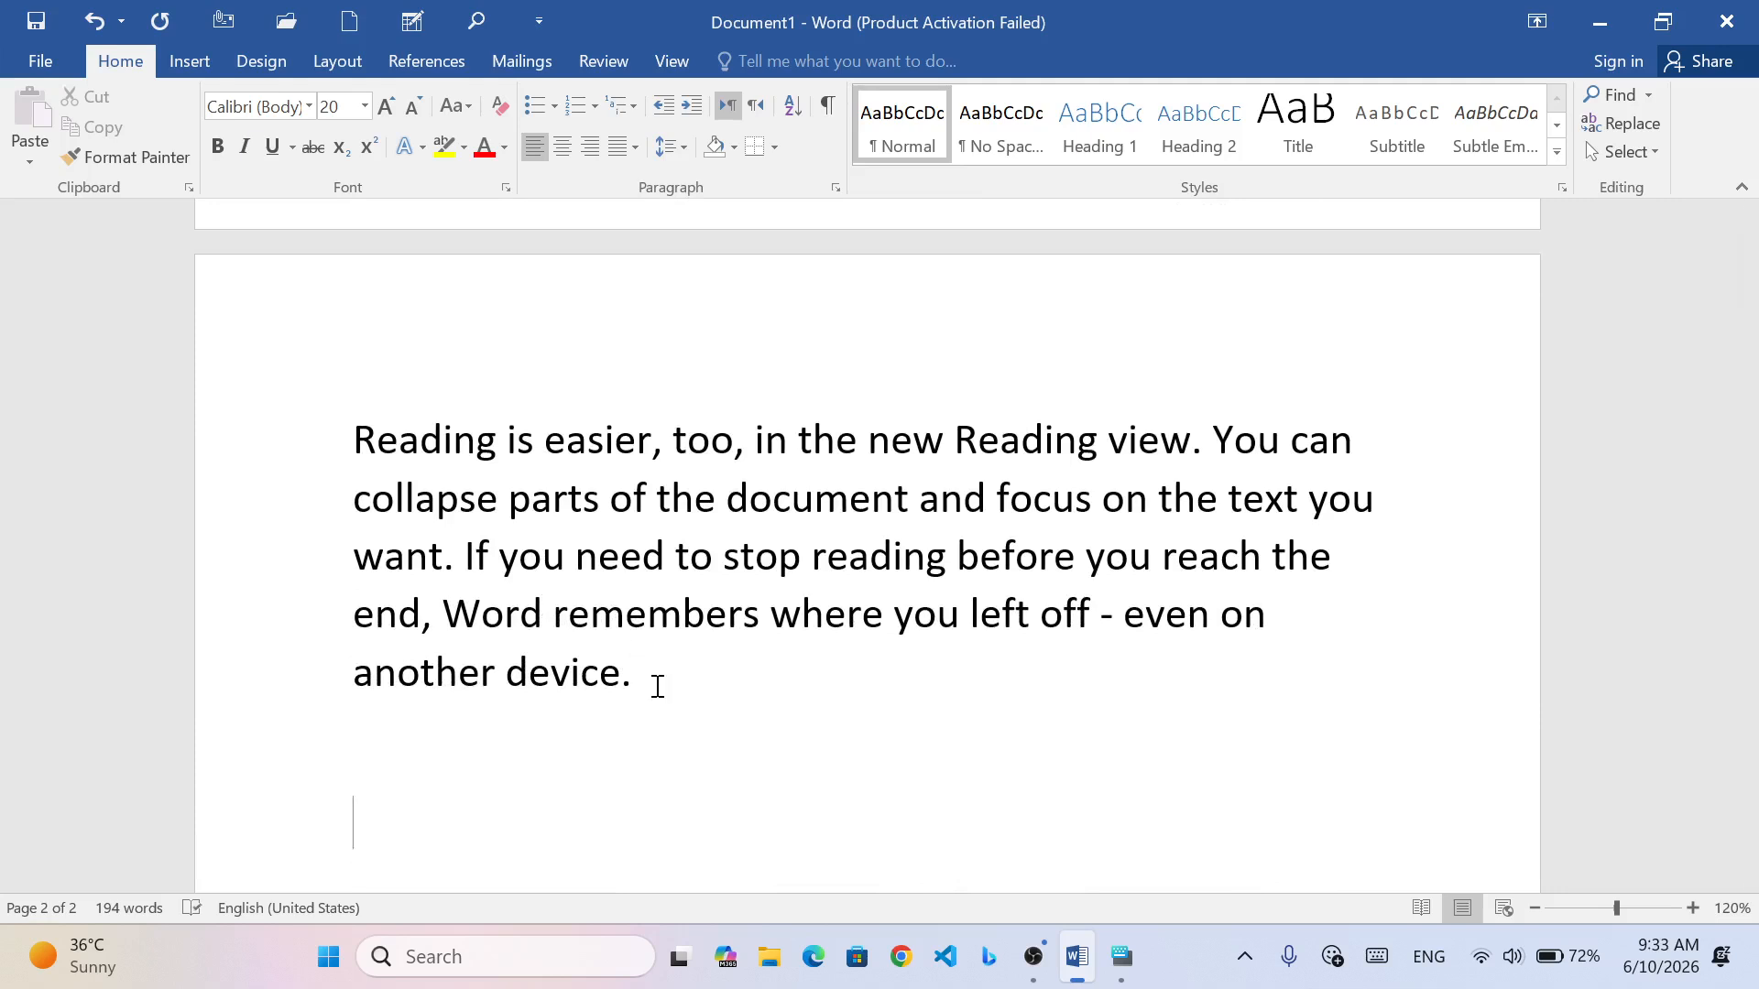
type("I am a boy")
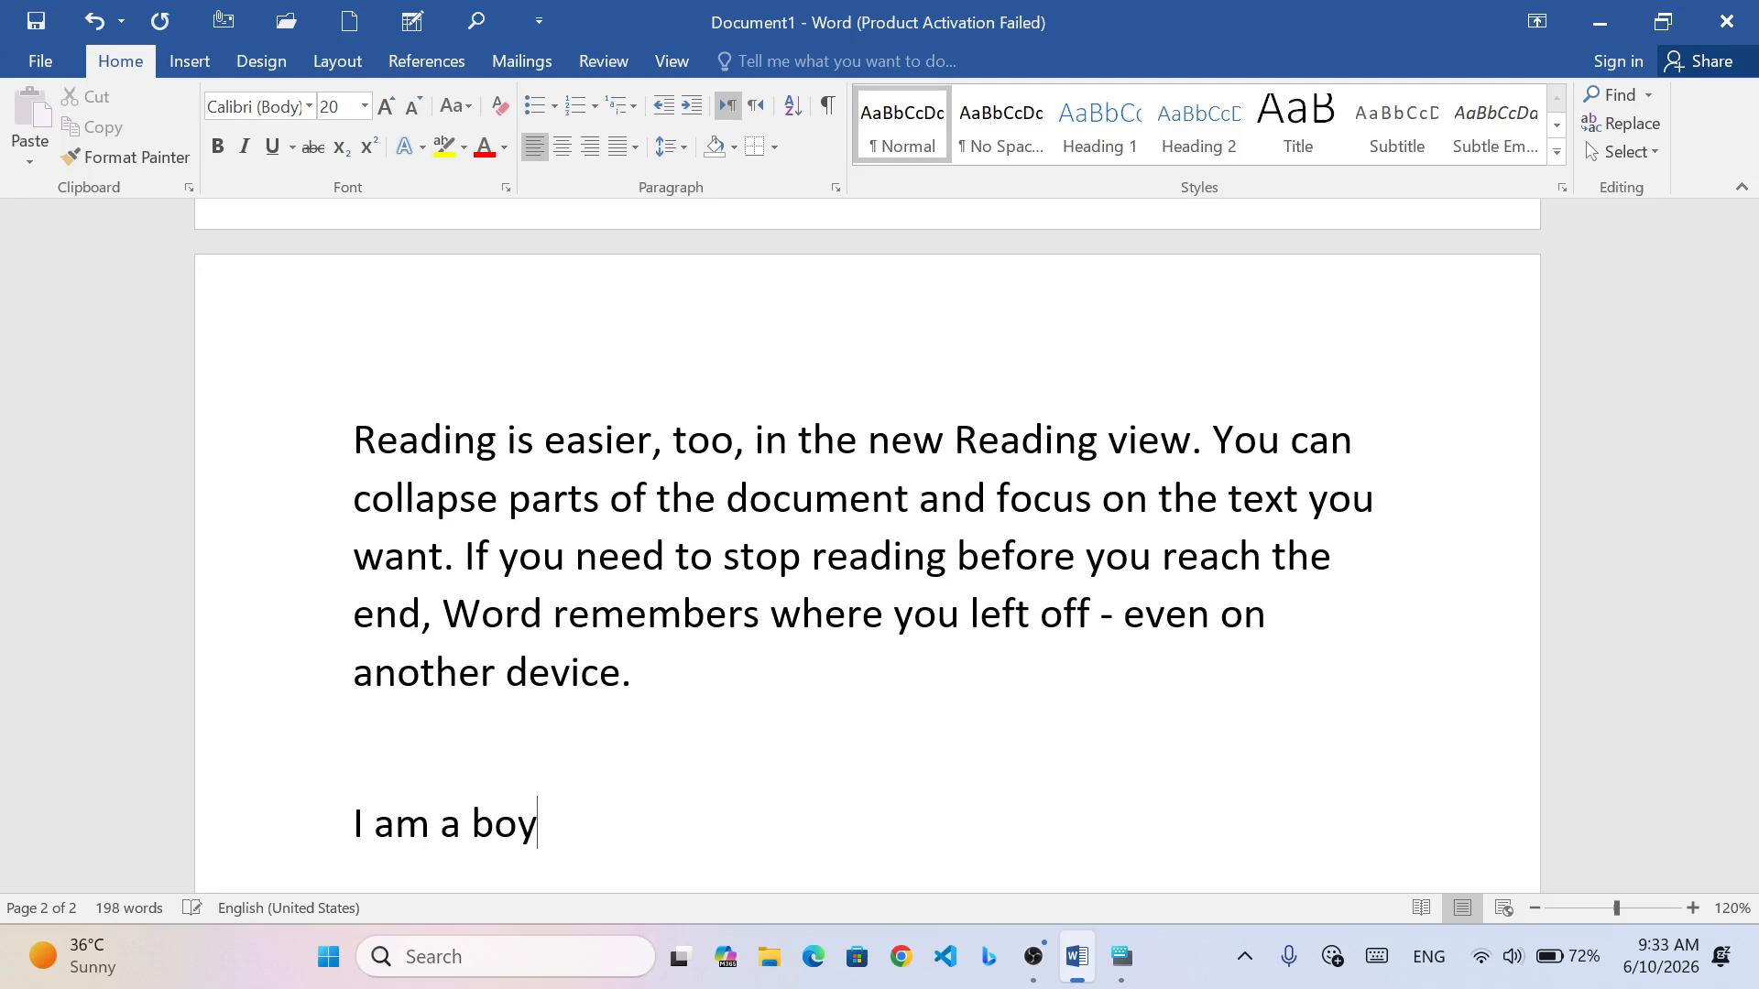
type(".")
key("Return")
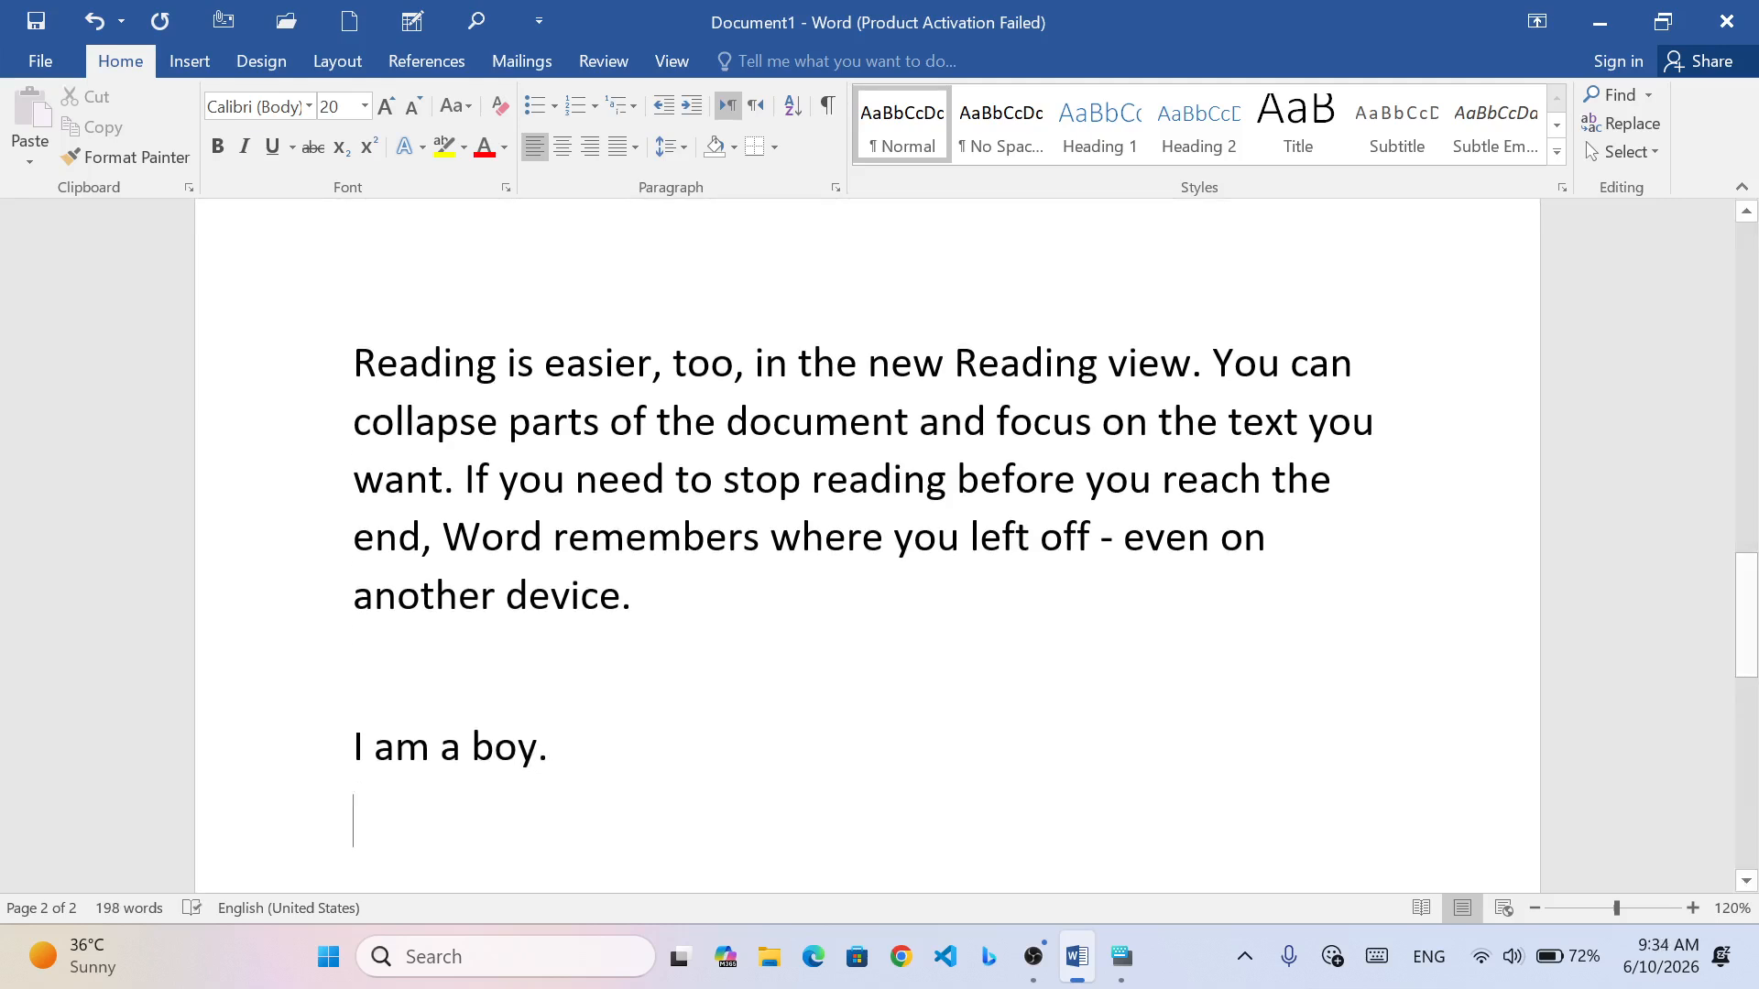
type("I am ")
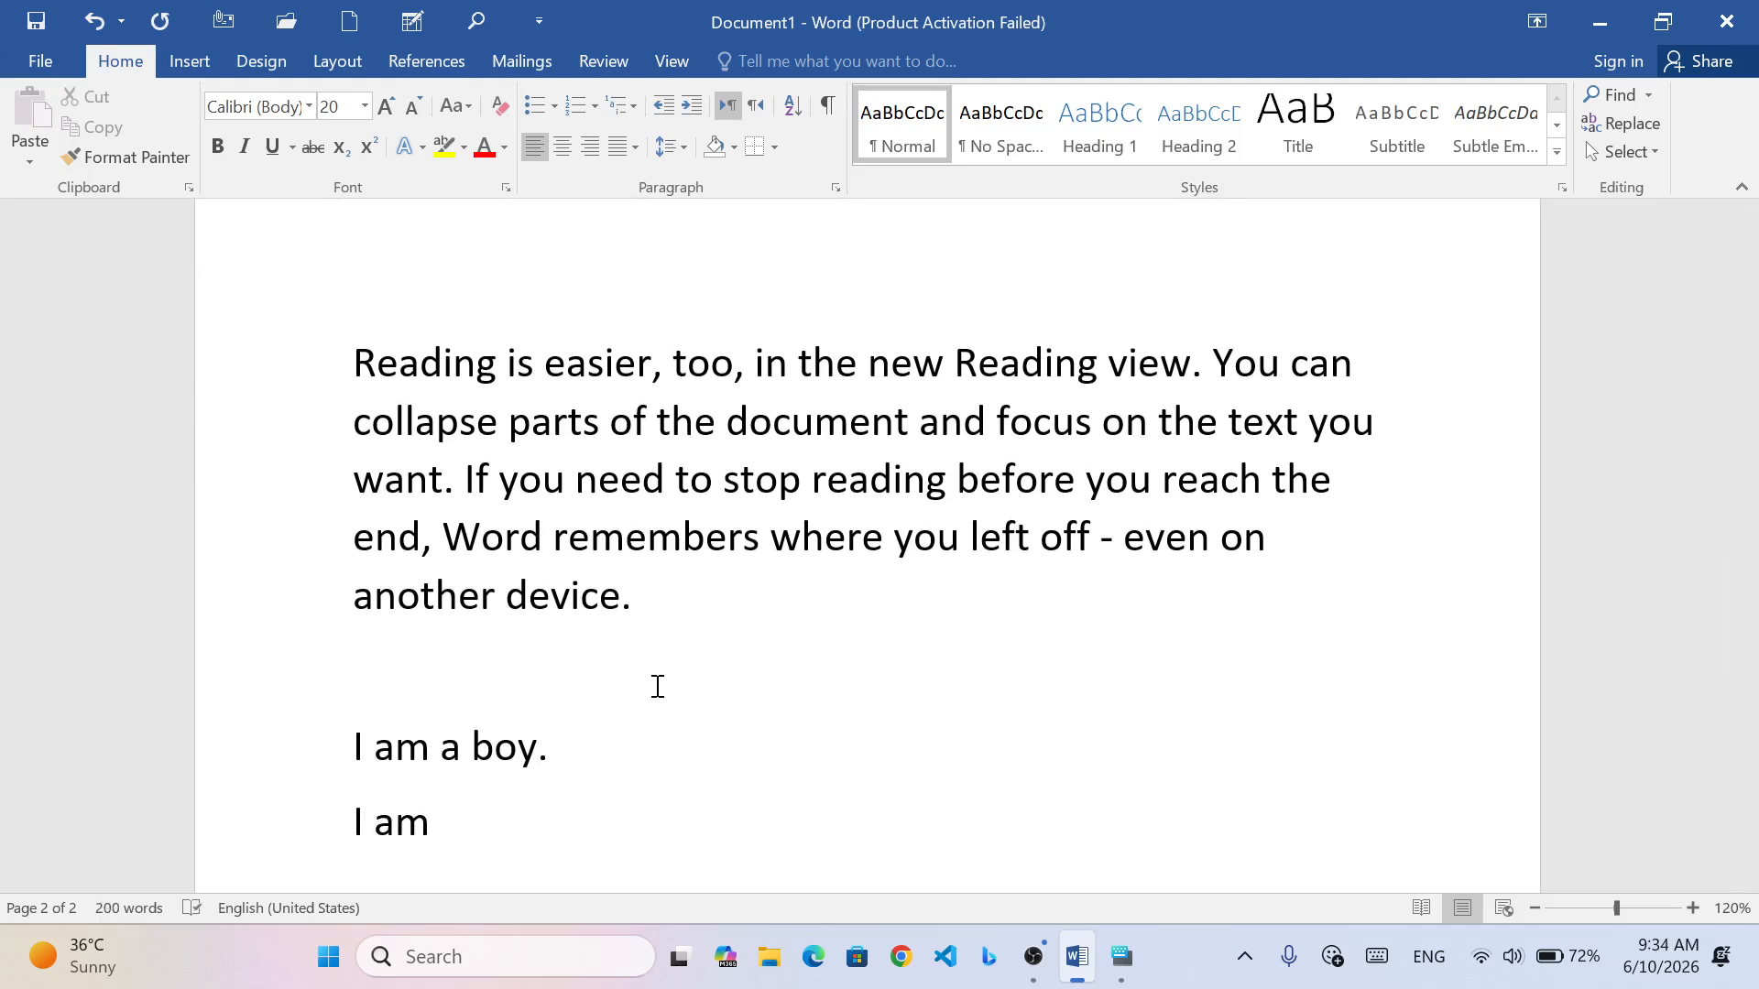
type("aboy.")
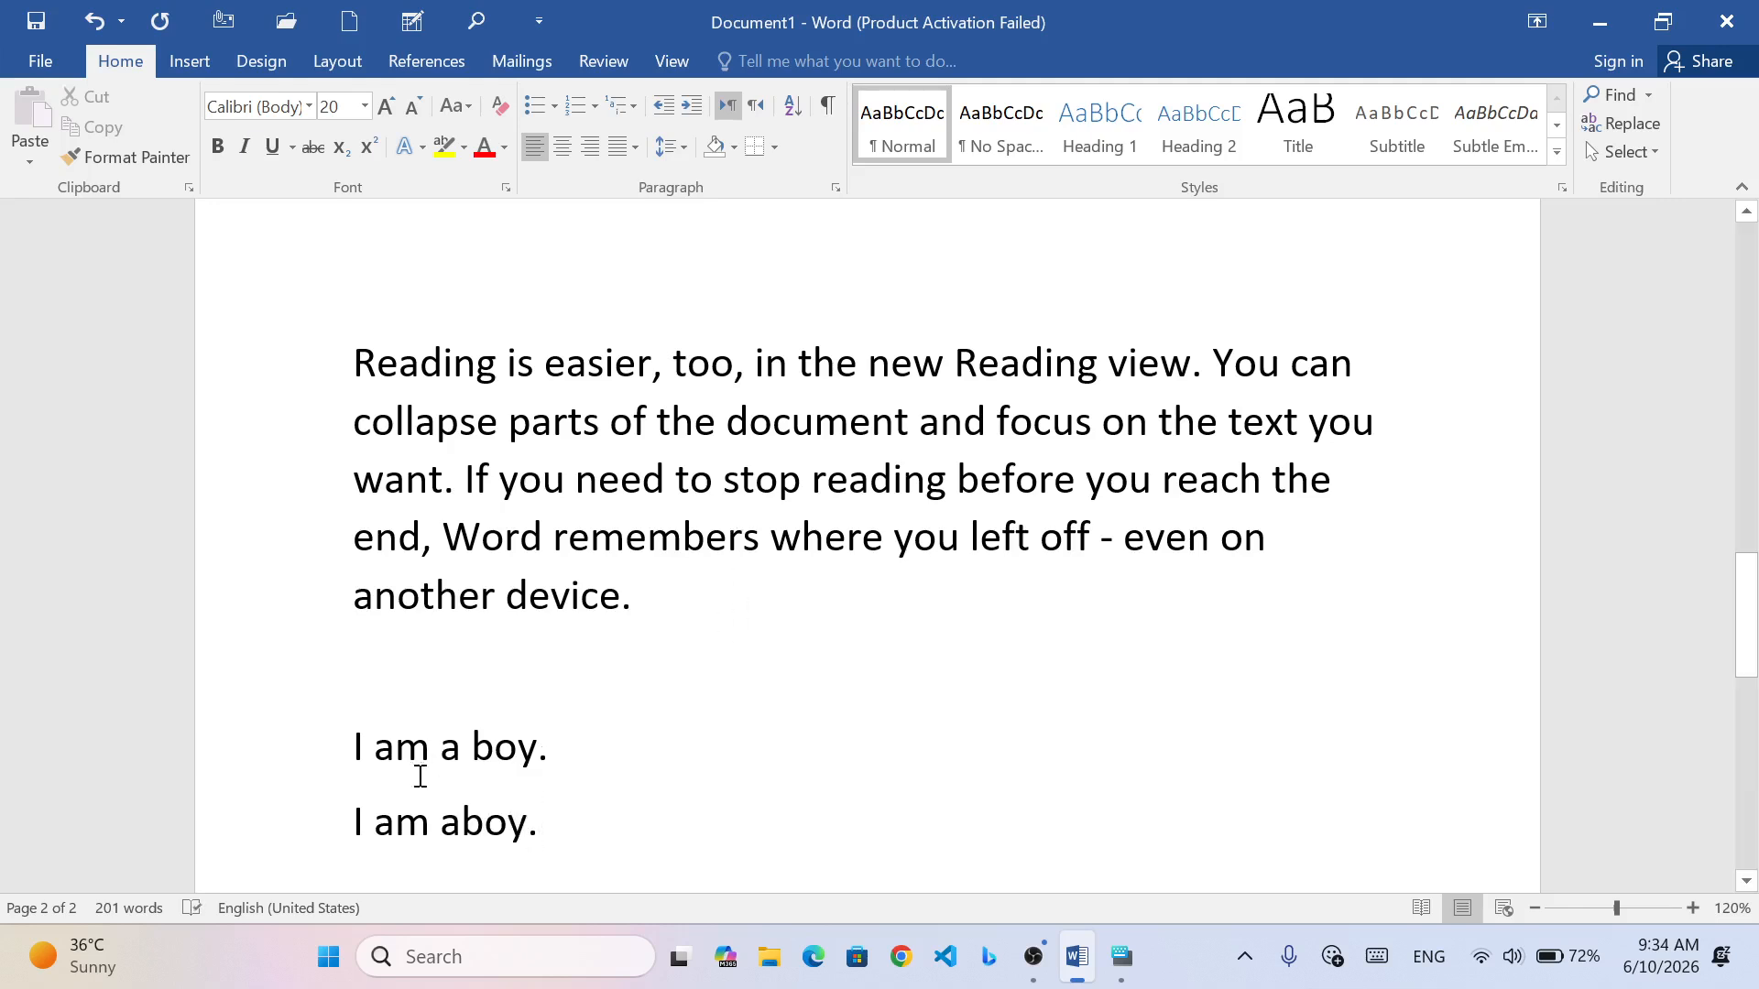
- Apply strikethrough to the misspelled line "I am aboy." and deselect it
left_click_drag(354, 821, 527, 827)
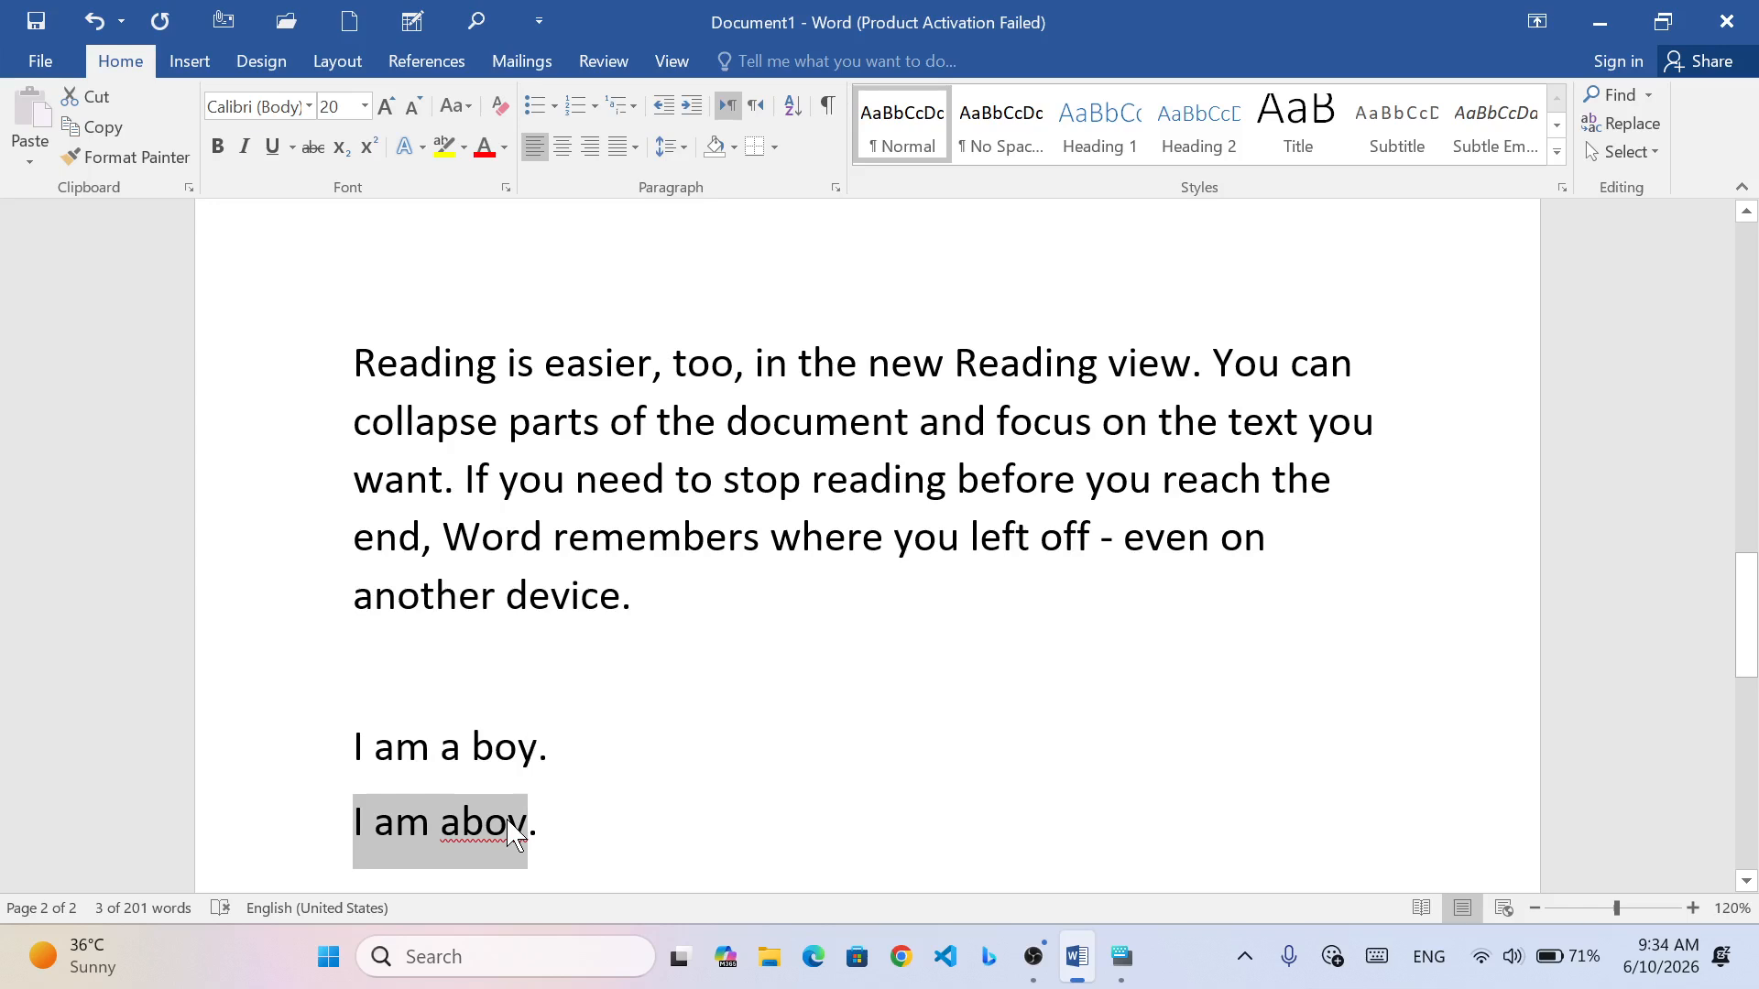
triple_click(508, 822)
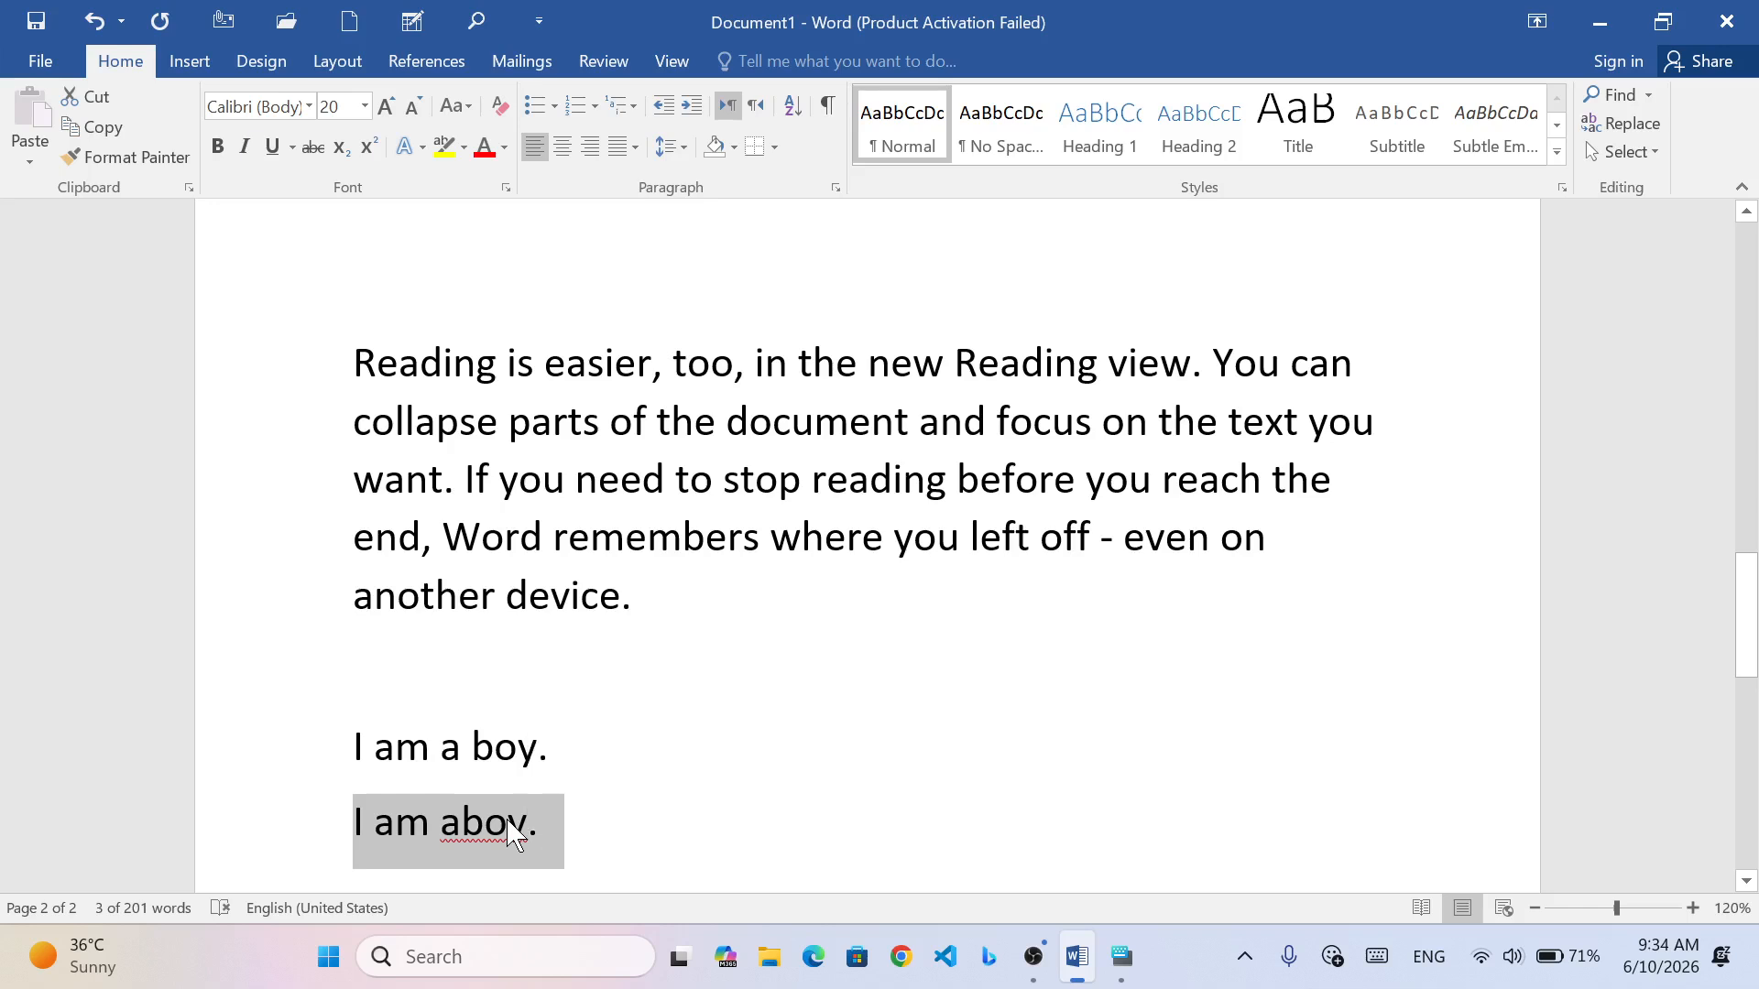
left_click(320, 161)
left_click(735, 693)
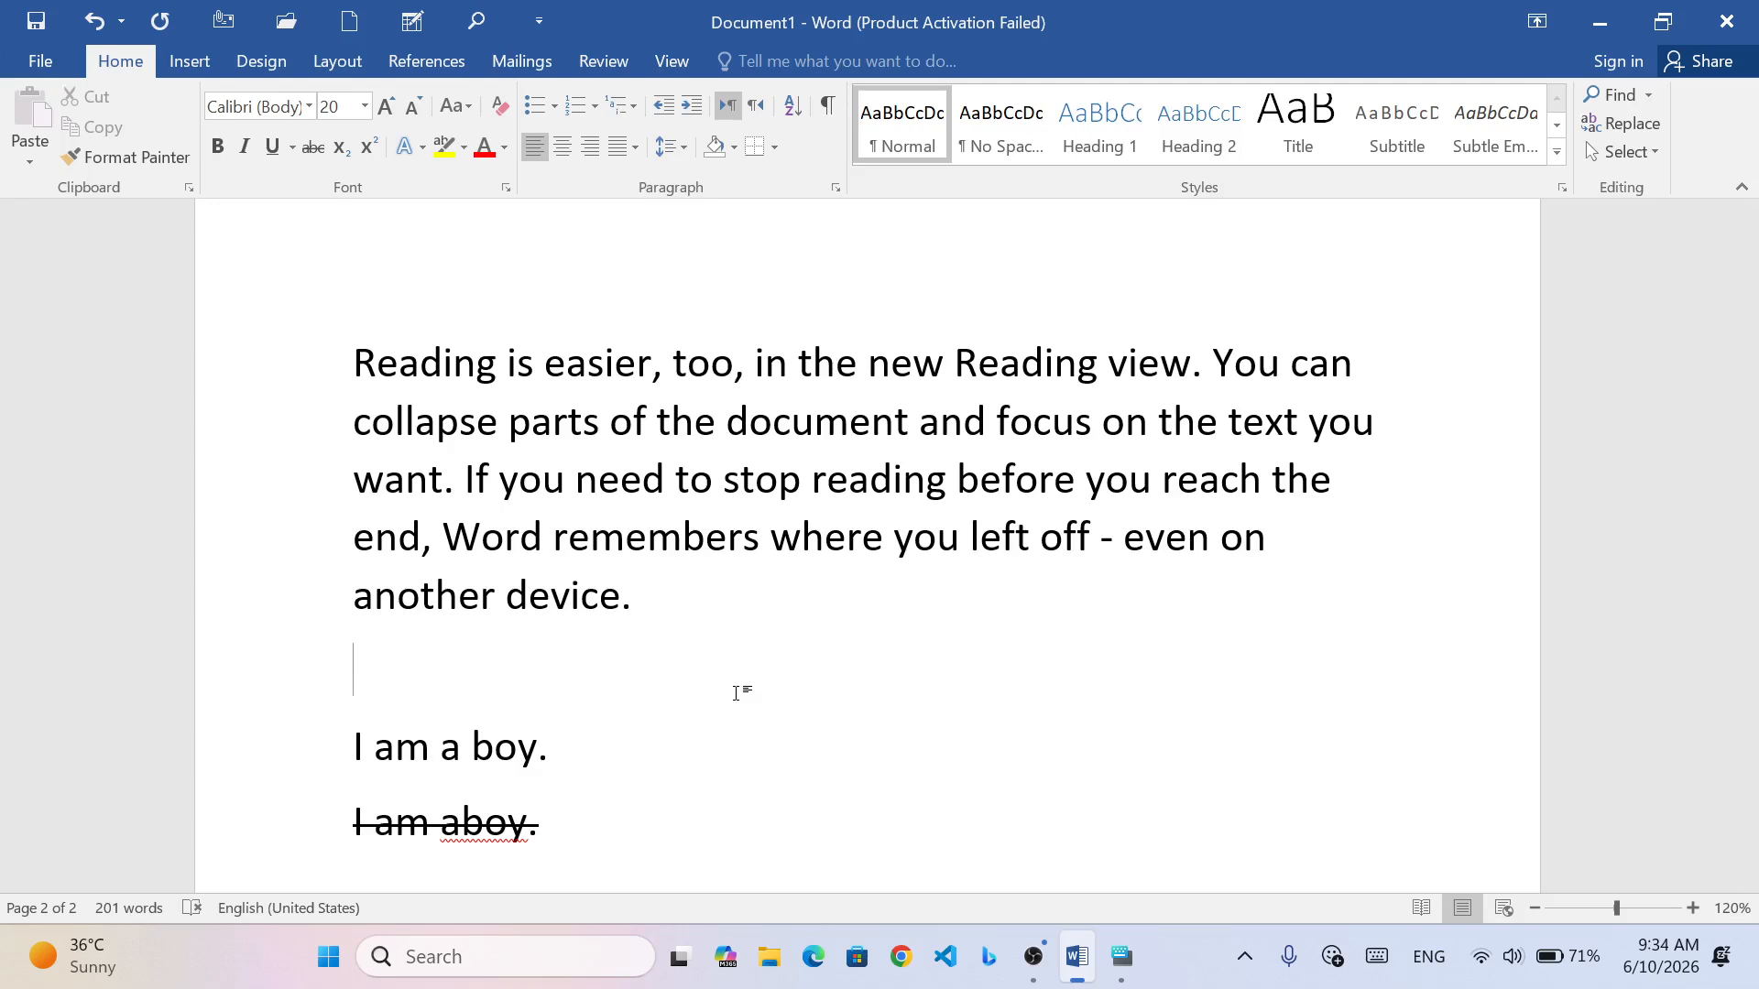
left_click(467, 821)
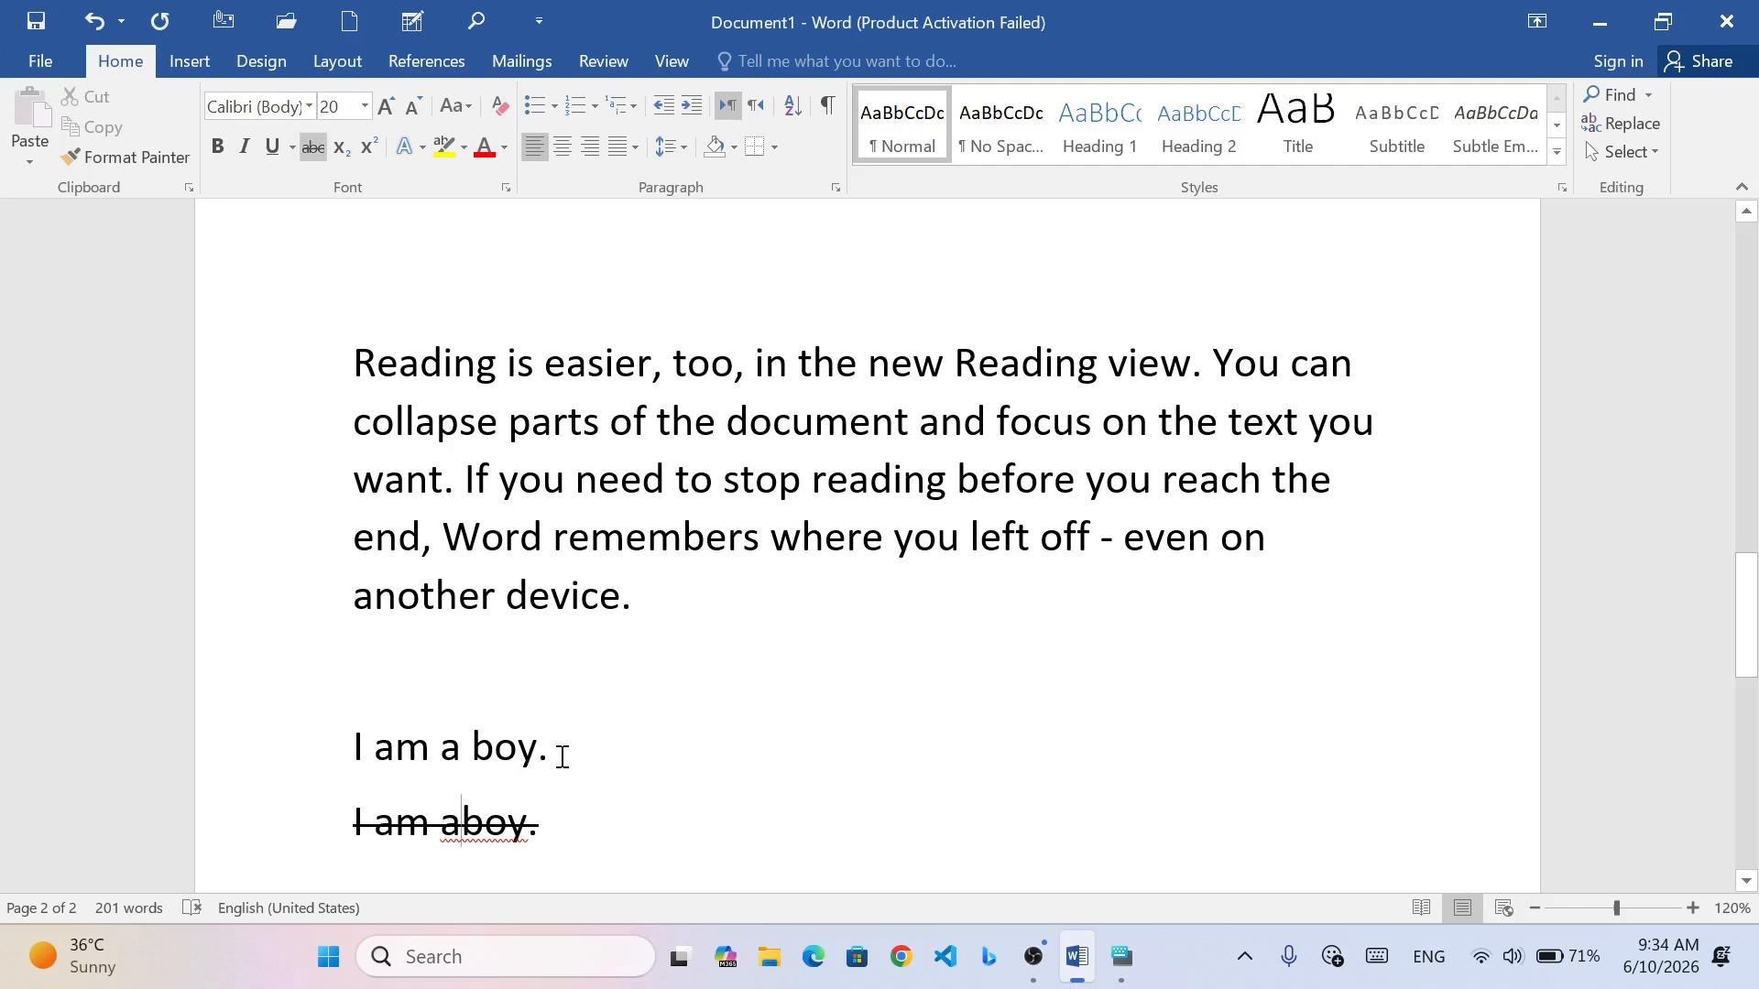
left_click_drag(561, 757, 298, 761)
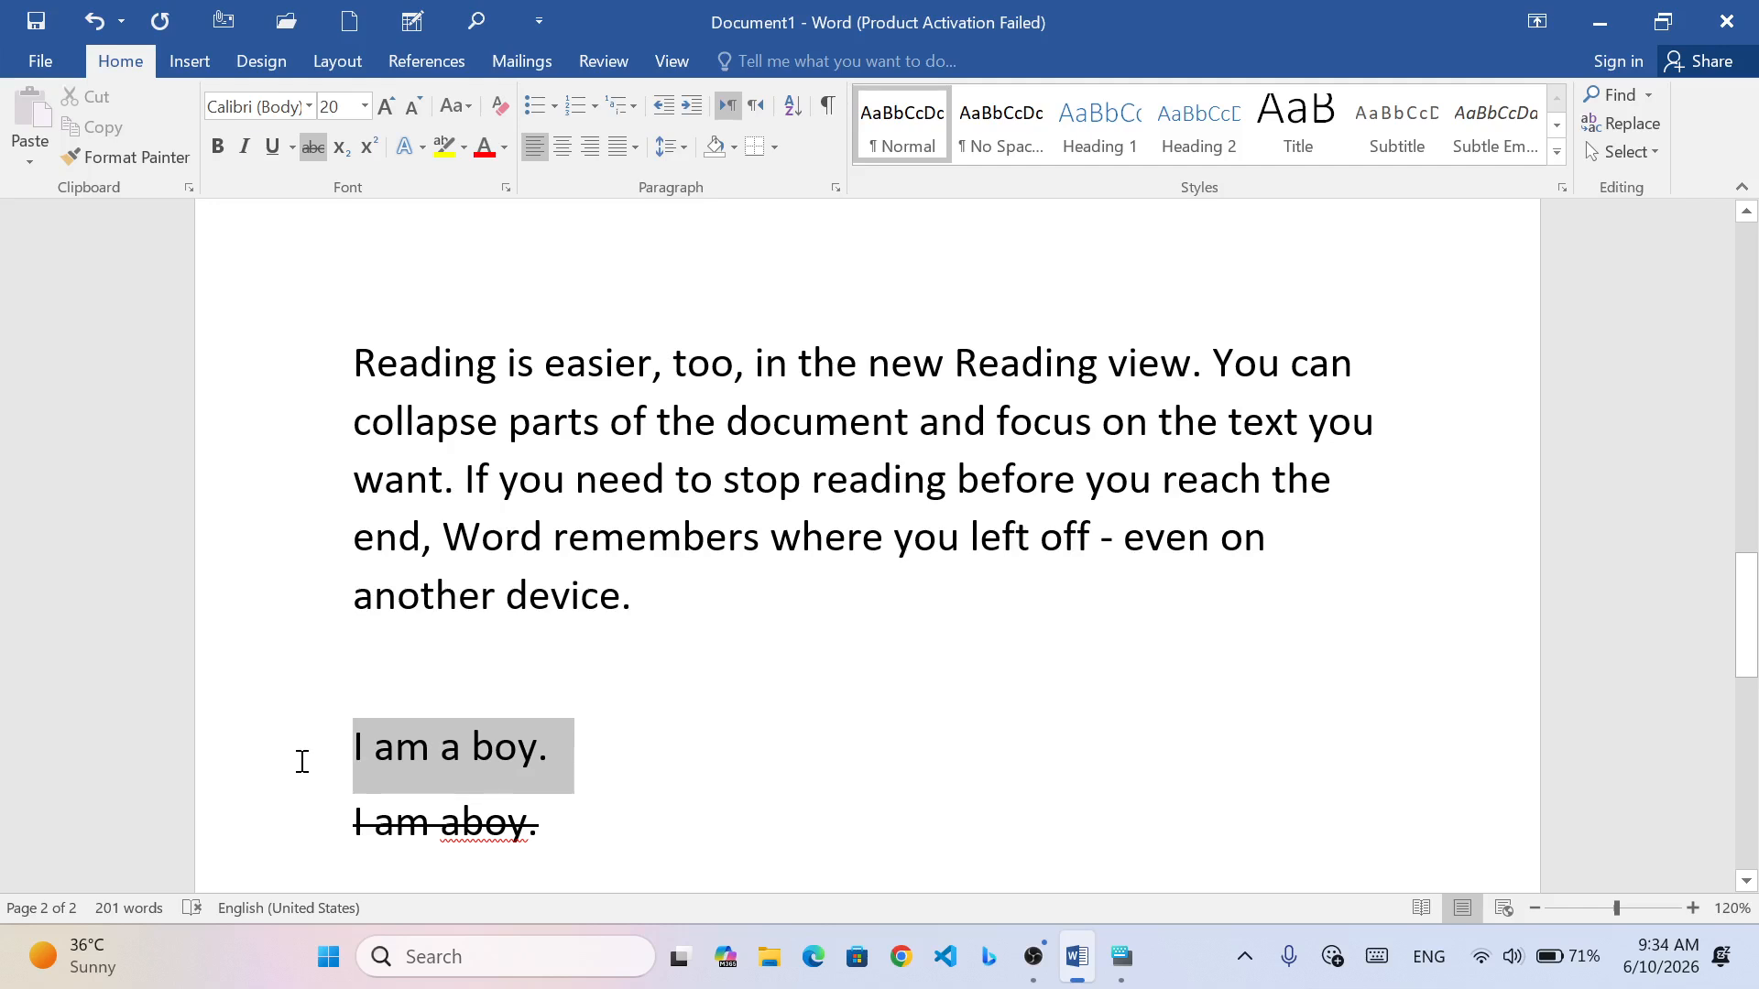
left_click(584, 776)
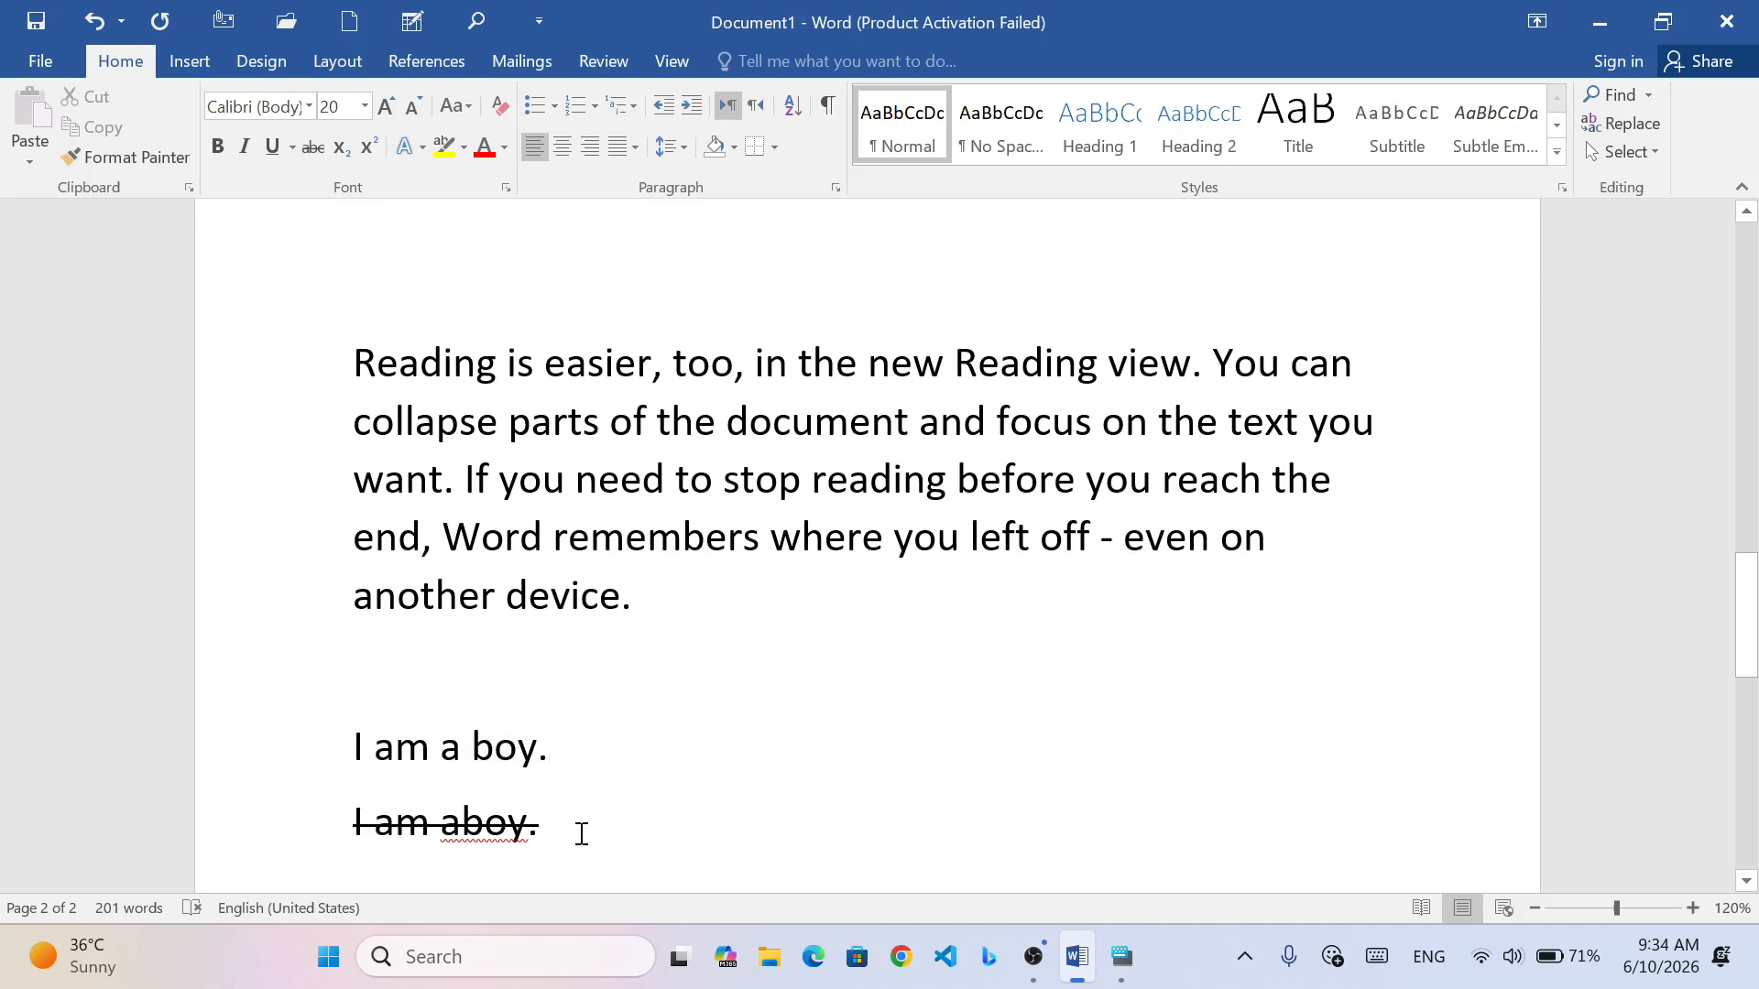
- Apply strikethrough to the word "document" in the paragraph beginning "Reading is easier"
scroll(927, 467, "up", 5)
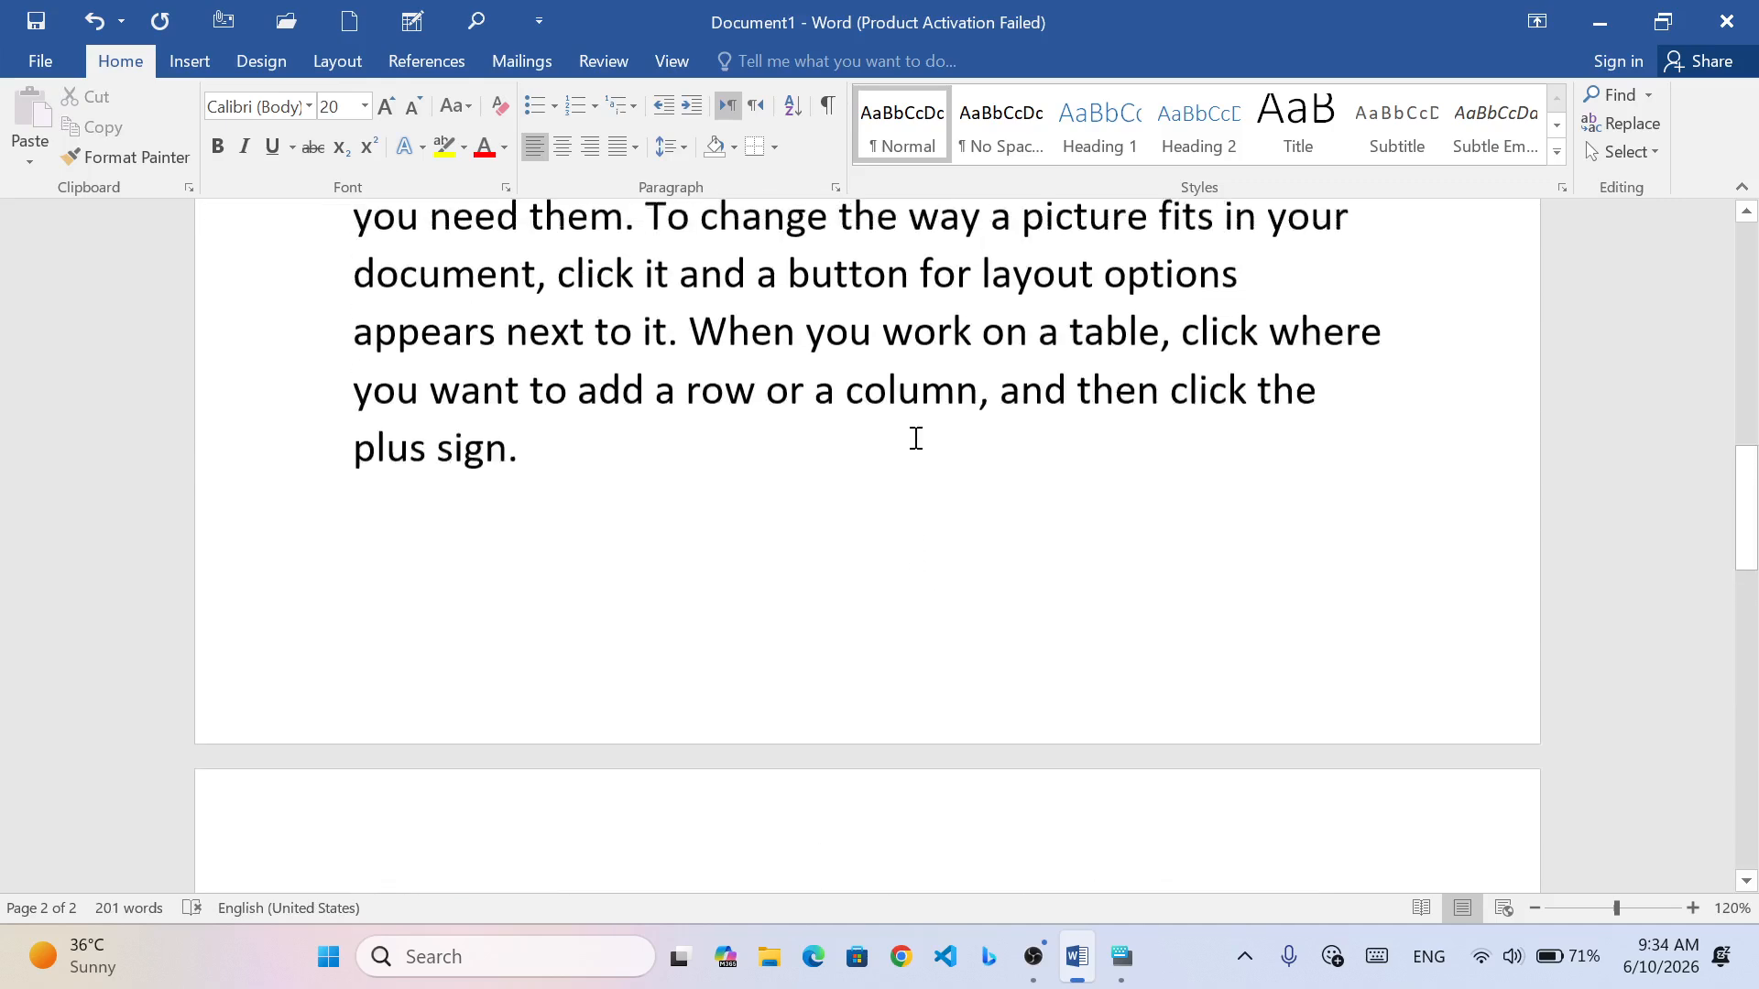
scroll(916, 439, "down", 5)
double_click(836, 583)
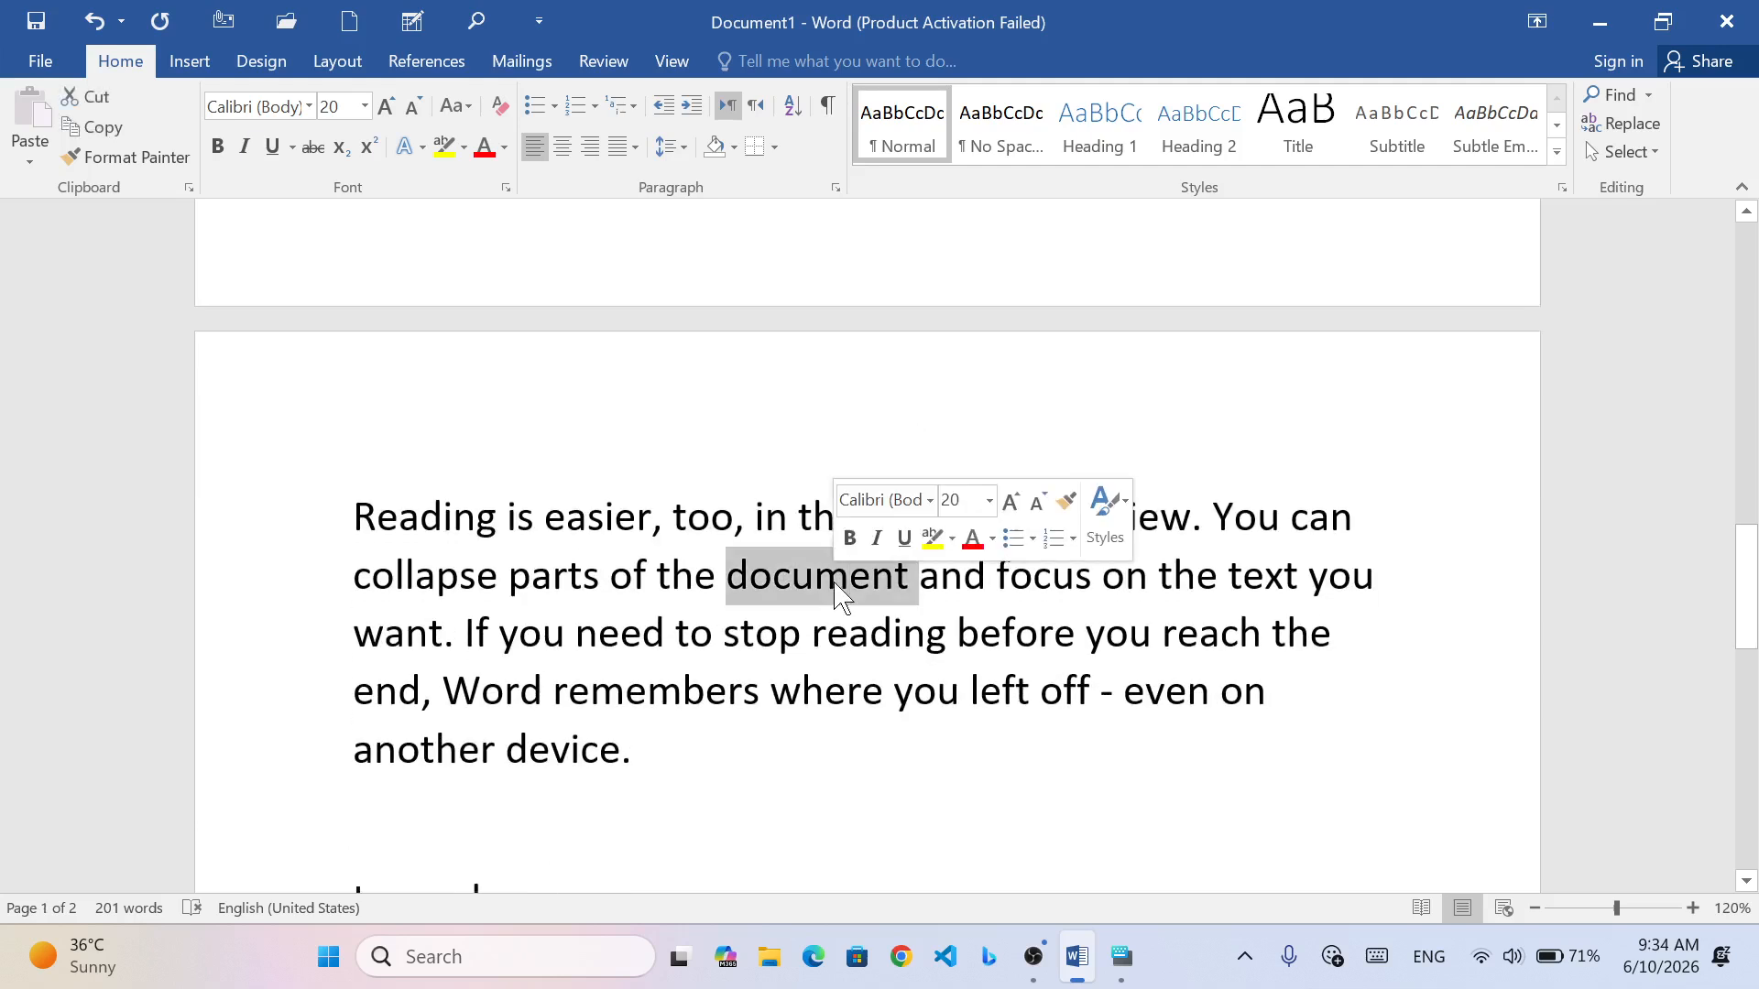
left_click(313, 147)
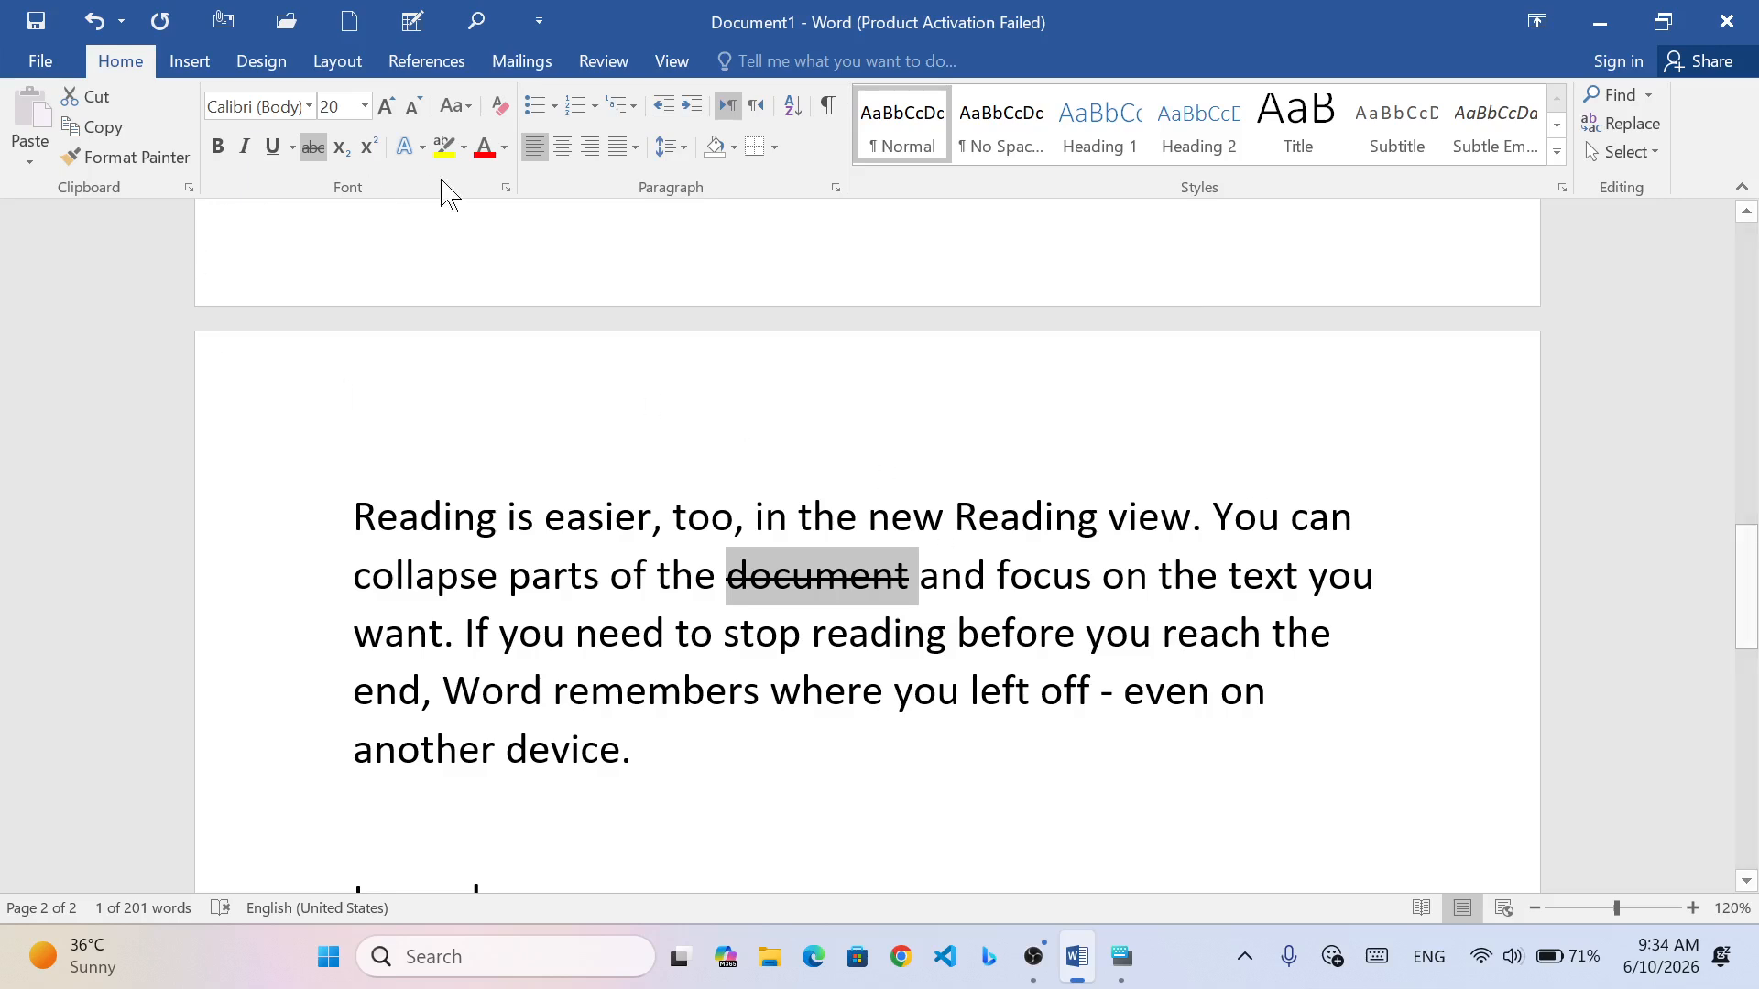
- After a blank paragraph below the struck-through line "I am aboy.", add "103" without strikethrough
scroll(876, 579, "down", 3)
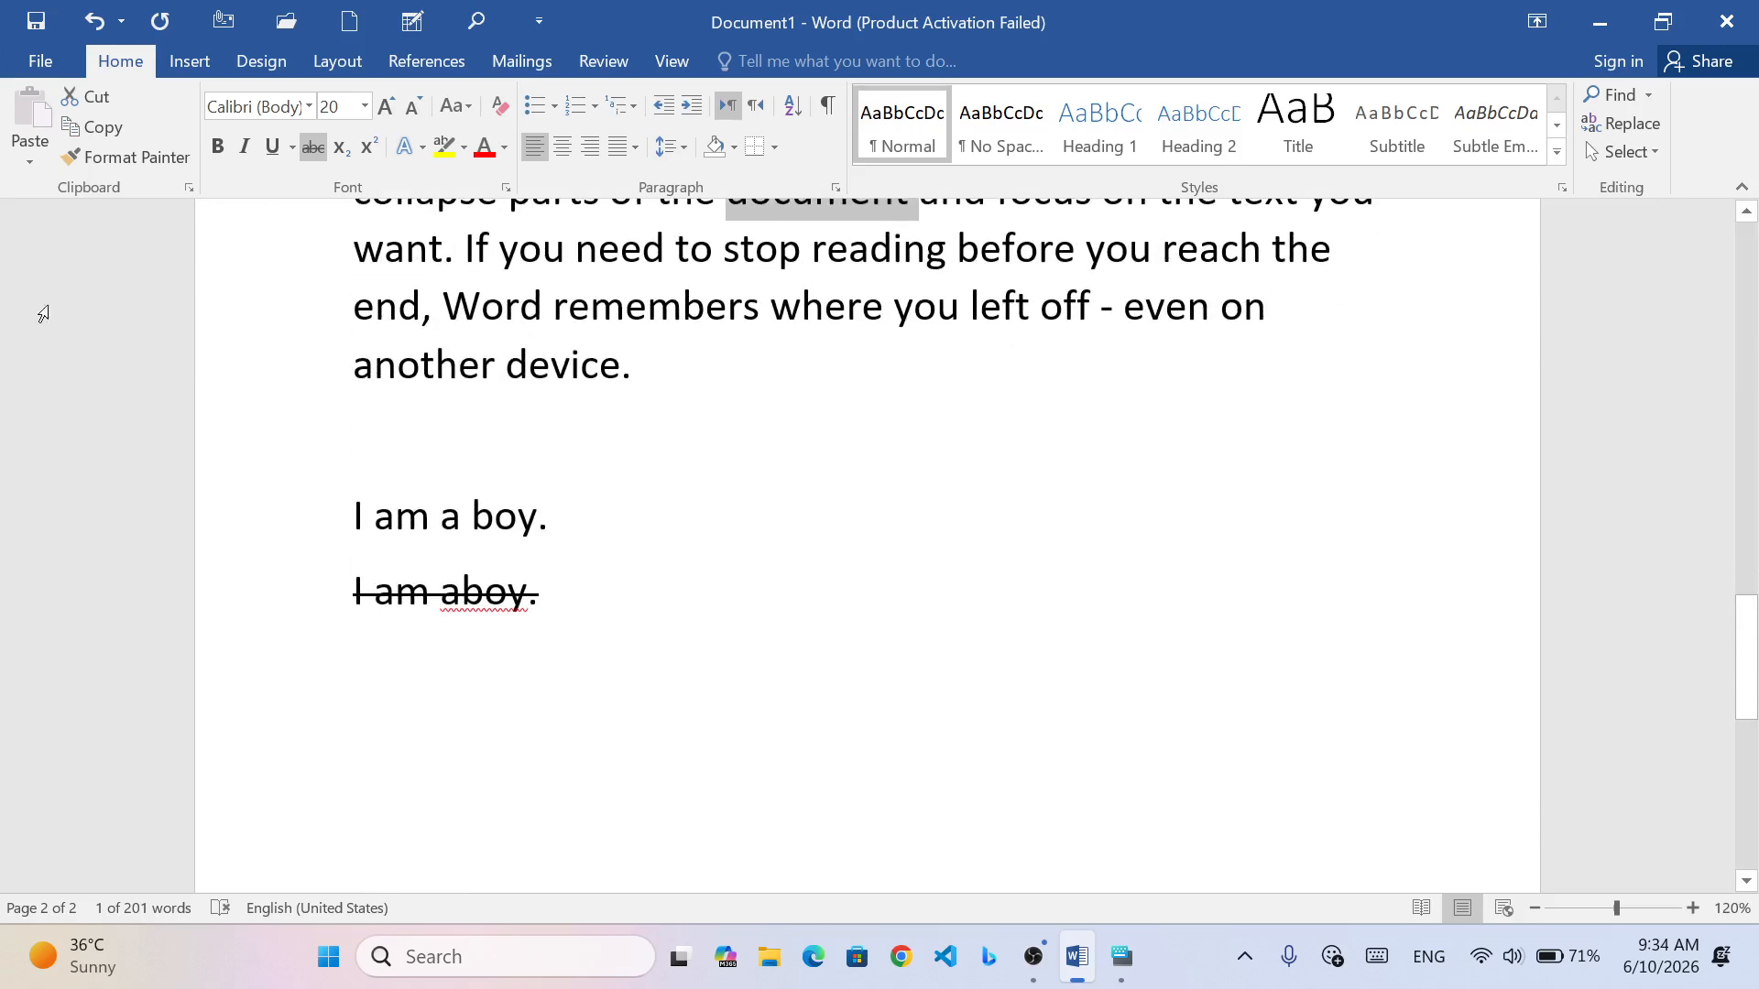
scroll(486, 398, "up", 2)
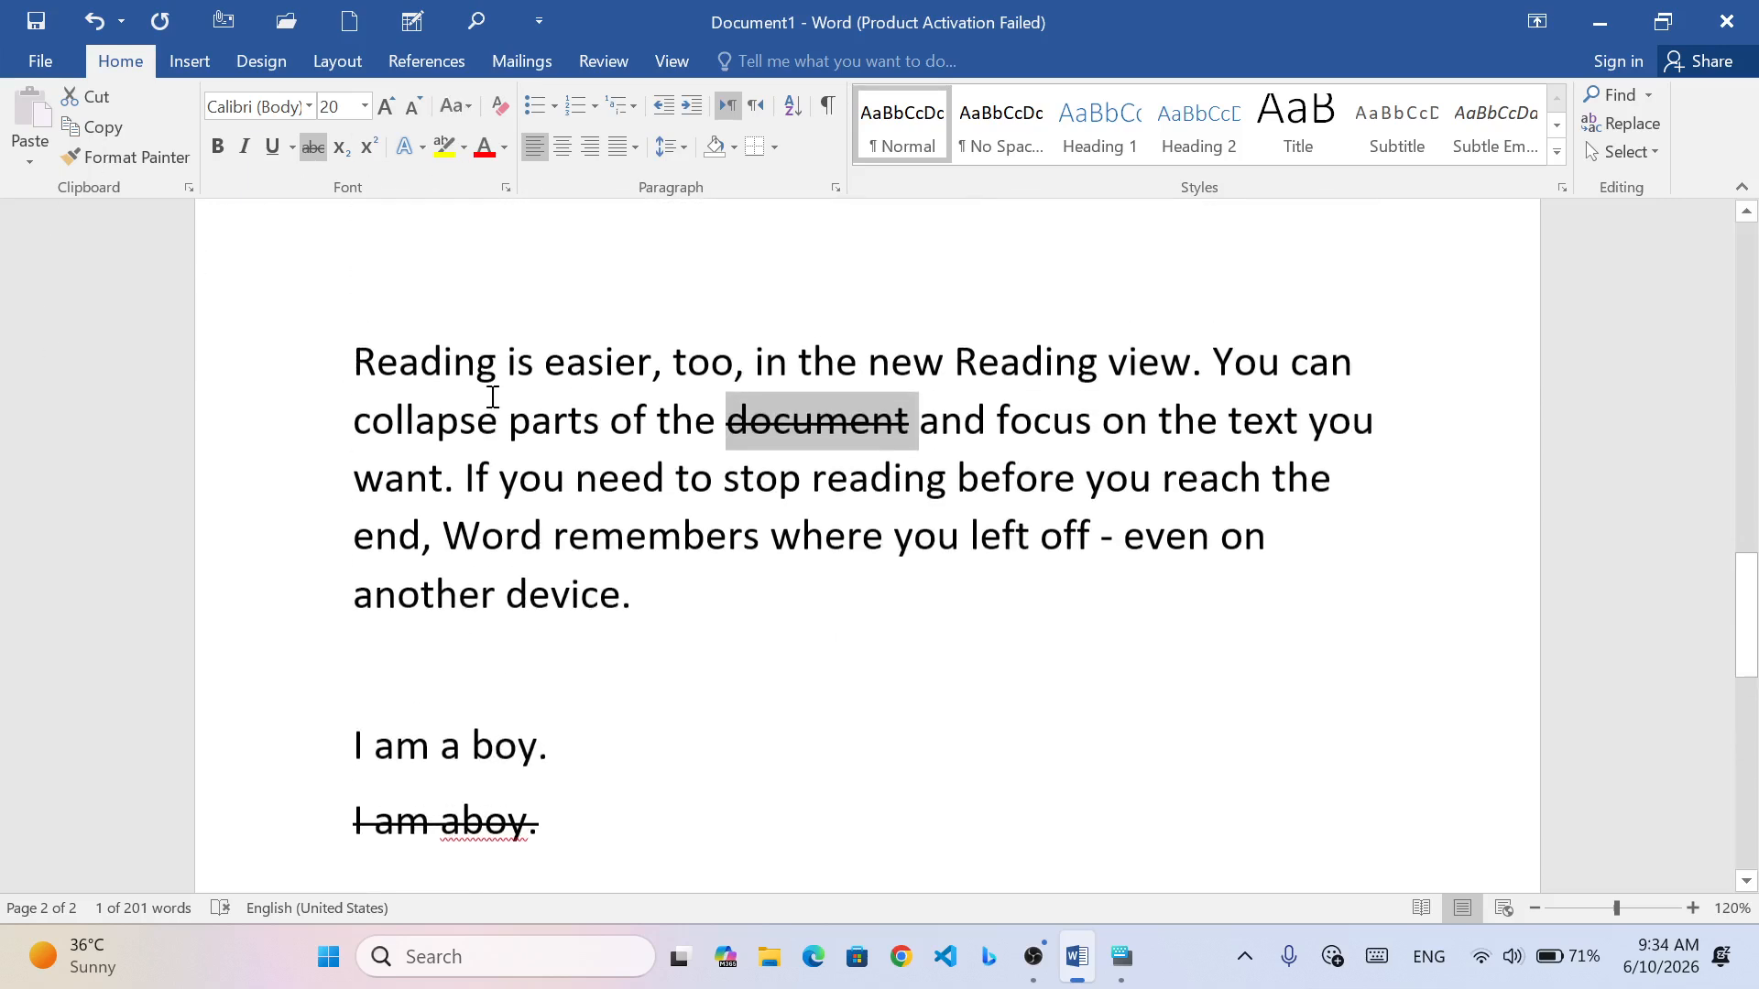
scroll(490, 394, "down", 3)
scroll(492, 375, "down", 1)
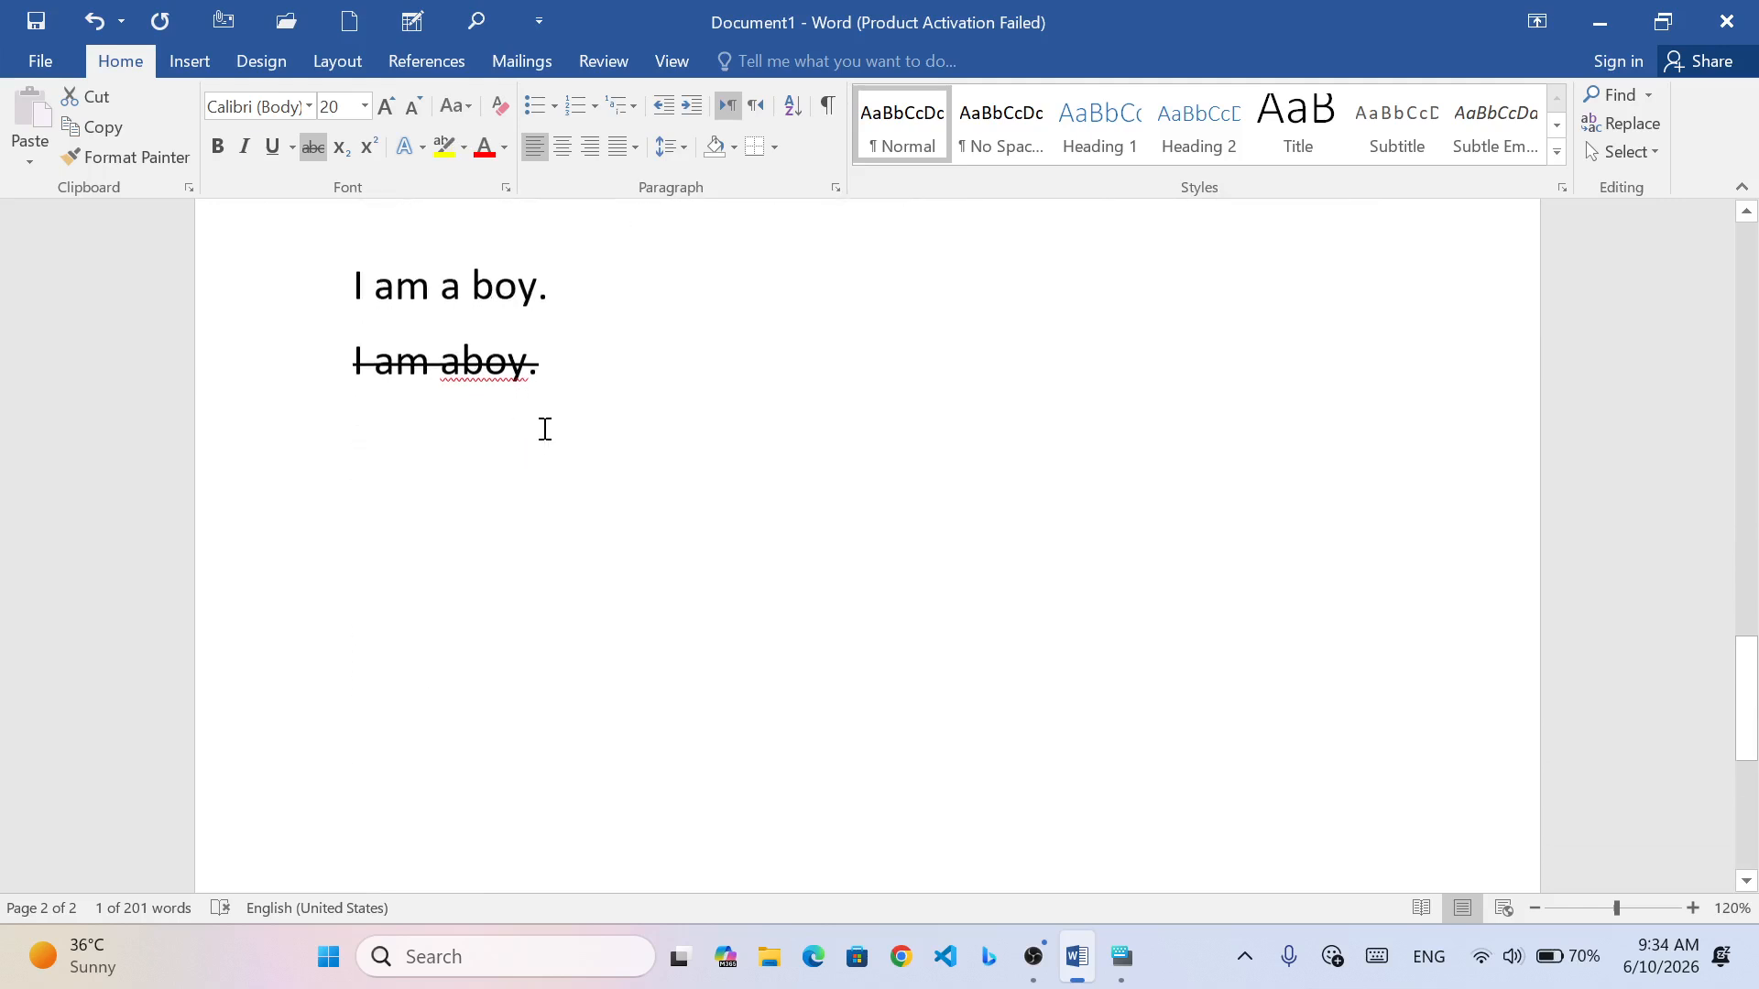
left_click(586, 370)
key("Return")
key("Return")
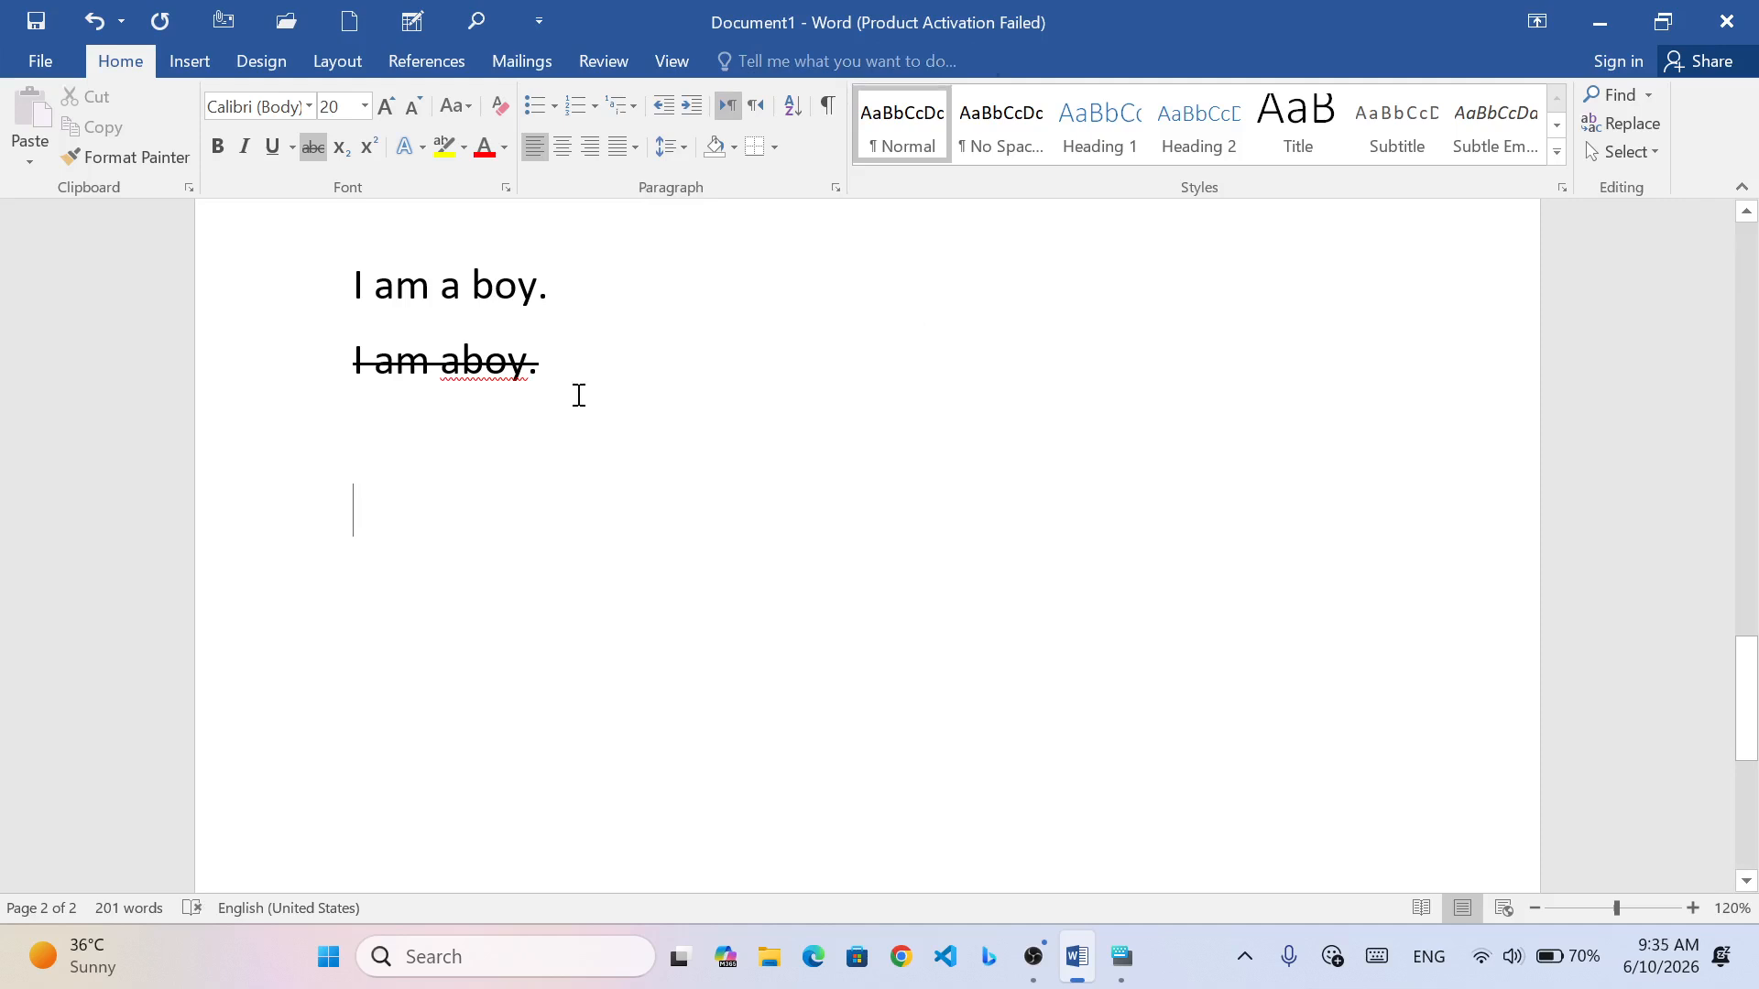
type("103")
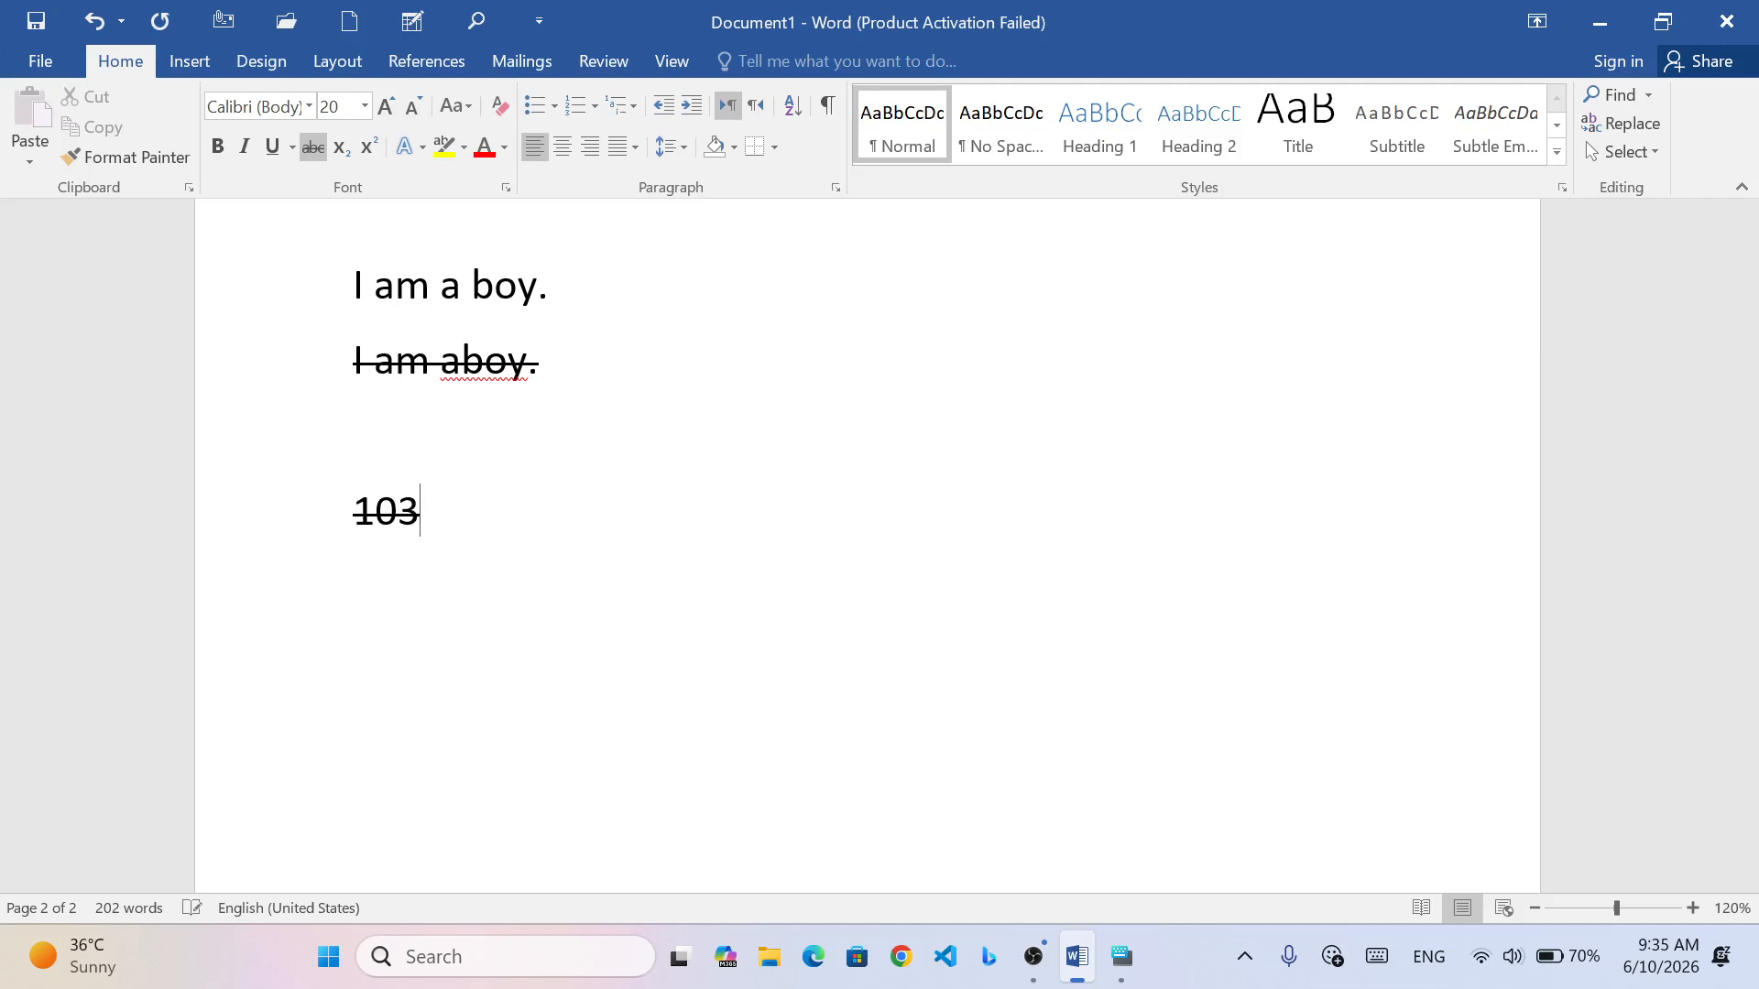
key("BackSpace")
left_click(312, 147)
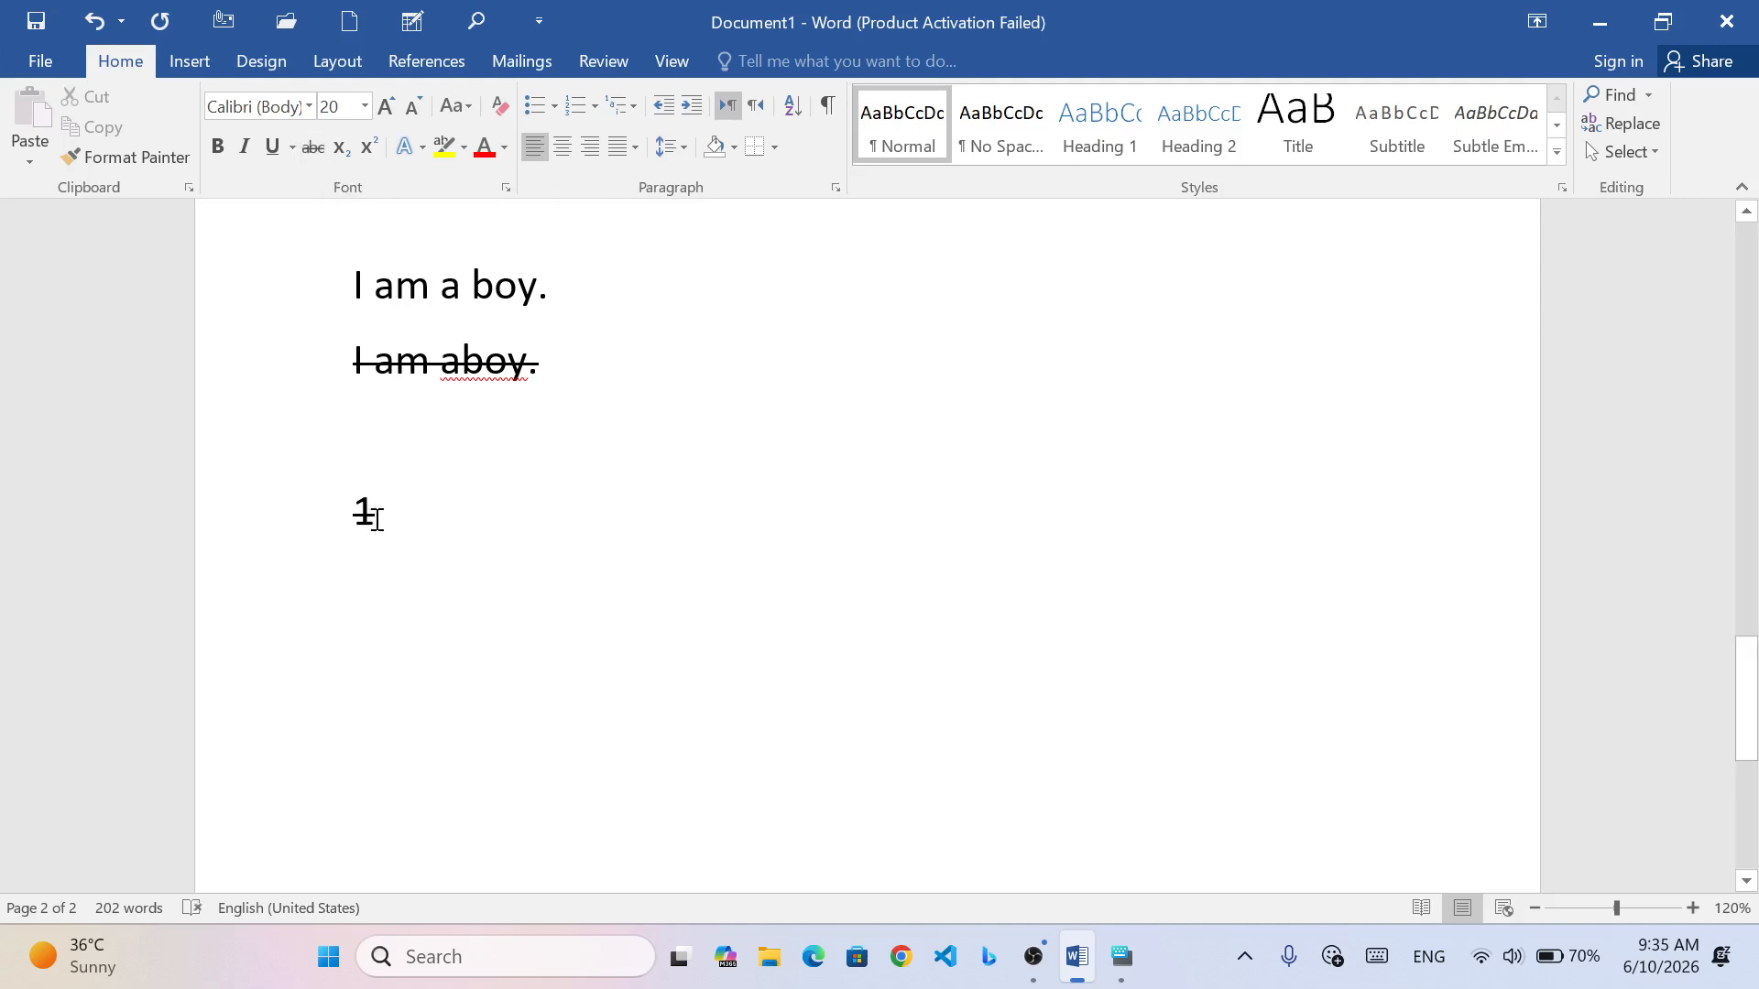
key("BackSpace")
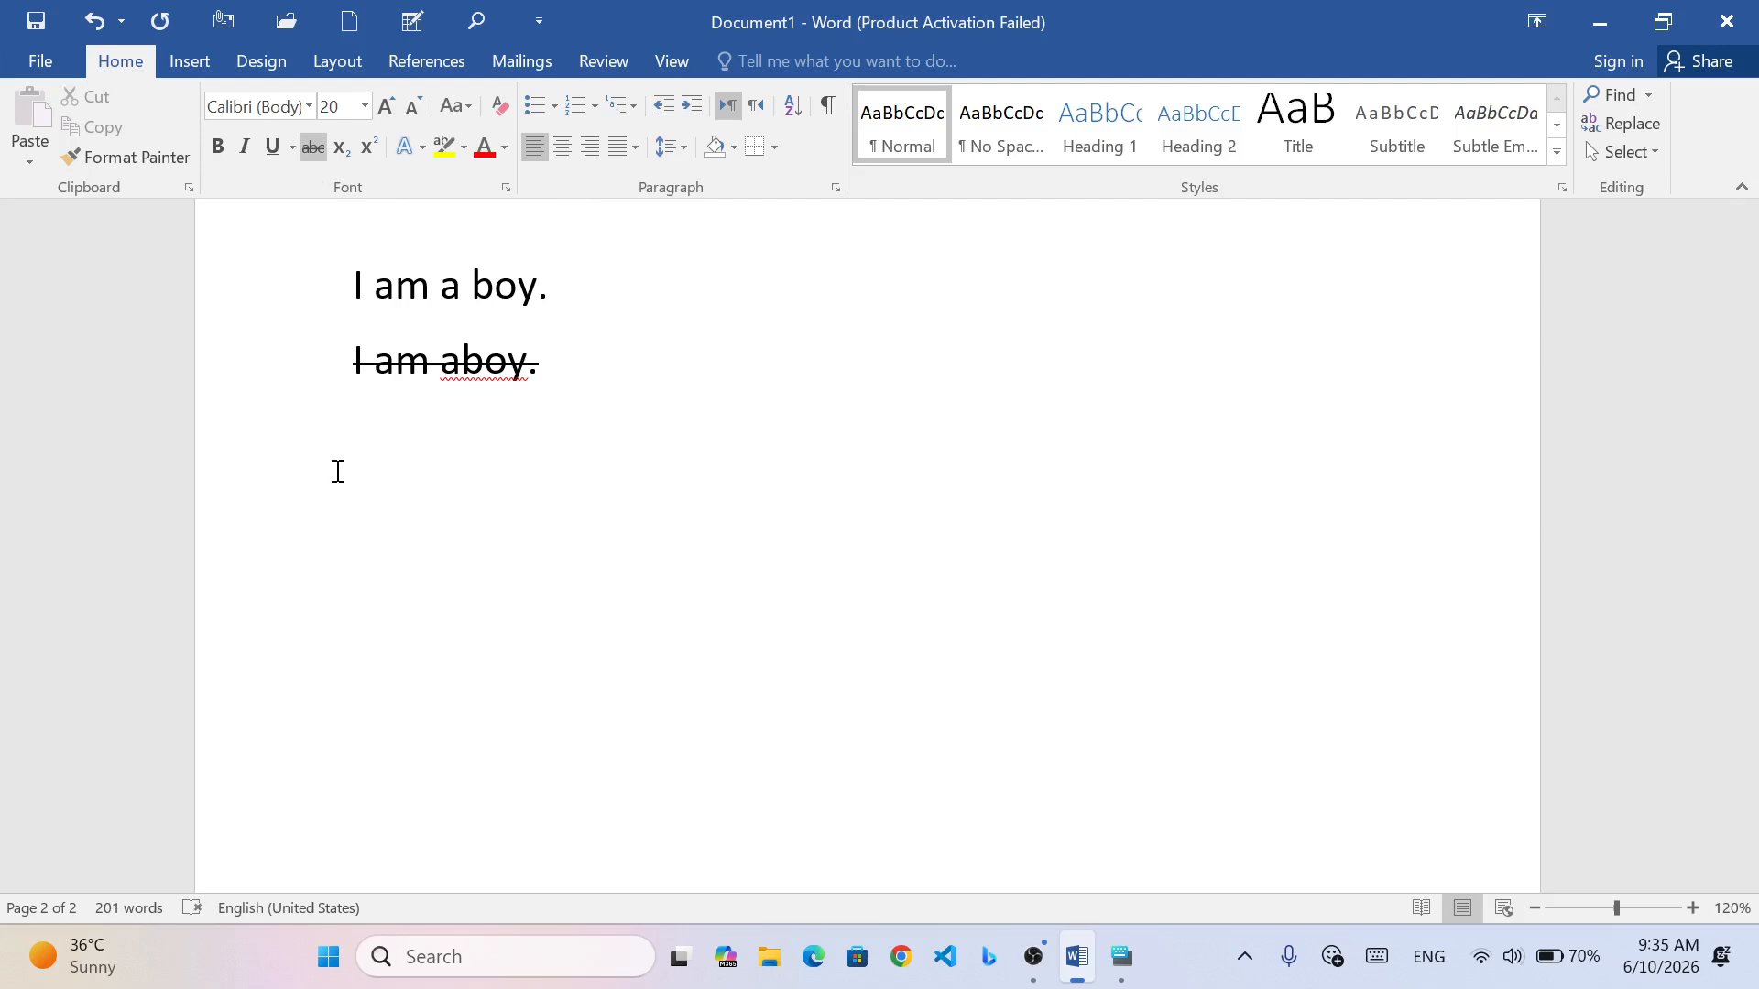
left_click(312, 147)
type("103")
- Make the 3 in "103" superscript and deselect it
key("shift+Left")
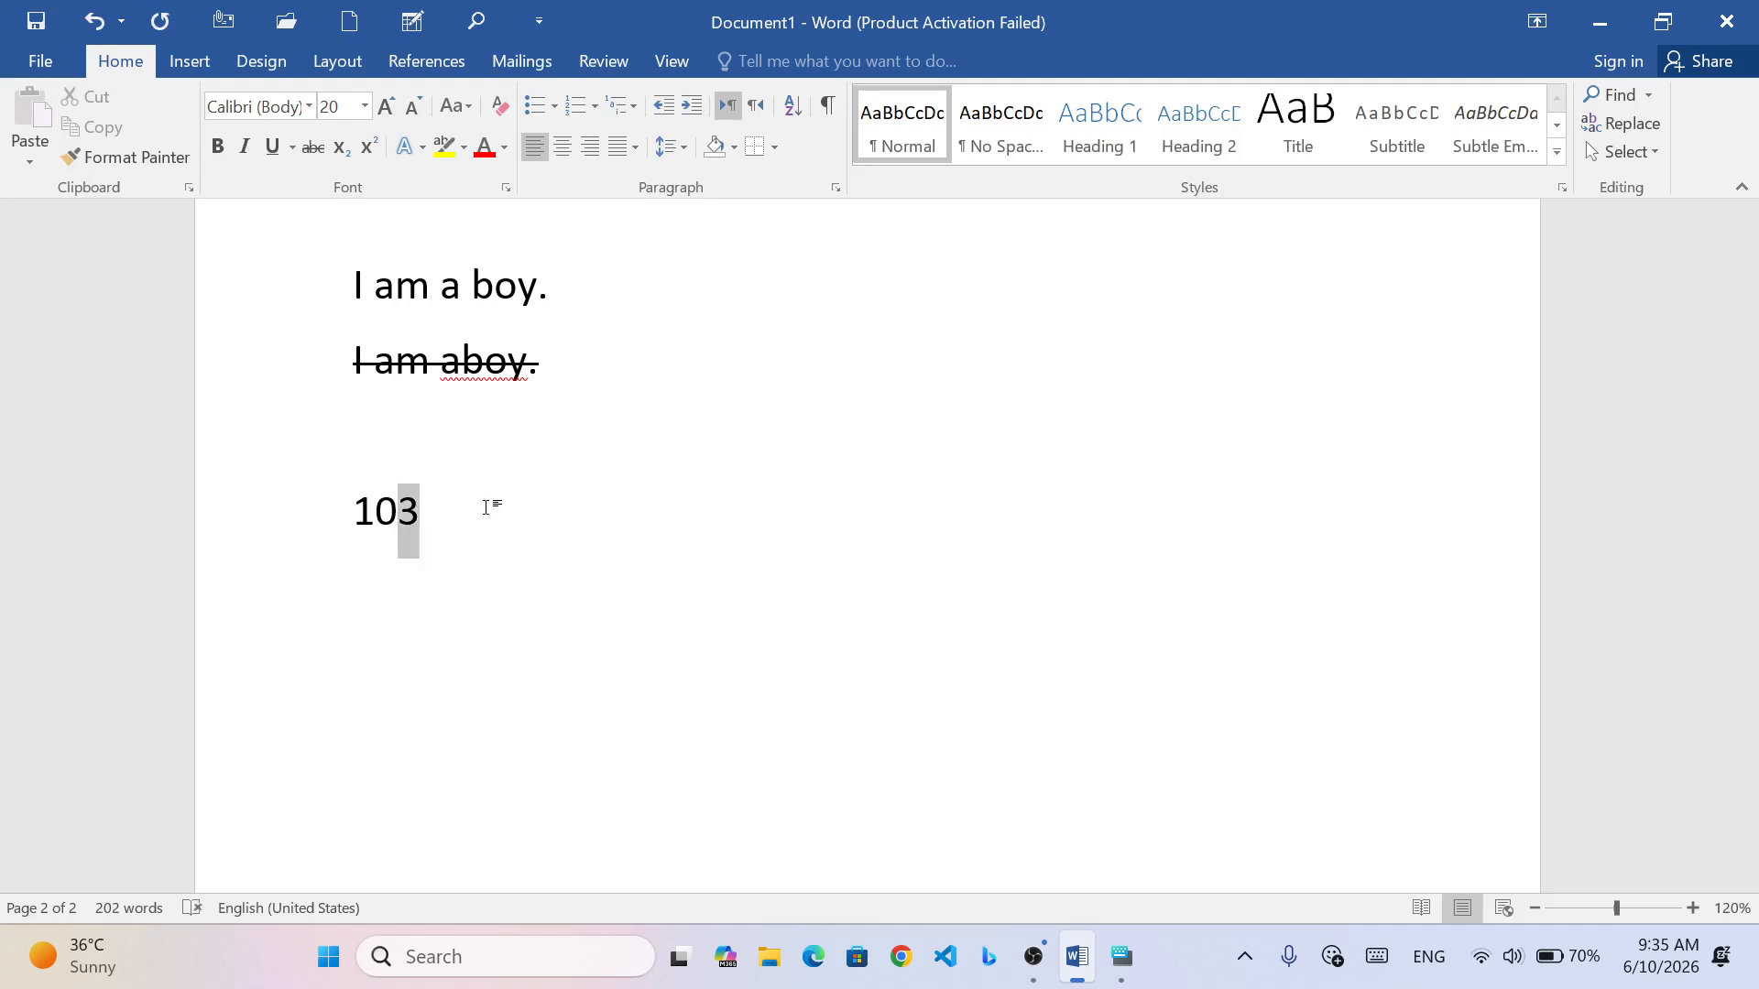
left_click(371, 148)
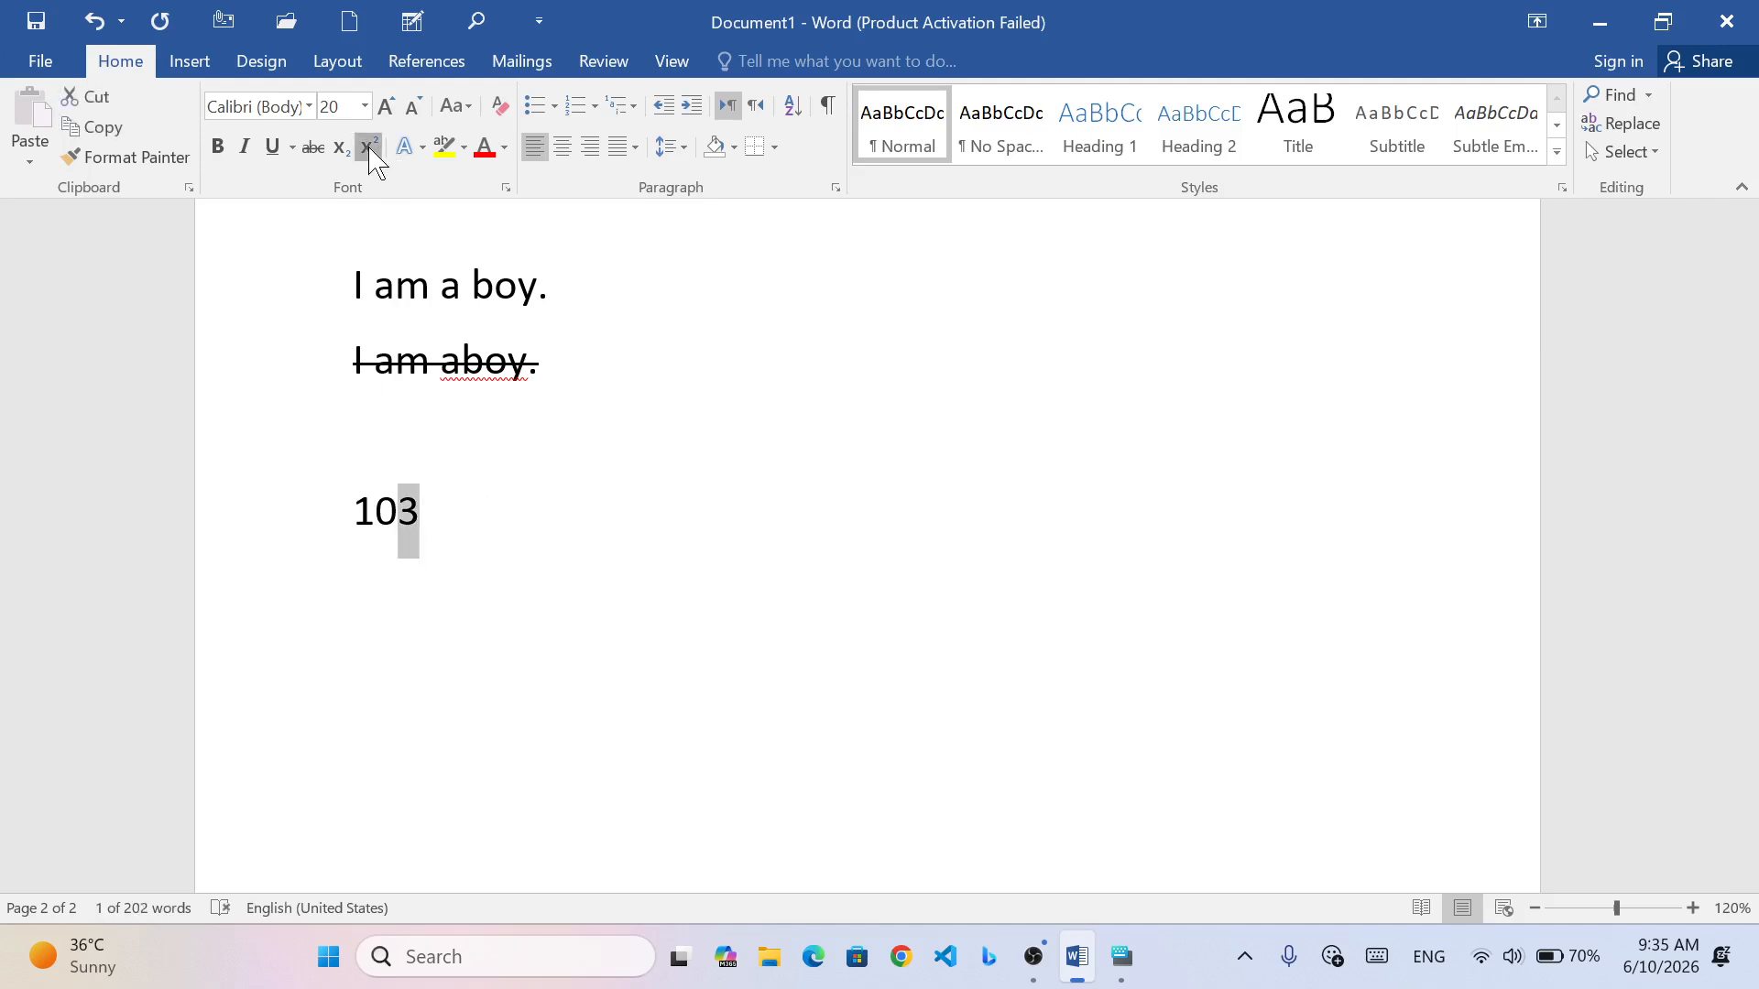
left_click(451, 576)
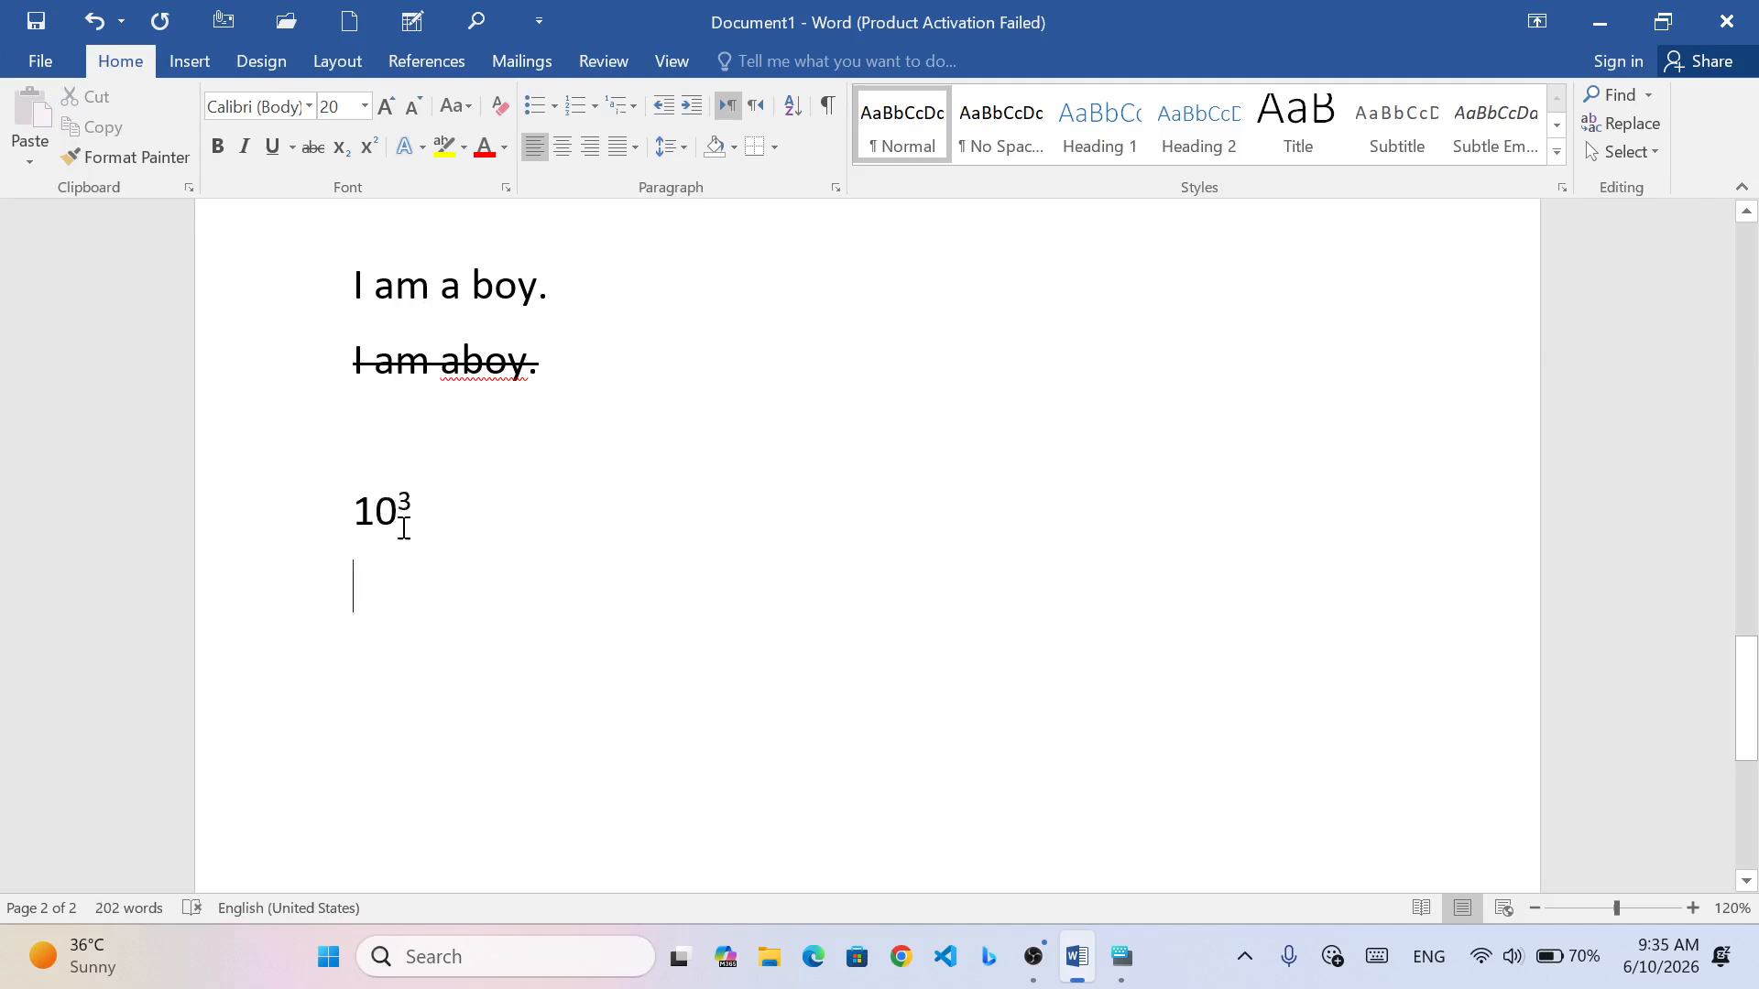
- On the line below 10³, add "H2O" with the 2 formatted as subscript, and deselect it
left_click(455, 516)
left_click(434, 566)
type("H")
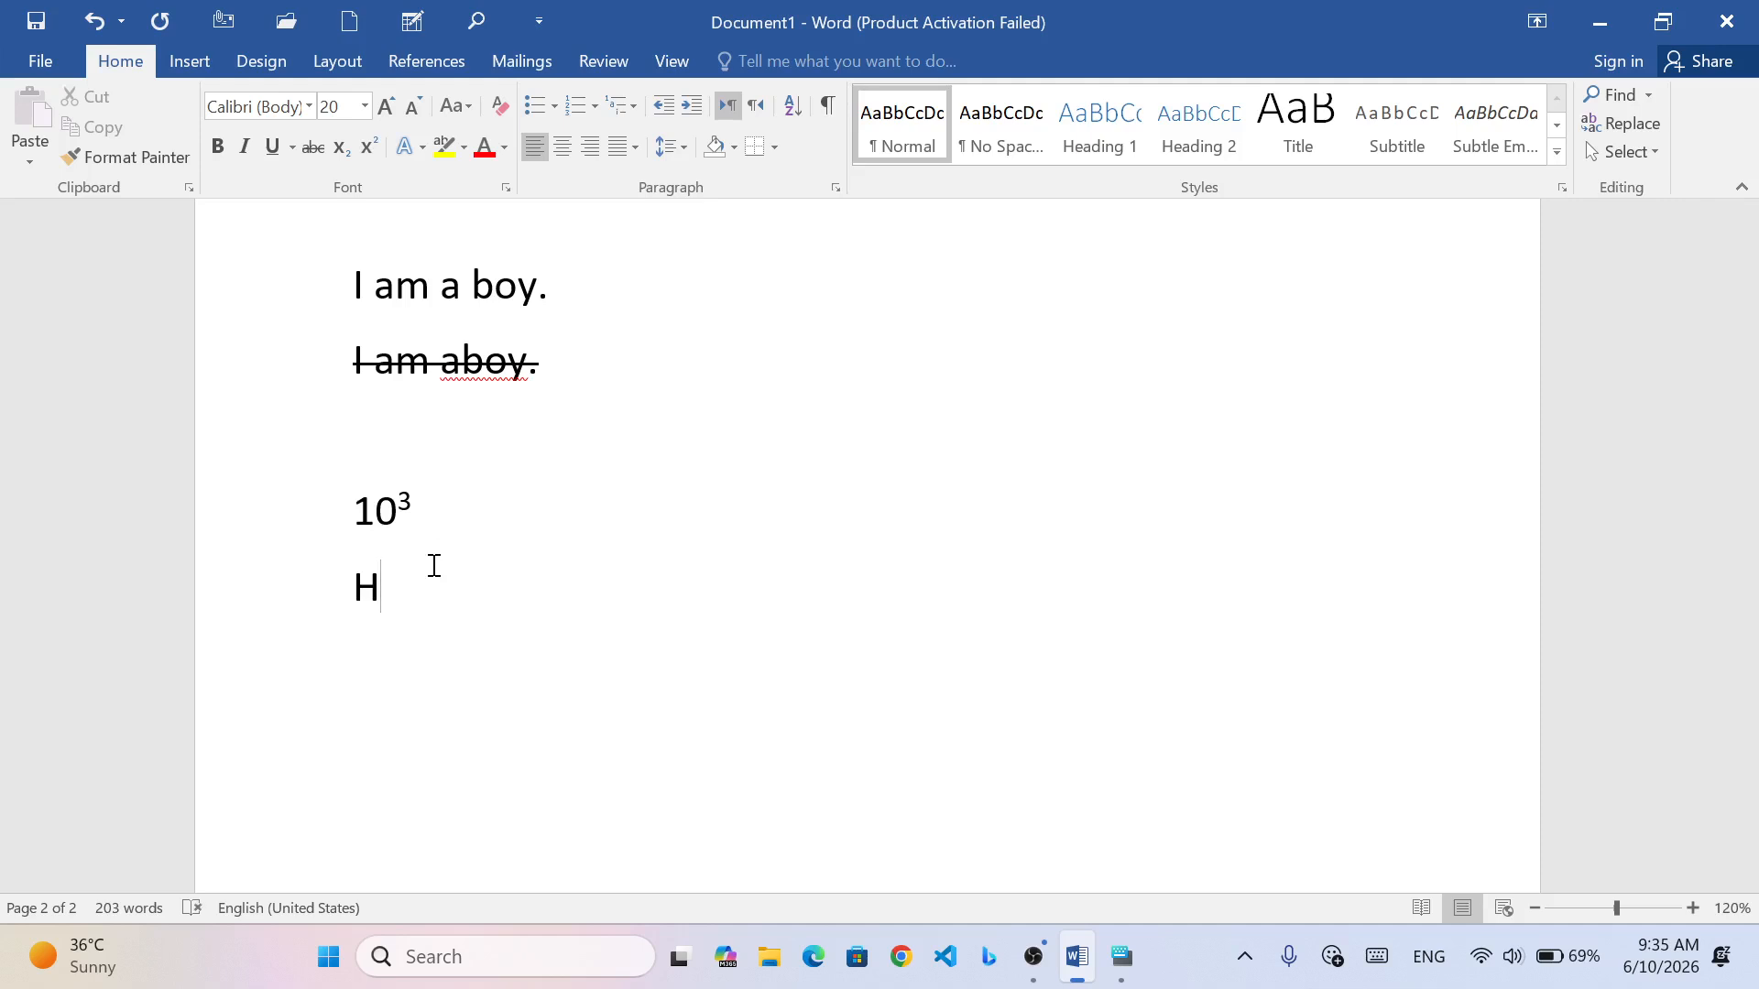
type("2O")
key("Left")
key("shift+Left")
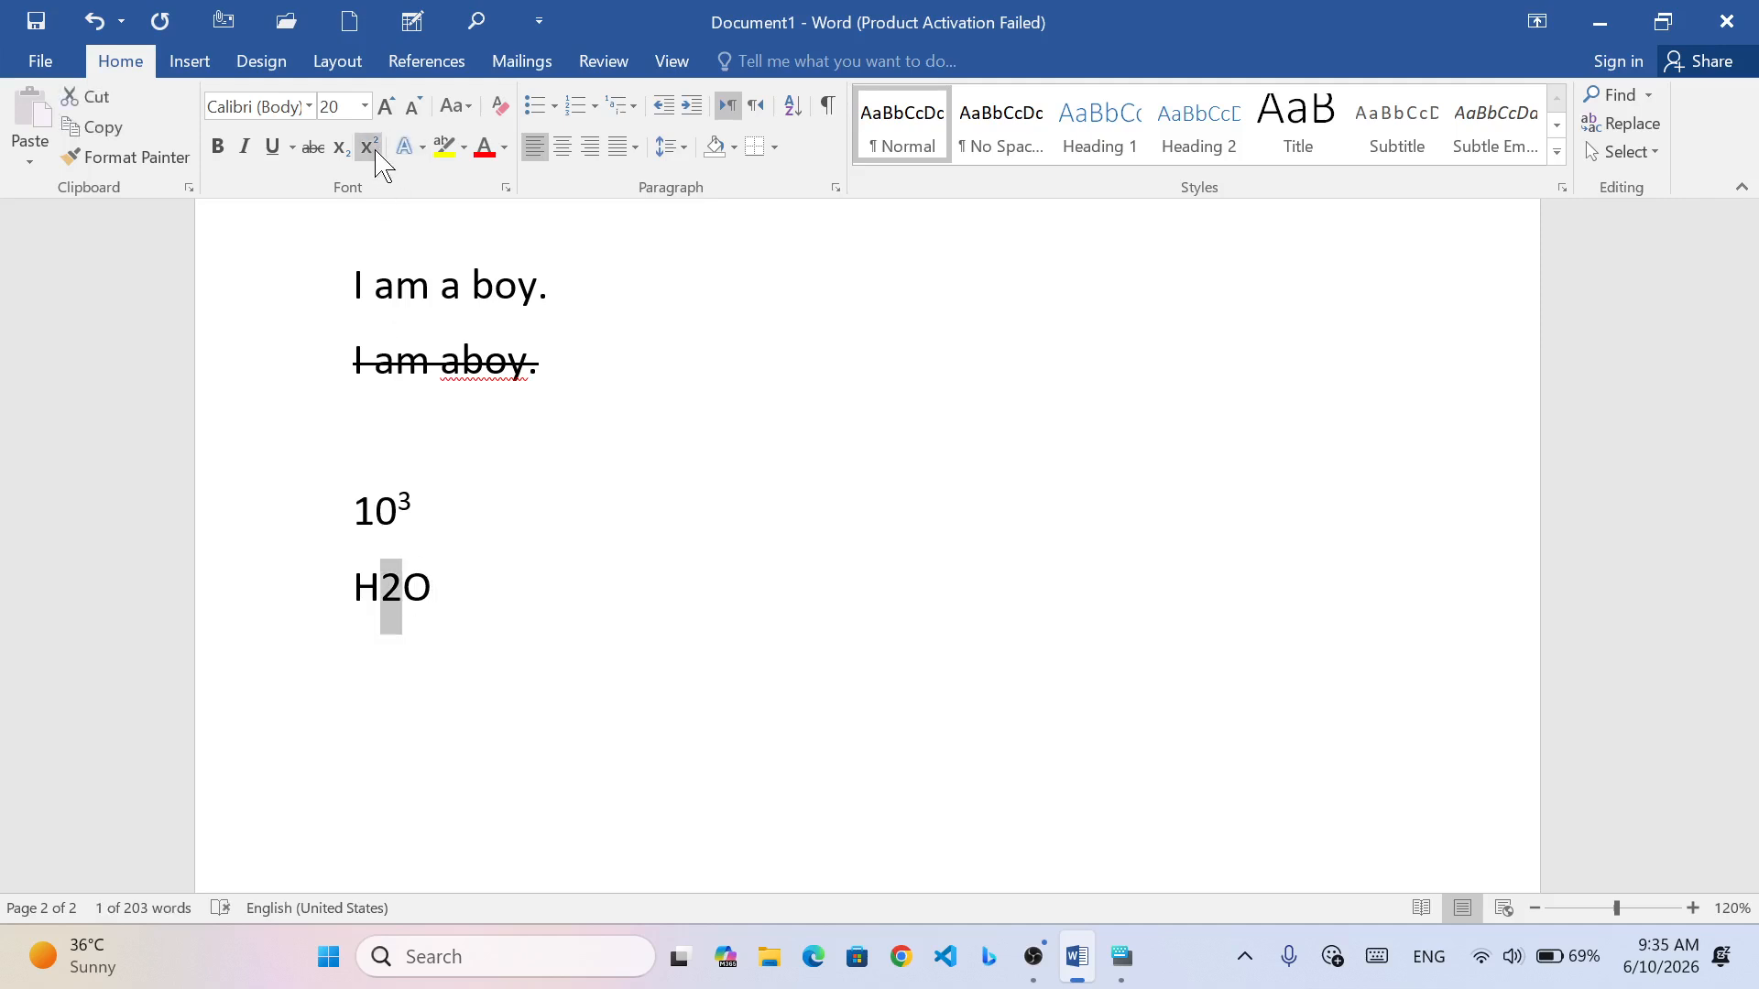
left_click(342, 148)
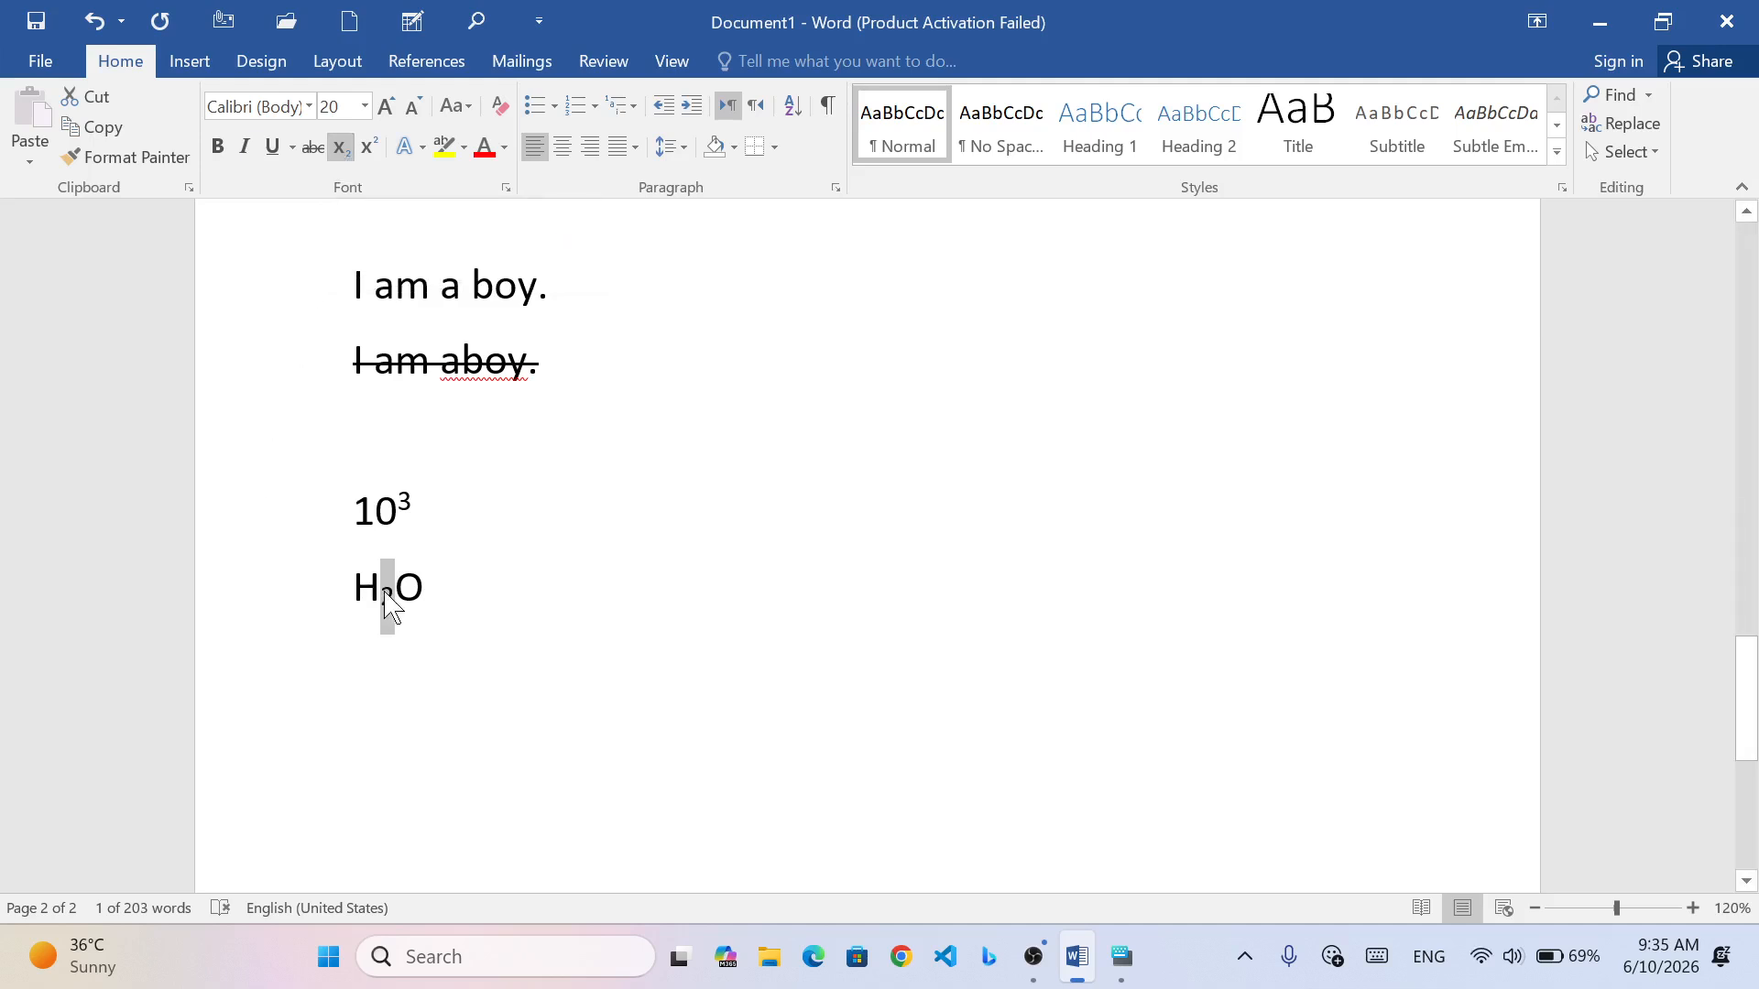
left_click(421, 632)
- Try subscript on the 3 in 10³ and restore it to superscript
left_click_drag(397, 599, 386, 595)
left_click_drag(418, 505, 396, 505)
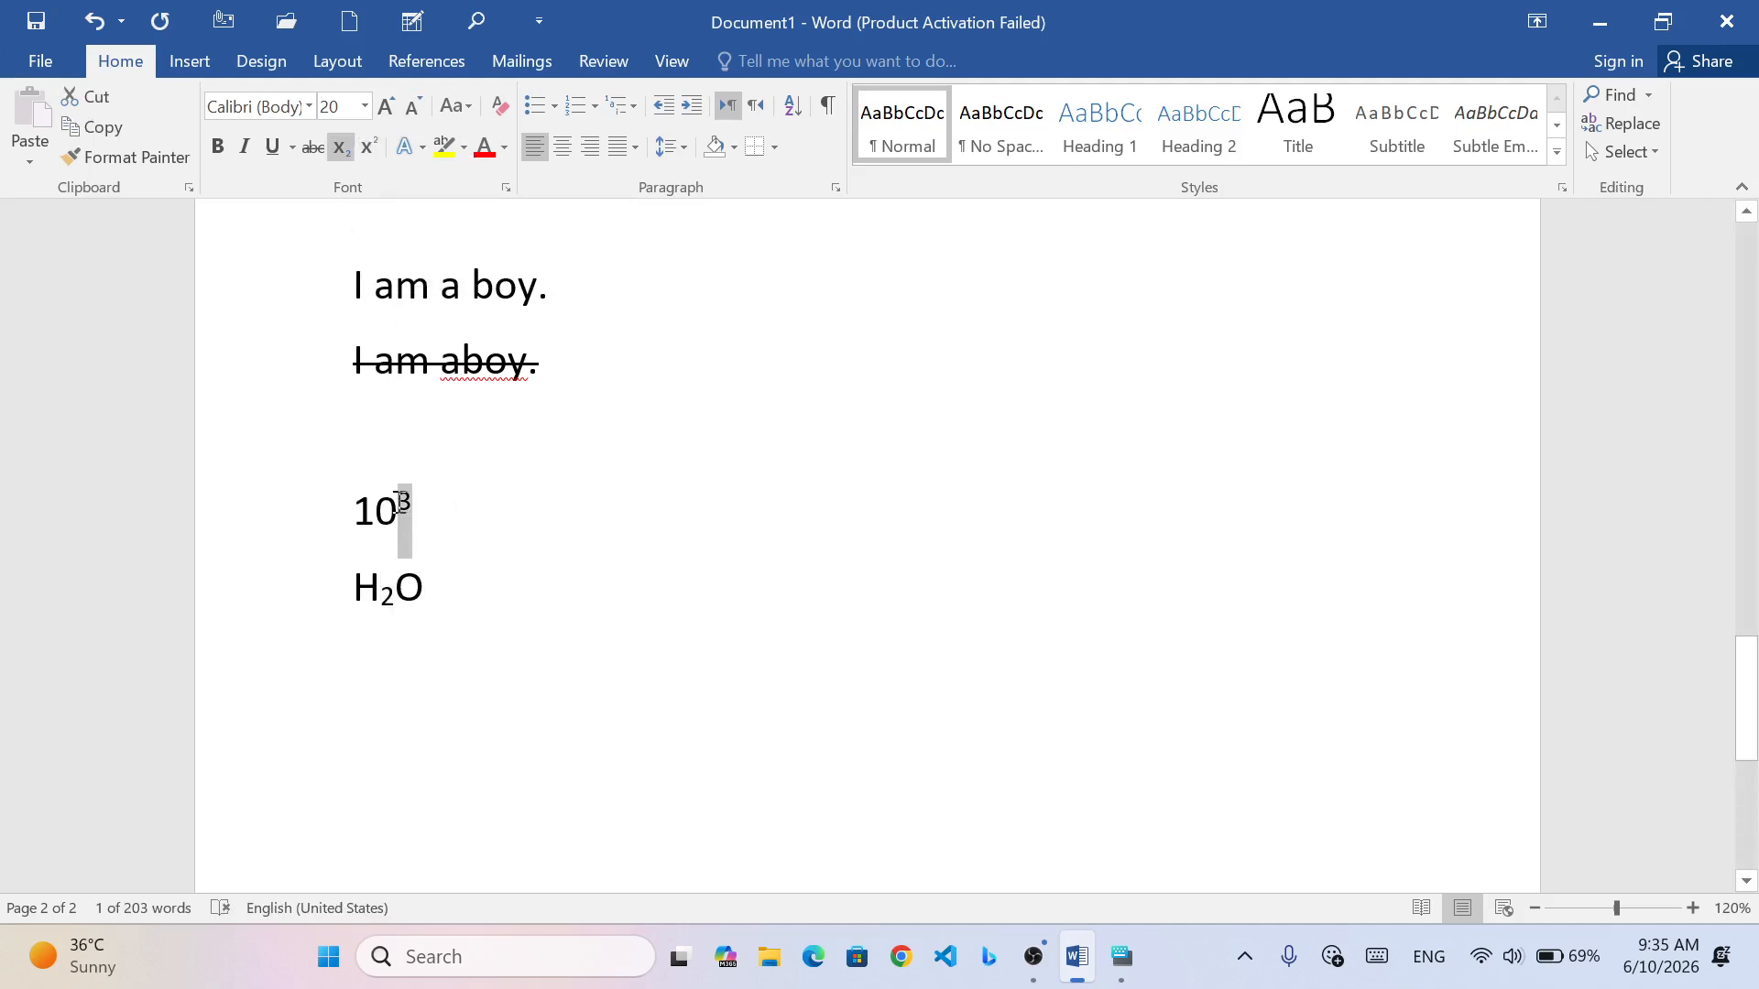
left_click(341, 149)
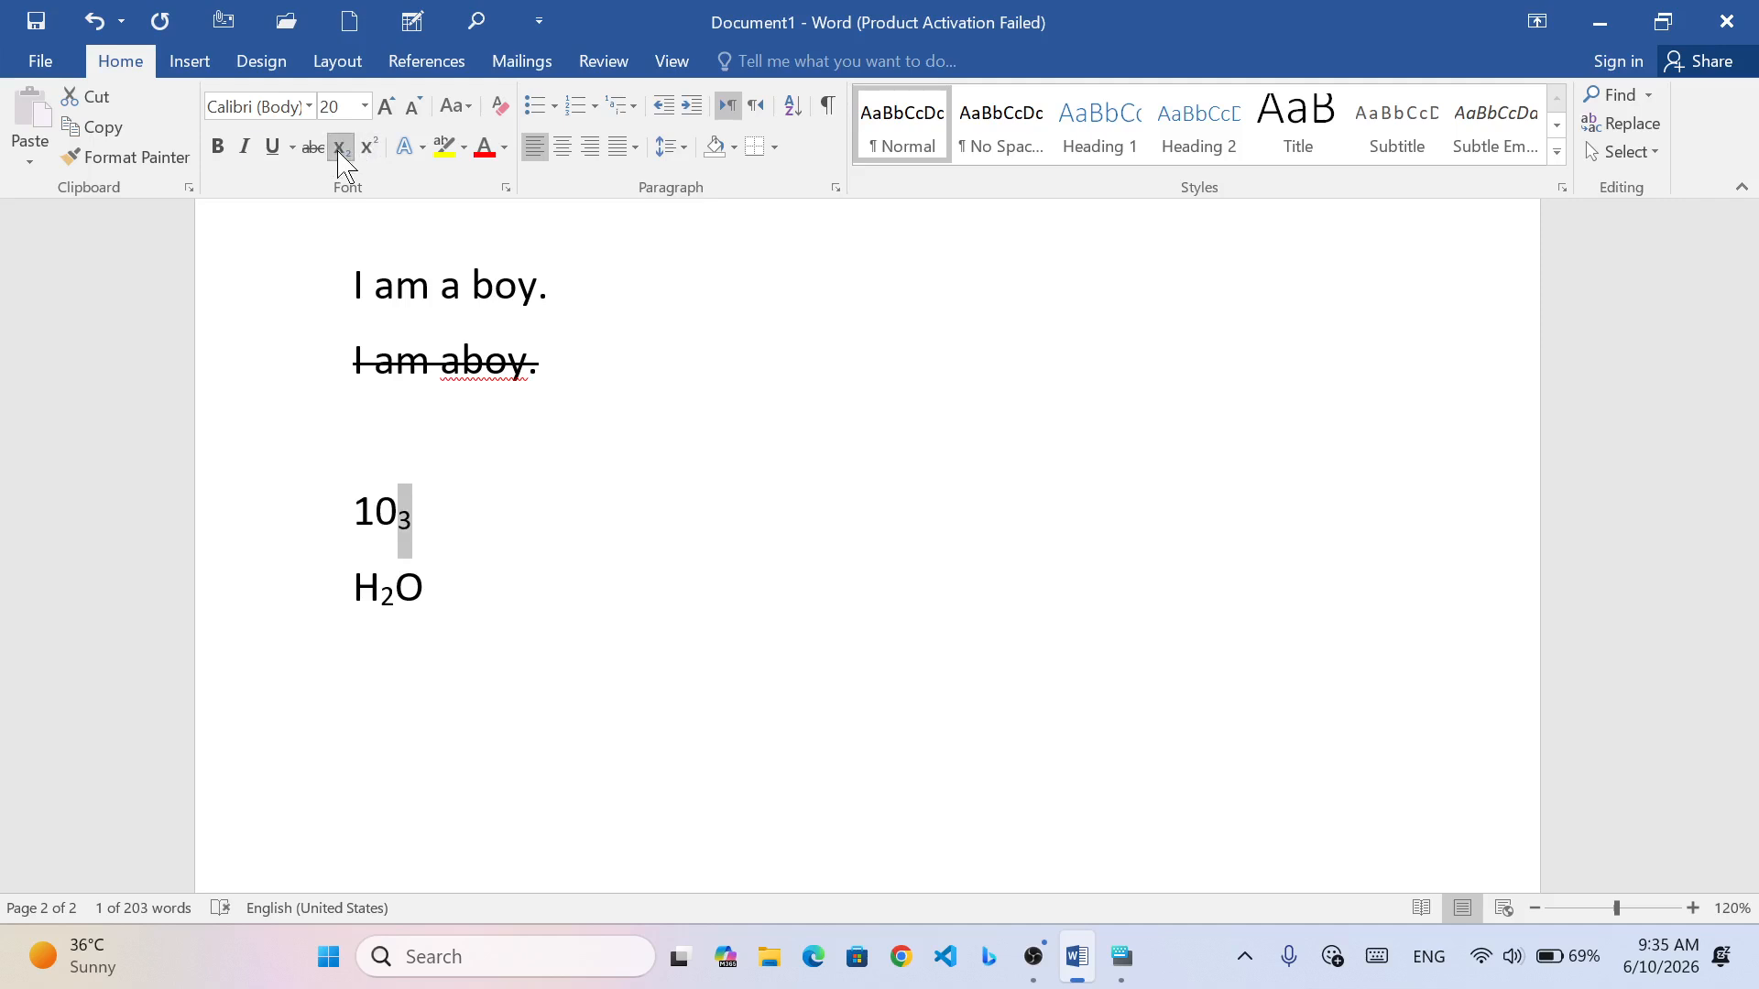
left_click(340, 149)
left_click(340, 149)
left_click(369, 146)
left_click_drag(381, 591, 395, 591)
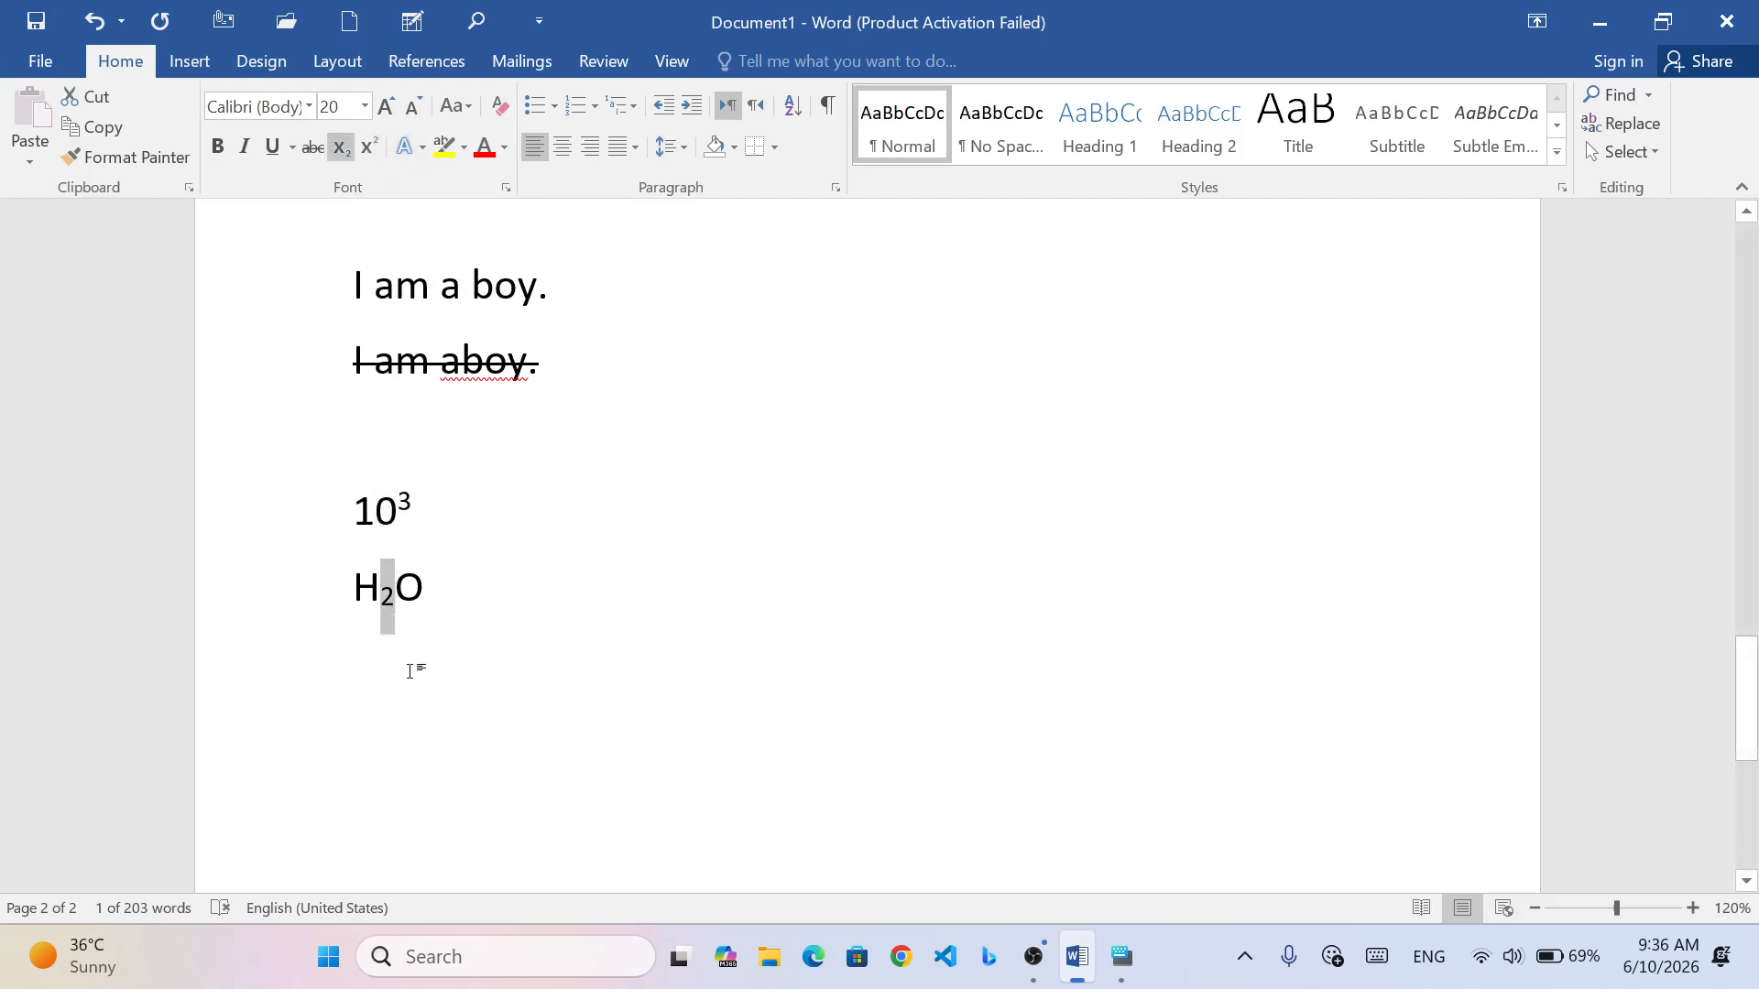
left_click_drag(346, 589, 395, 605)
left_click(455, 585)
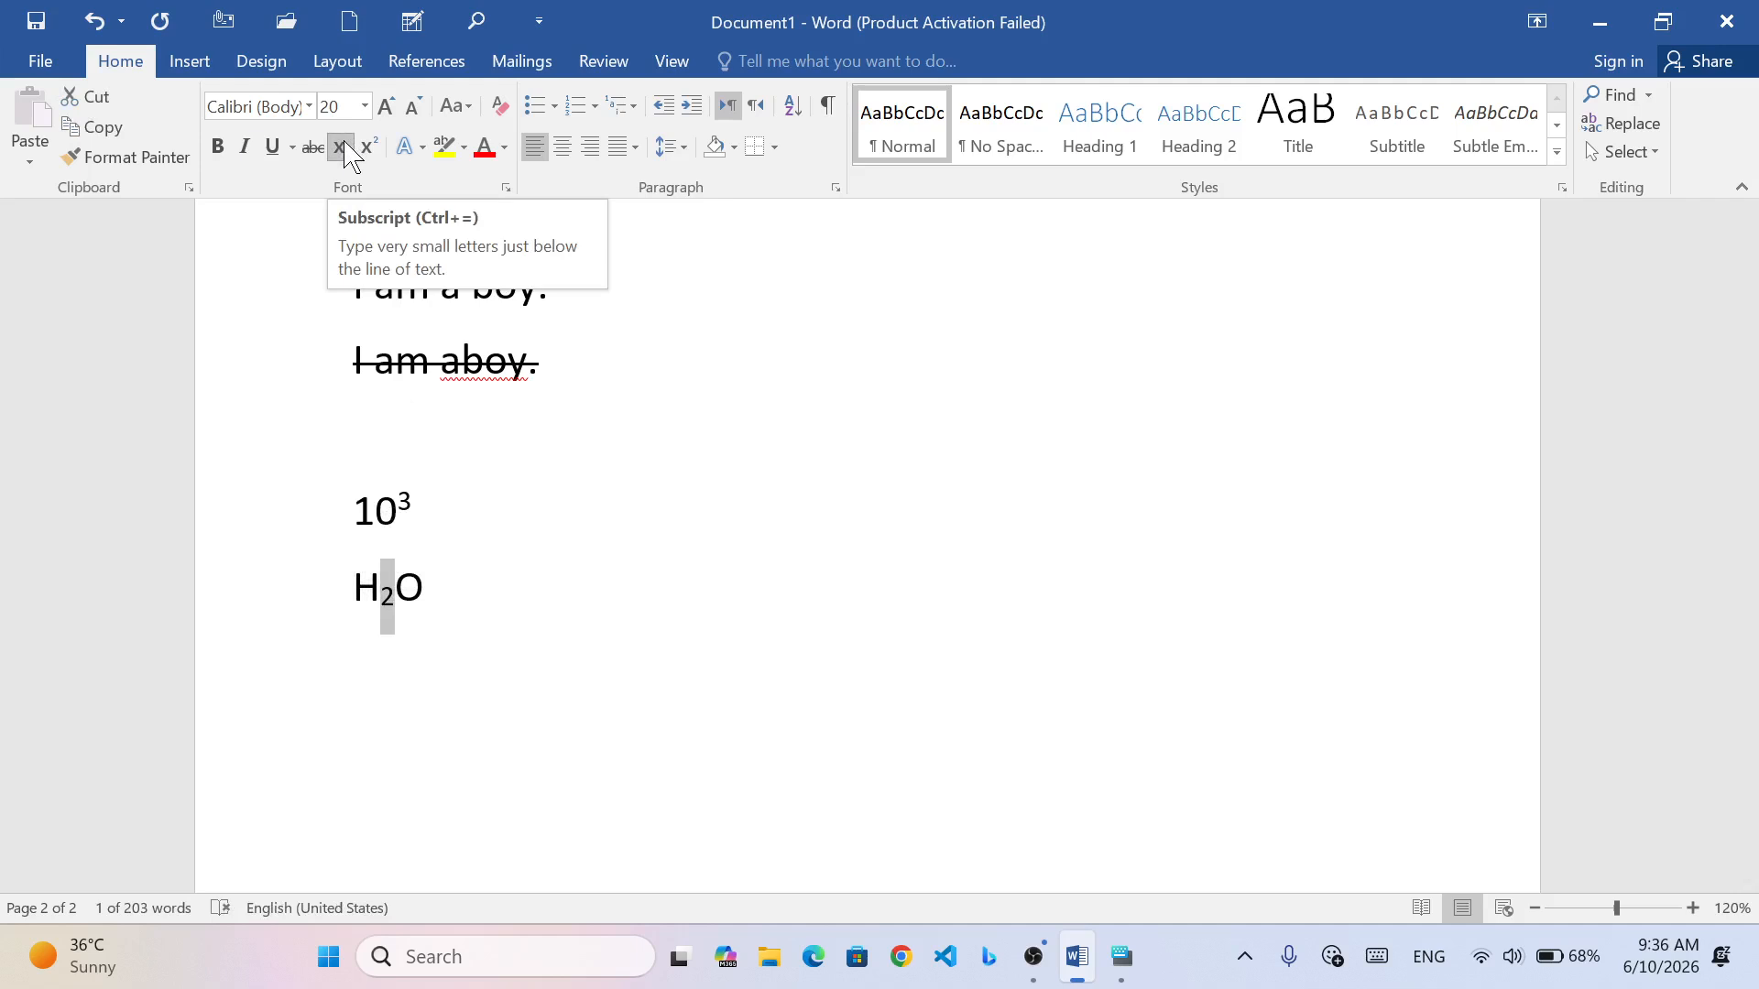
left_click(443, 595)
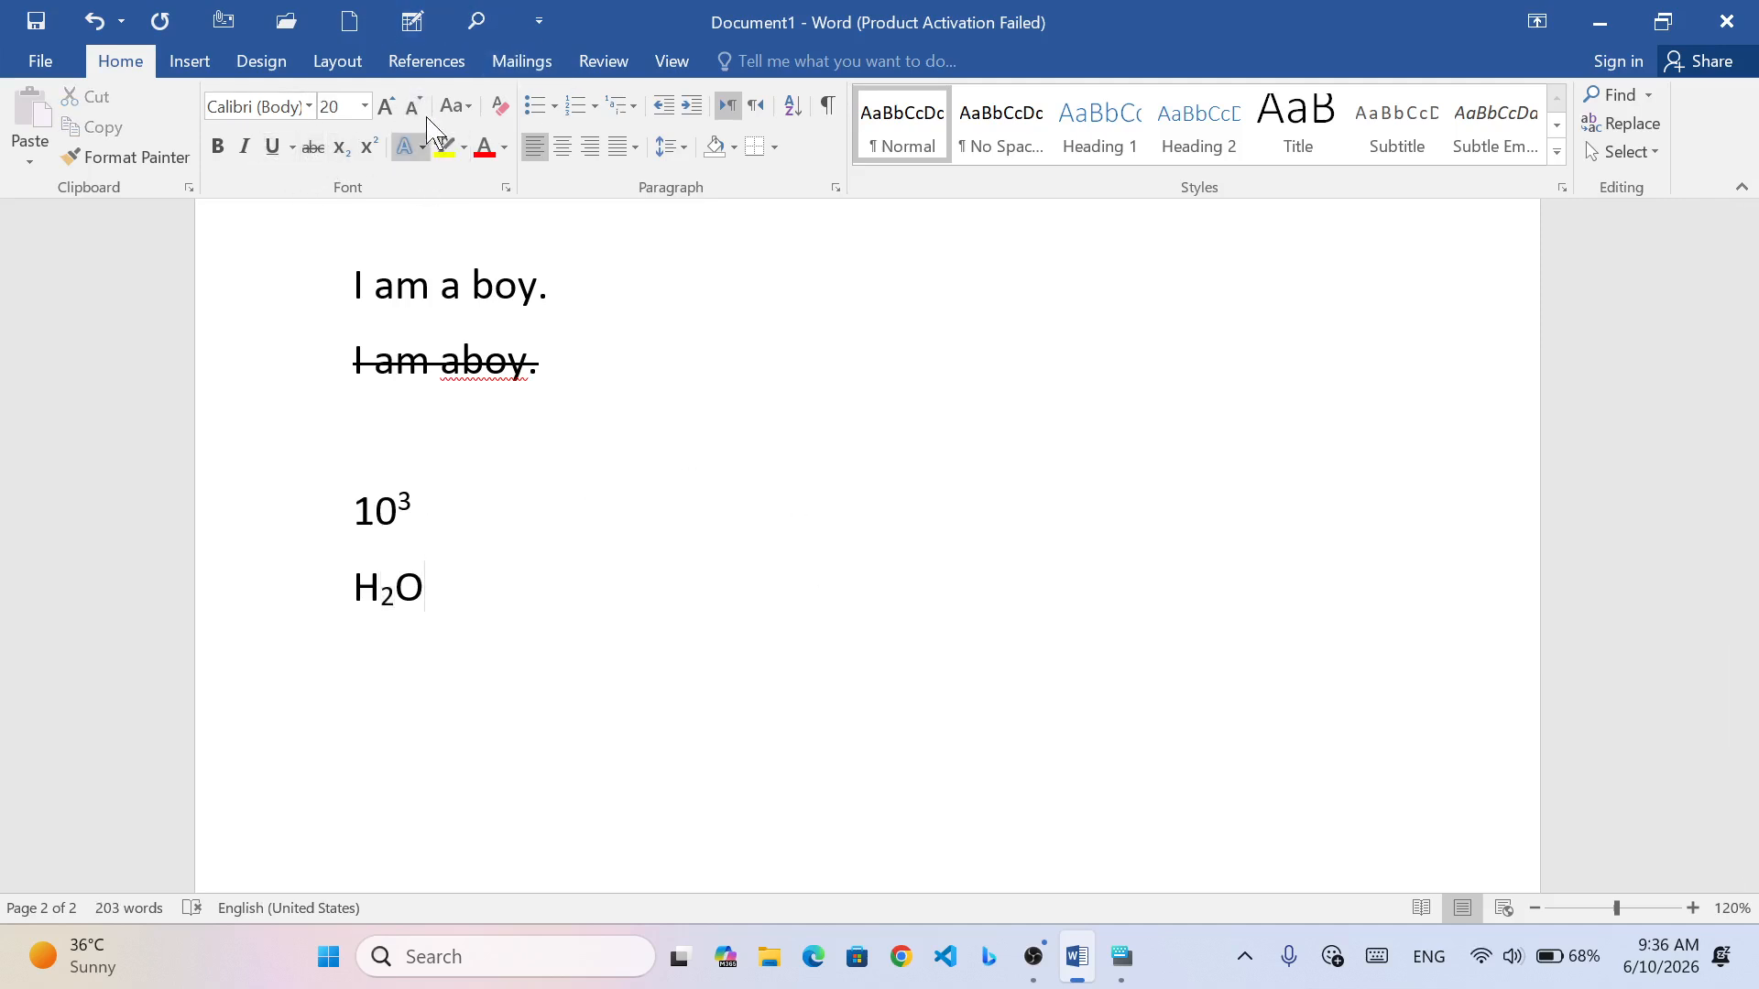
left_click(466, 108)
left_click(465, 108)
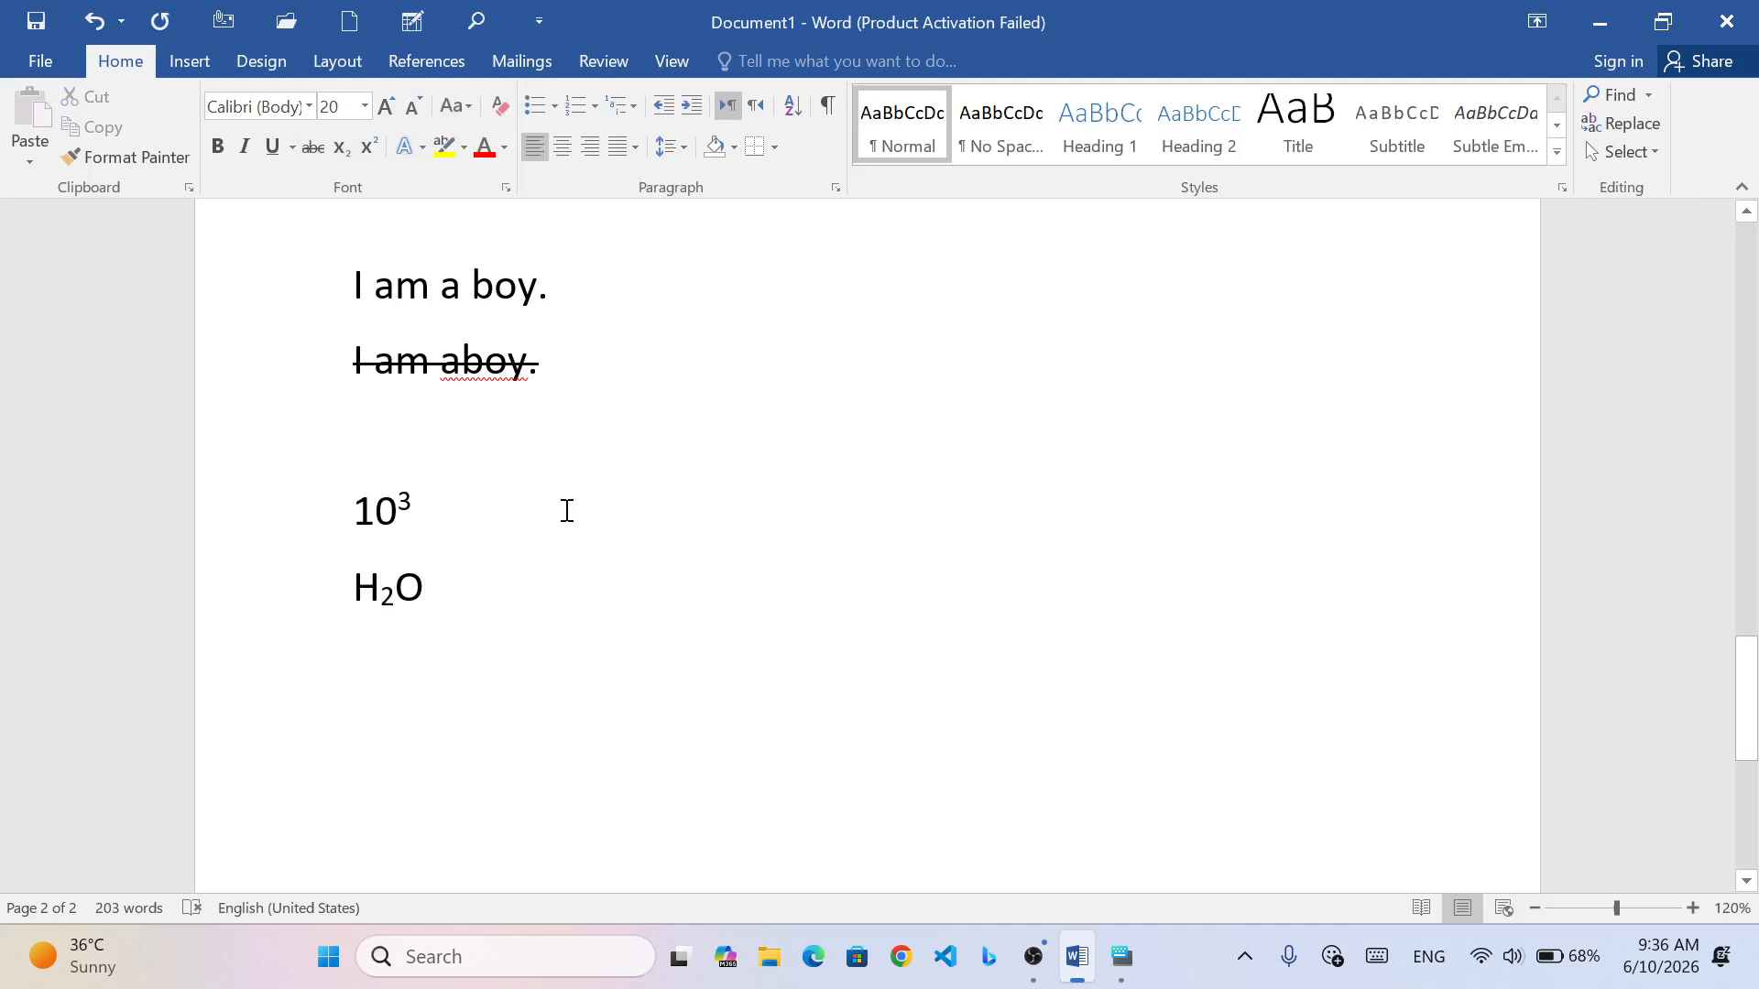
- Delete the entire content of the document and set the font size to 24
key("ctrl+a")
key("Delete")
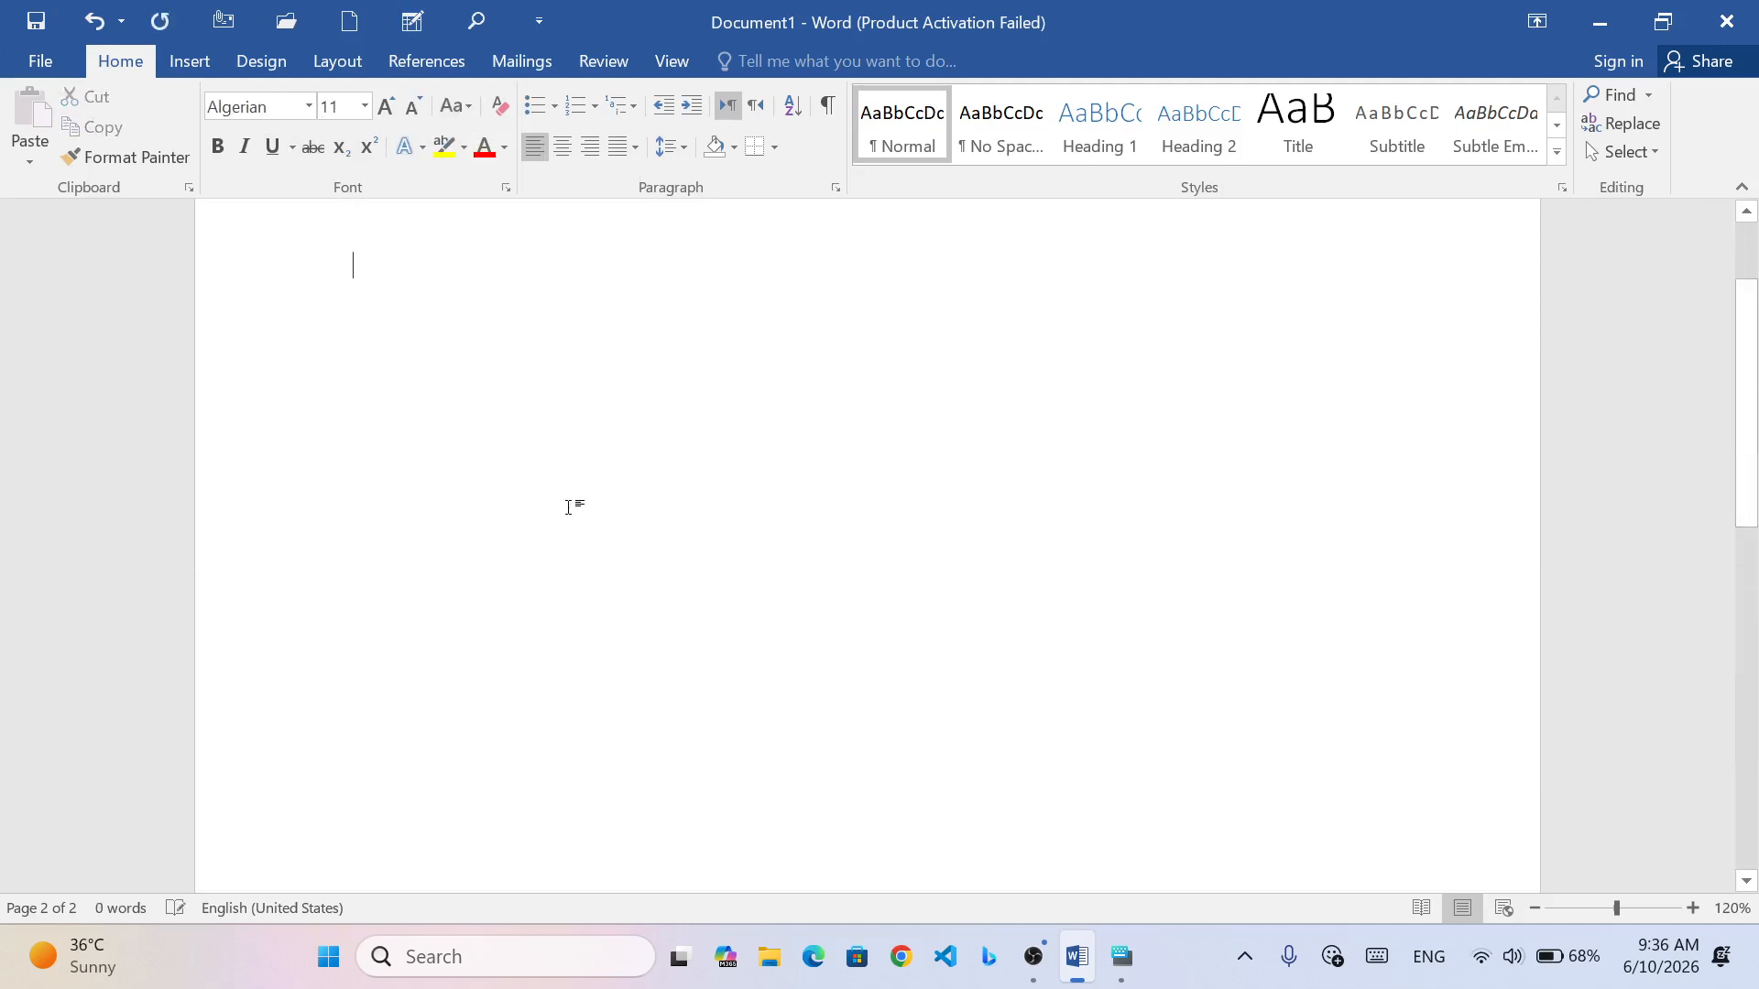
scroll(568, 507, "up", 2)
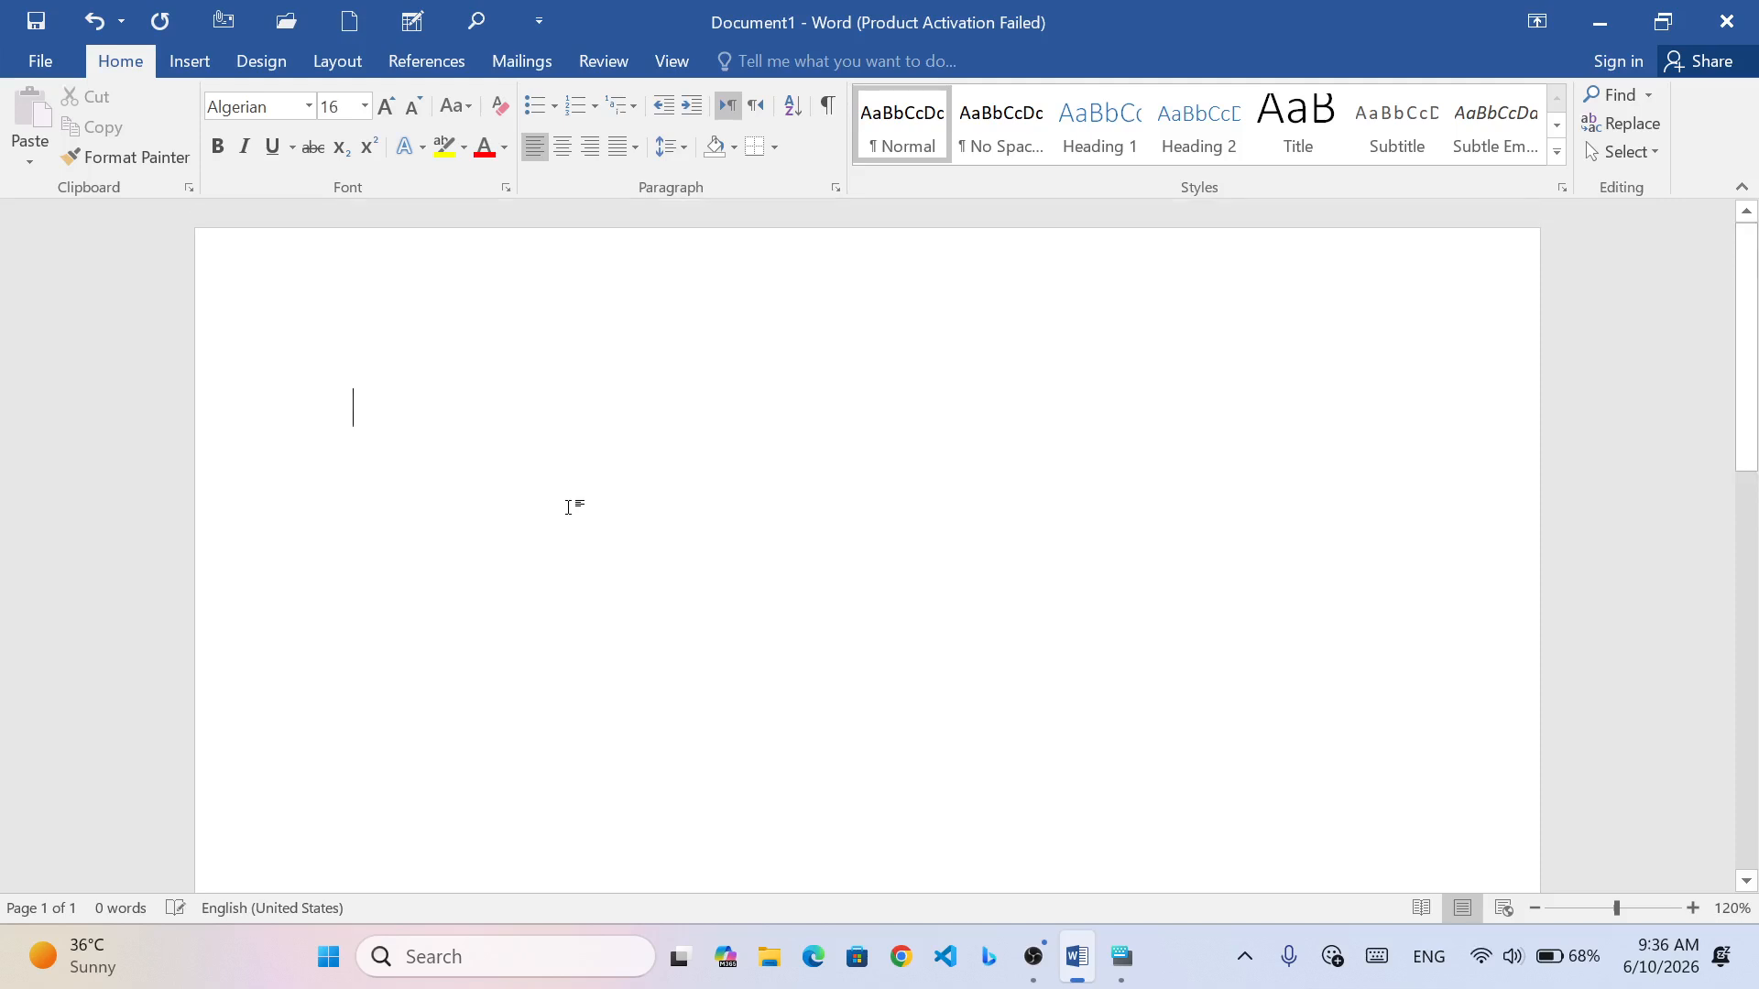
type("-")
key("BackSpace")
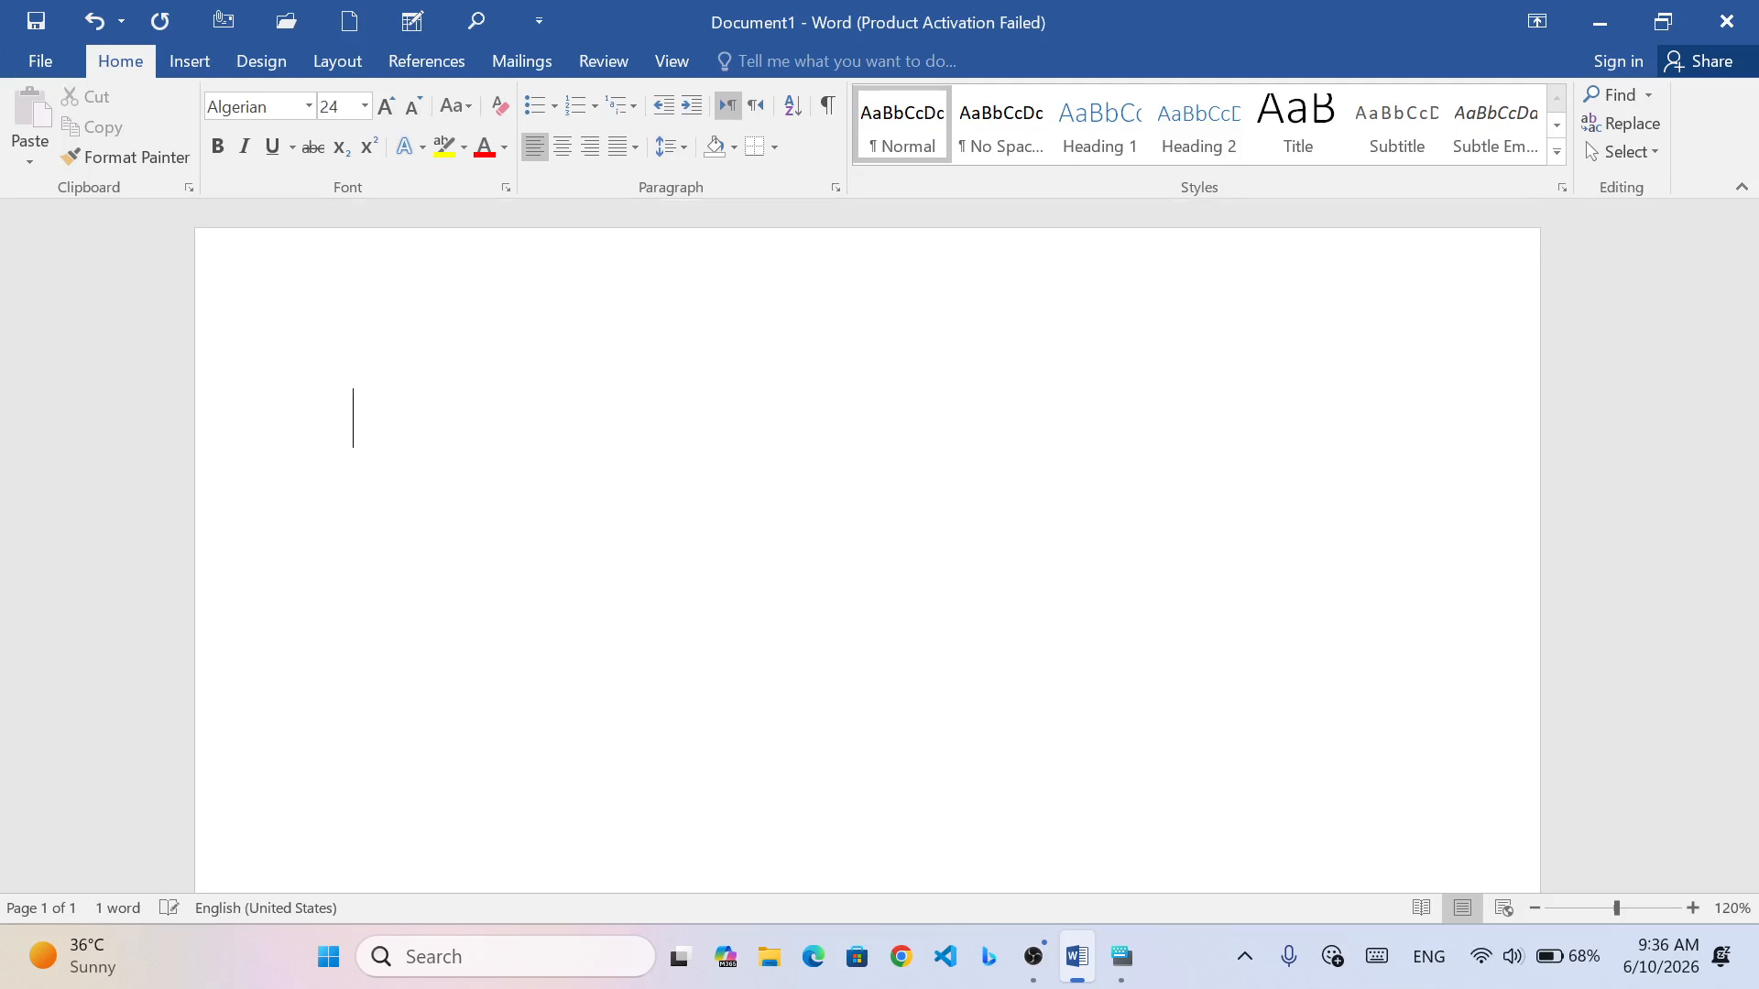
- Generate sample paragraphs in the empty document with =RAND() and go back to the start of the text
type("=RAND(")
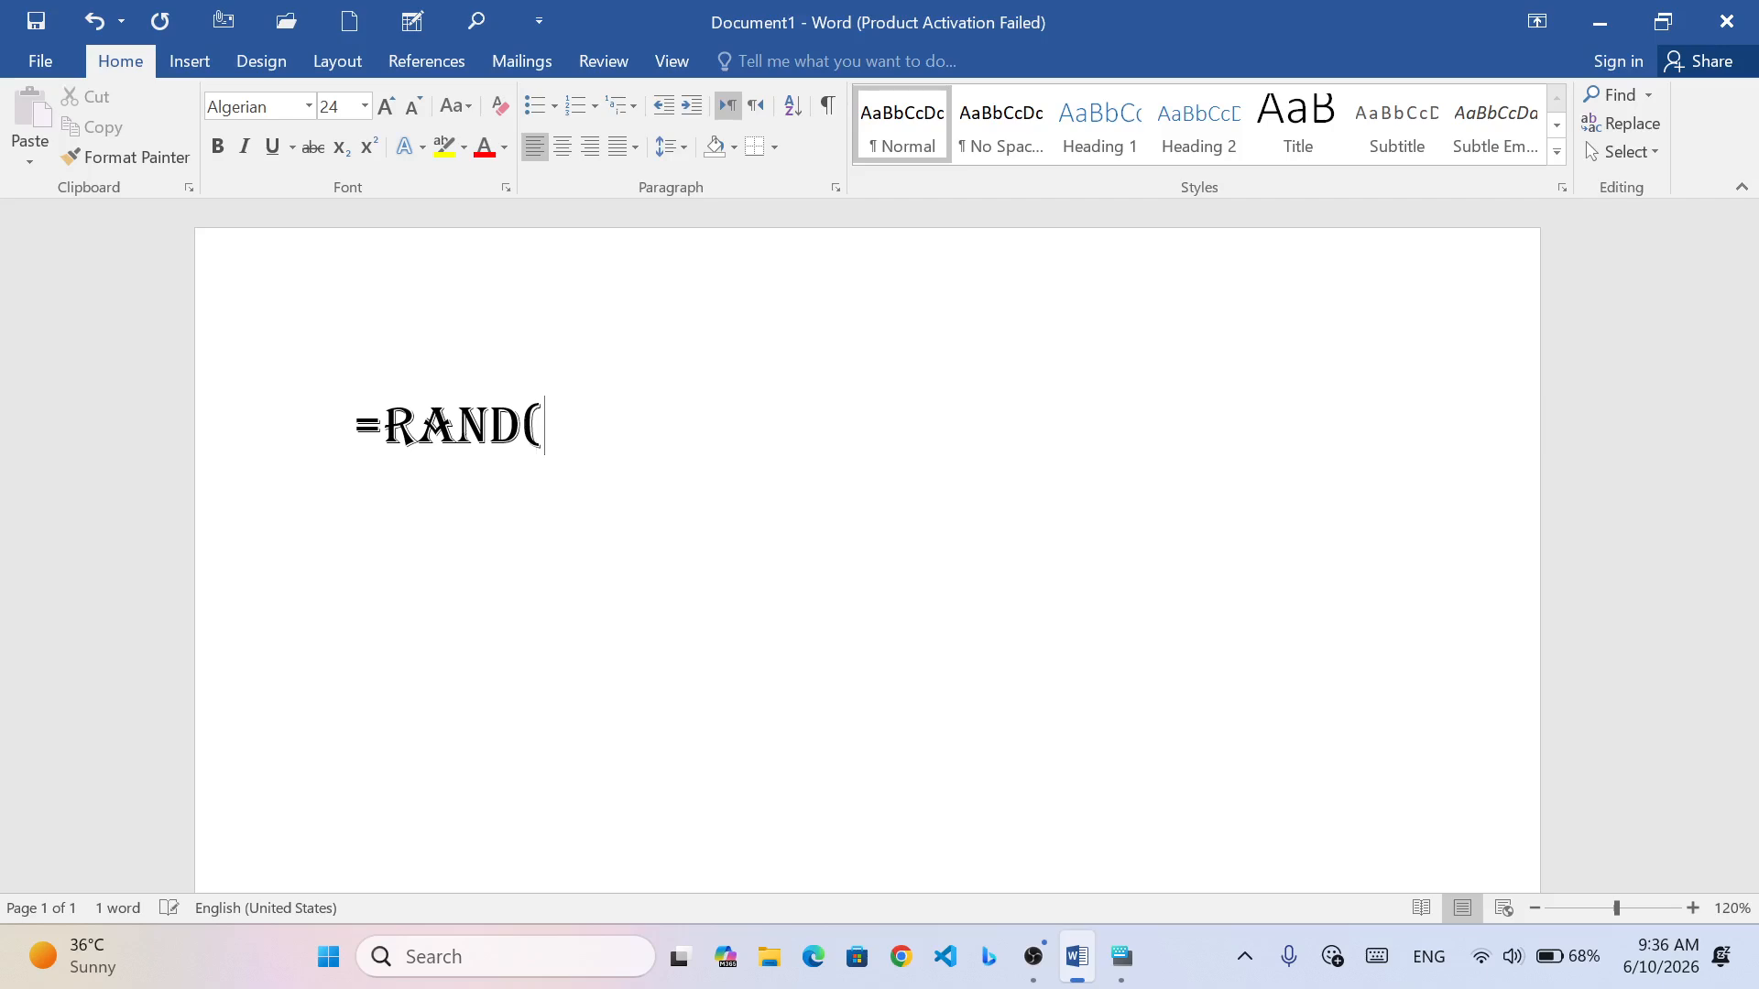
type(")")
key("Return")
scroll(569, 512, "up", 8)
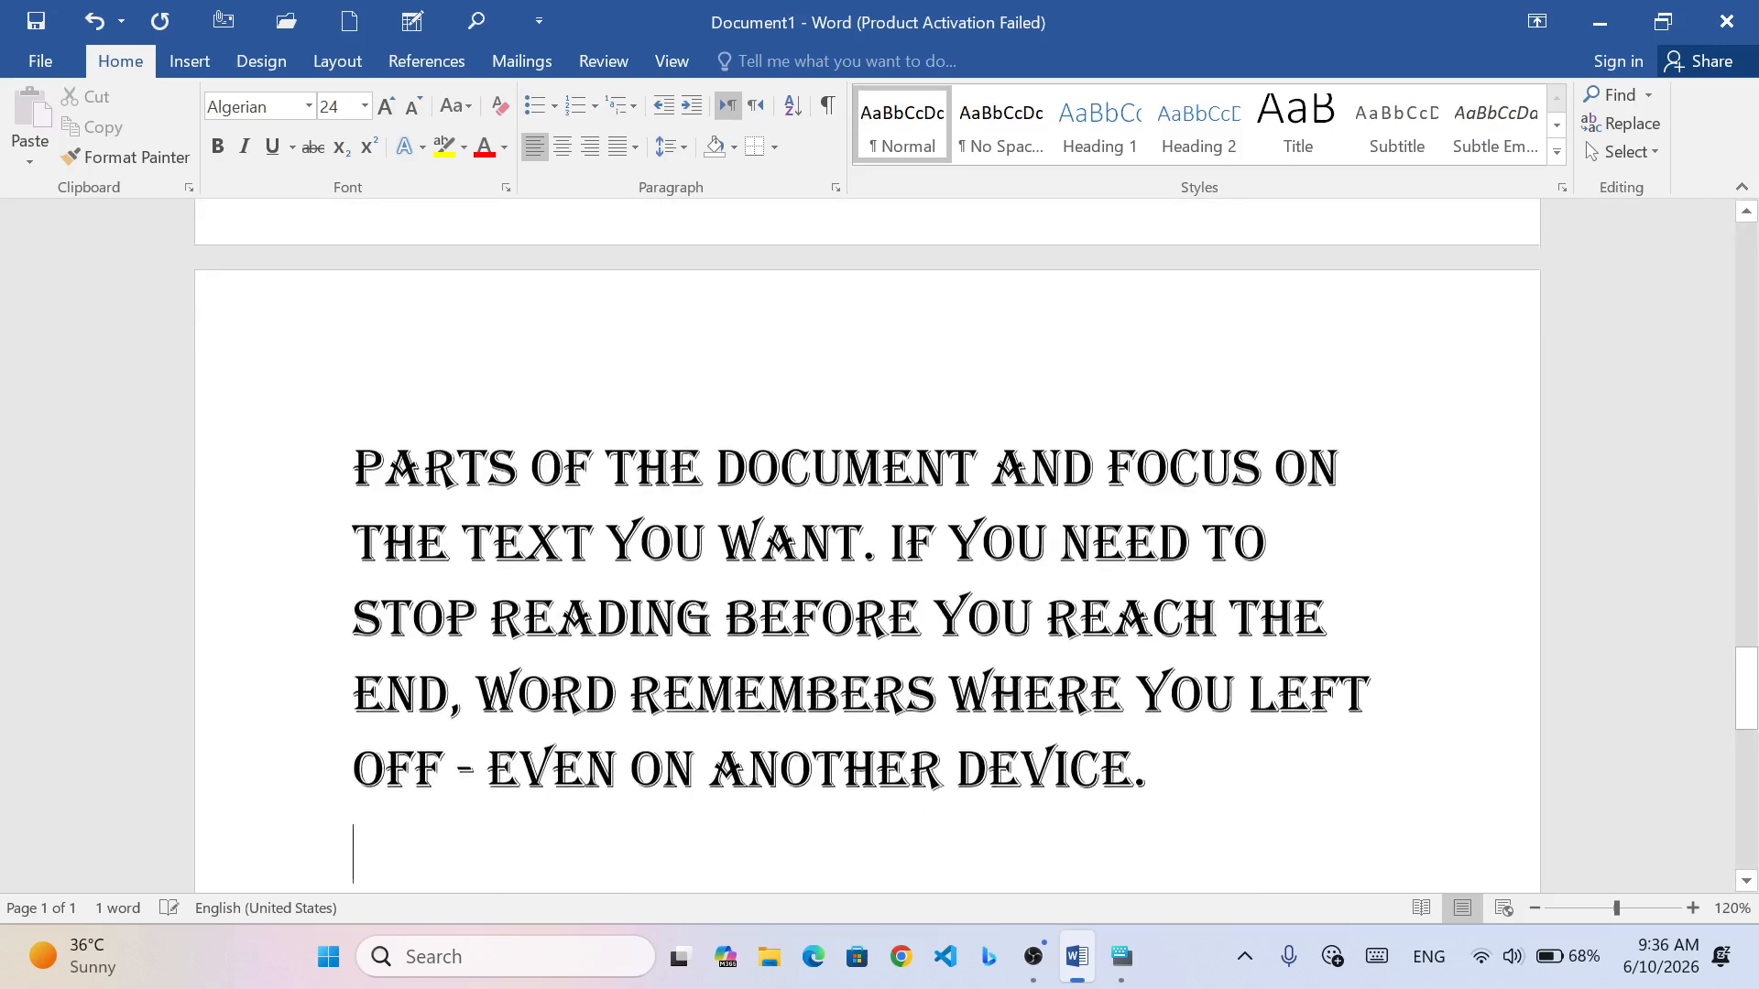
scroll(569, 512, "down", 6, "ctrl")
scroll(687, 396, "down", 2, "ctrl")
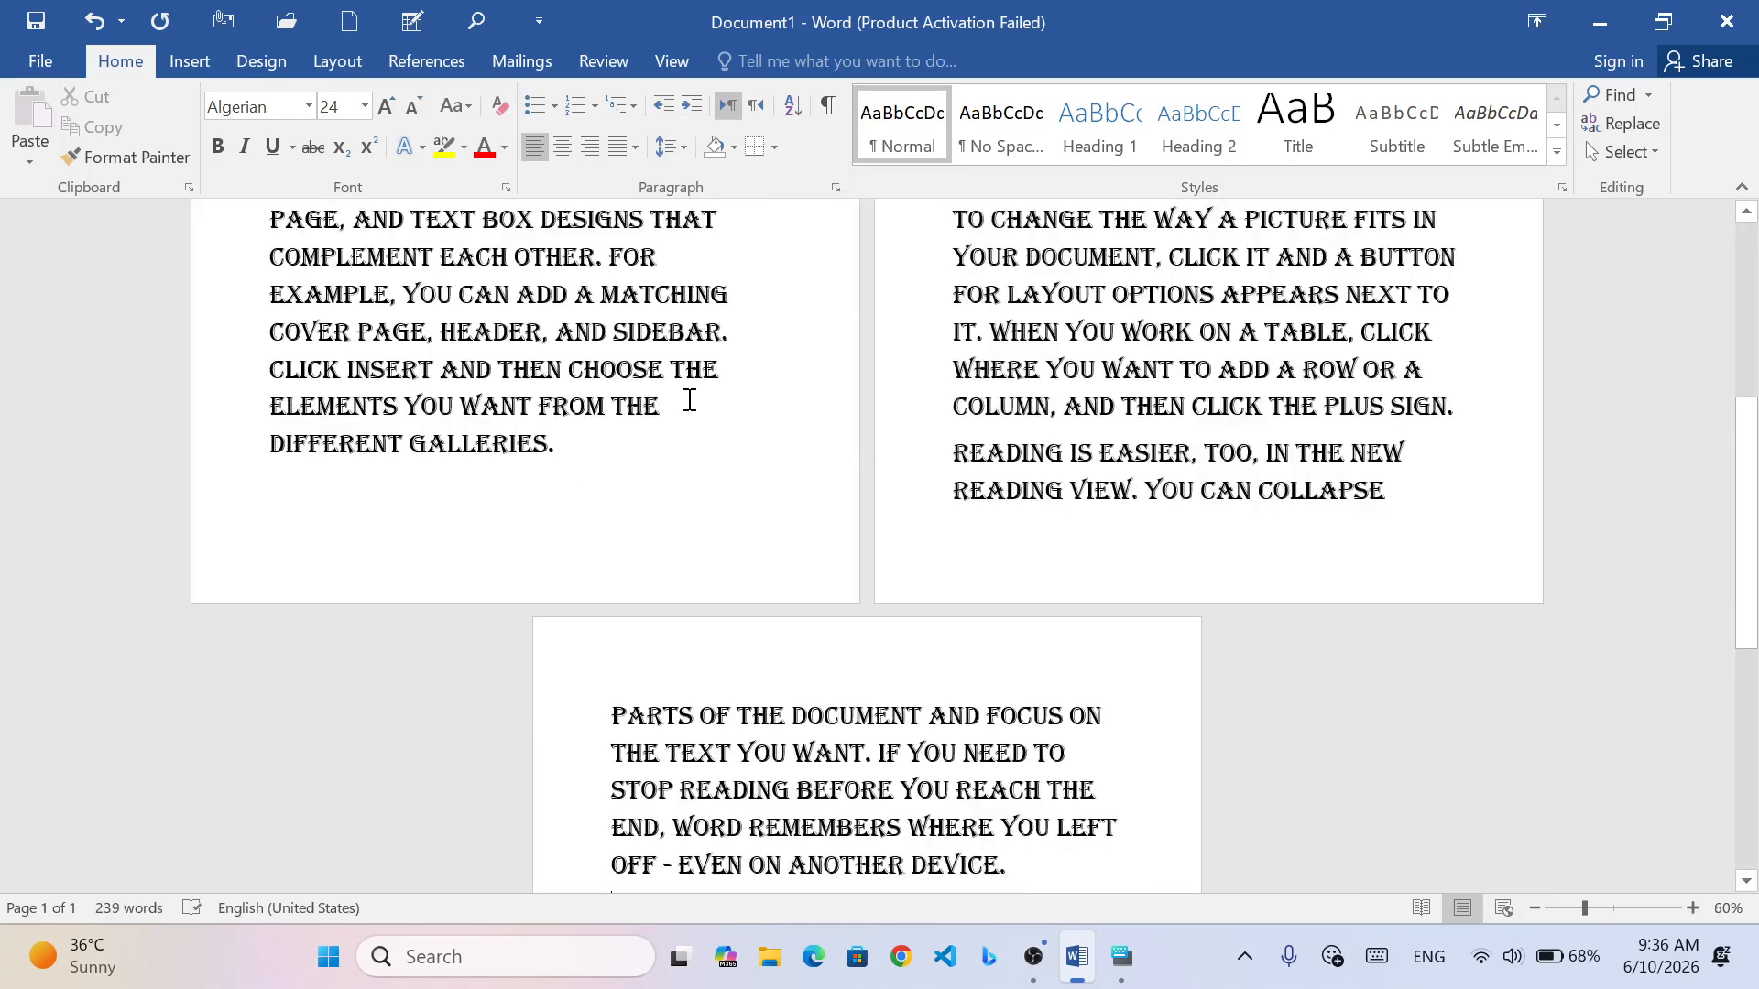
scroll(727, 482, "down", 4, "ctrl")
scroll(727, 483, "up", 8, "ctrl")
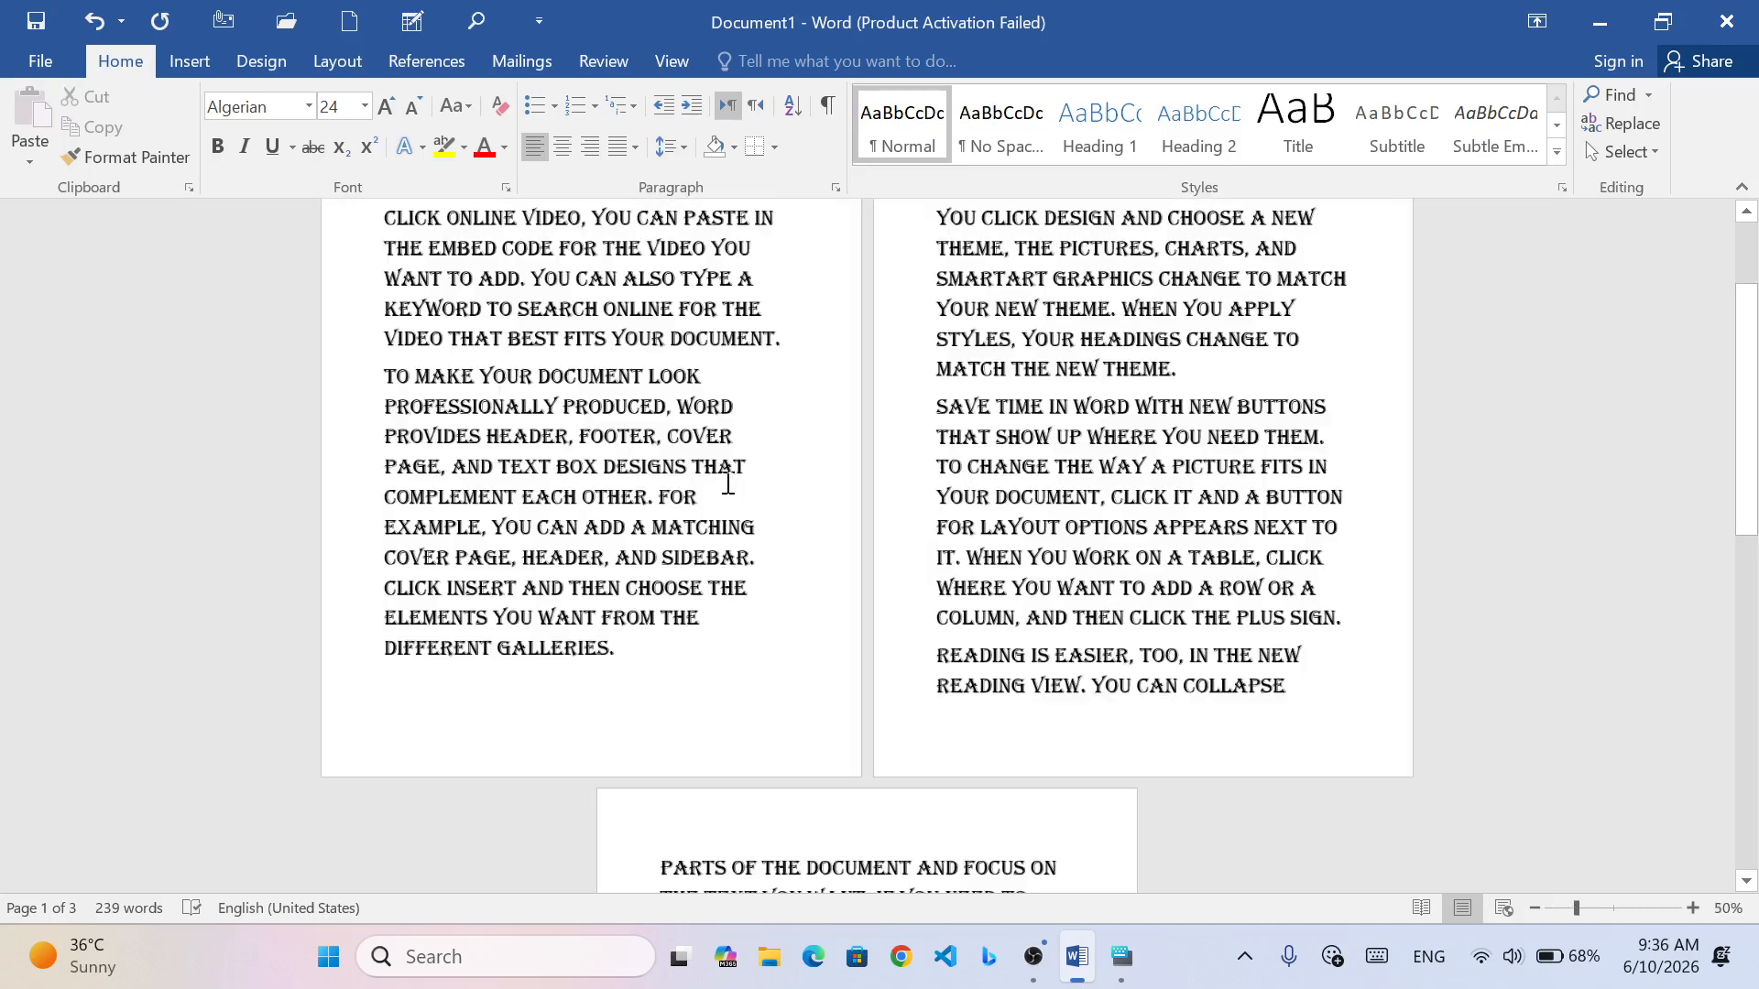
scroll(728, 483, "up", 5)
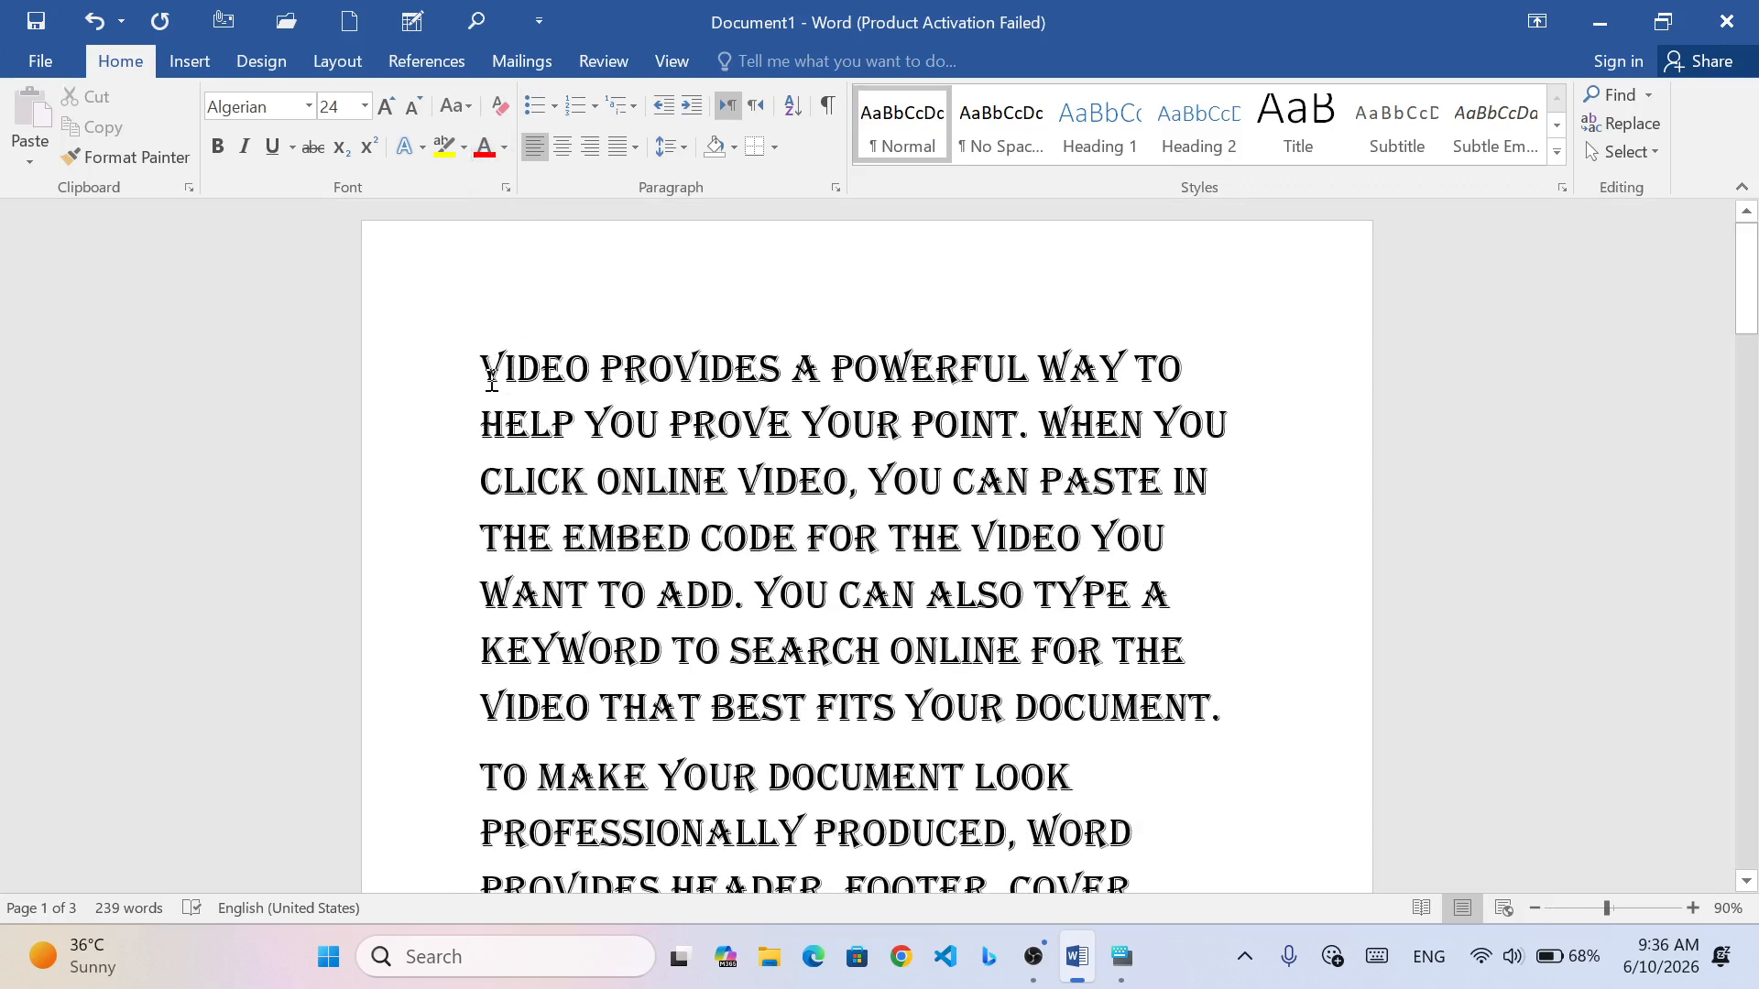
- Clear all formatting from the whole document text and deselect it
key("ctrl+a")
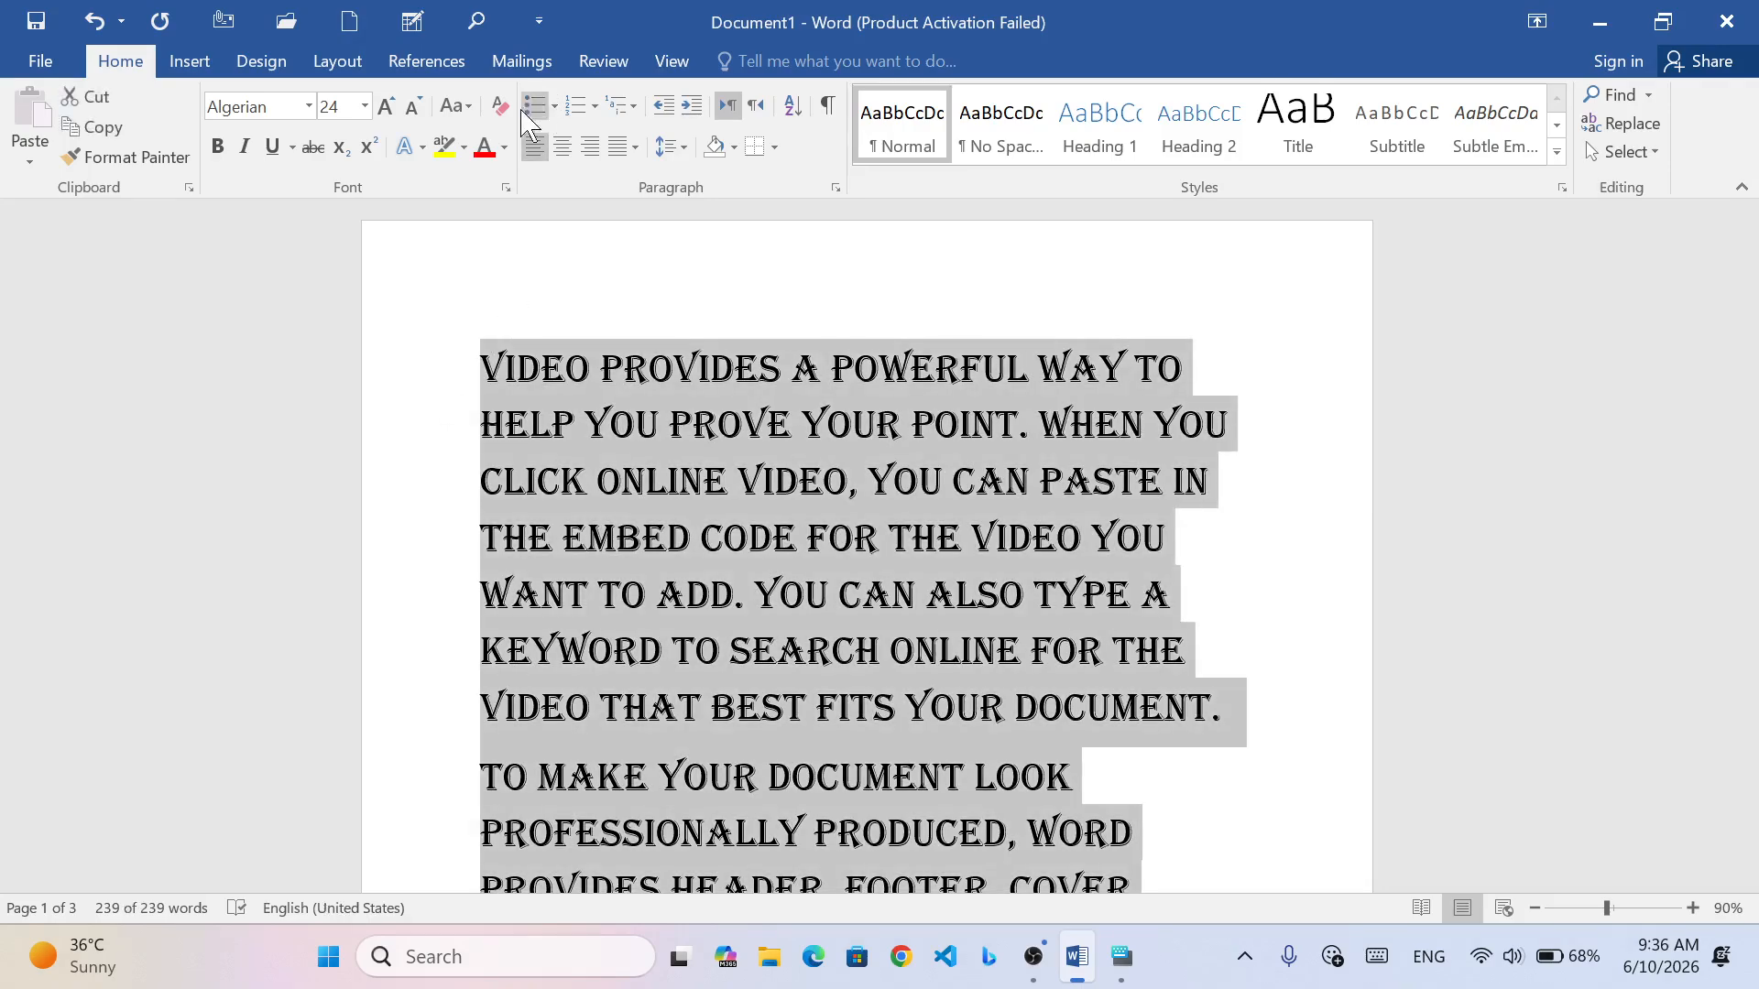
left_click(500, 106)
left_click(580, 374)
scroll(736, 436, "up", 7, "ctrl")
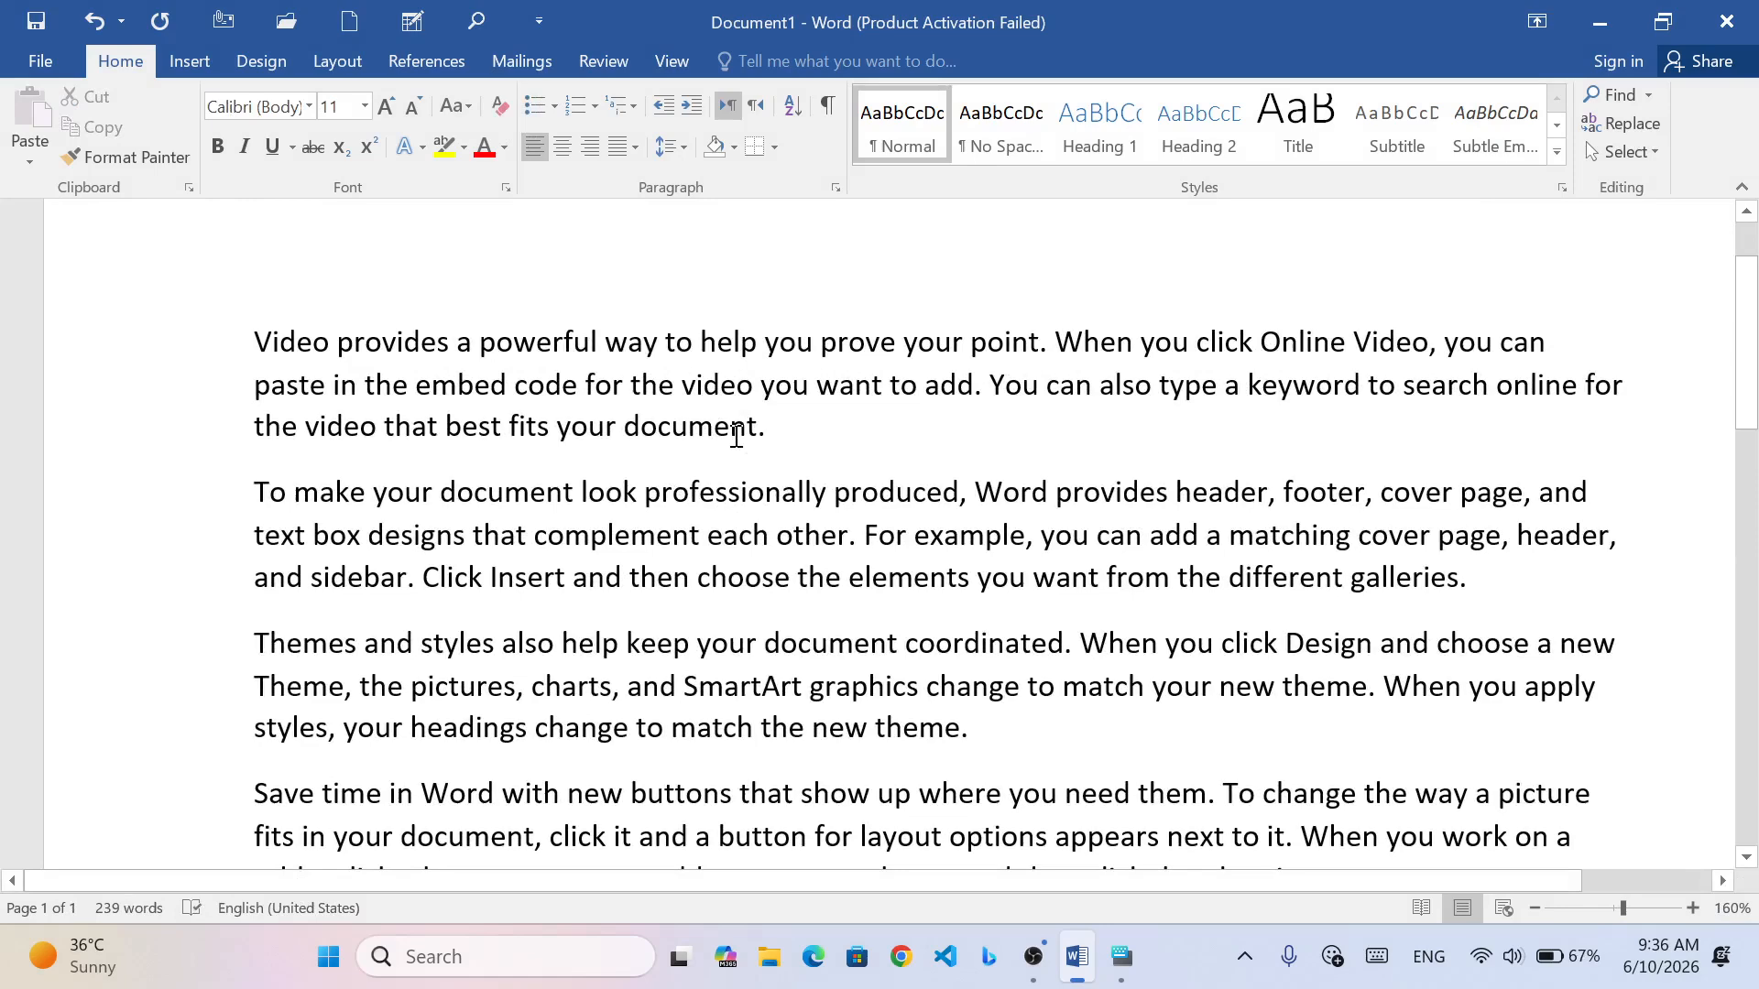
- Enlarge the whole document text to font size 18 and deselect it
key("ctrl+a")
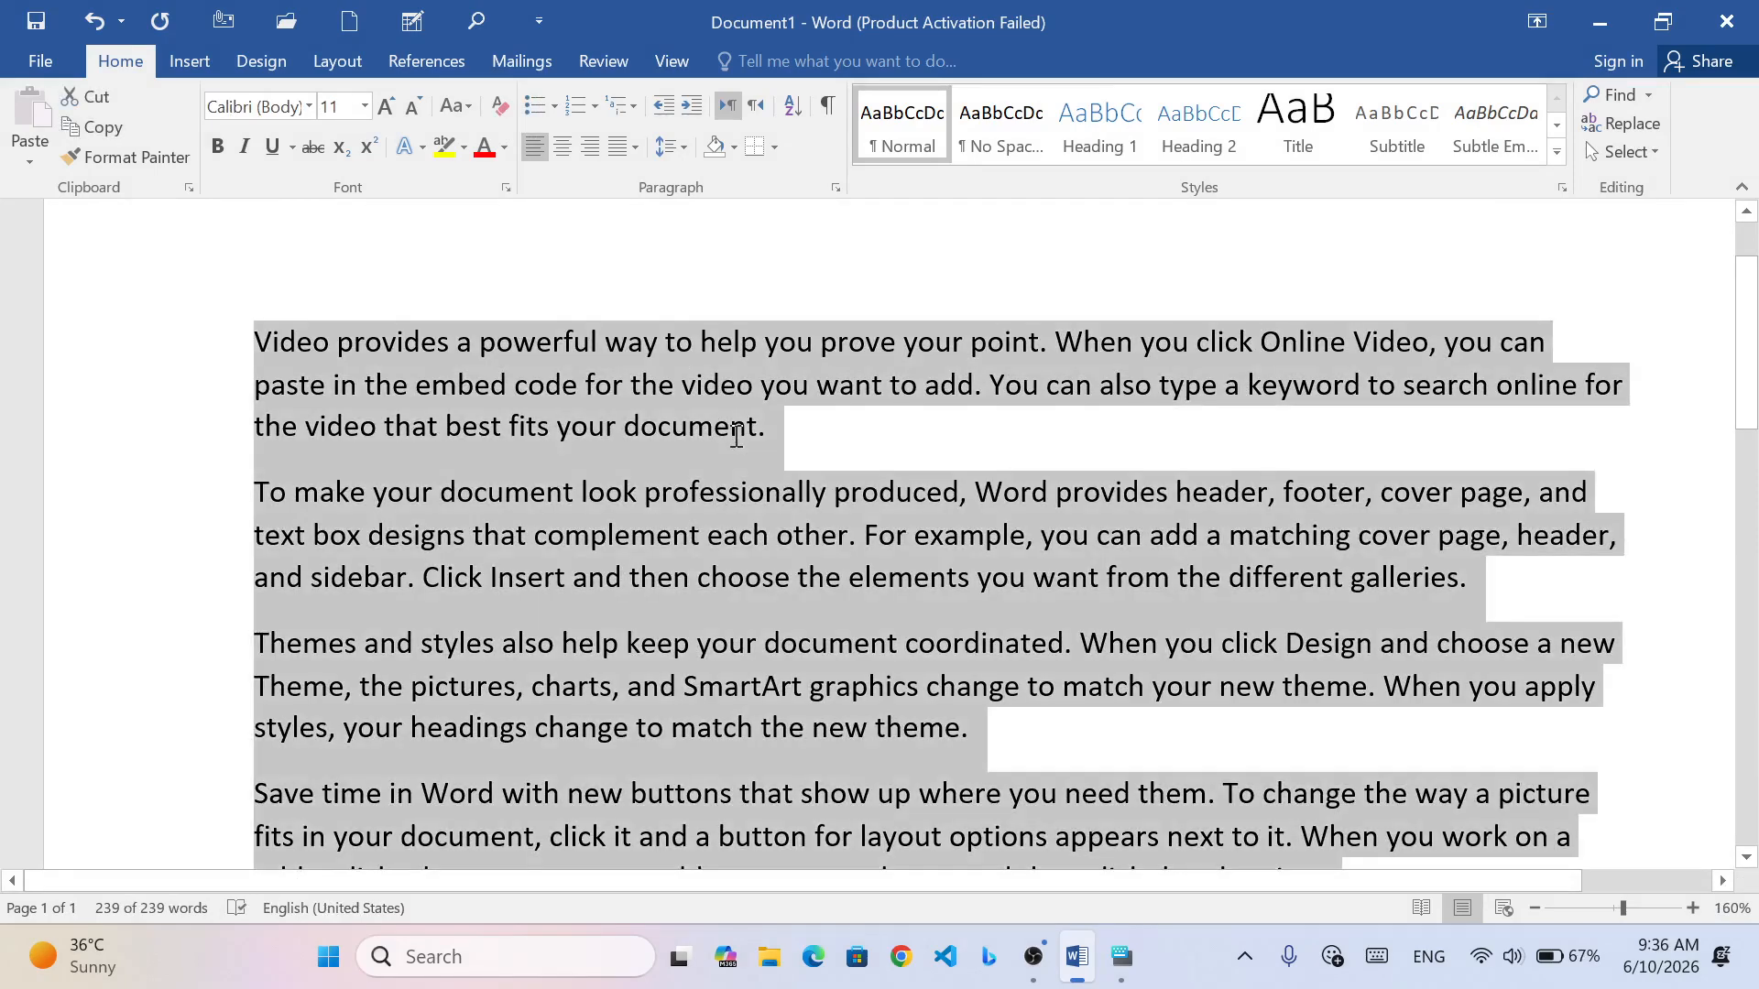
key("ctrl+shift+period")
key("ctrl+shift+period")
key("ctrl+shift+period")
key("ctrl+shift+period")
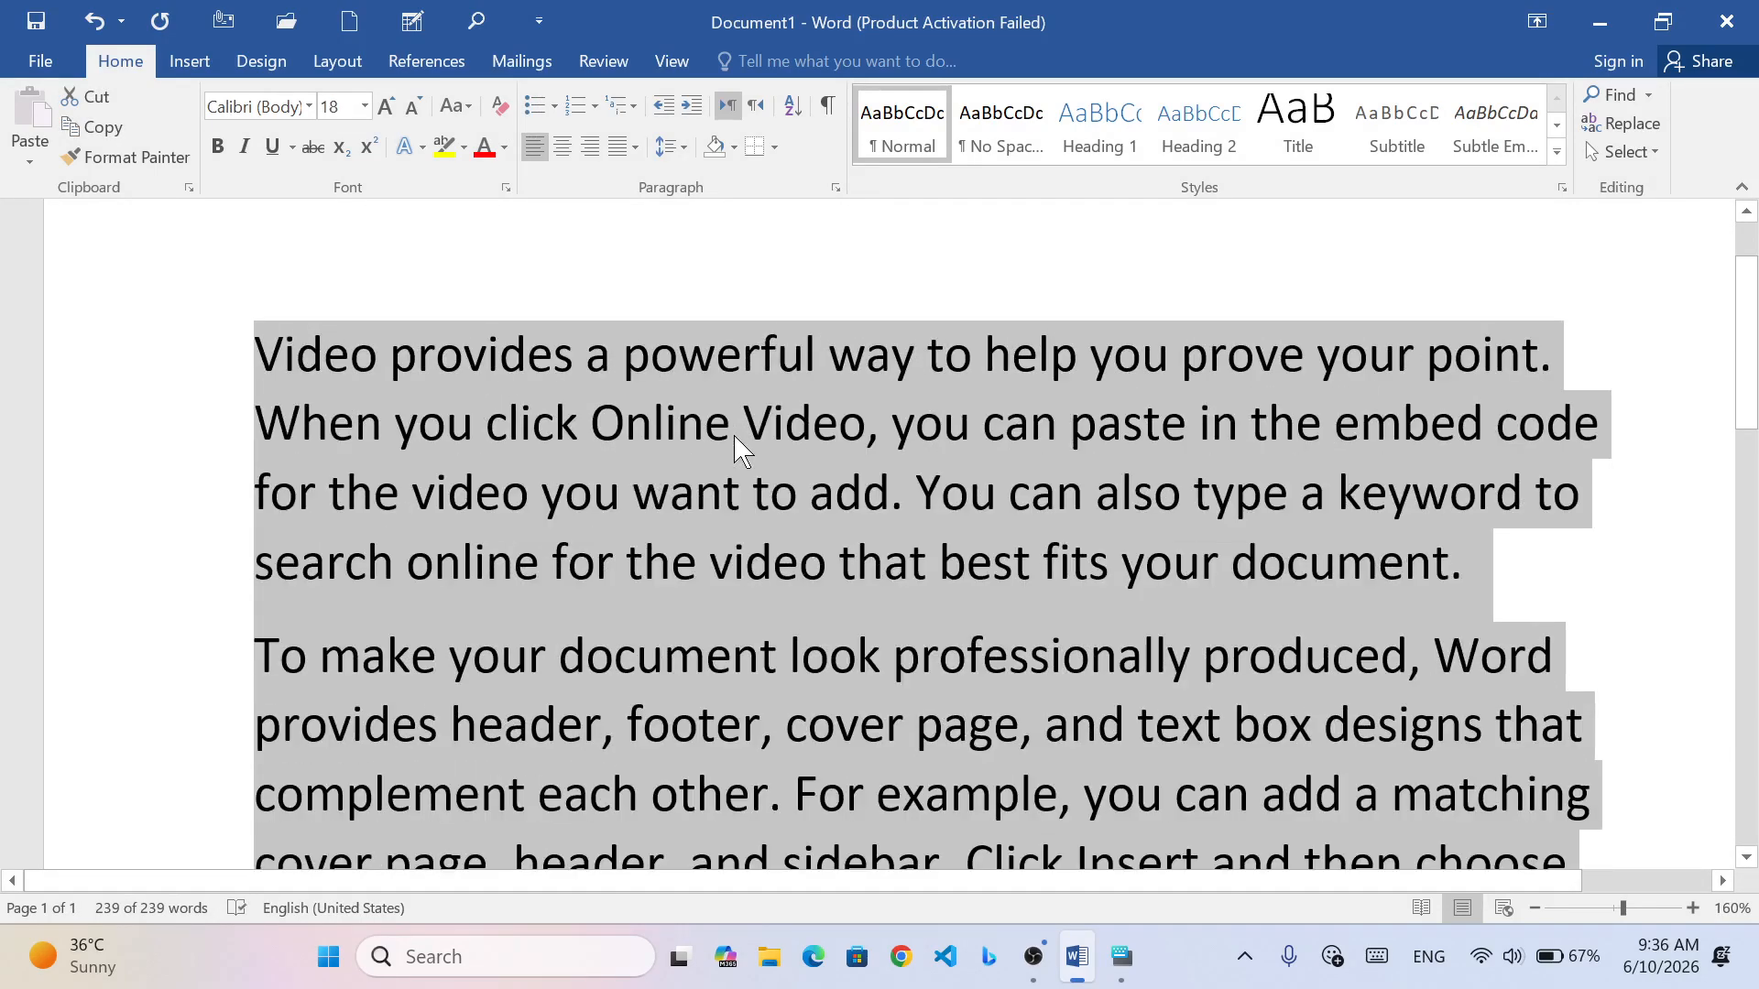
scroll(766, 514, "down", 2)
scroll(766, 509, "up", 2)
left_click(766, 486)
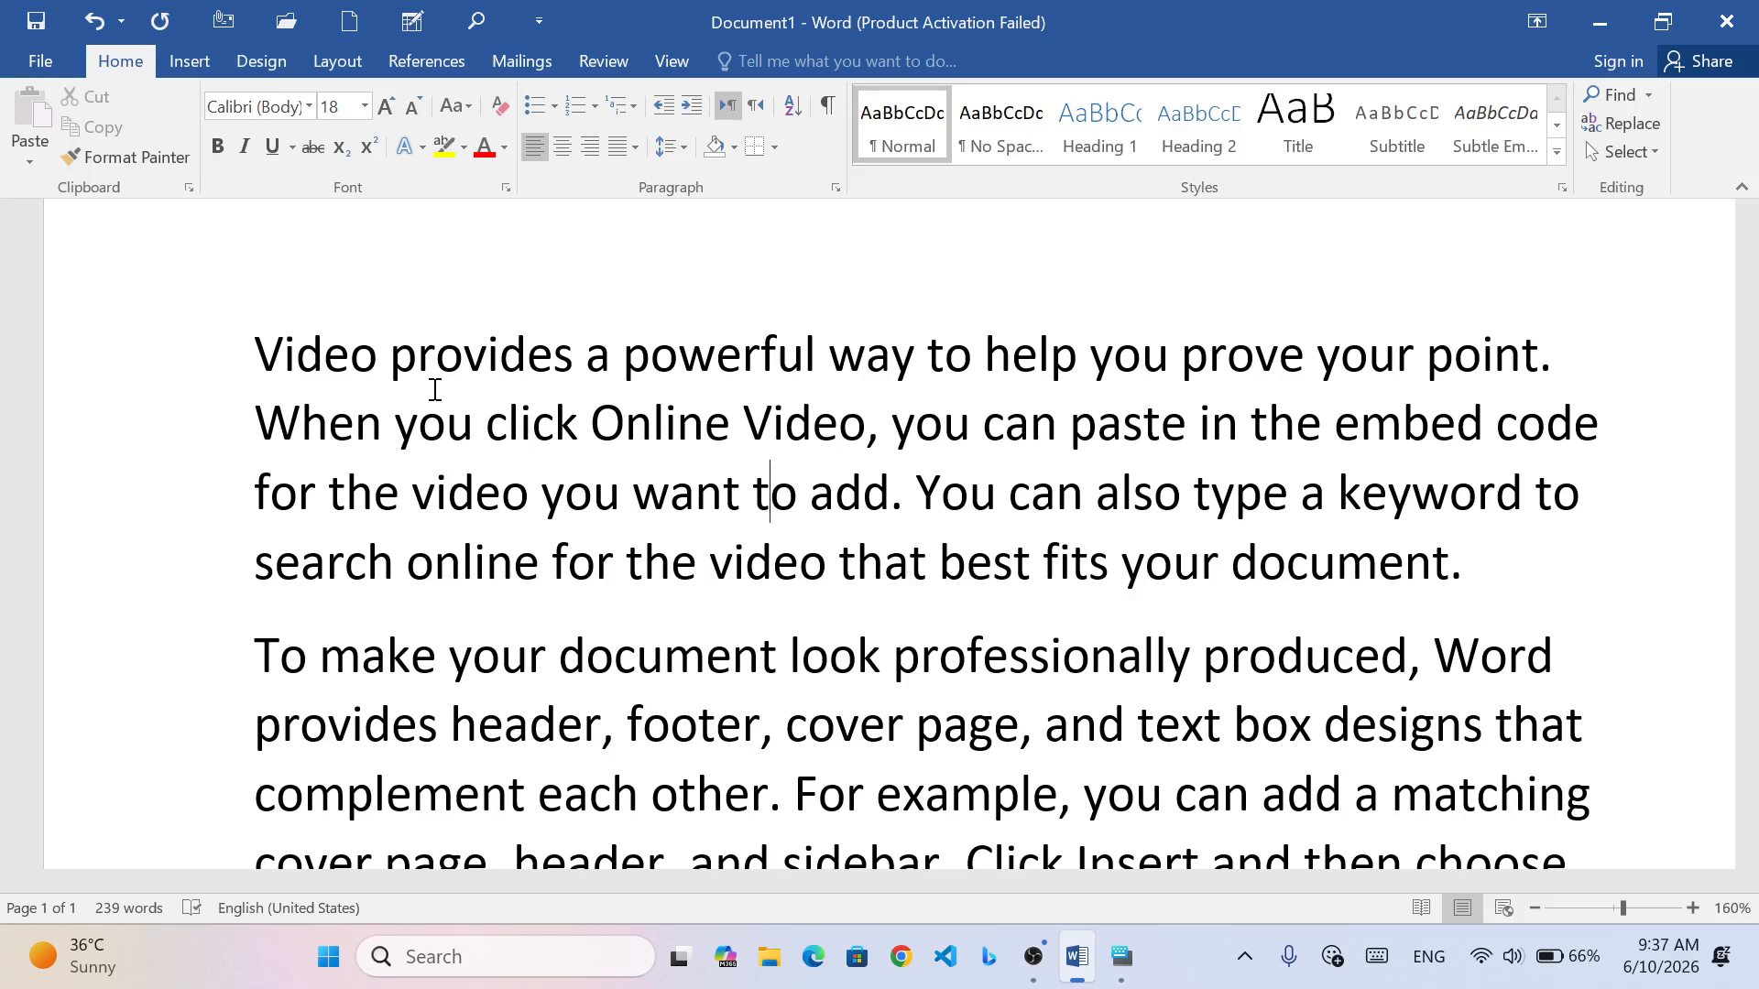
- Highlight in turn the first letters of "Video", "provides", "powerful" and "way" in the opening line, ending with nothing selected
left_click(271, 357)
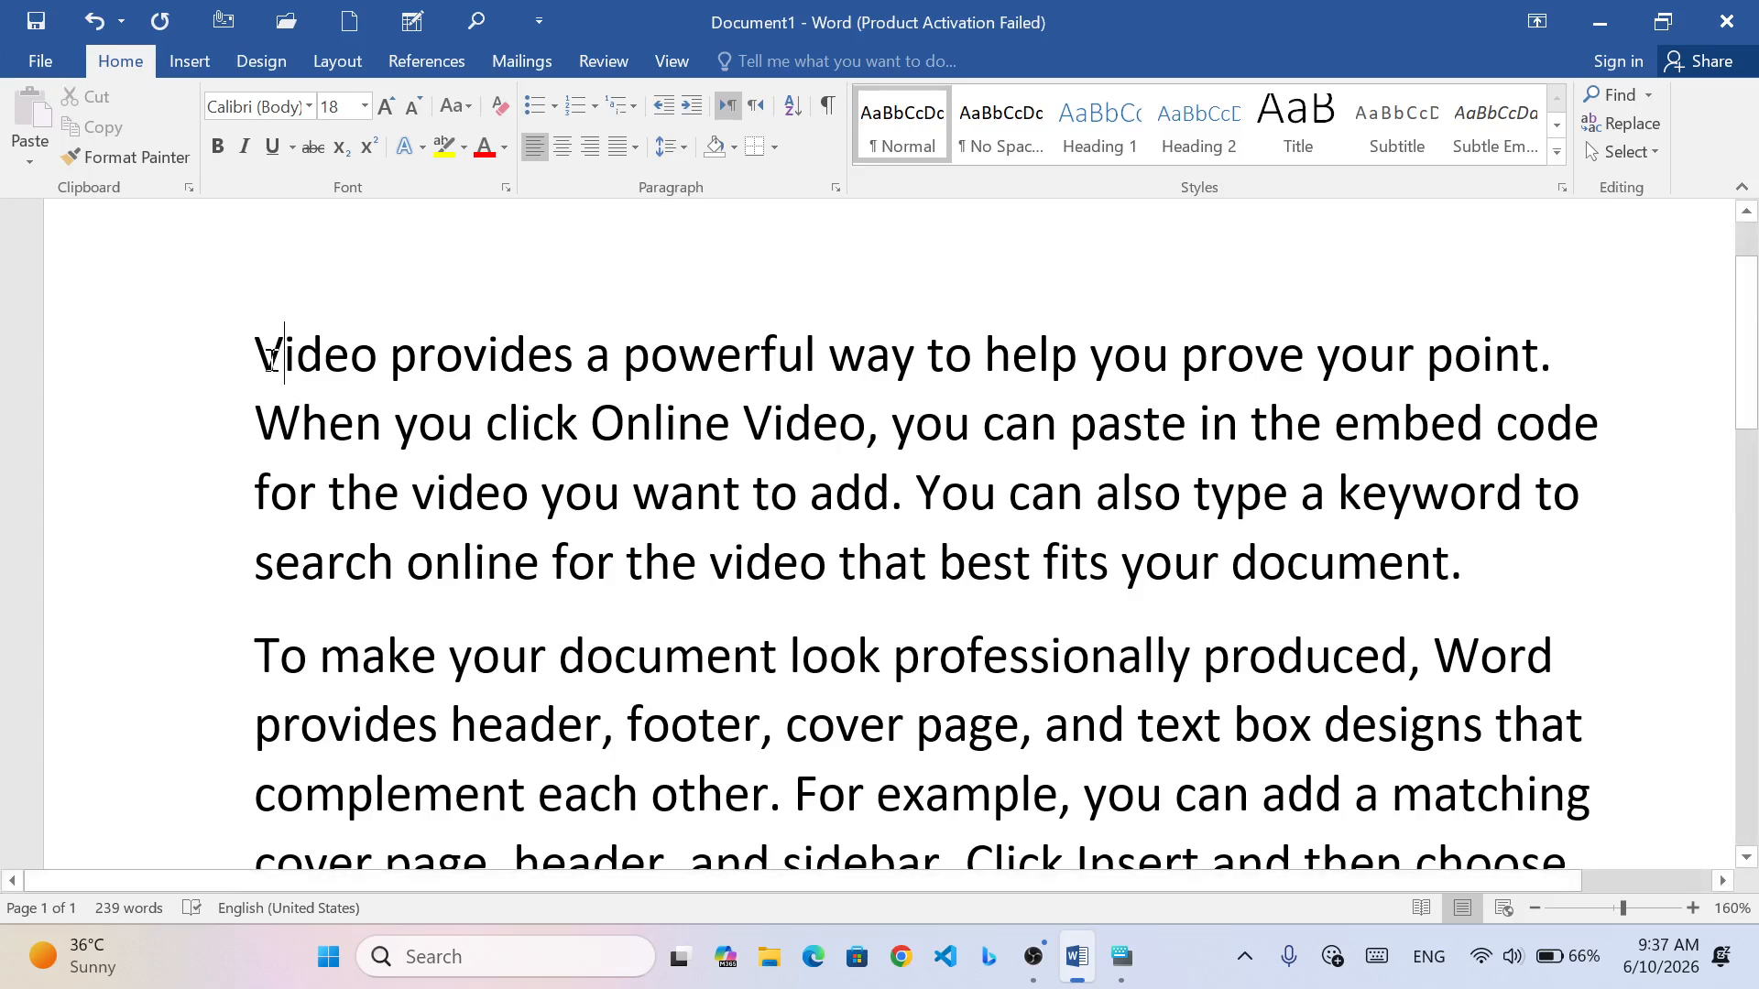
left_click_drag(271, 357, 256, 357)
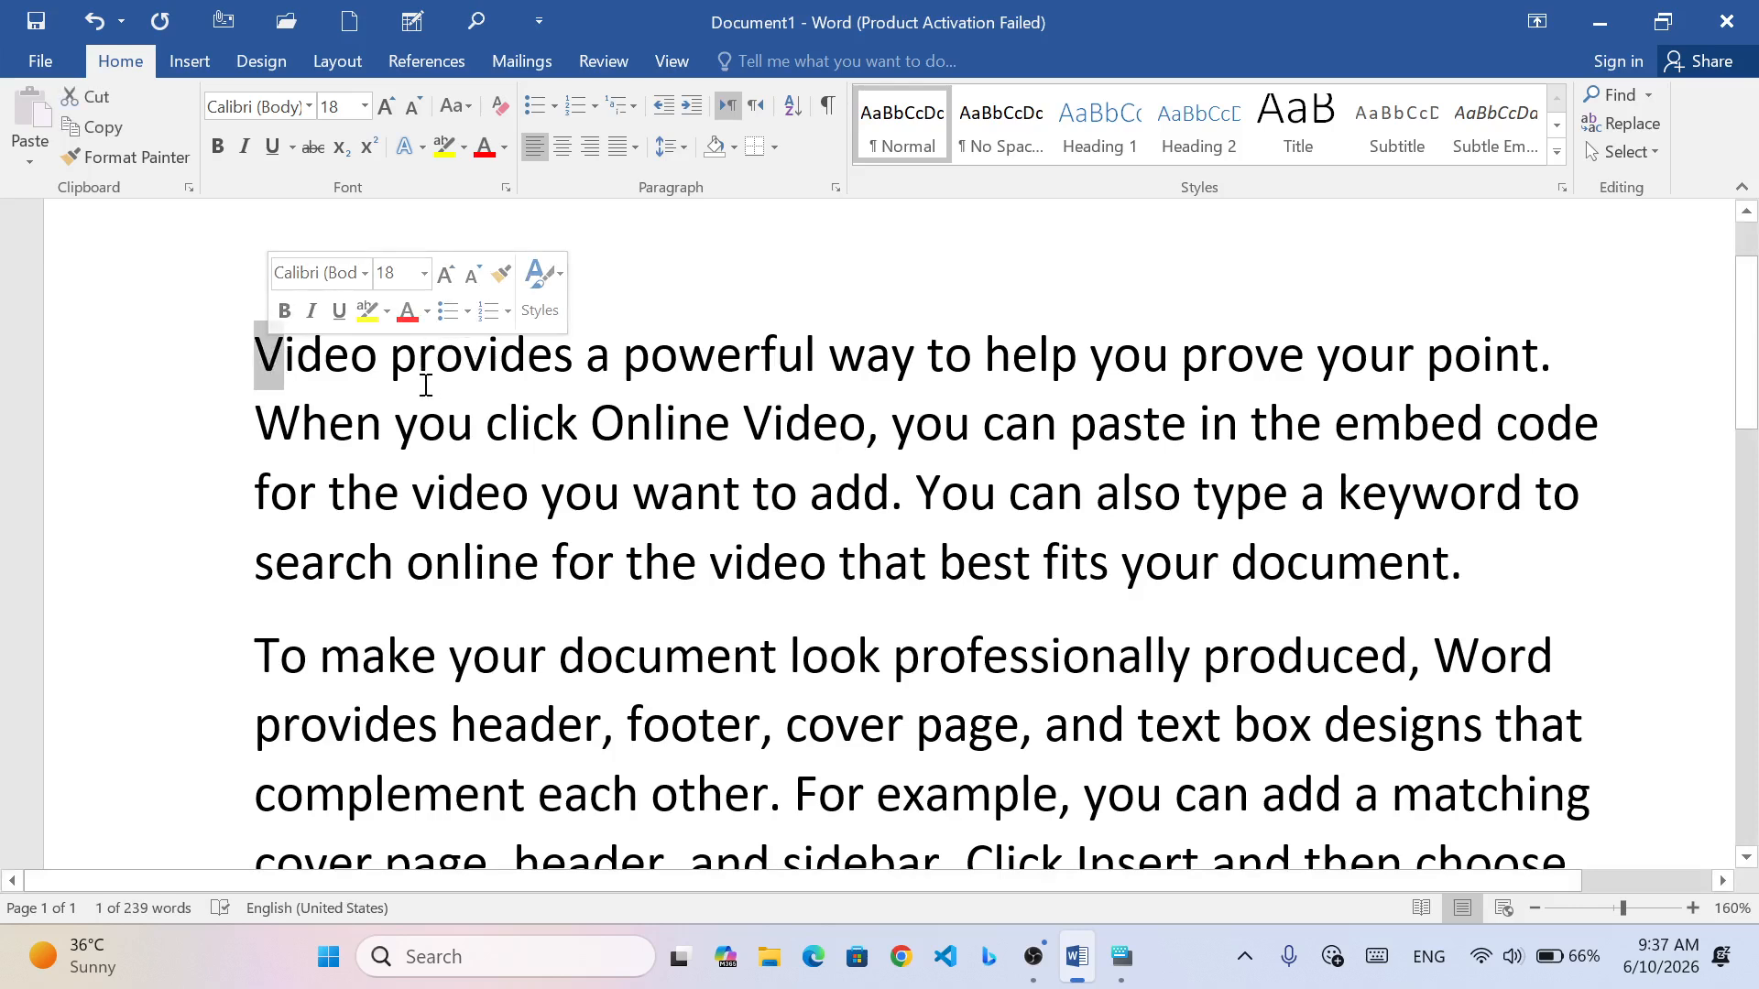
left_click_drag(418, 359, 391, 359)
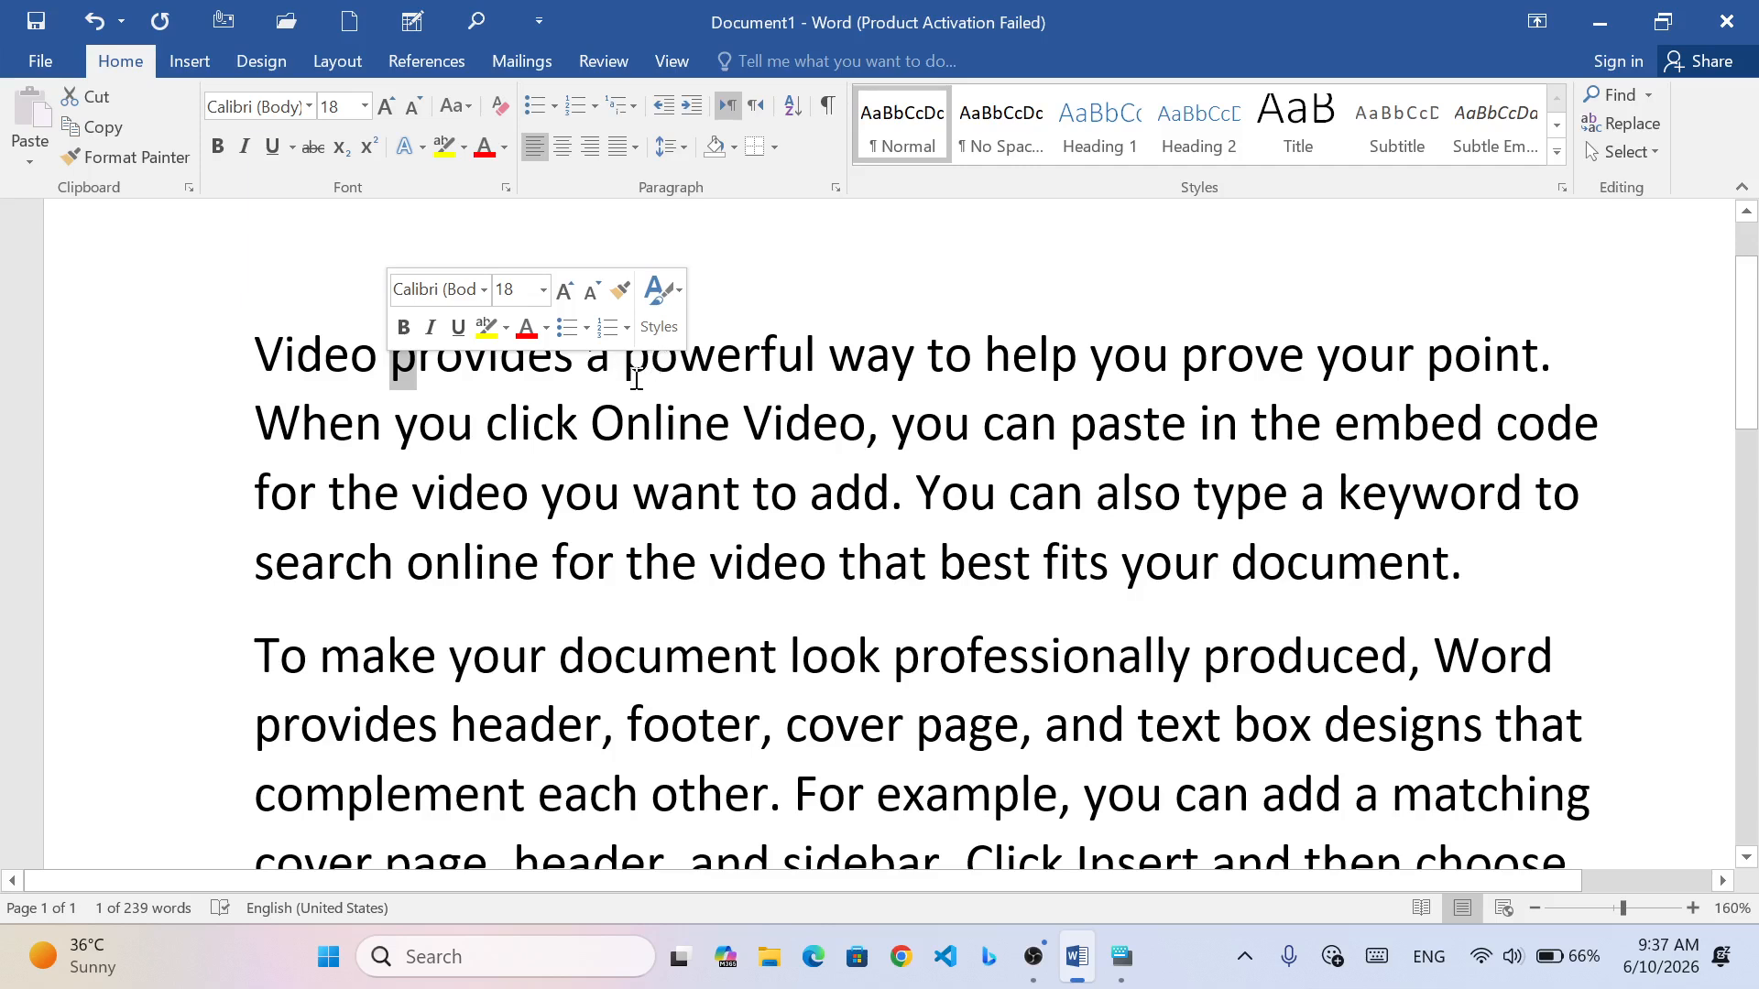
left_click_drag(646, 366, 624, 366)
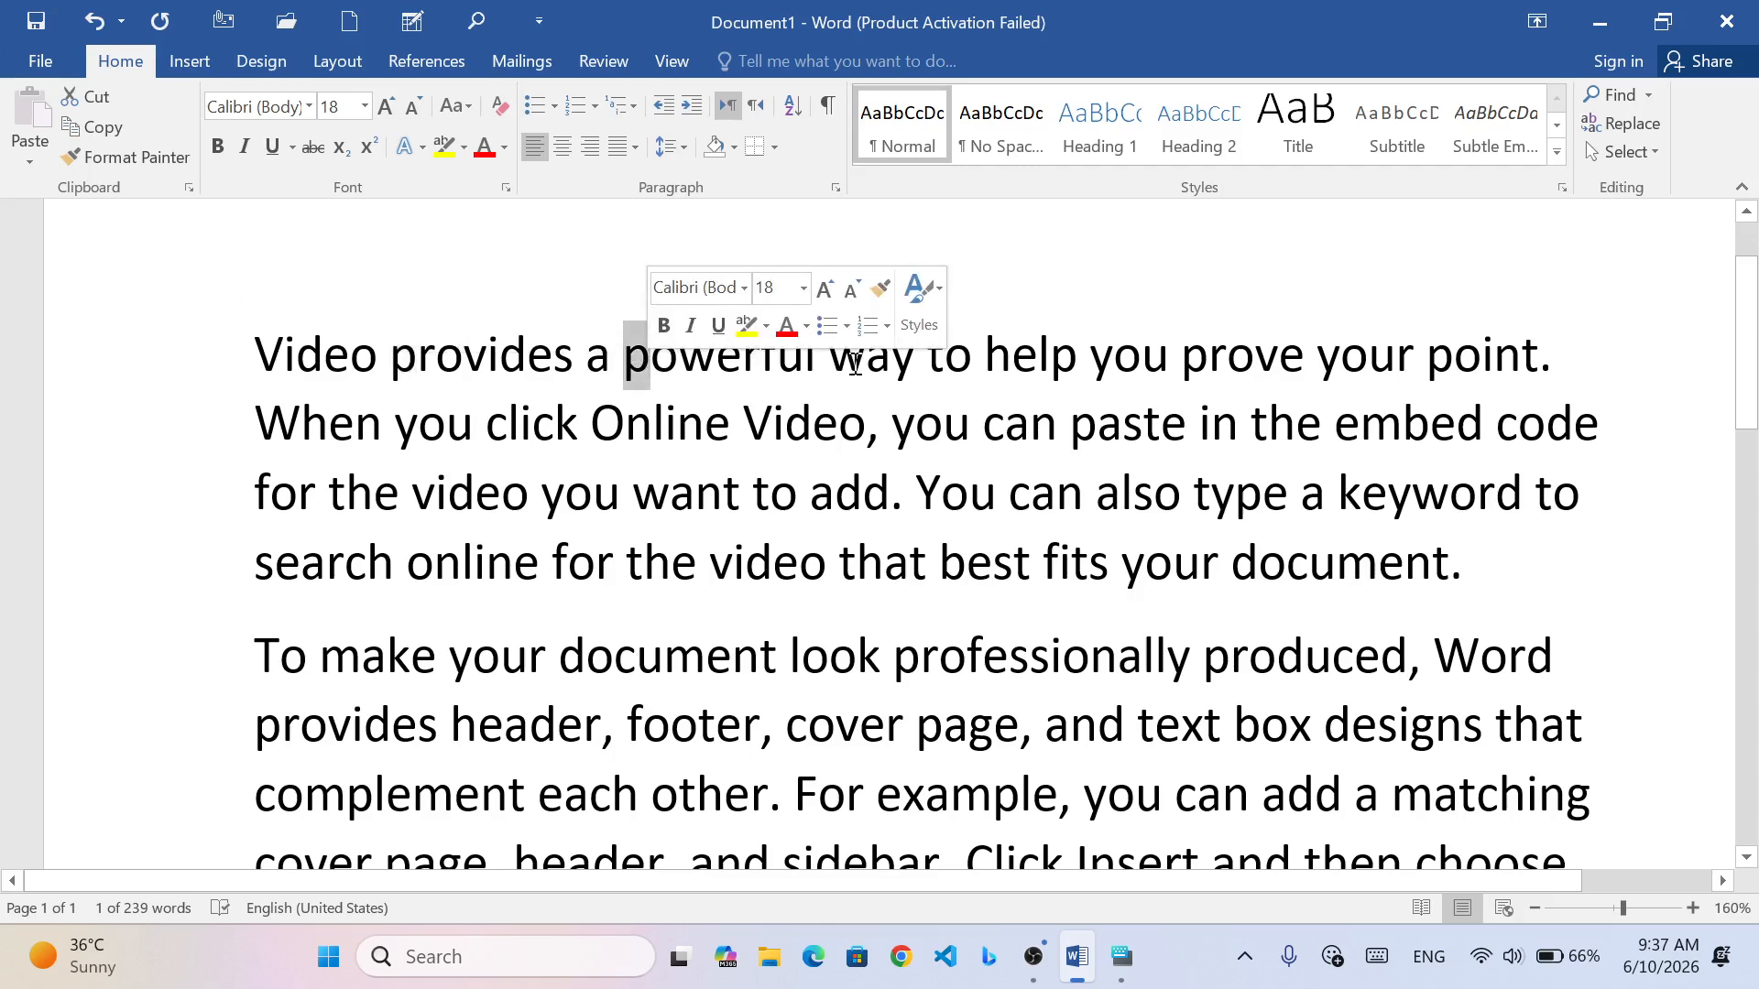
left_click_drag(855, 364, 830, 365)
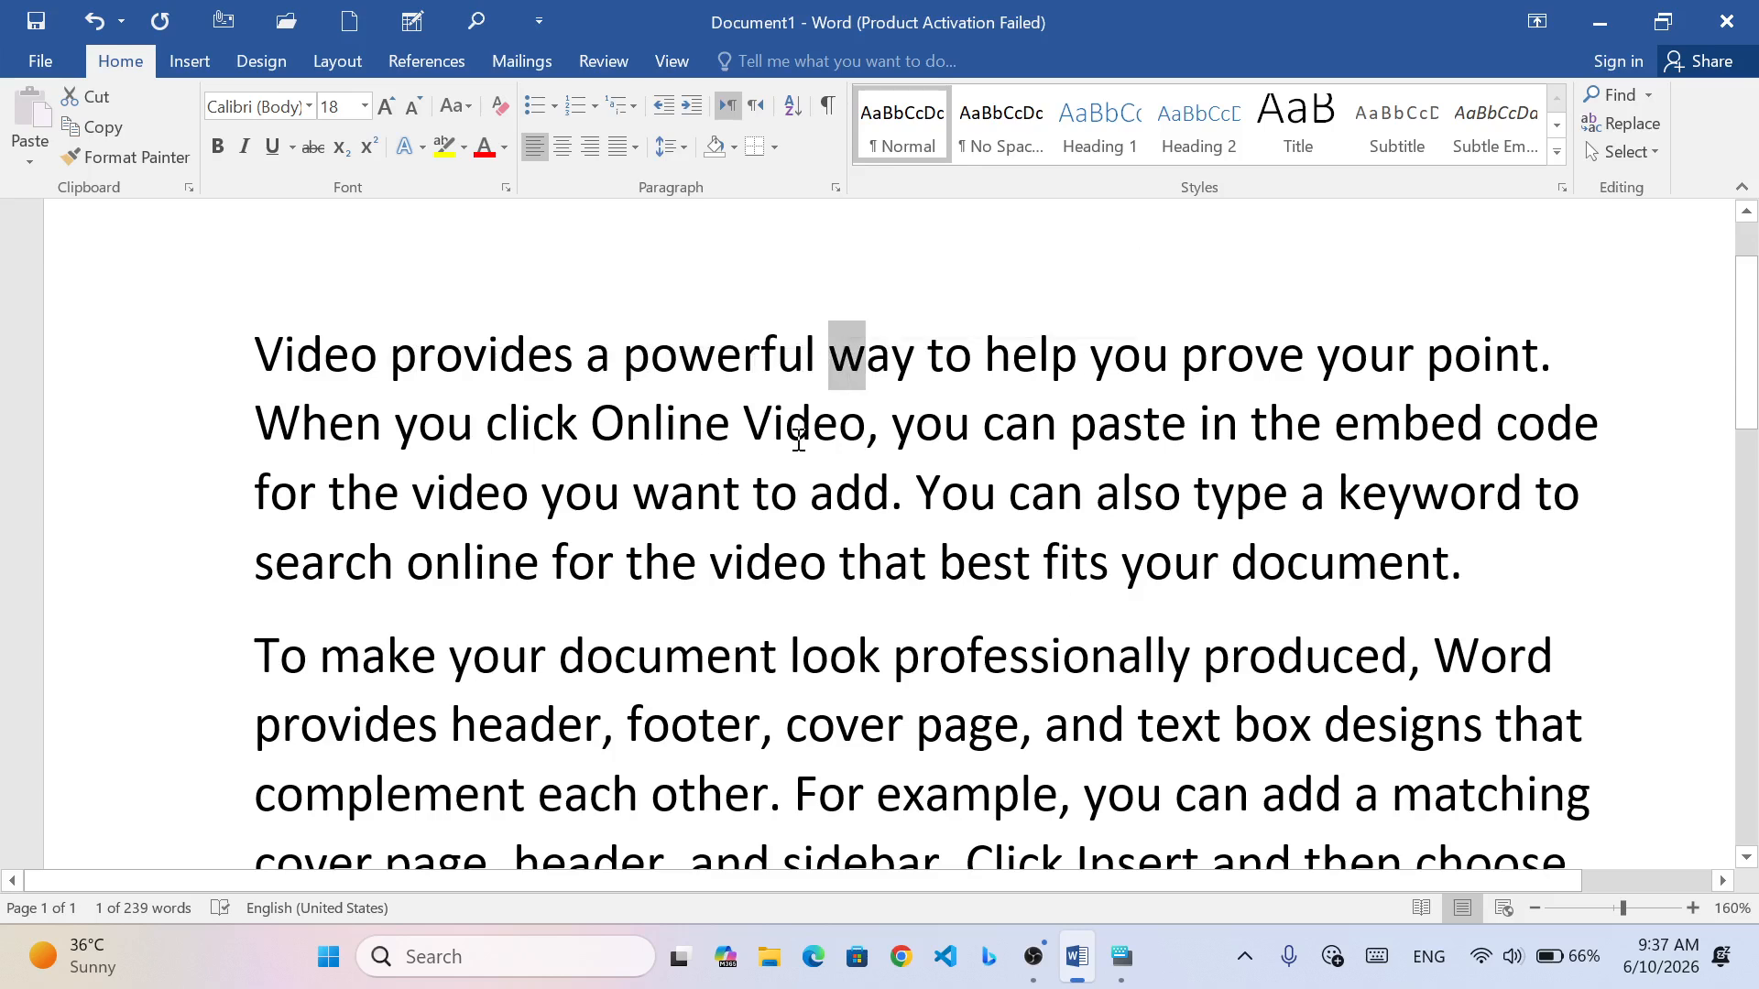
left_click(915, 733)
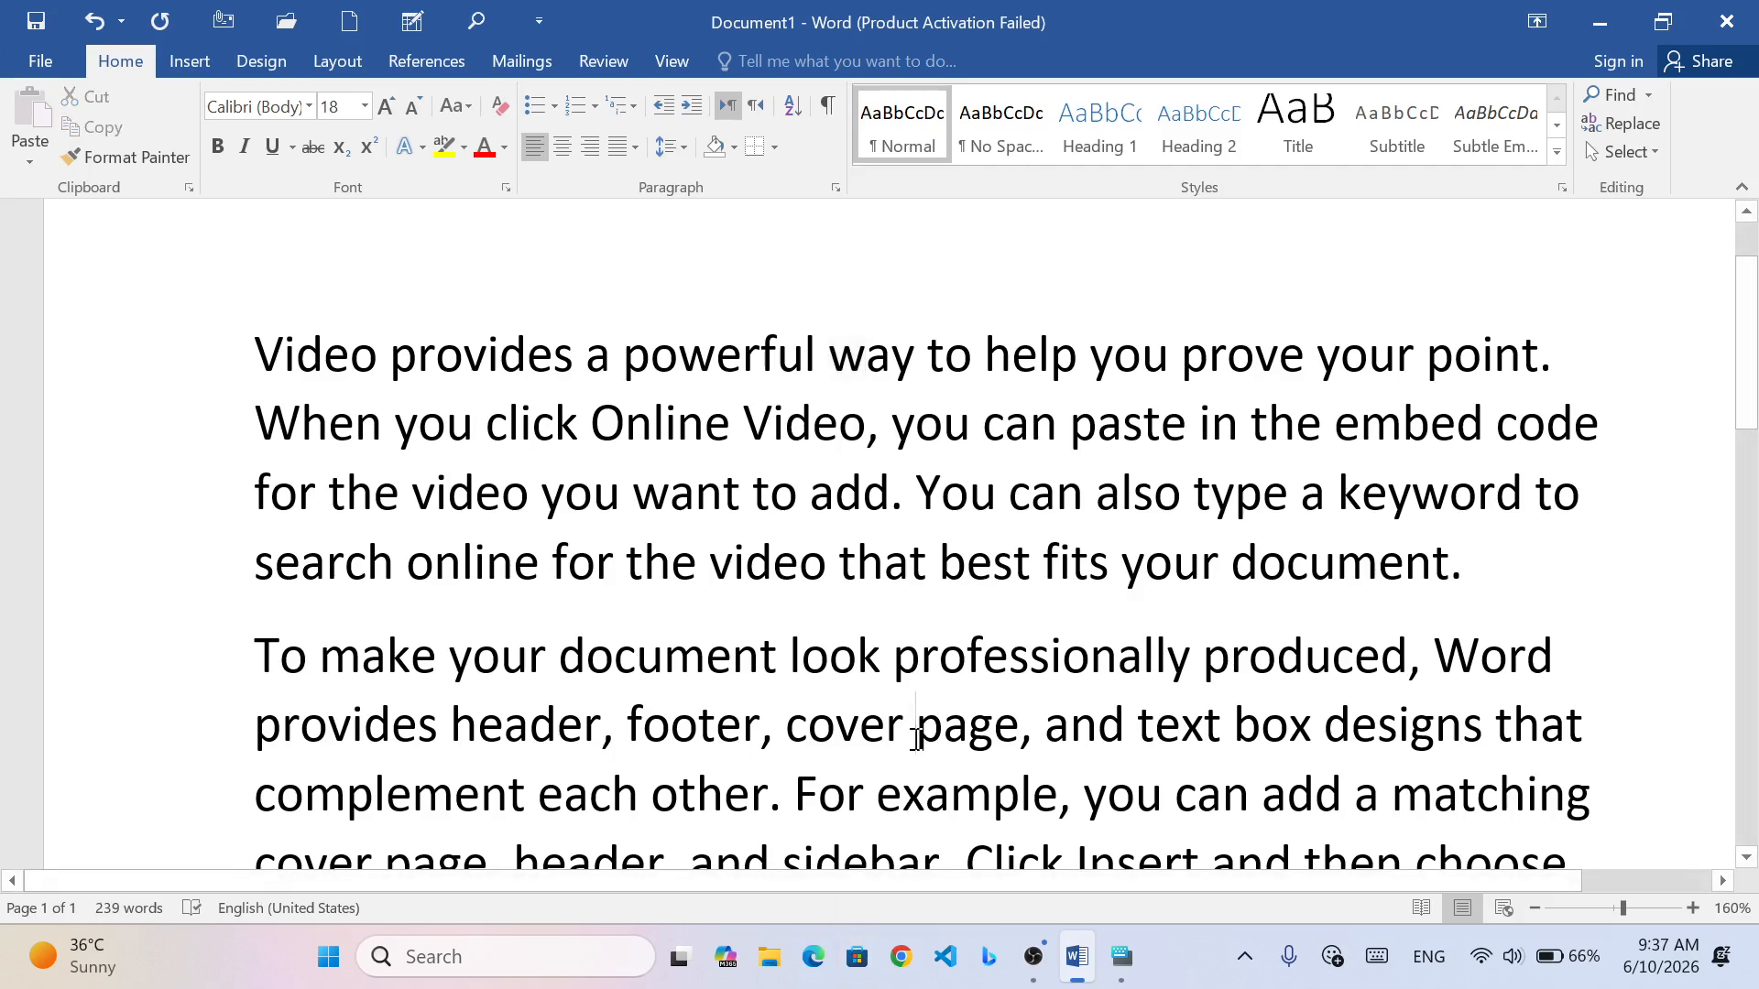
- Select the whole document text and change its case to lowercase and to UPPERCASE
key("ctrl+a")
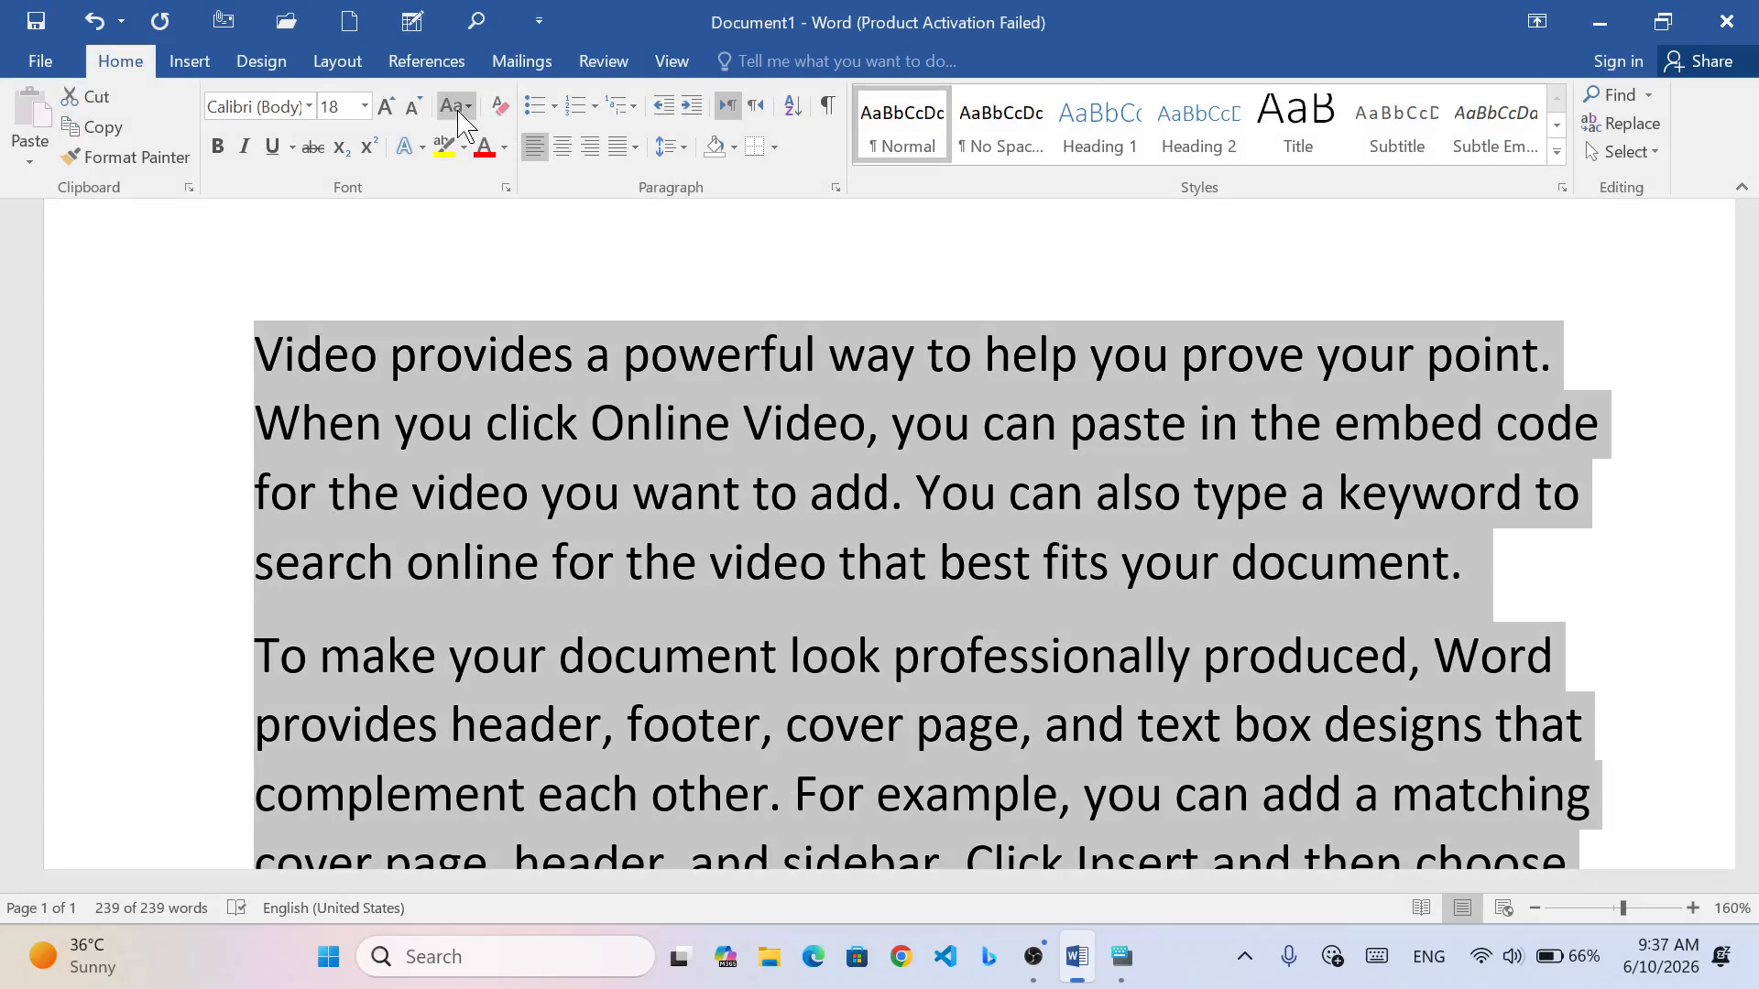
left_click(458, 108)
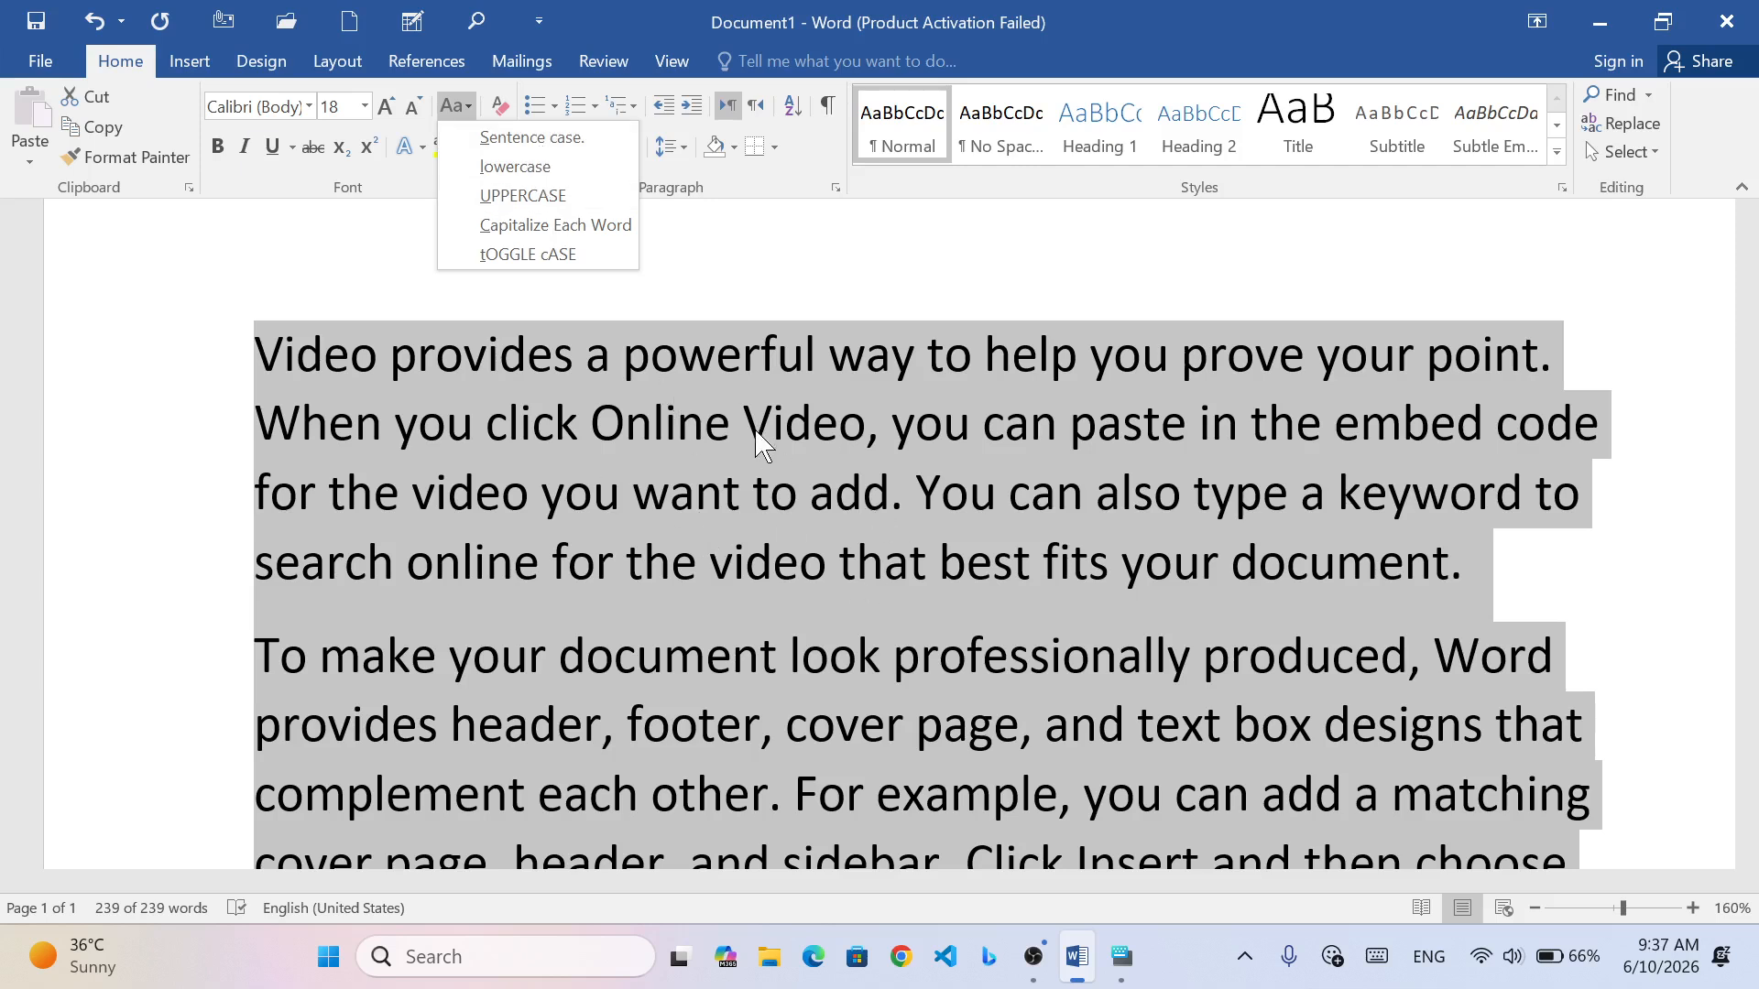
left_click(515, 166)
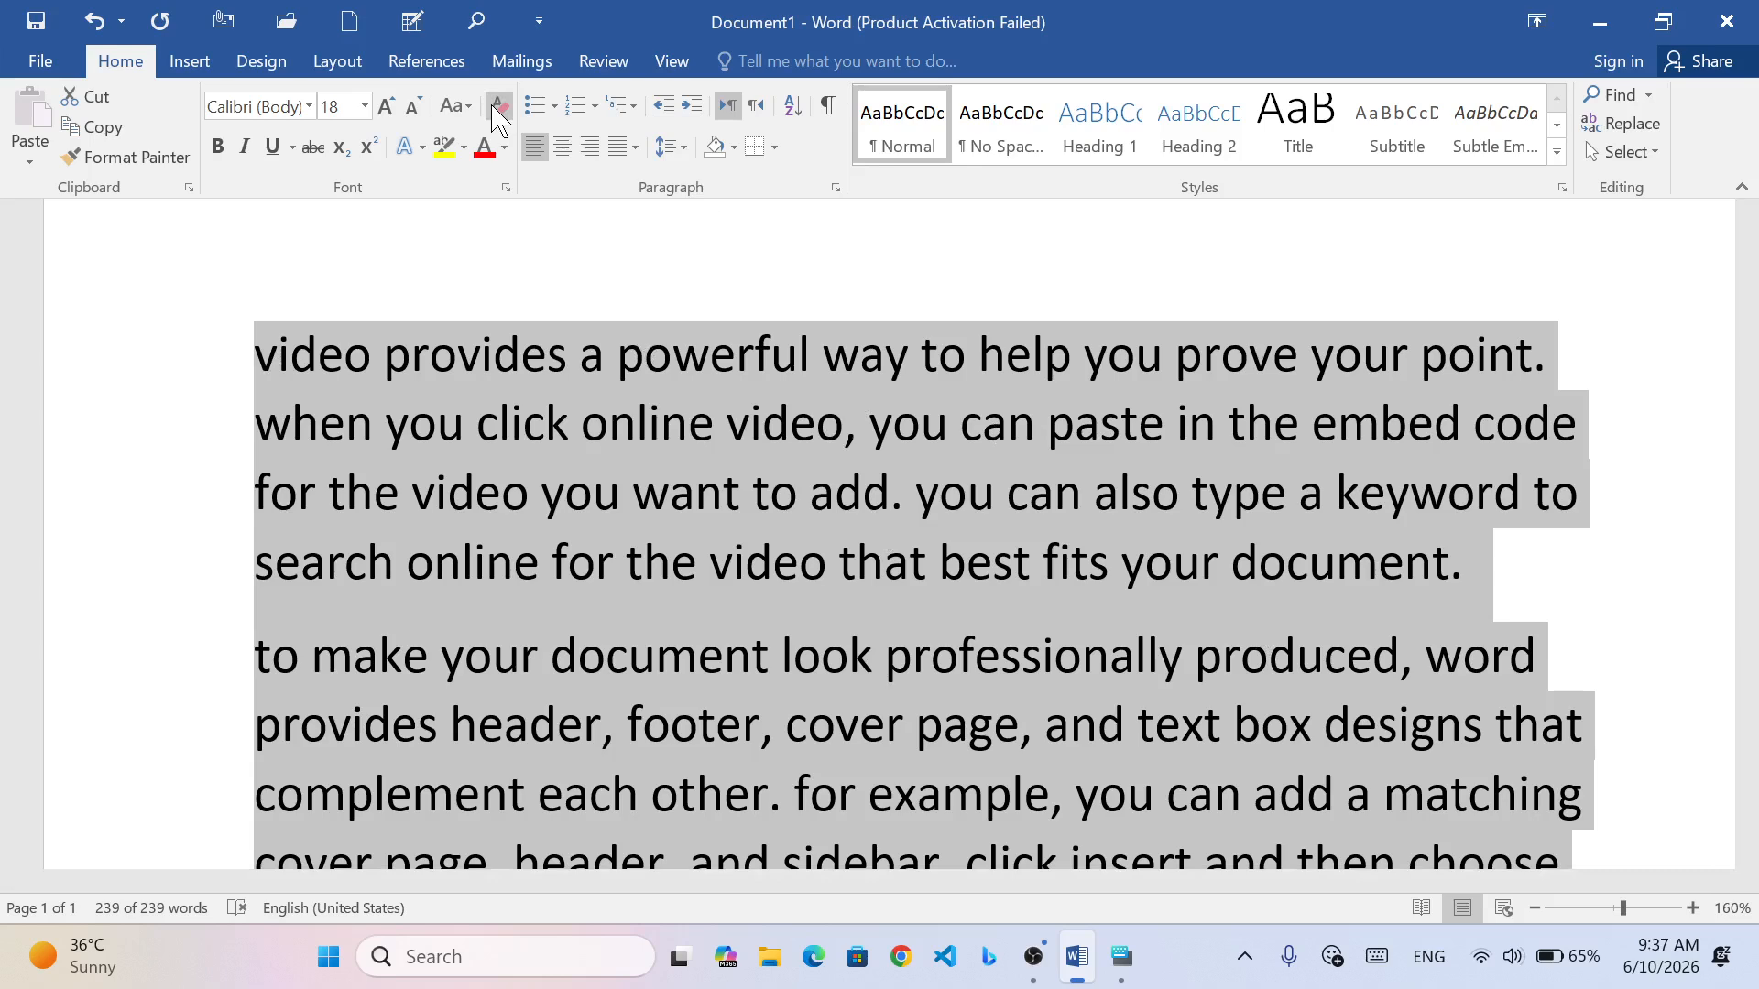
left_click(464, 115)
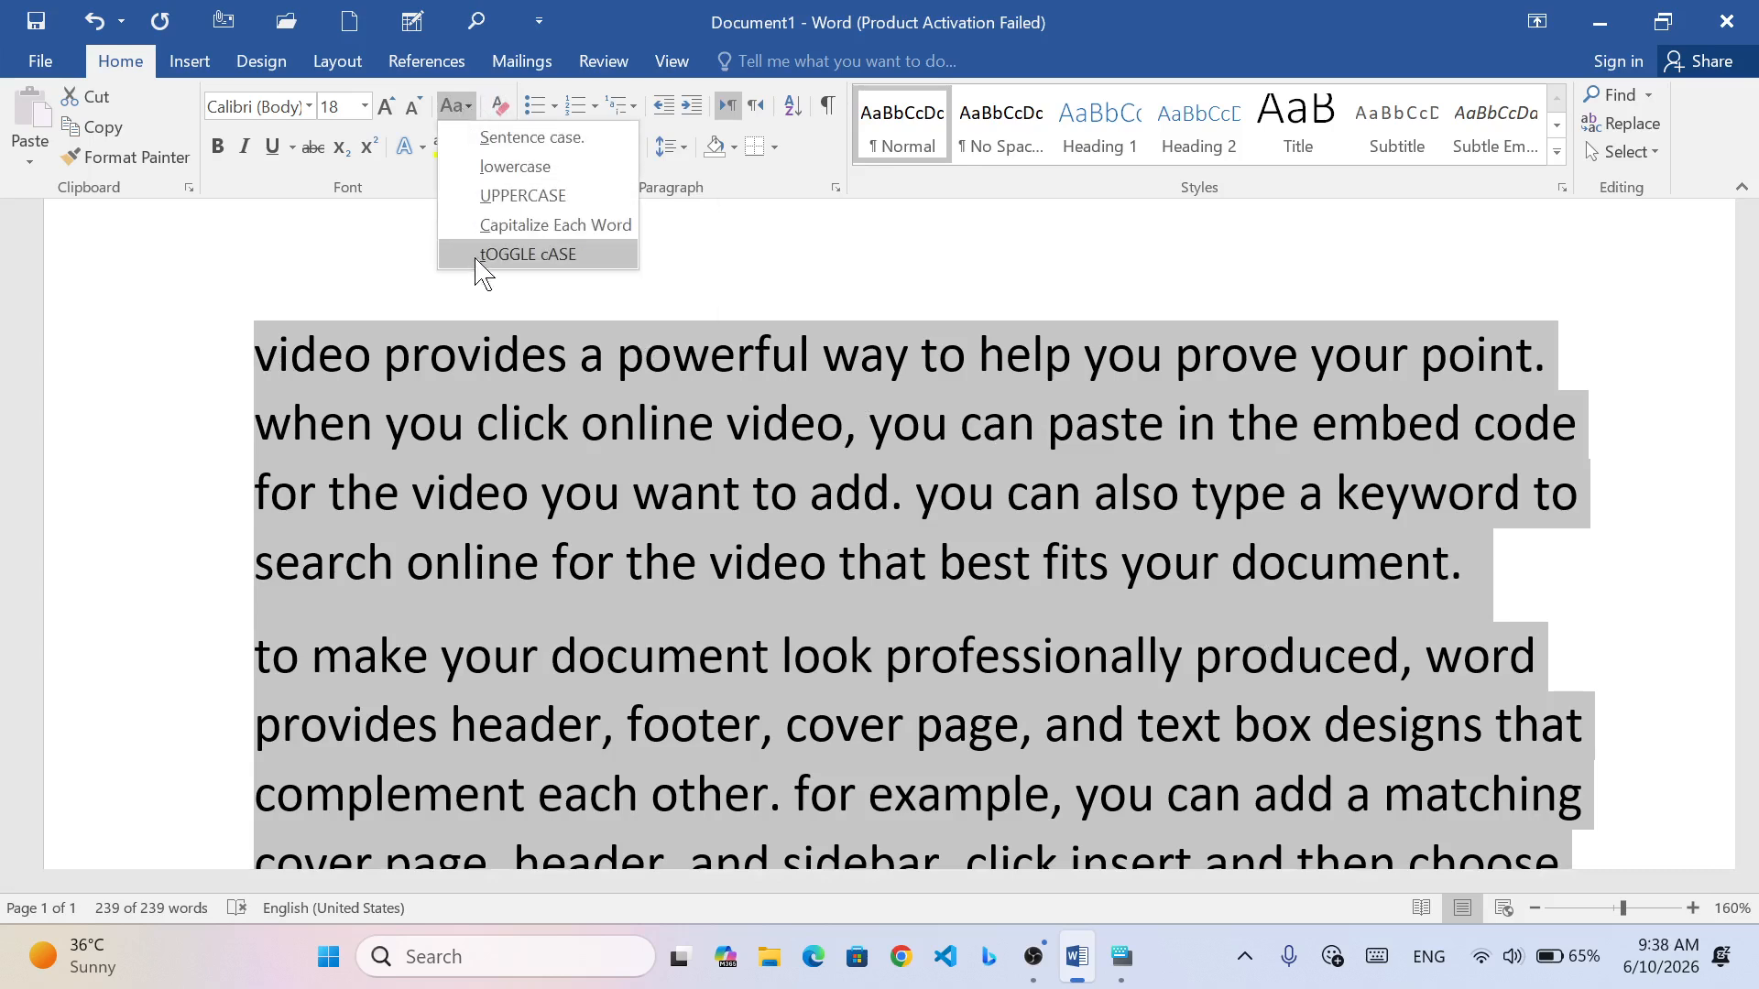
left_click(497, 196)
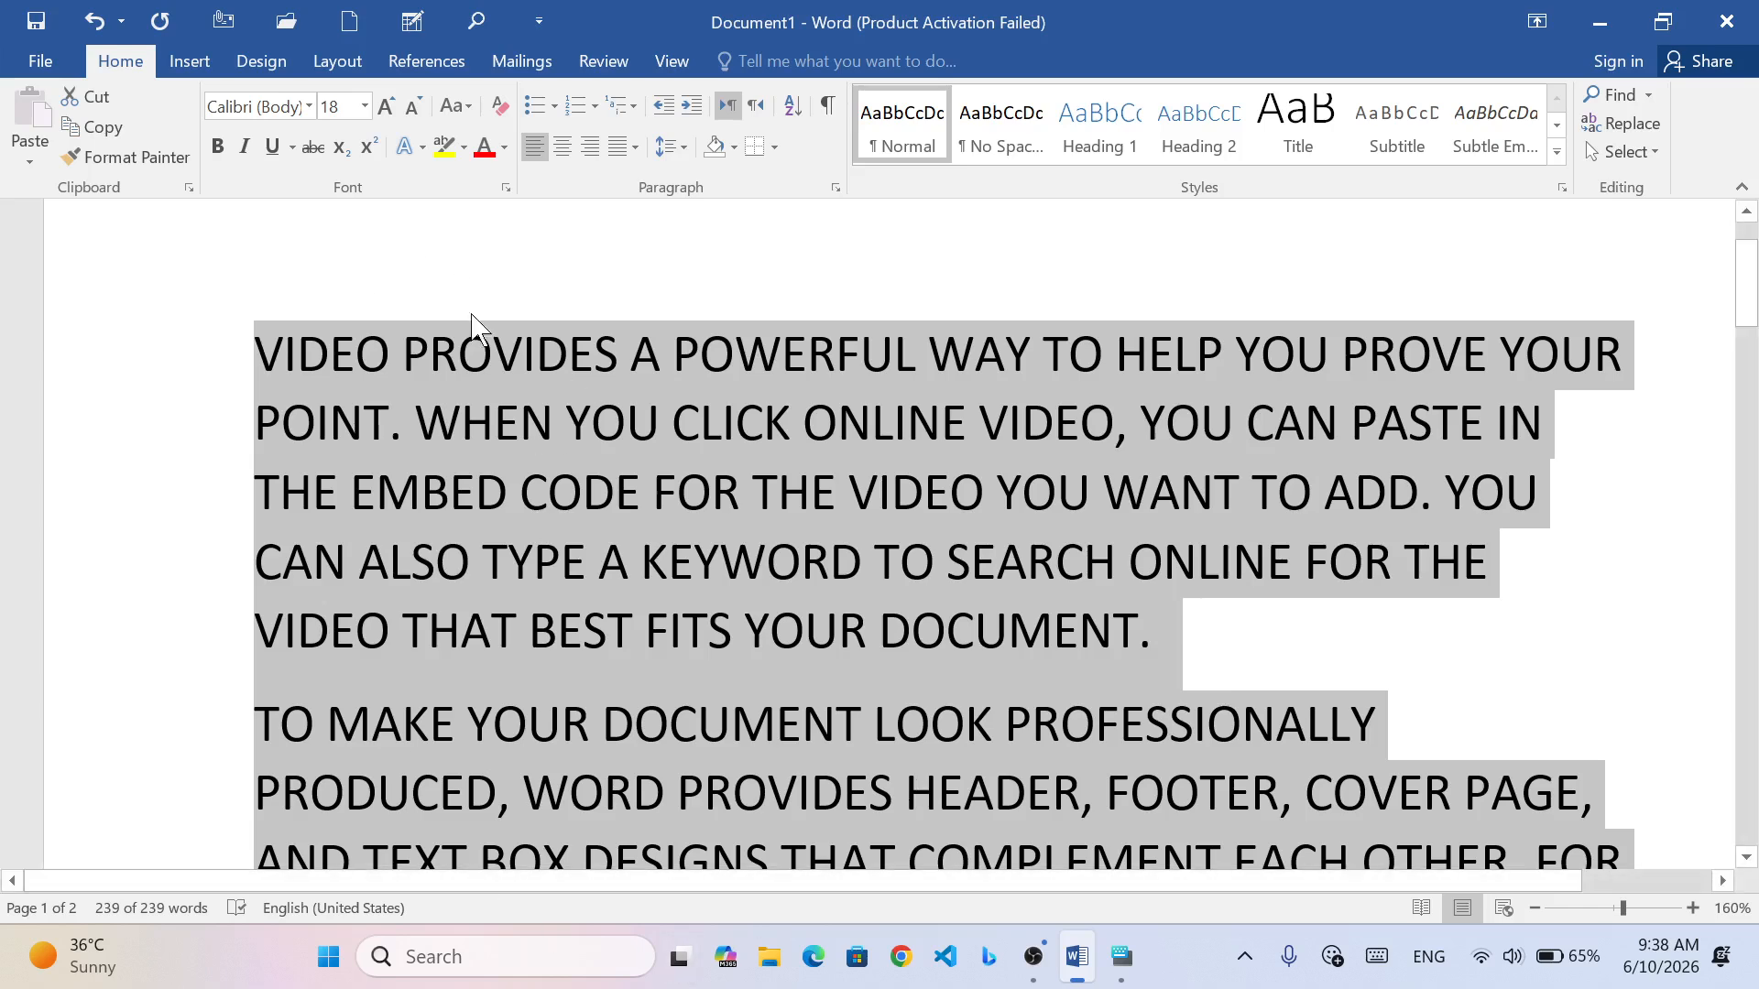
- Apply Capitalize Each Word and tOGGLE cASE to the selected document text
left_click(445, 113)
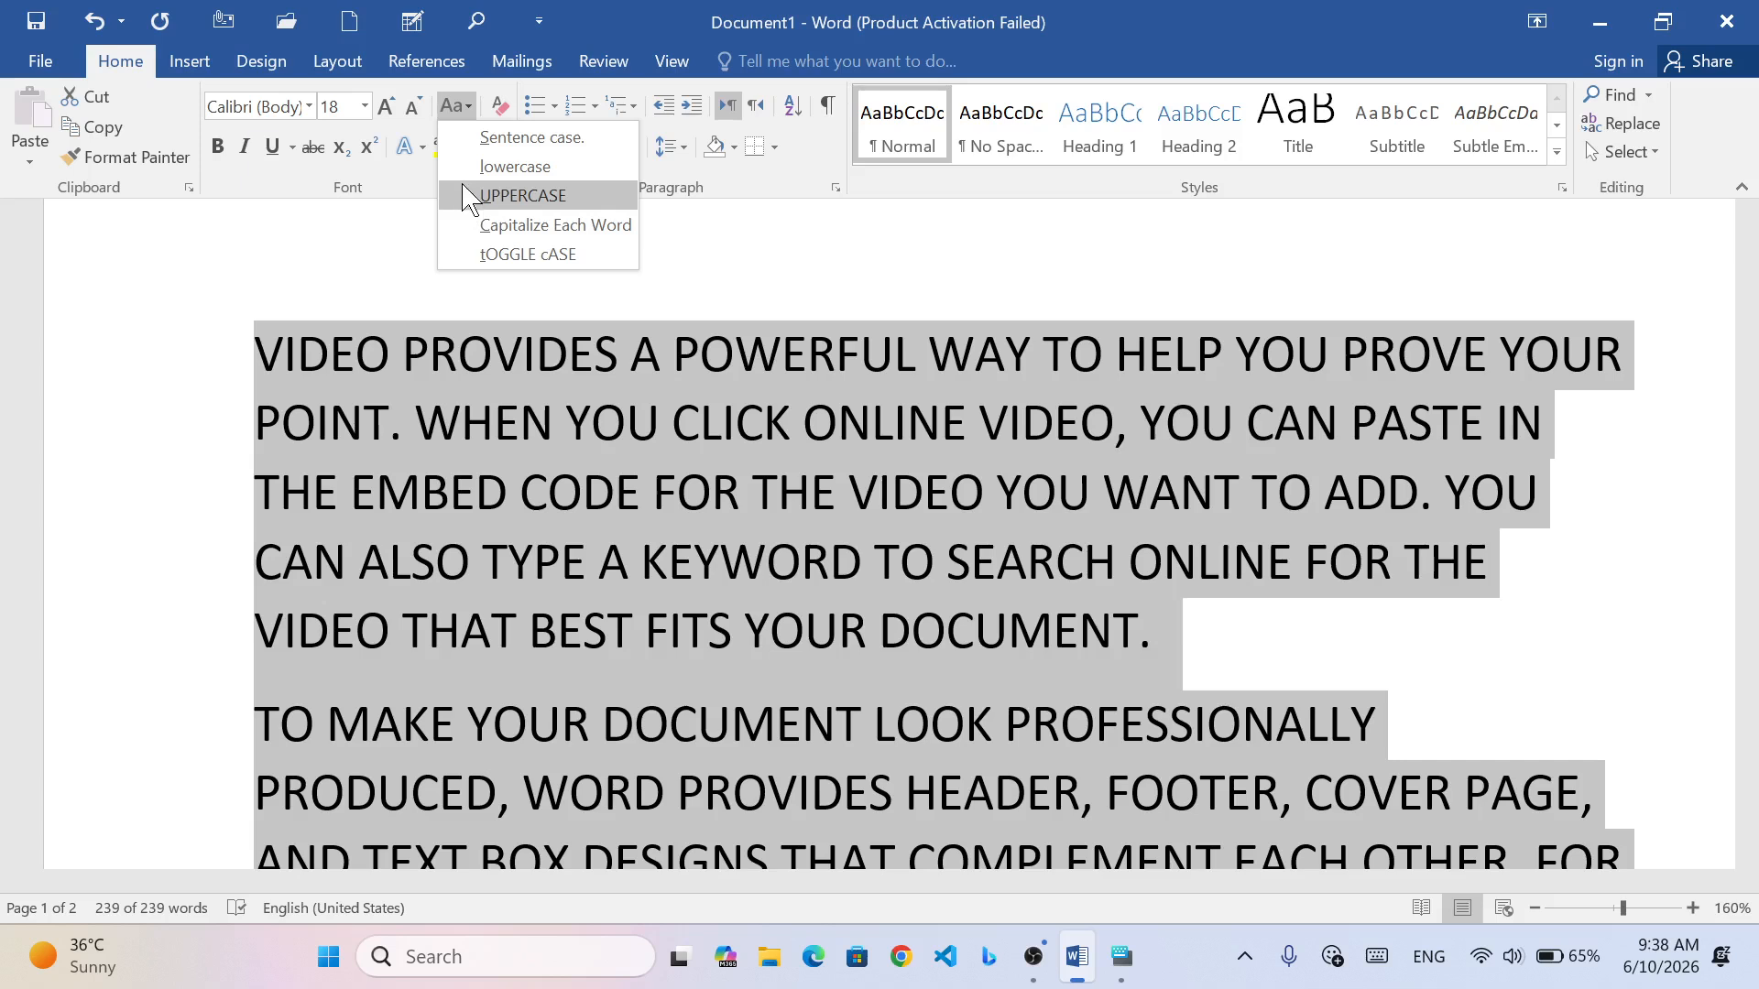
left_click(524, 229)
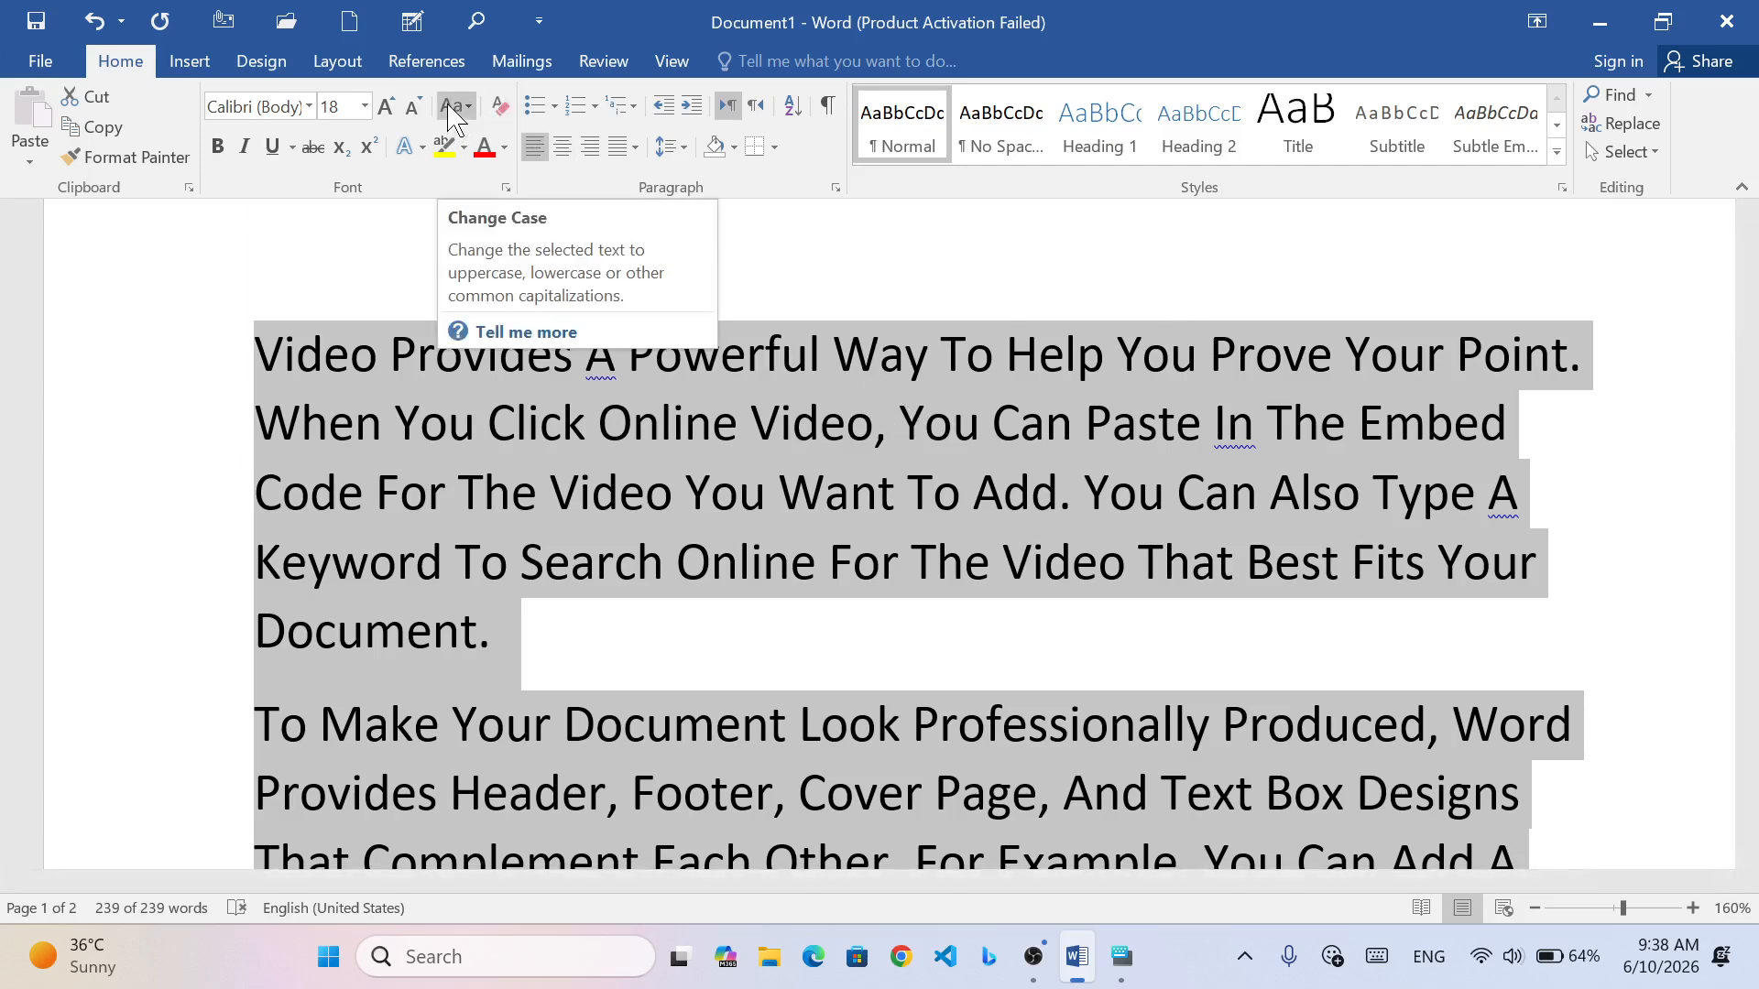
left_click(476, 111)
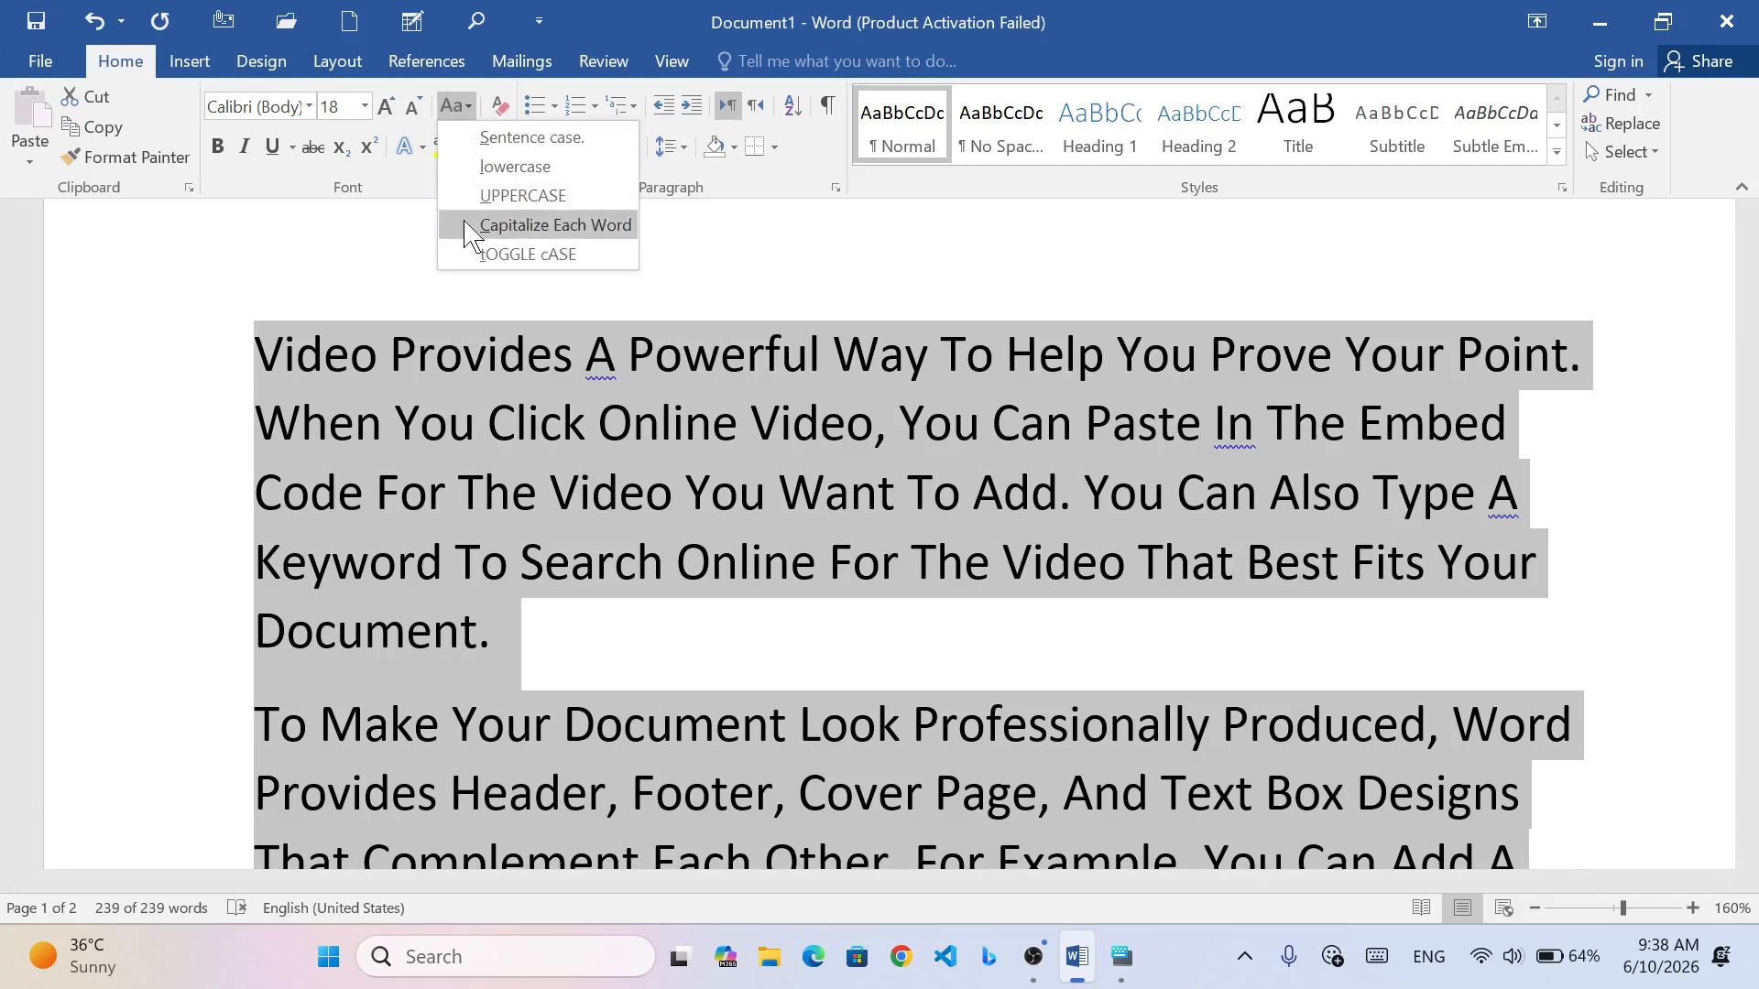
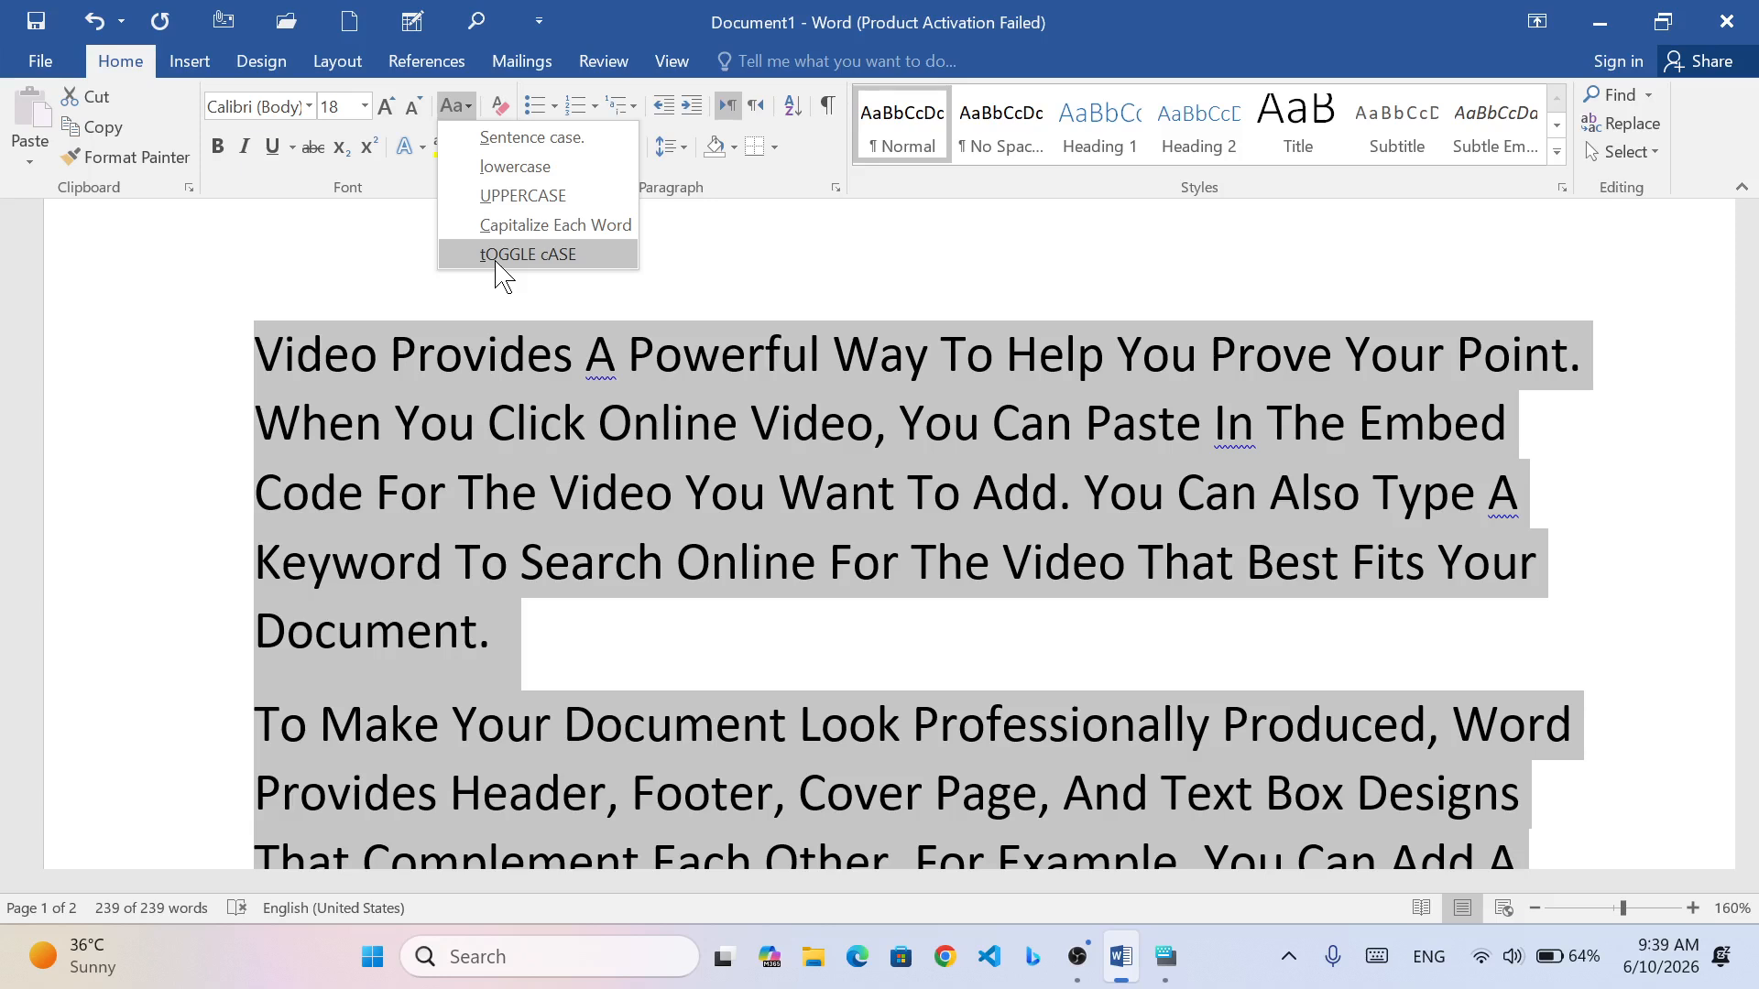
left_click(510, 255)
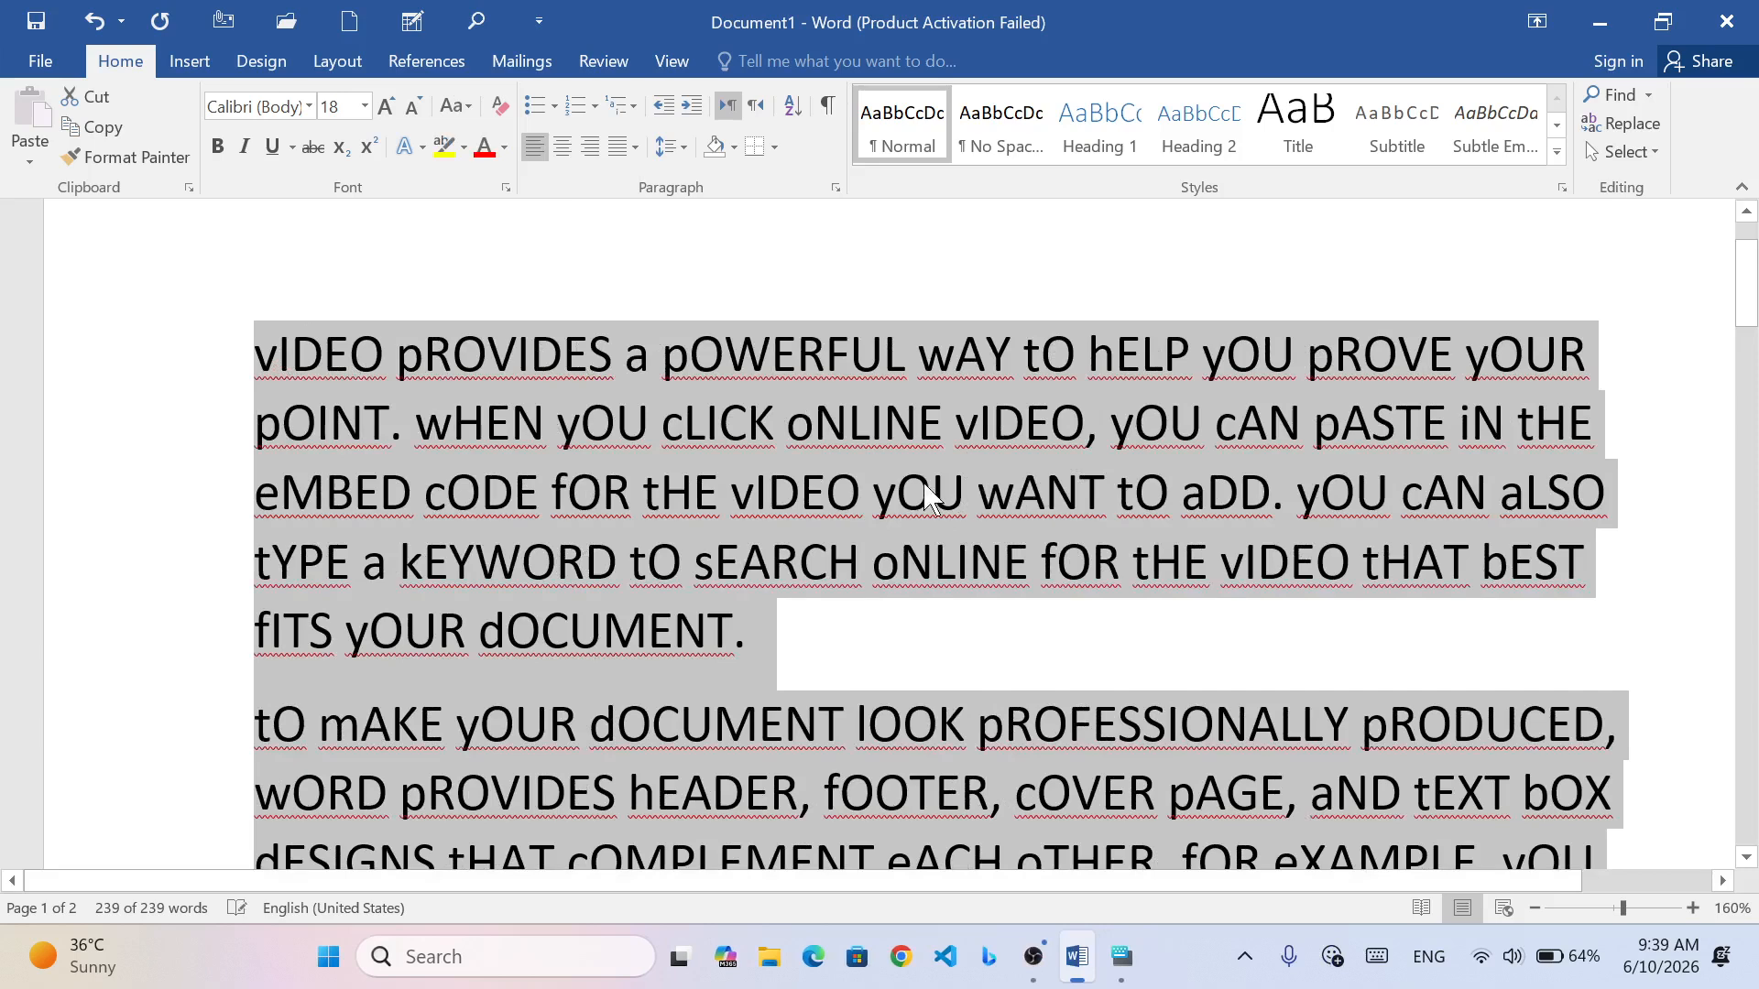
- Examine the letter case of the toggled text across the paragraphs and return to the start of the document
scroll(564, 461, "down", 3)
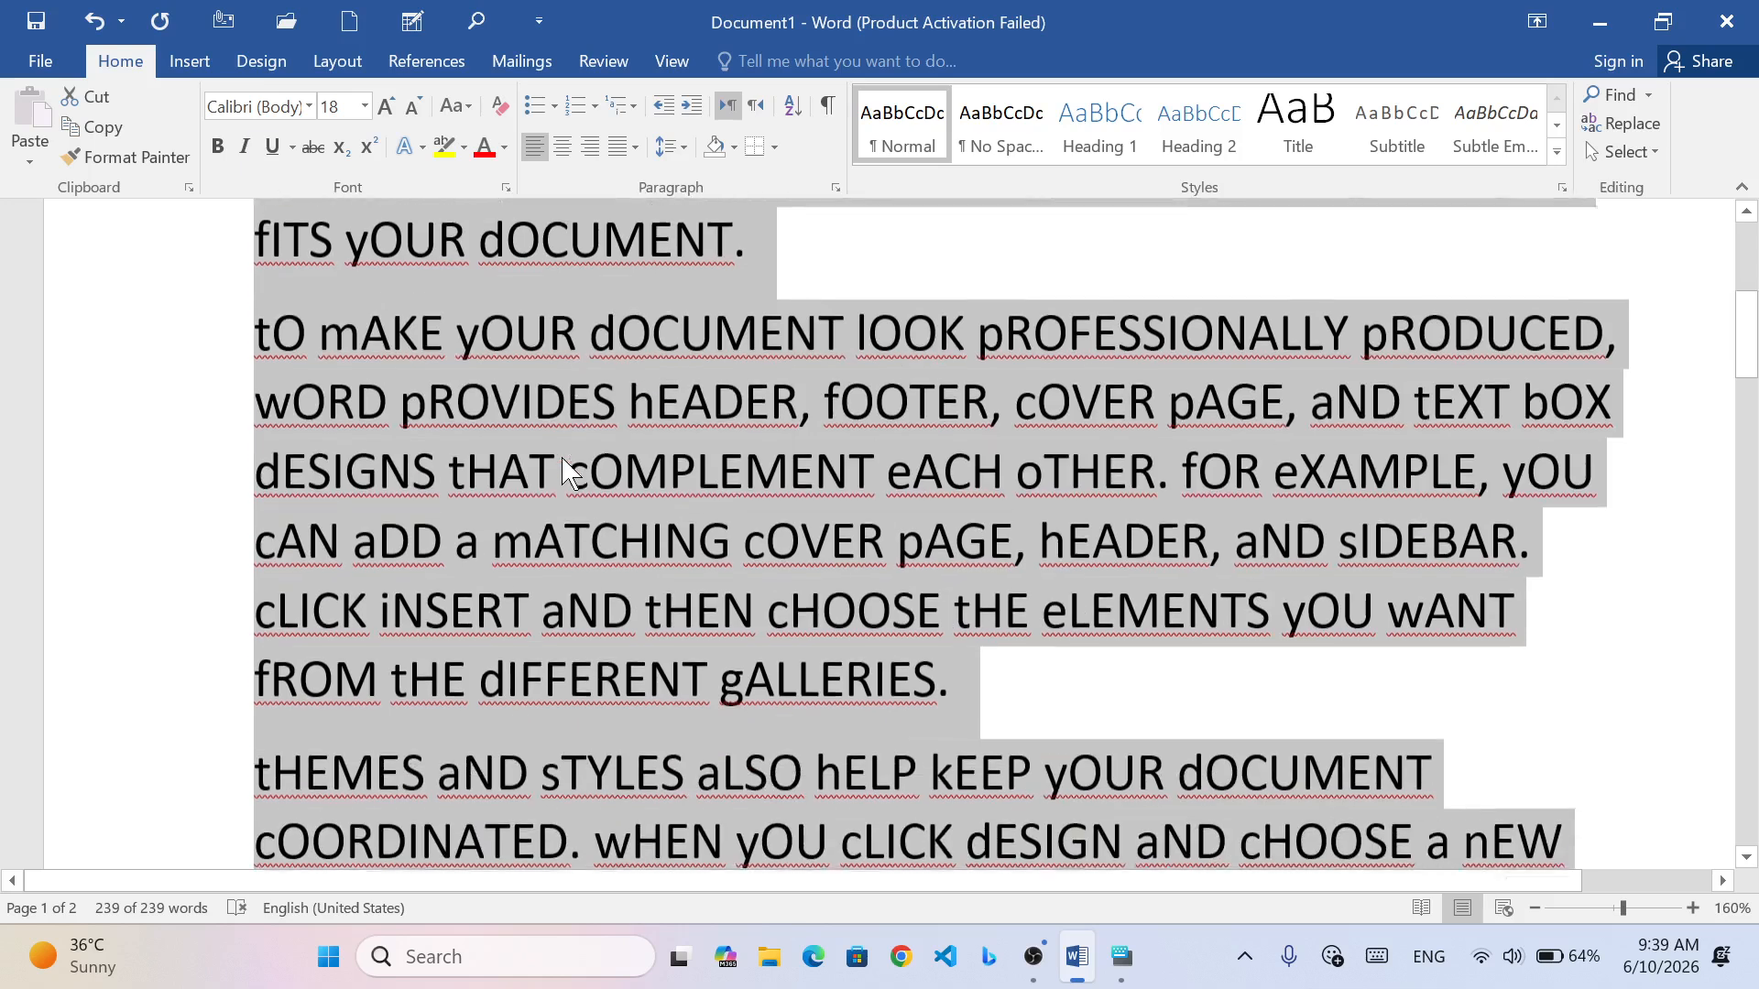
scroll(563, 463, "up", 2)
scroll(563, 476, "up", 2)
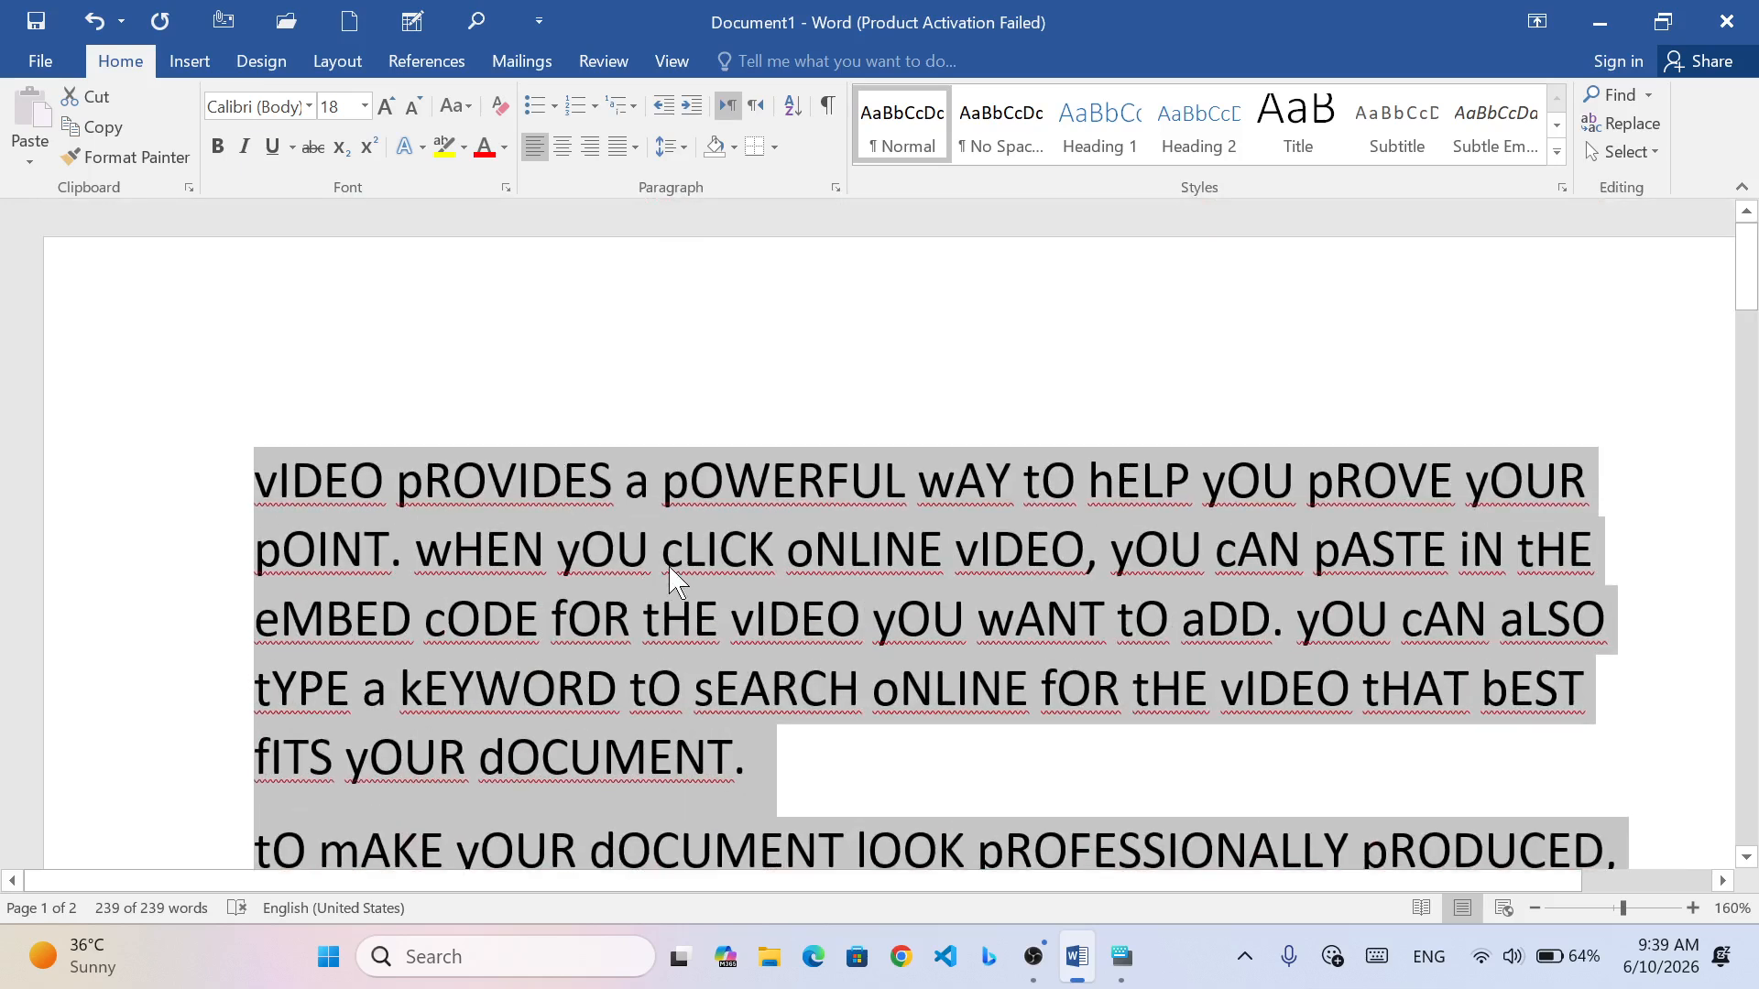
scroll(675, 577, "down", 1)
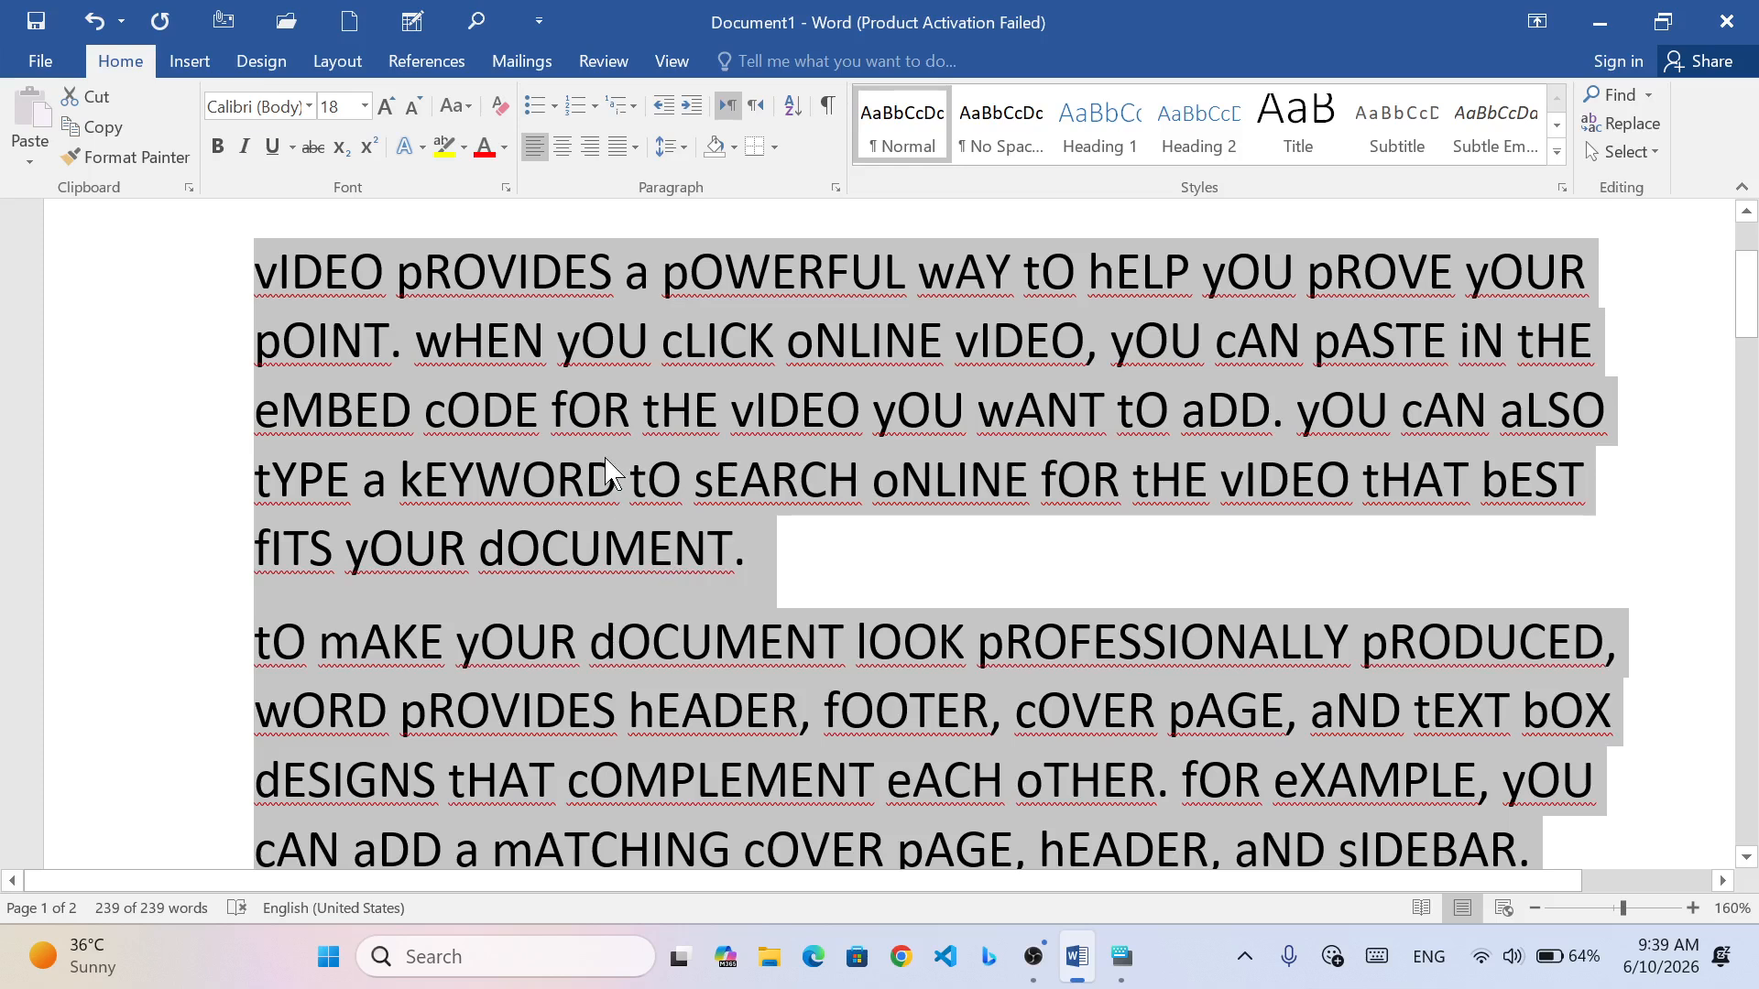
scroll(548, 508, "up", 1)
scroll(548, 508, "down", 1)
scroll(548, 509, "down", 2)
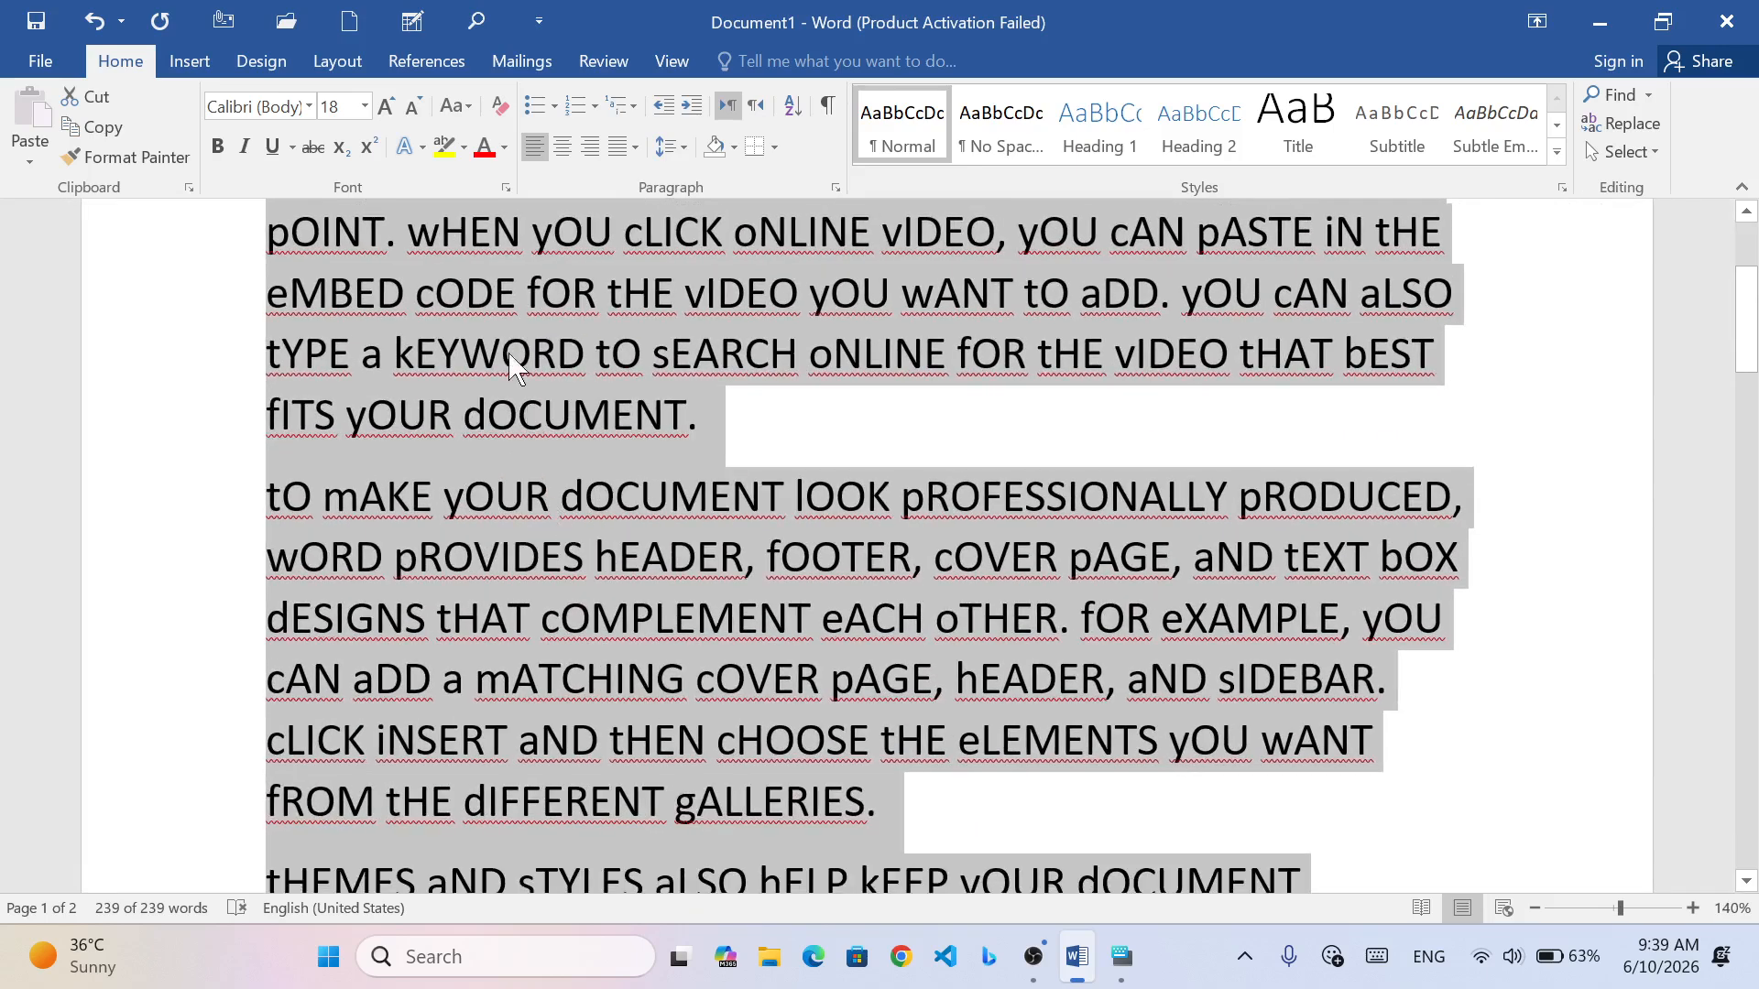
scroll(680, 548, "up", 2)
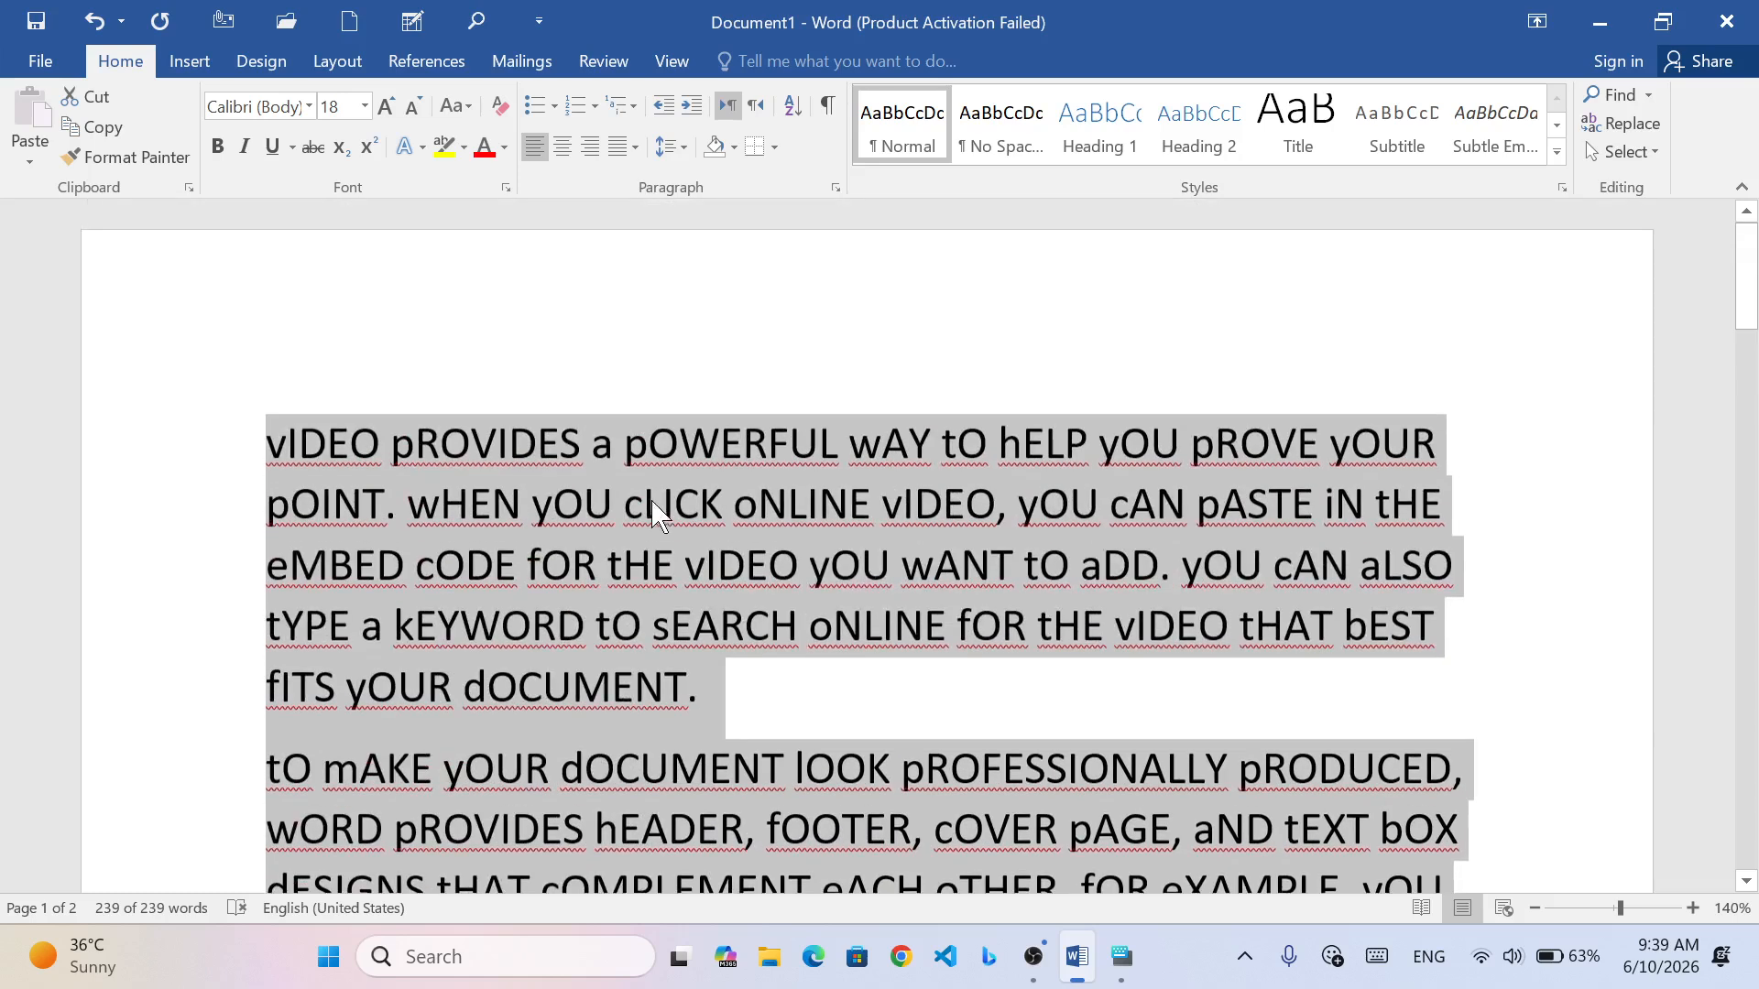
- Change the whole document text to Sentence case and check the paragraphs
left_click(455, 107)
left_click(499, 138)
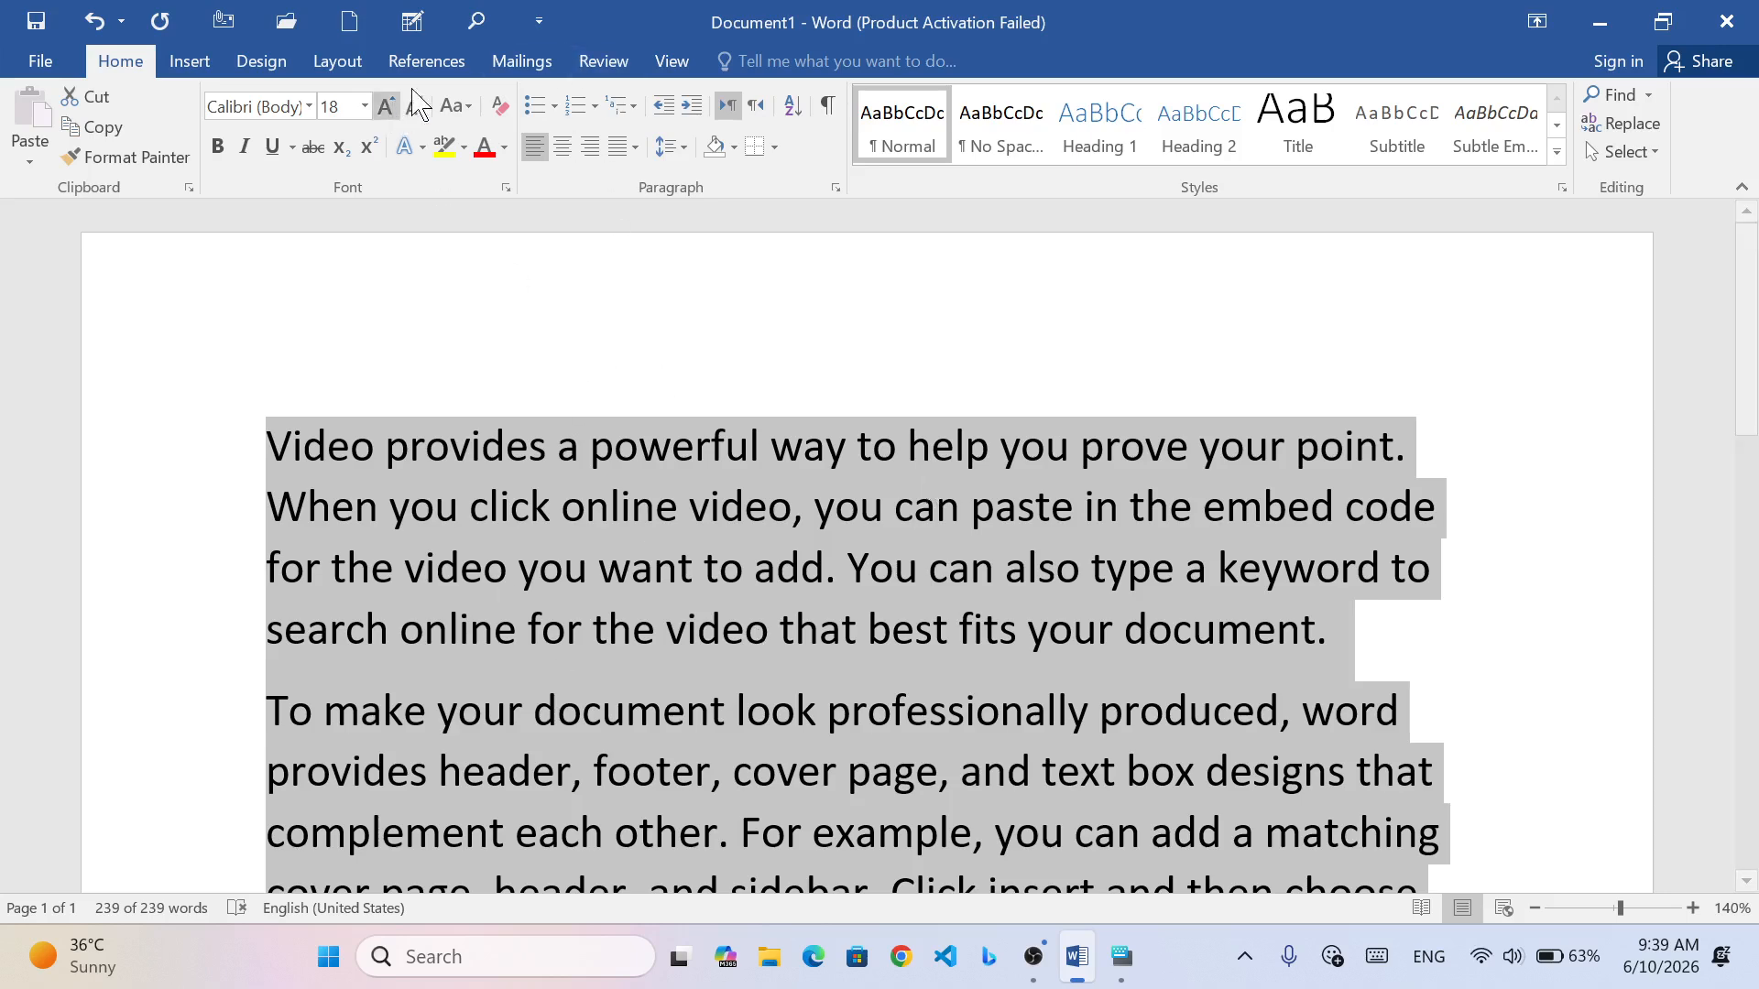
scroll(785, 581, "down", 3)
scroll(785, 581, "up", 3)
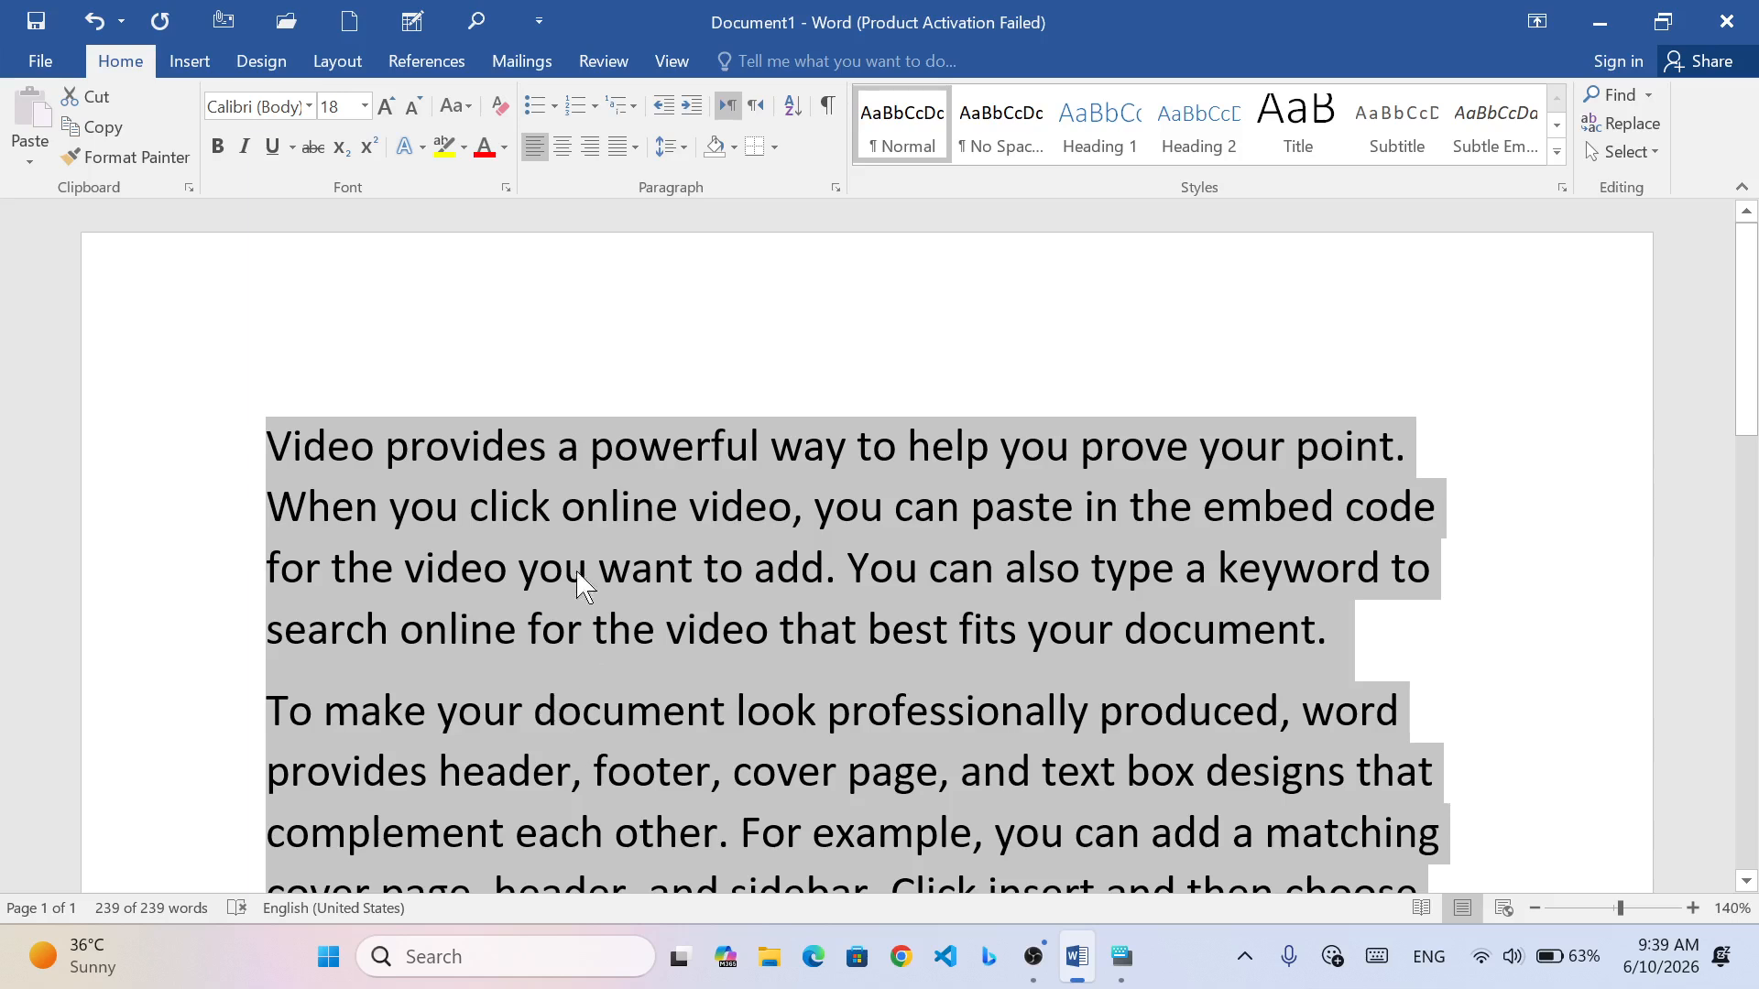
left_click(422, 148)
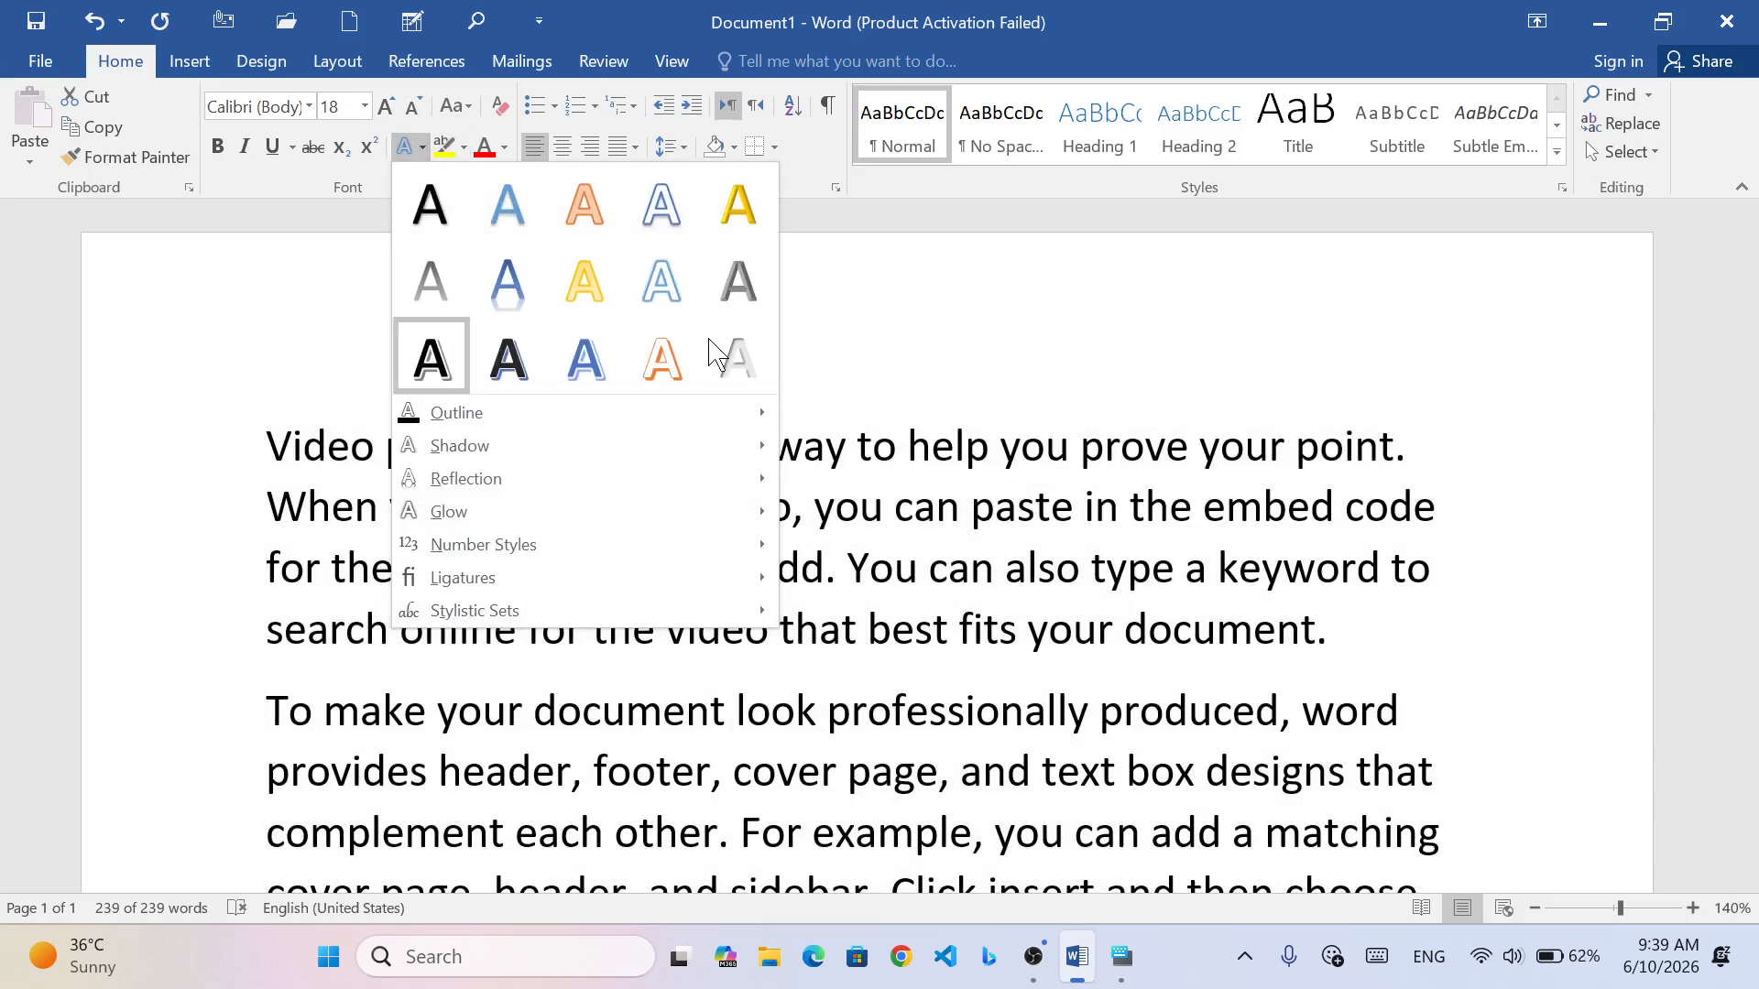
left_click(1310, 350)
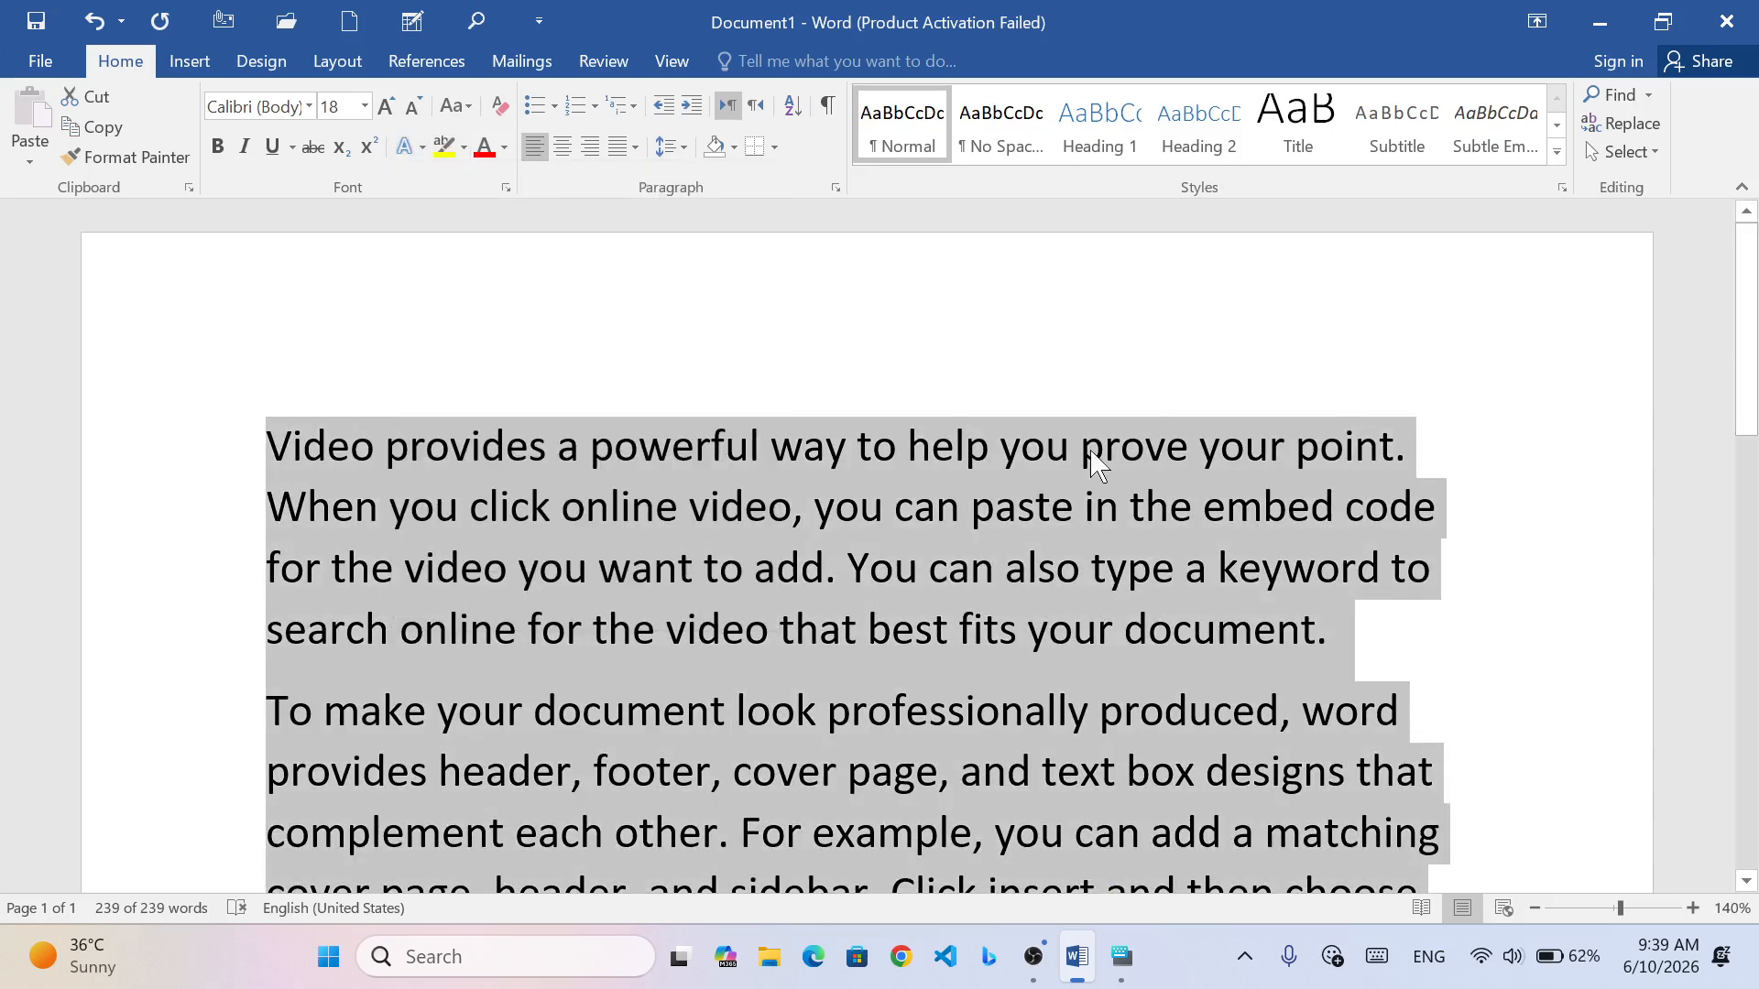
- Add the word "Afghan" on the empty line below the last paragraph of the document
scroll(1097, 465, "down", 10)
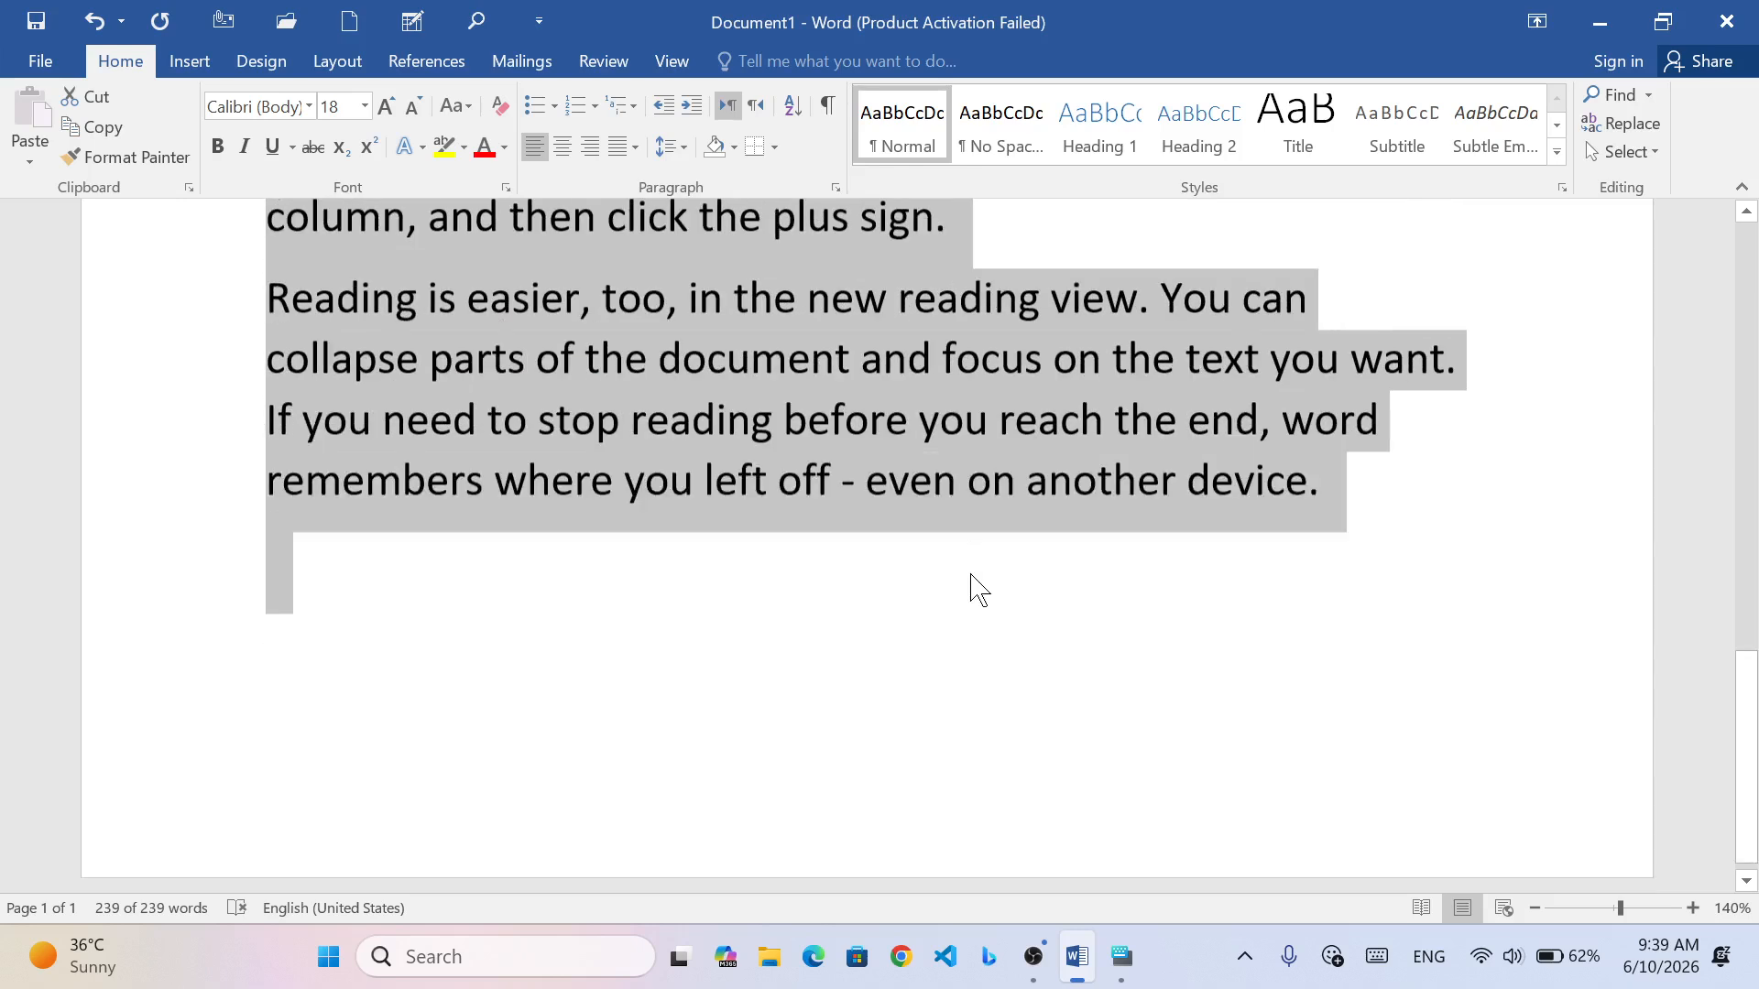
left_click(711, 546)
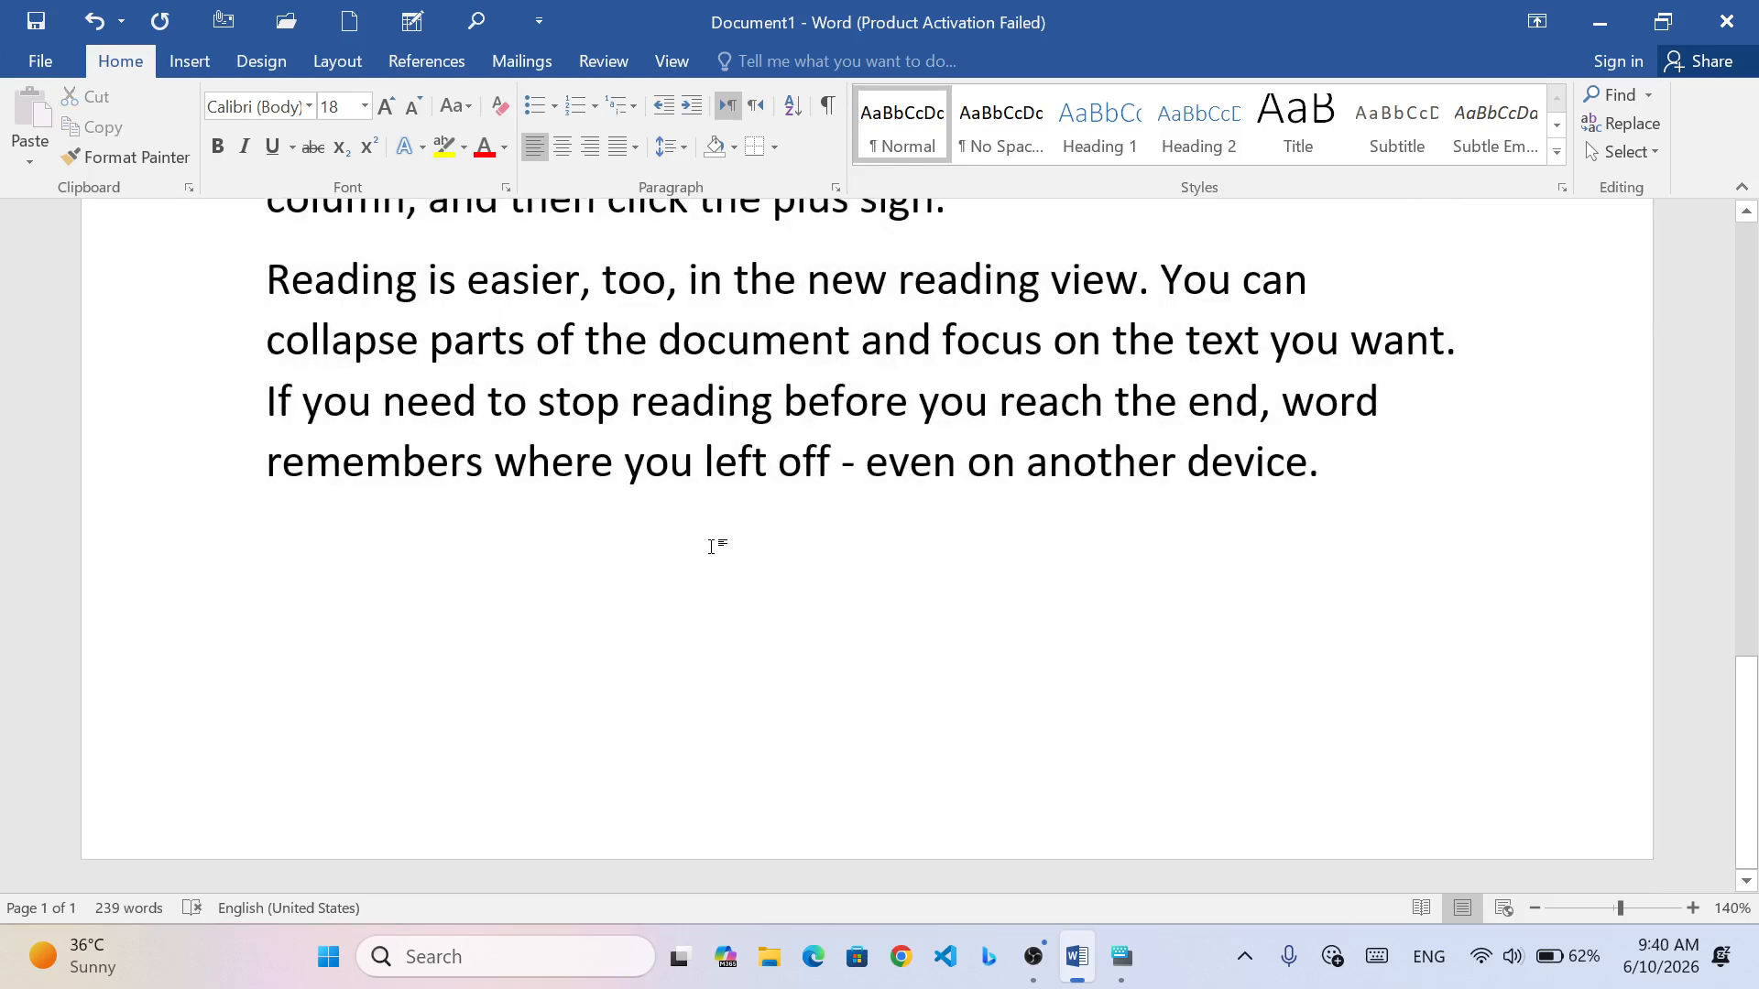
type("Aghan")
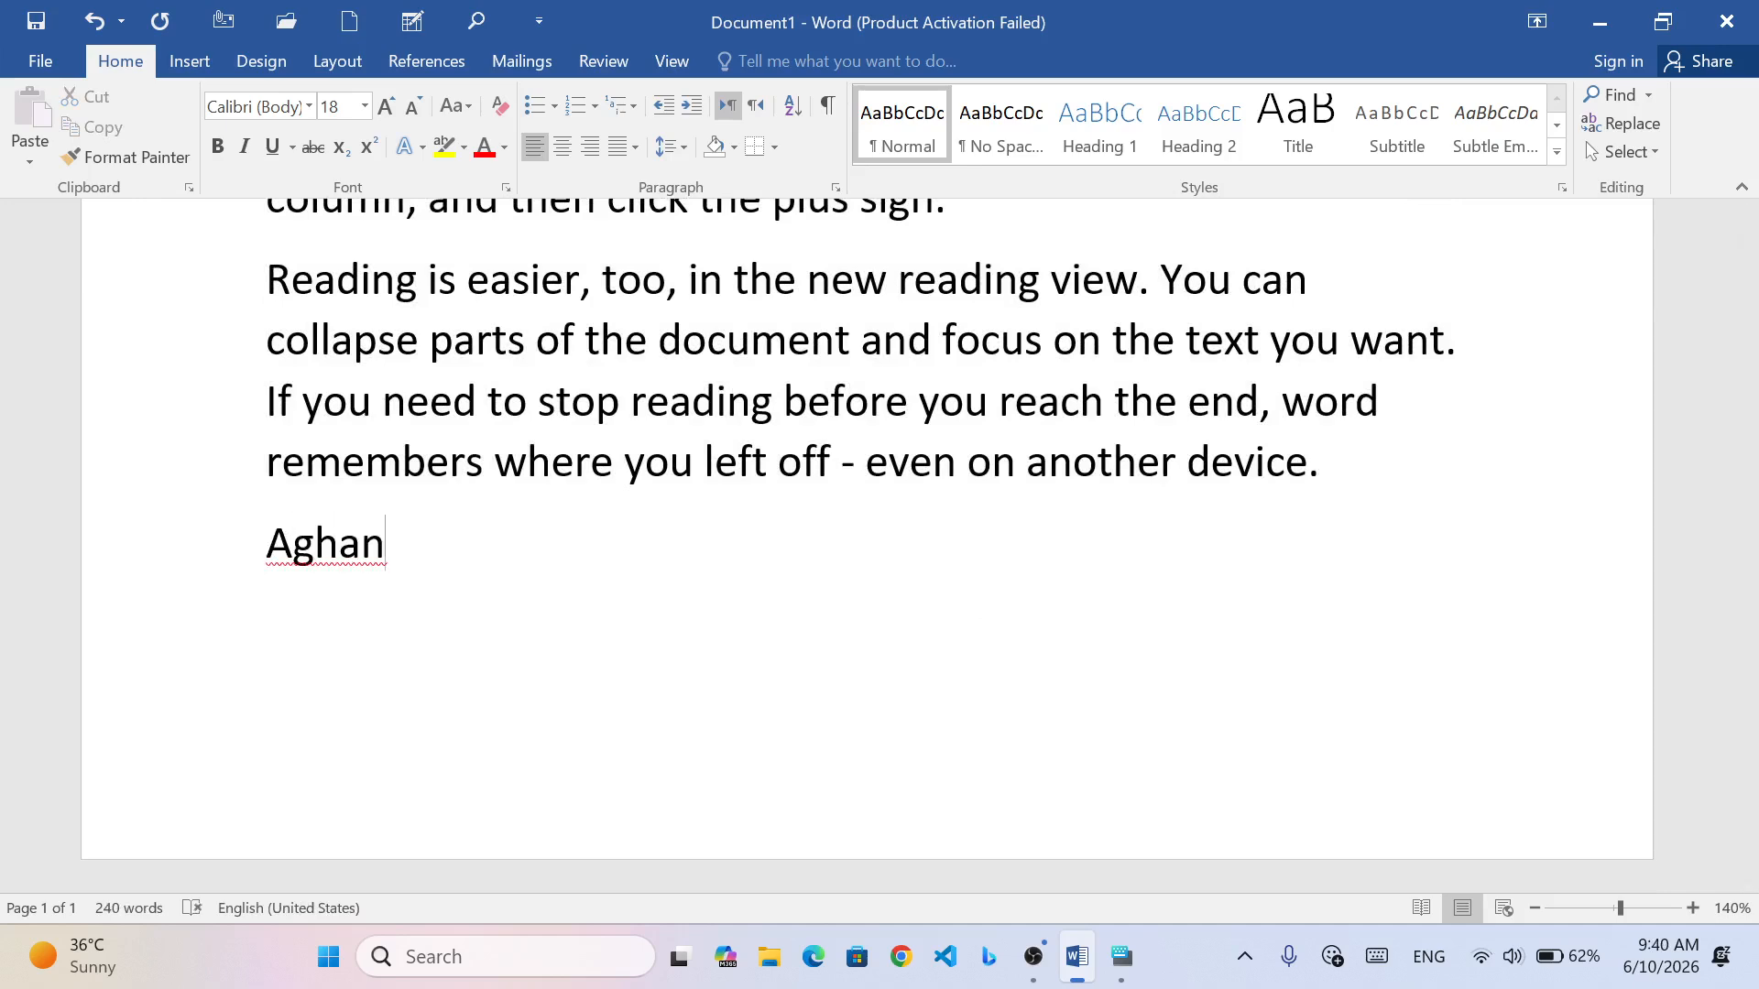
key("BackSpace")
key("BackSpace")
key("BackSpace")
key("BackSpace")
key("BackSpace")
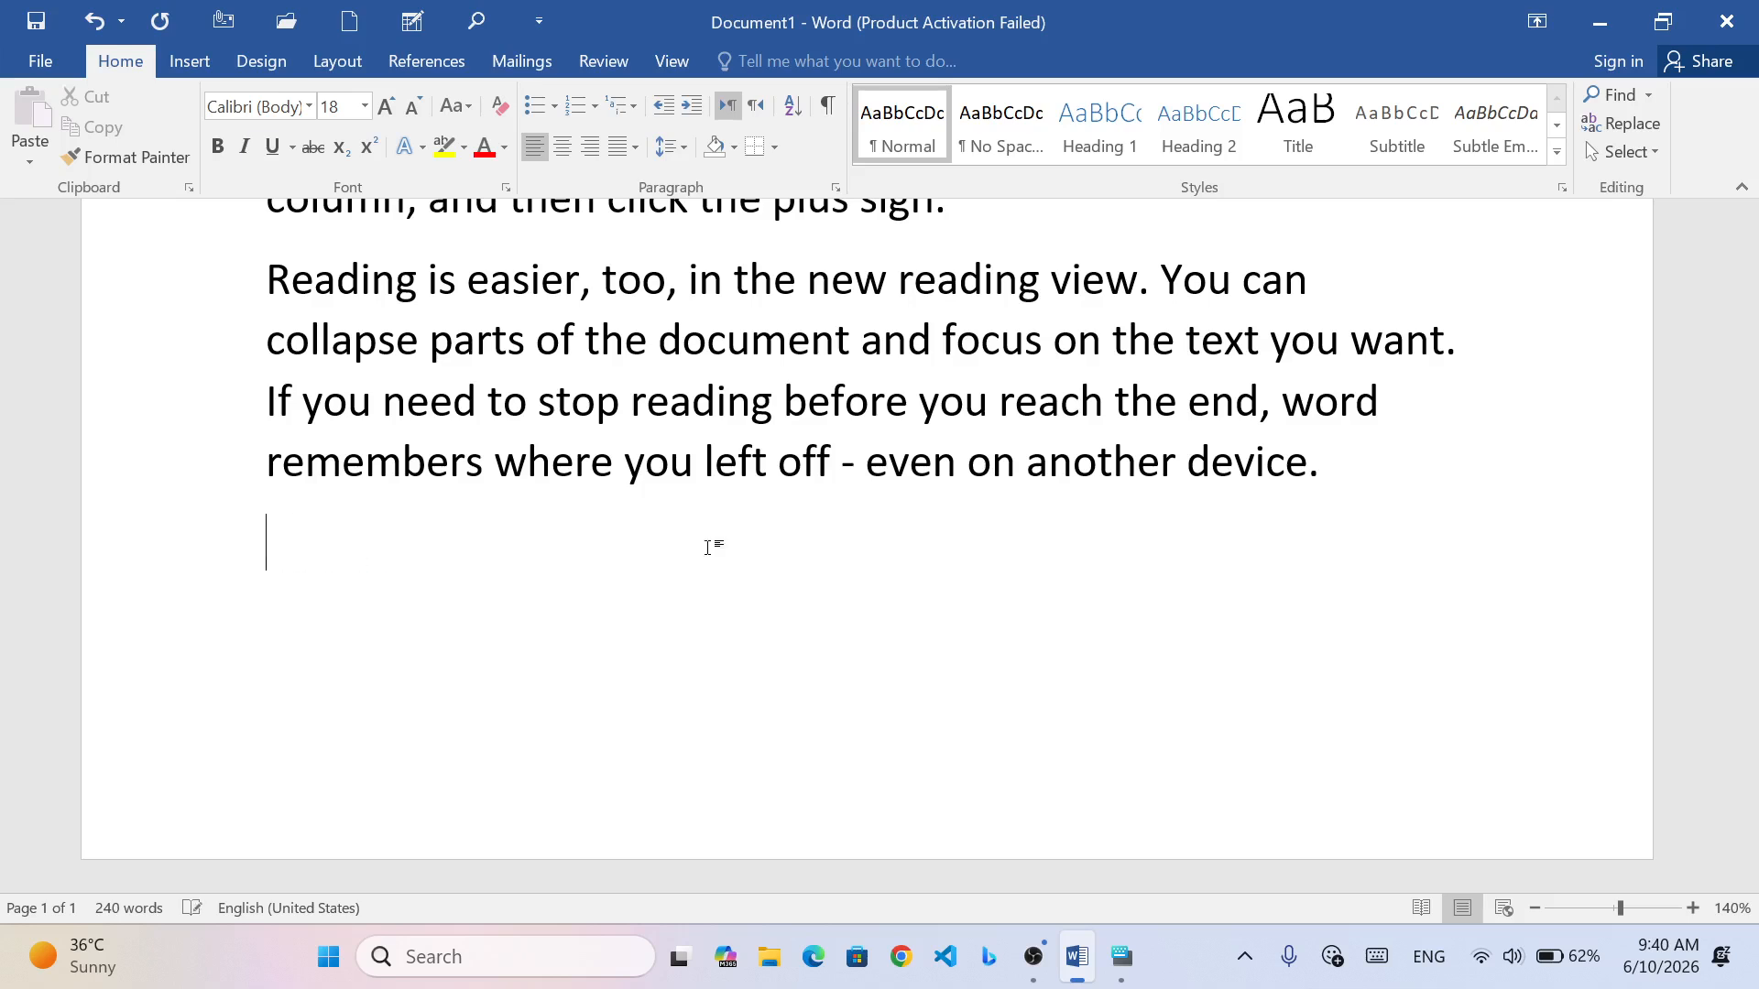
type("fghan")
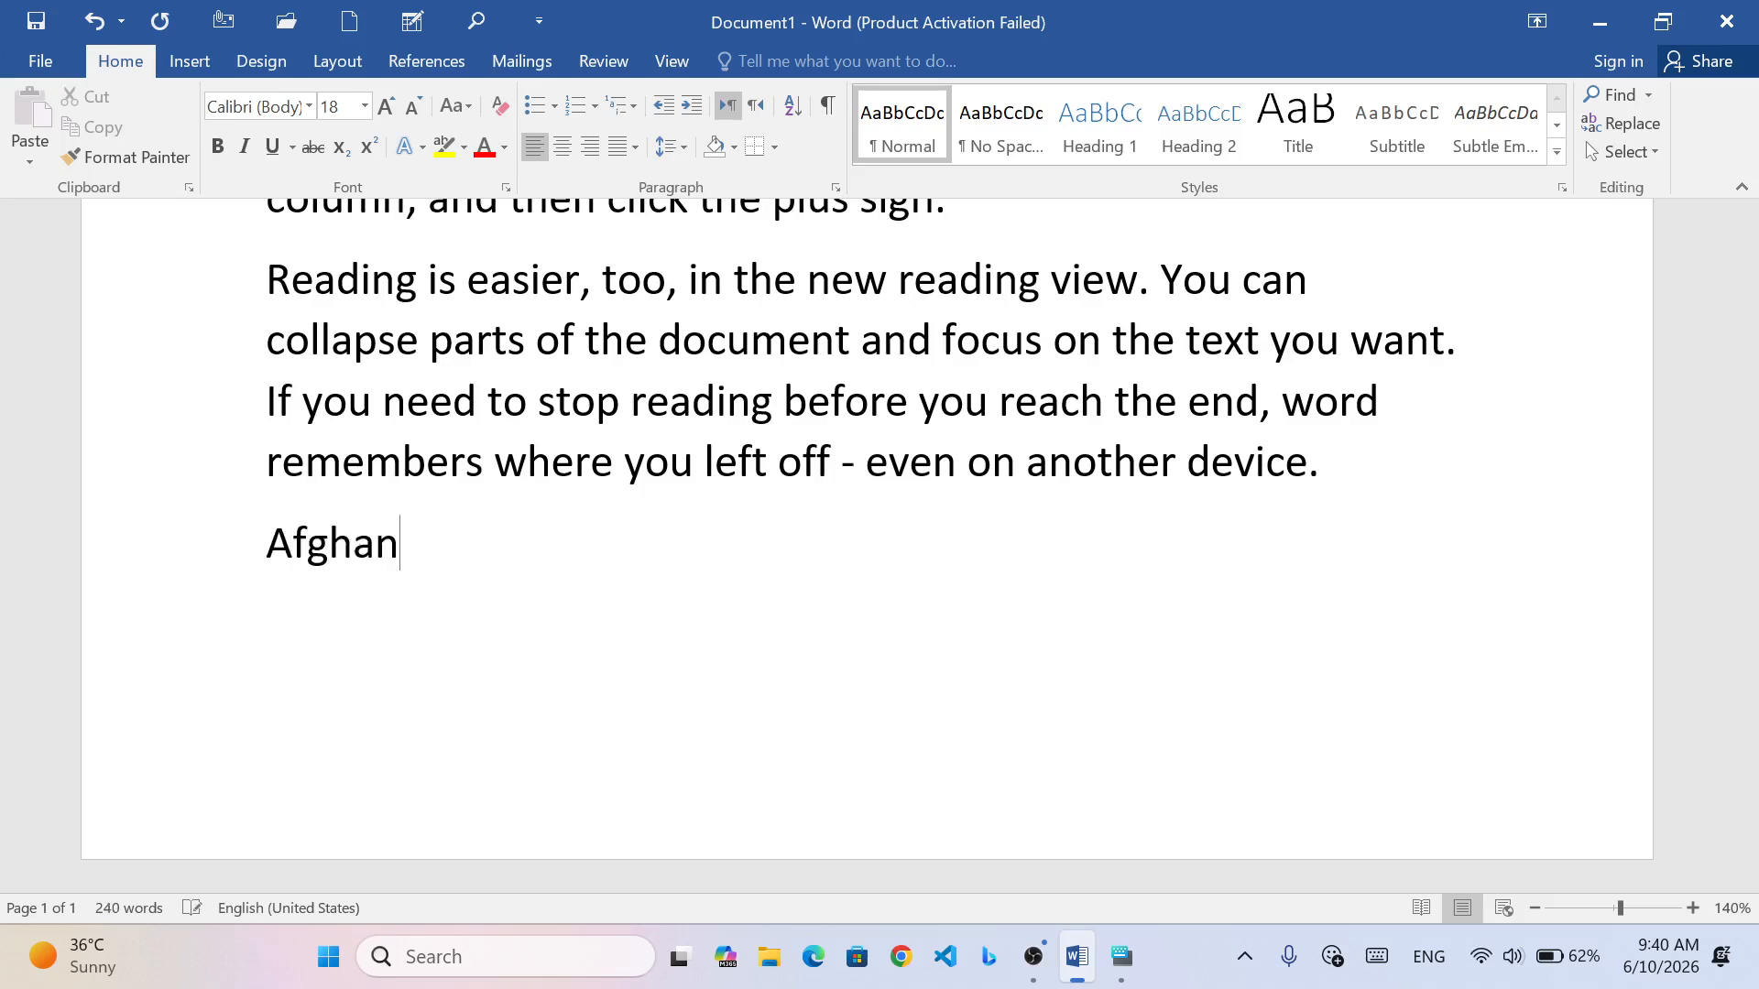
- Select the word "Afghan" on the last line and center it
key("shift+Left")
key("shift+Left")
key("shift+Left")
key("shift+Left")
key("shift+Left")
key("shift+Left")
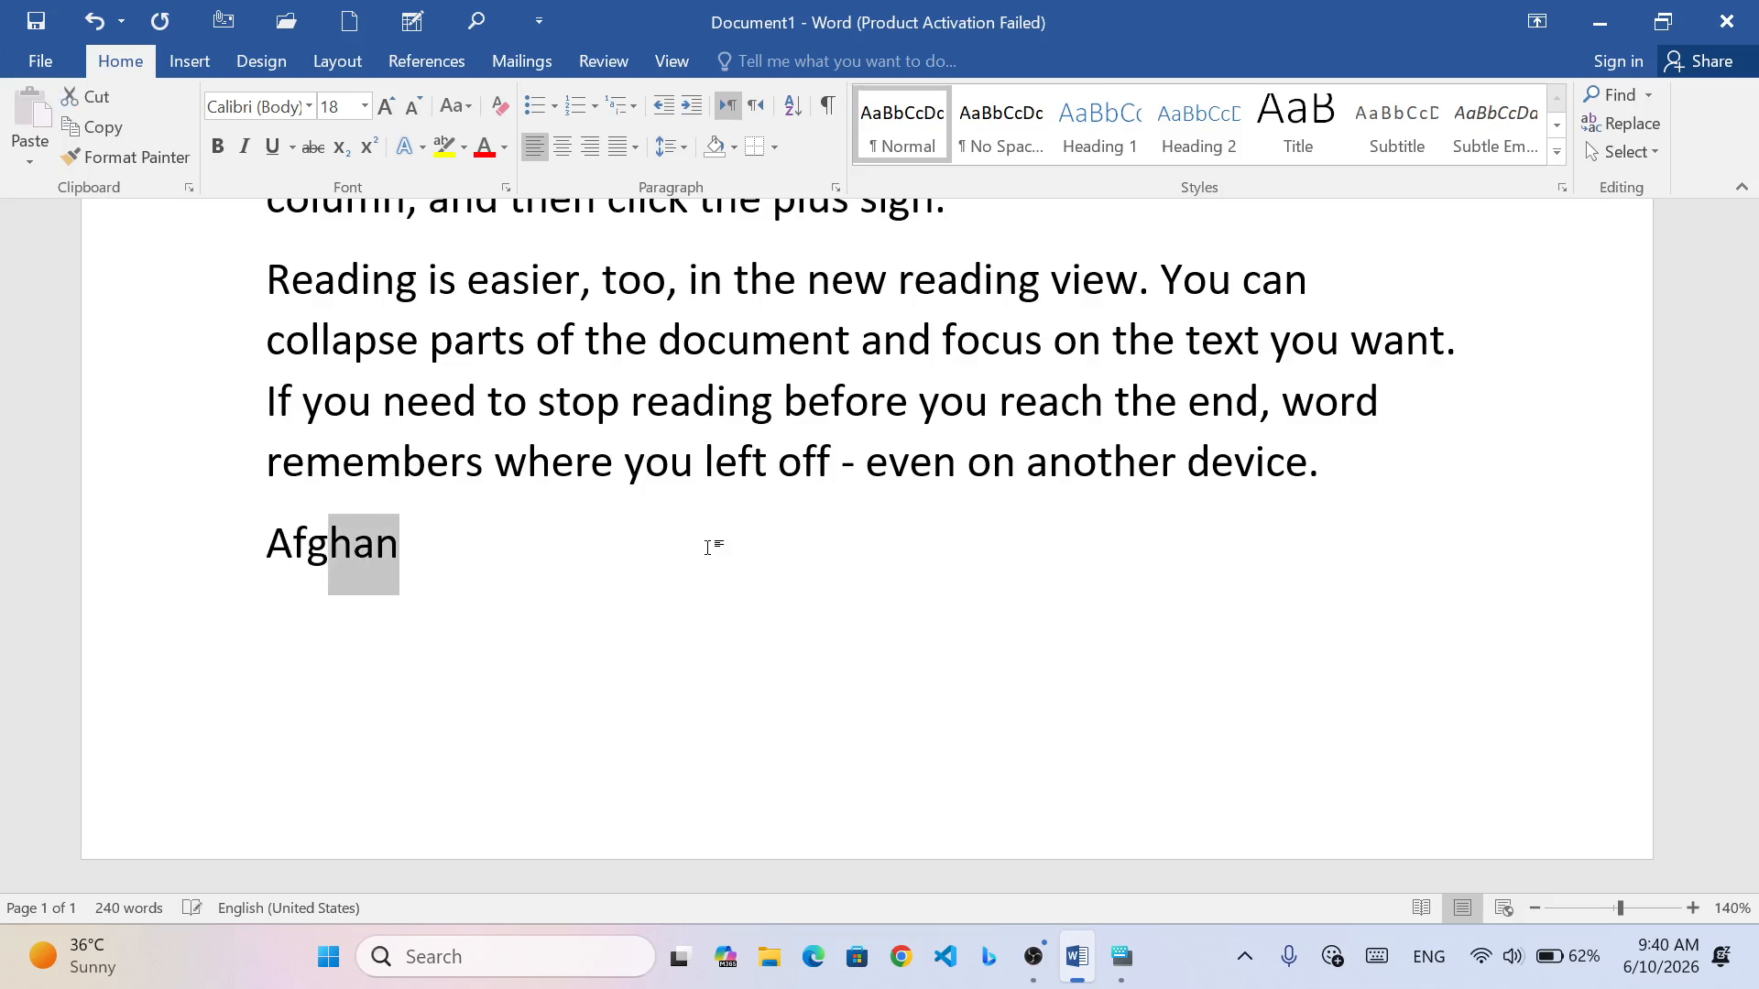
key("ctrl+e")
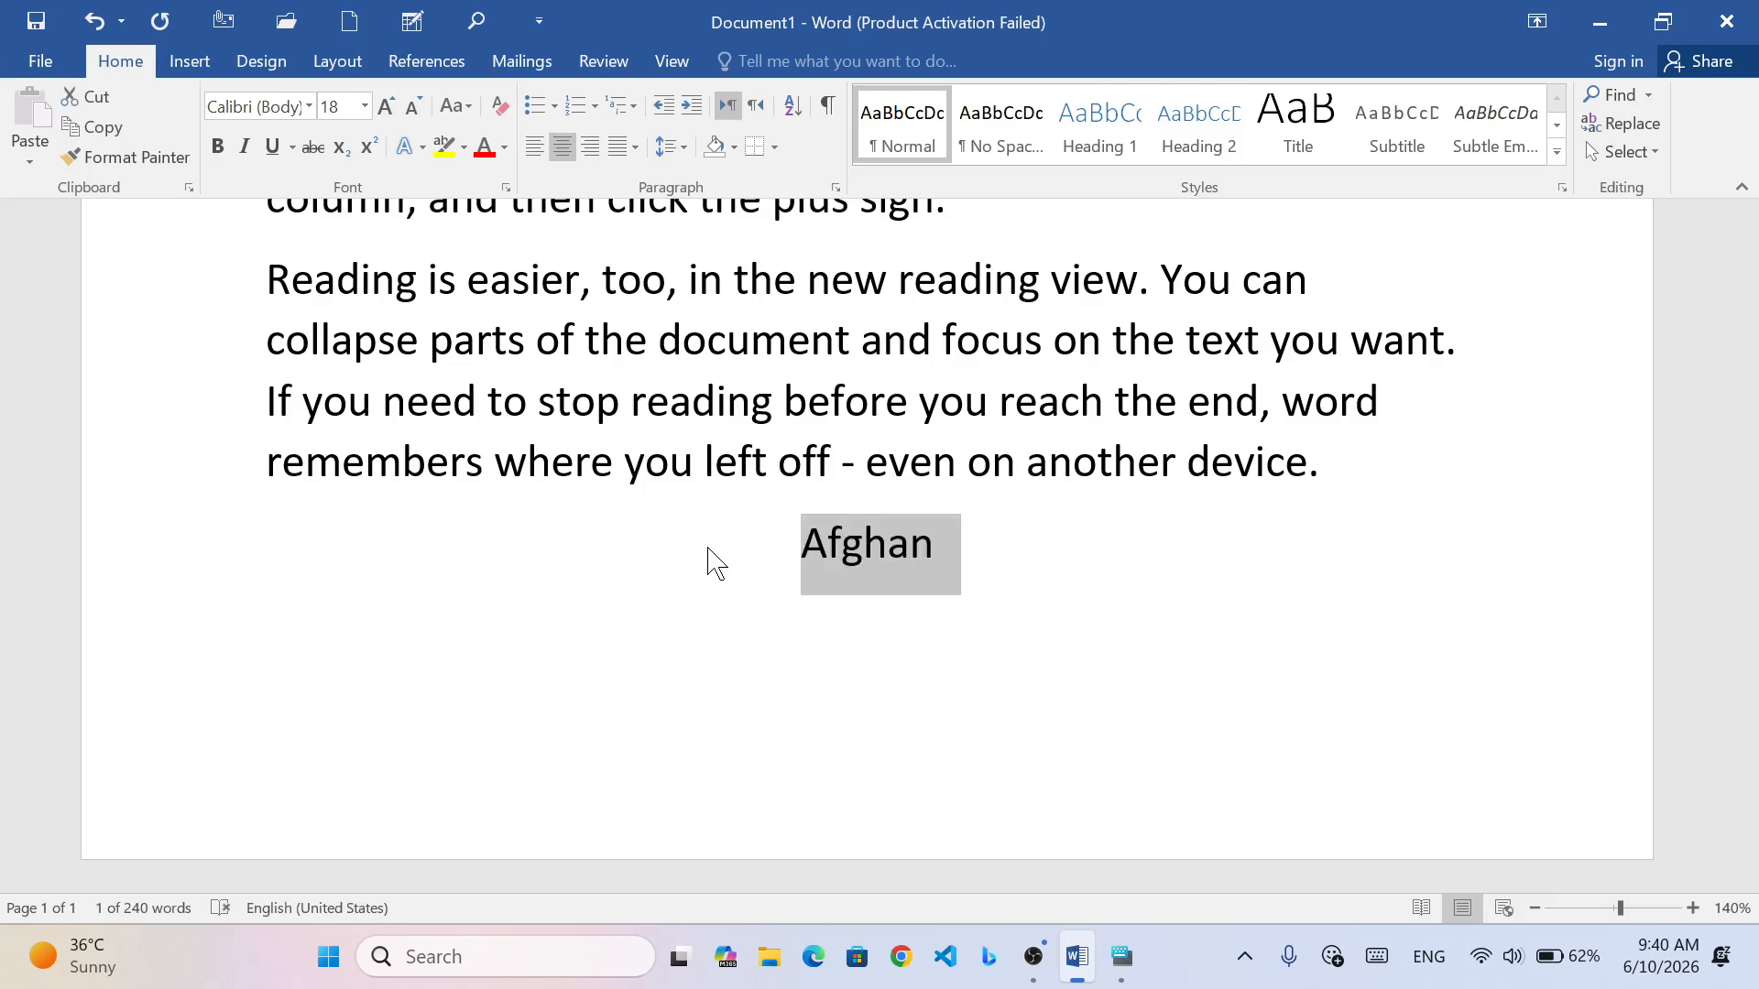
- Enlarge the selected word "Afghan" below the last paragraph to font size 48
key("ctrl+shift+period")
key("ctrl+shift+period")
key("ctrl+shift+period")
key("ctrl+shift+period")
key("ctrl+shift+period")
key("ctrl+shift+period")
key("ctrl+shift+period")
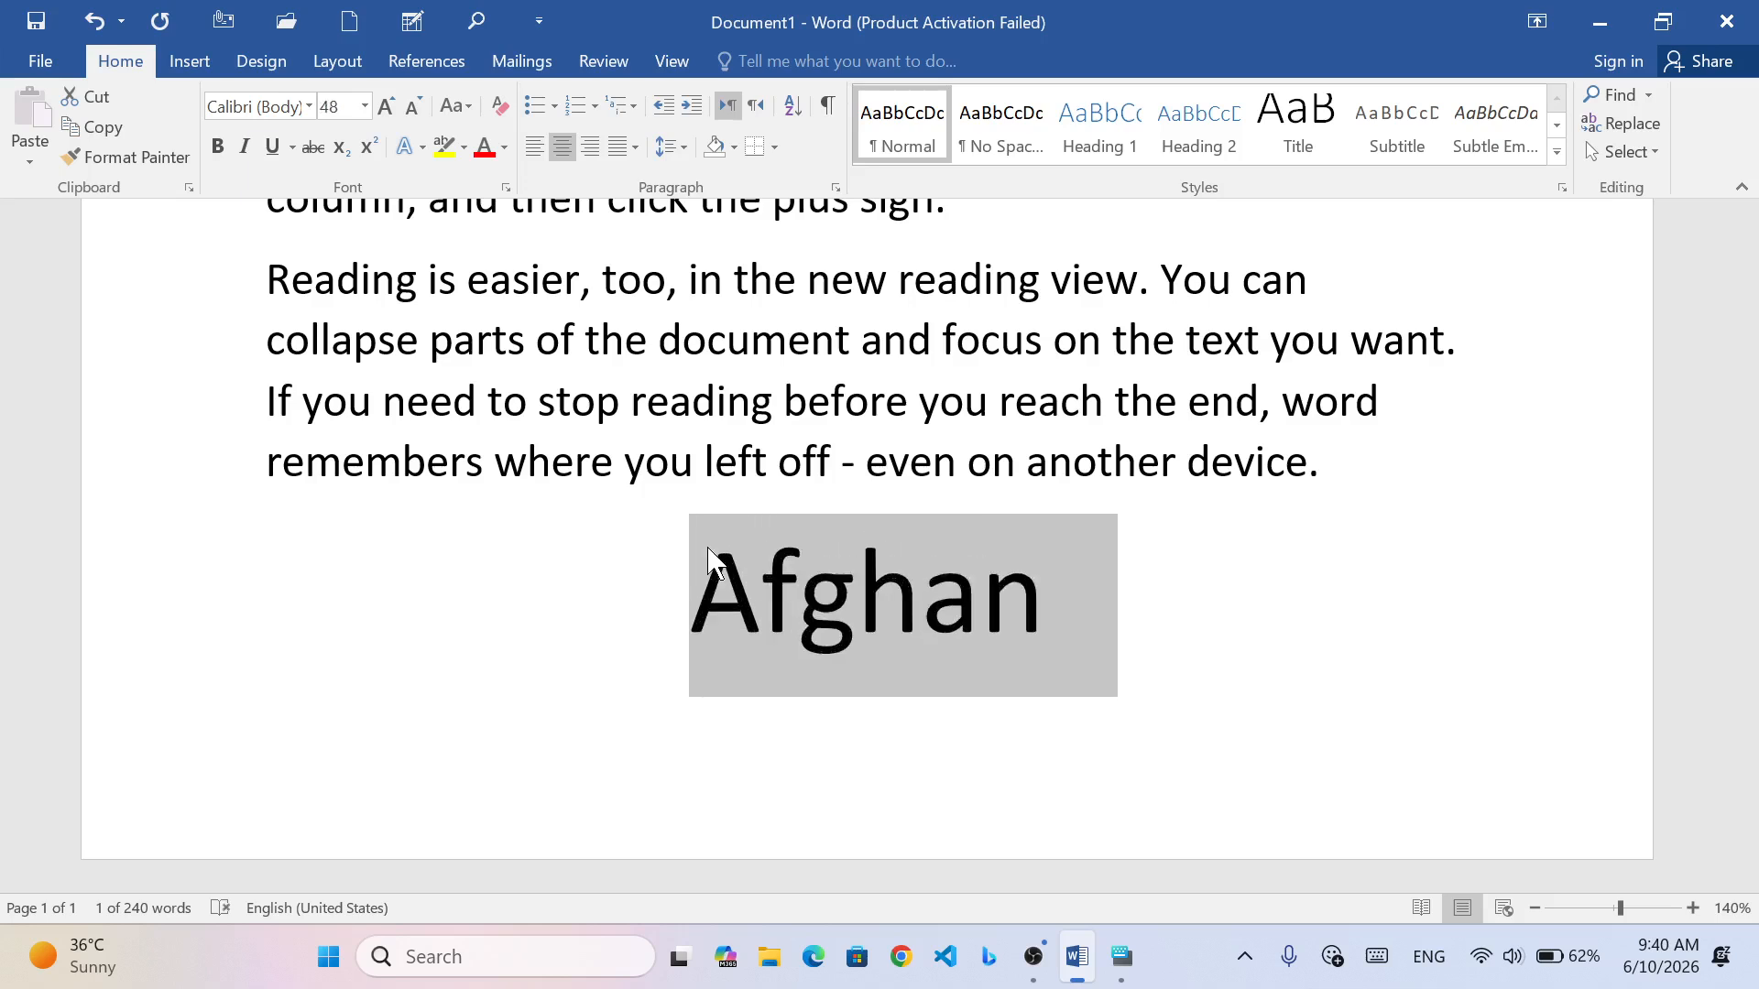
- Apply the preset text effect with black fill, white outline and hard blue shadow to the word "Afghan"
left_click(1075, 609)
left_click_drag(1075, 609, 682, 610)
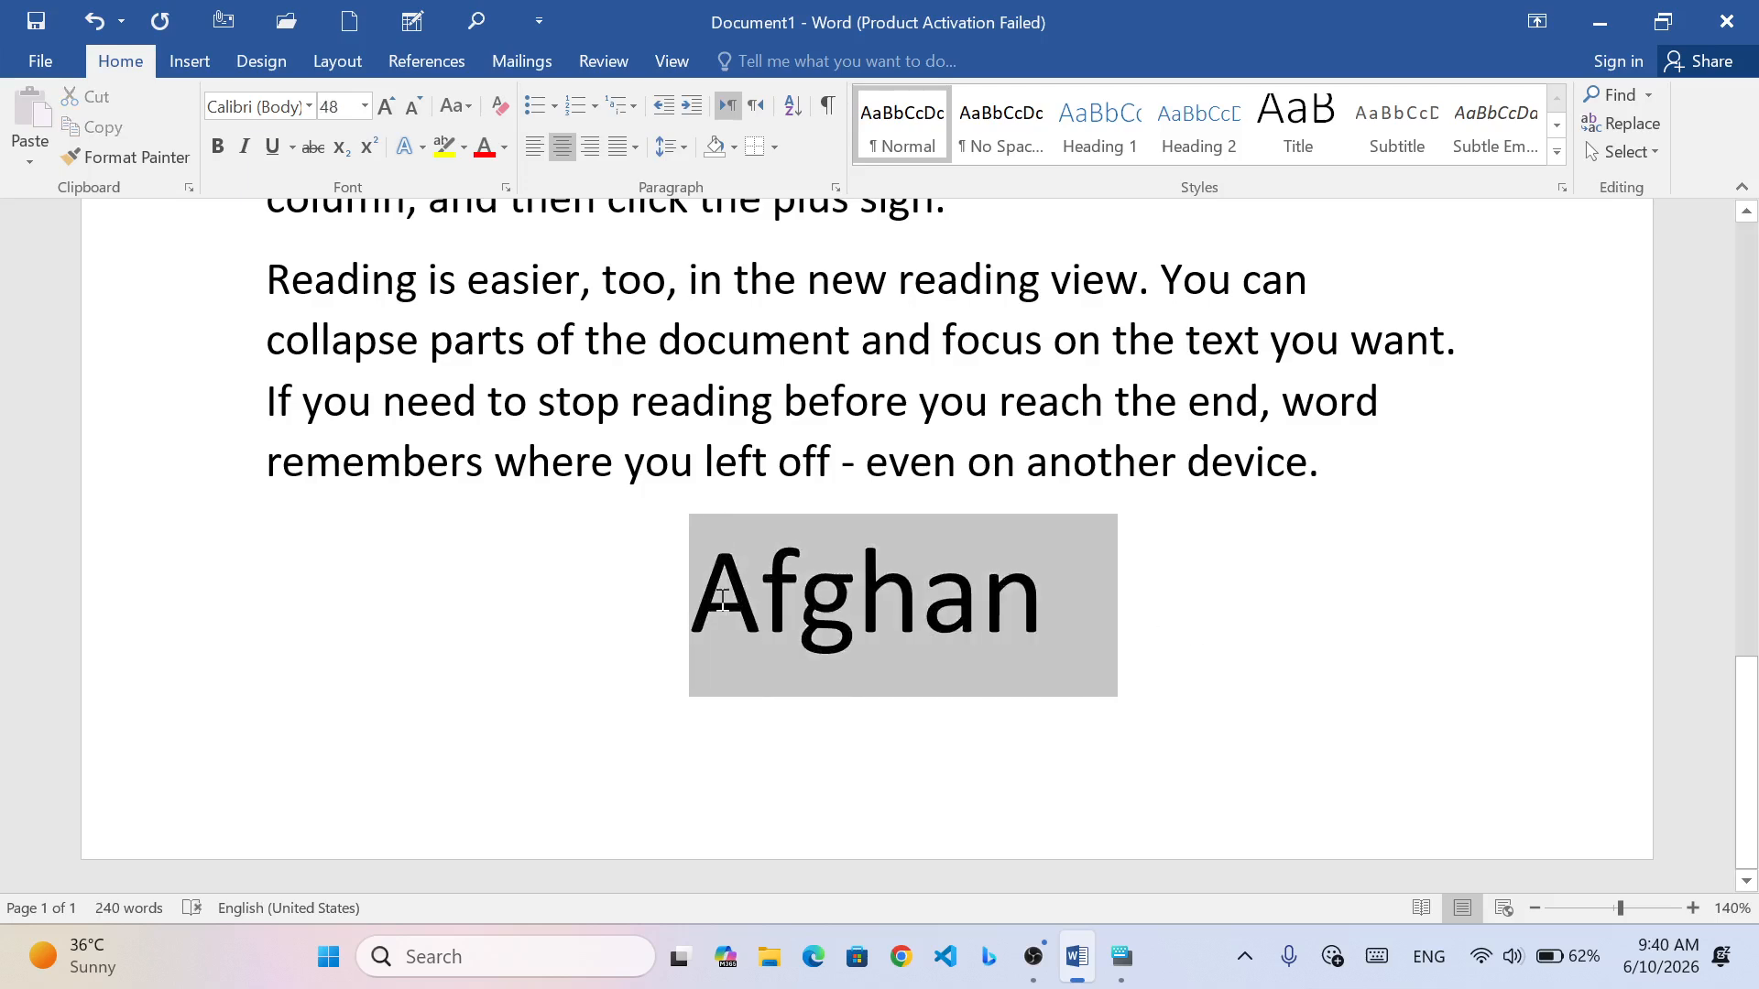
left_click(419, 139)
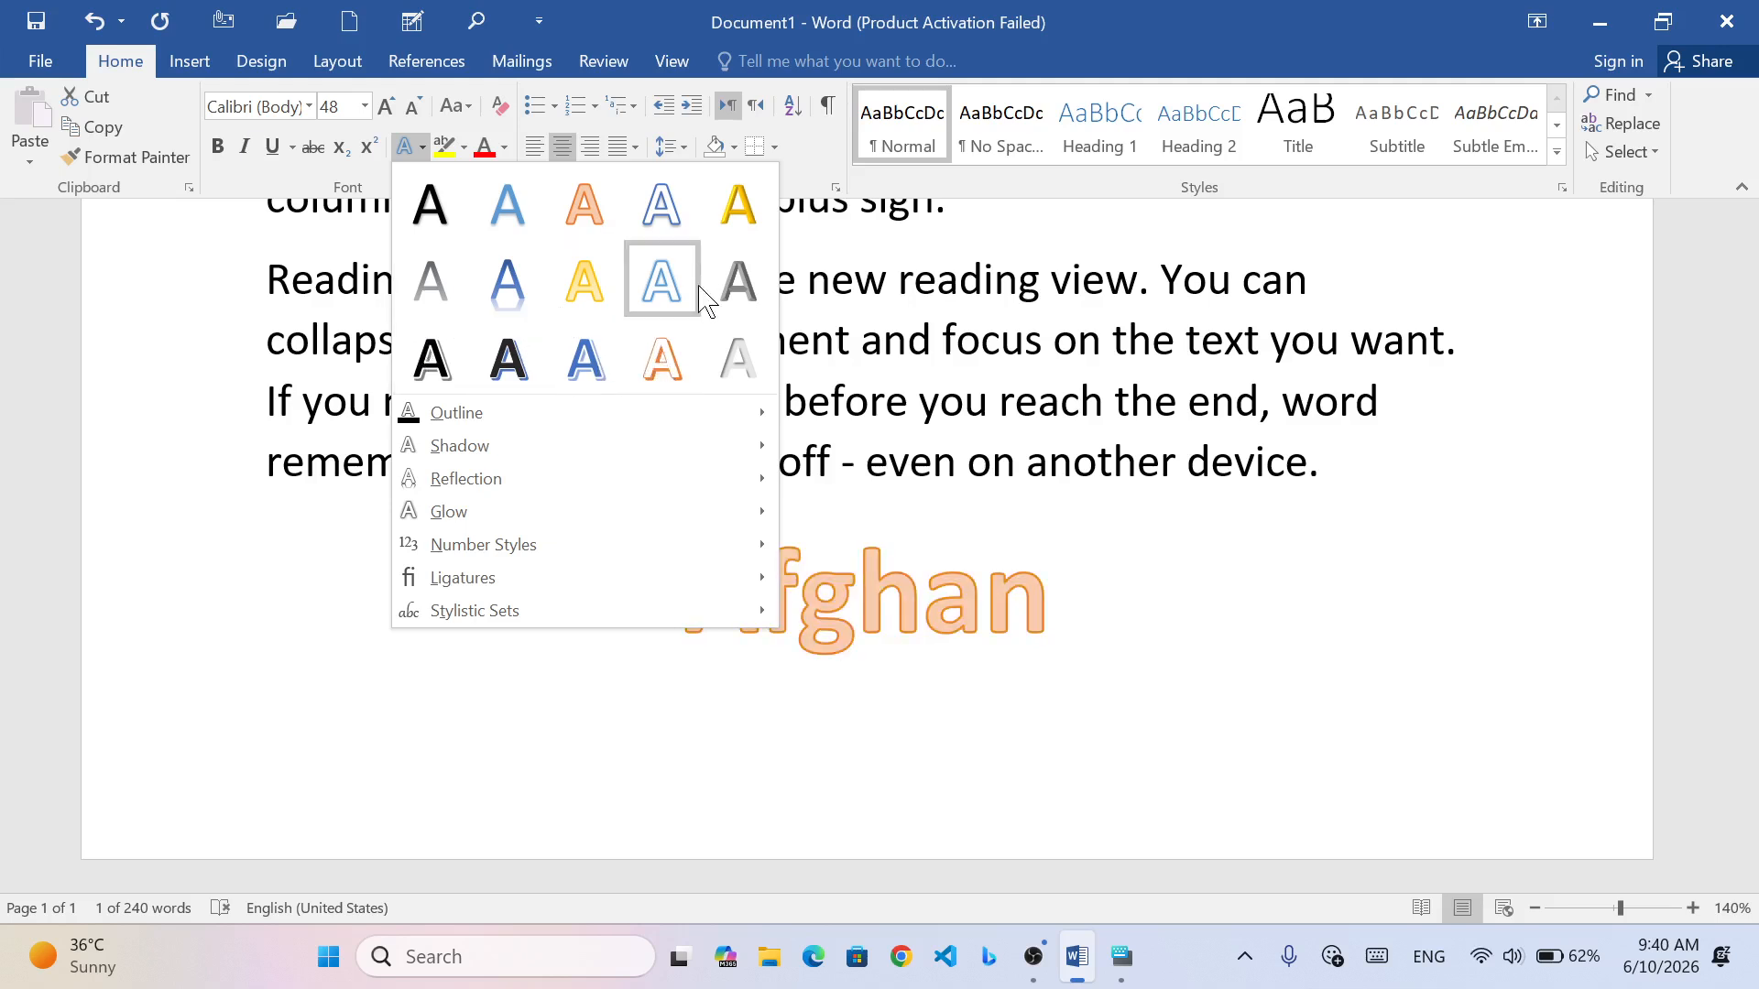
left_click(508, 358)
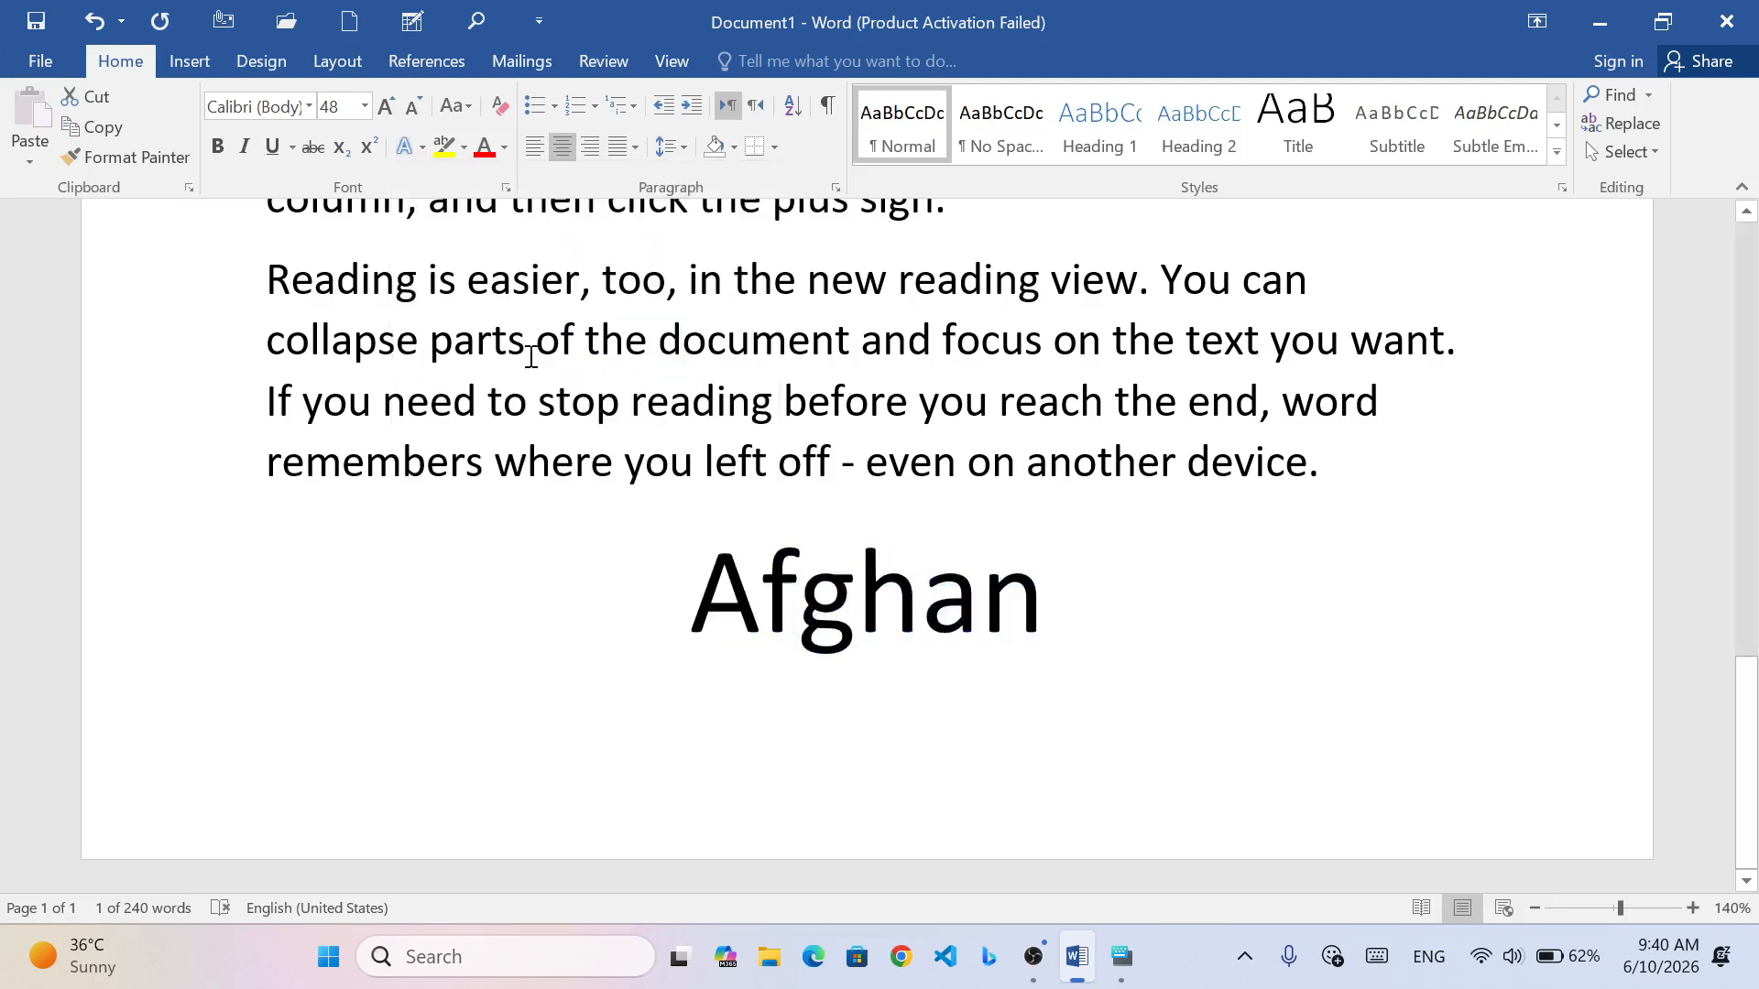
left_click(973, 569)
scroll(841, 596, "up", 14)
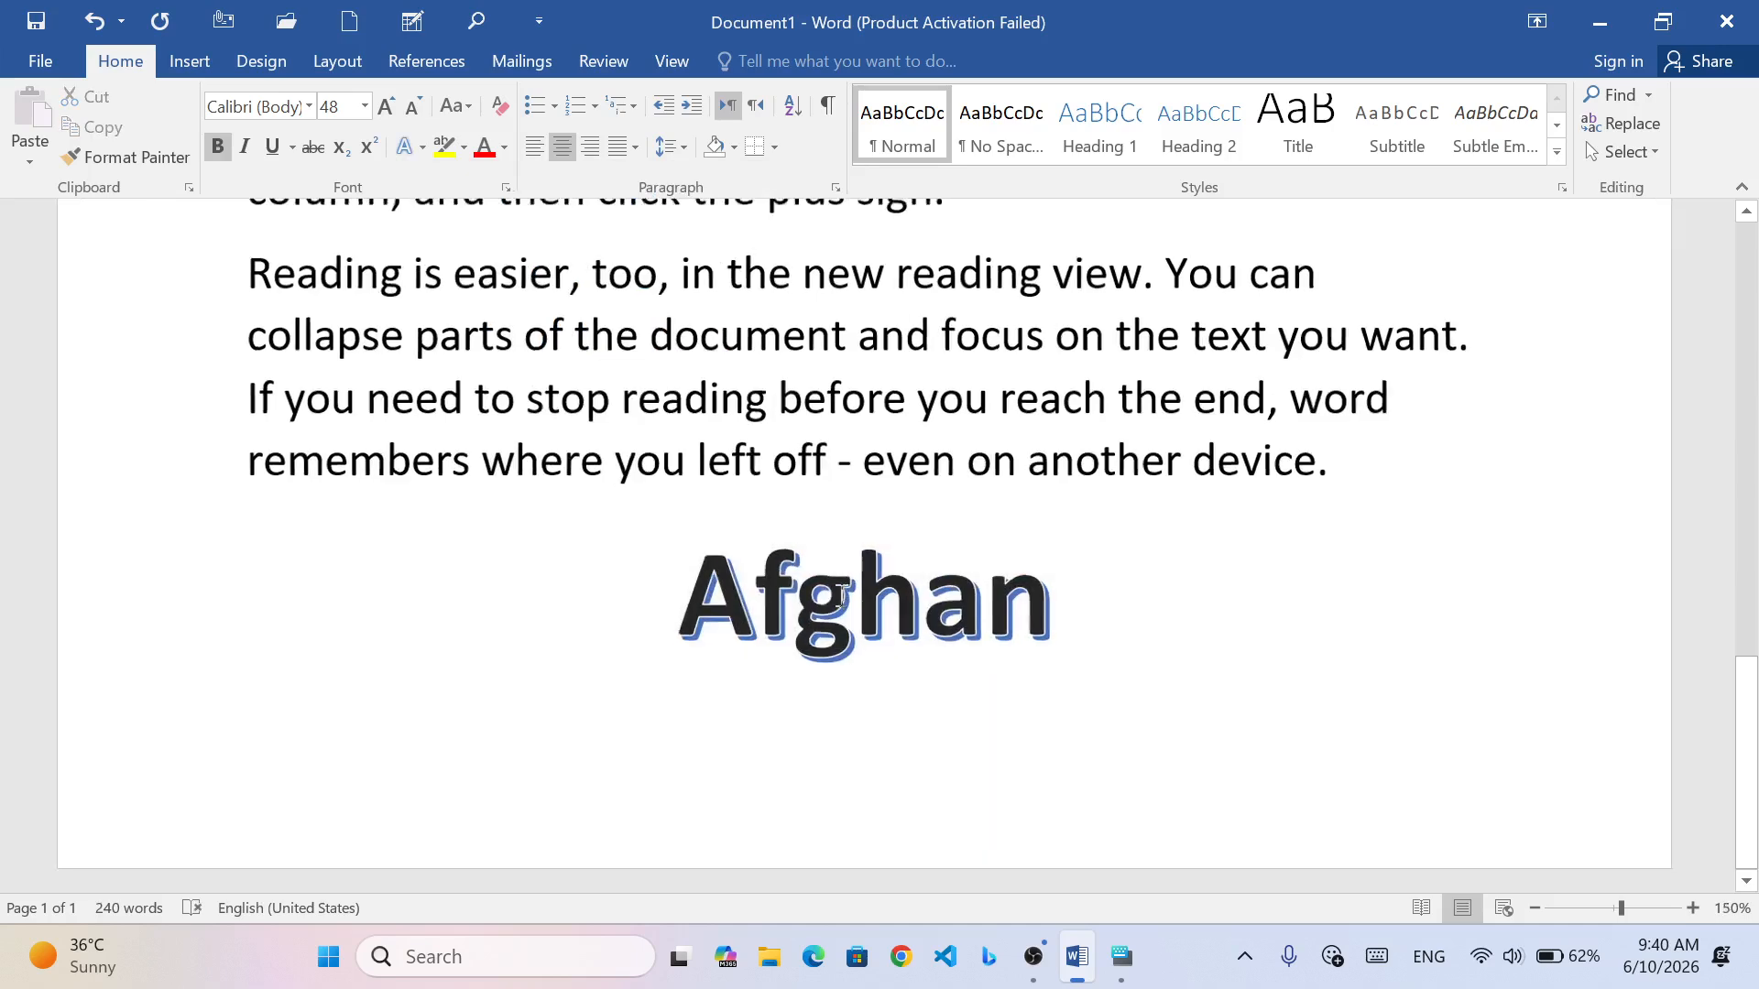
scroll(841, 597, "up", 1)
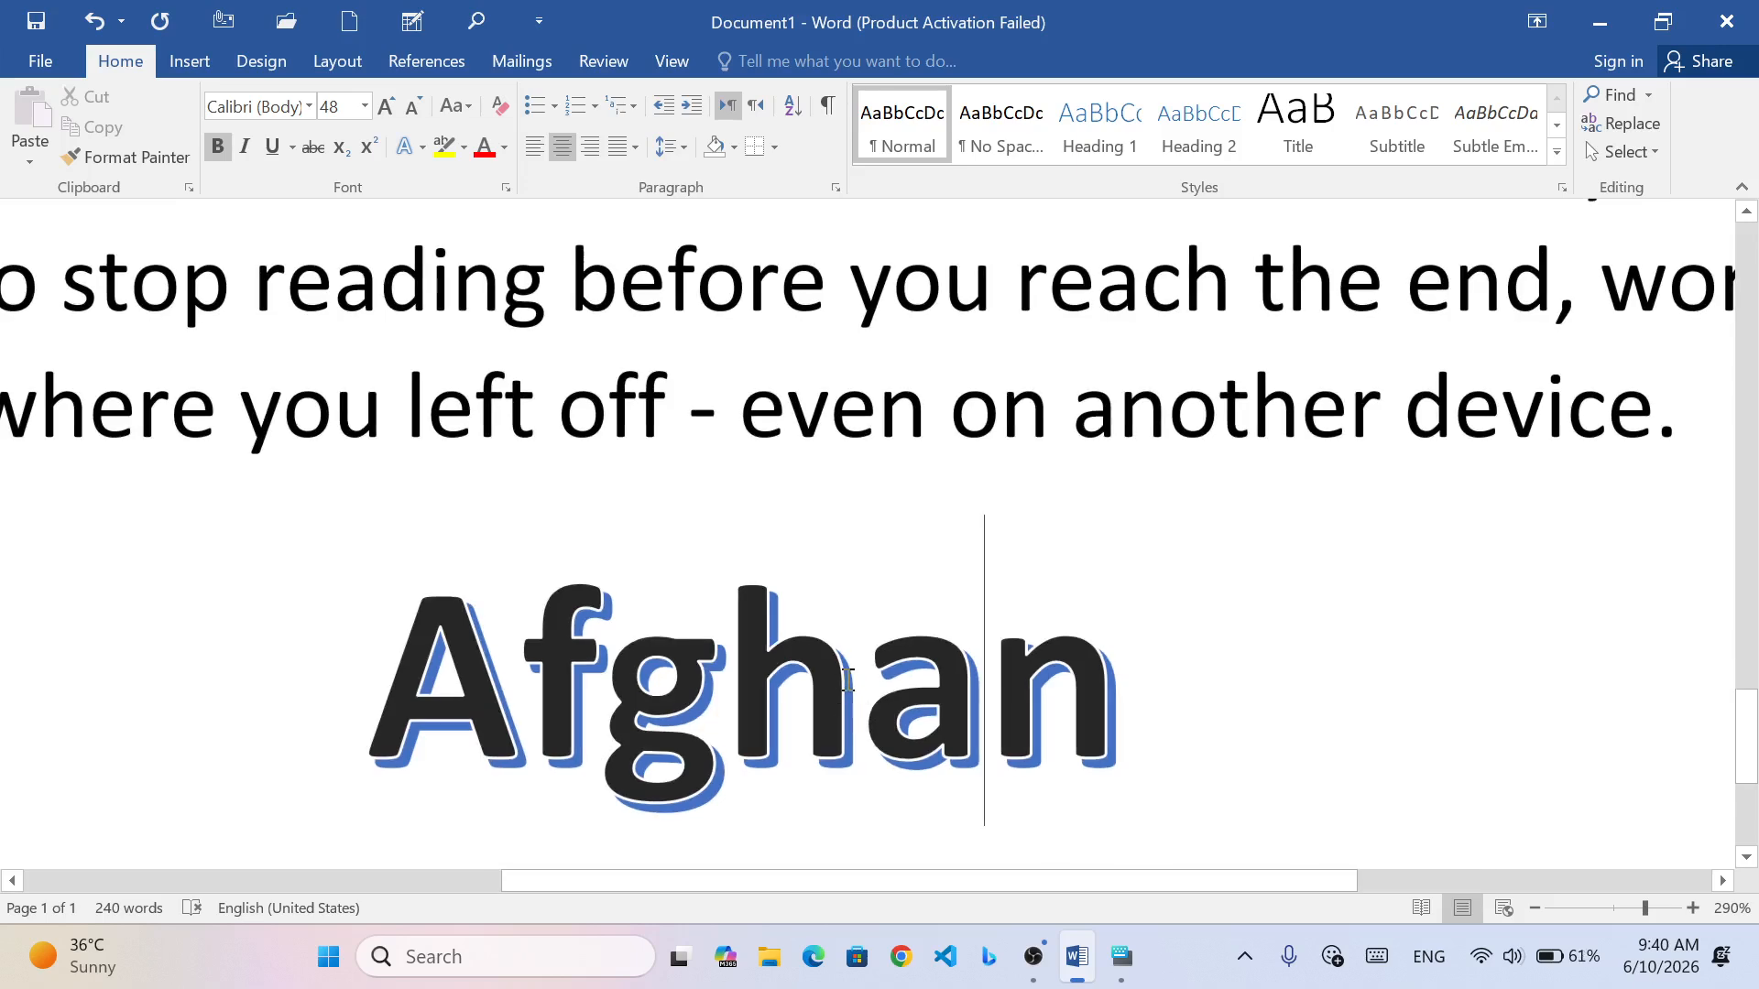
scroll(847, 714, "down", 9)
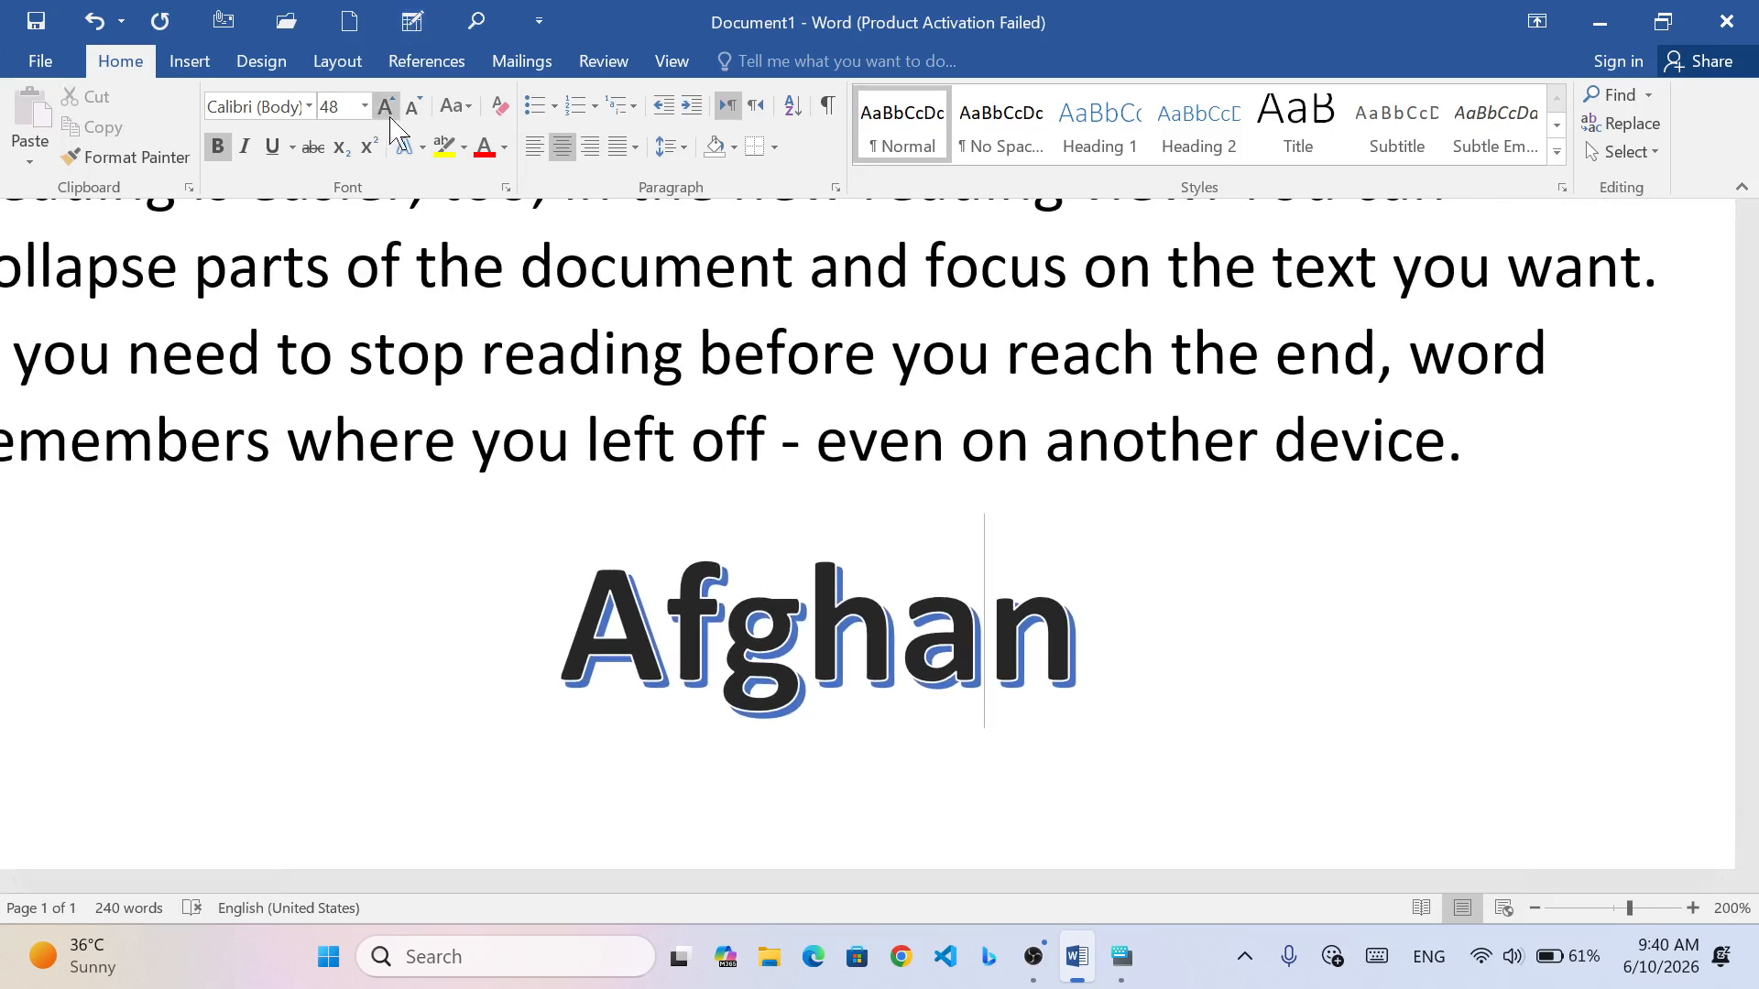
- Set the text outline of "Afghan" to the standard yellow colour
left_click(408, 146)
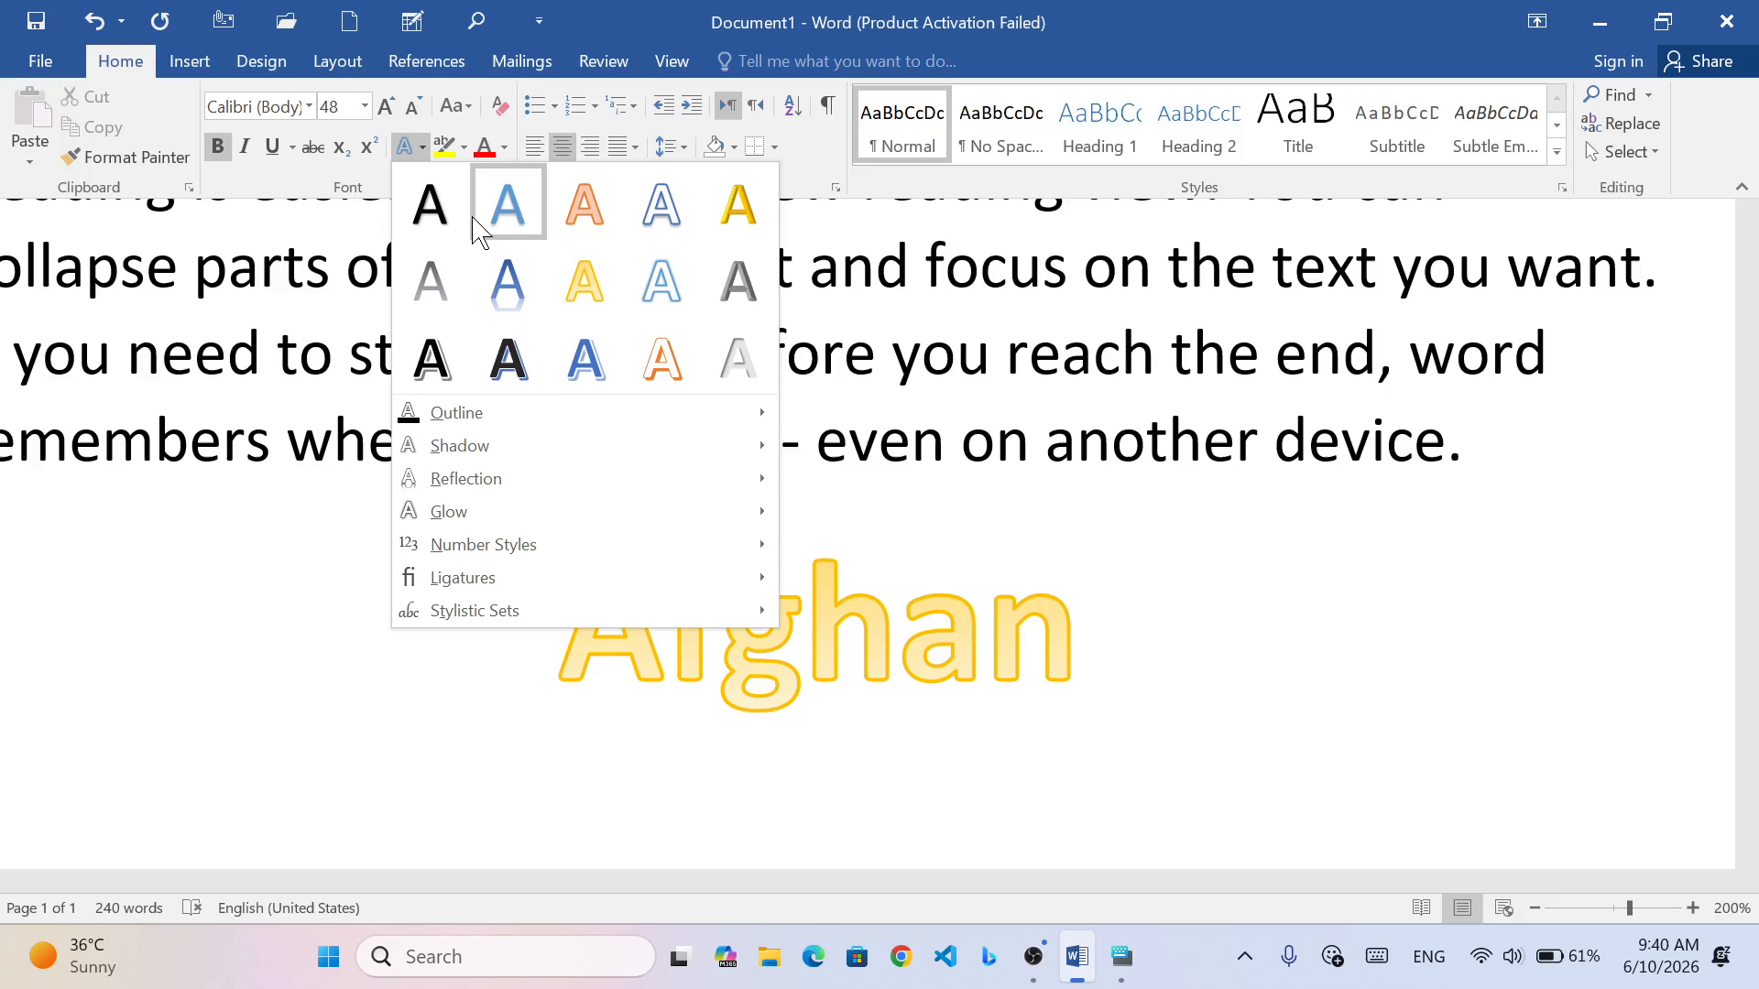
mouse_move(479, 423)
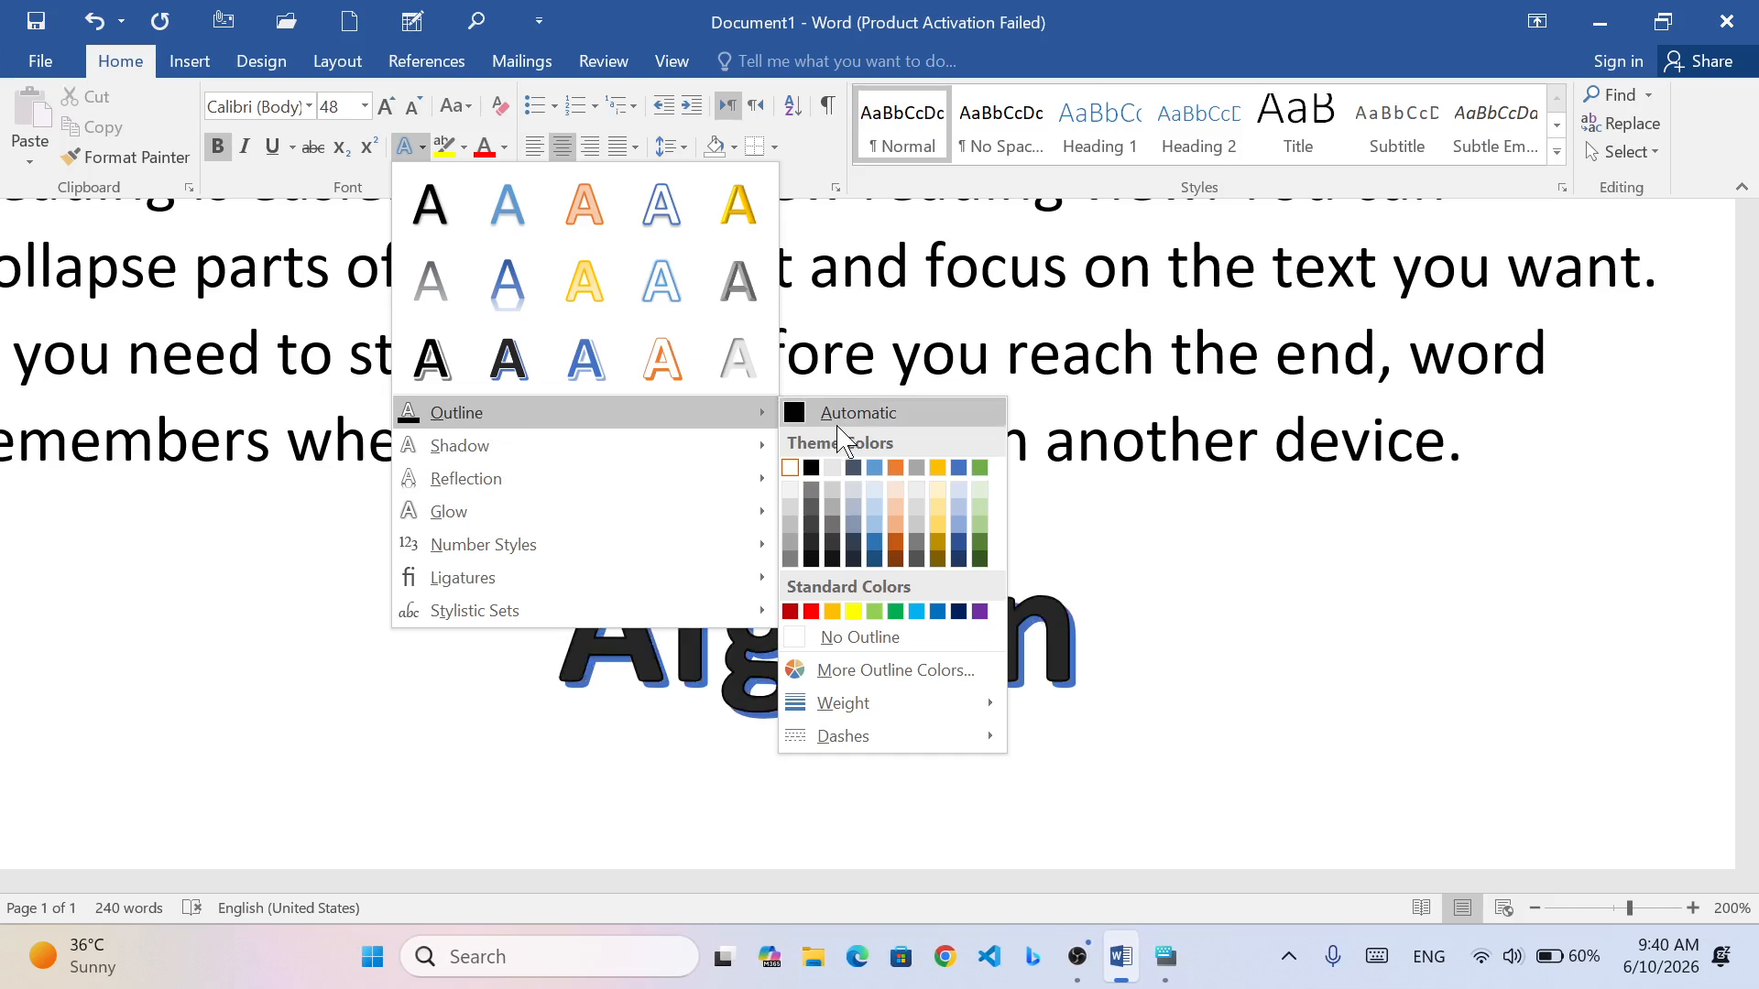
left_click(853, 612)
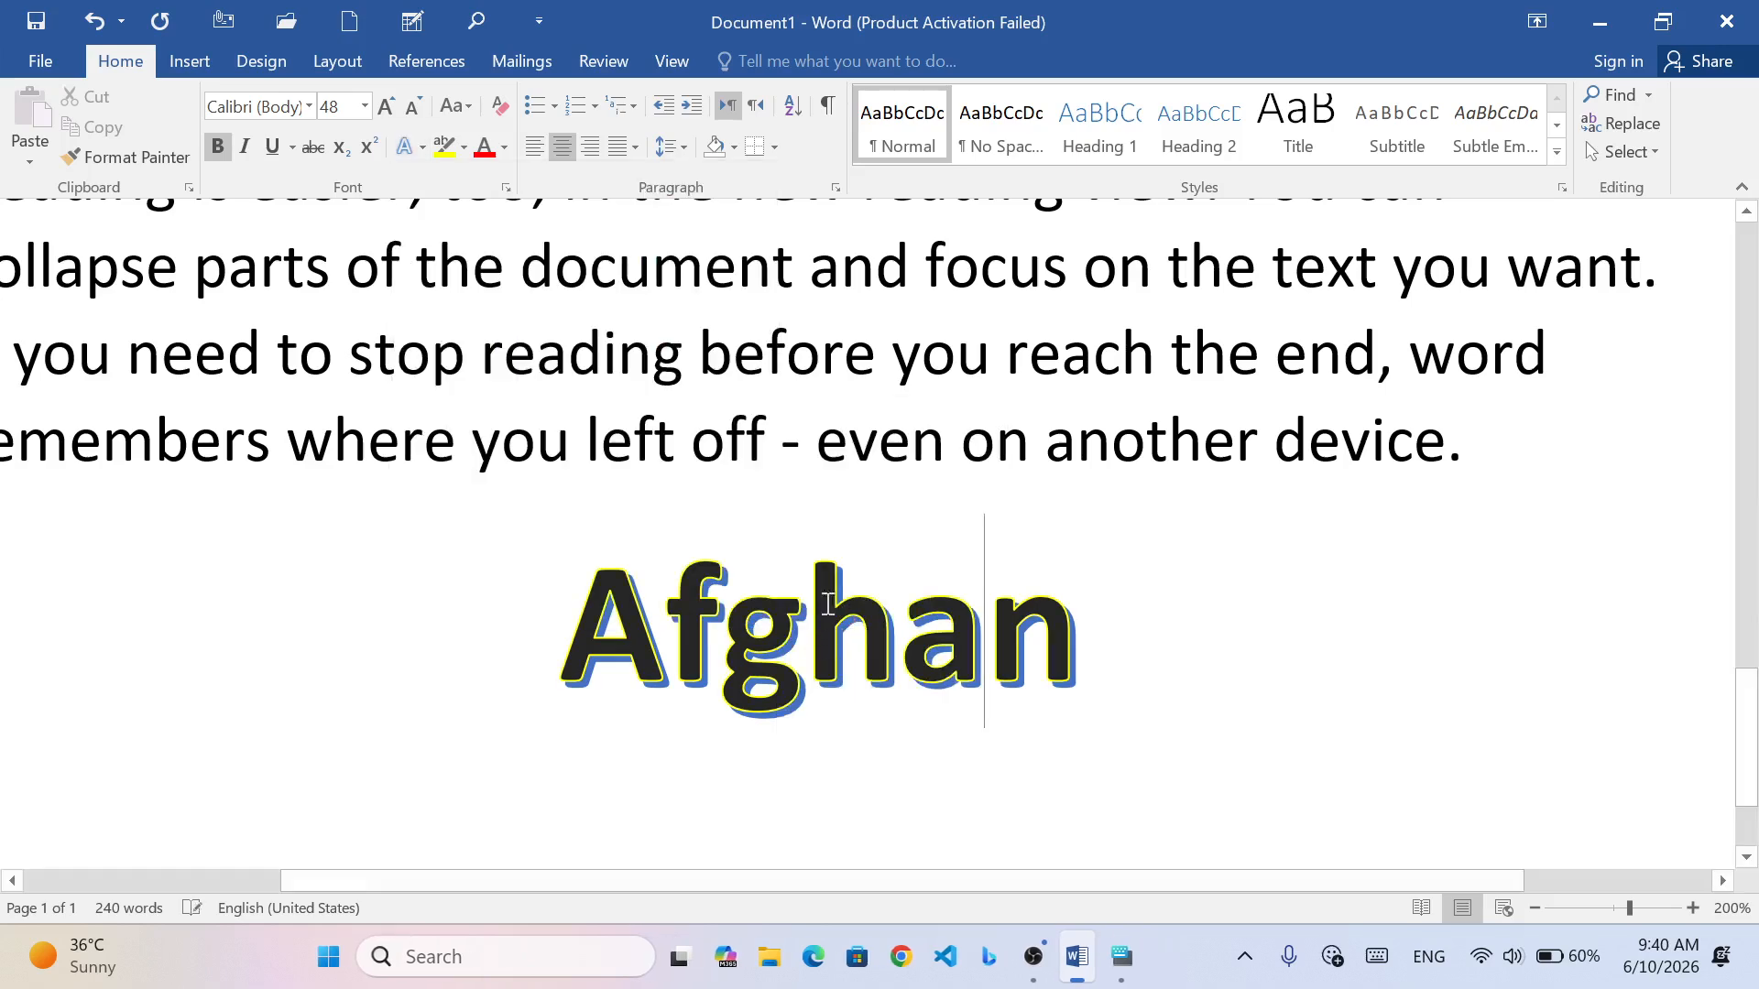
scroll(809, 595, "up", 20)
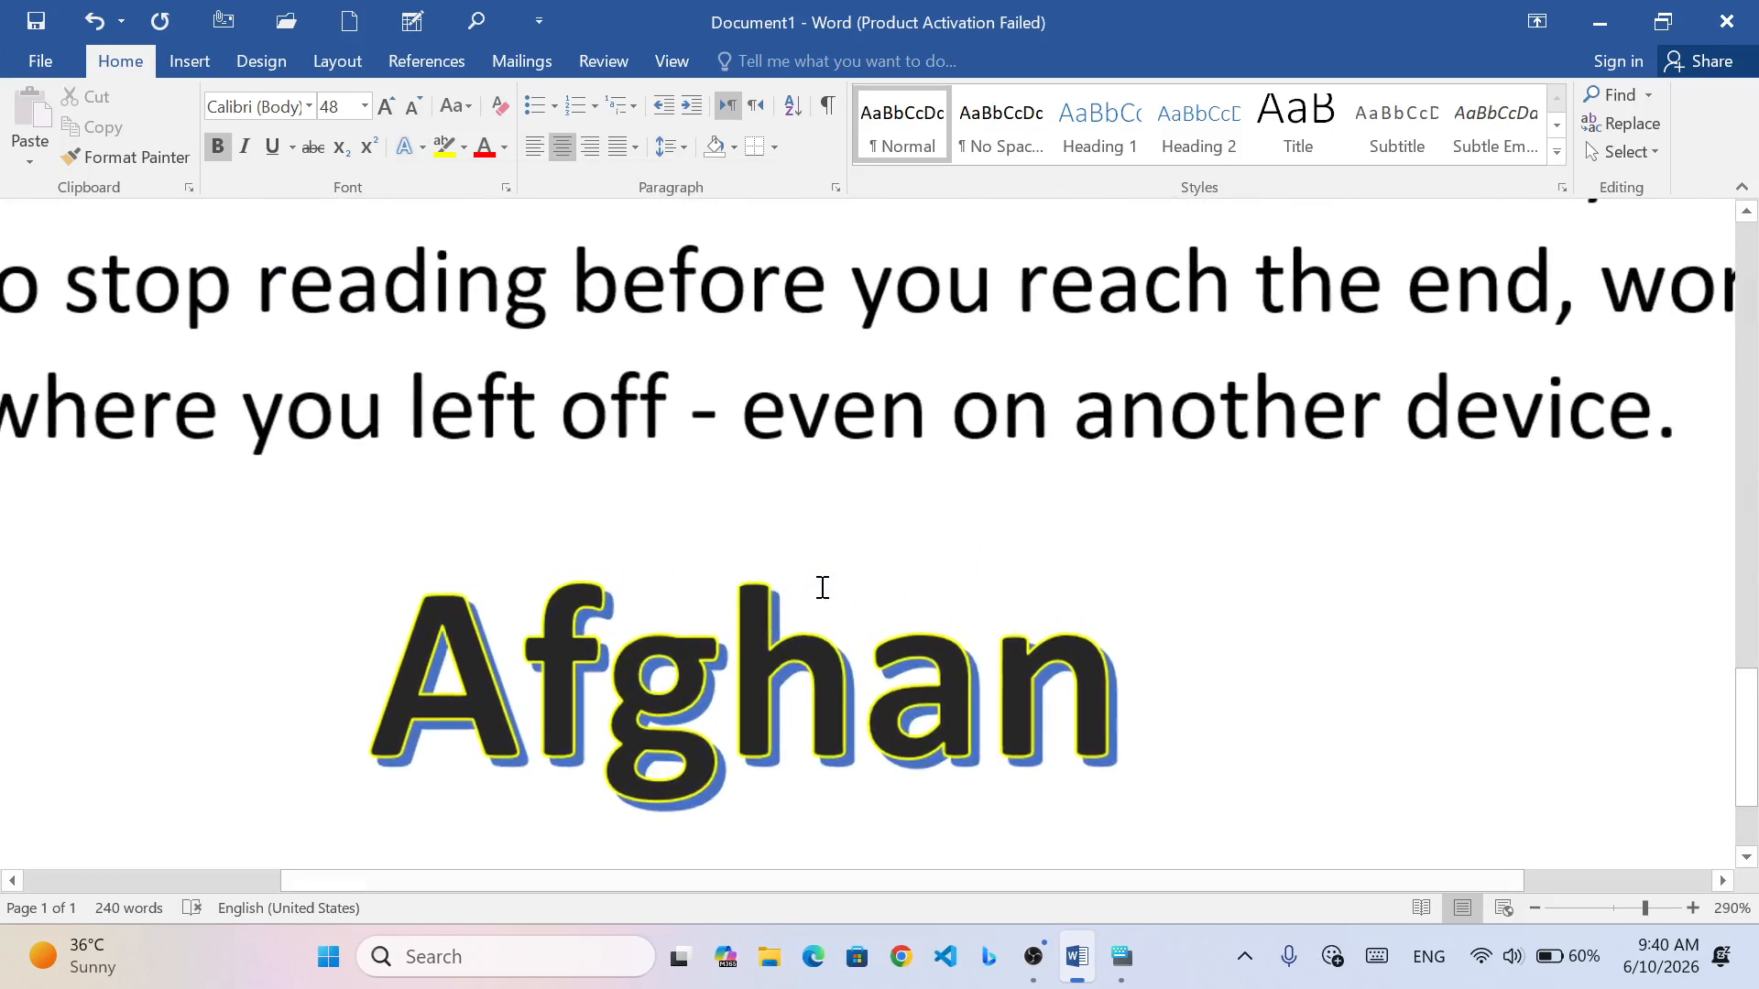
left_click(936, 776)
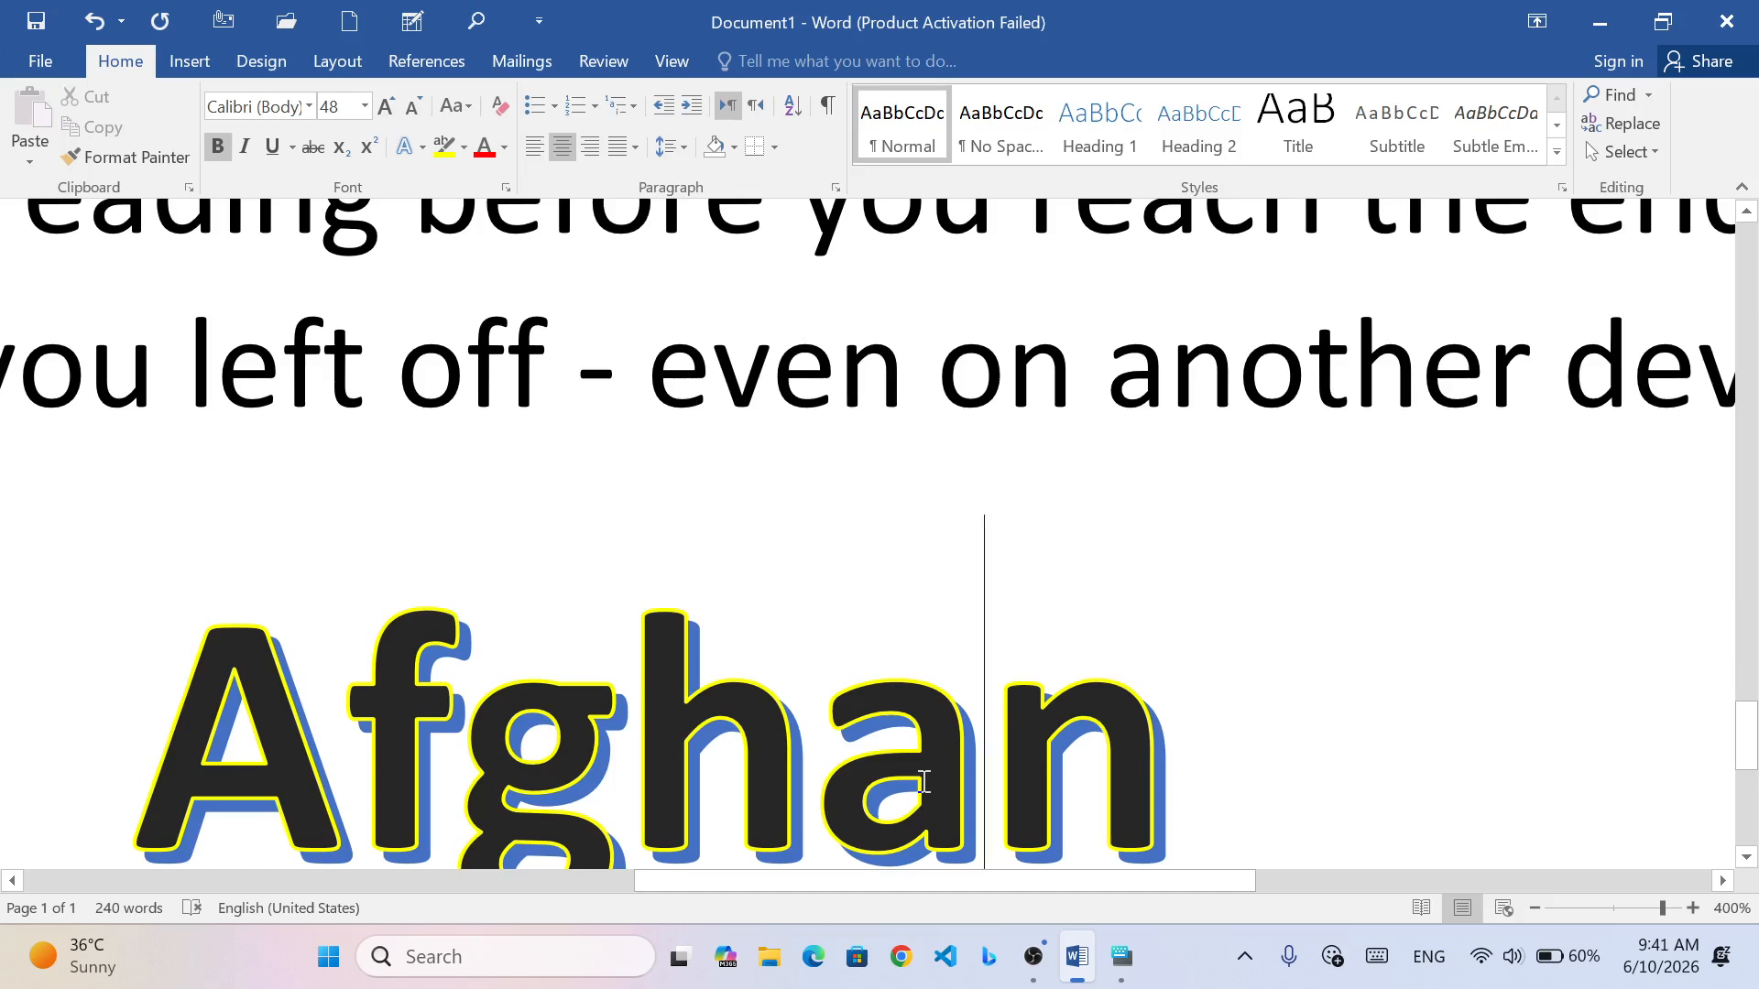
- Select the whole word "Afghan" and set its text outline to the dark orange theme colour
scroll(963, 740, "down", 5)
left_click_drag(1161, 758, 236, 738)
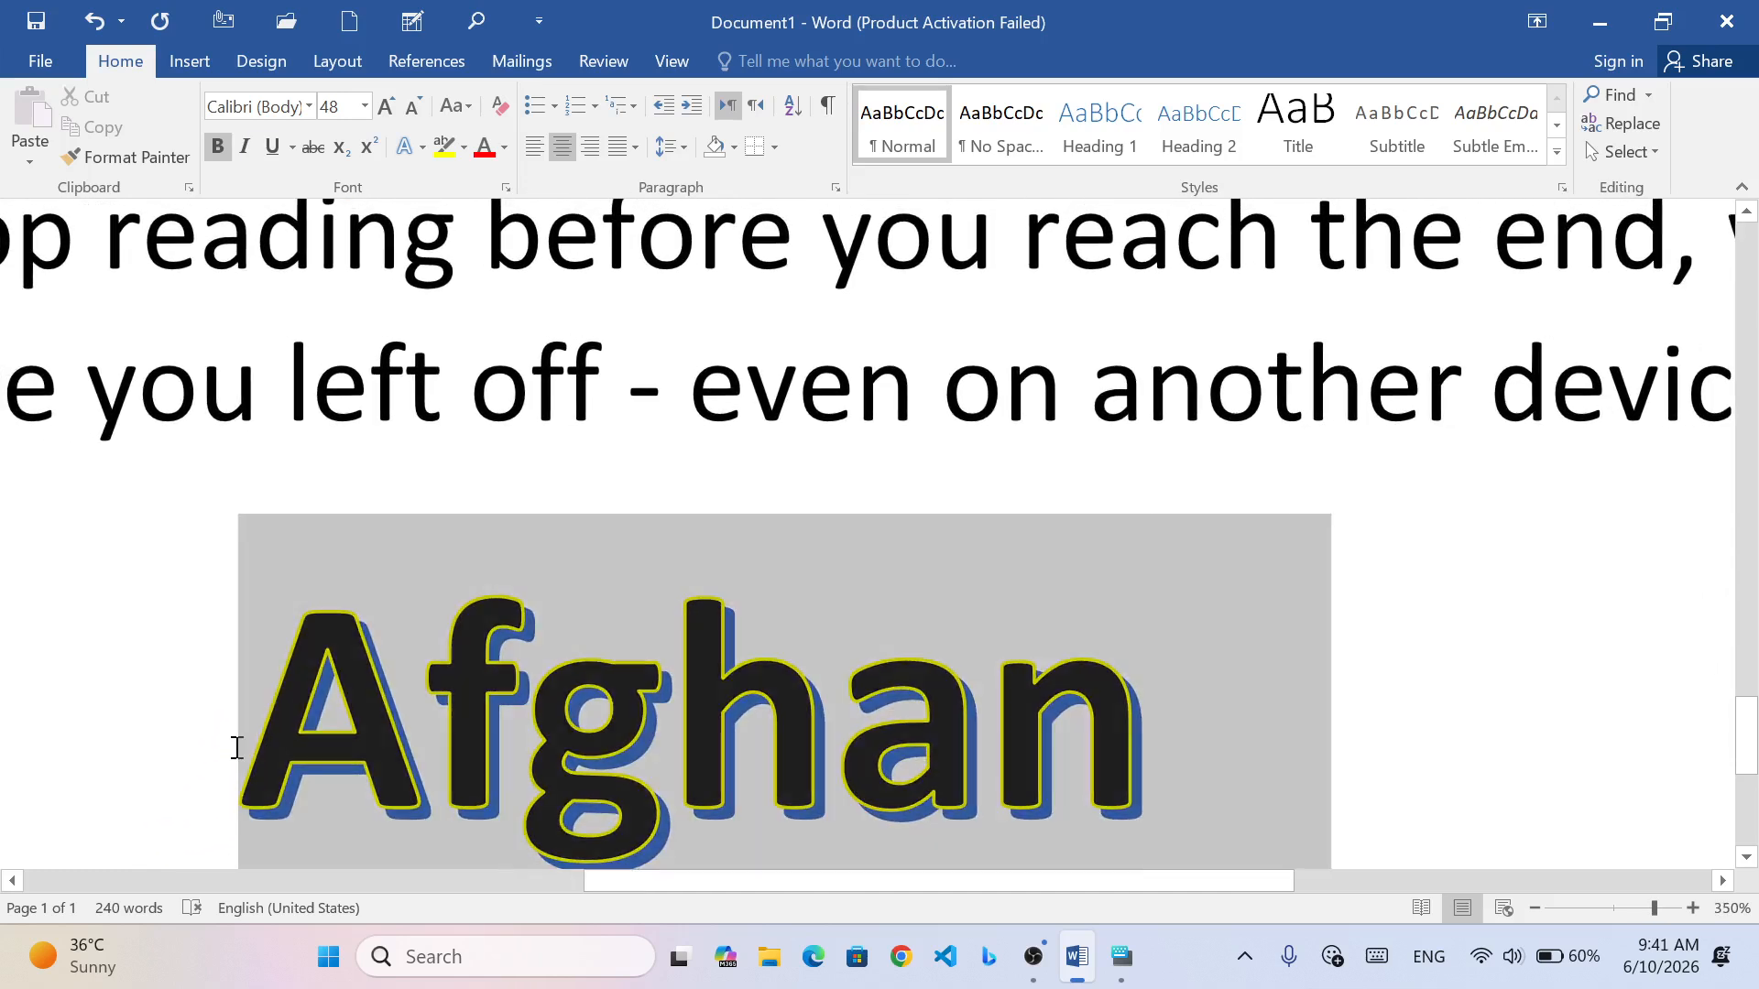
left_click(409, 147)
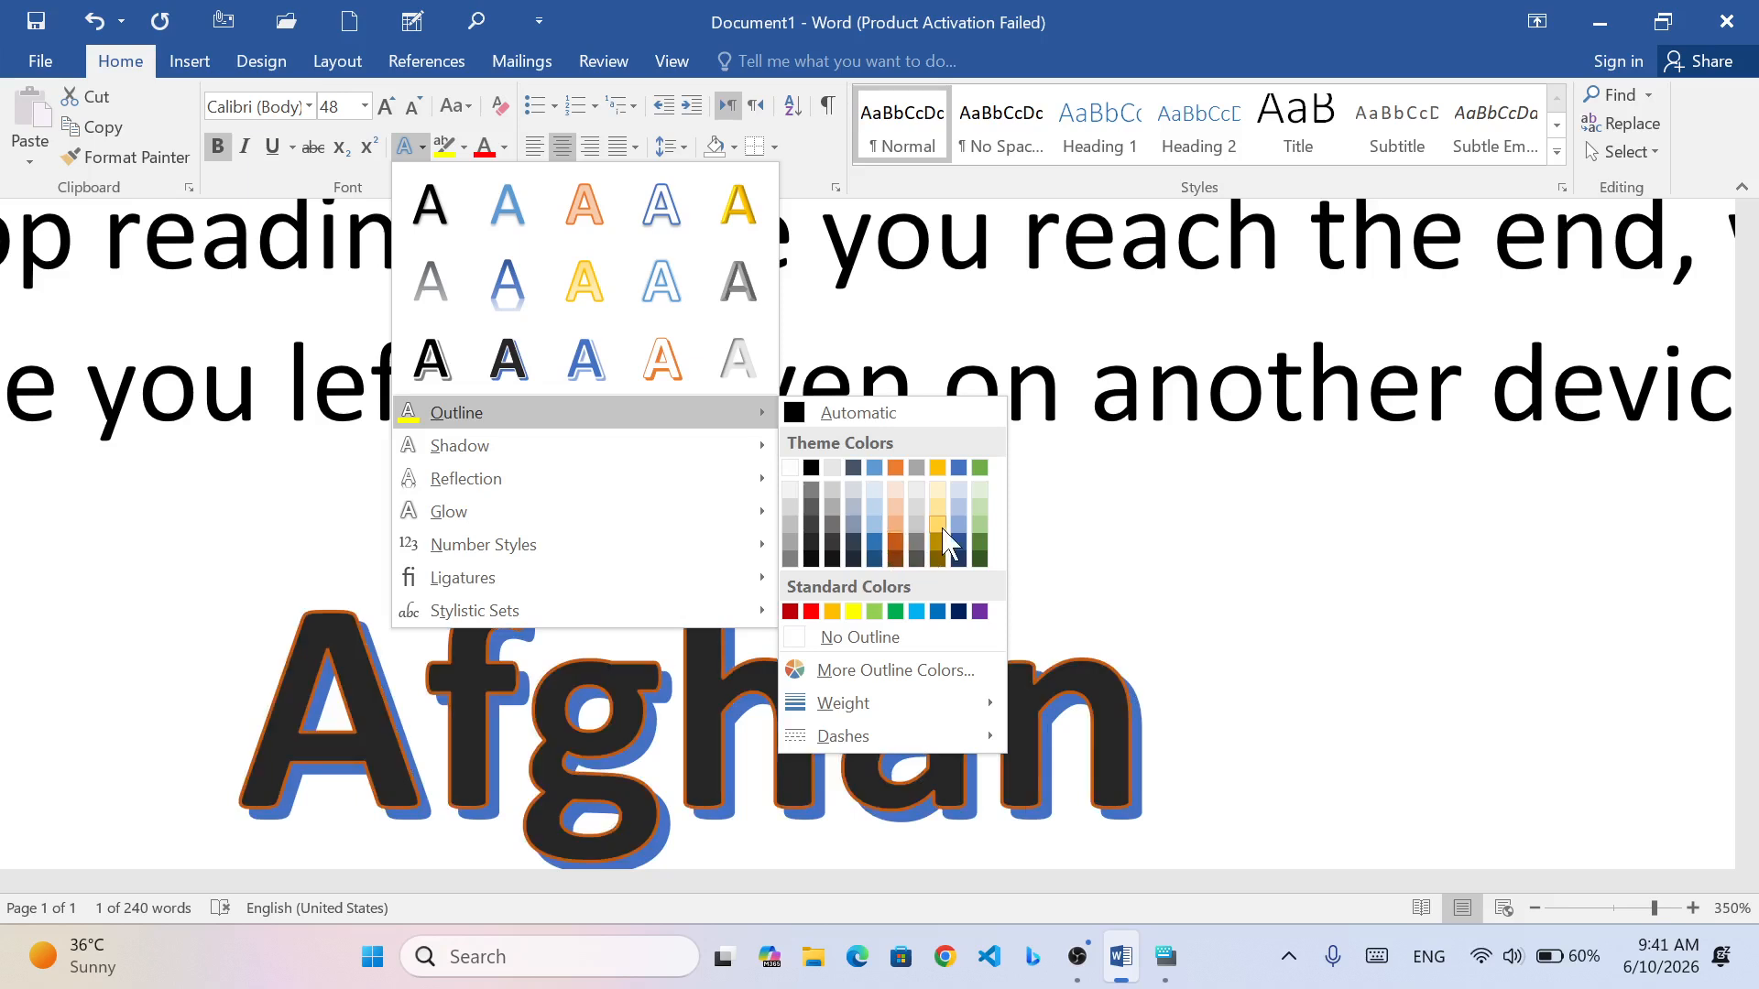
left_click(897, 546)
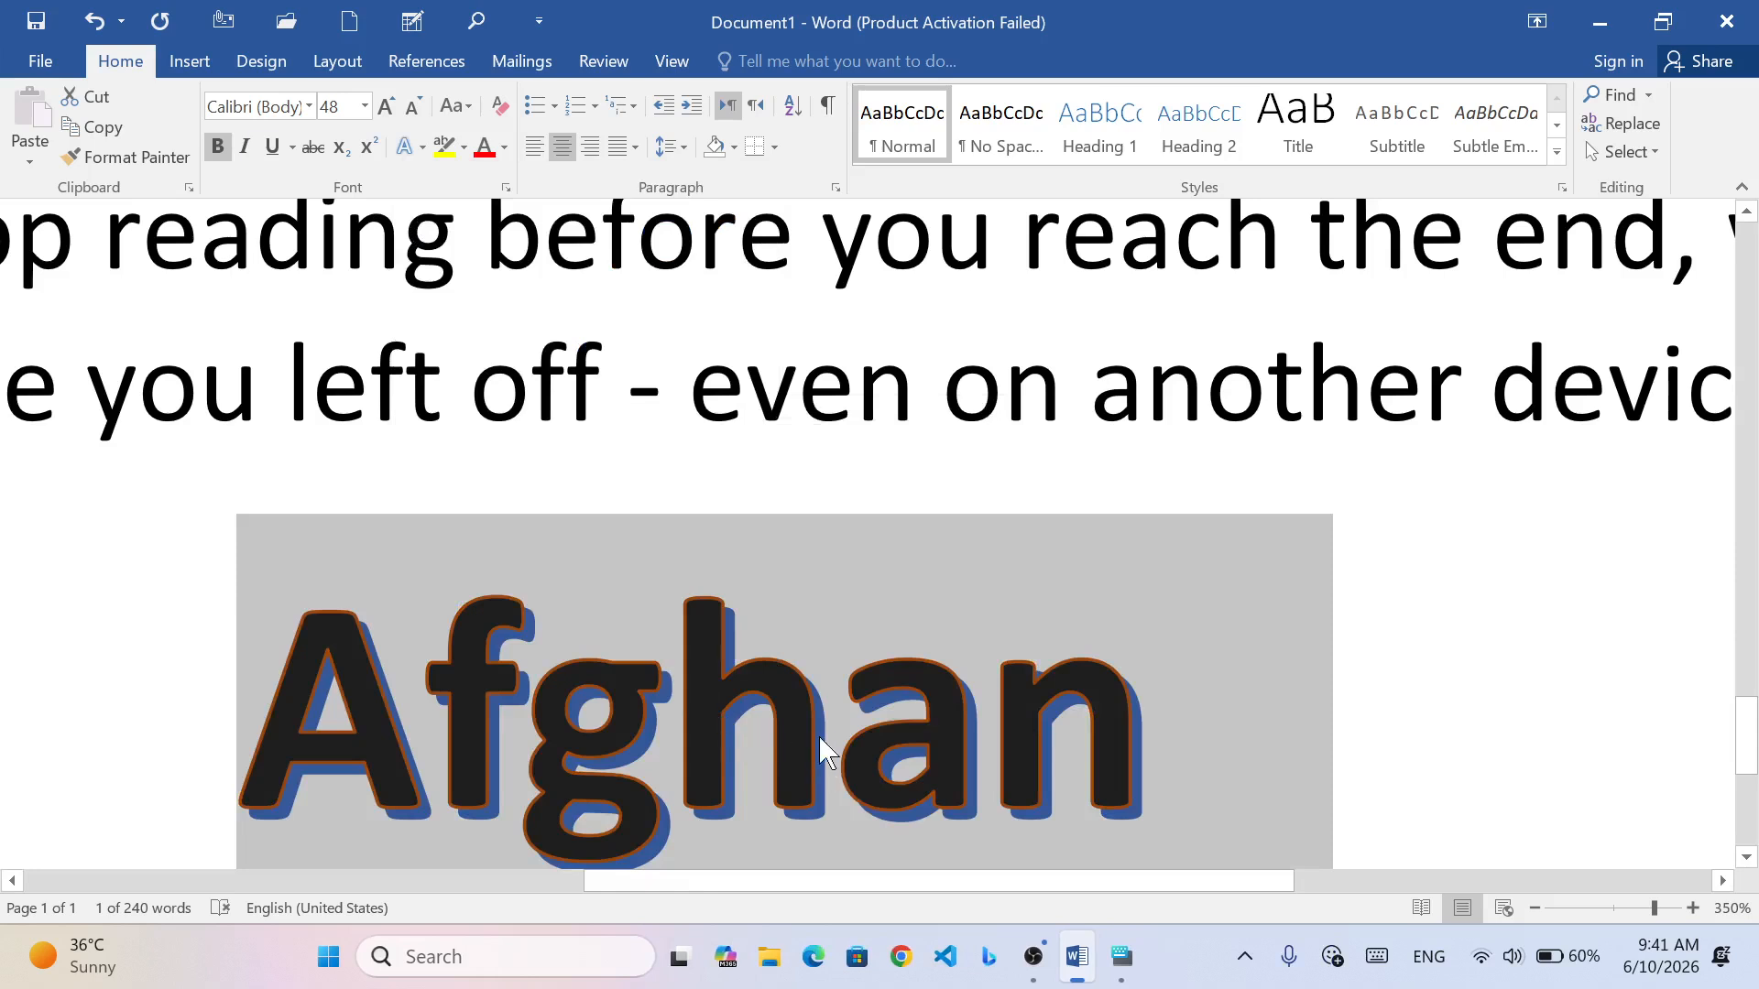
scroll(815, 755, "down", 2)
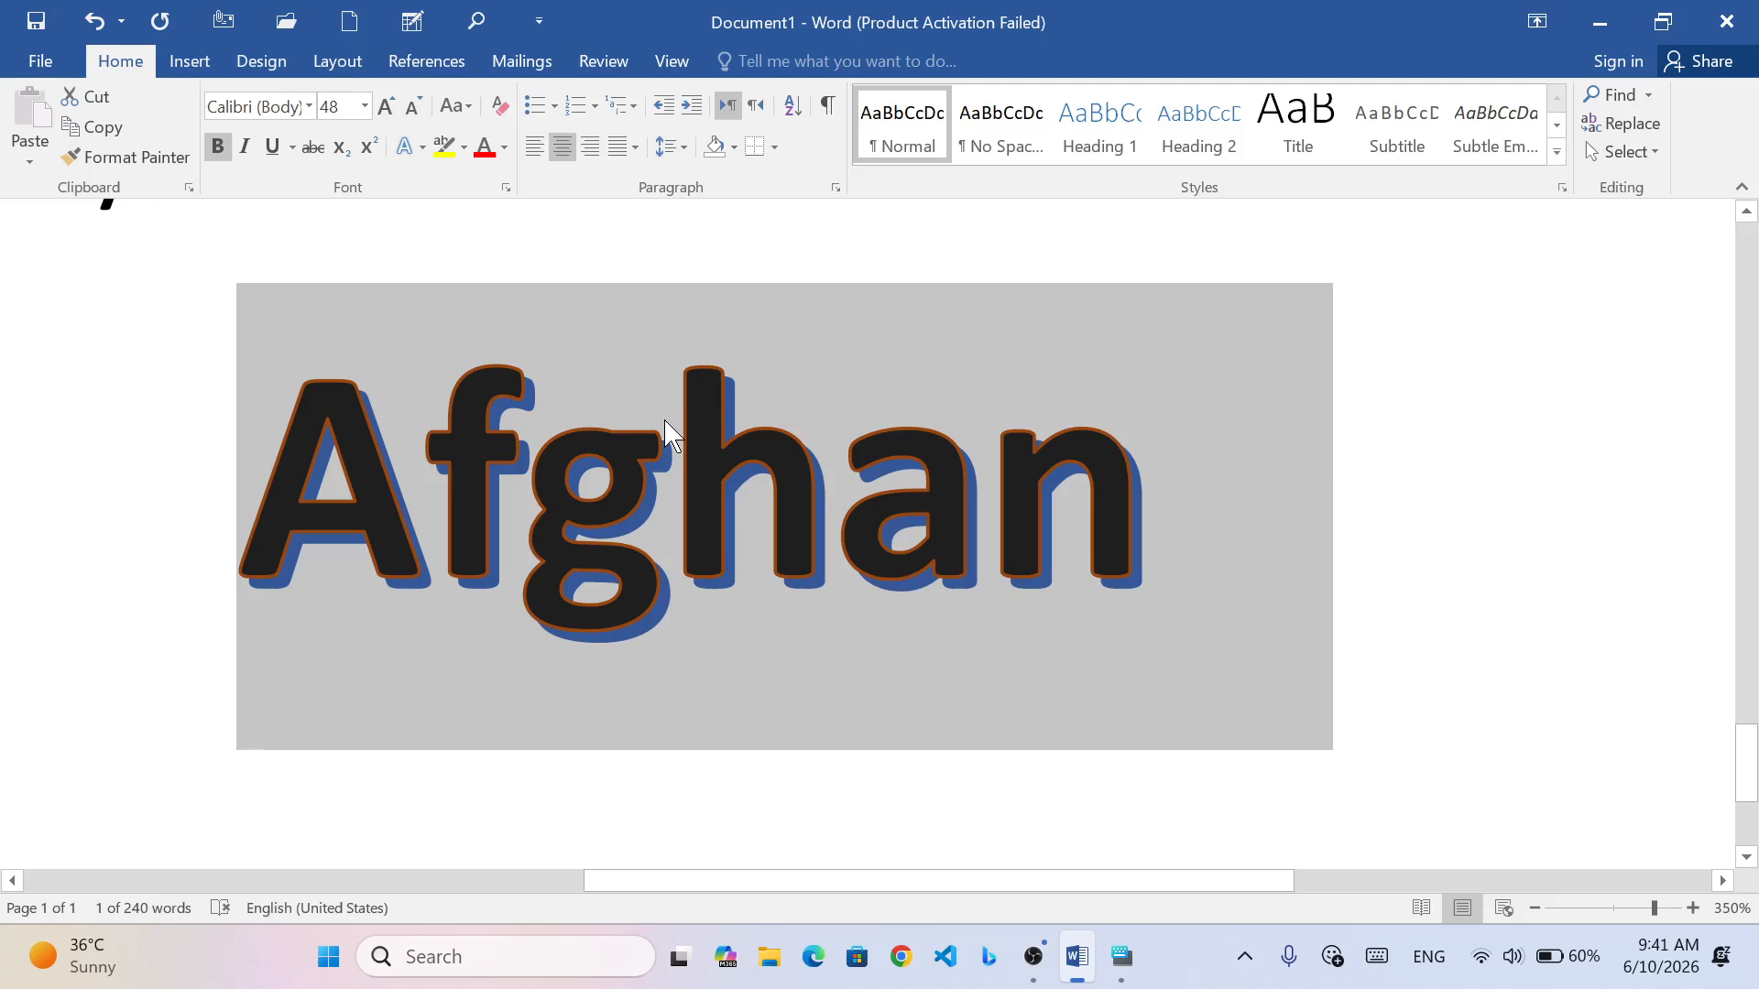
scroll(955, 544, "down", 3)
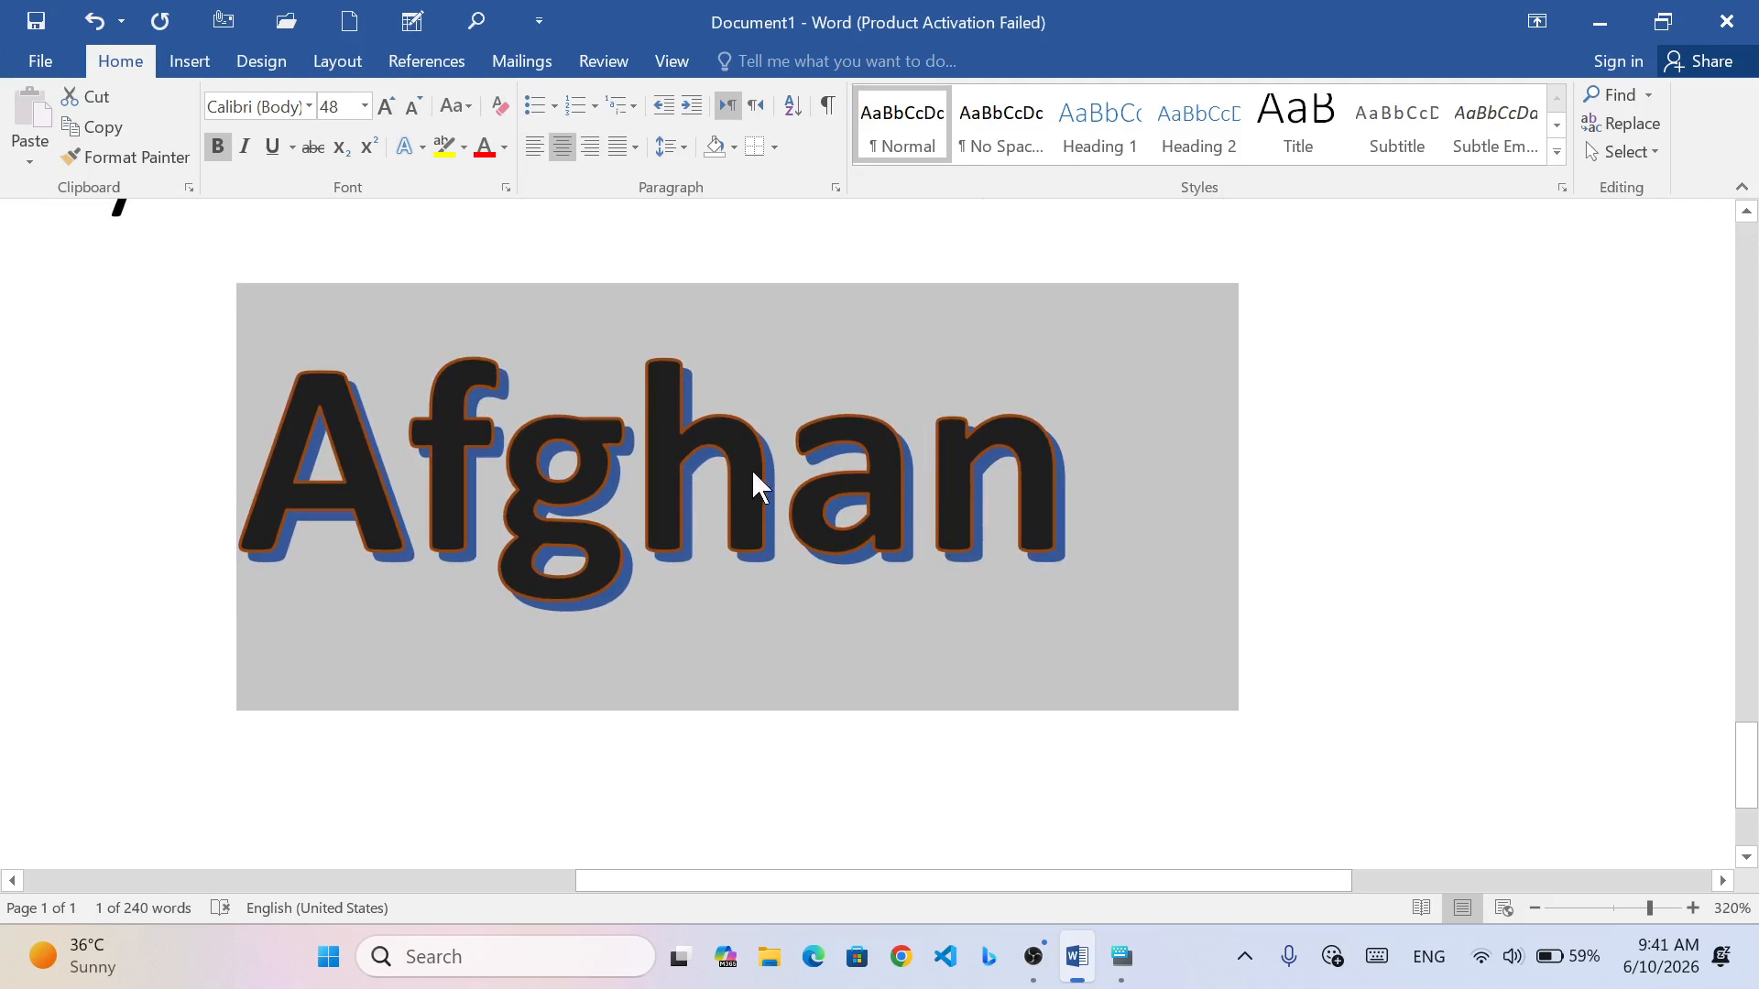
scroll(754, 471, "up", 2)
scroll(738, 494, "down", 2)
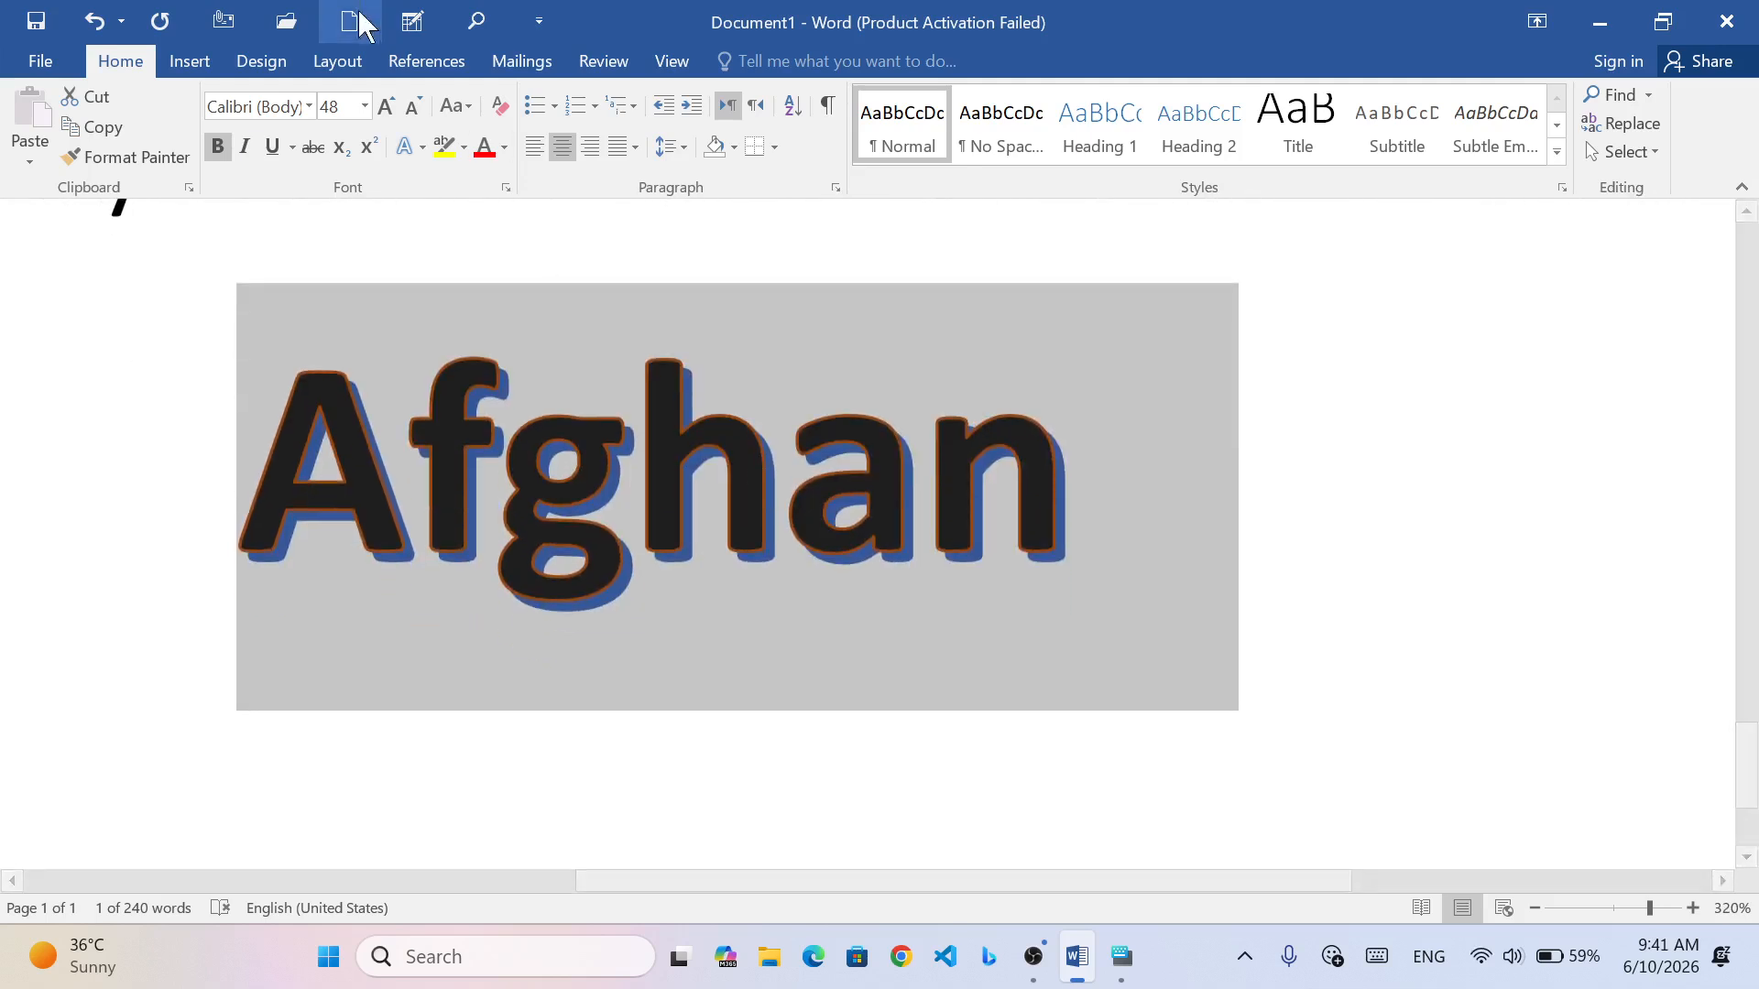
- Change the font colour of "Afghan" to the black theme colour
left_click(422, 150)
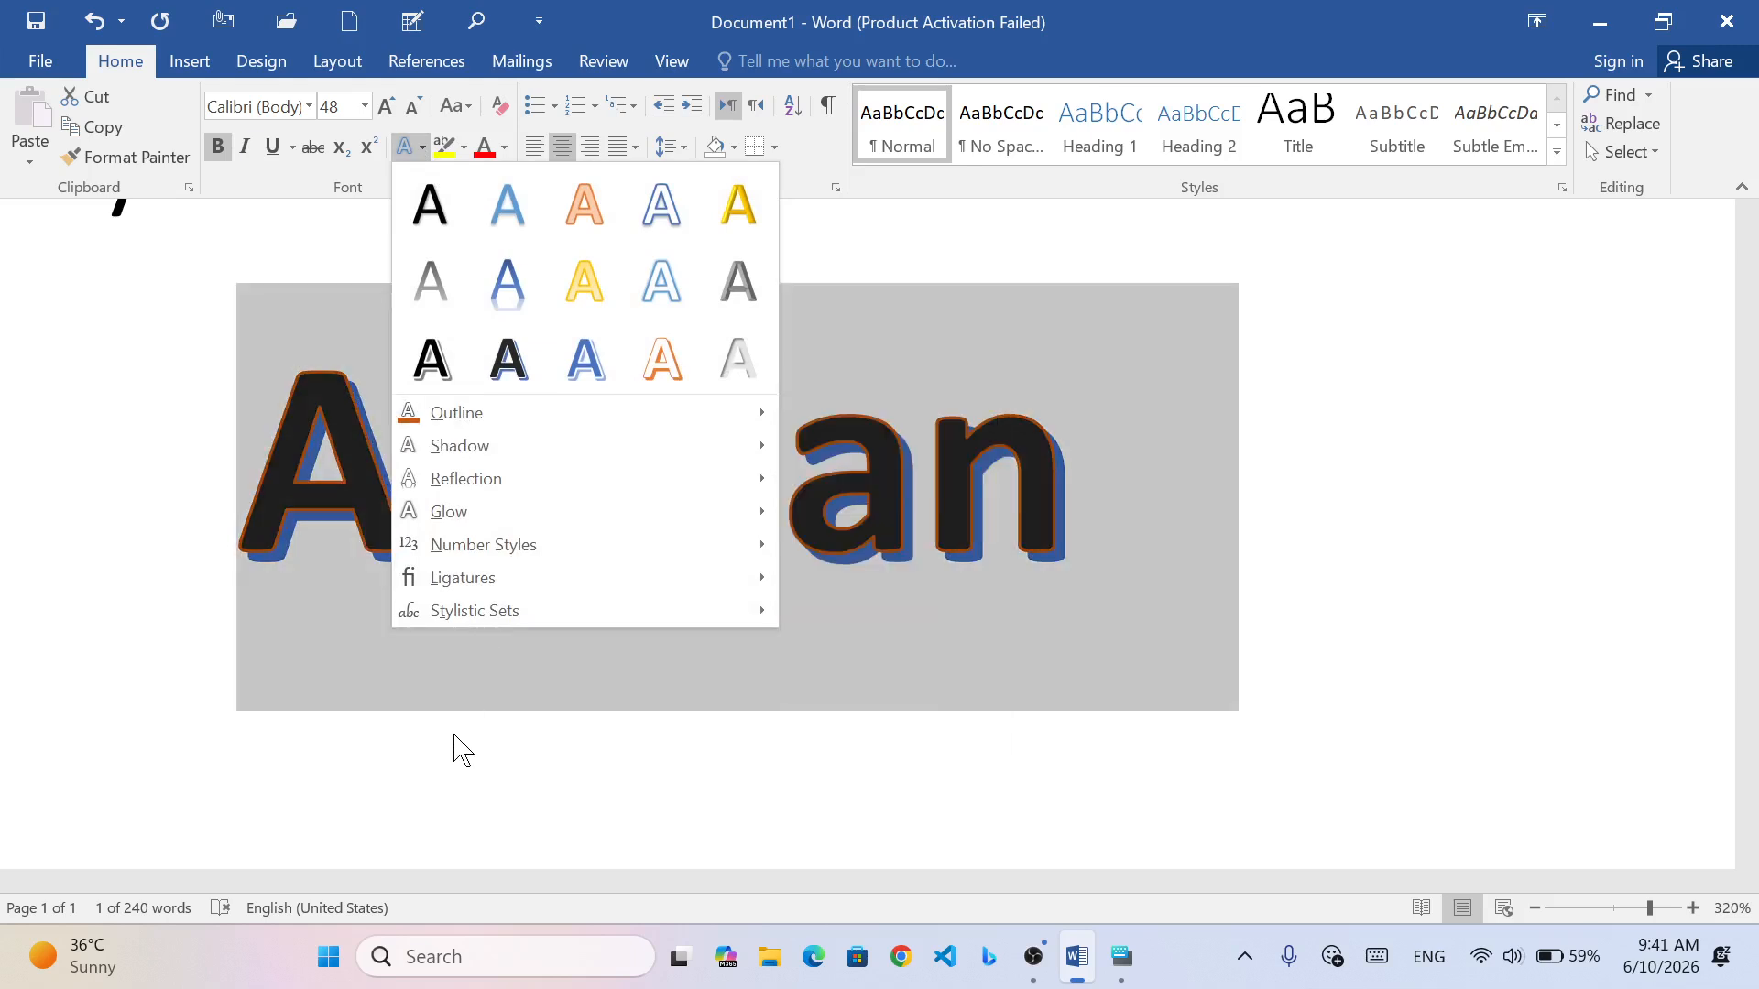
left_click(304, 346)
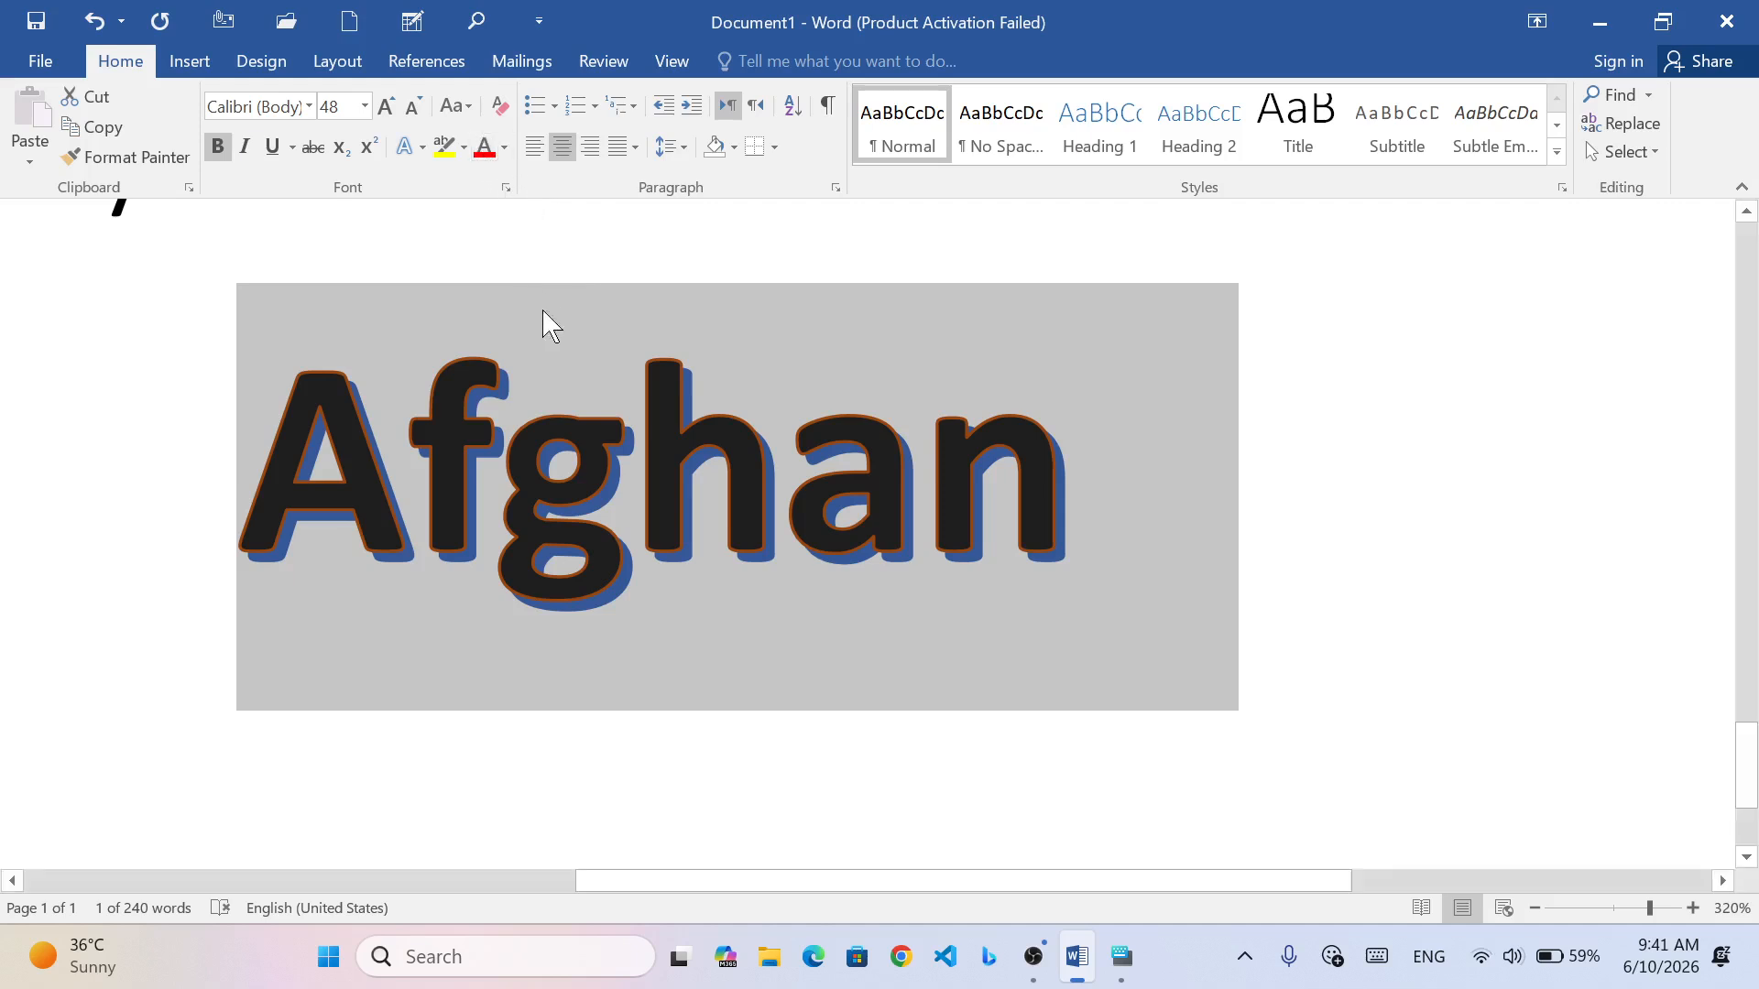
left_click(504, 149)
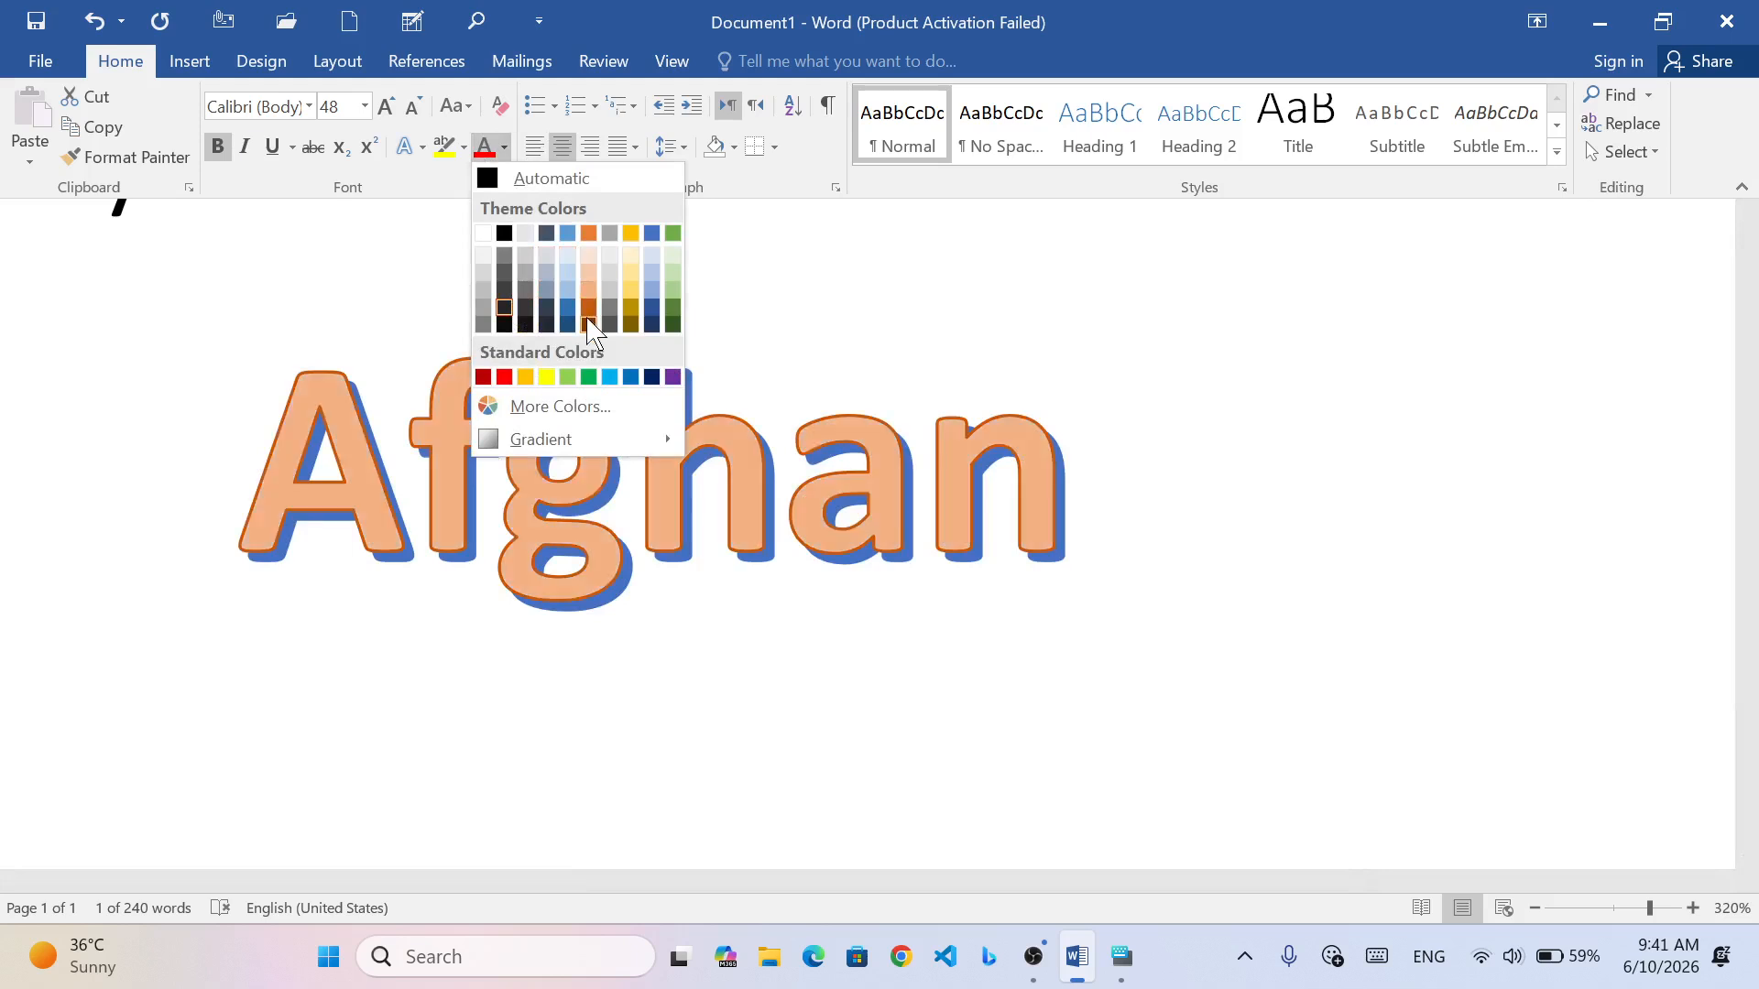
left_click(505, 235)
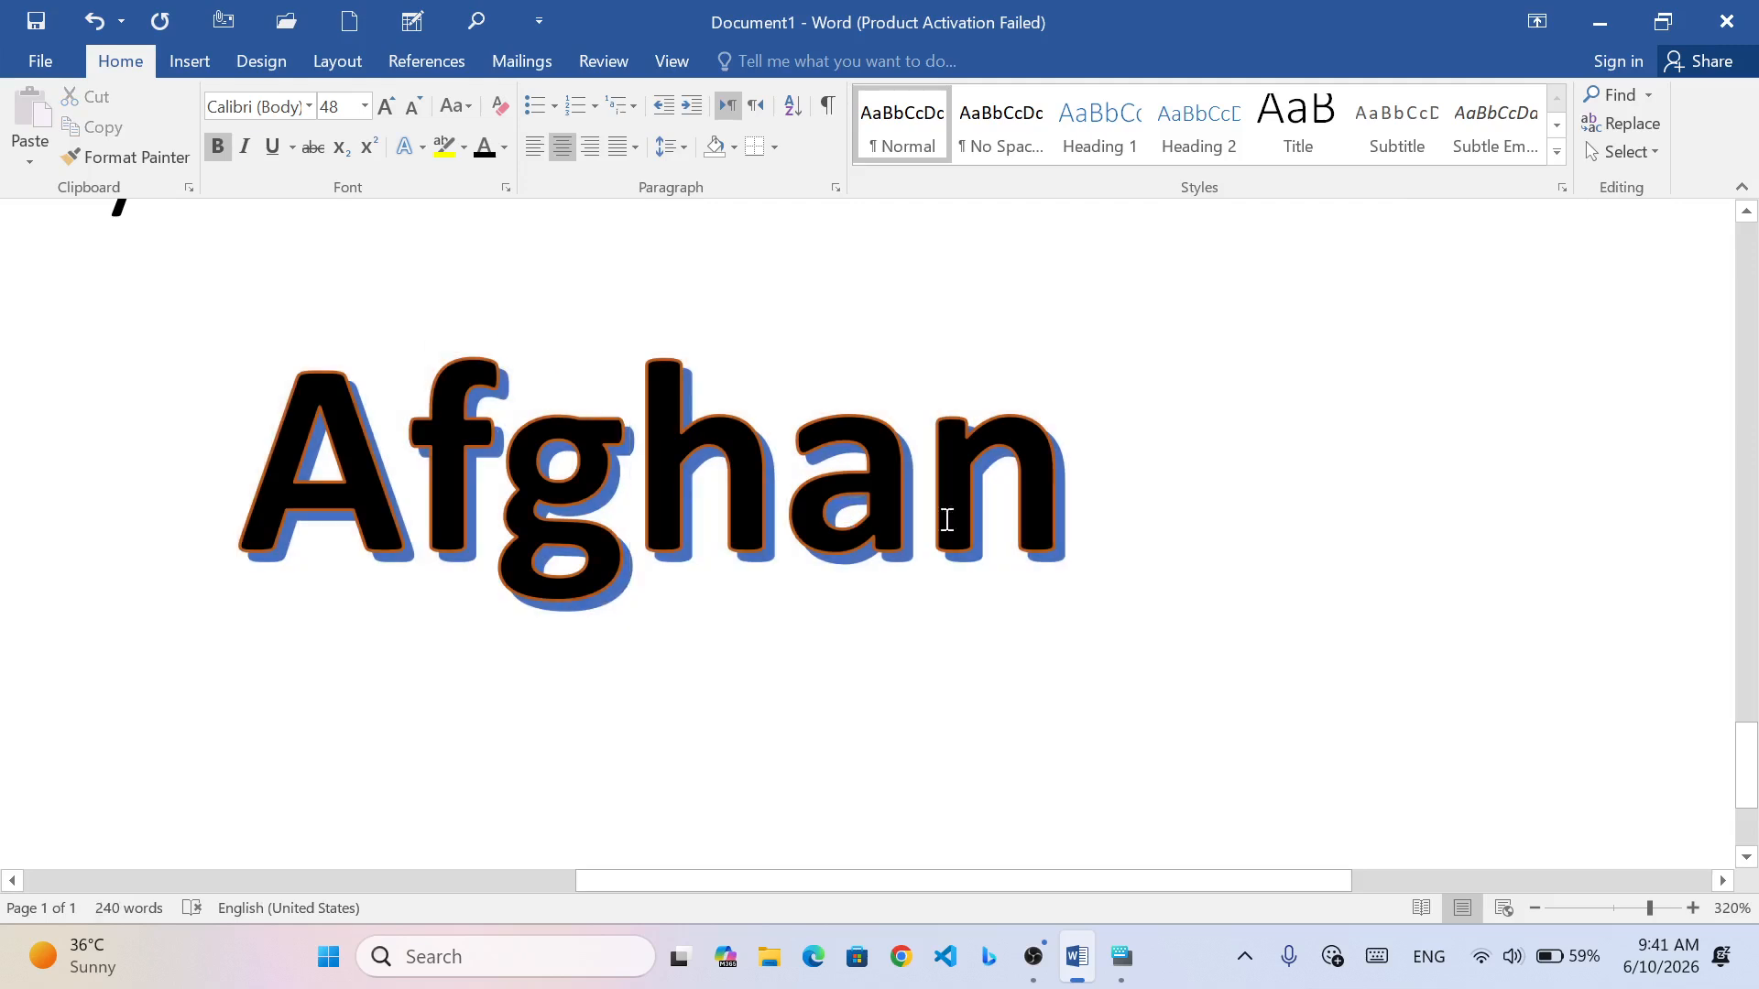
- Select "Afghan" and set its font colour to the white theme colour
left_click_drag(1065, 520, 242, 513)
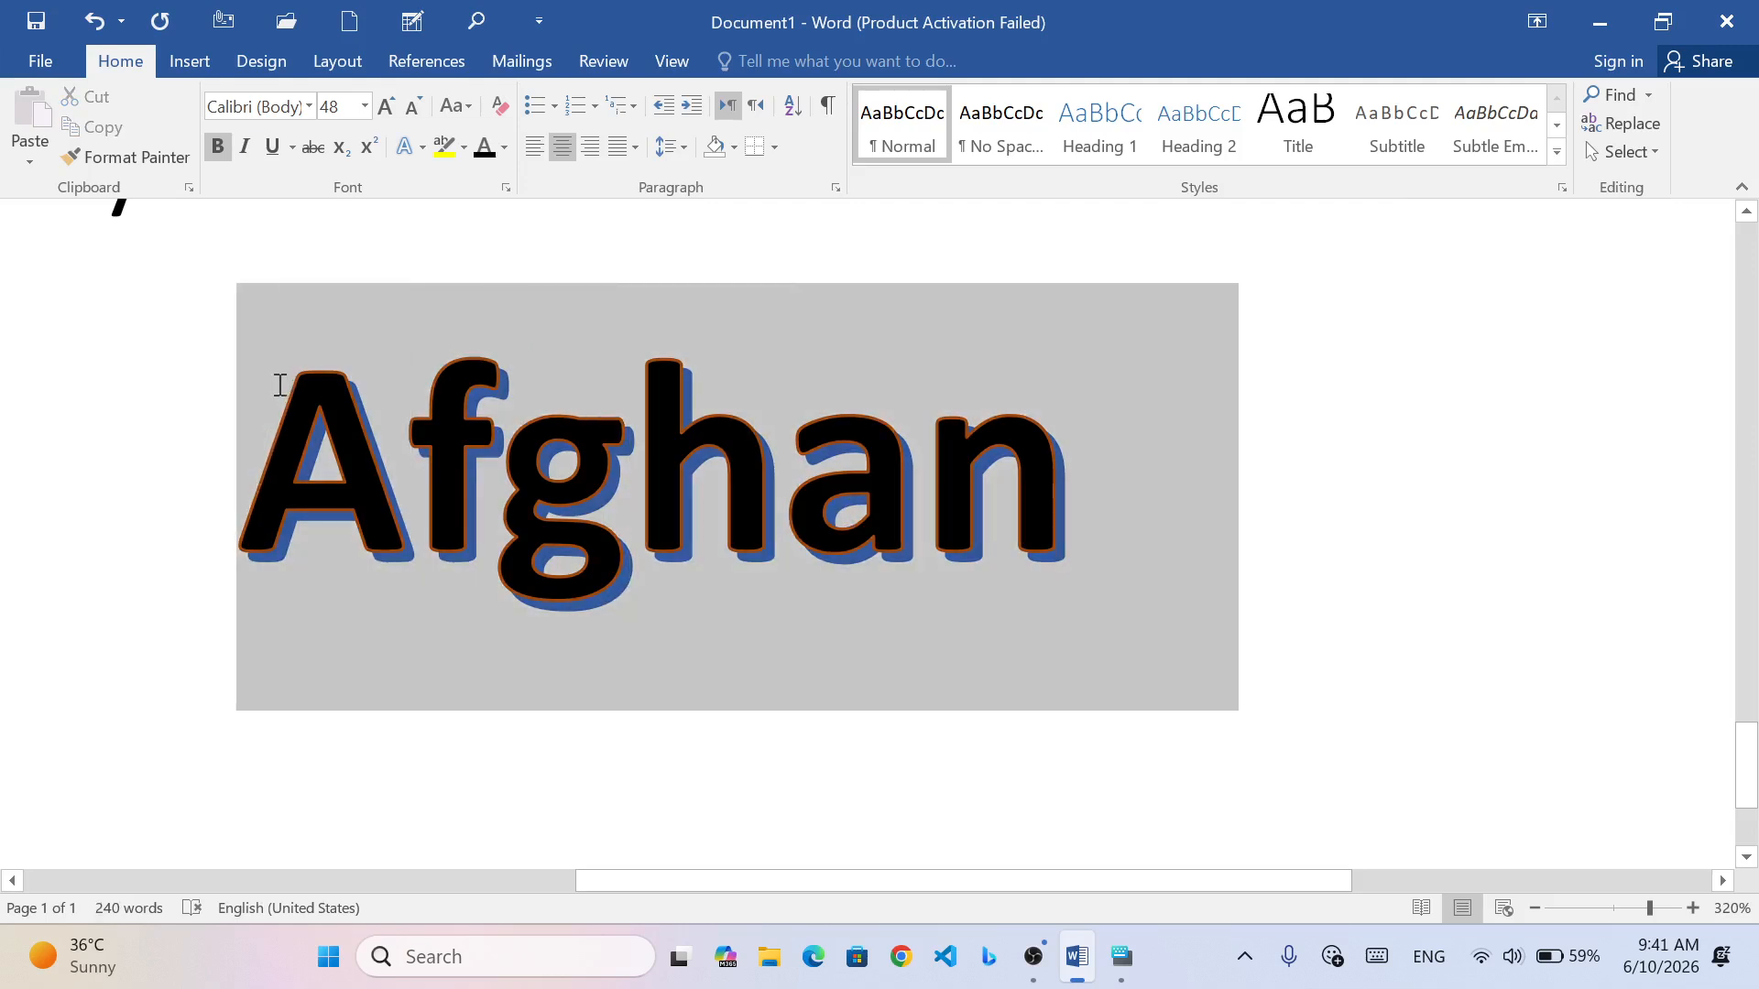
left_click(504, 148)
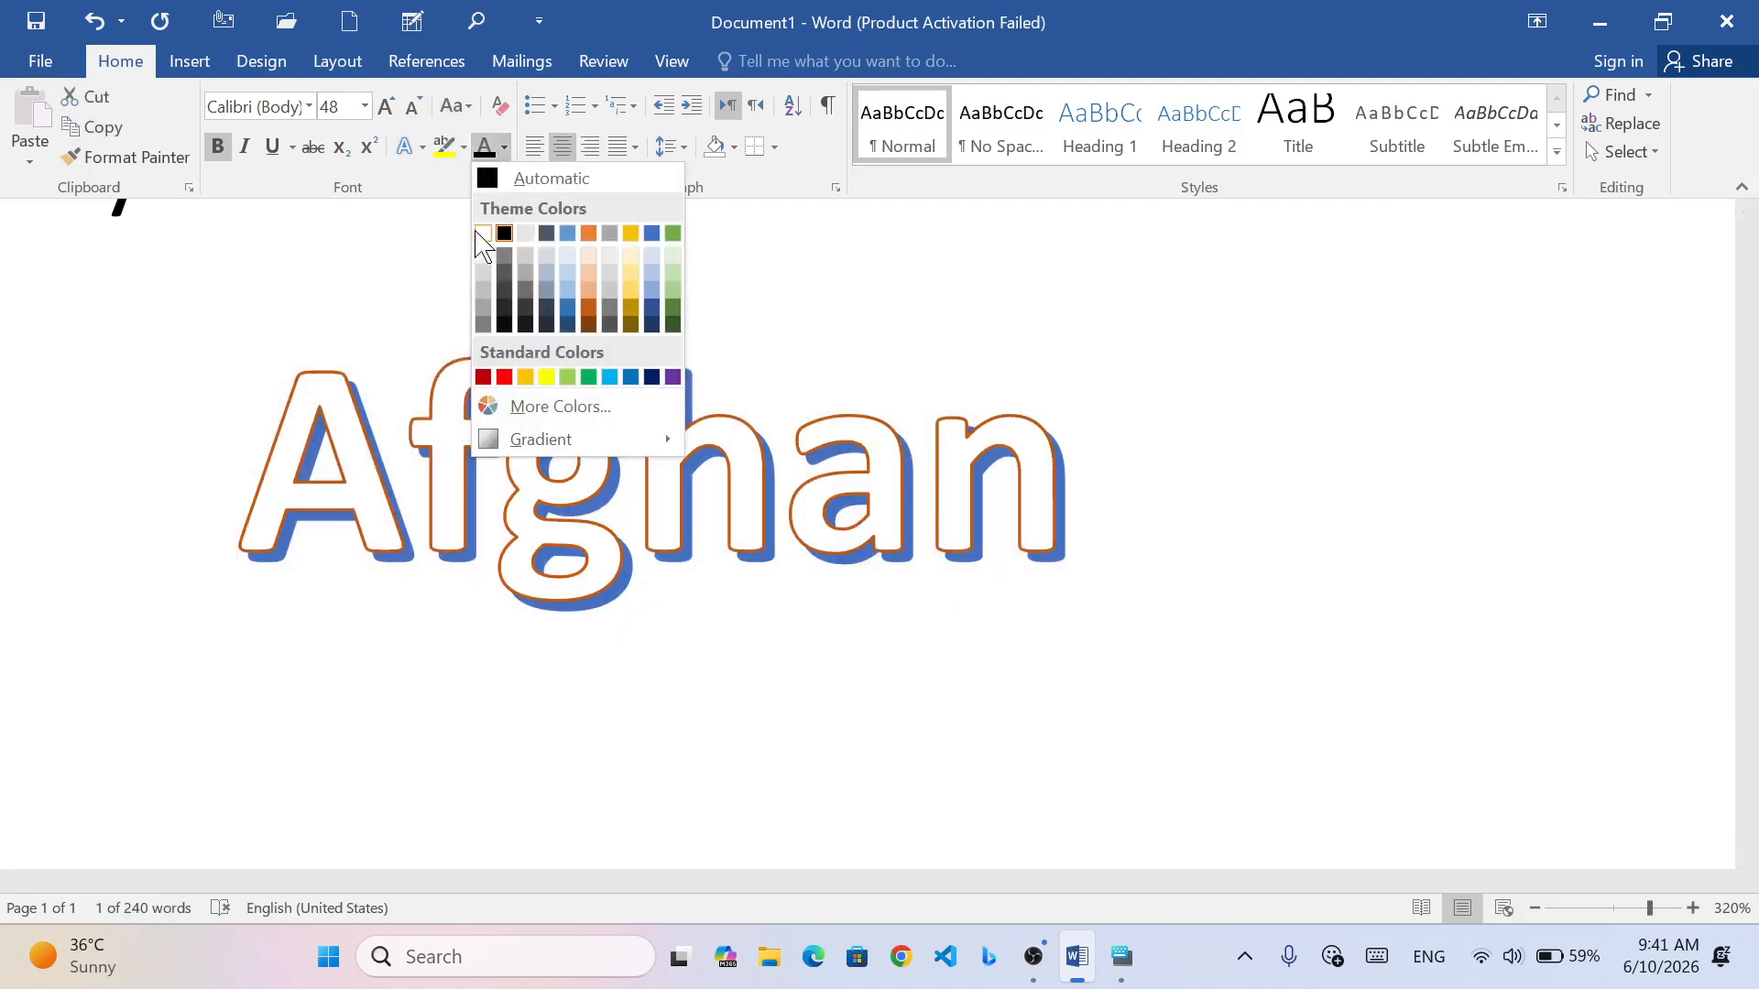
left_click(482, 233)
left_click(627, 585)
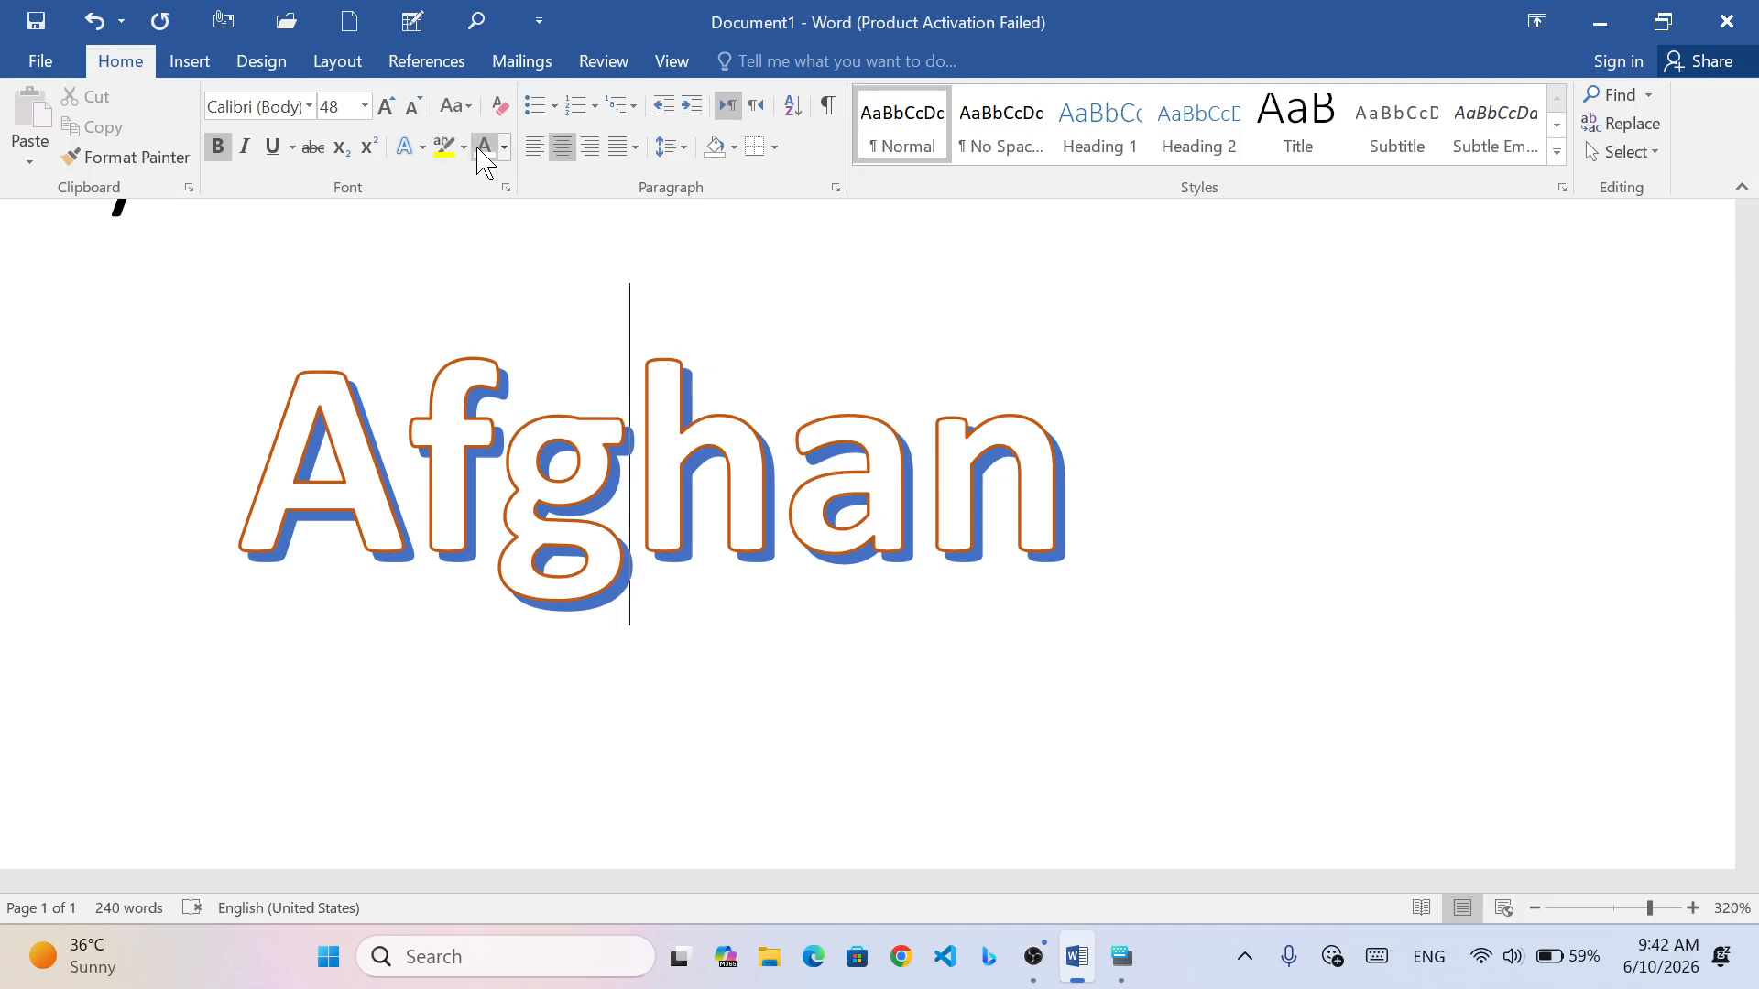
- Set the text outline of "Afghan" to Automatic black and inspect the lettering up close
left_click(424, 146)
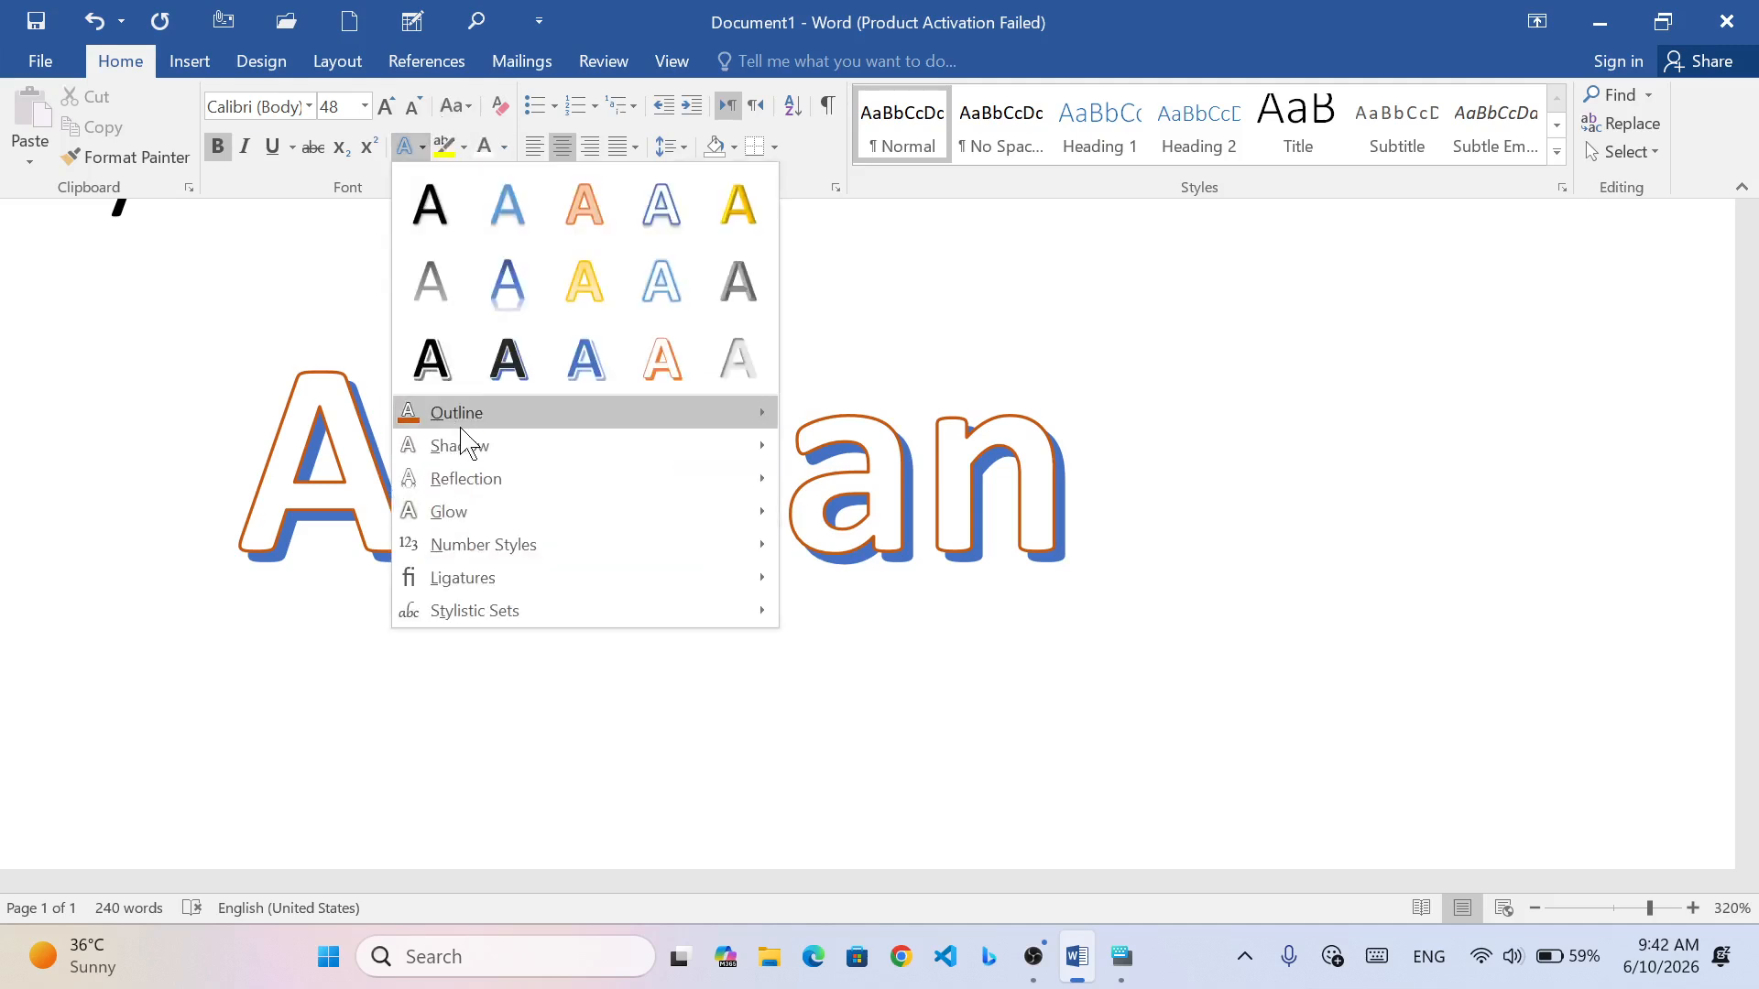
mouse_move(483, 421)
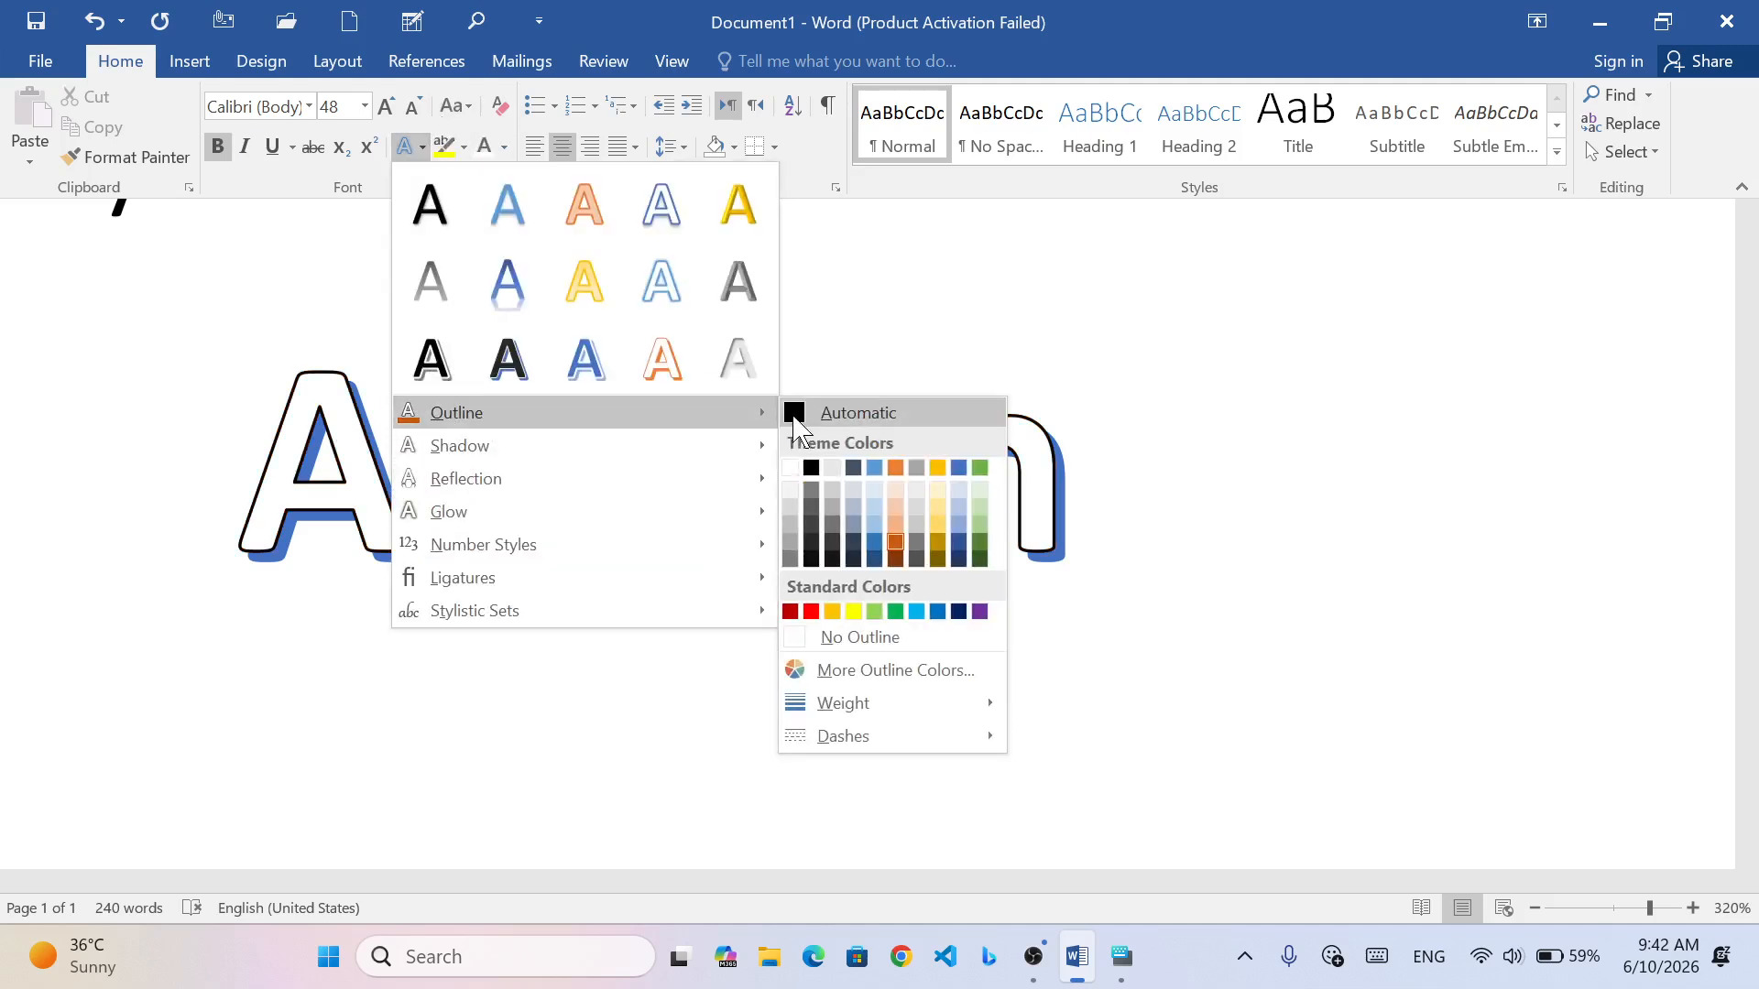
left_click(793, 417)
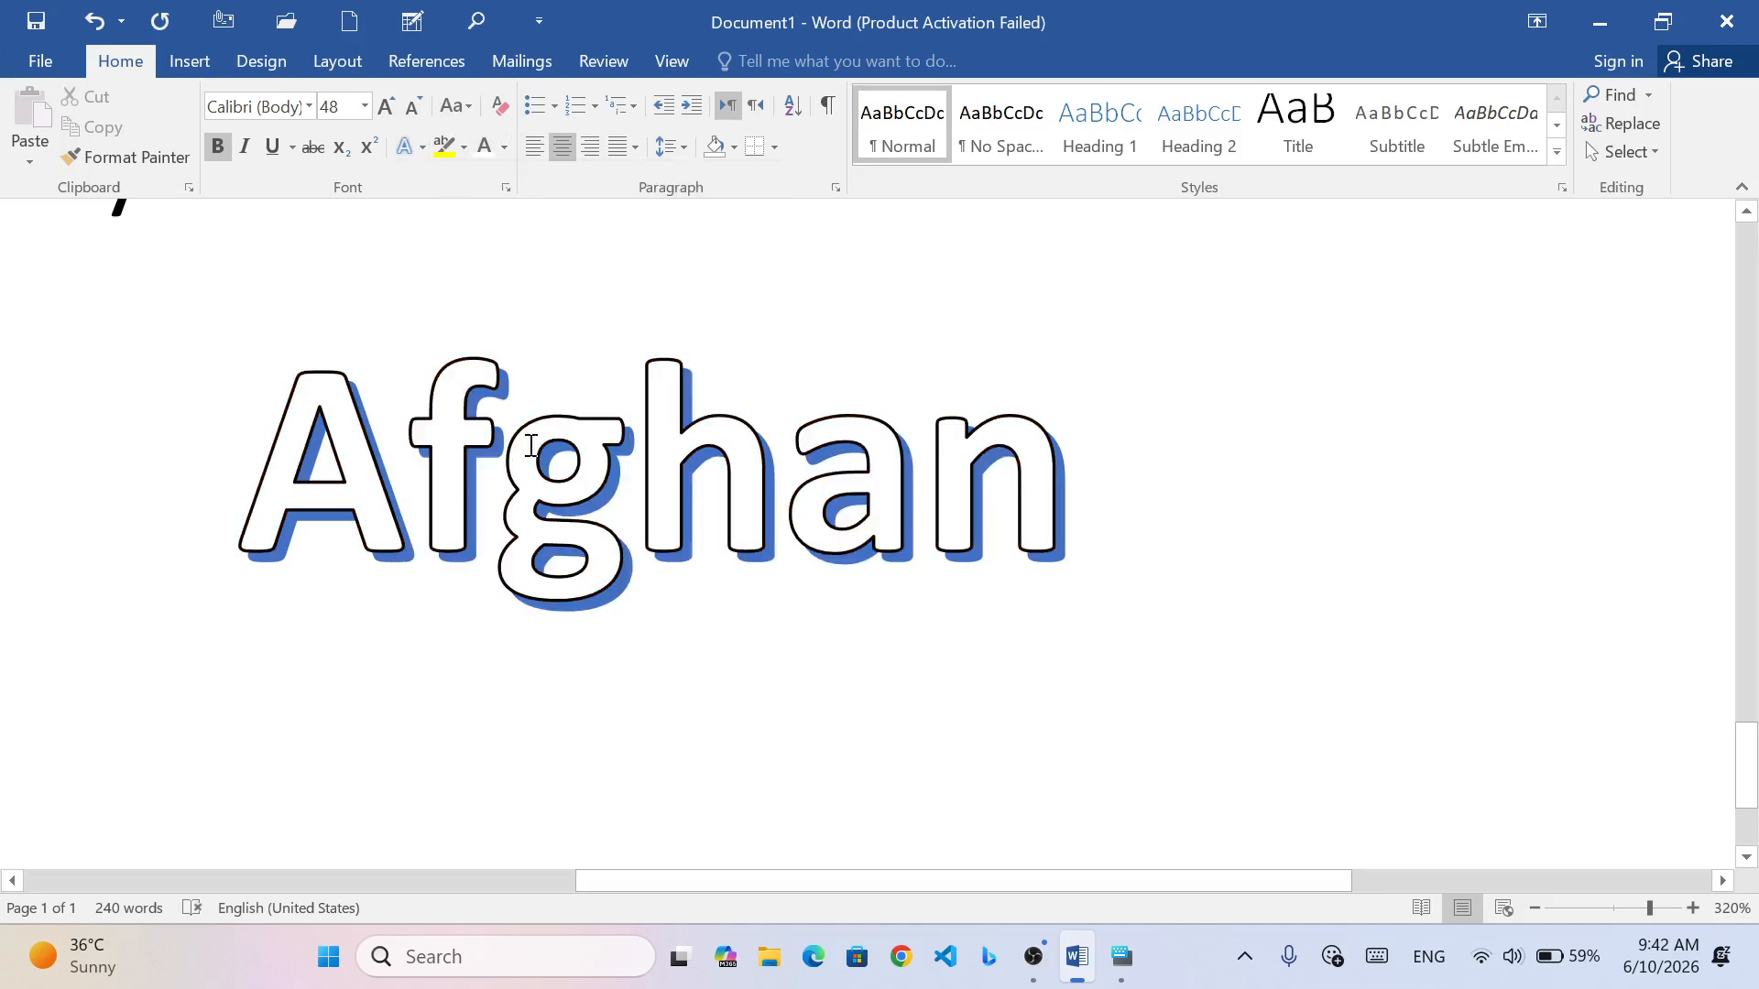
scroll(531, 446, "up", 13)
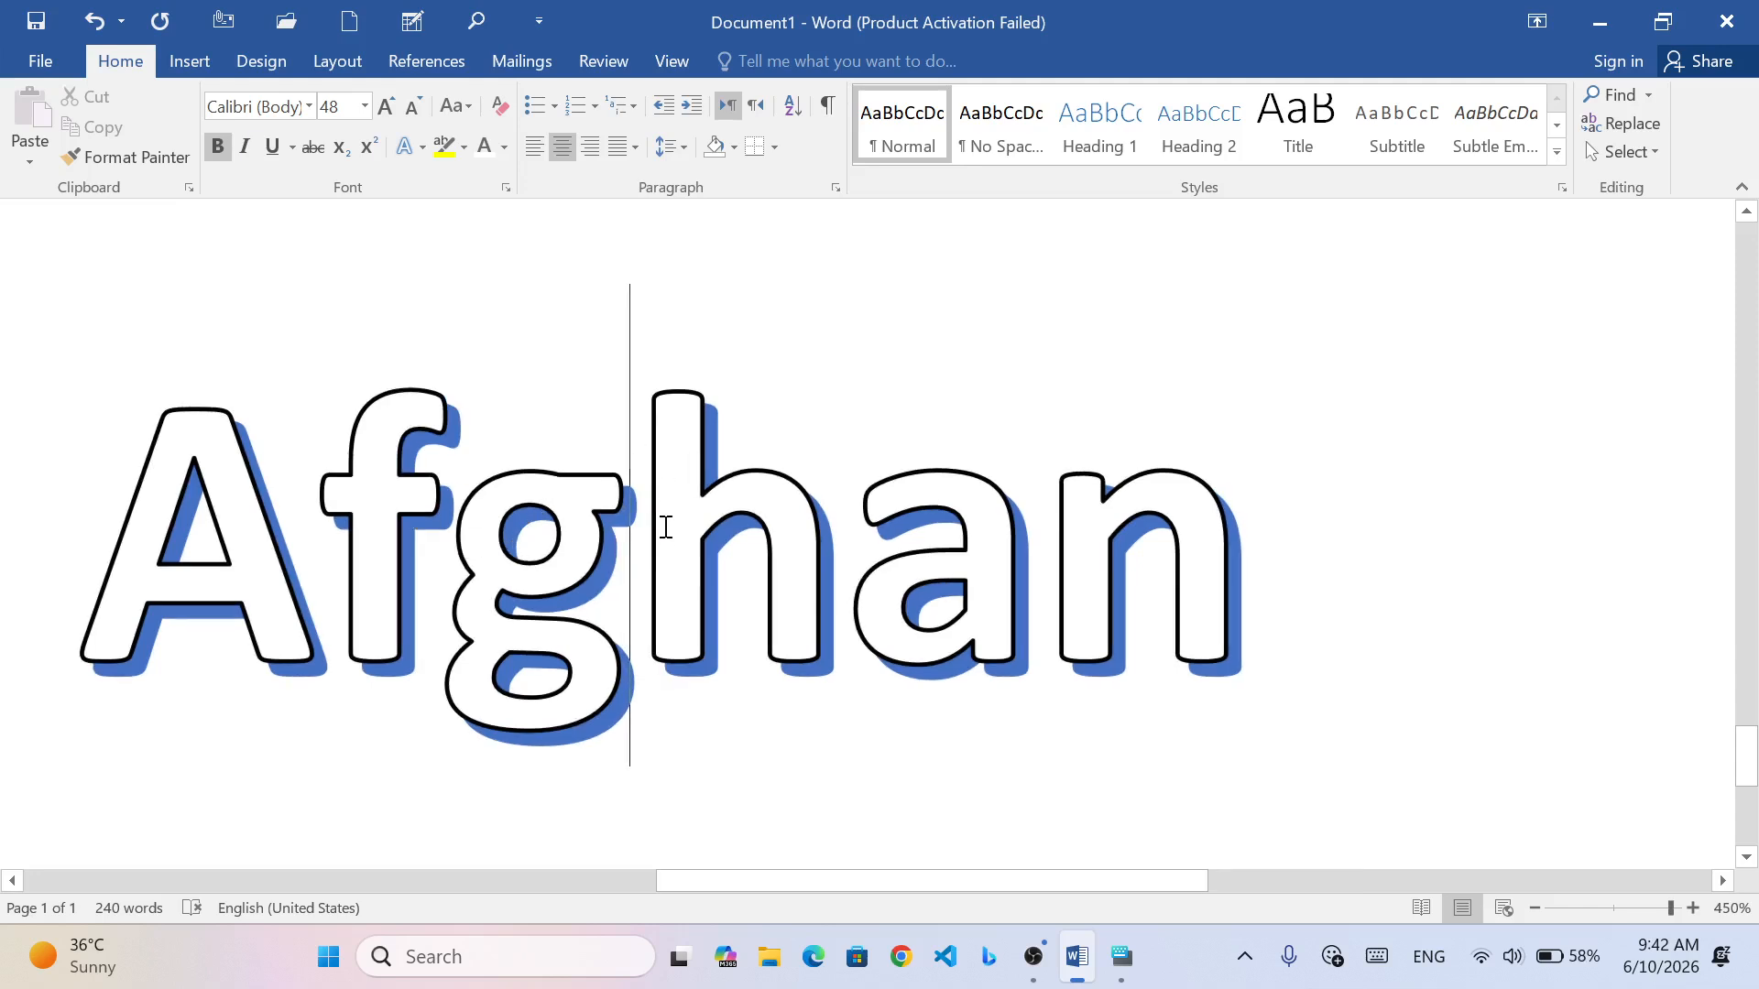
scroll(666, 527, "down", 13)
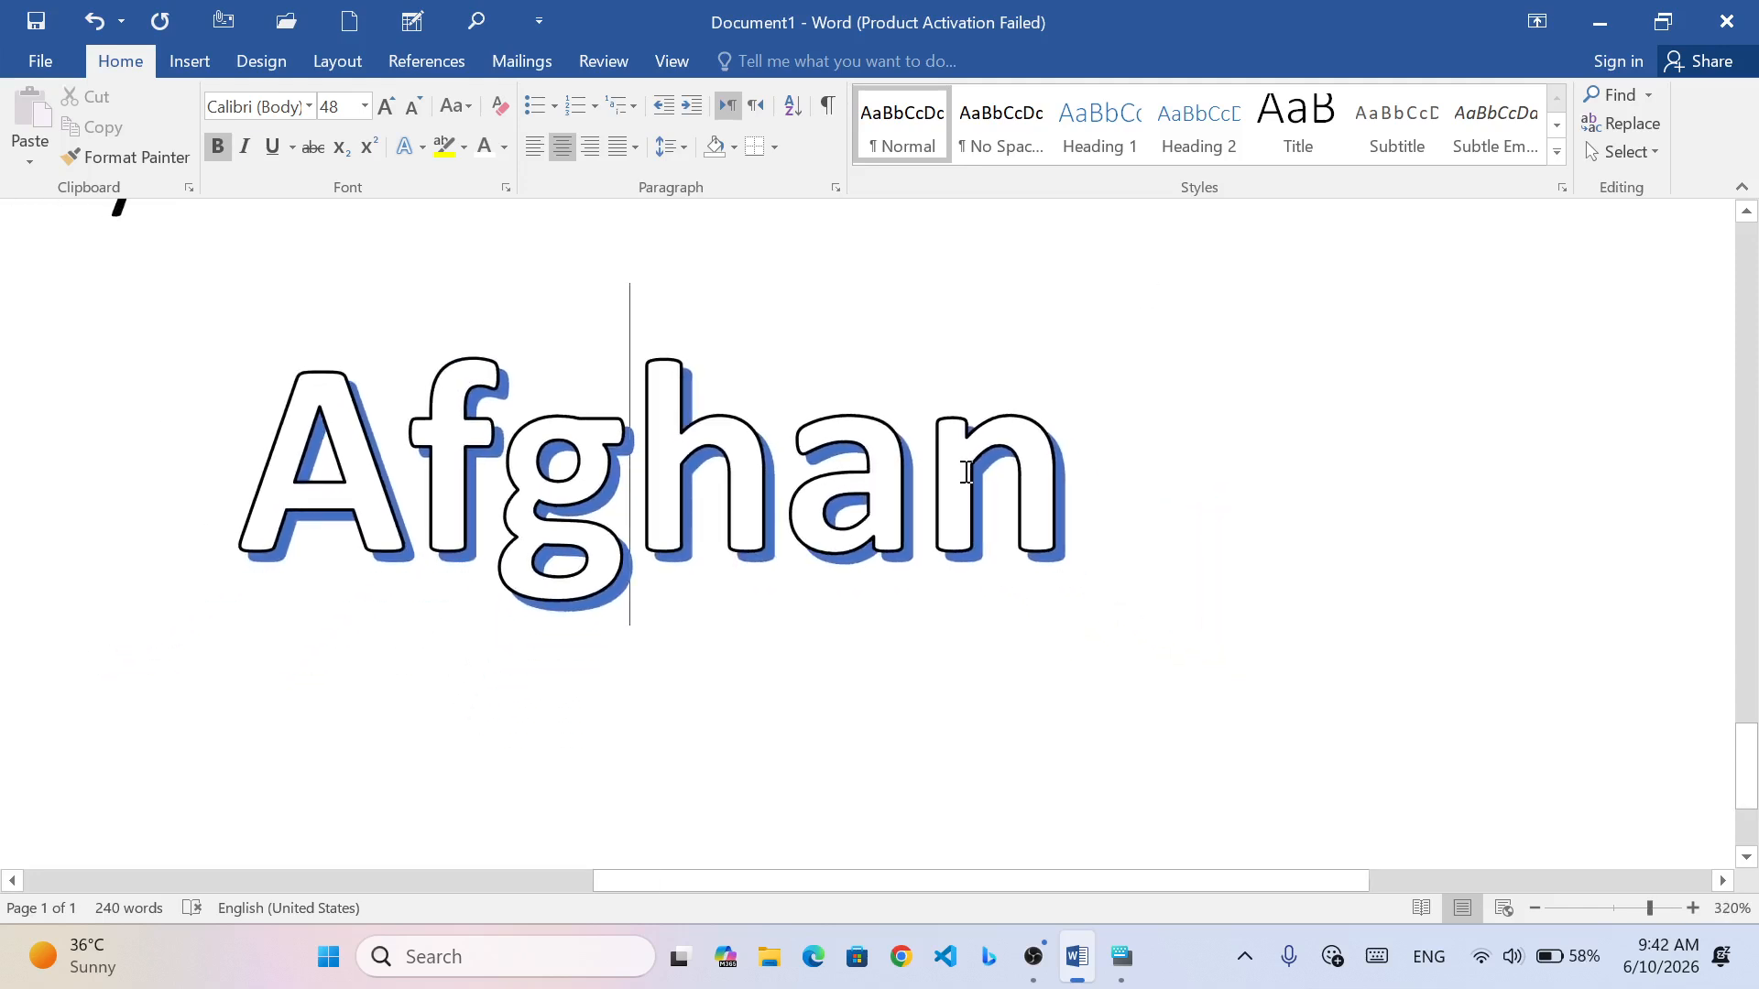
- Select the word "Afghan" and preview the outer shadow presets on it without applying one
left_click_drag(1035, 492, 216, 504)
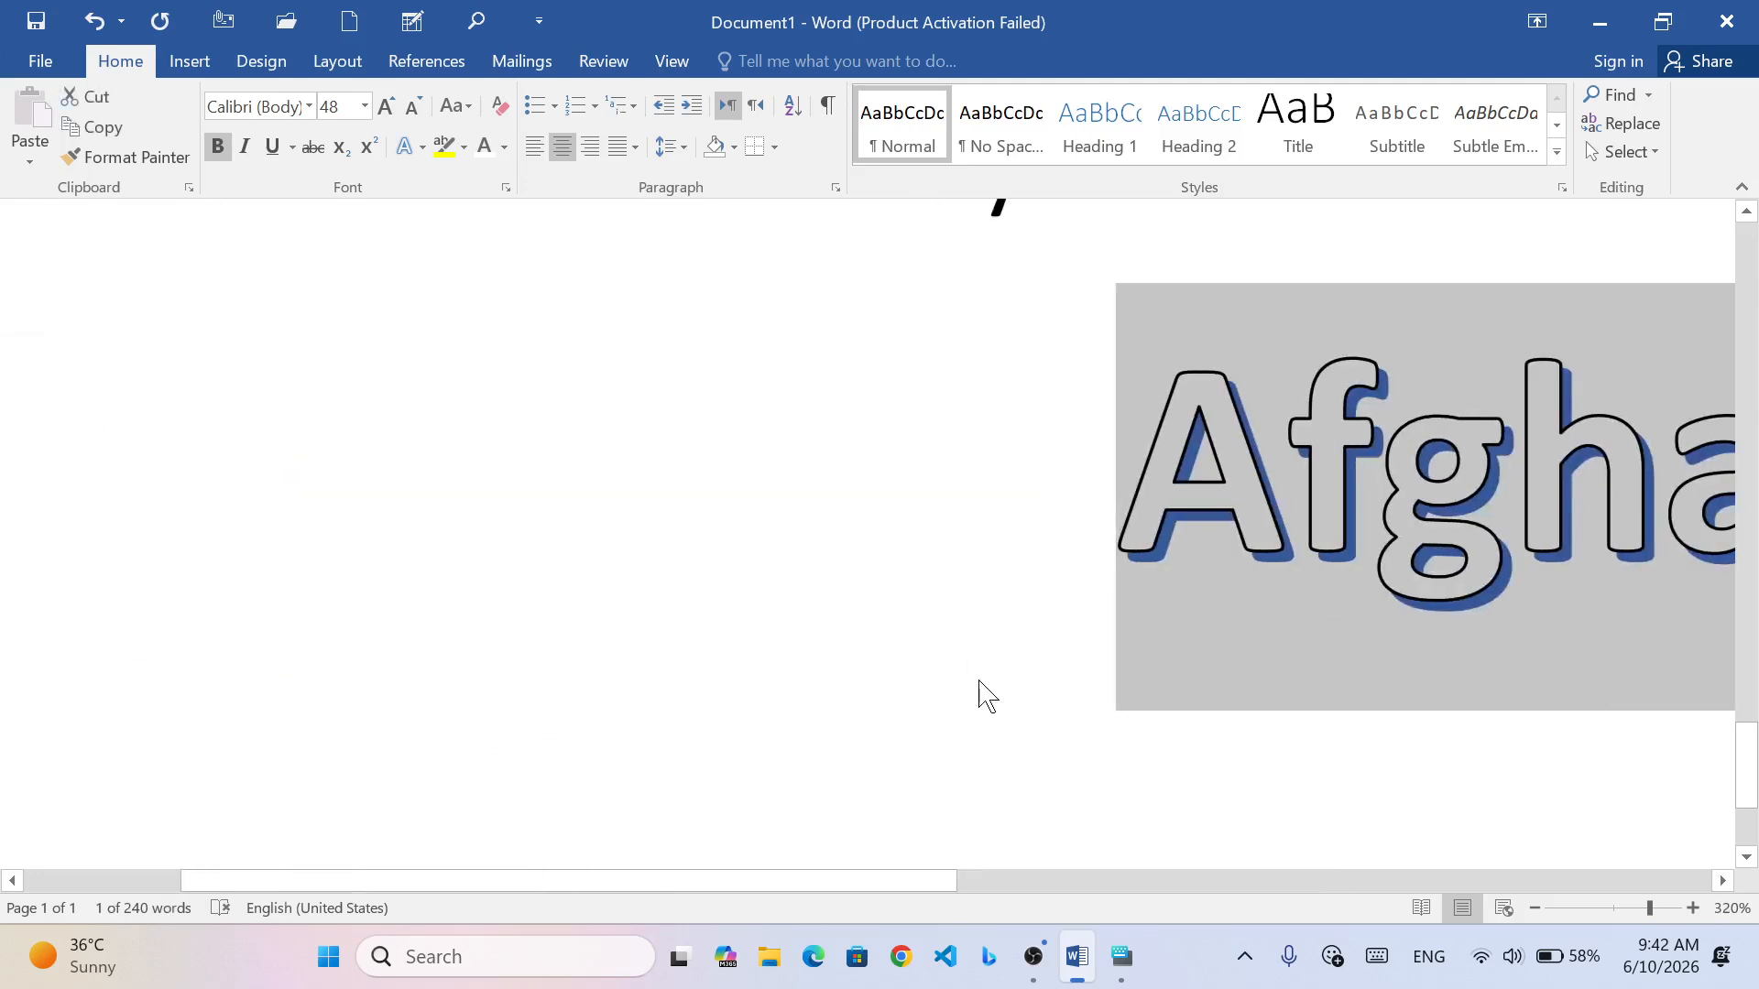
left_click_drag(757, 887, 1086, 891)
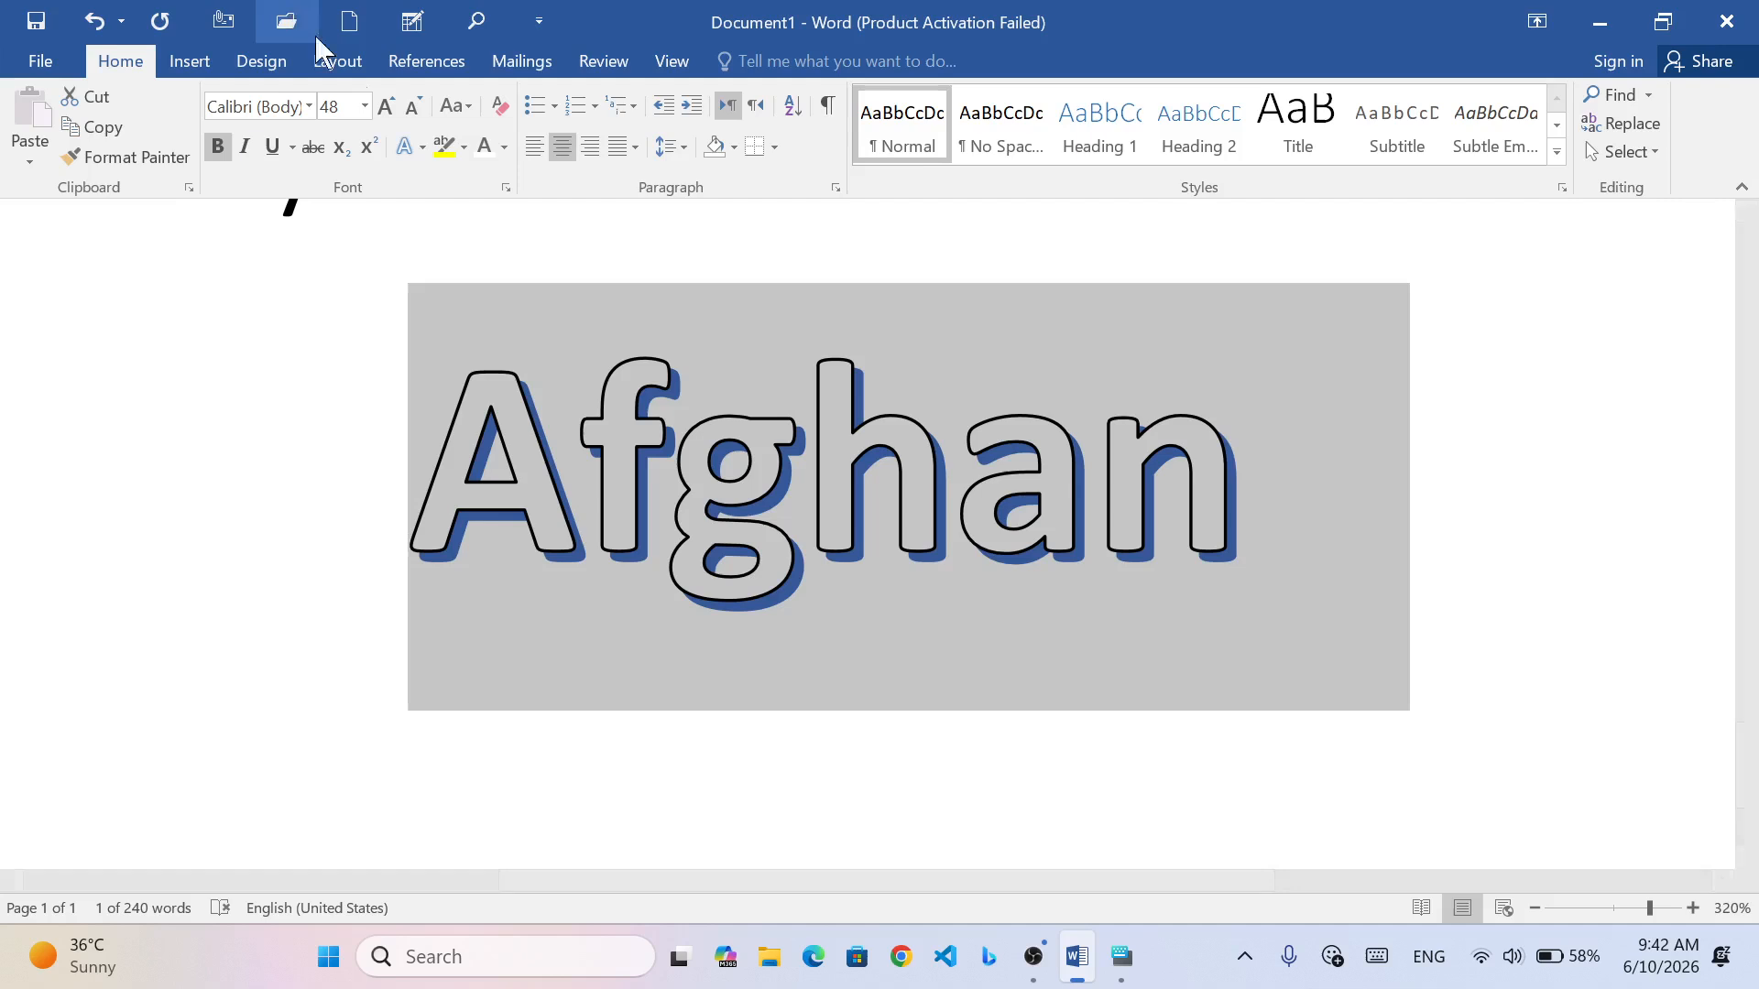
left_click(406, 152)
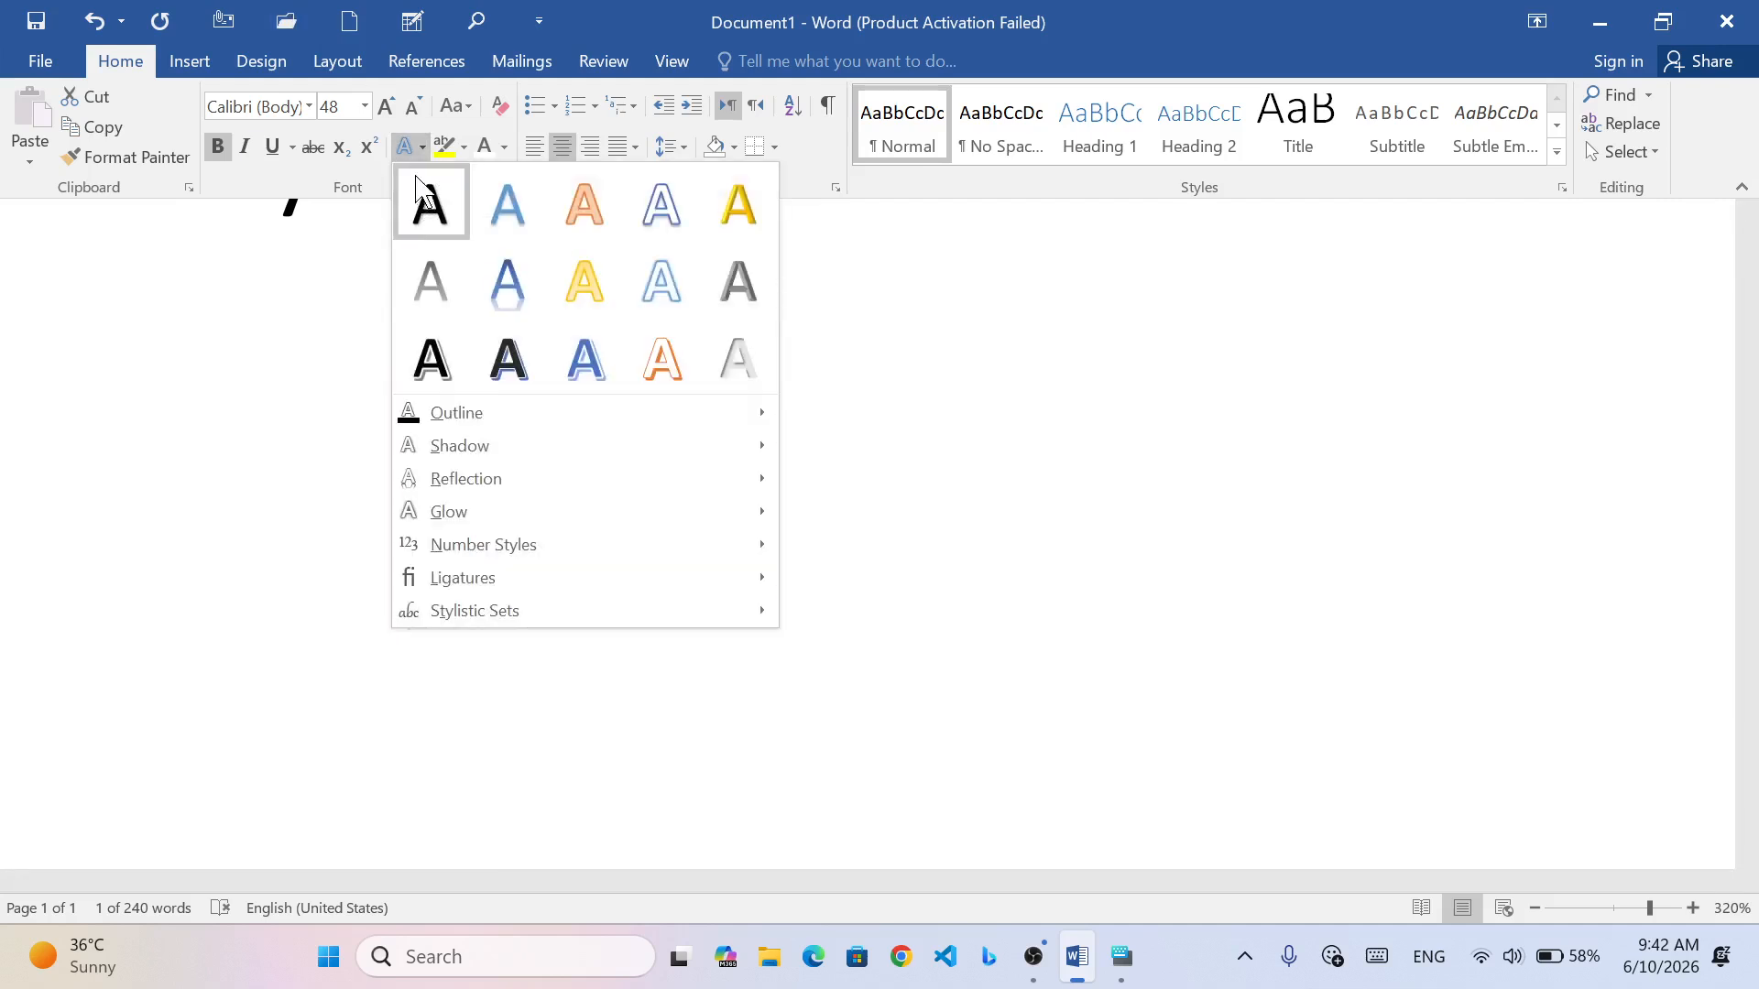
mouse_move(462, 446)
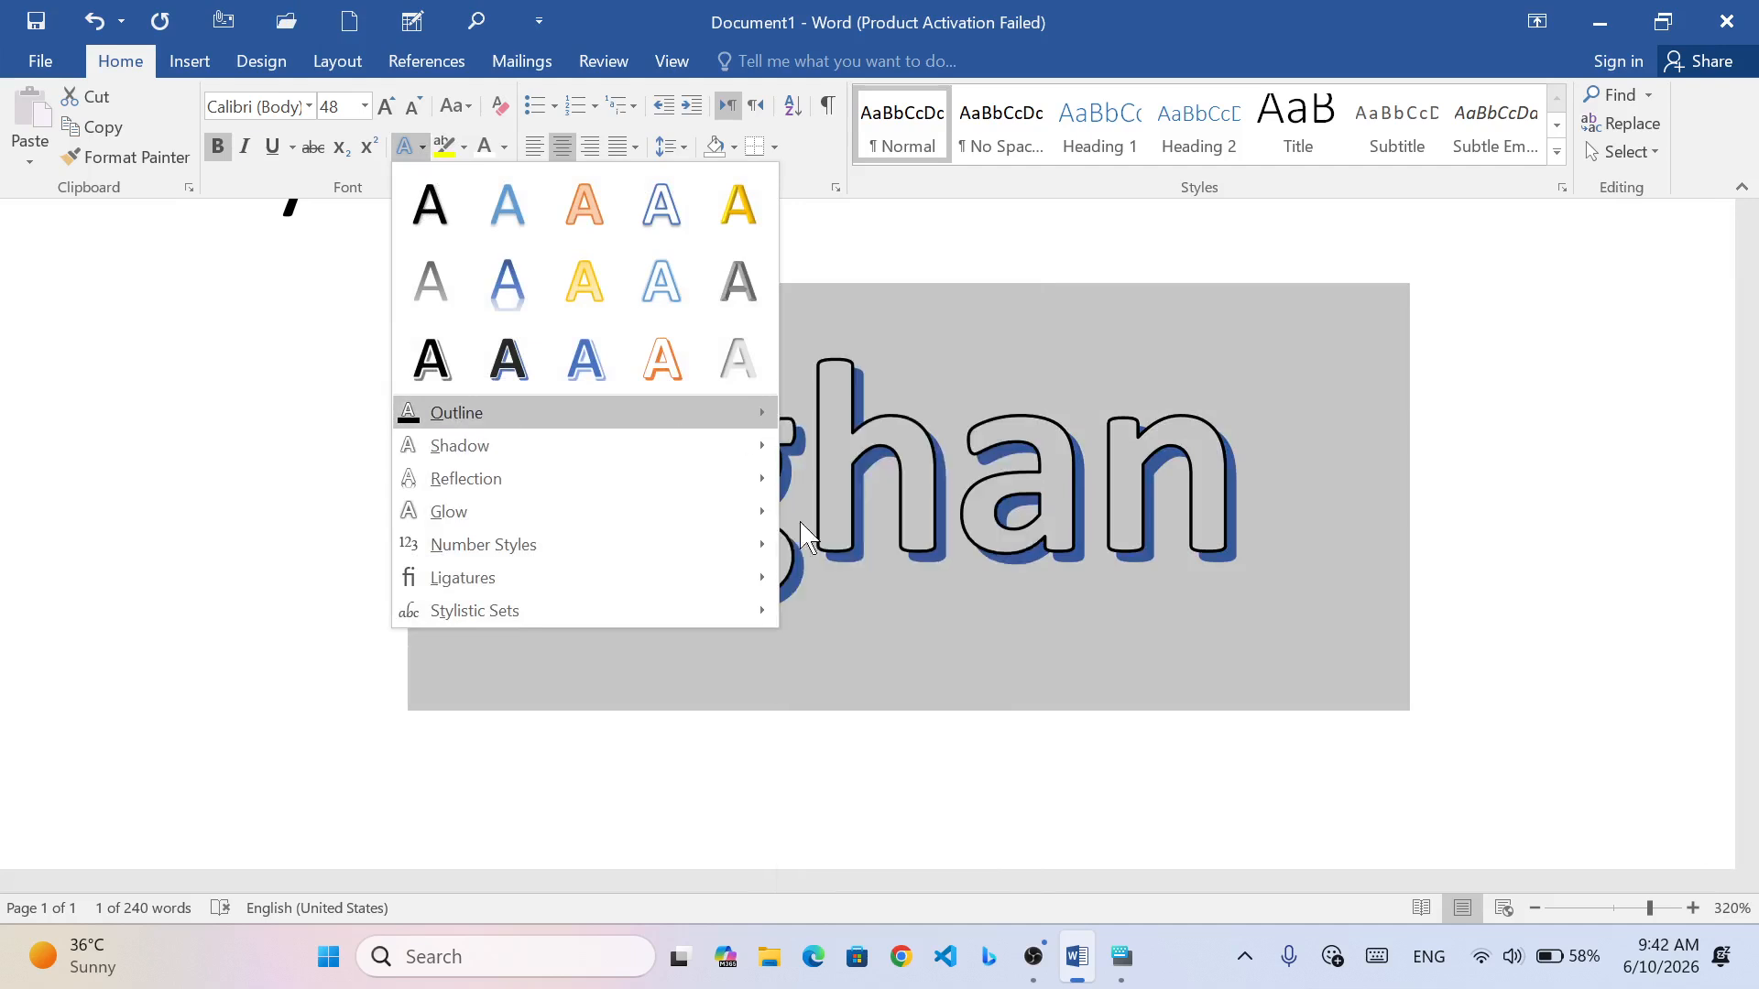
mouse_move(476, 413)
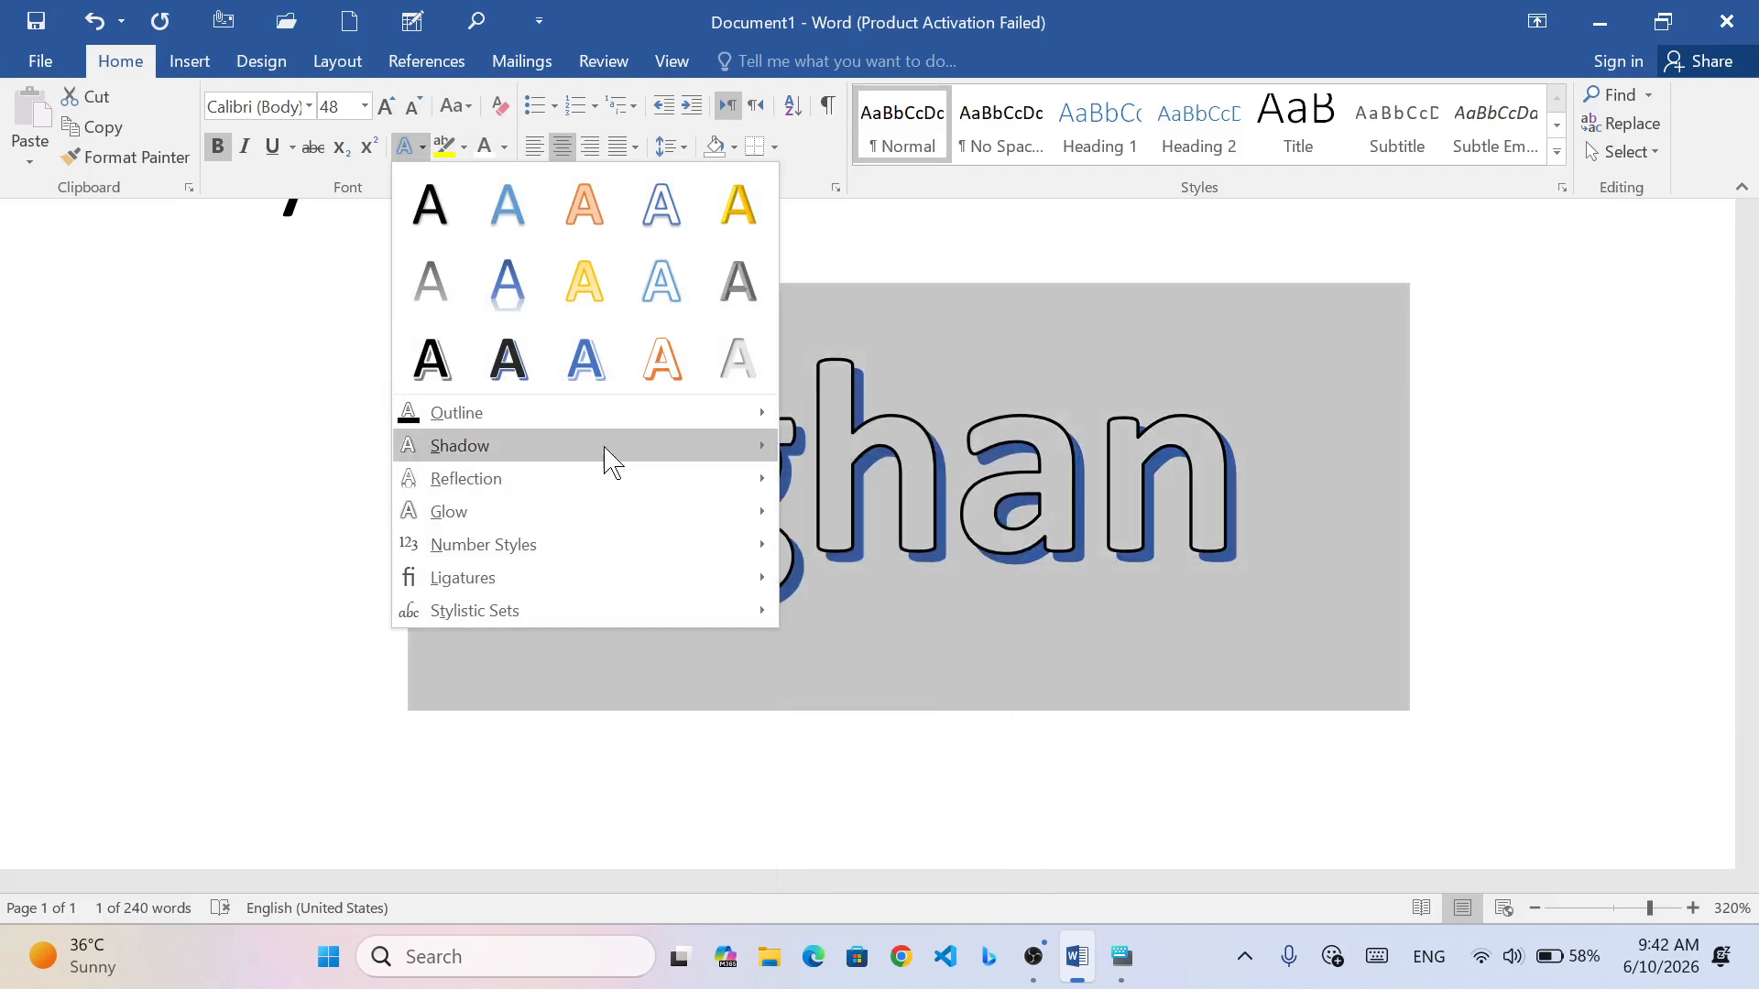
mouse_move(608, 448)
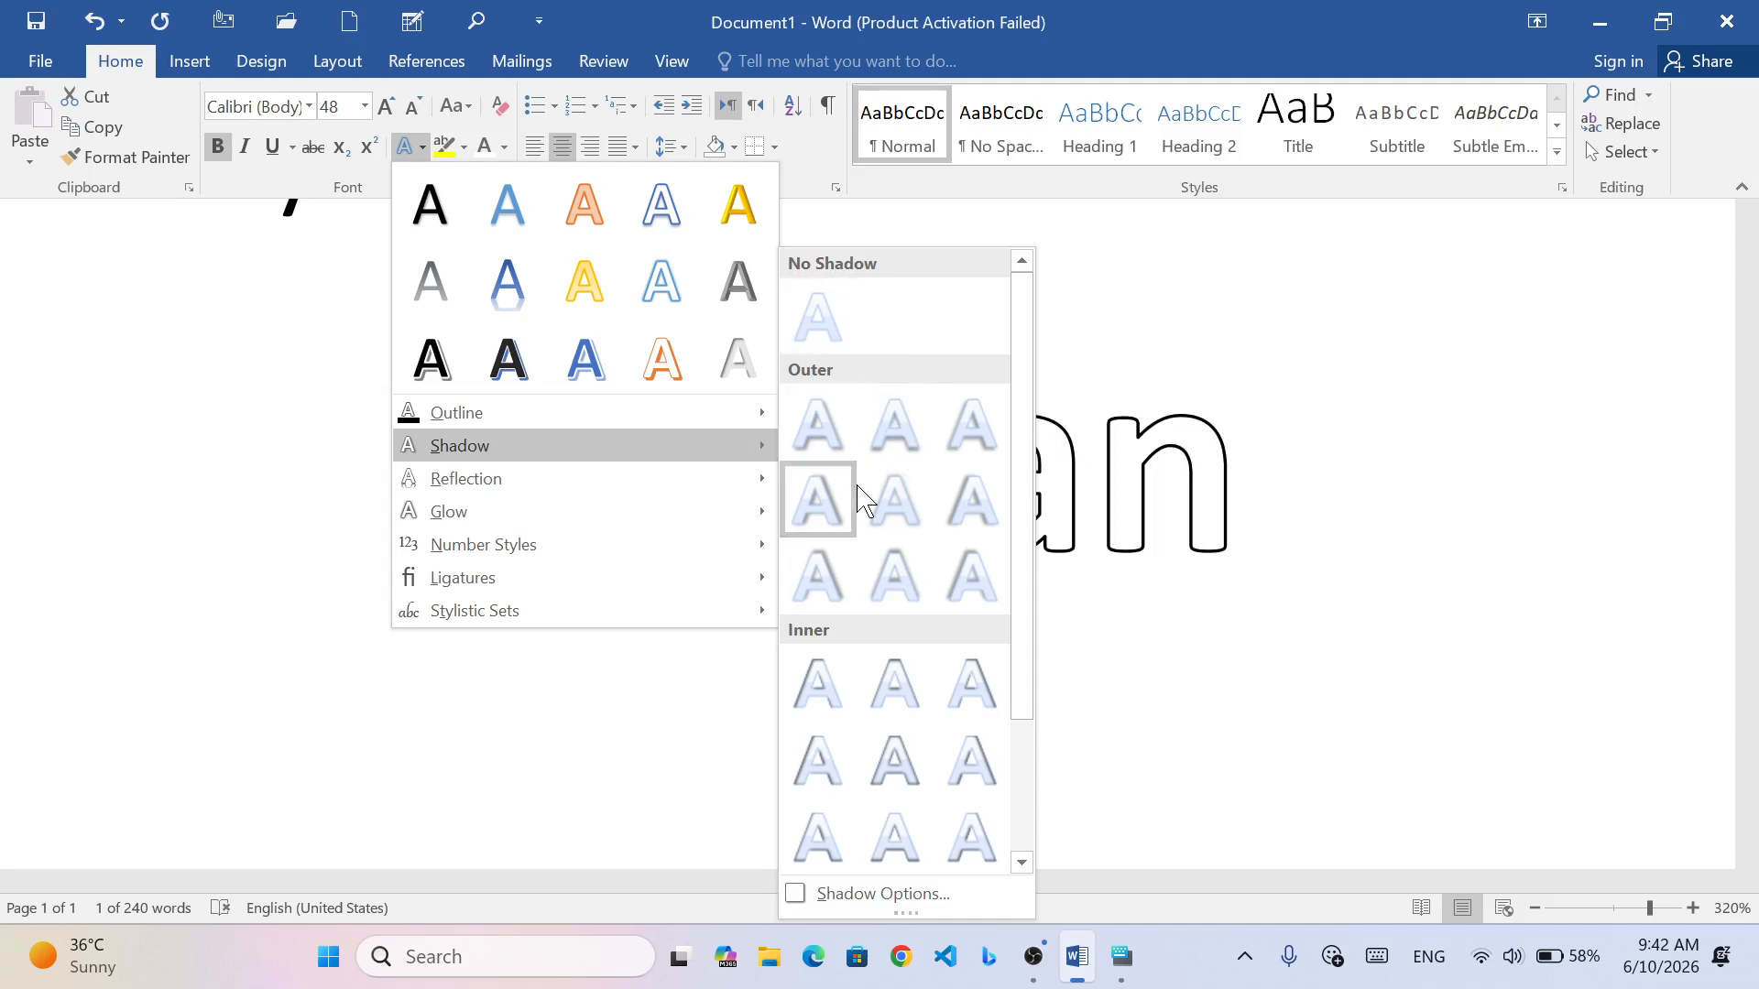
left_click(516, 810)
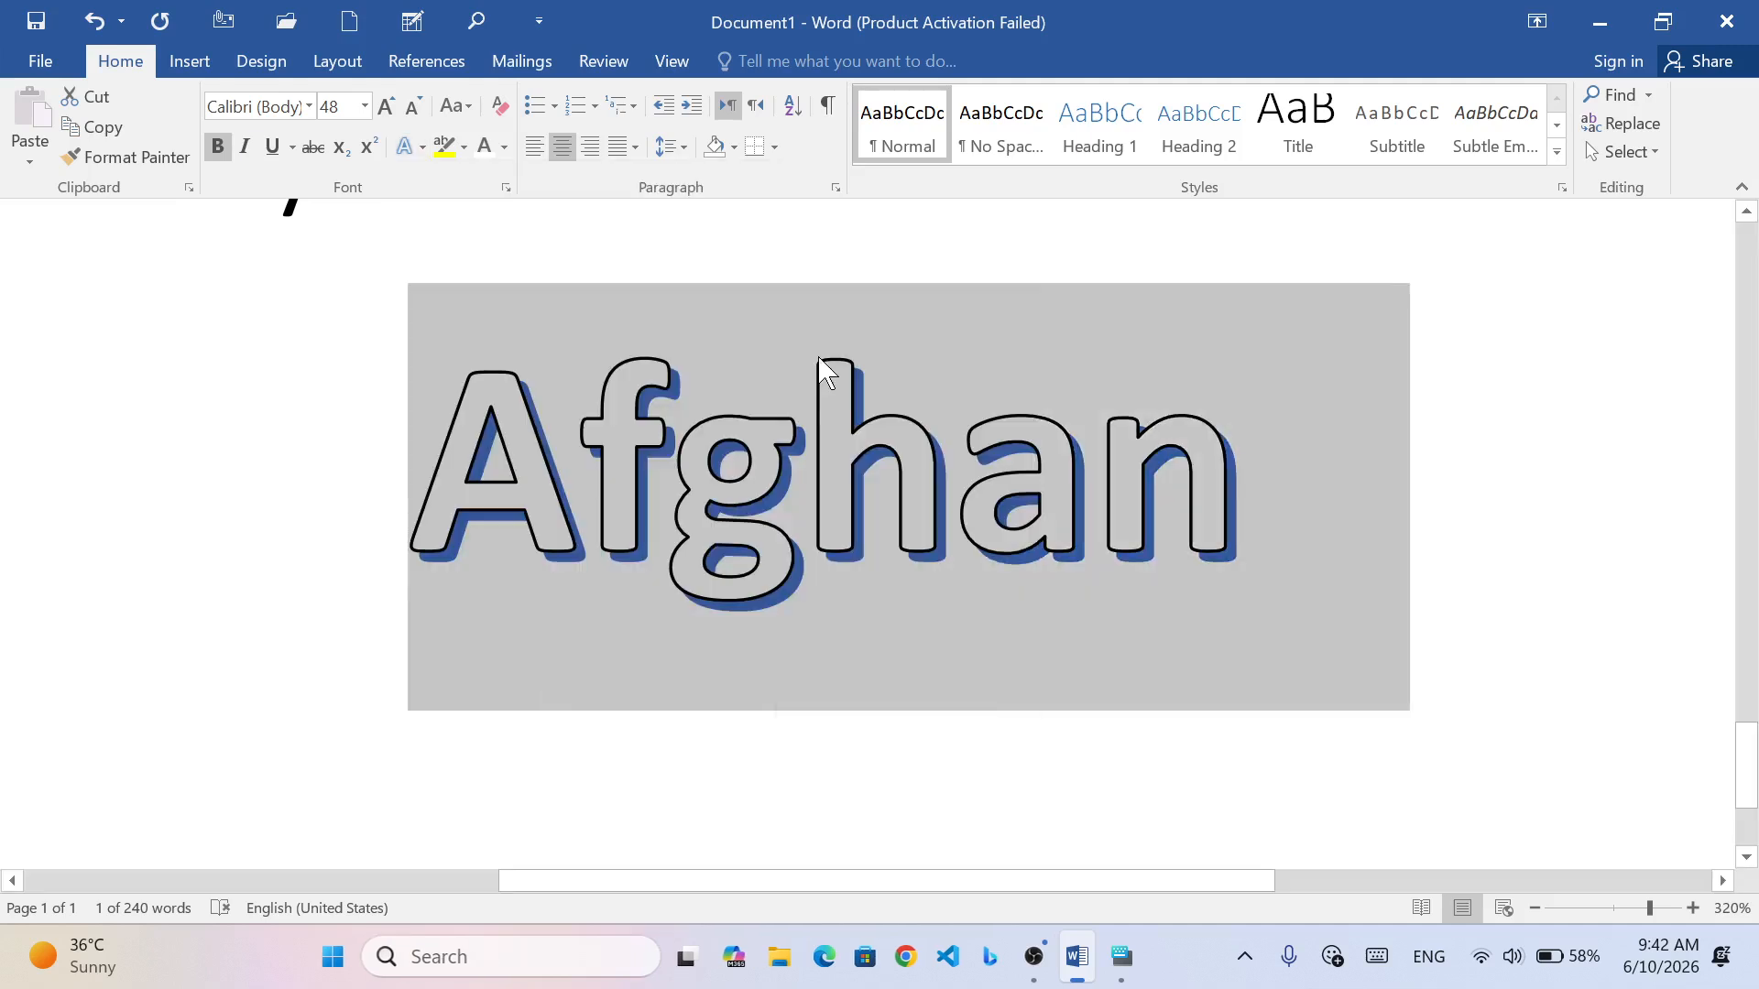
- Set the font colour of the selected word "Afghan" to the darkest blue theme colour
left_click(502, 149)
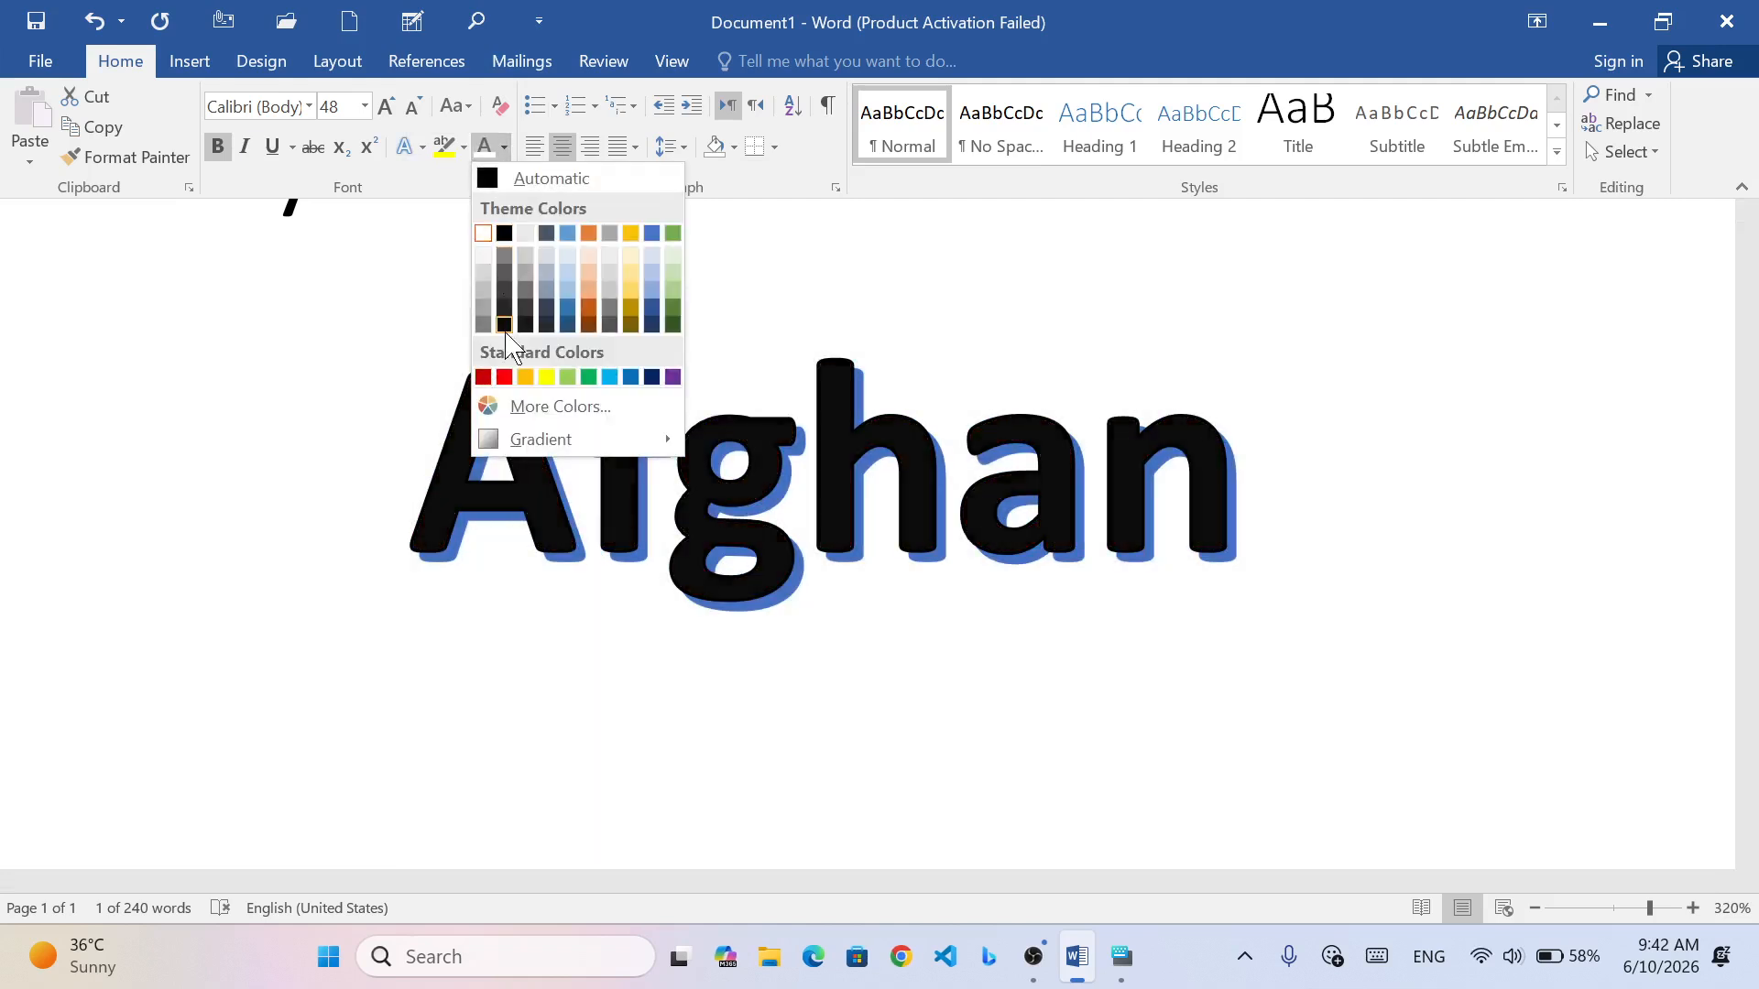
left_click(567, 324)
left_click(873, 593)
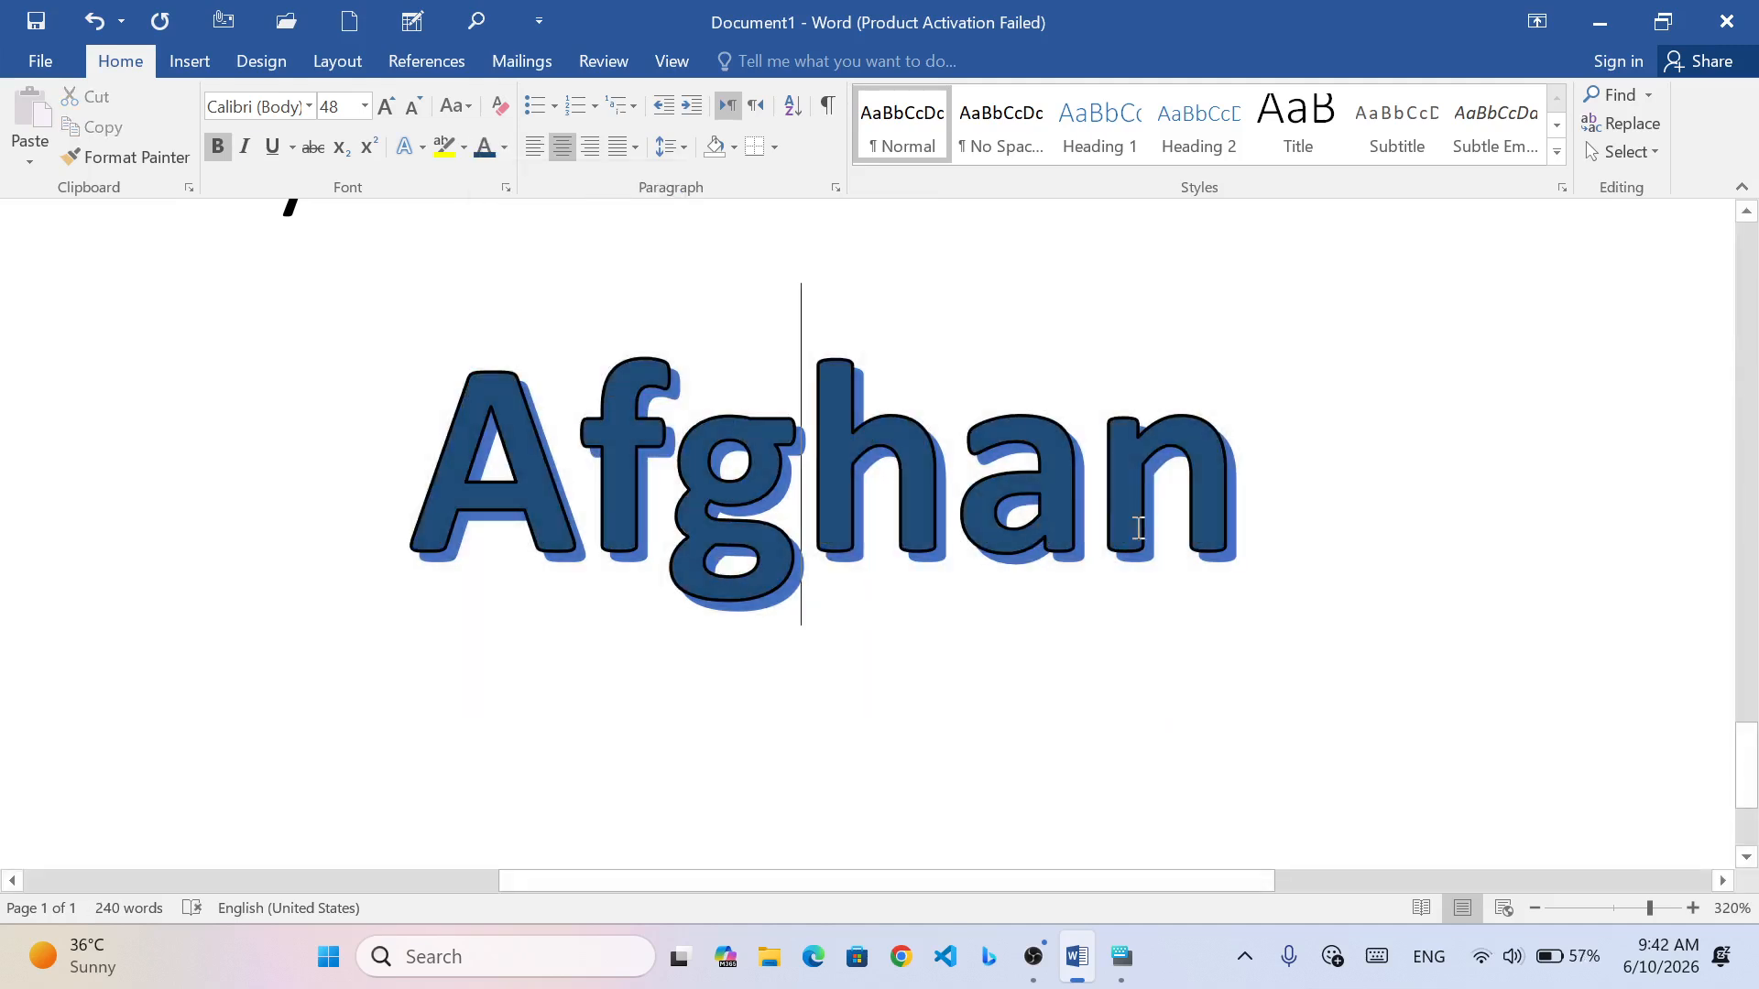
- Select "Afghan" again, look through the shadow presets and apply the blue gradient text effect with reflection
left_click_drag(1378, 497, 556, 424)
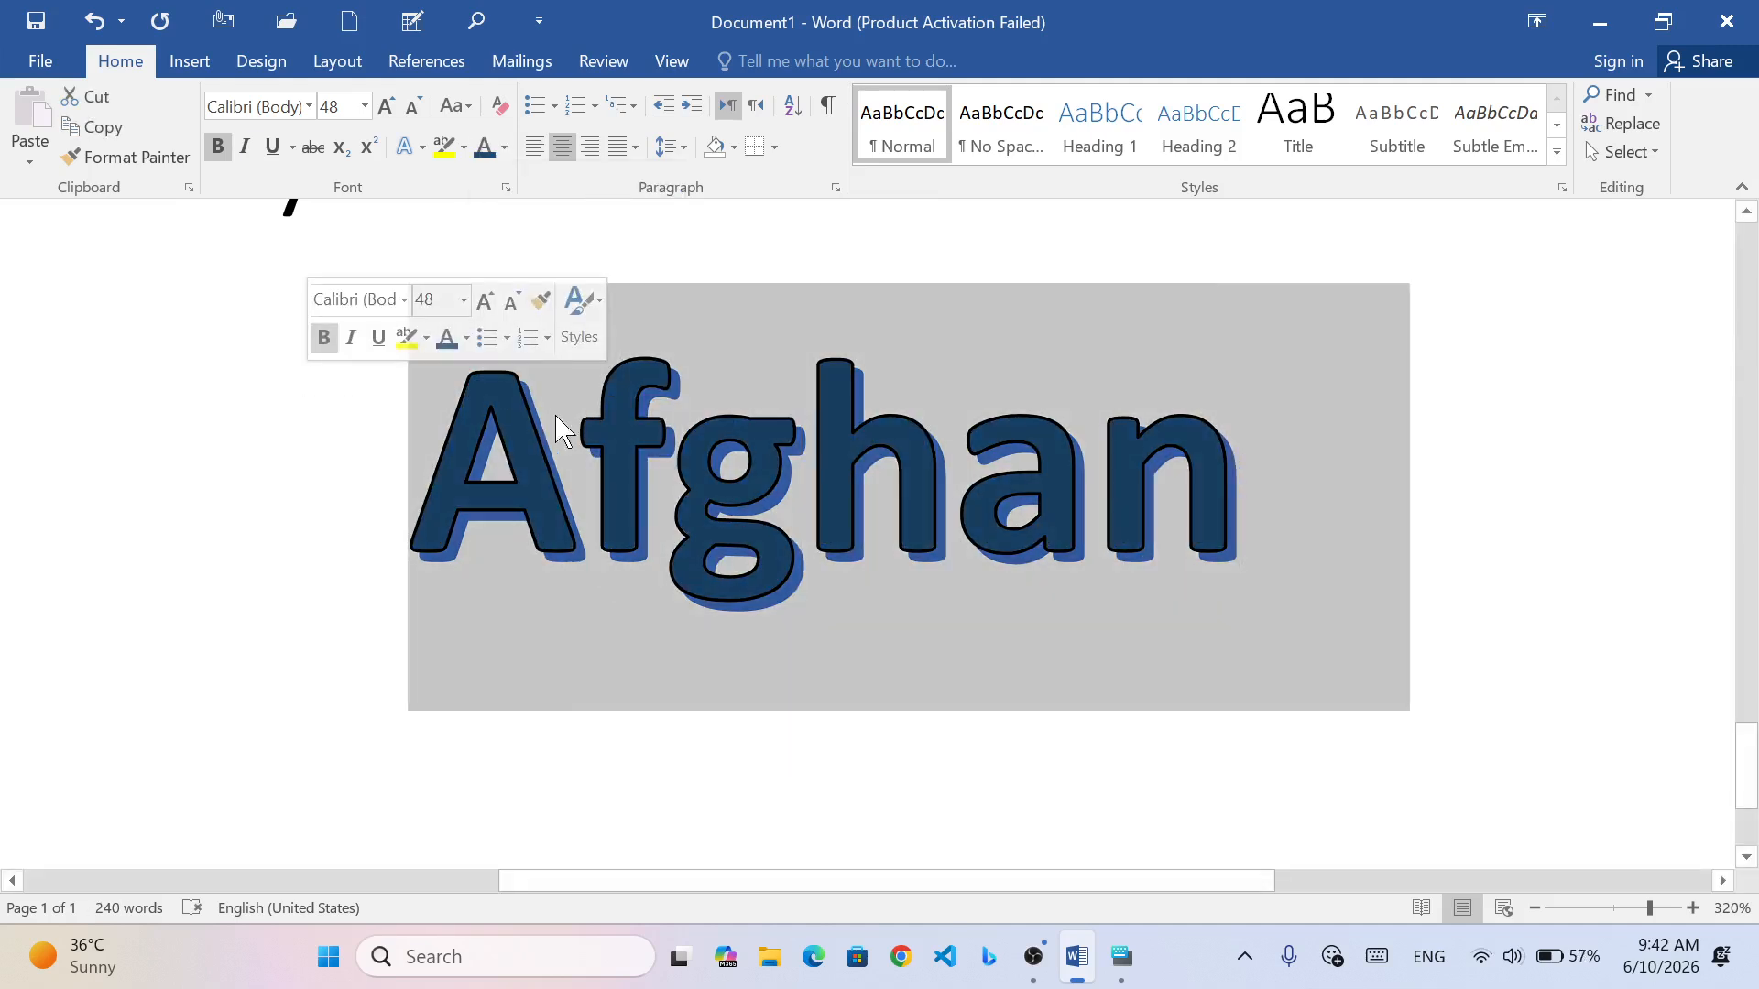
left_click(418, 150)
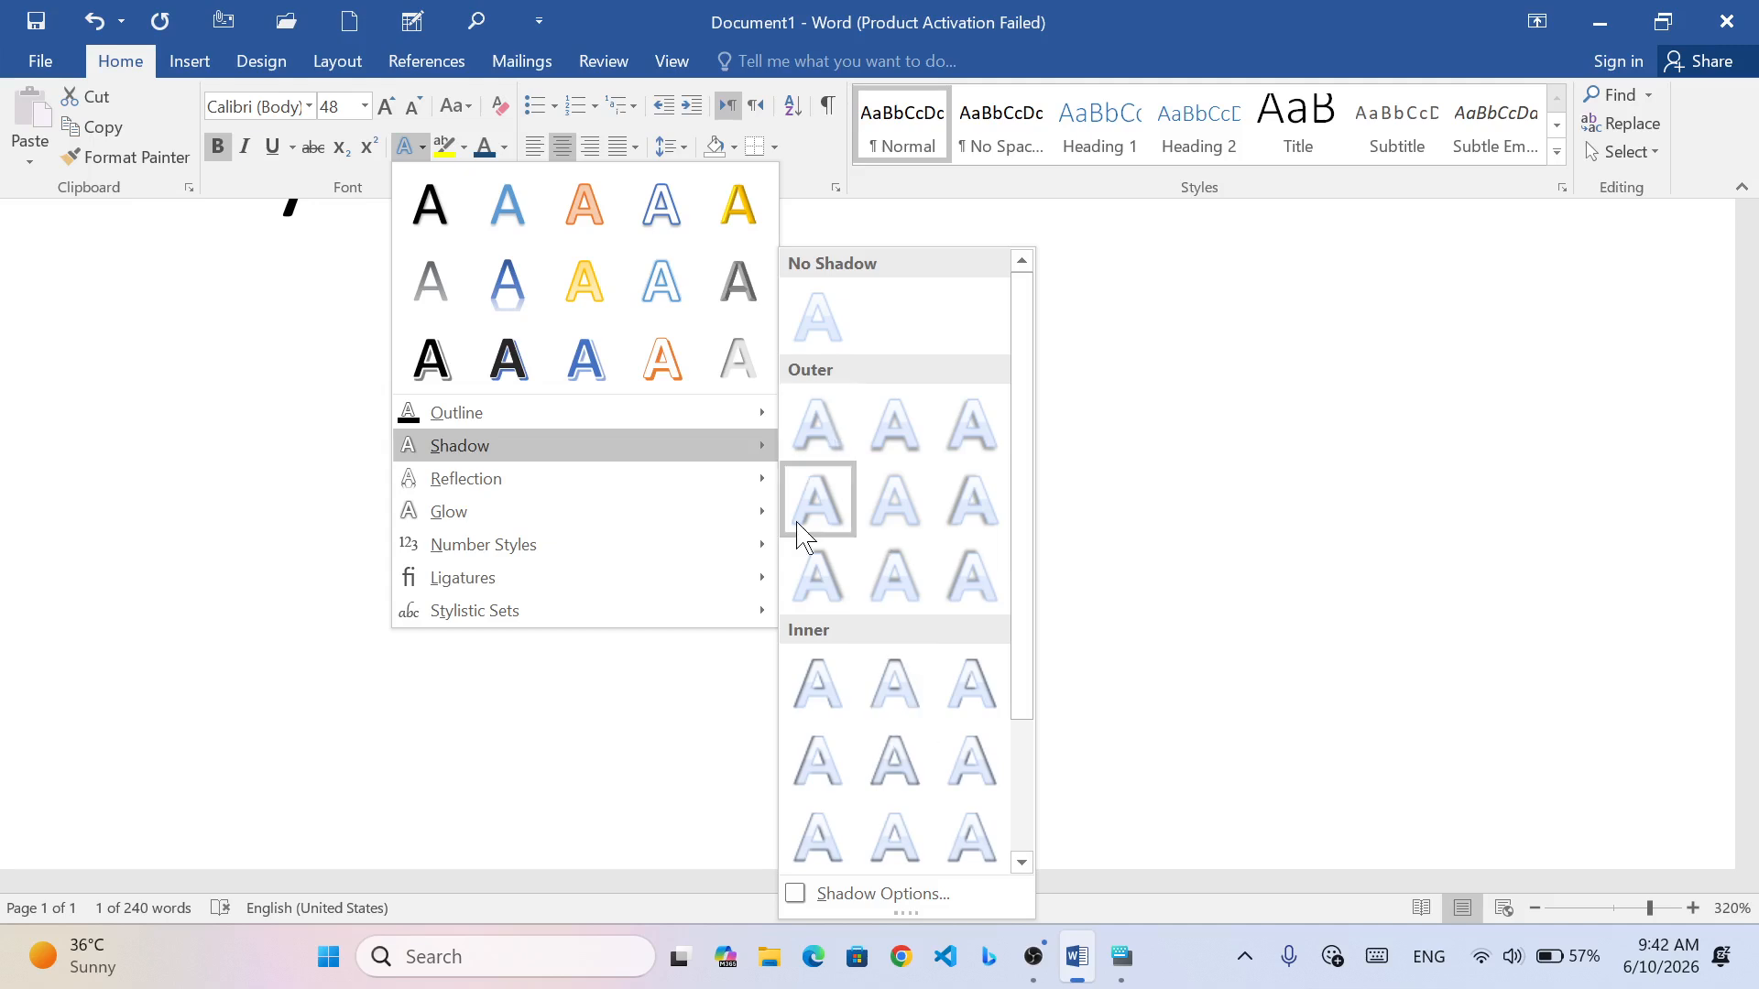
left_click(818, 423)
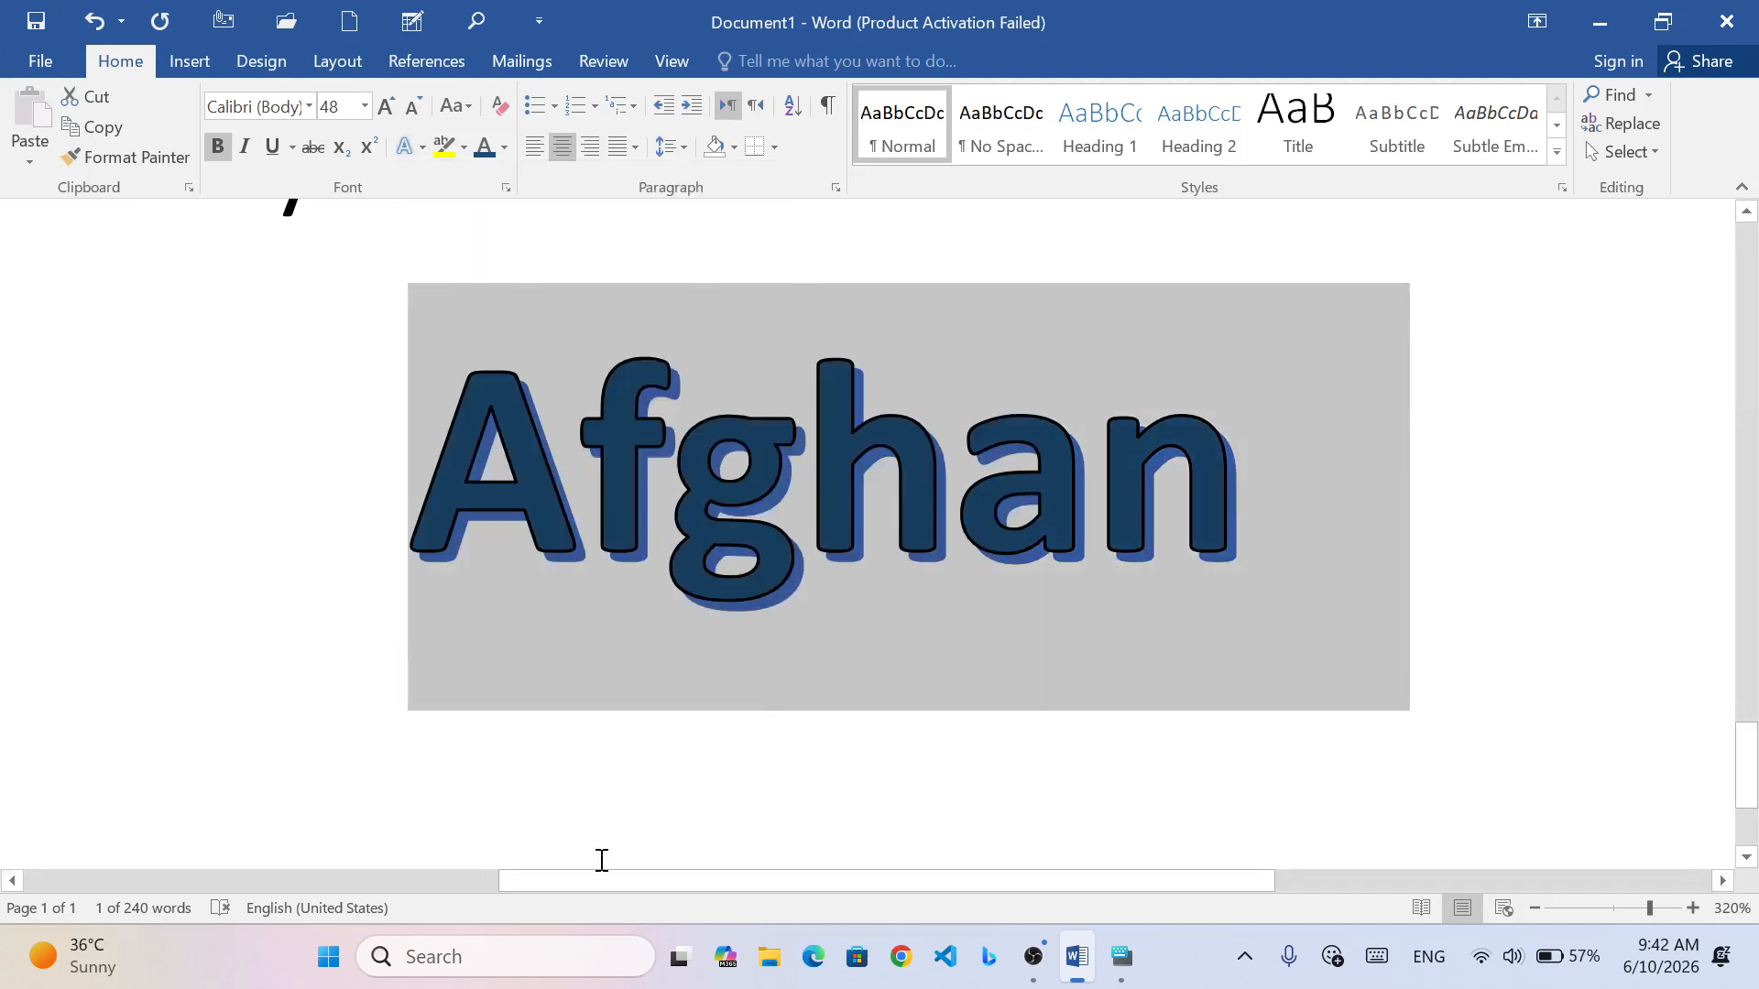
left_click_drag(592, 885, 409, 815)
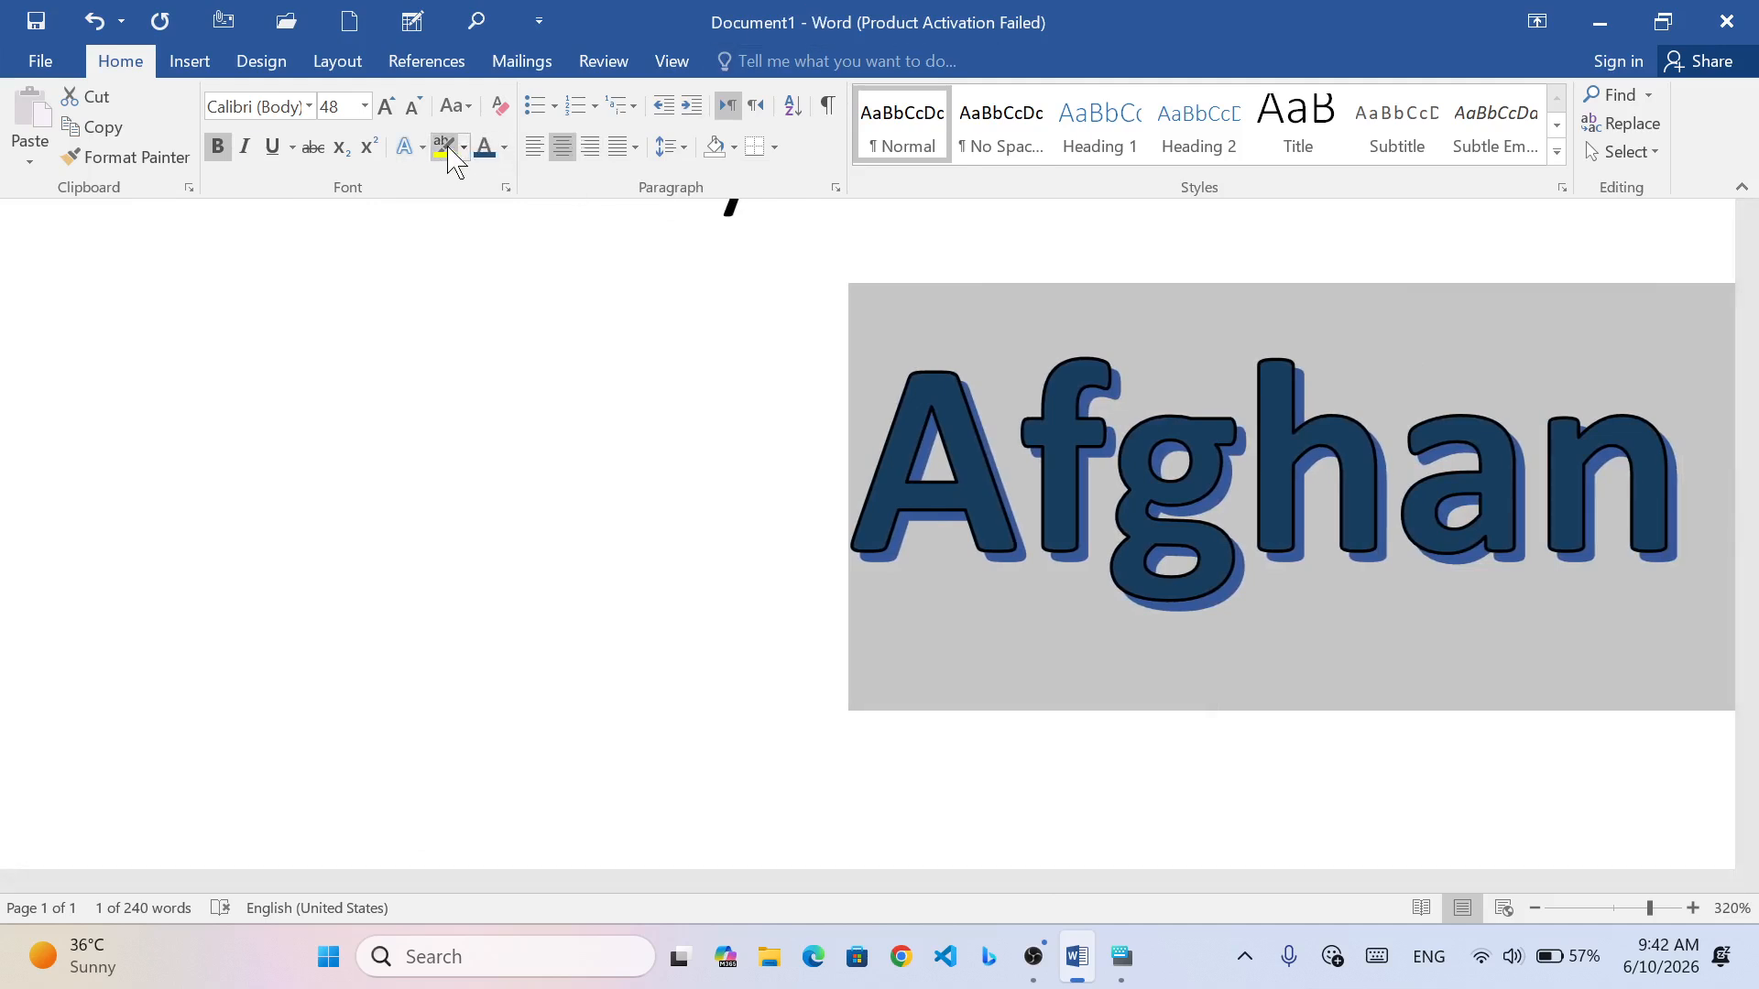
left_click(420, 151)
mouse_move(445, 448)
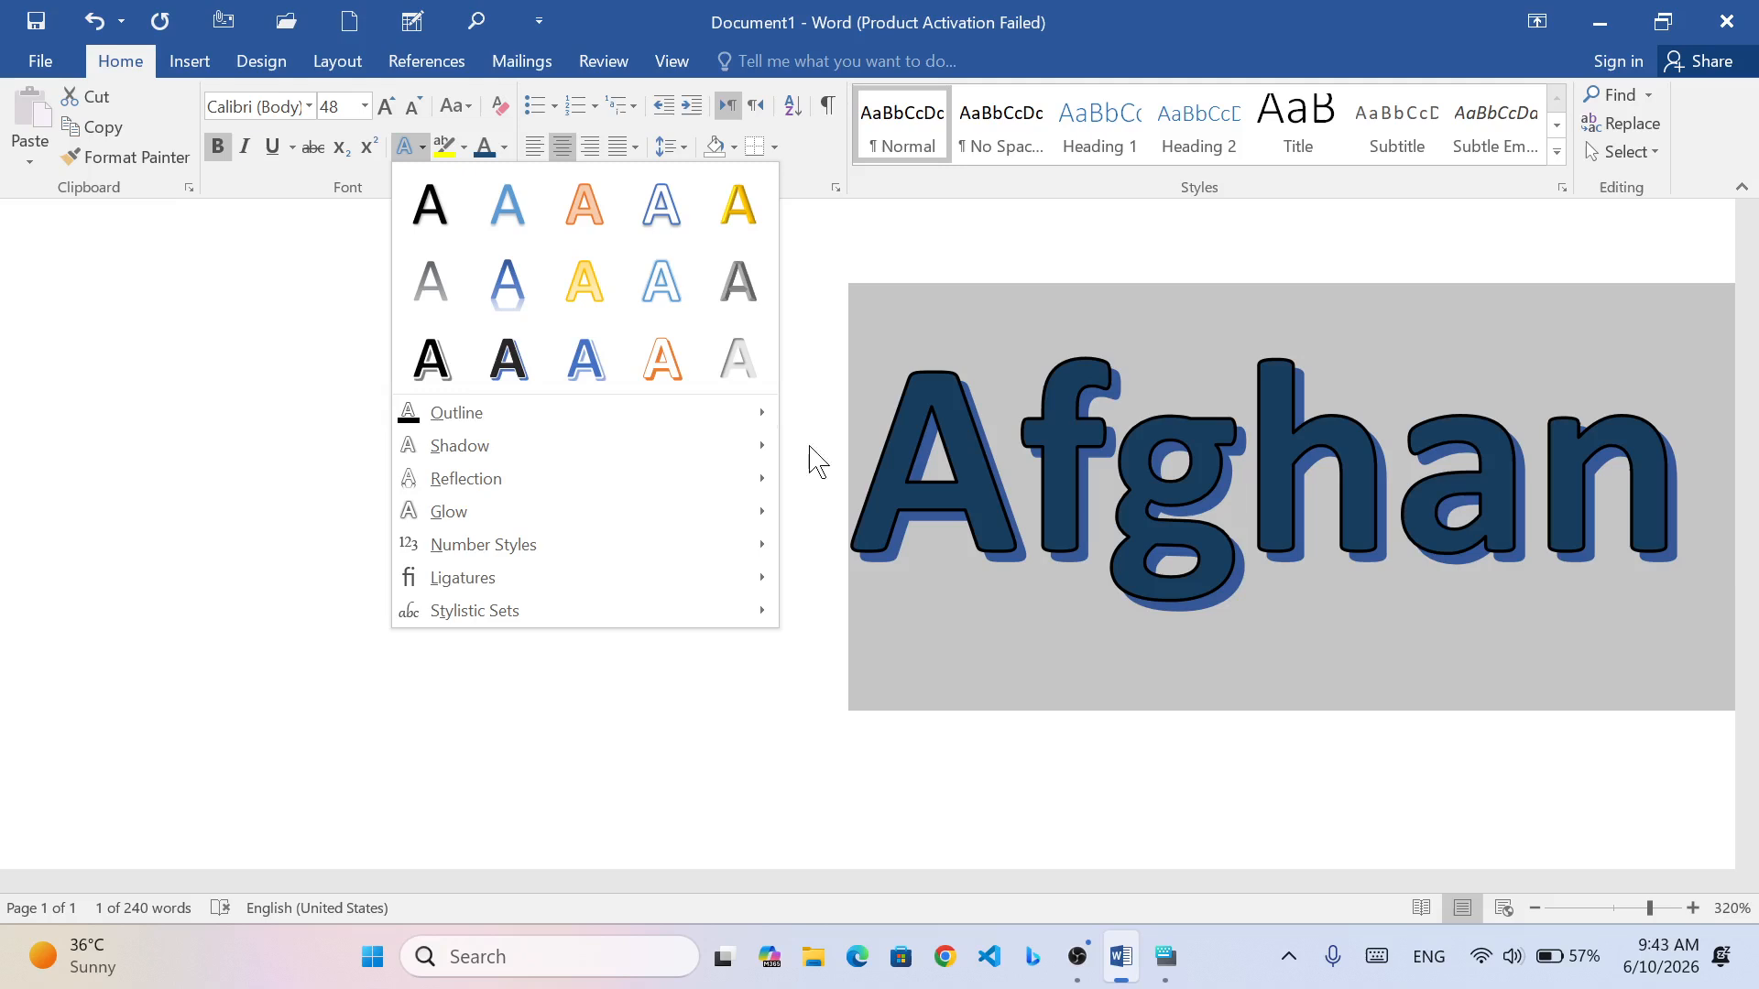
left_click(507, 279)
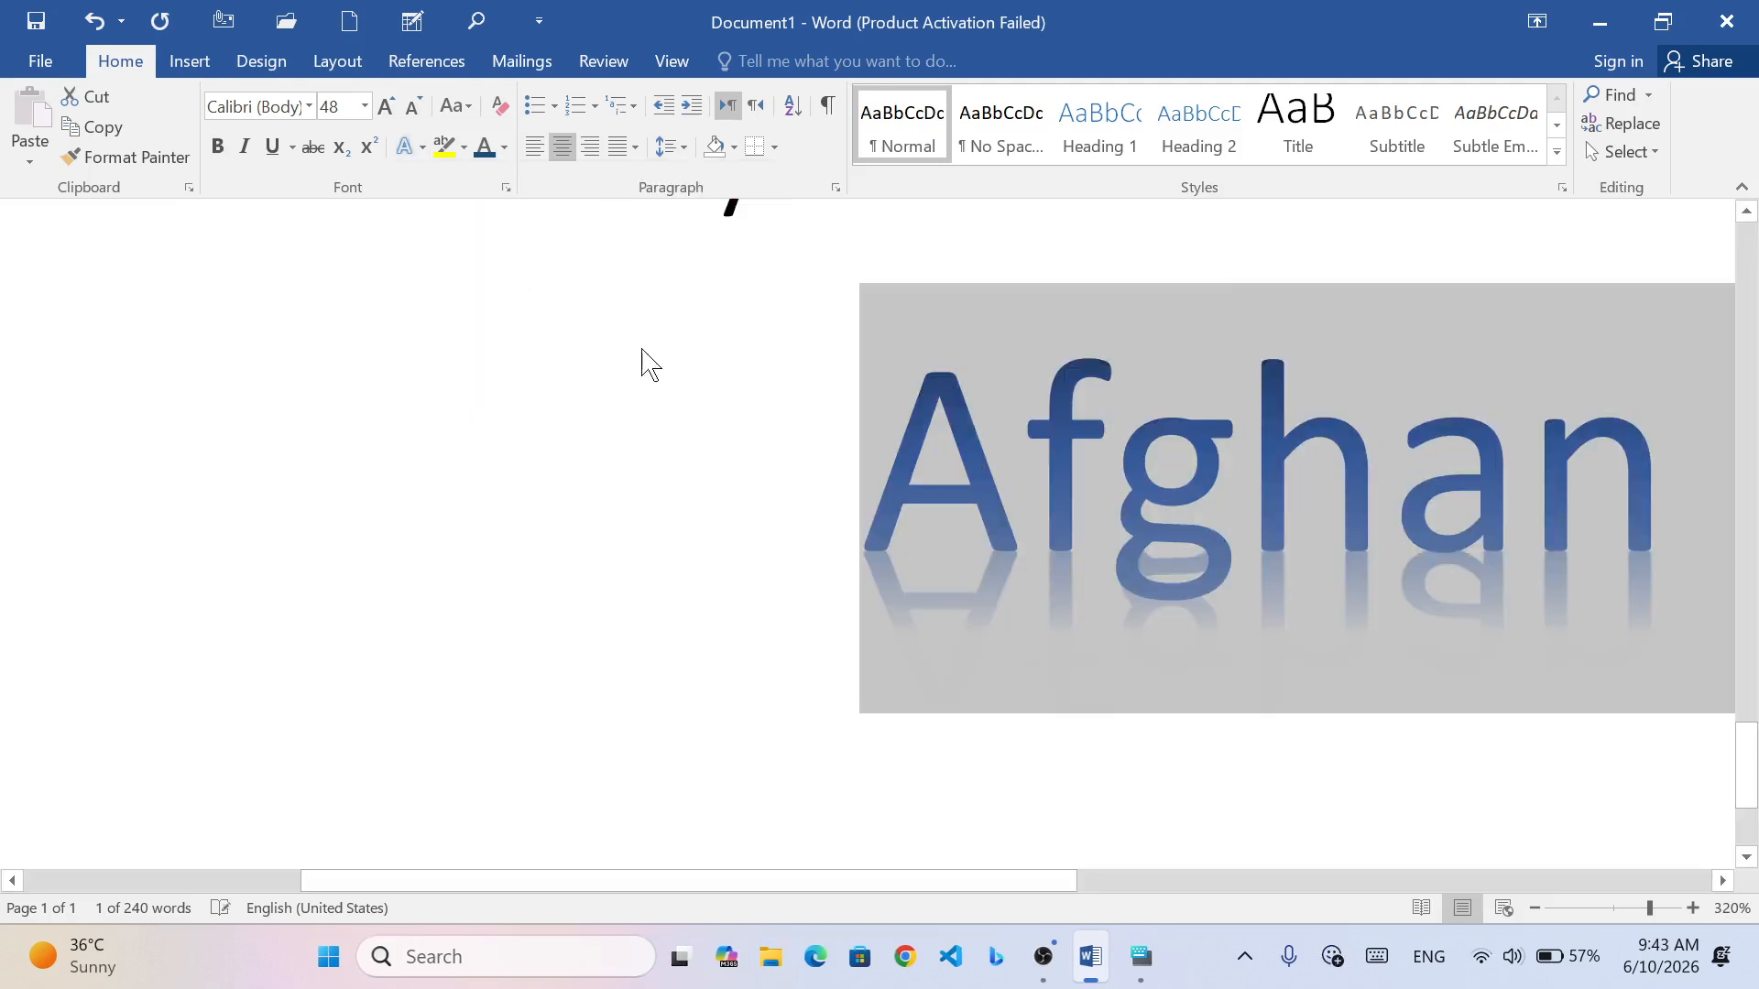
- Browse the inner and perspective shadow presets for the selected word "Afghan"
left_click(419, 149)
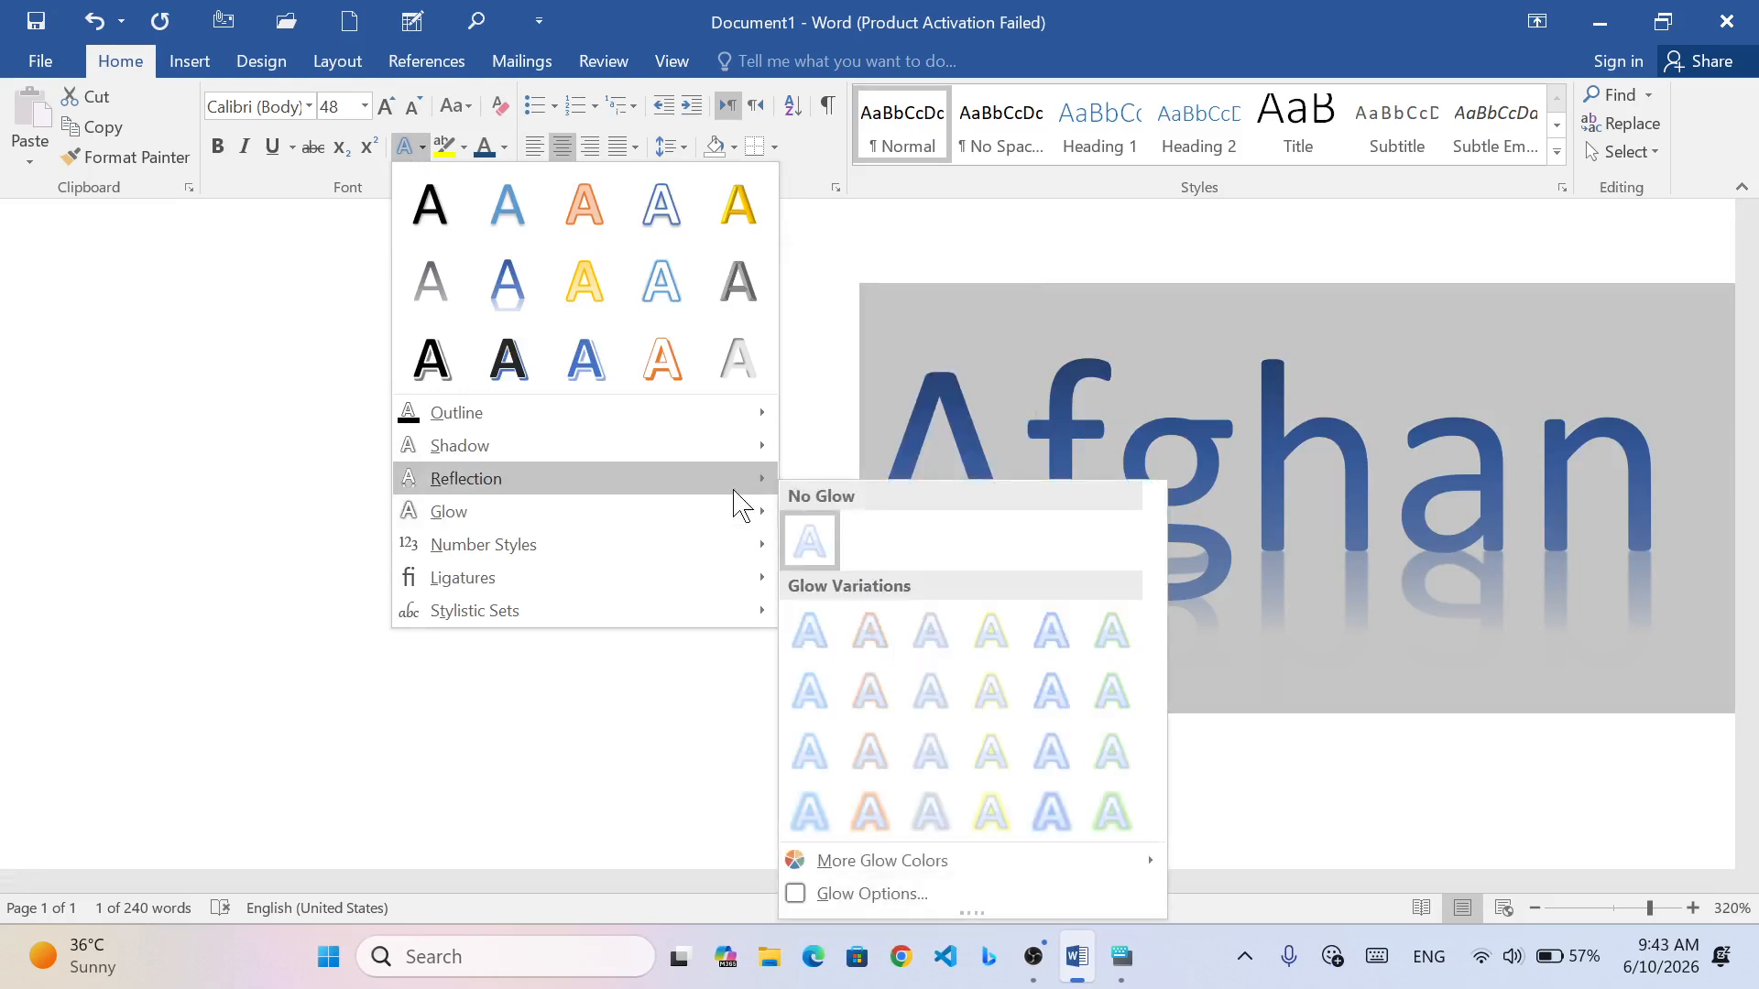
mouse_move(676, 449)
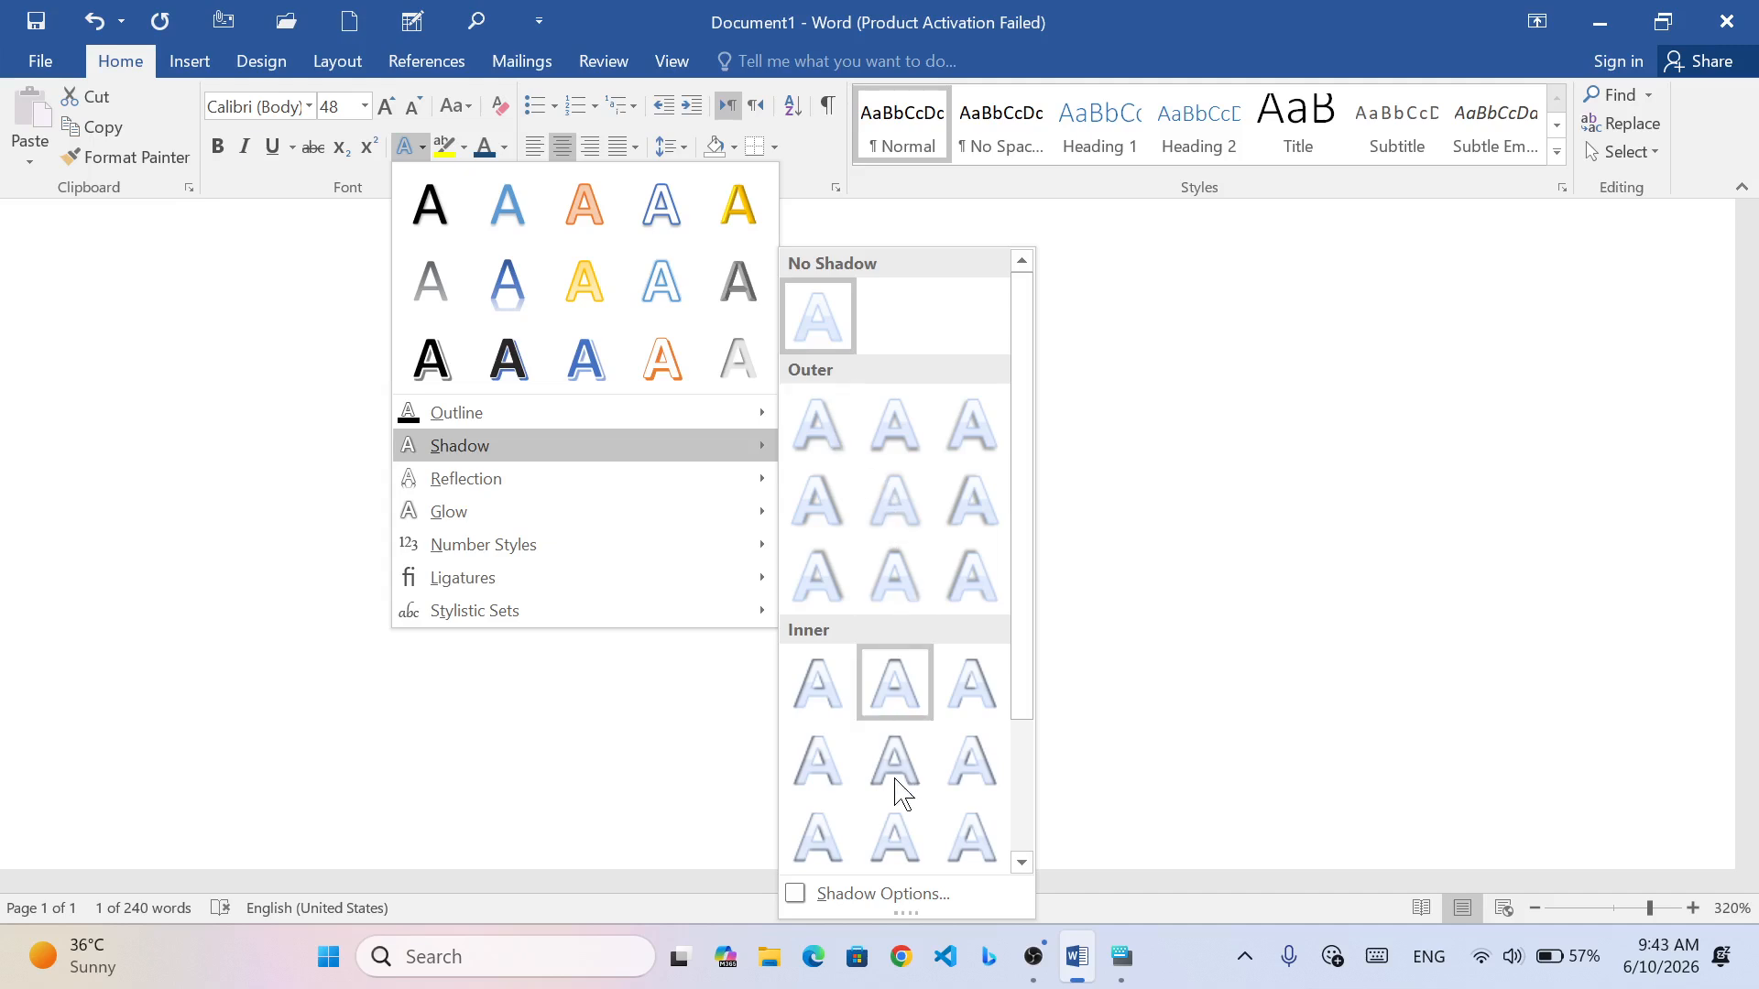
scroll(839, 848, "down", 2)
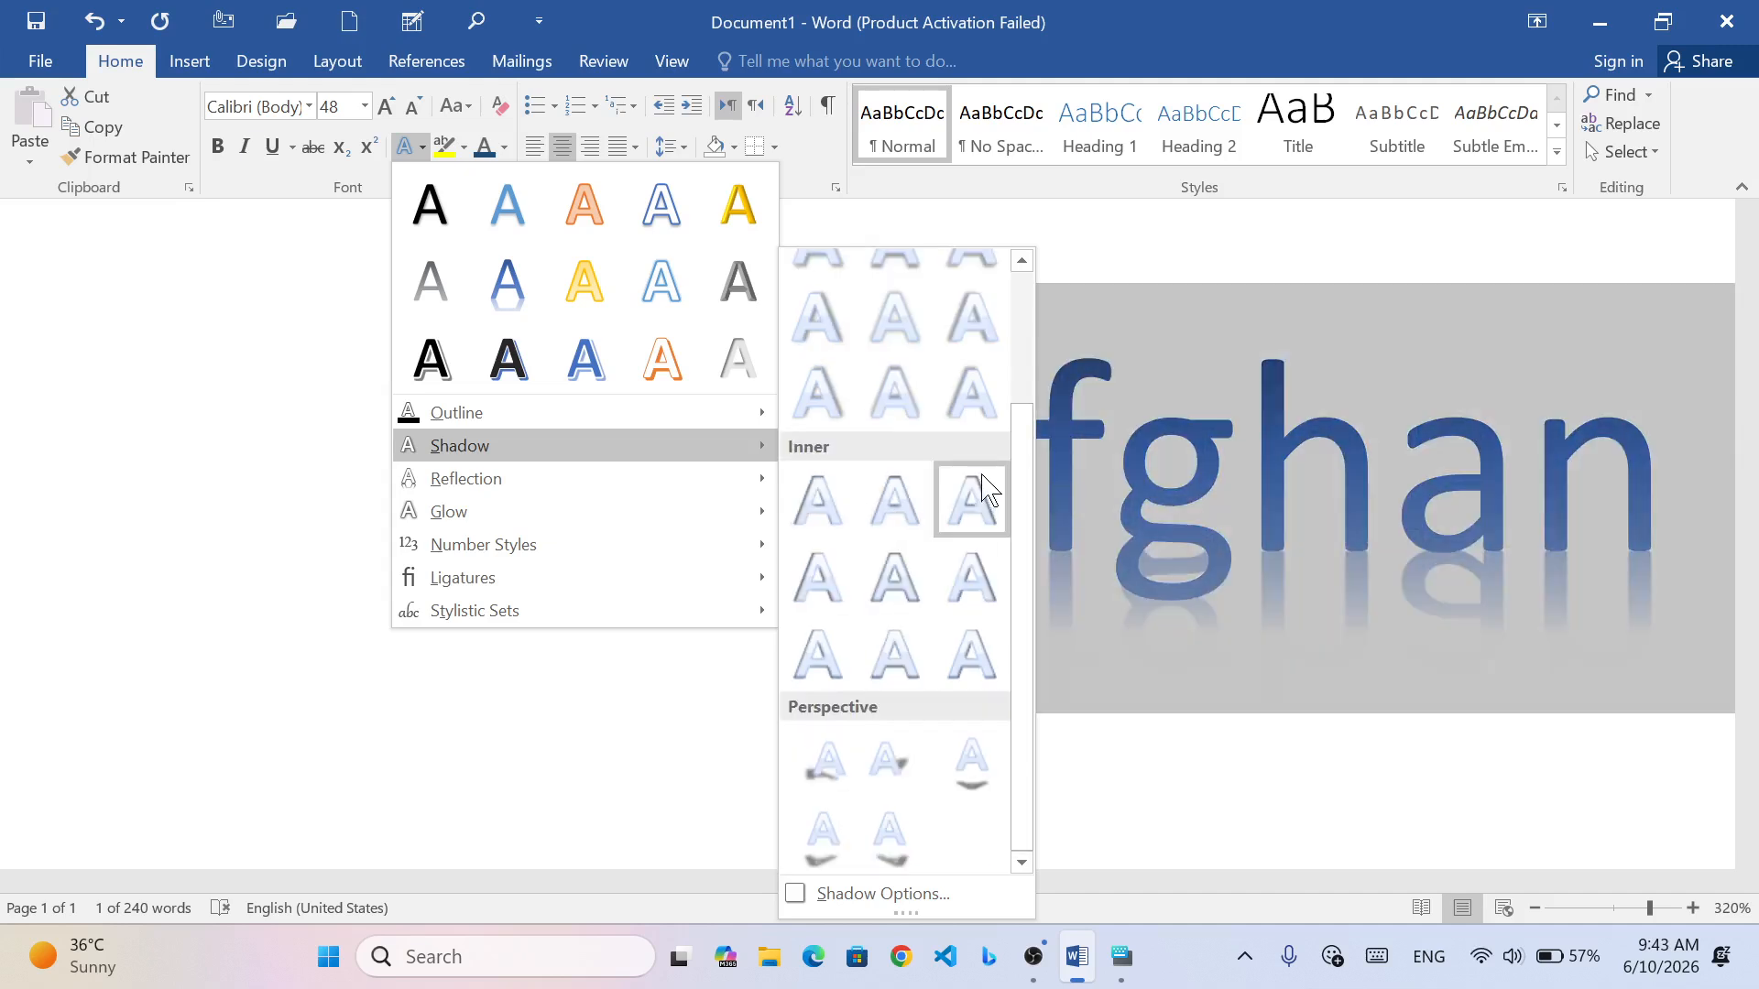
left_click_drag(1020, 452, 1035, 316)
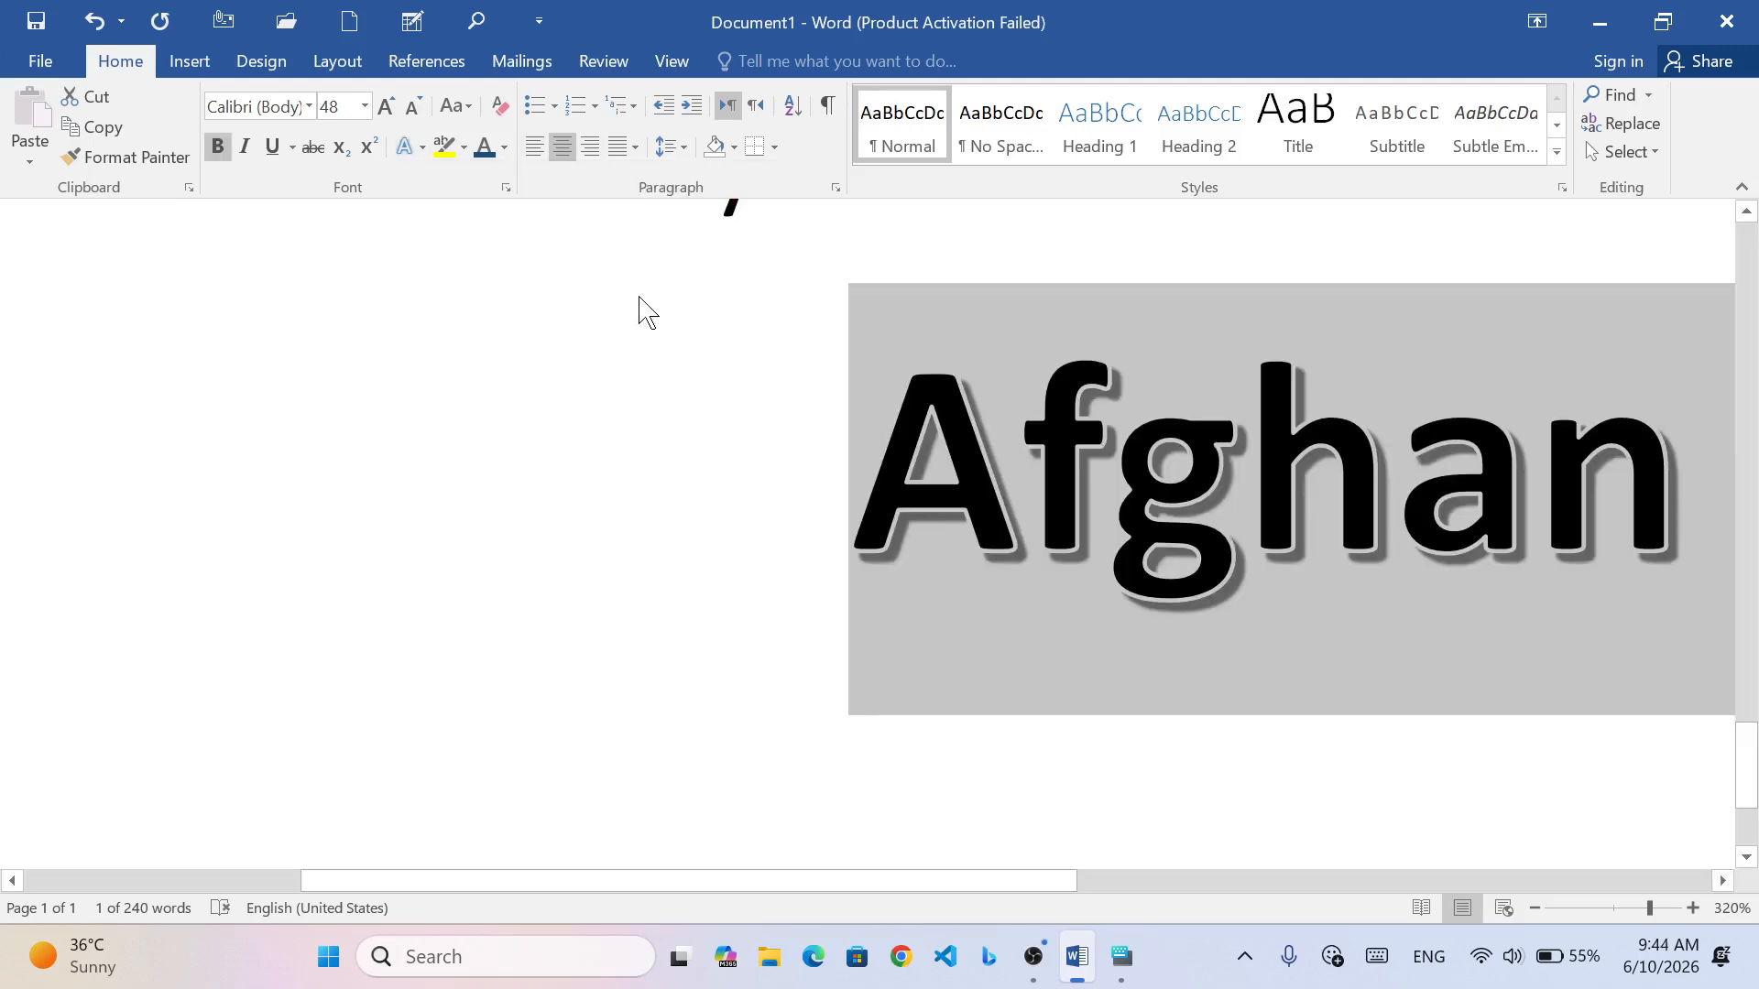
- Apply the Perspective Diagonal Upper Right shadow to "Afghan" and bring the whole word into view
left_click(414, 152)
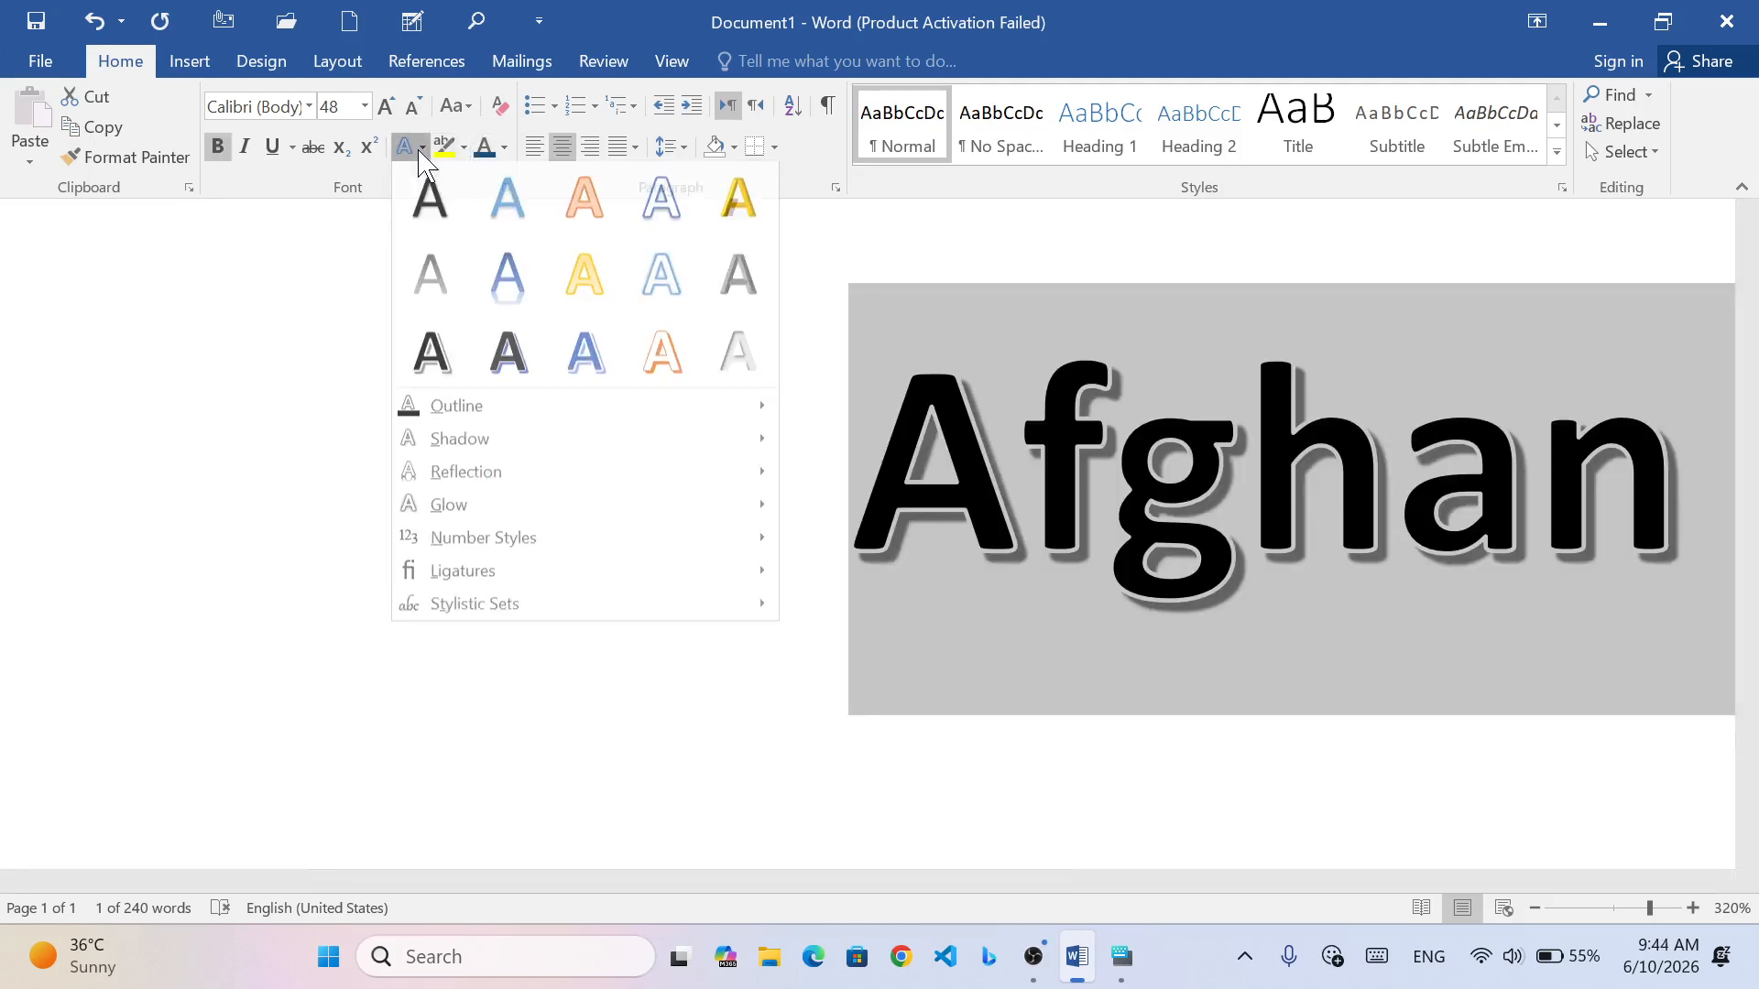
mouse_move(458, 445)
scroll(902, 728, "down", 3)
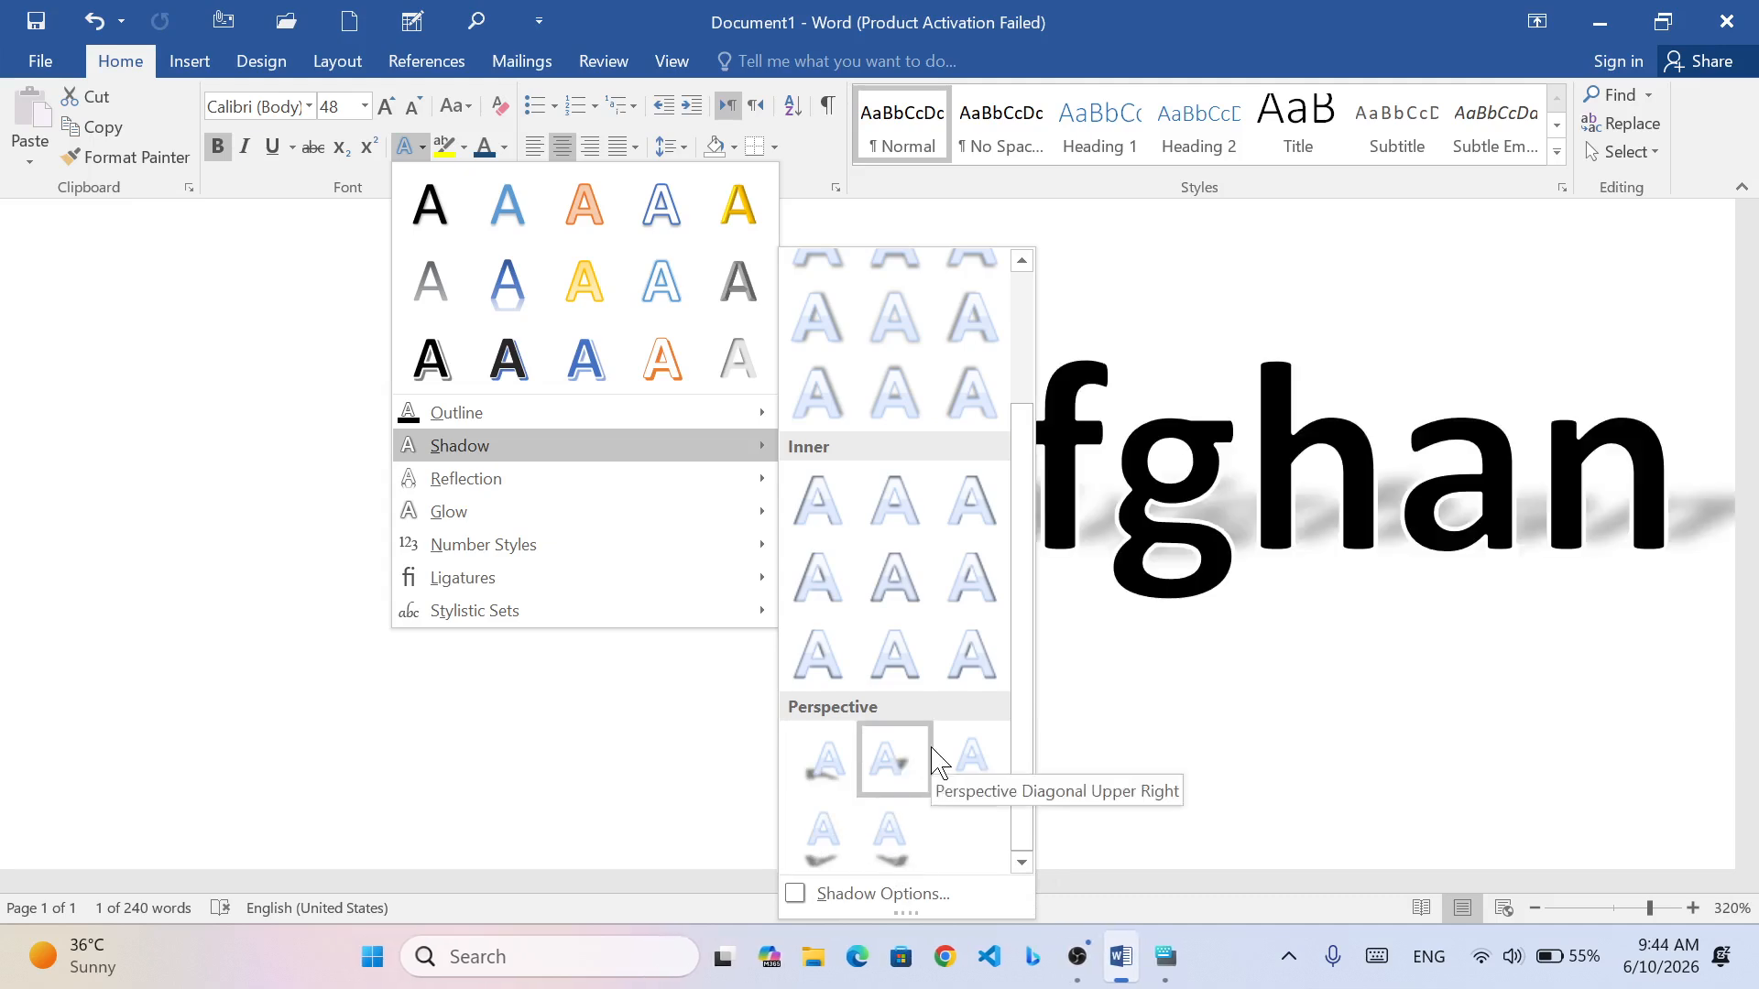
left_click(952, 765)
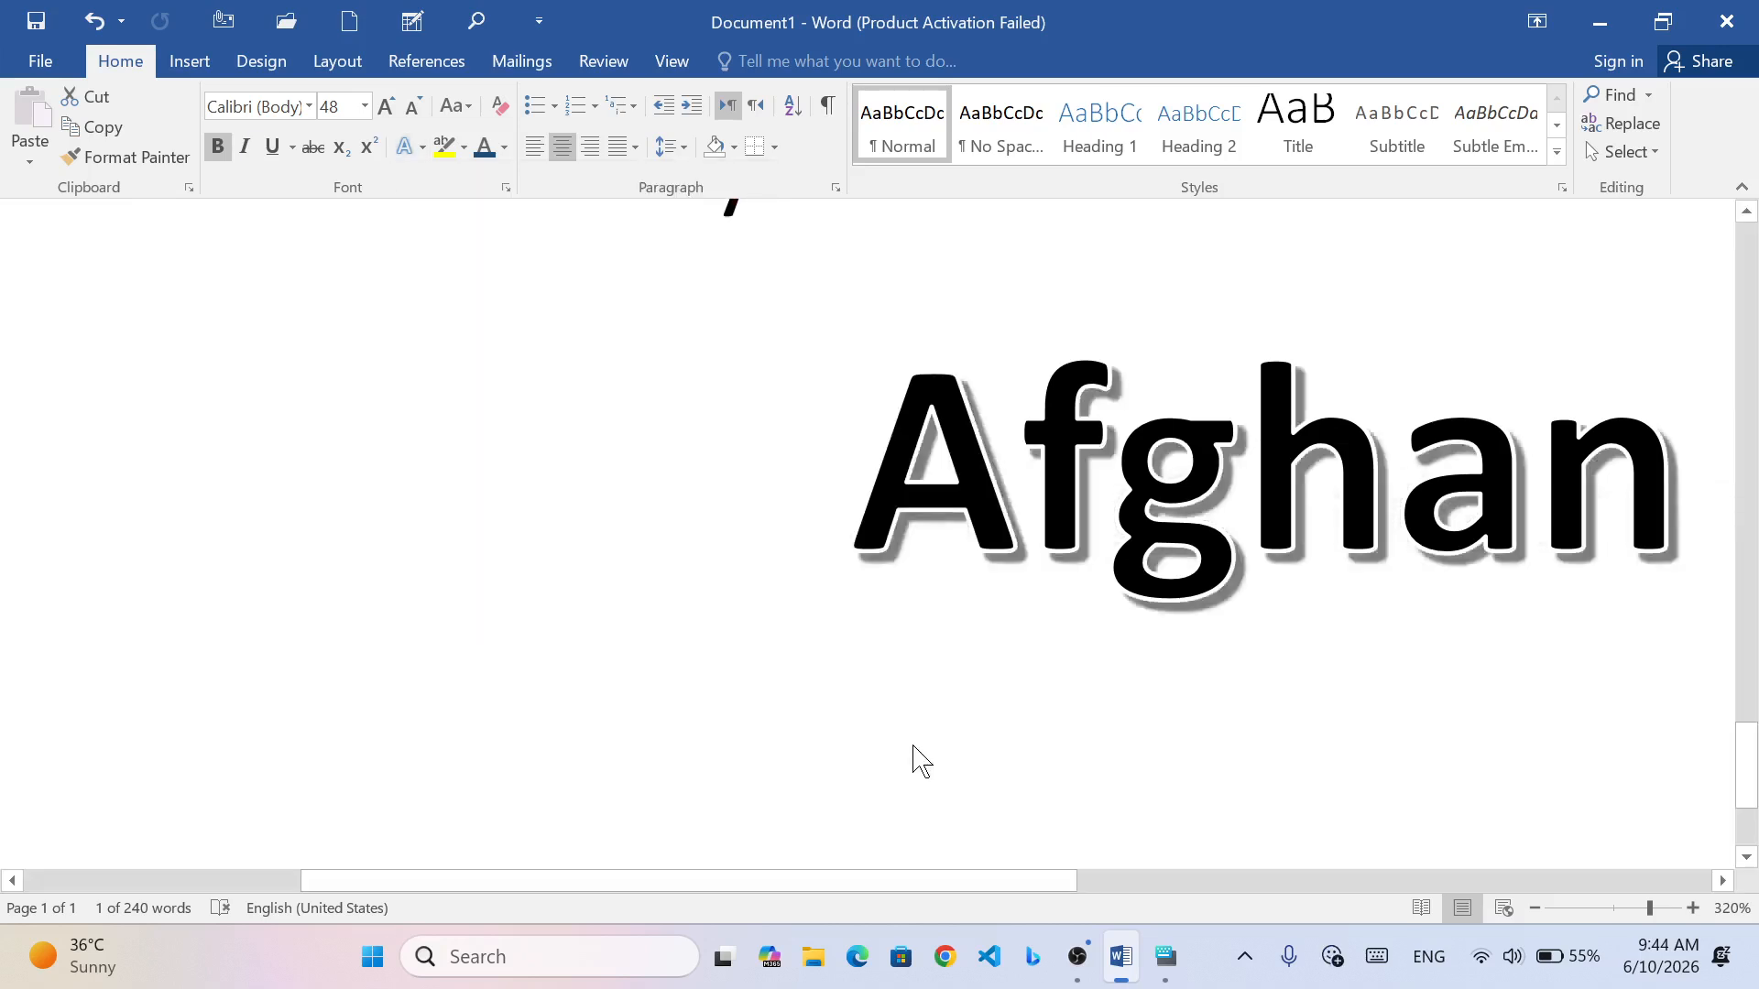
left_click(1243, 812)
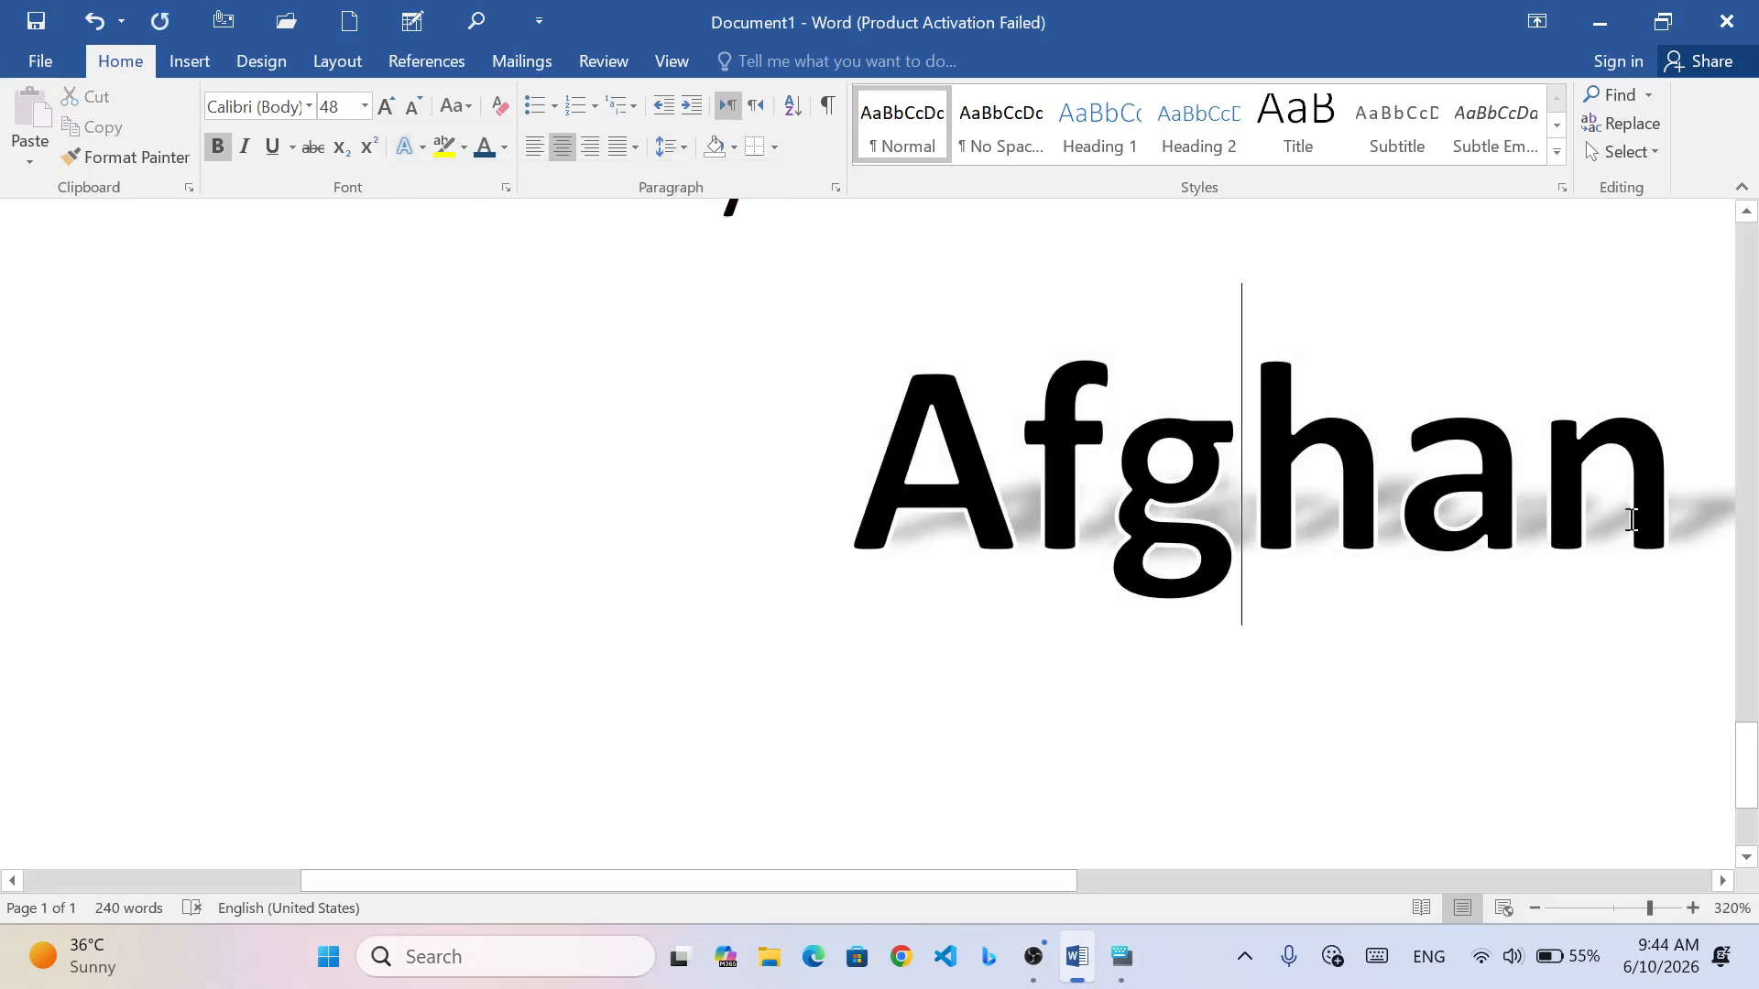
left_click_drag(1008, 881, 1192, 881)
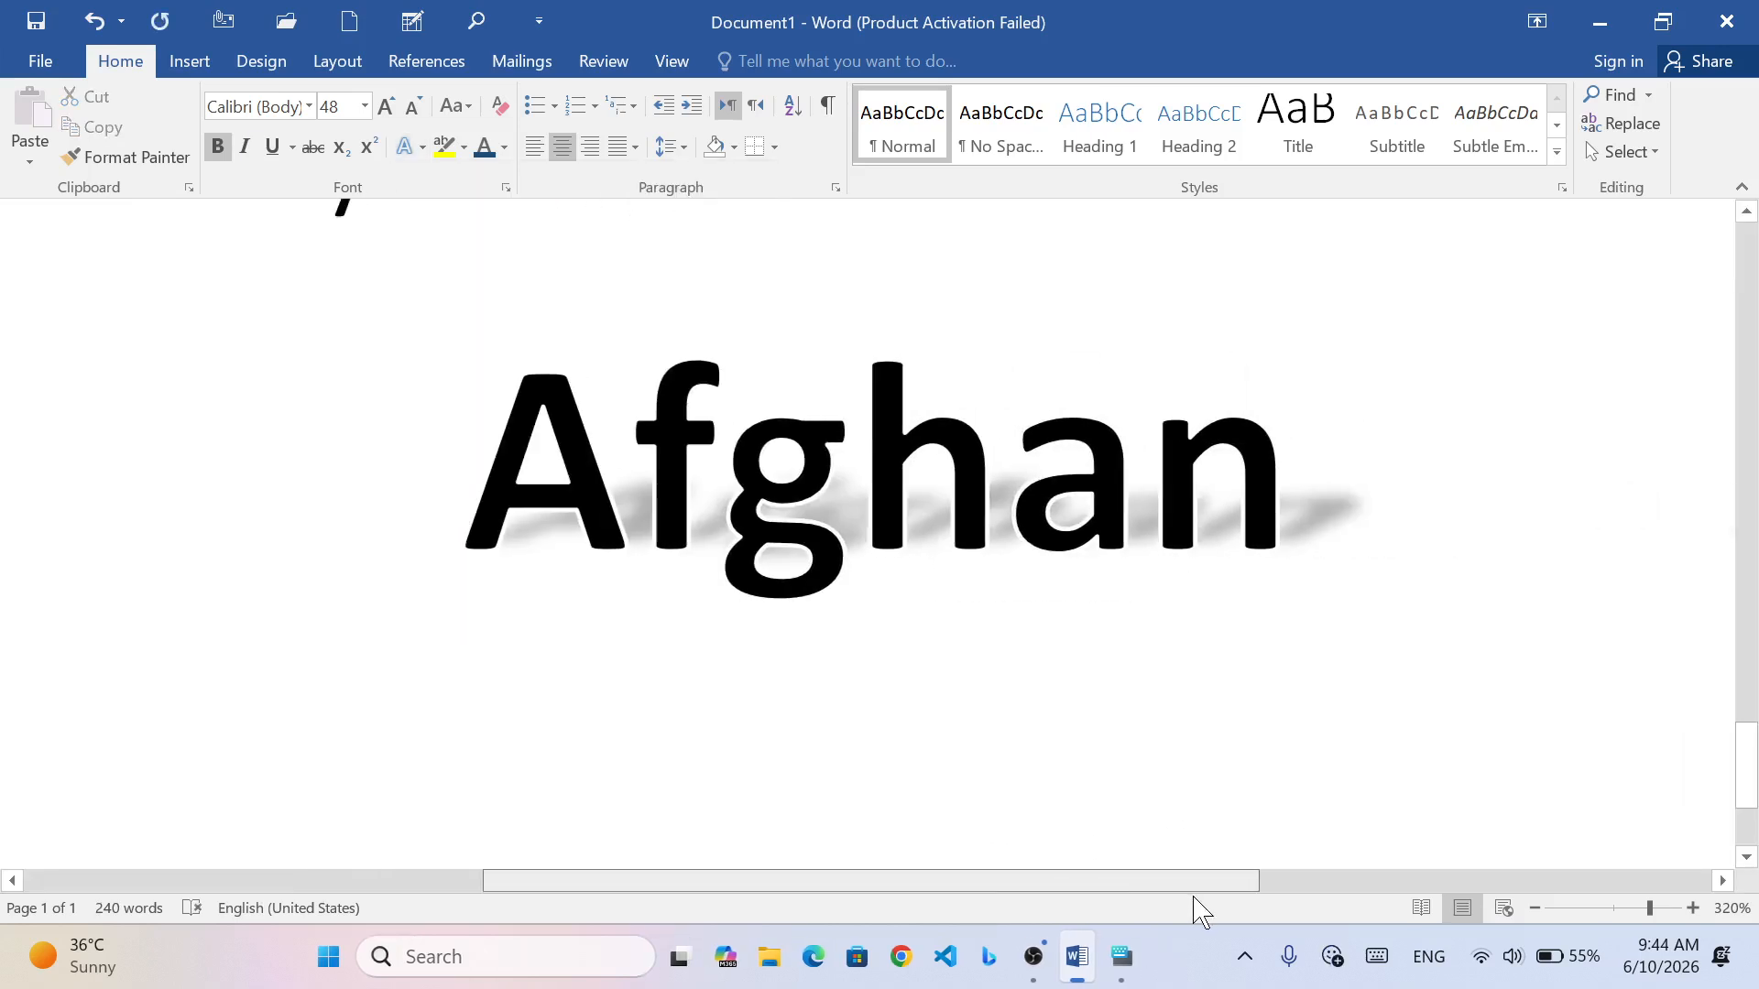
- Select "Afghan" and preview the reflection and glow variations on it without applying any
left_click_drag(1310, 496, 284, 416)
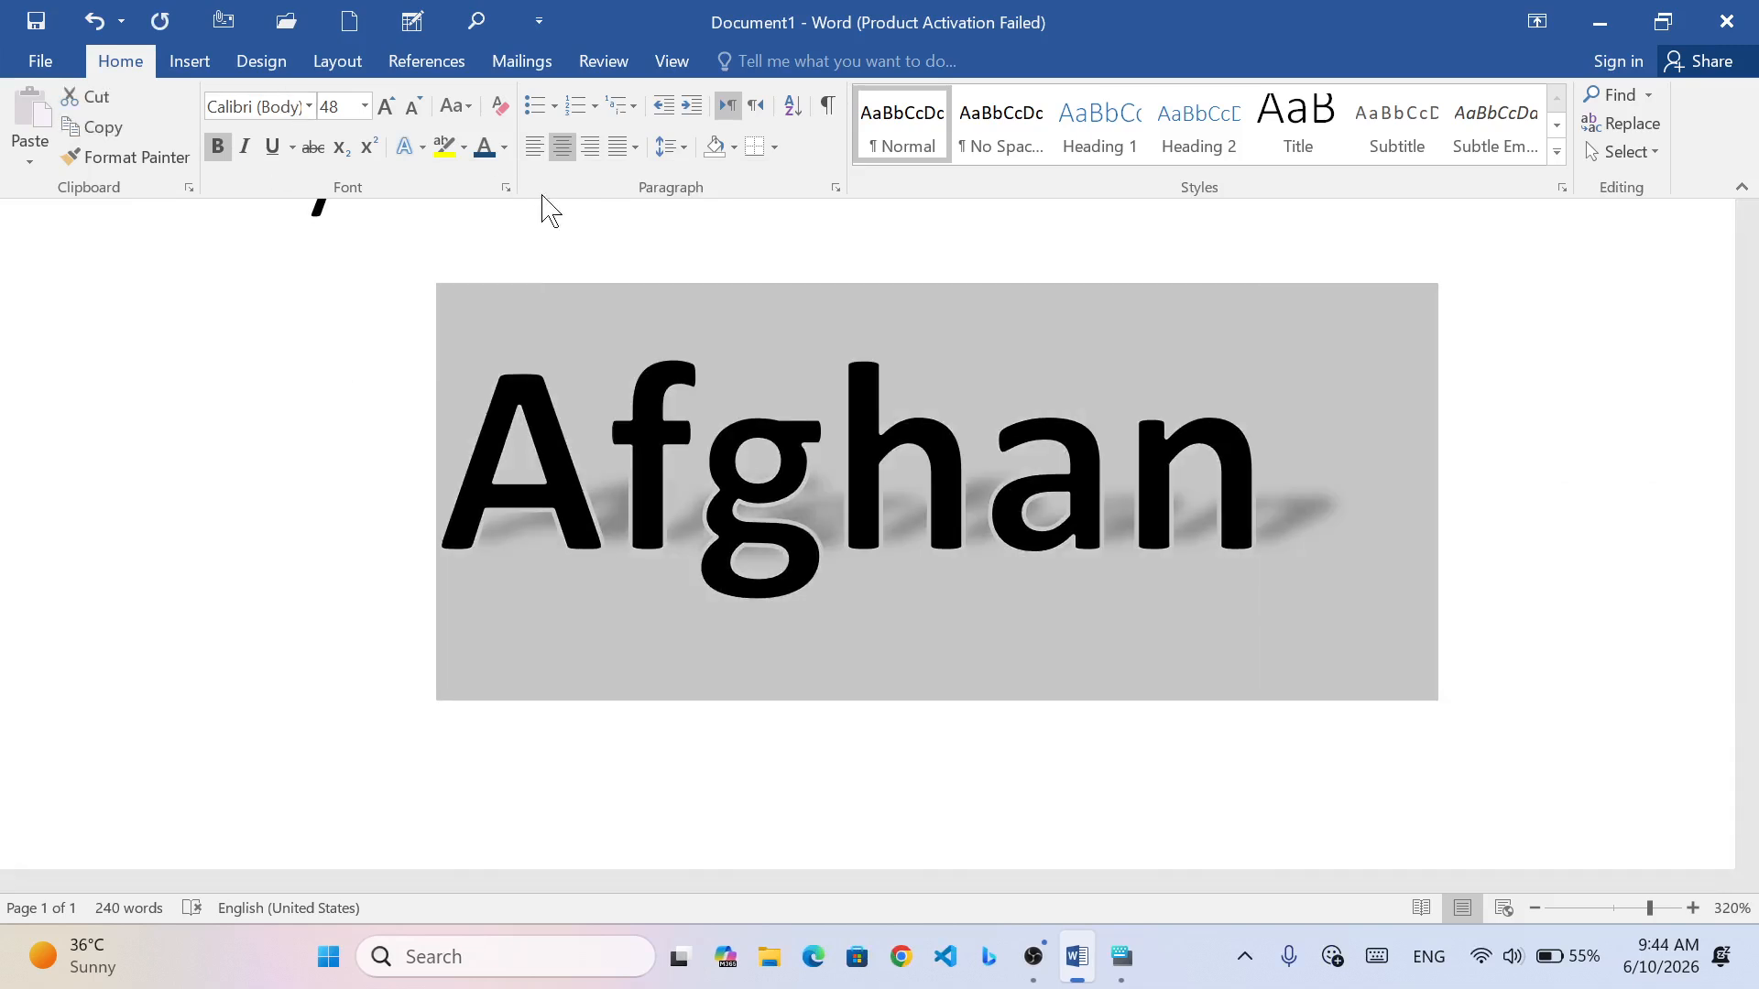
left_click(418, 154)
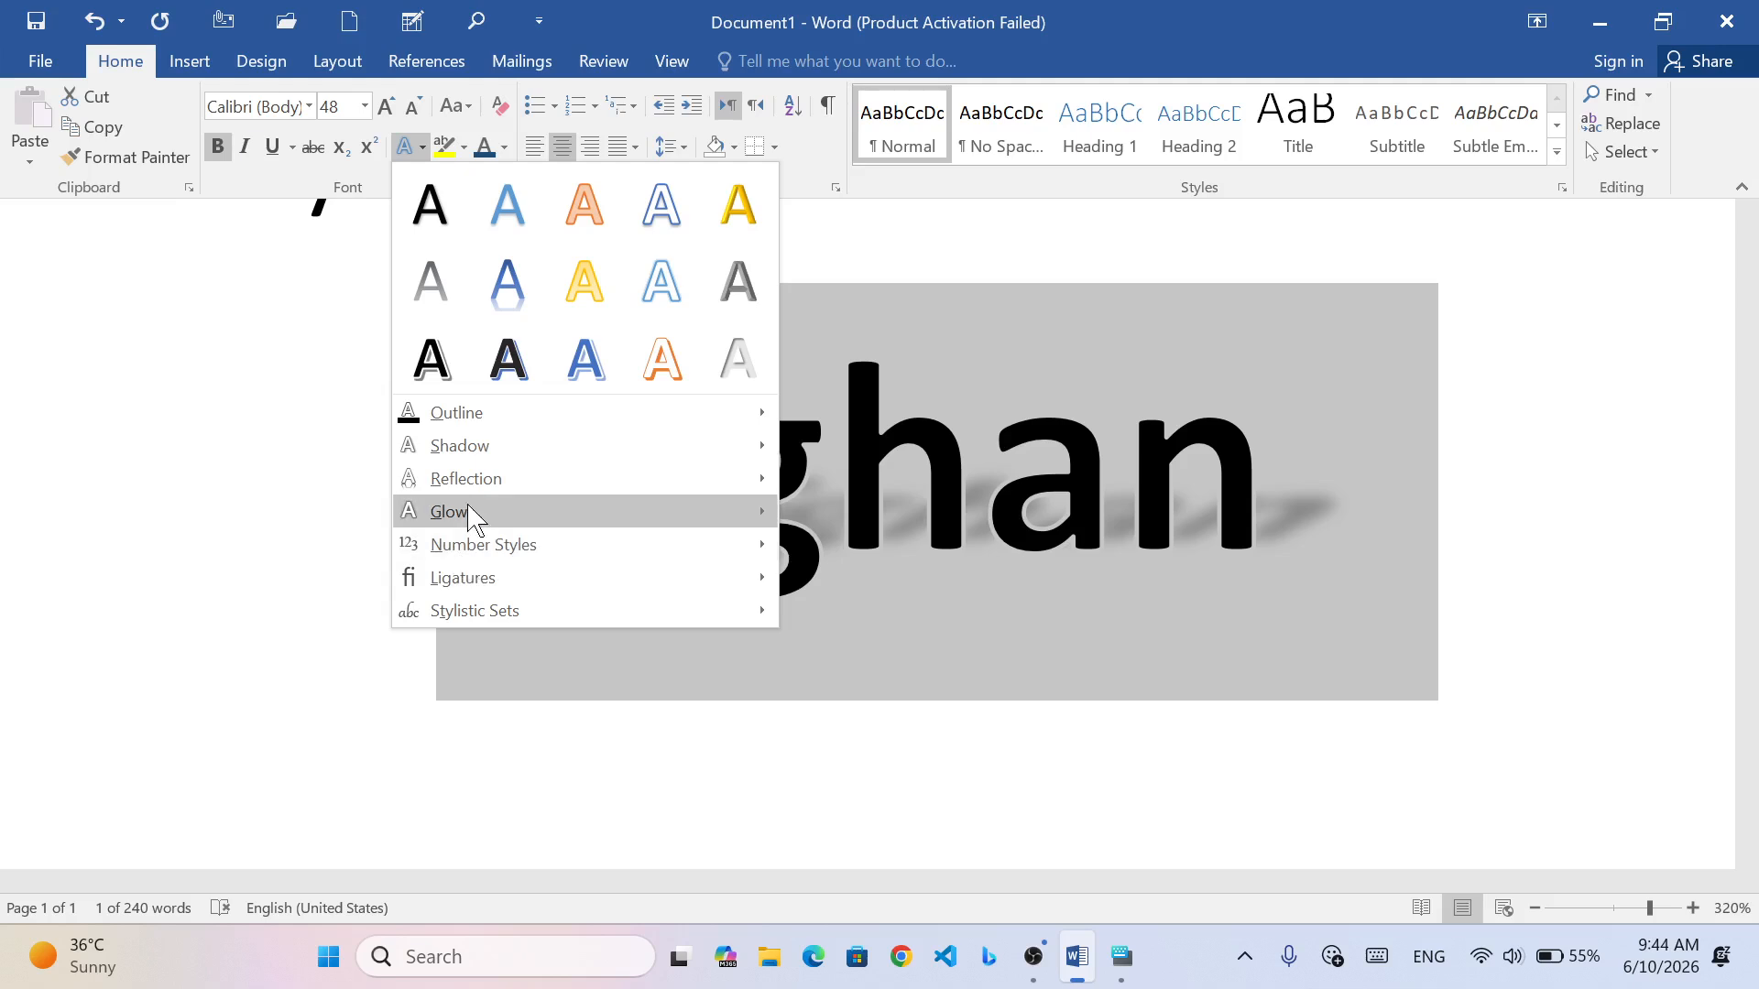
mouse_move(473, 493)
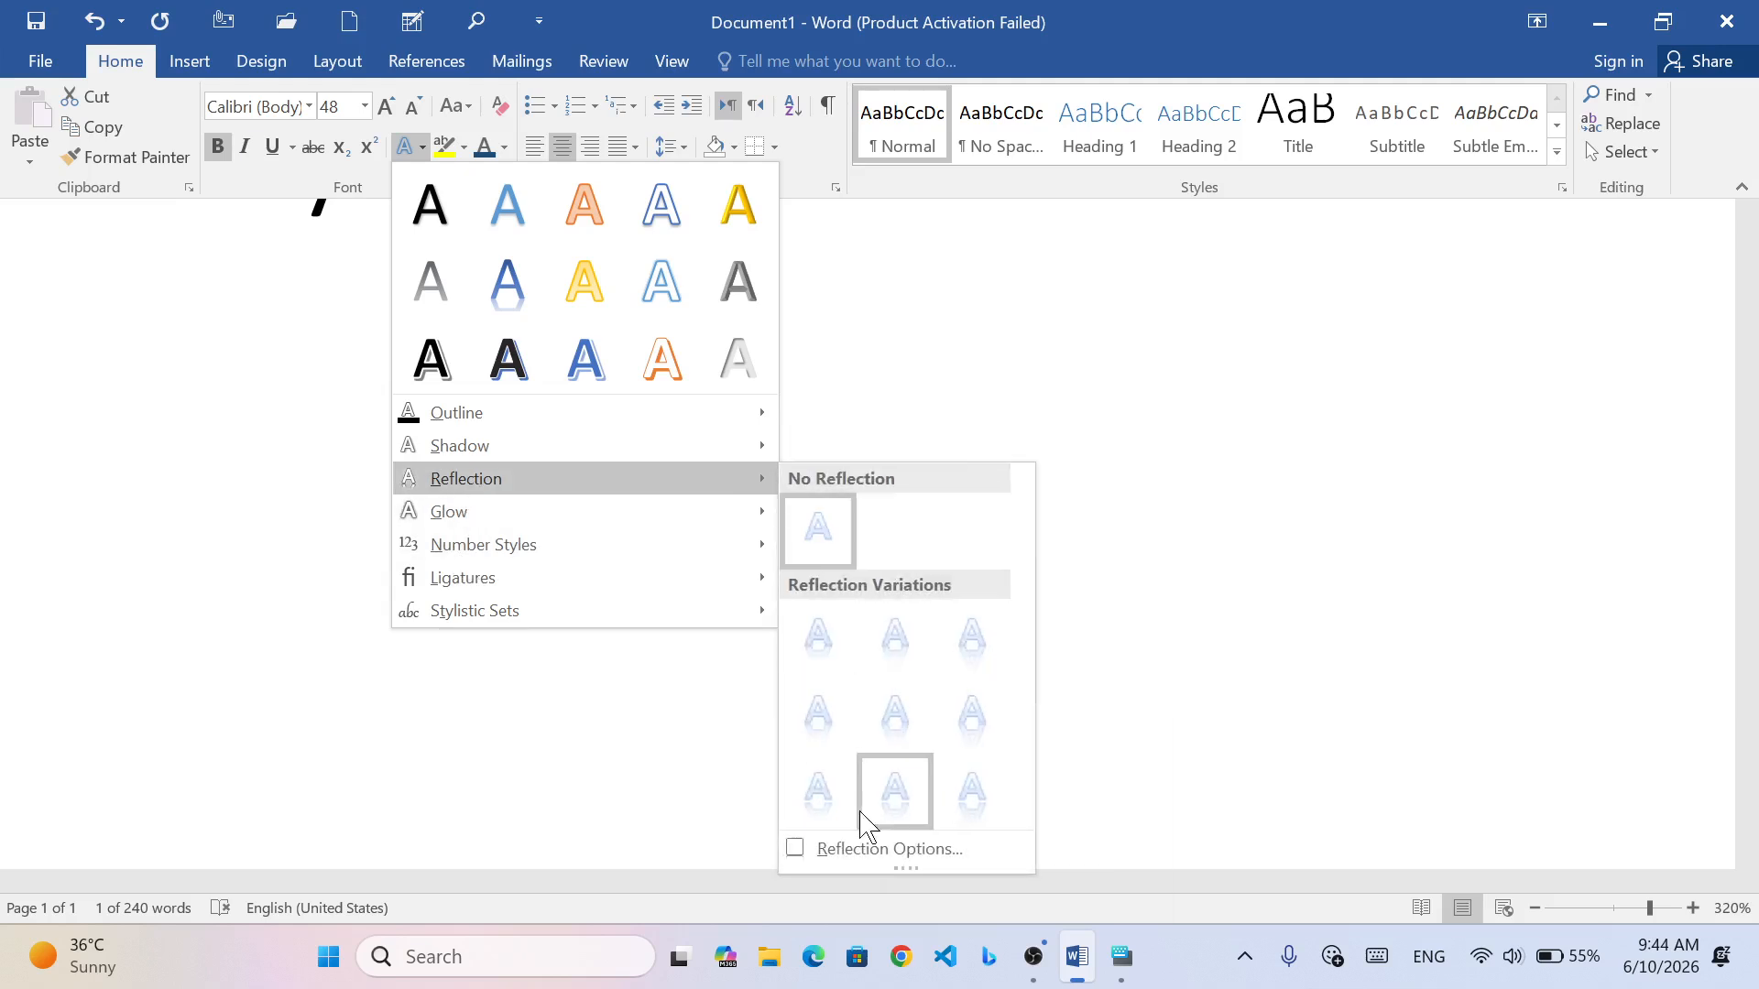
mouse_move(577, 507)
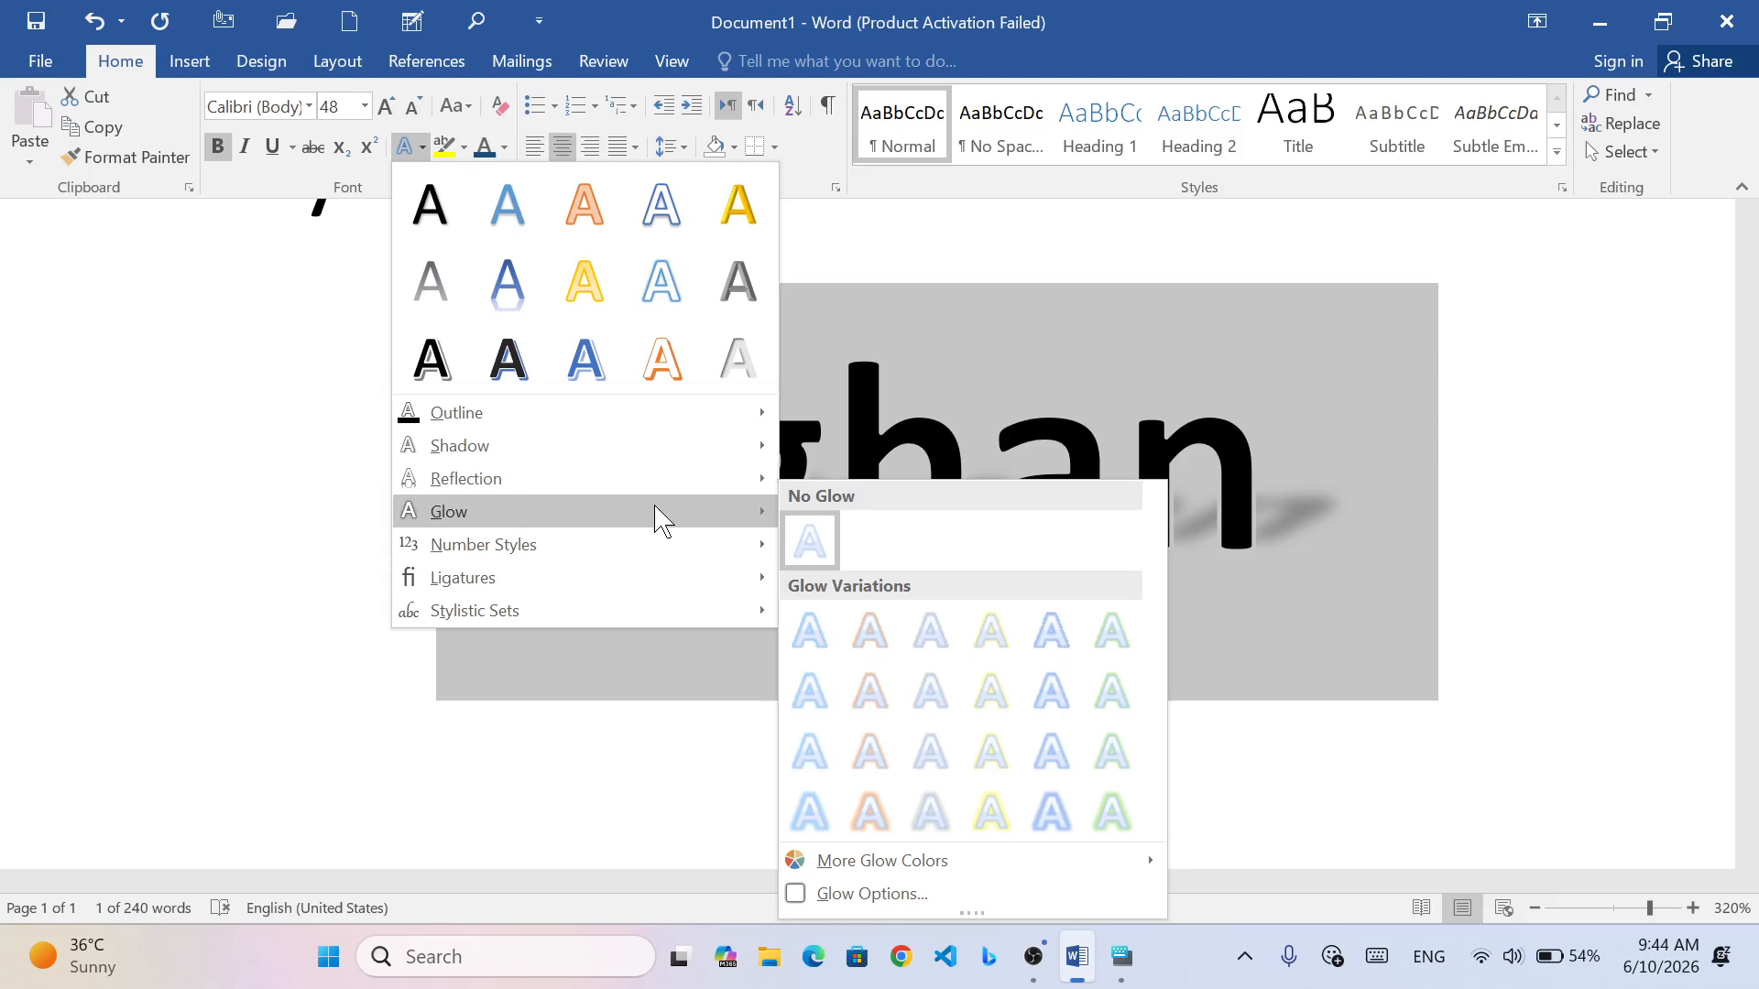
mouse_move(642, 481)
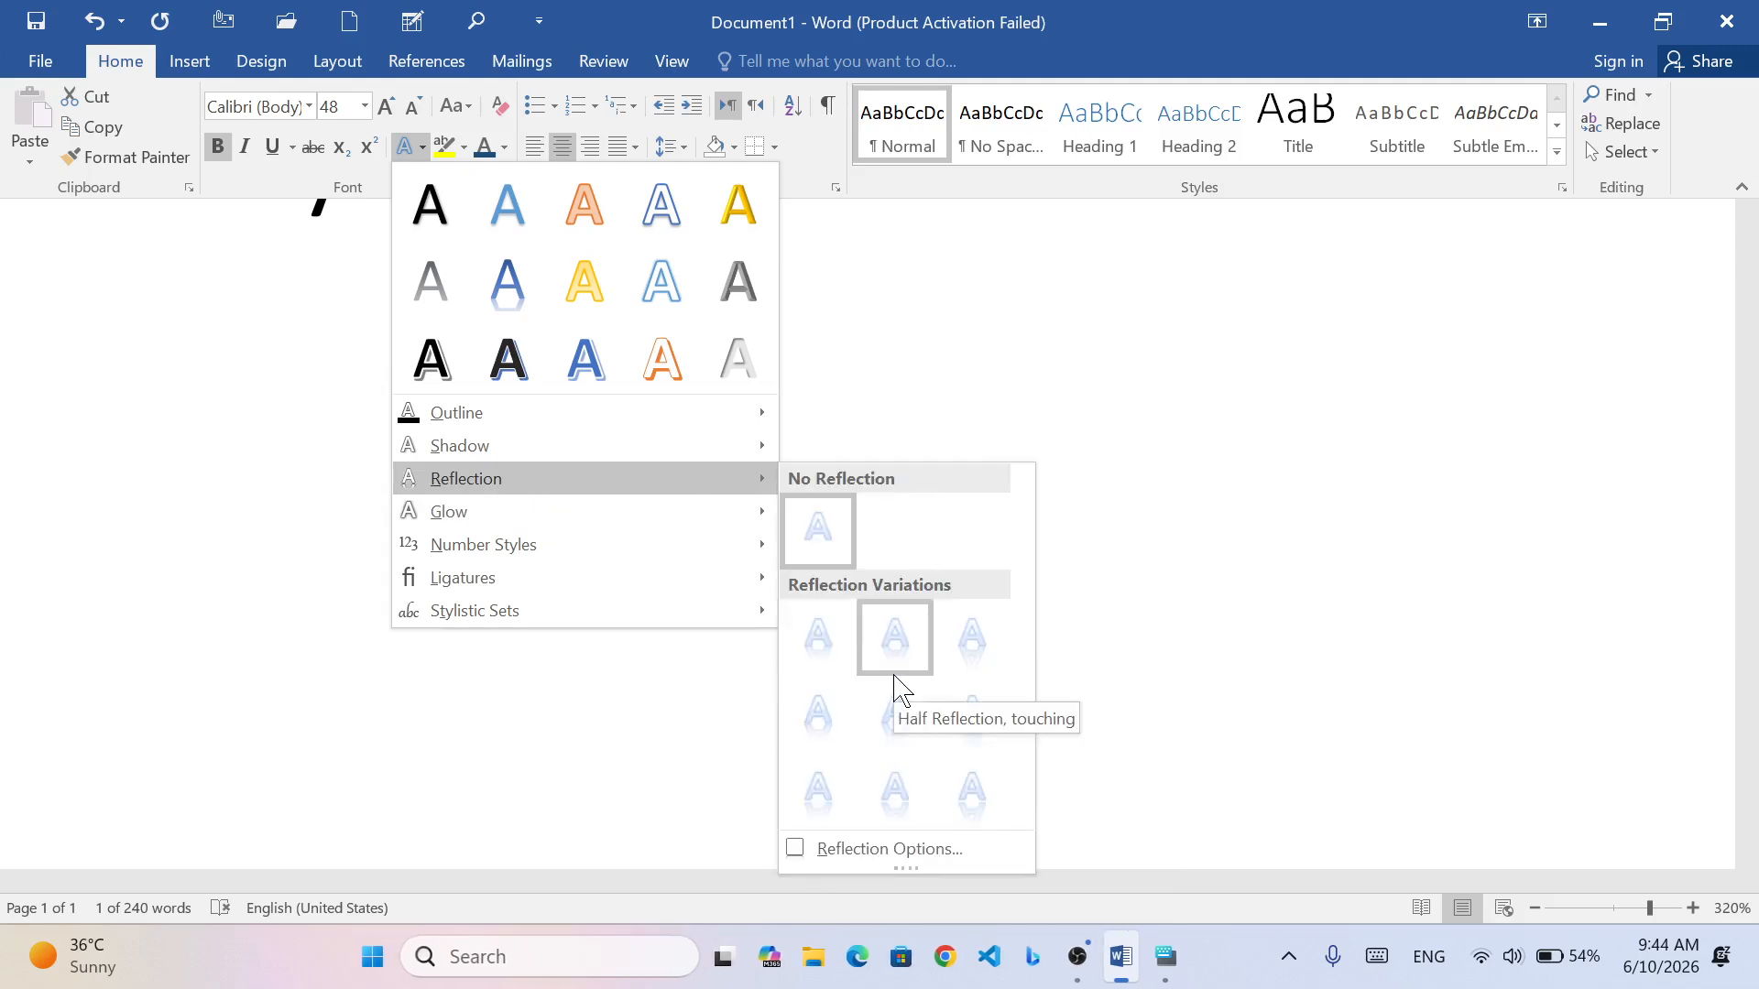
left_click(954, 368)
left_click(1533, 476)
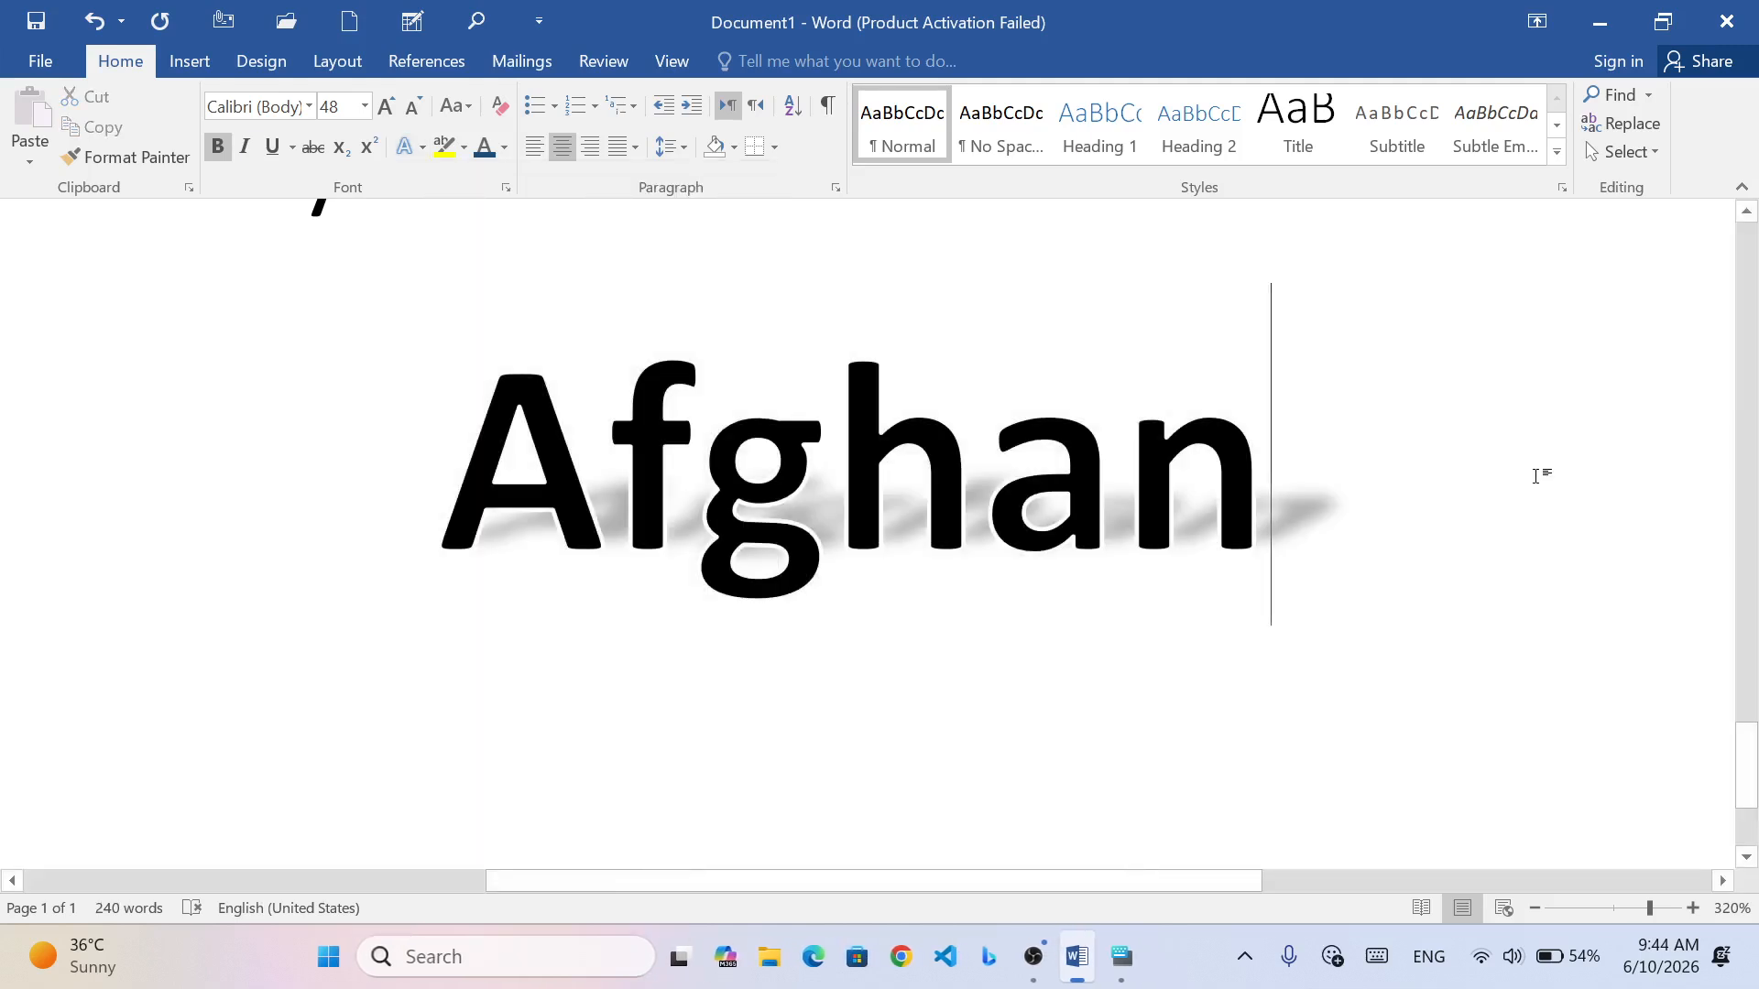
- Delete the word "Afghan" and clear all the remaining text from the document
left_click(412, 366)
key("Delete")
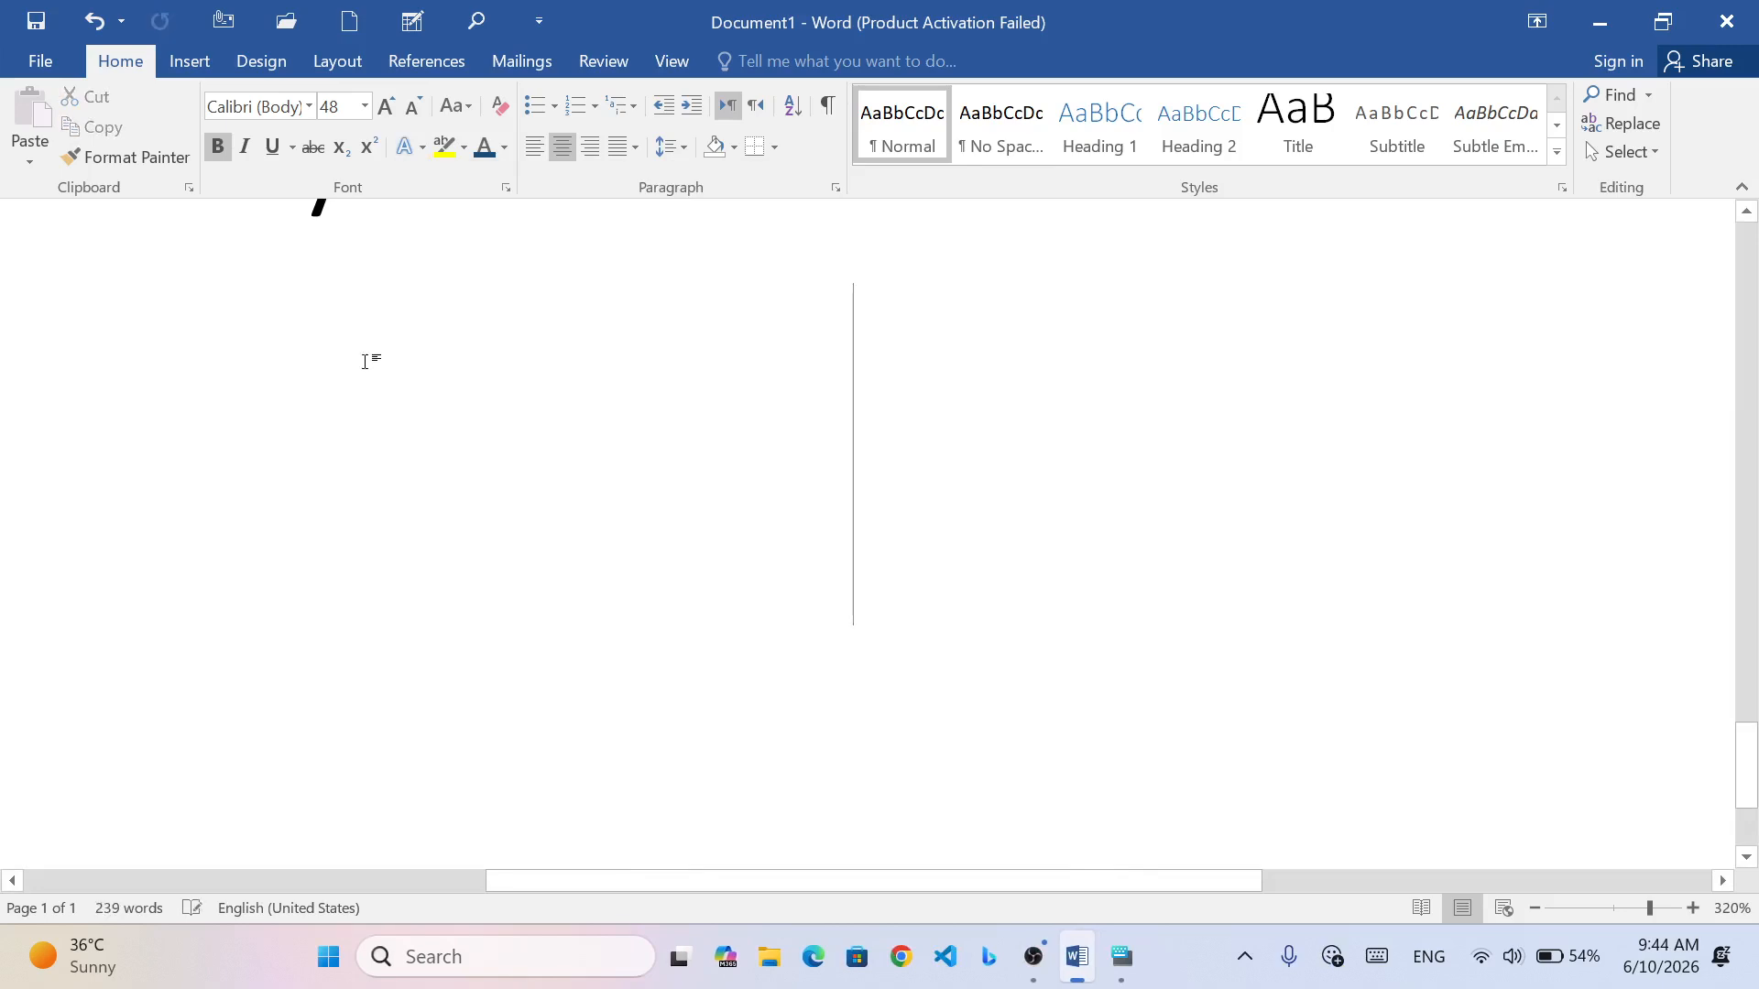
scroll(367, 362, "down", 5, "ctrl")
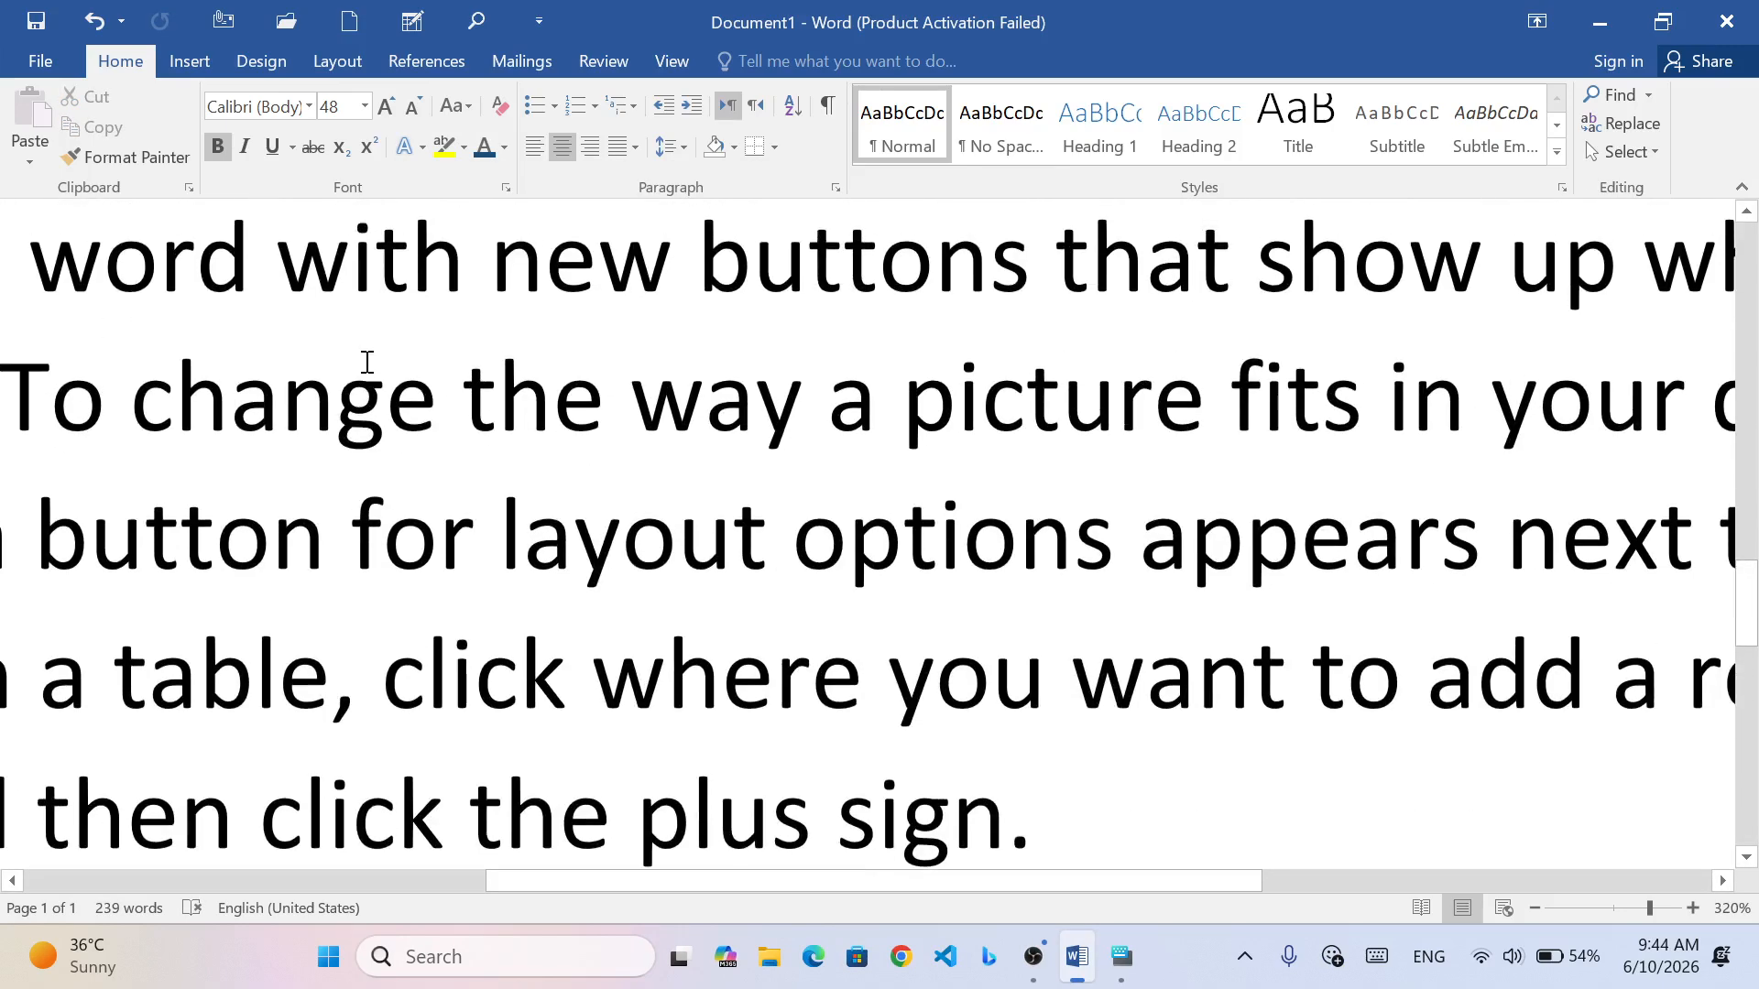
scroll(366, 362, "down", 11, "ctrl")
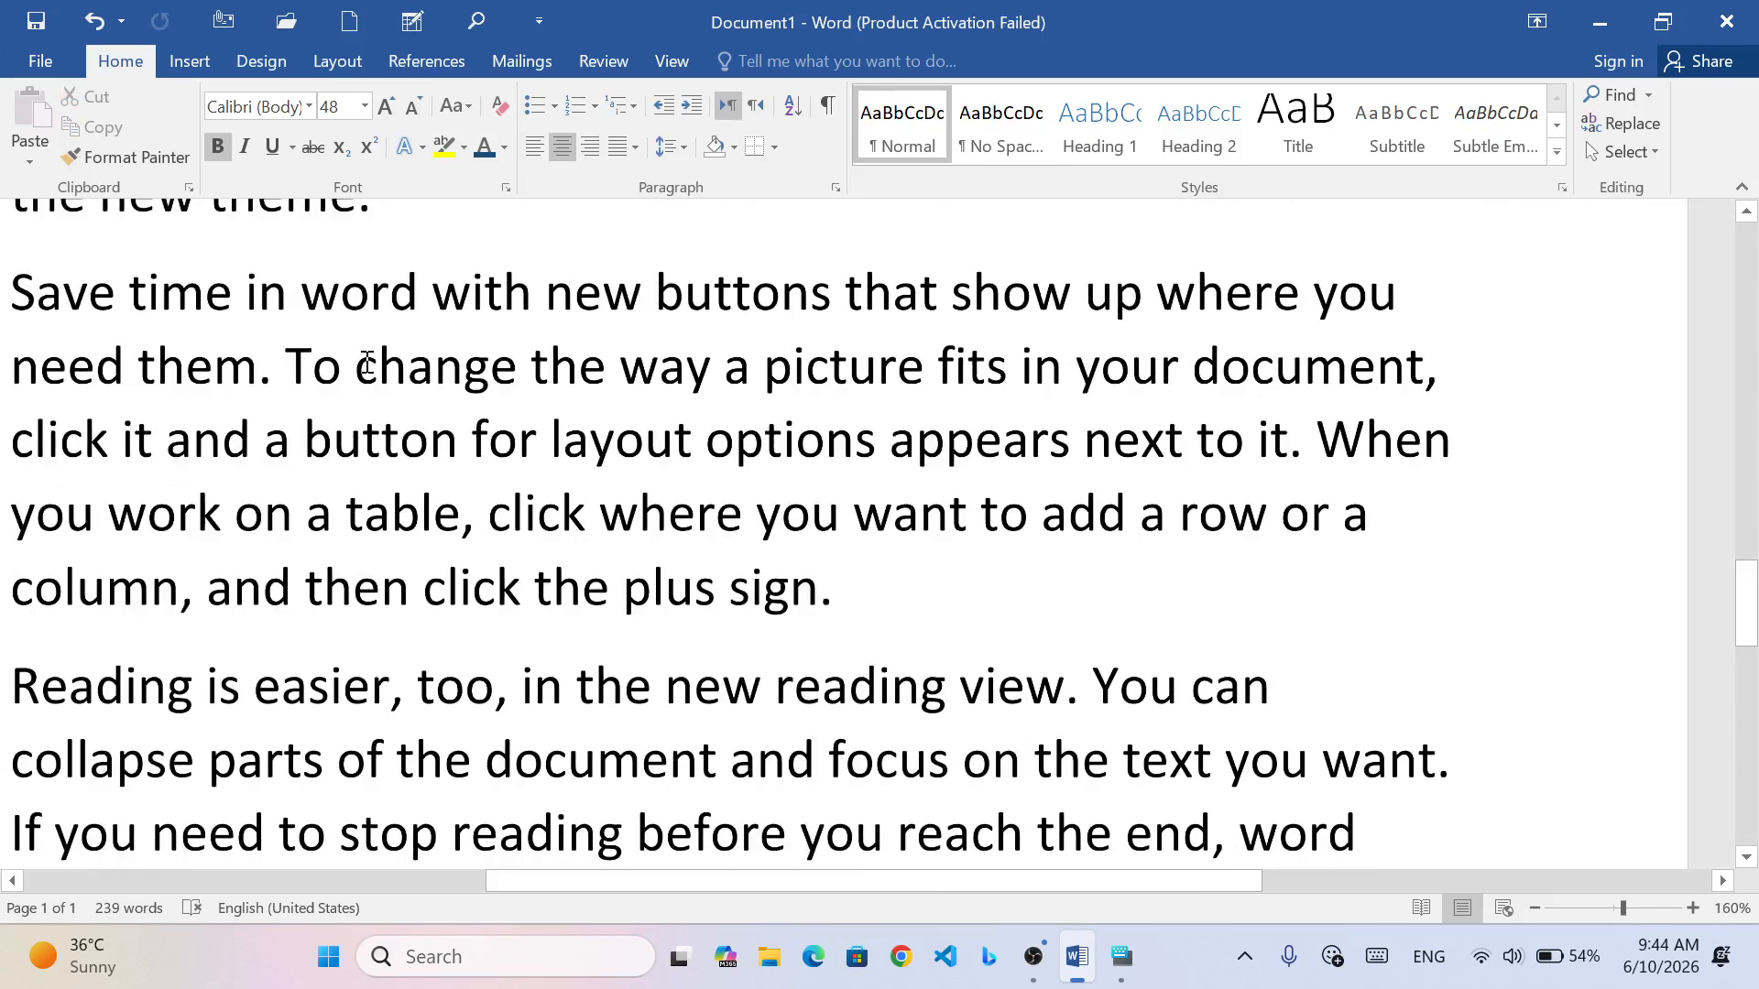
scroll(367, 362, "down", 3, "ctrl")
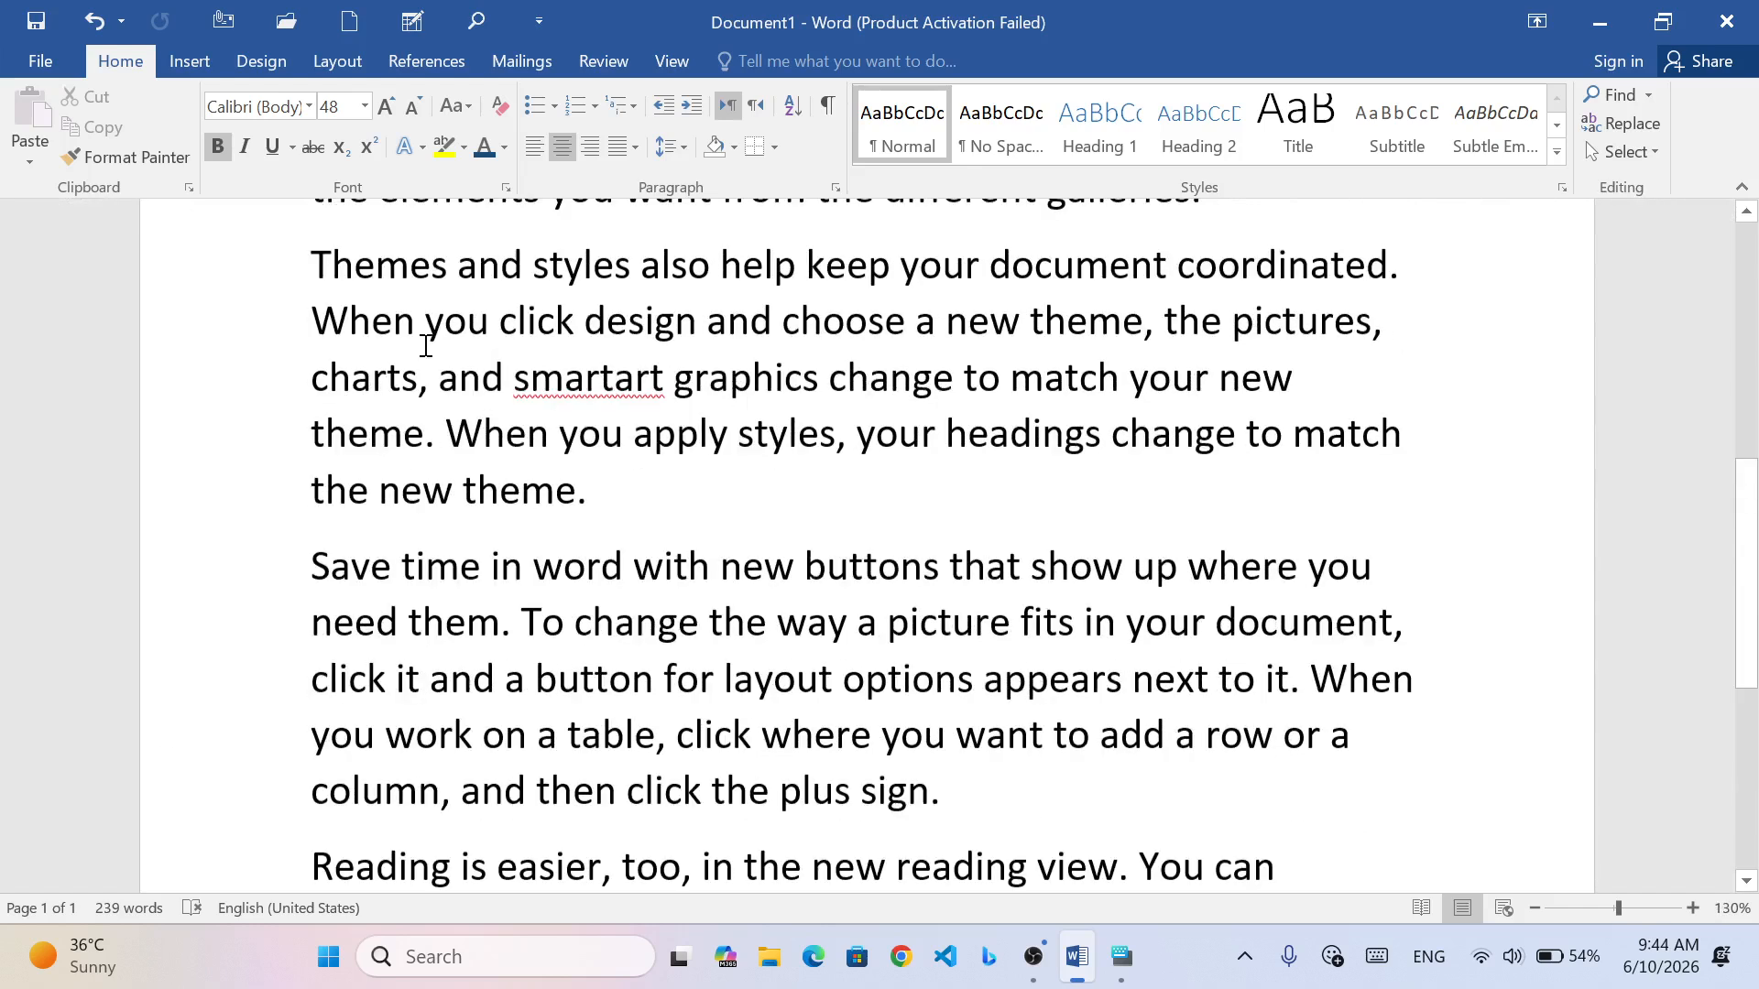
key("ctrl+a")
scroll(427, 353, "up", 1)
key("Delete")
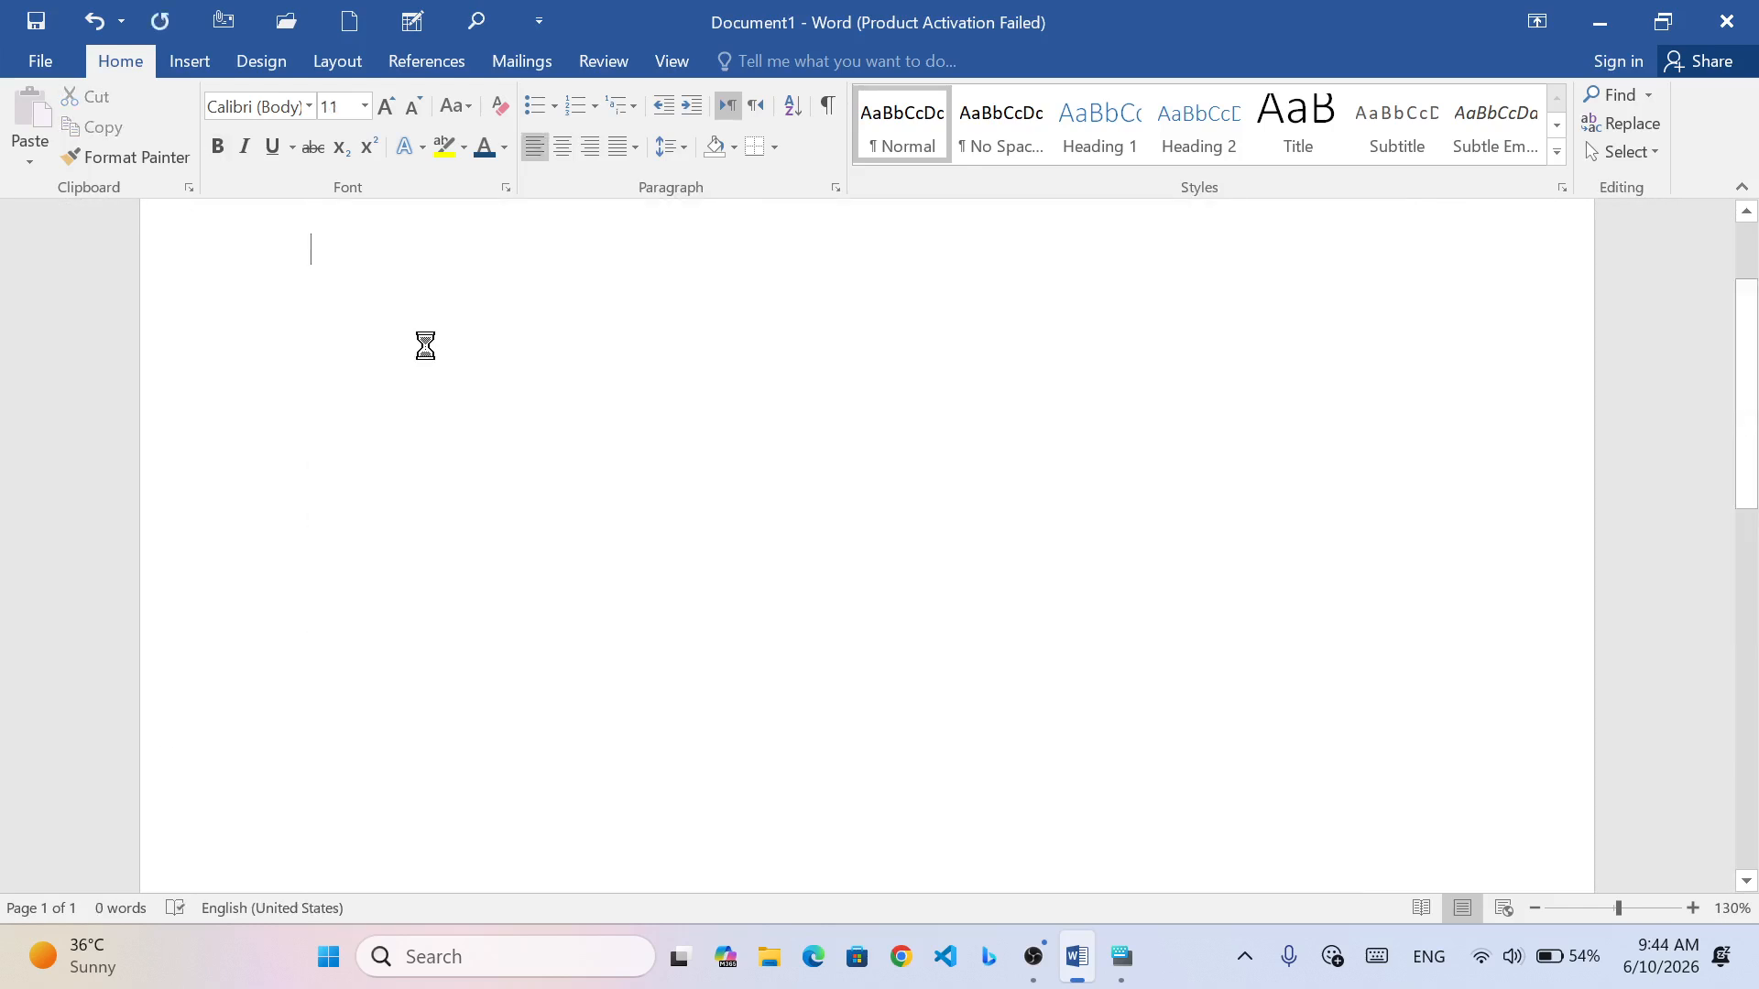
- Create a new blank document containing the centred word "Hello"
key("ctrl+n")
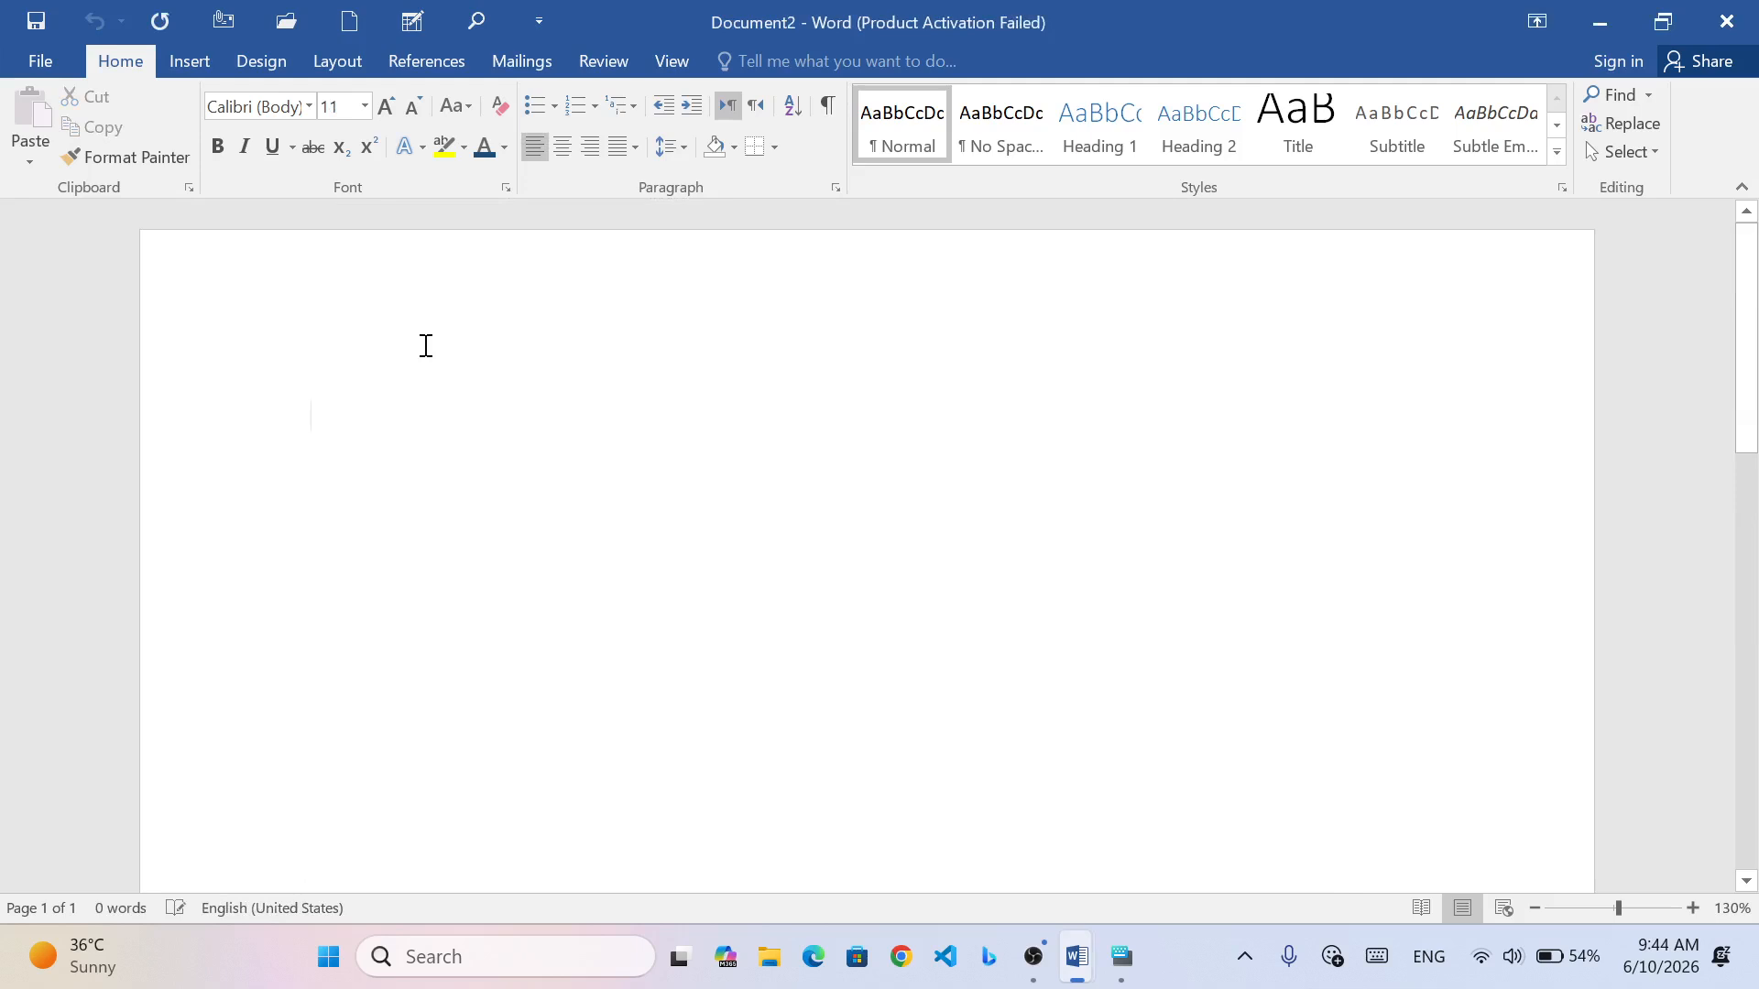
type("Hello")
key("ctrl+a")
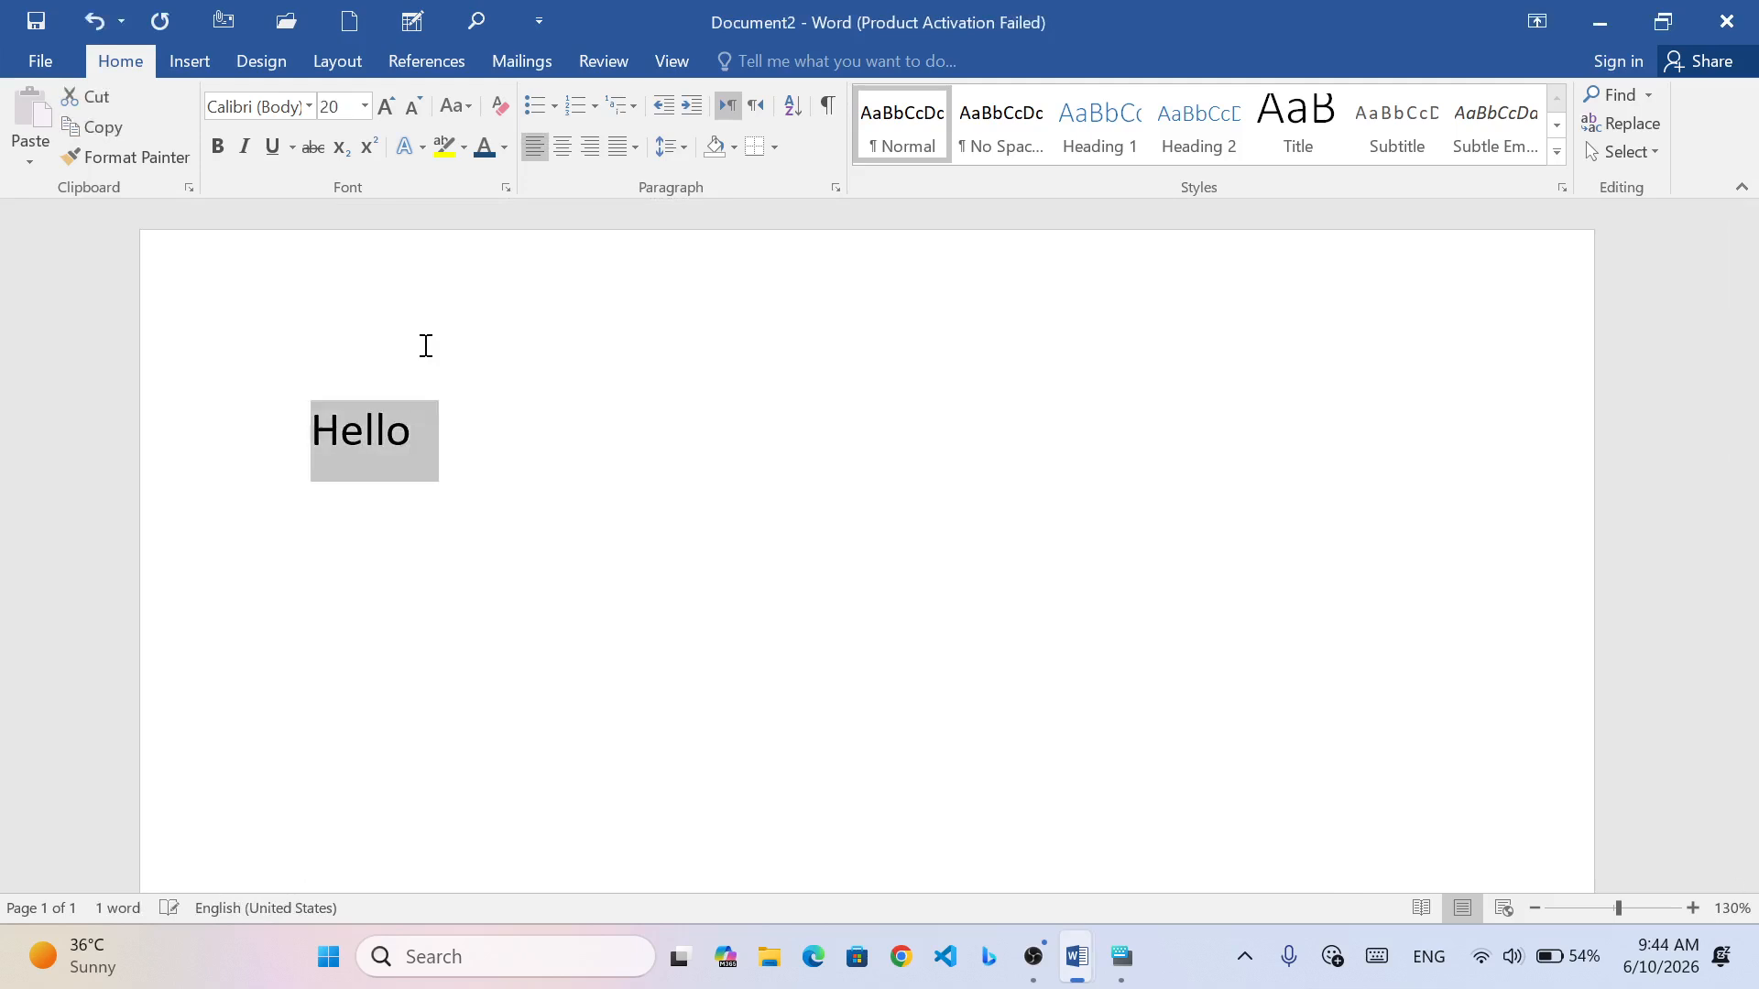
key("ctrl+e")
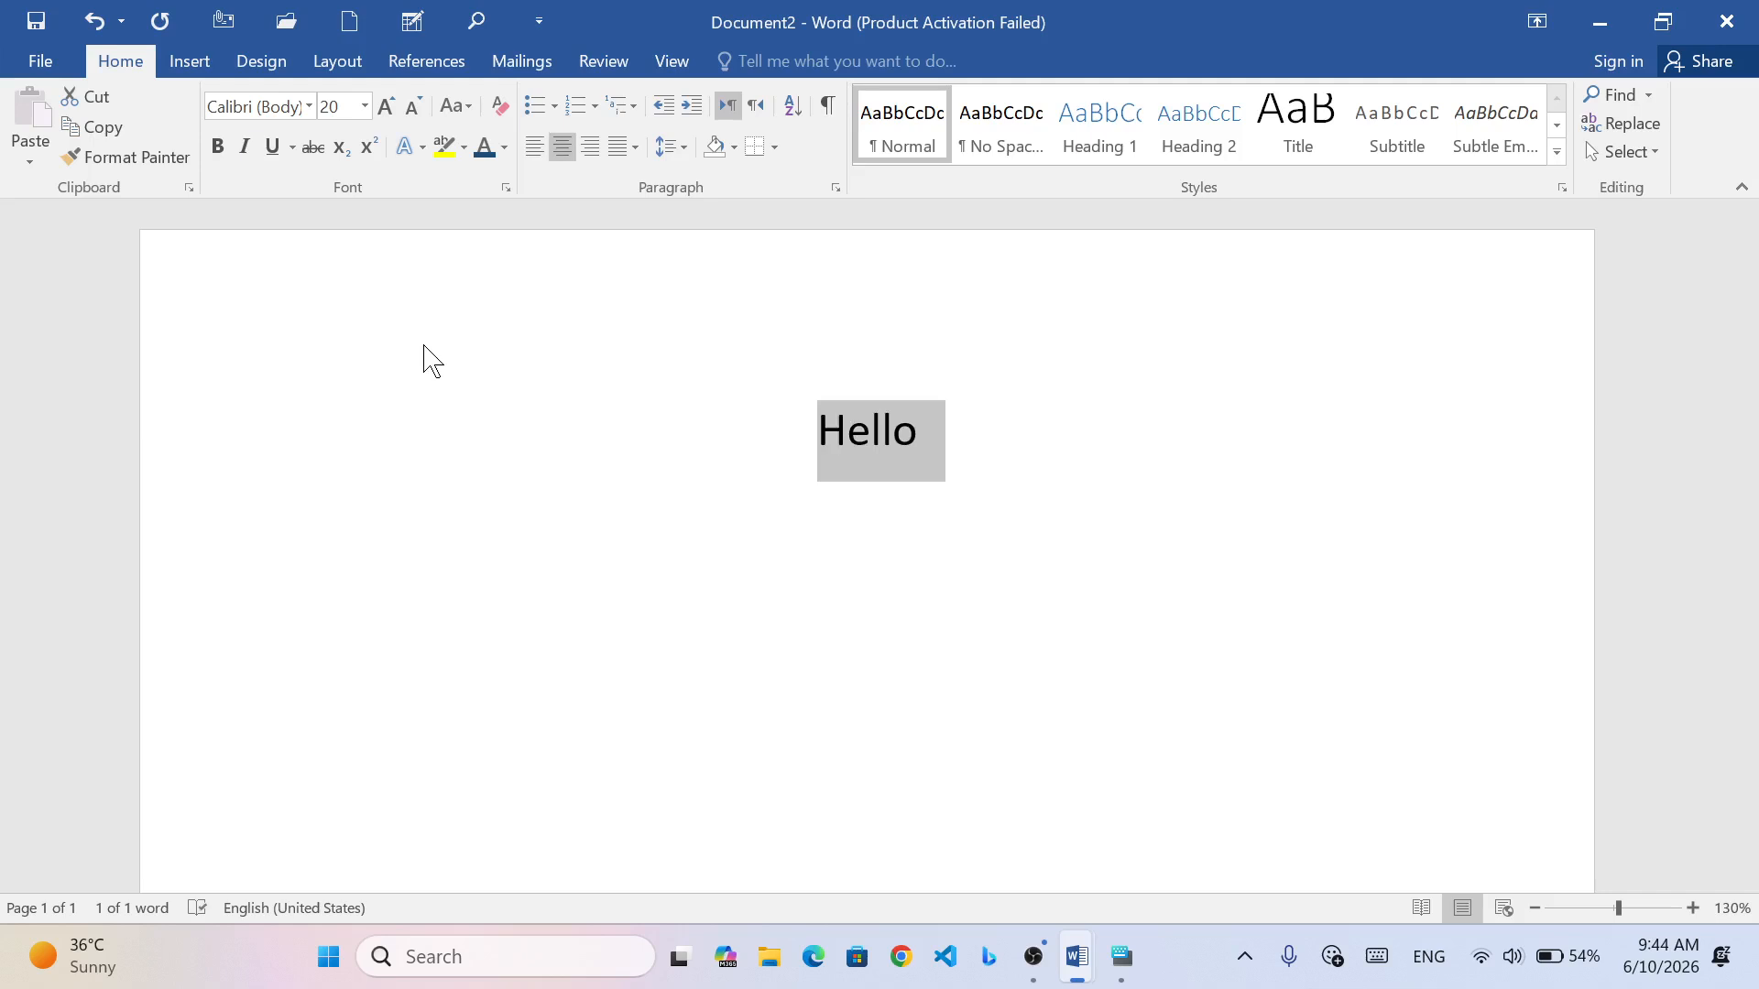
- Enlarge the selected word "Hello" to 72 pt
key("ctrl+shift+period")
key("ctrl+shift+period")
key("ctrl+shift+period")
key("ctrl+shift+period")
key("ctrl+shift+period")
key("ctrl+shift+period")
key("ctrl+shift+period")
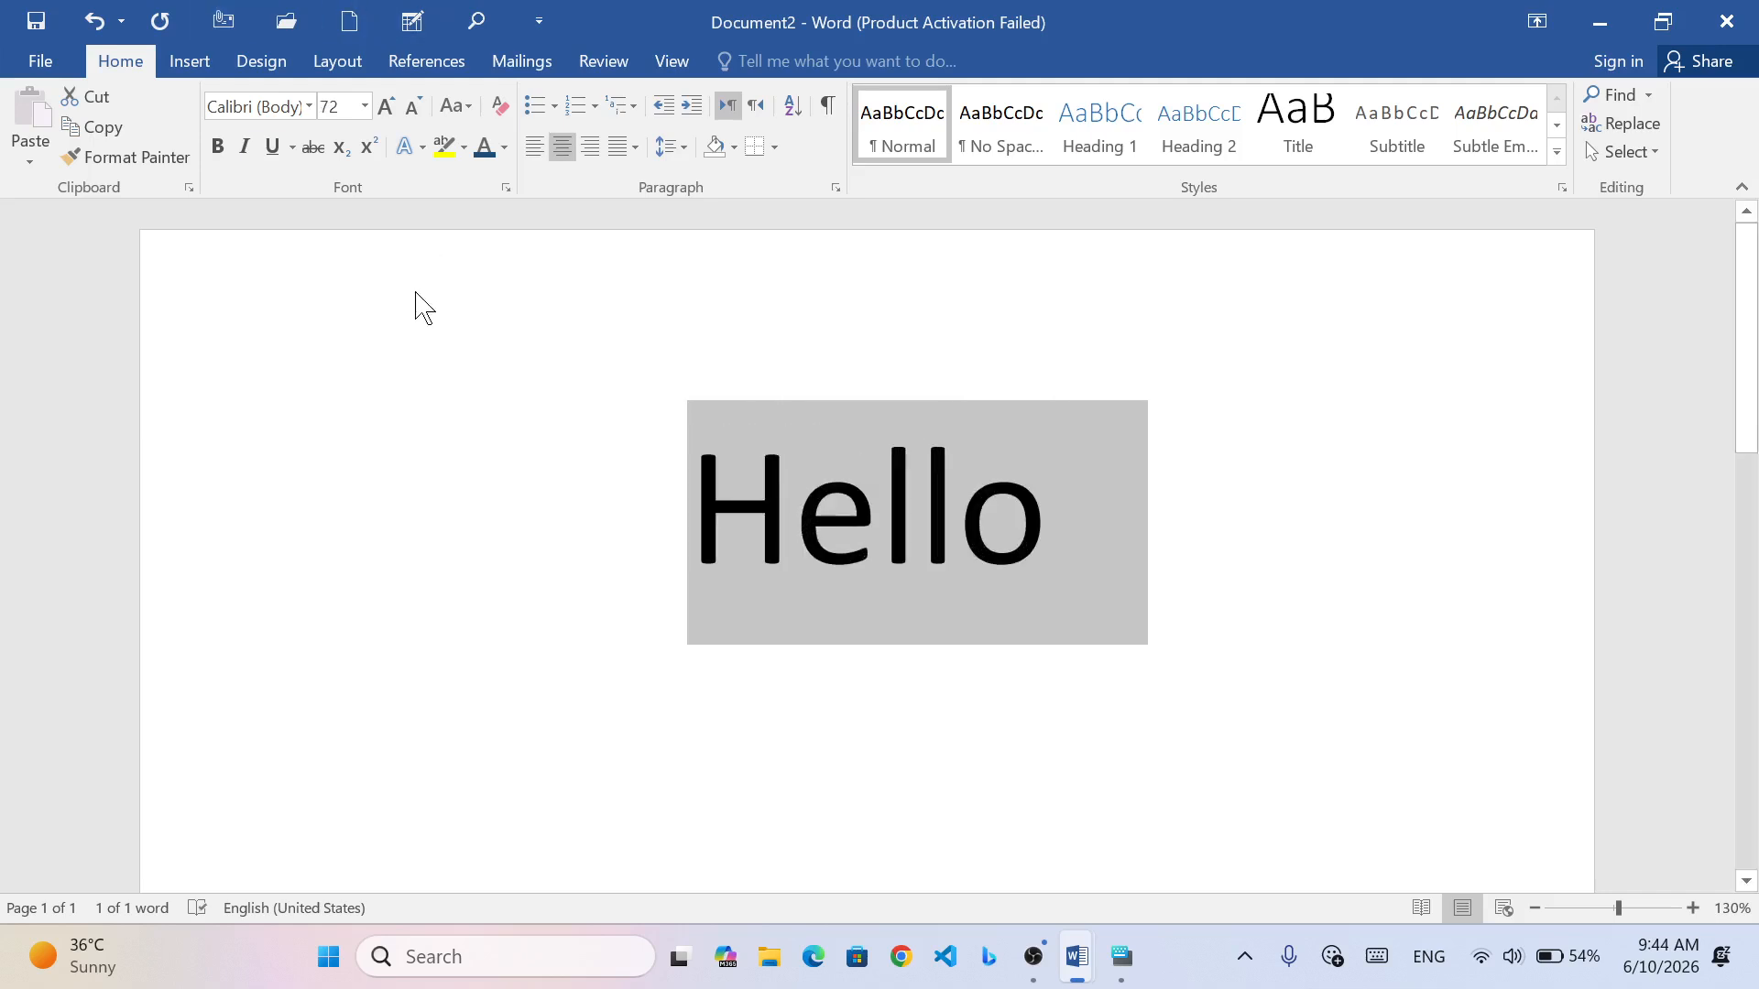
- Apply the reflection variation in the second row, second column of the gallery to the selected word "Hello"
left_click(418, 146)
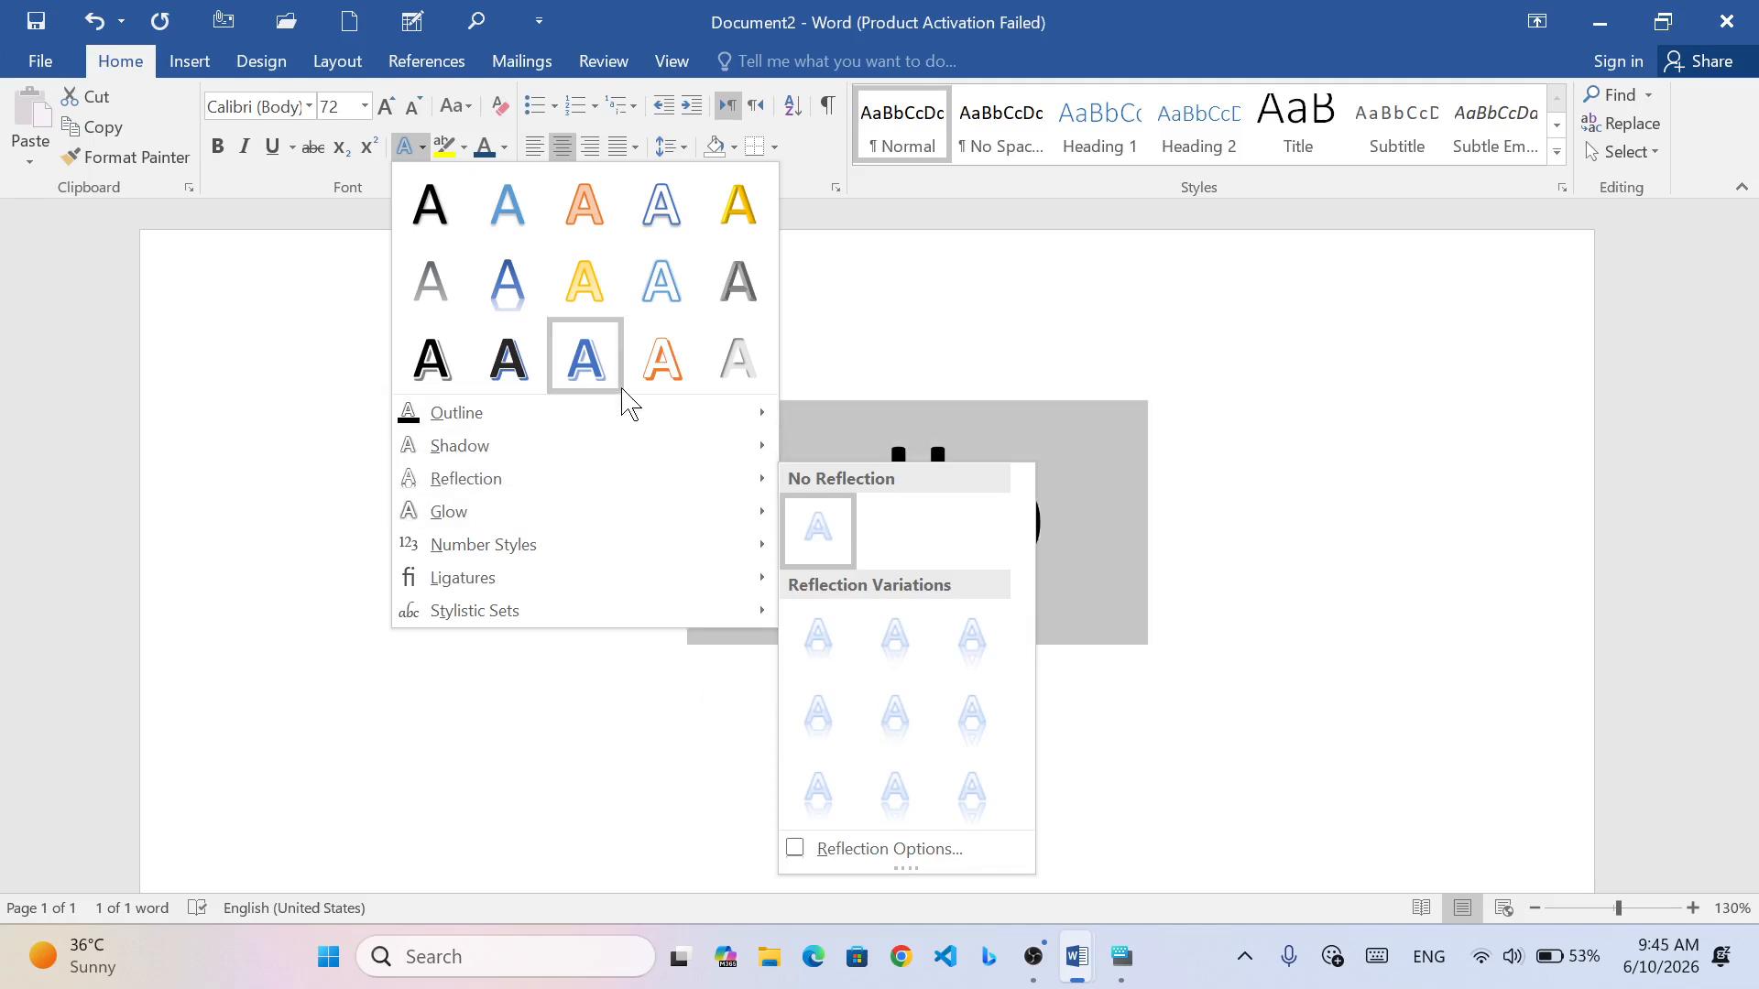
scroll(724, 793, "up", 6, "ctrl")
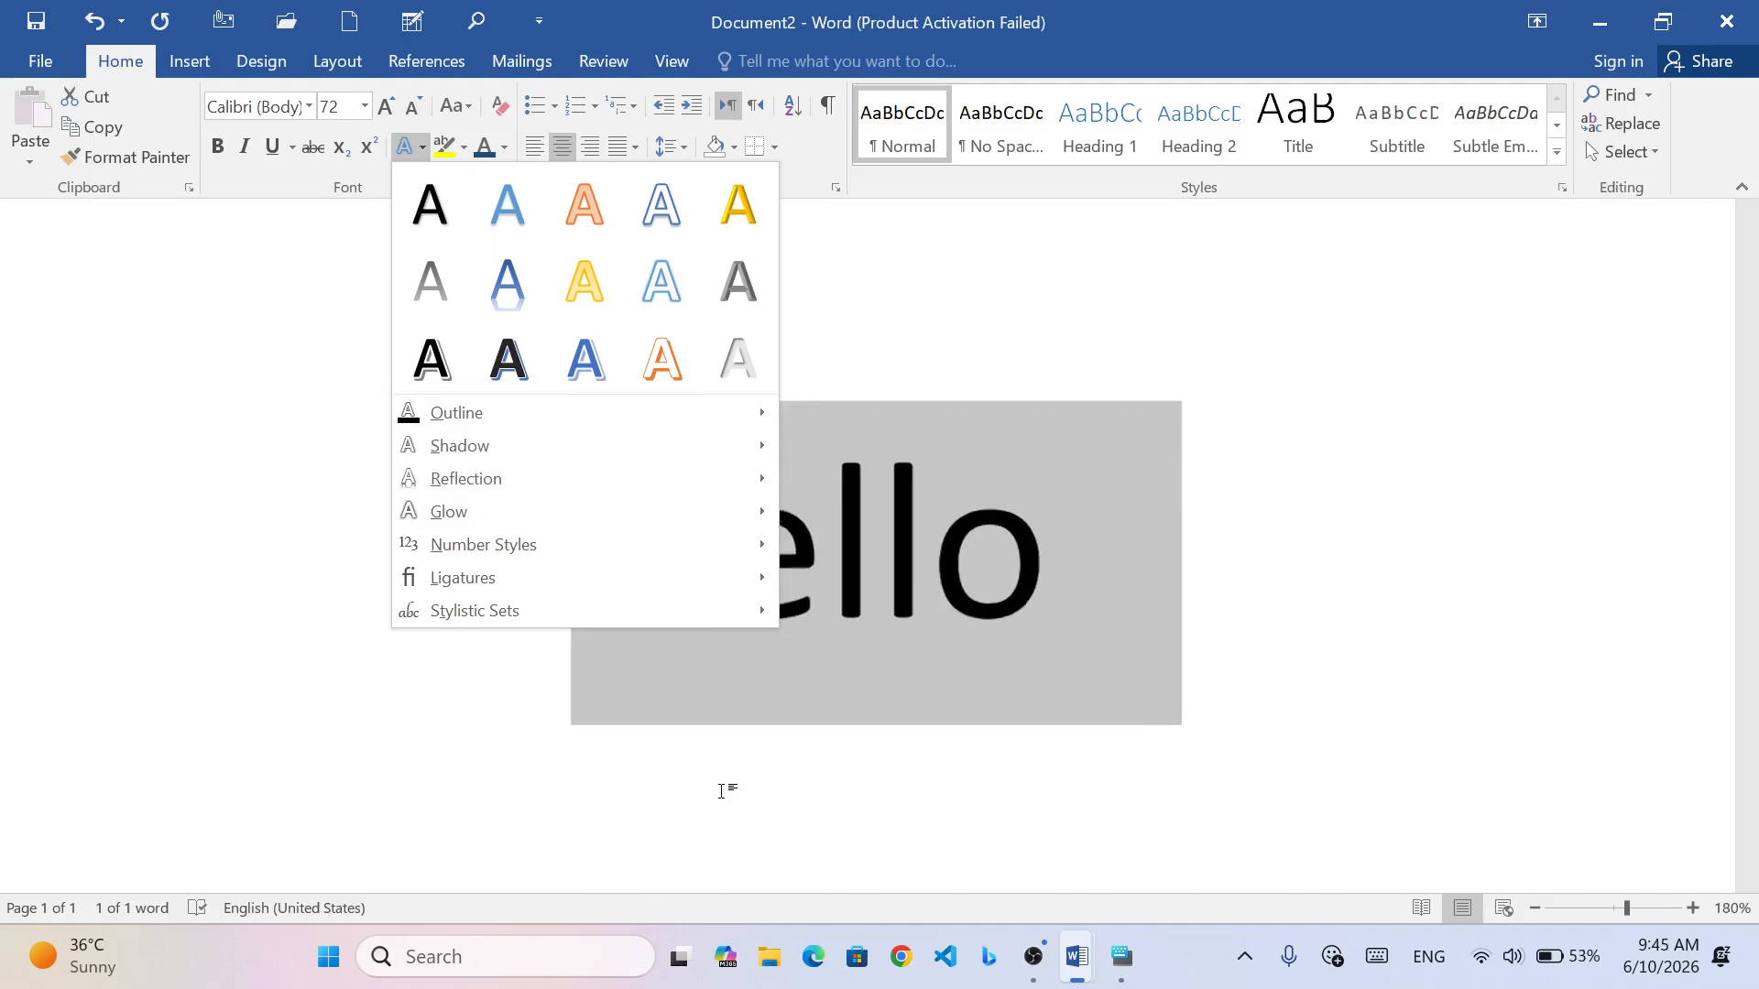
left_click_drag(902, 886, 421, 704)
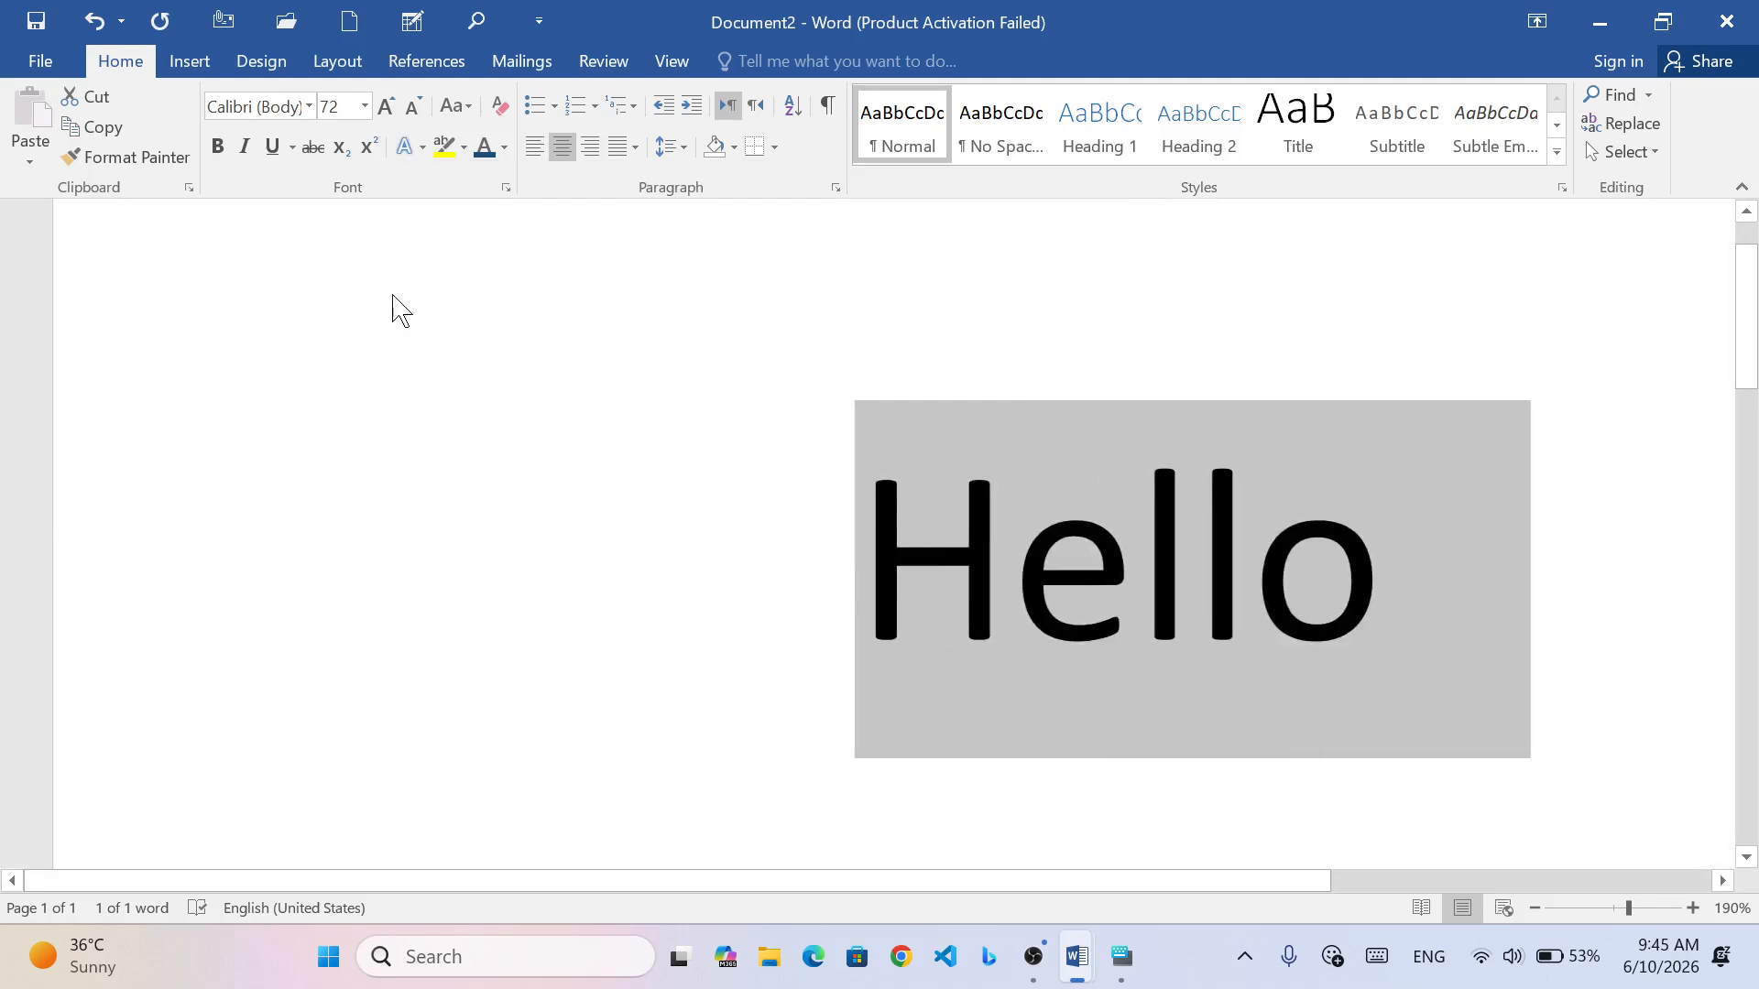
left_click(413, 148)
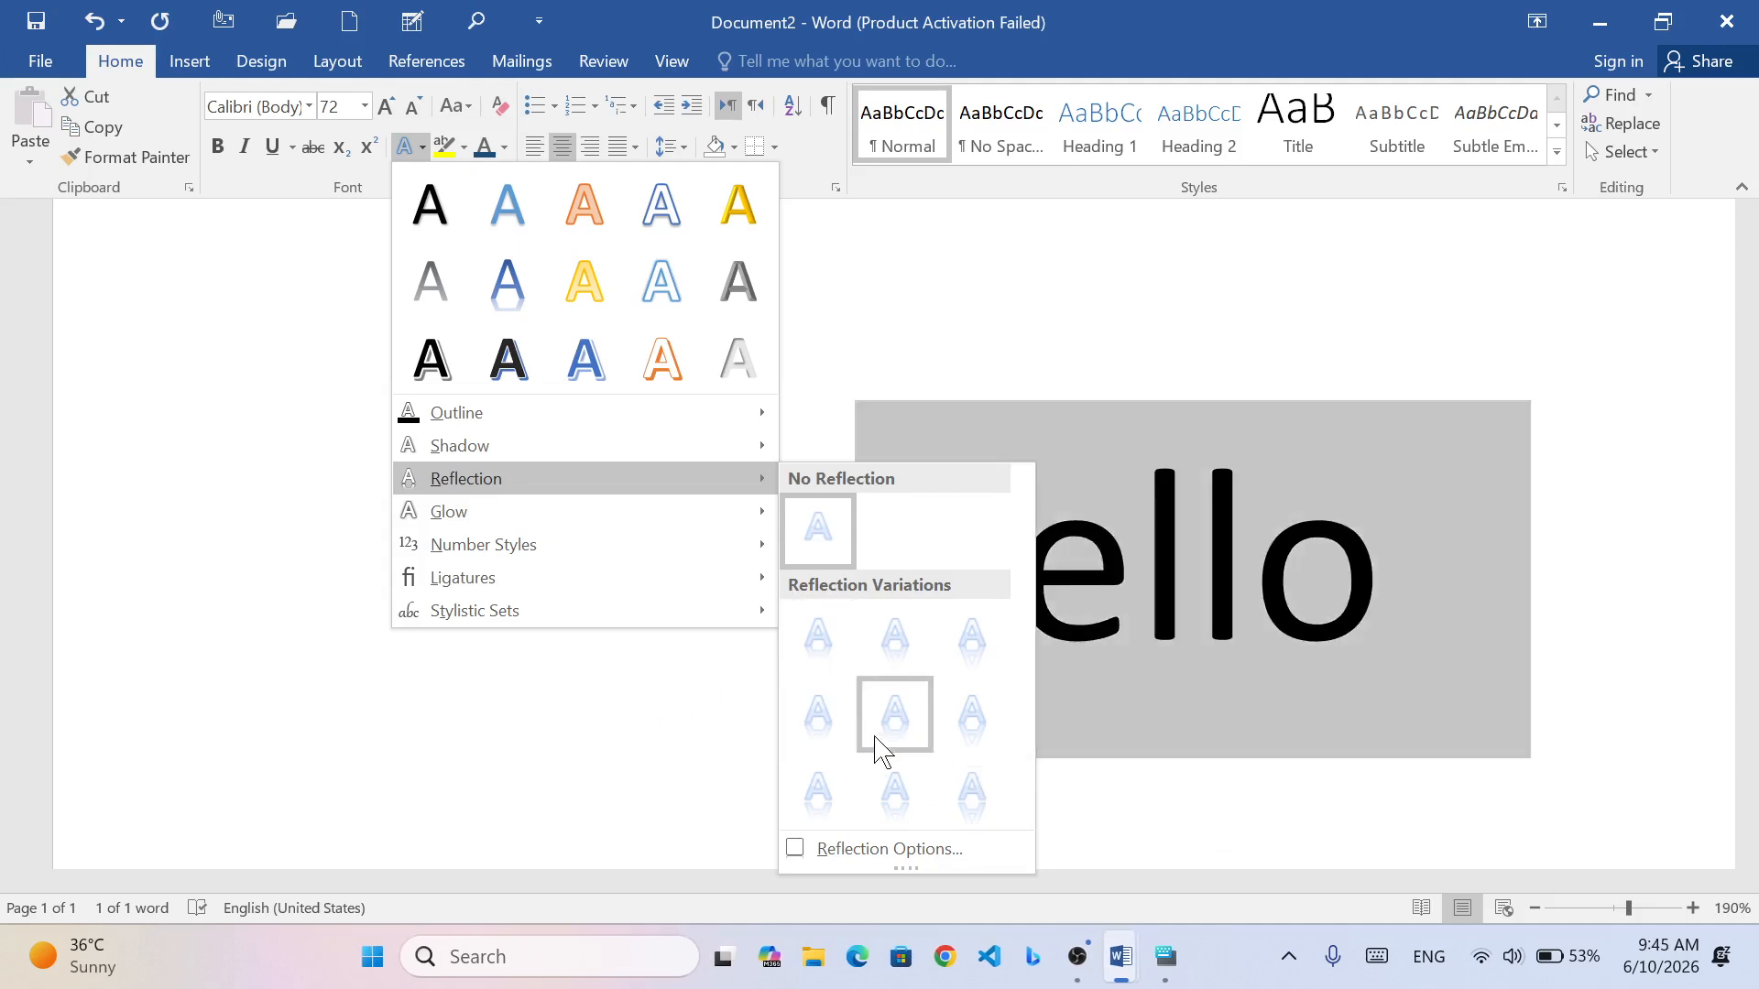
left_click(876, 738)
scroll(925, 586, "down", 3)
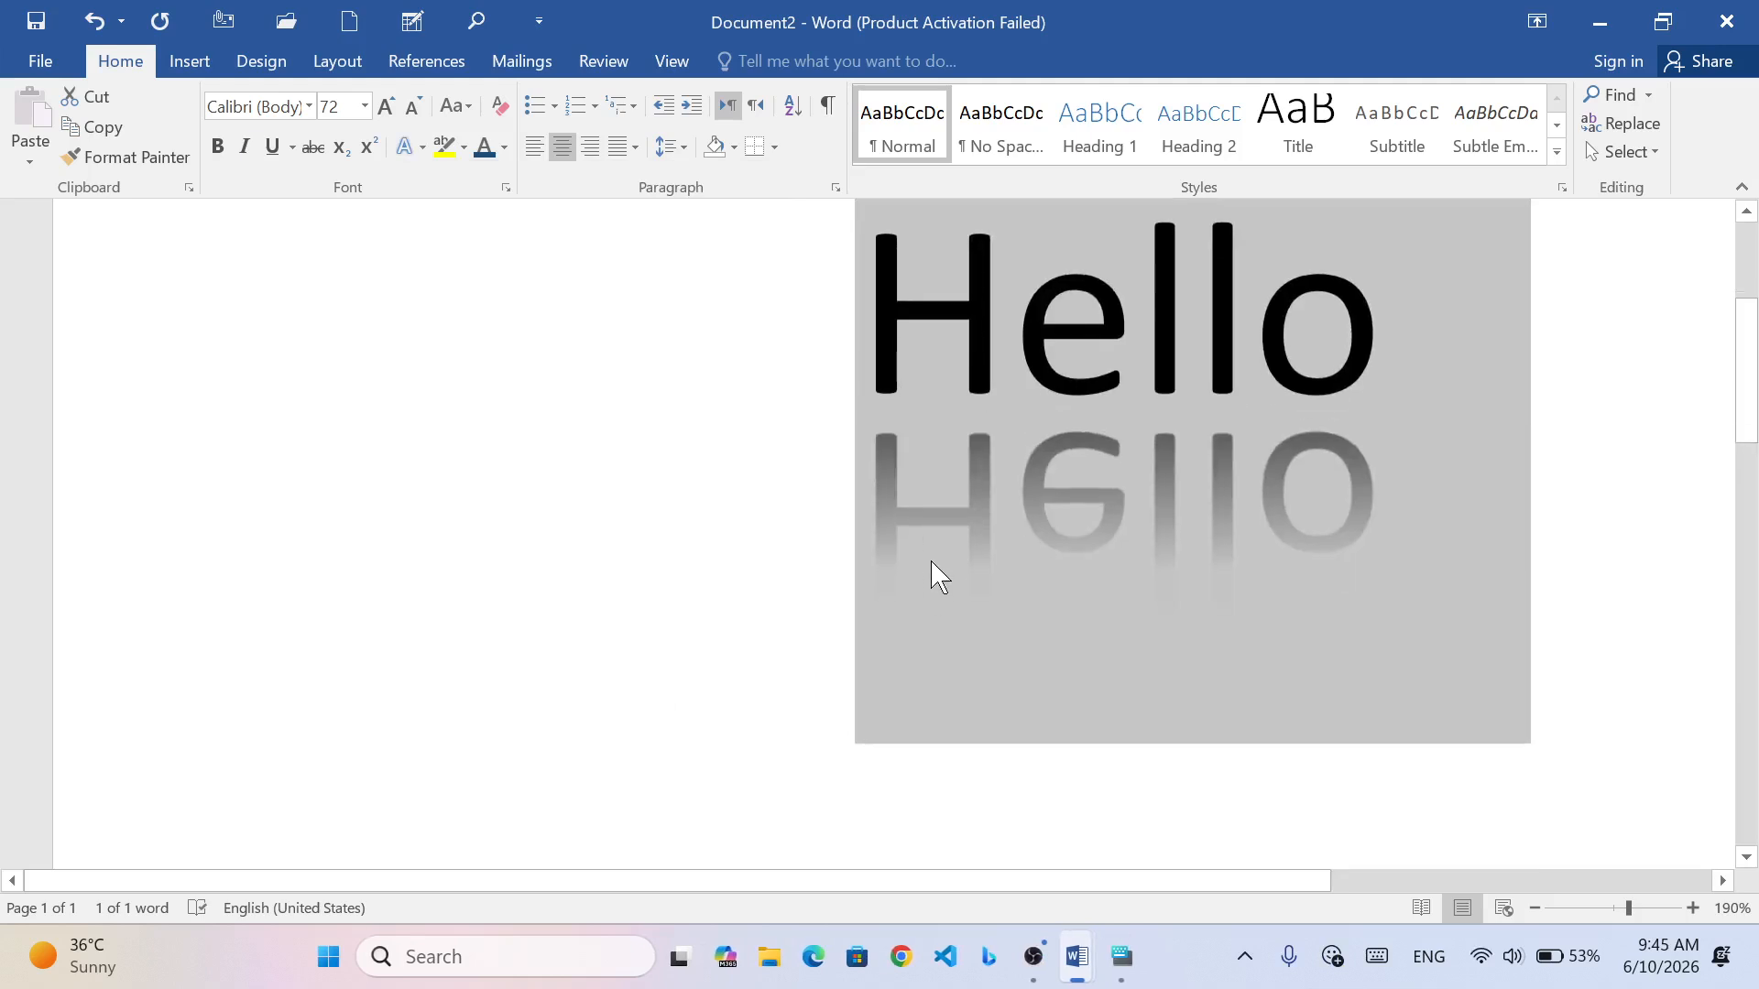
scroll(931, 561, "up", 1)
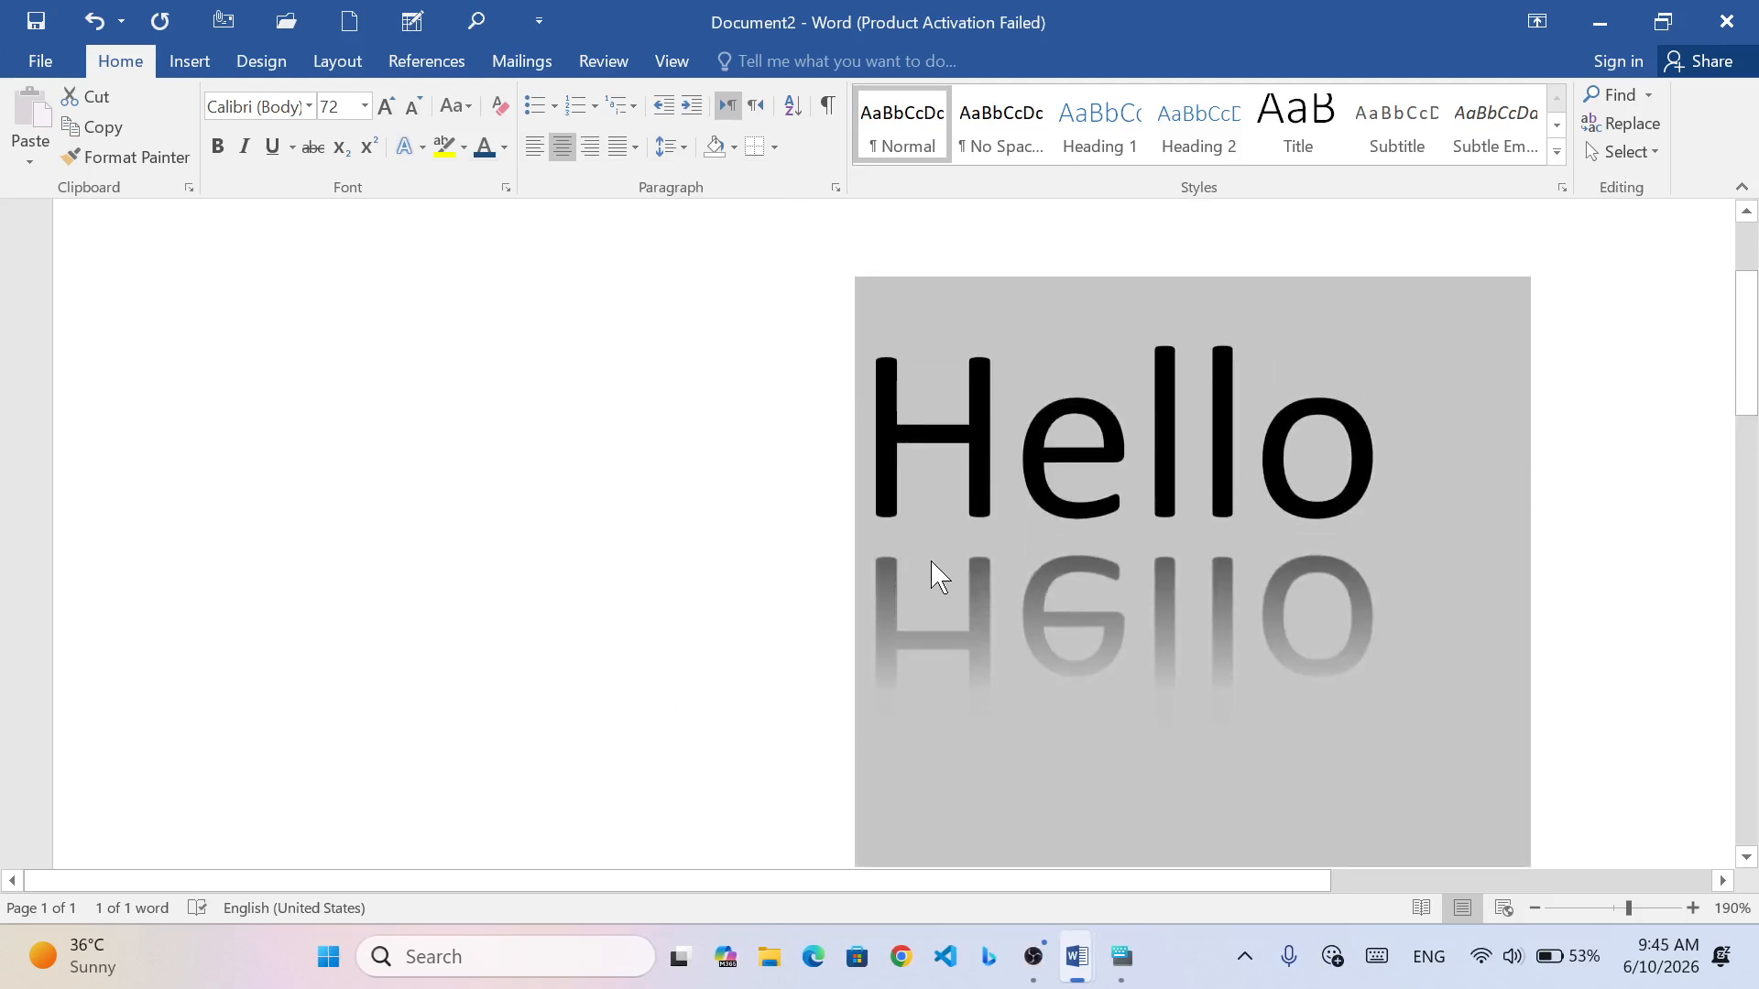
- Change the reflection of "Hello" to the last variation, in the third row and third column of the gallery
left_click(410, 146)
mouse_move(628, 481)
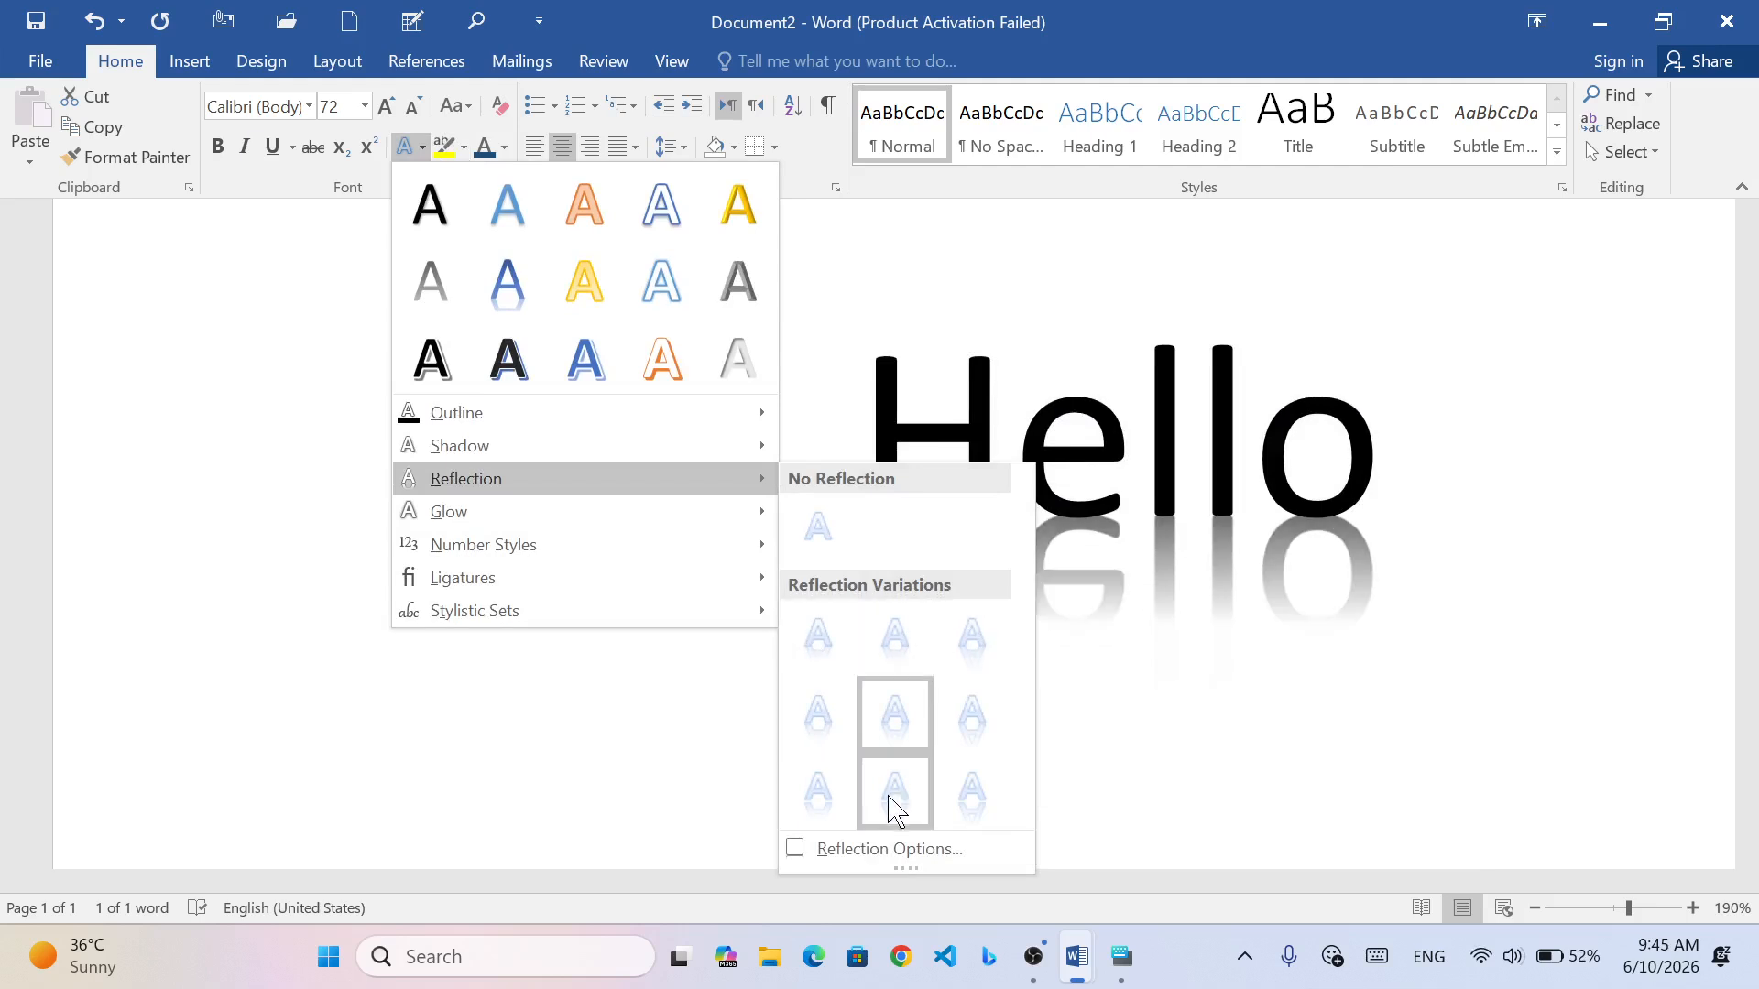
left_click(978, 788)
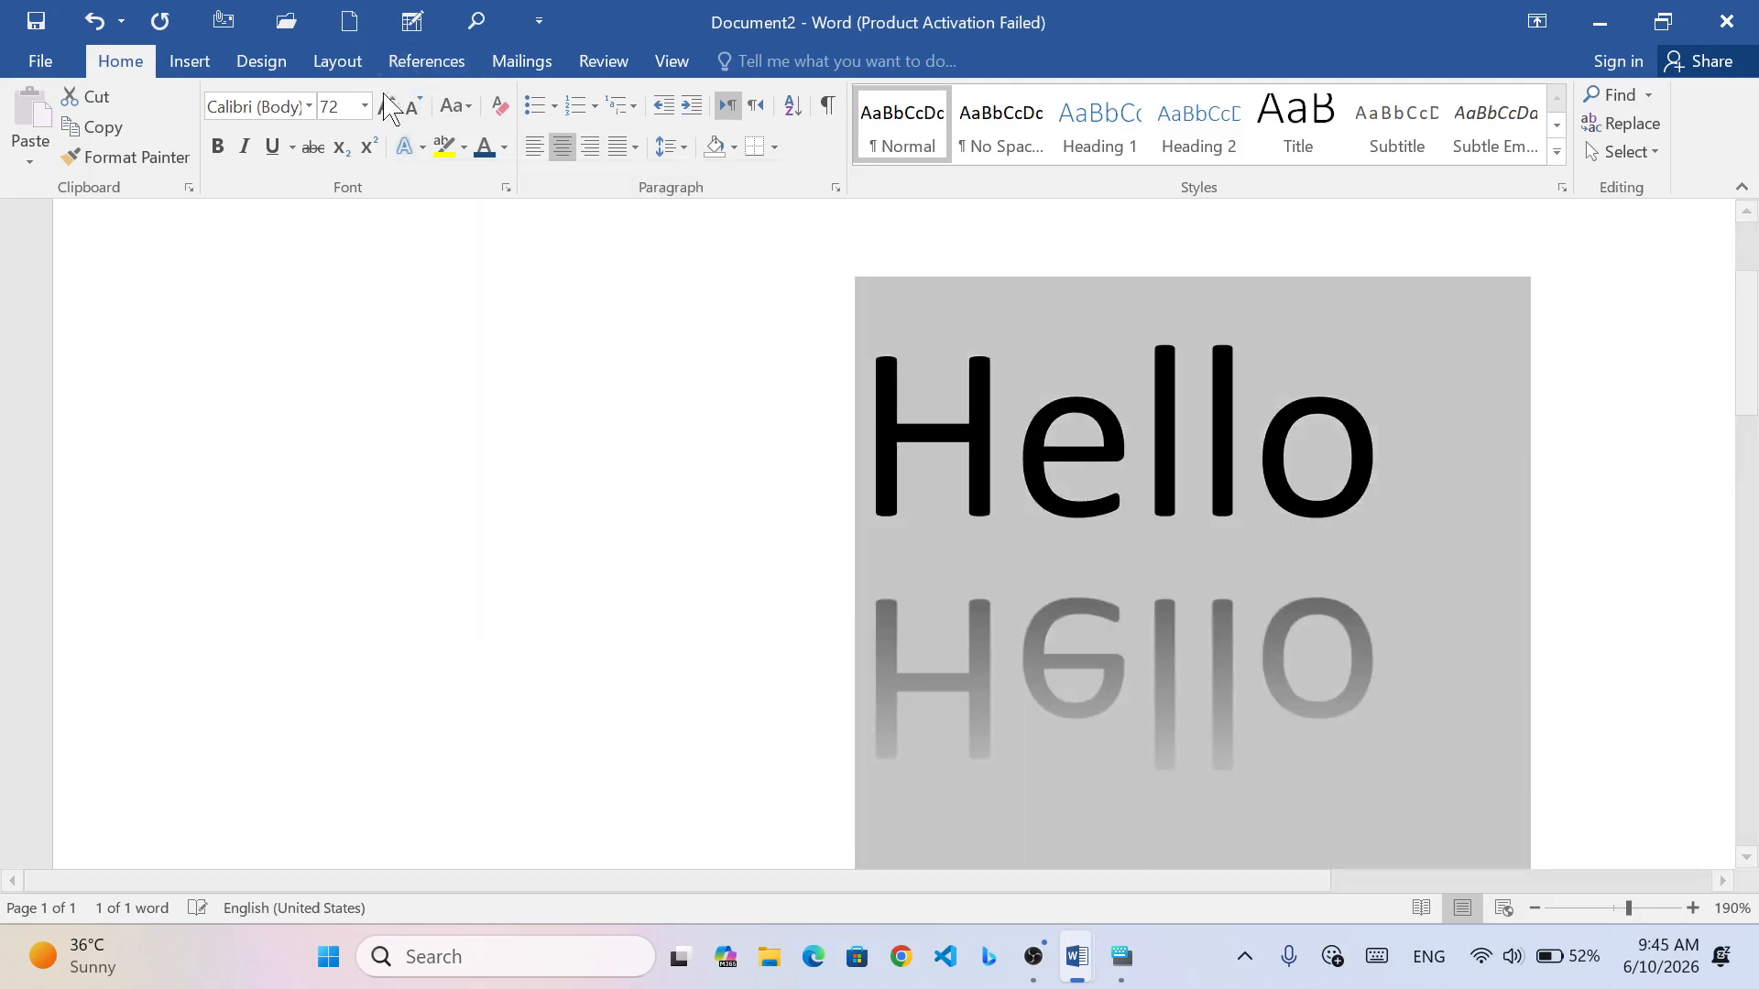
- Set the text effect on "Hello" to No Reflection
left_click(417, 149)
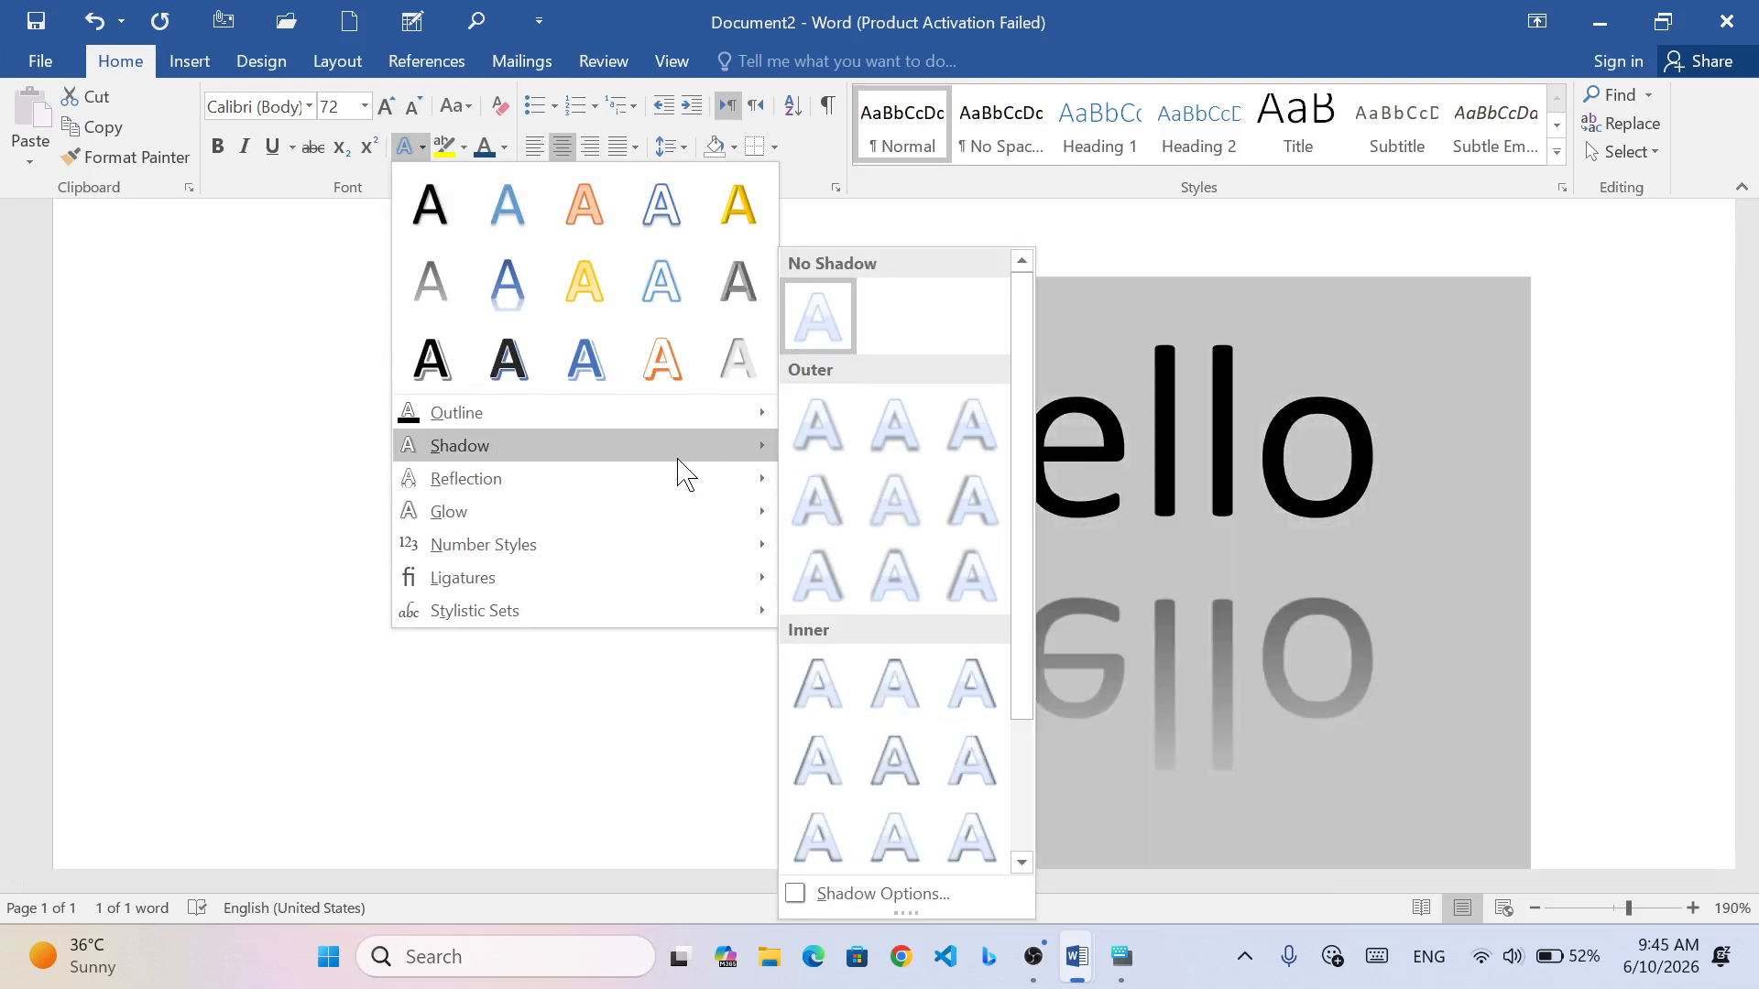
mouse_move(504, 522)
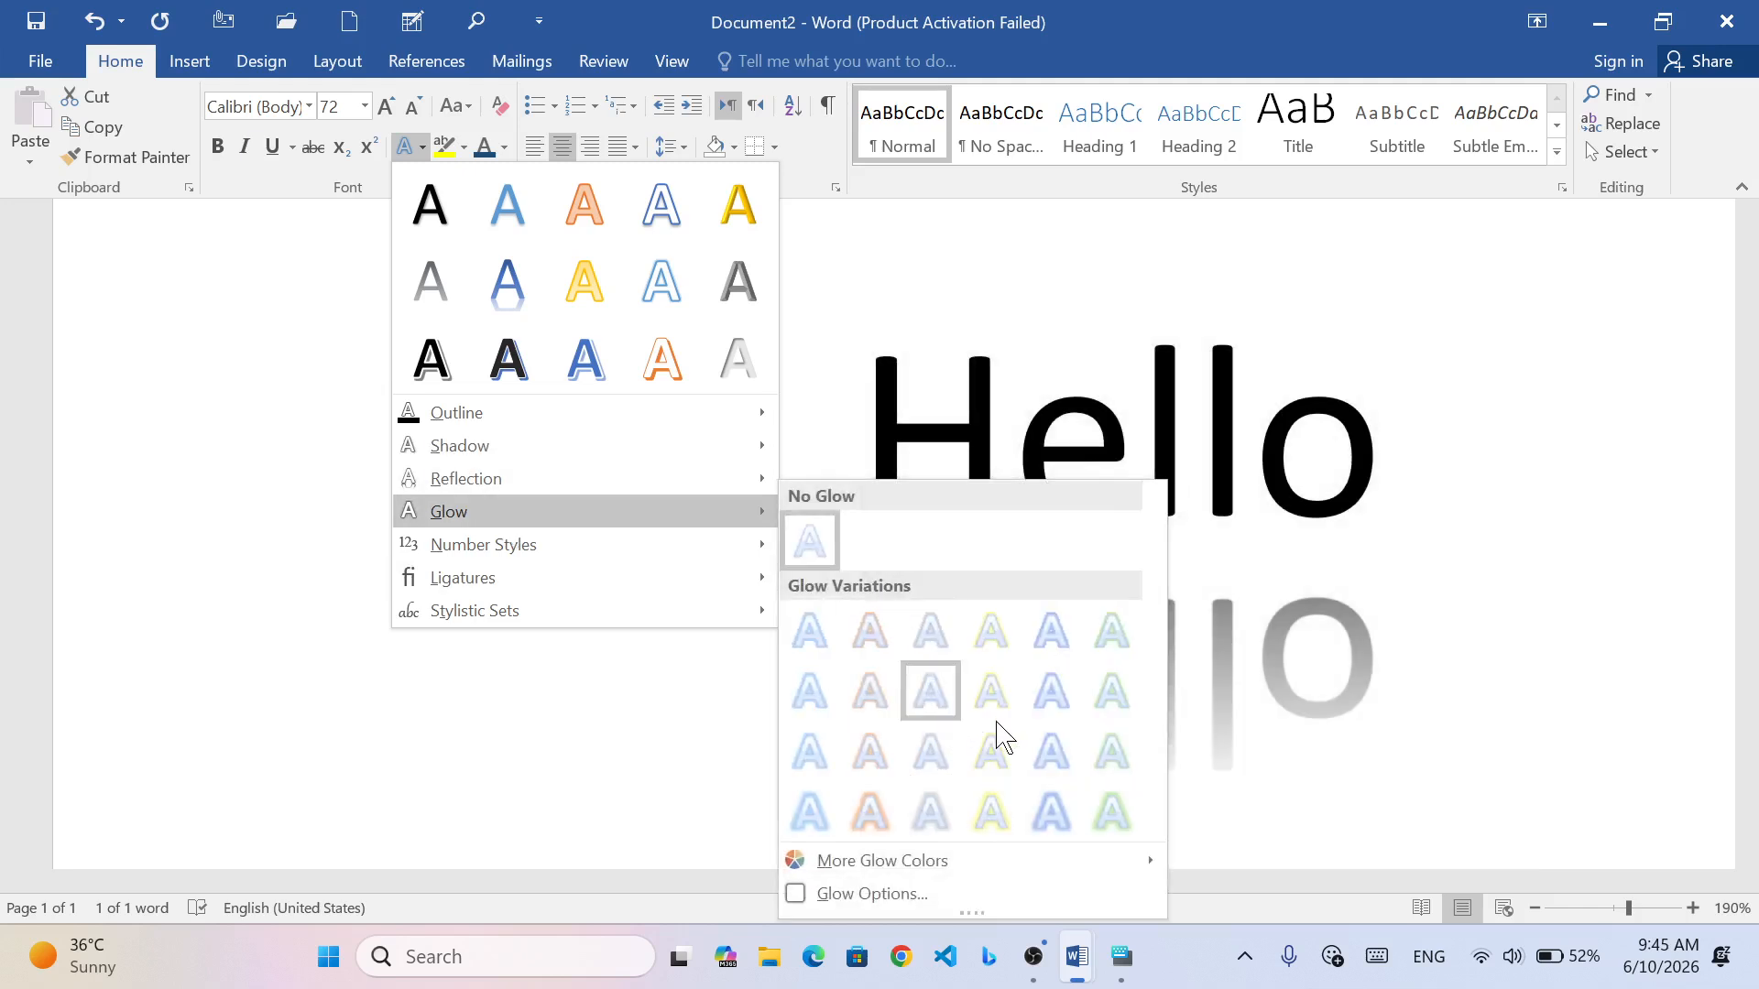
mouse_move(540, 478)
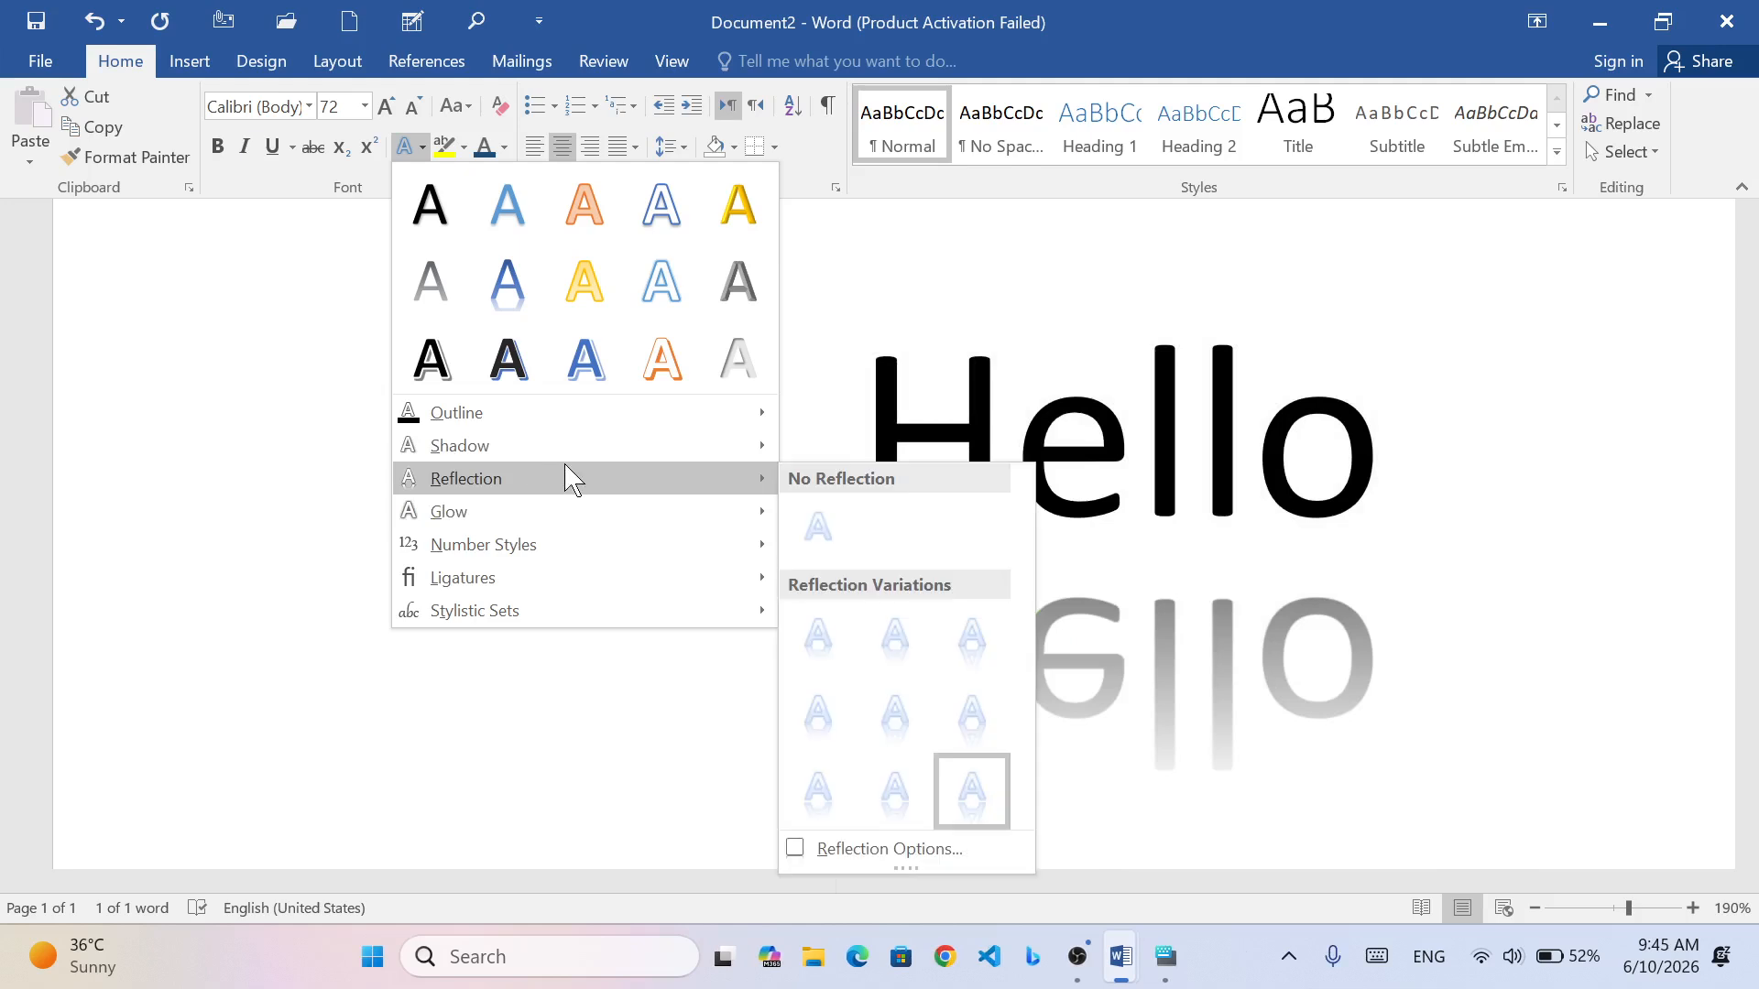
left_click(816, 520)
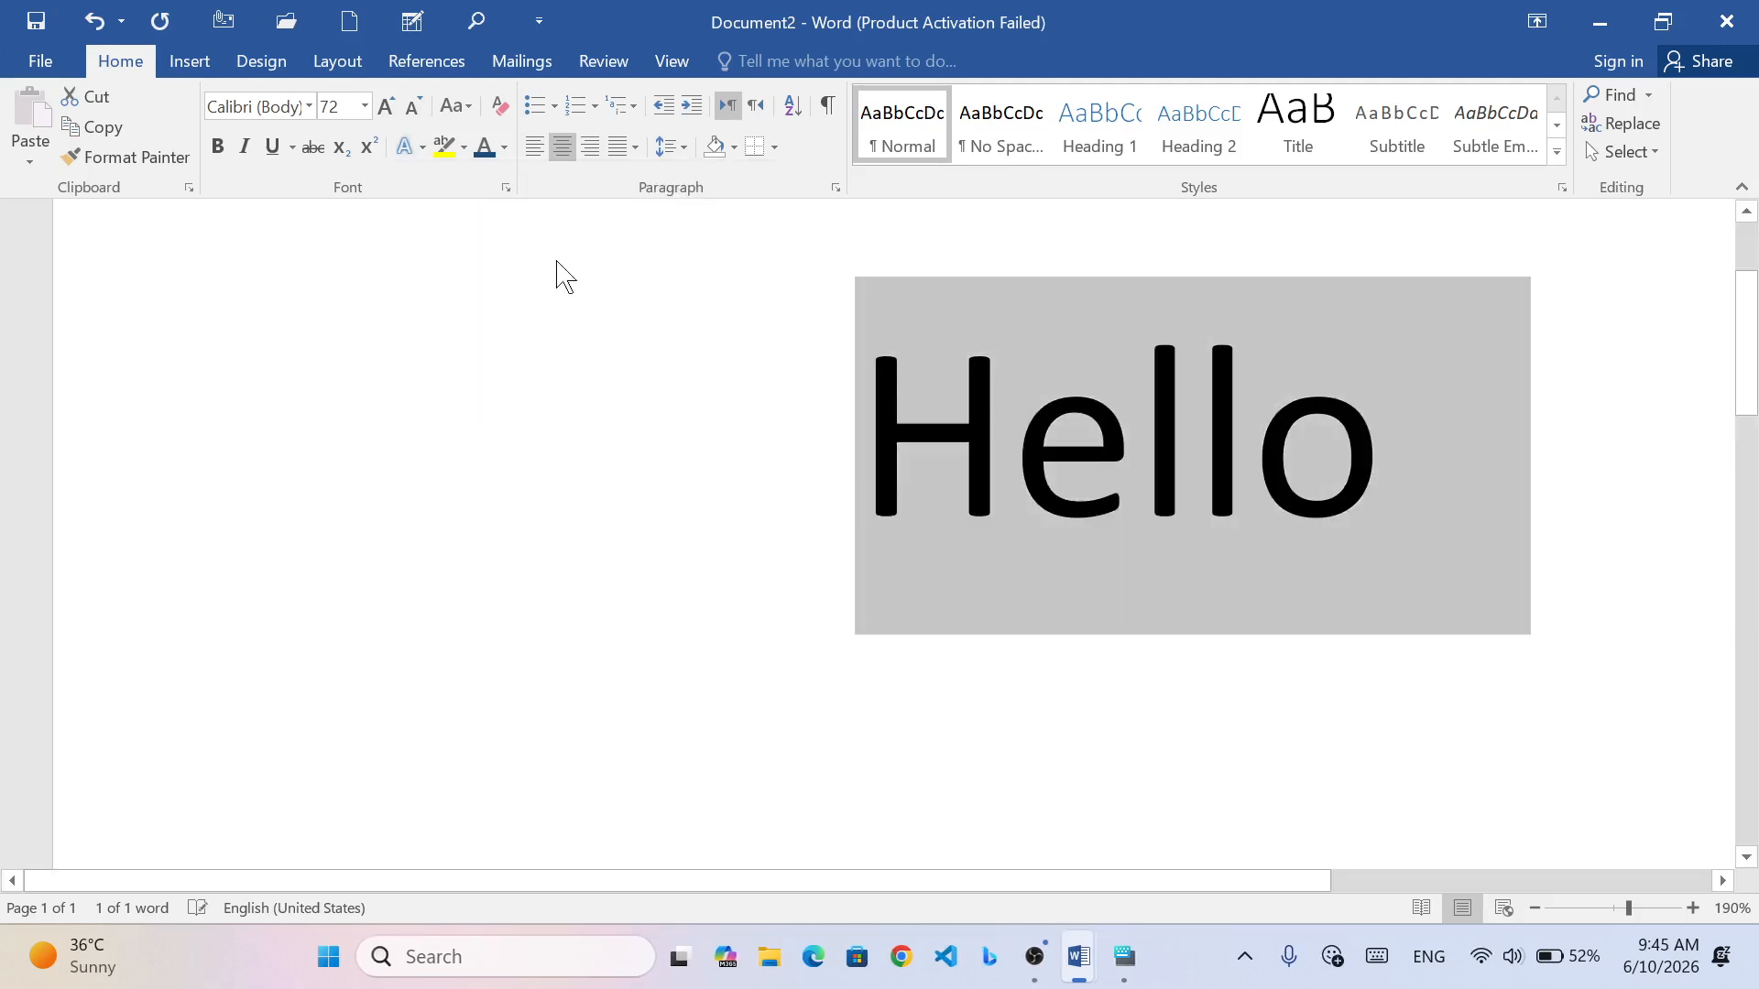
- Apply the orange 8 pt glow variation to the word "Hello"
left_click(417, 148)
mouse_move(462, 504)
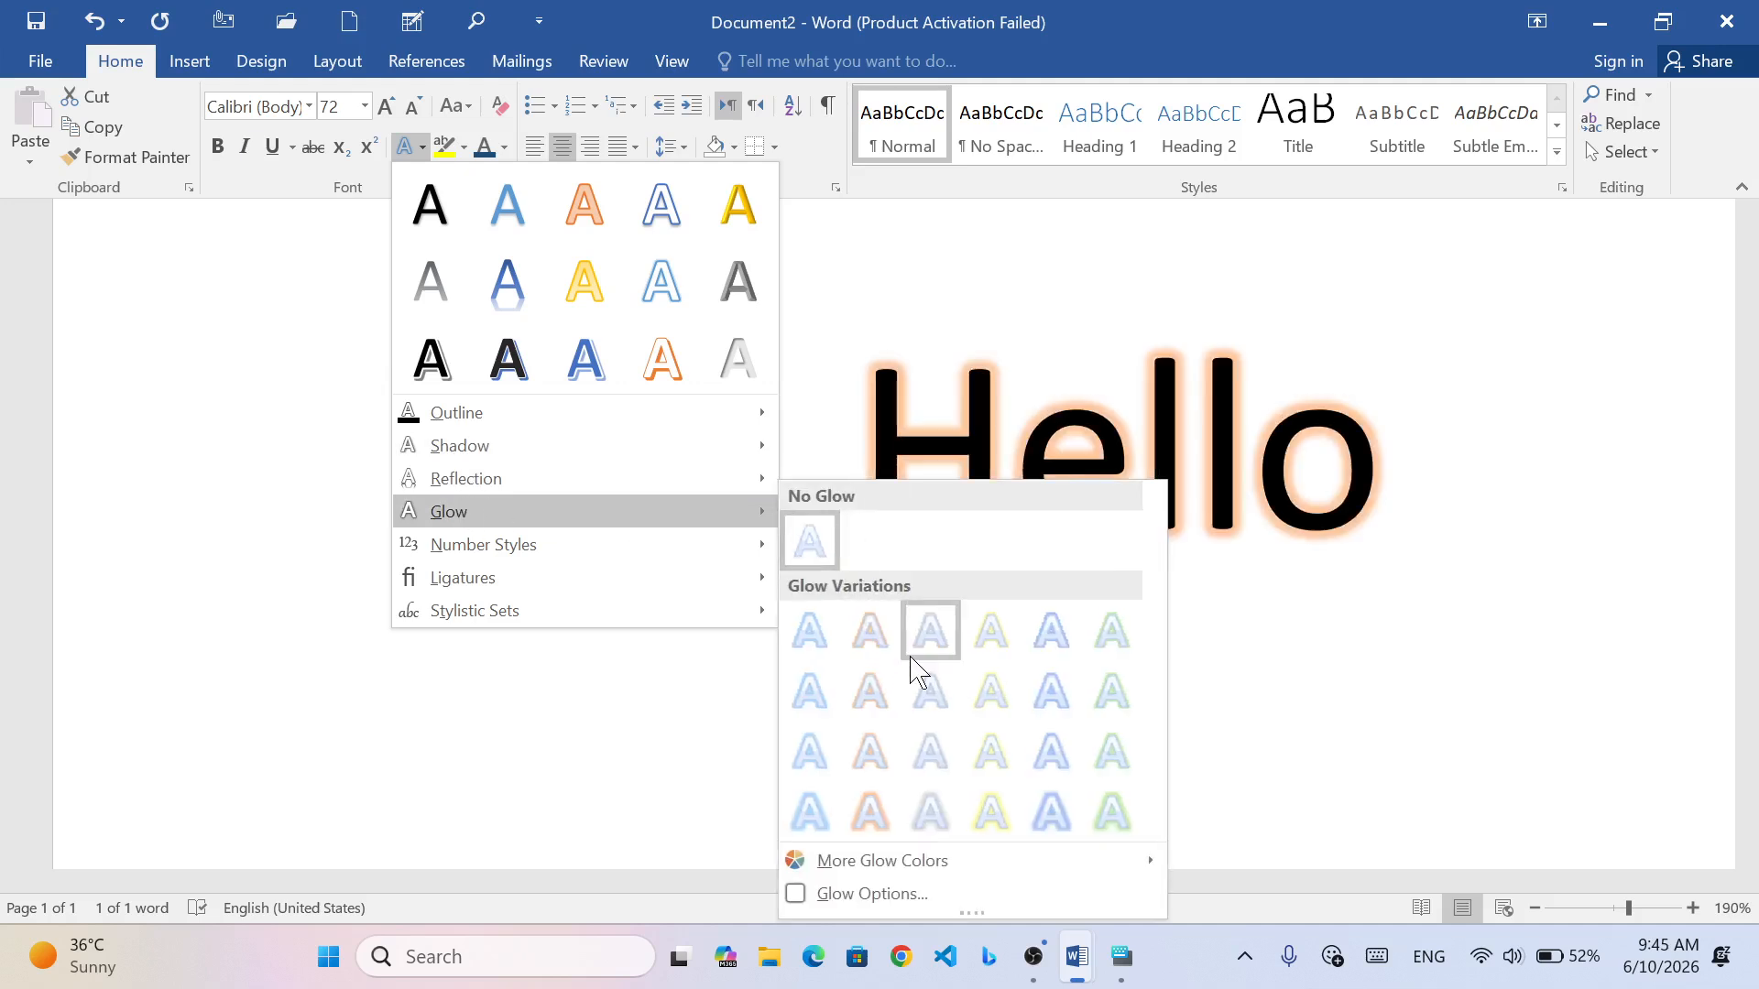
left_click(885, 714)
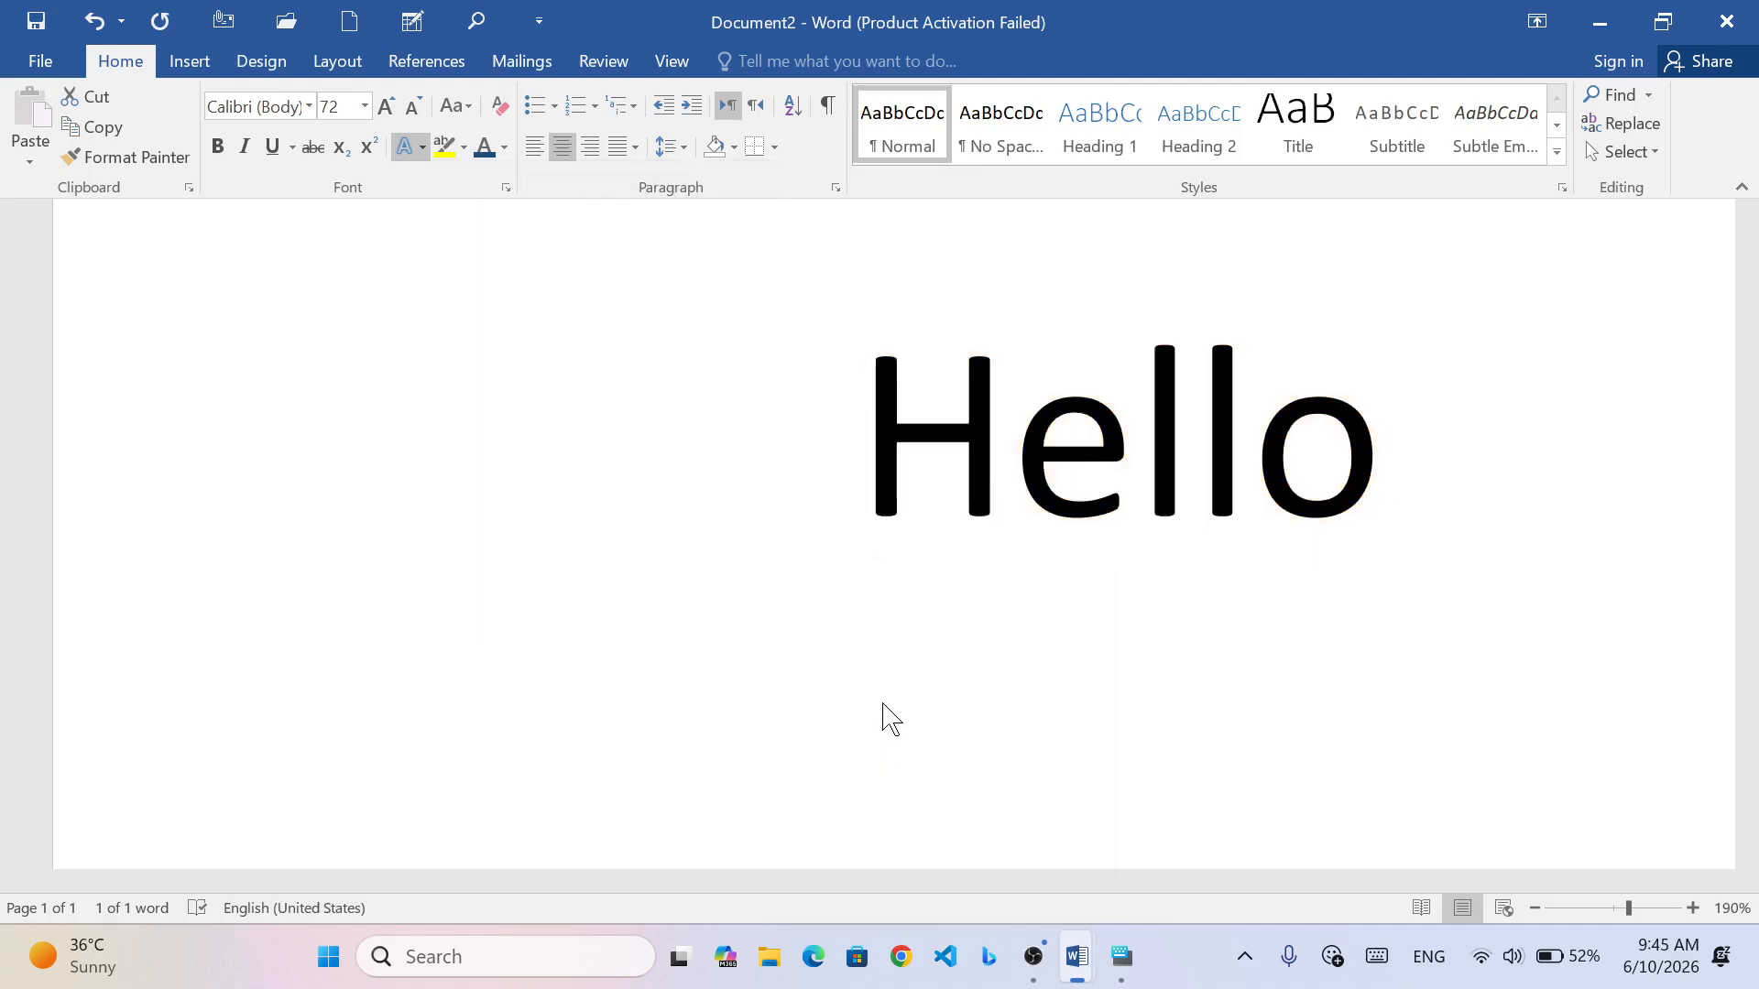
scroll(1060, 472, "up", 2)
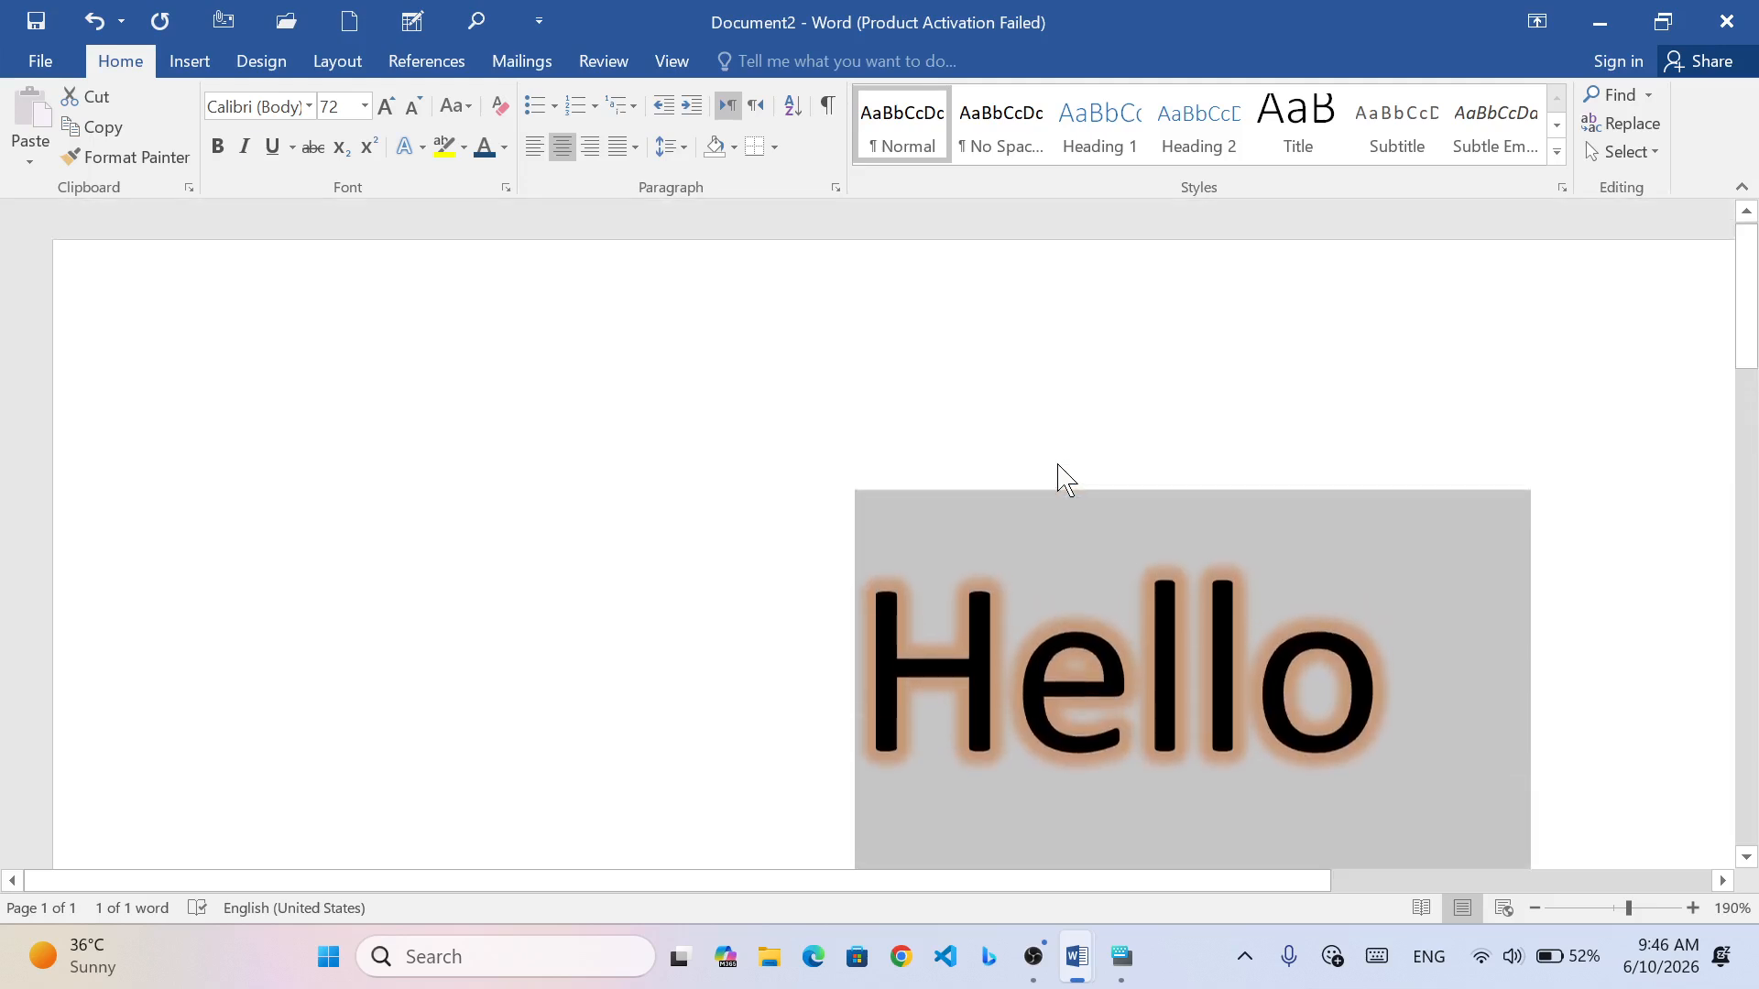
scroll(1060, 472, "down", 2)
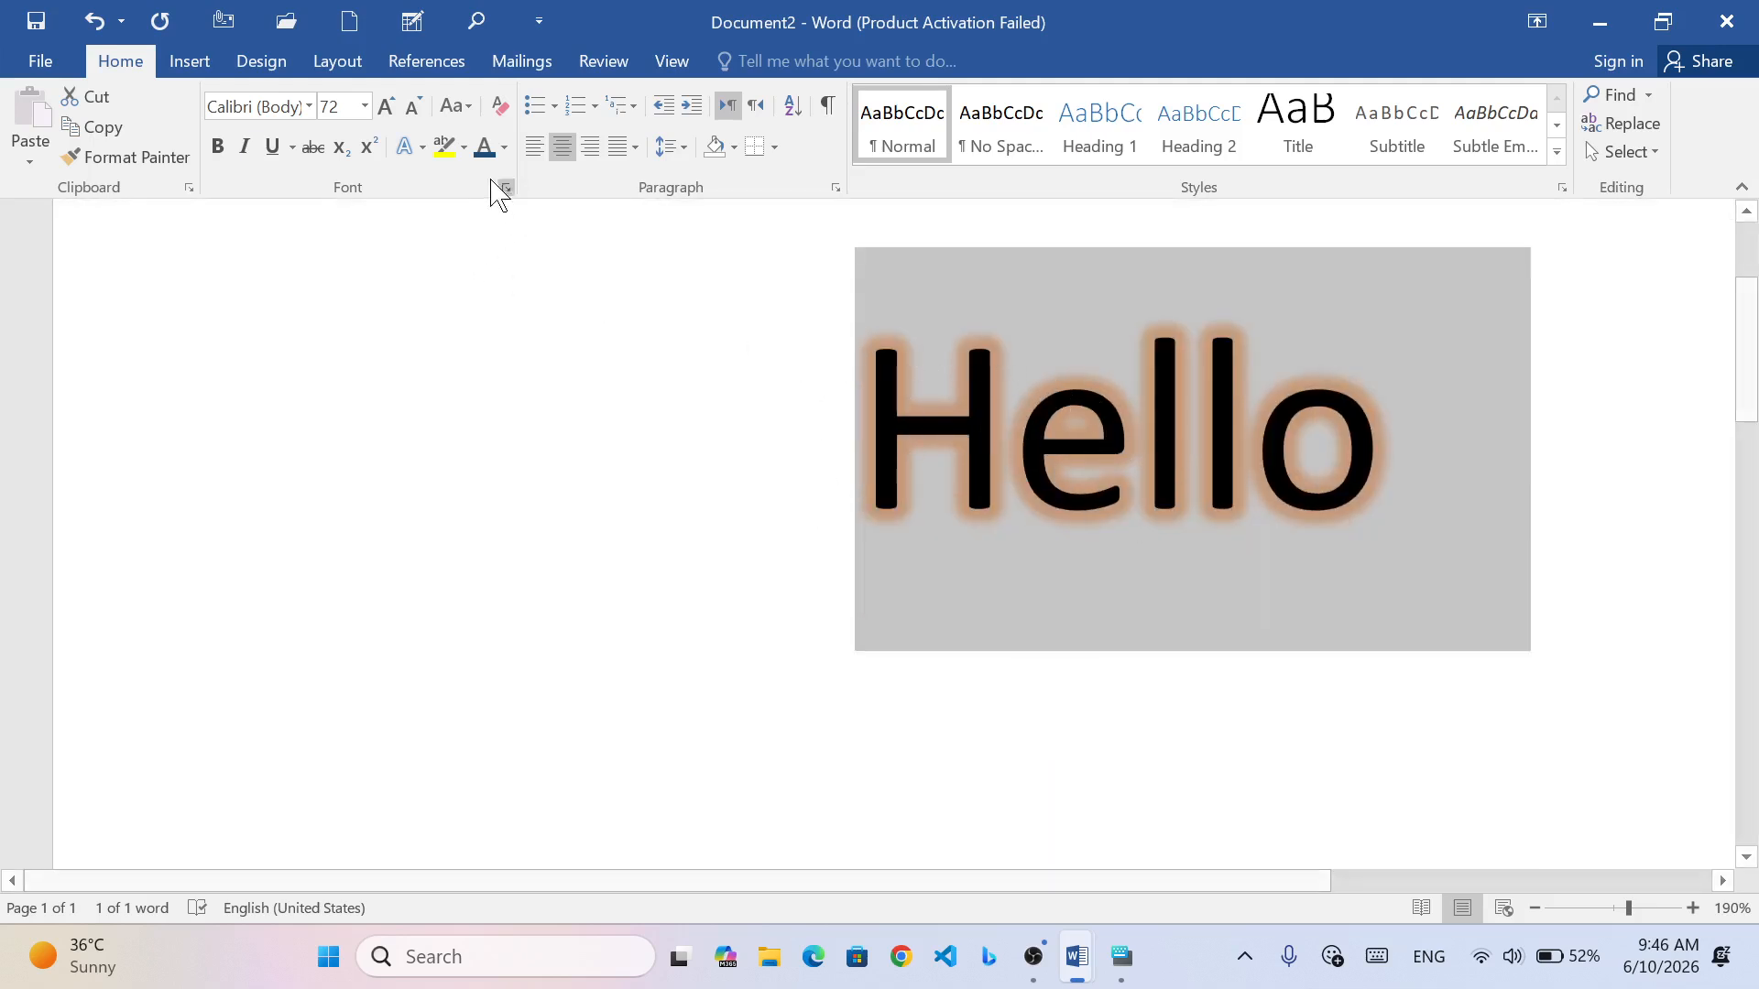
- Set the glow colour of "Hello" to the standard yellow
left_click(406, 146)
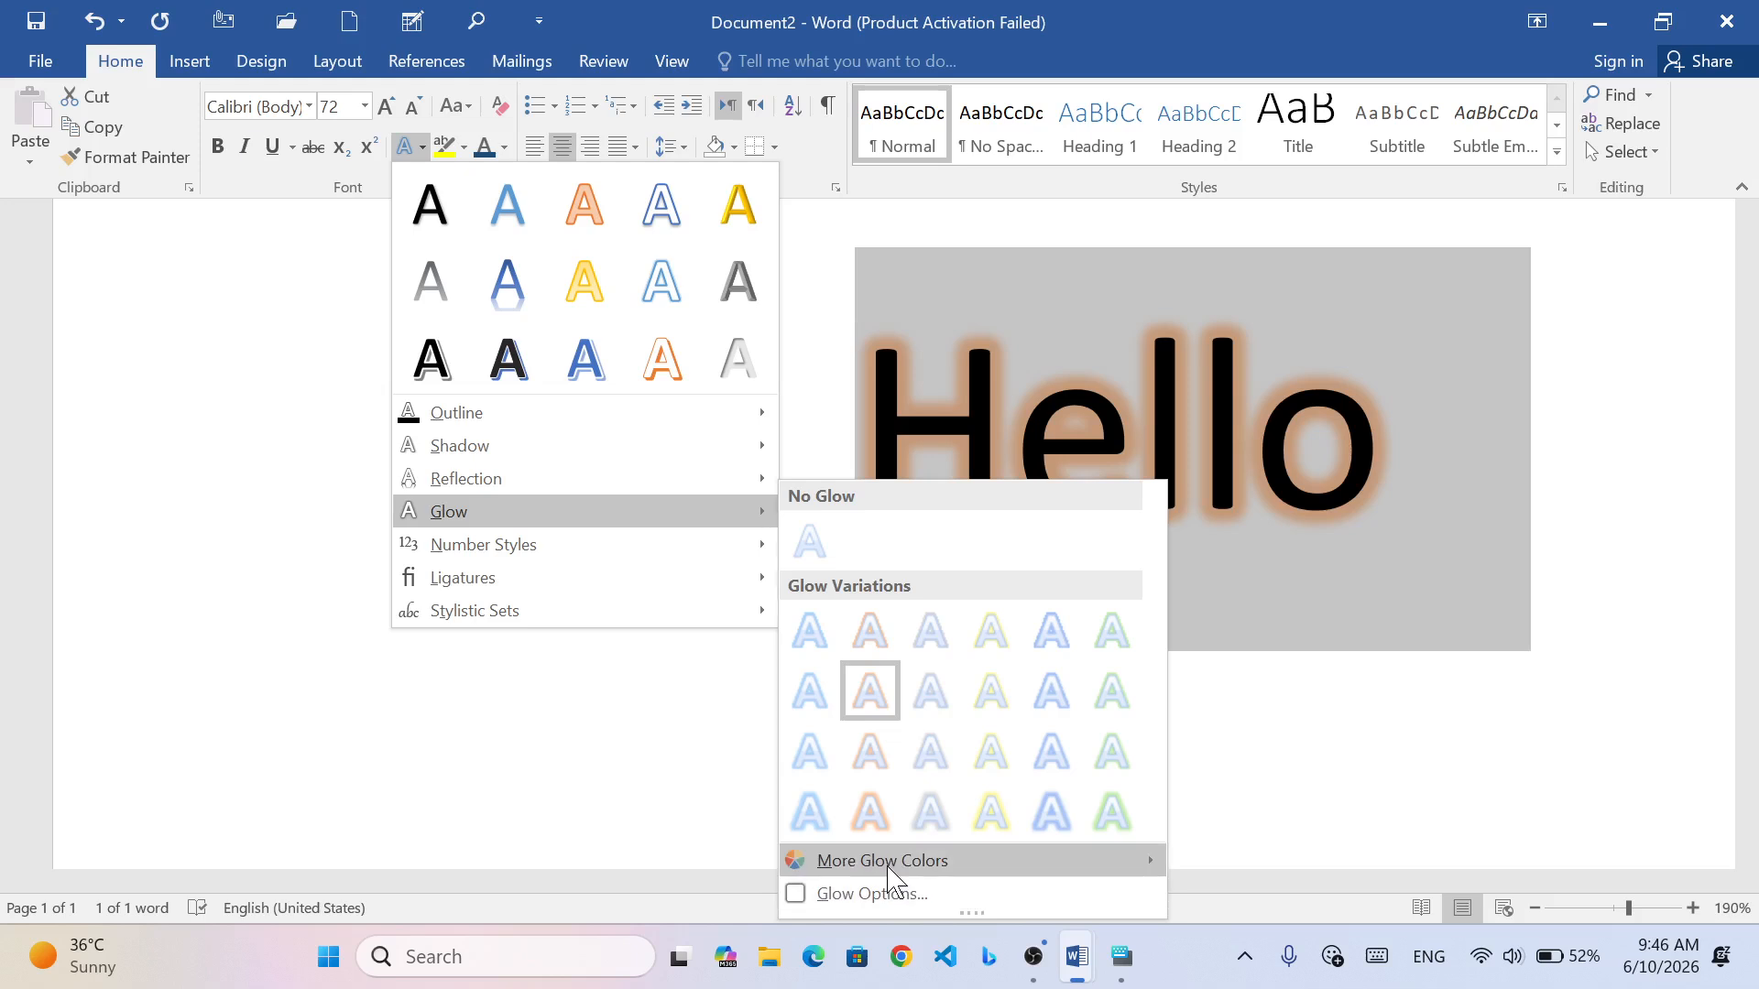
mouse_move(888, 872)
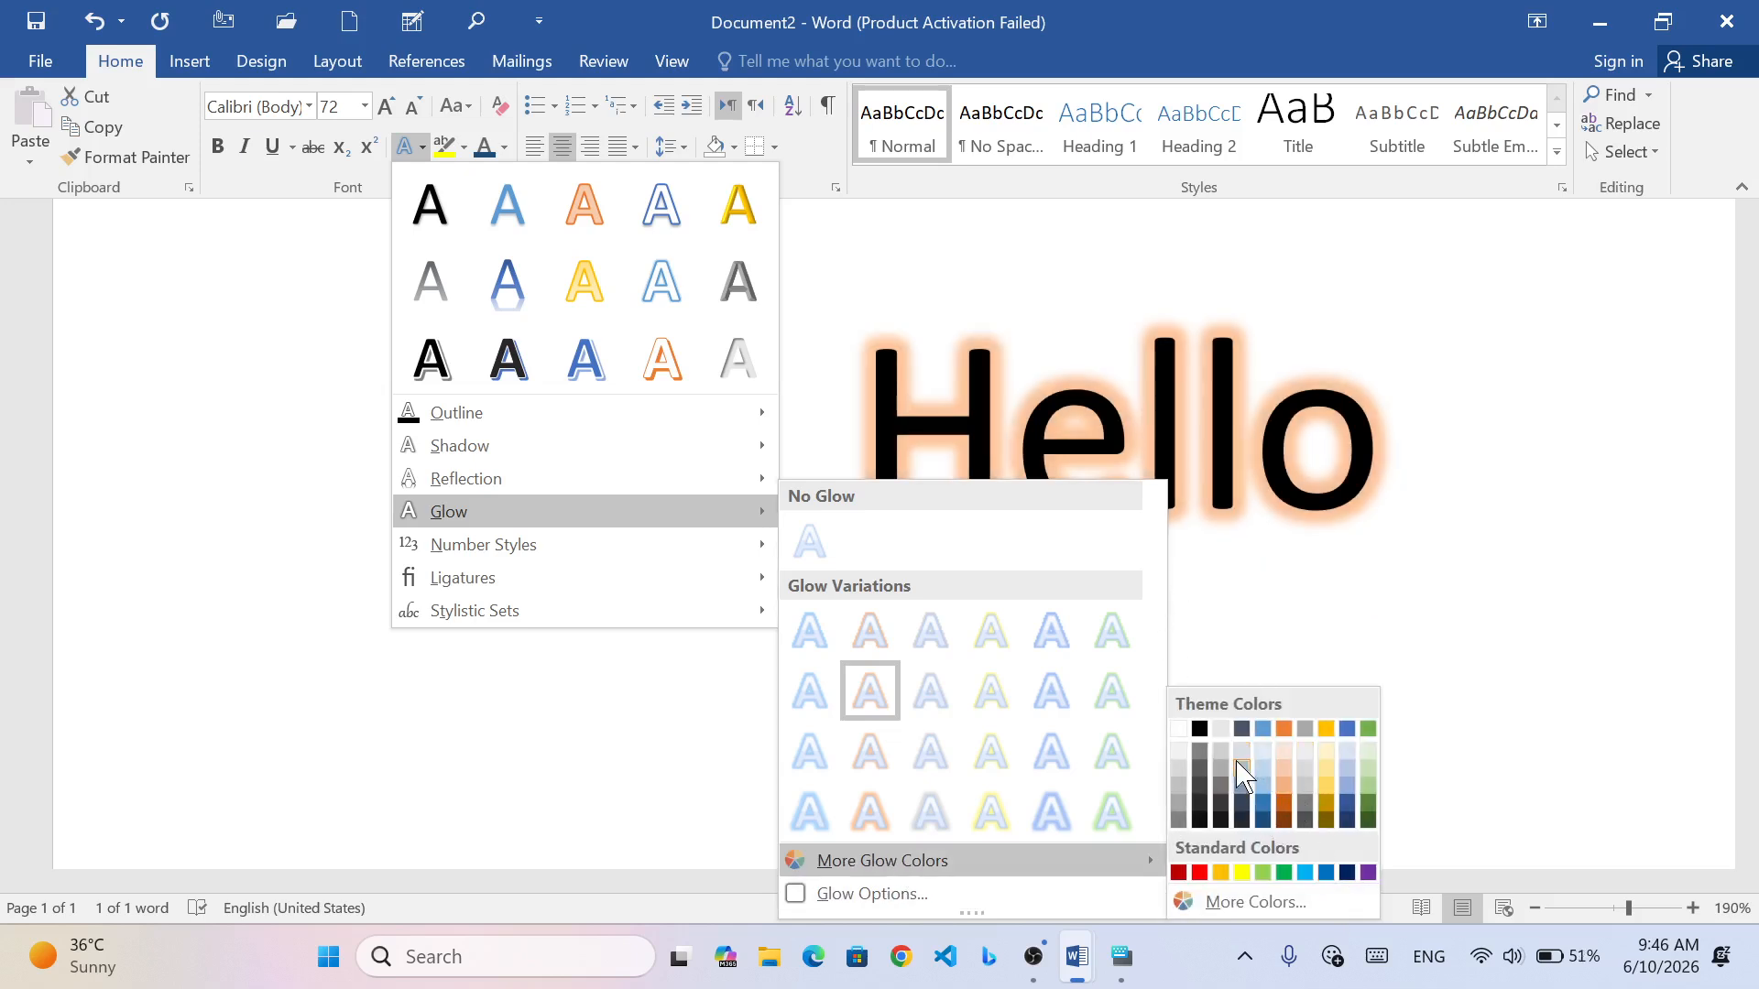
left_click(1241, 872)
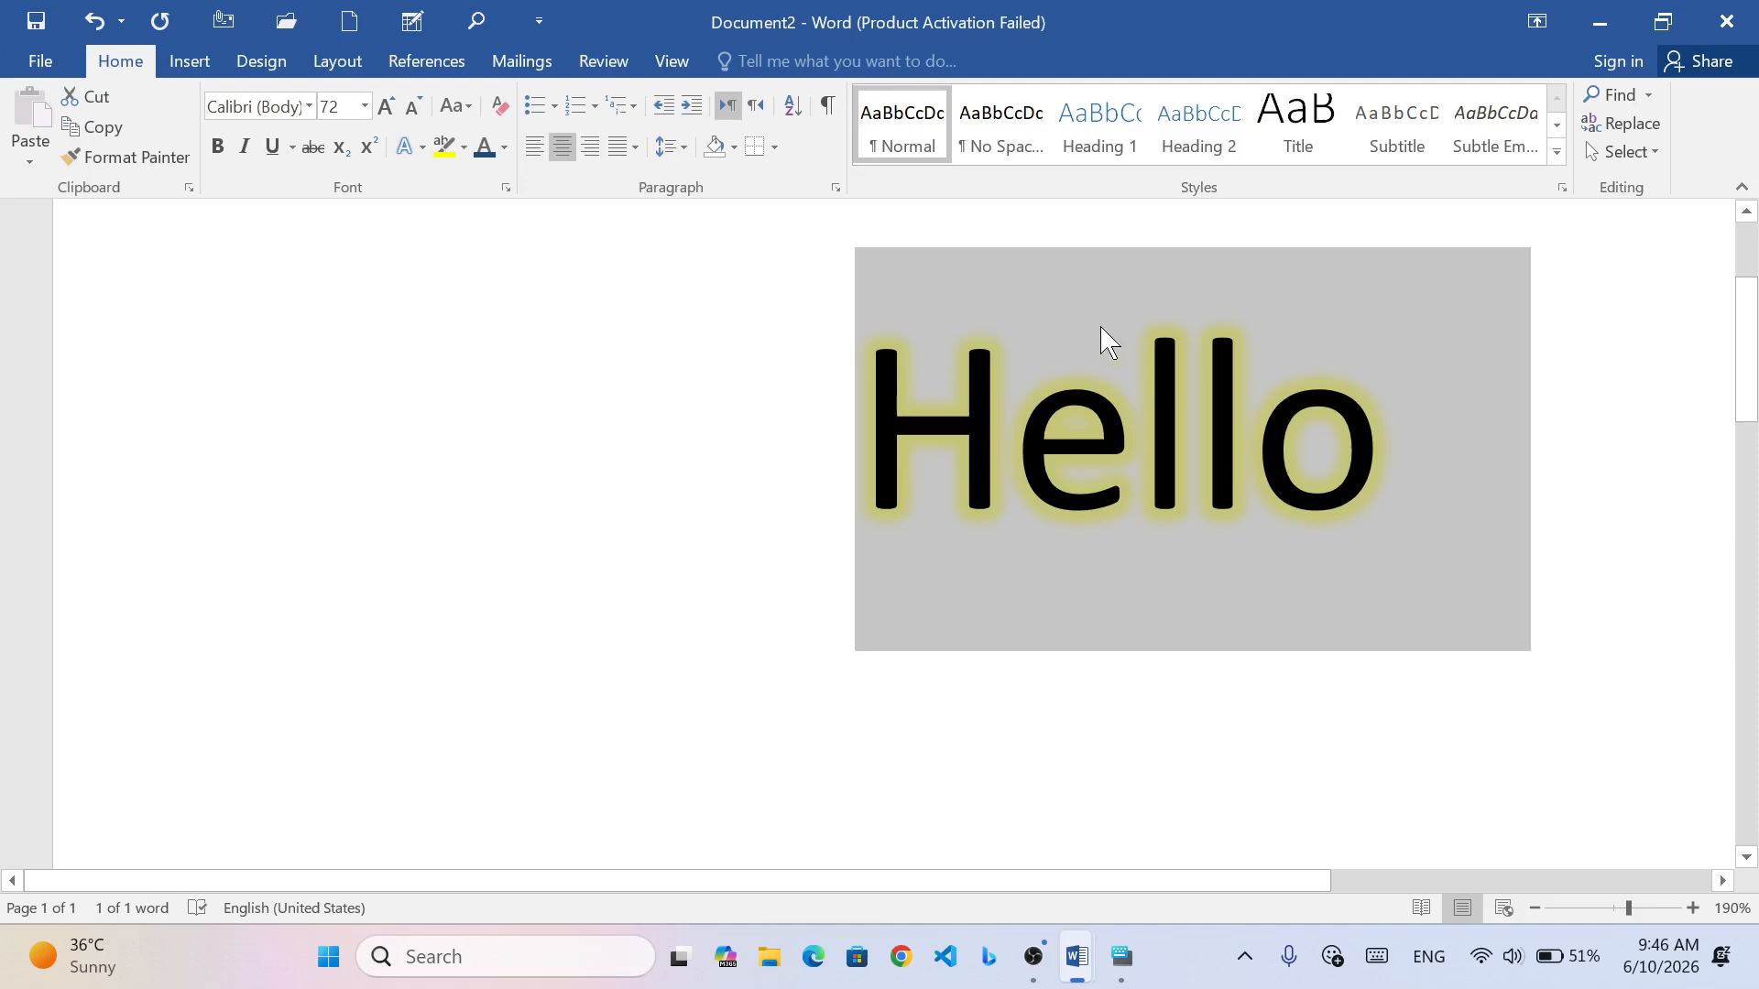
- Change the glow colour of "Hello" to a dark blue theme colour
left_click(411, 147)
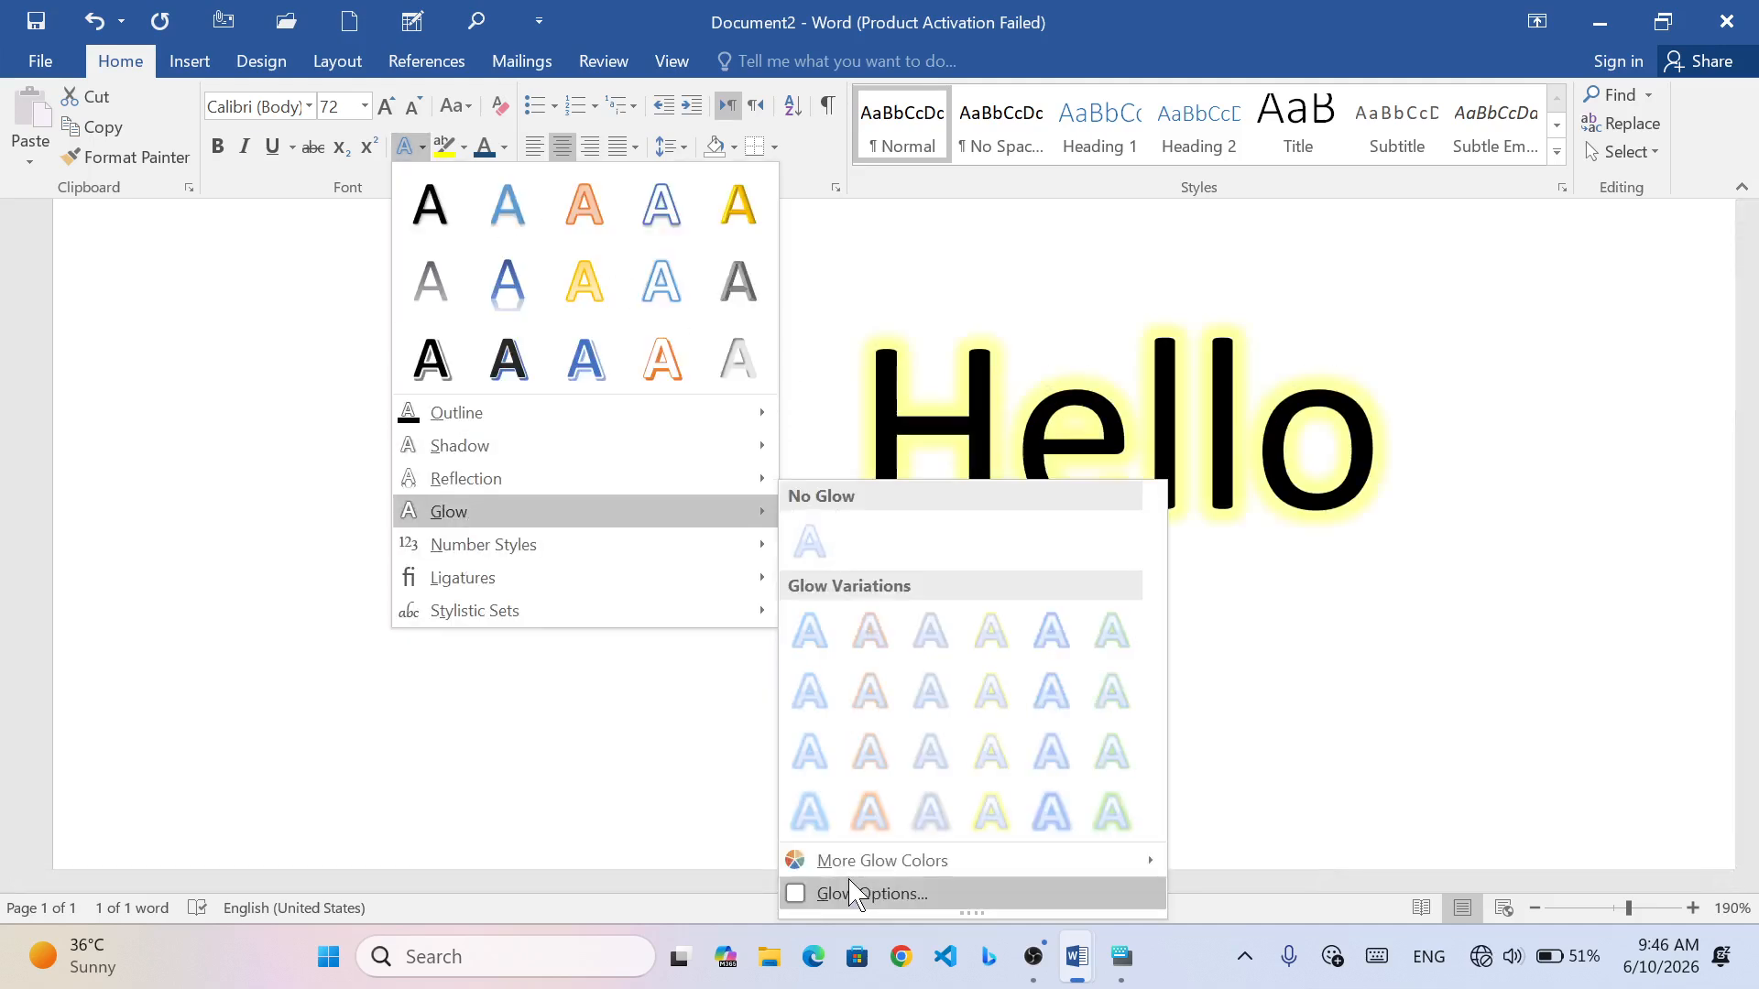
mouse_move(852, 866)
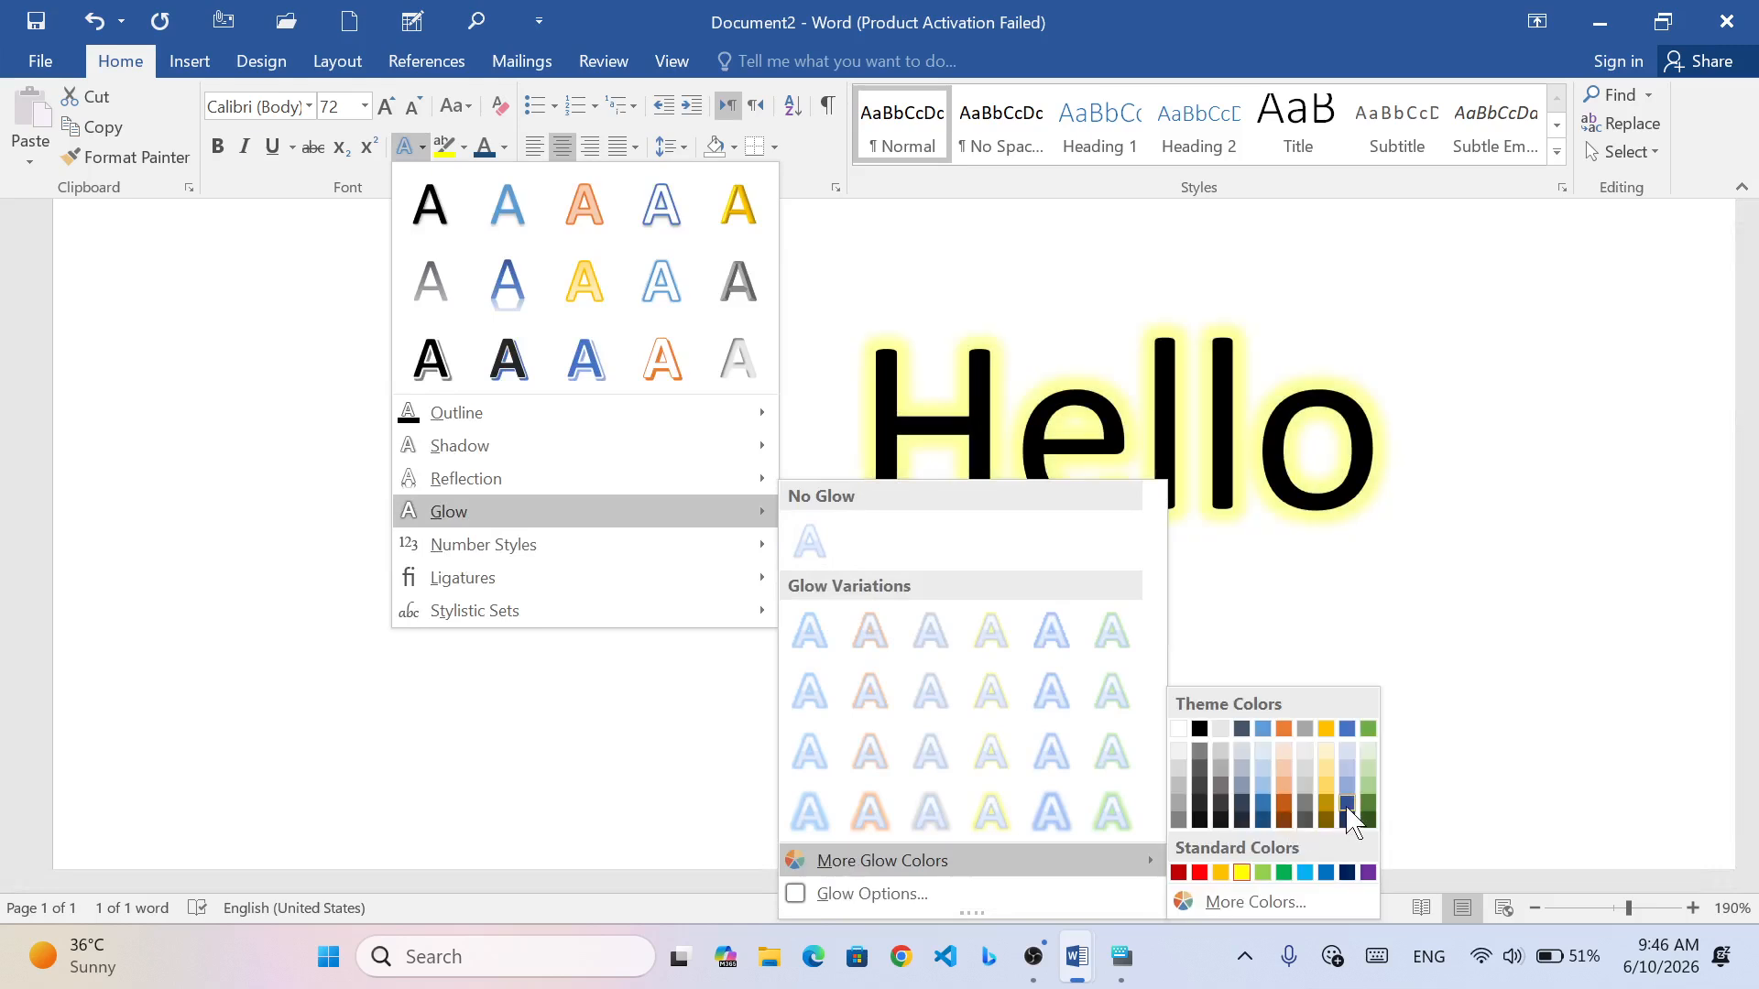
left_click(1325, 777)
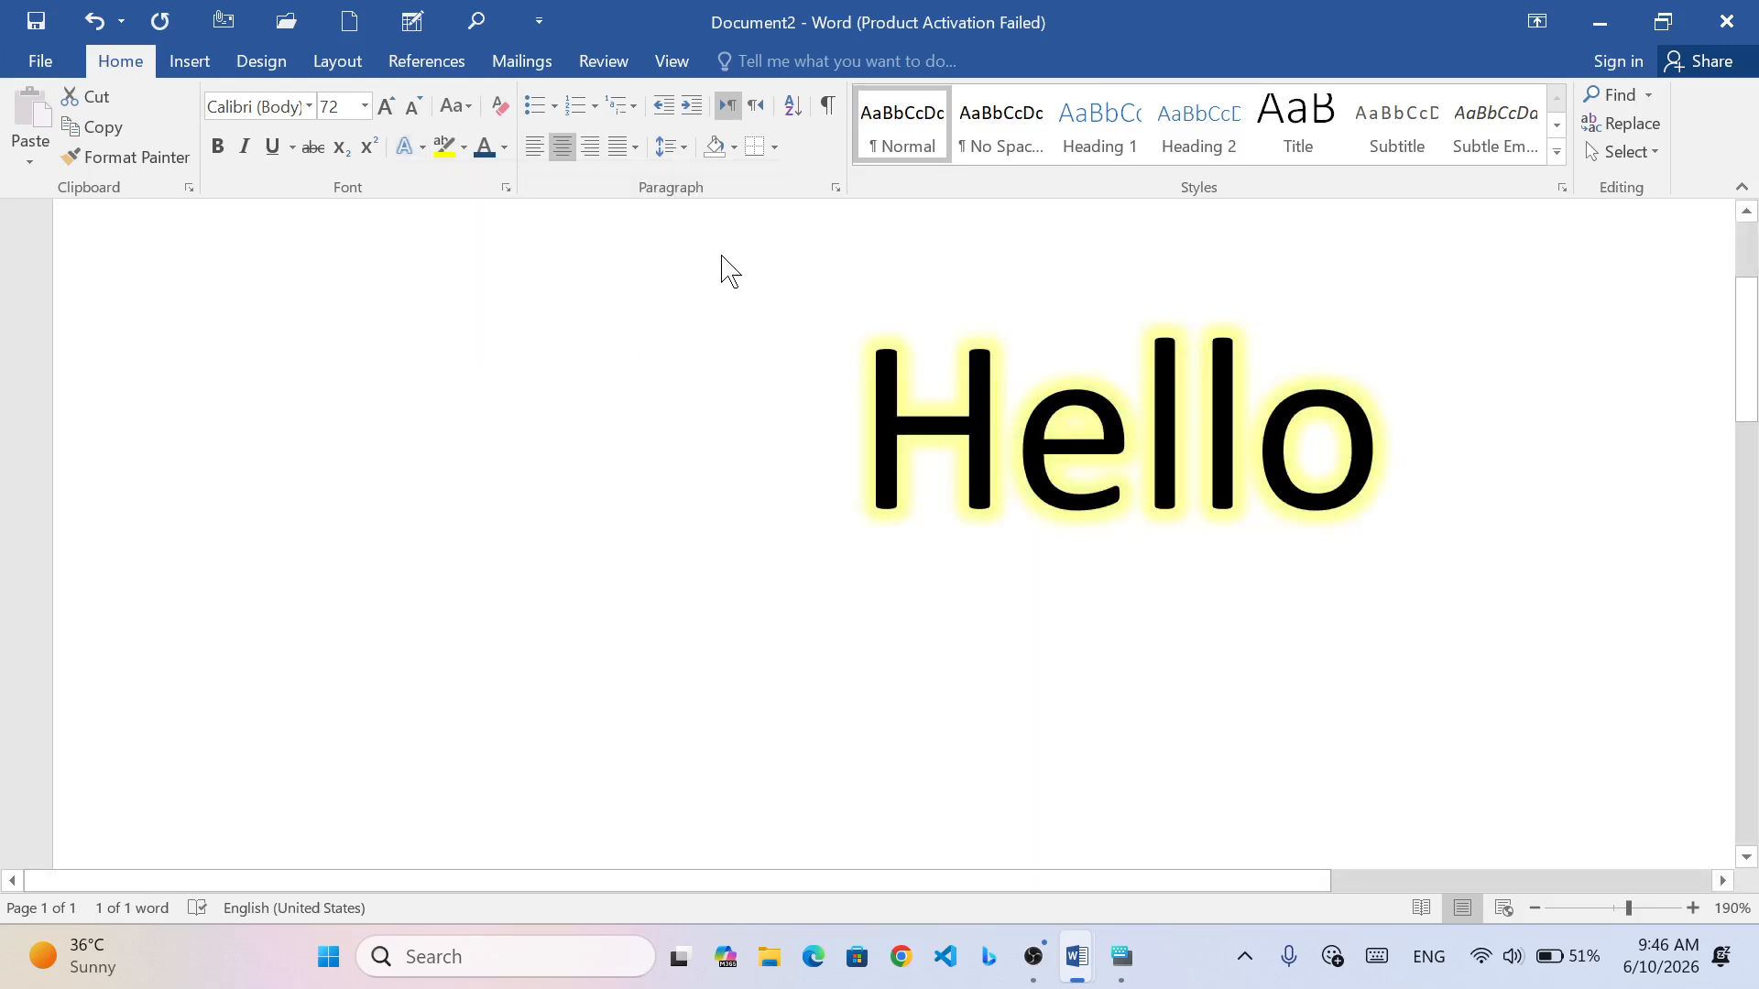
key("ctrl+z")
- View the detailed glow options for "Hello" and close them without changing anything
left_click(422, 148)
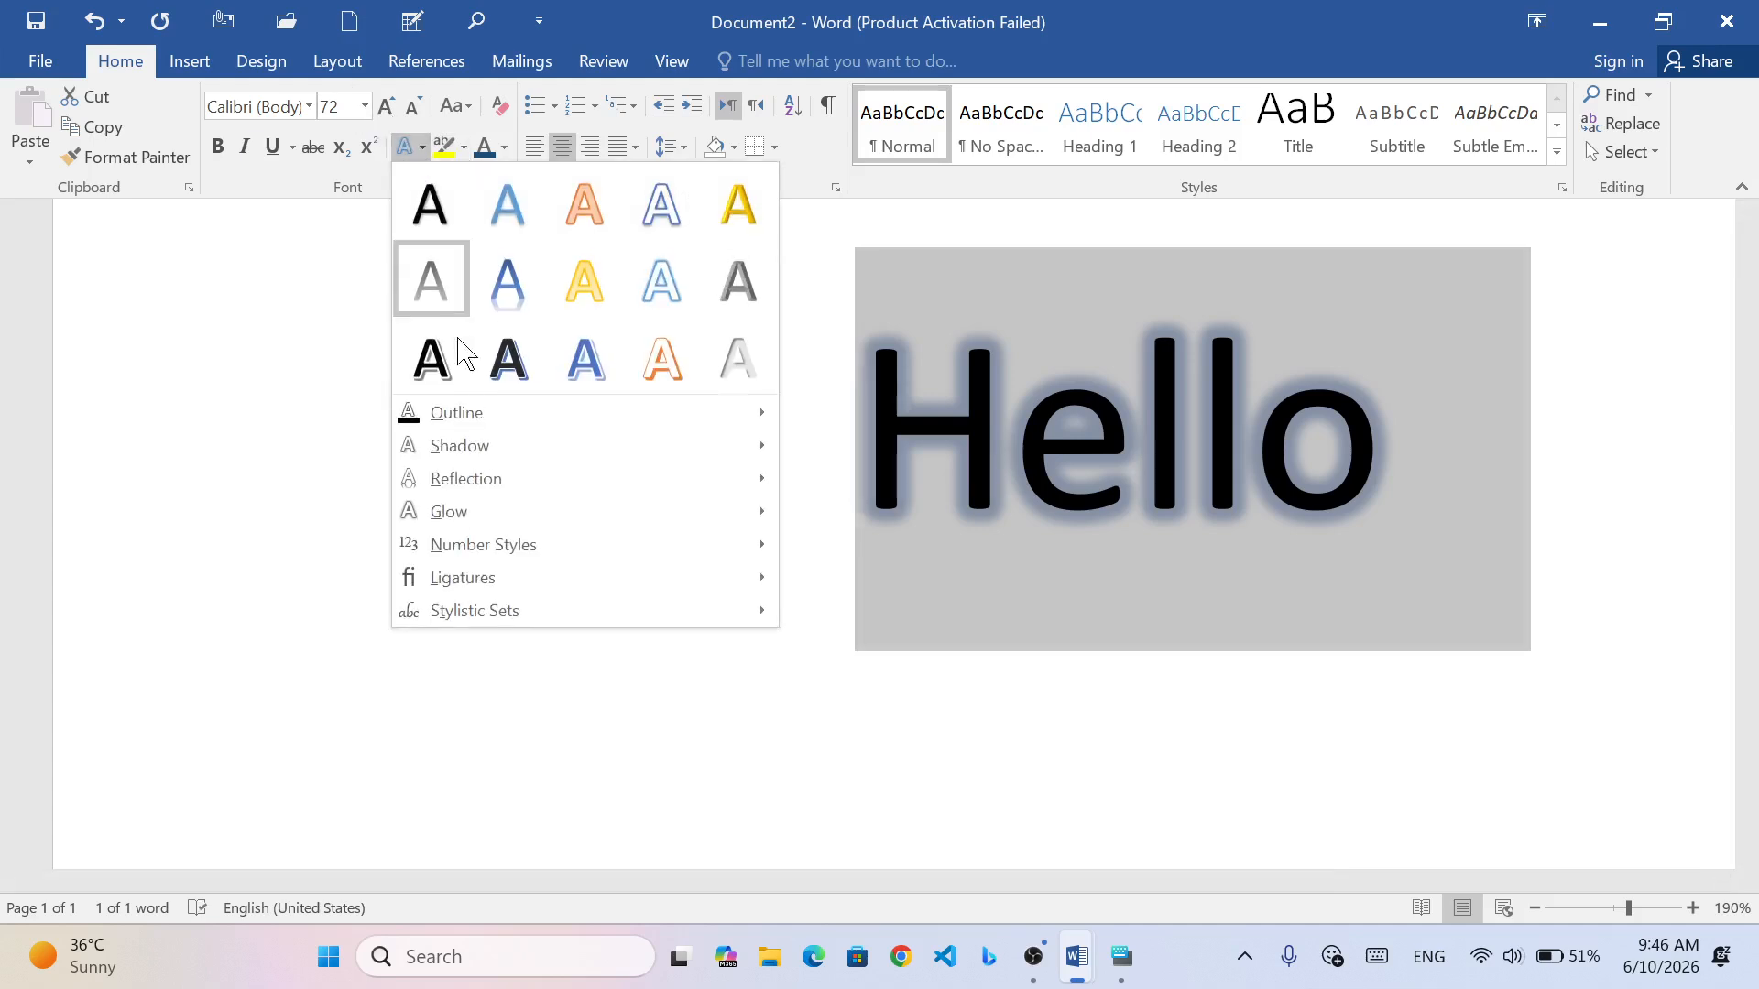
mouse_move(586, 511)
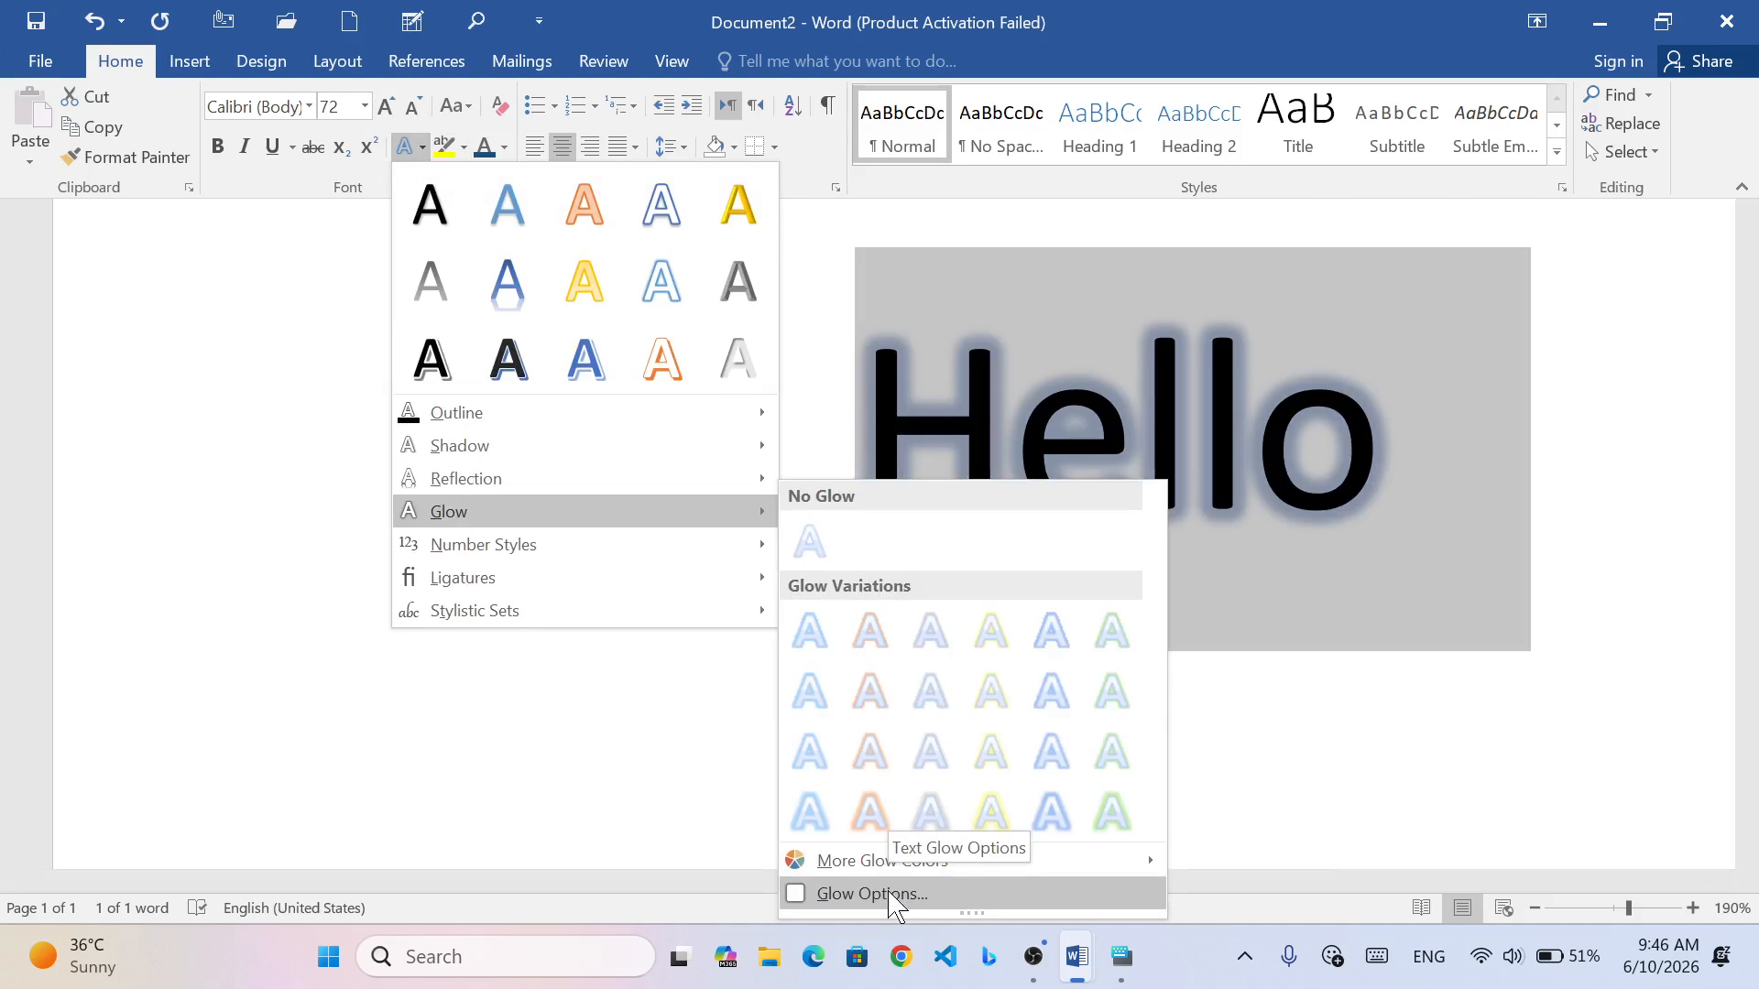
left_click(872, 894)
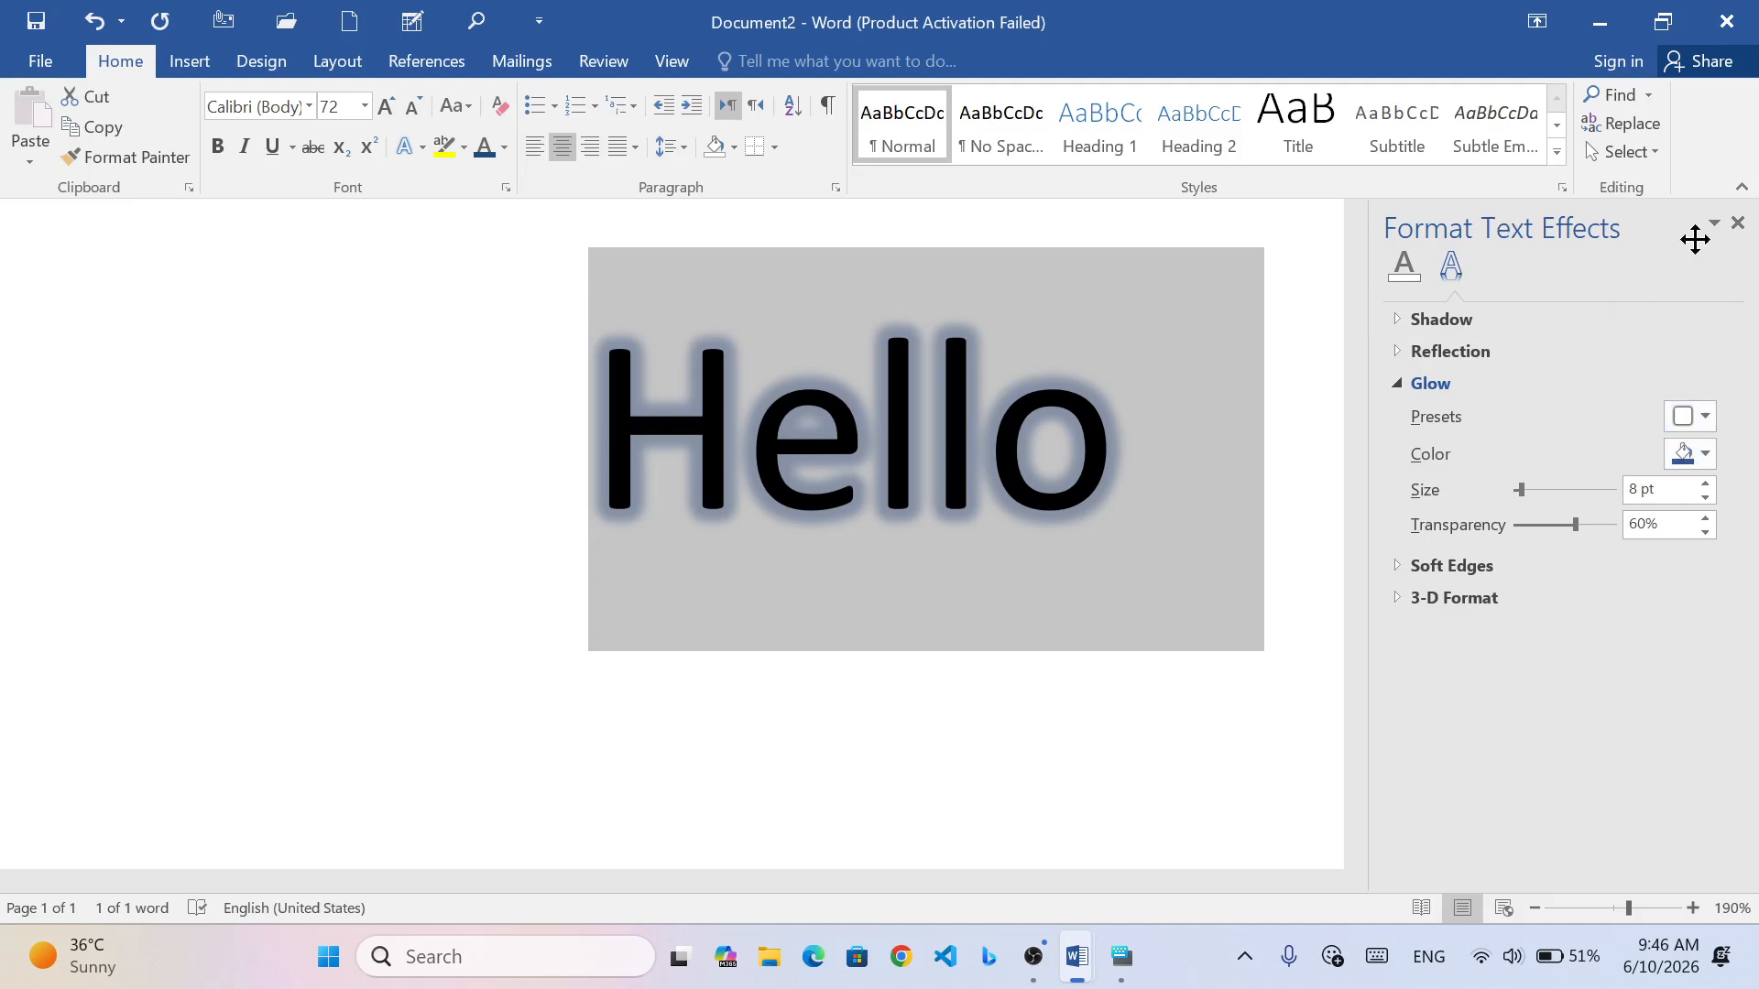
left_click(1737, 224)
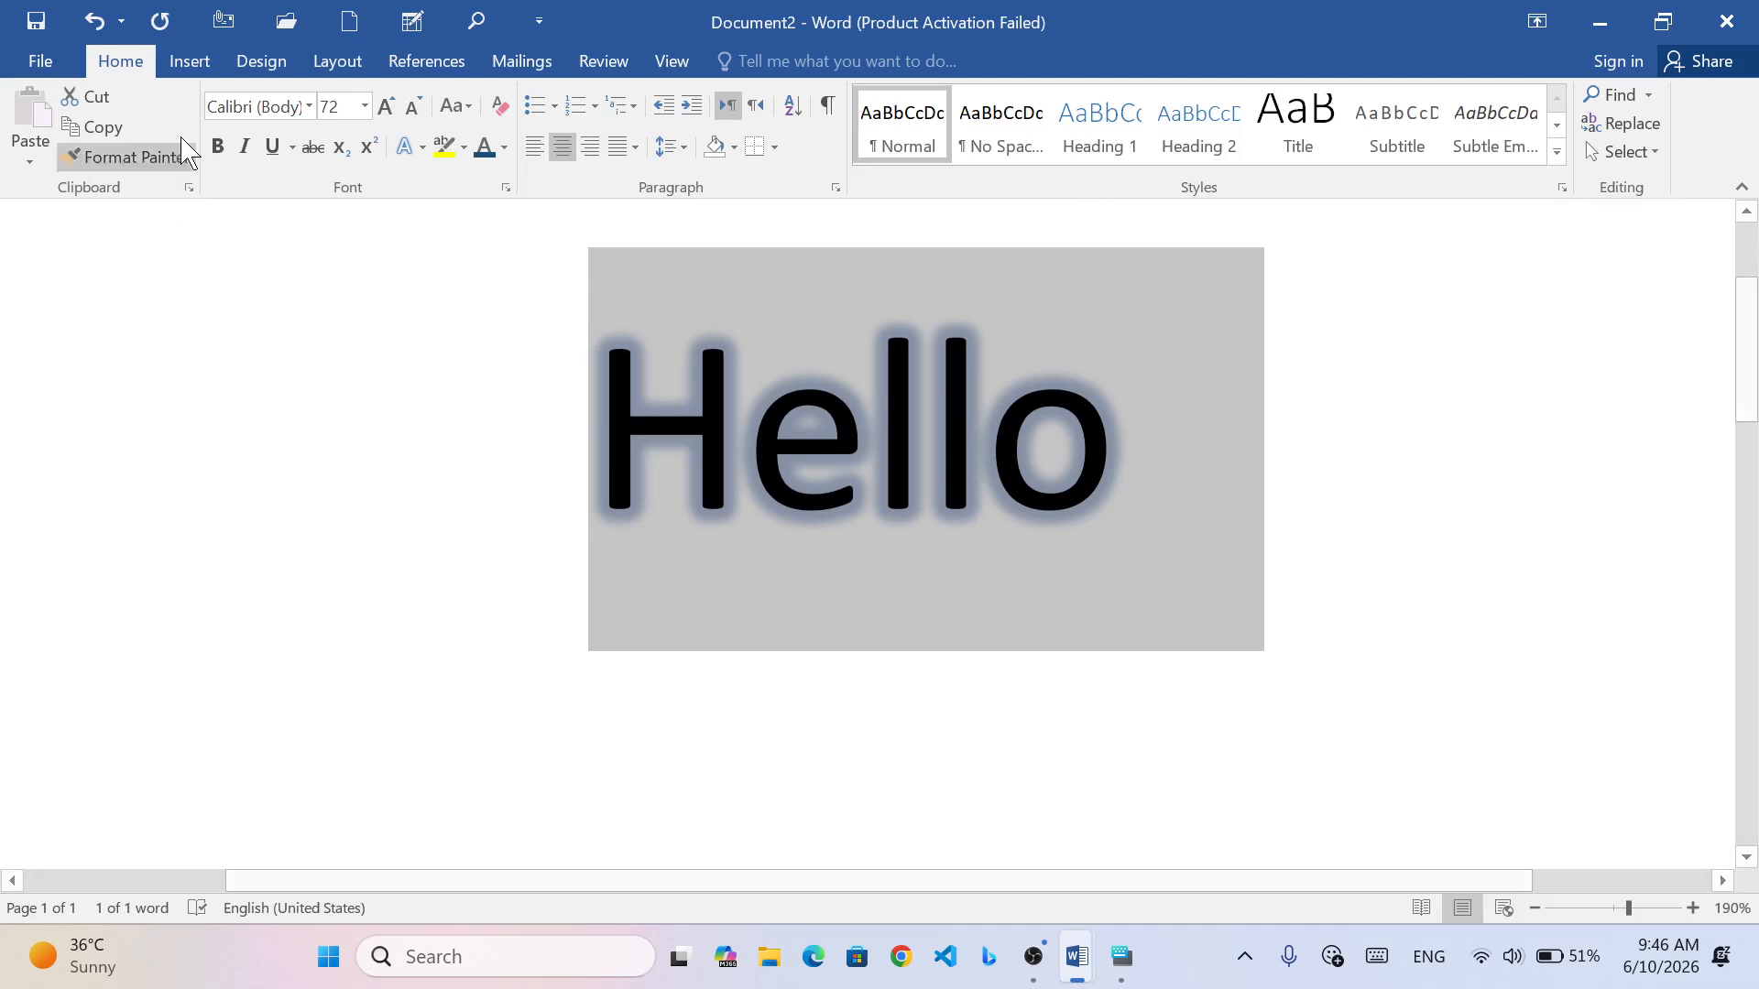
- Look through the ligature and stylistic set choices for "Hello" without applying any, and deselect the word
left_click(414, 154)
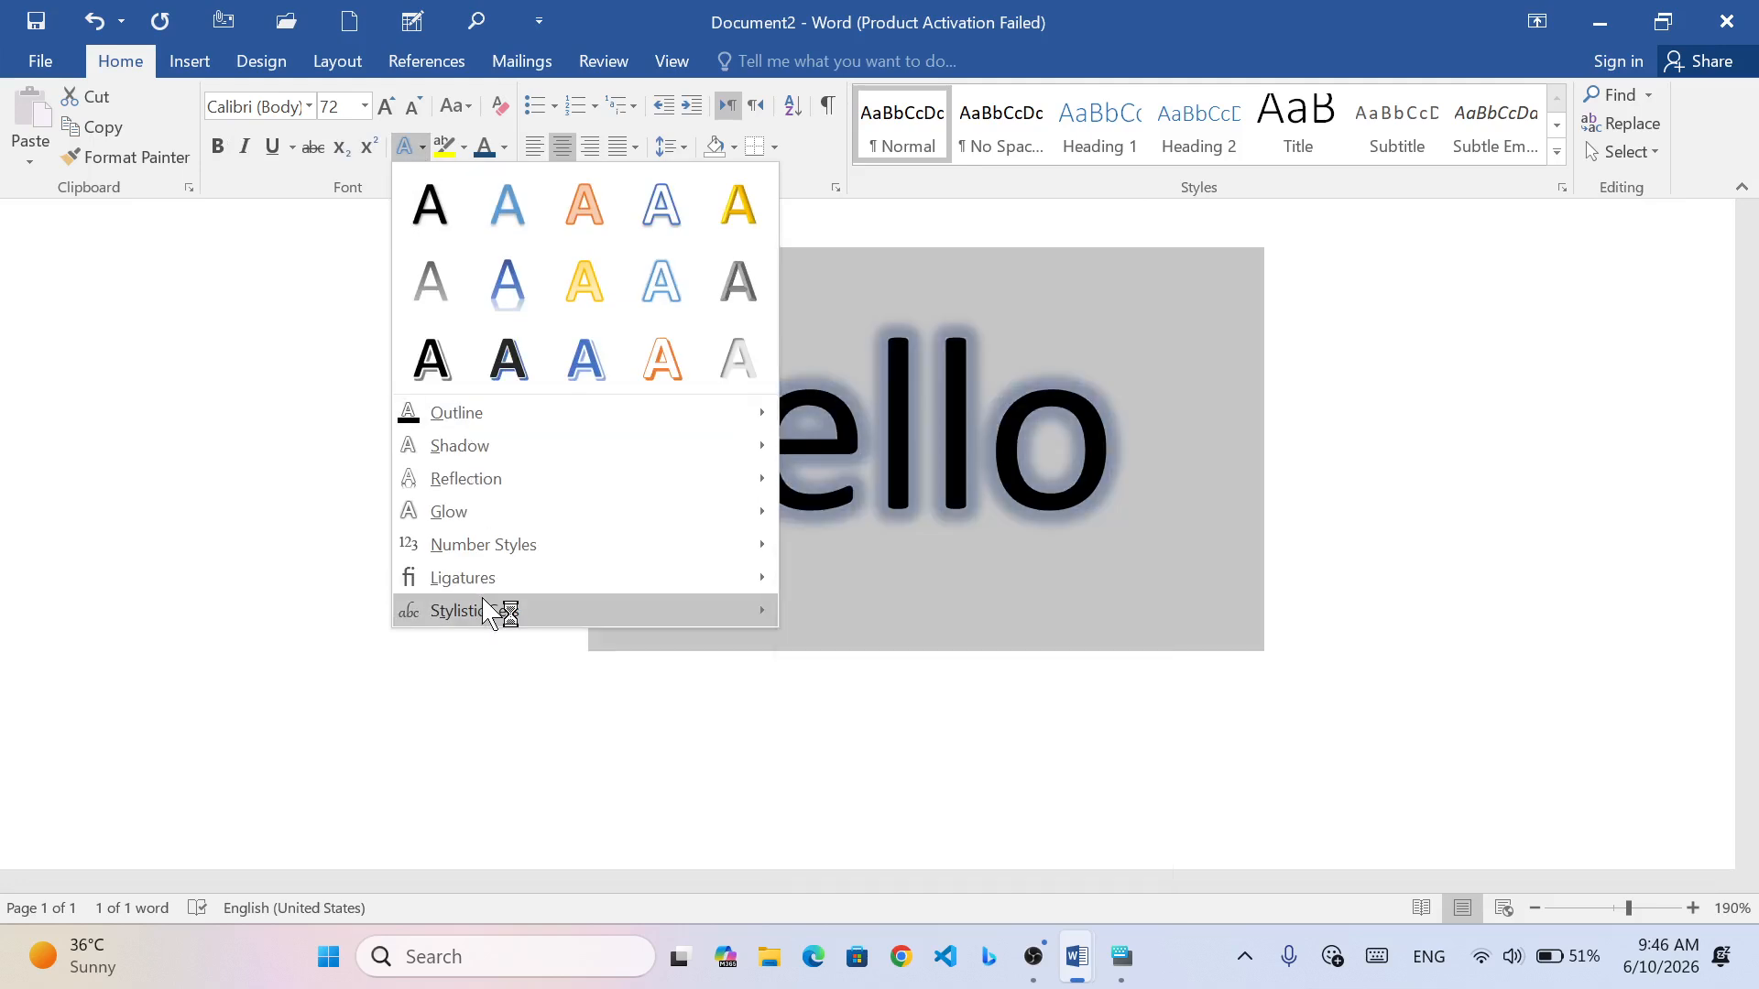
mouse_move(513, 623)
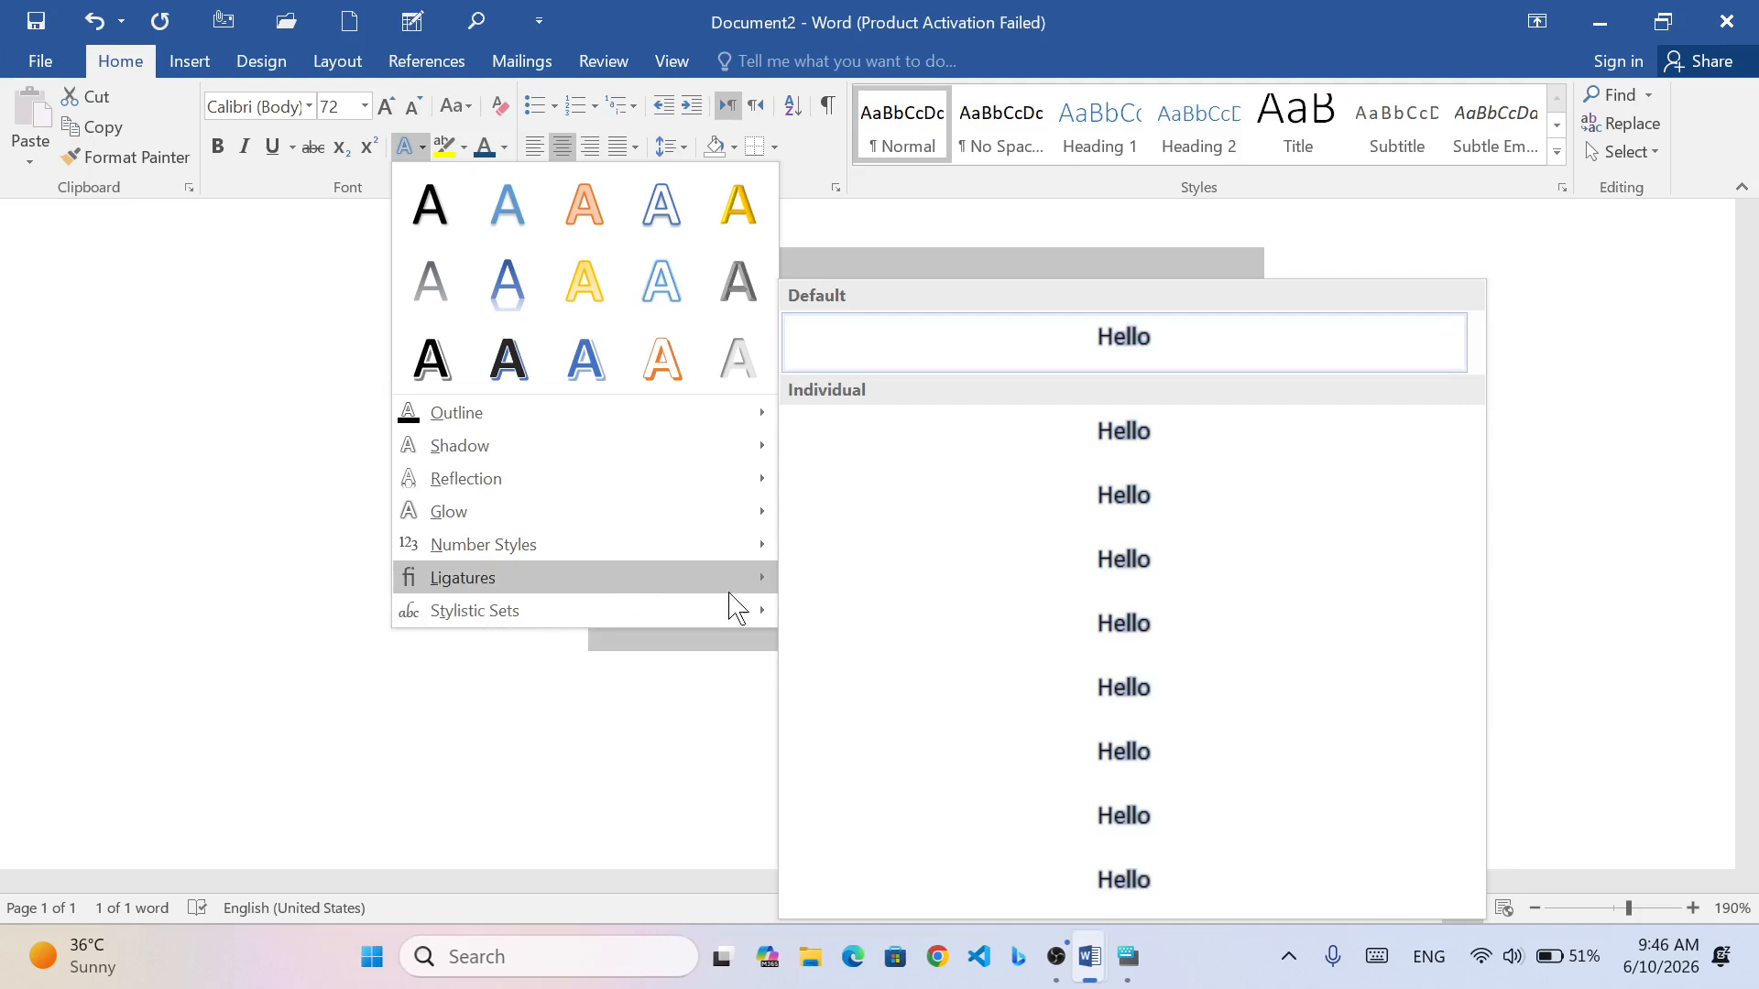
left_click(704, 730)
left_click(1147, 550)
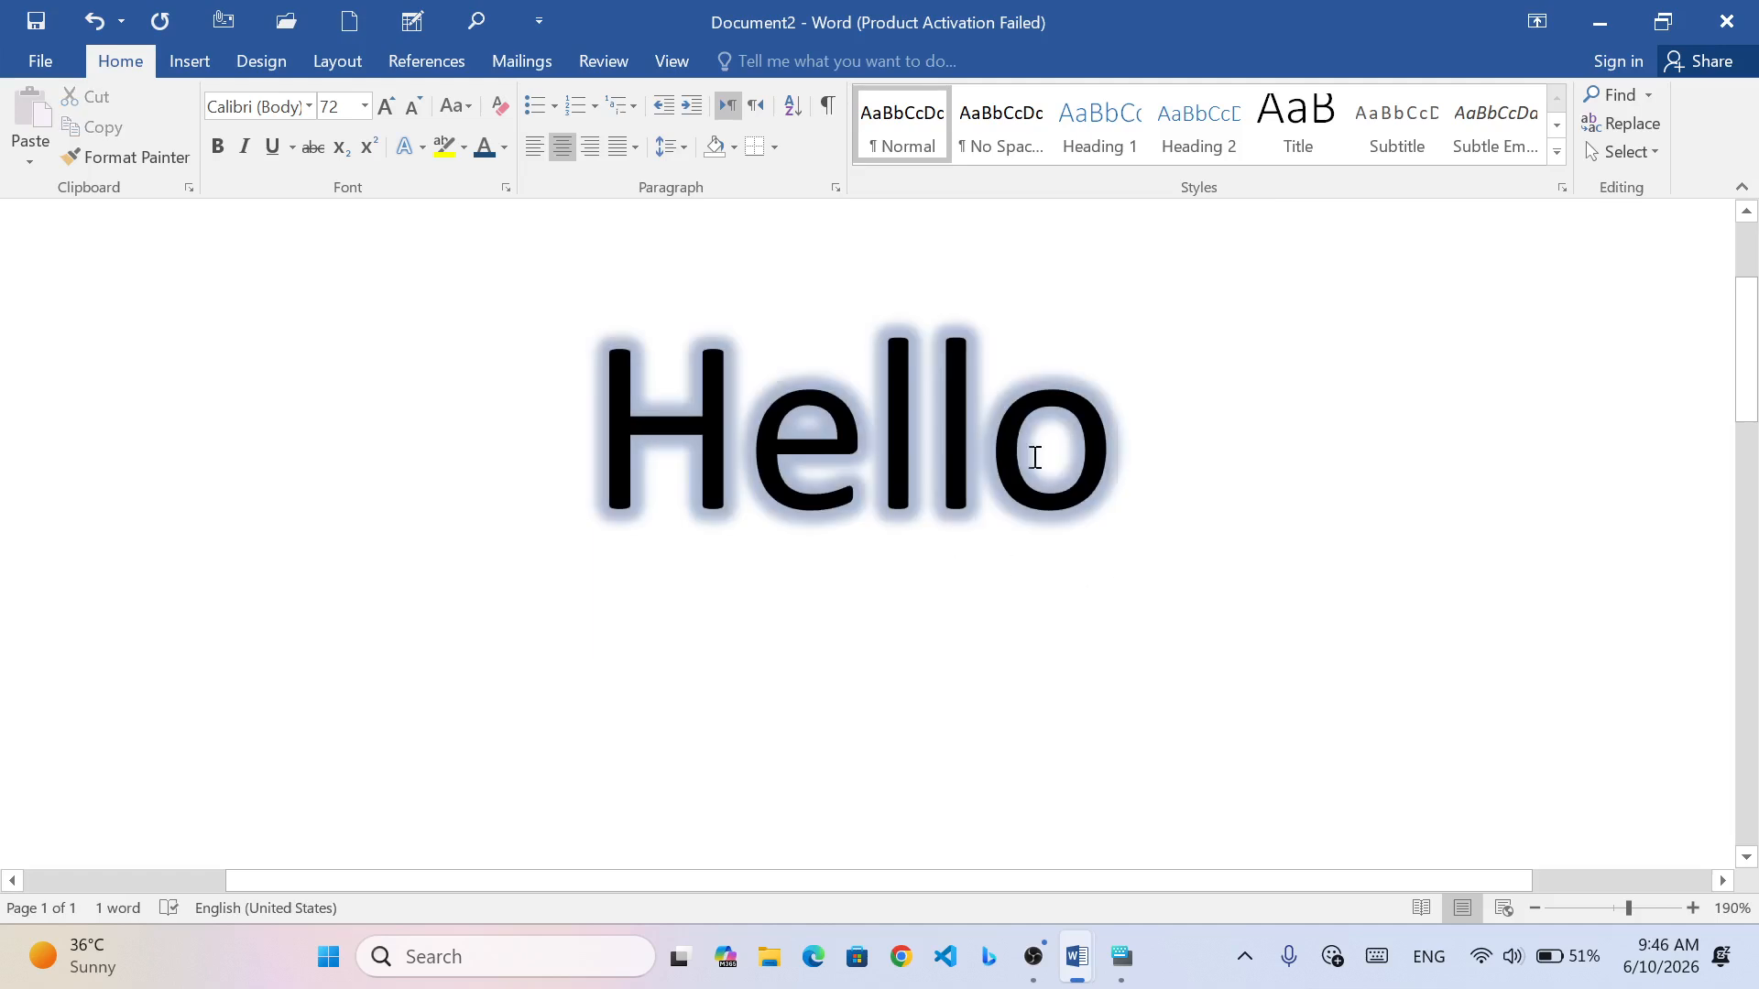
- Delete the word "Hello" from the document and reduce the zoom to 120%
key("ctrl+a")
key("BackSpace")
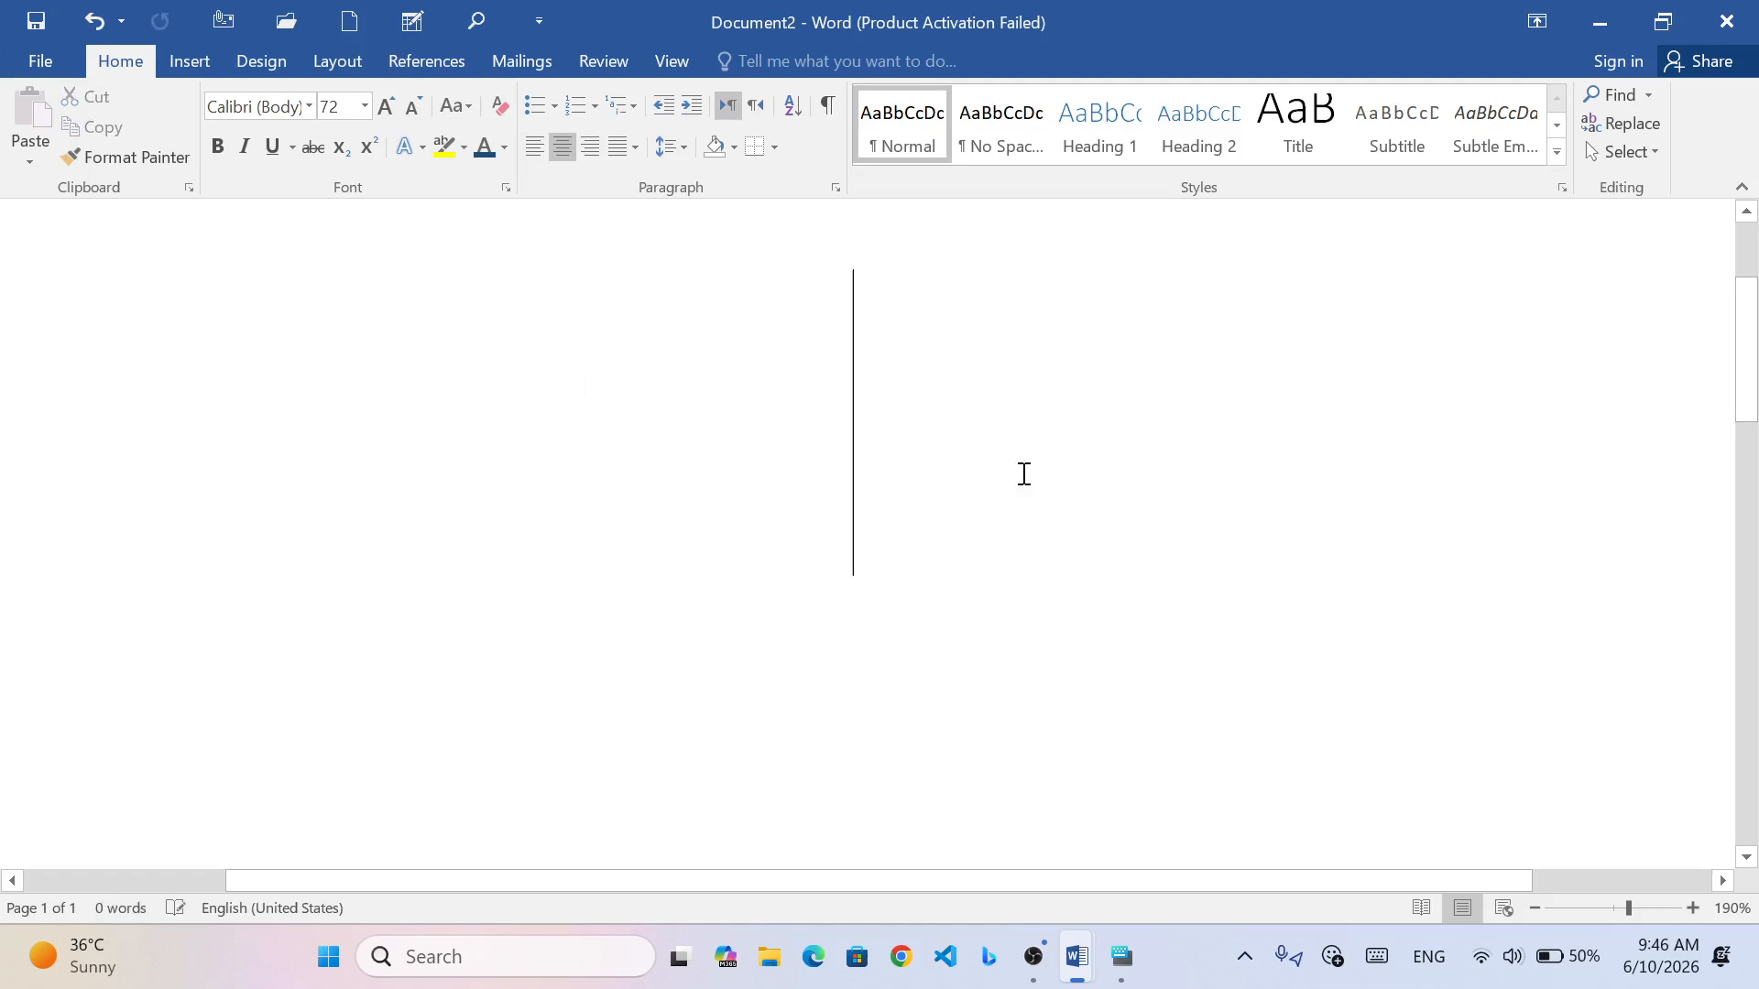
scroll(1024, 473, "down", 4)
scroll(1024, 474, "down", 3)
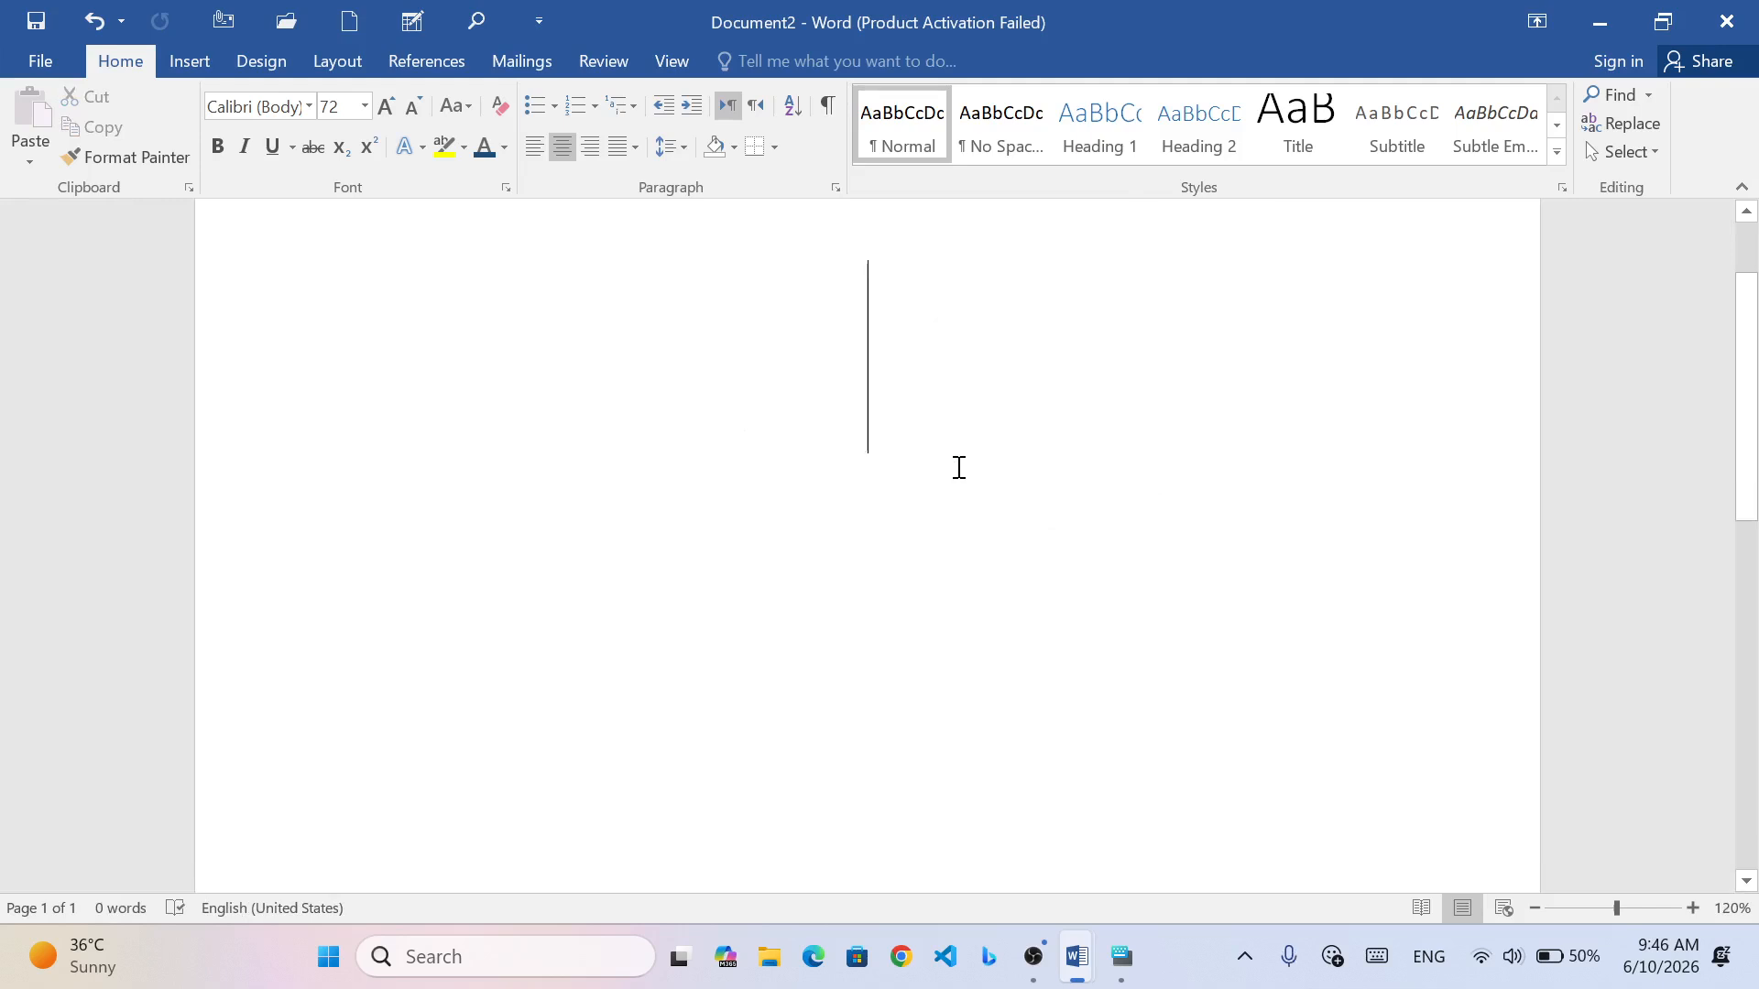
- Fill the document with sample paragraphs using =rand() and clear all formatting from the text
key("ctrl+z")
type("=")
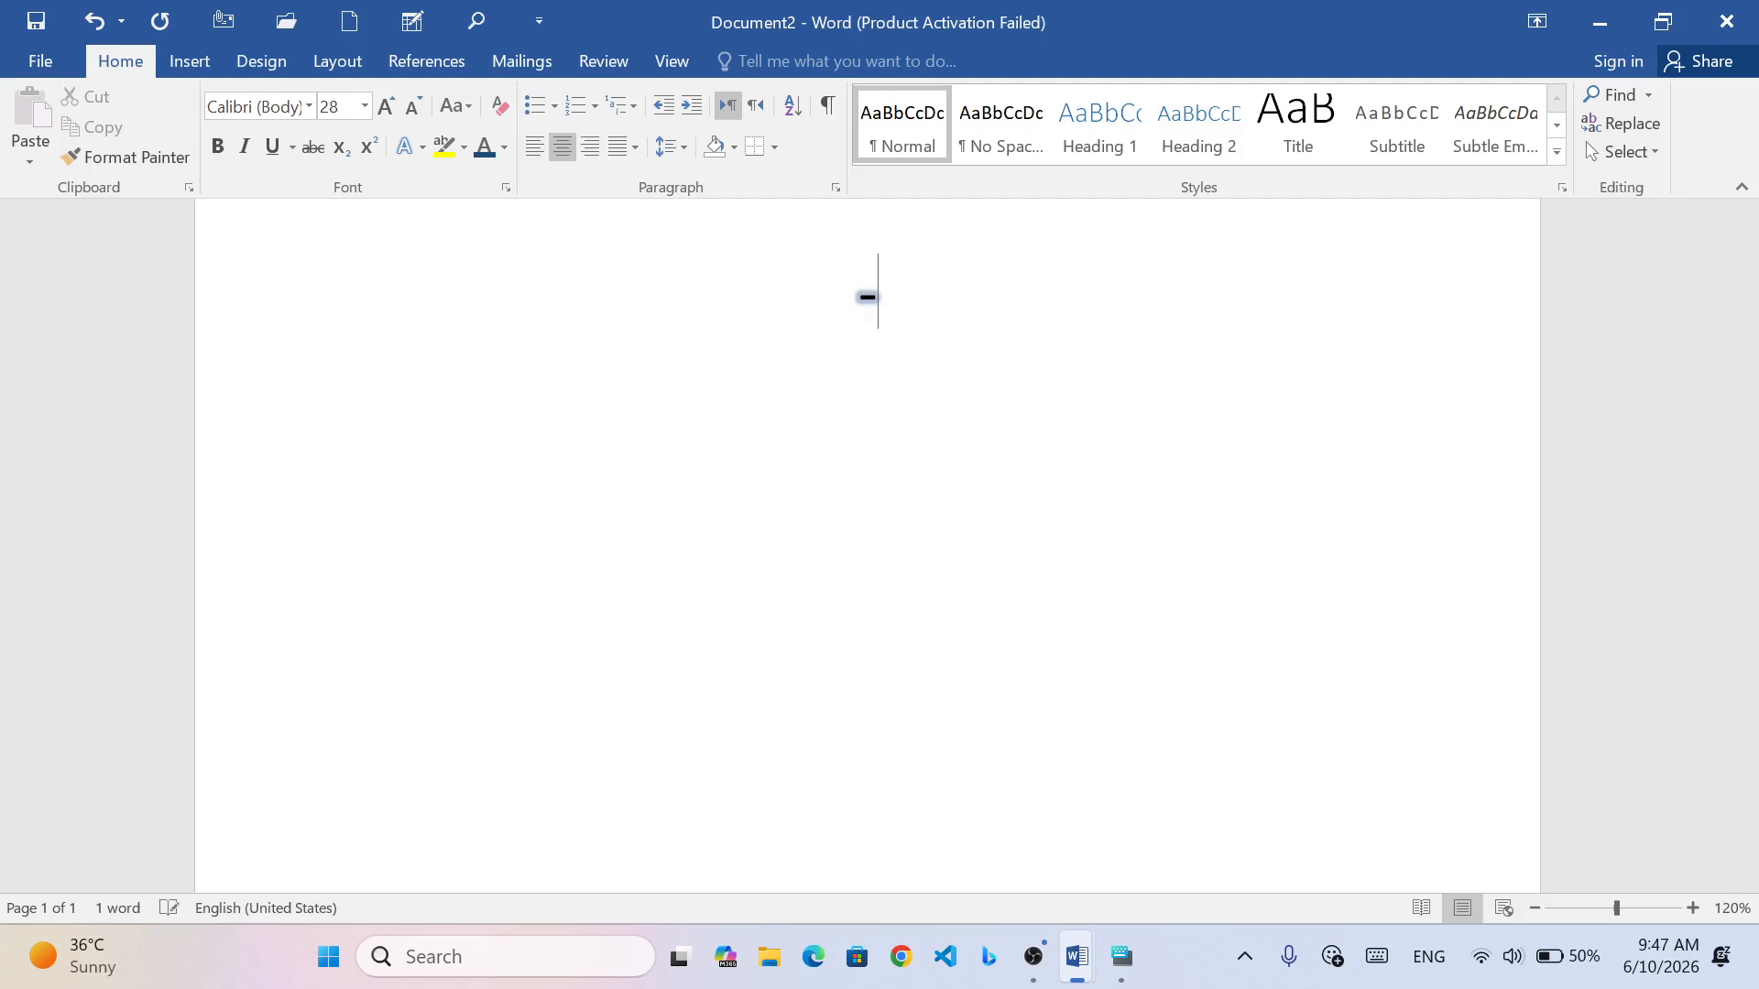
type("rand()")
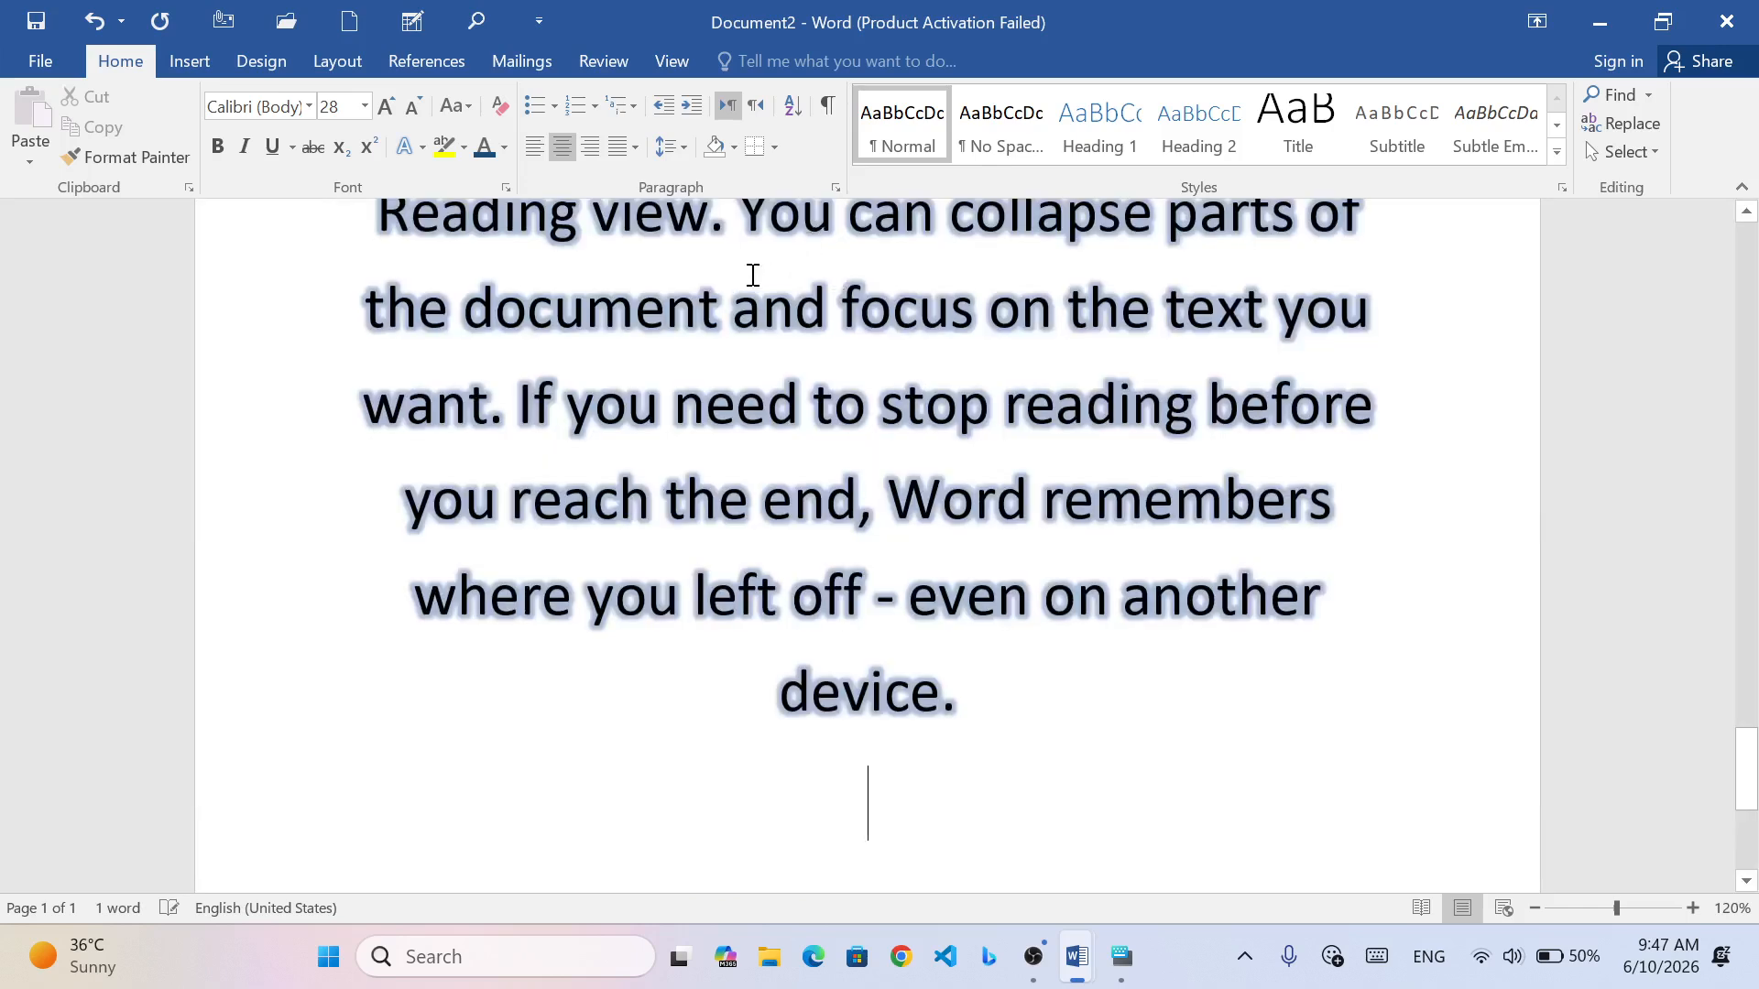
key("ctrl+a")
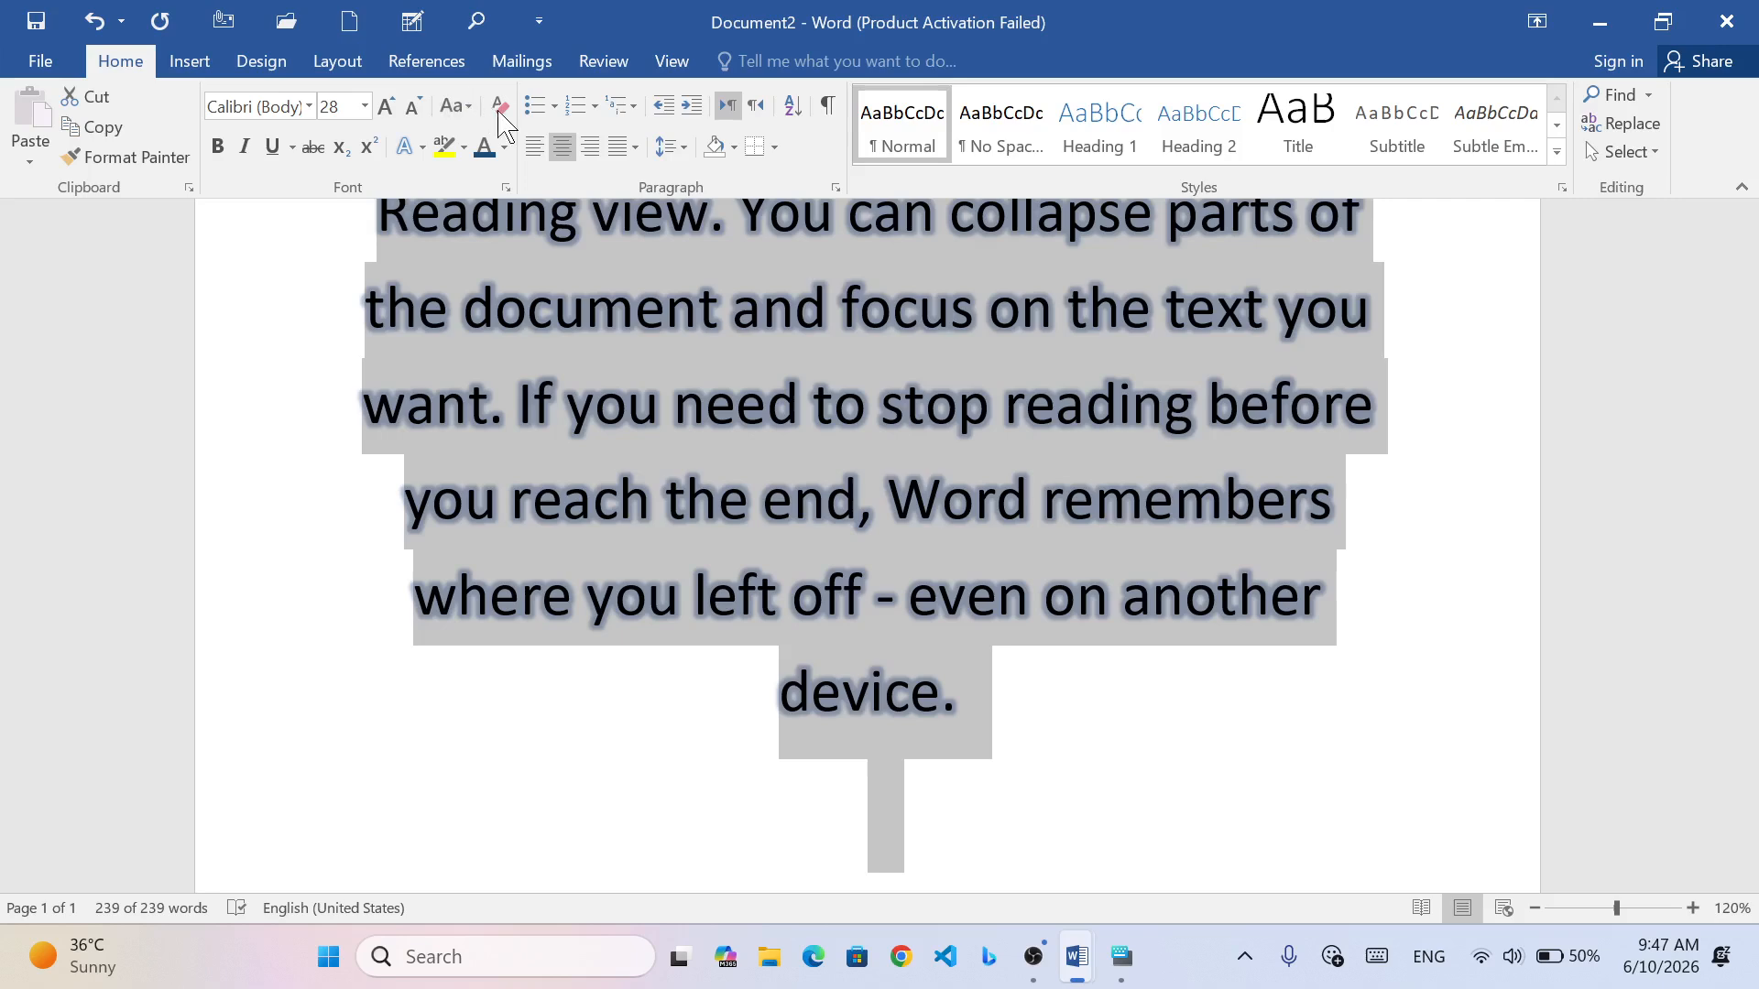
left_click(499, 106)
scroll(751, 462, "up", 10)
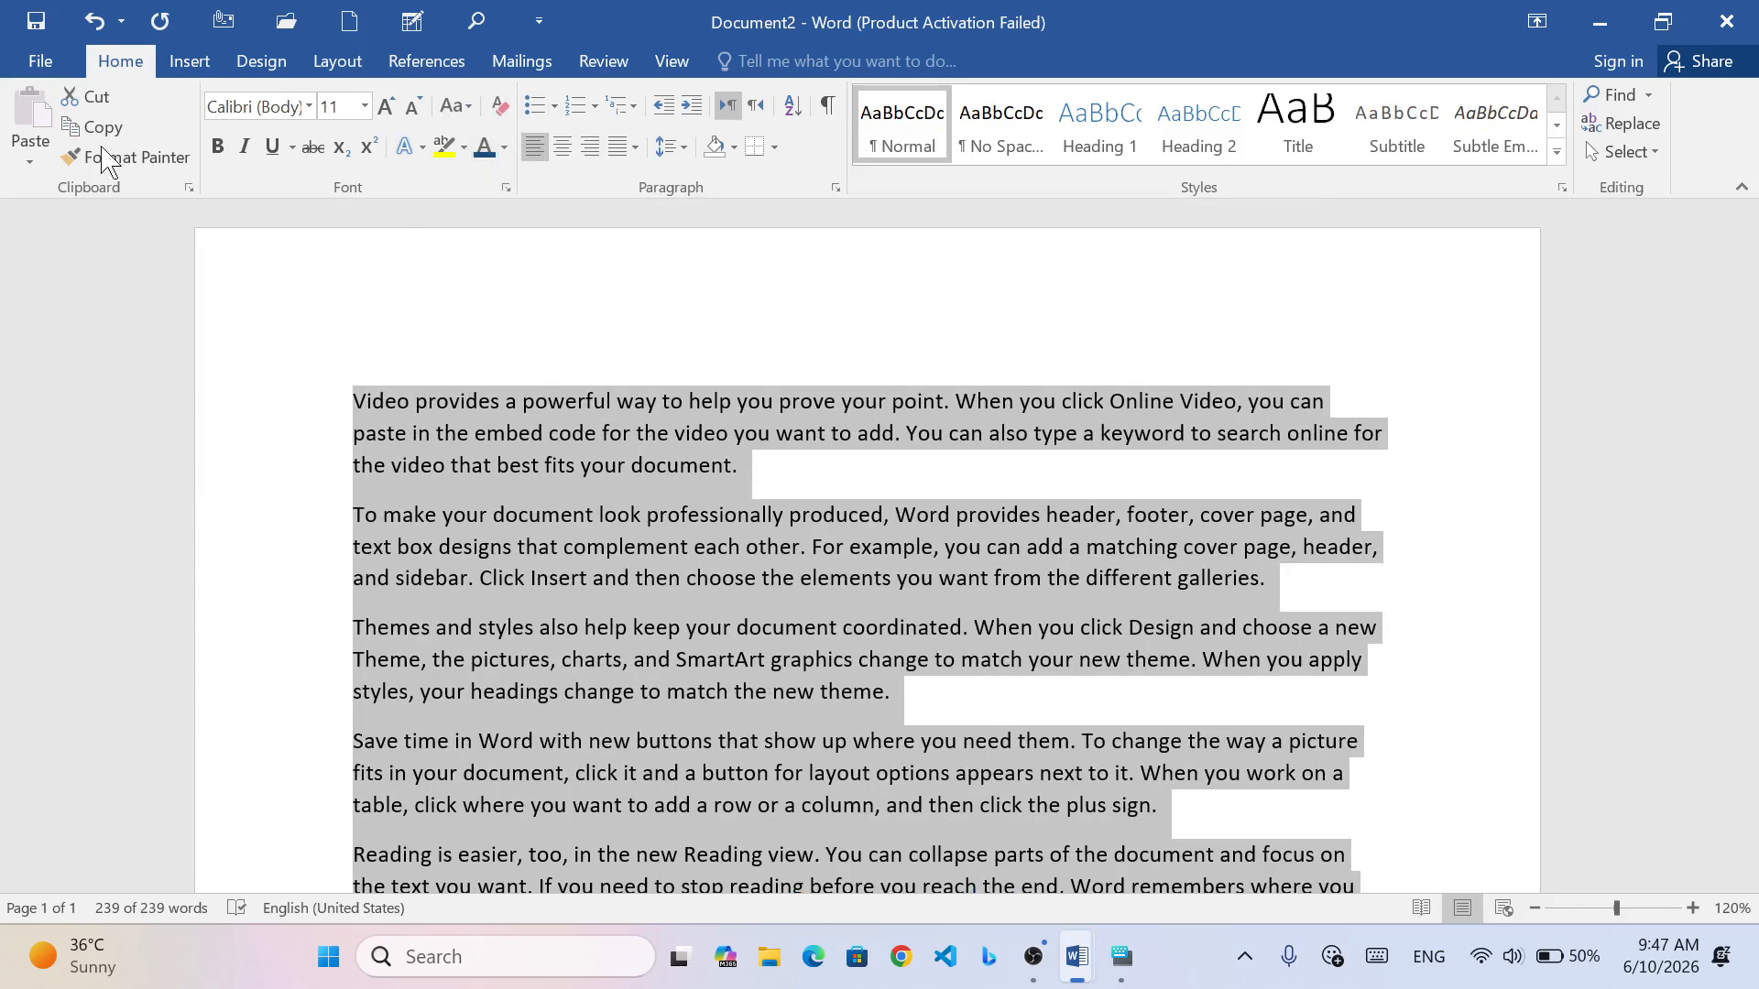
- Set the font of all the sample text to Gabriola and increase its size to 16
left_click(240, 107)
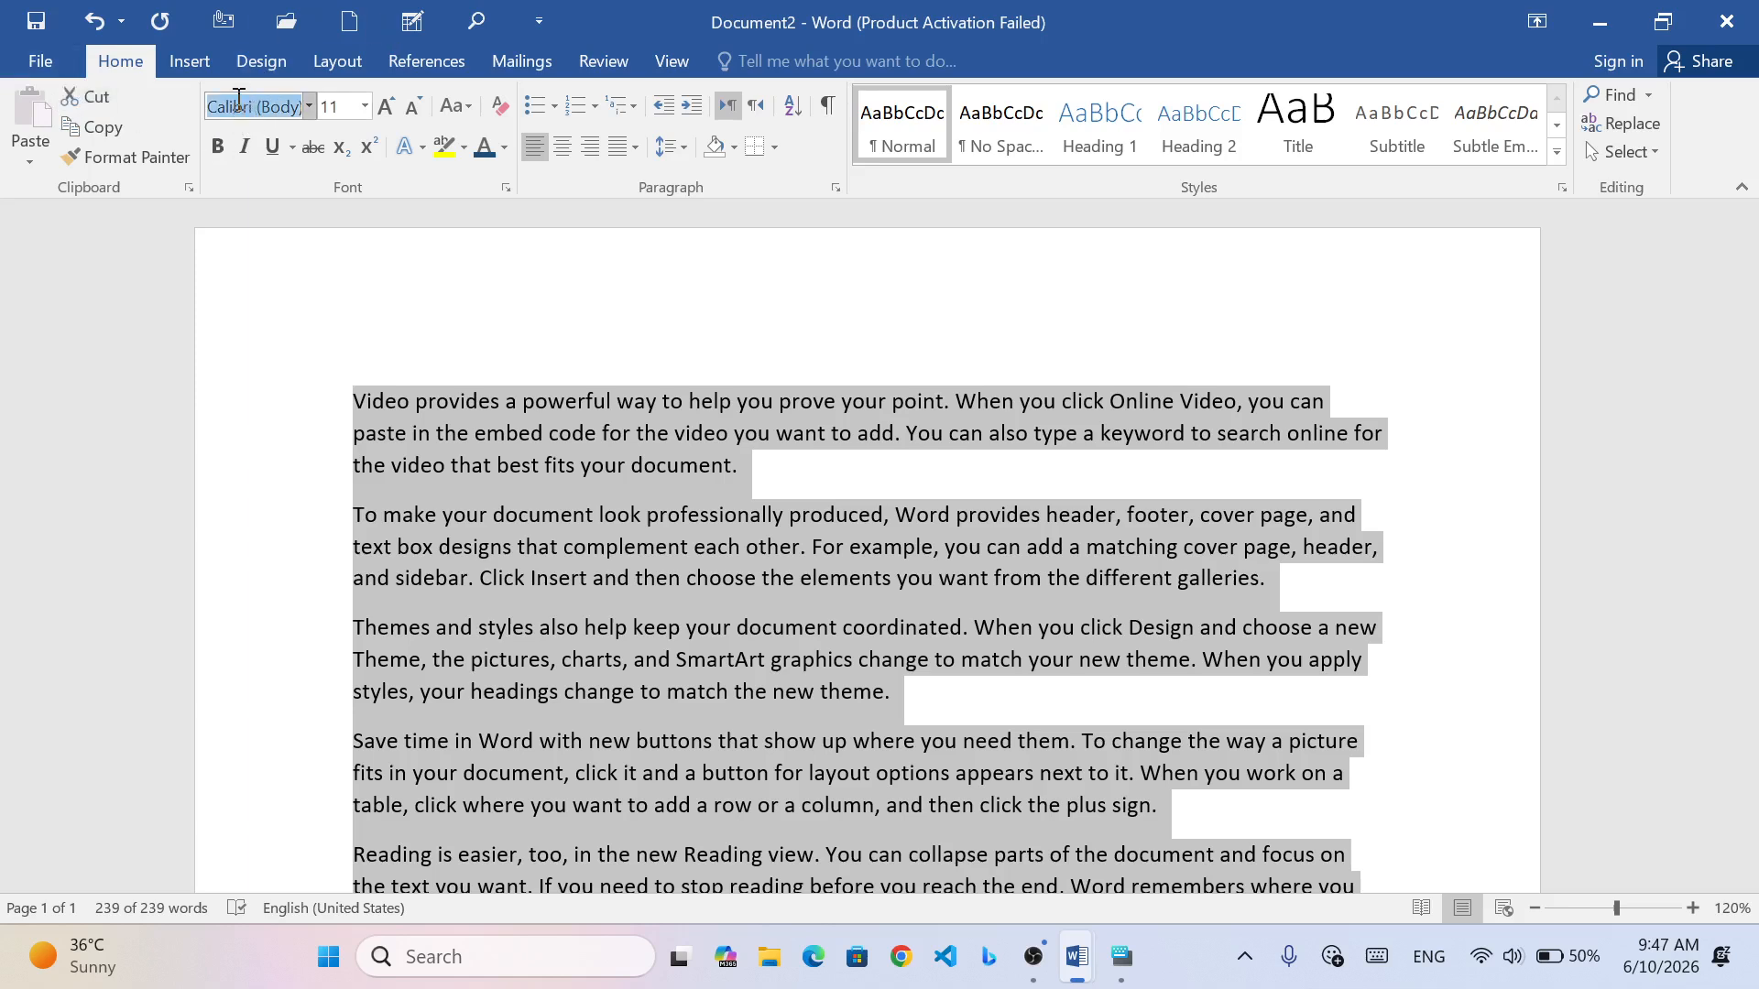
type("Gabriola")
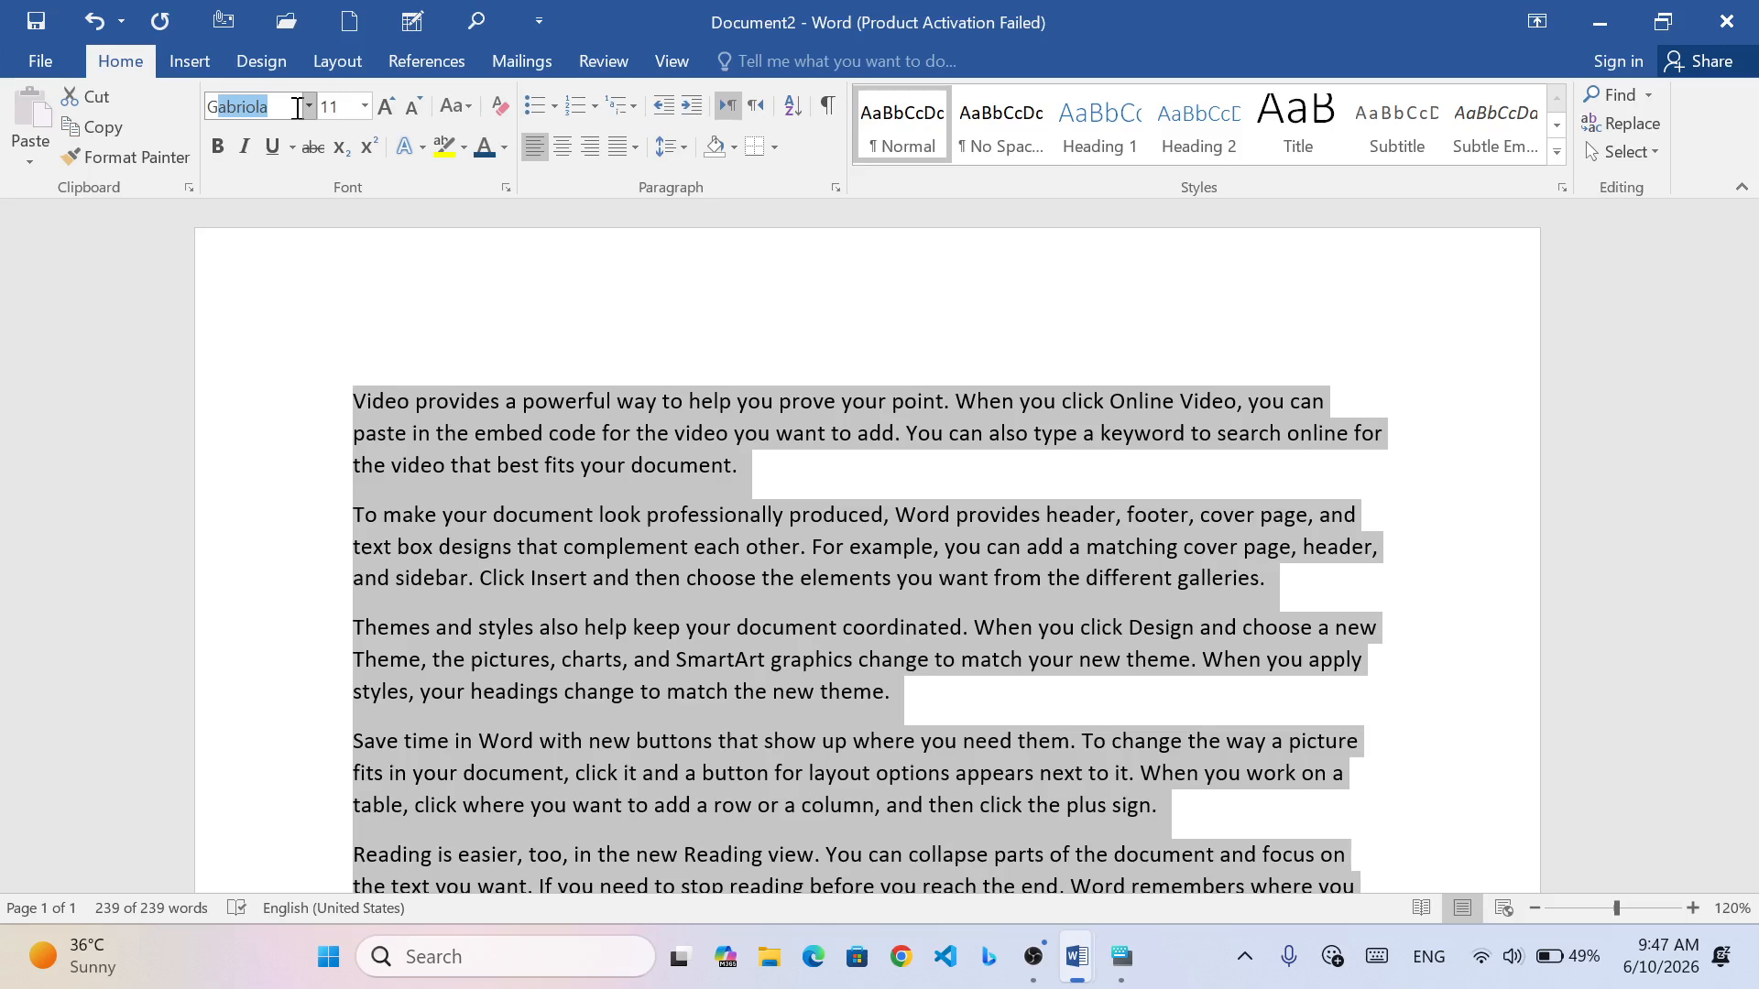
key("Return")
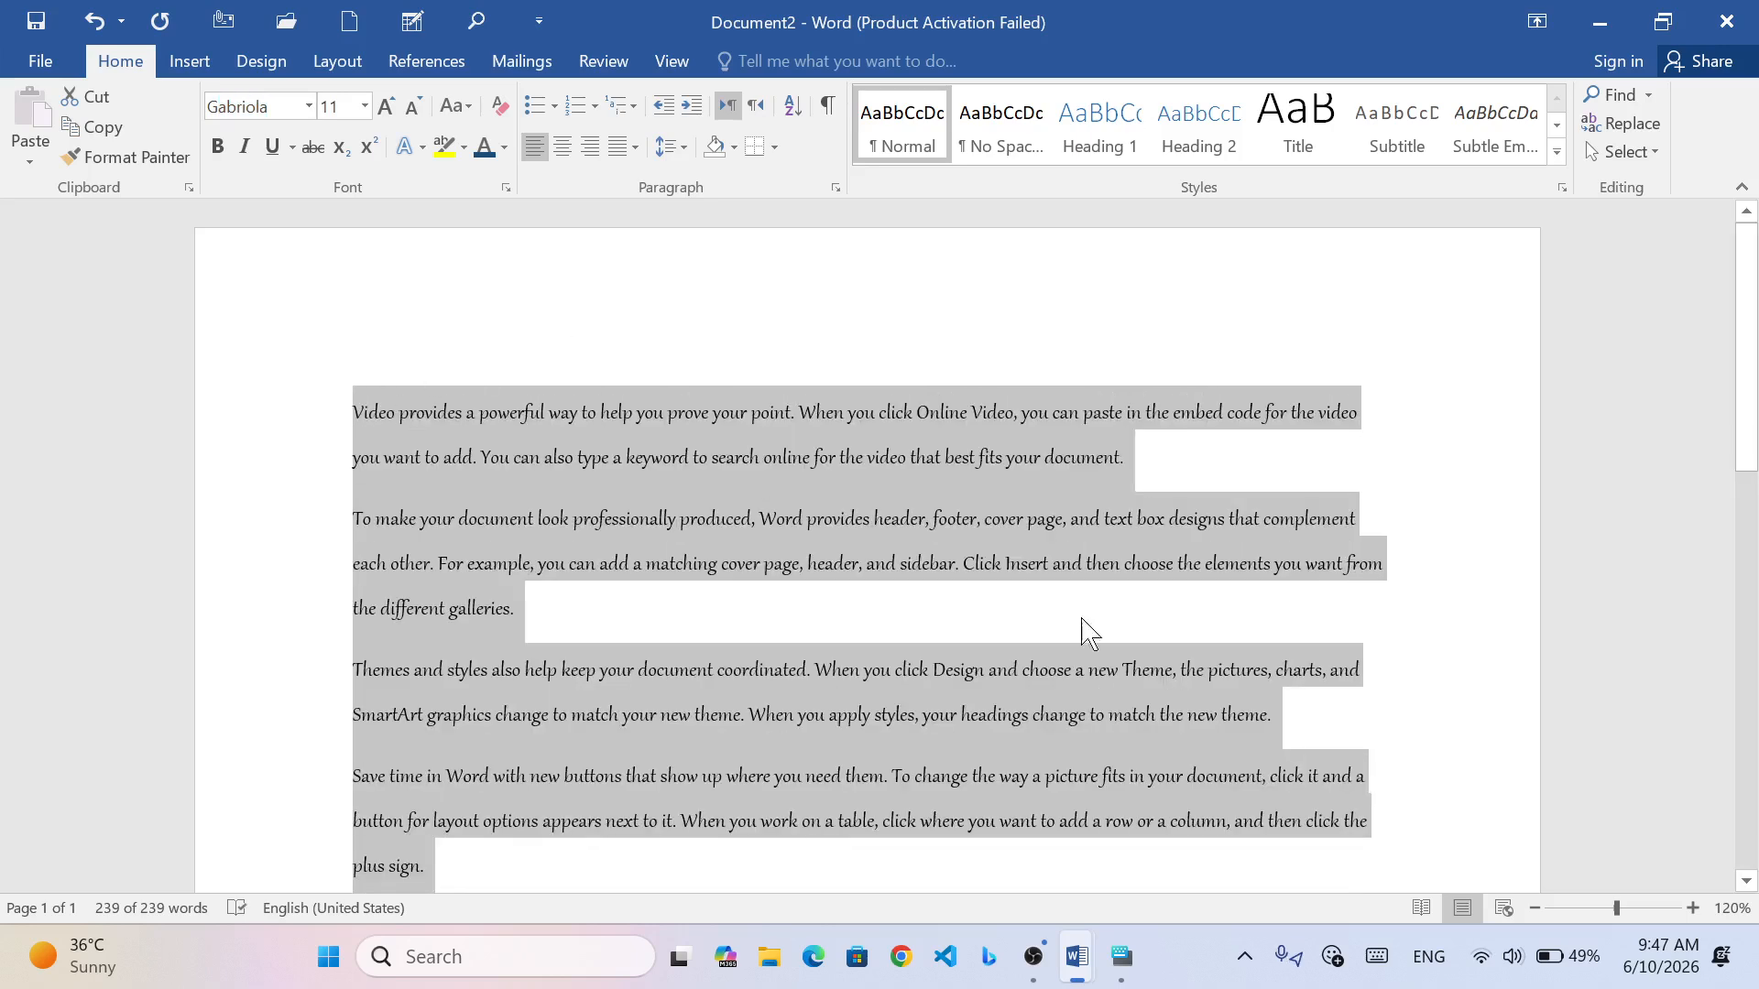
scroll(745, 436, "down", 3)
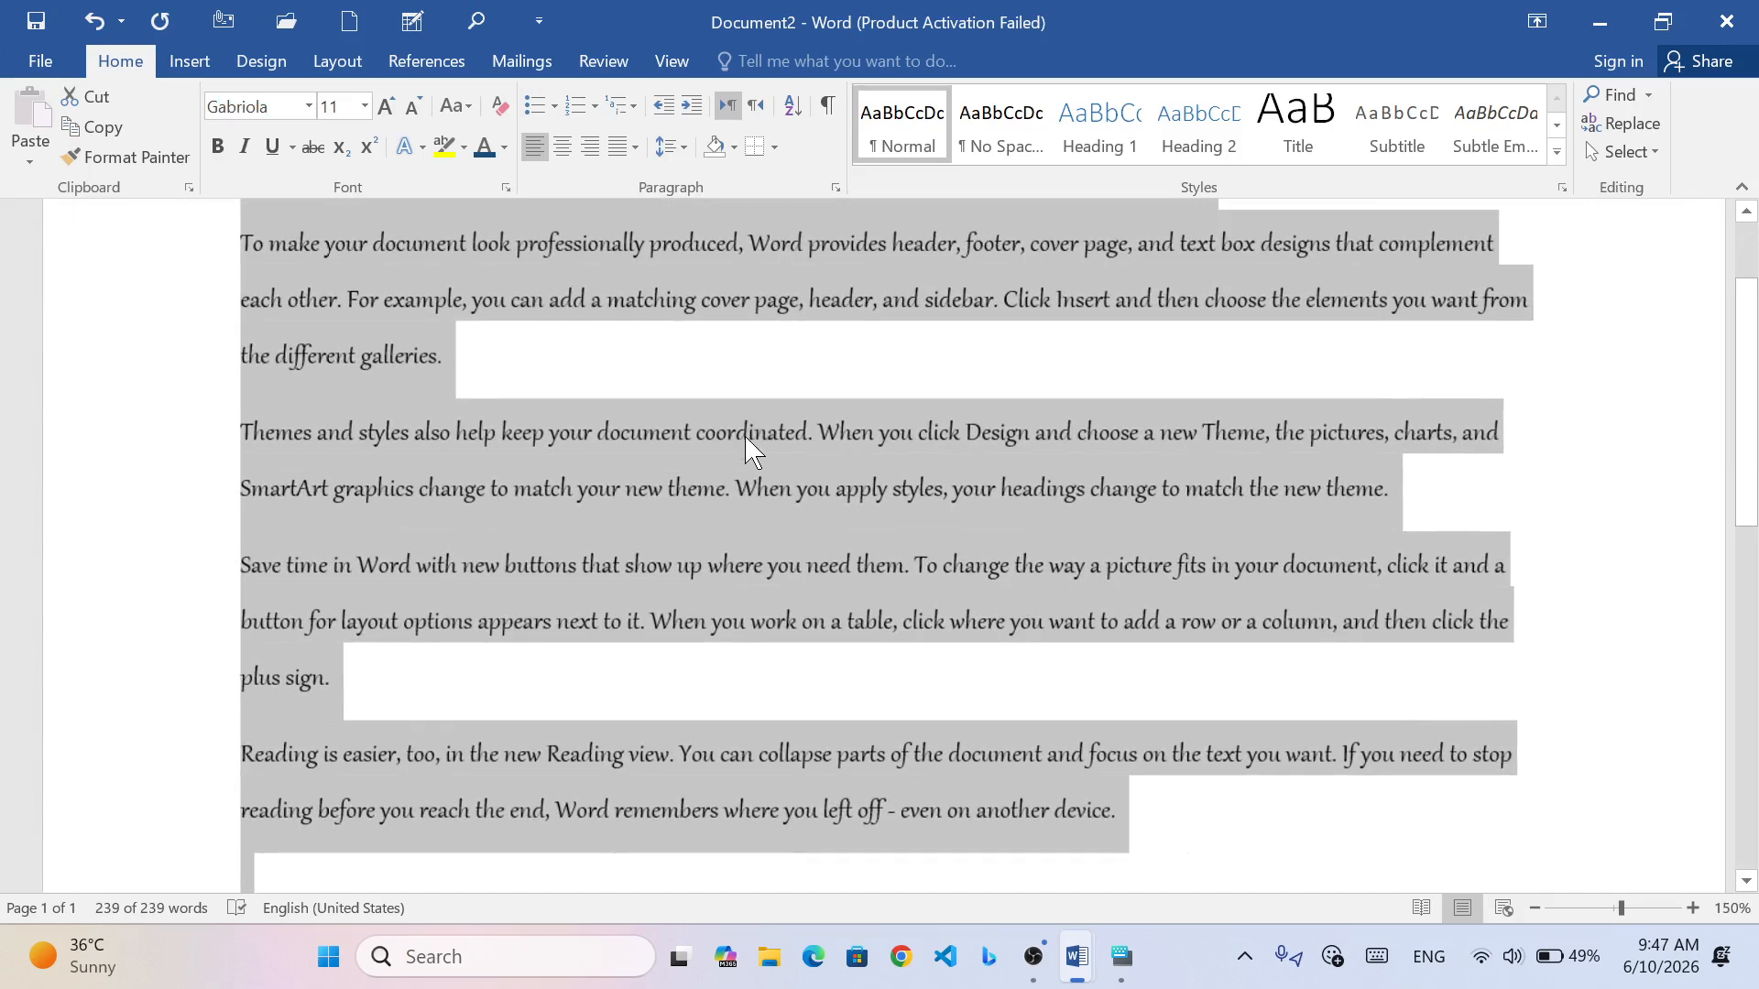
scroll(744, 436, "up", 1)
key("ctrl+shift+period")
key("ctrl+shift+period")
key("ctrl+shift+period")
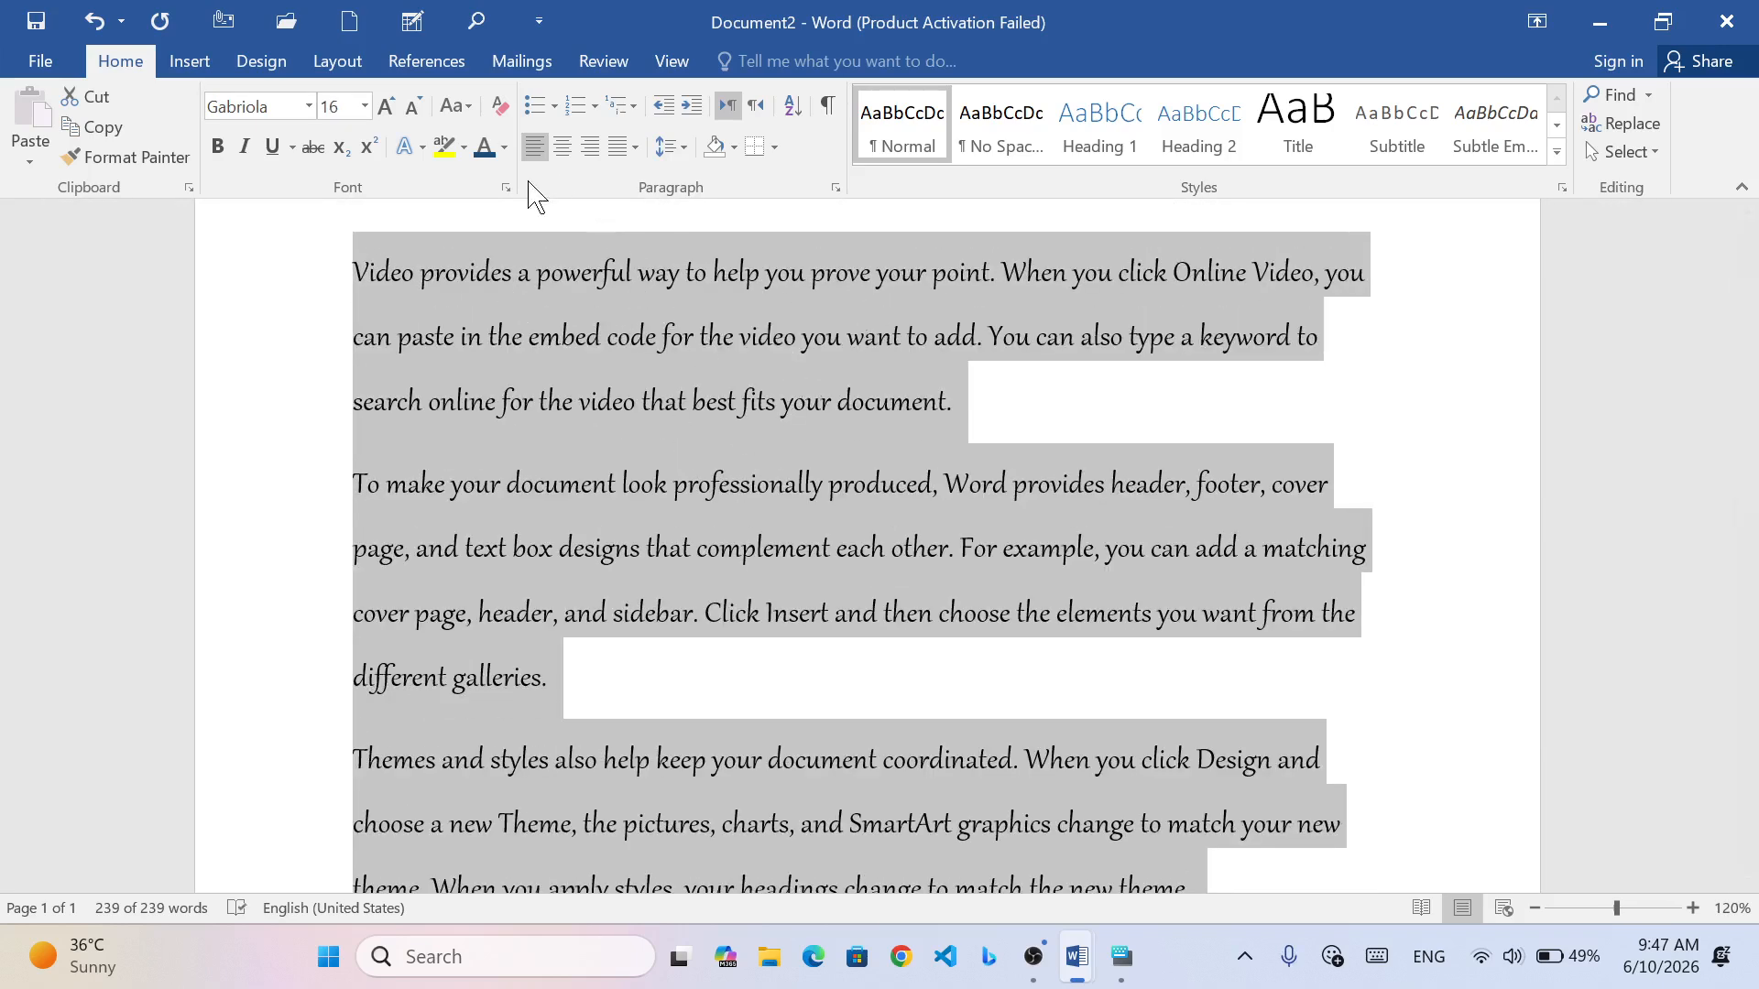
- Apply the last, most ornate individual stylistic set to all the sample text and look over the paragraphs
left_click(412, 151)
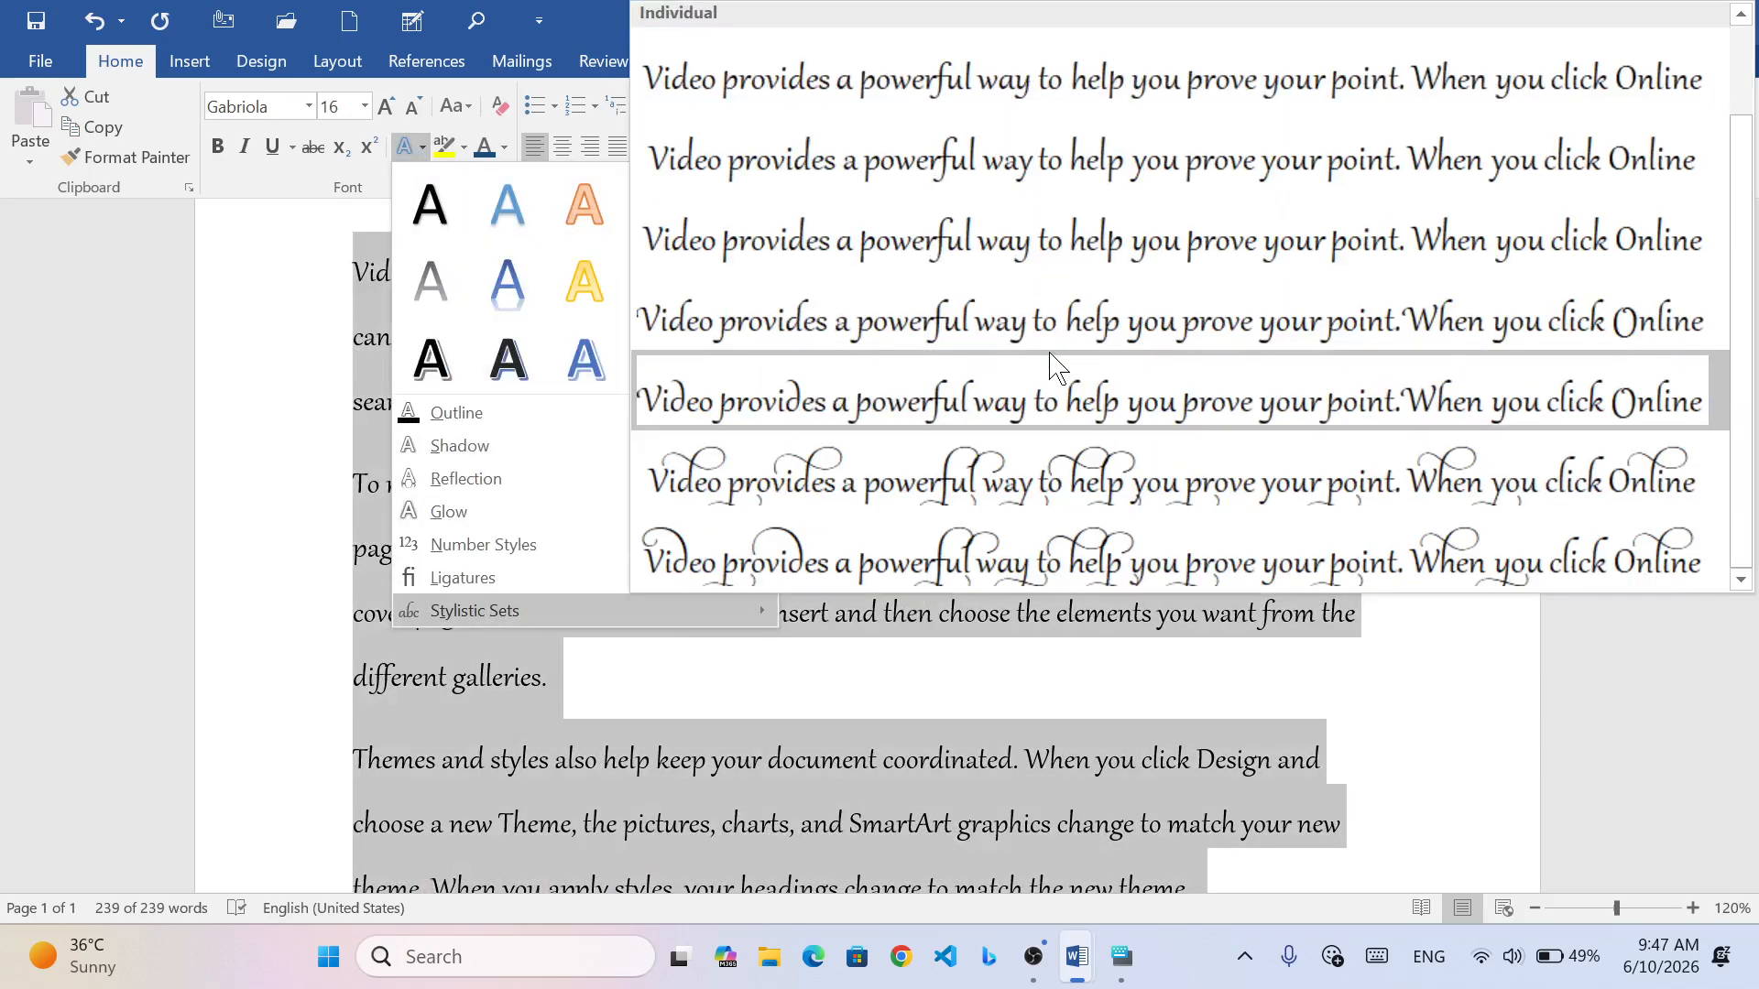
left_click(1098, 561)
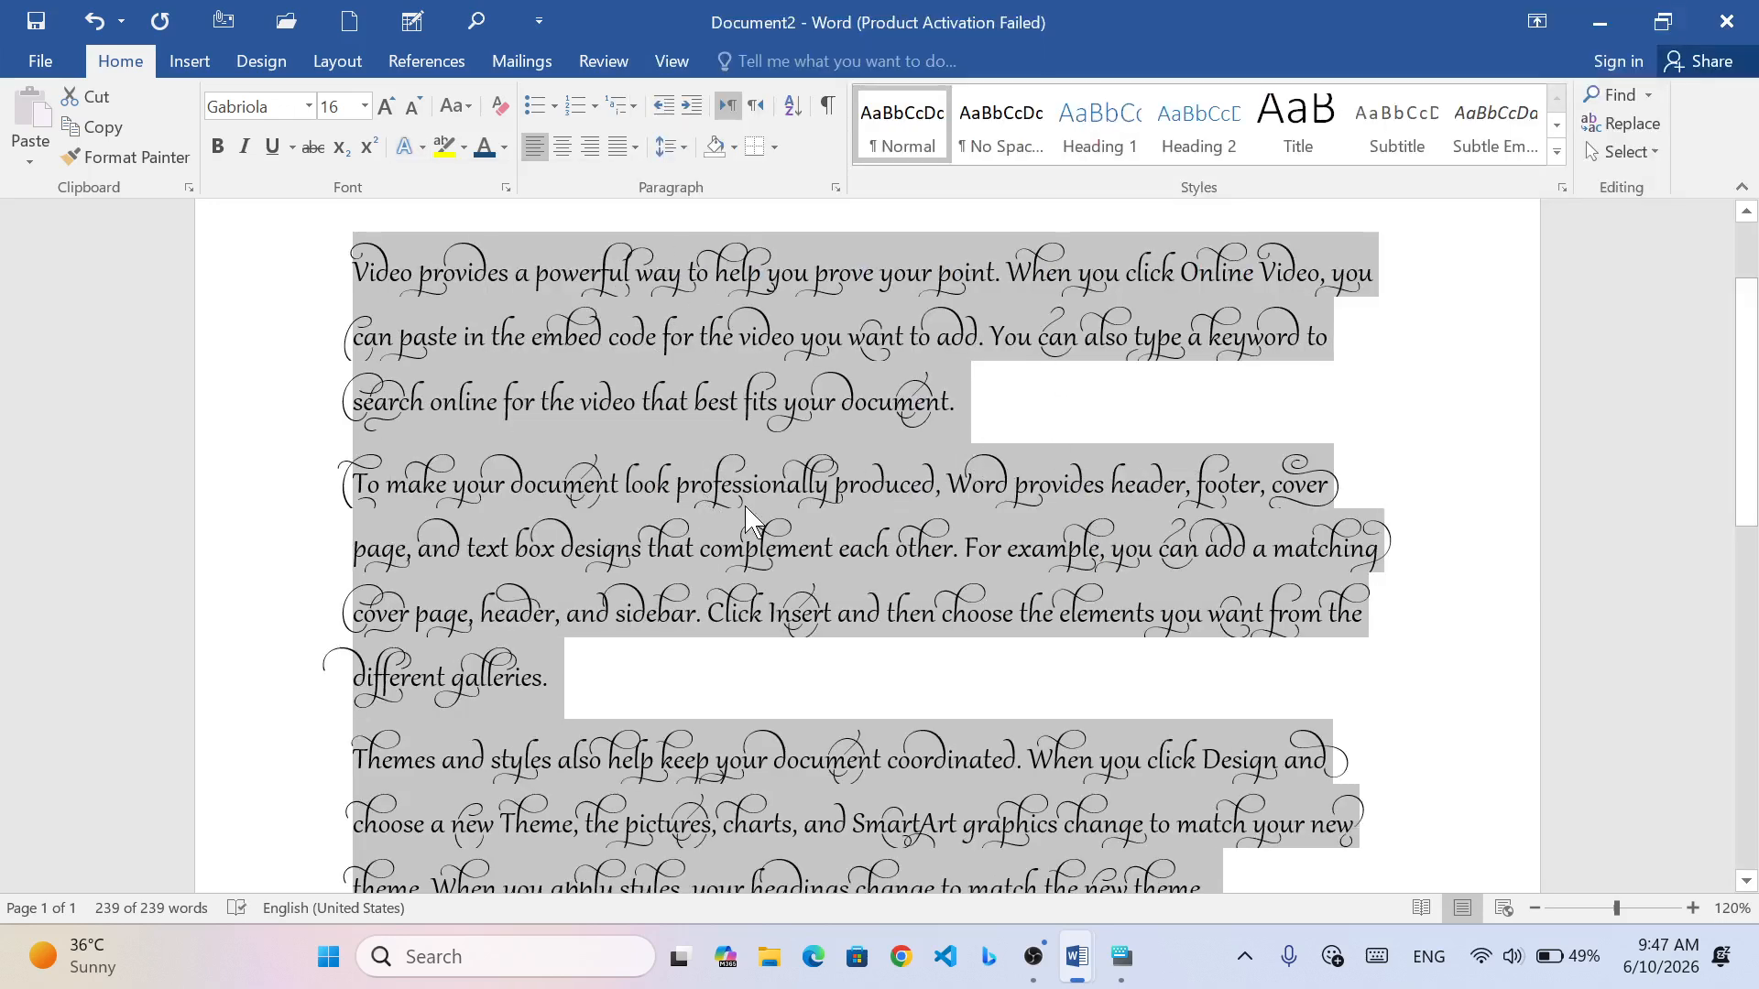
scroll(751, 504, "down", 3)
scroll(751, 499, "up", 3)
scroll(751, 494, "down", 5)
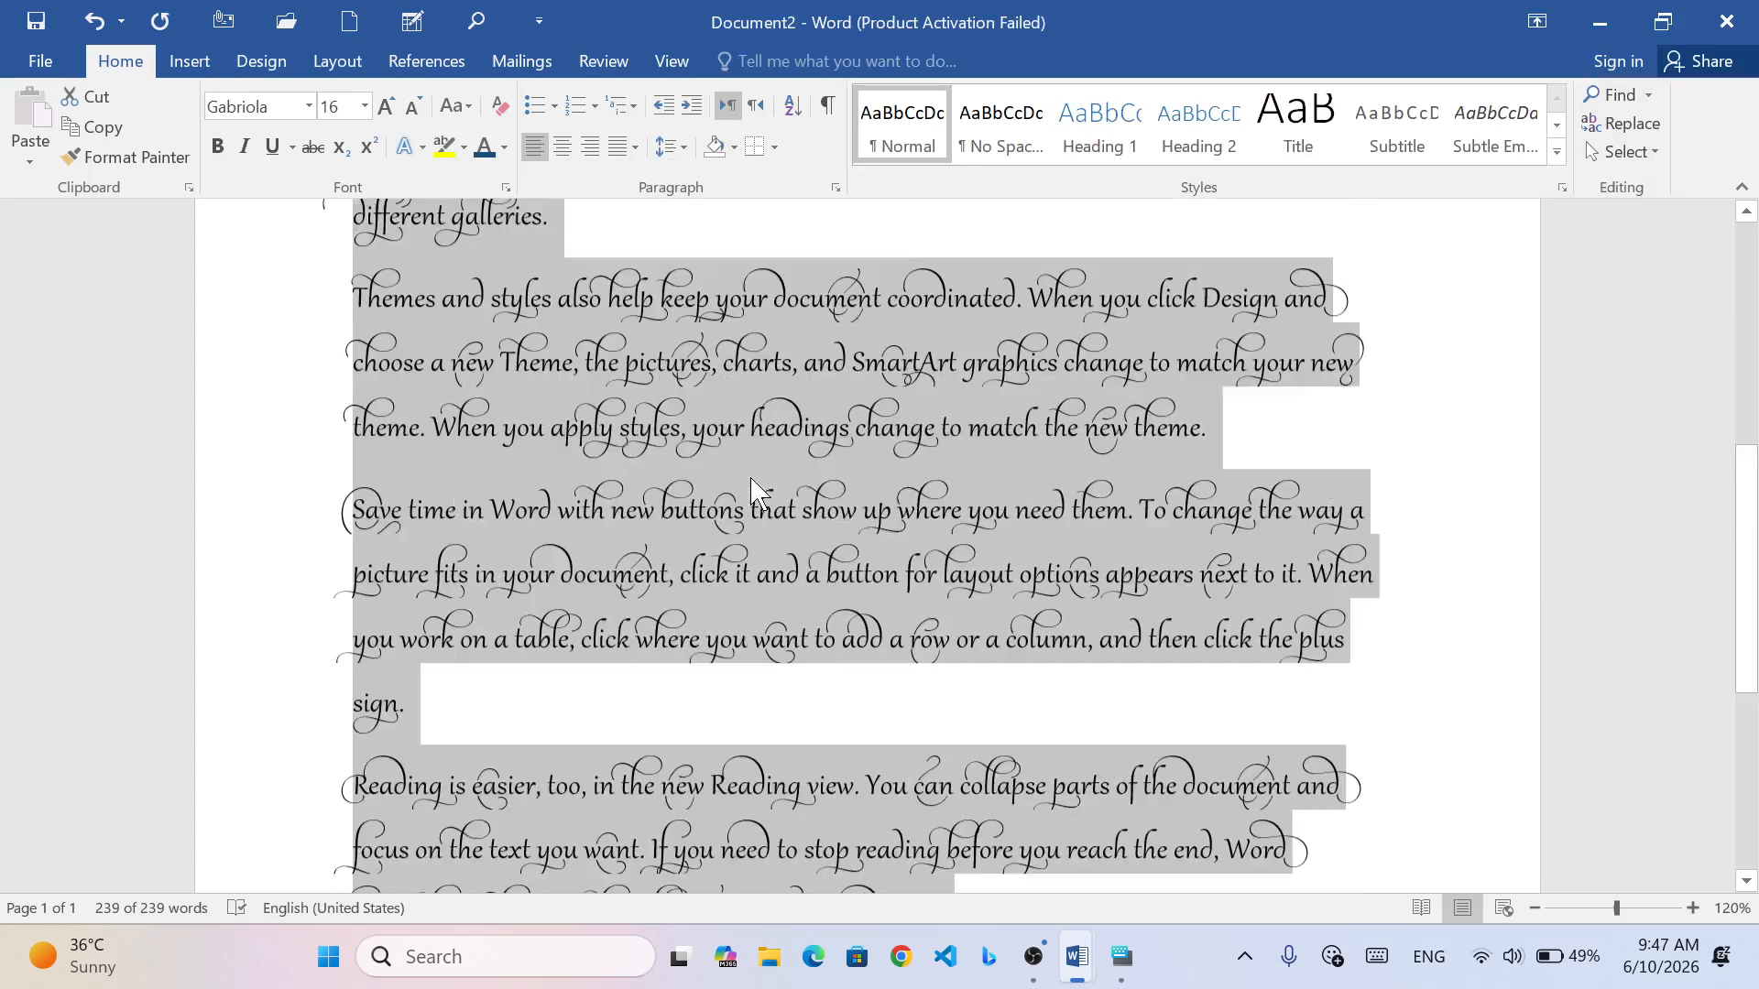
scroll(751, 490, "down", 3)
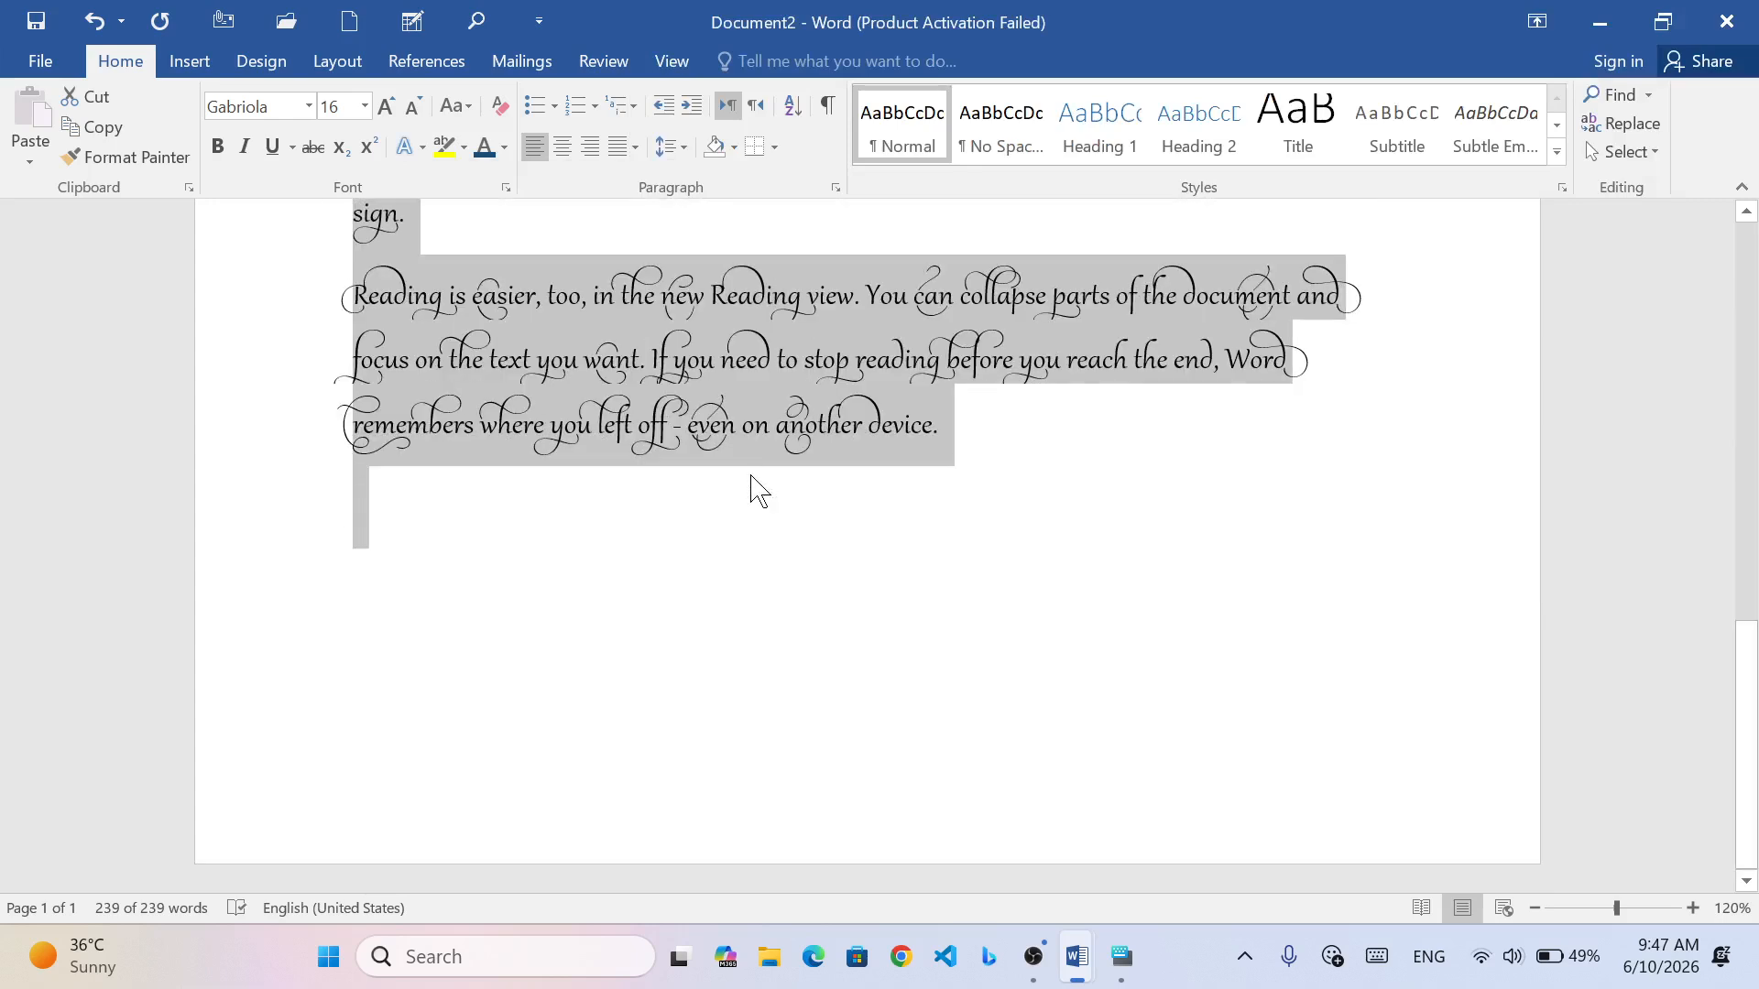
scroll(751, 490, "up", 8)
- Review the stylistic sets for the sample text again, choose the same ornate last set, and deselect the text
left_click(410, 147)
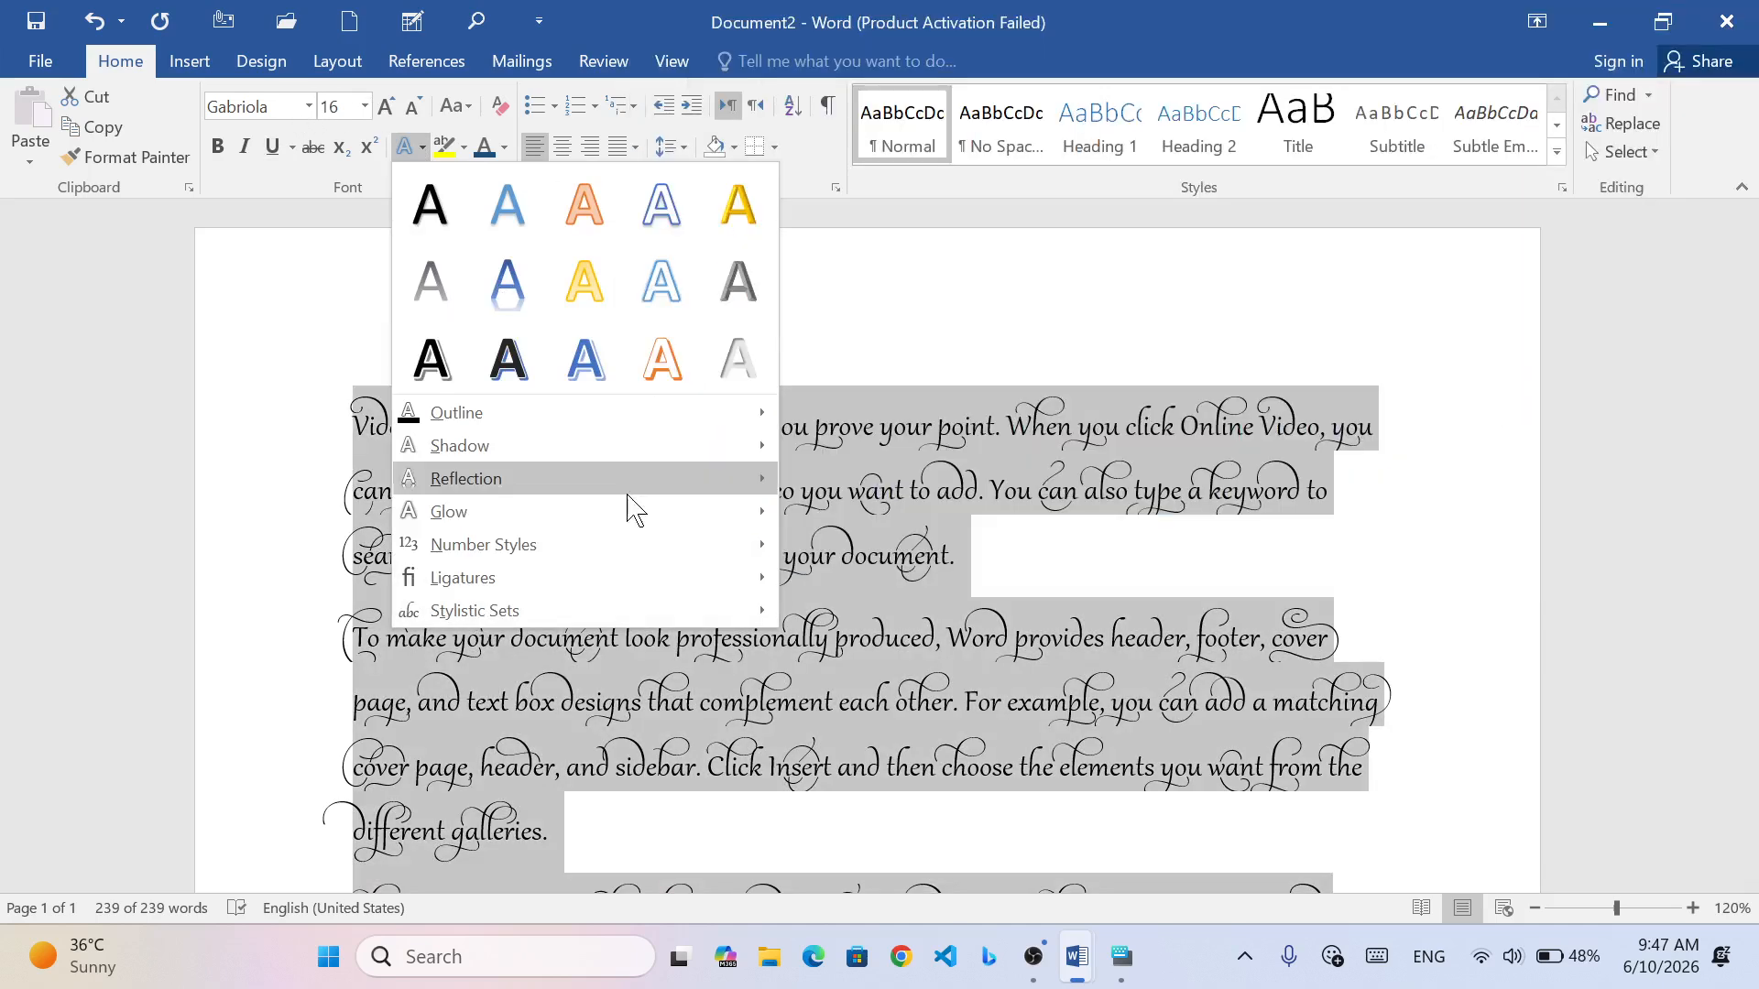
mouse_move(733, 611)
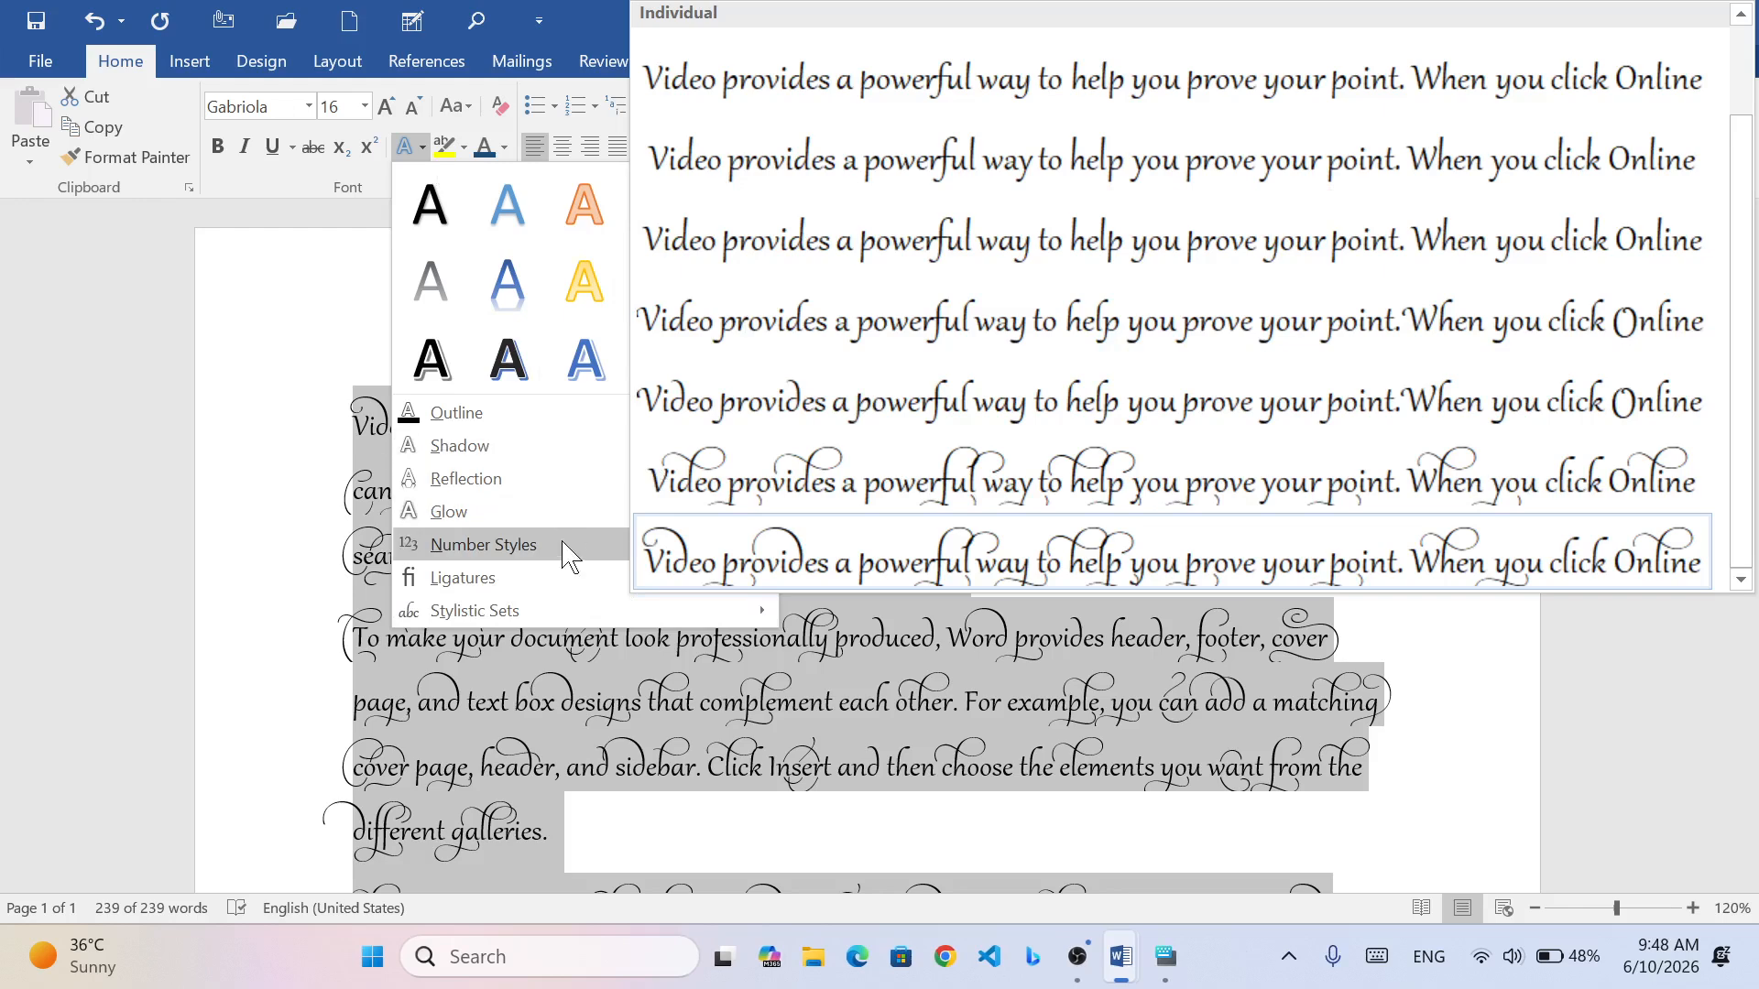
mouse_move(594, 625)
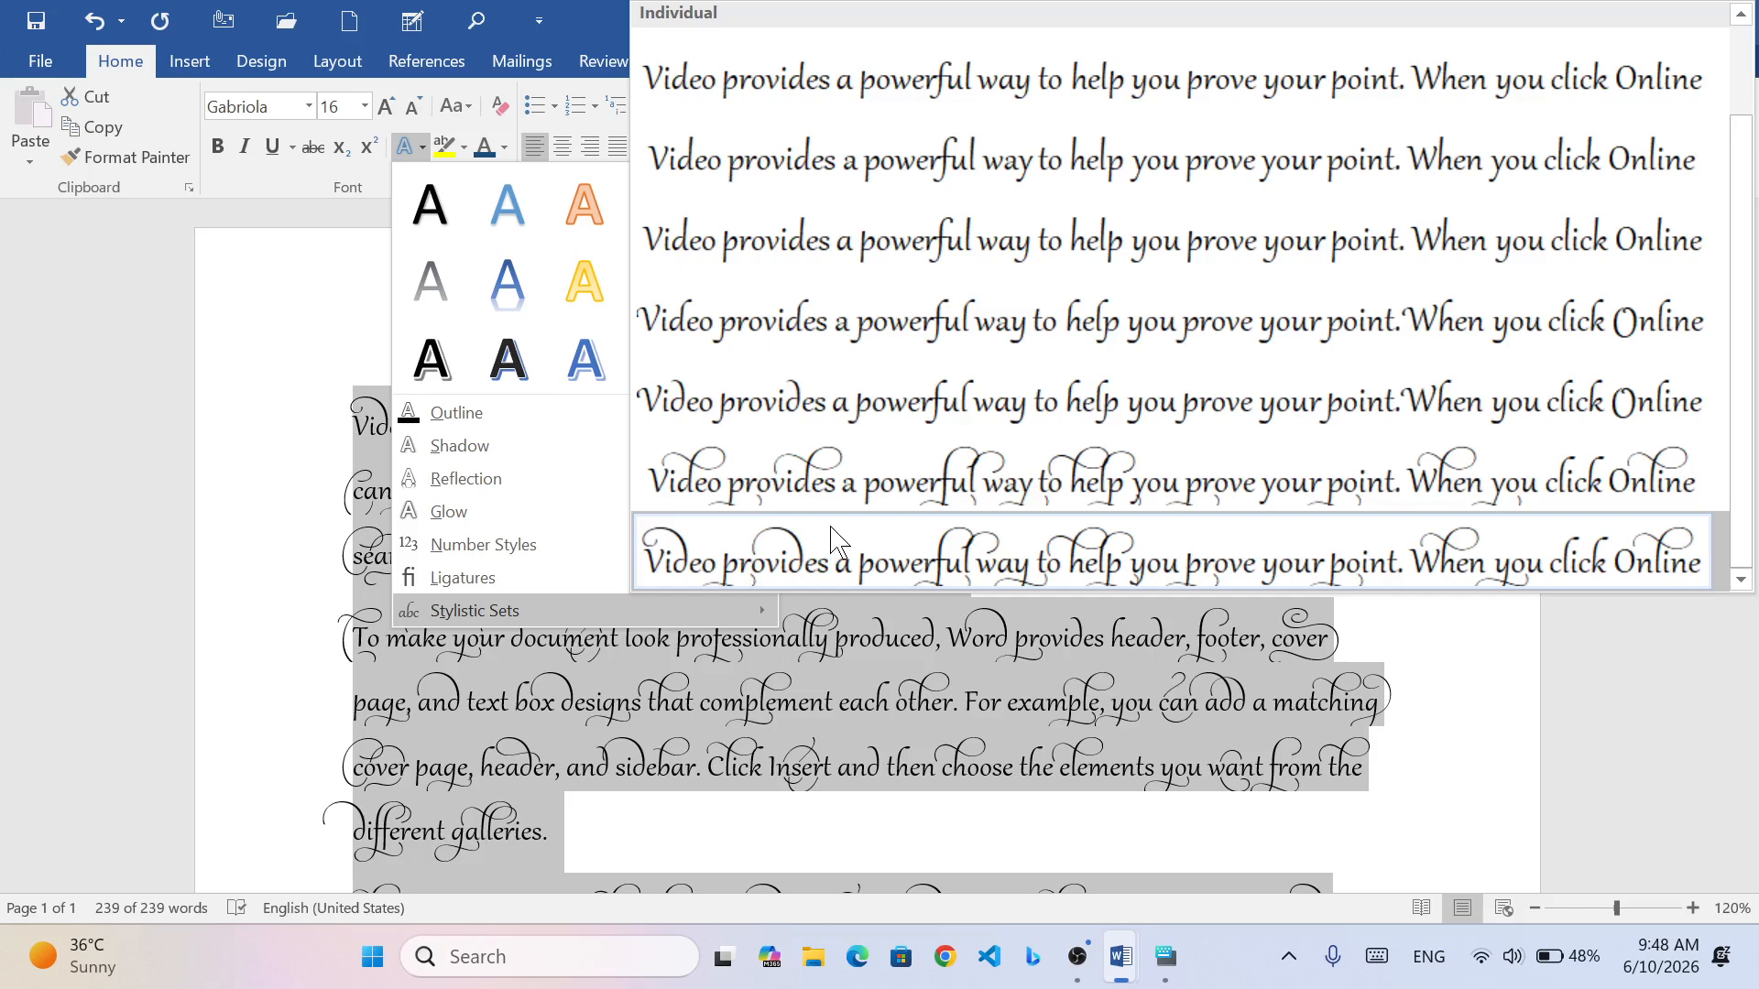
left_click(835, 550)
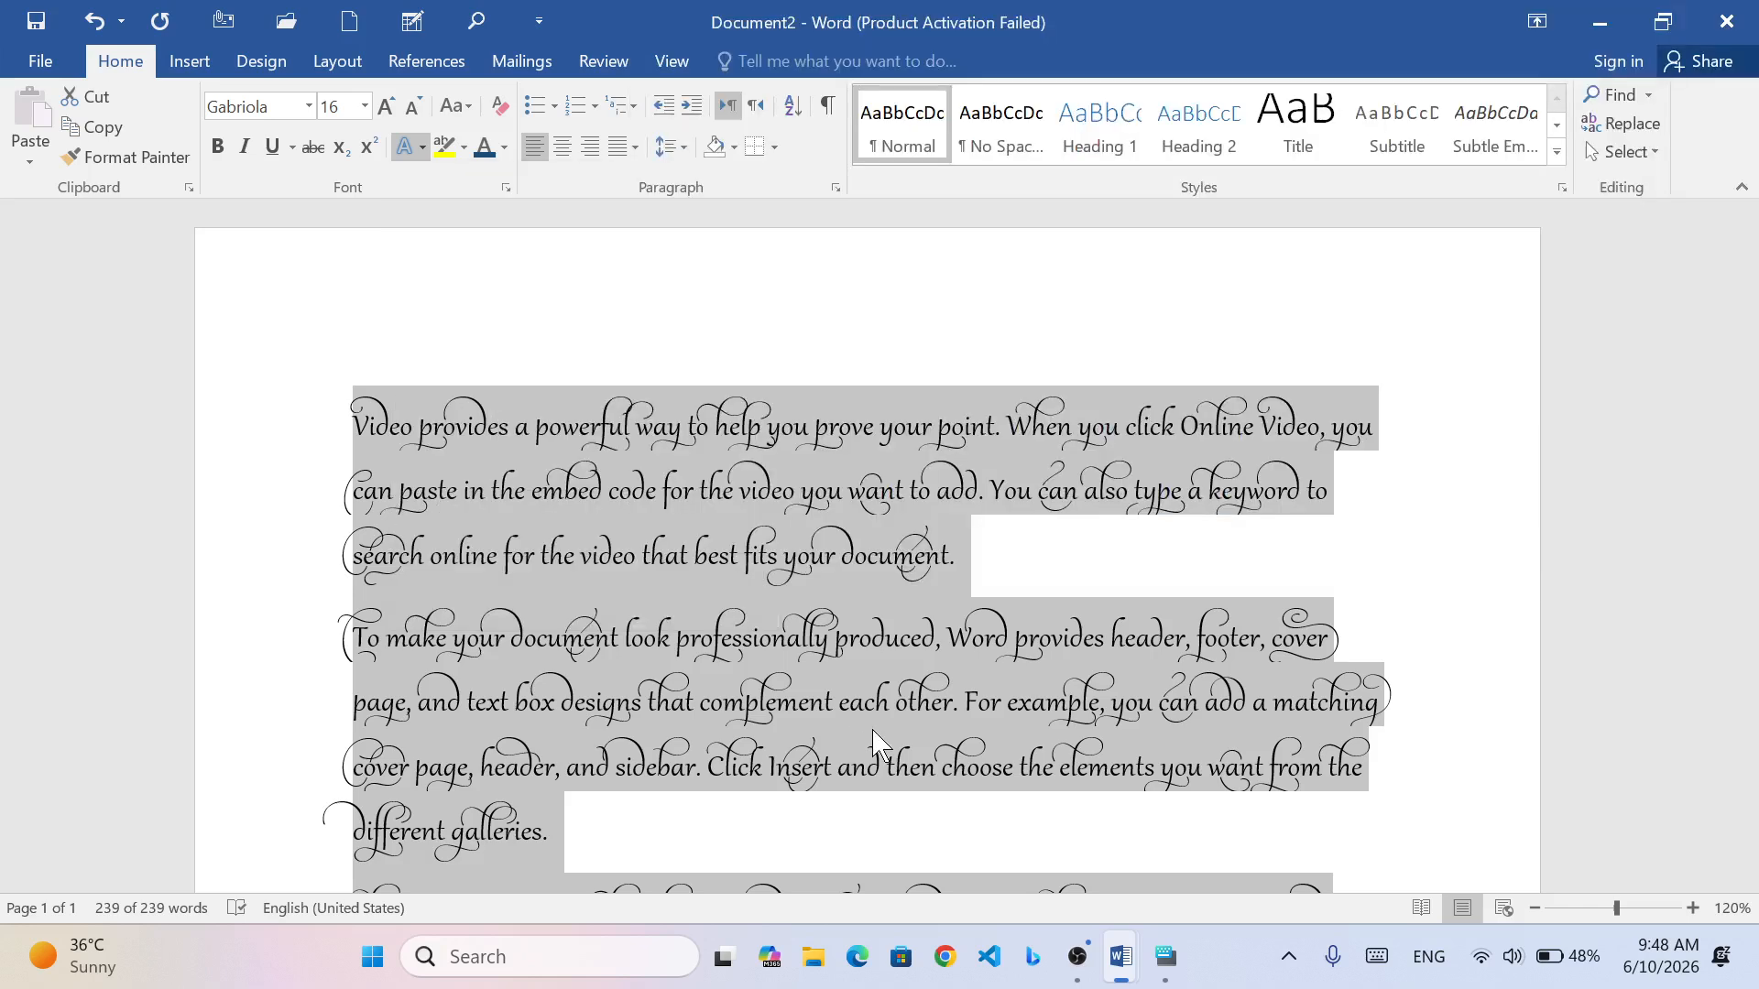
left_click(465, 148)
left_click(737, 484)
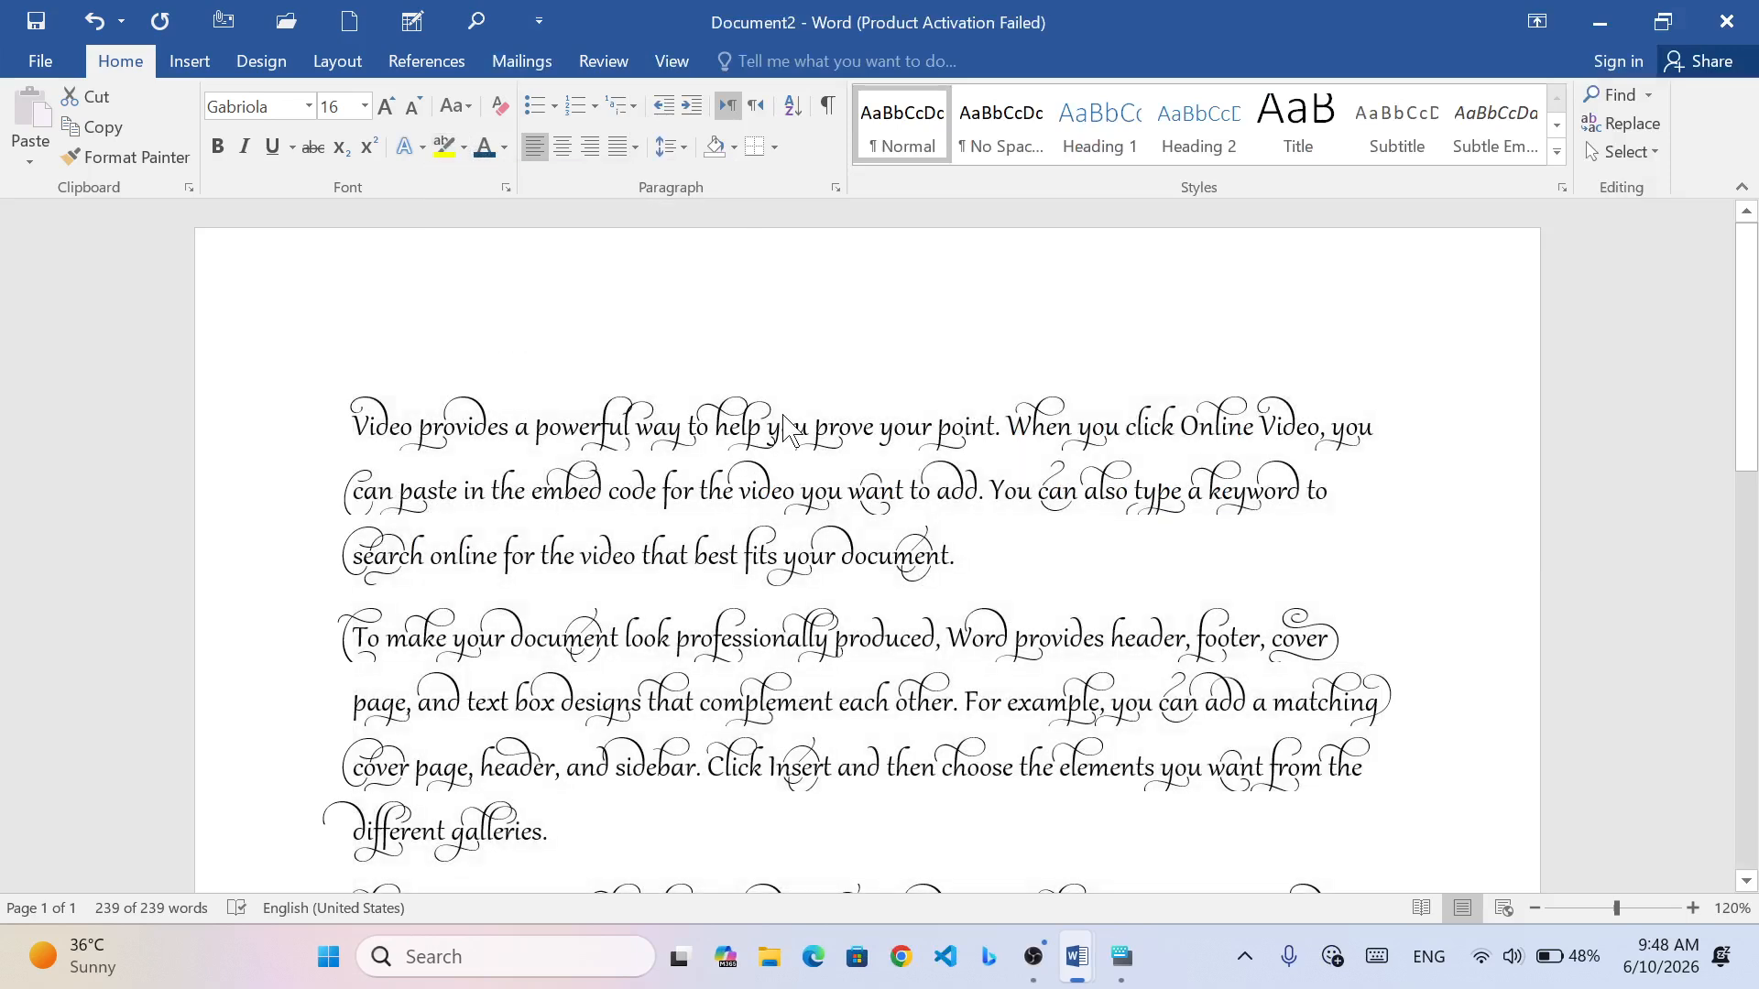
scroll(746, 476, "down", 2)
scroll(749, 481, "up", 2)
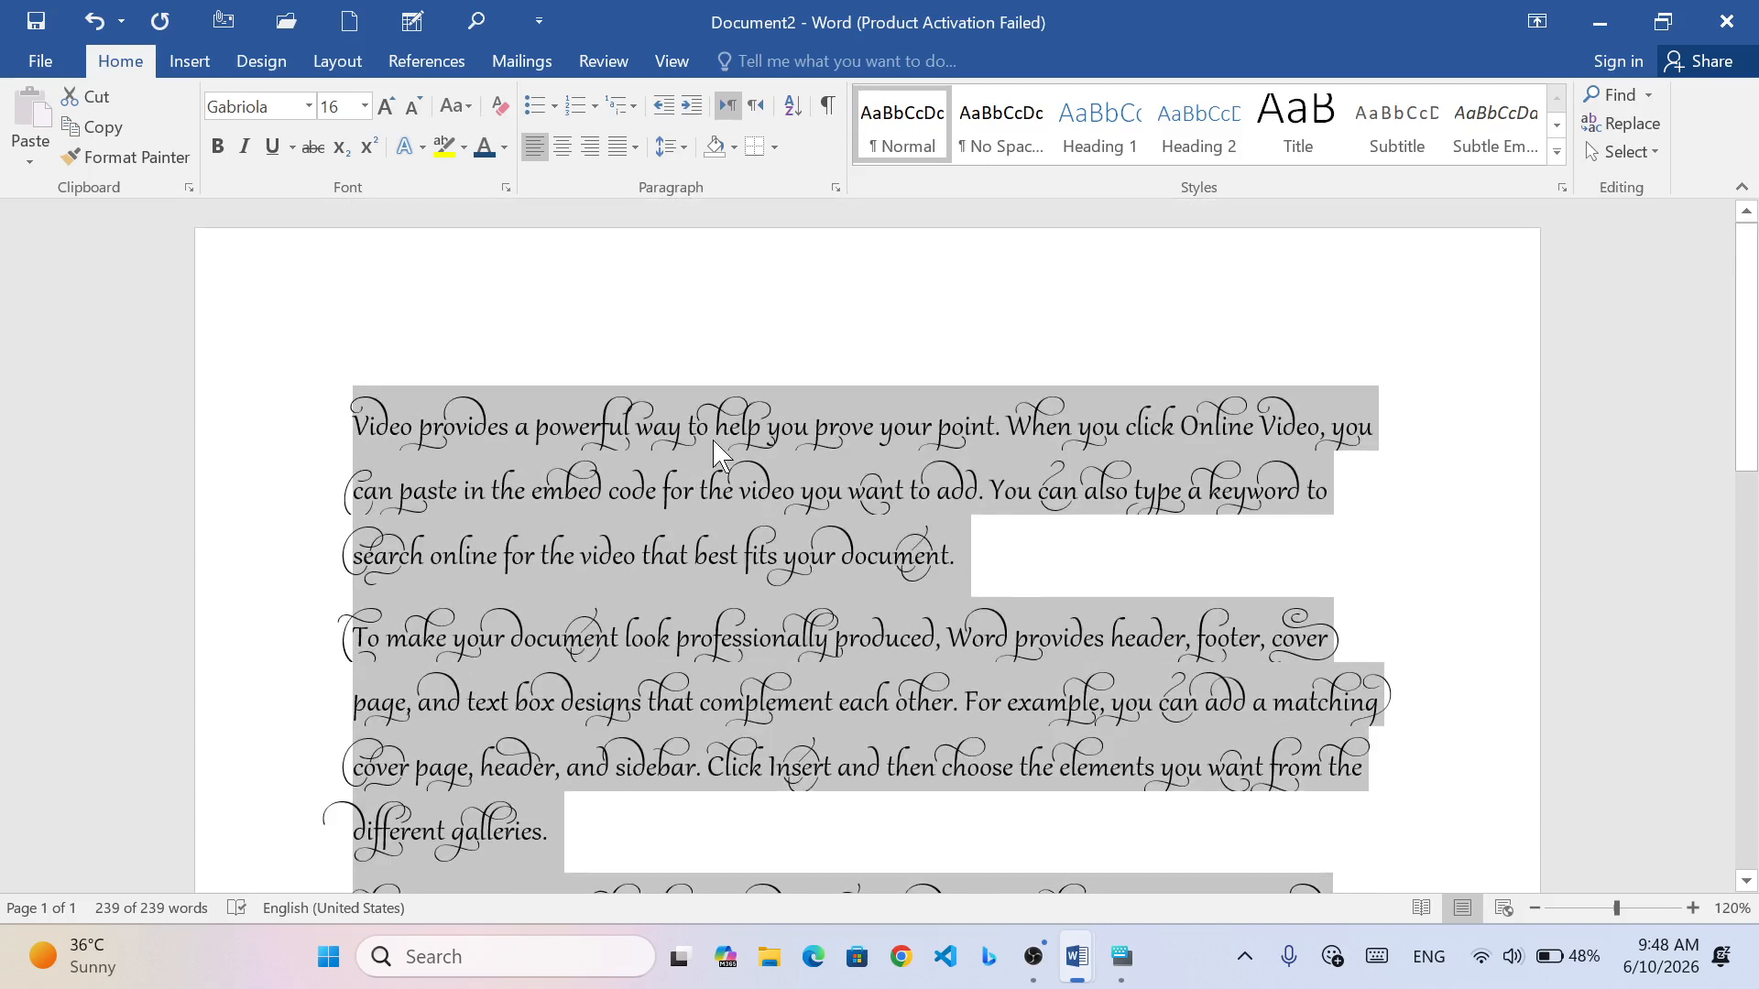
left_click(750, 478)
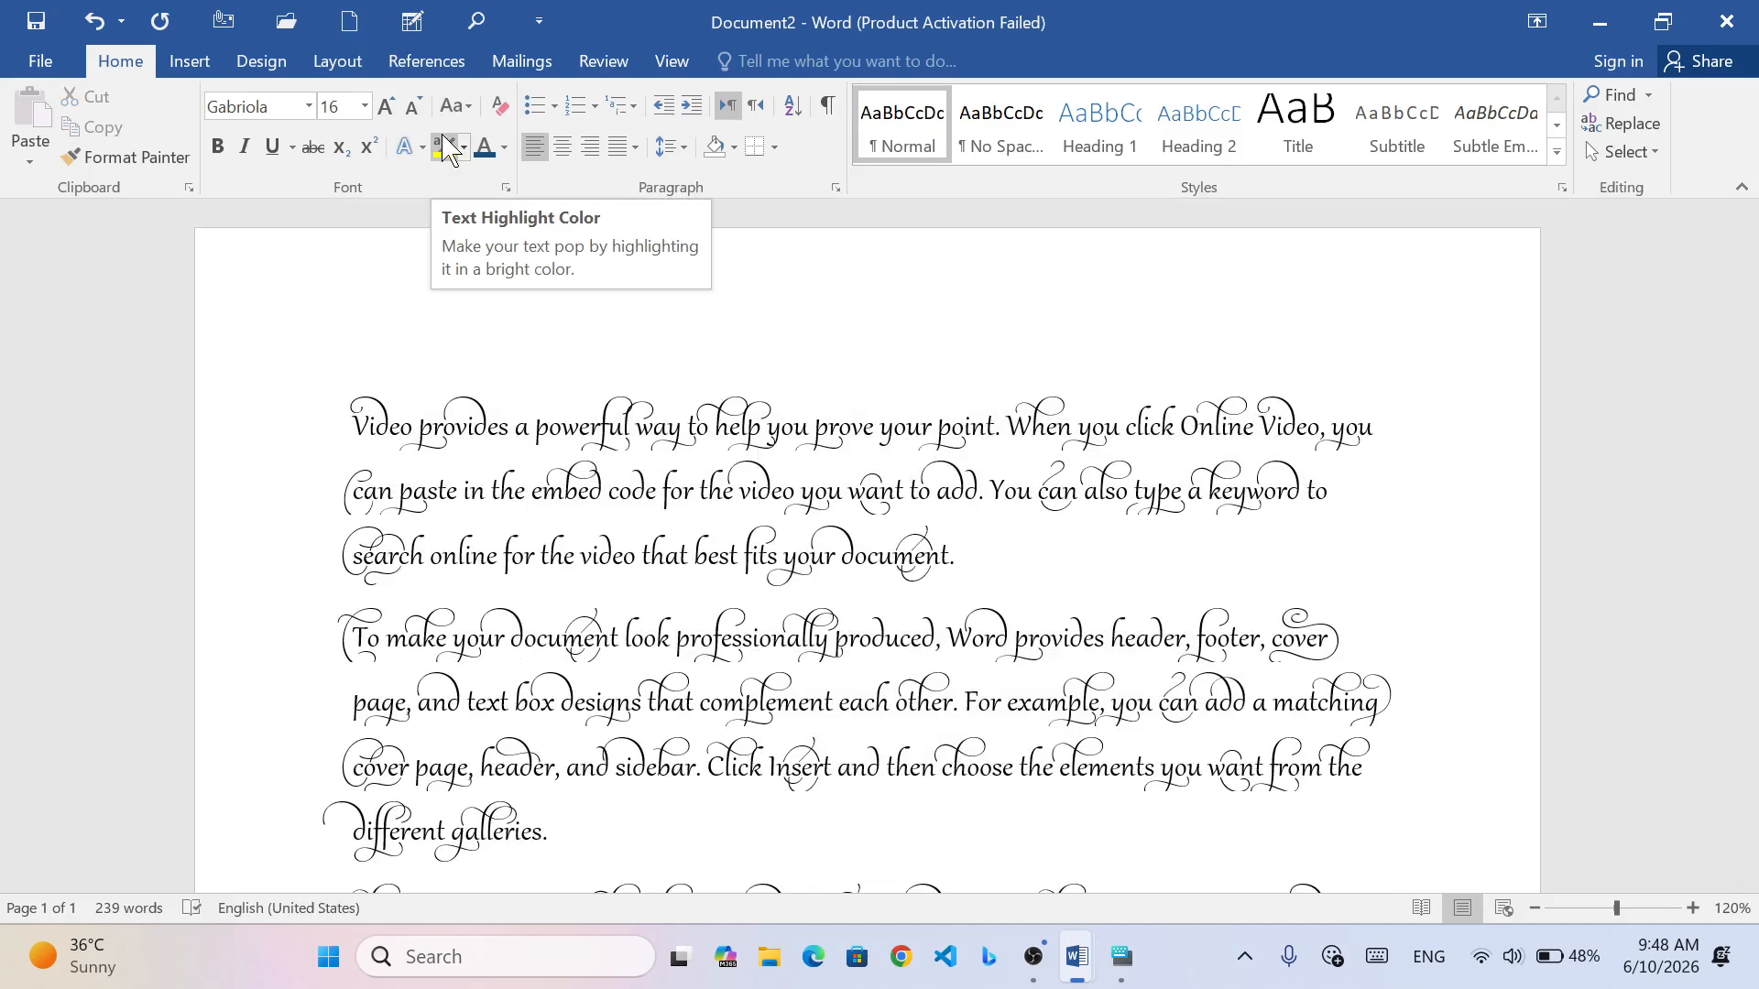
- Highlight "powerful way to help you prove your point. When you click Online" in the first paragraph in yellow
left_click(443, 147)
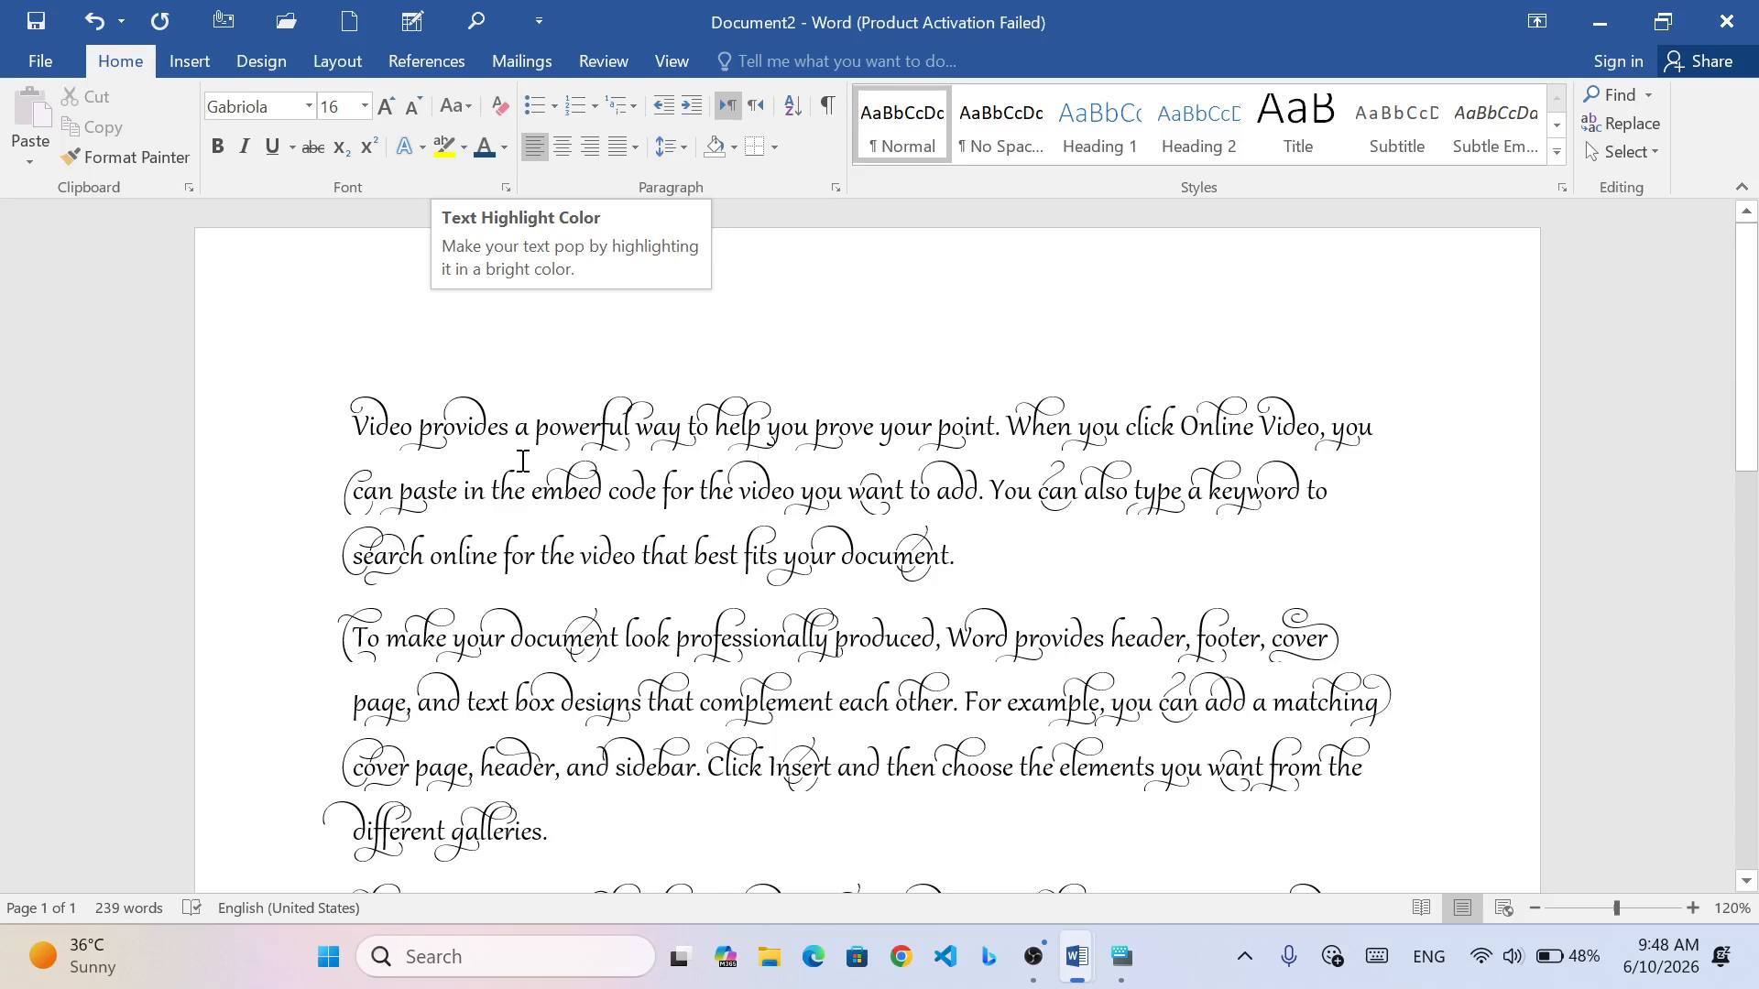
left_click_drag(548, 431, 1253, 430)
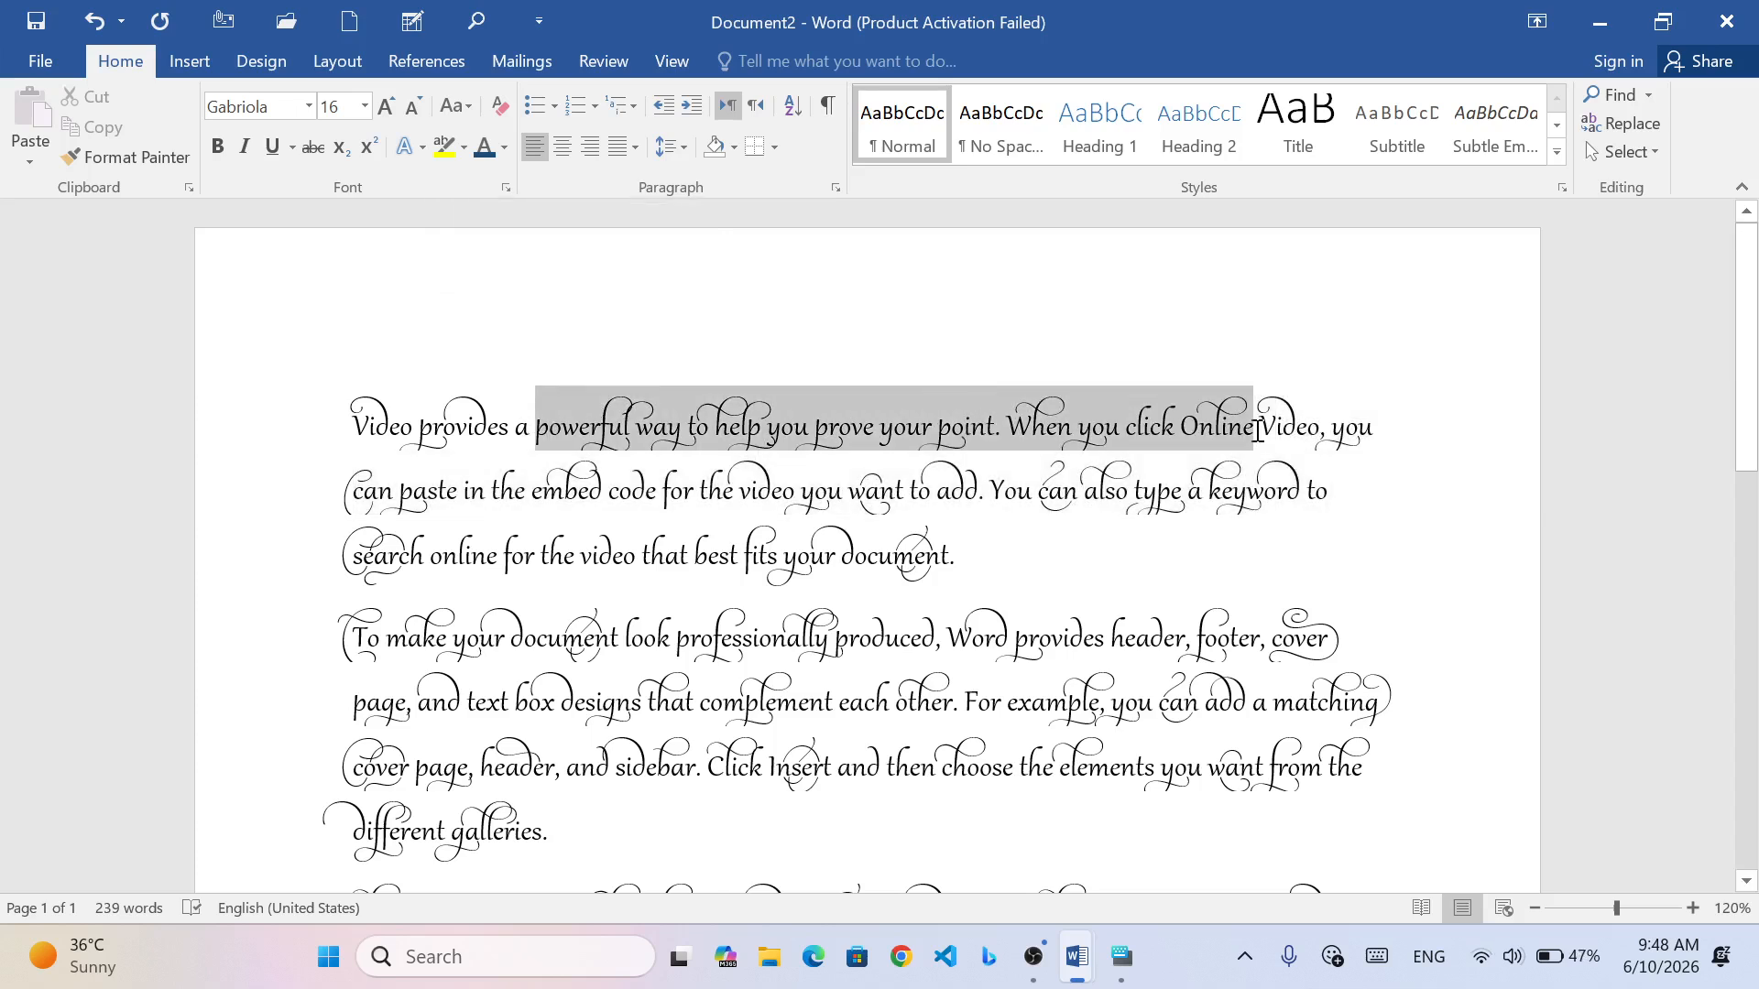
left_click(463, 148)
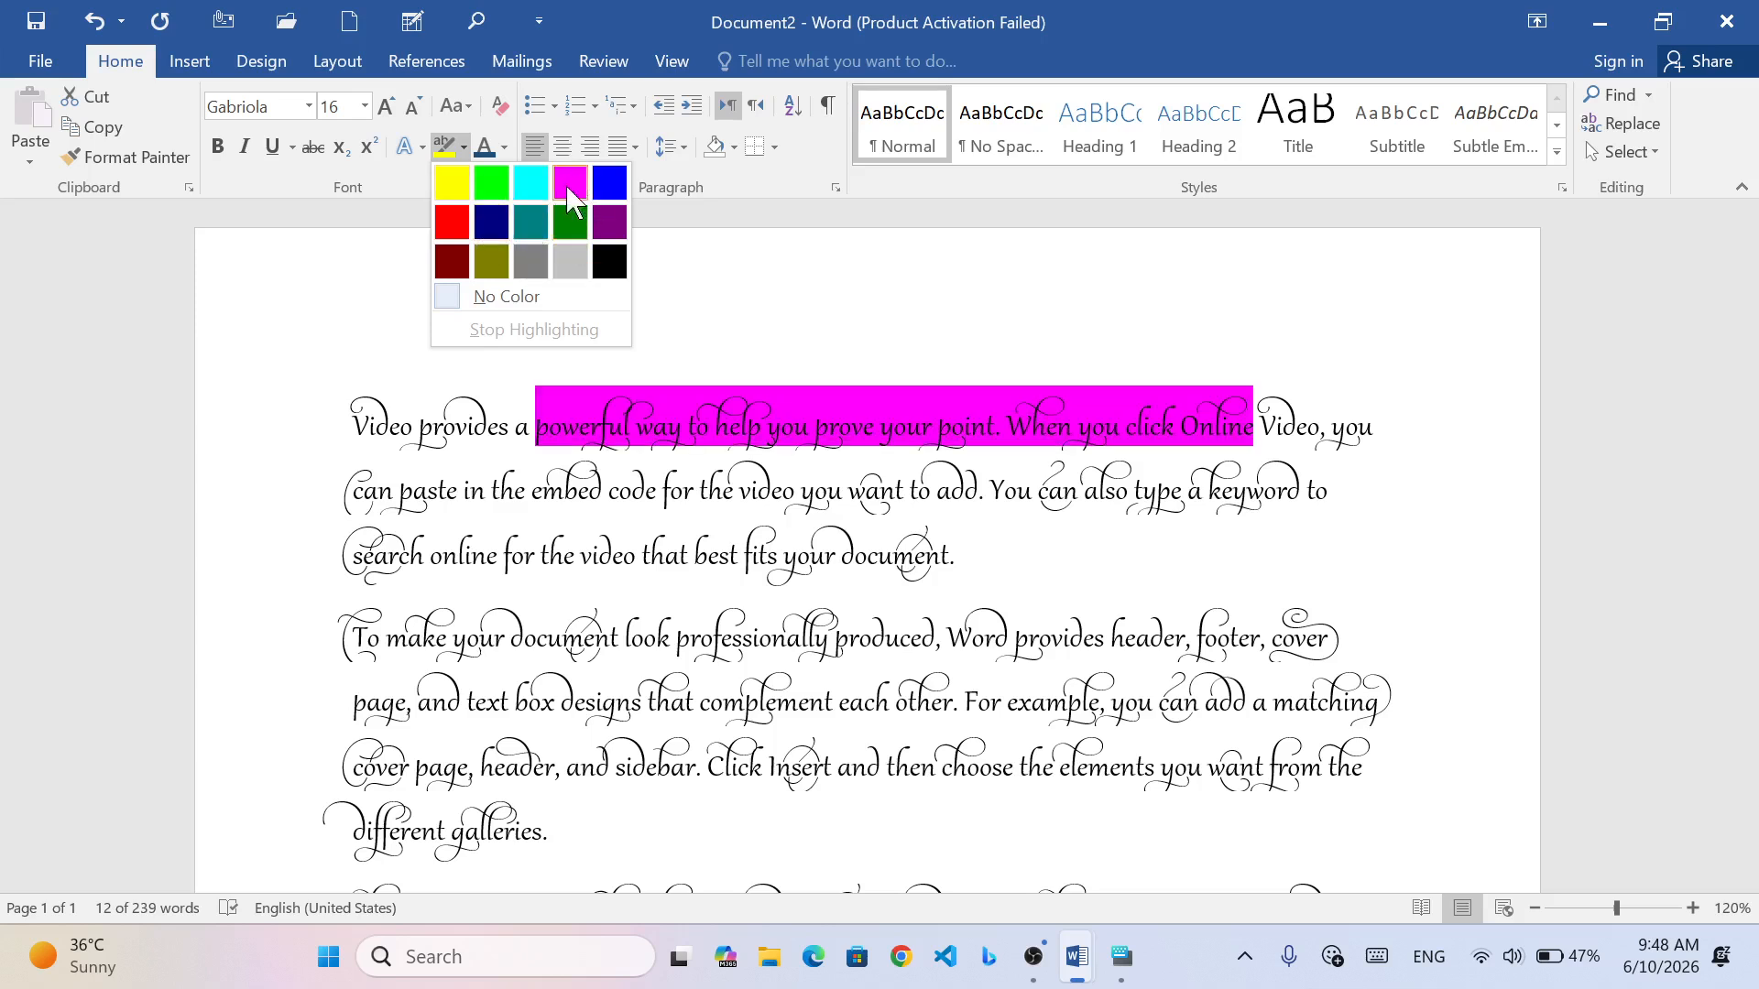
left_click(449, 191)
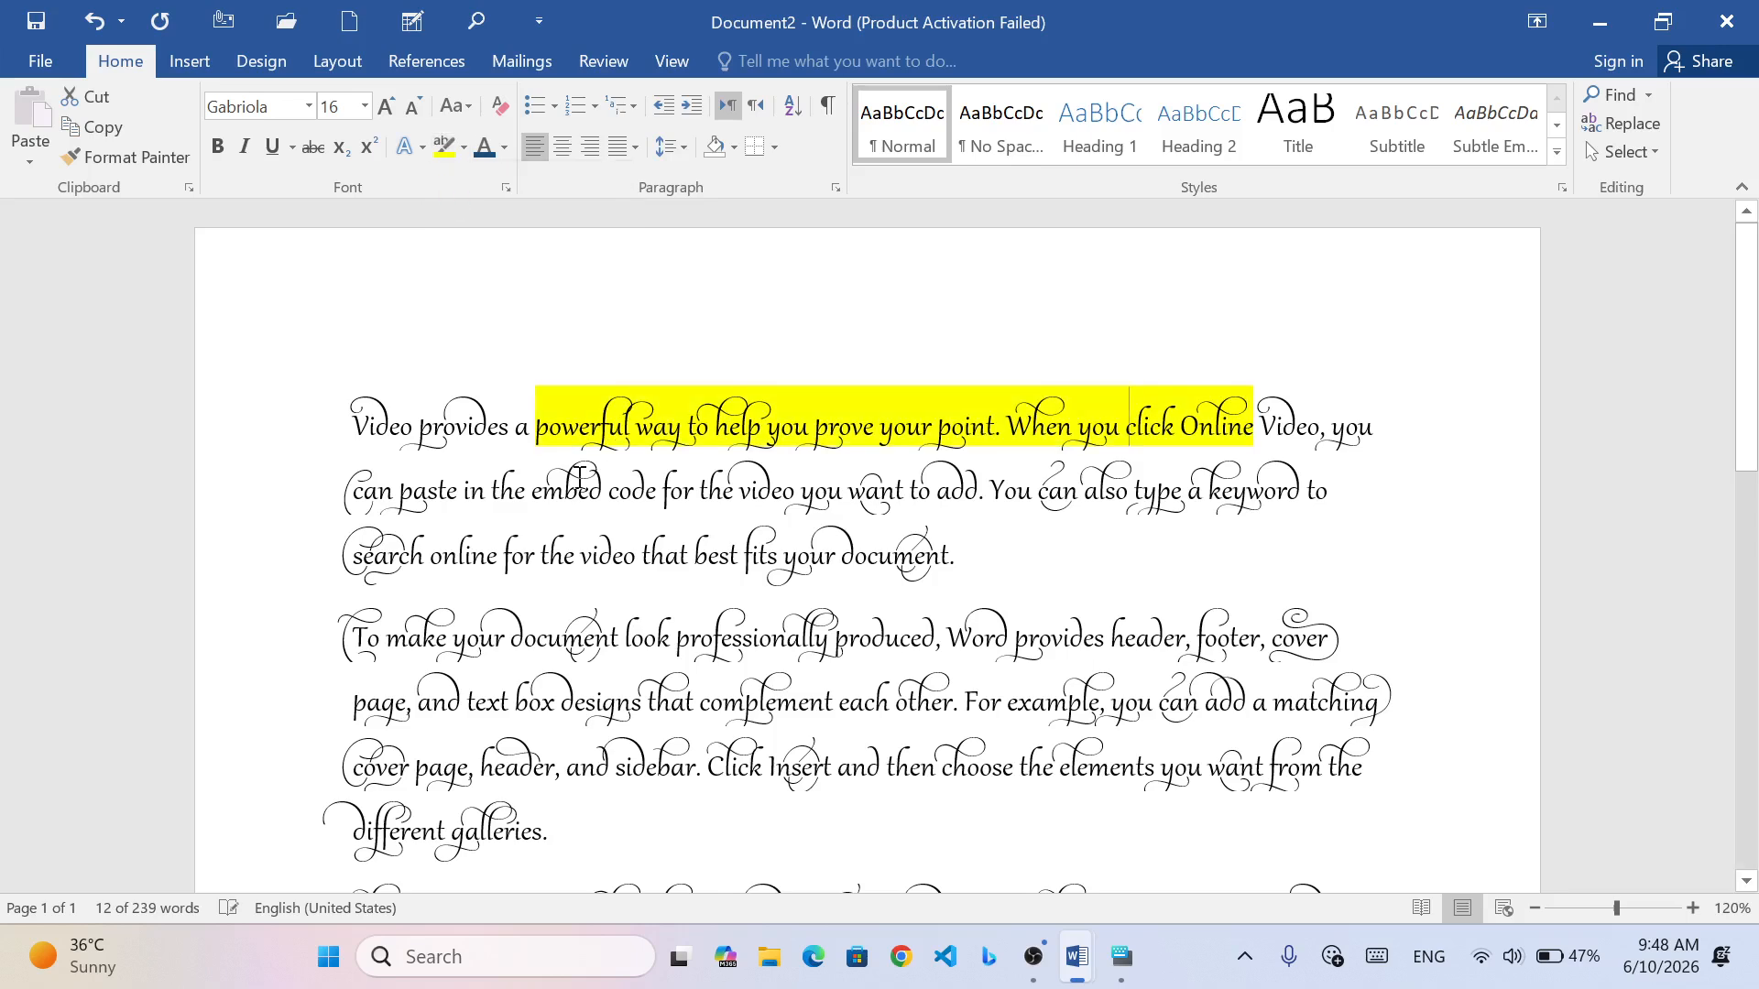
left_click(721, 664)
- Highlight "the video that best fits your document" in the first paragraph in light grey
scroll(586, 703, "down", 2)
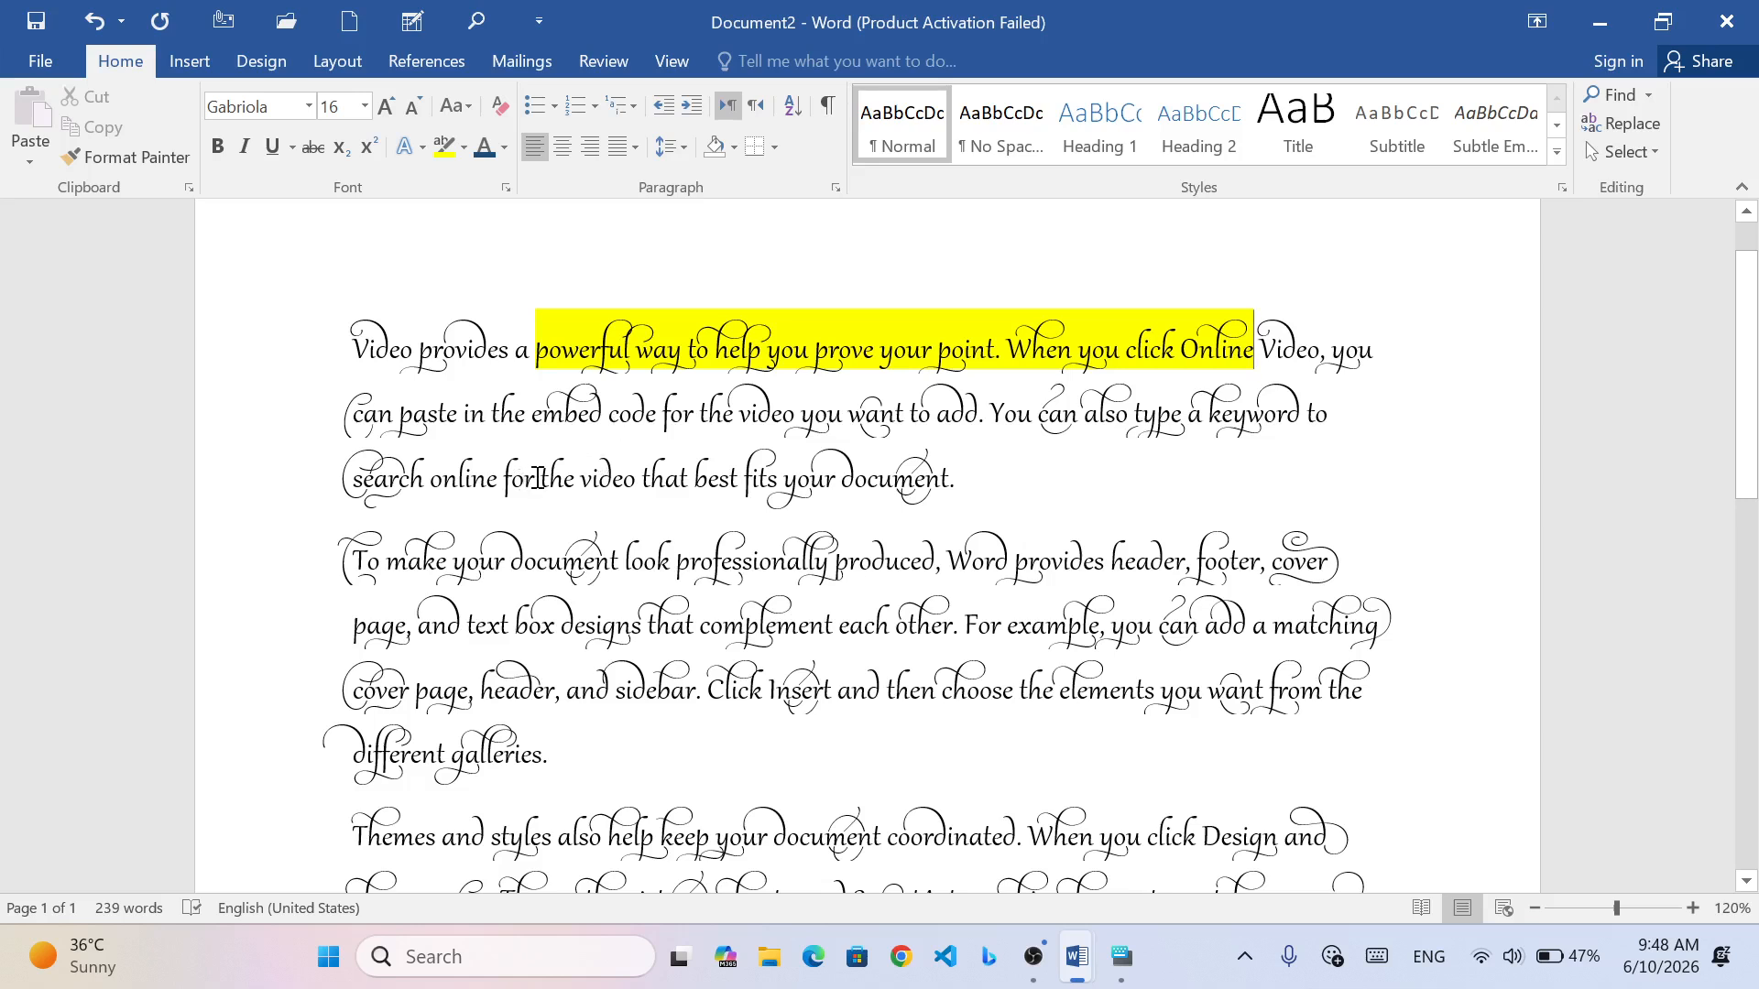
left_click_drag(543, 477, 952, 477)
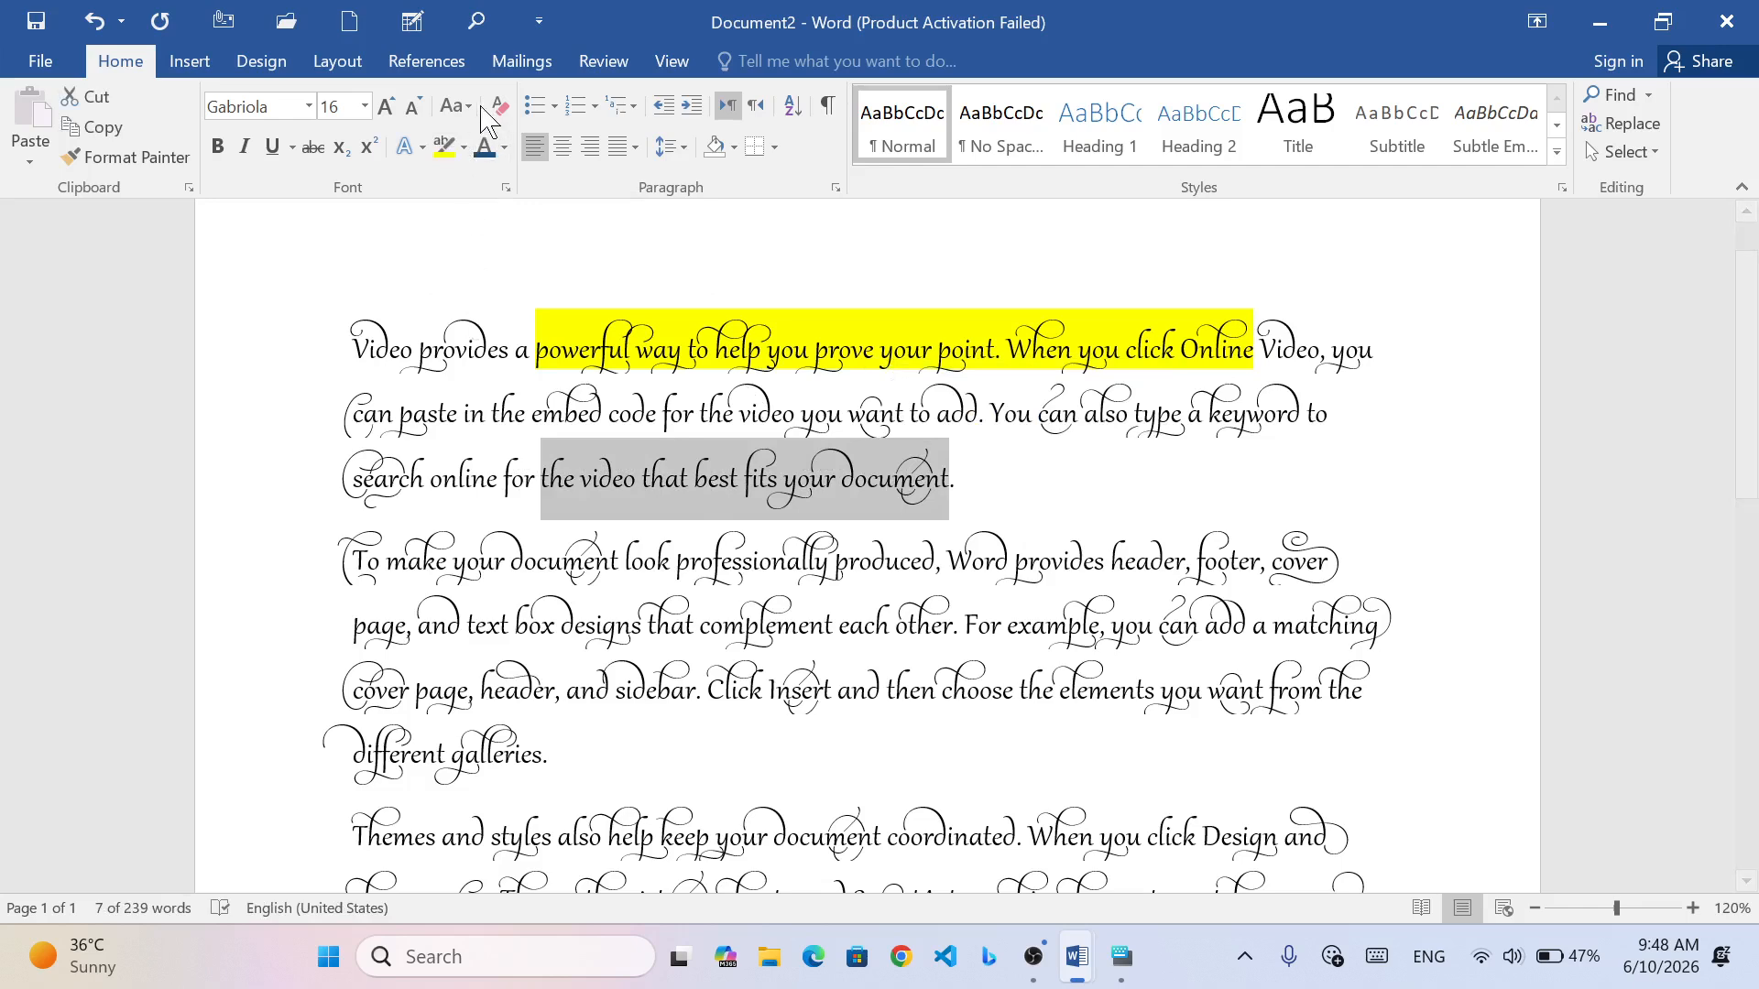
left_click(462, 149)
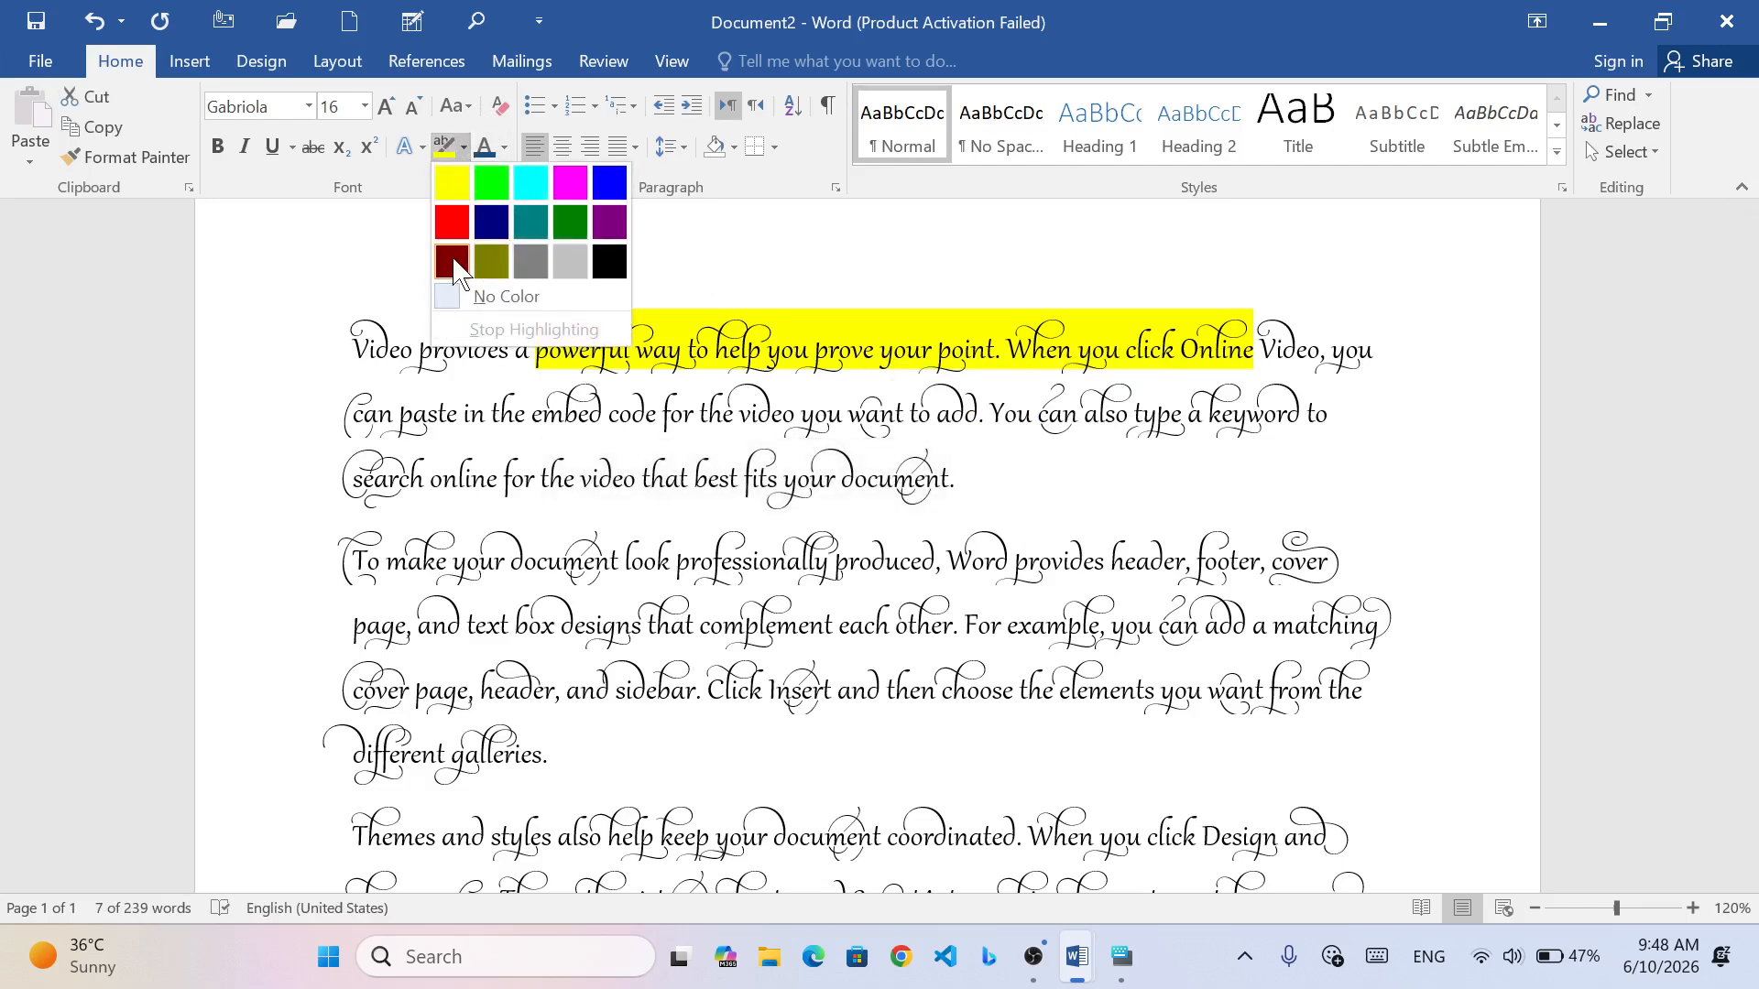
left_click(569, 264)
left_click(602, 806)
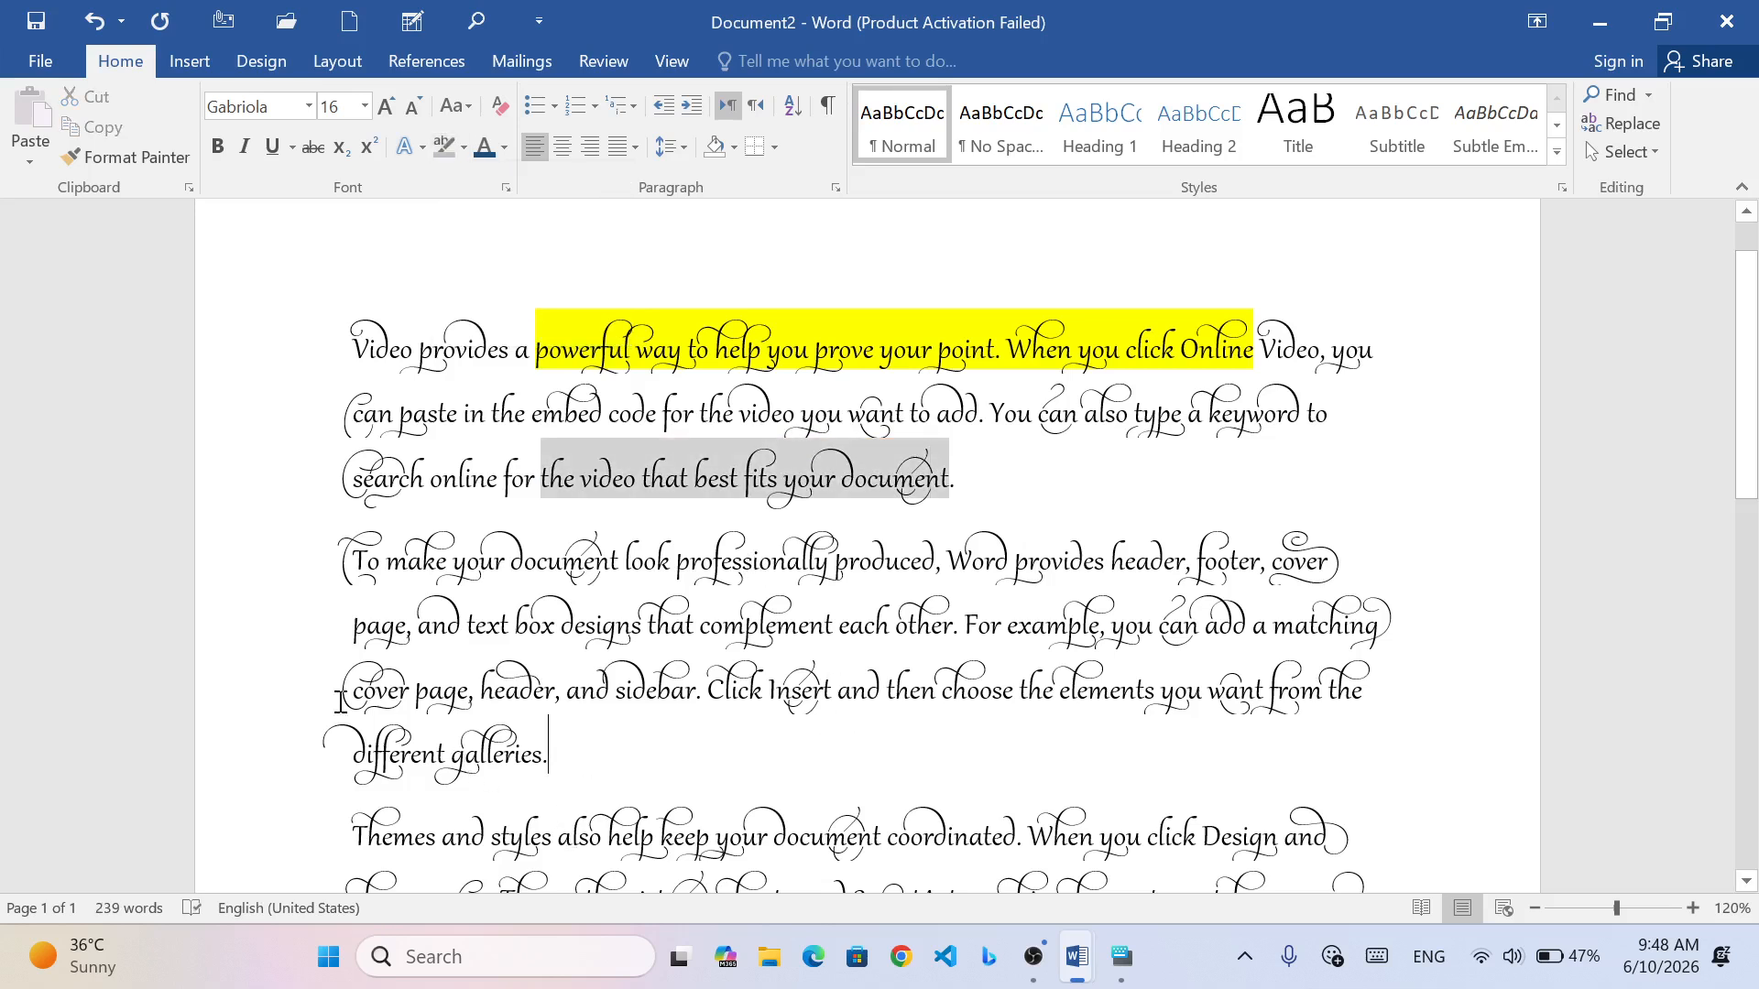
- Highlight "cover page, header, and sidebar. Click Insert and then choose the elements" in the second paragraph in turquoise
left_click_drag(339, 701, 1159, 696)
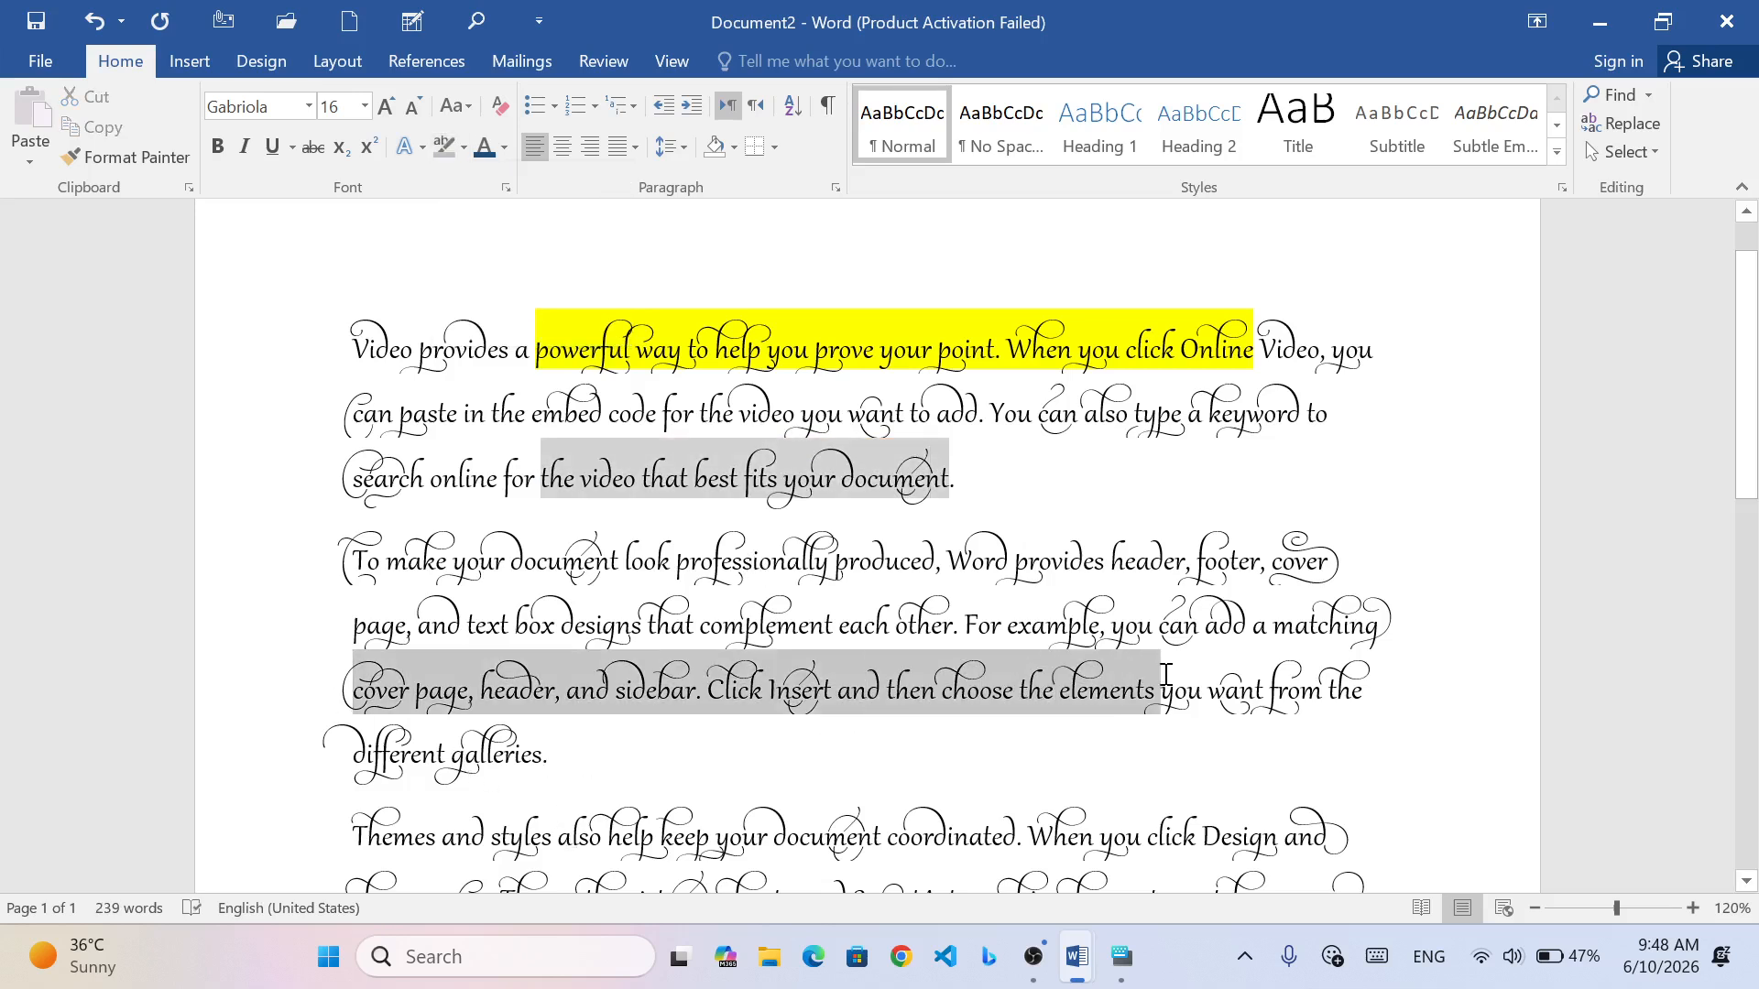
left_click(463, 147)
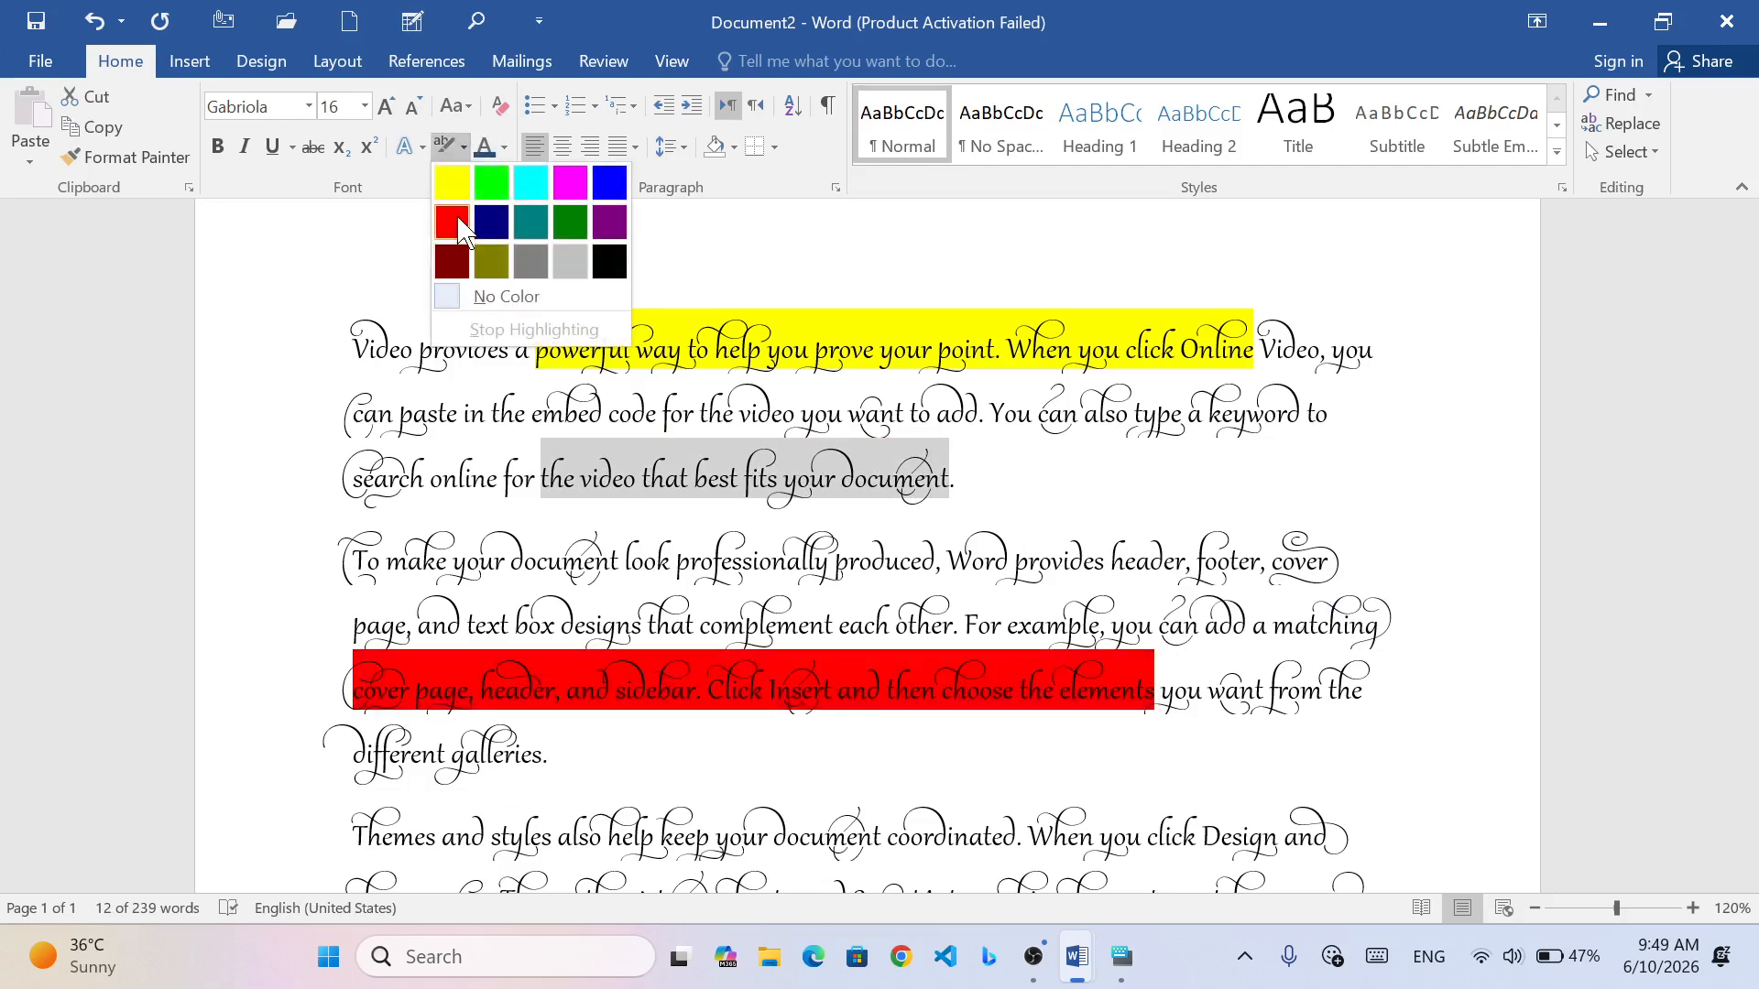
left_click(530, 183)
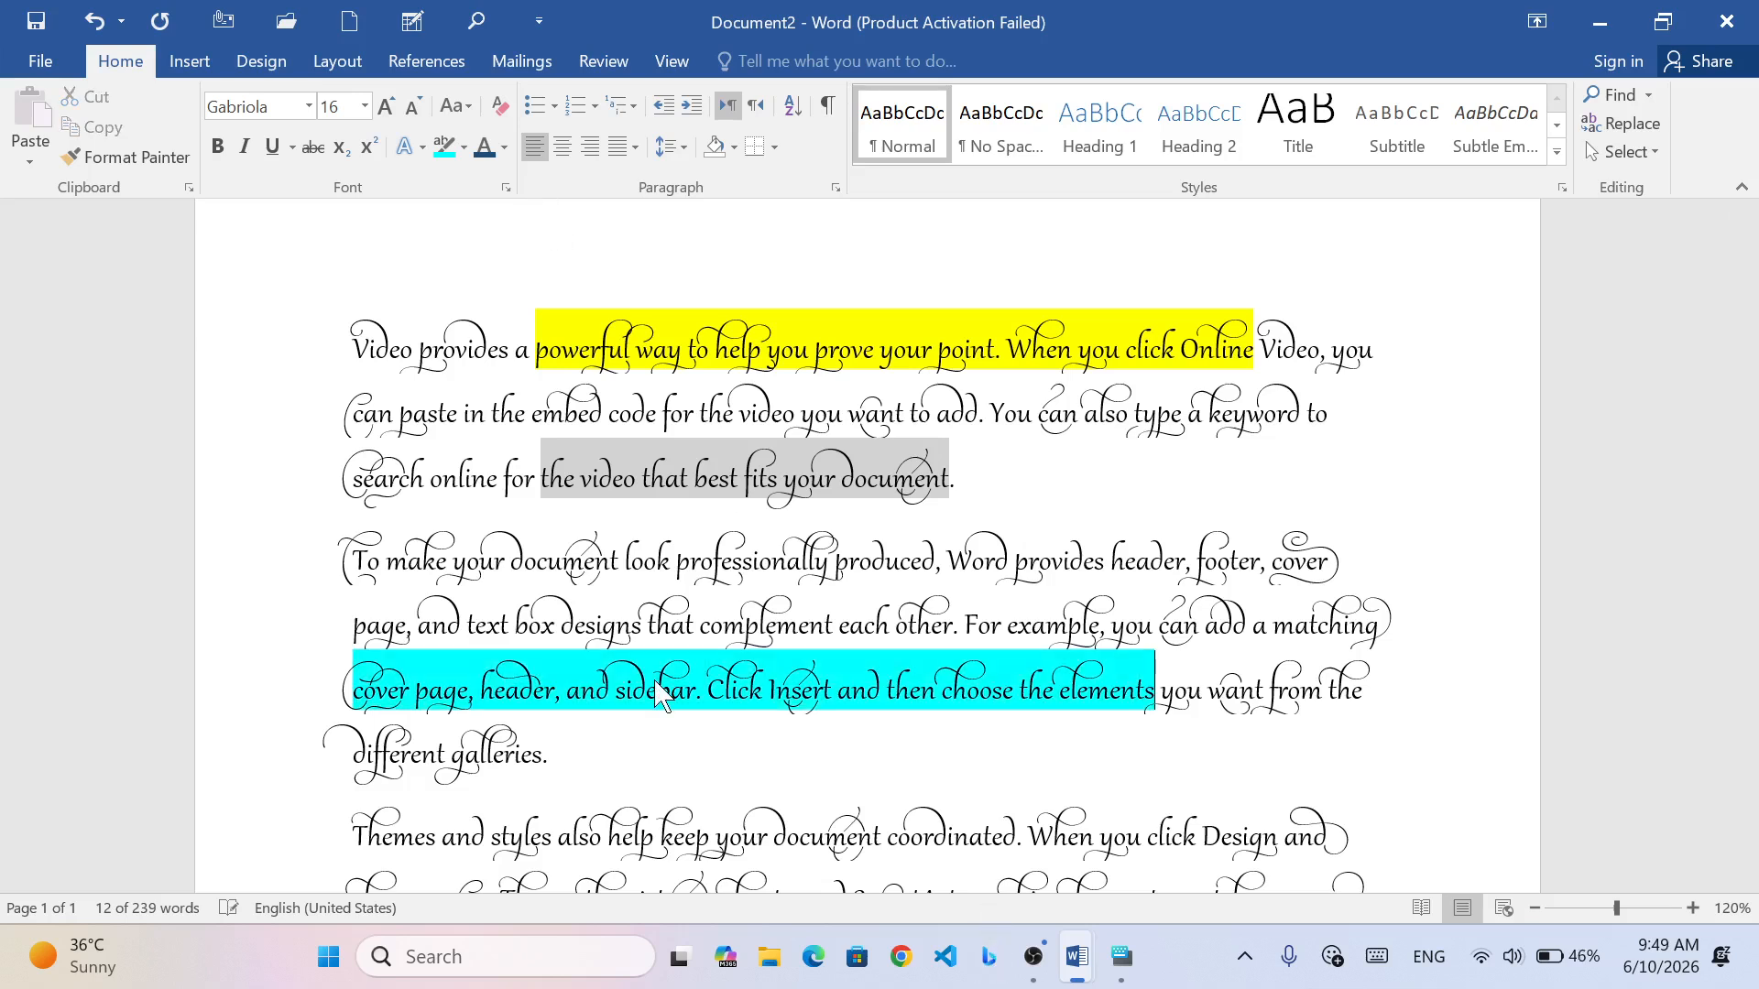
left_click(785, 775)
- Highlight "easier, too, in the new Reading view. You can collapse" in the last paragraph in blue
scroll(803, 600, "down", 3)
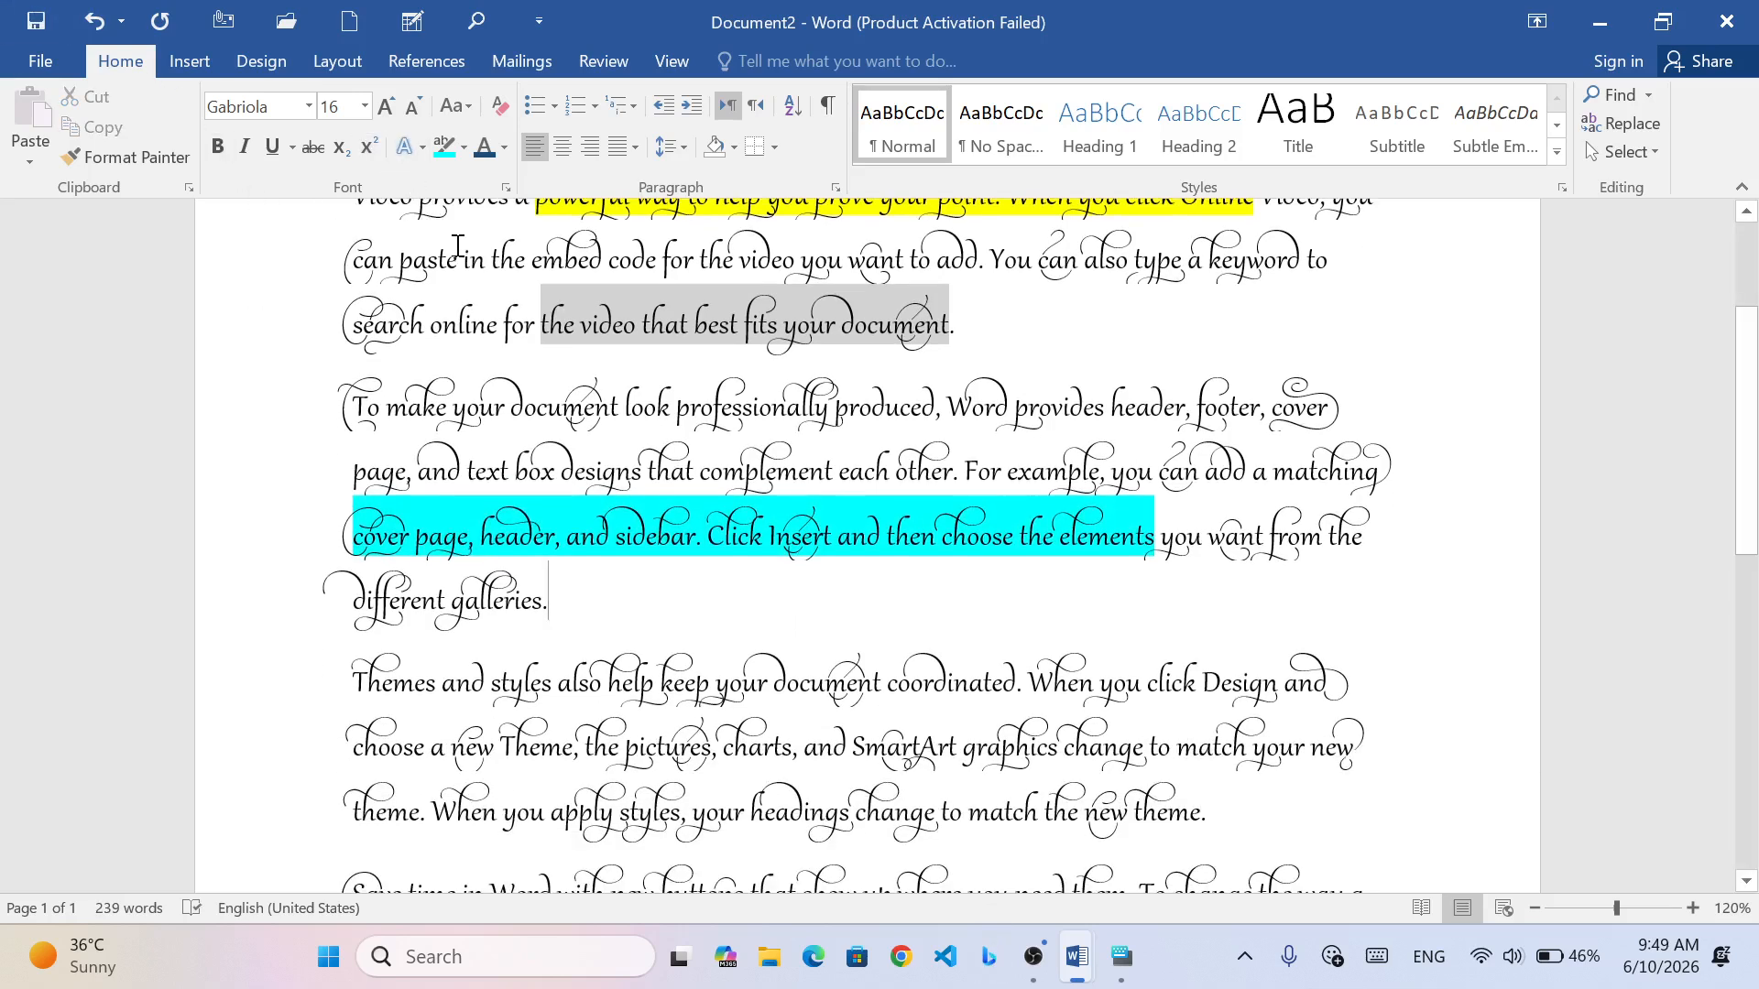
scroll(966, 617, "down", 3)
scroll(541, 479, "down", 2)
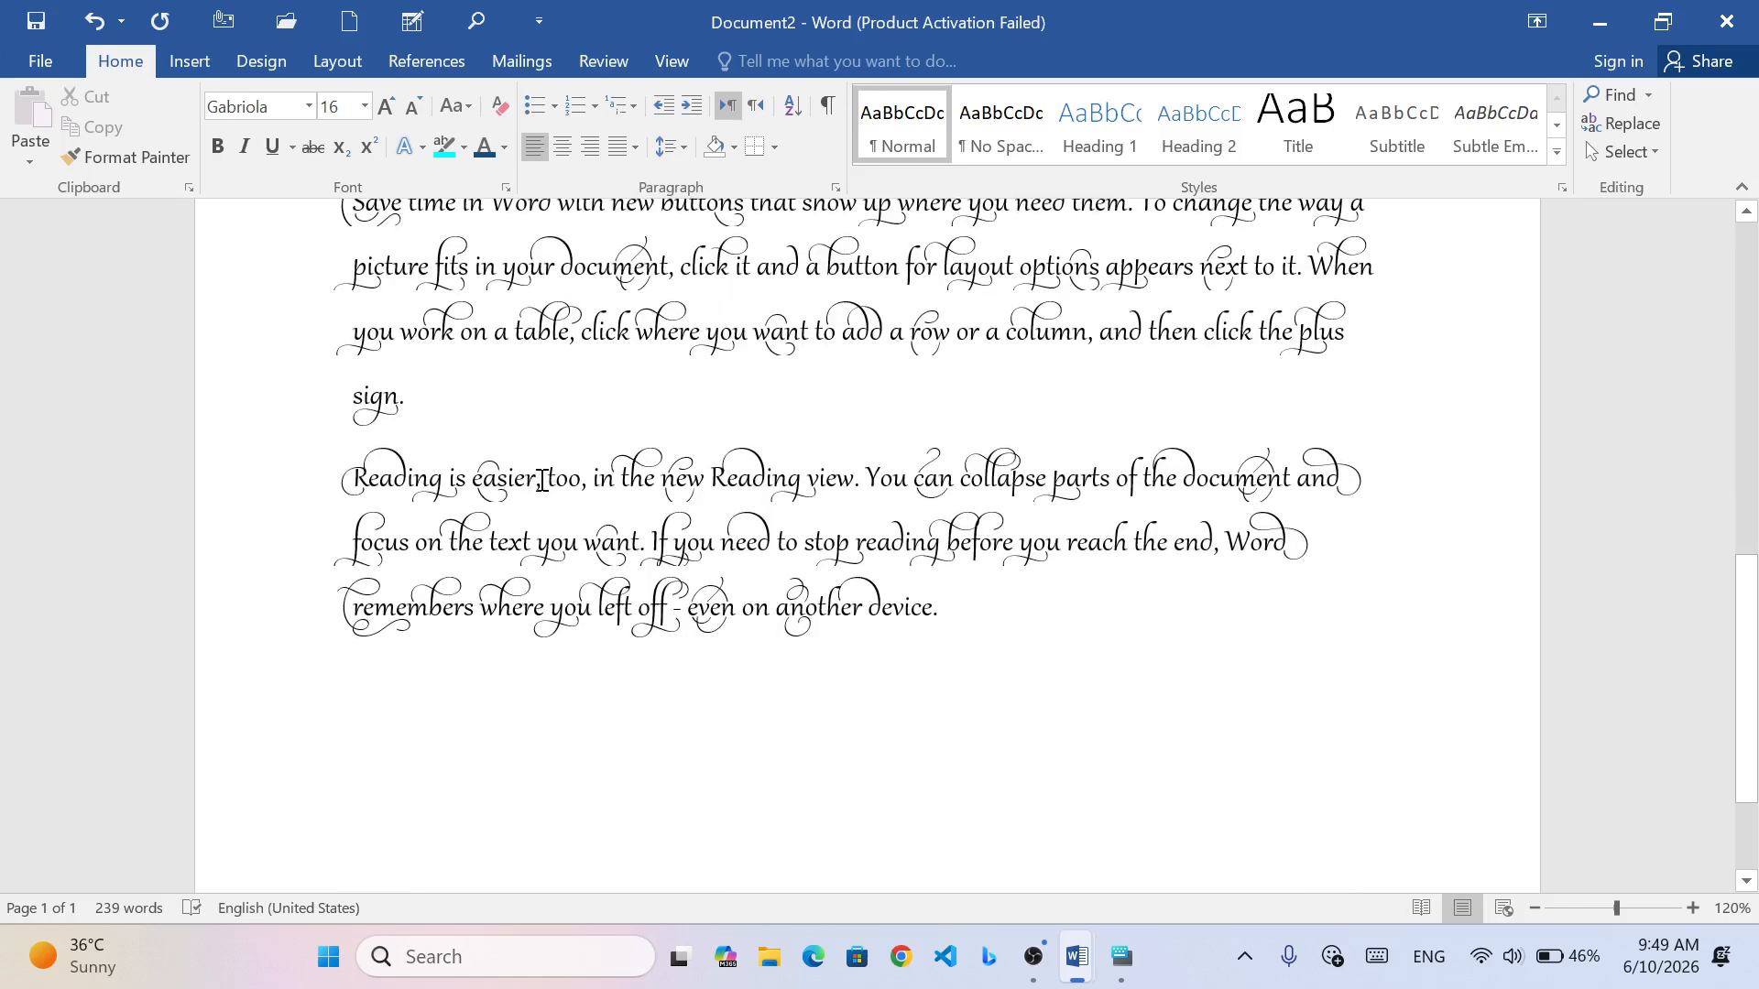
left_click_drag(520, 464, 993, 458)
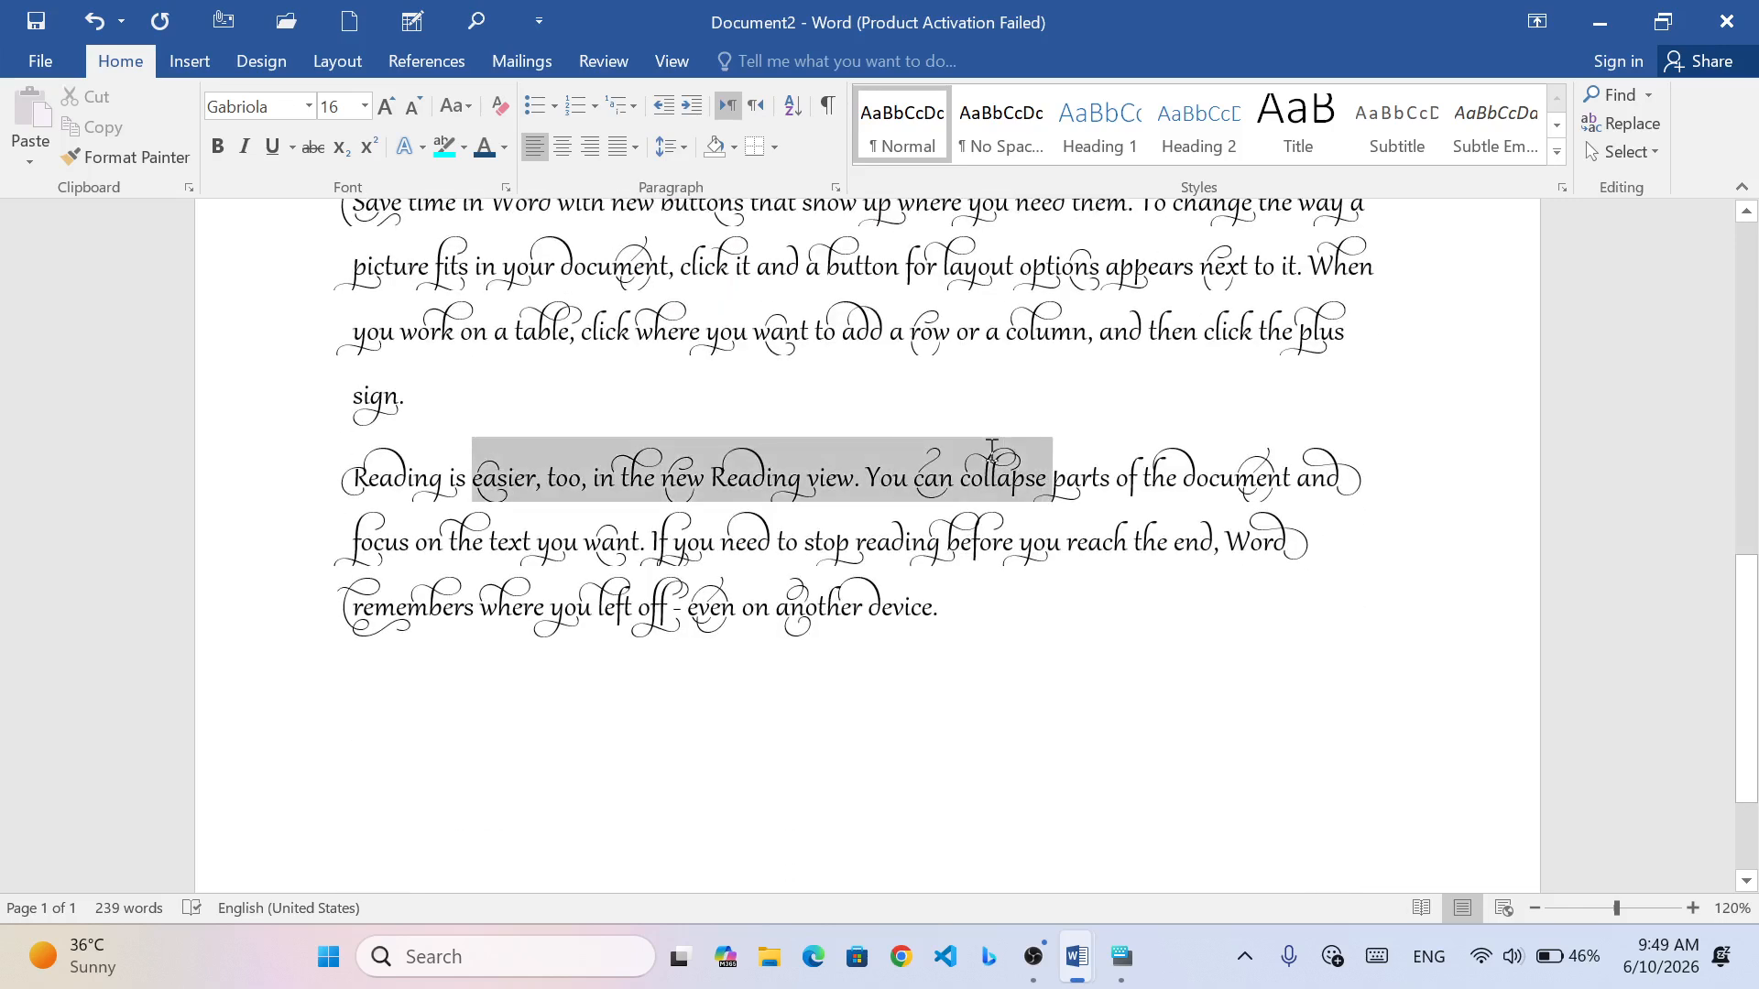
left_click(464, 147)
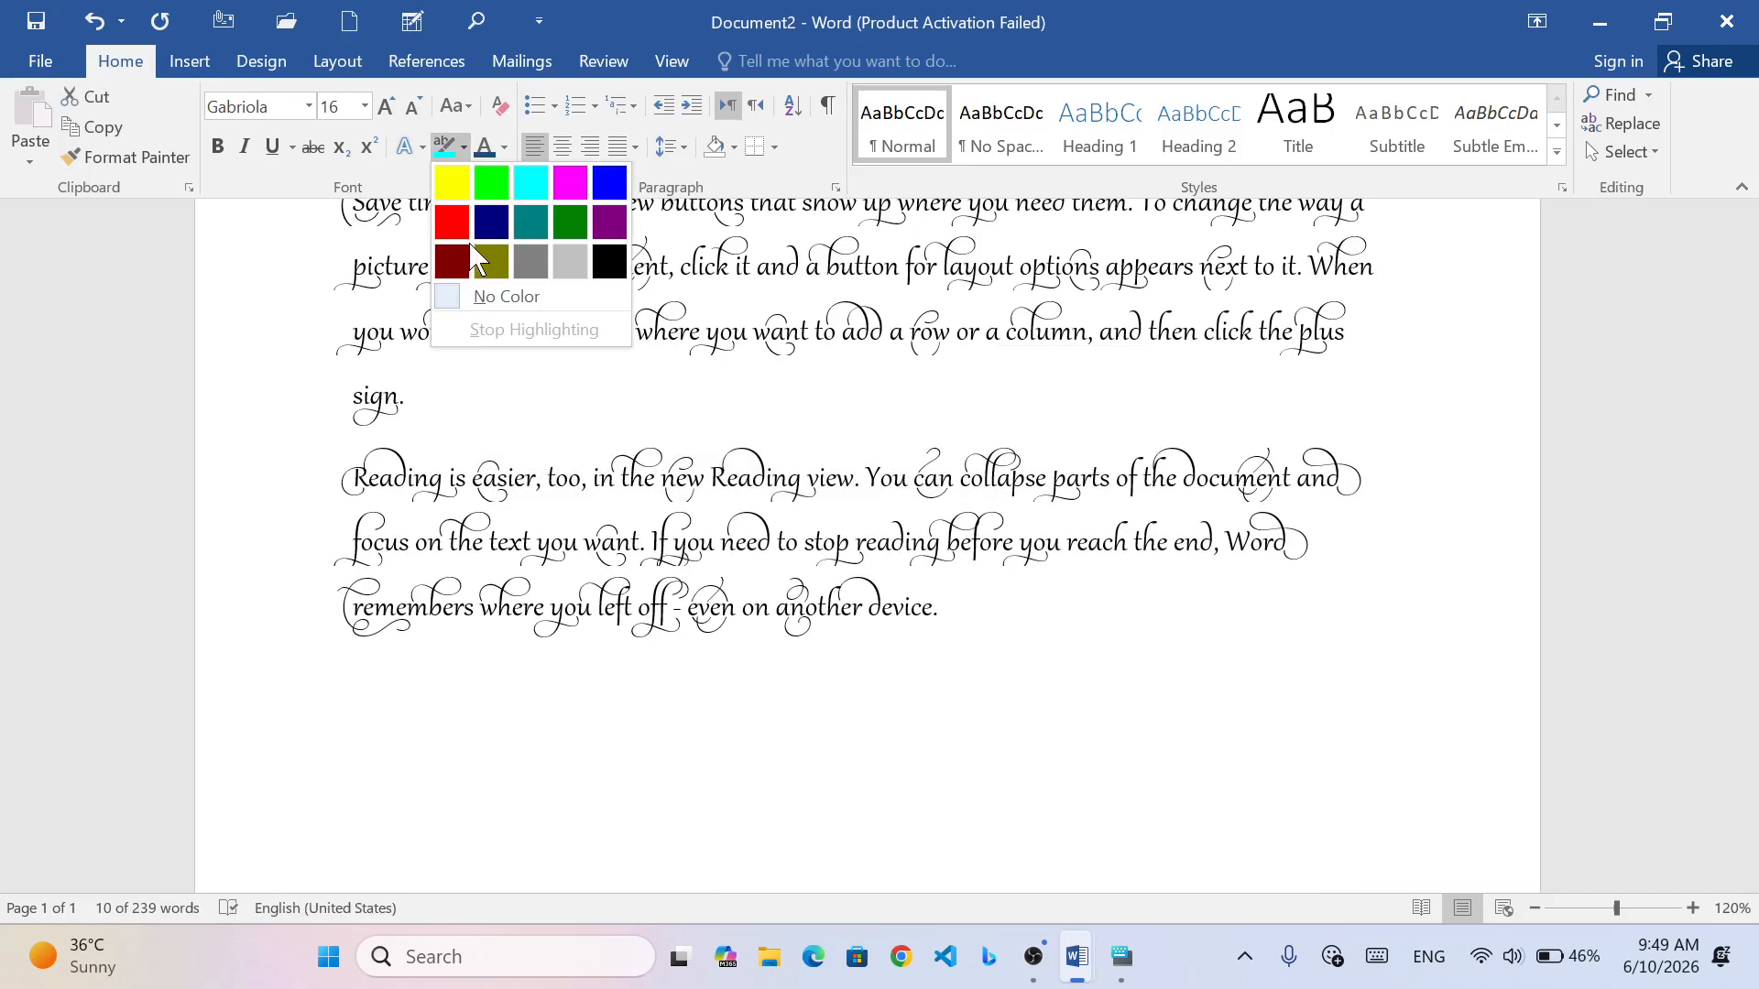
left_click(610, 182)
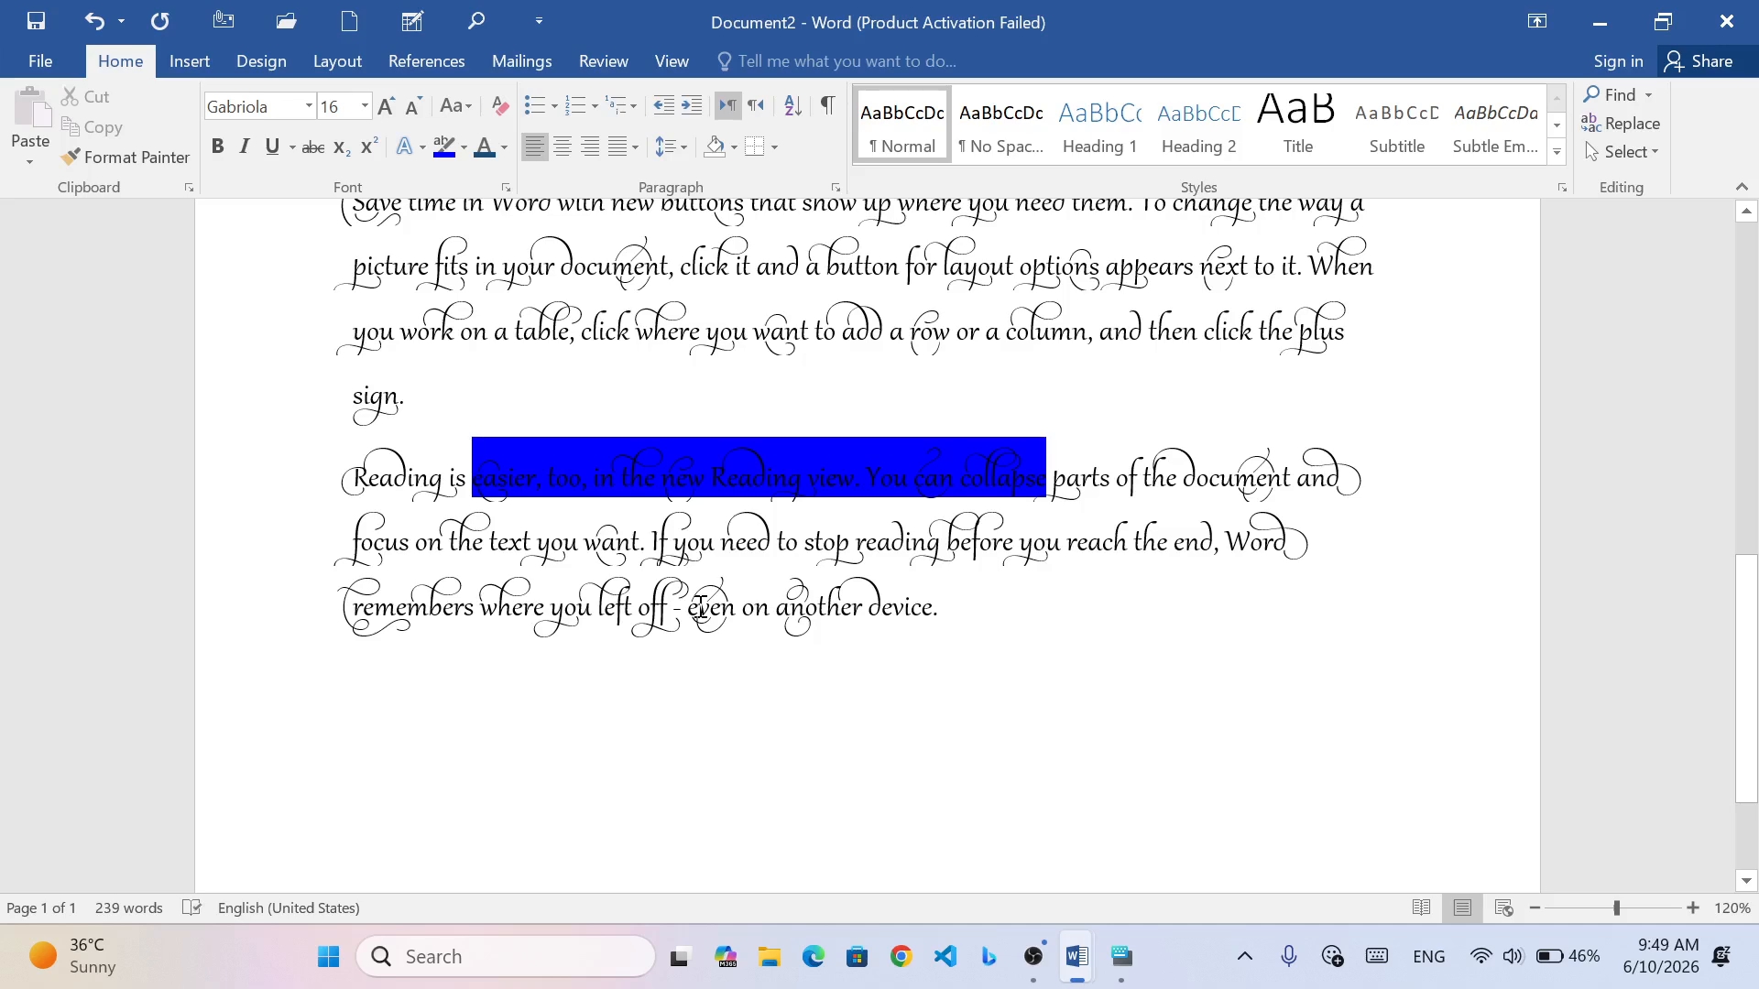
scroll(677, 549, "up", 8)
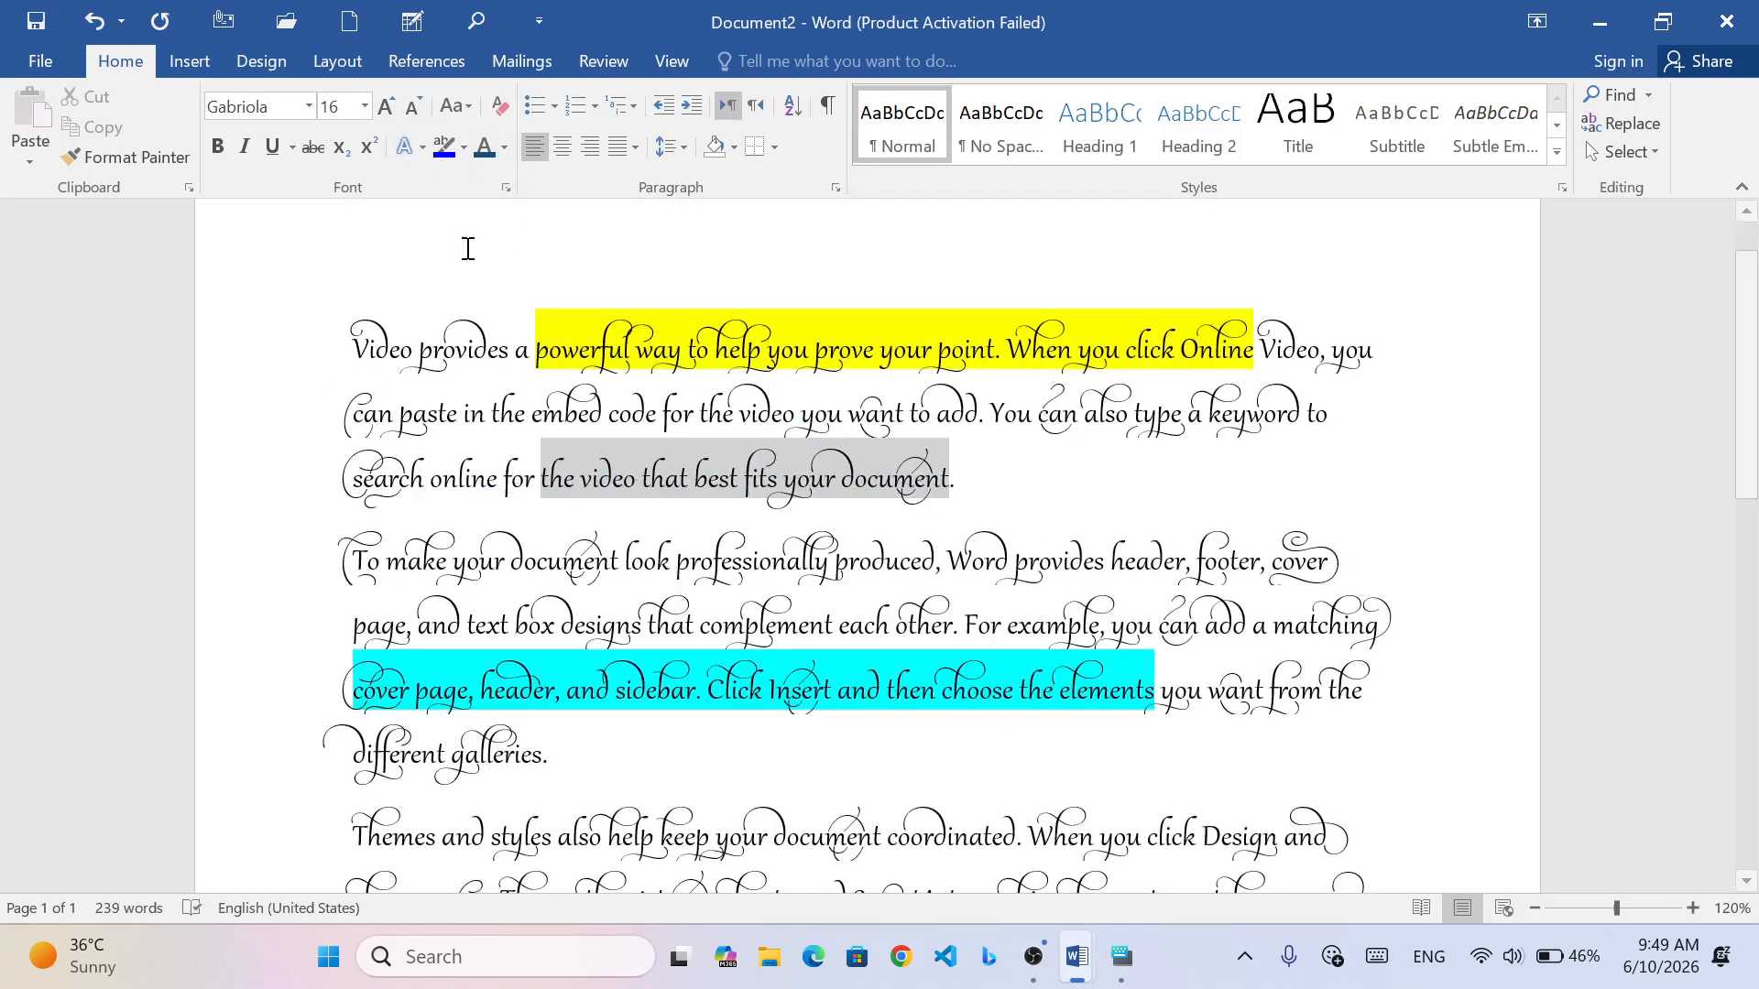
left_click(409, 154)
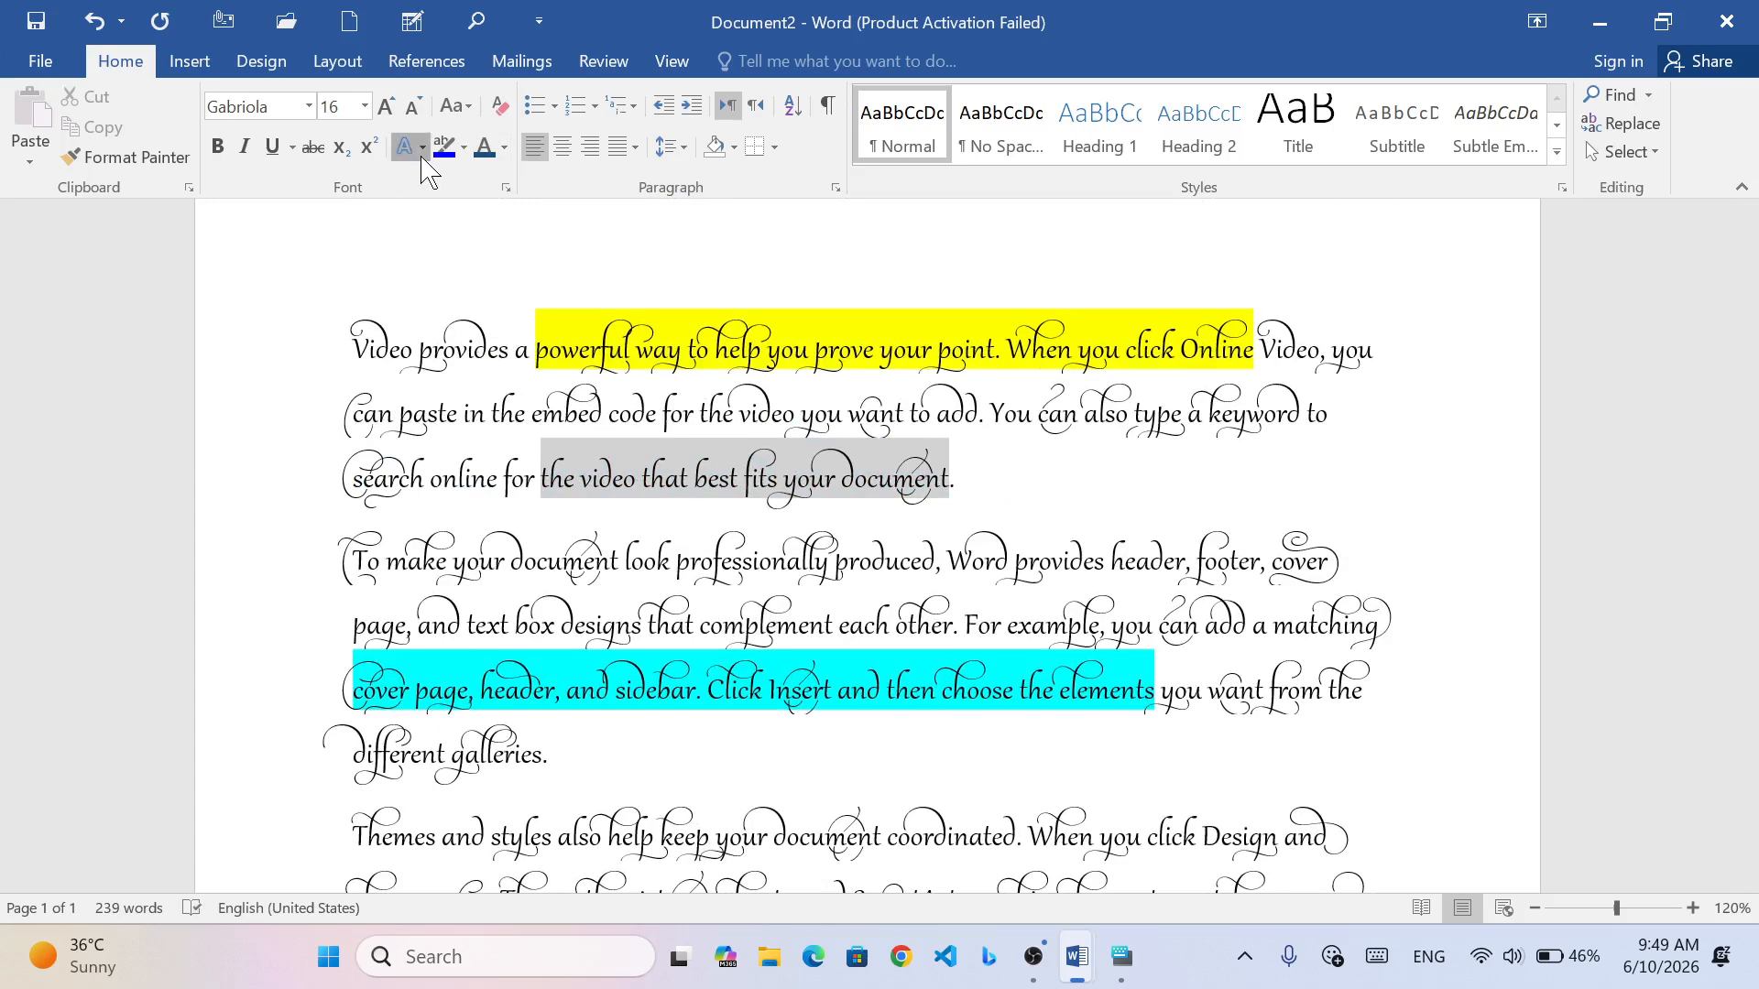
mouse_move(498, 572)
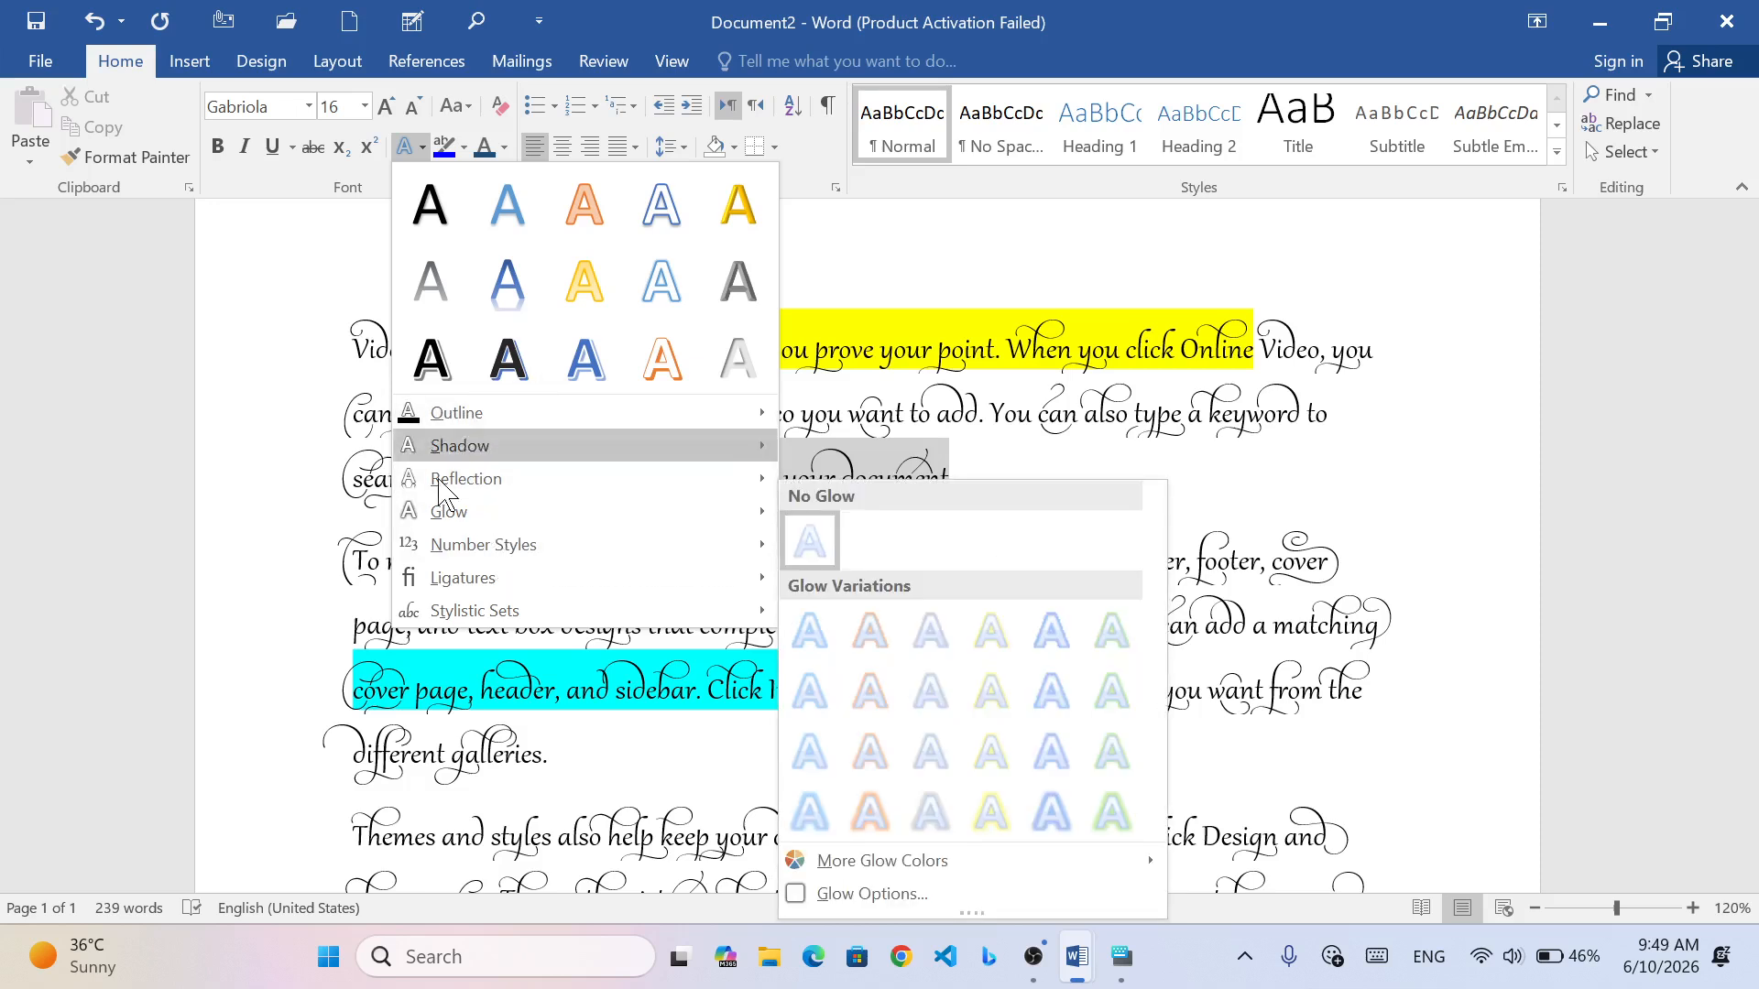
left_click(953, 255)
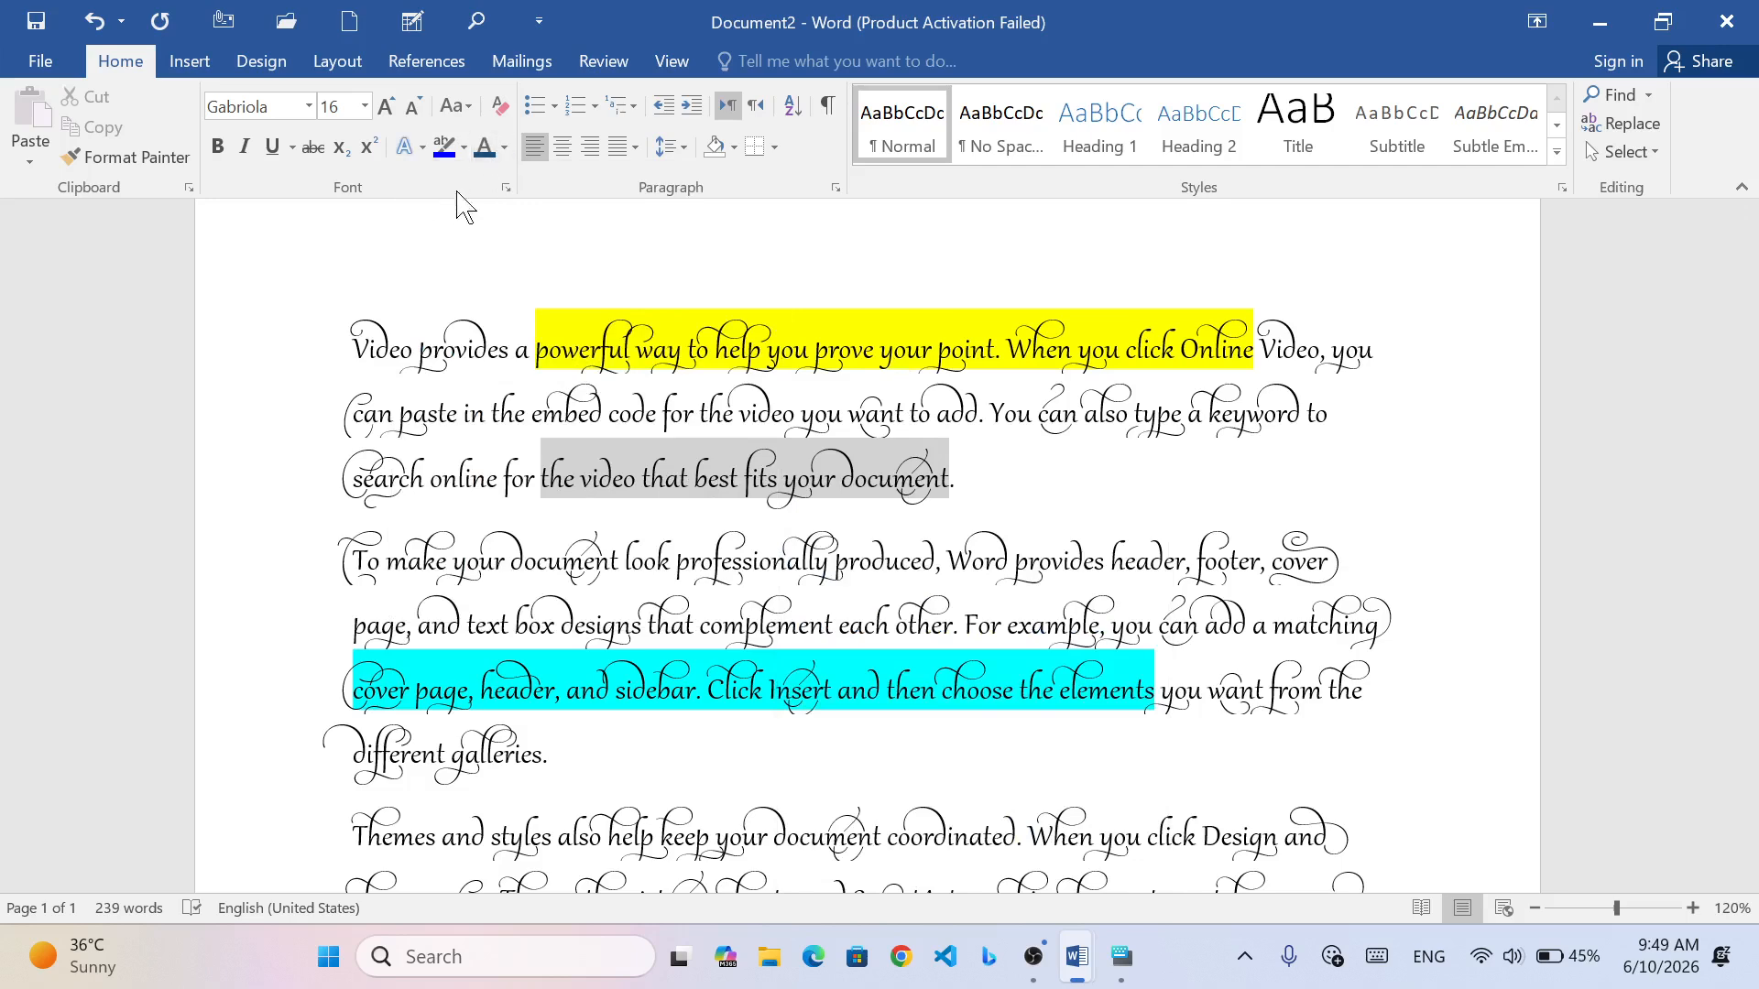
left_click(505, 149)
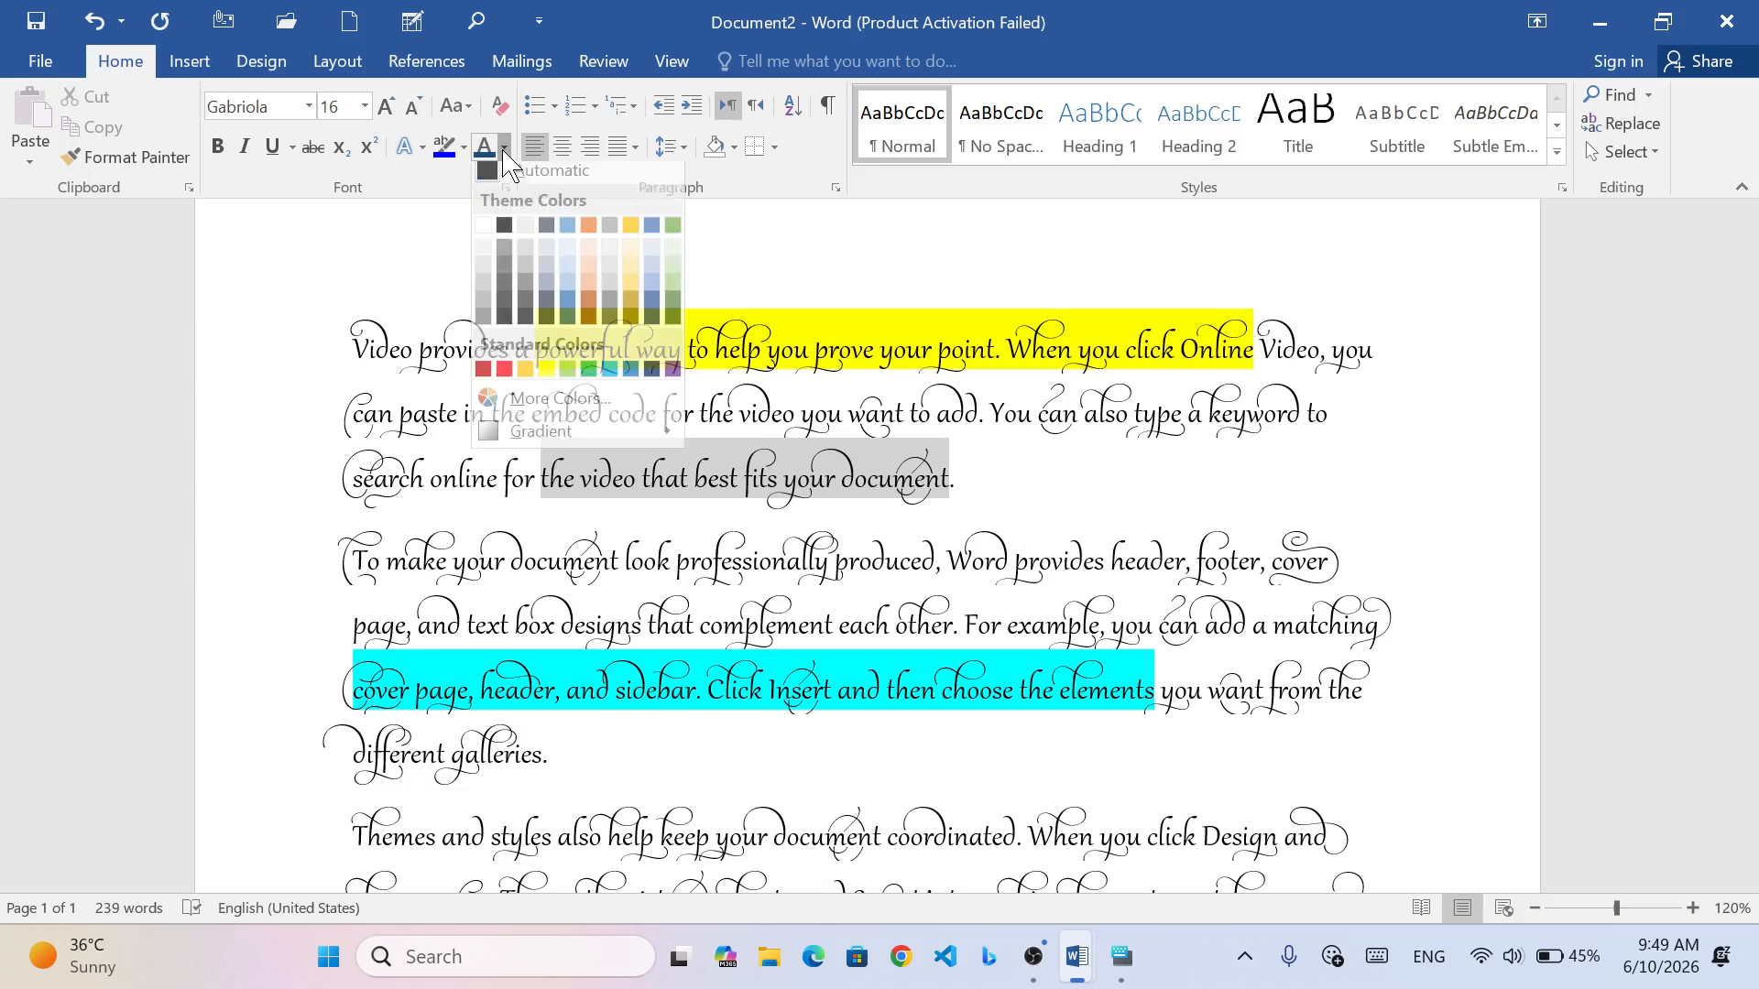
left_click(505, 153)
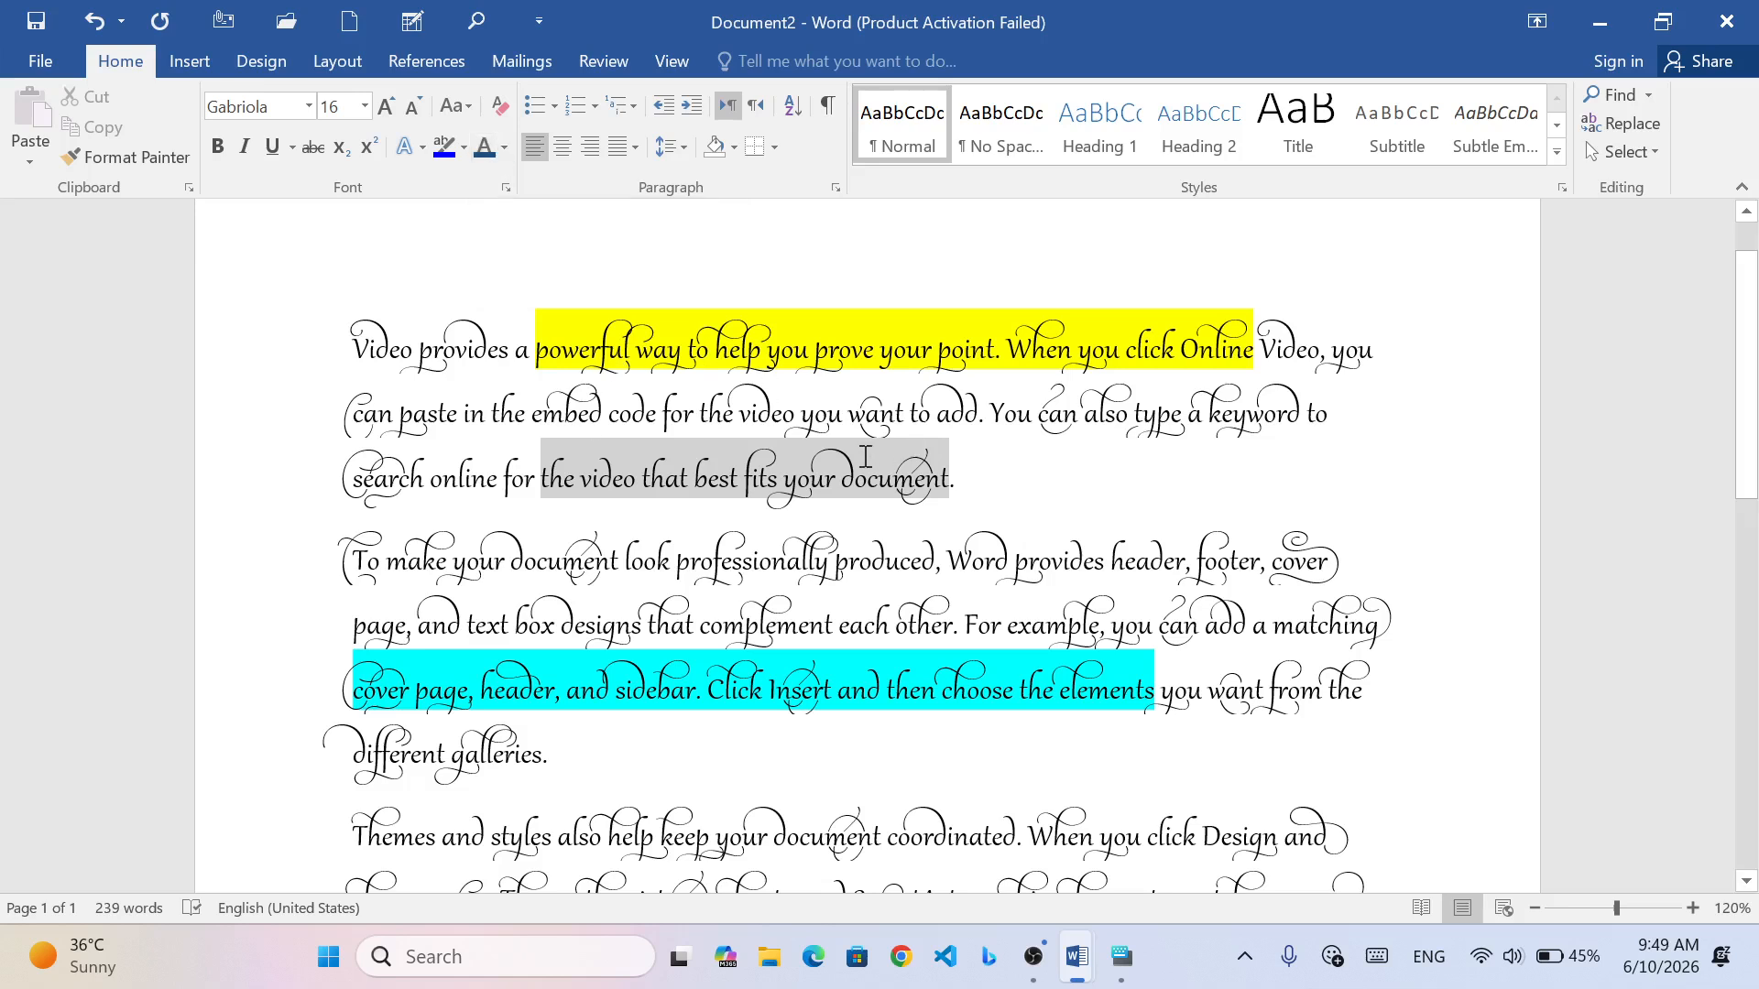
- Undo the coloured highlights in the first, second and last paragraphs and leave the text deselected
key("ctrl+z")
key("ctrl+z")
key("ctrl+z")
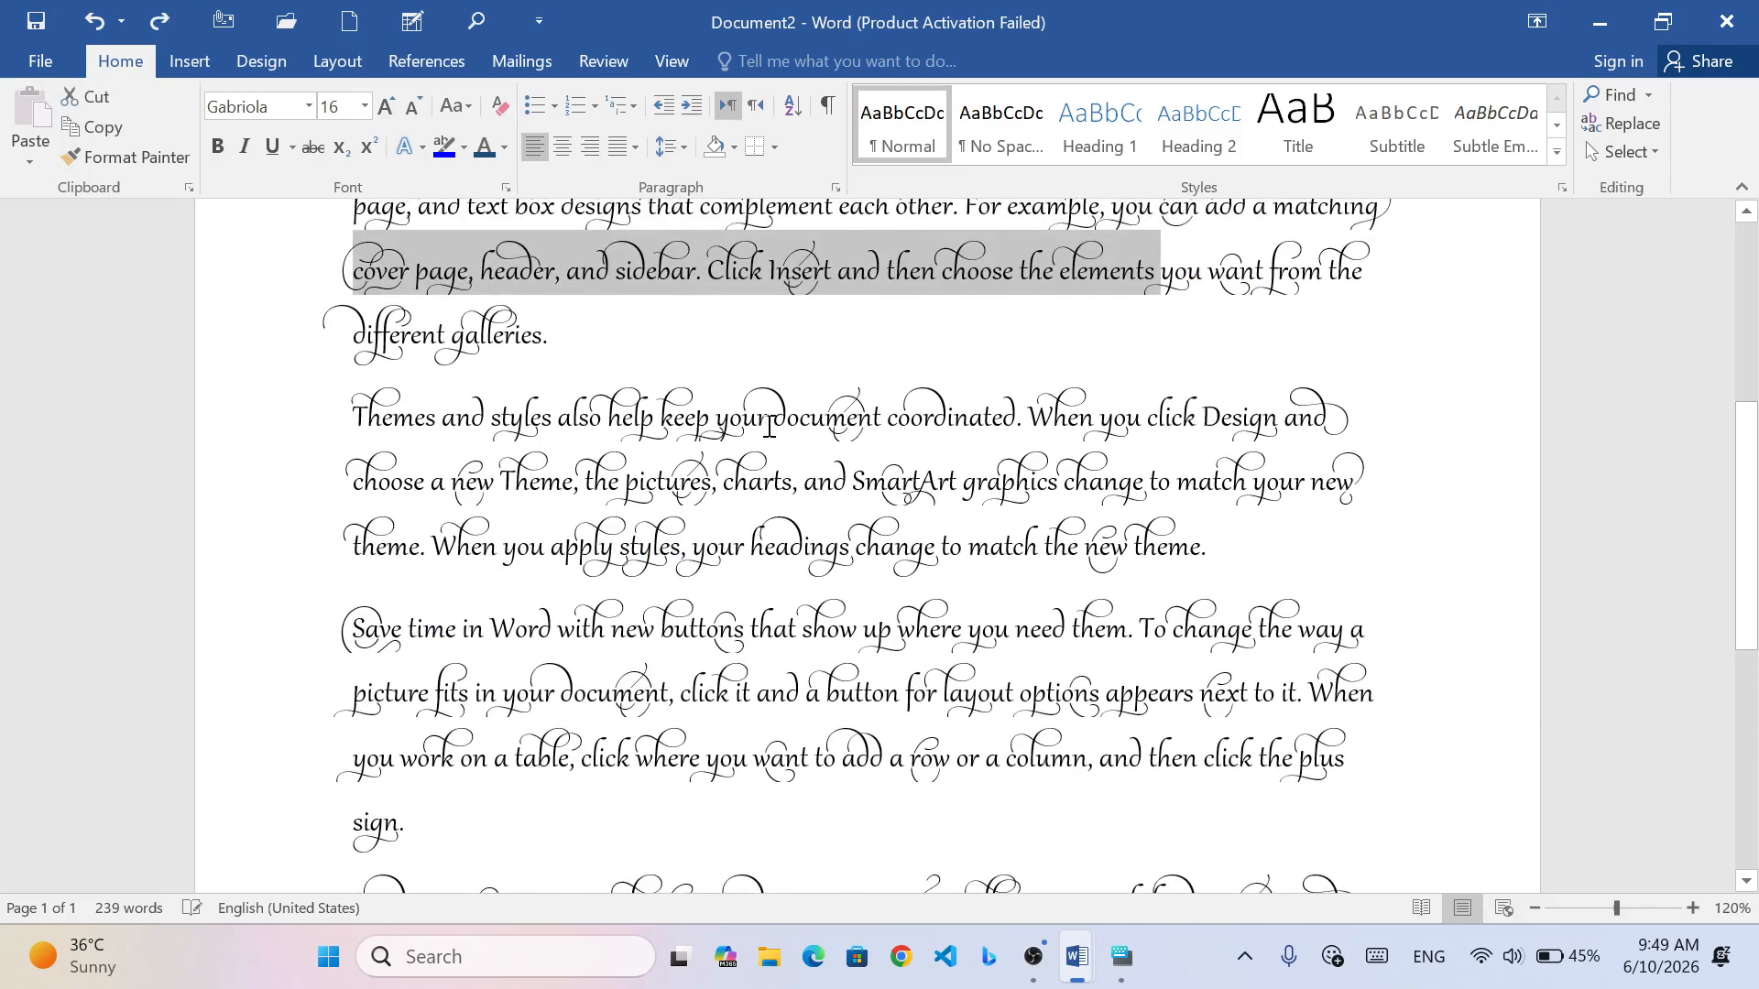
scroll(782, 414, "down", 2)
key("ctrl+z")
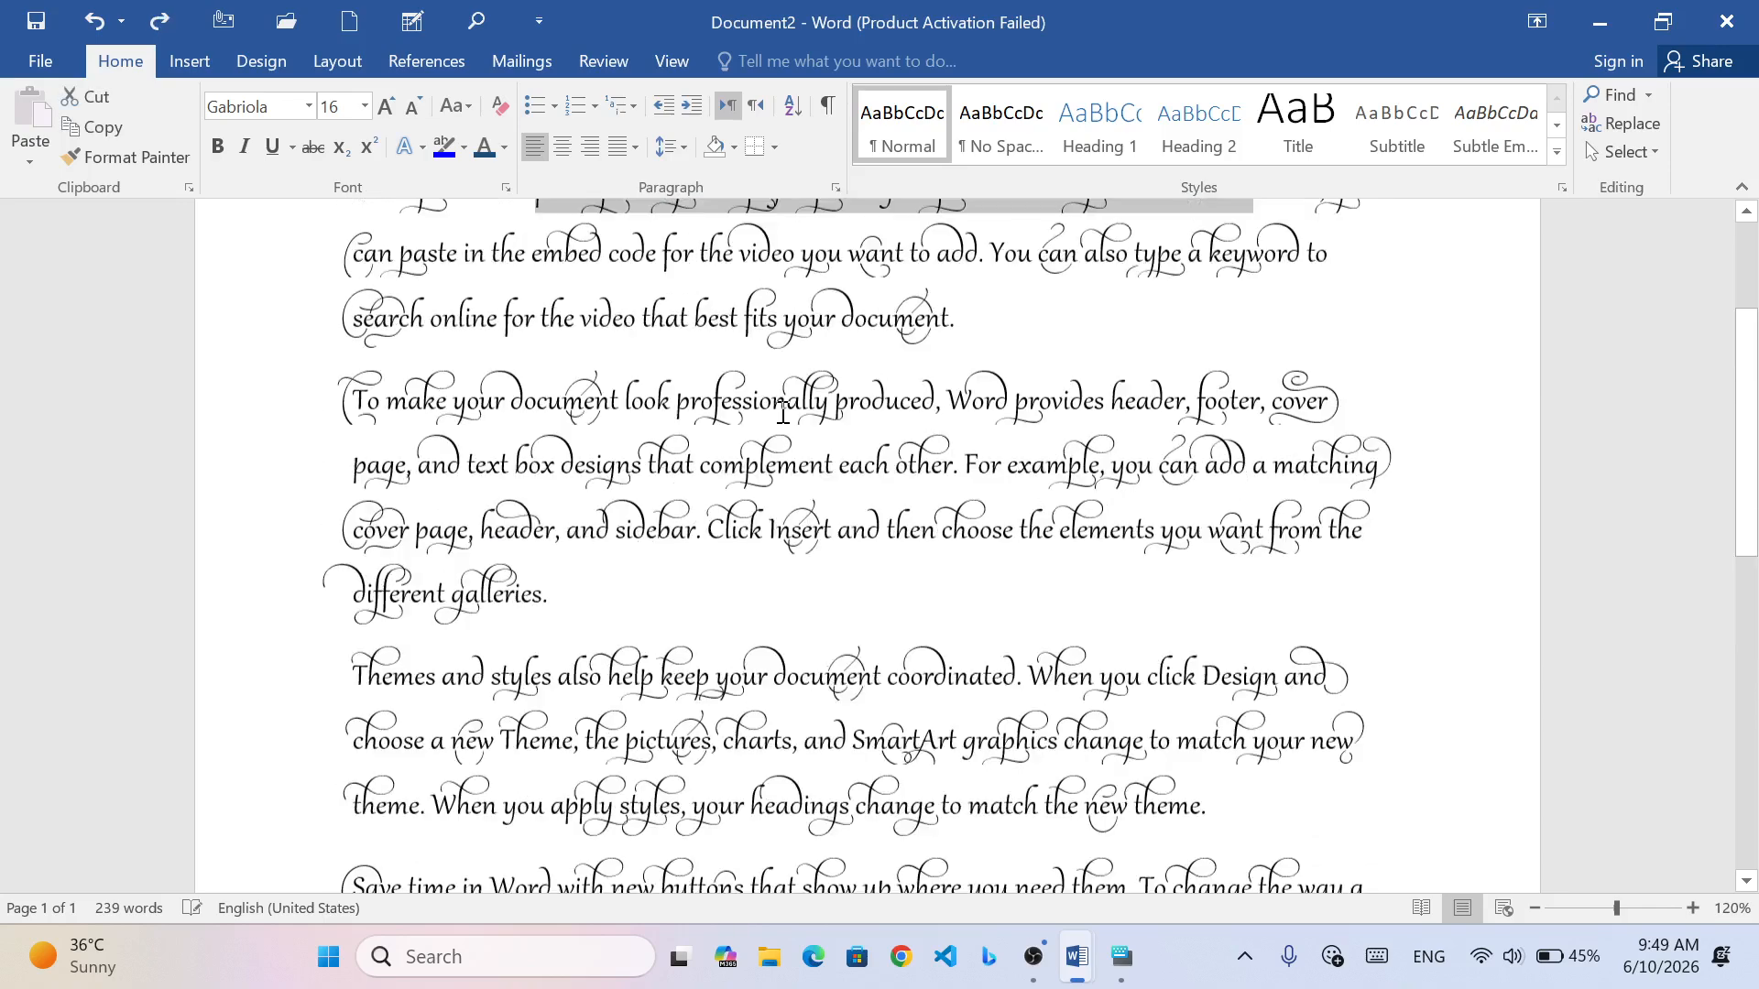
left_click(982, 551)
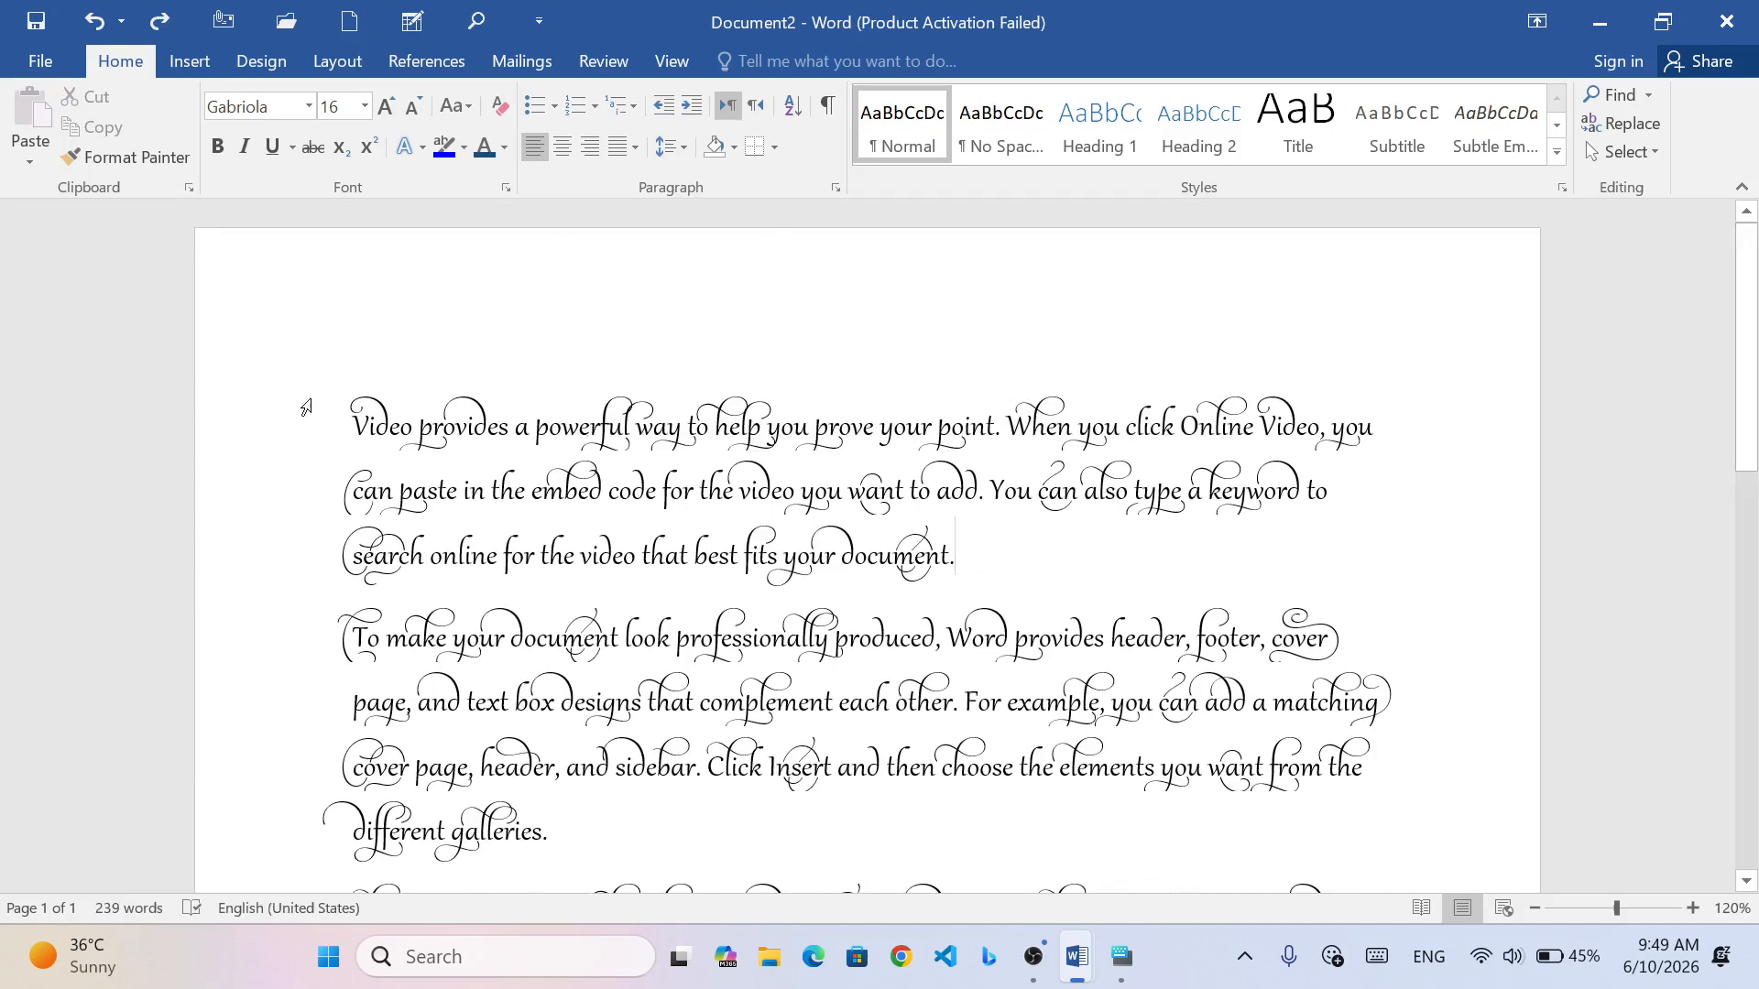
left_click_drag(306, 407, 903, 884)
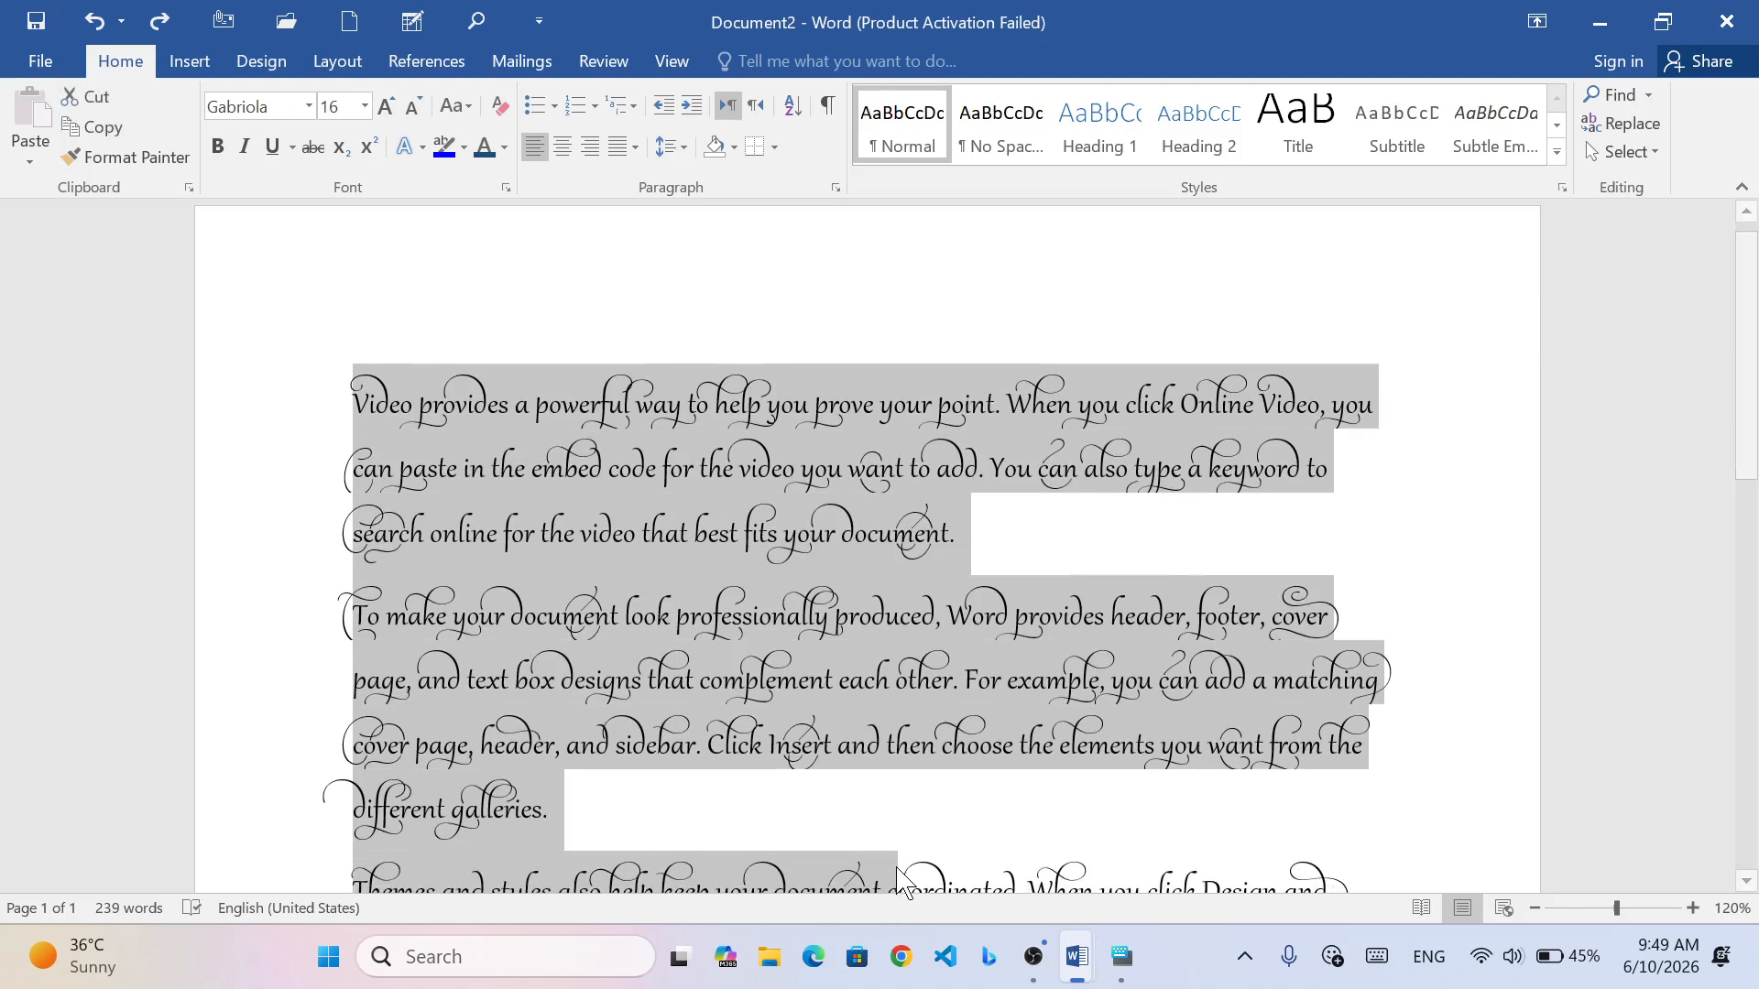
left_click(905, 548)
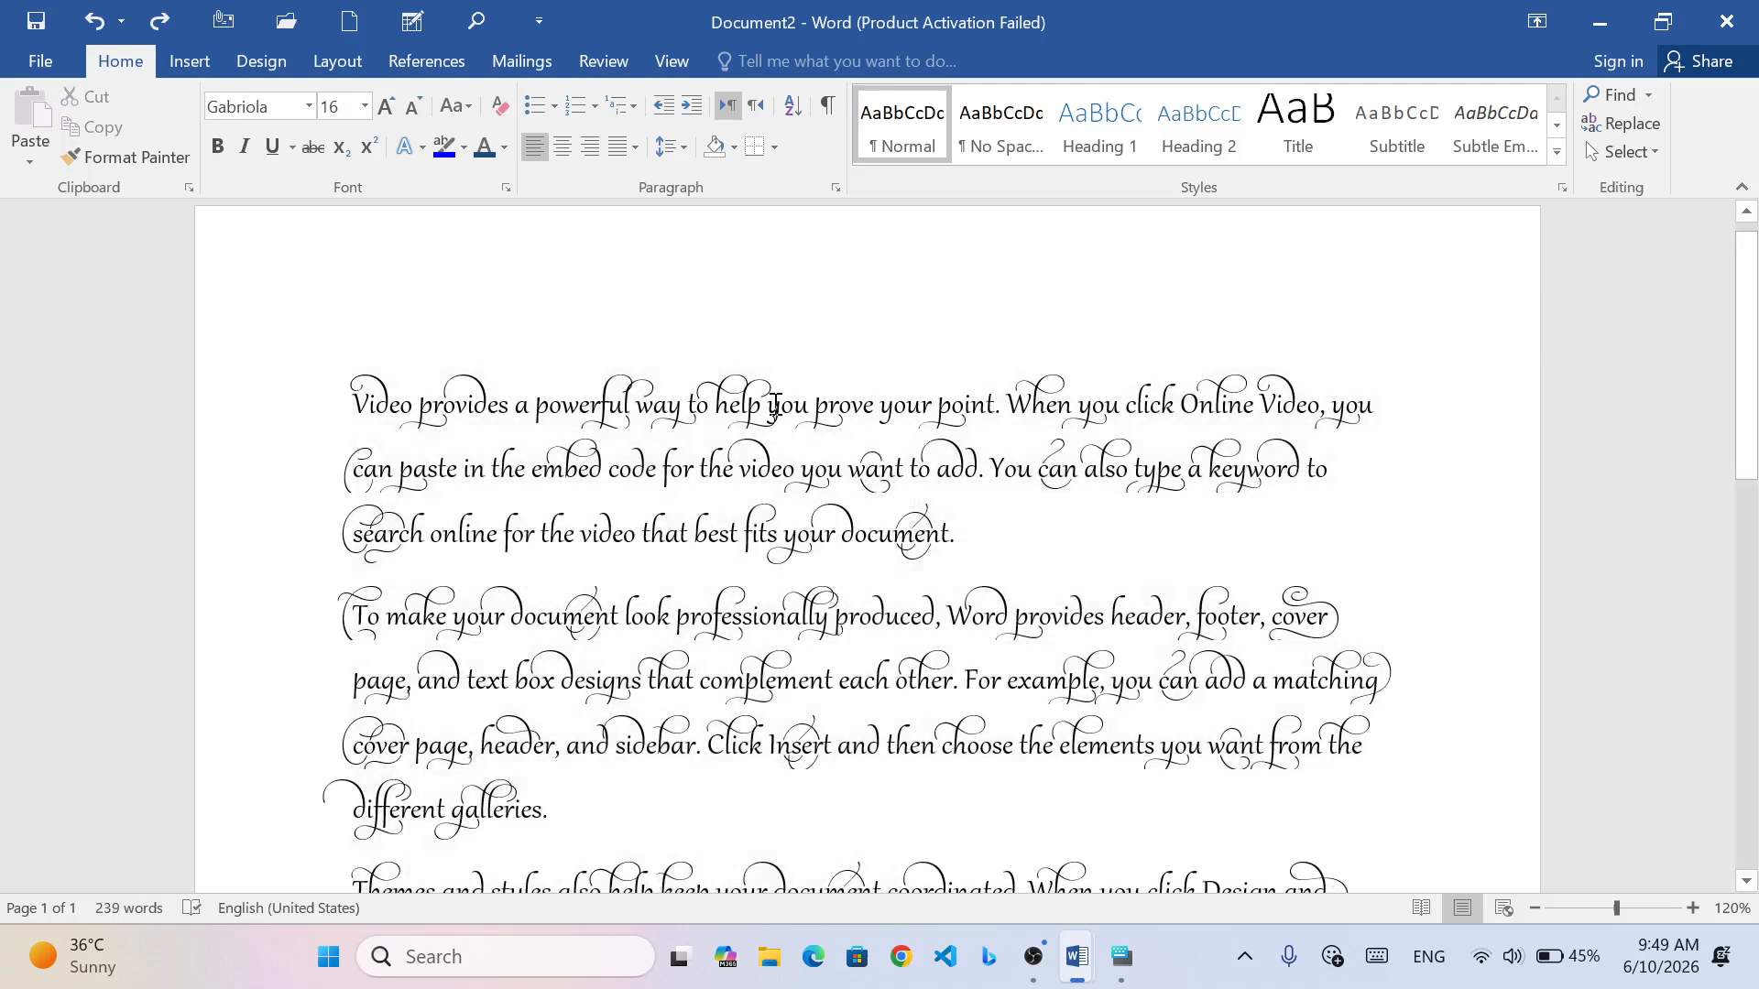
- Change the font colour of the word "you" after "help" in the first paragraph to a darker blue theme colour and inspect it closely
double_click(788, 405)
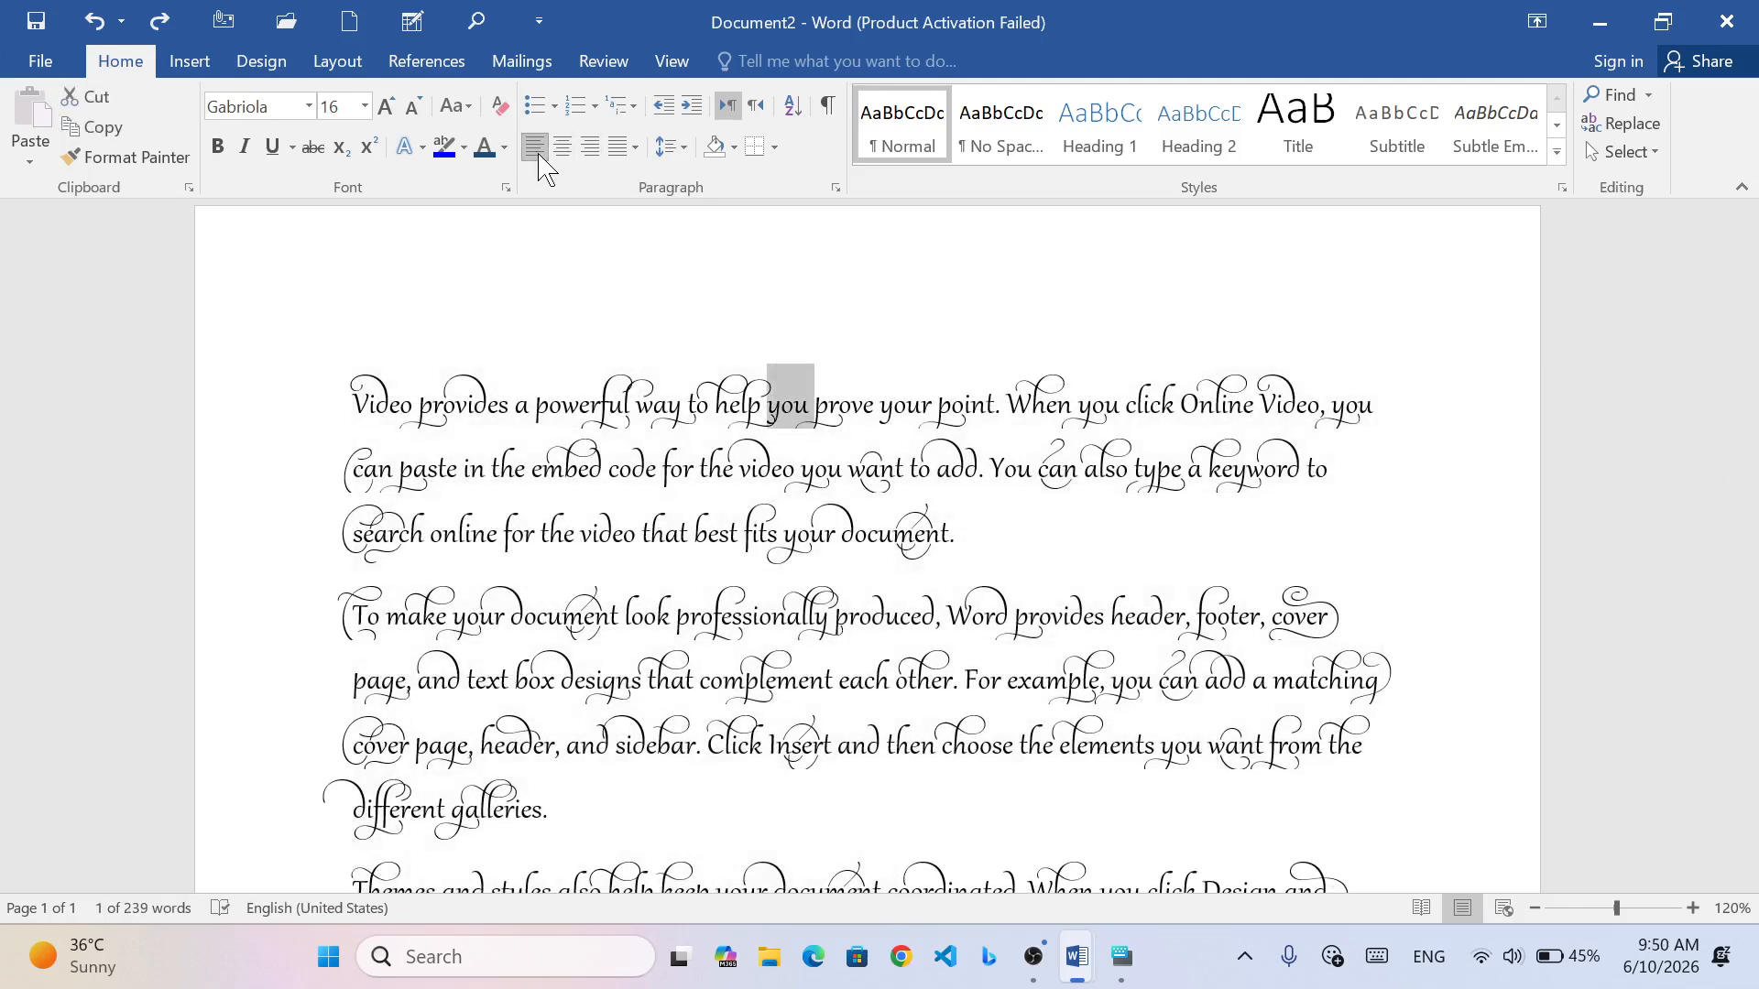
left_click(504, 147)
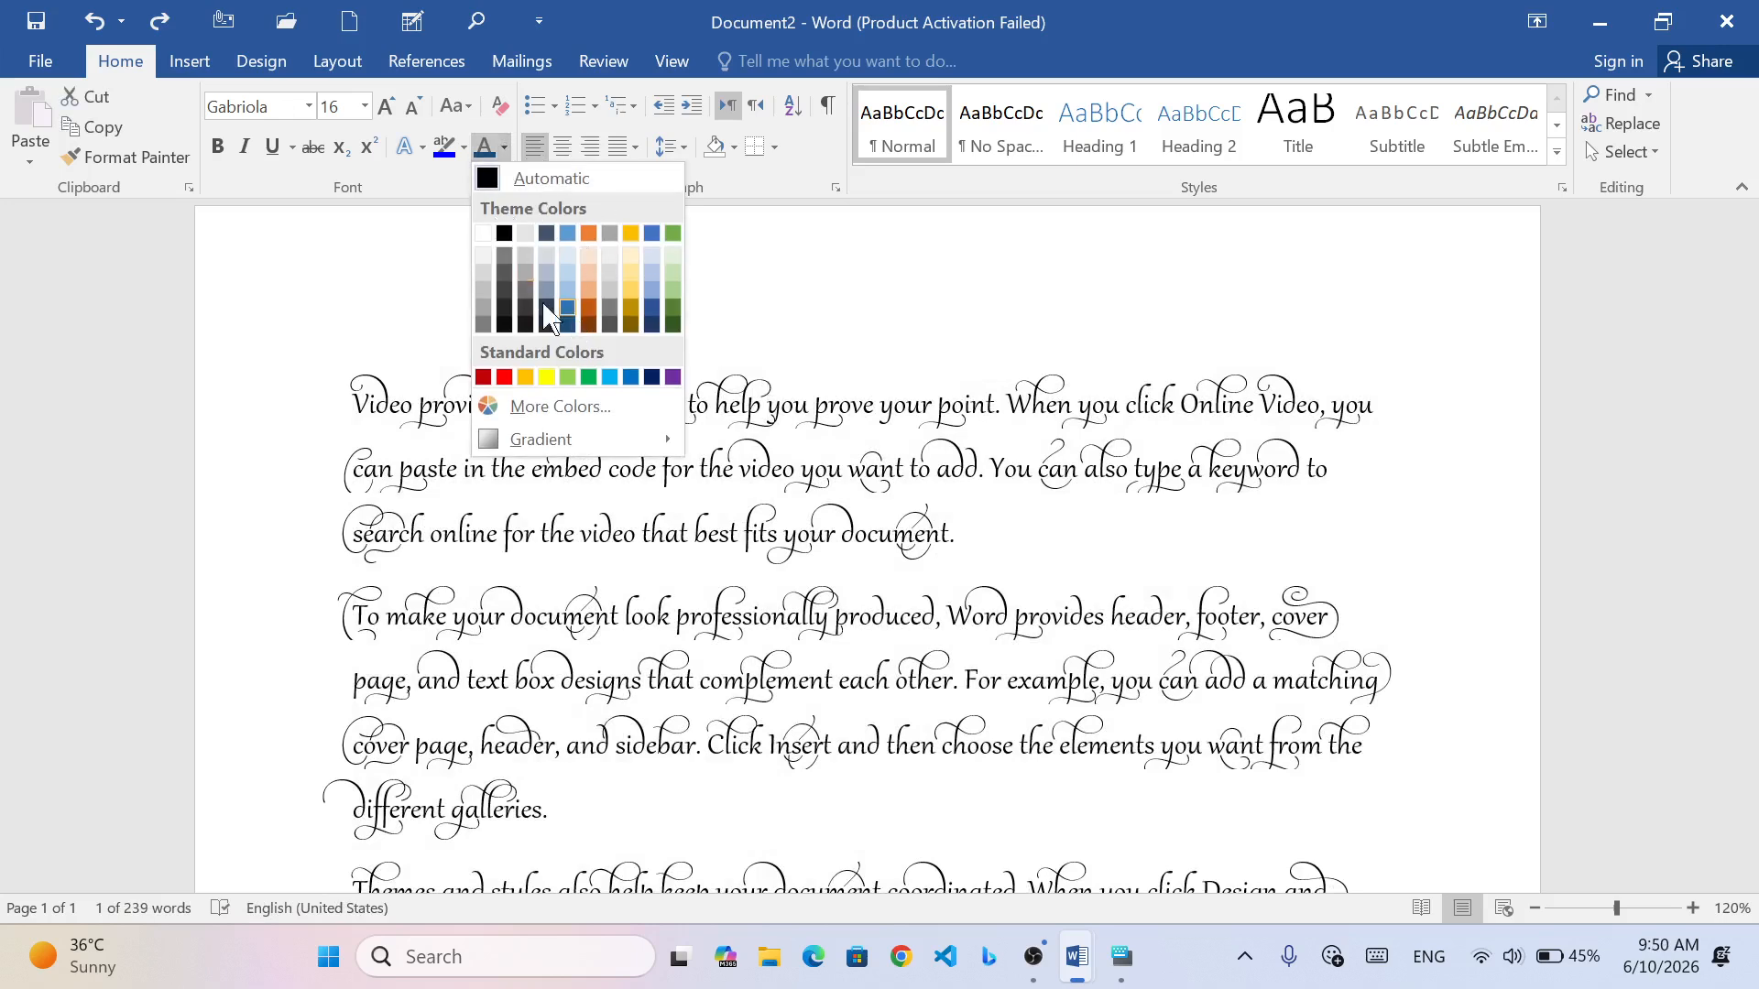
left_click(565, 313)
left_click(640, 520)
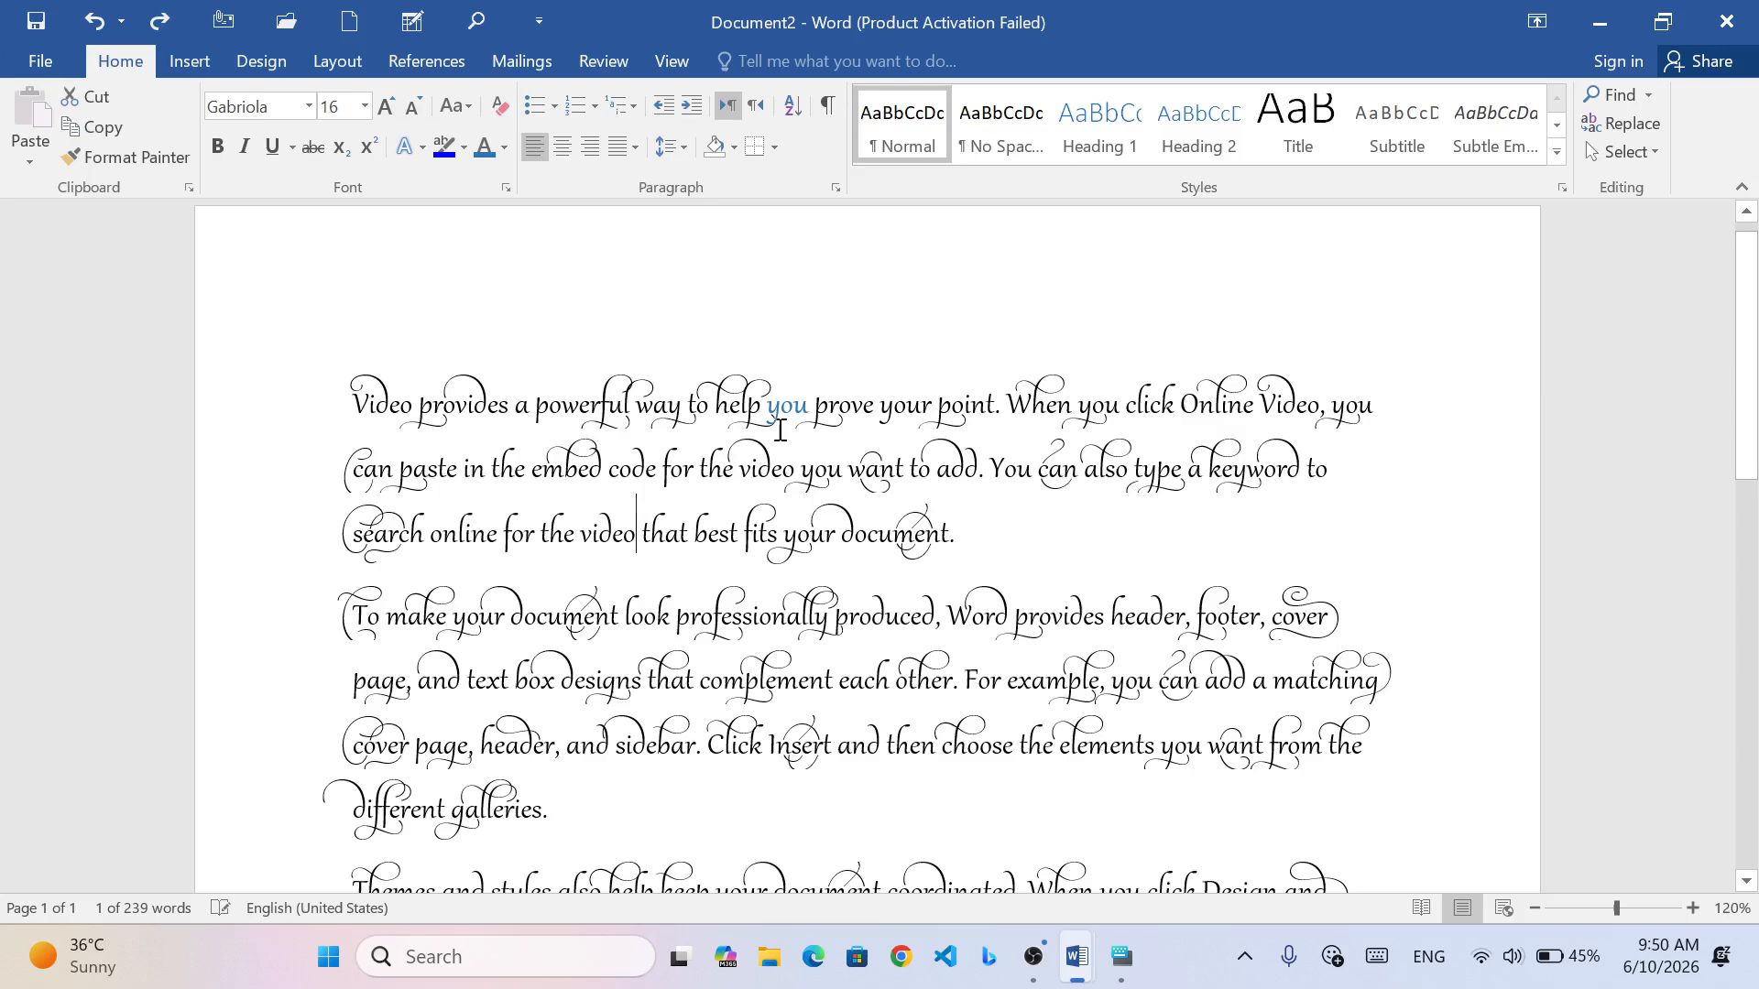
scroll(800, 421, "up", 18, "ctrl")
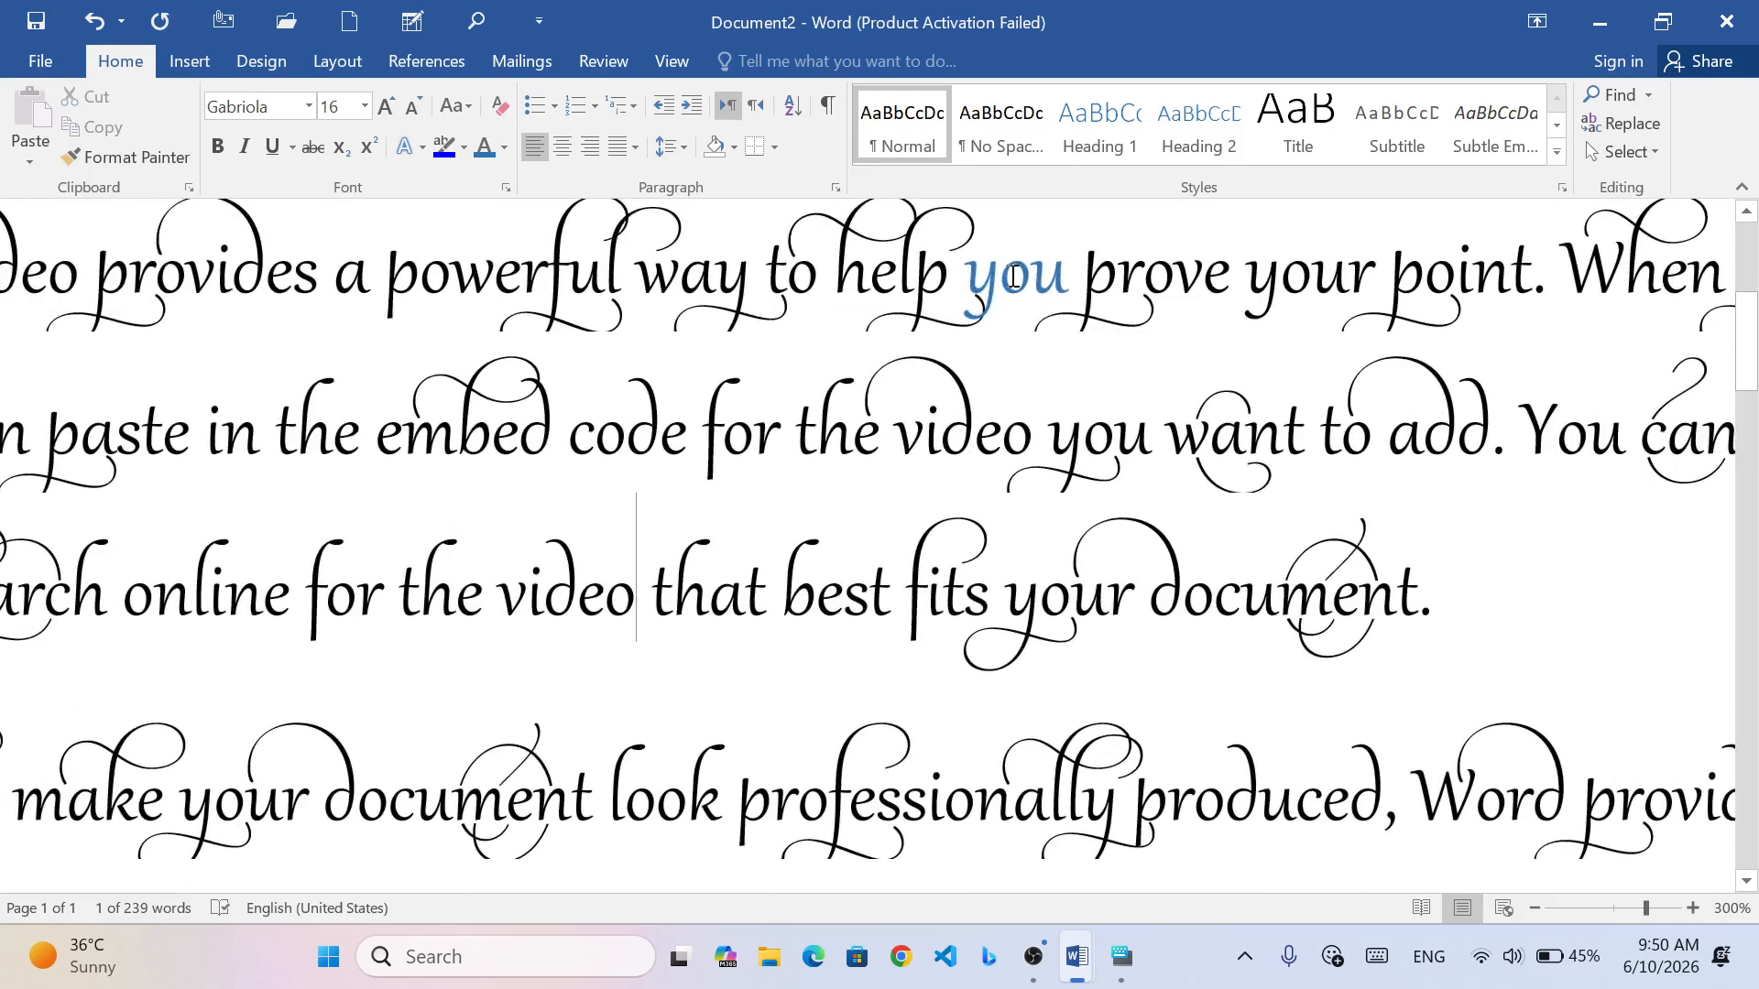
scroll(1014, 276, "down", 11, "ctrl")
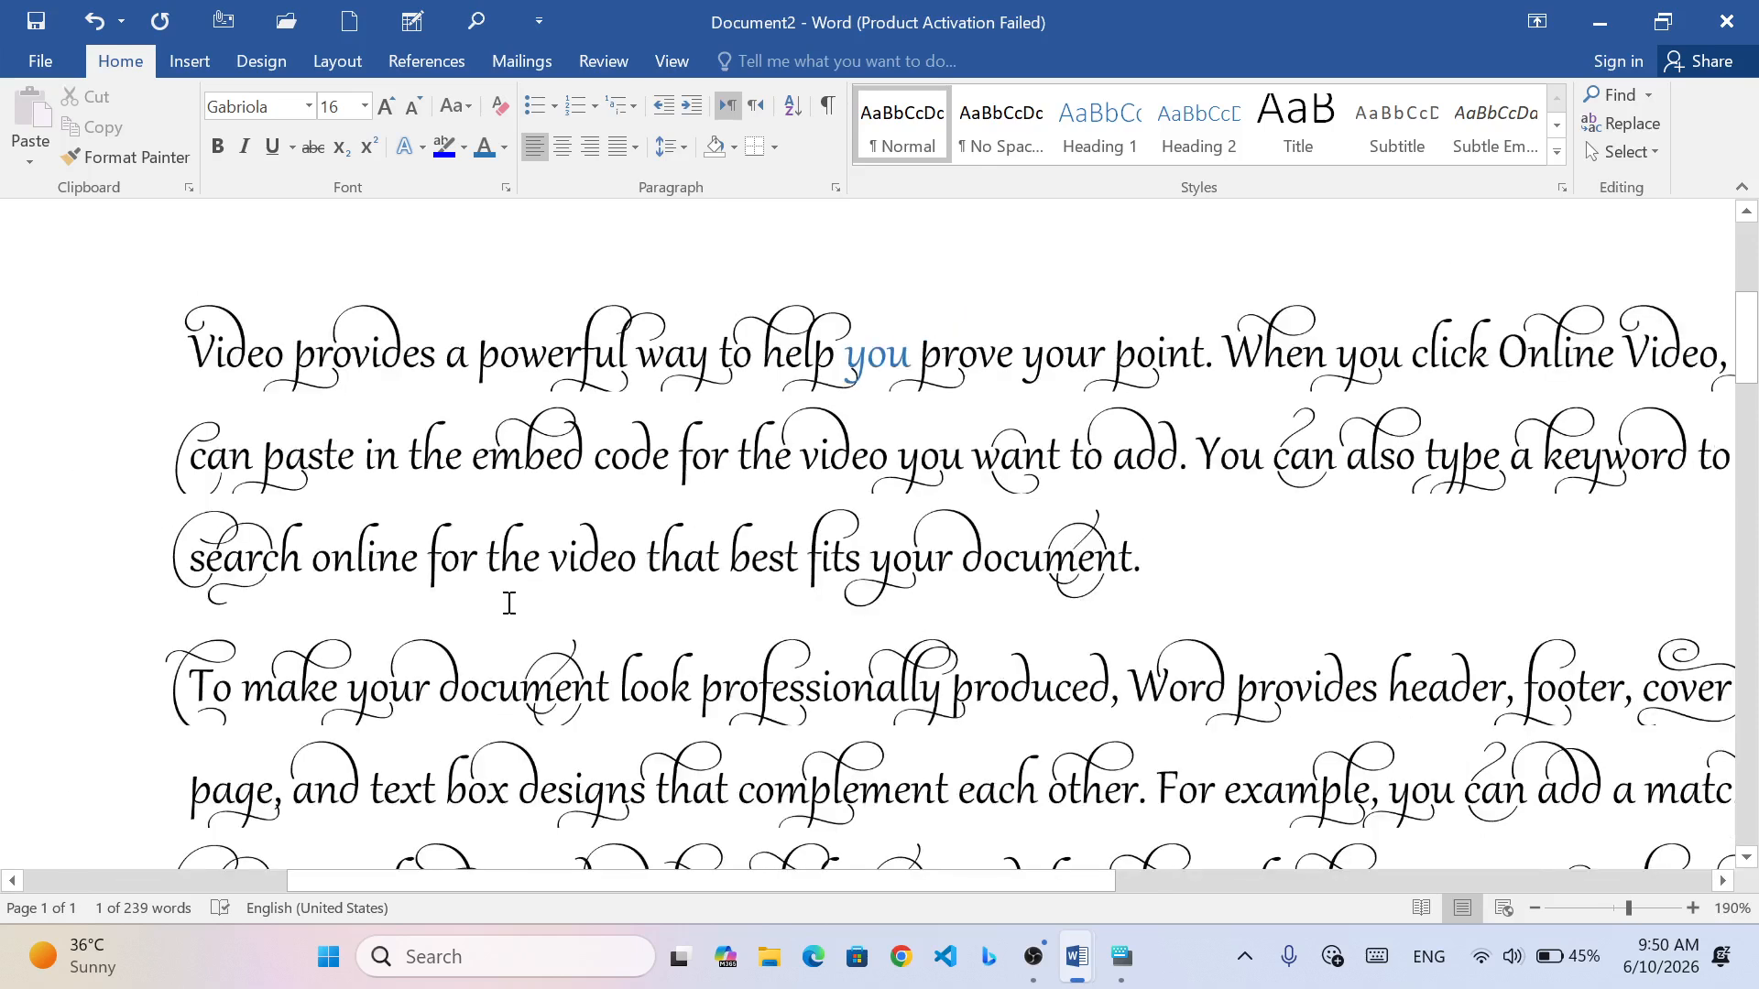
- Change the font colour of "the video that best fits your document" in the first paragraph to the darkest orange theme shade
left_click_drag(509, 602, 1136, 568)
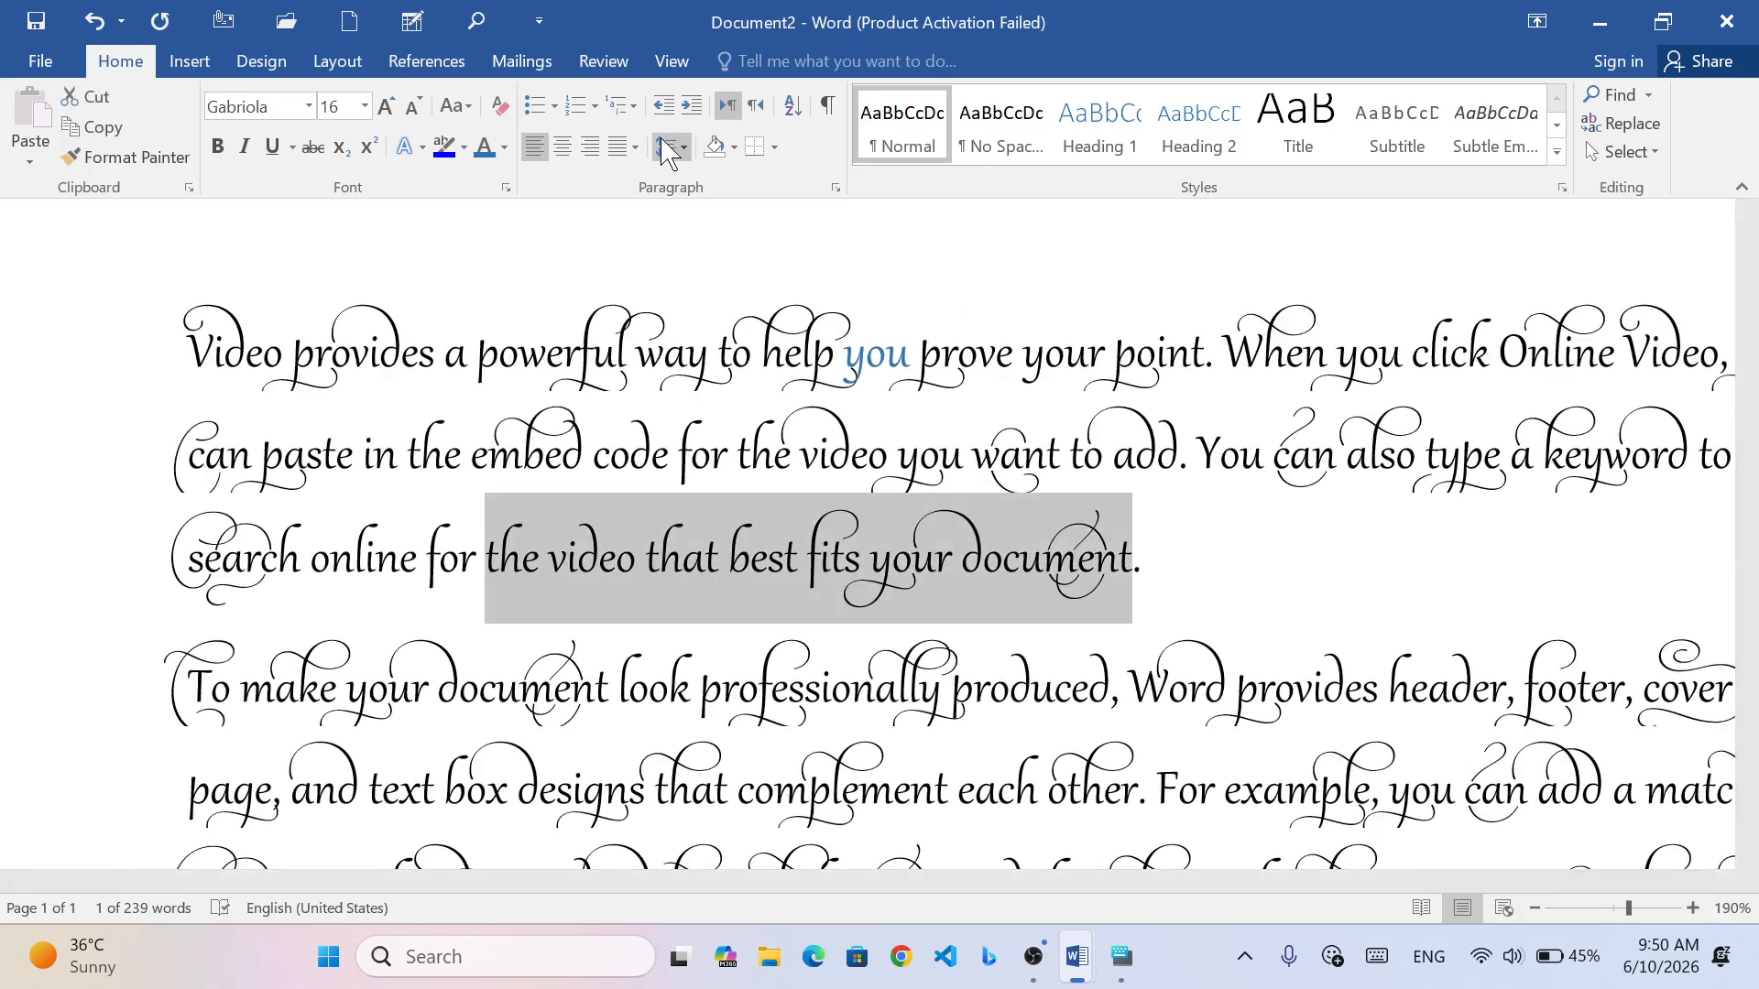
left_click(504, 148)
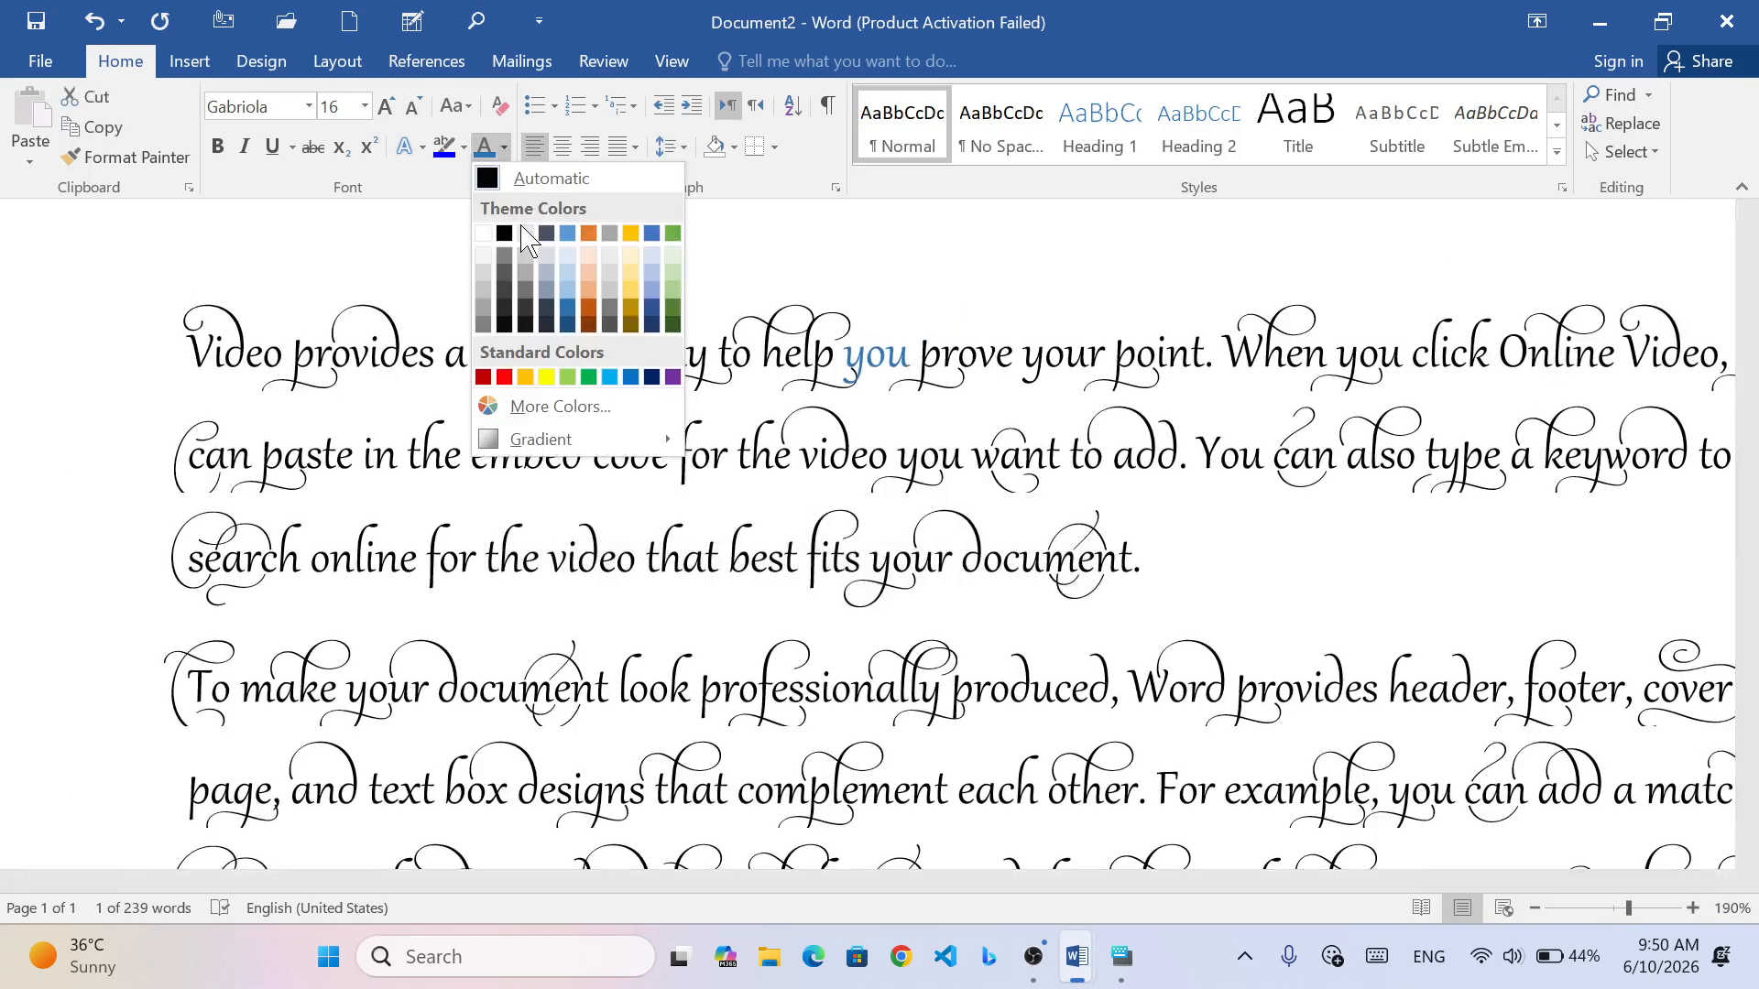
left_click(591, 324)
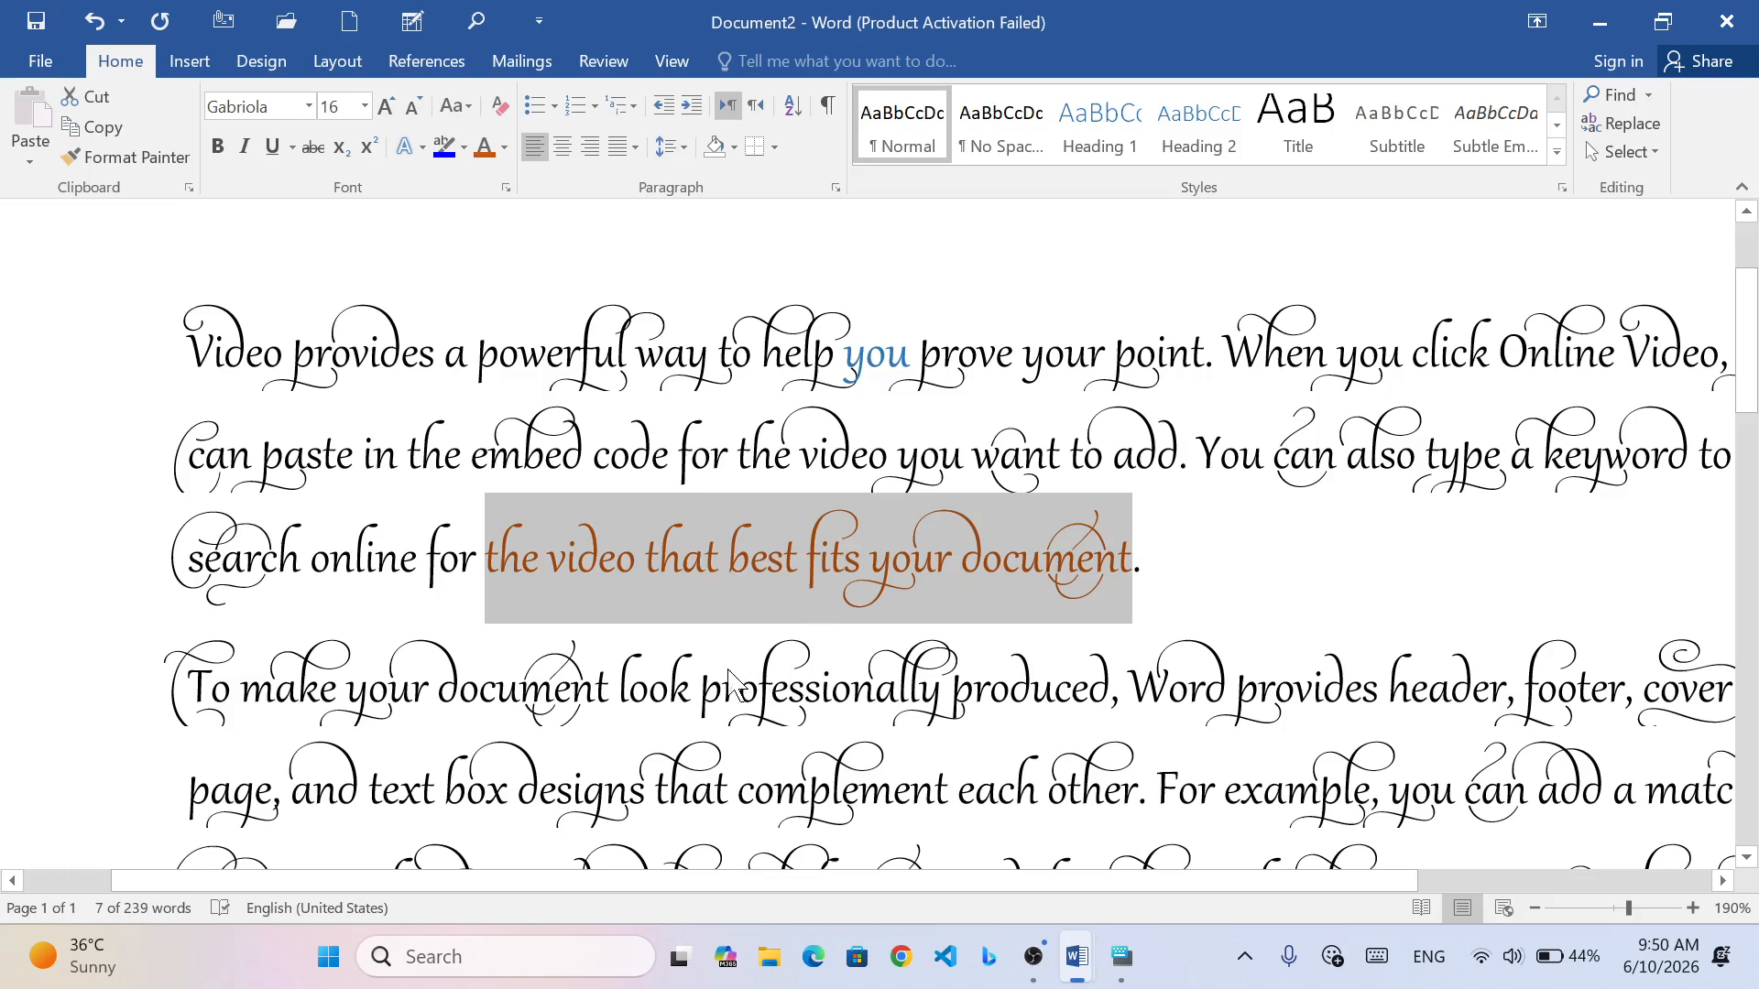
- Set the second paragraph's line from "cover page, header, and sidebar" to "you want from the" to the standard yellow font colour
scroll(719, 652, "down", 2)
scroll(719, 652, "down", 2)
left_click_drag(170, 391, 1747, 394)
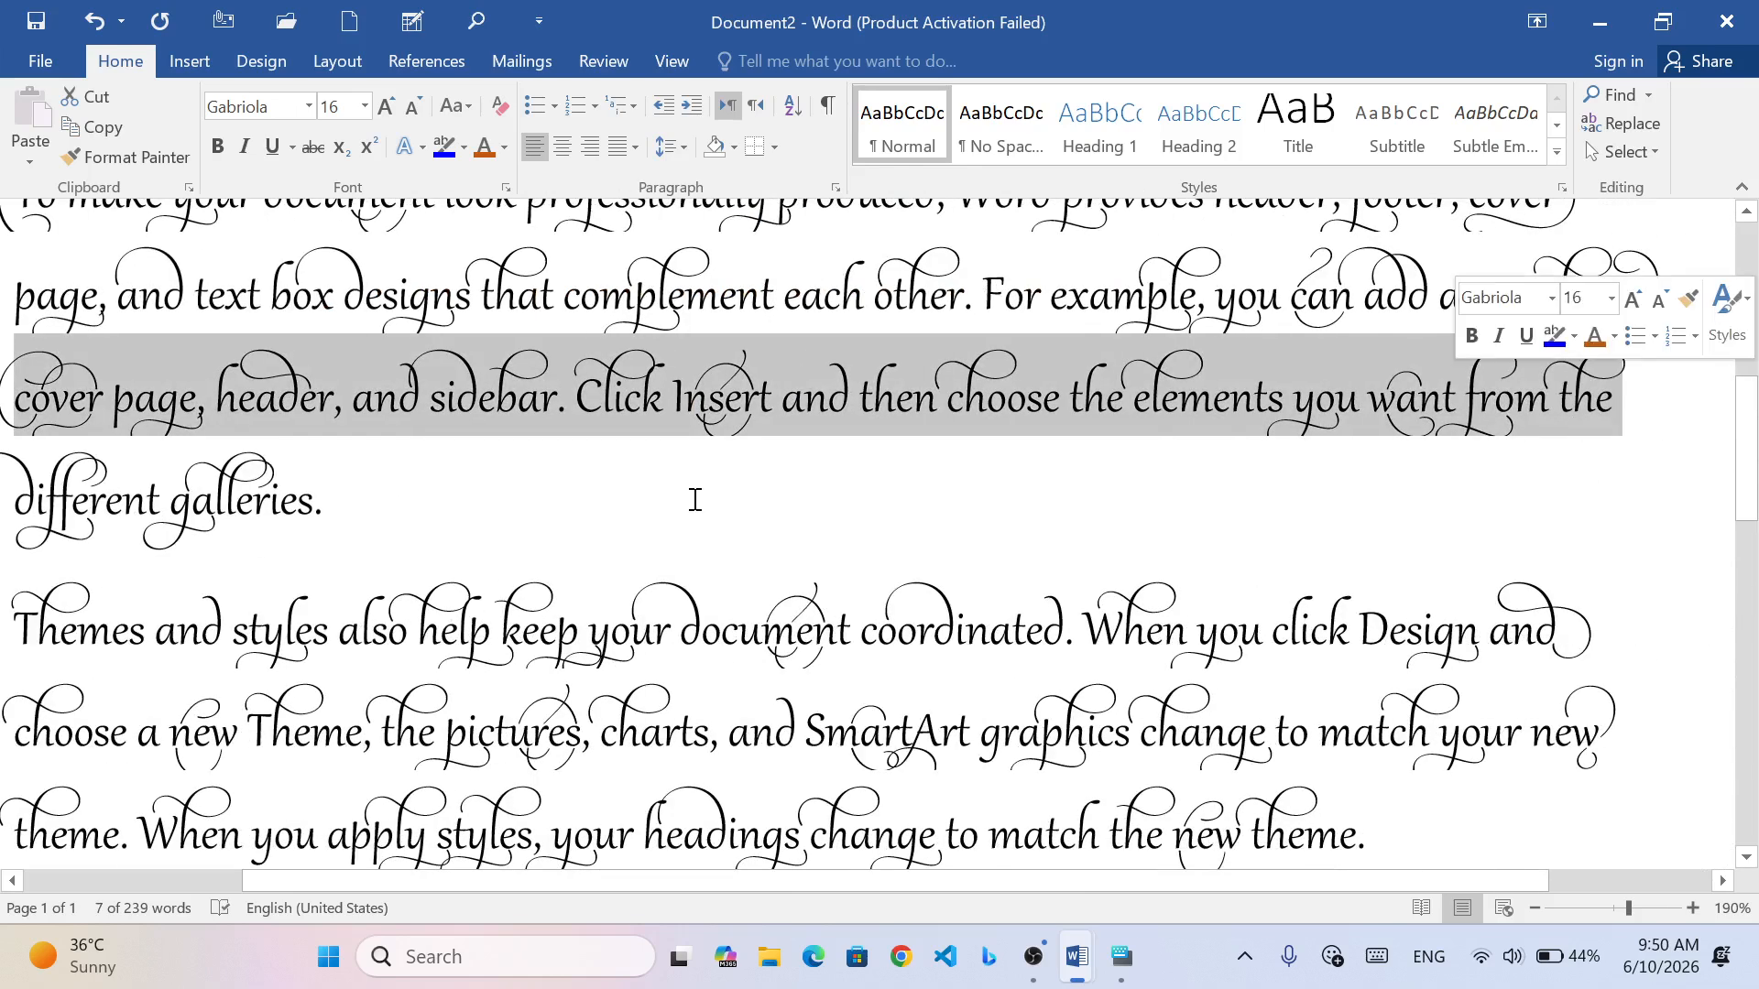
left_click(504, 147)
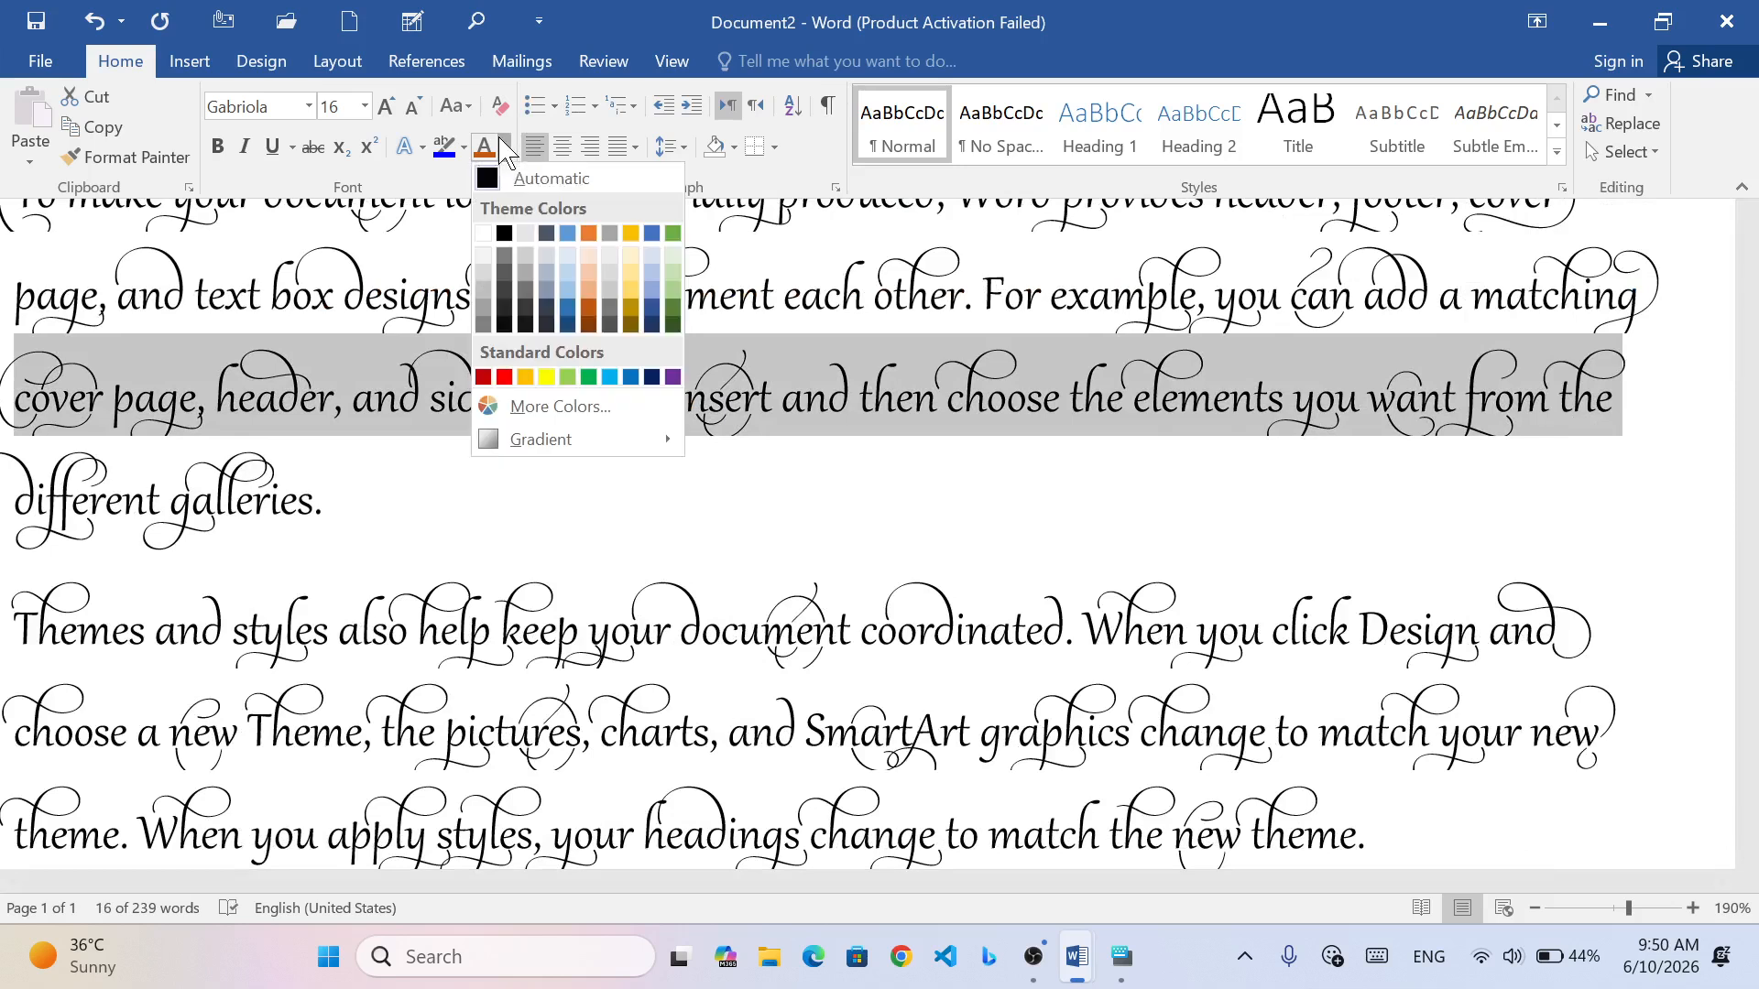
left_click(547, 376)
scroll(693, 507, "down", 3)
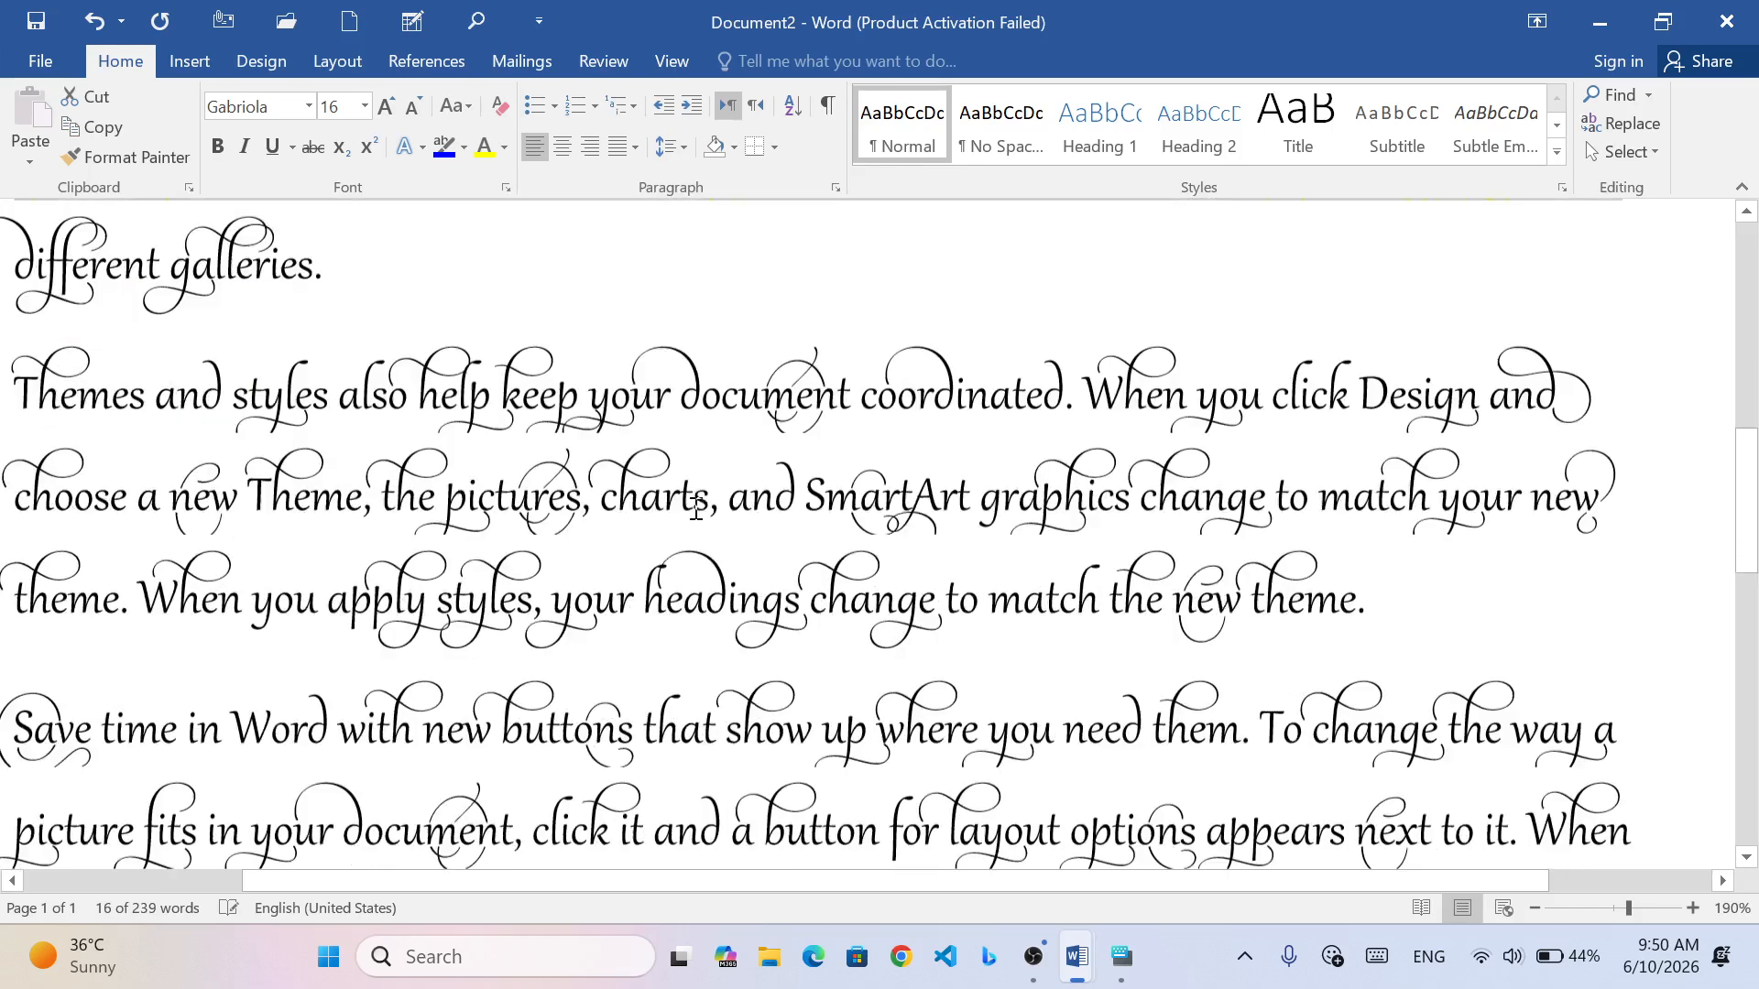
scroll(695, 507, "up", 5)
left_click(504, 149)
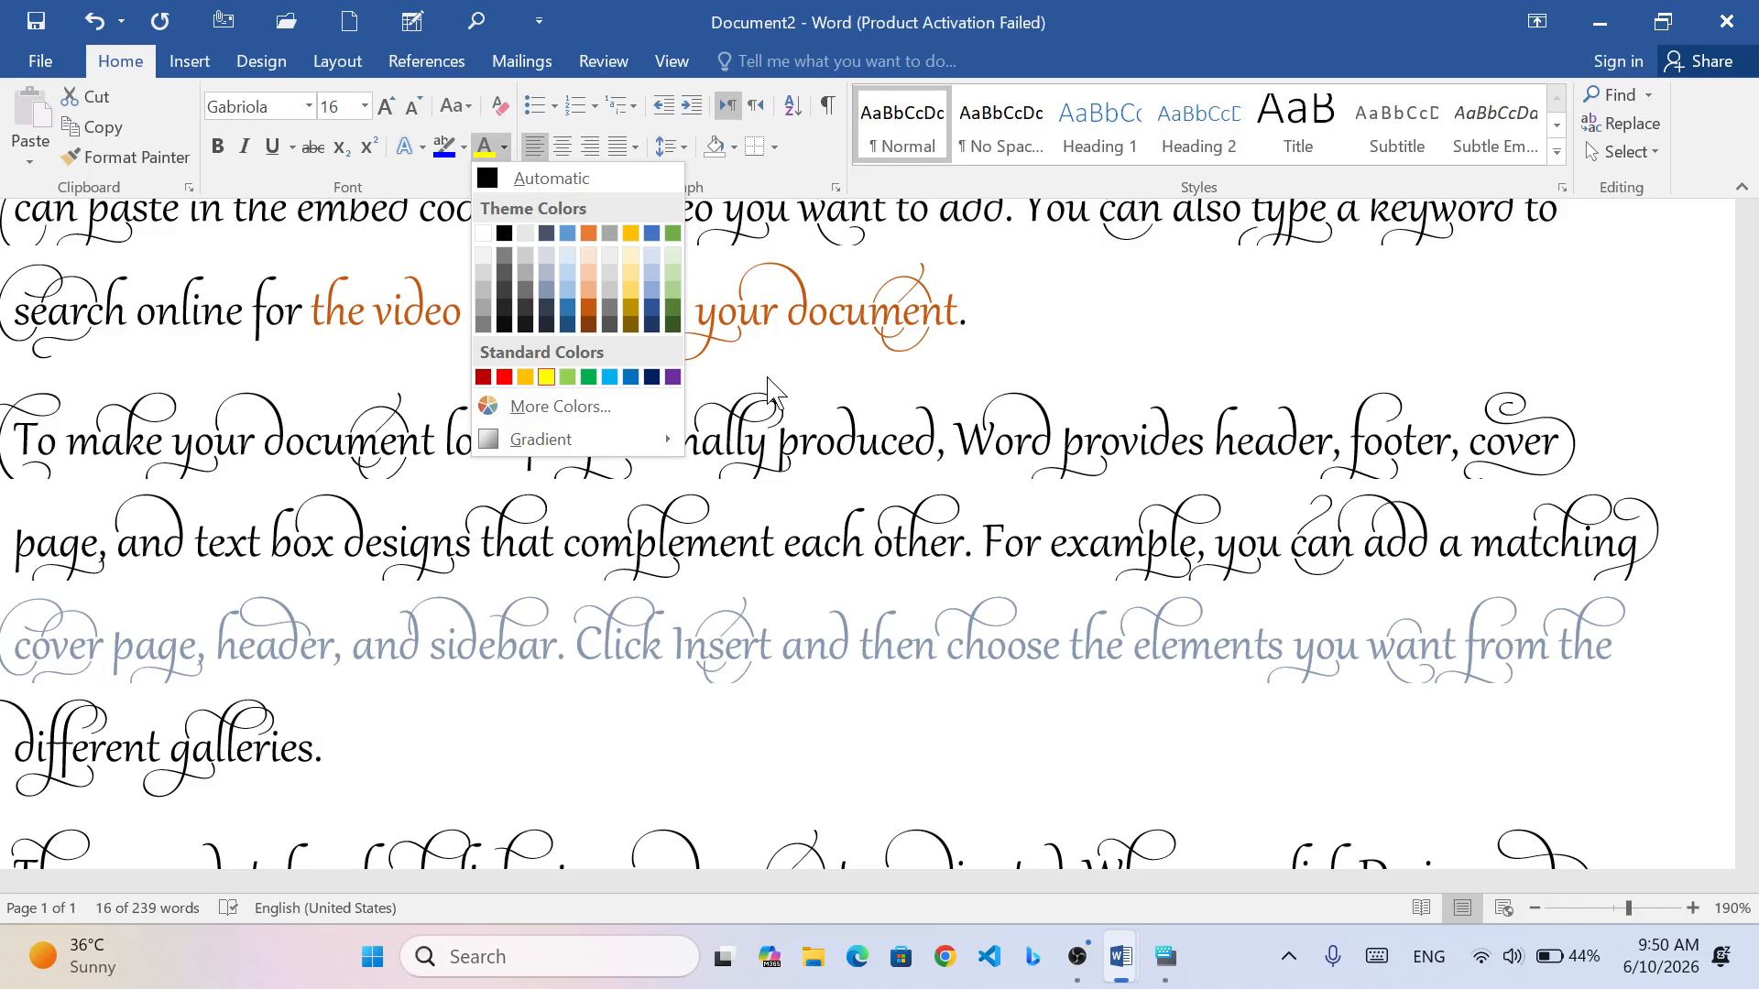
scroll(768, 403, "down", 5)
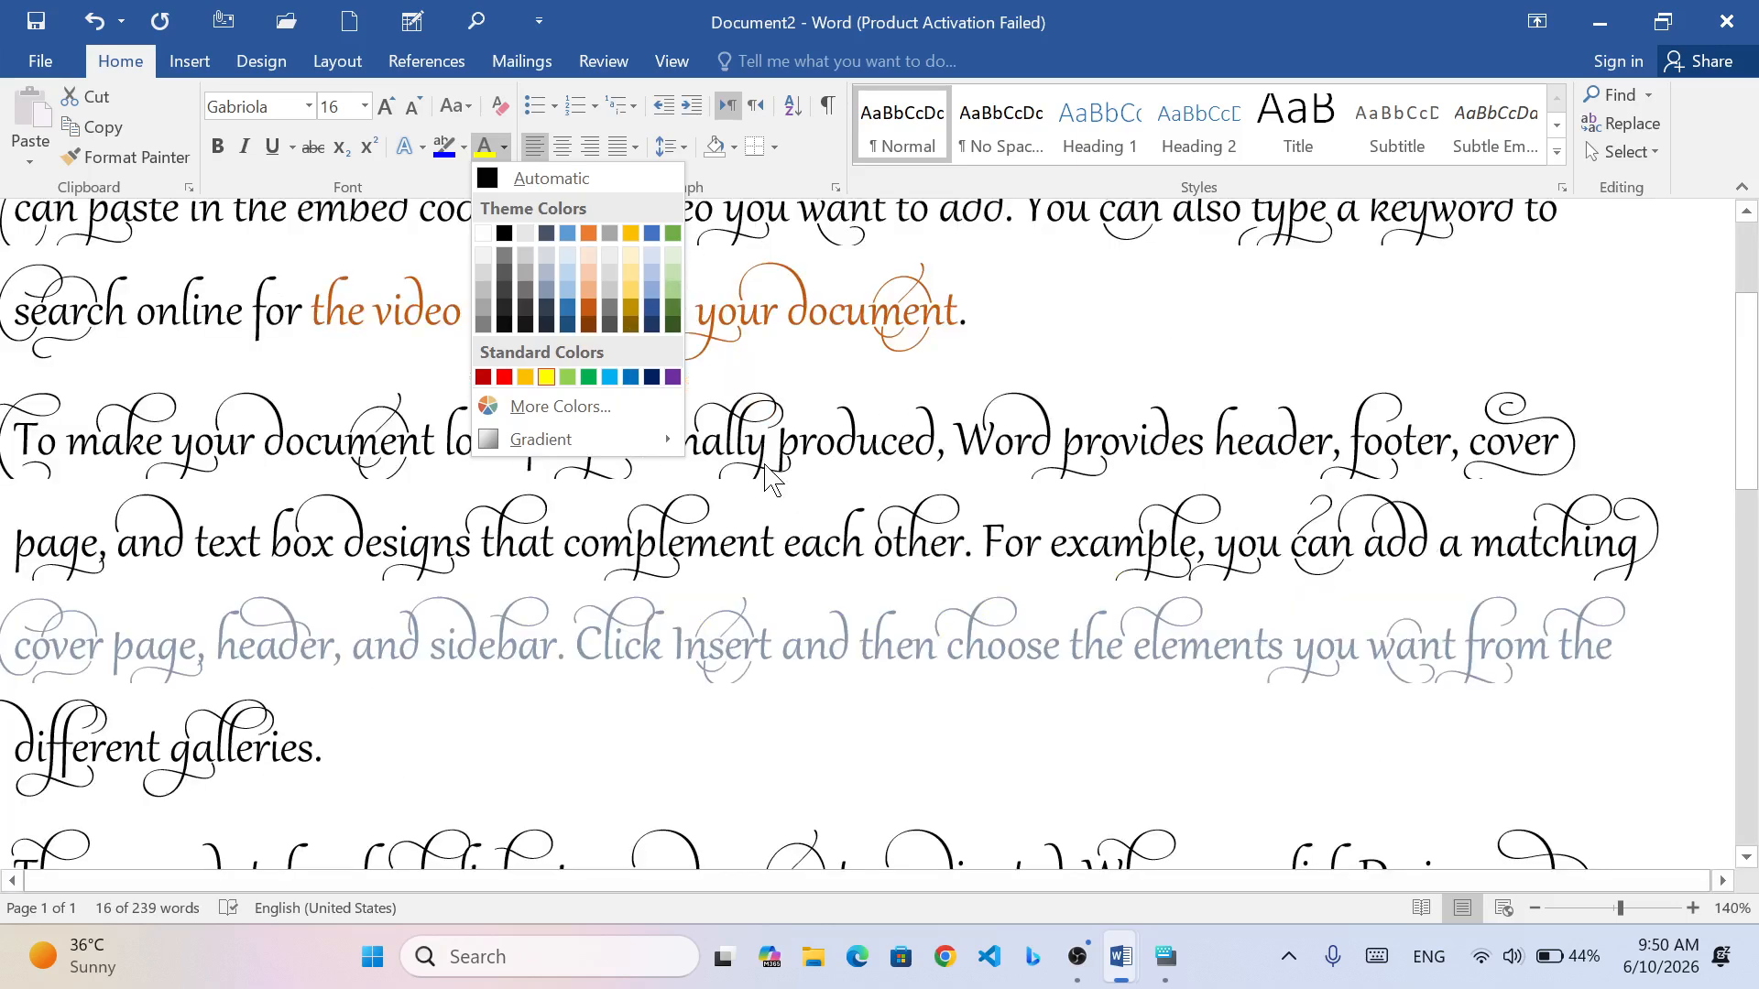
scroll(768, 477, "down", 6)
left_click(545, 376)
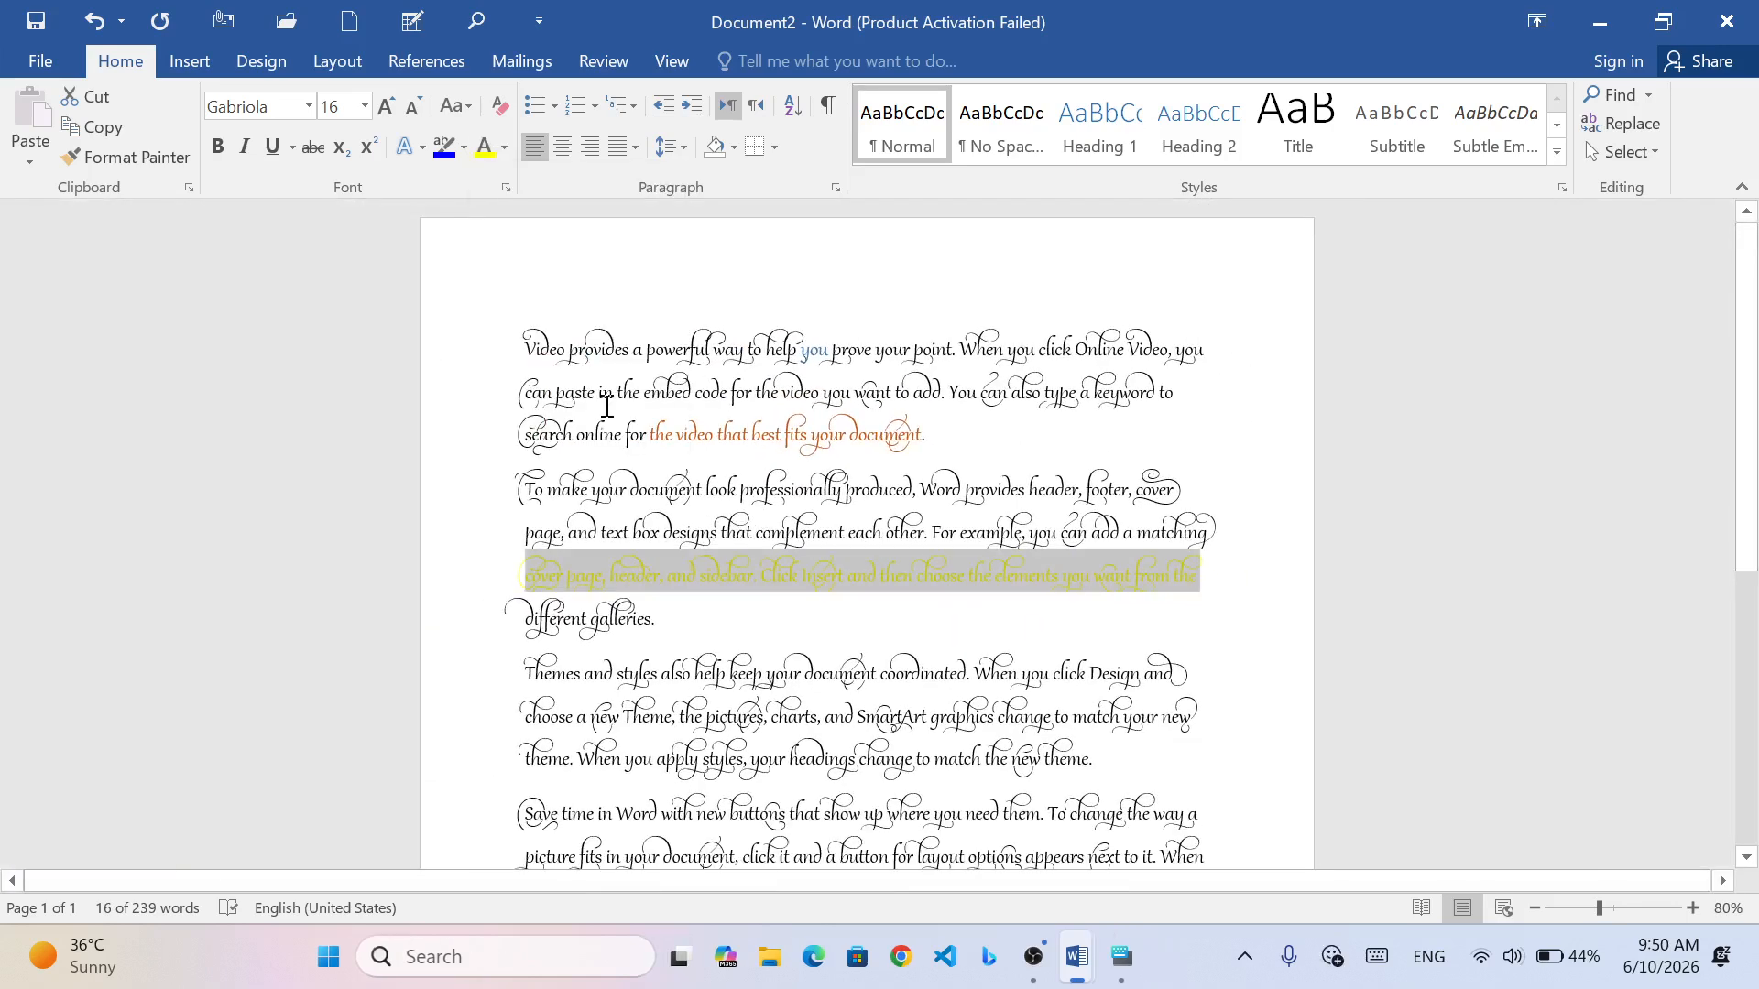
- Undo the font colour changes, redo the ornate stylistic set on the whole text, and deselect it
key("ctrl+z")
key("ctrl+z")
key("ctrl+z")
key("ctrl+z")
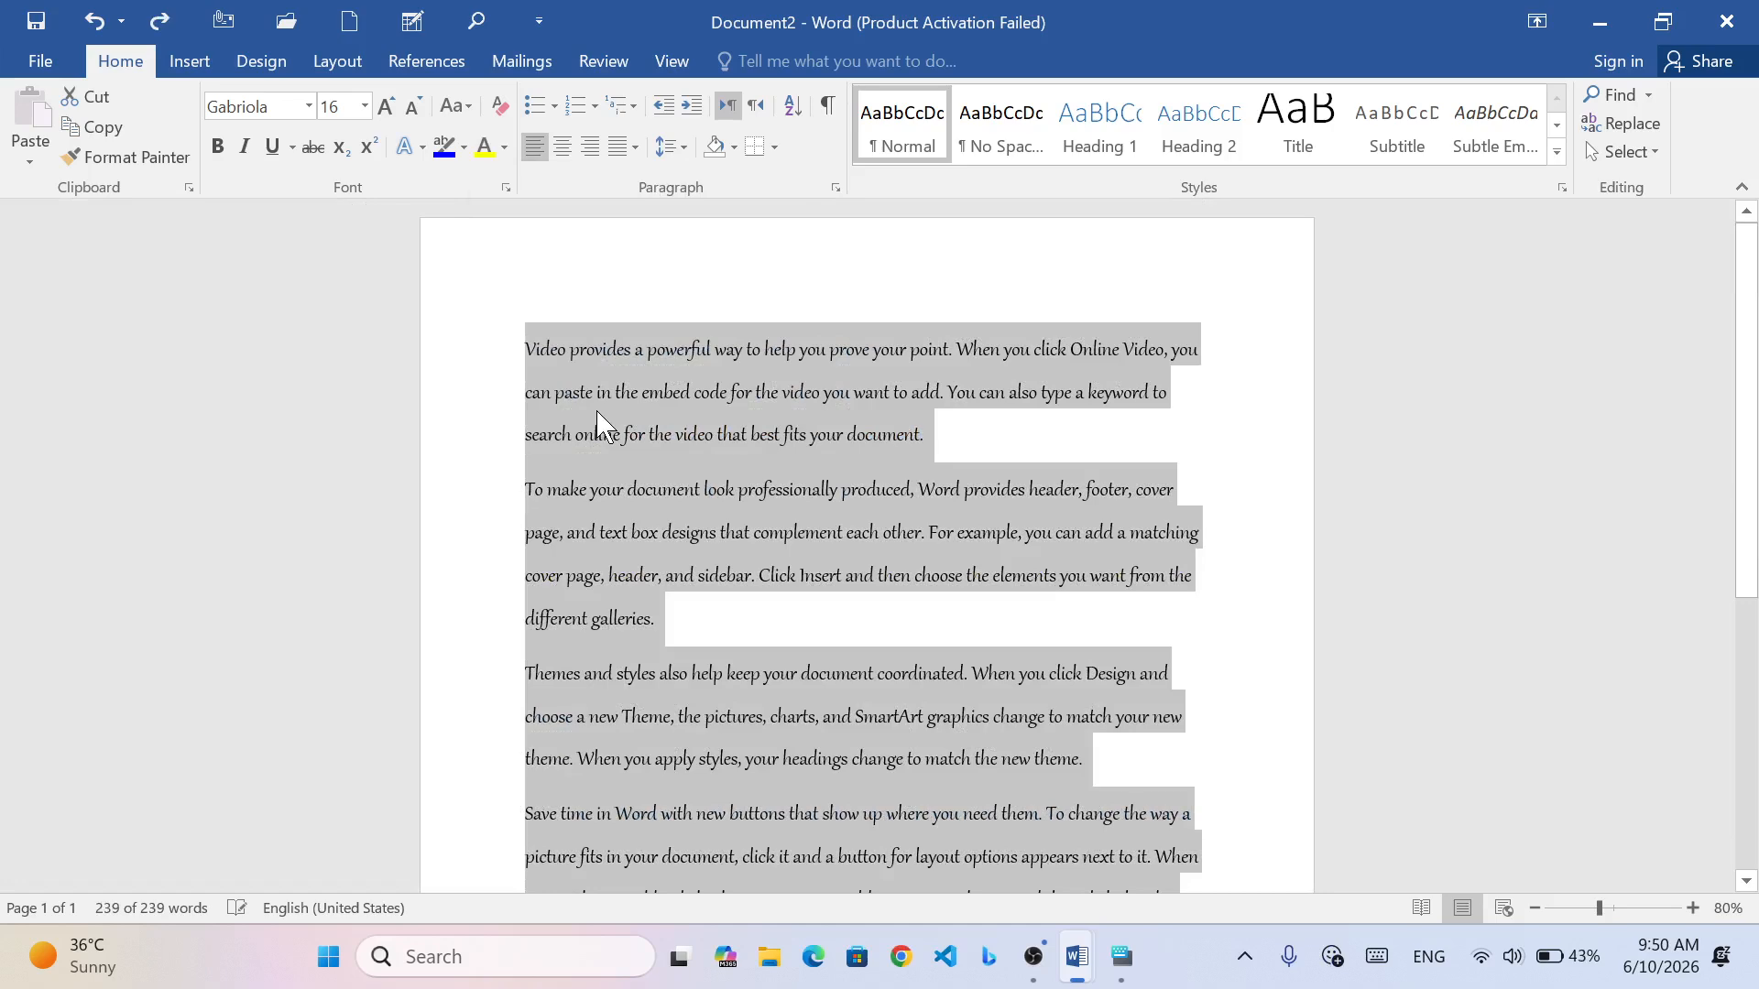
key("ctrl+y")
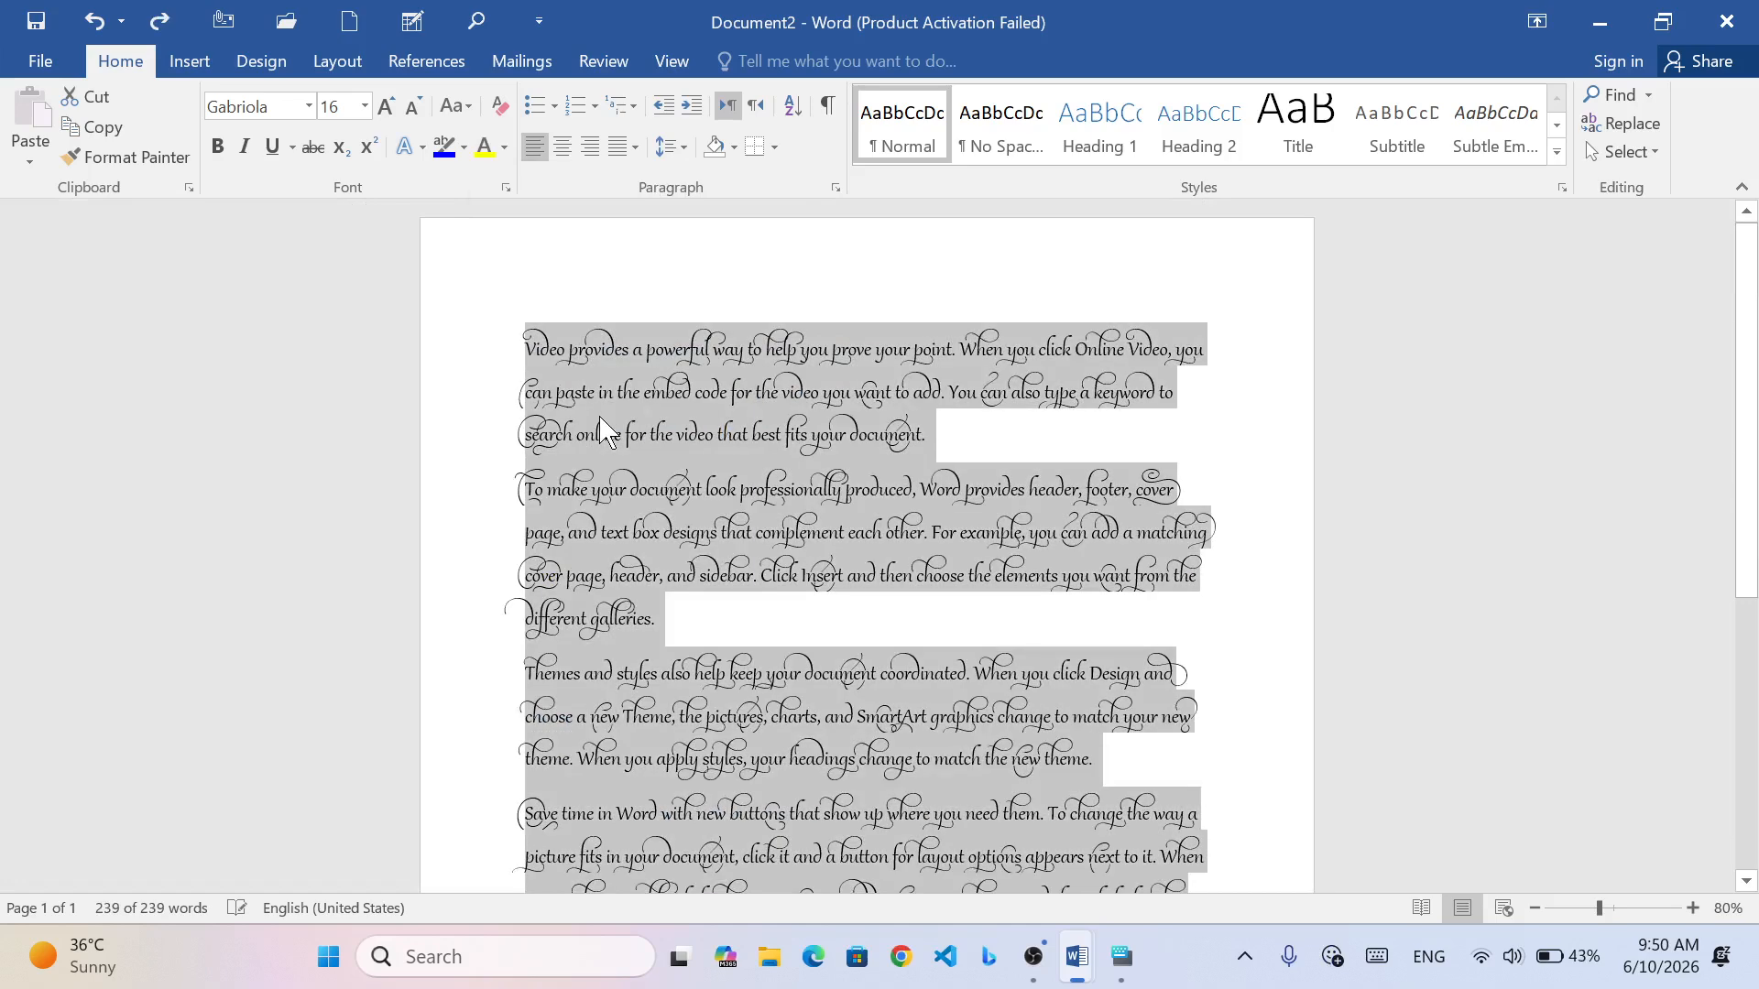
left_click(876, 432)
- Select the whole text and view the additional font colours dialog, closing it without choosing a colour
scroll(887, 495, "up", 4)
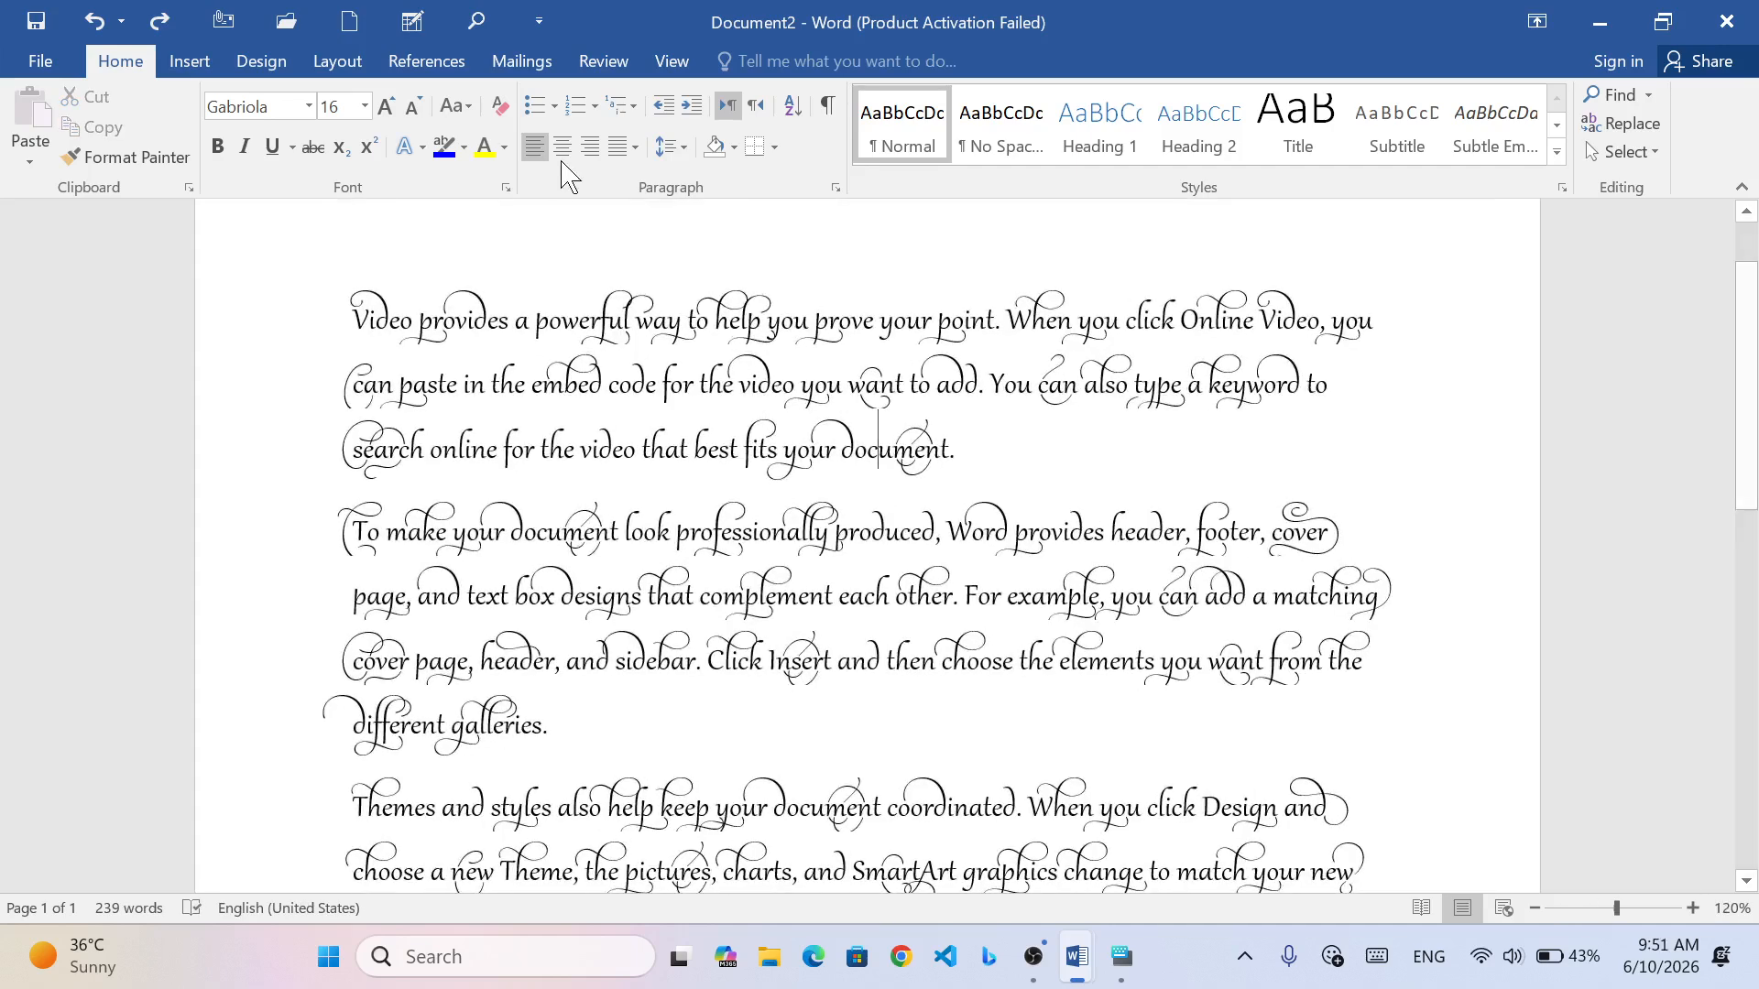
left_click(507, 151)
left_click(829, 451)
key("ctrl+a")
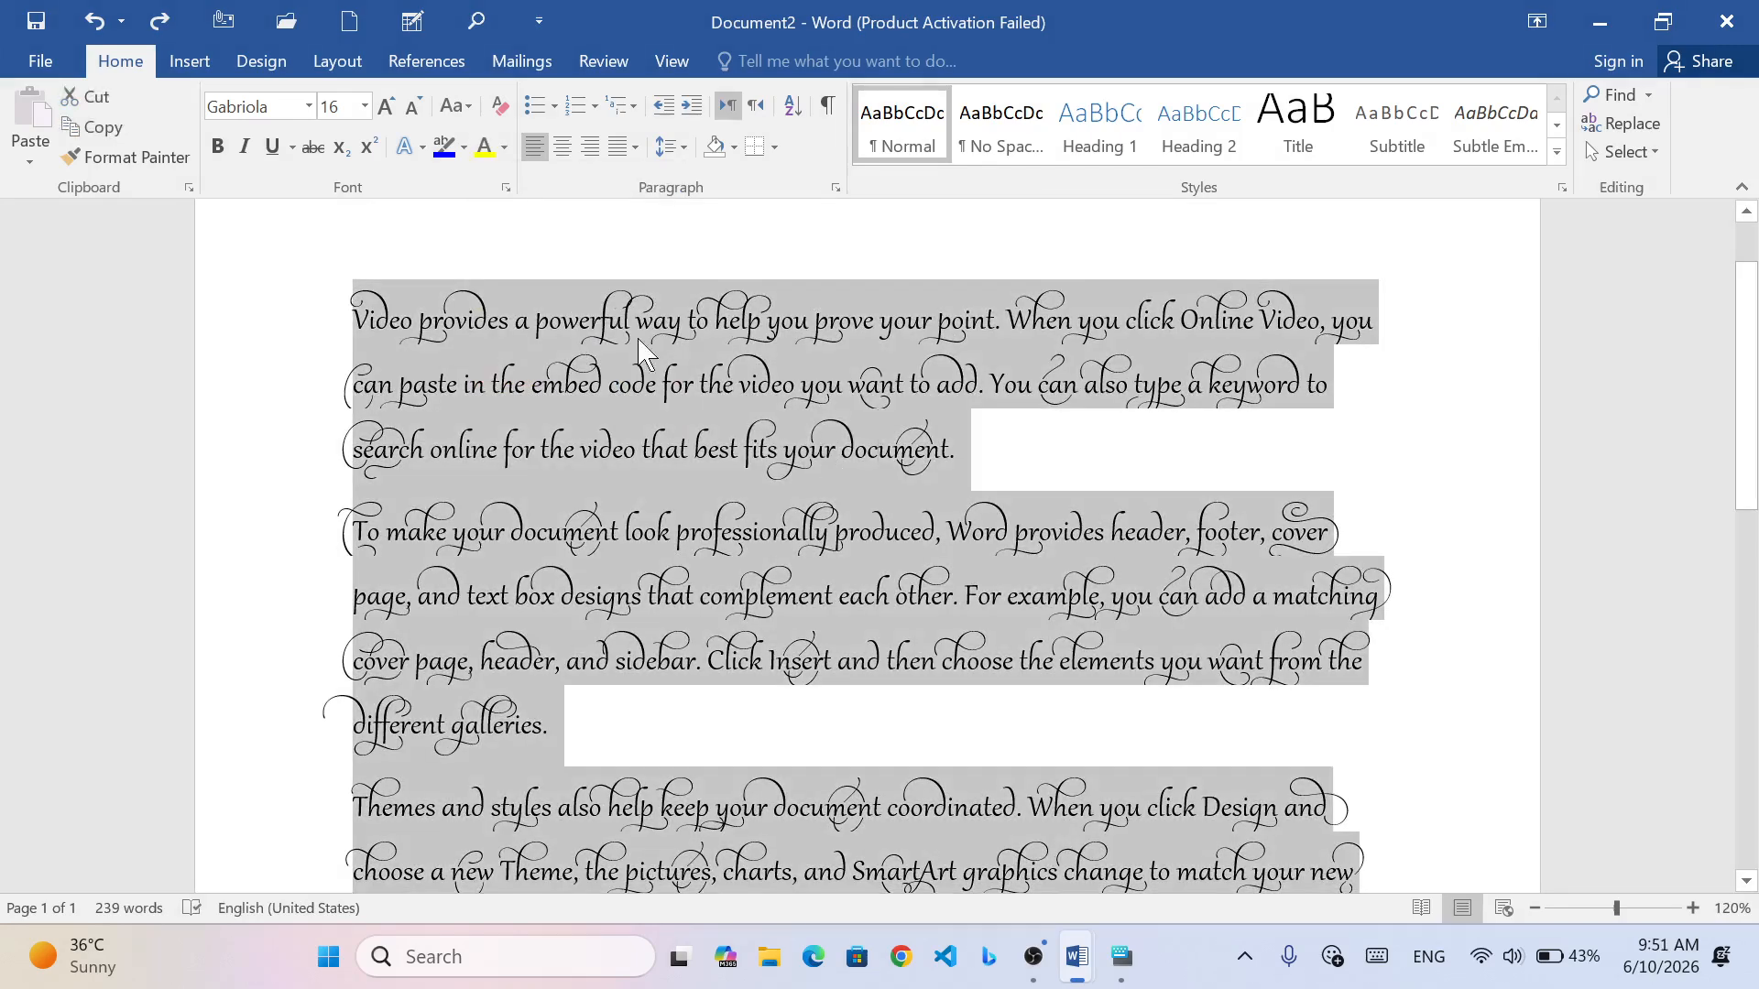
left_click(505, 150)
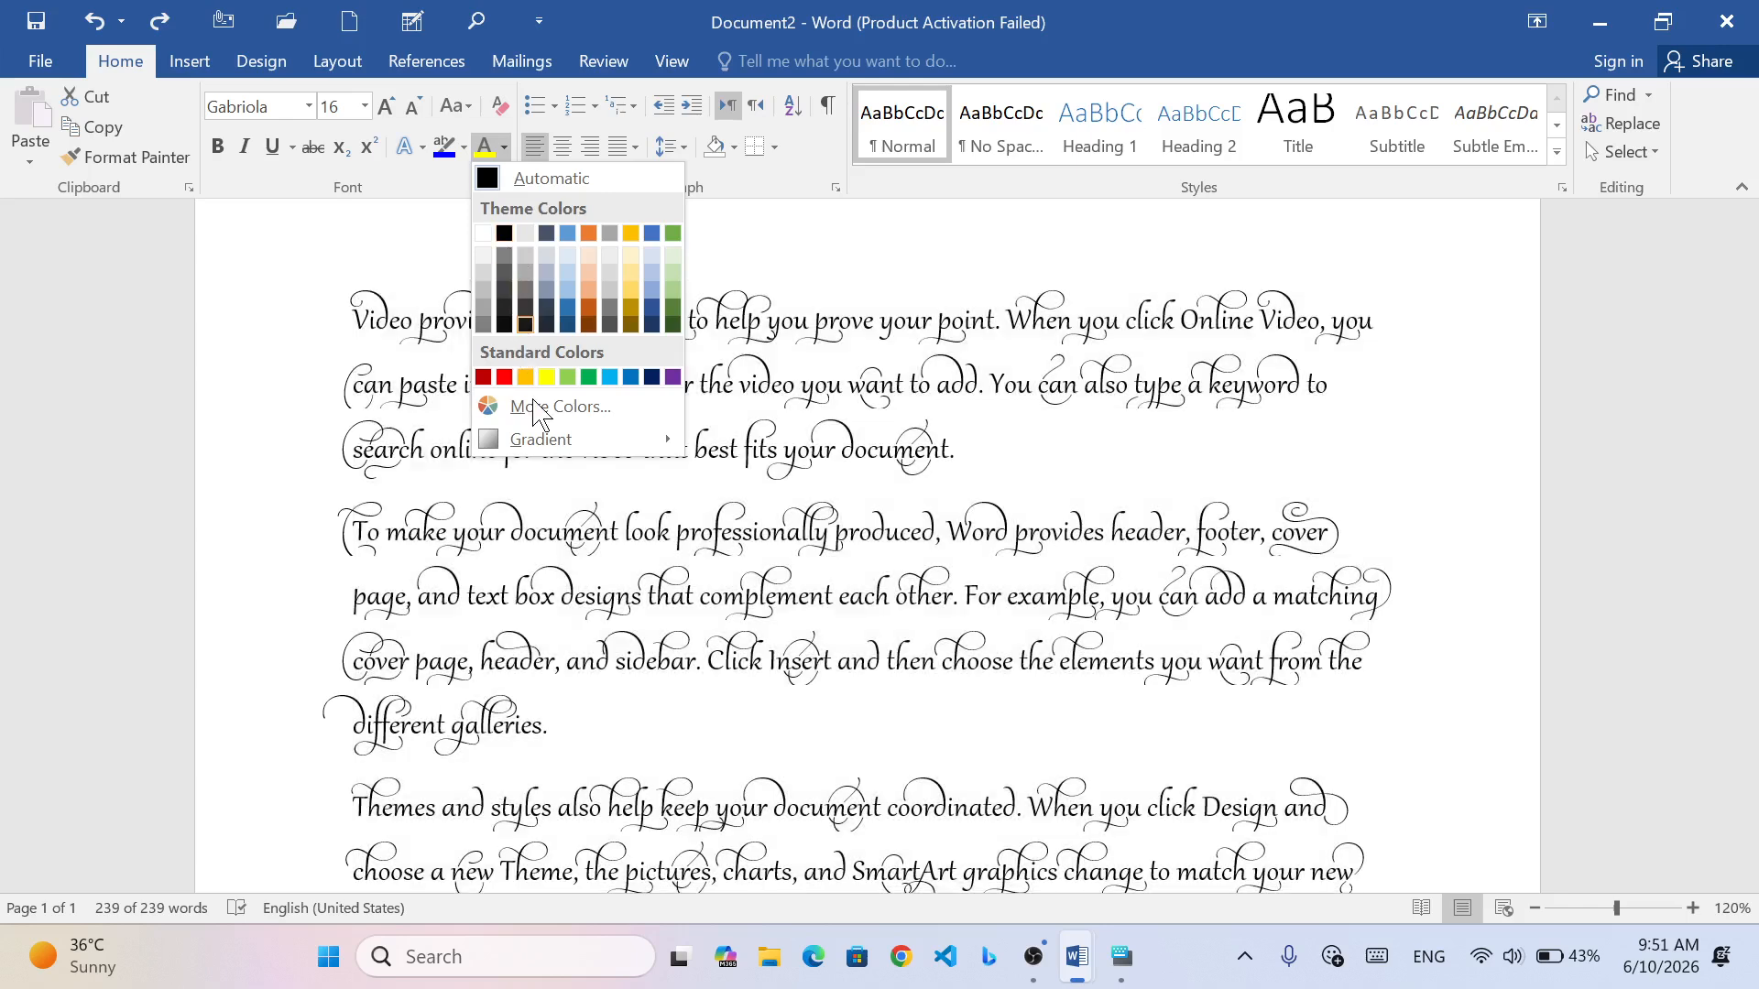
left_click(532, 406)
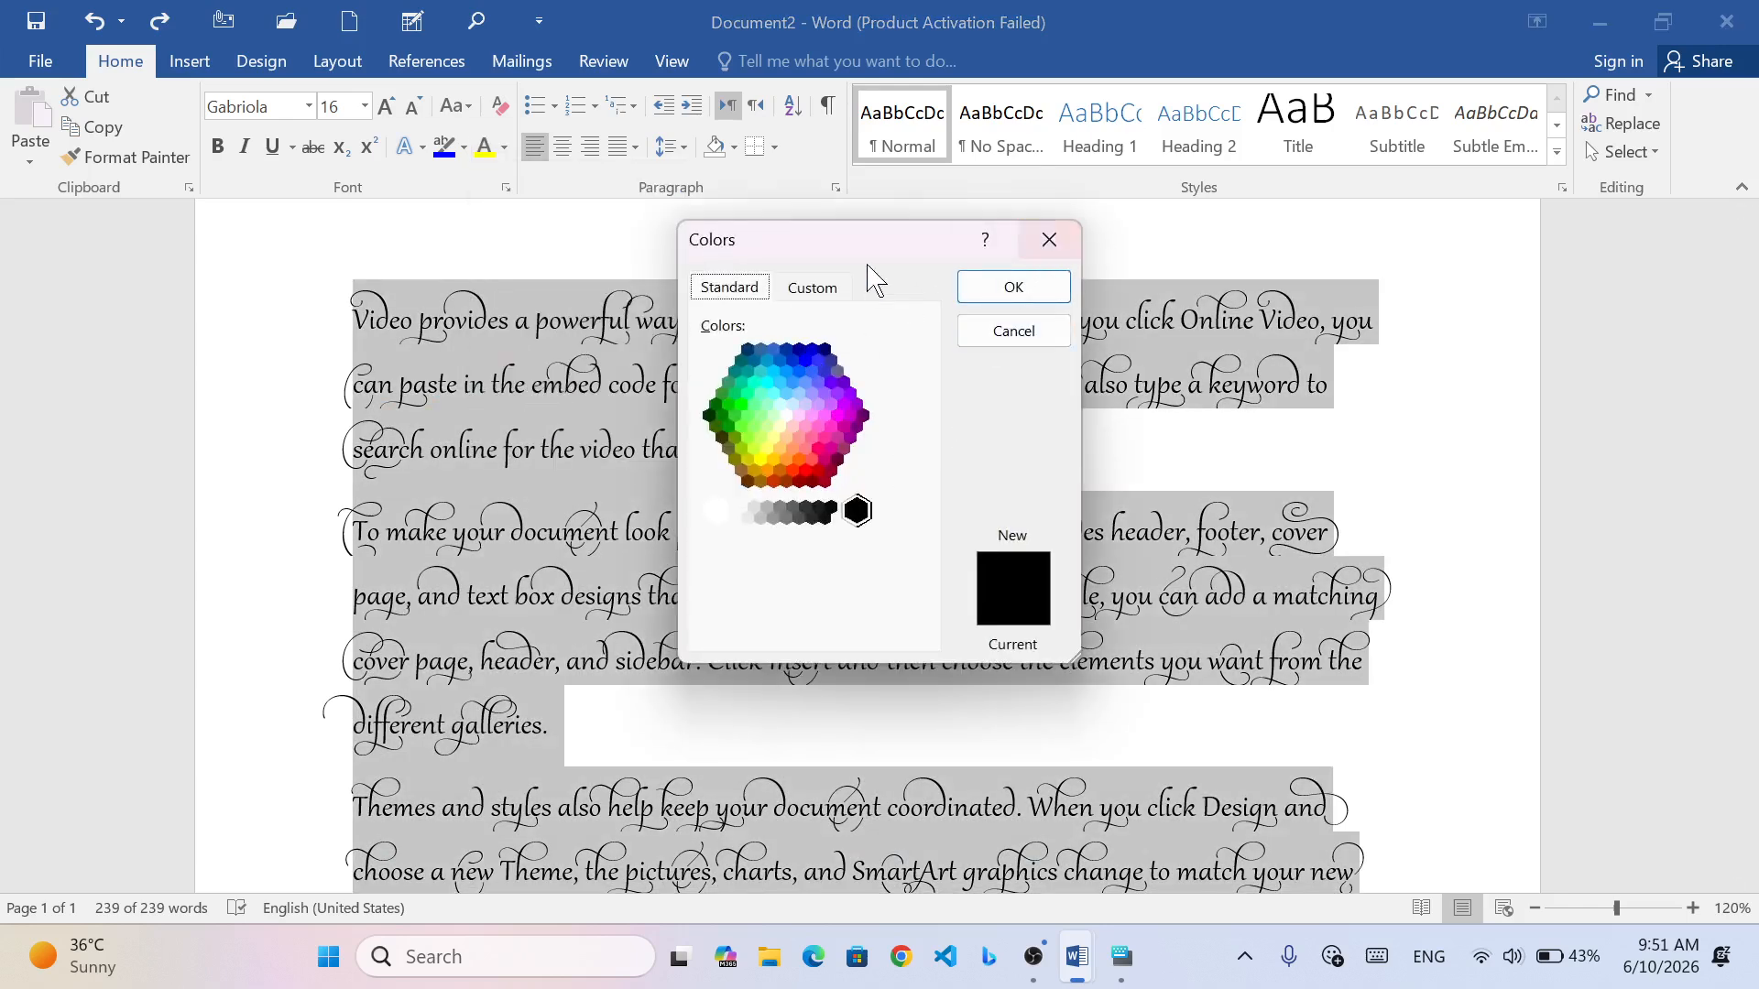
left_click(1051, 242)
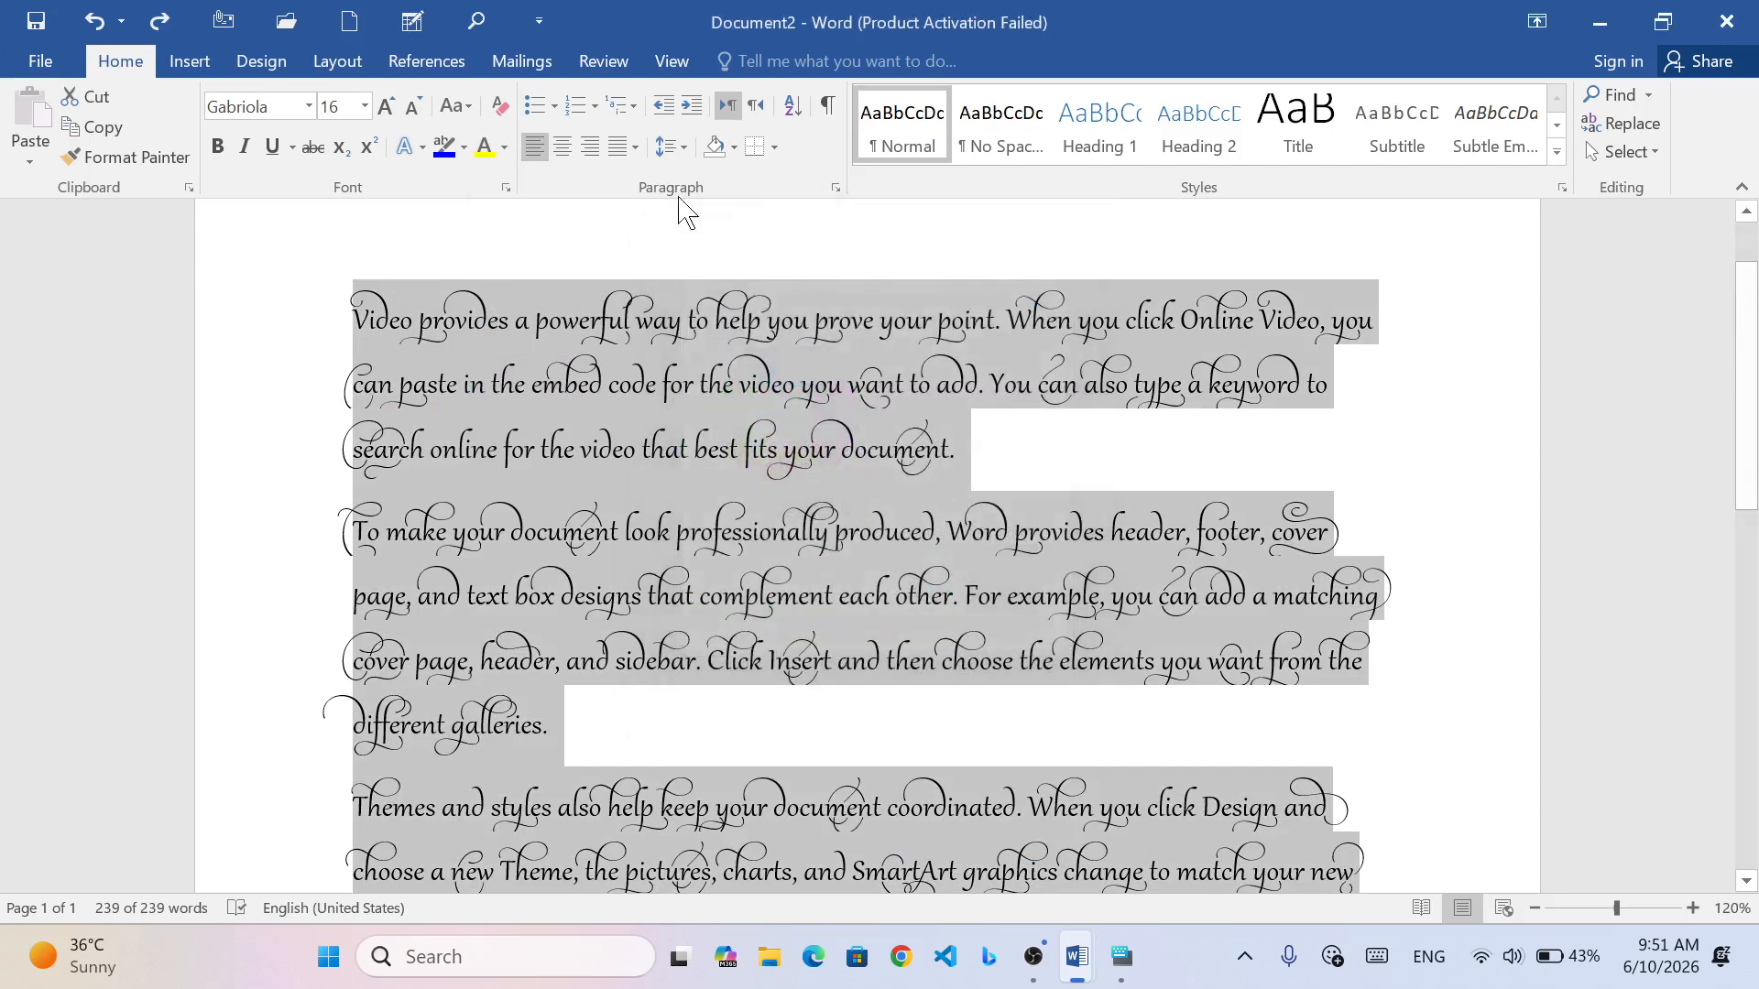
- Set the whole text's font colour to the medium-light gold theme shade, the third tint below the base gold
left_click(503, 148)
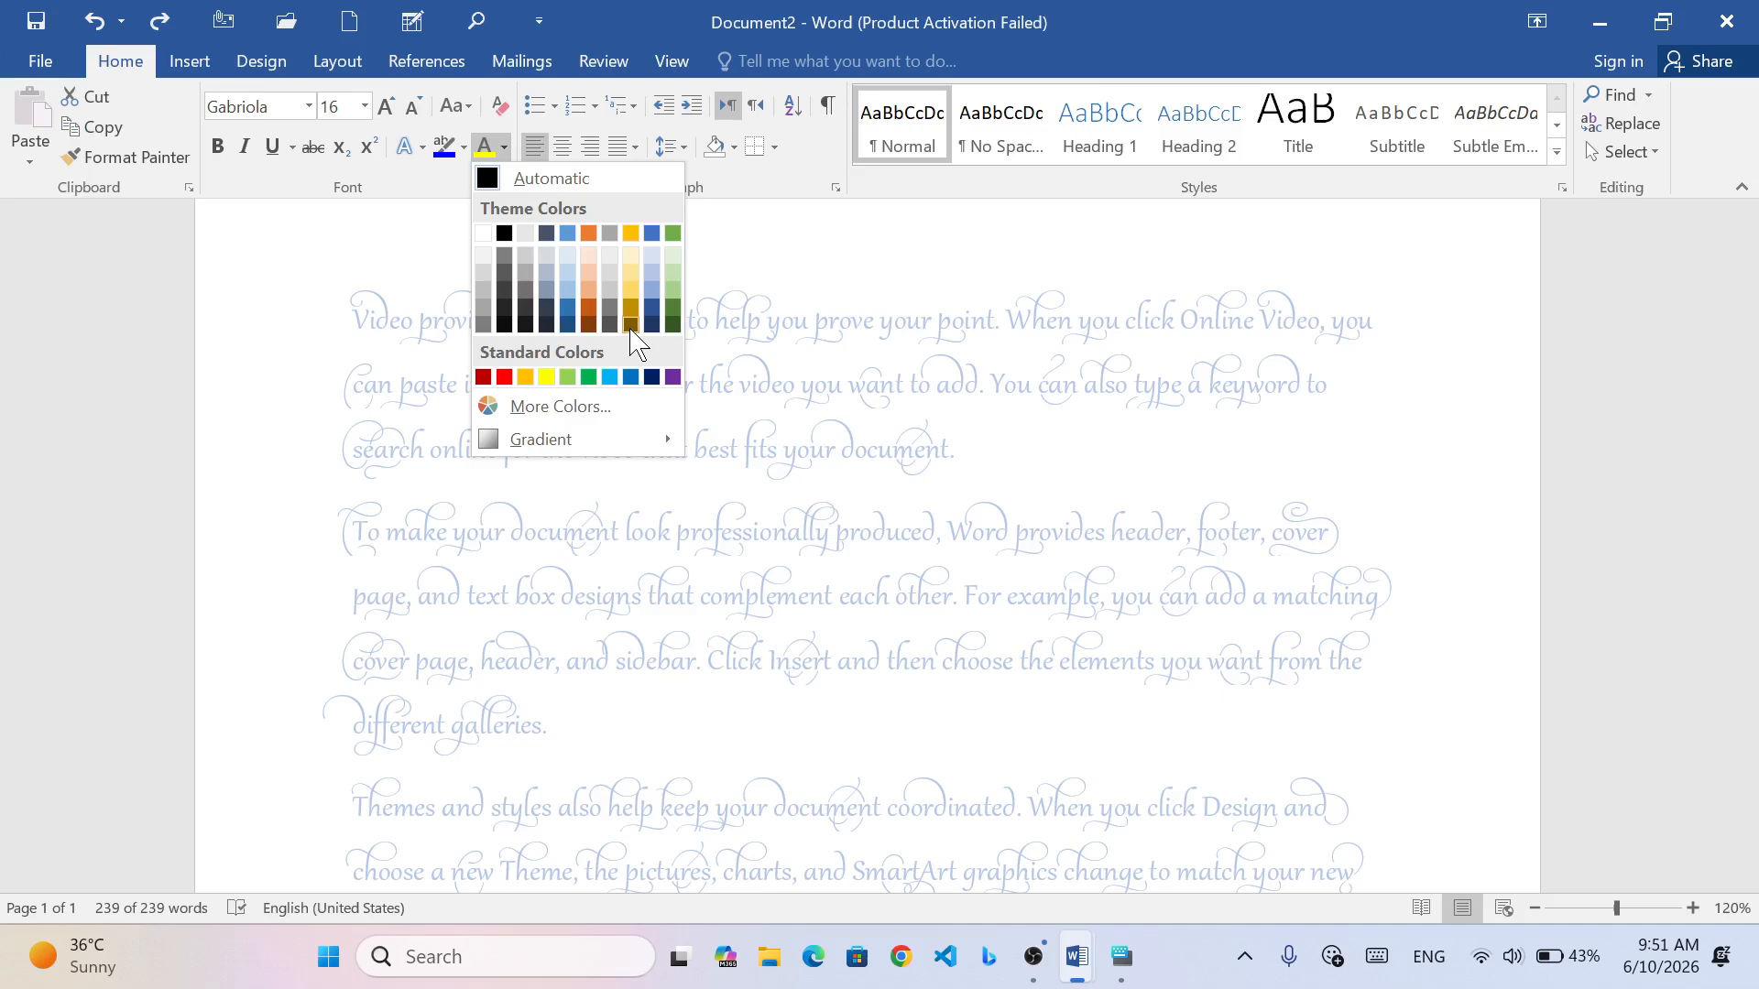
mouse_move(534, 426)
key("Escape")
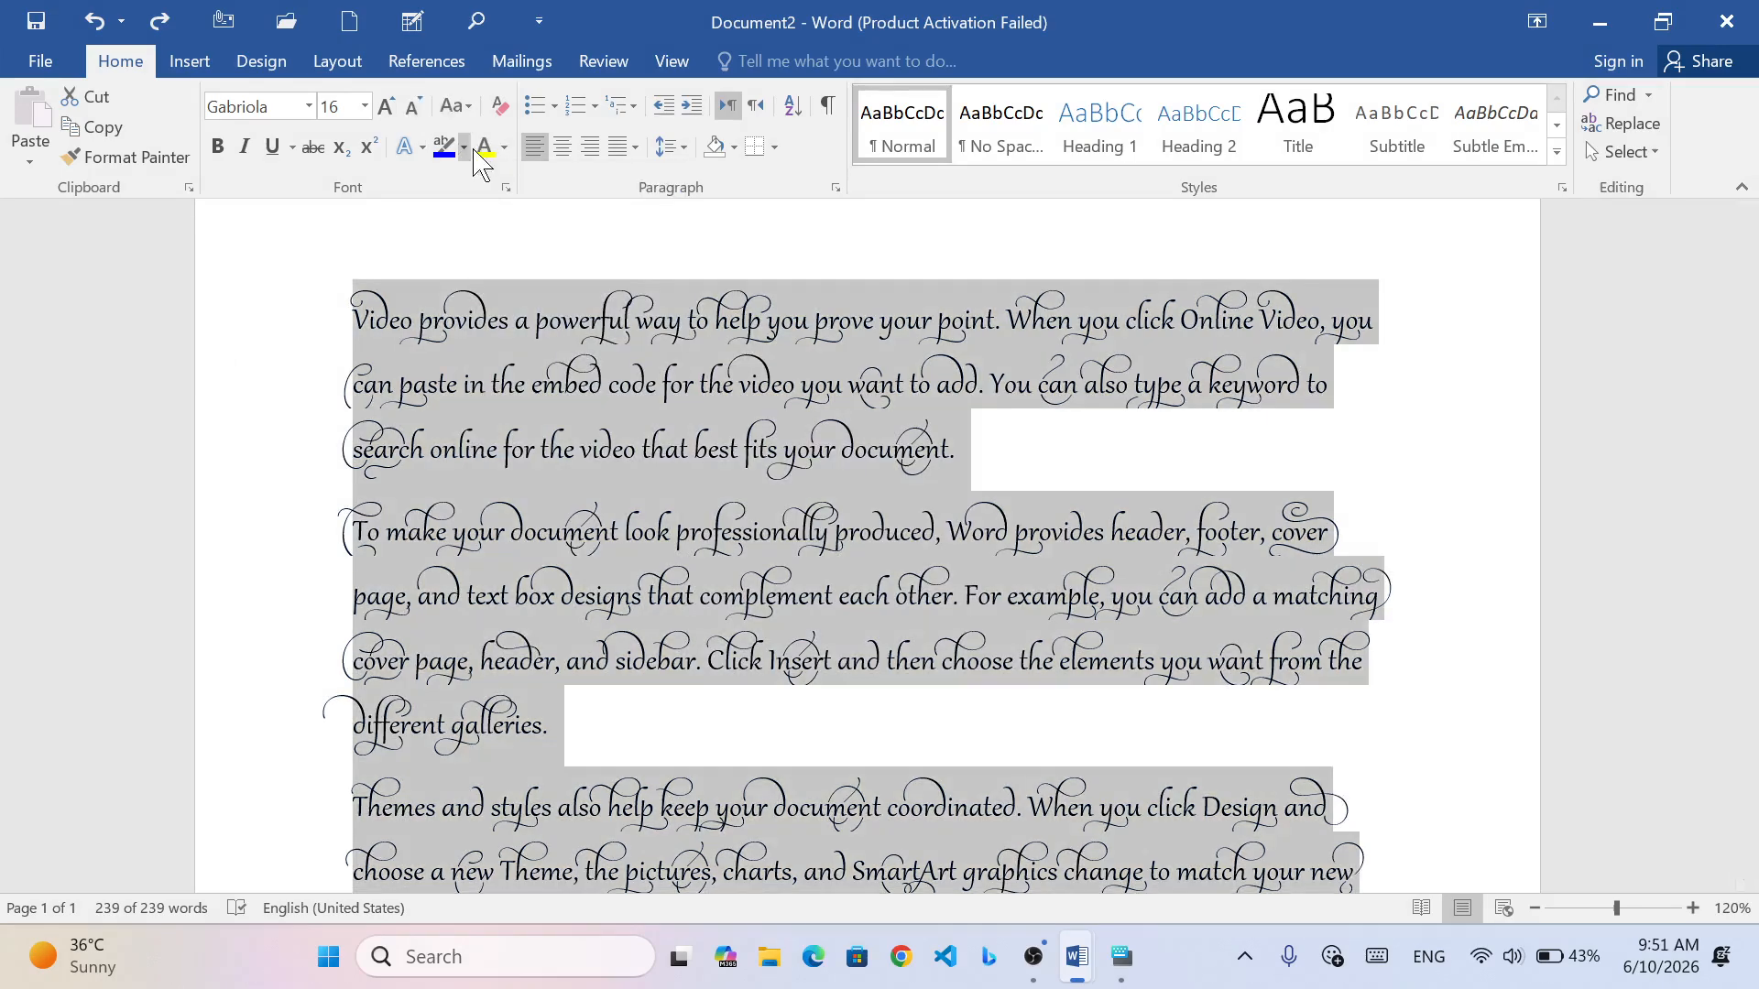
left_click(504, 147)
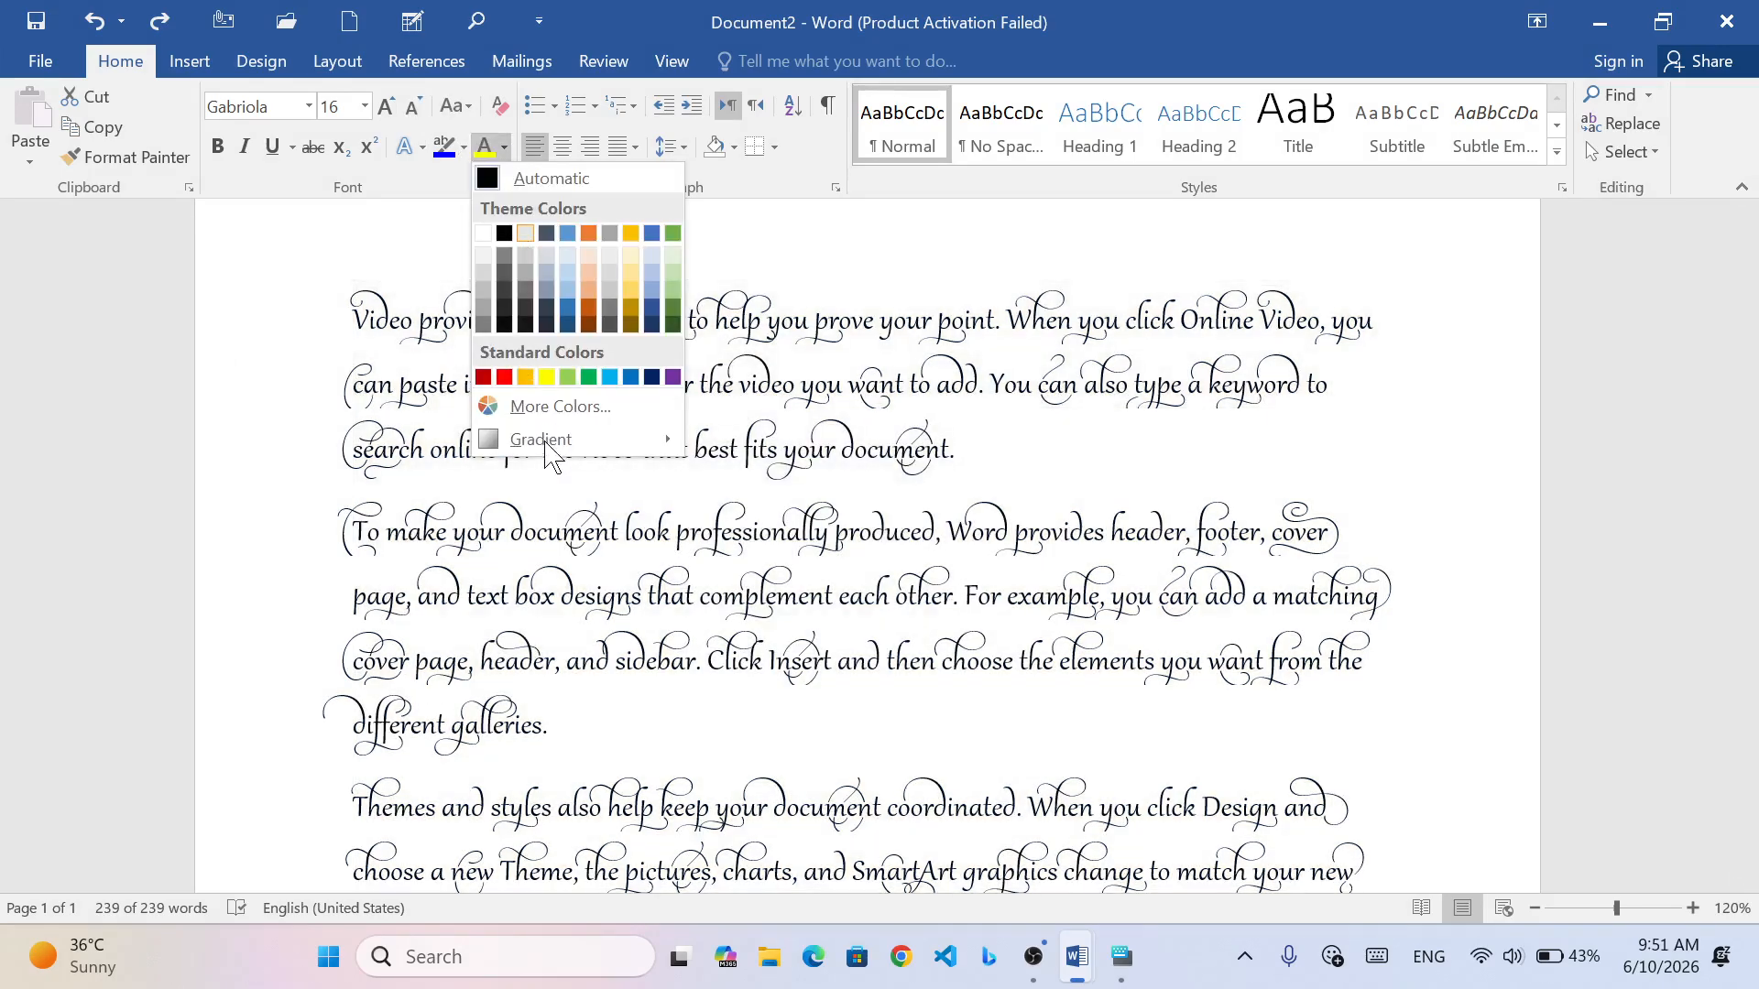
mouse_move(549, 449)
left_click(631, 290)
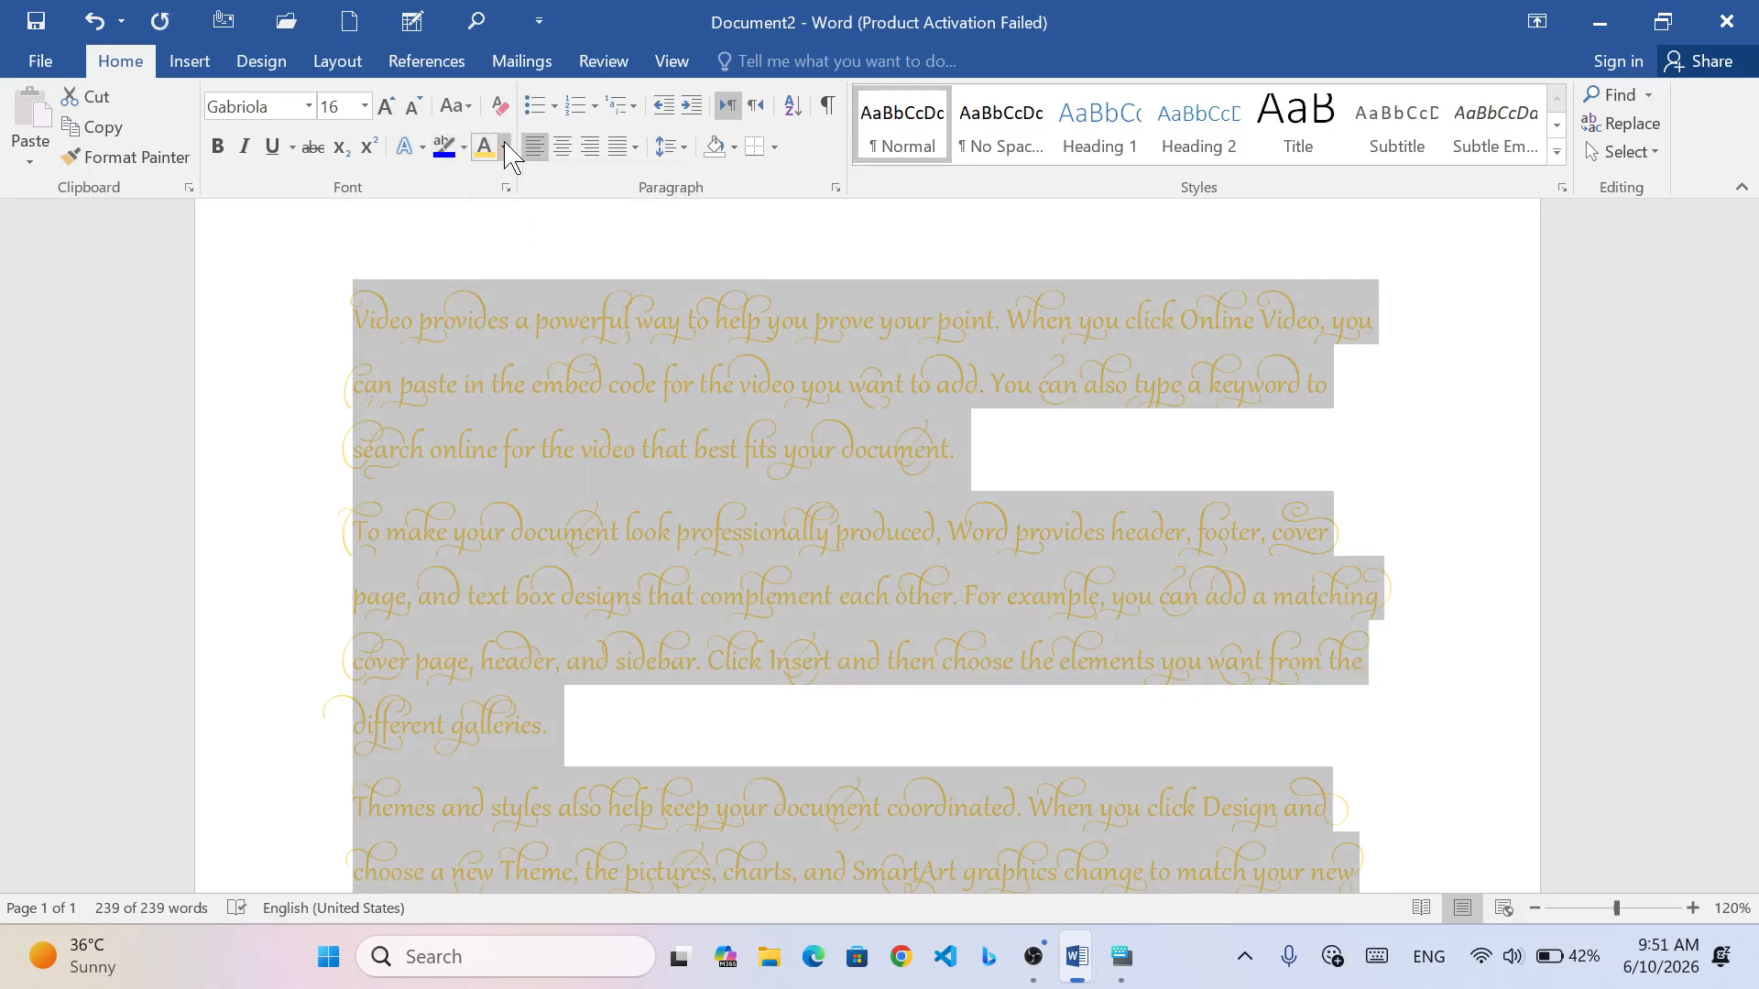
- Apply the first light gradient variation to the gold font colour of the whole text and deselect it to inspect the result
left_click(504, 147)
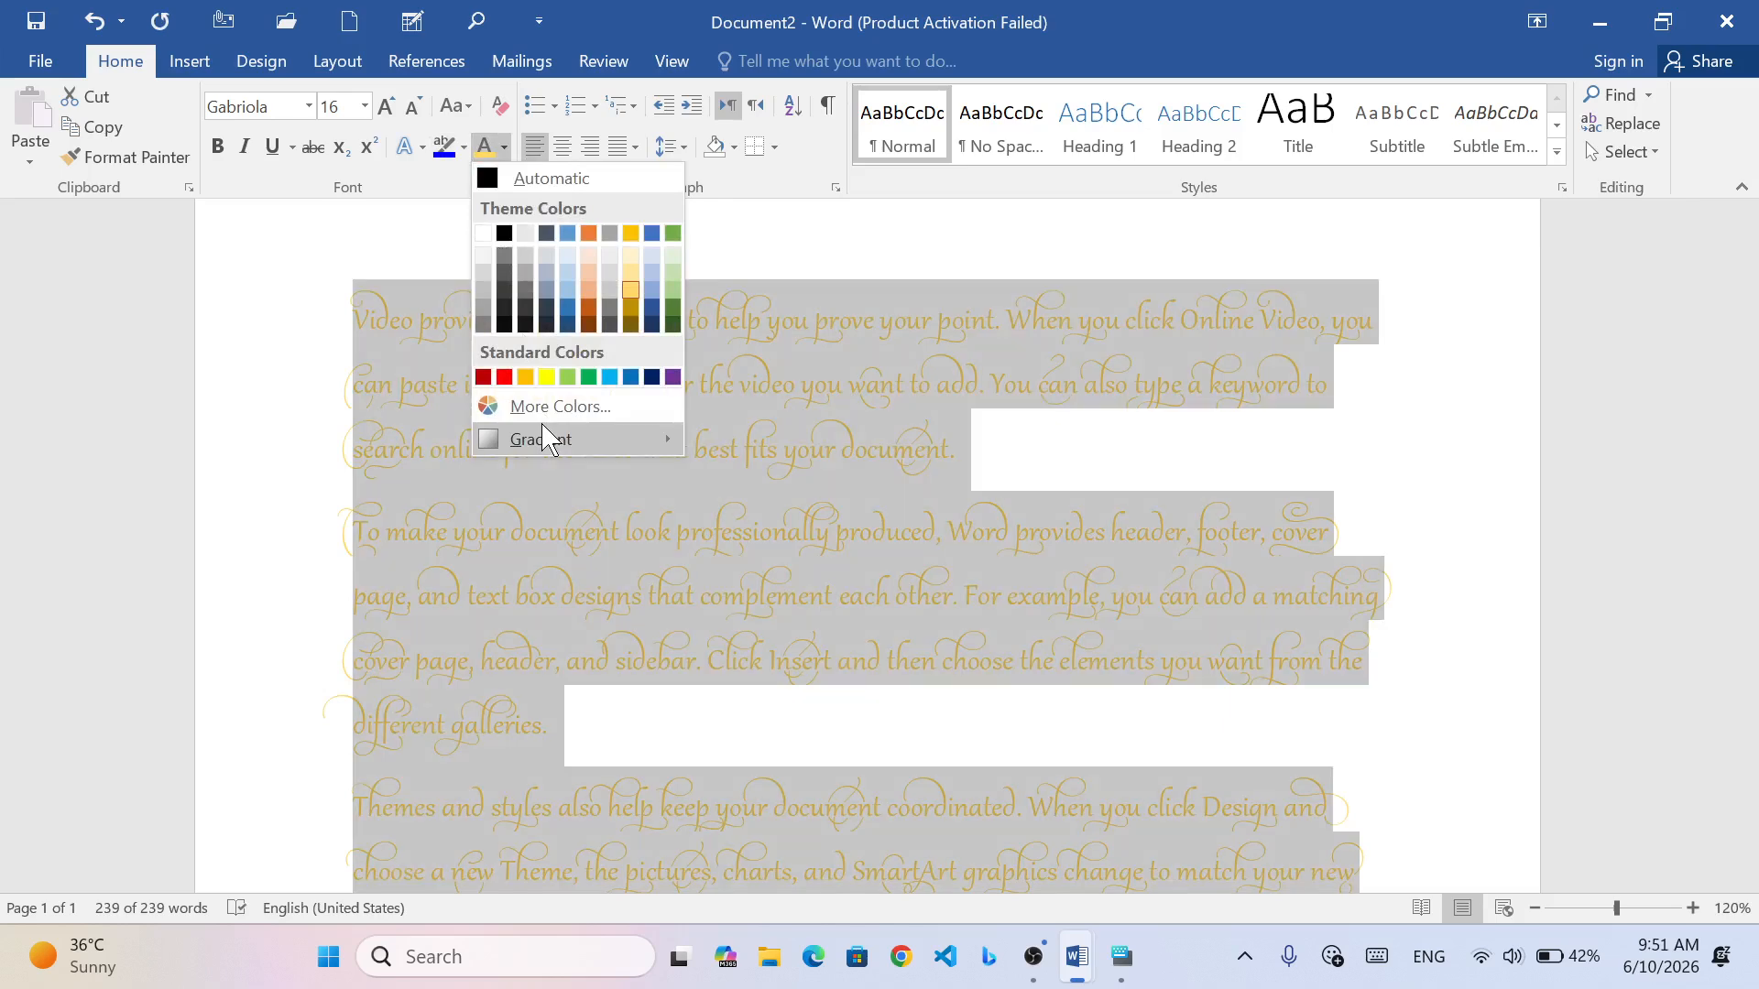
left_click(506, 439)
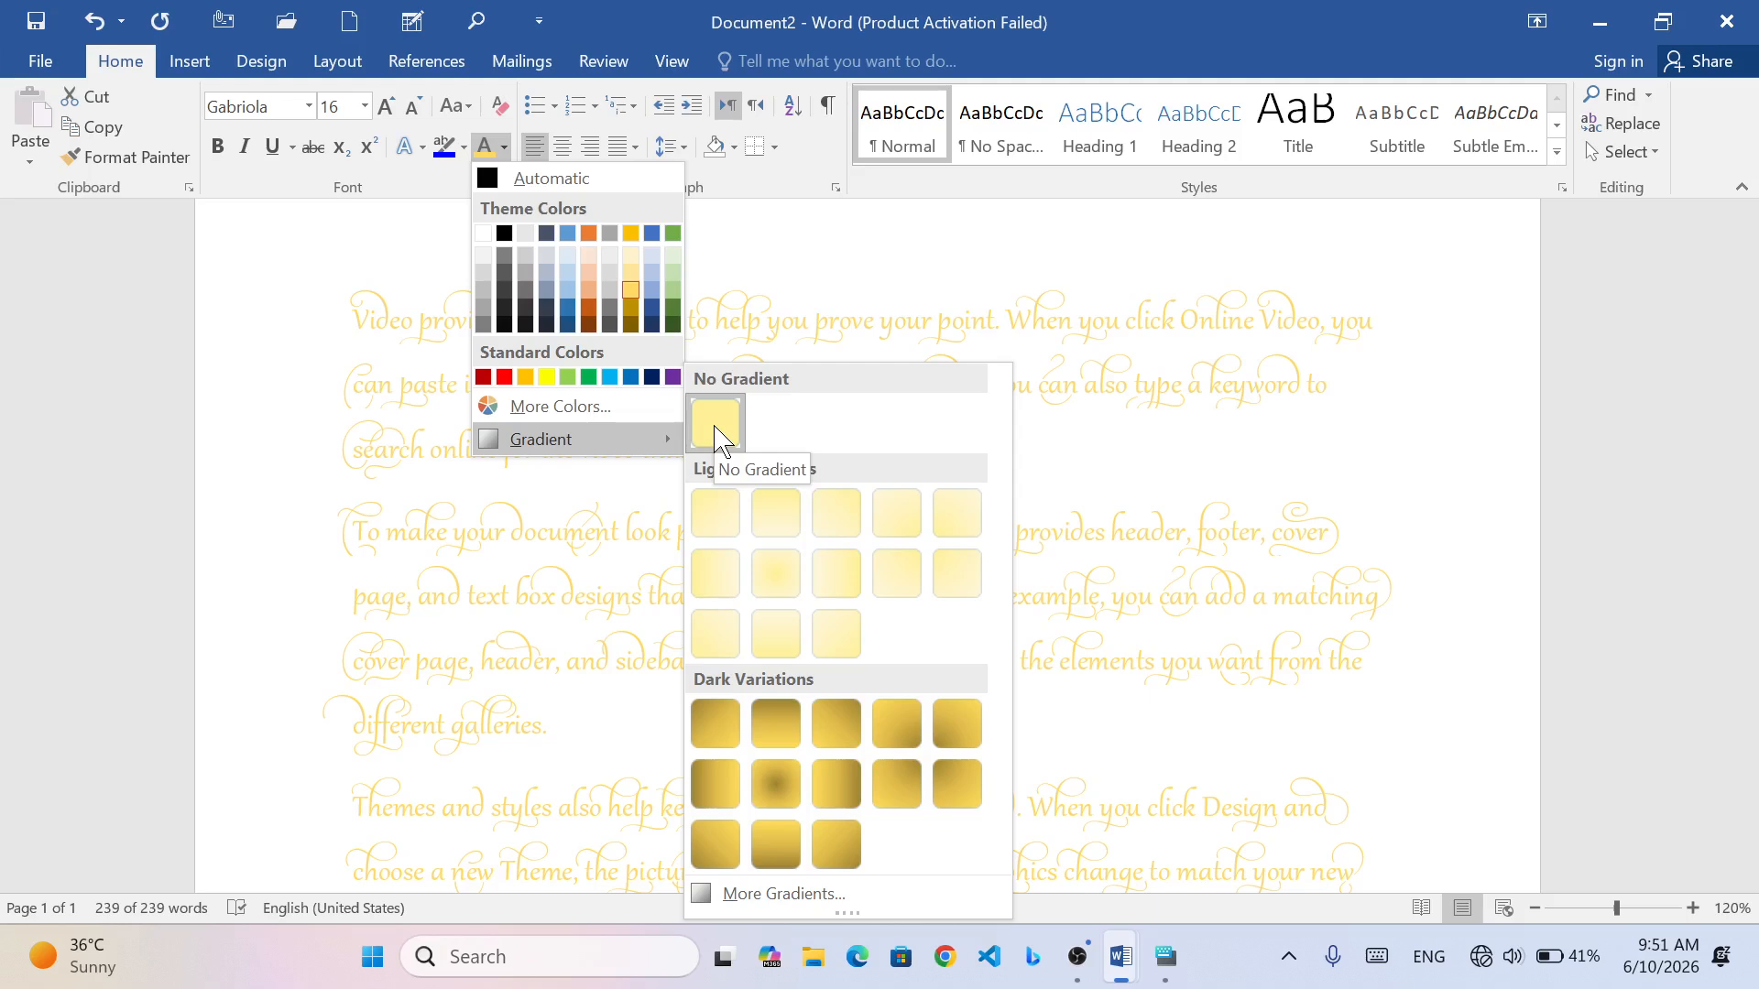
left_click(730, 523)
scroll(852, 630, "down", 5)
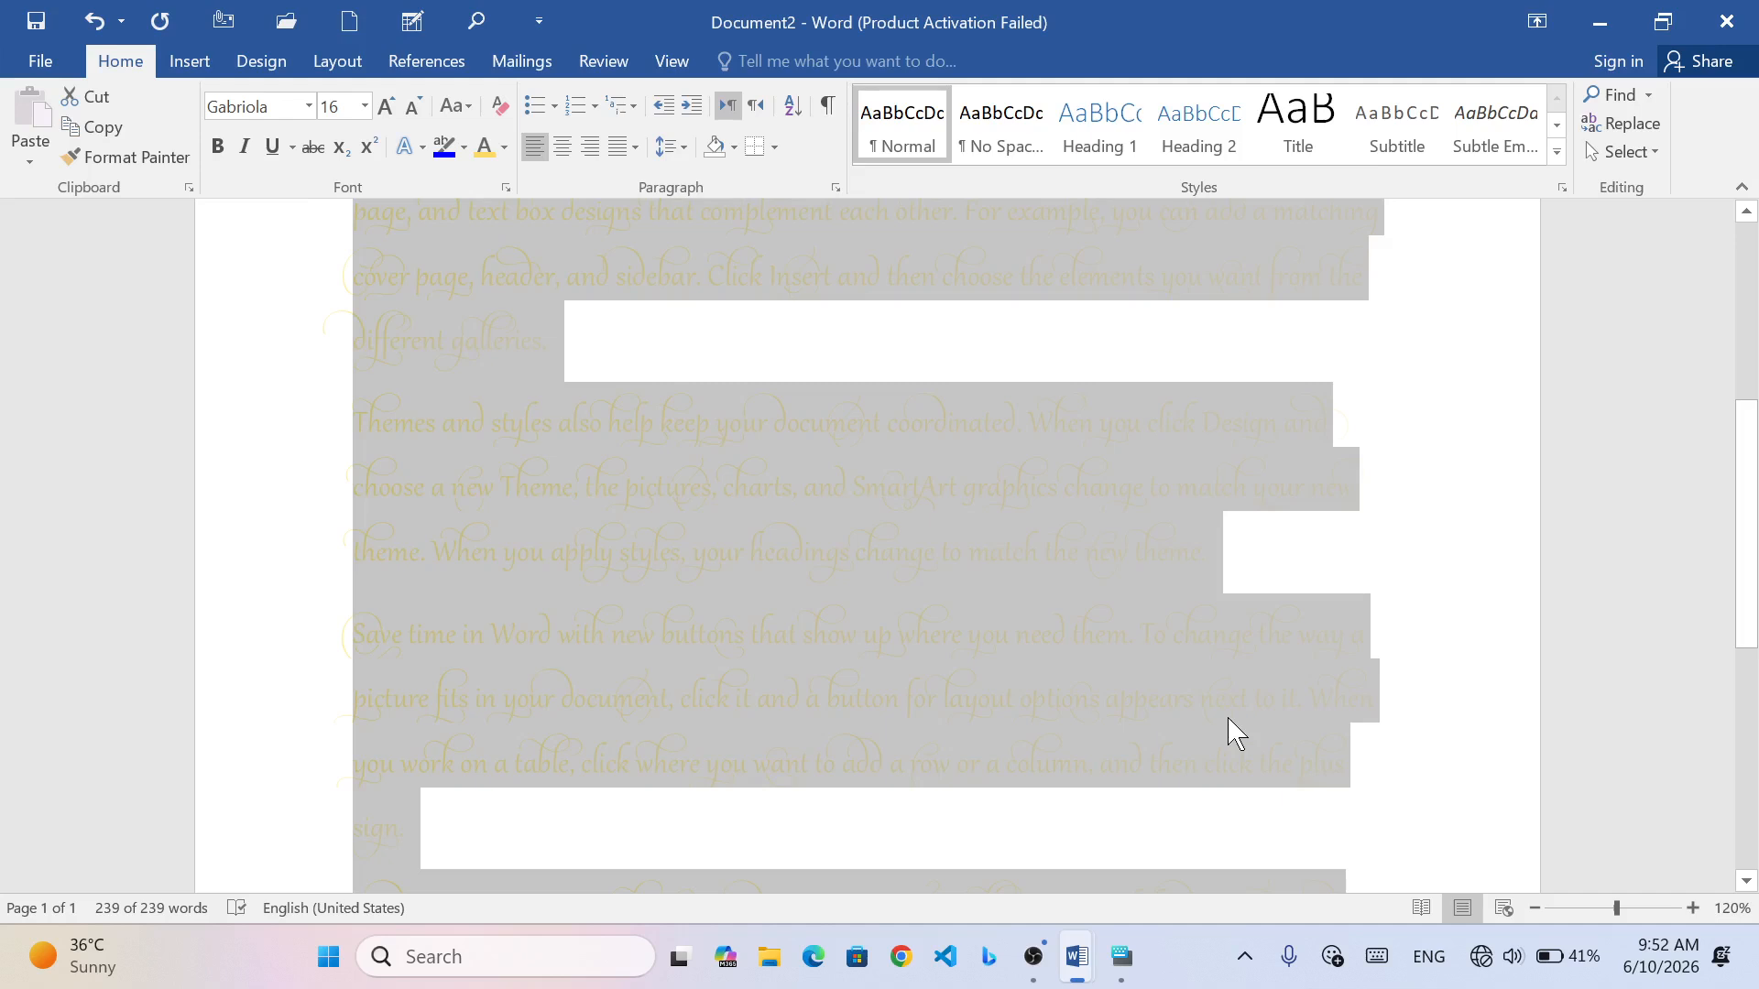
left_click(1226, 696)
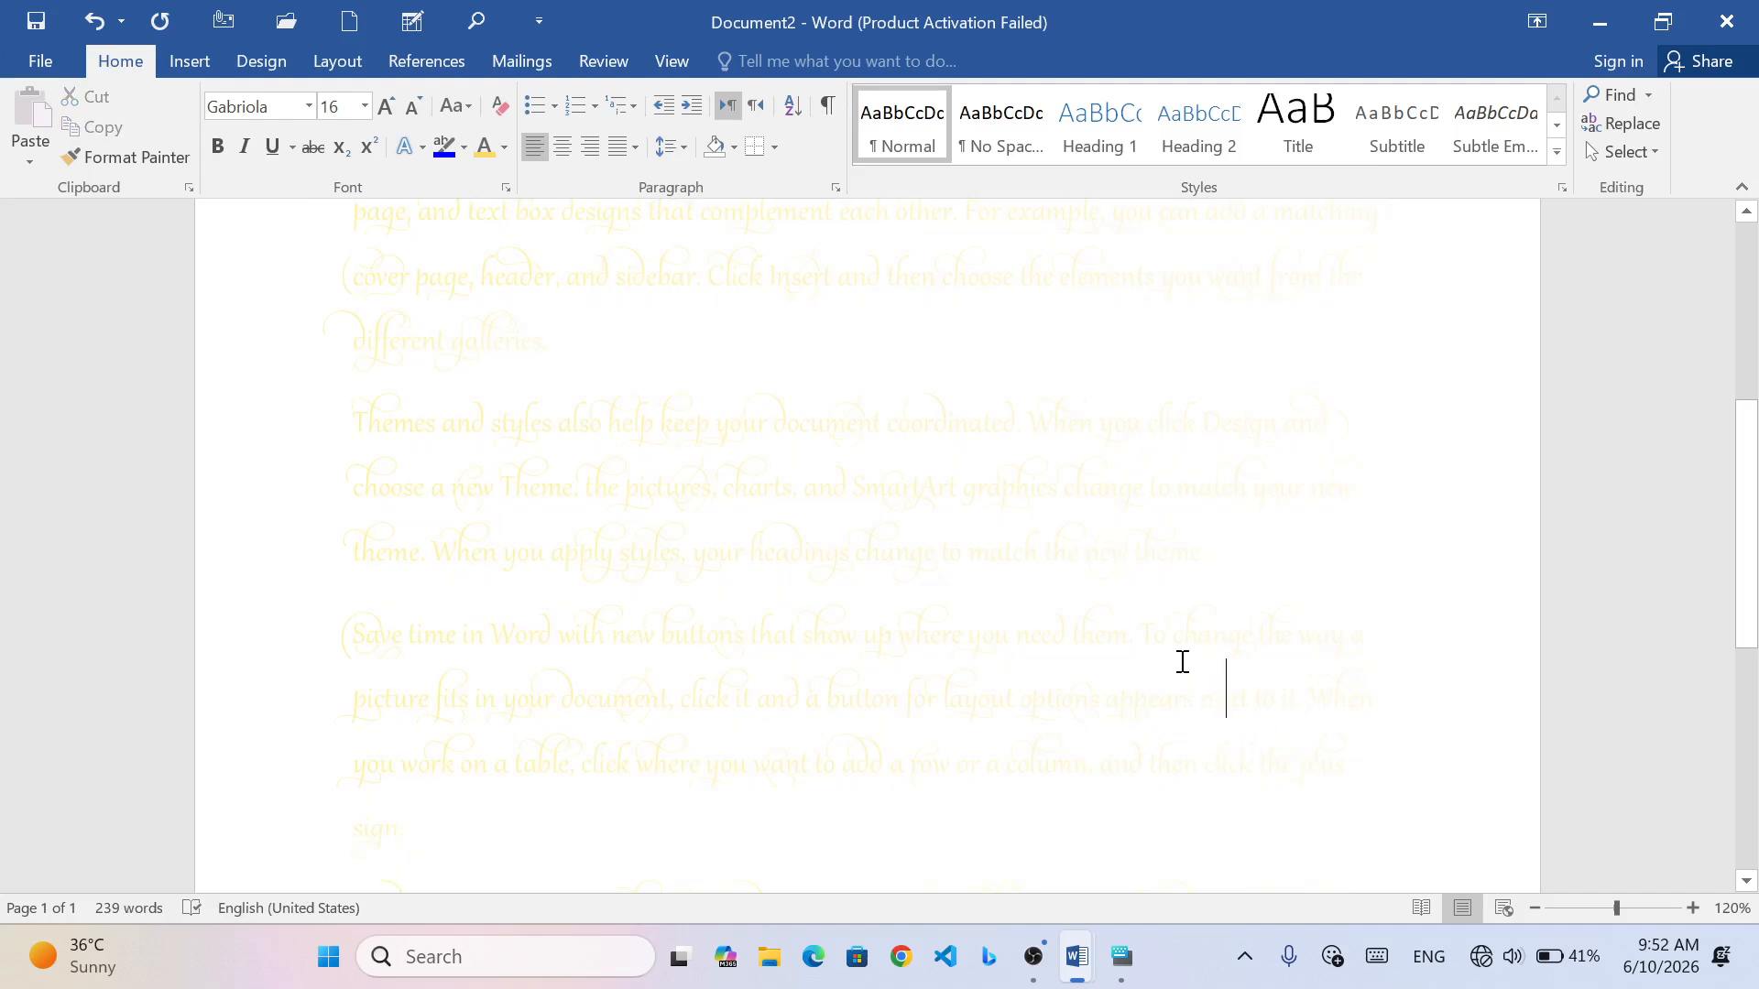
scroll(1071, 552, "up", 6)
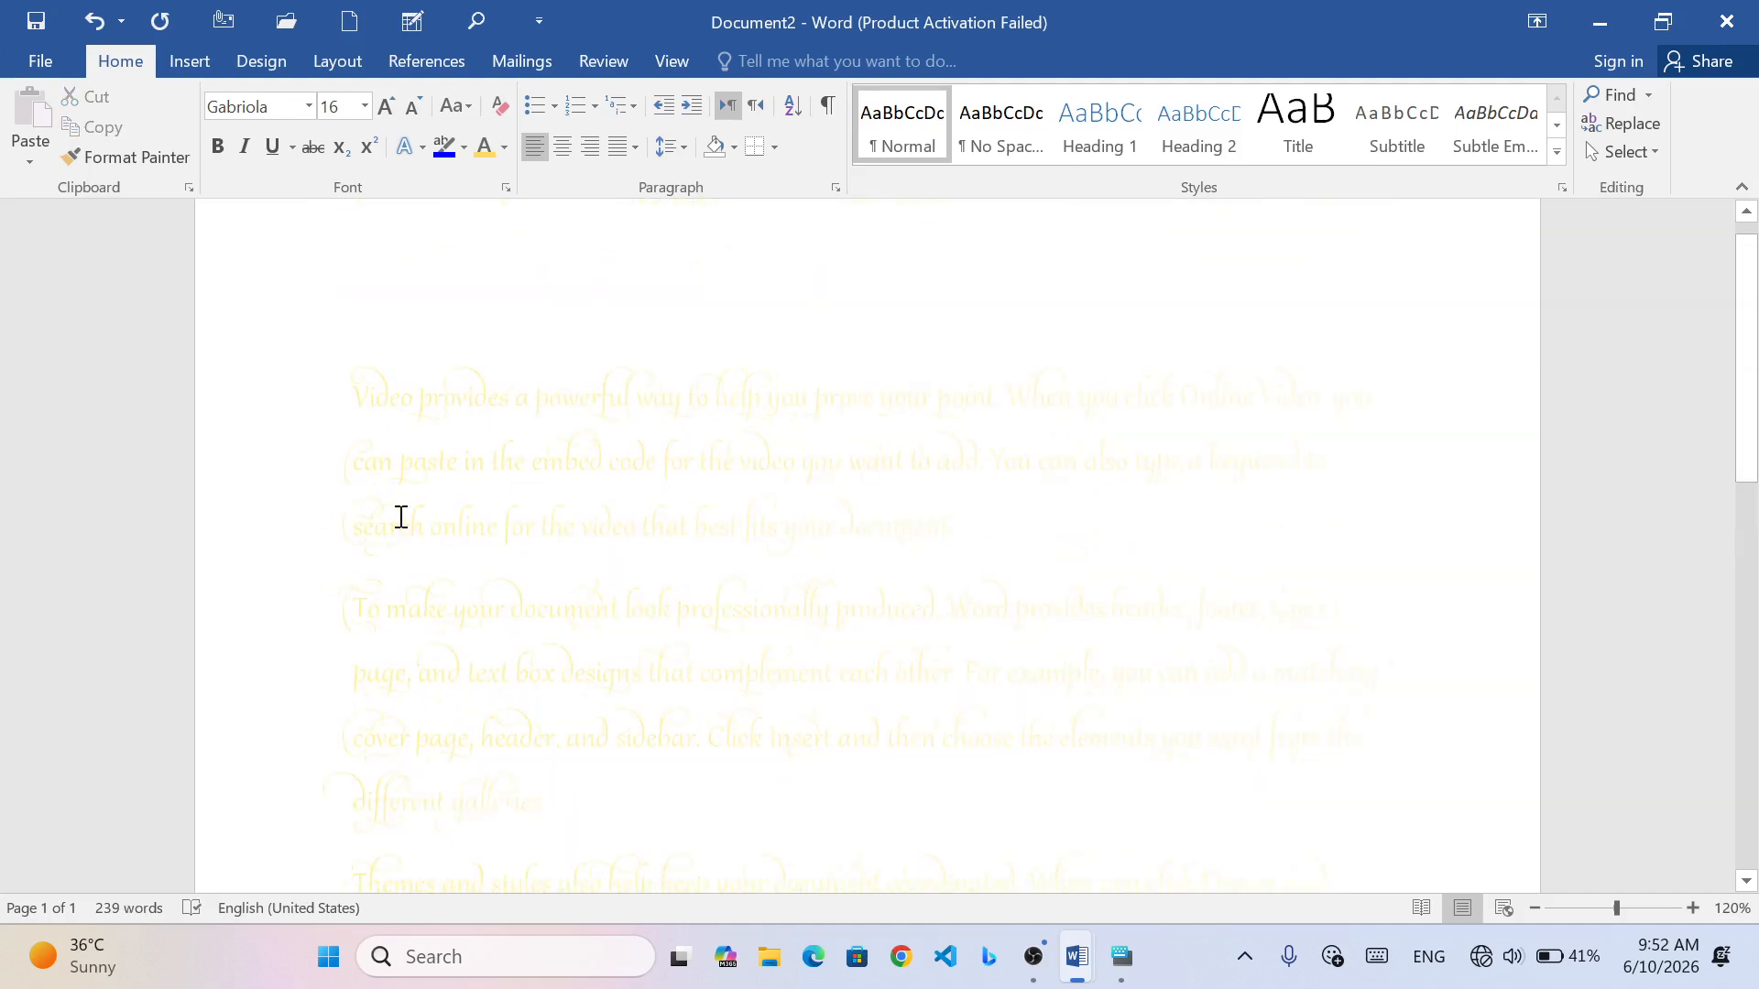
scroll(616, 485, "up", 1)
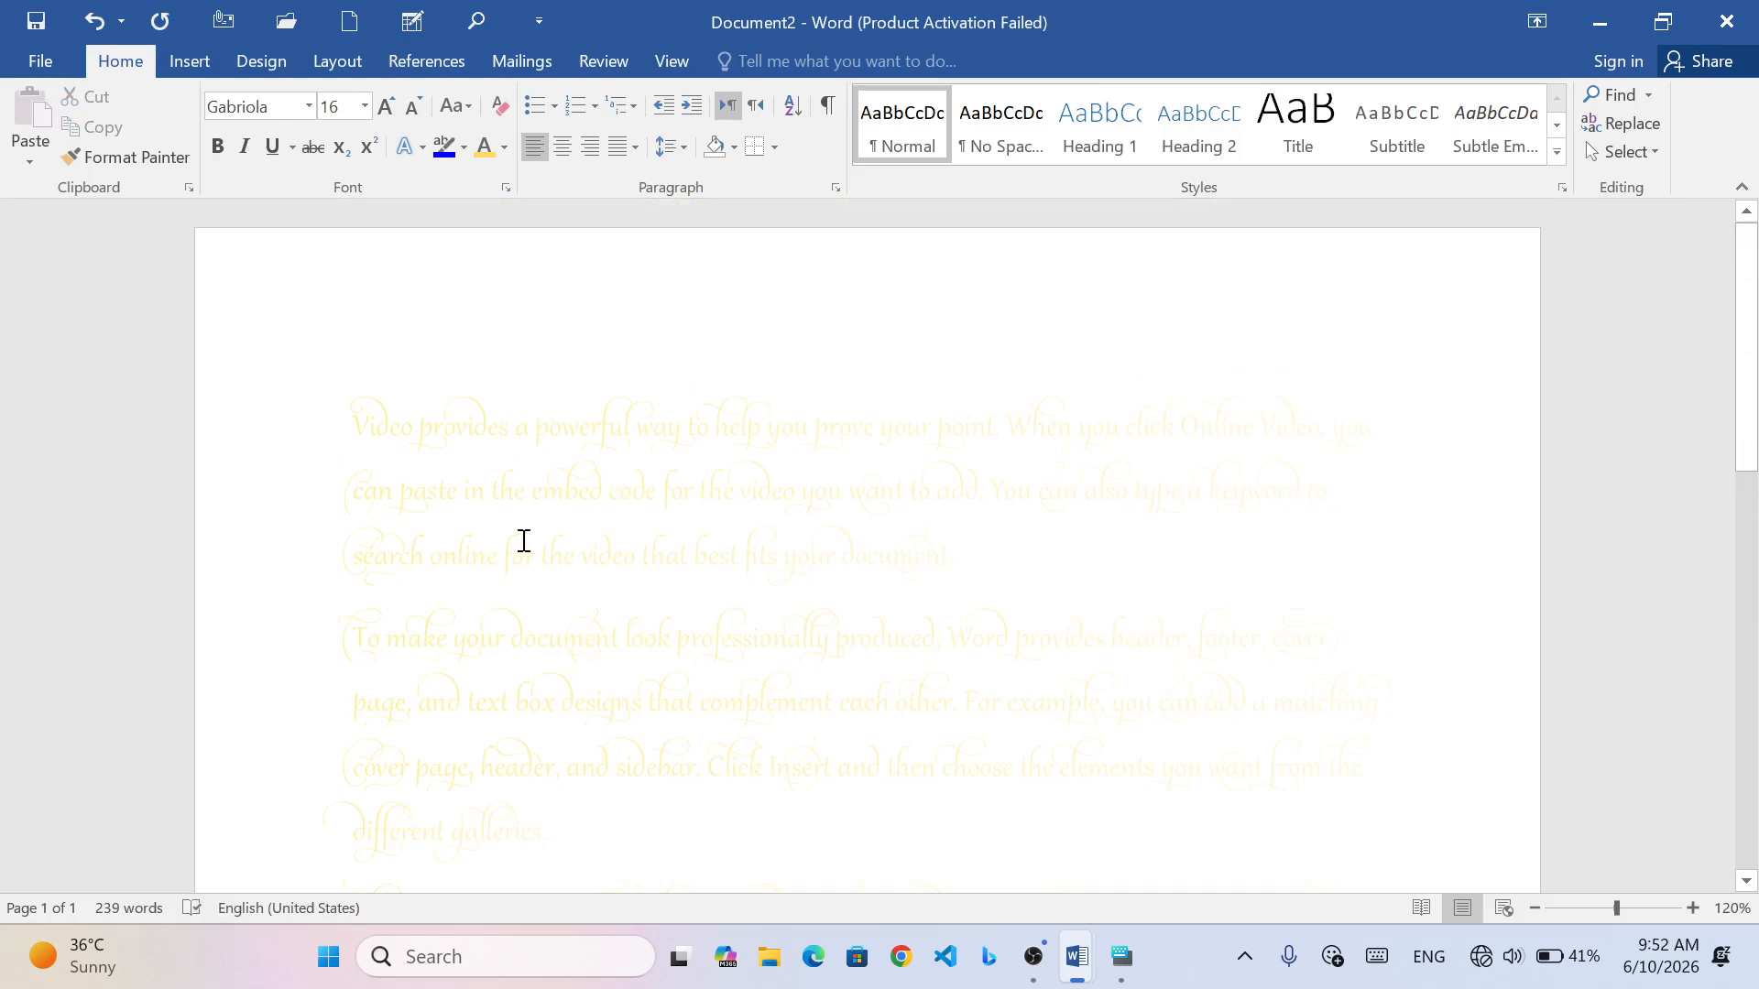
- Apply the light gradient variation that radiates from the centre to the whole text's font colour
key("ctrl+a")
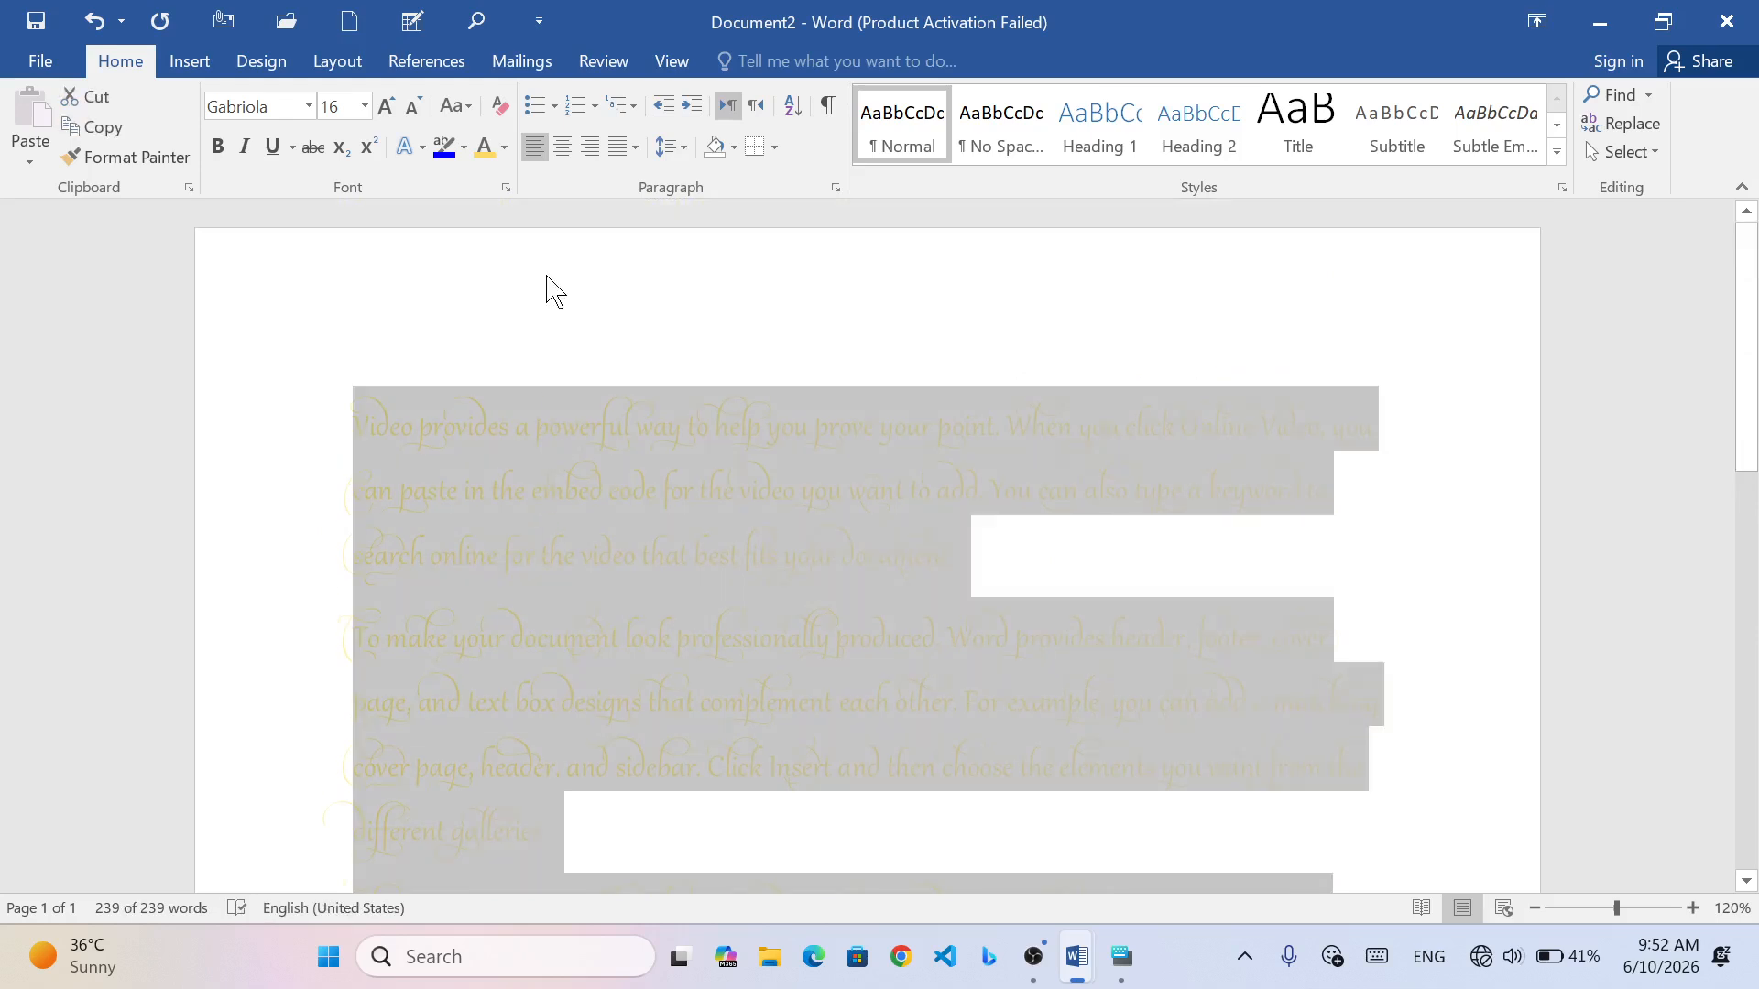
left_click(503, 147)
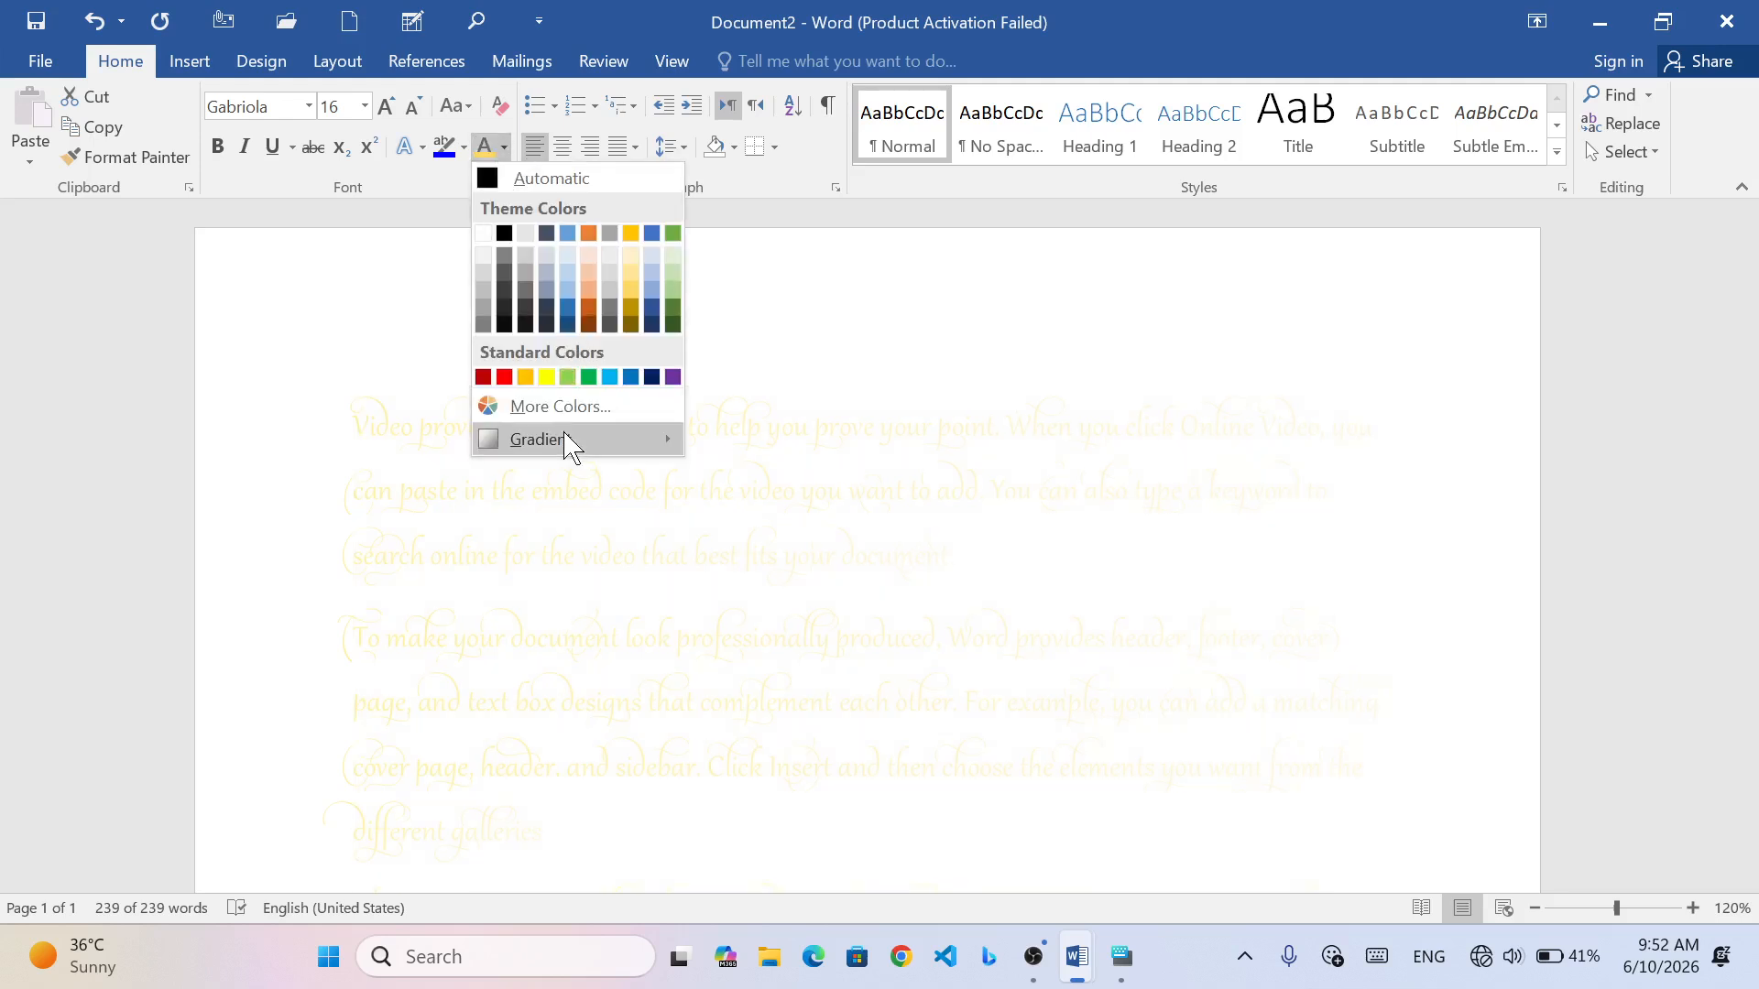
mouse_move(568, 444)
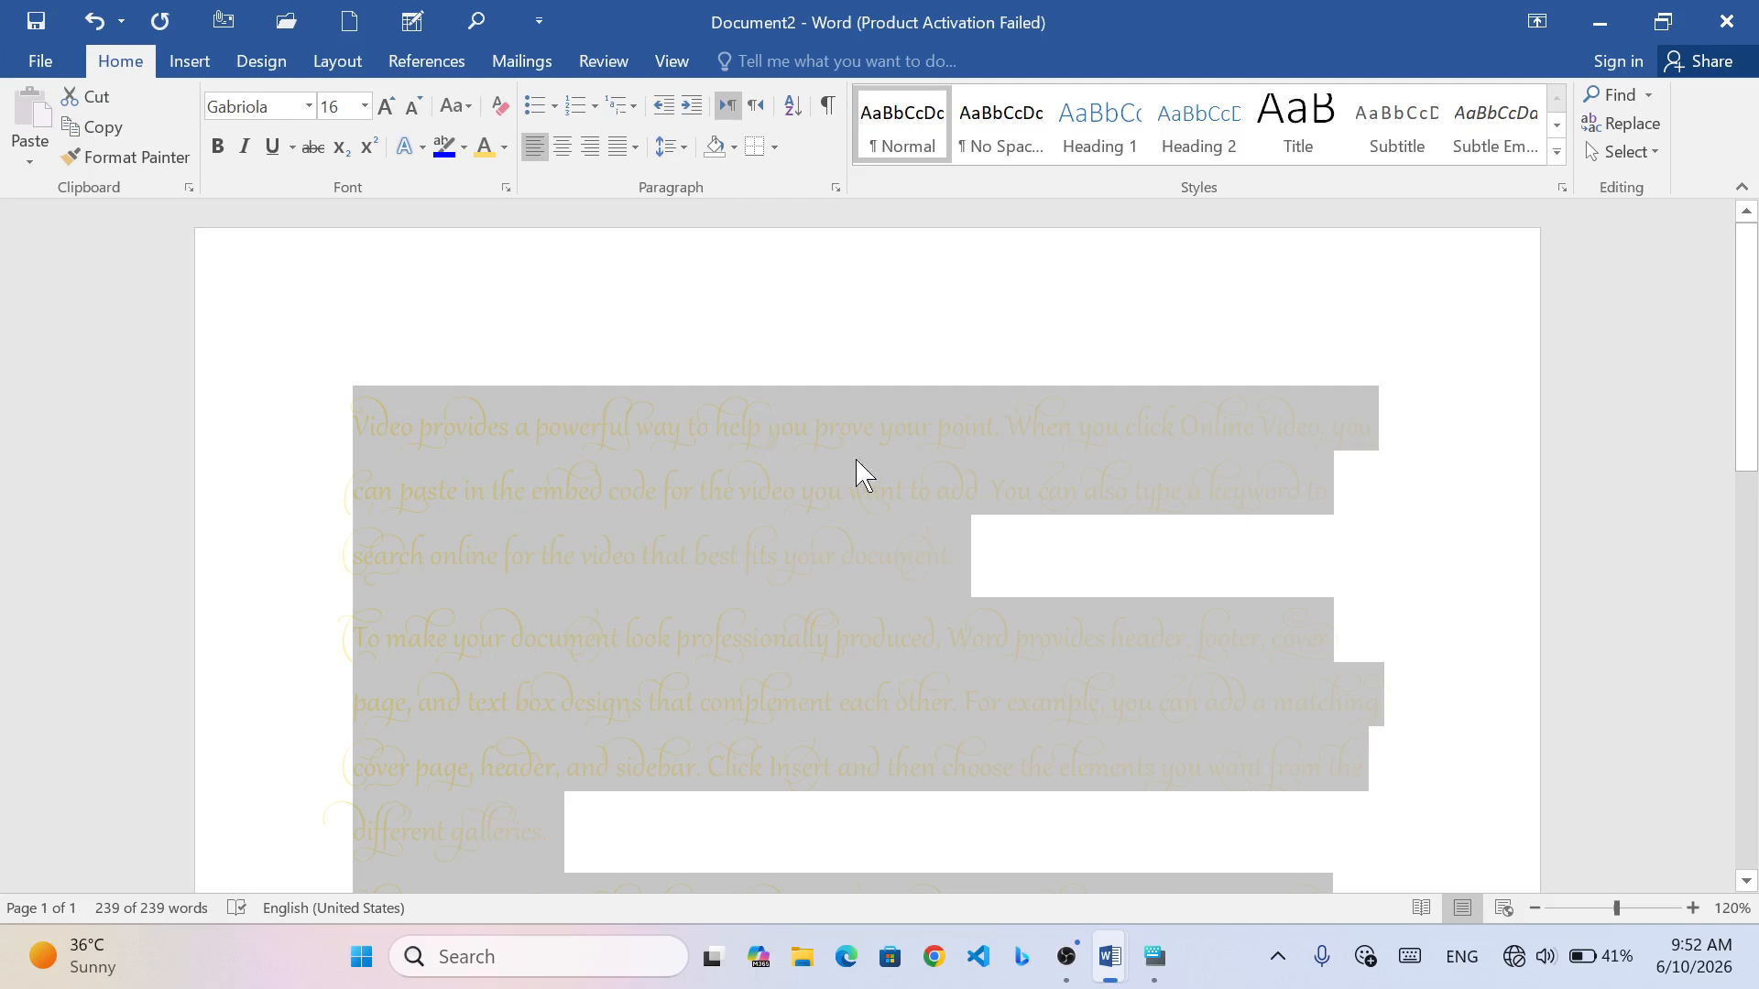
left_click(751, 626)
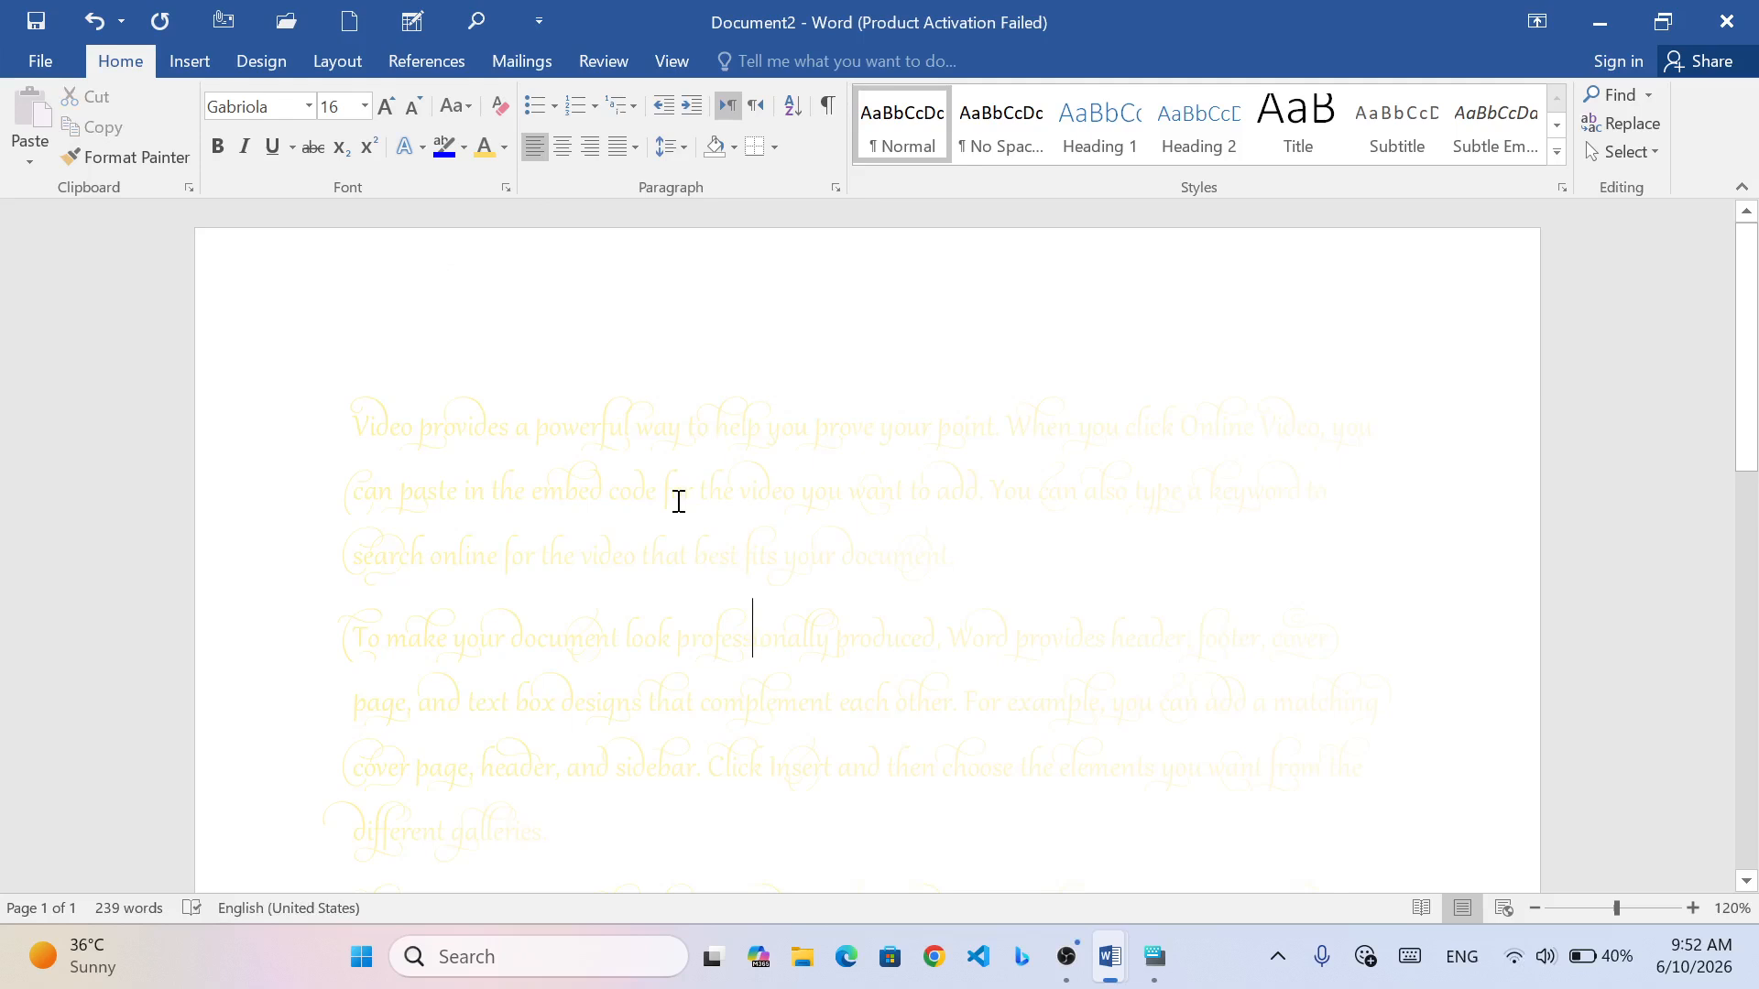
key("ctrl+a")
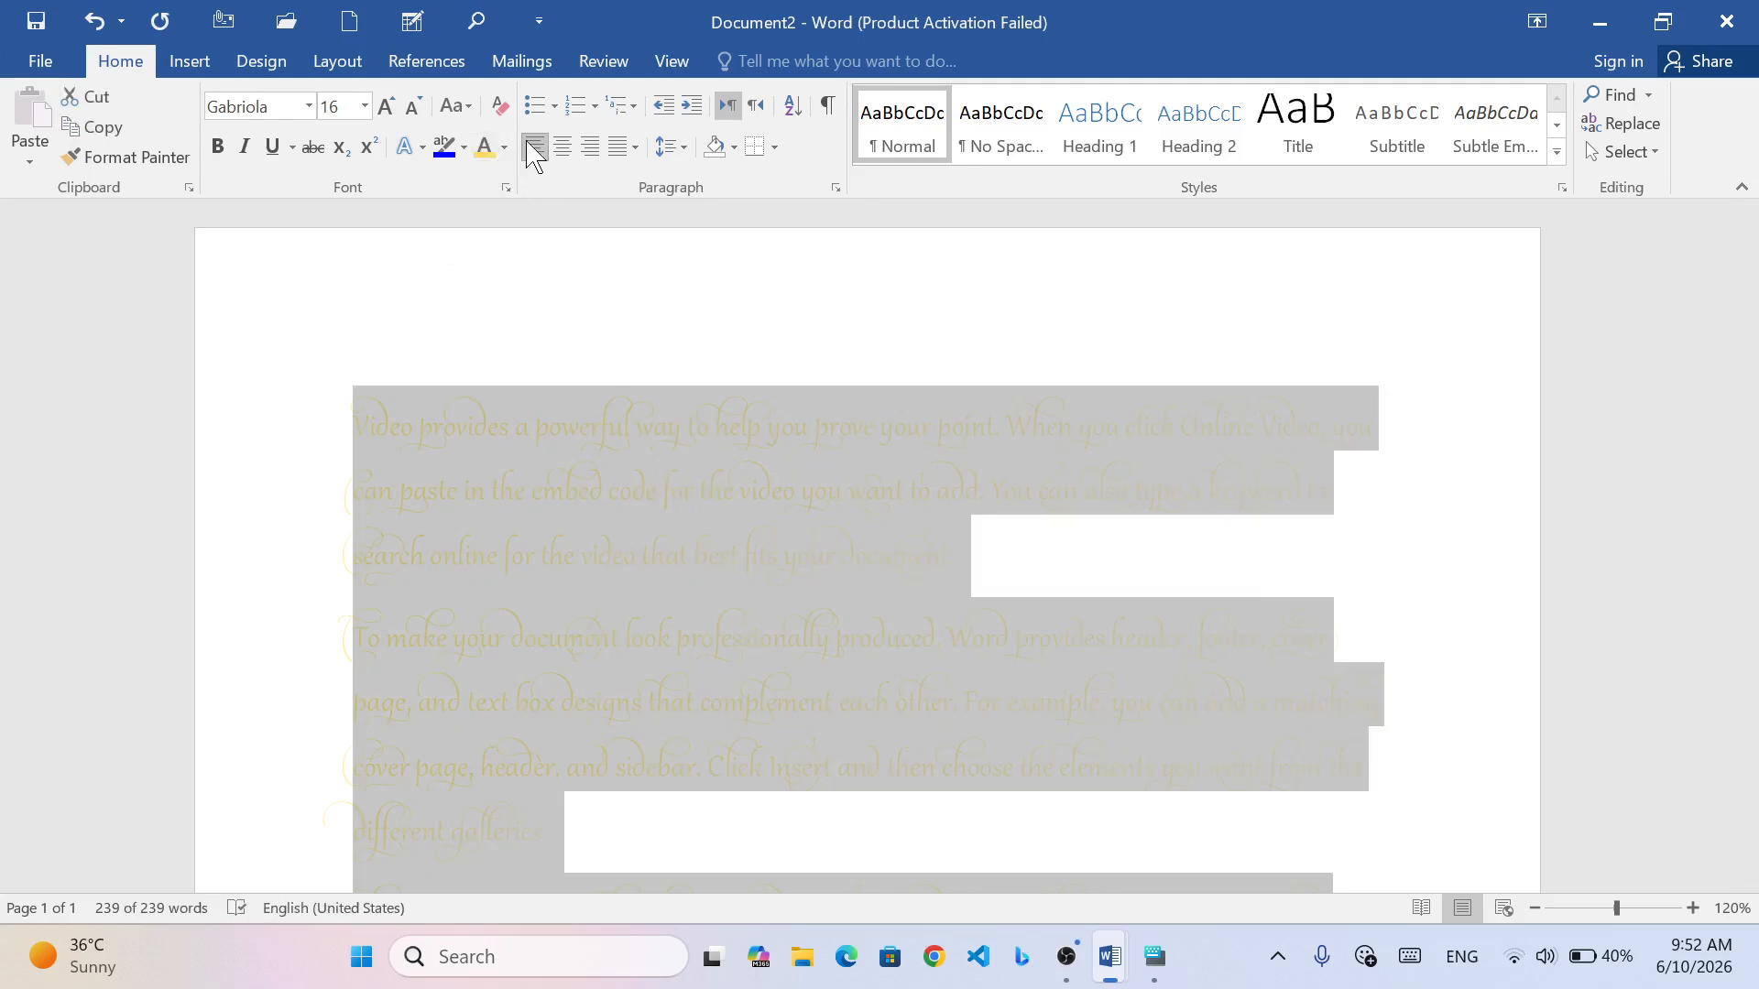
left_click(504, 147)
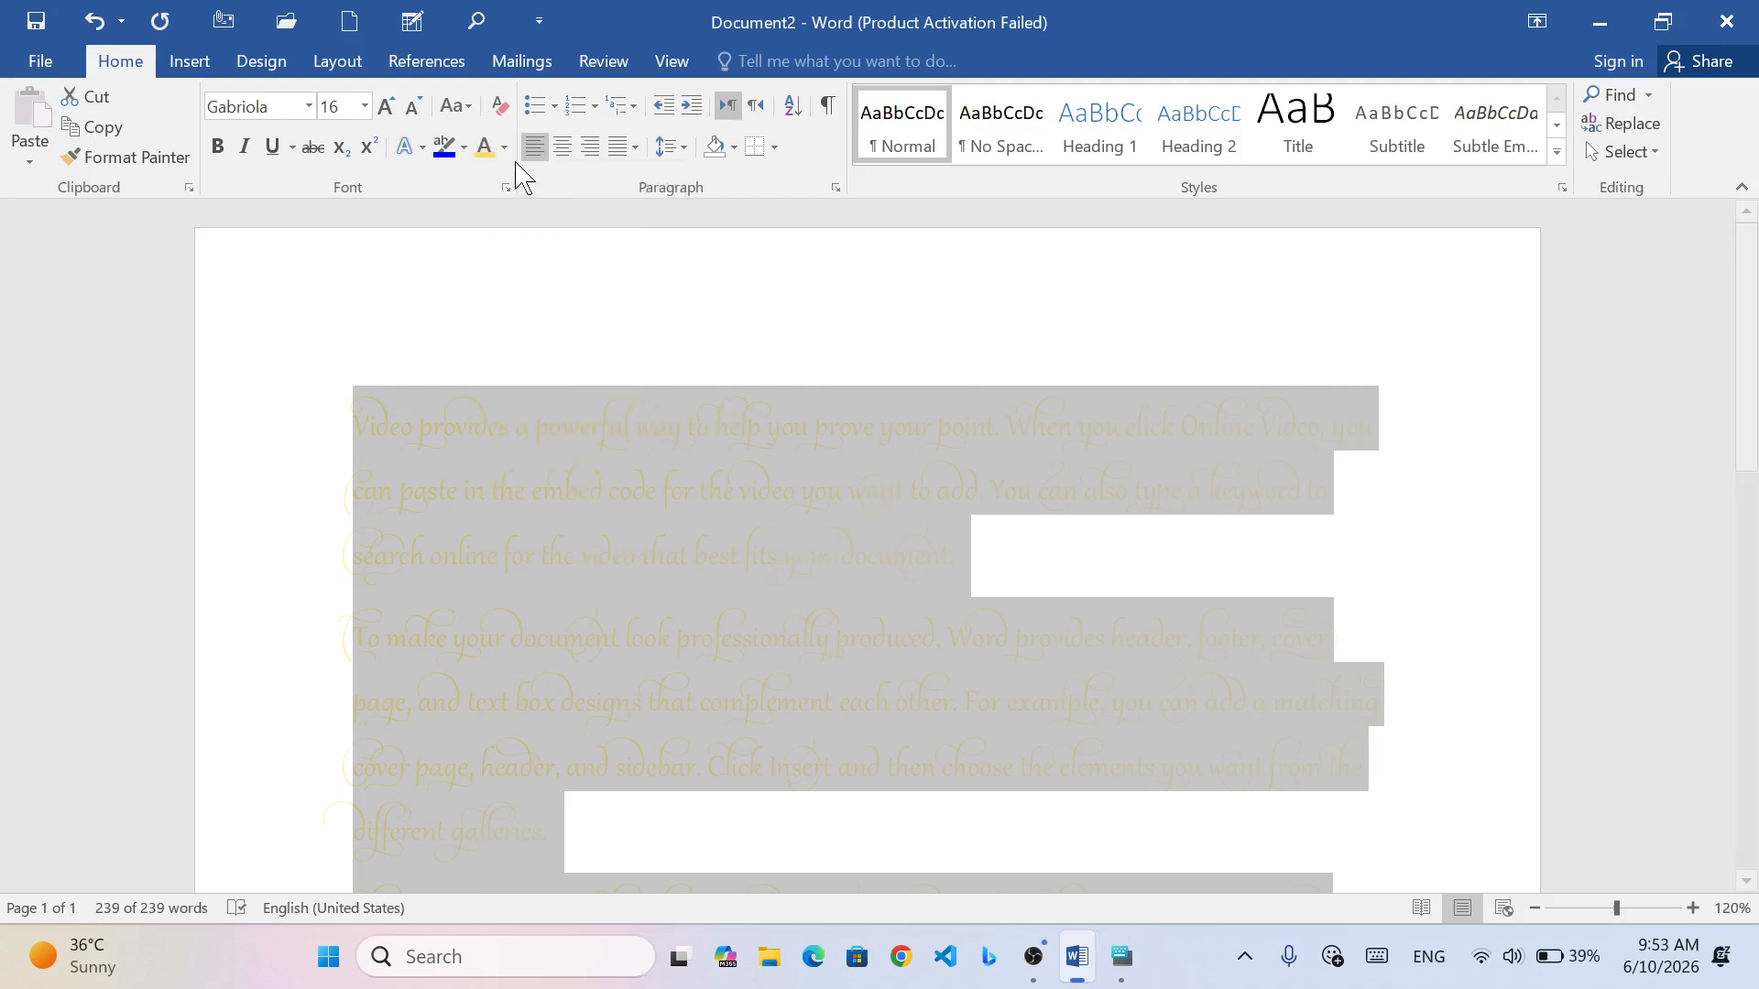
left_click(504, 147)
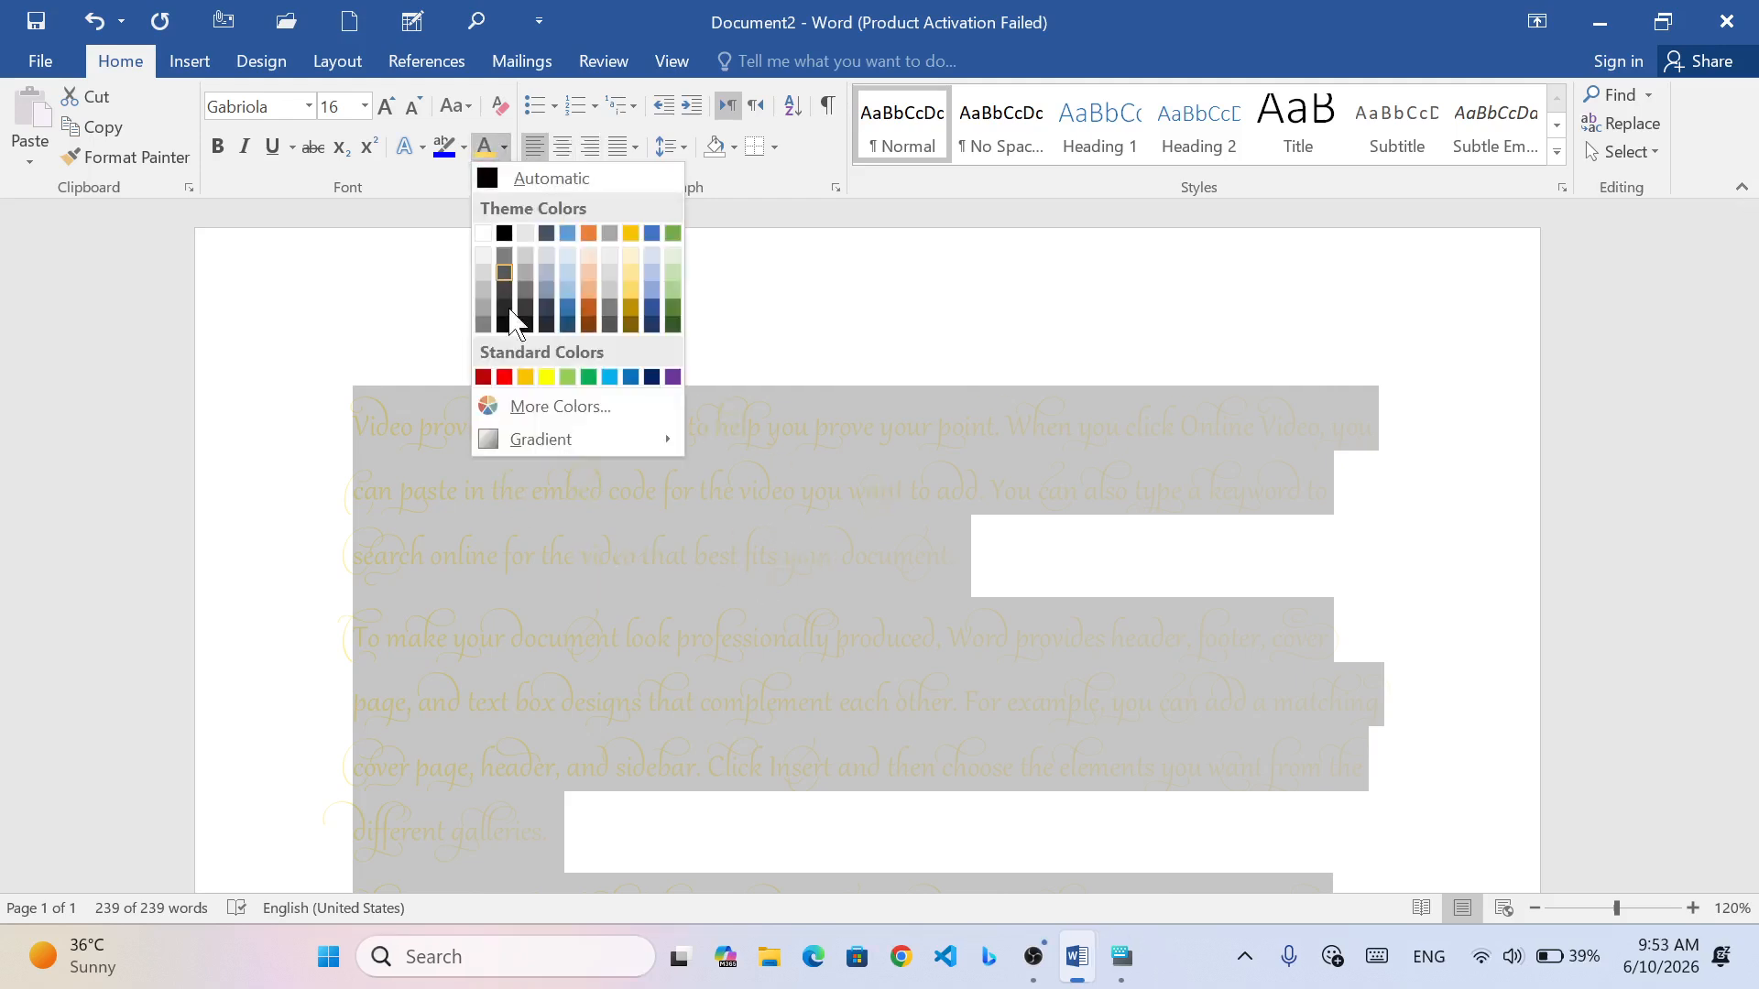
mouse_move(503, 440)
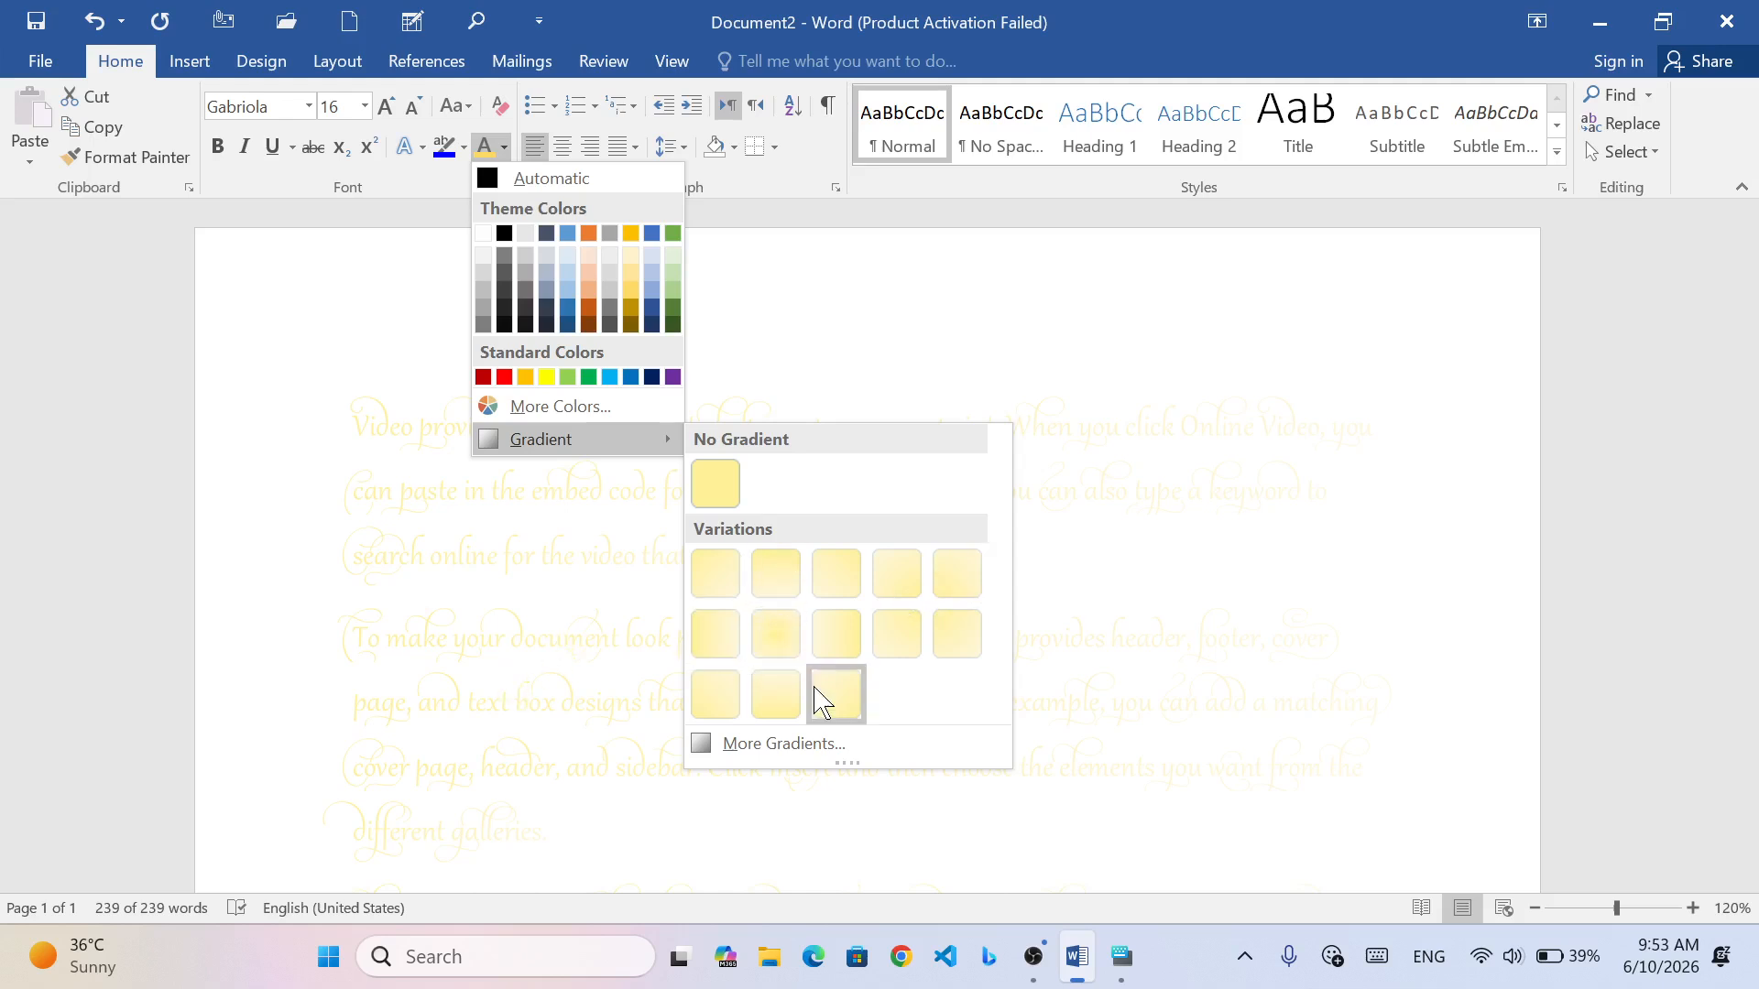
left_click(775, 647)
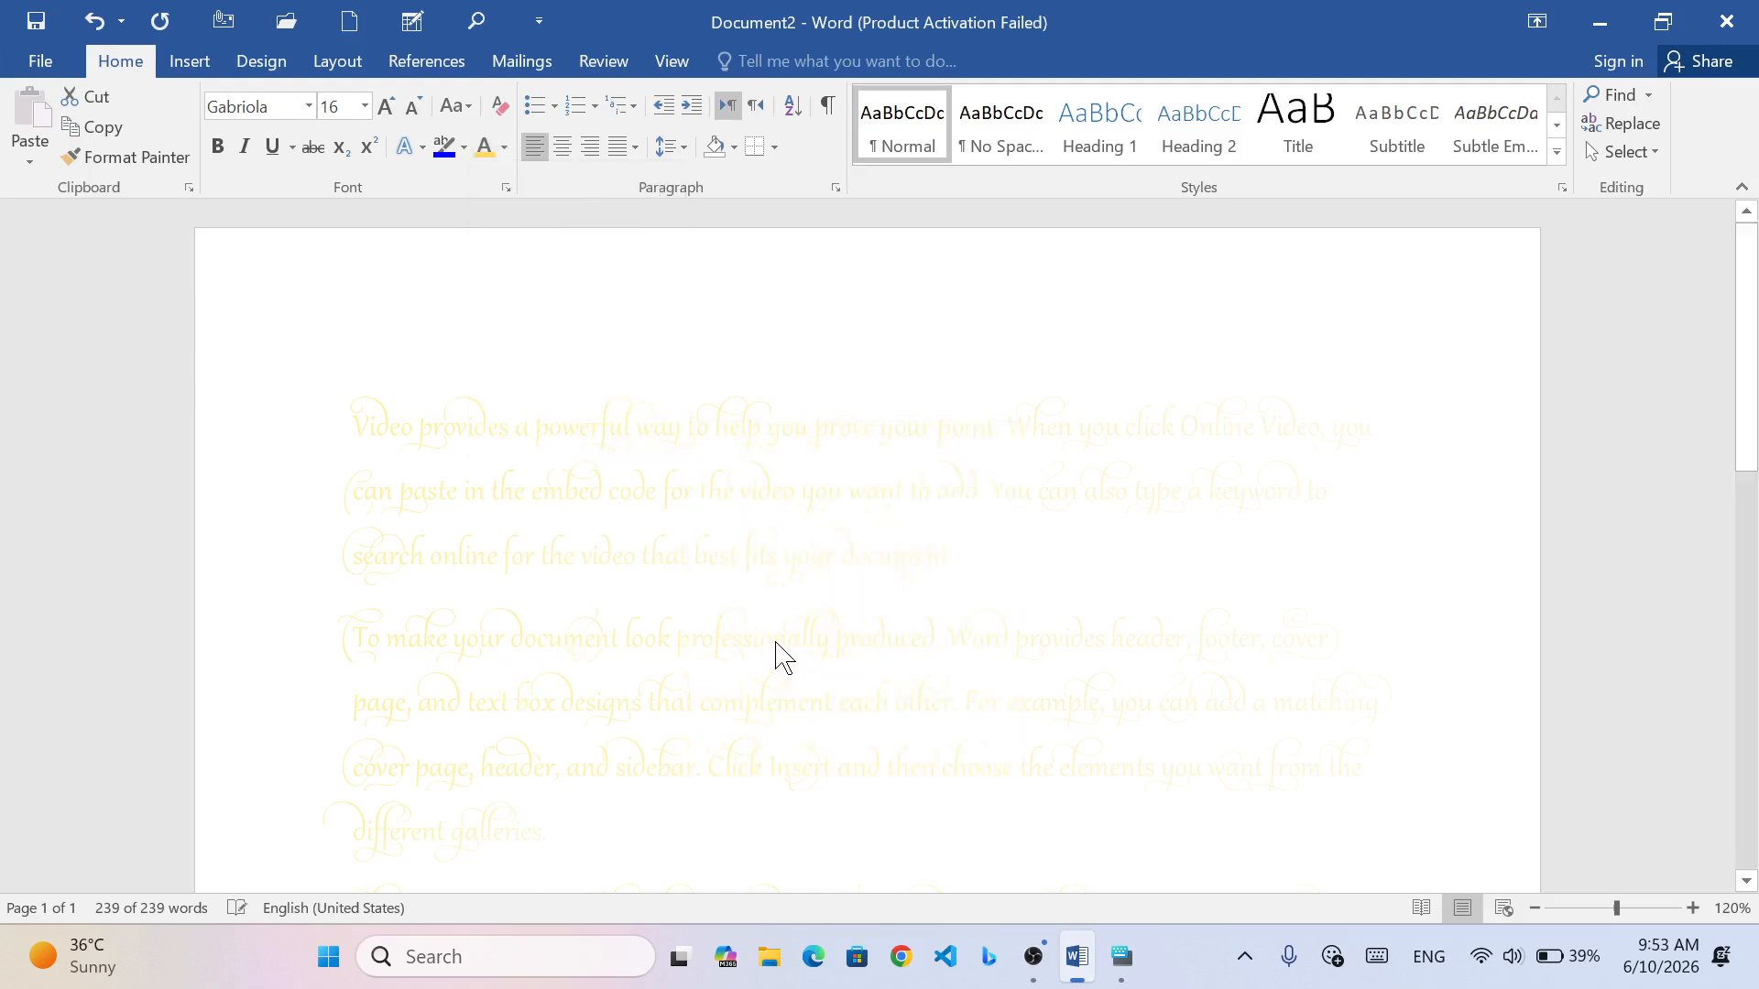
scroll(864, 675, "down", 4)
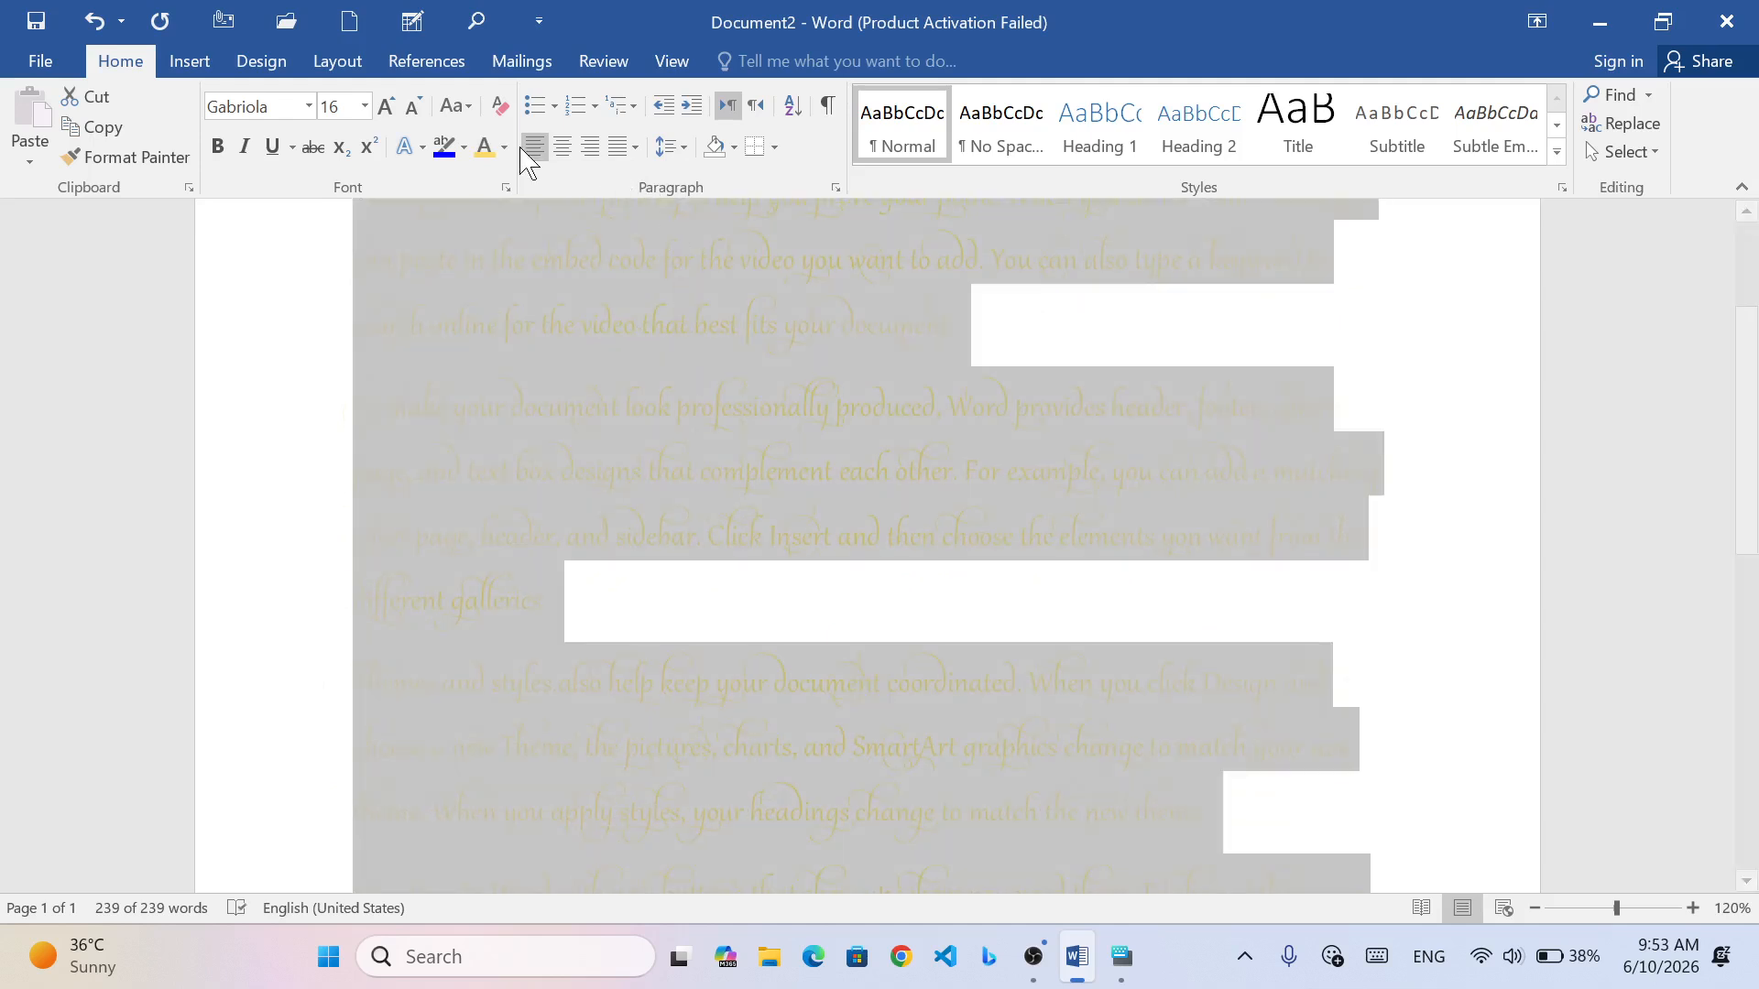
- Set the whole text's font colour to the black theme colour and look over the paragraphs
left_click(504, 148)
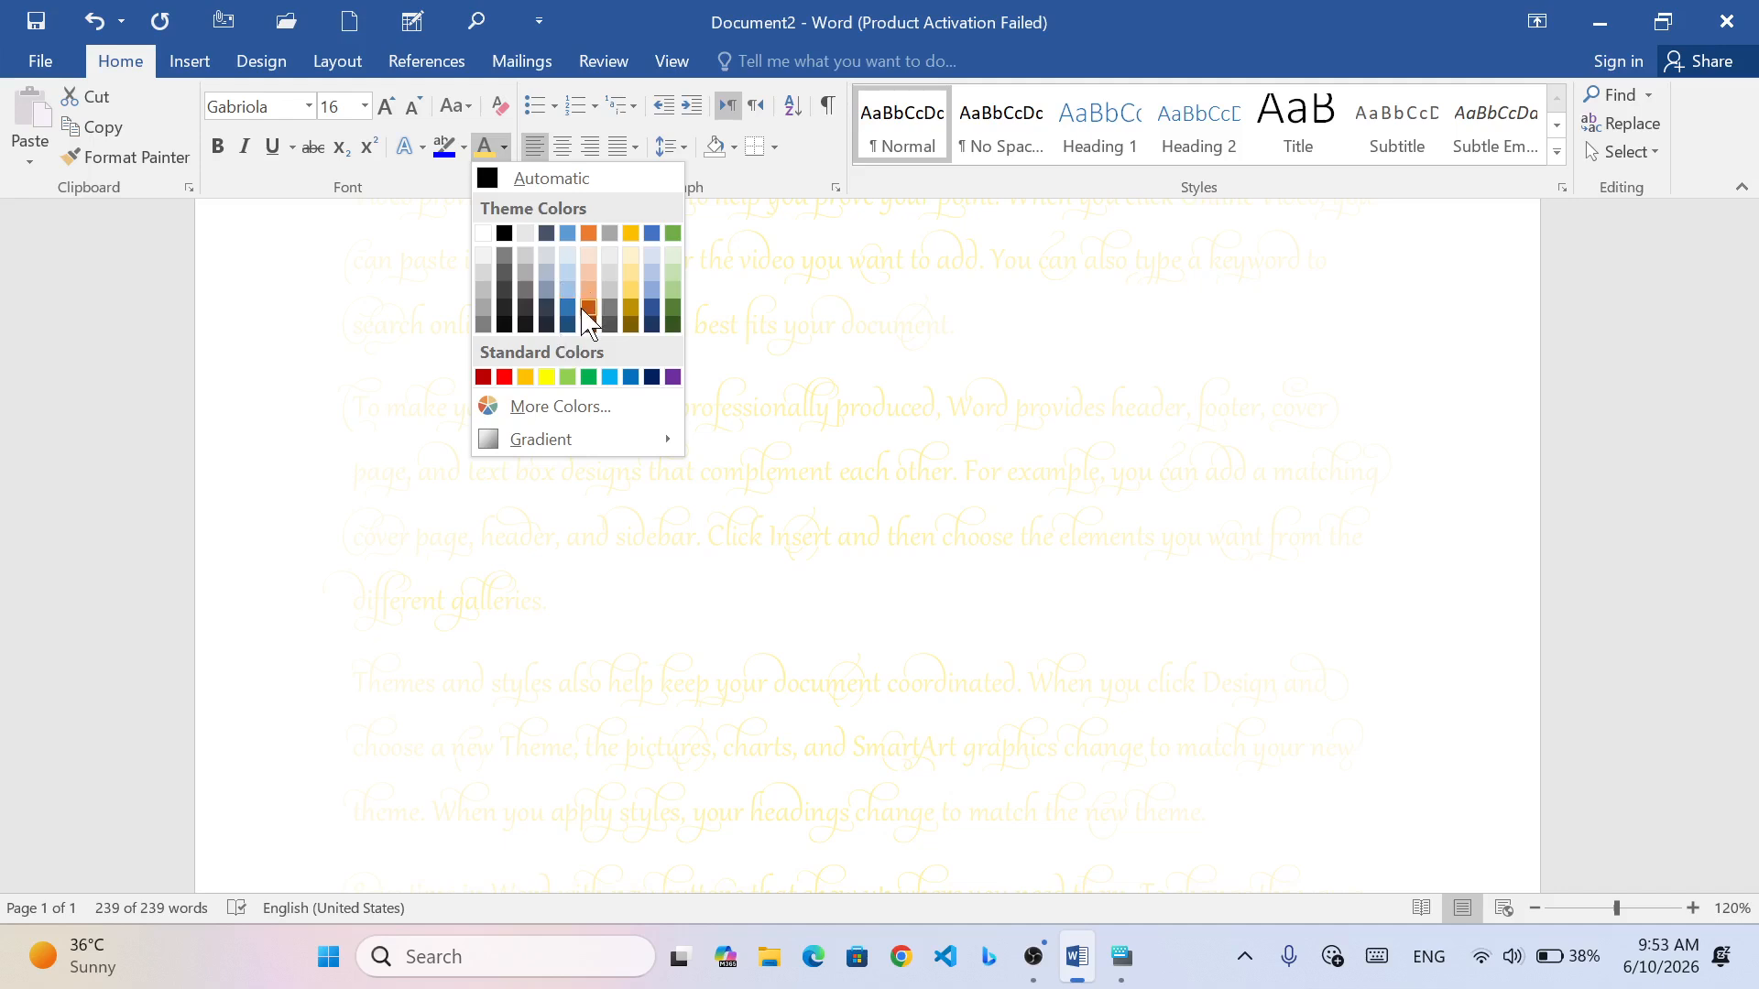
left_click(504, 233)
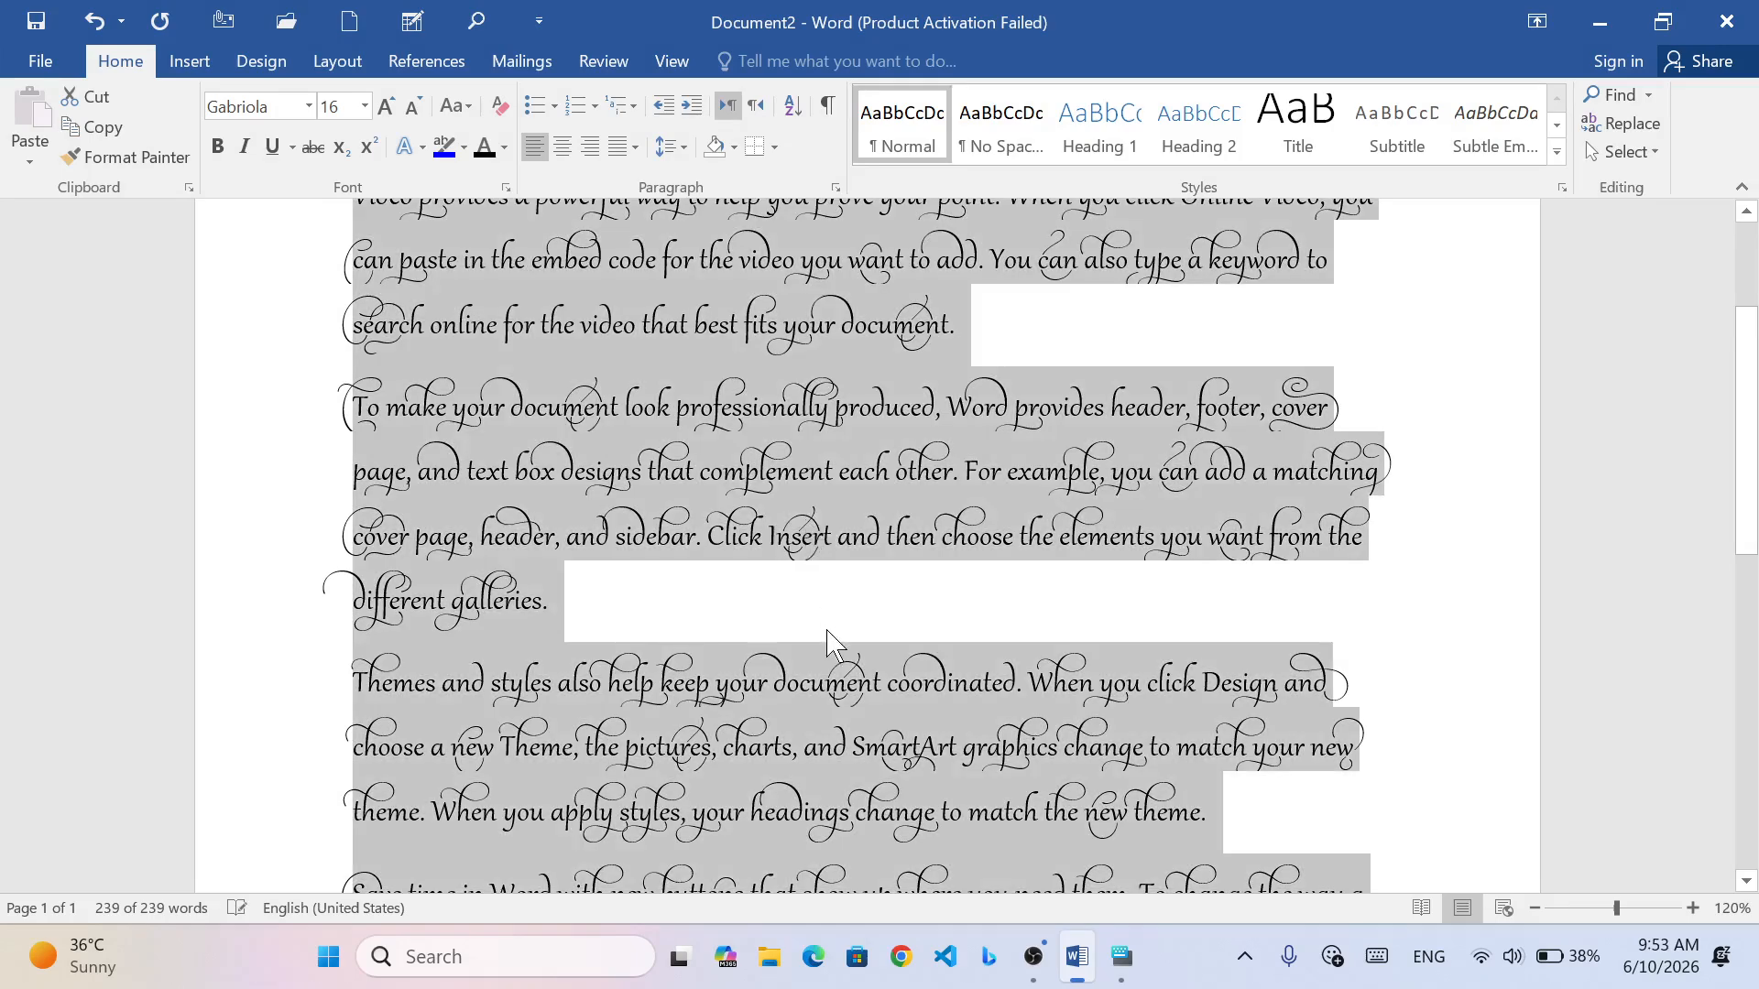
scroll(829, 641, "down", 3)
scroll(834, 646, "up", 5)
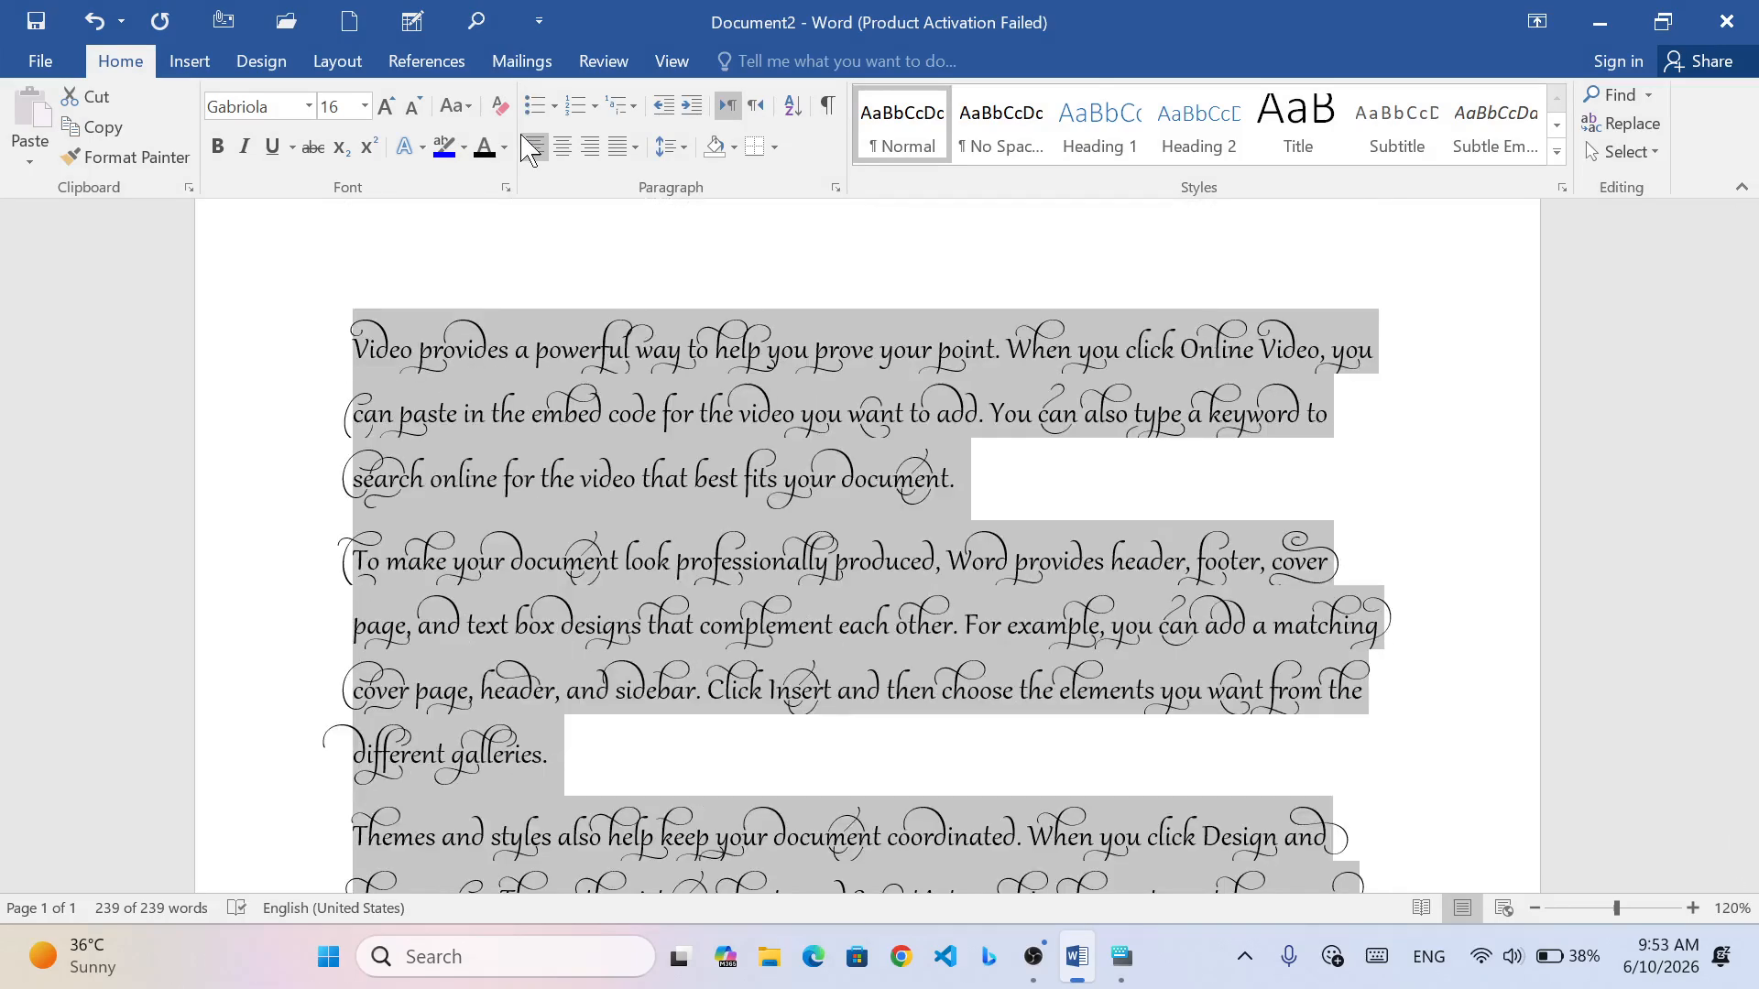
- Open the additional gradient settings for the whole text and change its text fill from solid to gradient fill
left_click(504, 148)
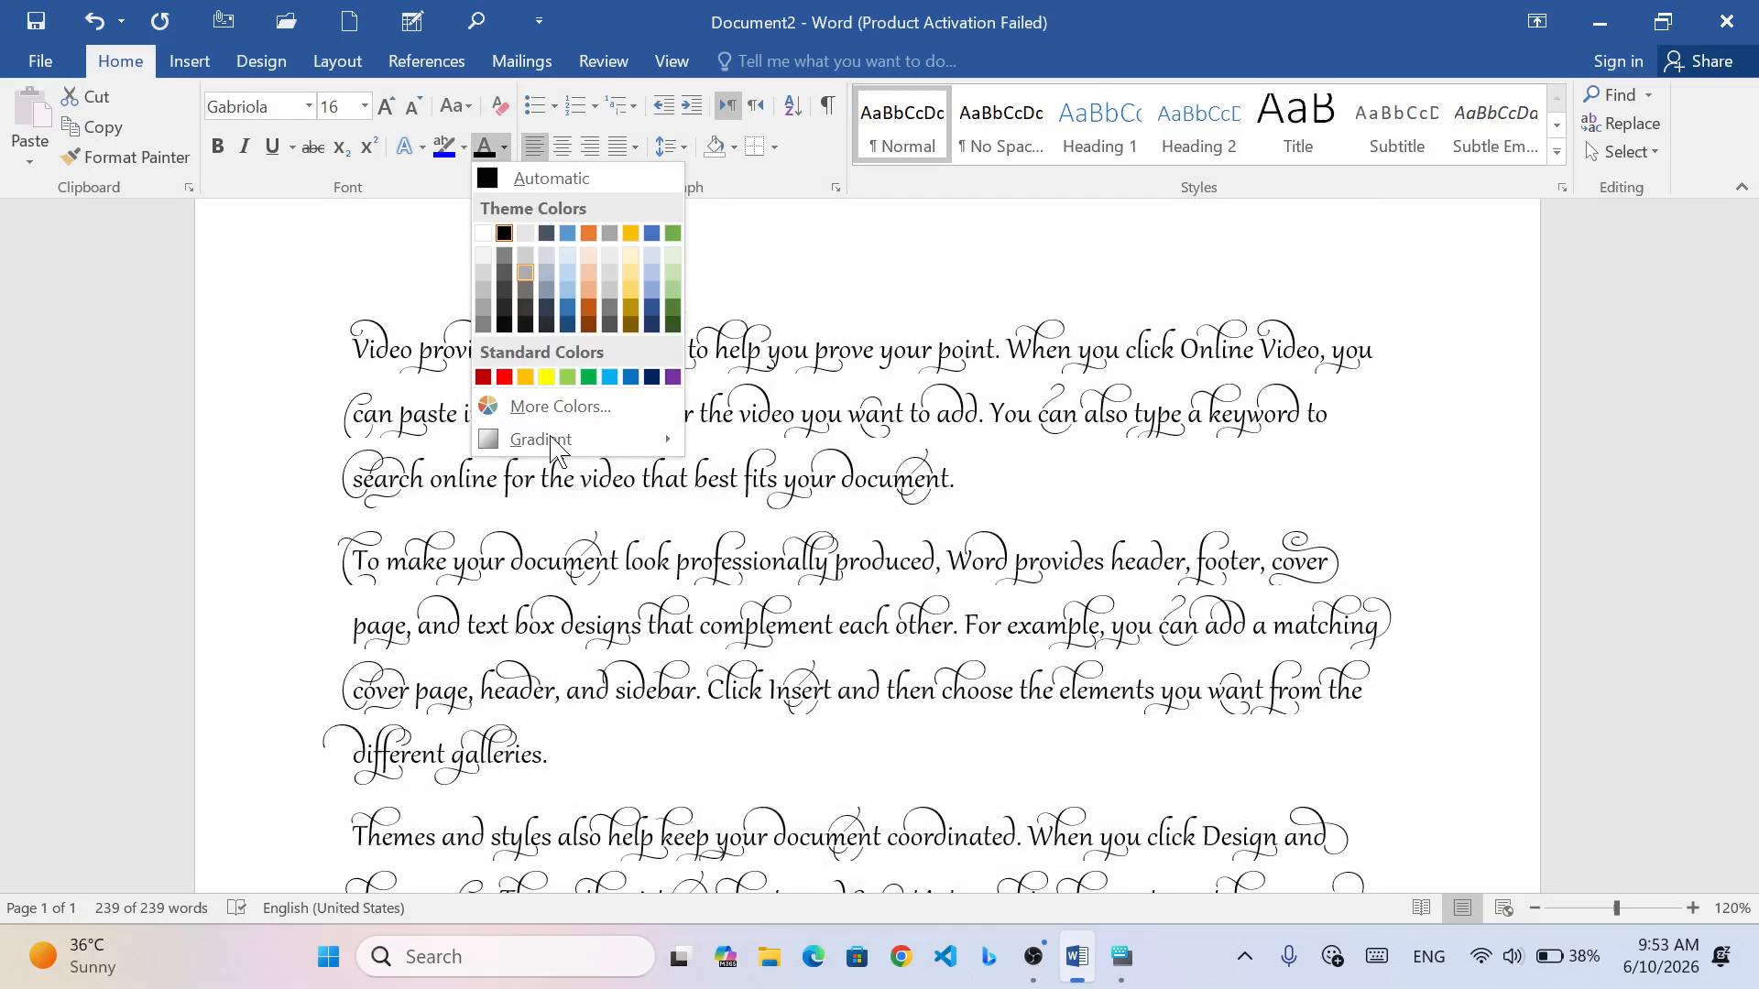
mouse_move(664, 440)
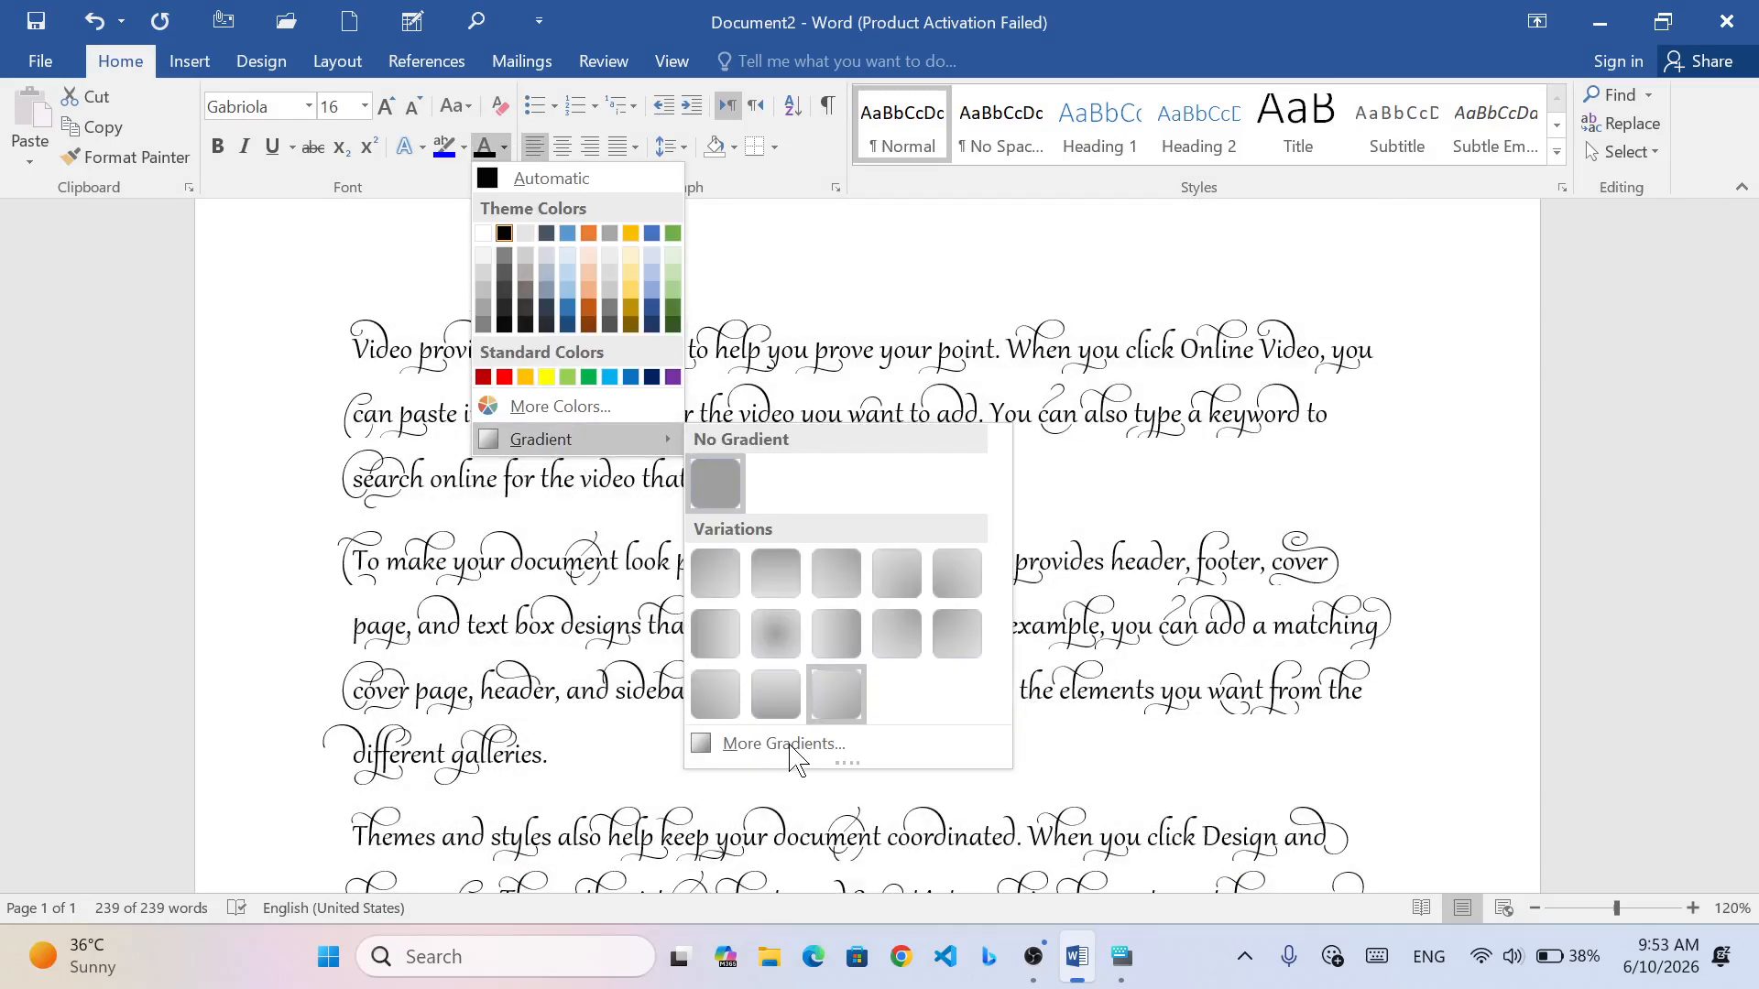
left_click(790, 746)
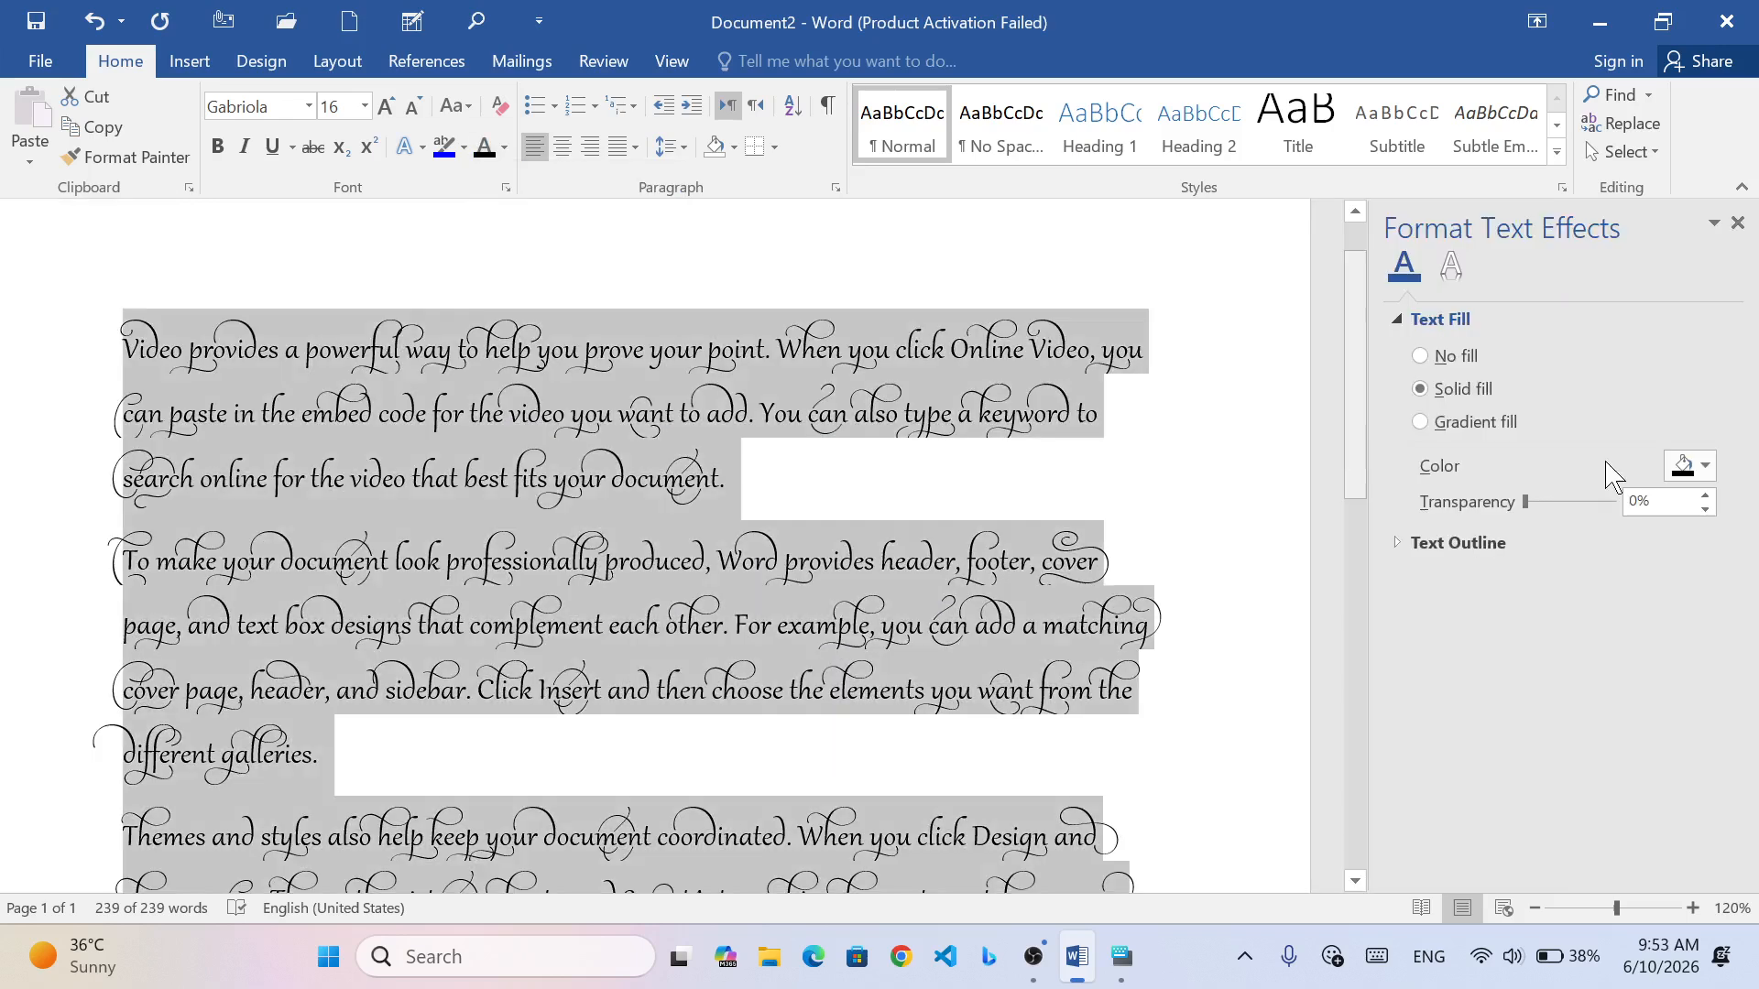
left_click(1443, 426)
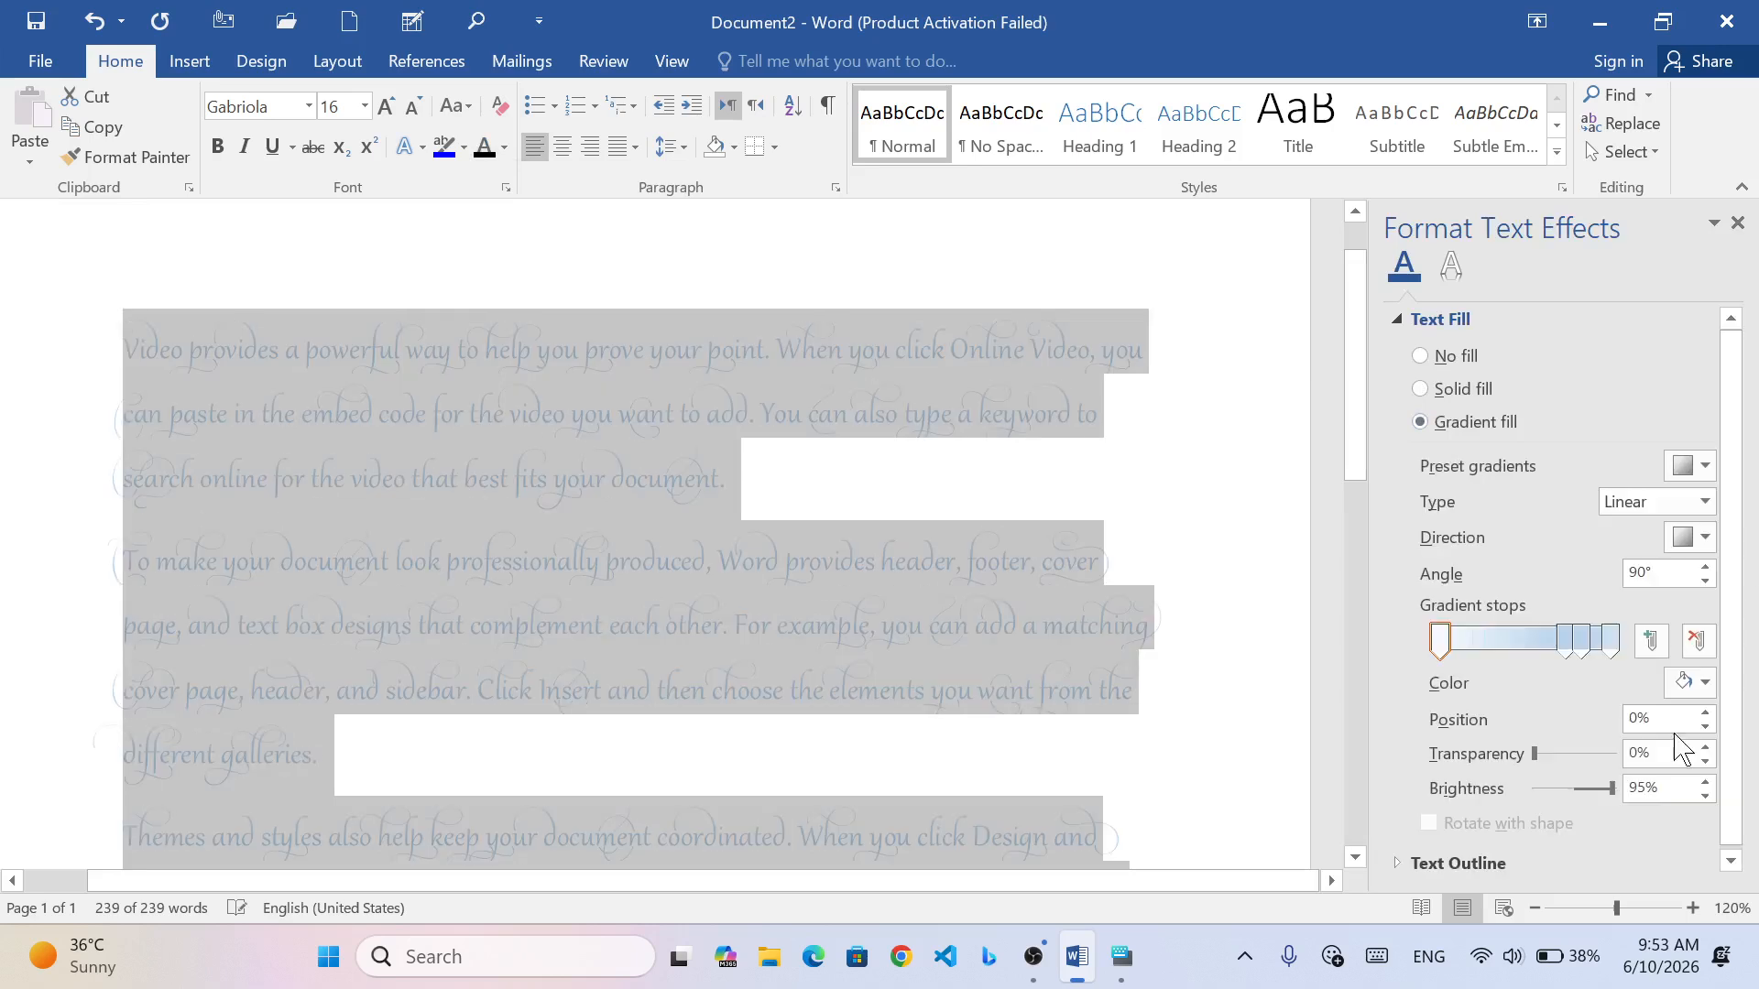
- Move the text fill's 74% gradient stop closer to the start of the gradient
left_click(1562, 642)
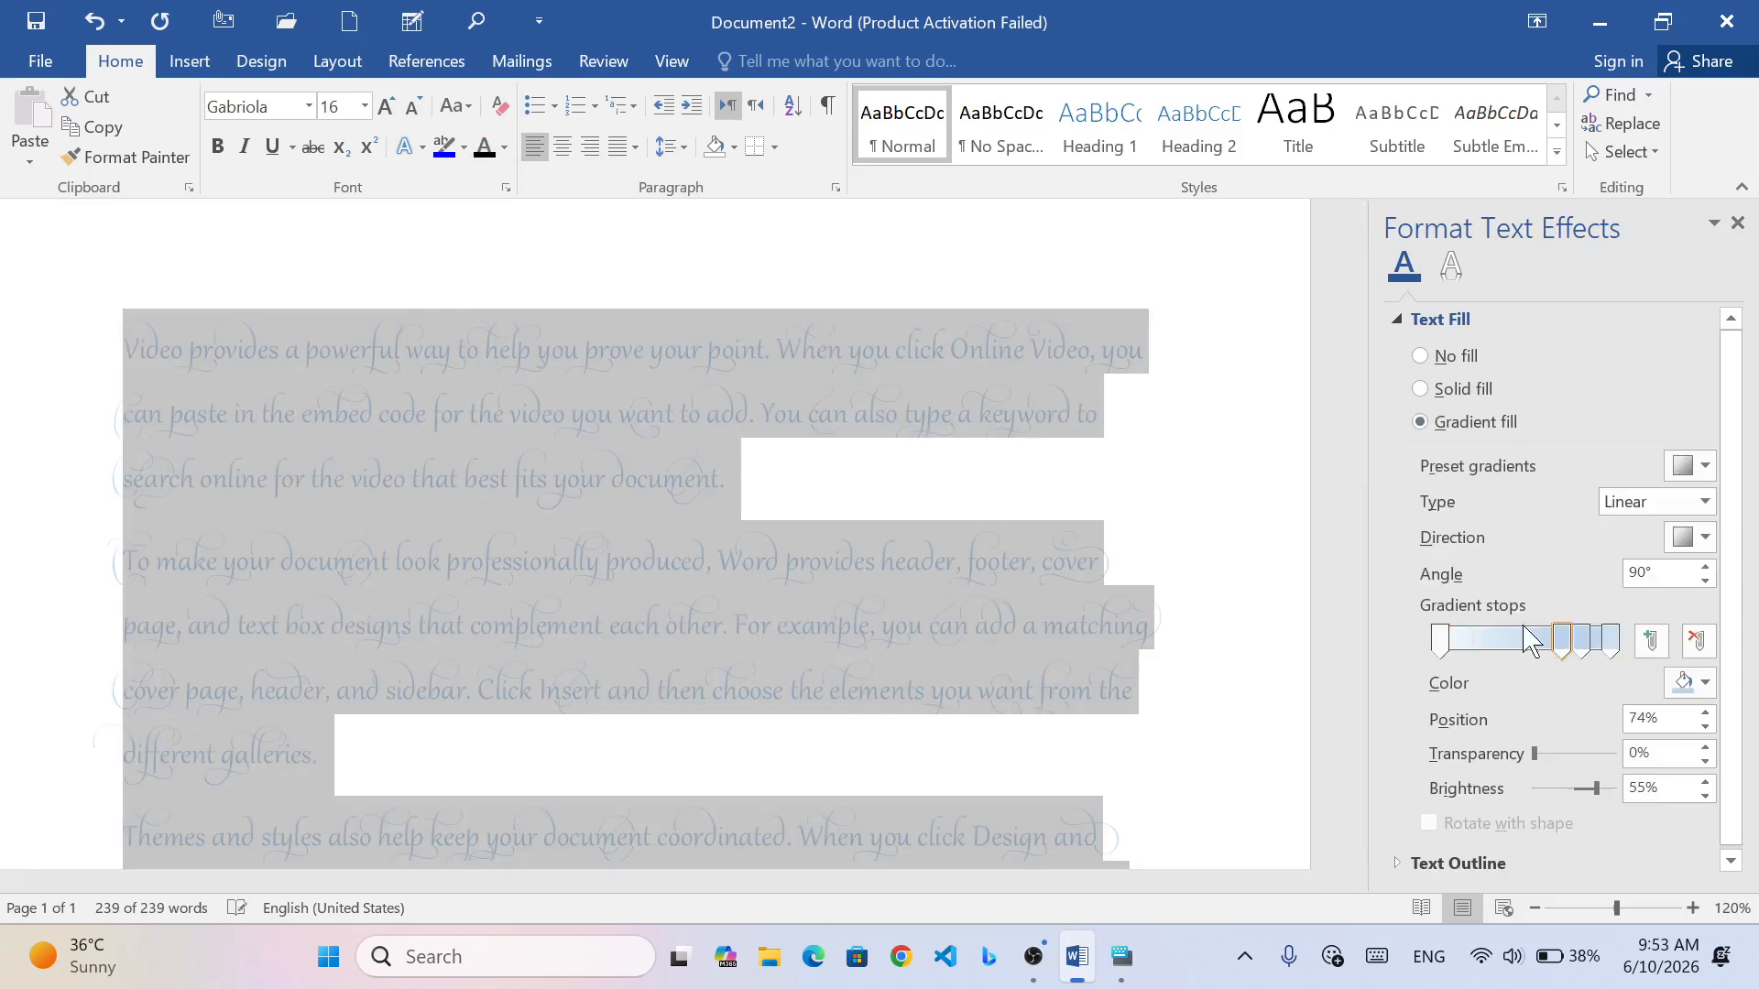
left_click_drag(1516, 637, 1578, 648)
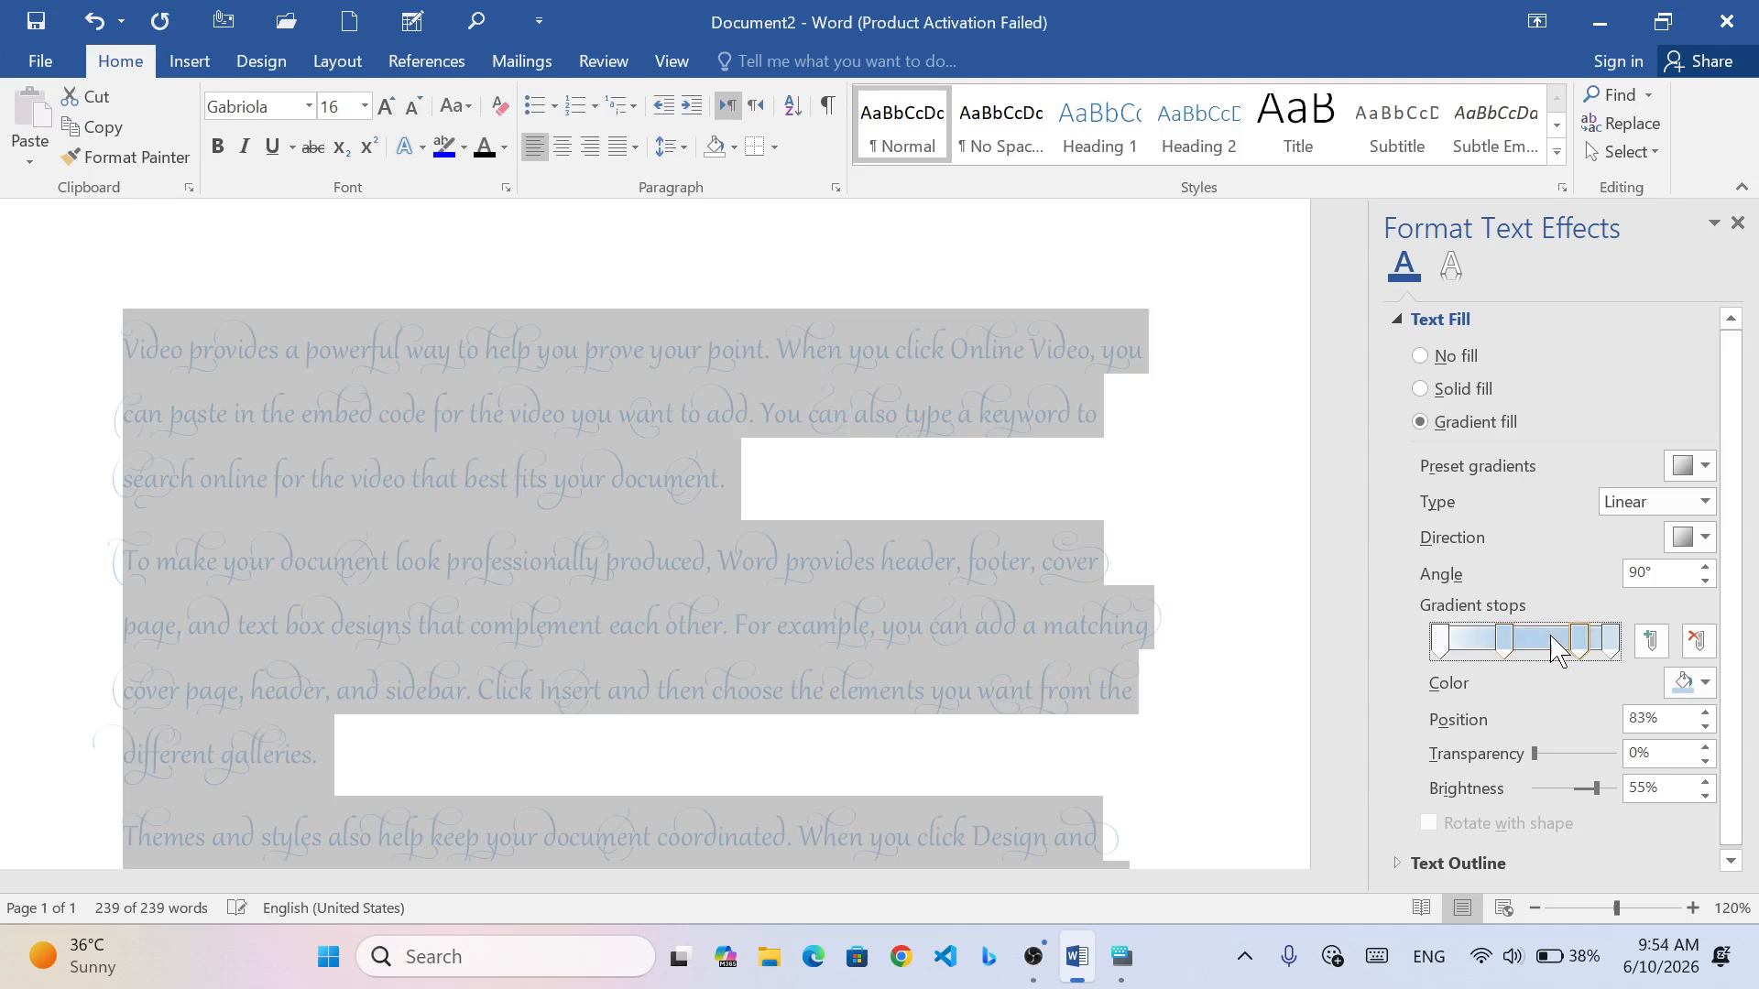
left_click_drag(1548, 646, 1539, 647)
- Recolour the text fill's first gradient stop to the black theme colour and the 38% stop to standard red
left_click(1445, 638)
left_click(1703, 682)
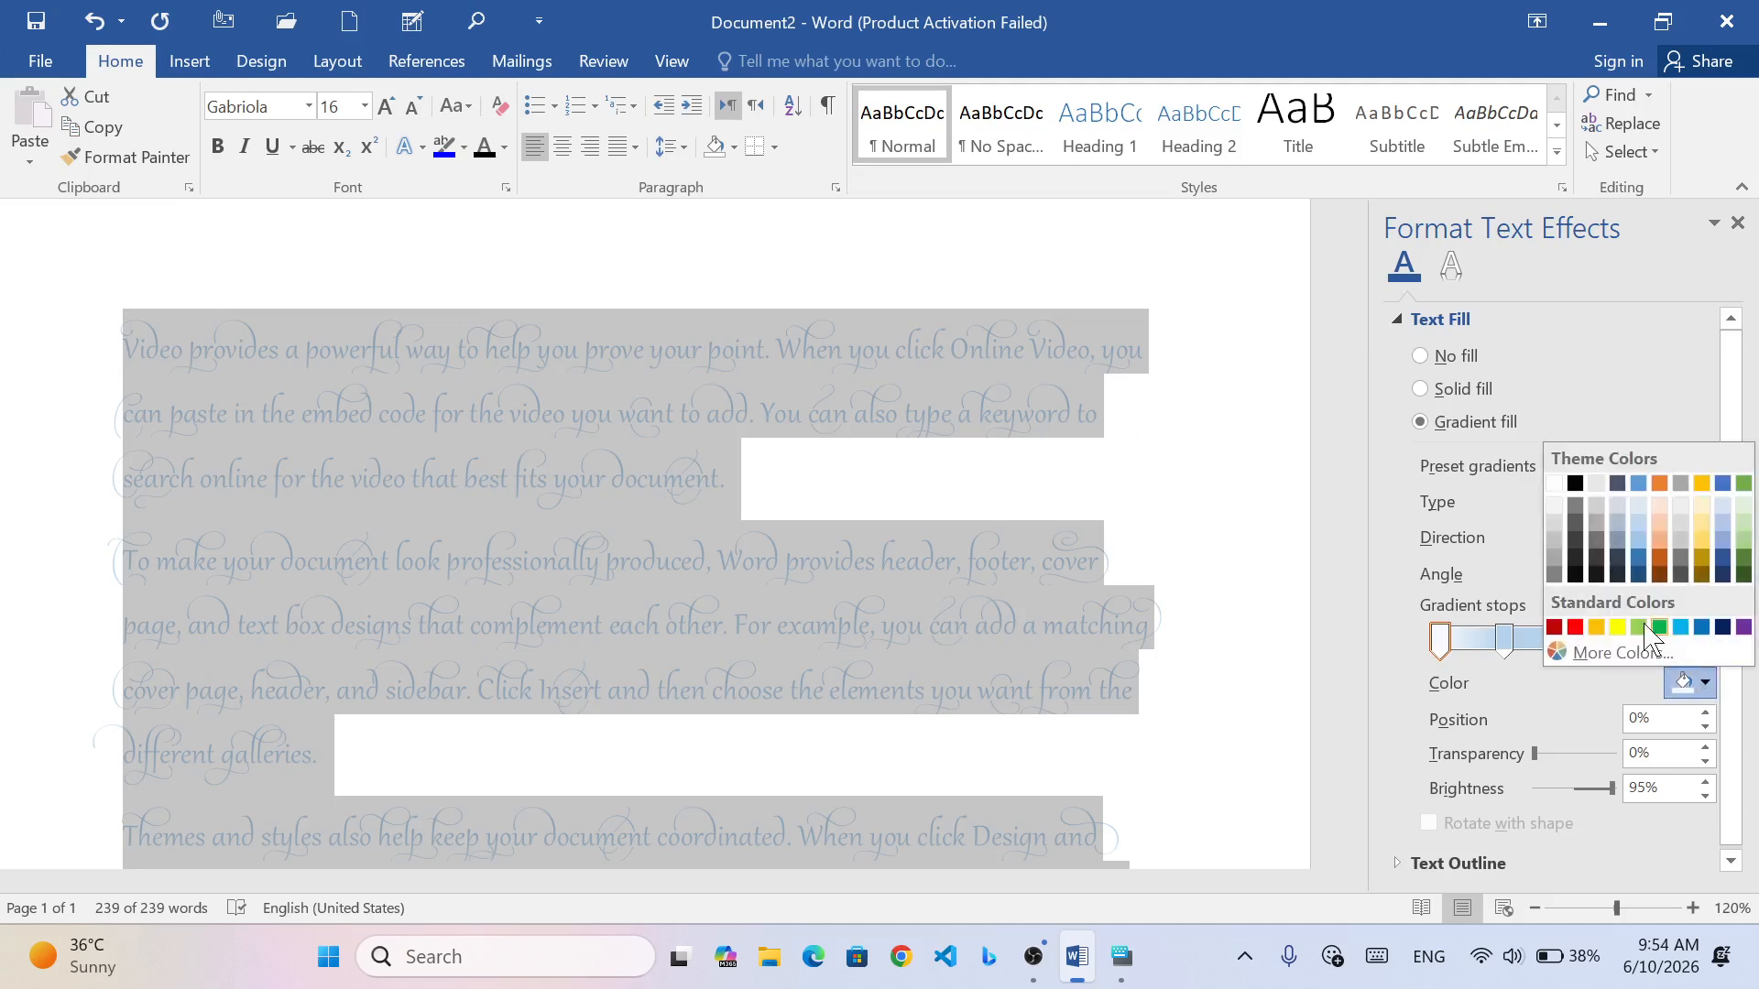
left_click(1575, 484)
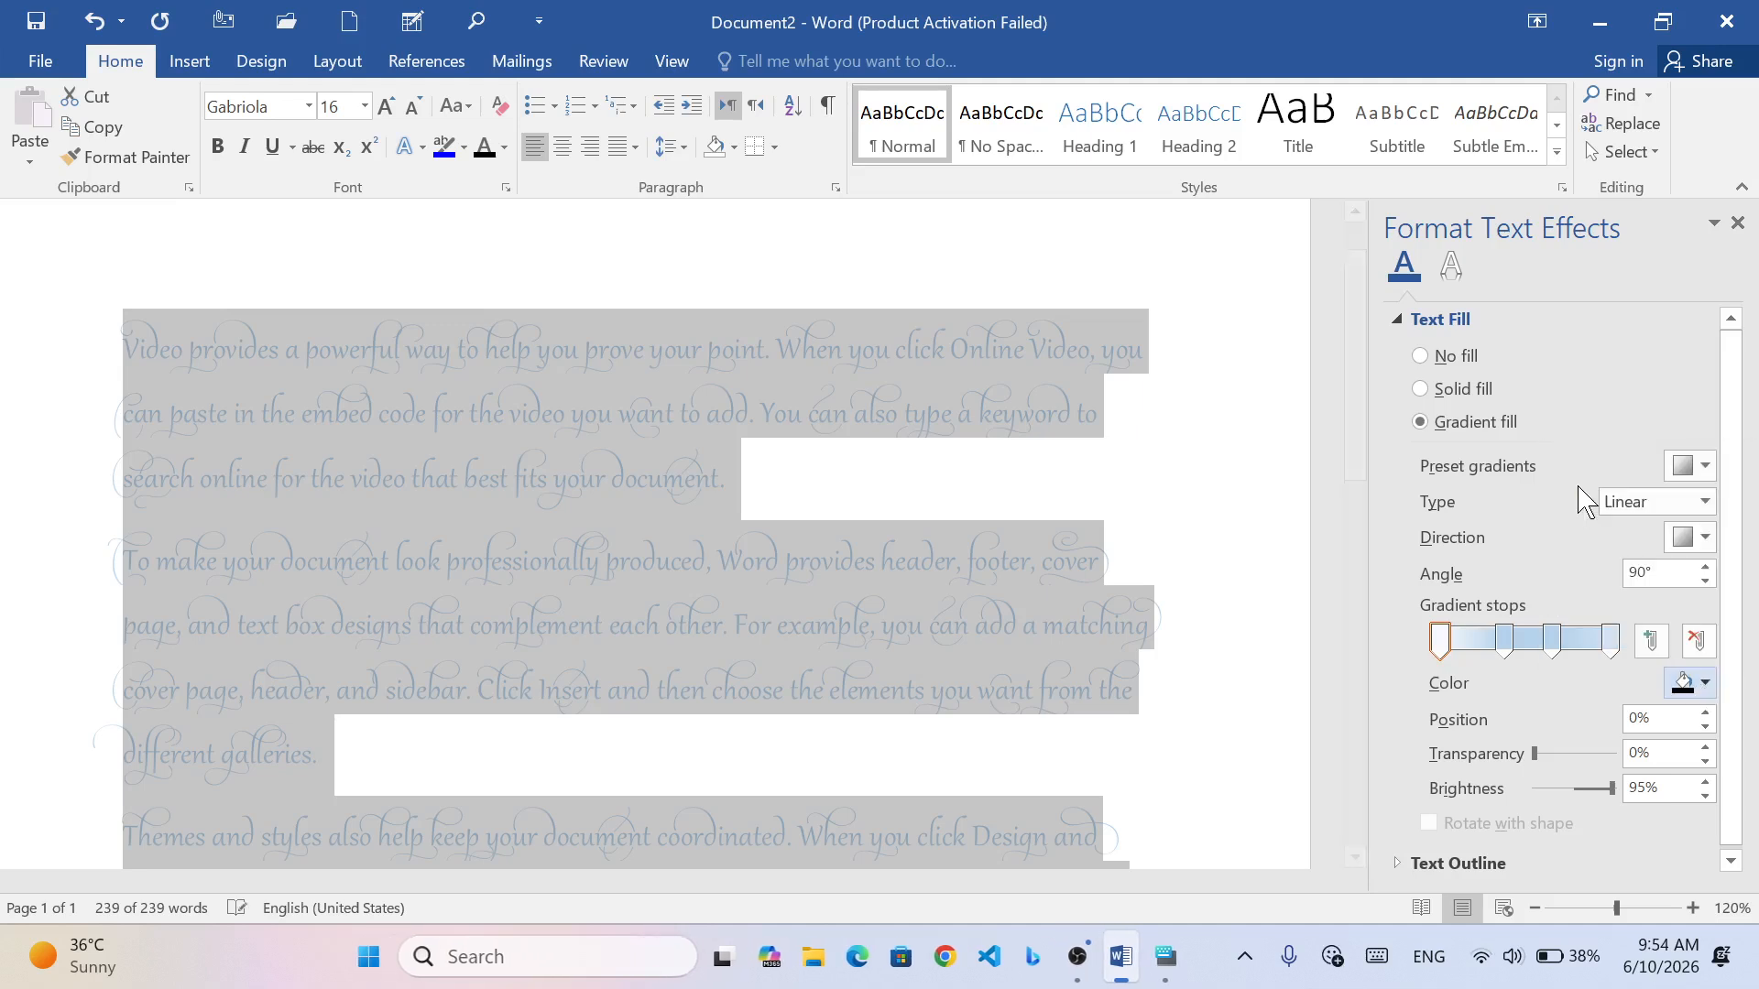
left_click(1506, 641)
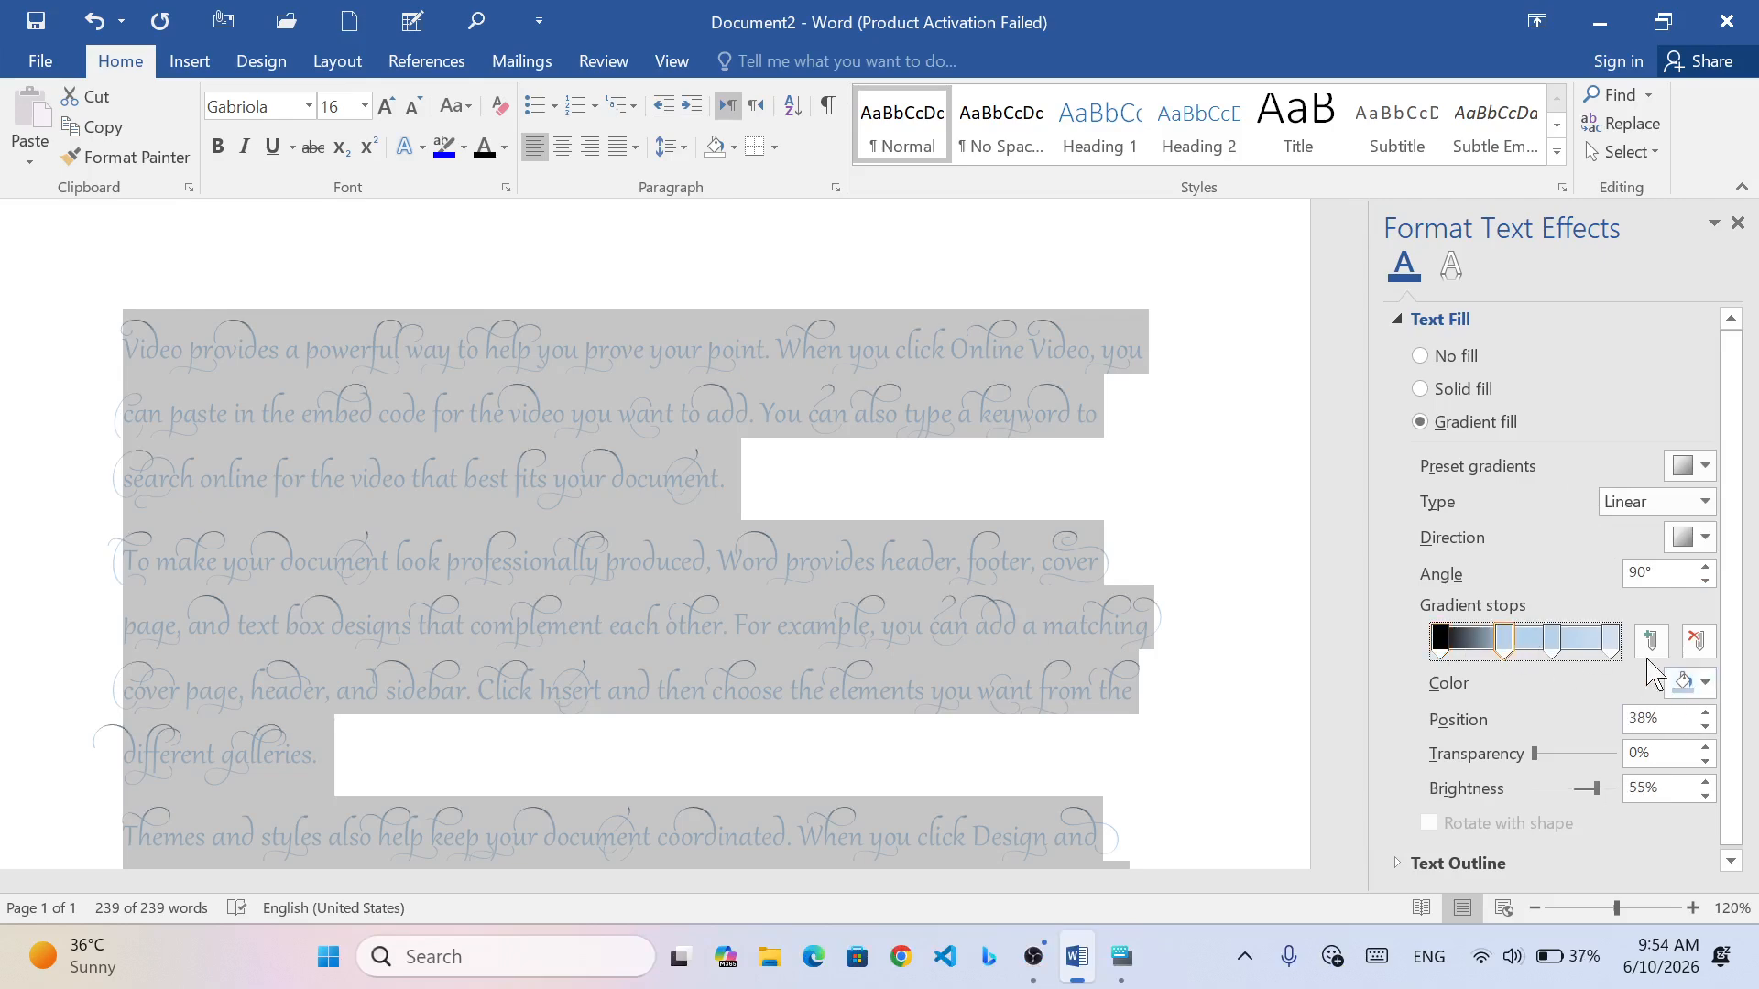
left_click(1690, 682)
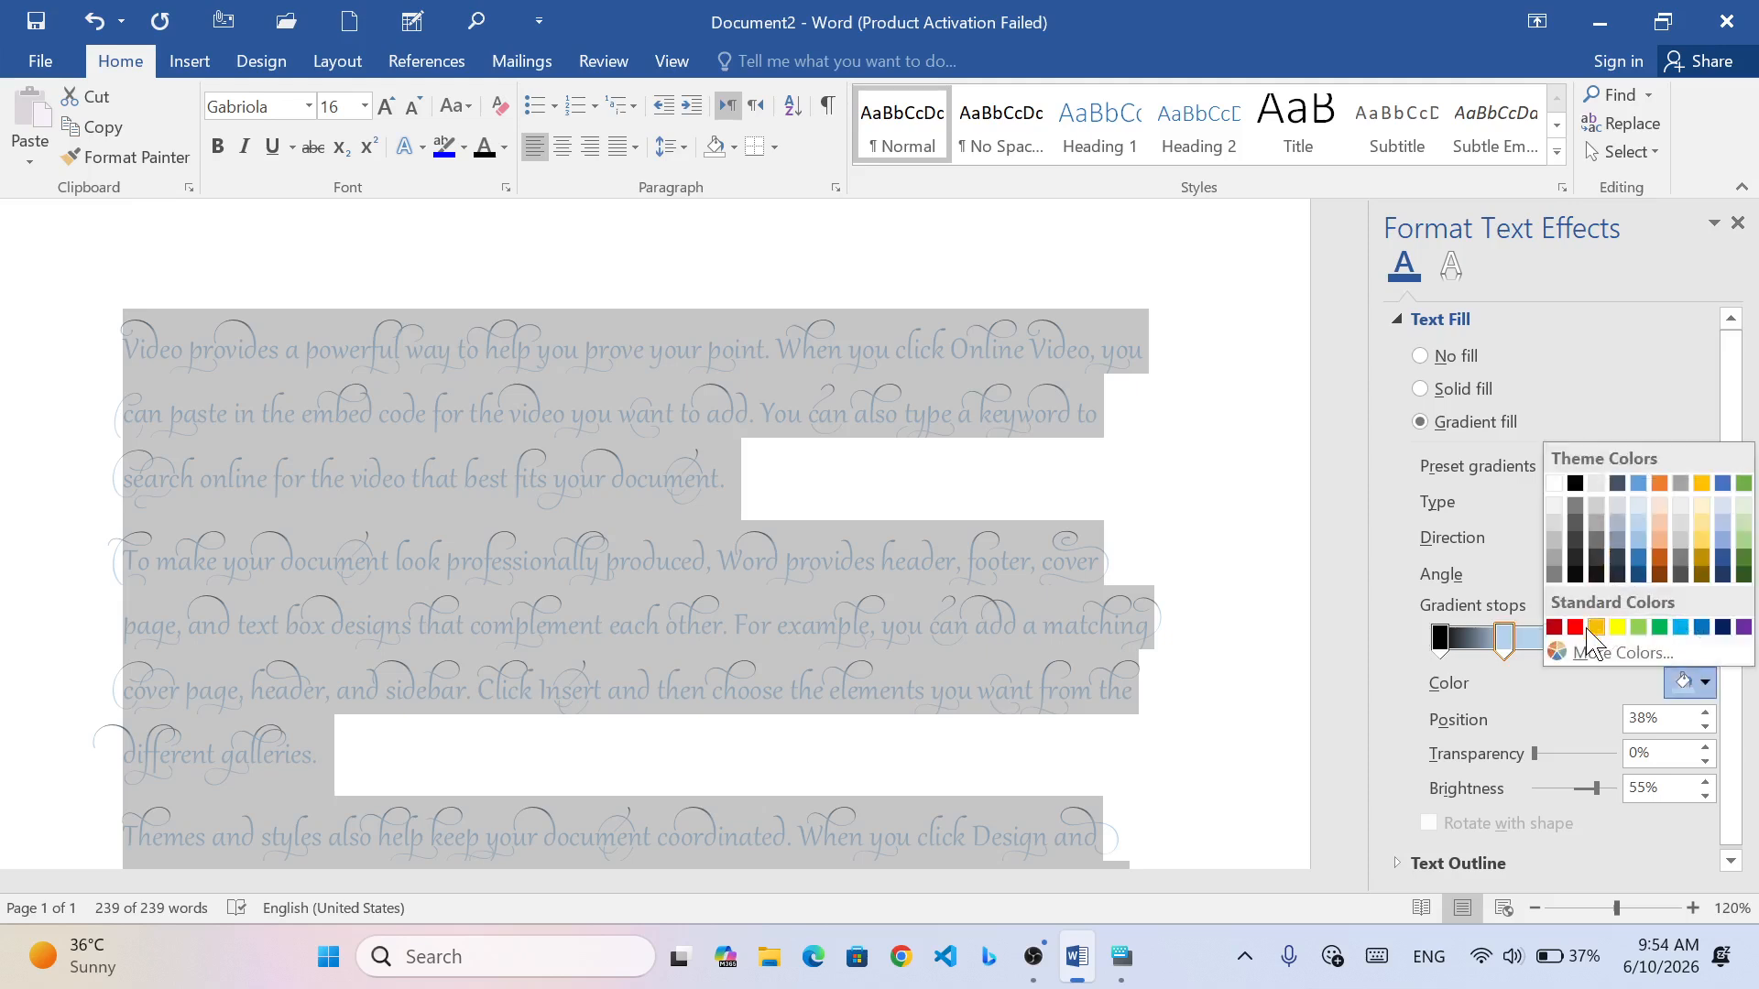
left_click(1573, 667)
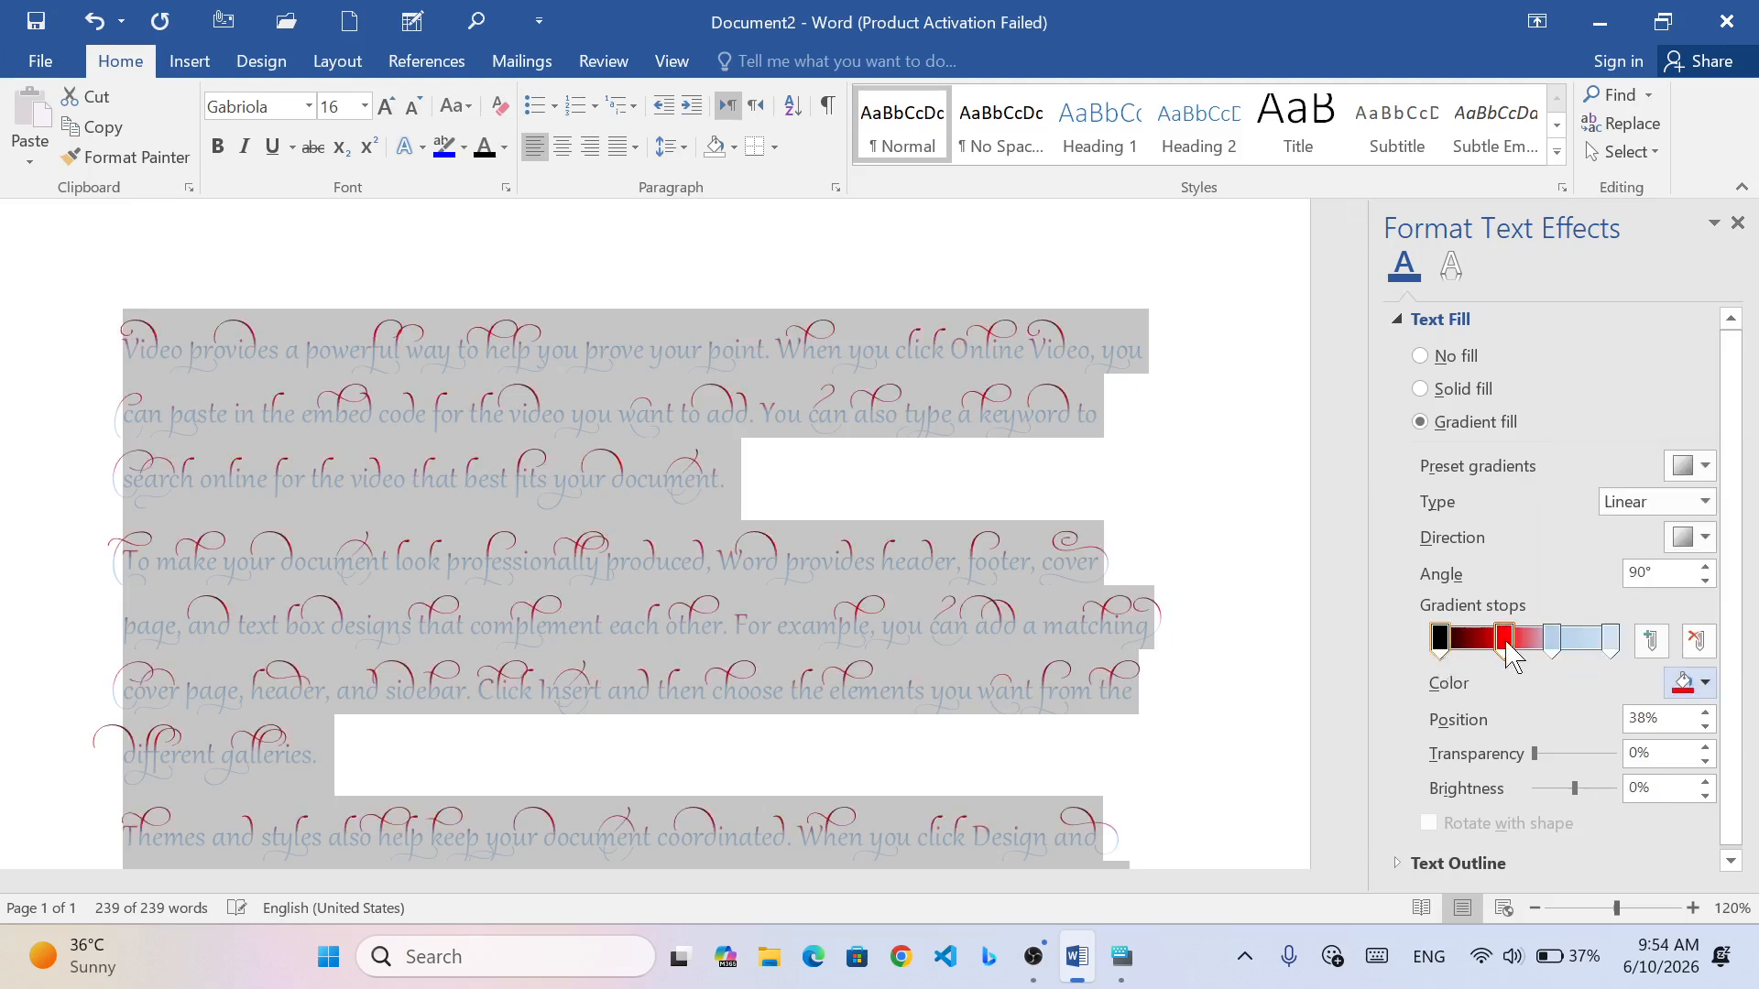
- Recolour the text fill's 66% gradient stop to the green theme colour and the last stop to standard blue
left_click(1554, 641)
left_click(1684, 687)
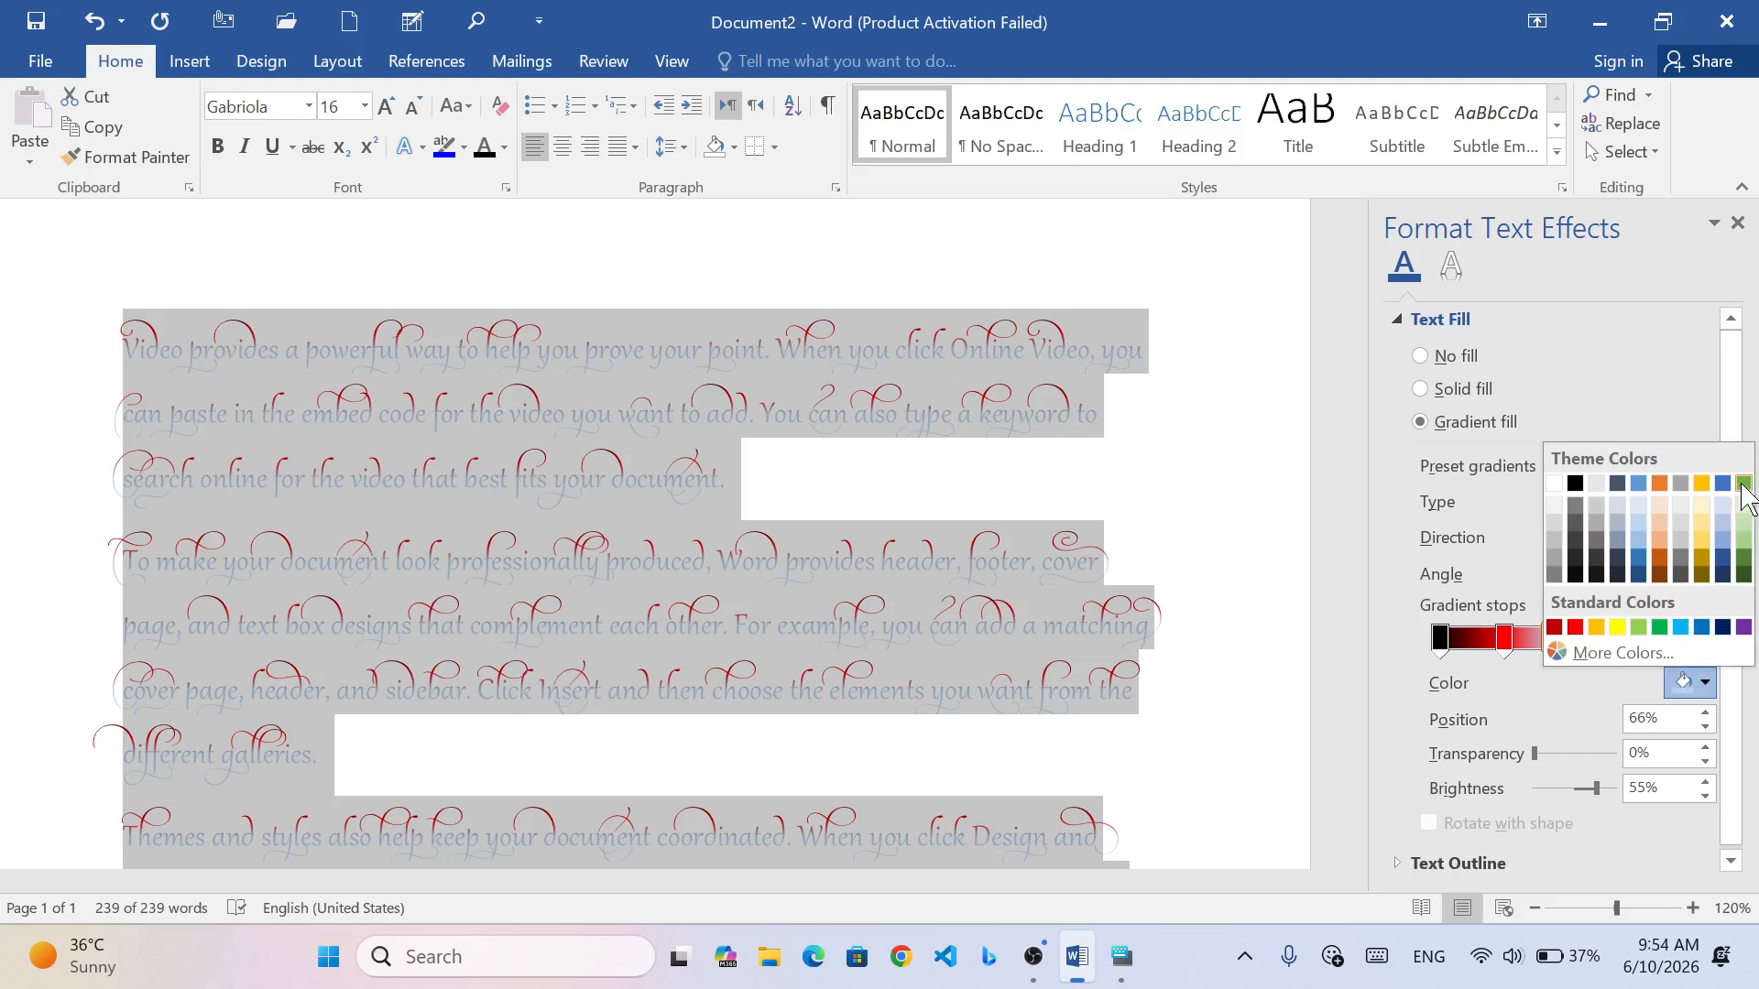
left_click(1743, 483)
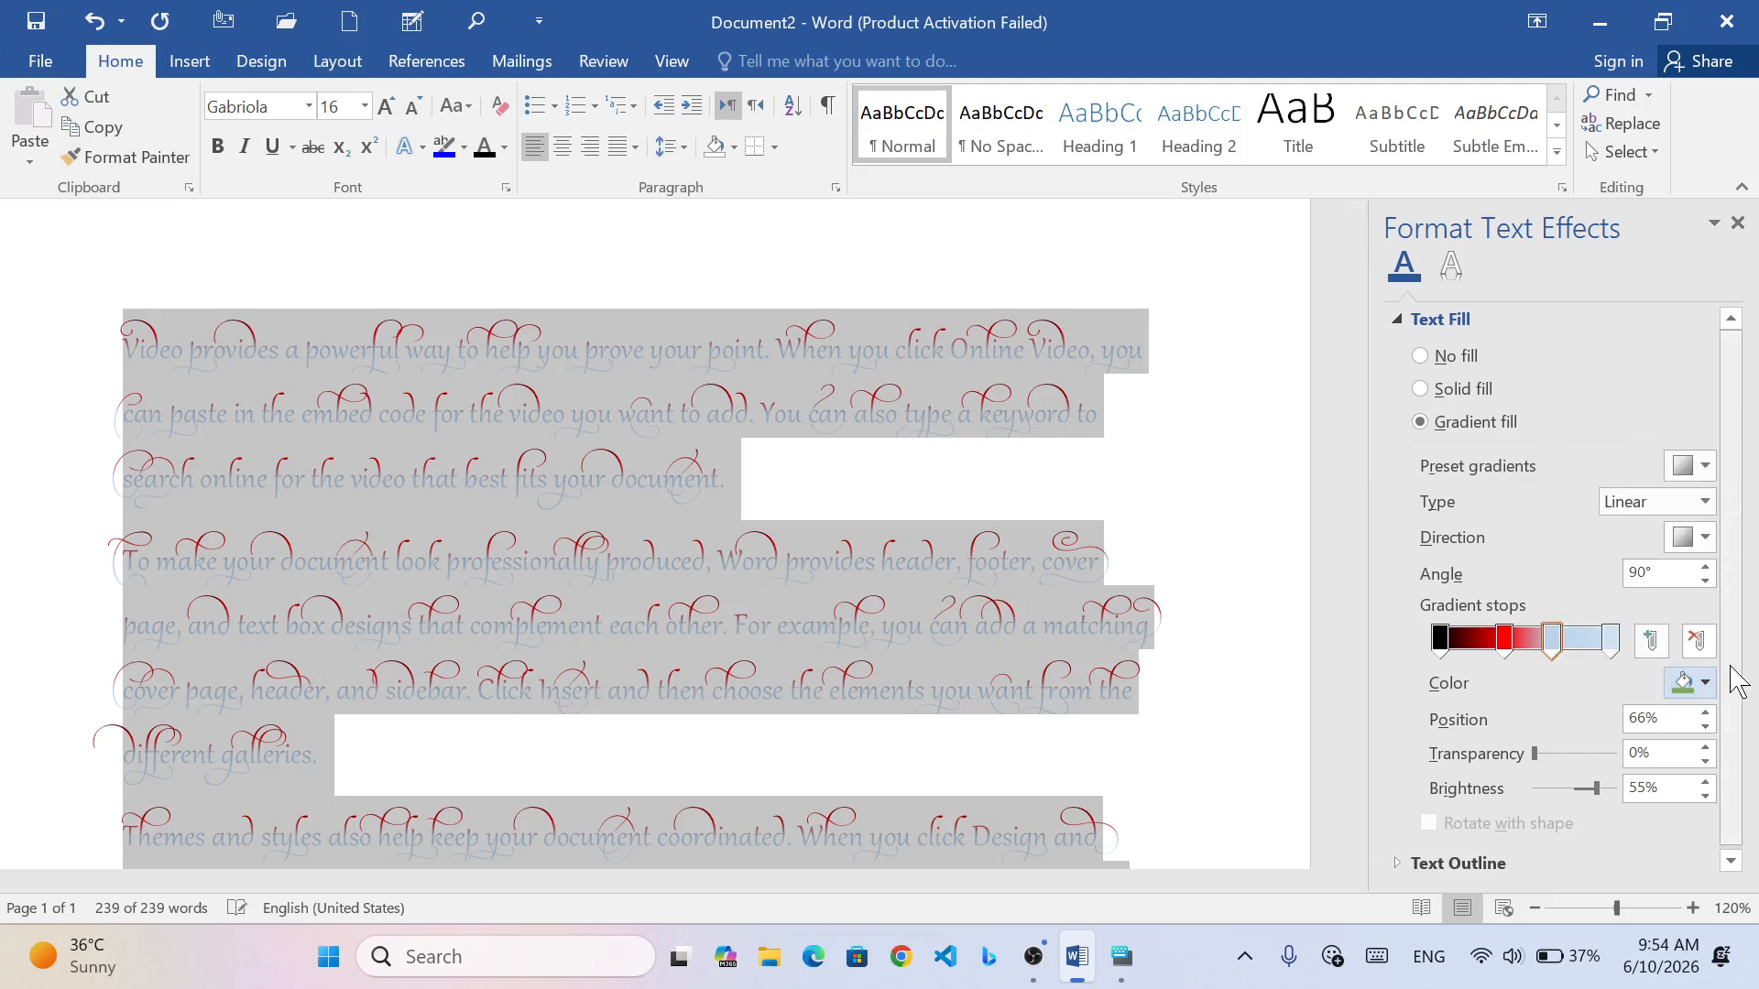
left_click(1612, 650)
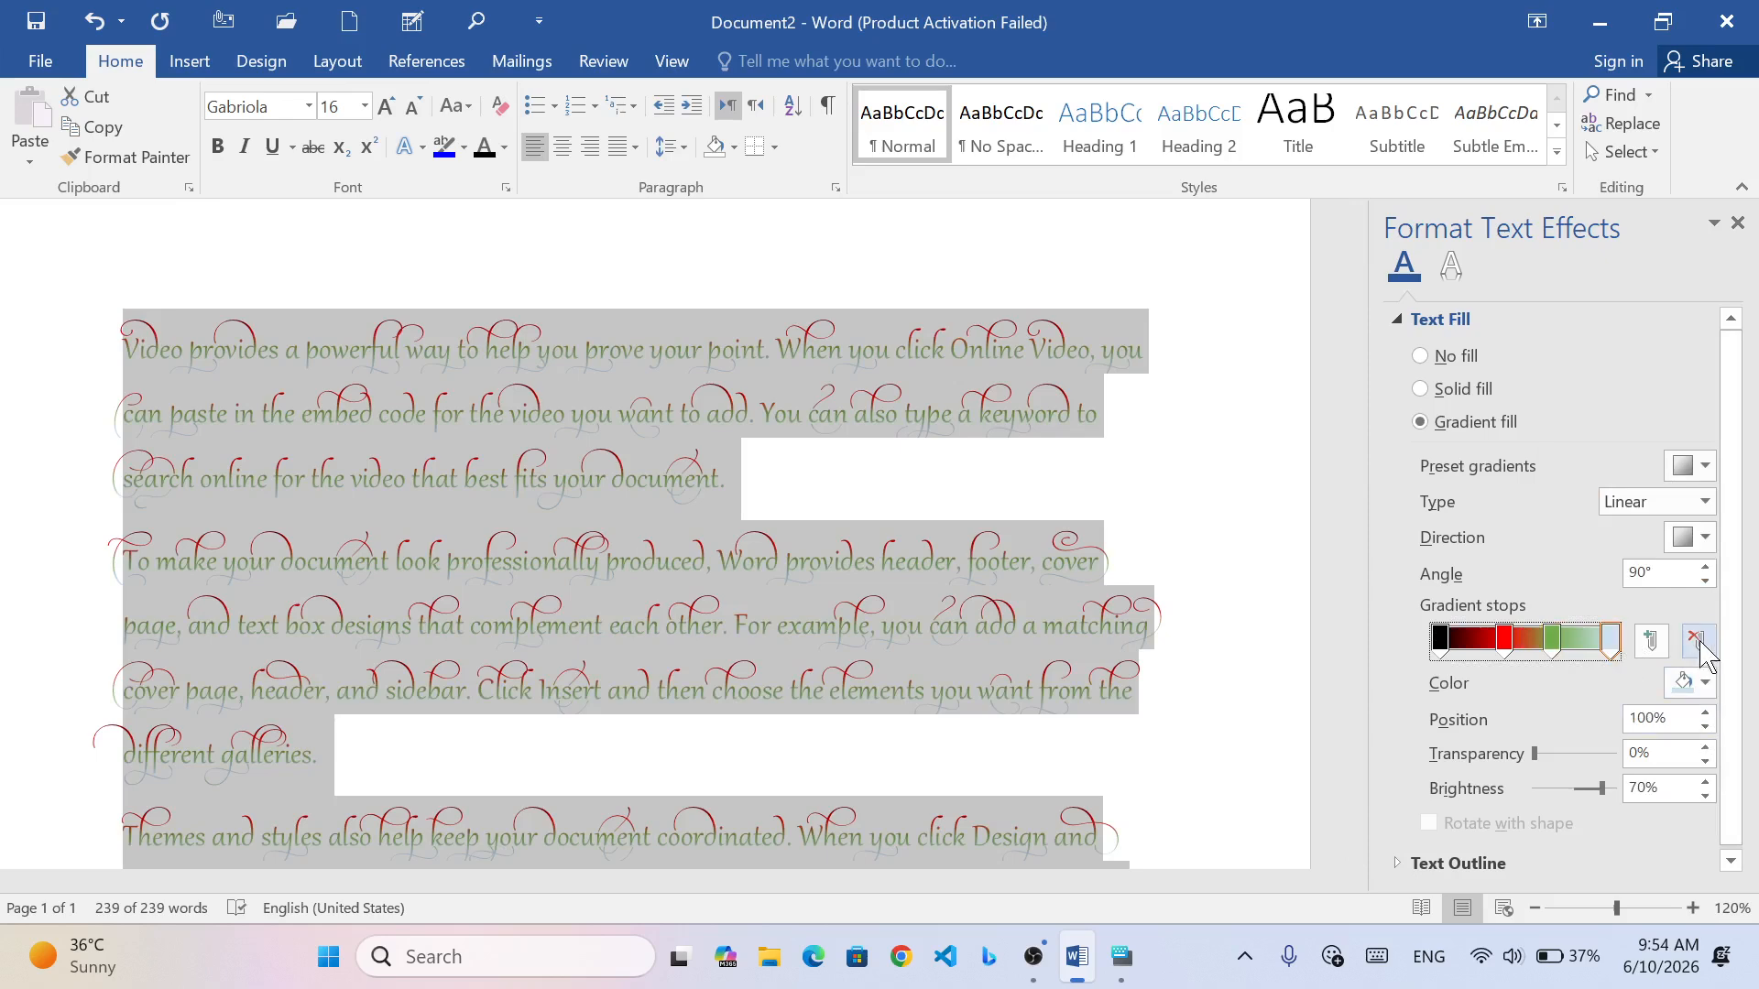
left_click(1693, 683)
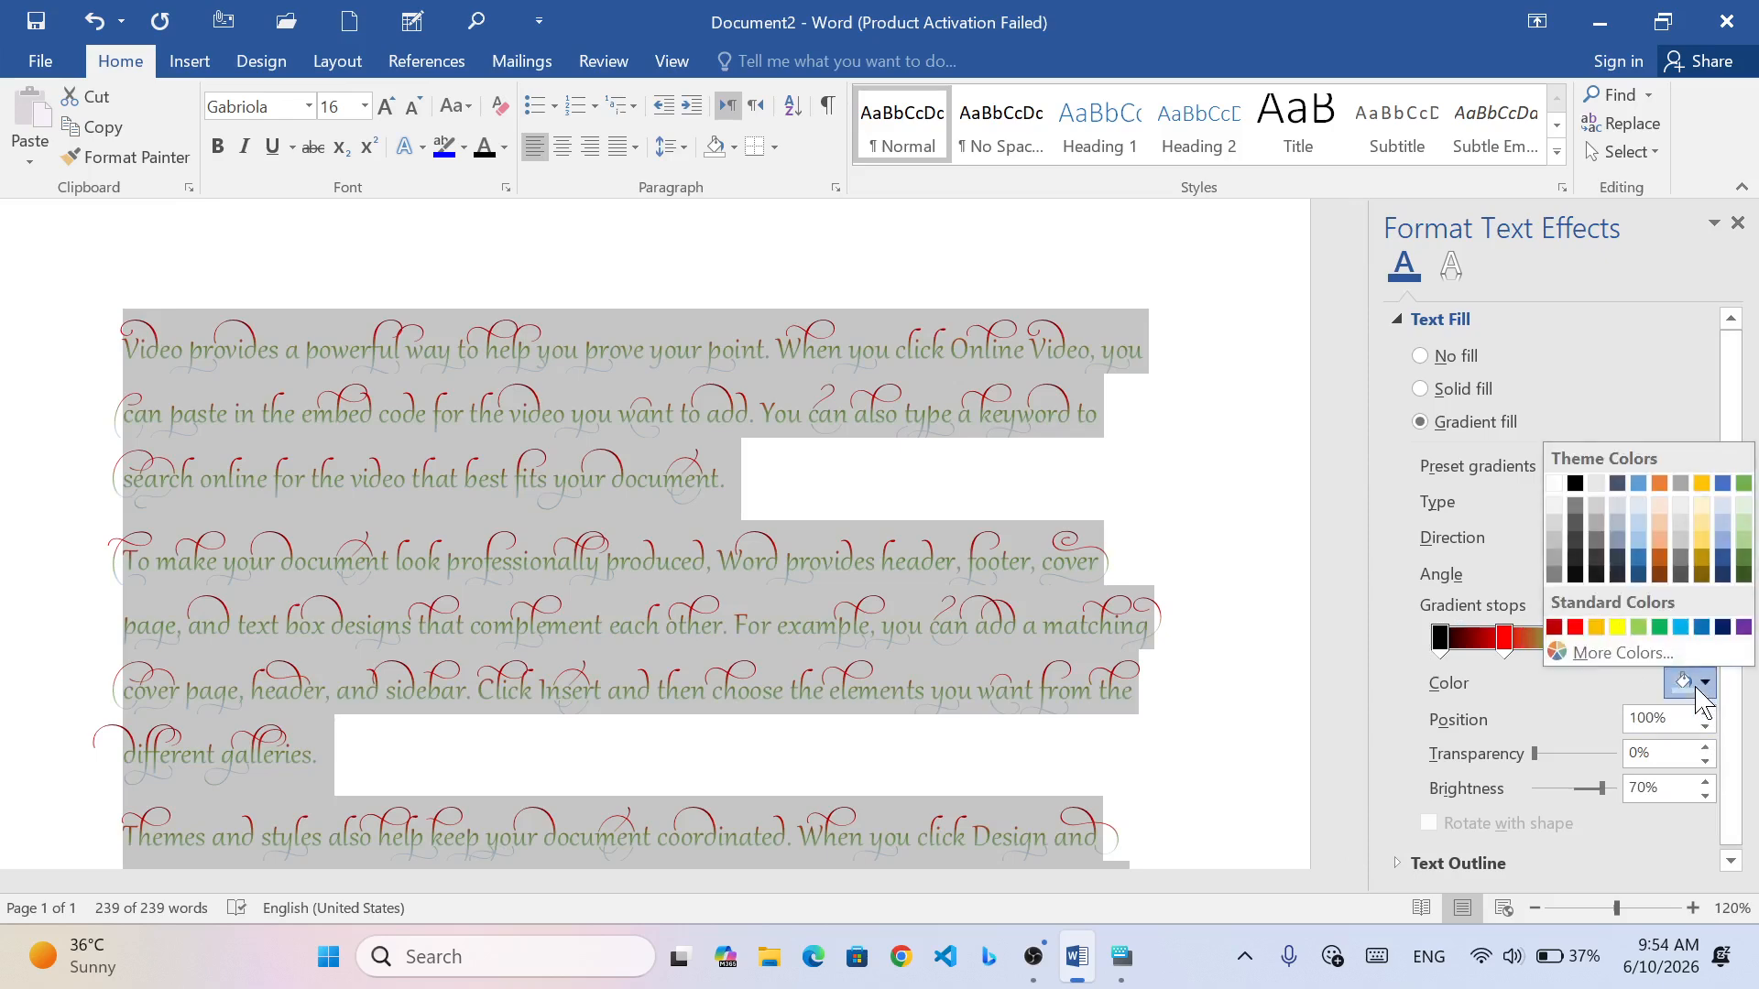
left_click(1701, 628)
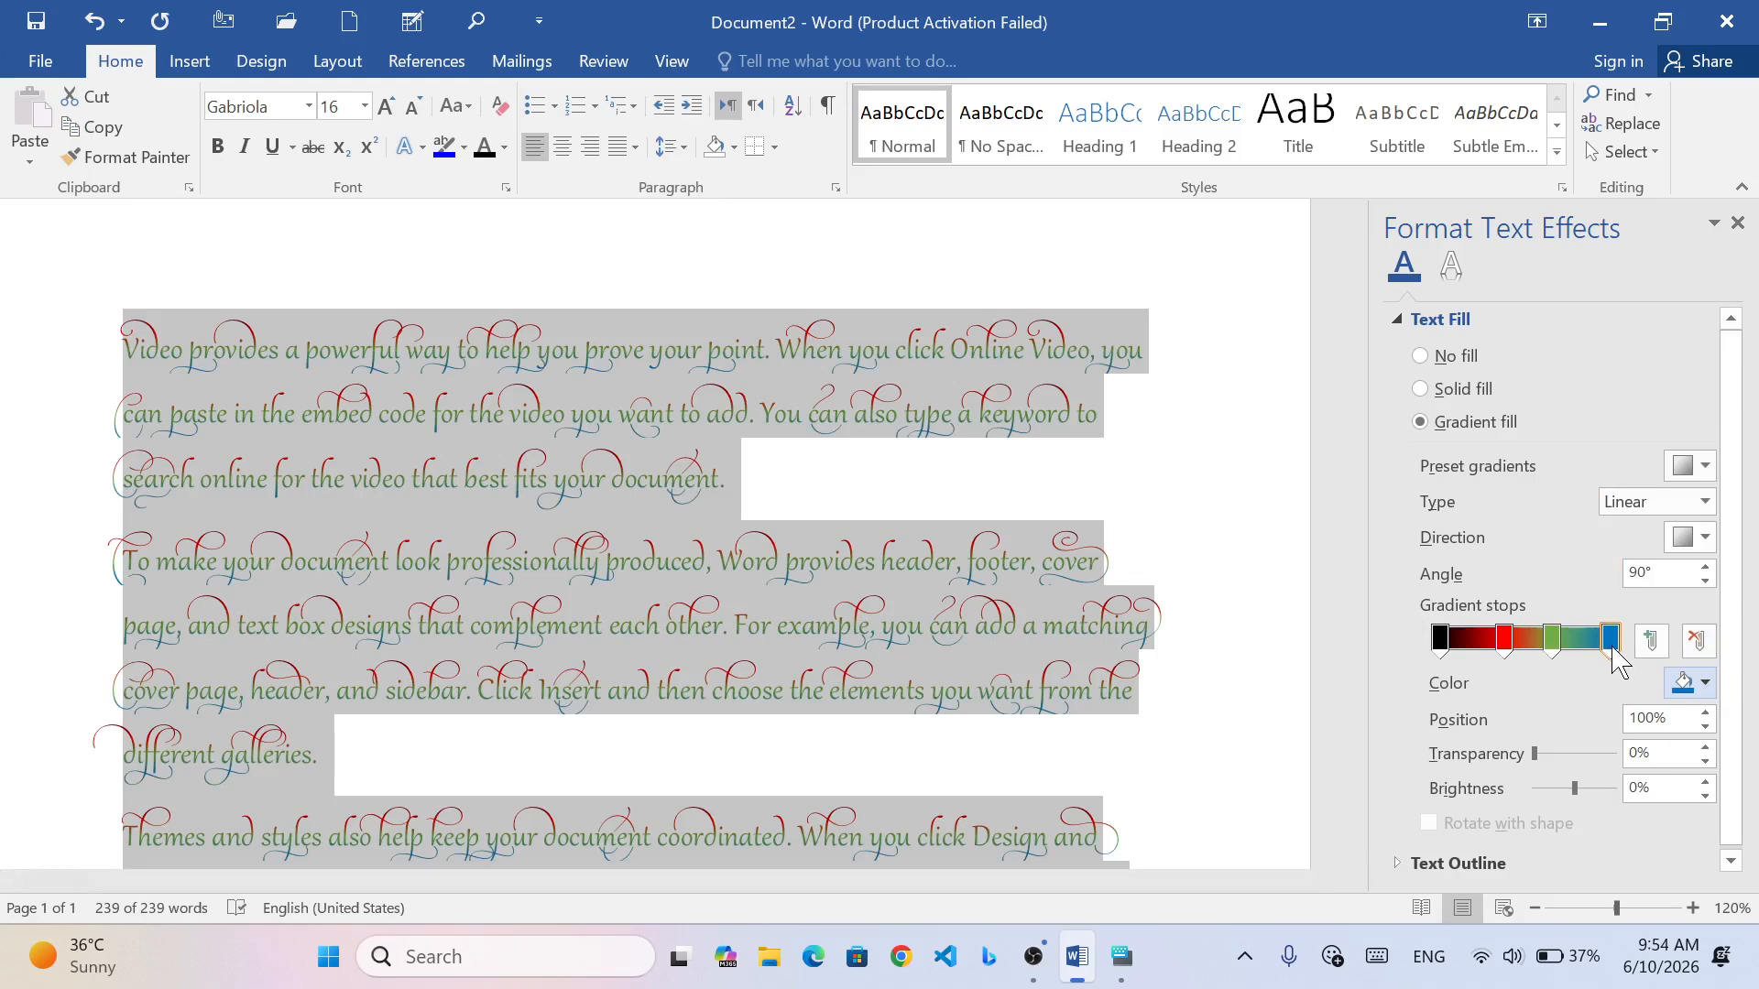
- Shift the blue gradient stop slightly inward, the black stop to 15% and the red stop to 46%
left_click_drag(1611, 641, 1593, 646)
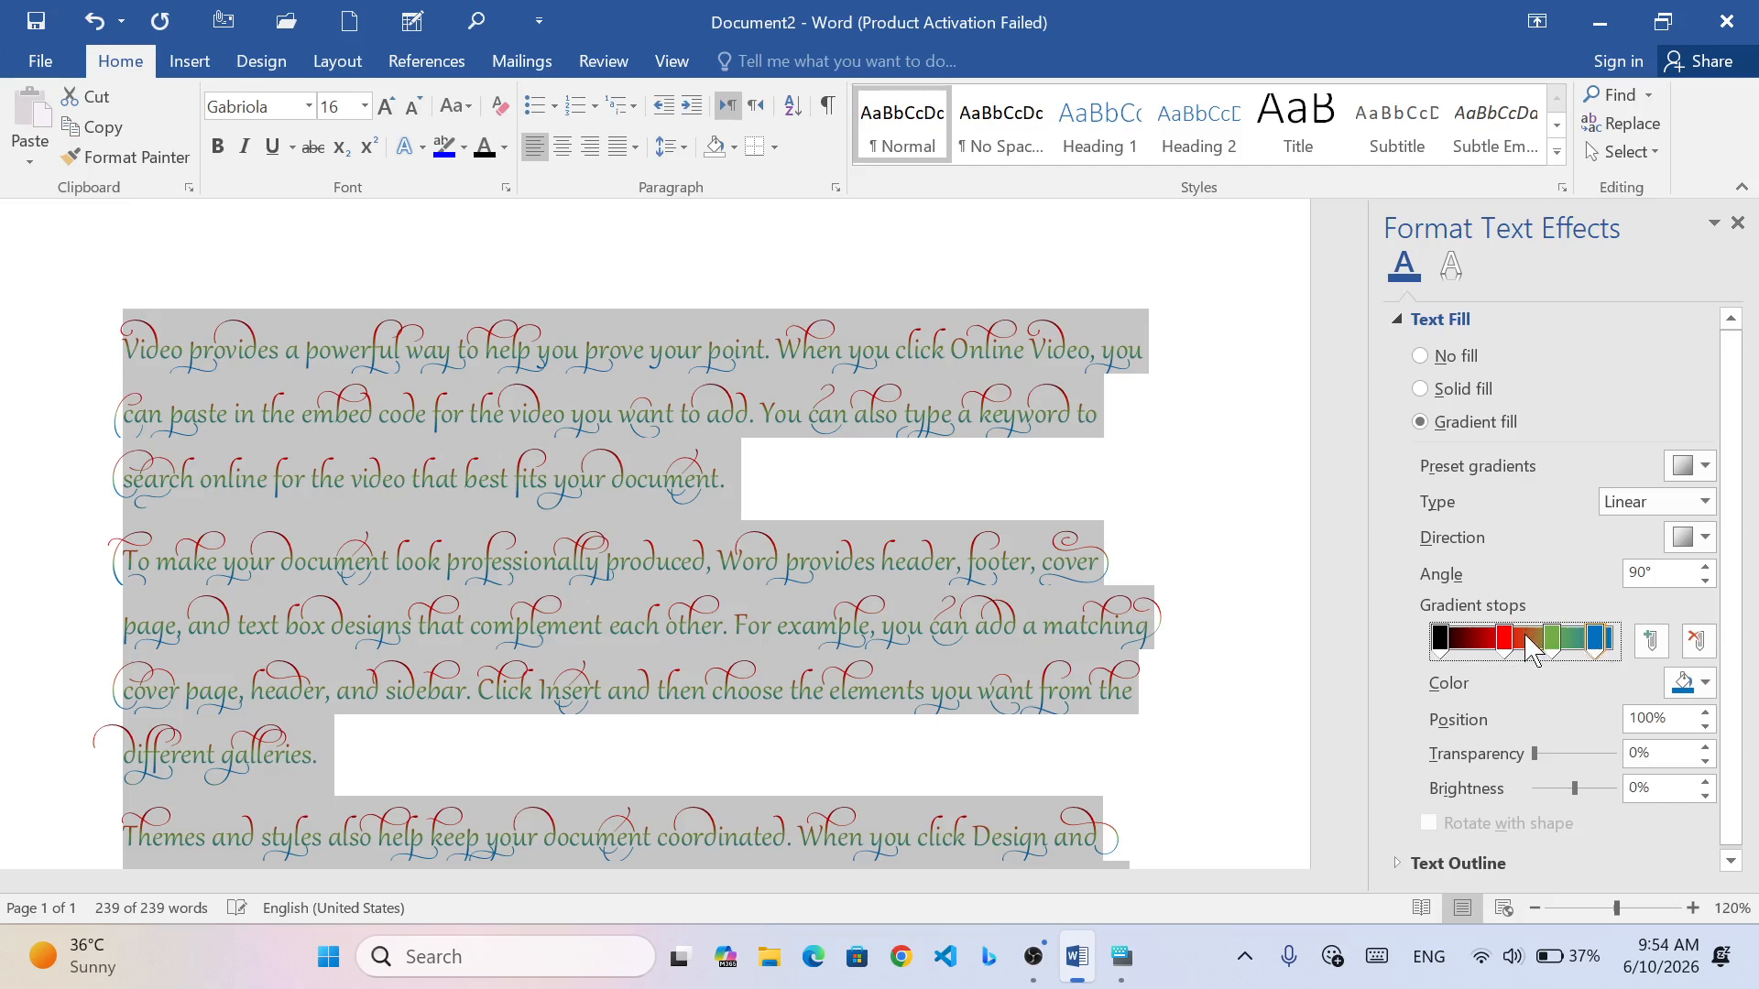
left_click(1504, 643)
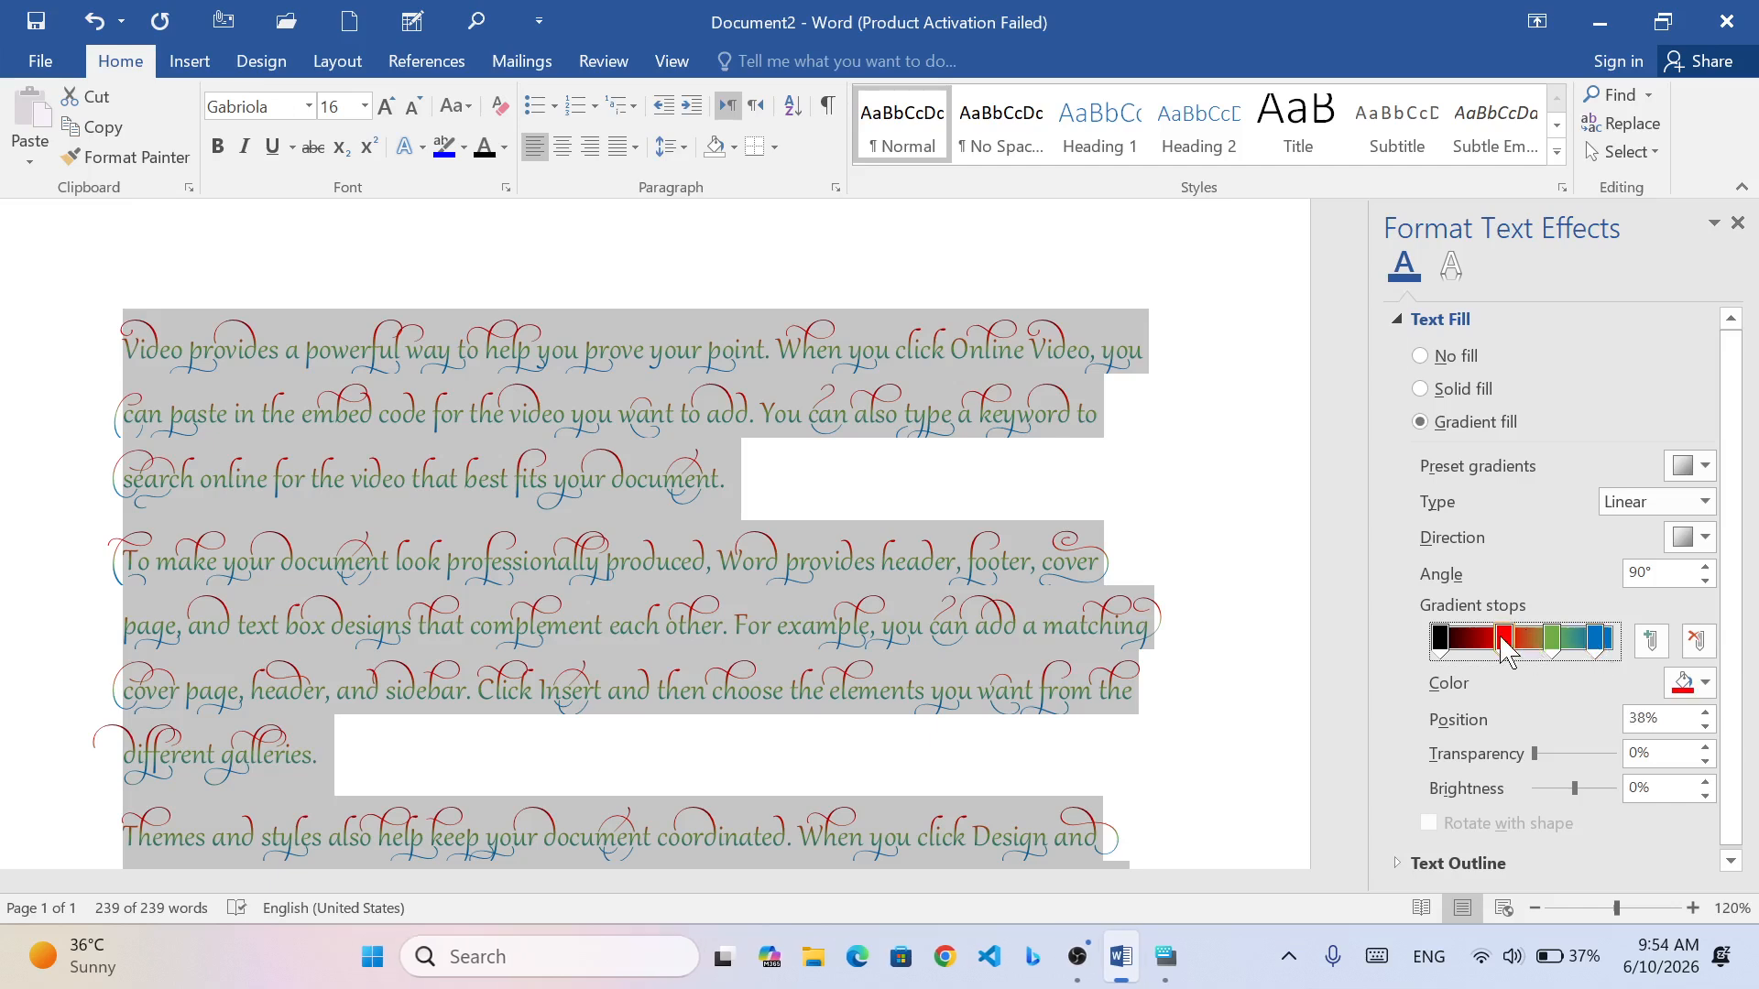
left_click_drag(1500, 637, 1530, 642)
left_click(1442, 639)
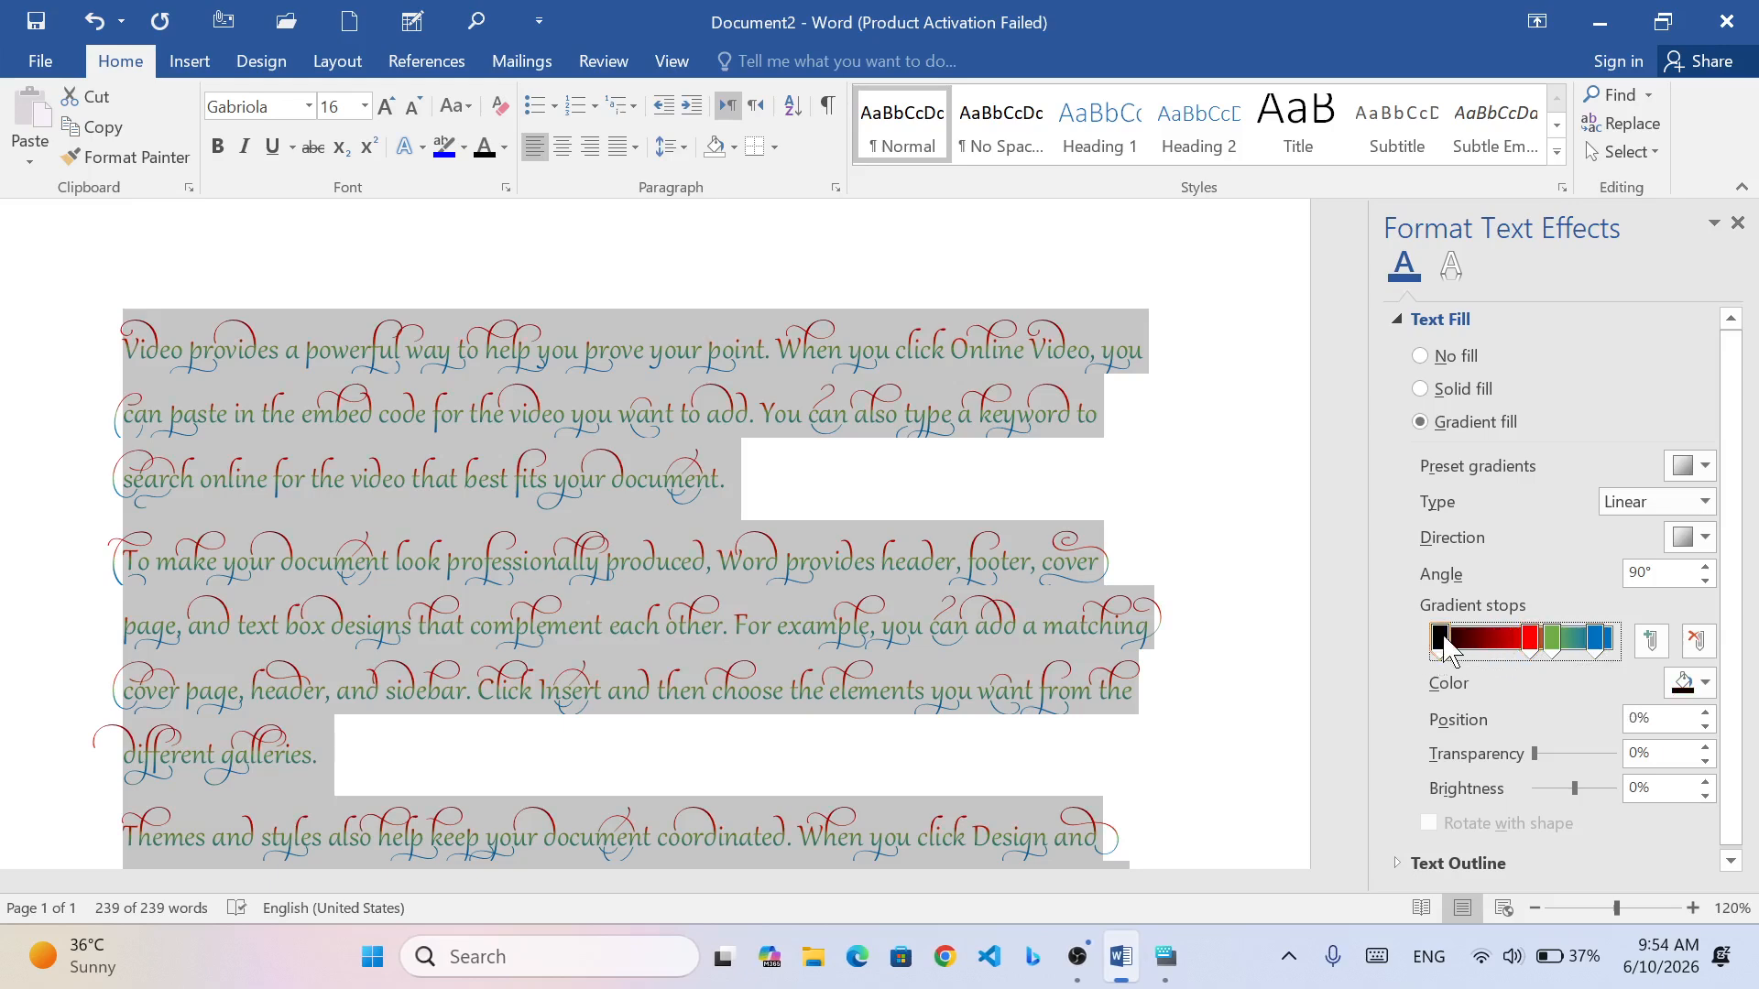
left_click_drag(1444, 639, 1477, 639)
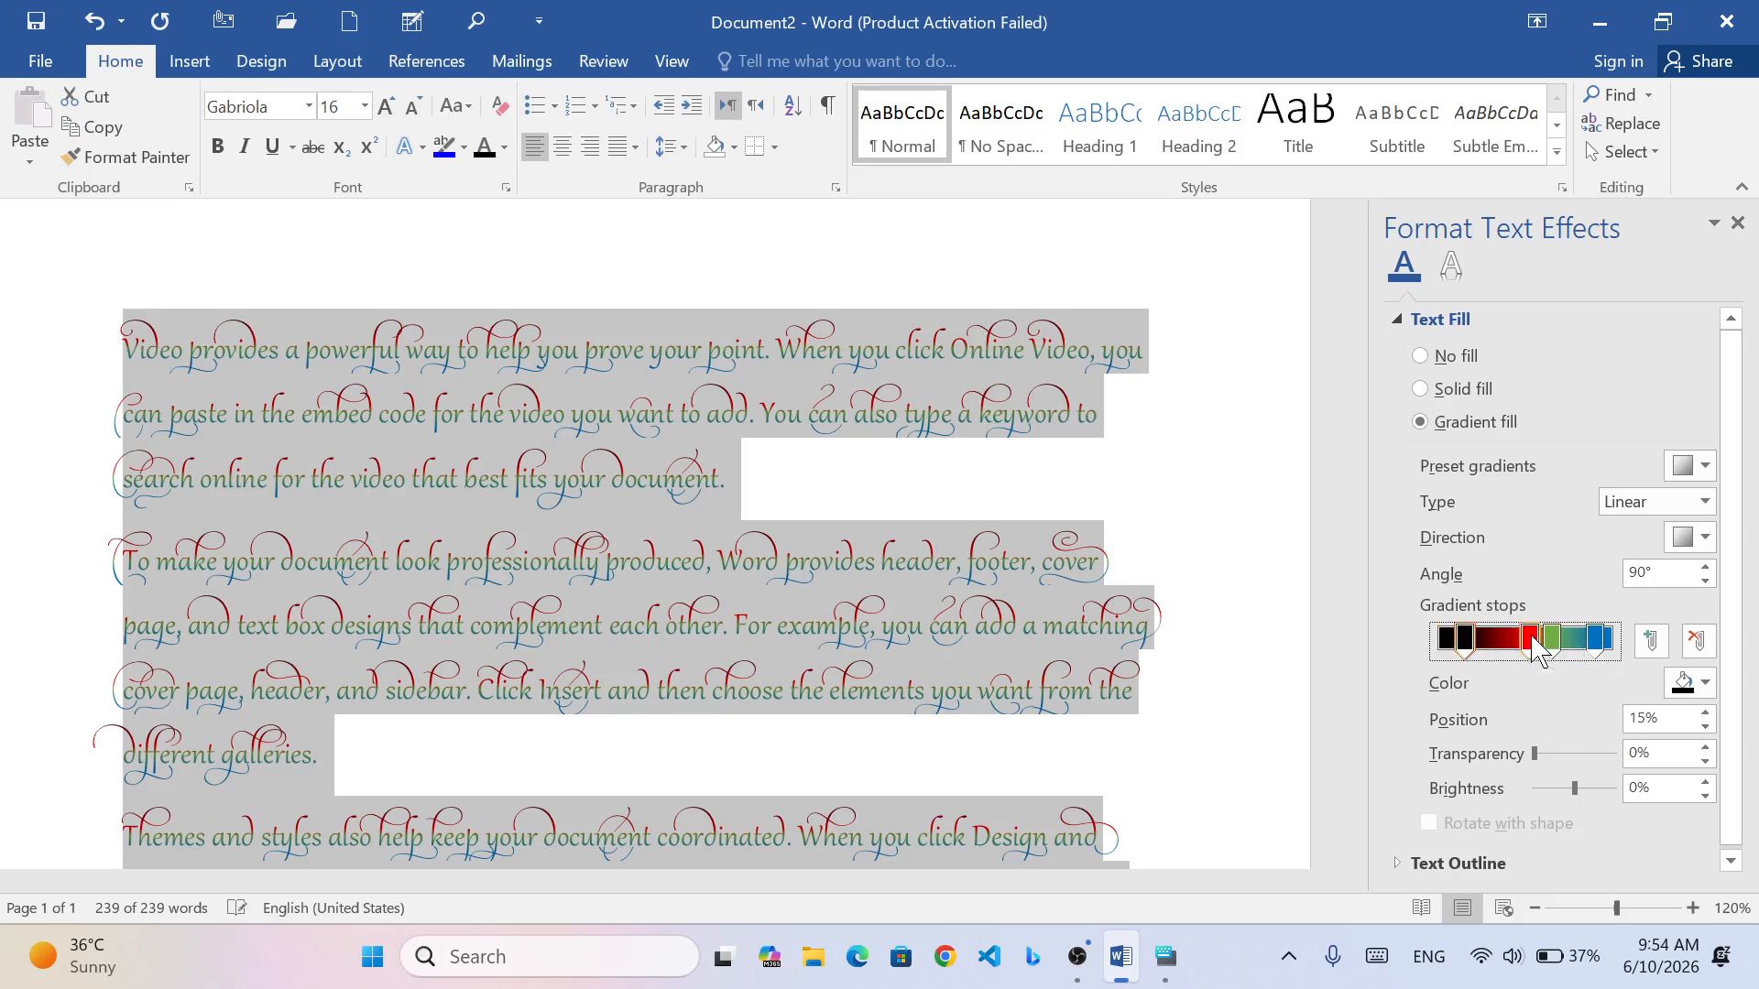
left_click_drag(1531, 644, 1513, 652)
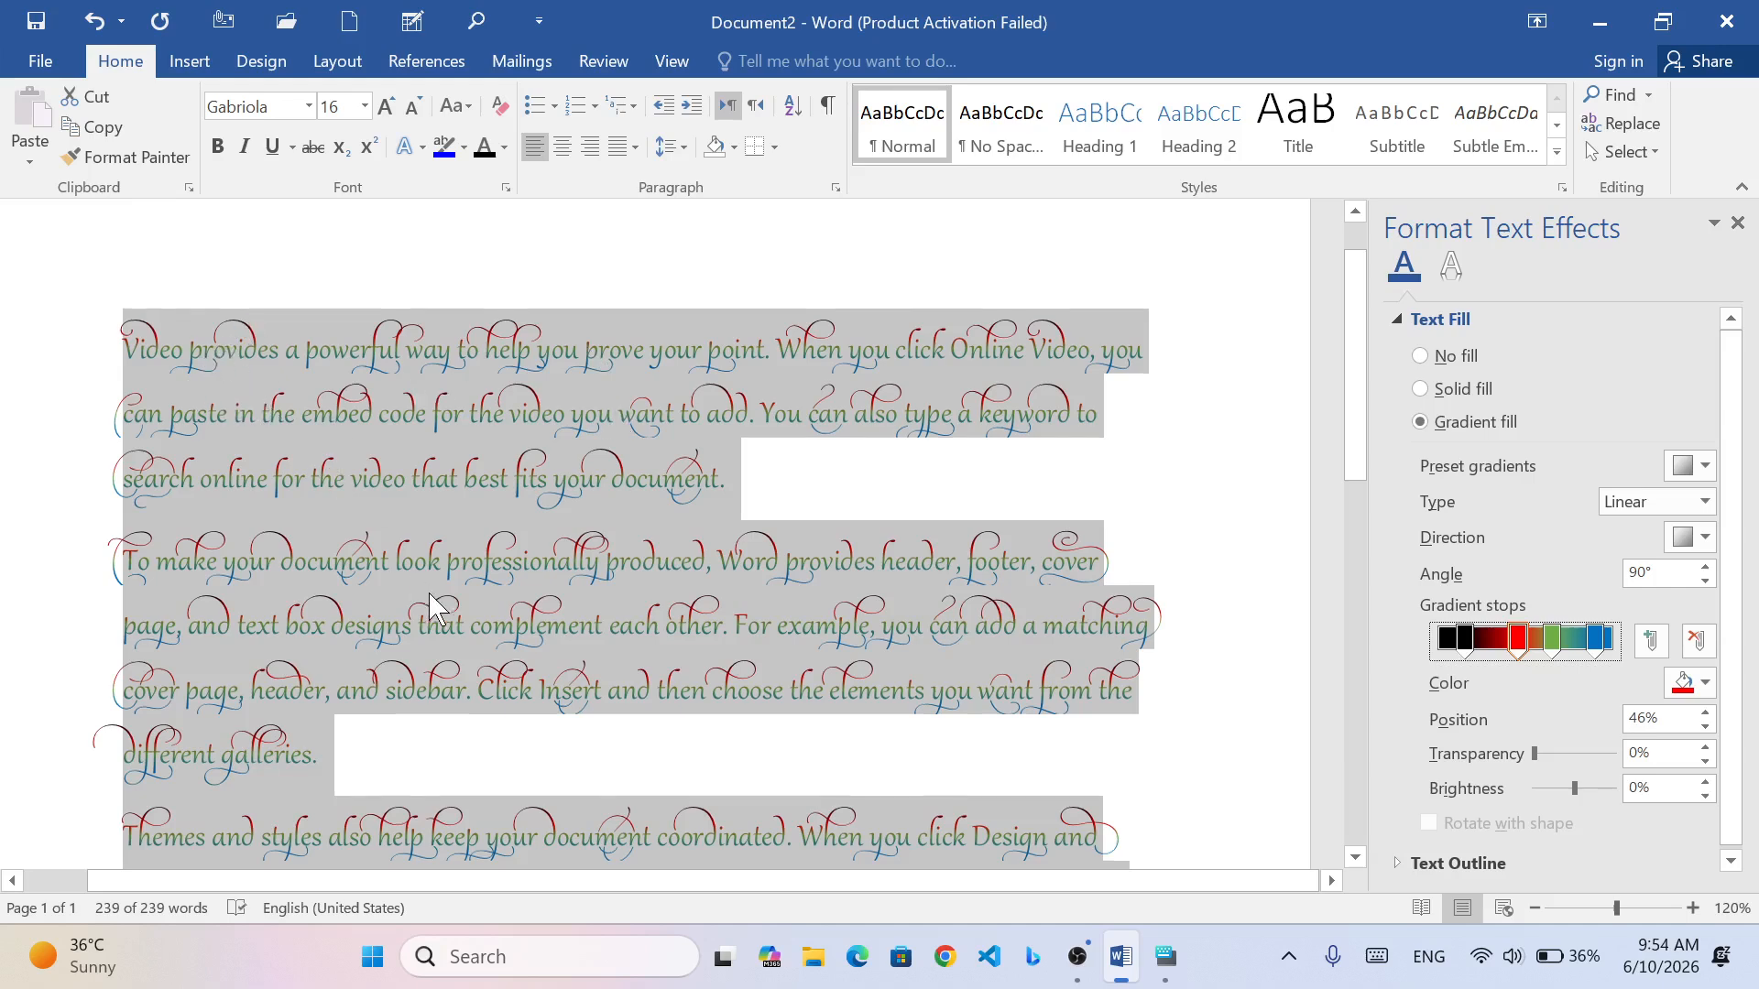
- Apply the gradient variation that radiates from the centre to the whole text's font colour
scroll(599, 560, "down", 3)
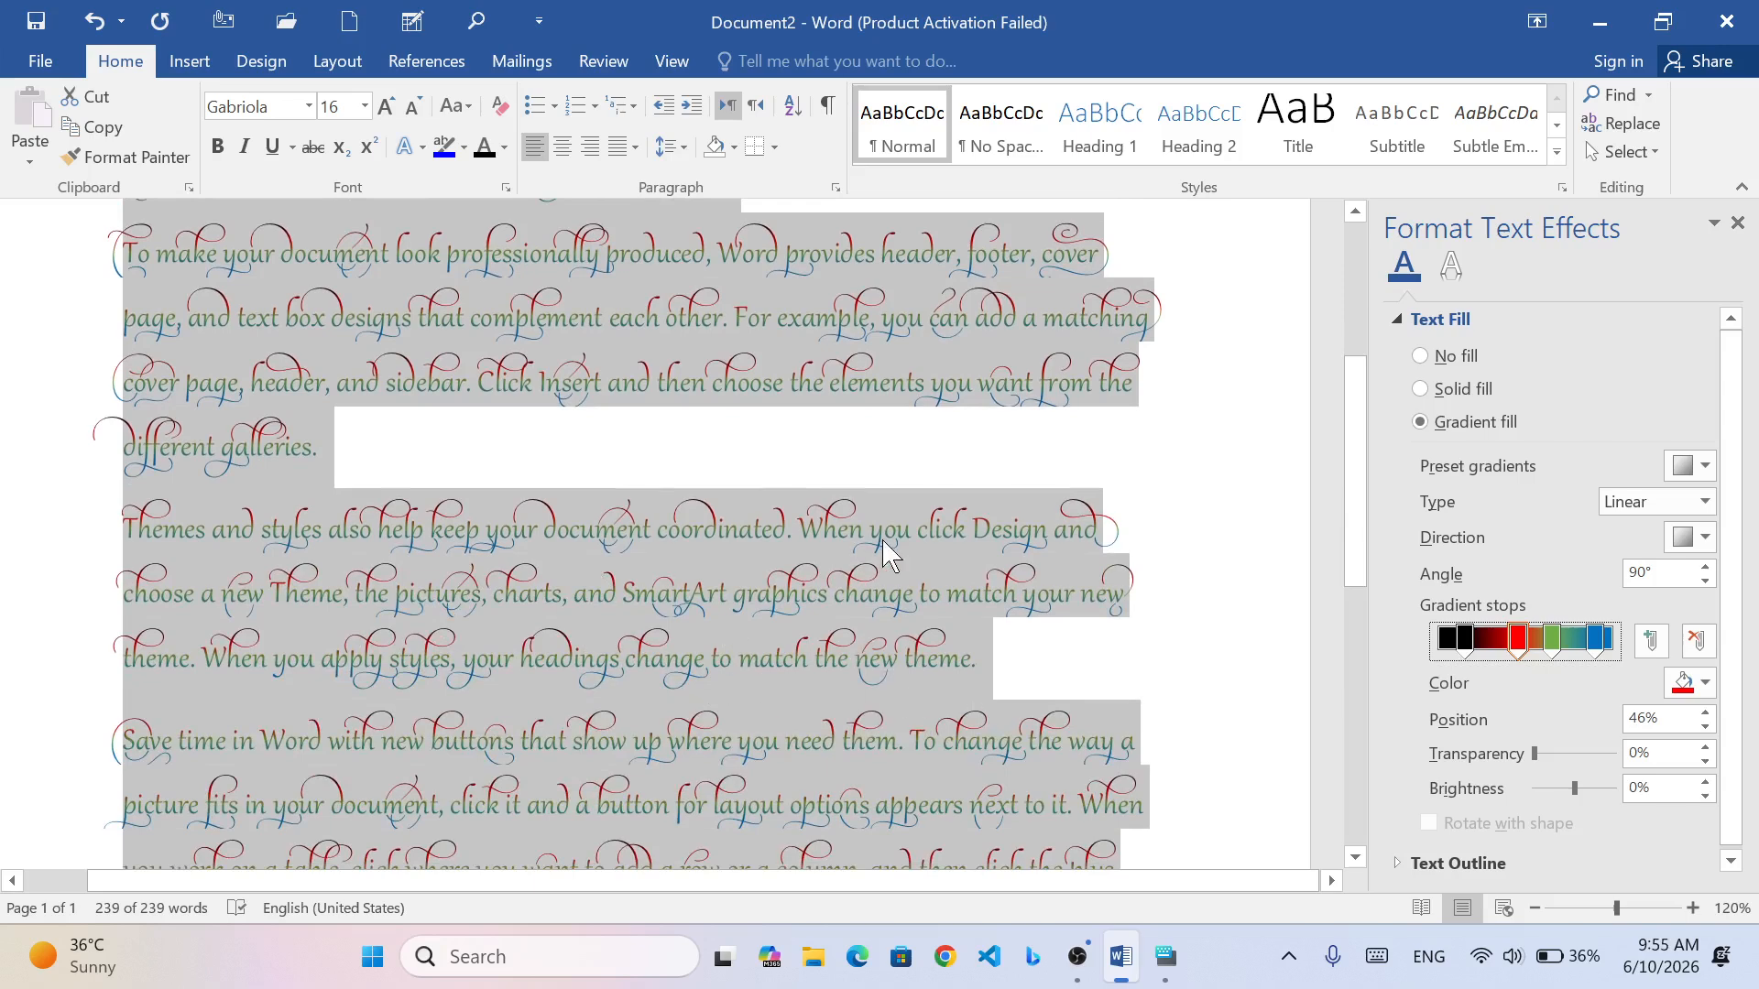
left_click(504, 149)
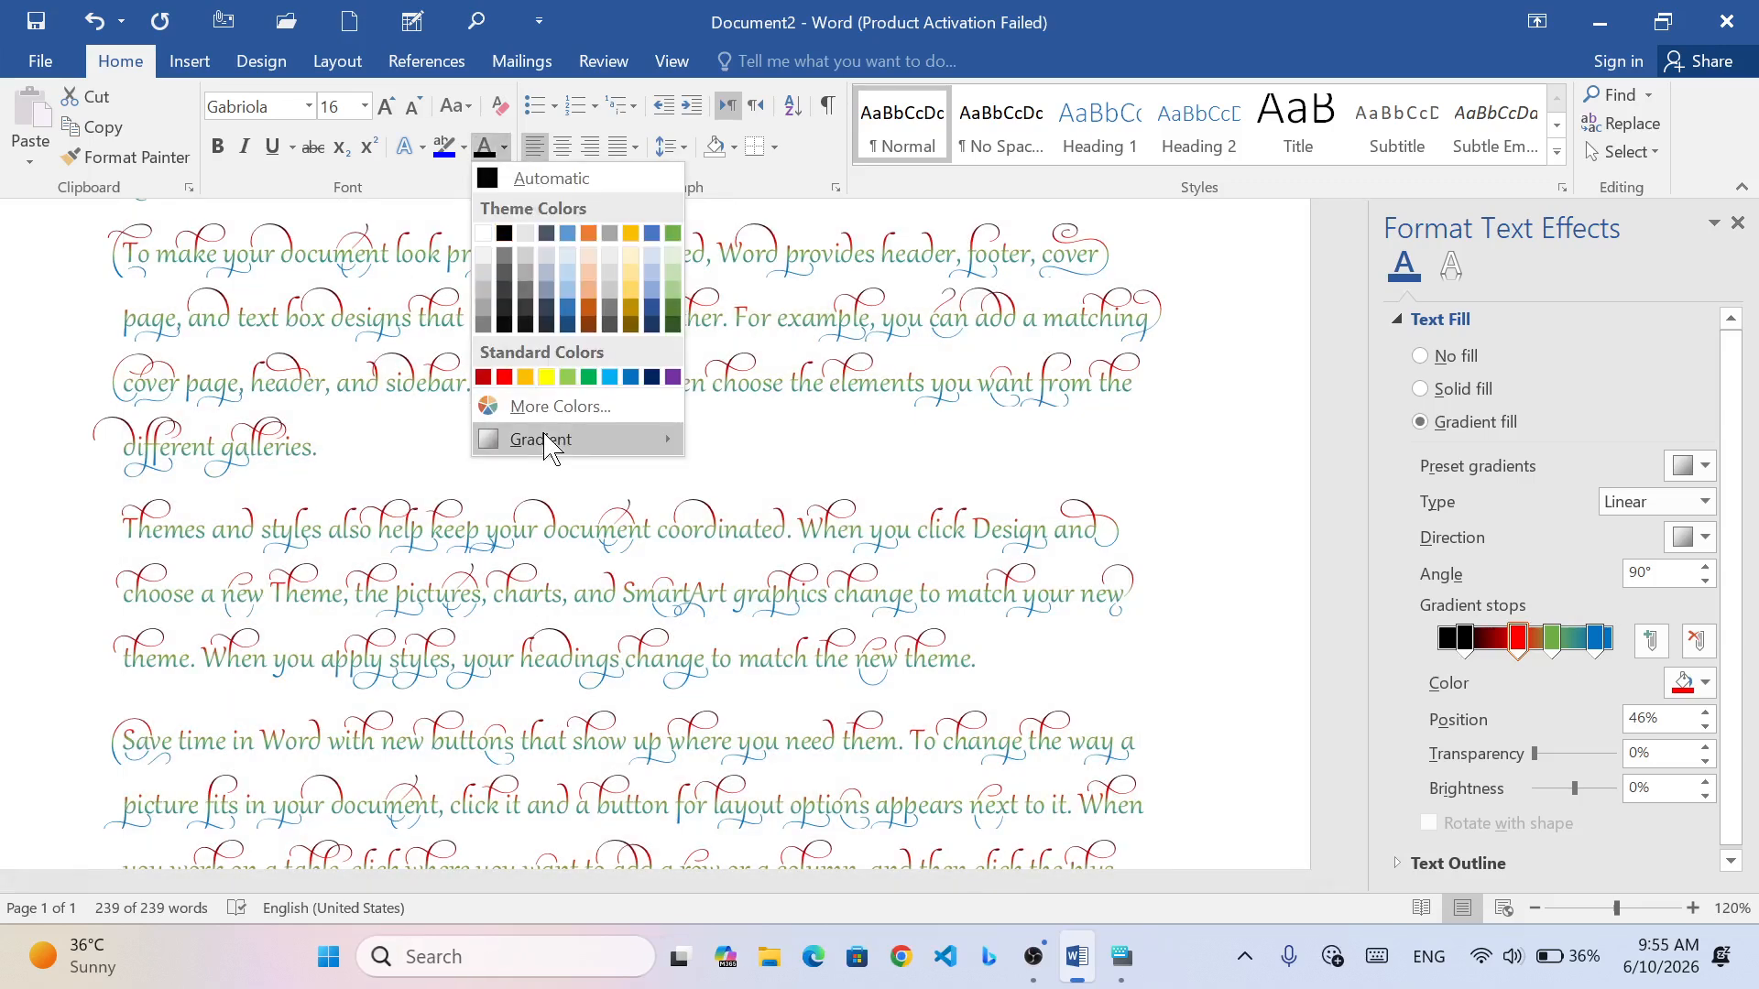
mouse_move(546, 444)
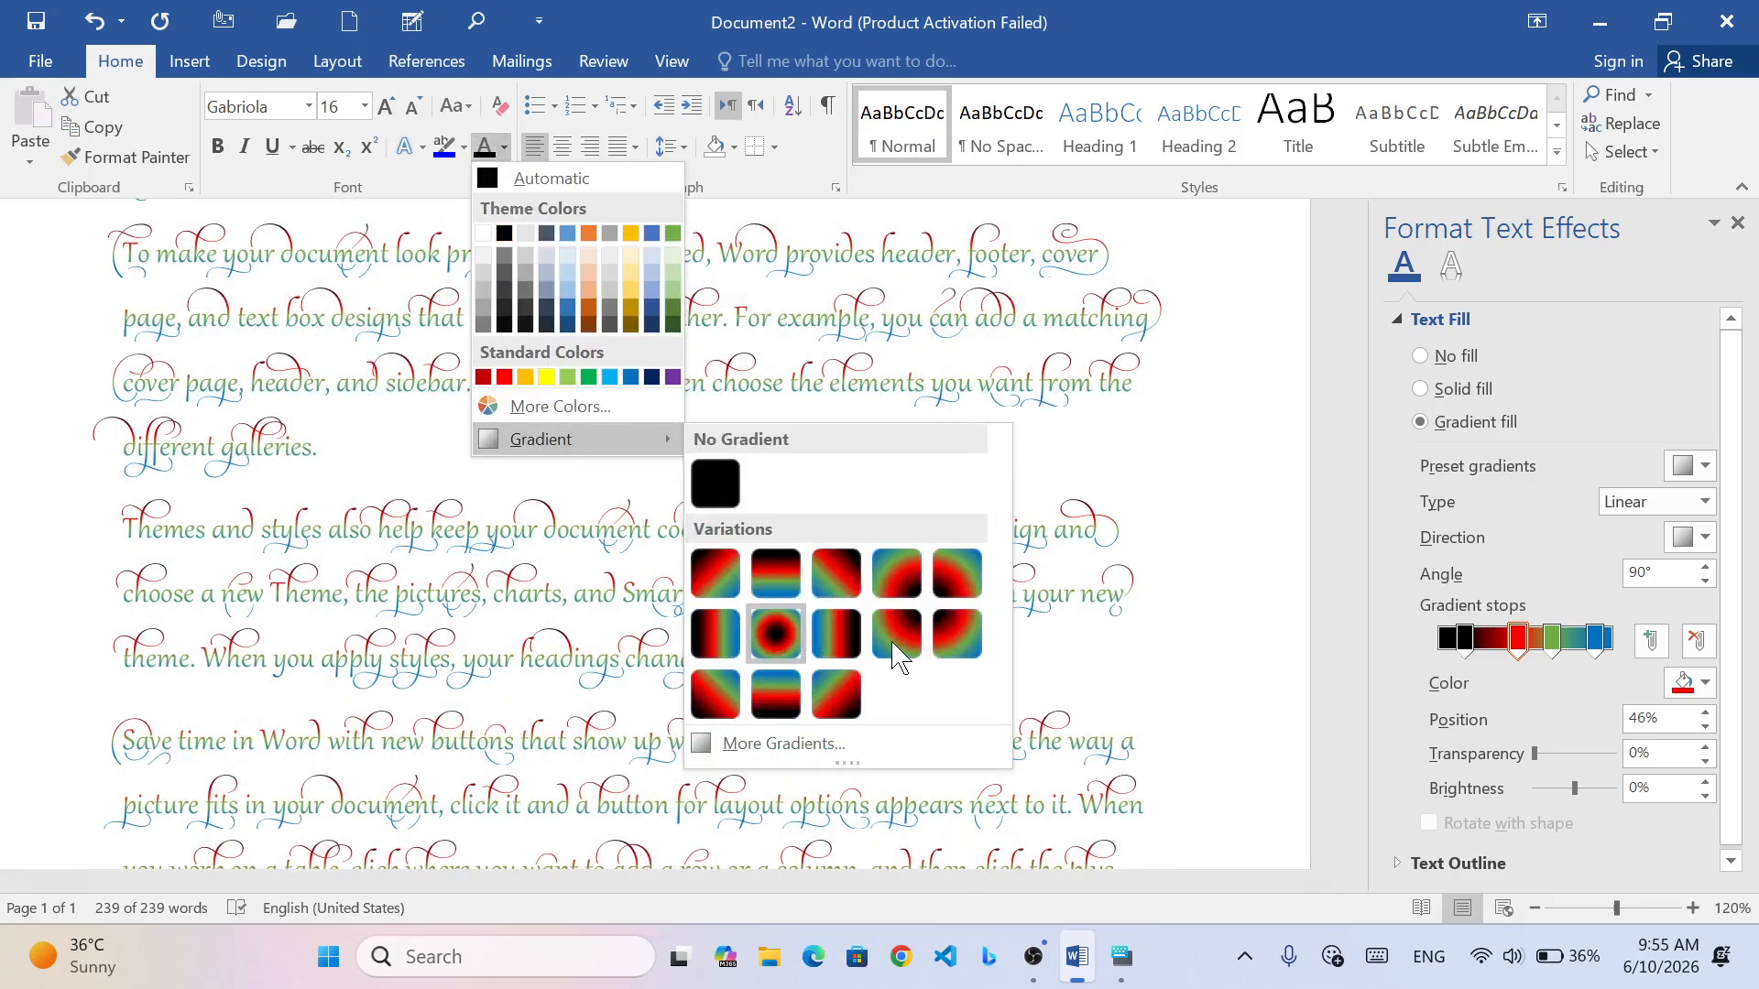
left_click(777, 632)
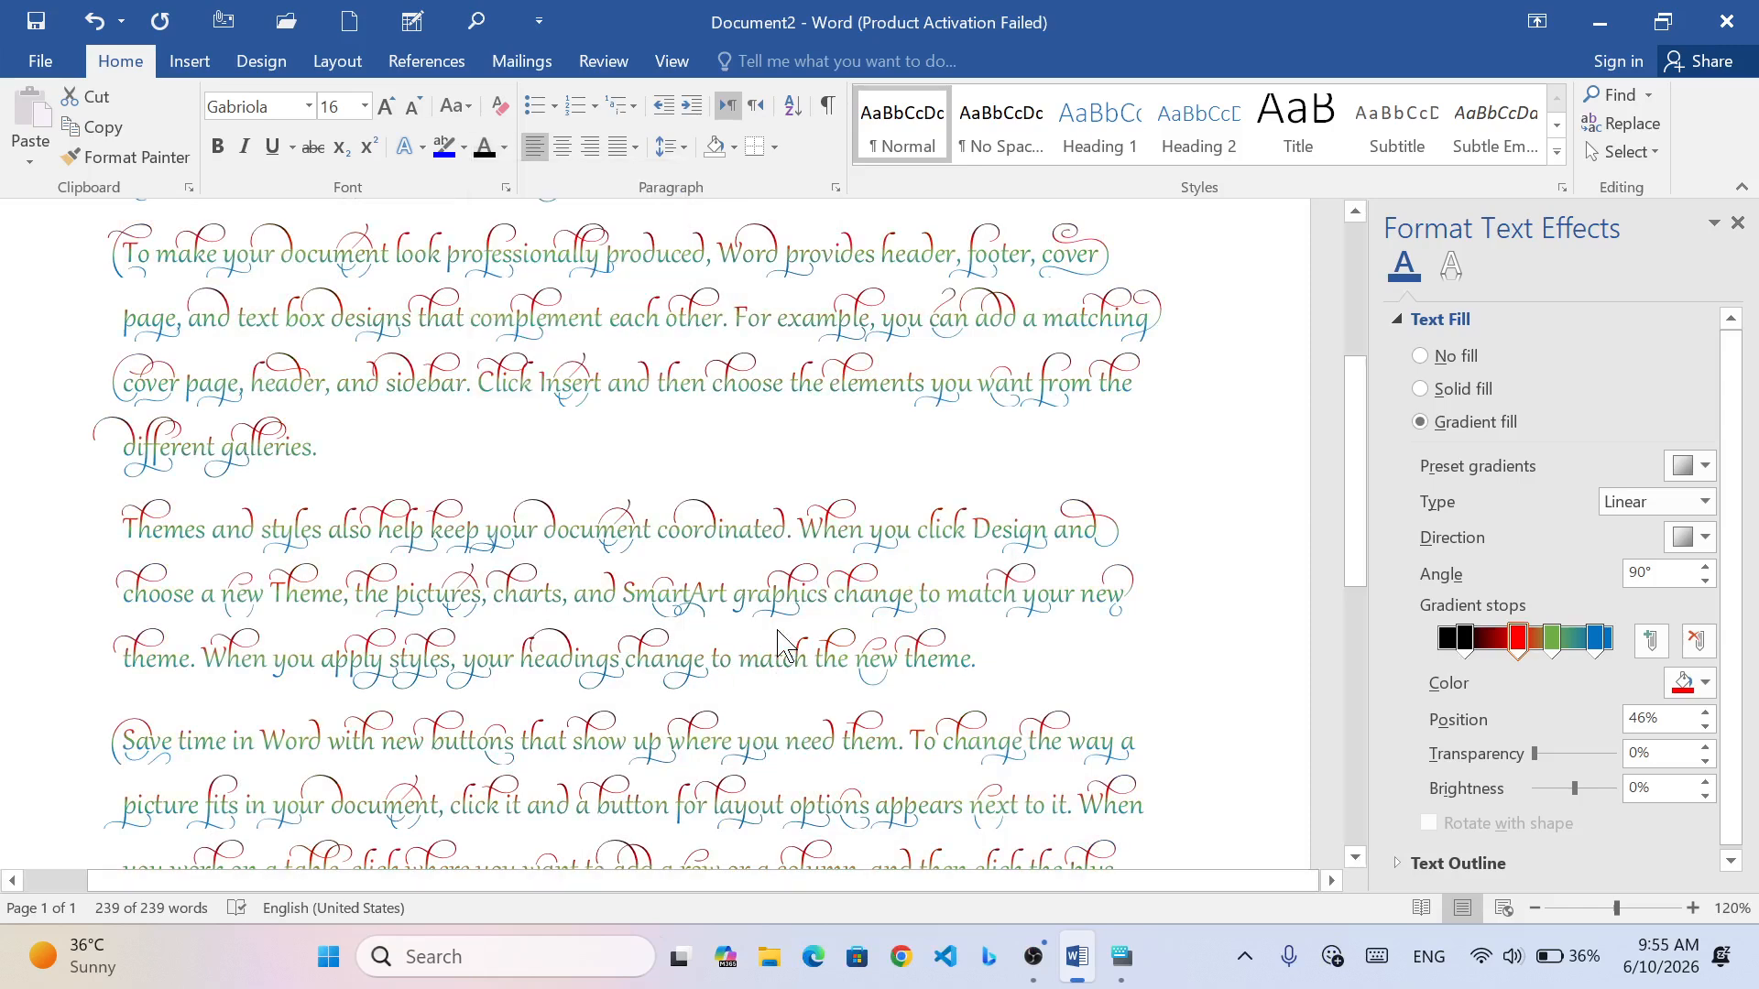
- Apply the linear diagonal gradient variation with black at the upper right and blue at the lower left to the whole text, and look over the paragraphs
key("ctrl+a")
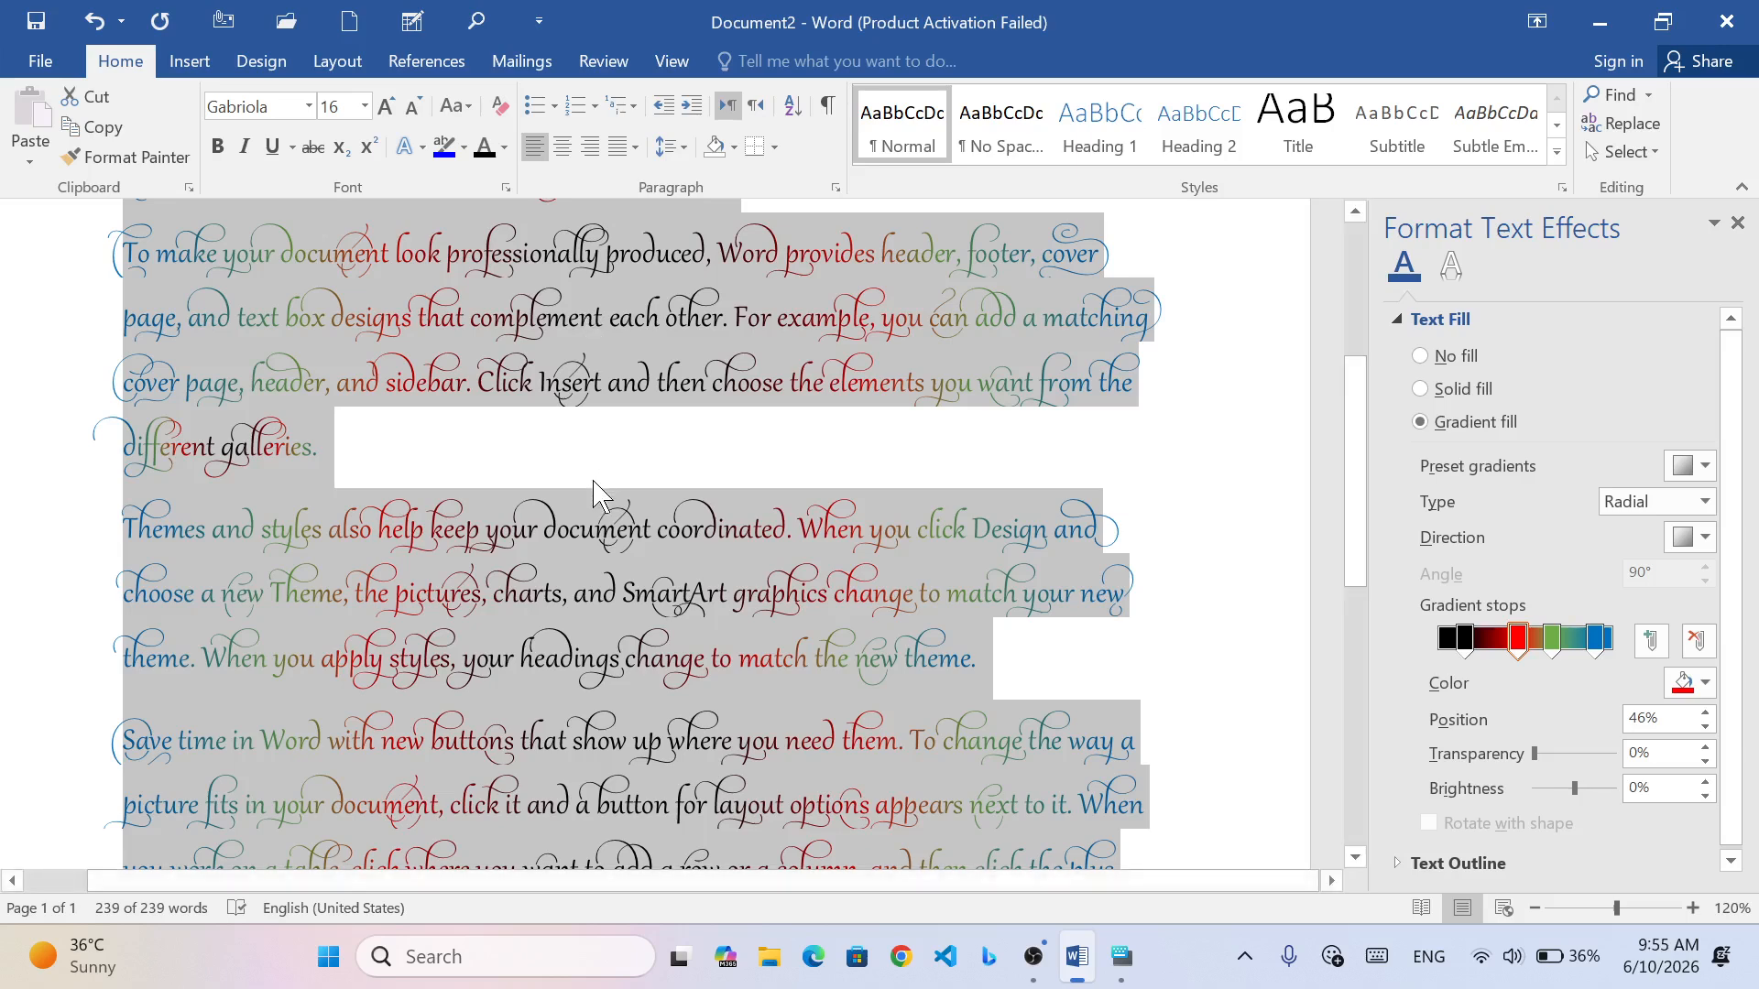
scroll(593, 491, "down", 3)
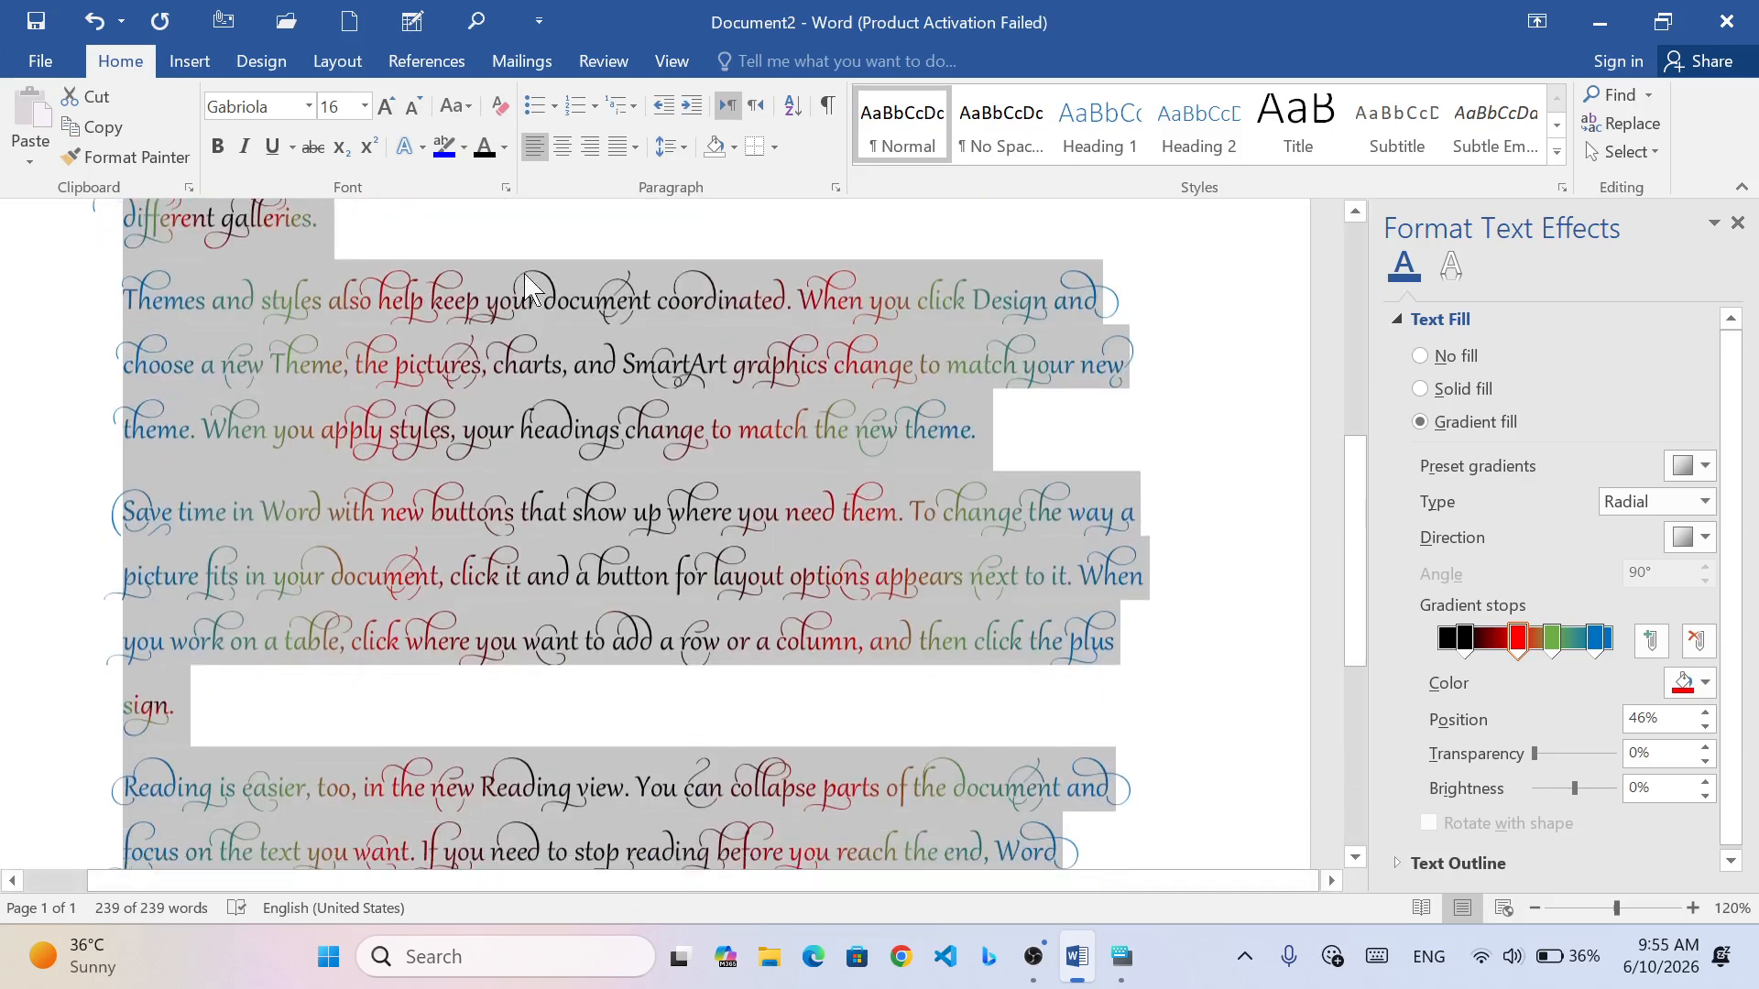
left_click(504, 149)
mouse_move(547, 448)
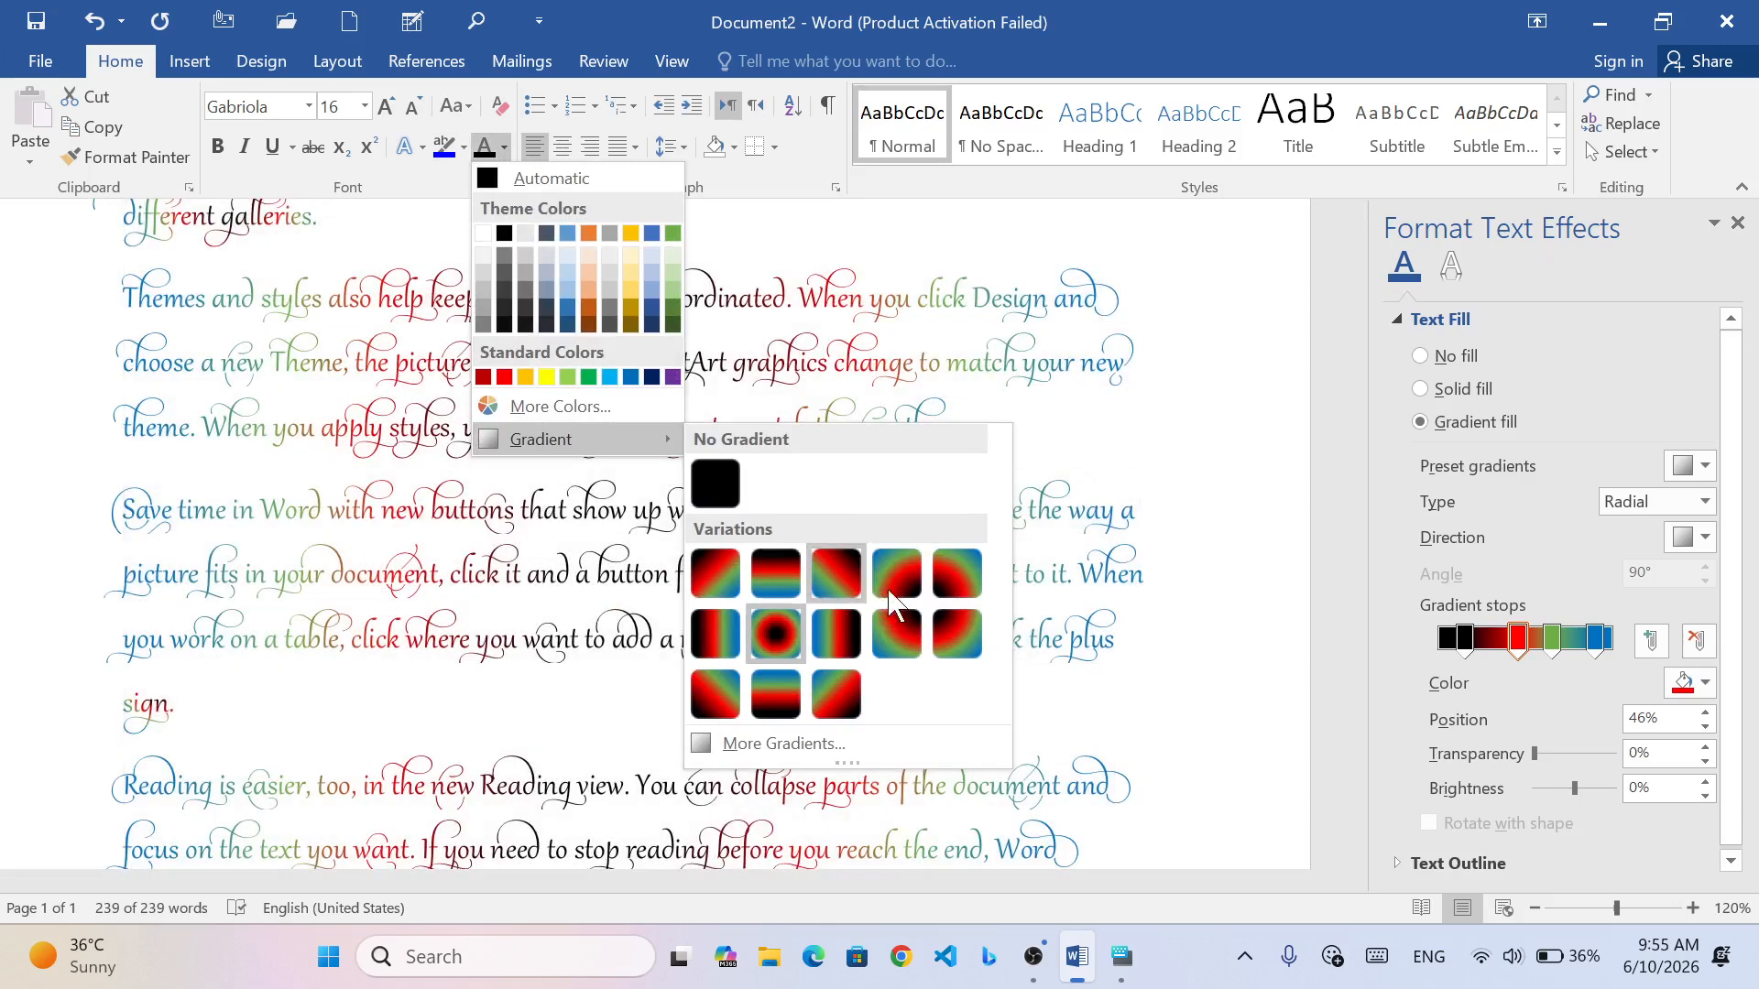
left_click(837, 573)
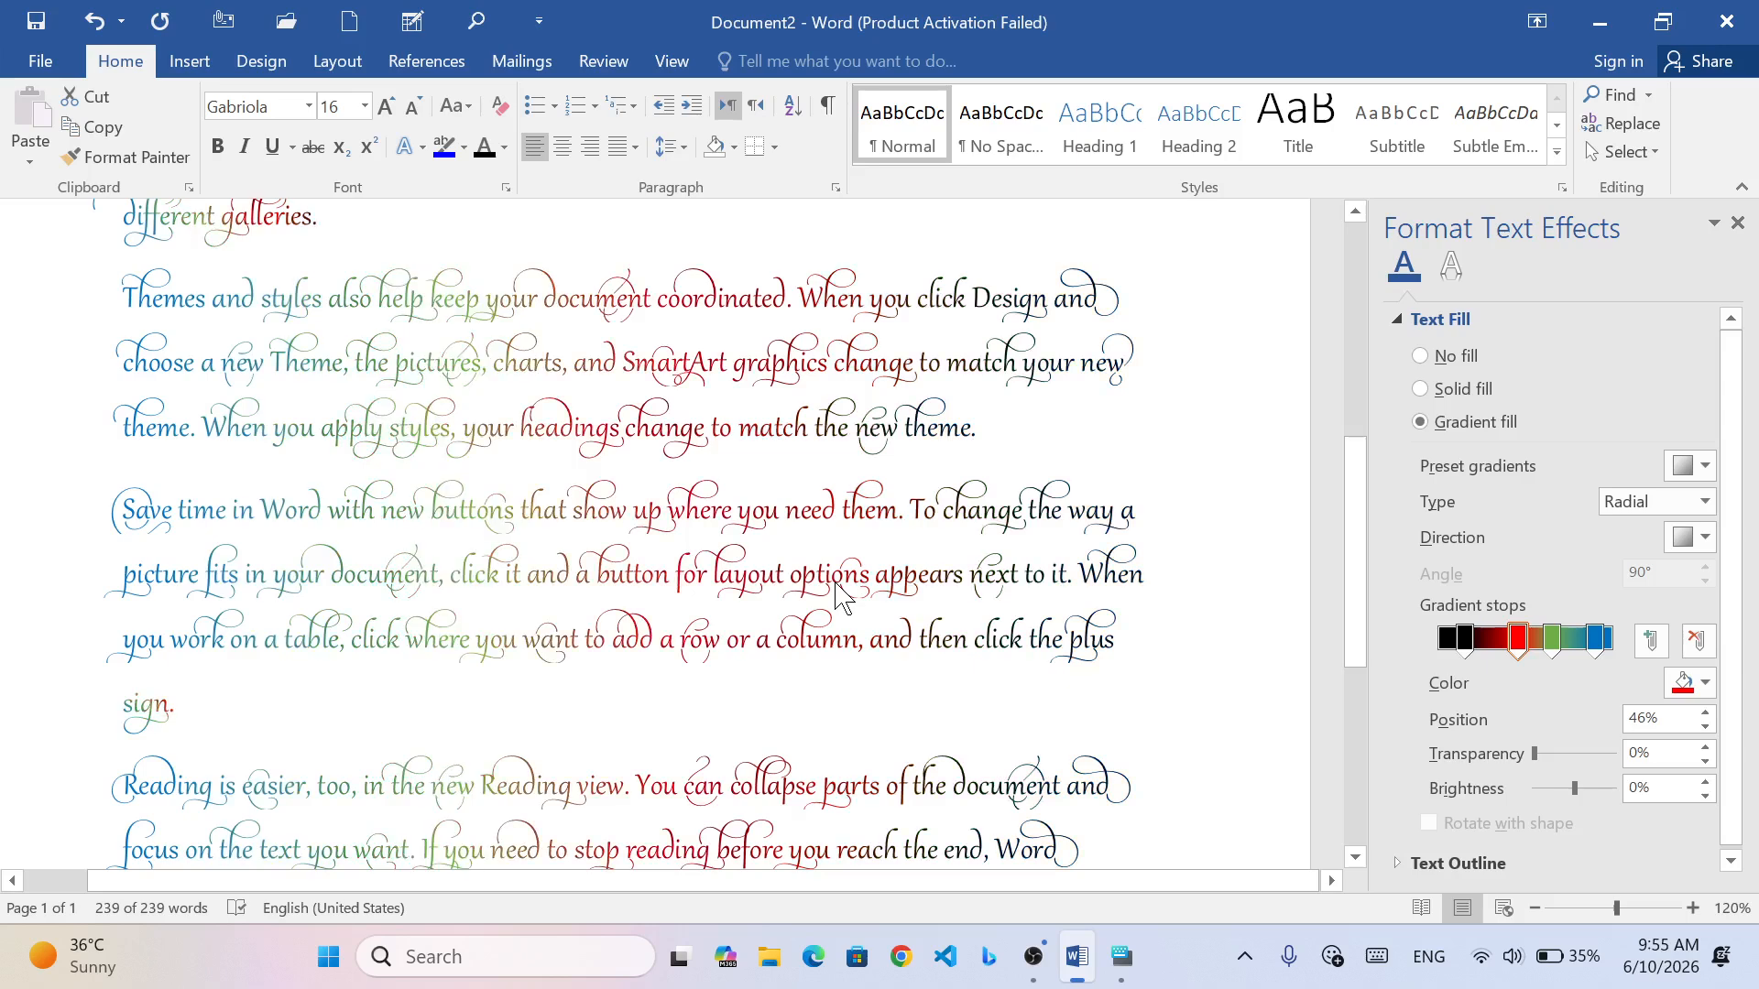
key("ctrl+a")
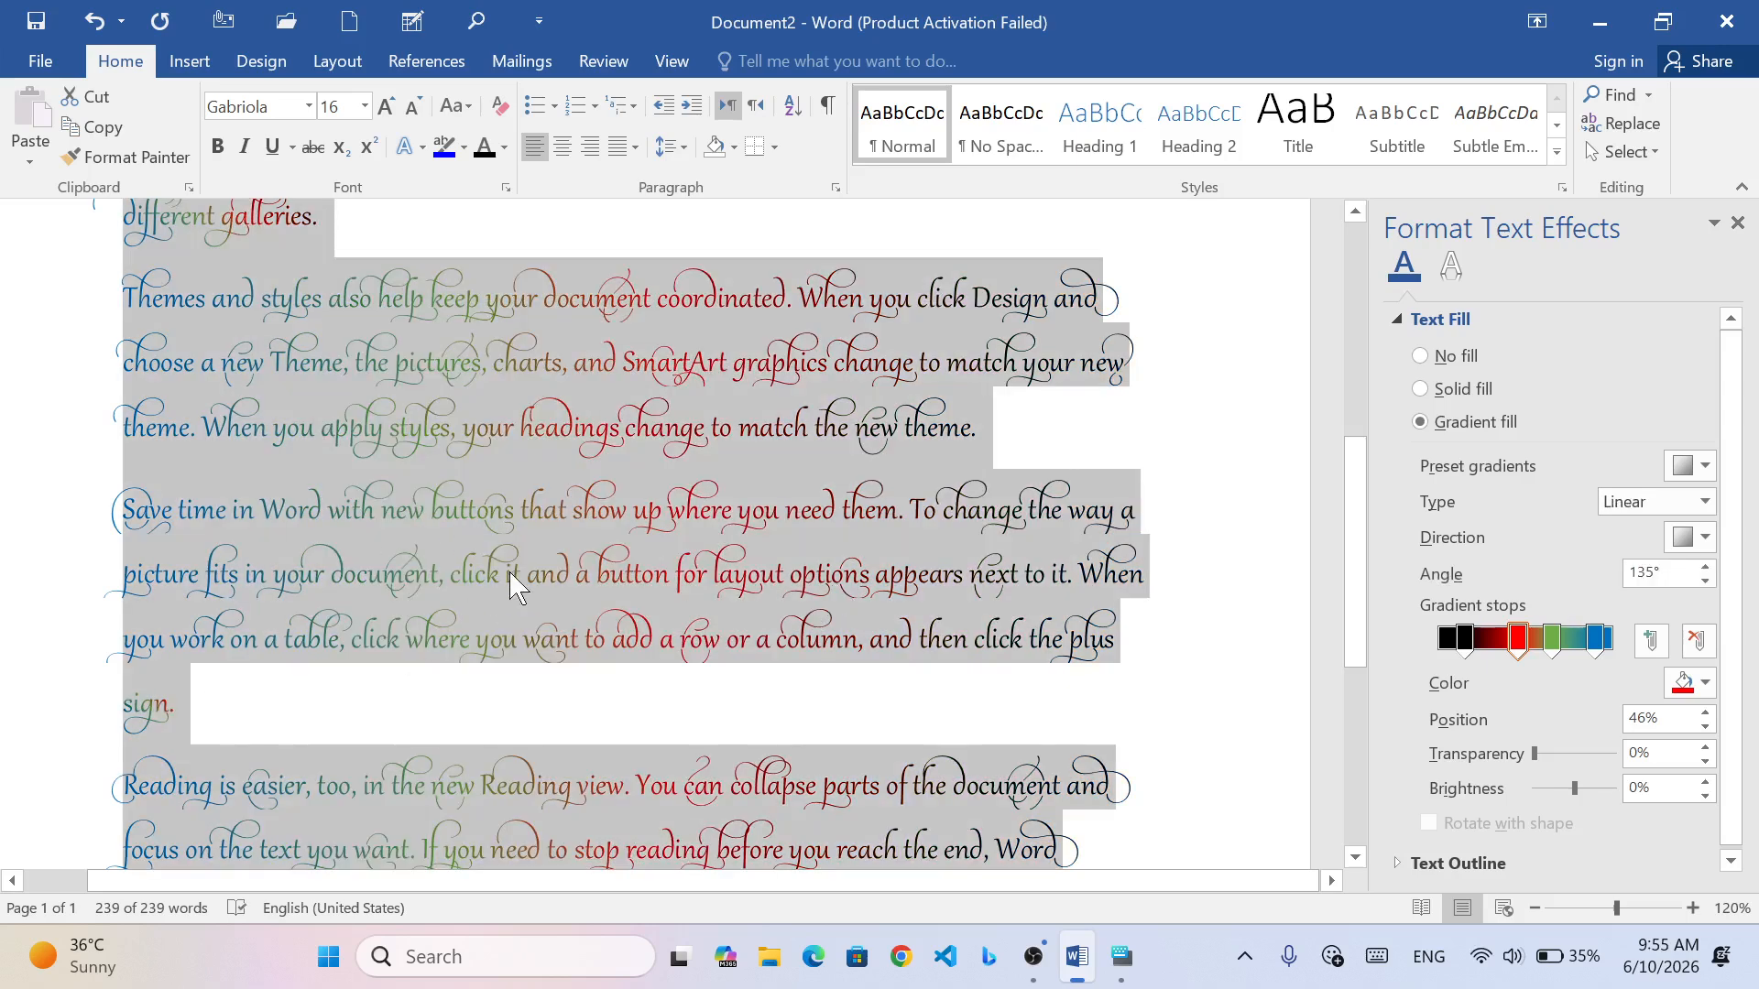
scroll(510, 580, "down", 2)
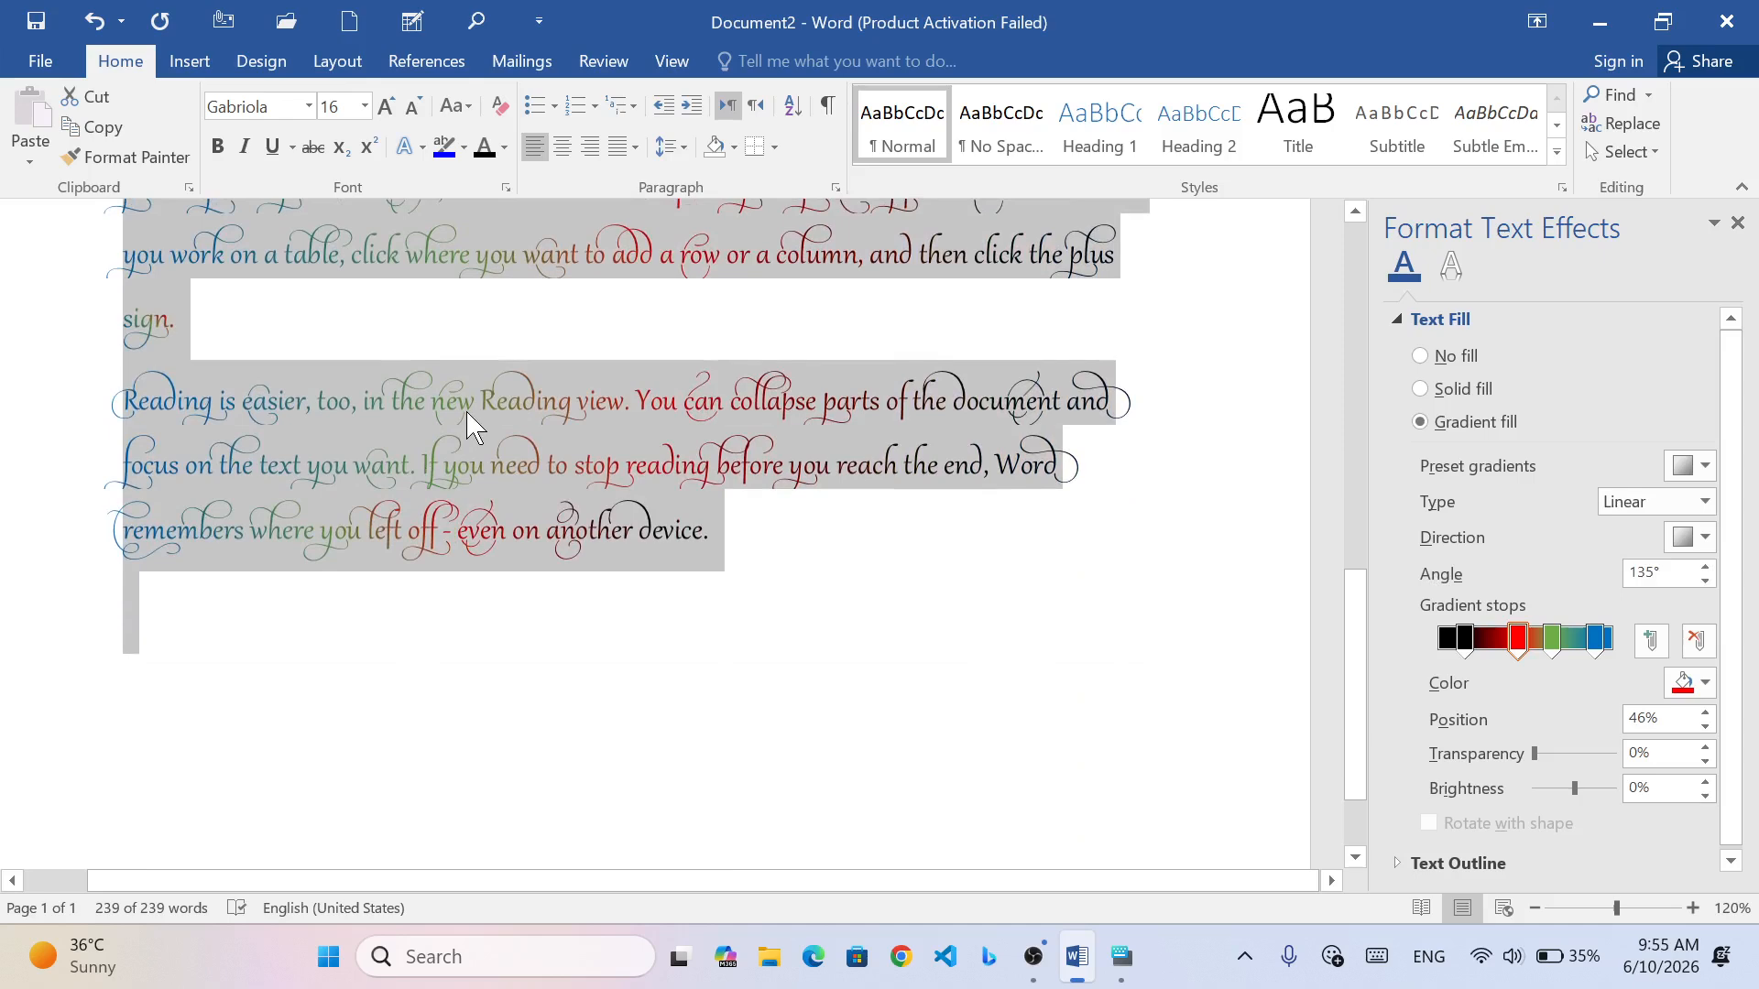
scroll(467, 417, "up", 2)
scroll(696, 371, "up", 2)
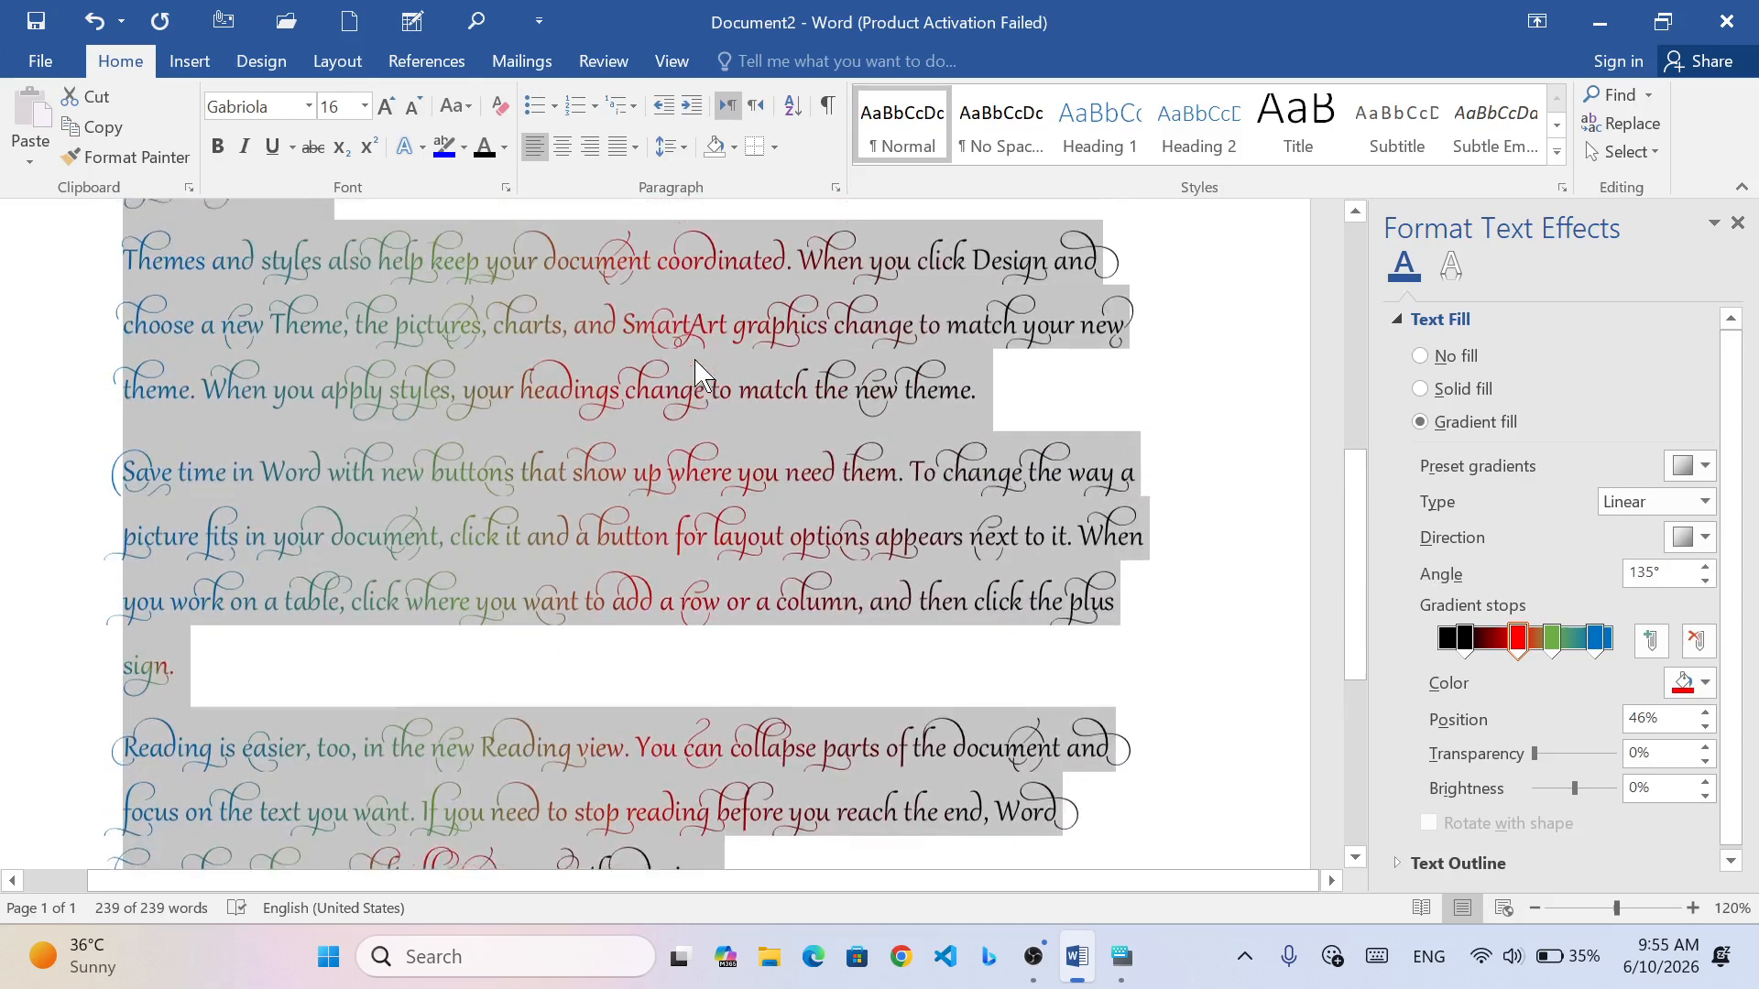
scroll(843, 540, "up", 5)
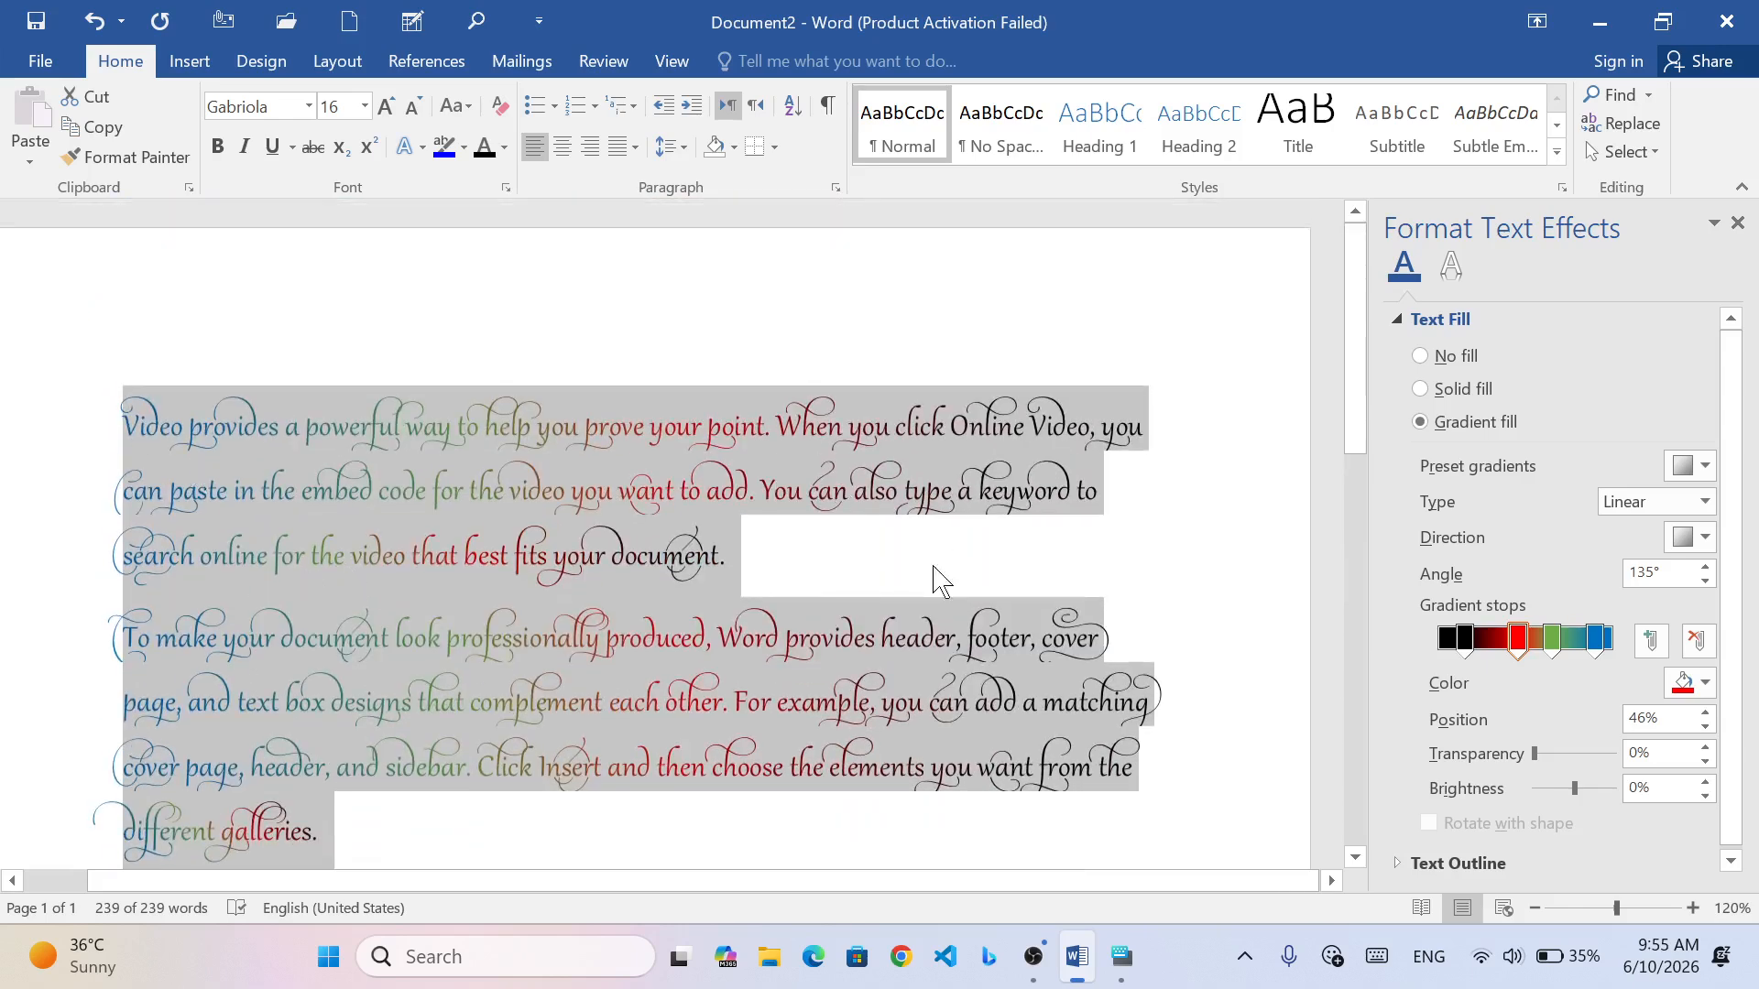
scroll(701, 472, "down", 5)
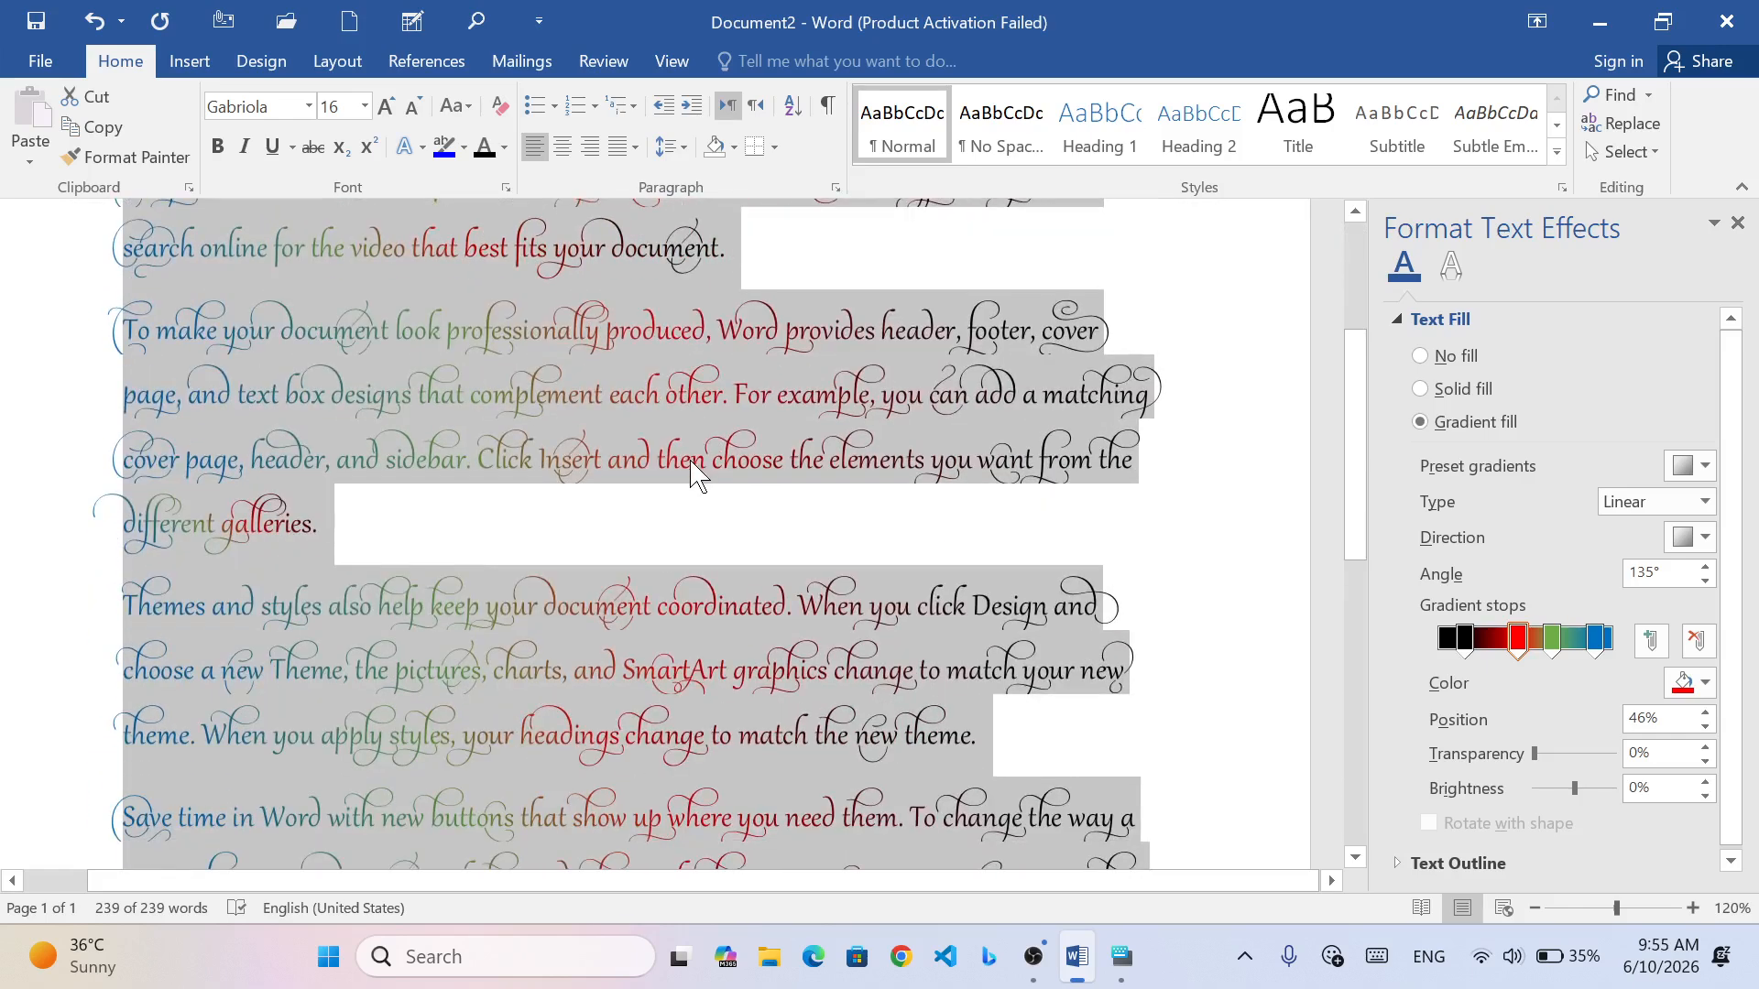
scroll(701, 472, "up", 3)
left_click(504, 147)
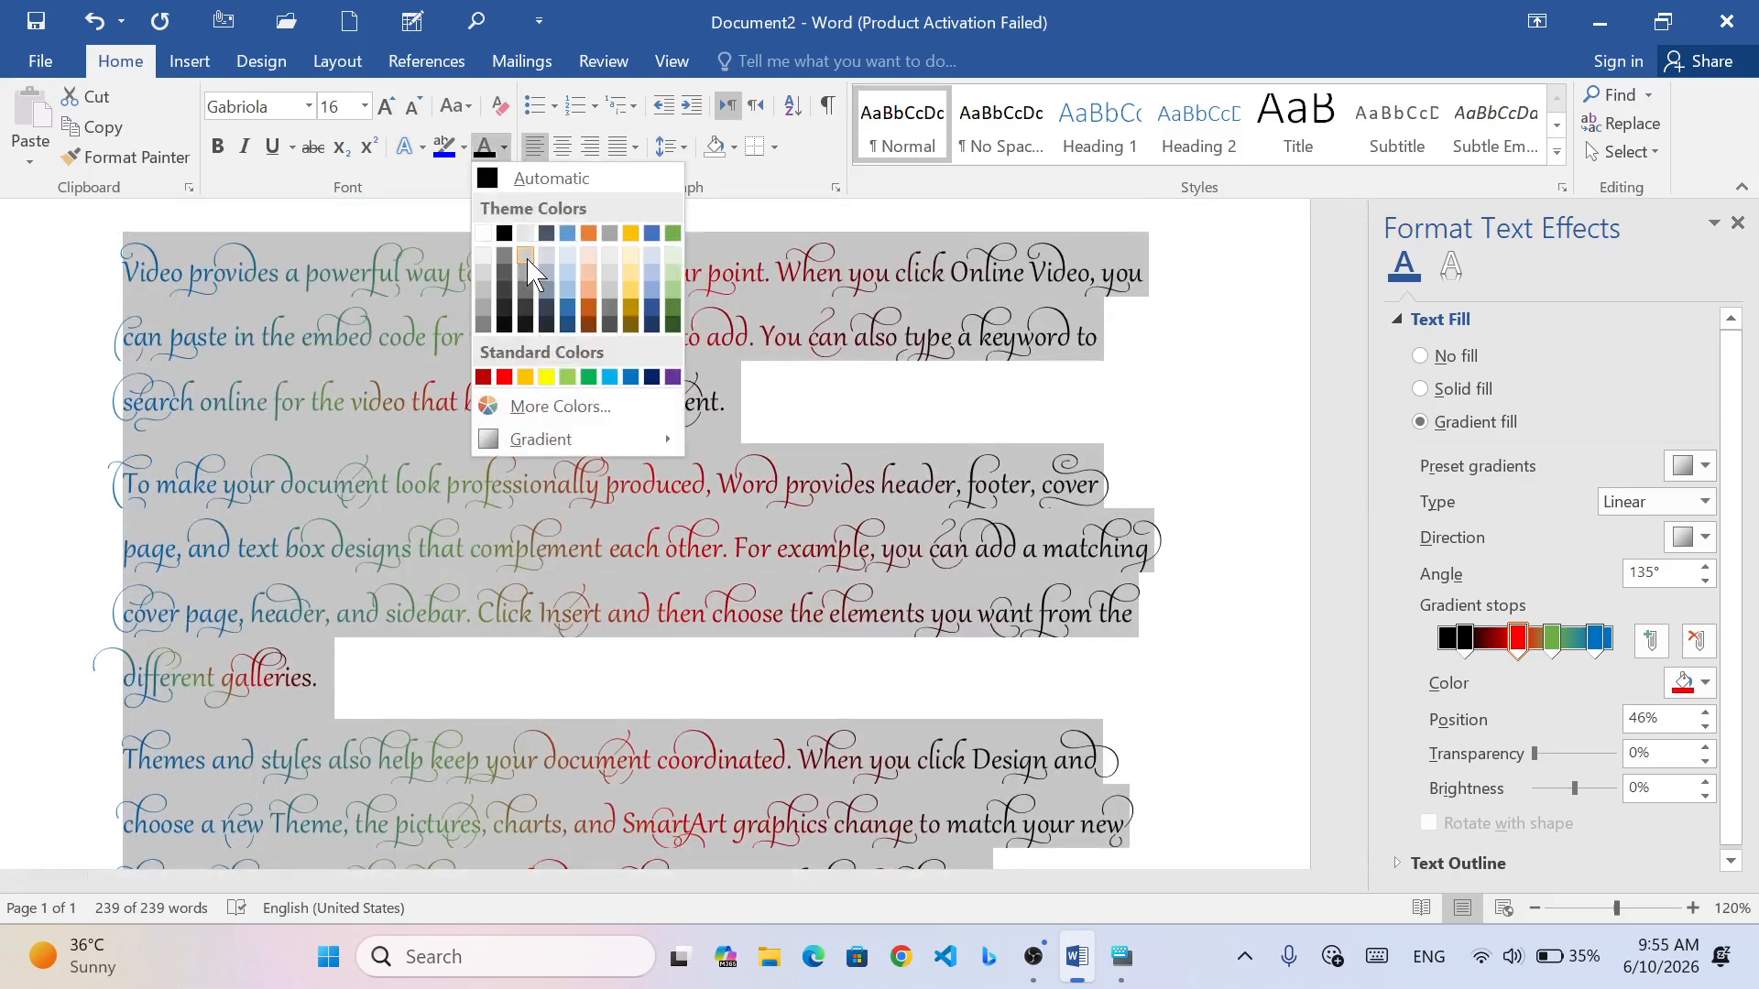
mouse_move(586, 439)
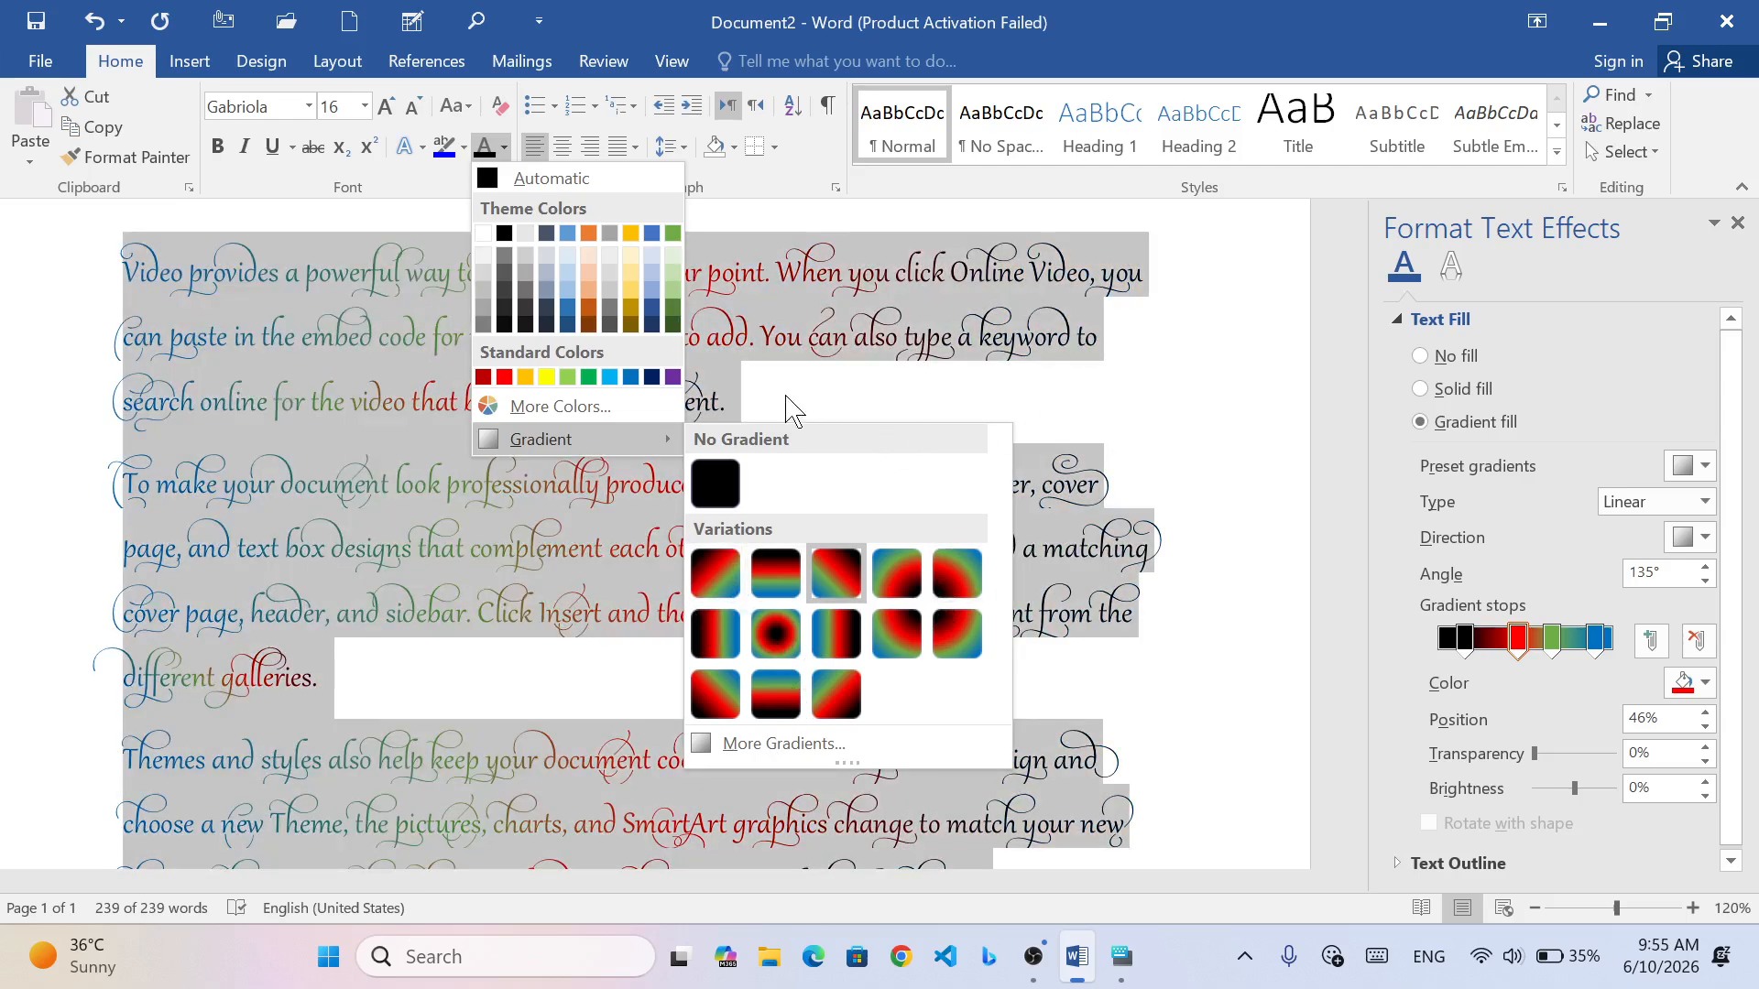
left_click(810, 277)
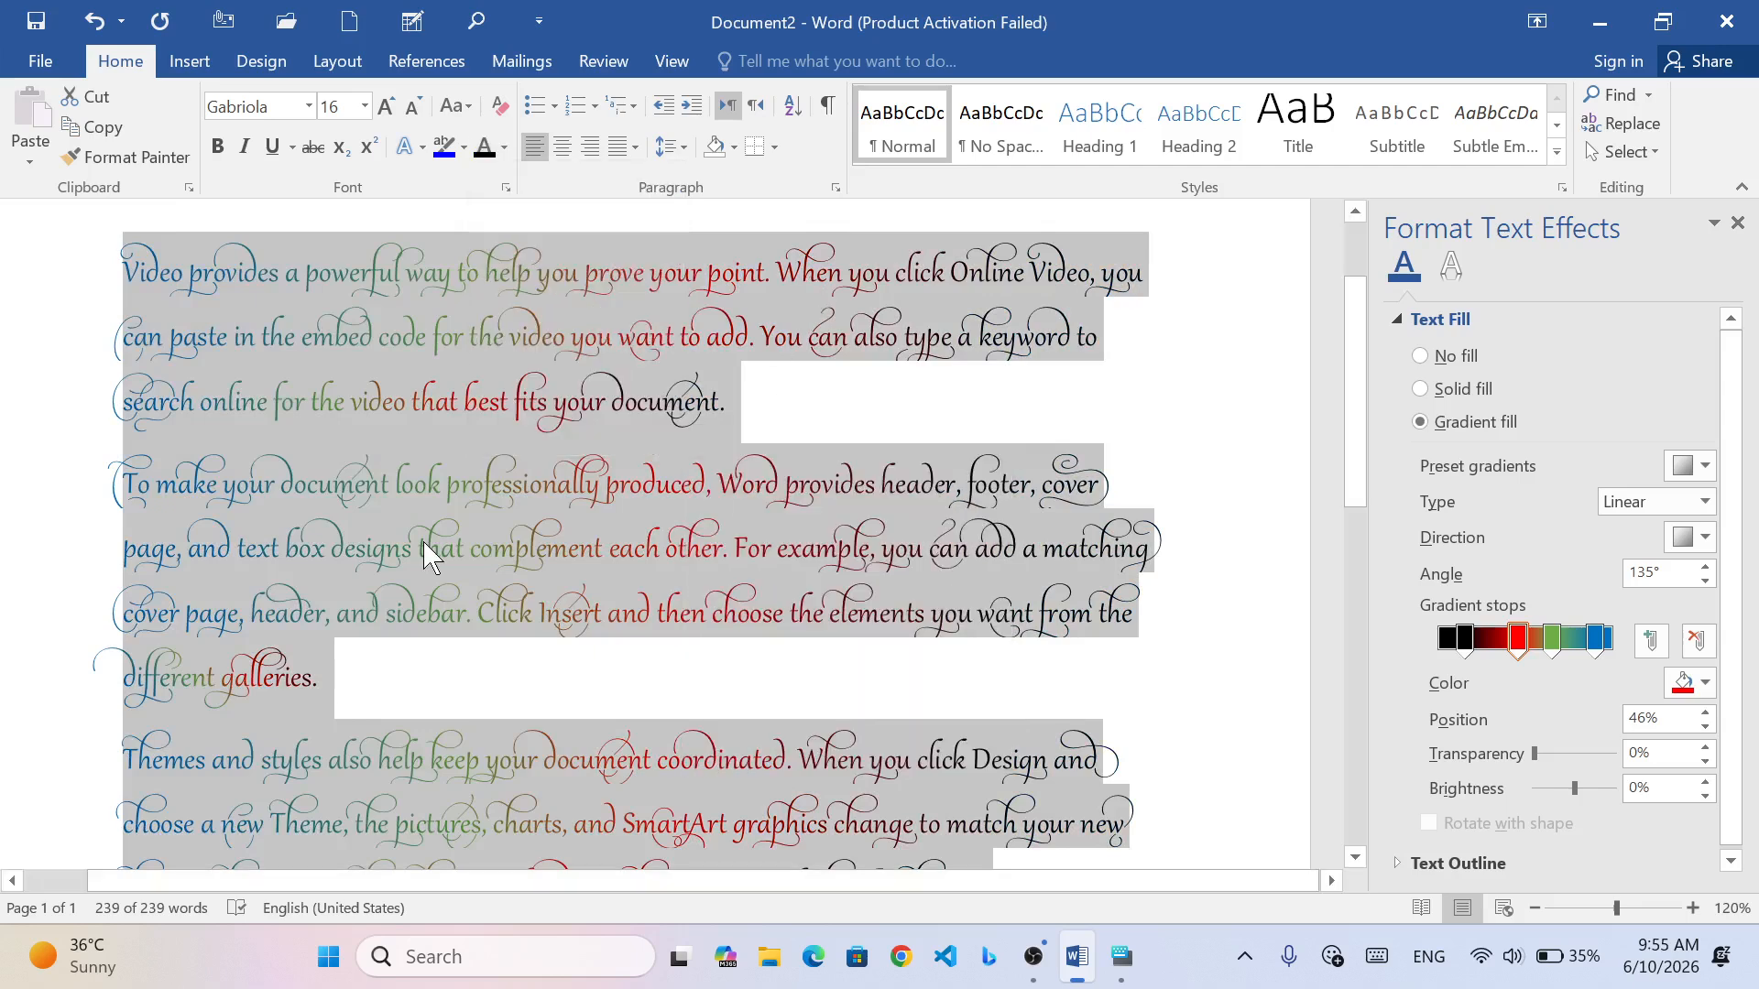
- Clear all formatting from the whole text, close the text effects settings and deselect the text
left_click(499, 108)
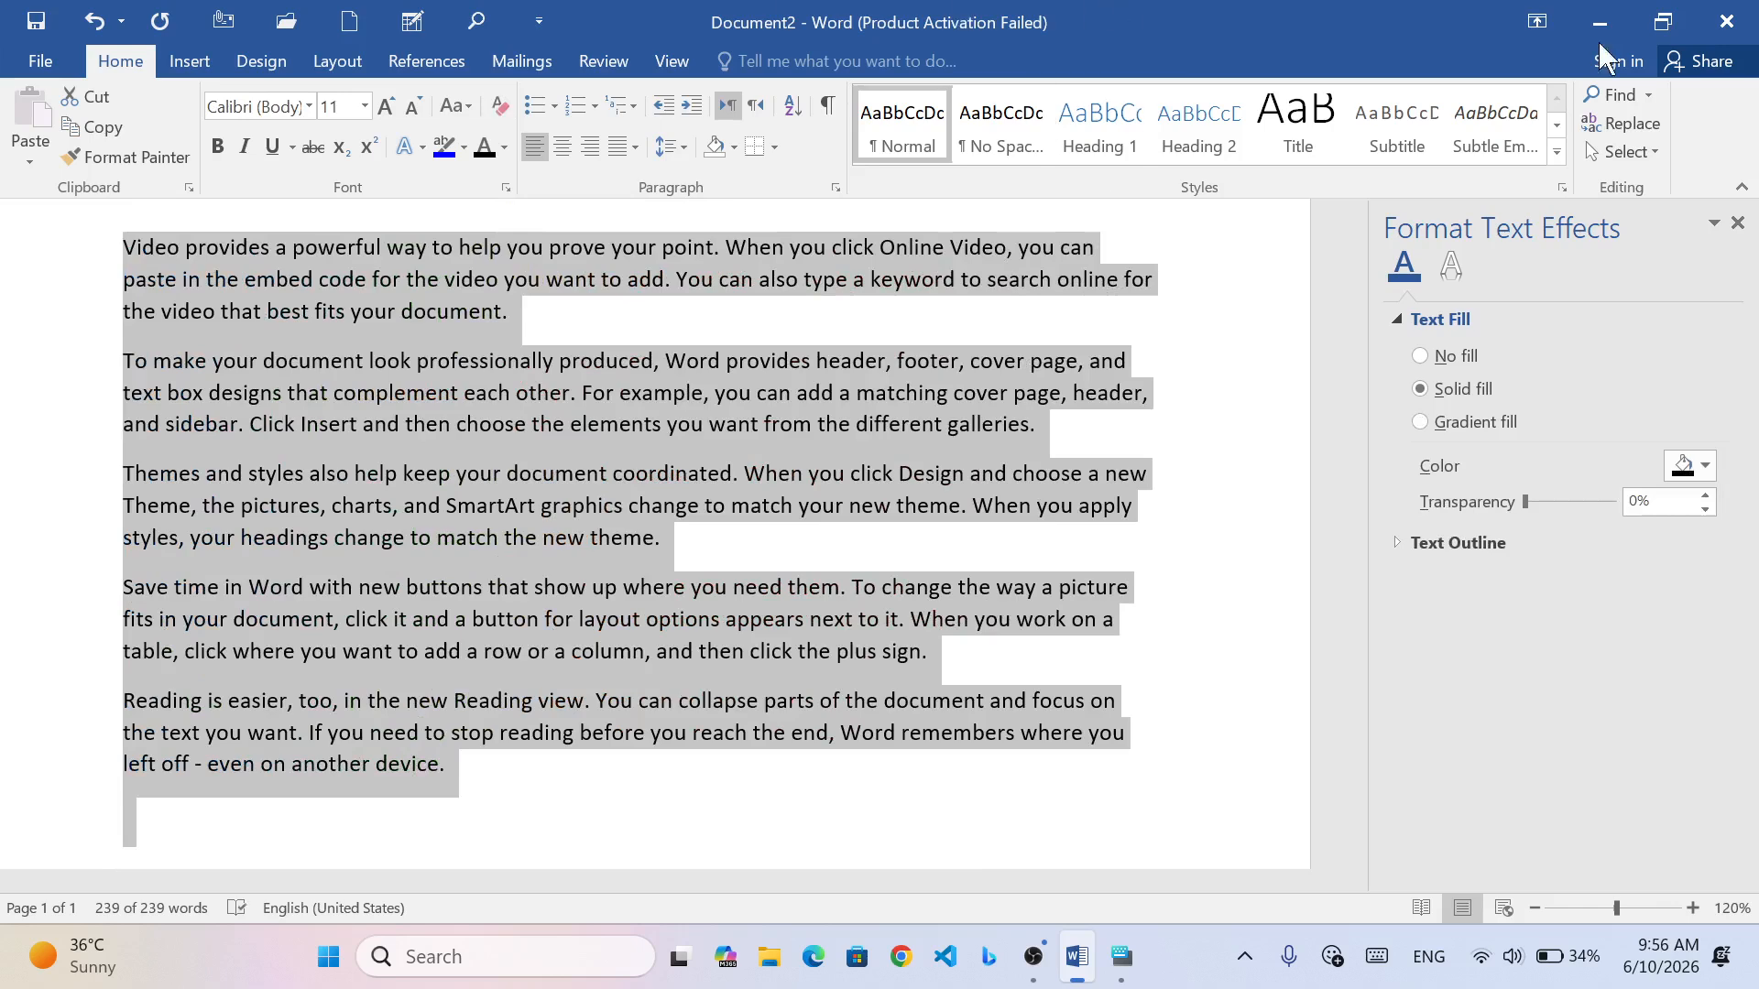
left_click(1737, 223)
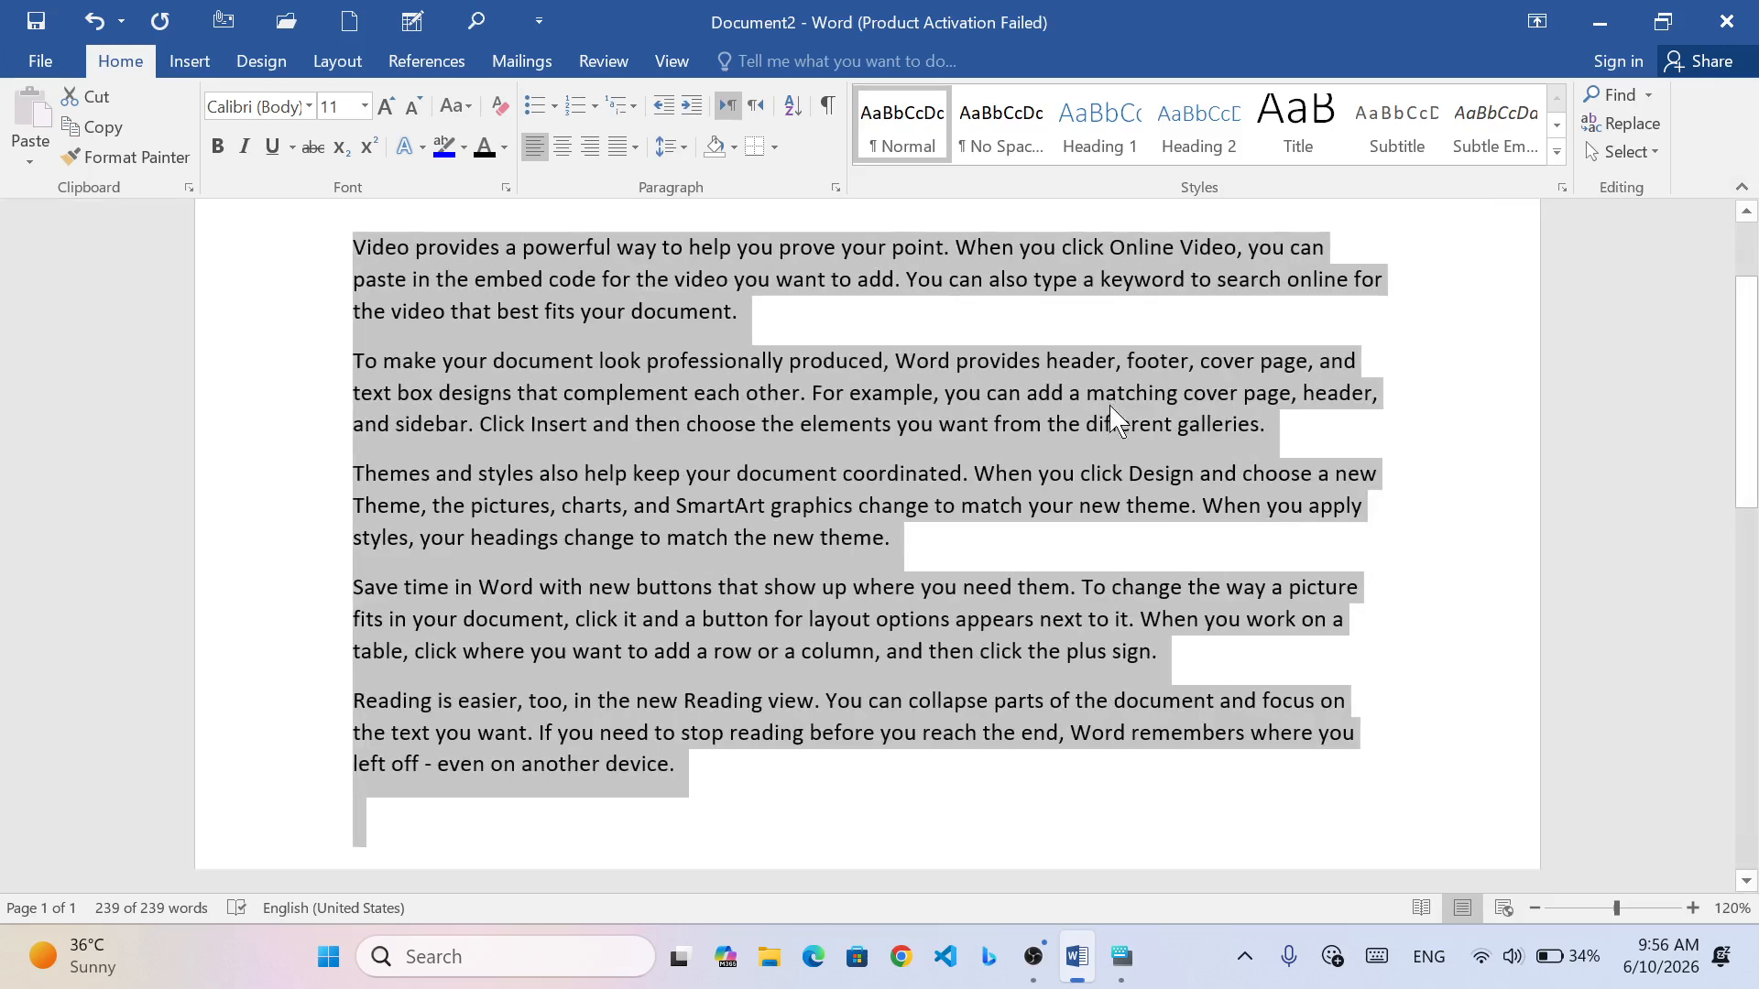
scroll(830, 441, "up", 2)
left_click(838, 488)
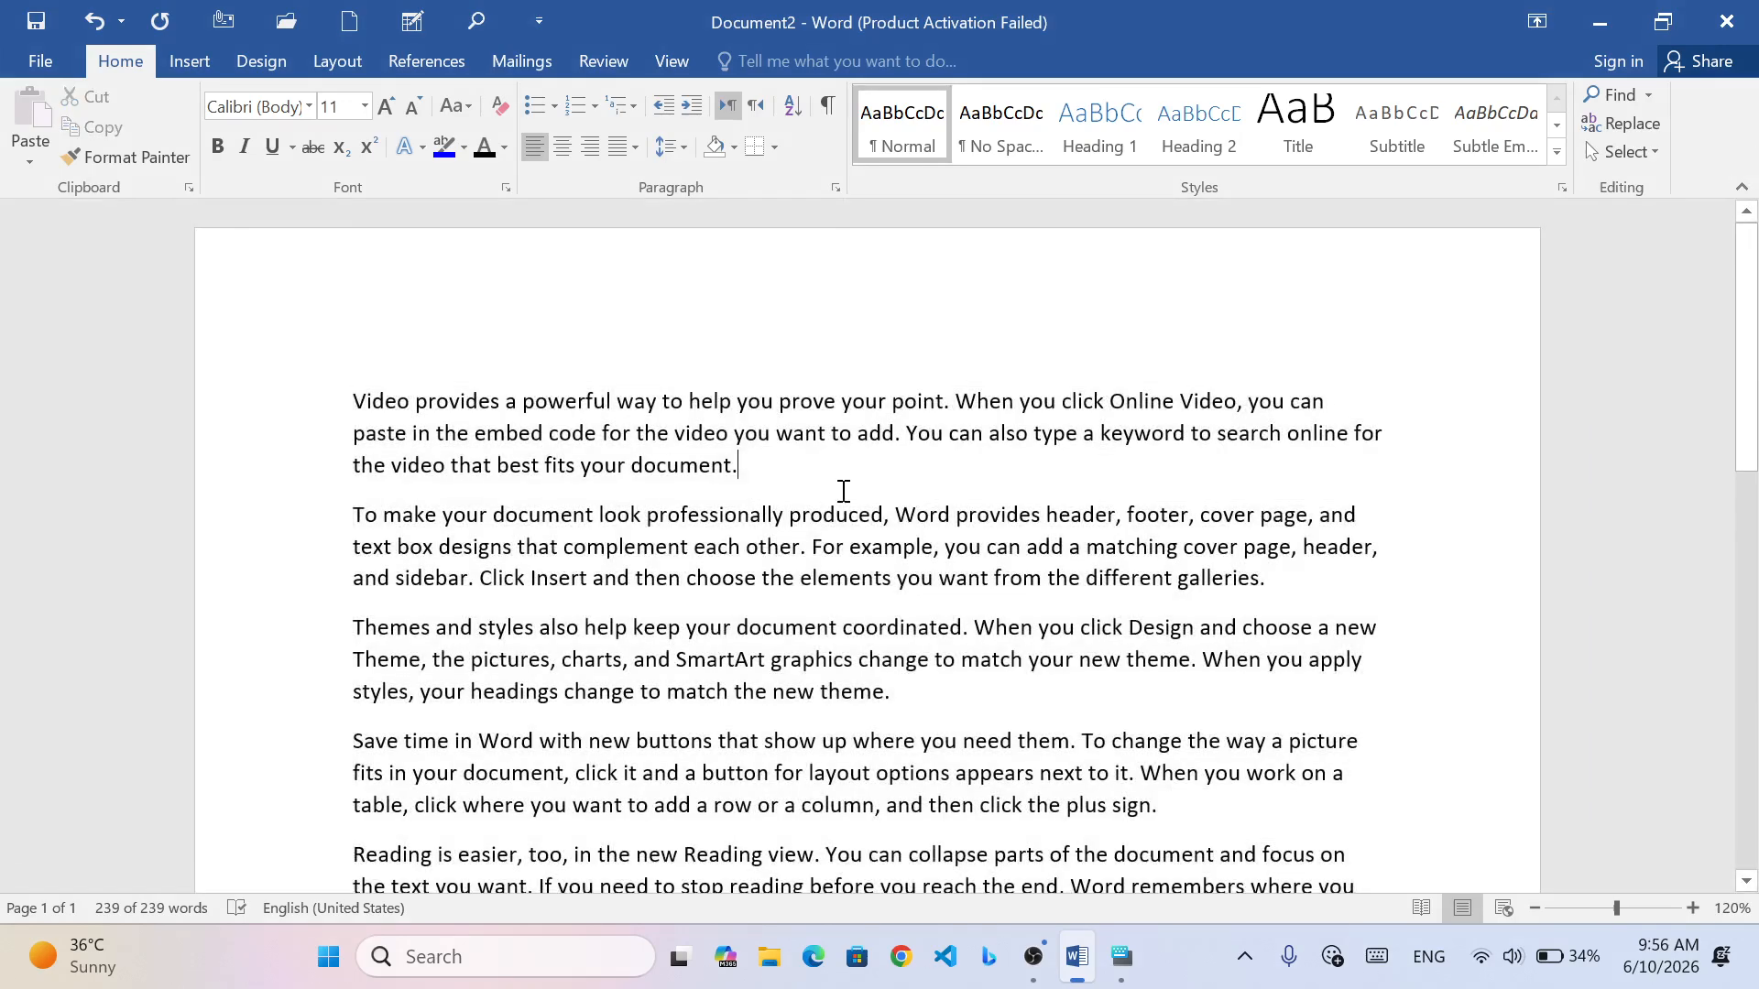